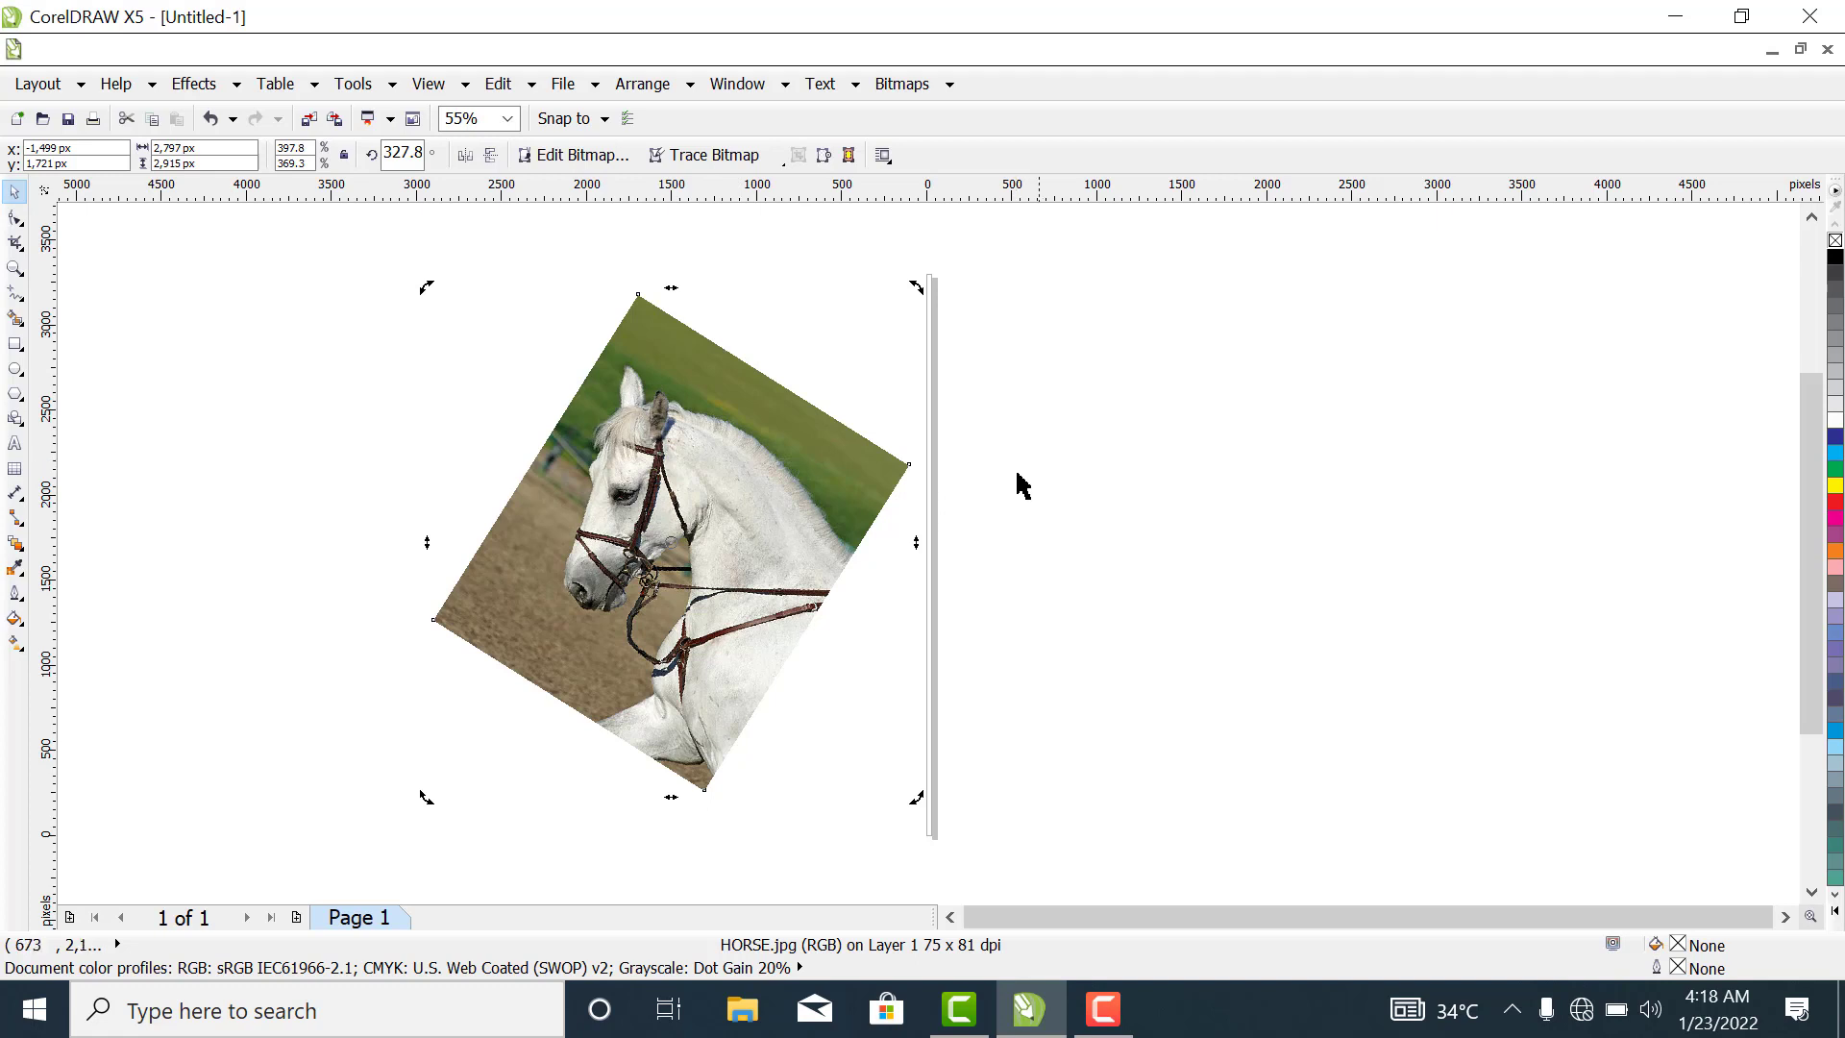
Apply a uniform transparency to the rotated horse photo, with Normal mode and an amount of 50.
left_click(822, 478)
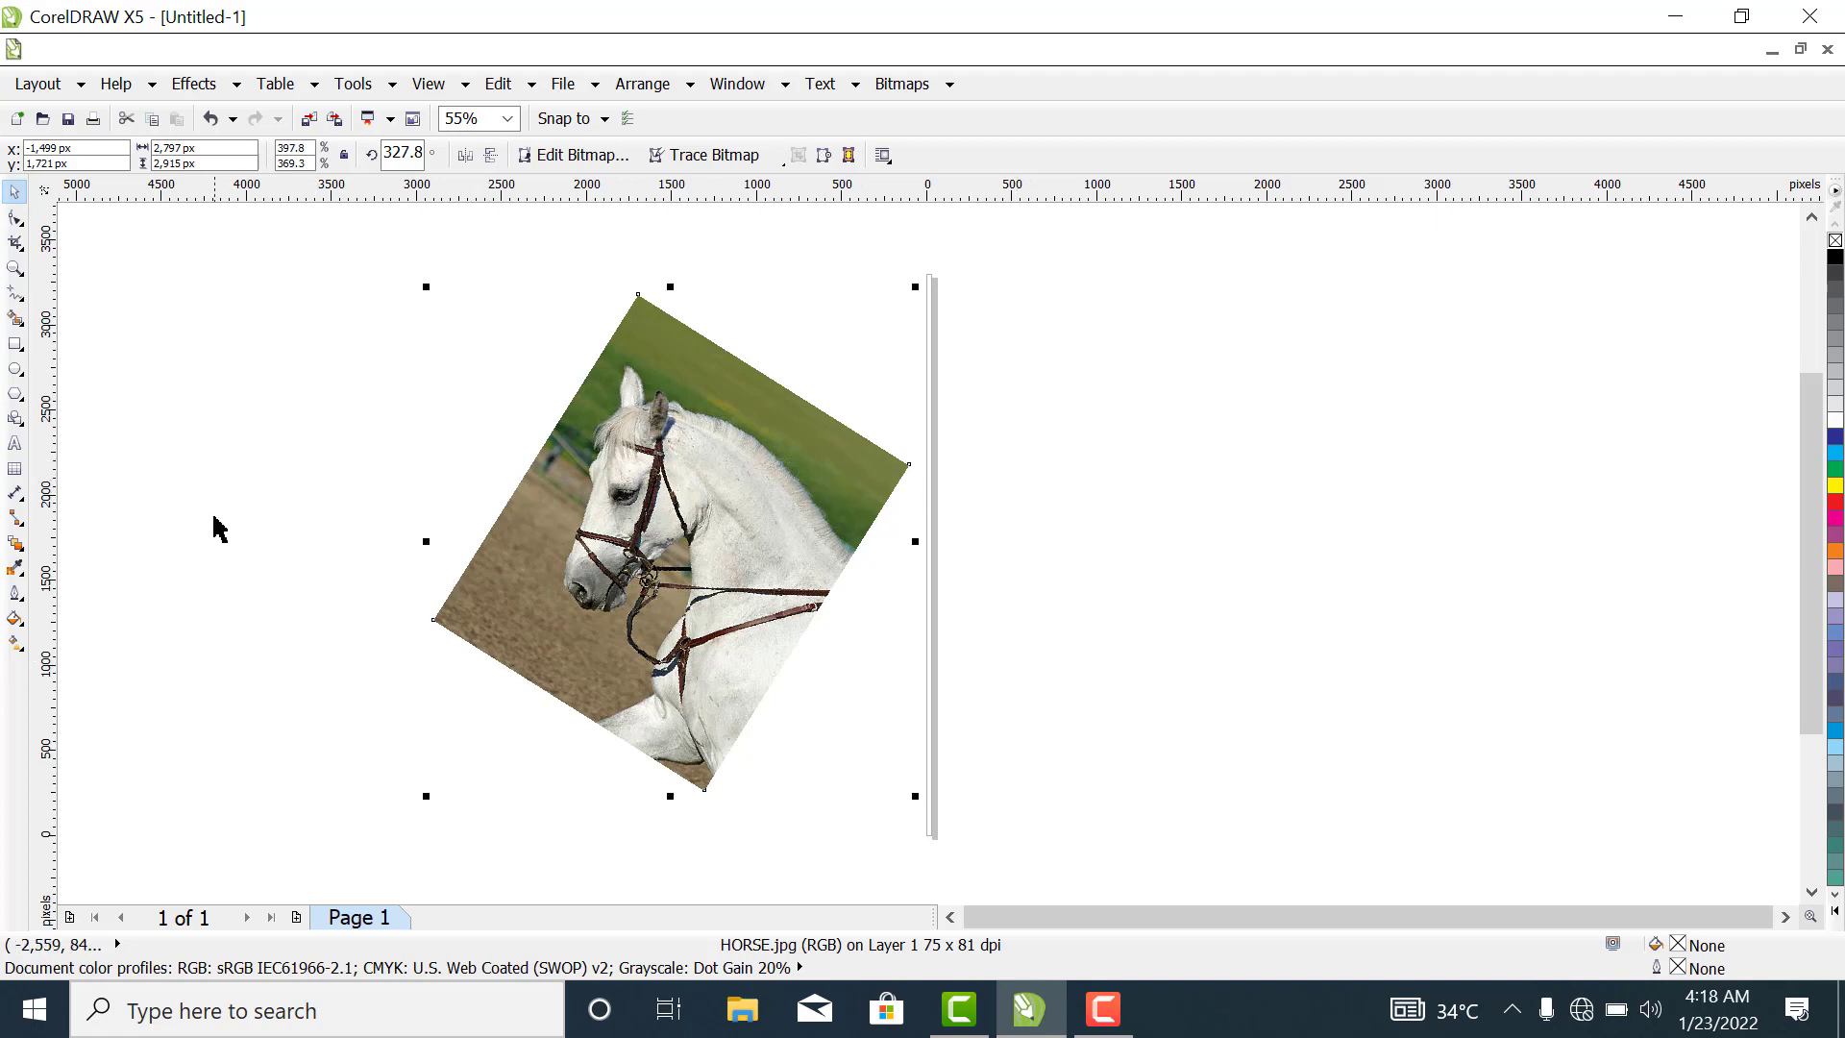
left_click(23, 555)
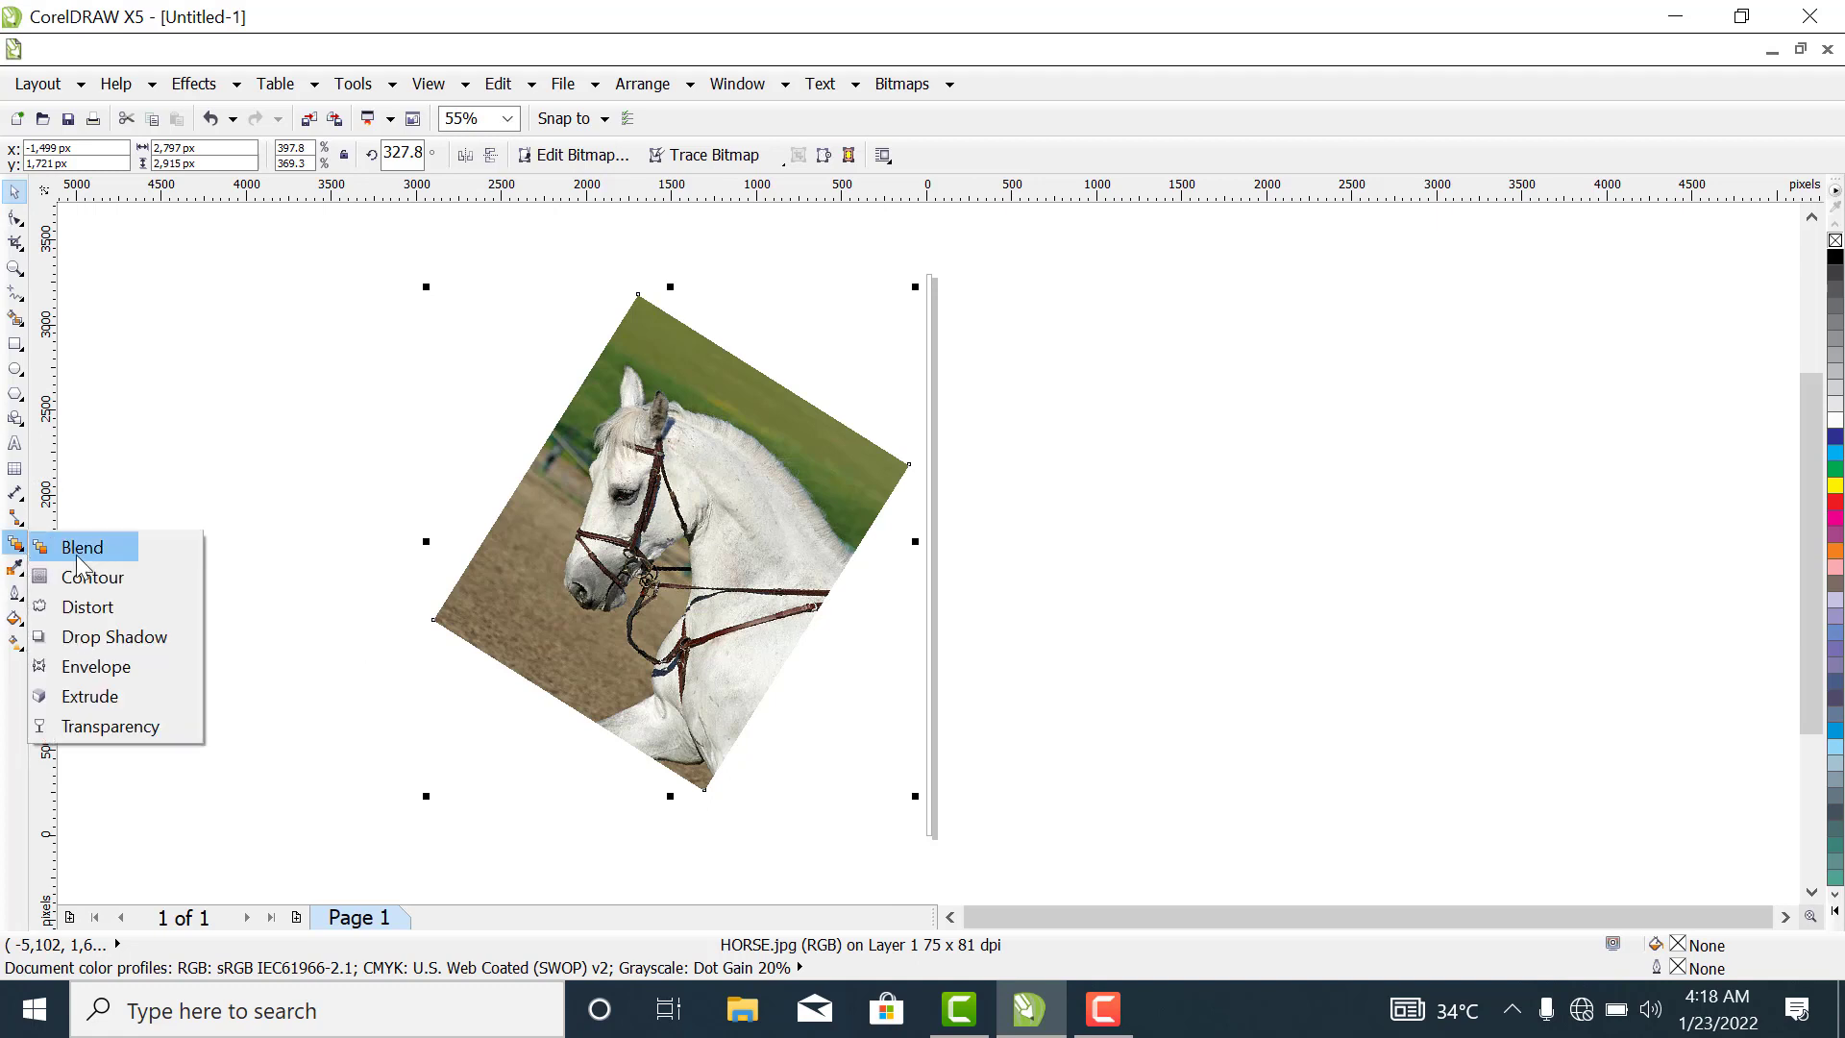
left_click(113, 723)
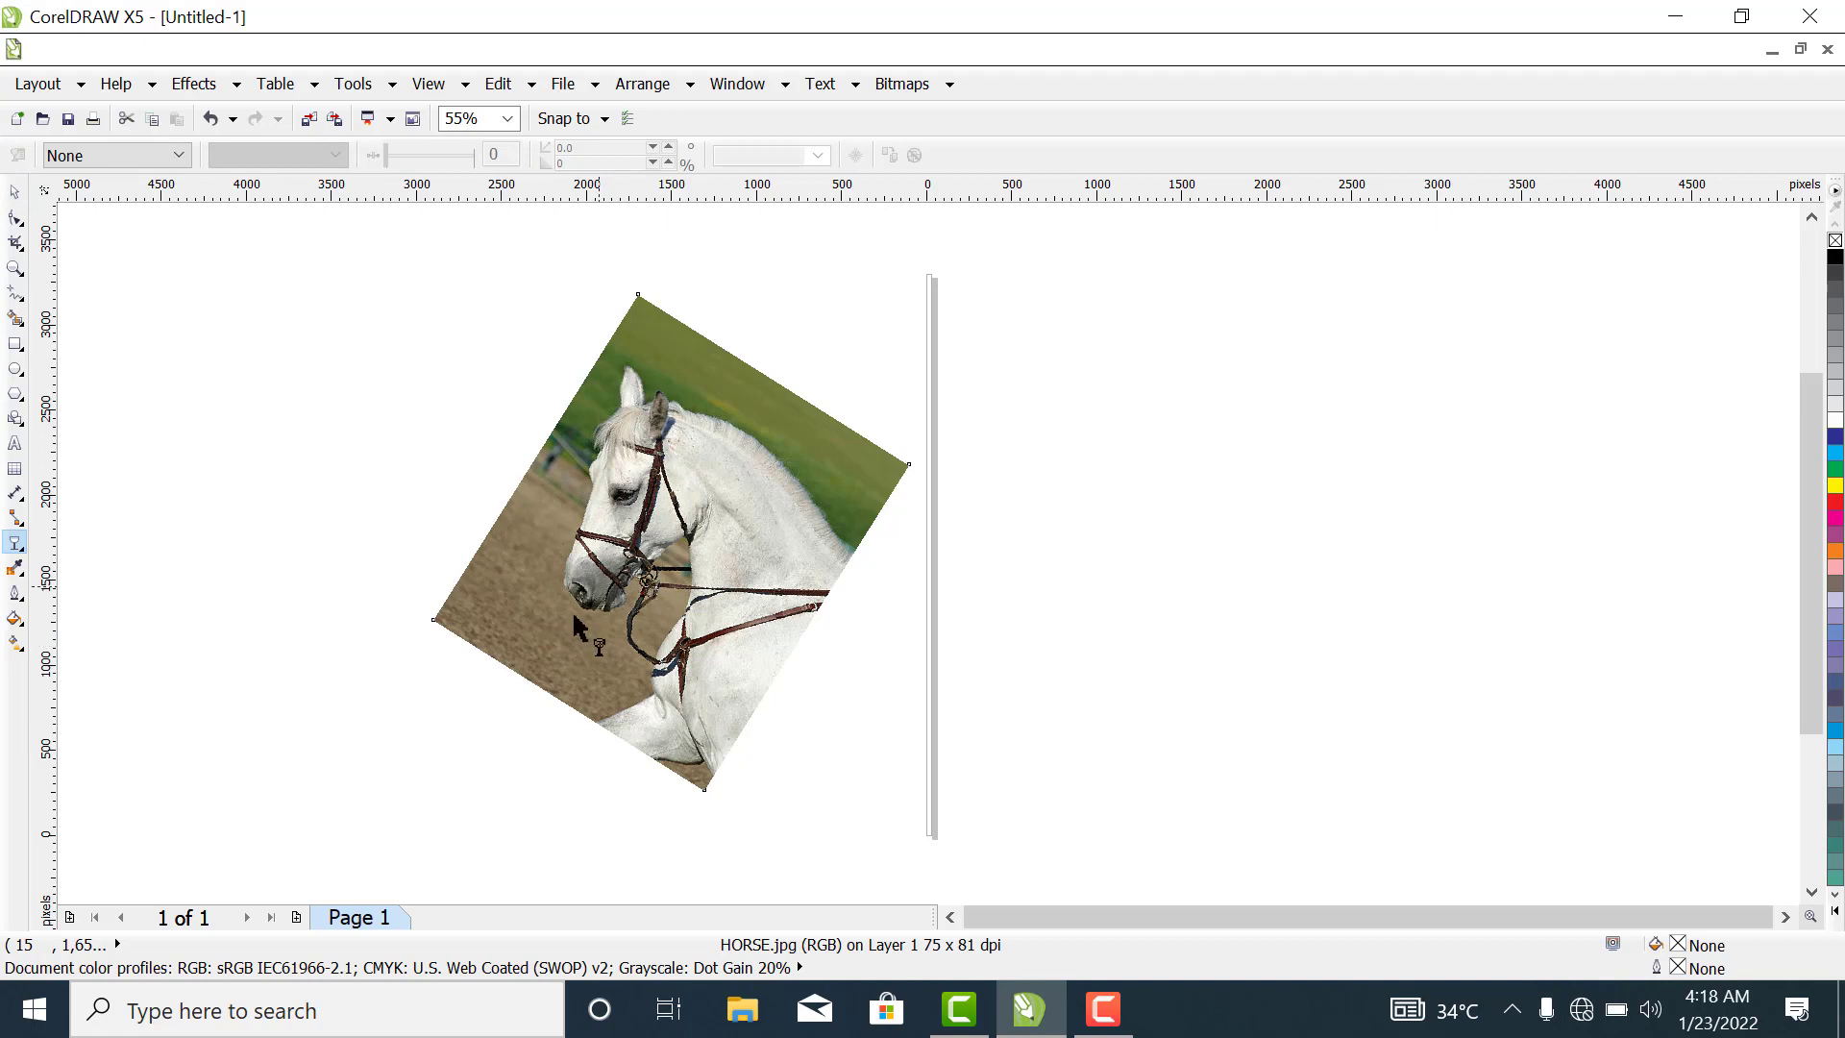
left_click(118, 159)
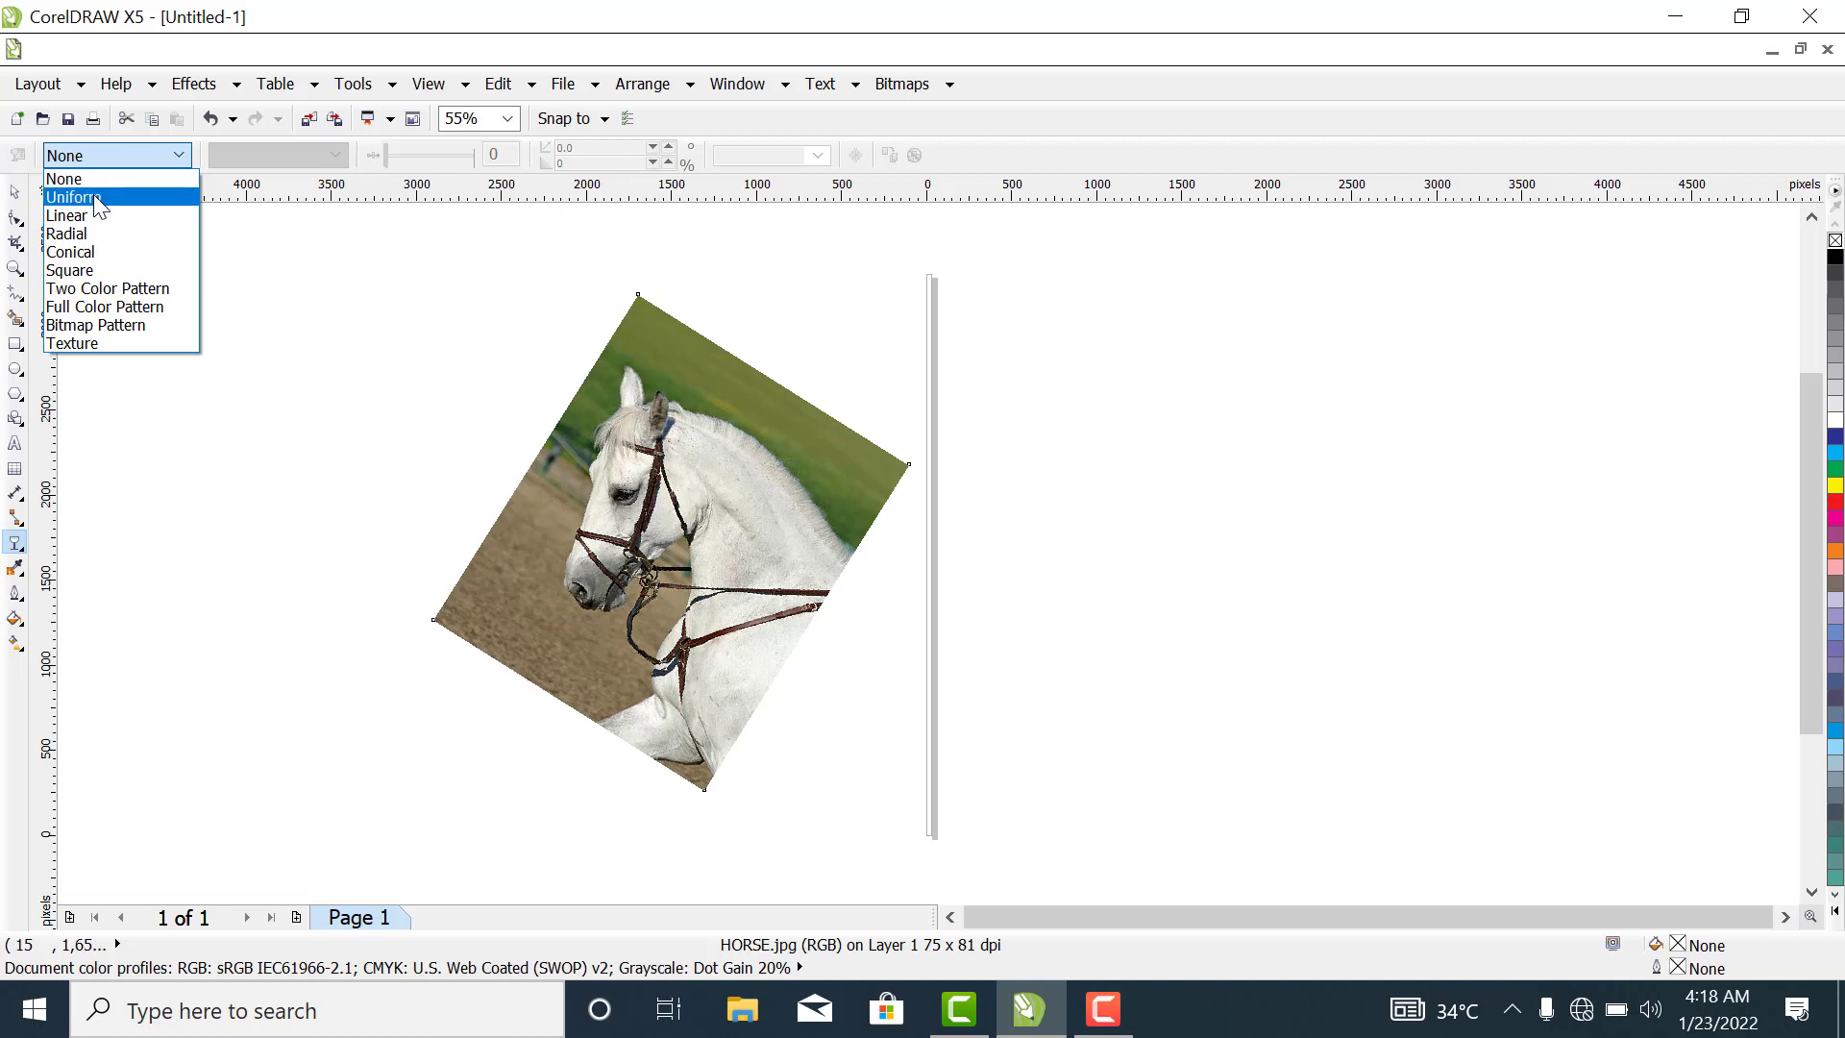
left_click(95, 196)
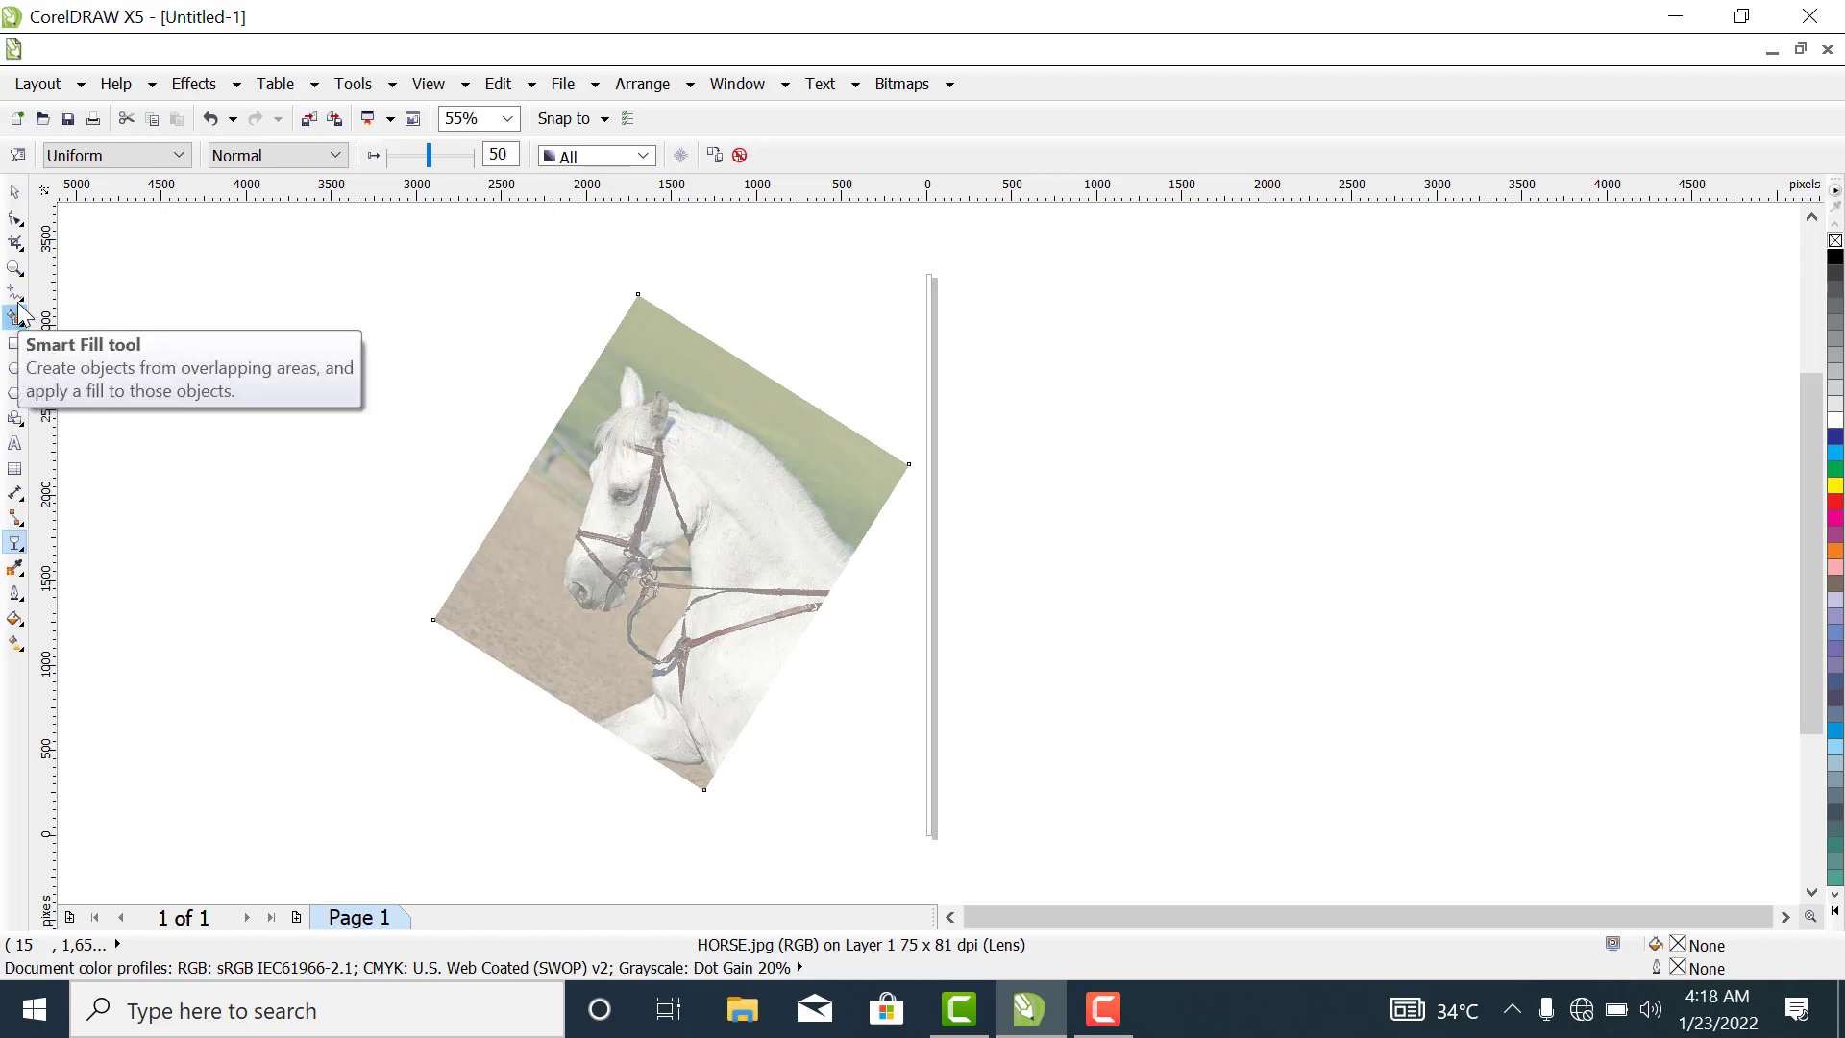
Set the default outline width for new graphic objects to 16 px, ready for freehand tracing of the horse.
left_click(13, 269)
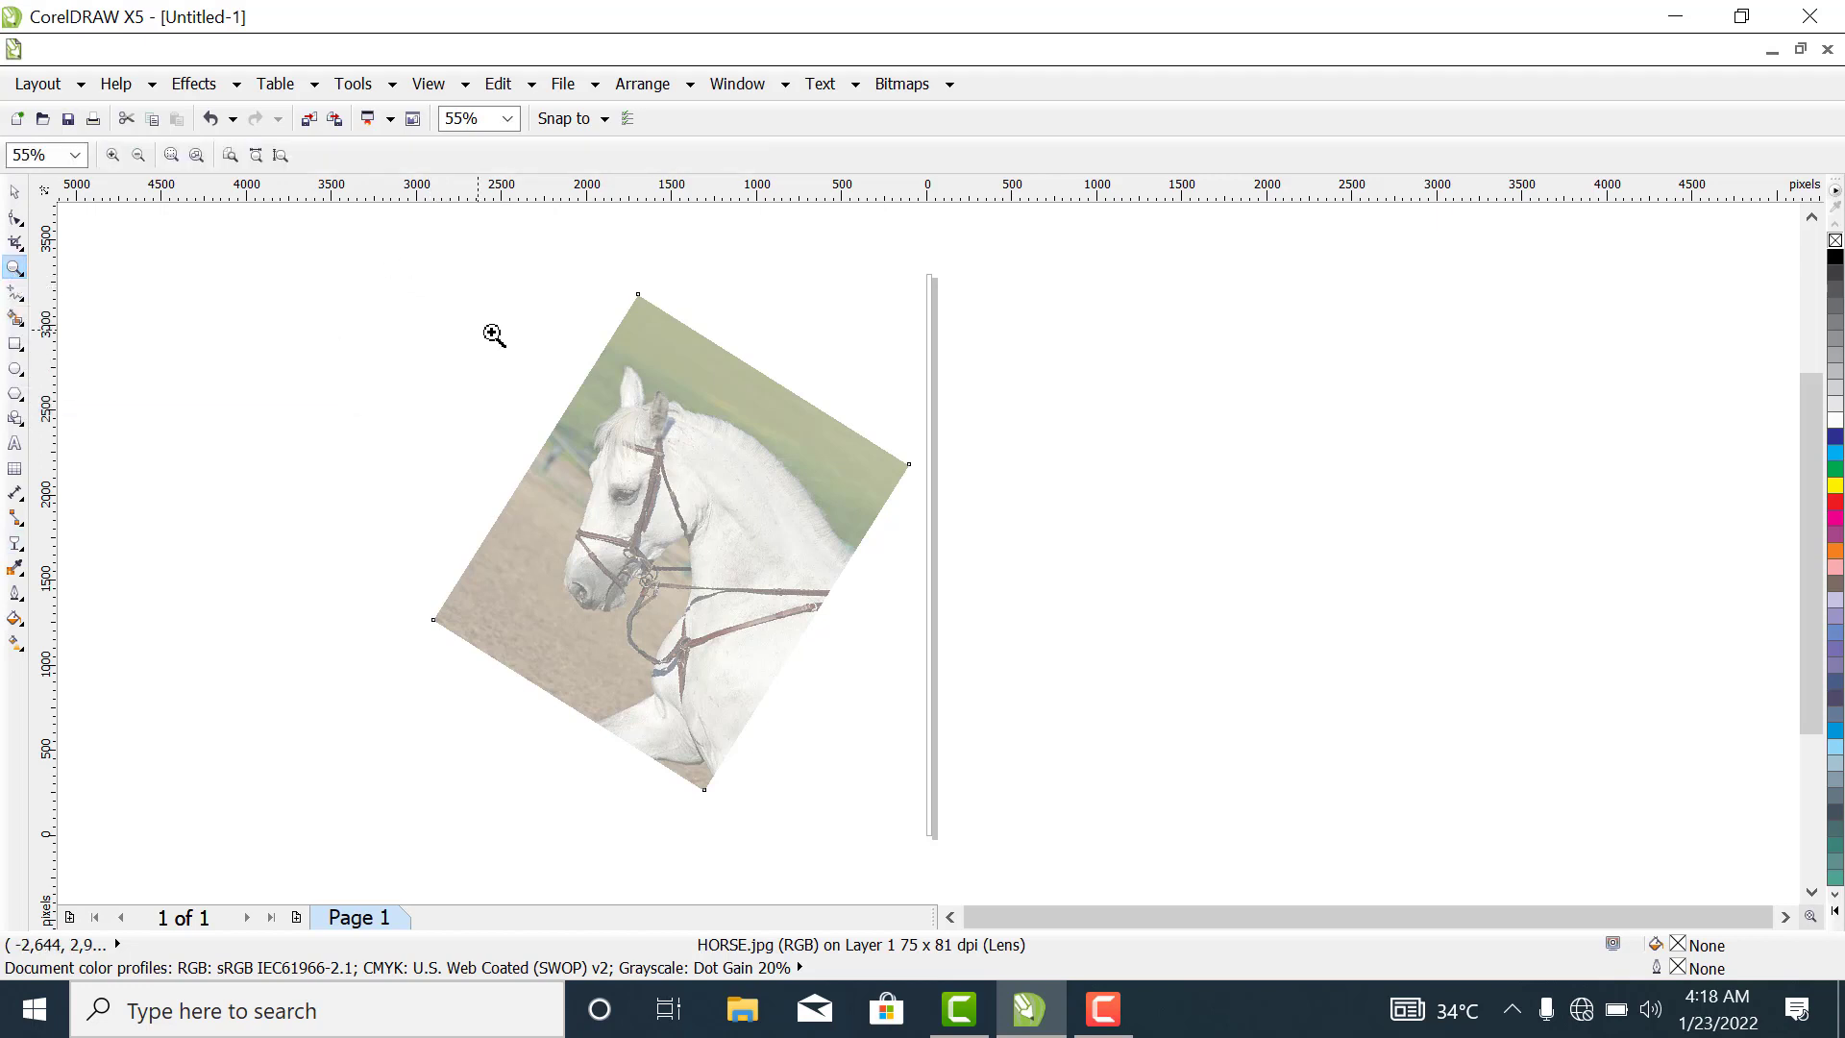
left_click_drag(438, 344, 918, 710)
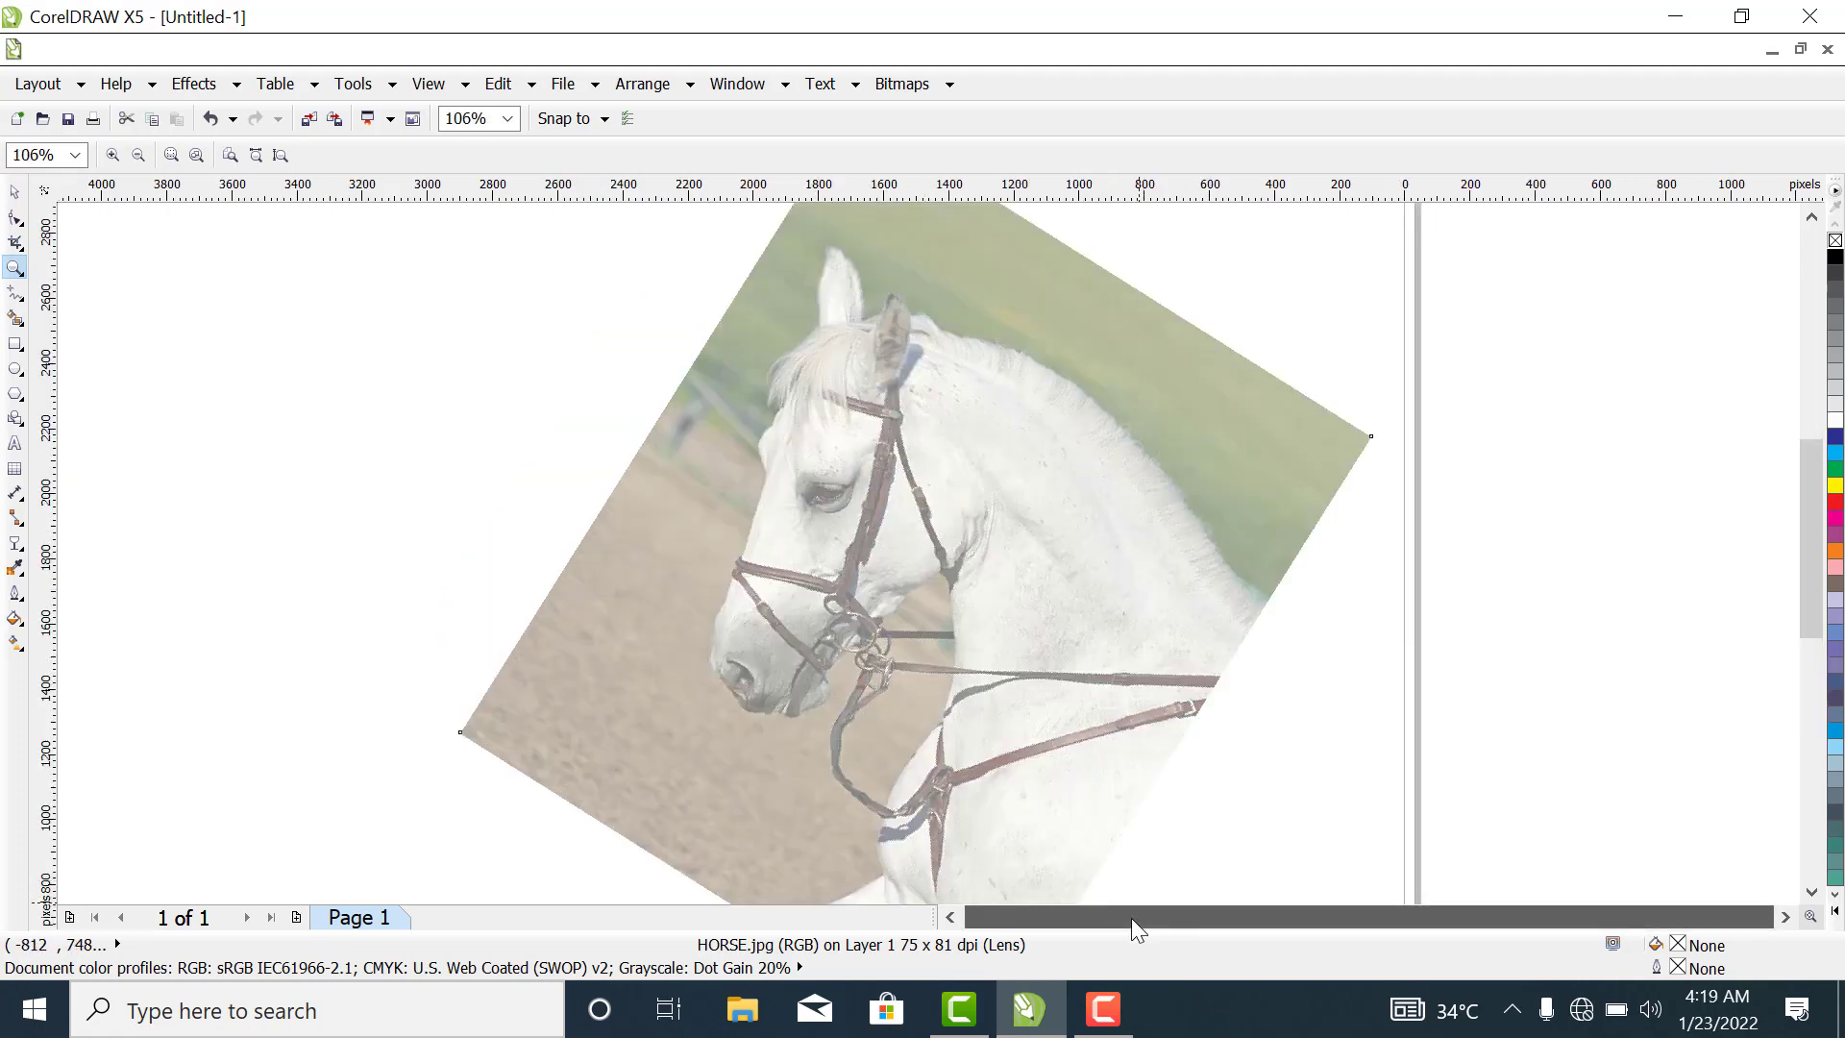
left_click(1785, 917)
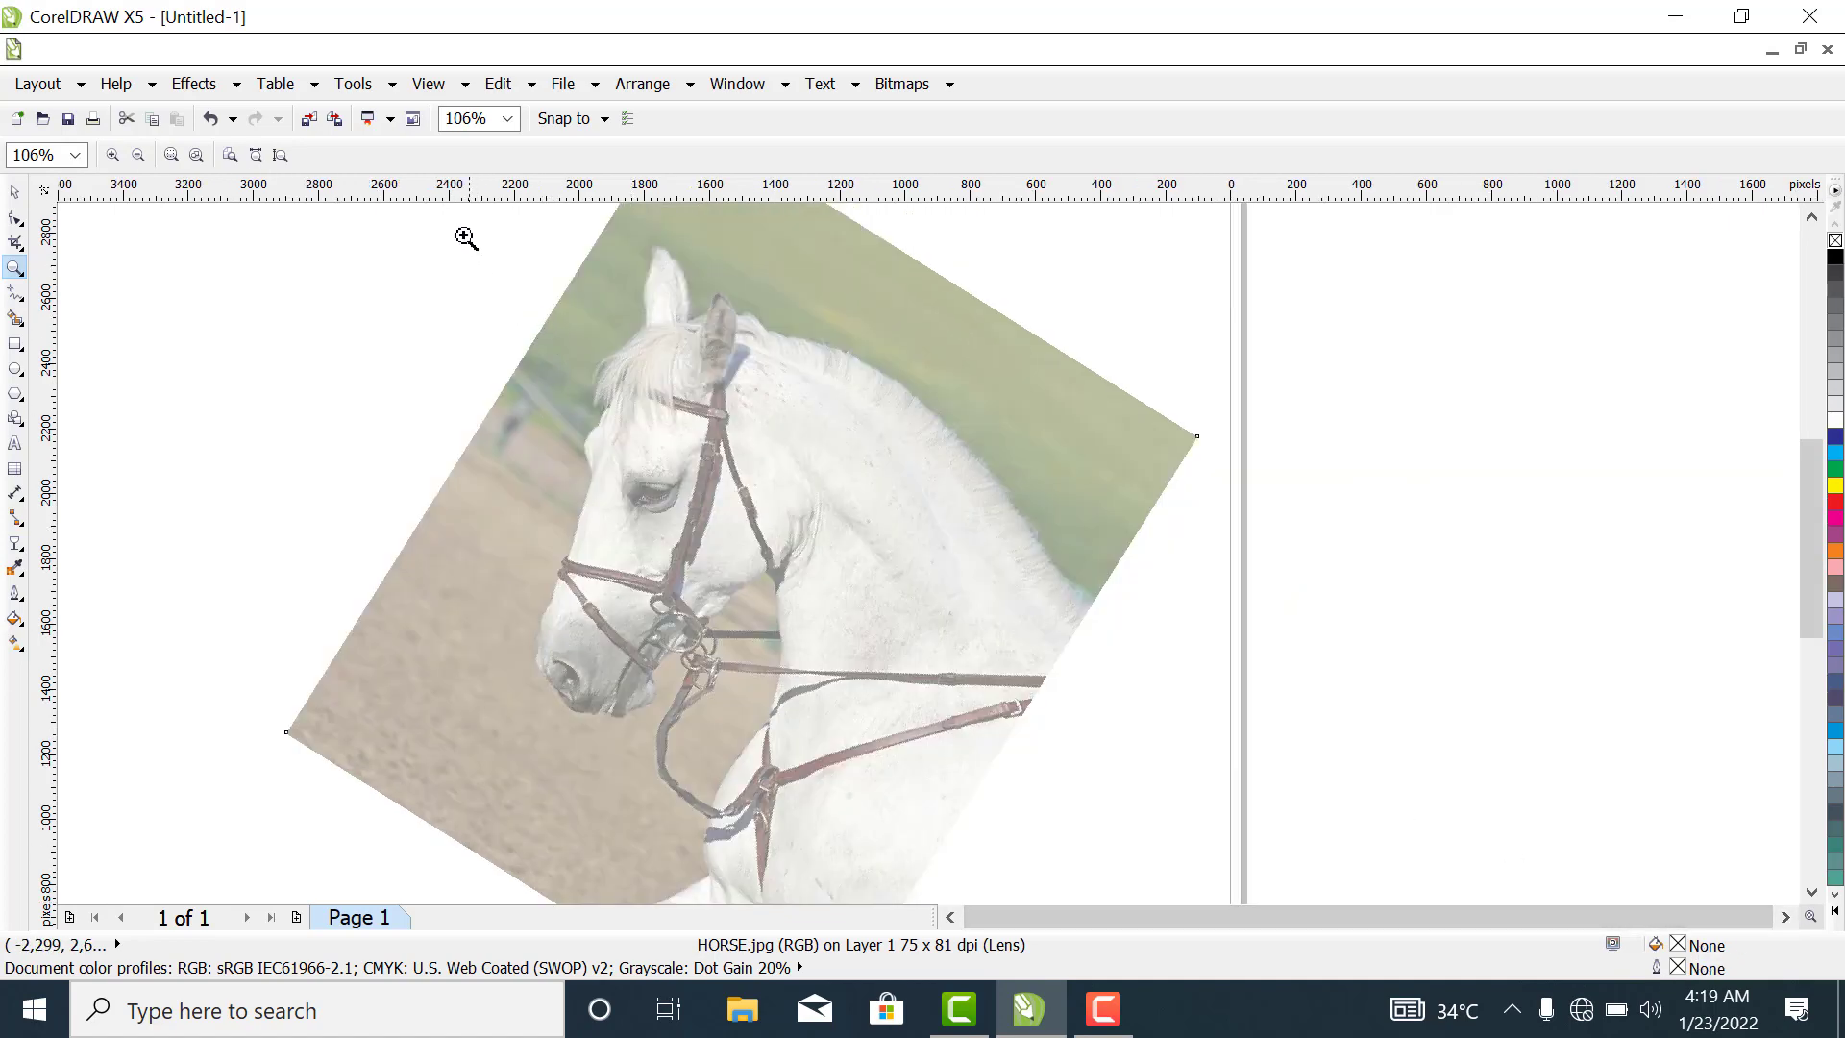
left_click_drag(434, 228, 1124, 791)
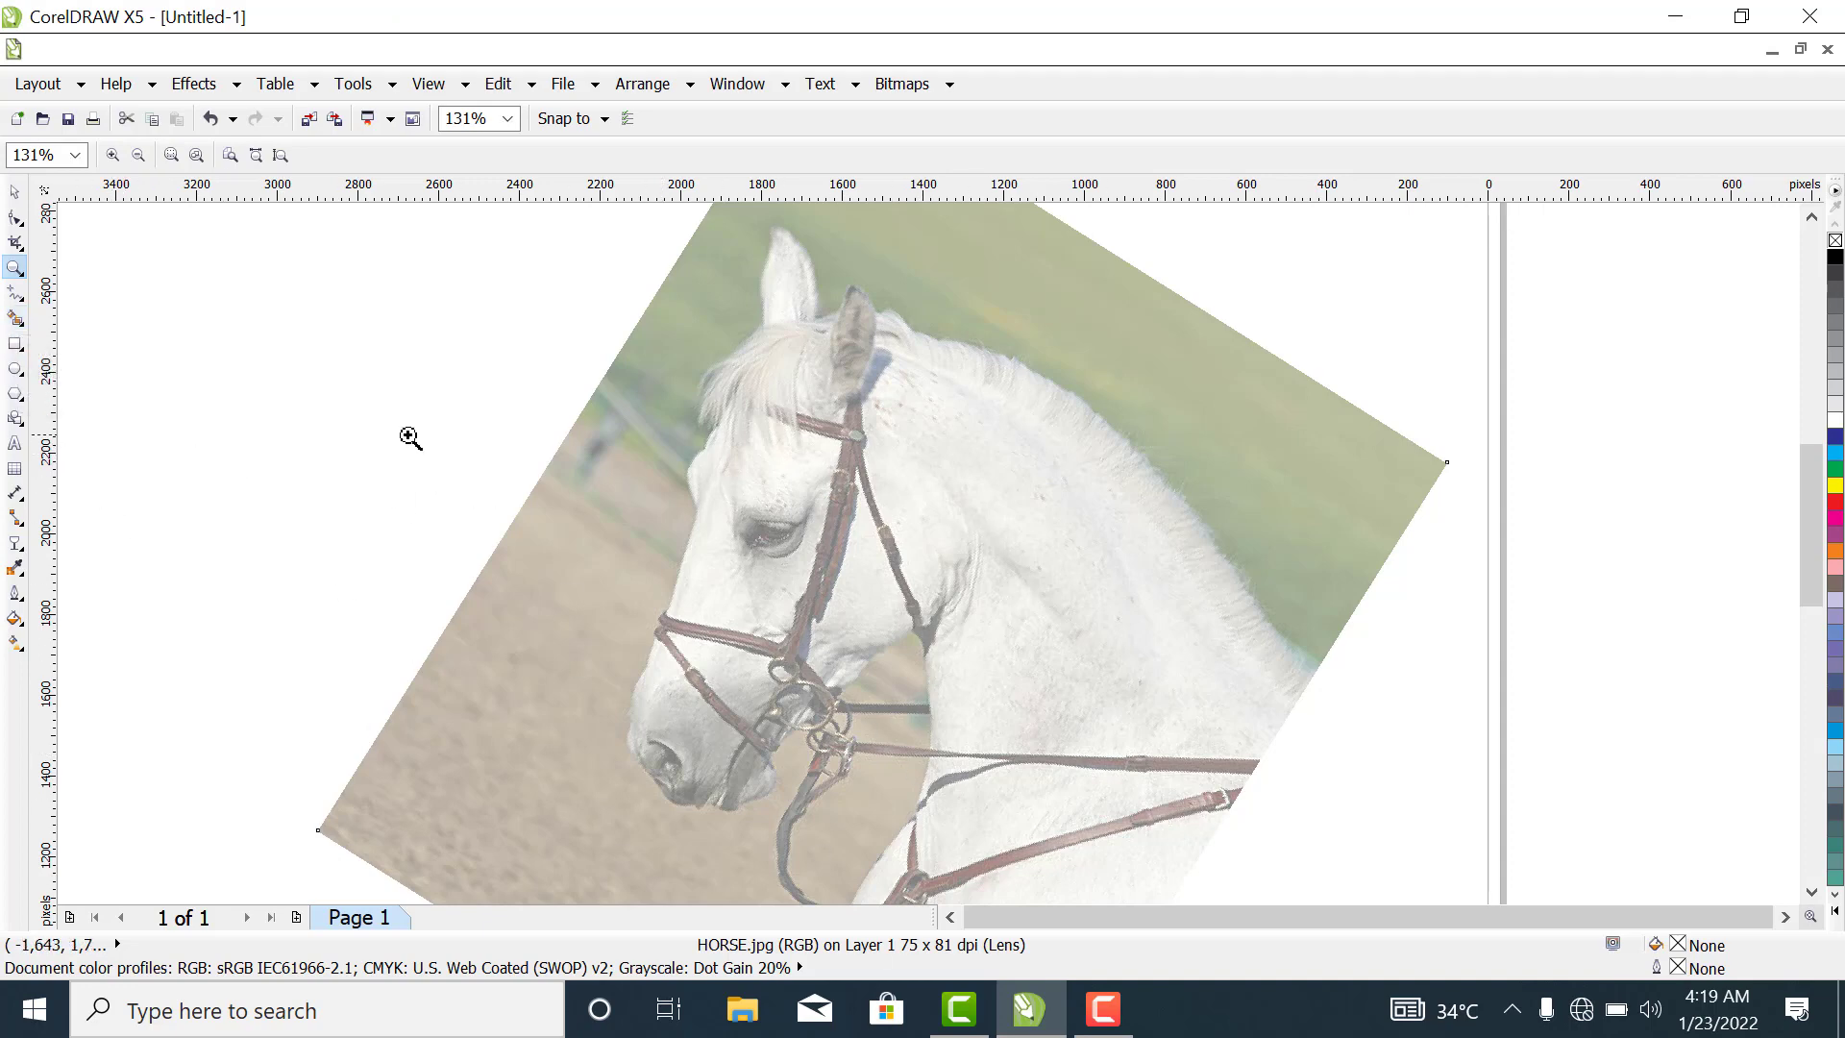
left_click(15, 293)
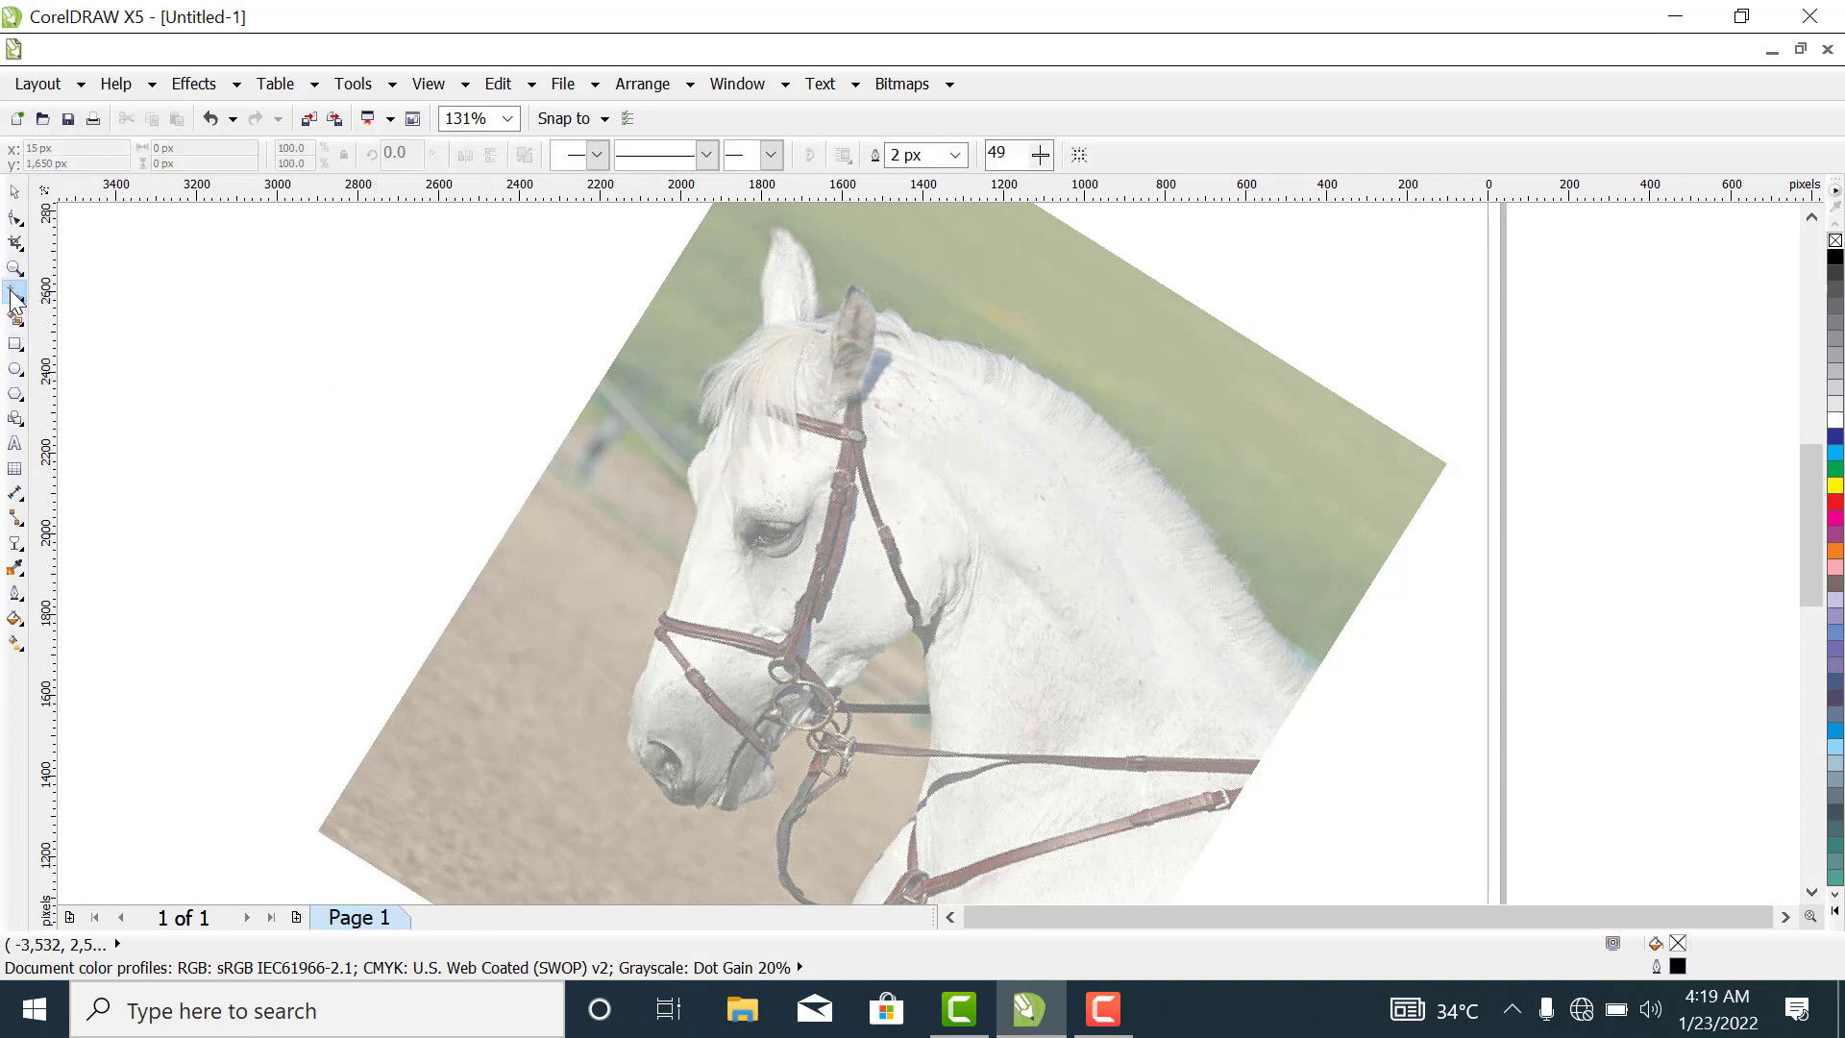
left_click(956, 156)
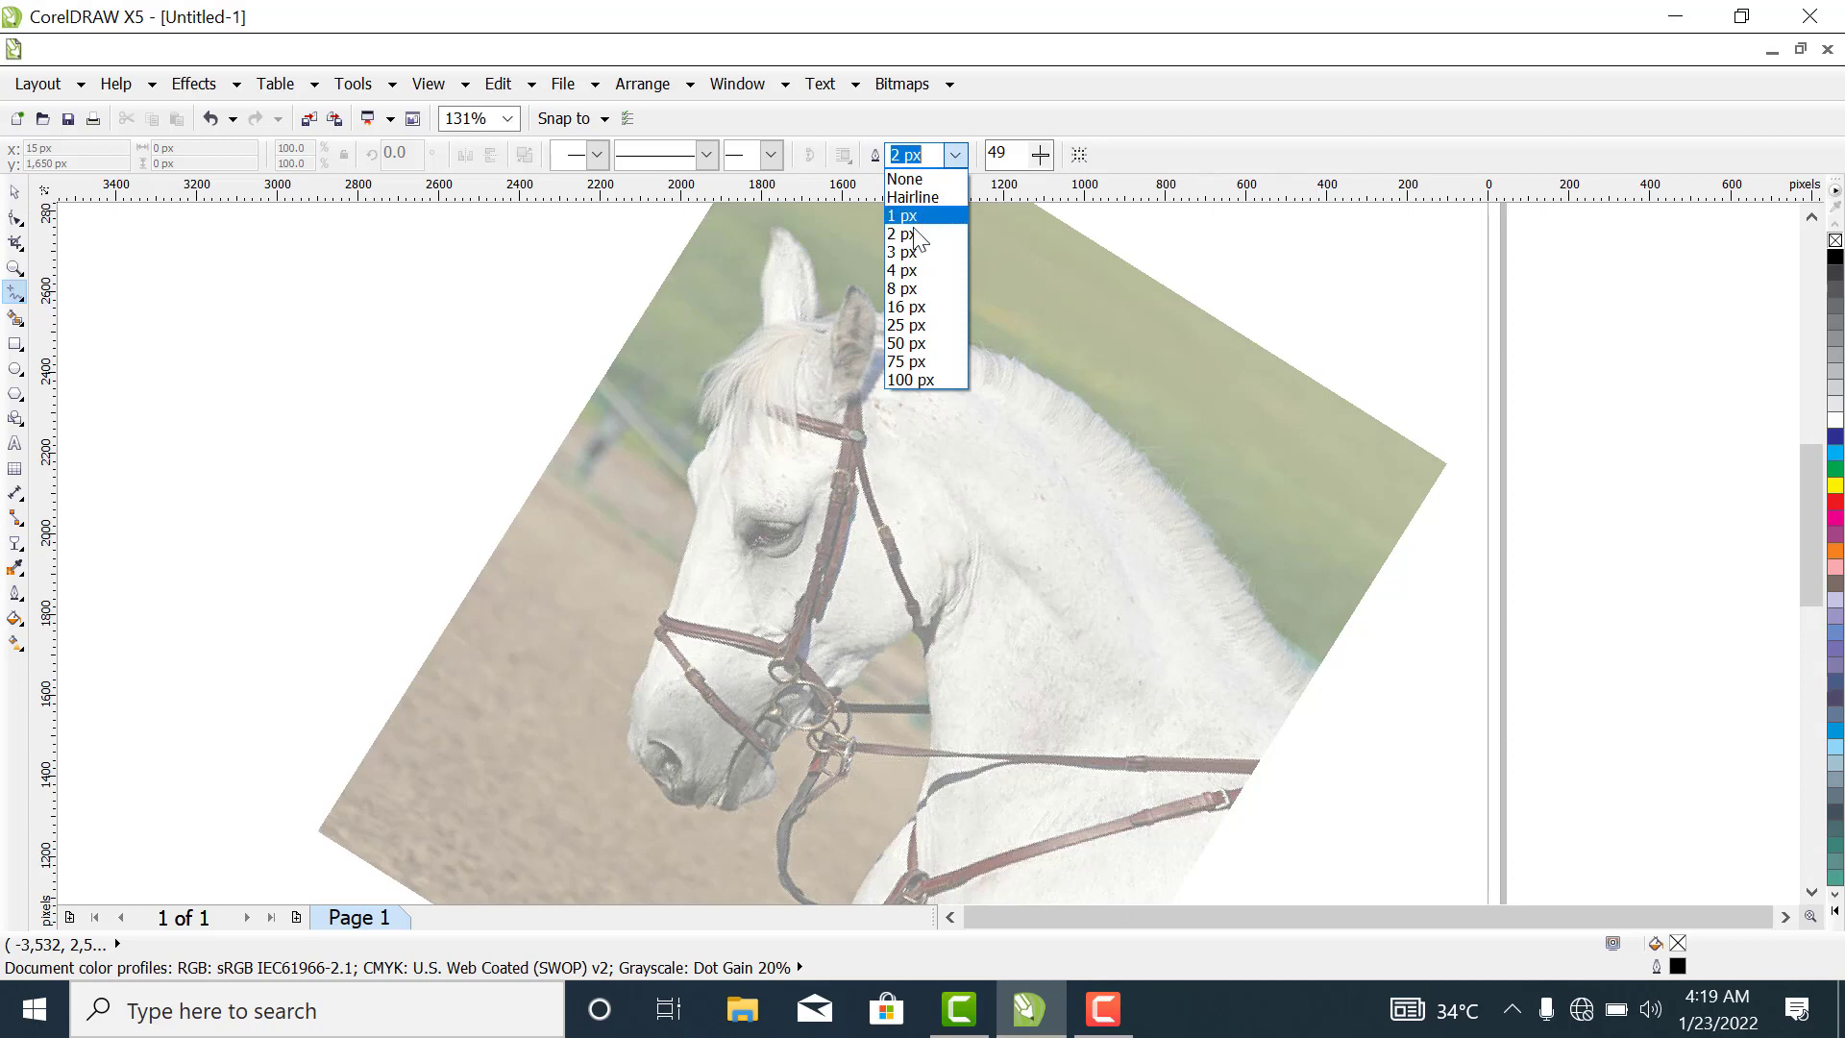
left_click(907, 307)
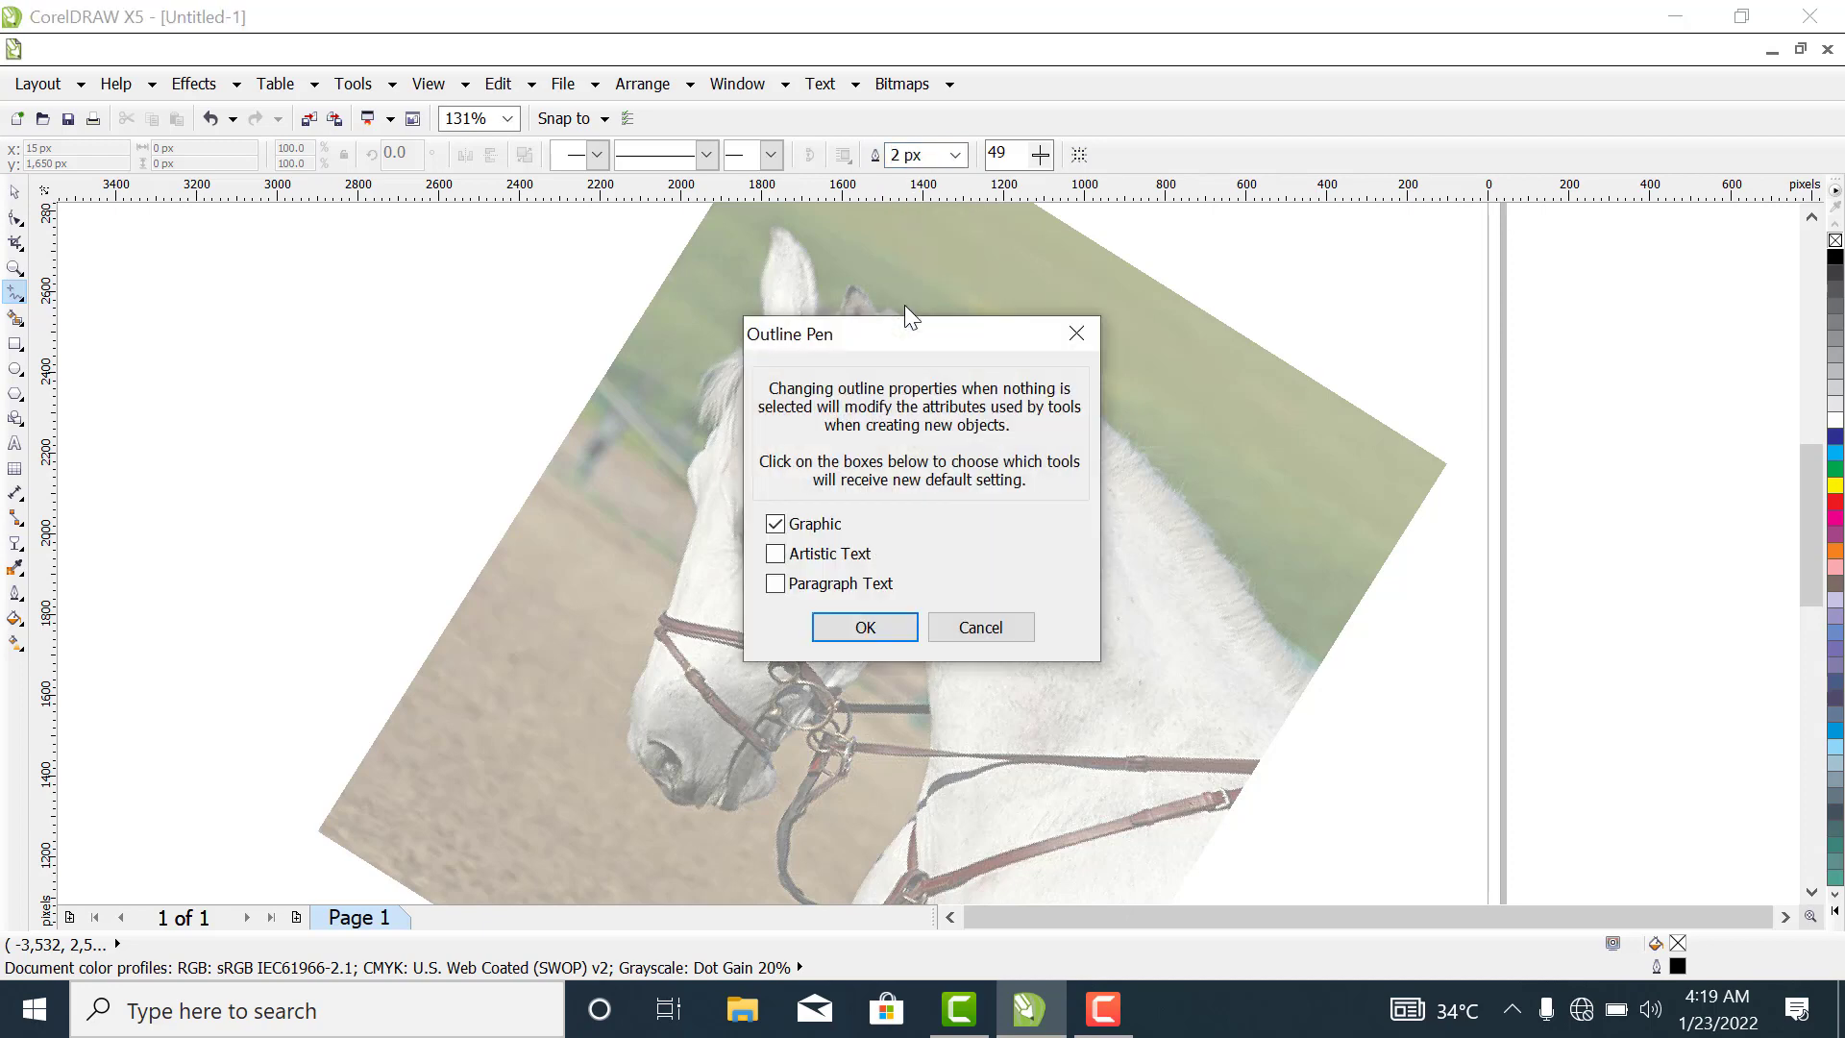
left_click(865, 629)
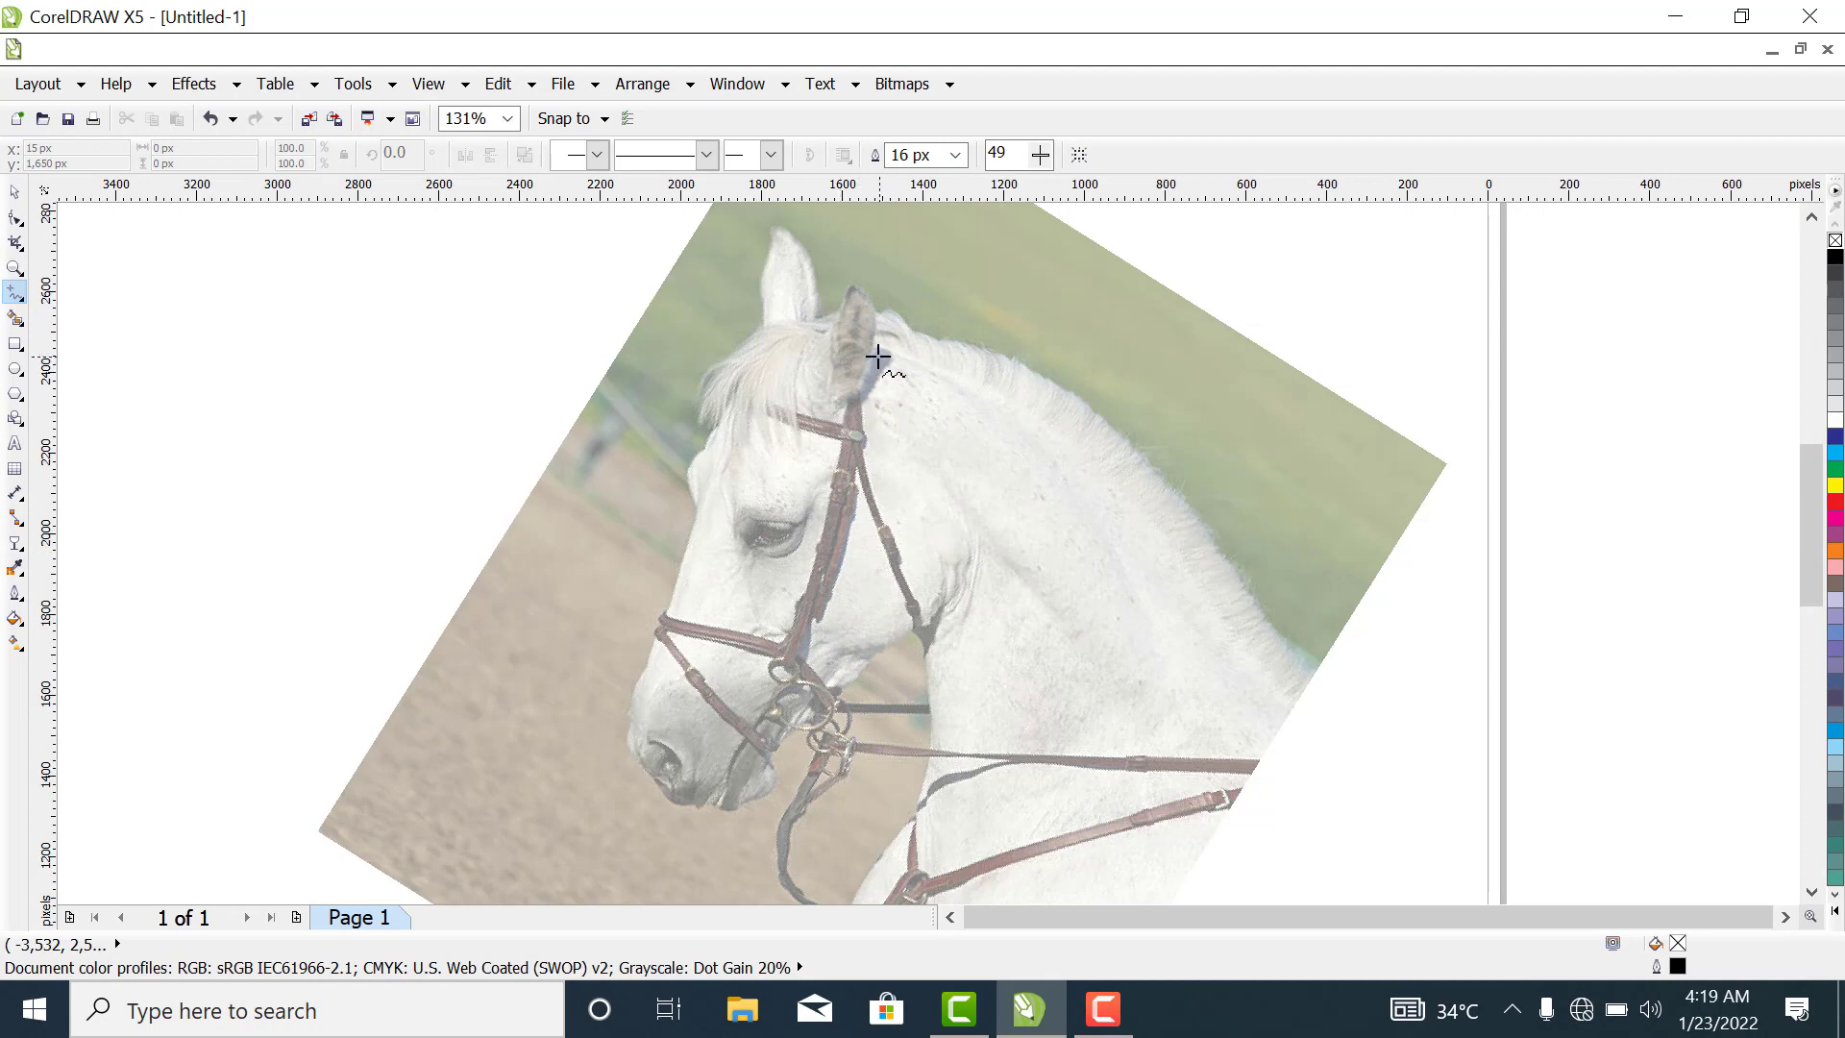
Draw a freehand line from behind the ear to the neck's lower end, about 1,010 by 880 px, and bend it along the mane.
left_click(877, 357)
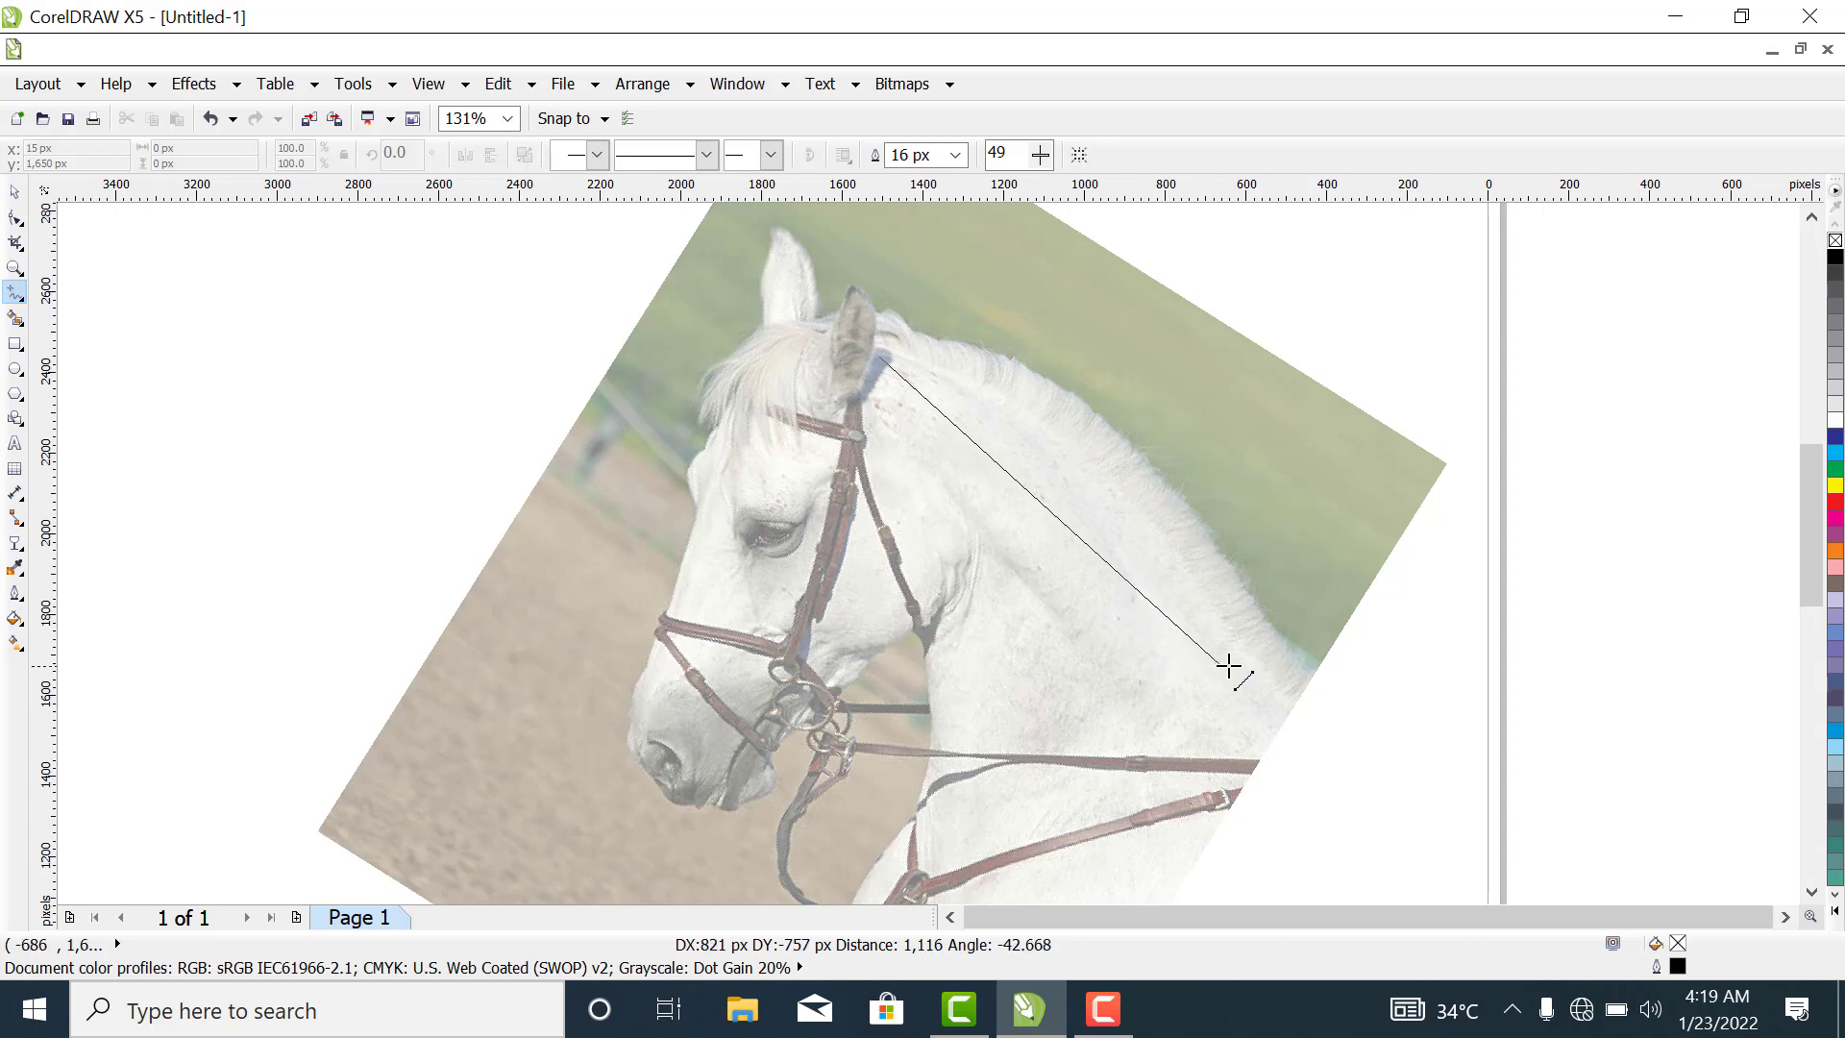
left_click(1288, 711)
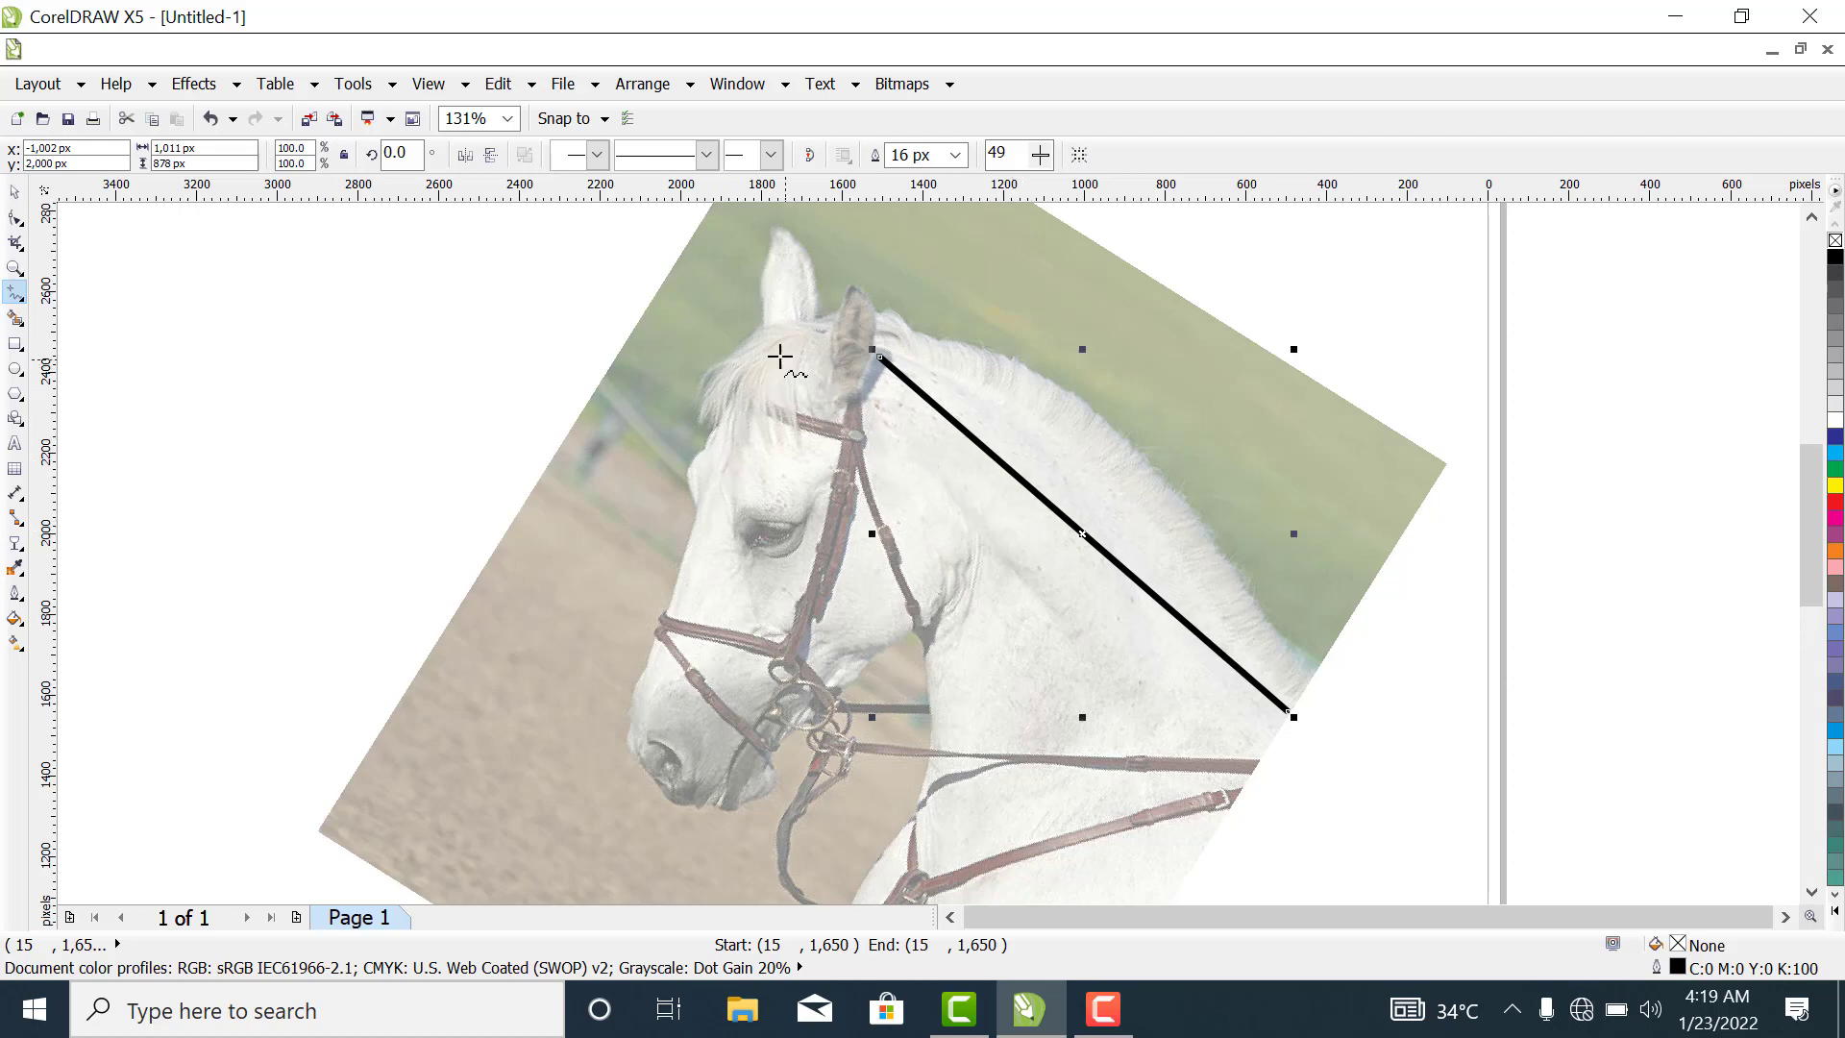
left_click(16, 219)
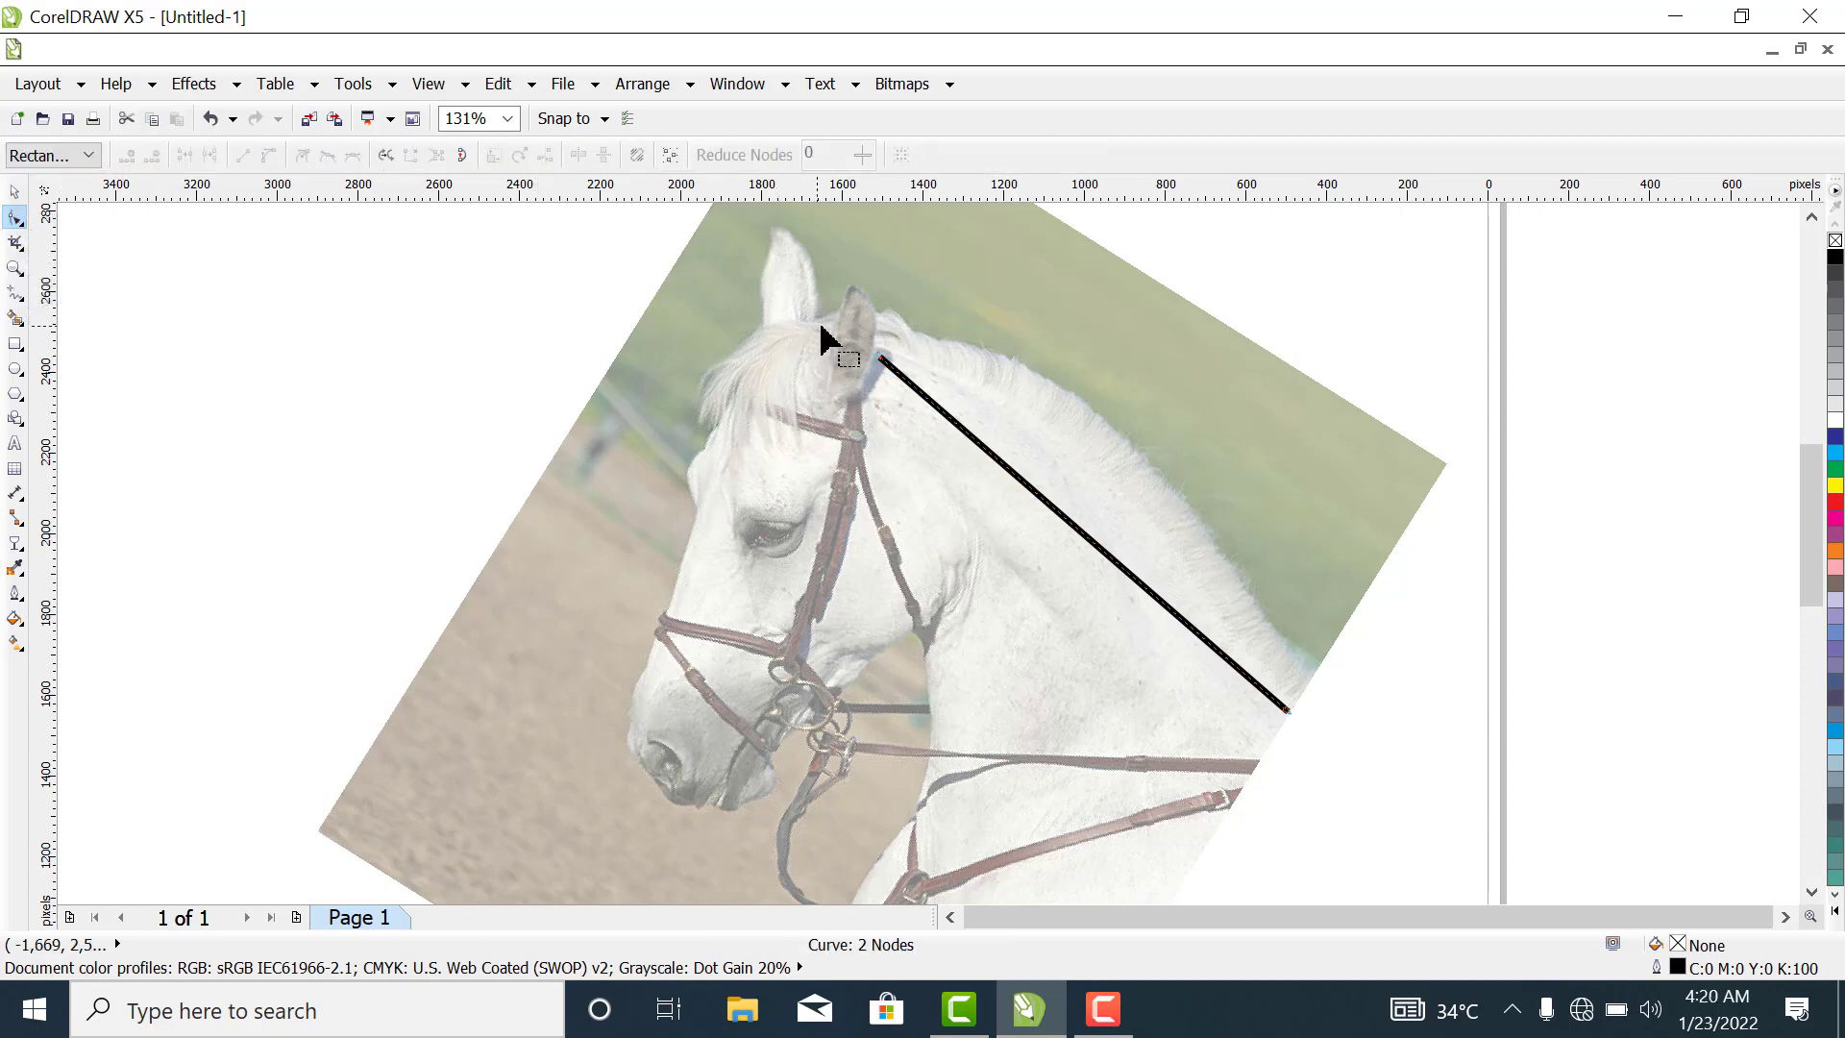
left_click_drag(822, 330, 1345, 759)
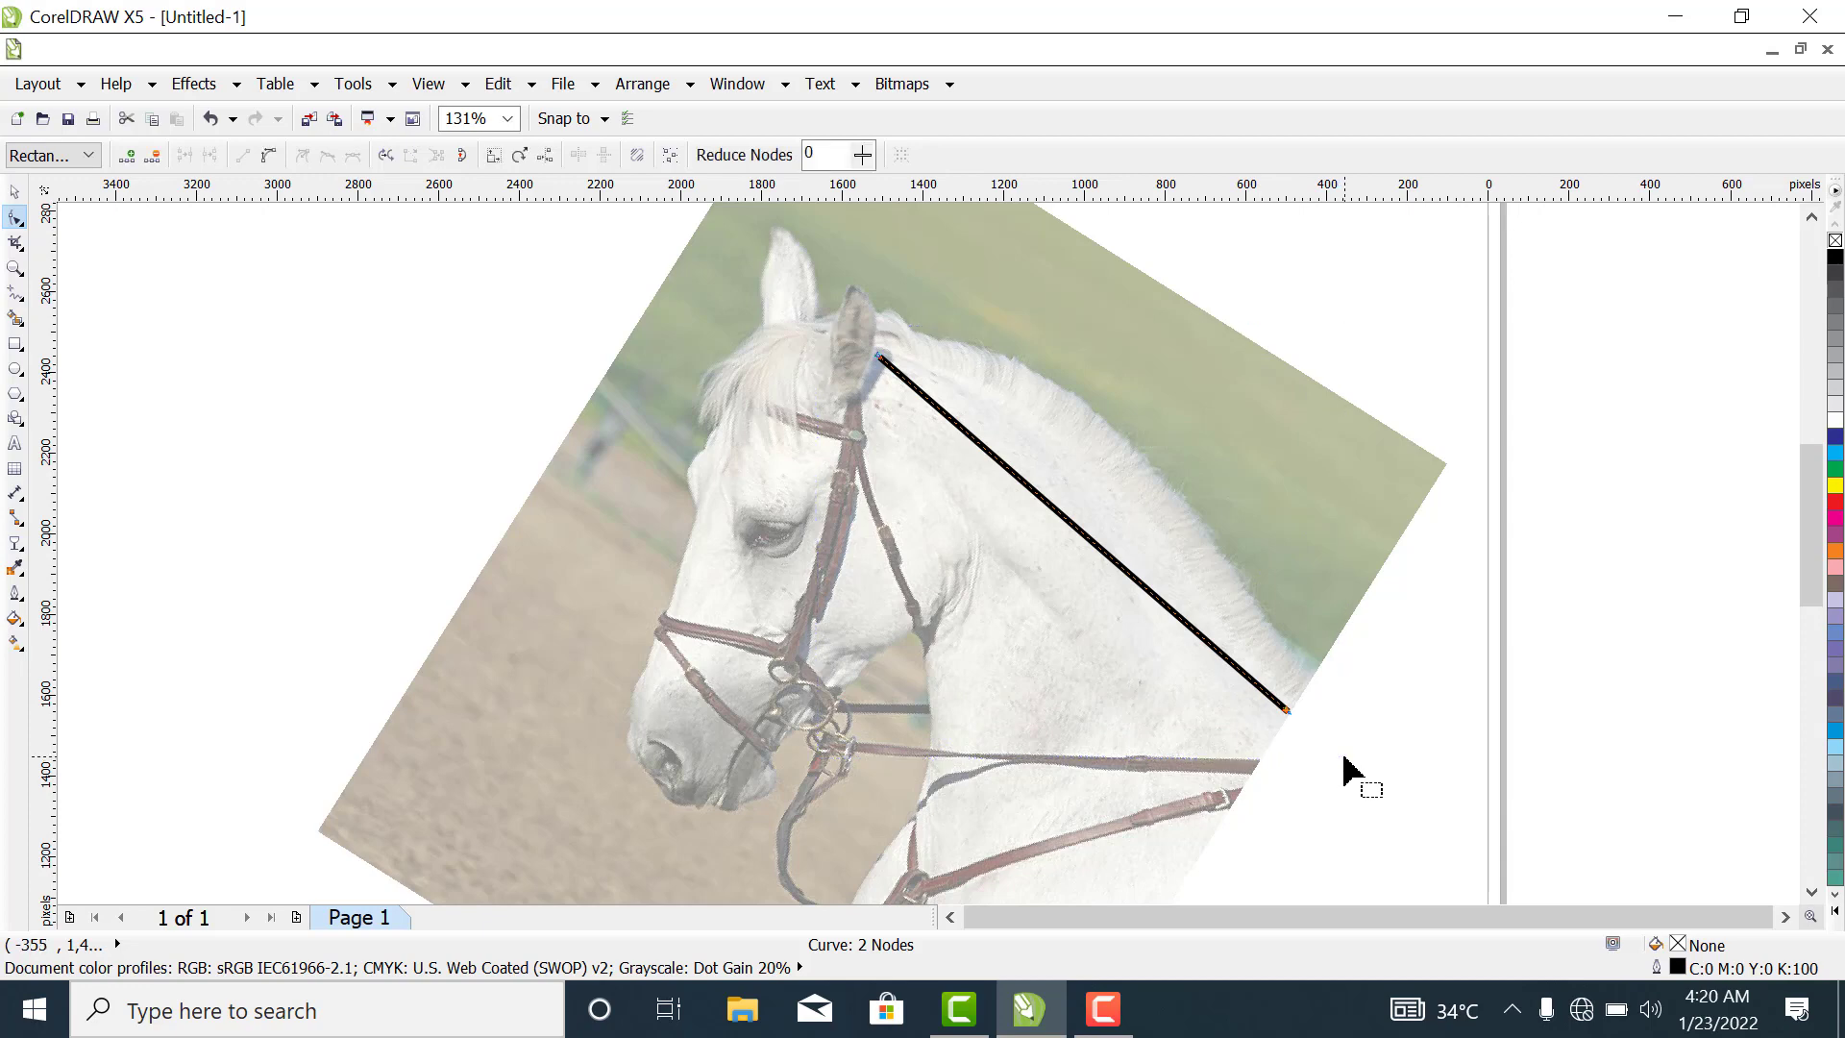
left_click(269, 159)
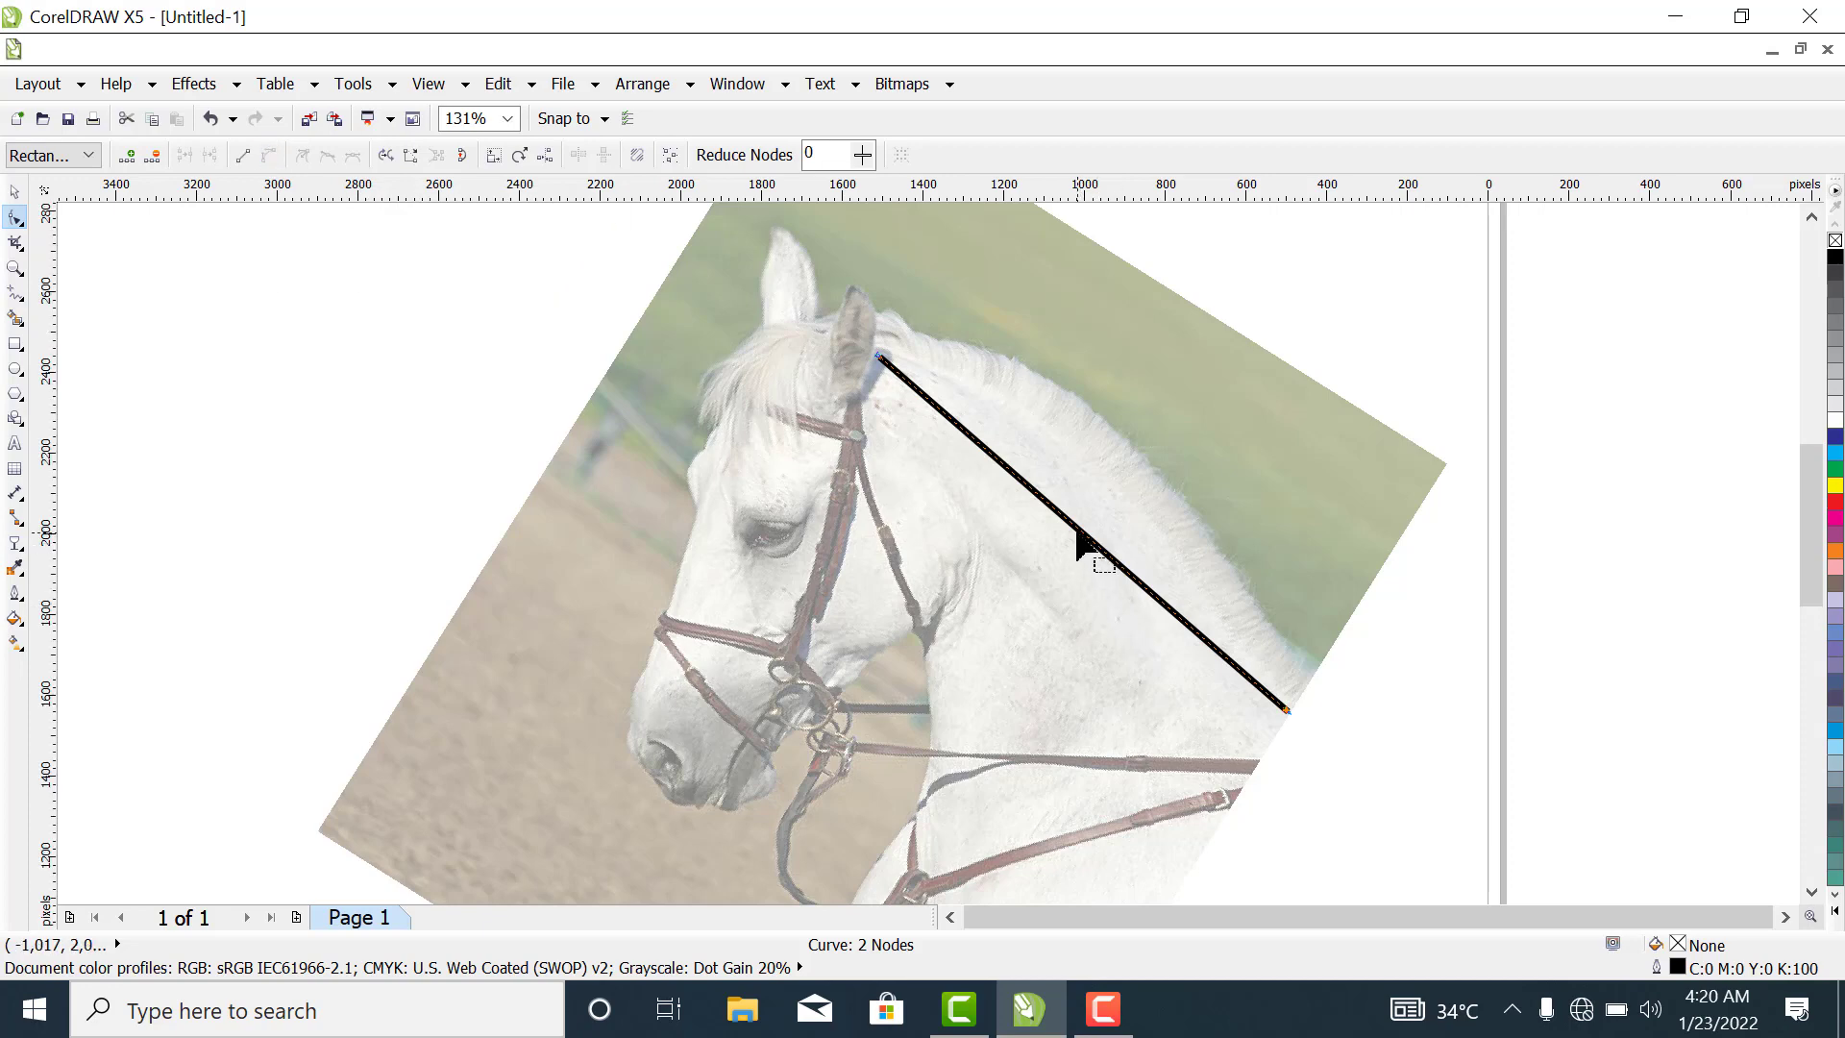
left_click_drag(1077, 531, 1124, 494)
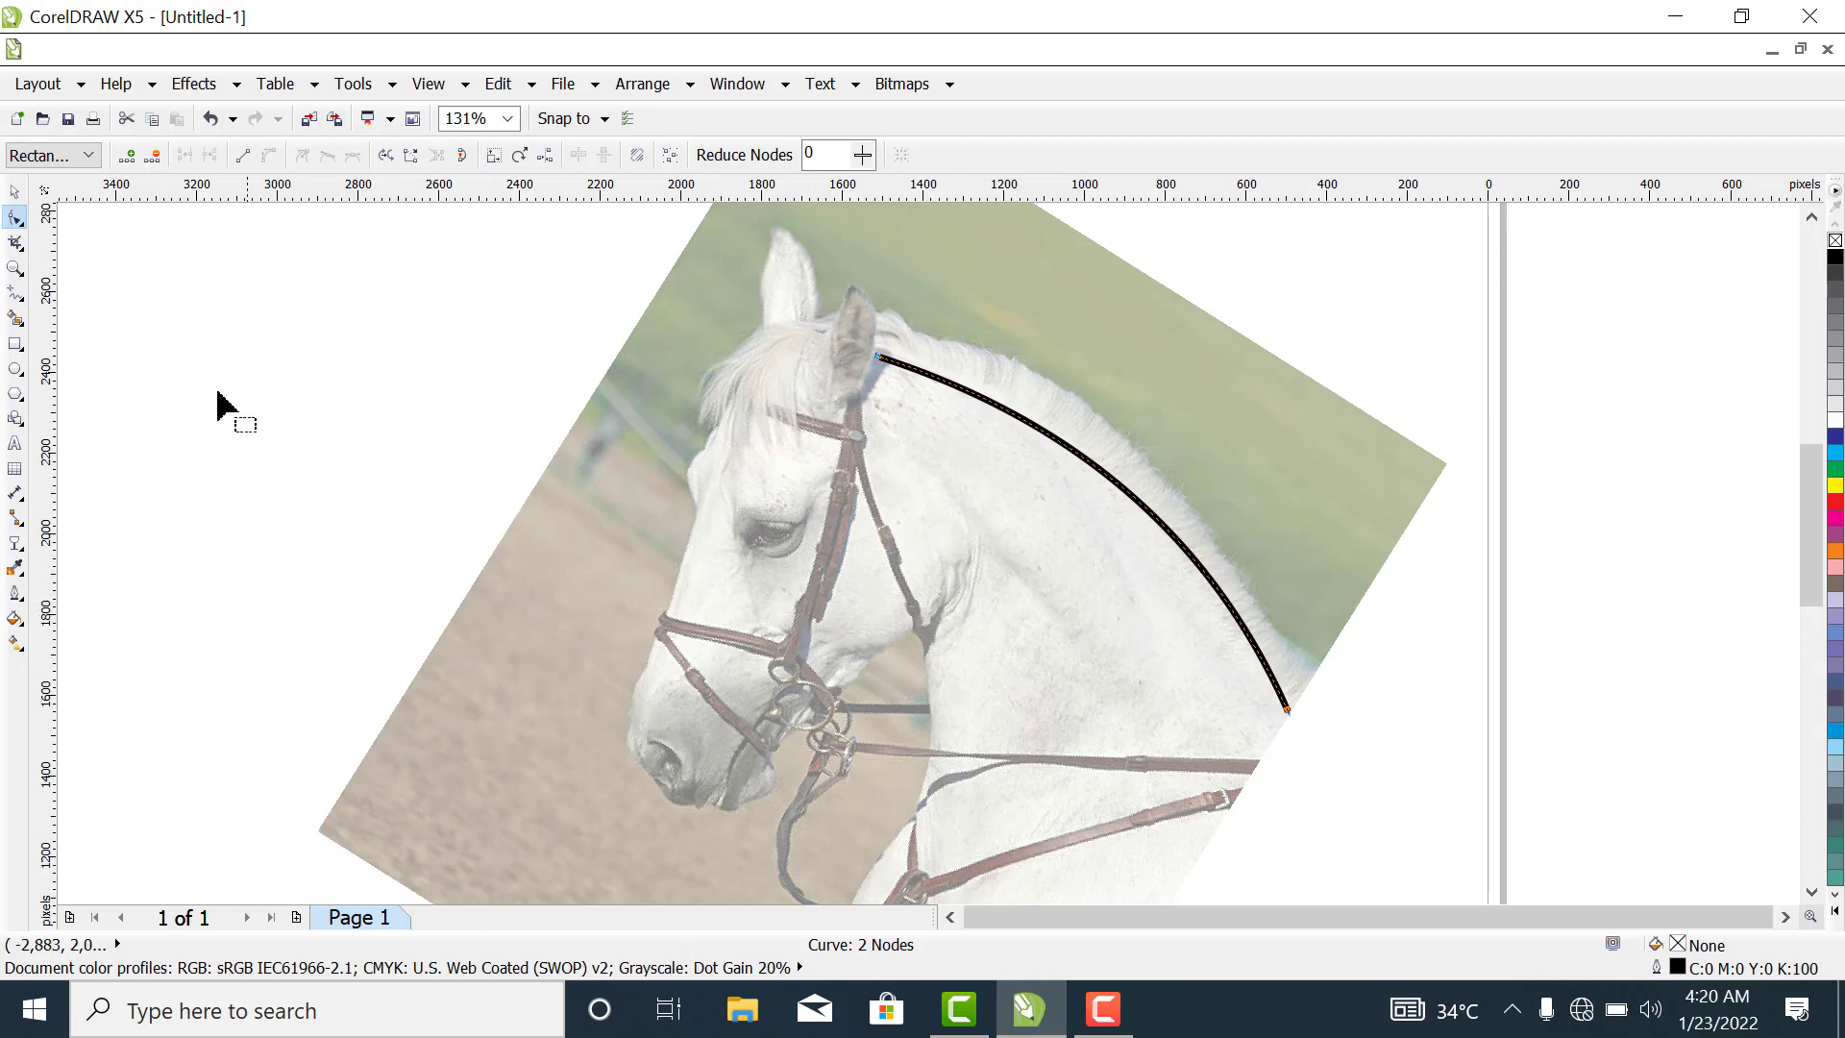
Extend the mane curve's upper end with a downward segment of about 70 px and a long straight segment toward the lower neck.
left_click(14, 293)
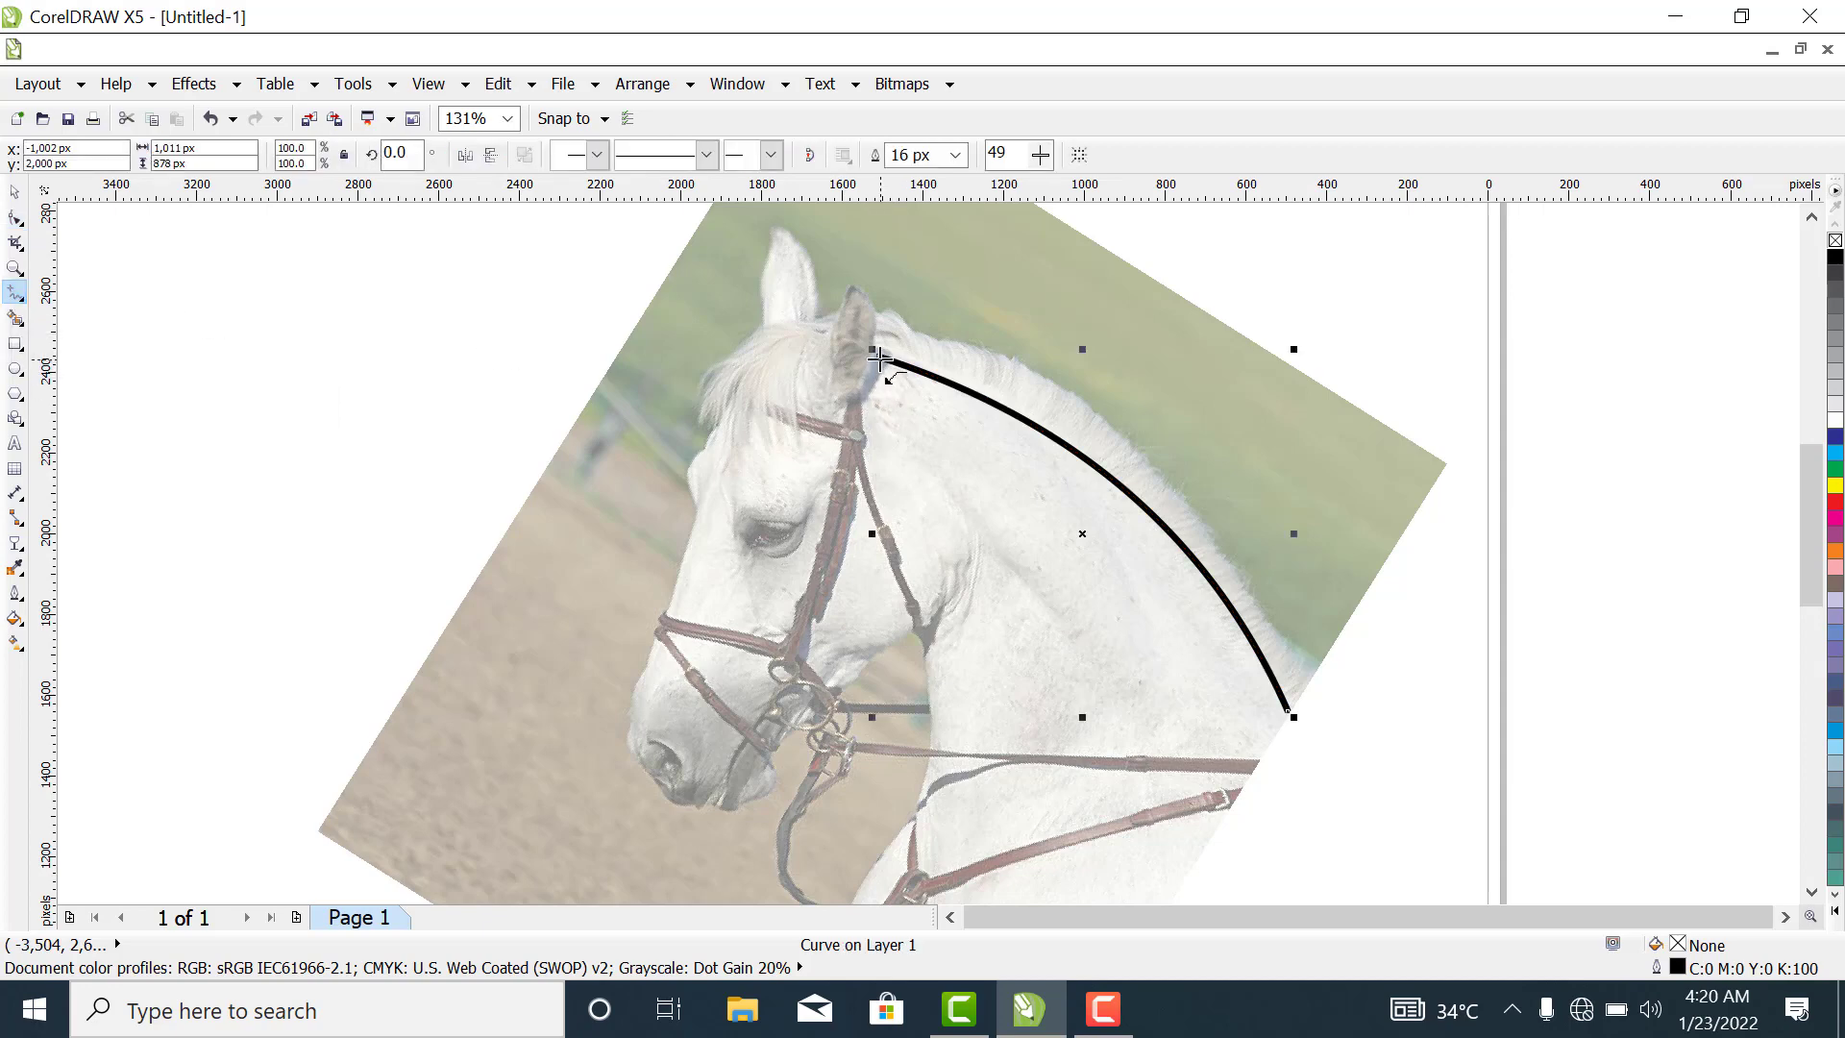
left_click(880, 359)
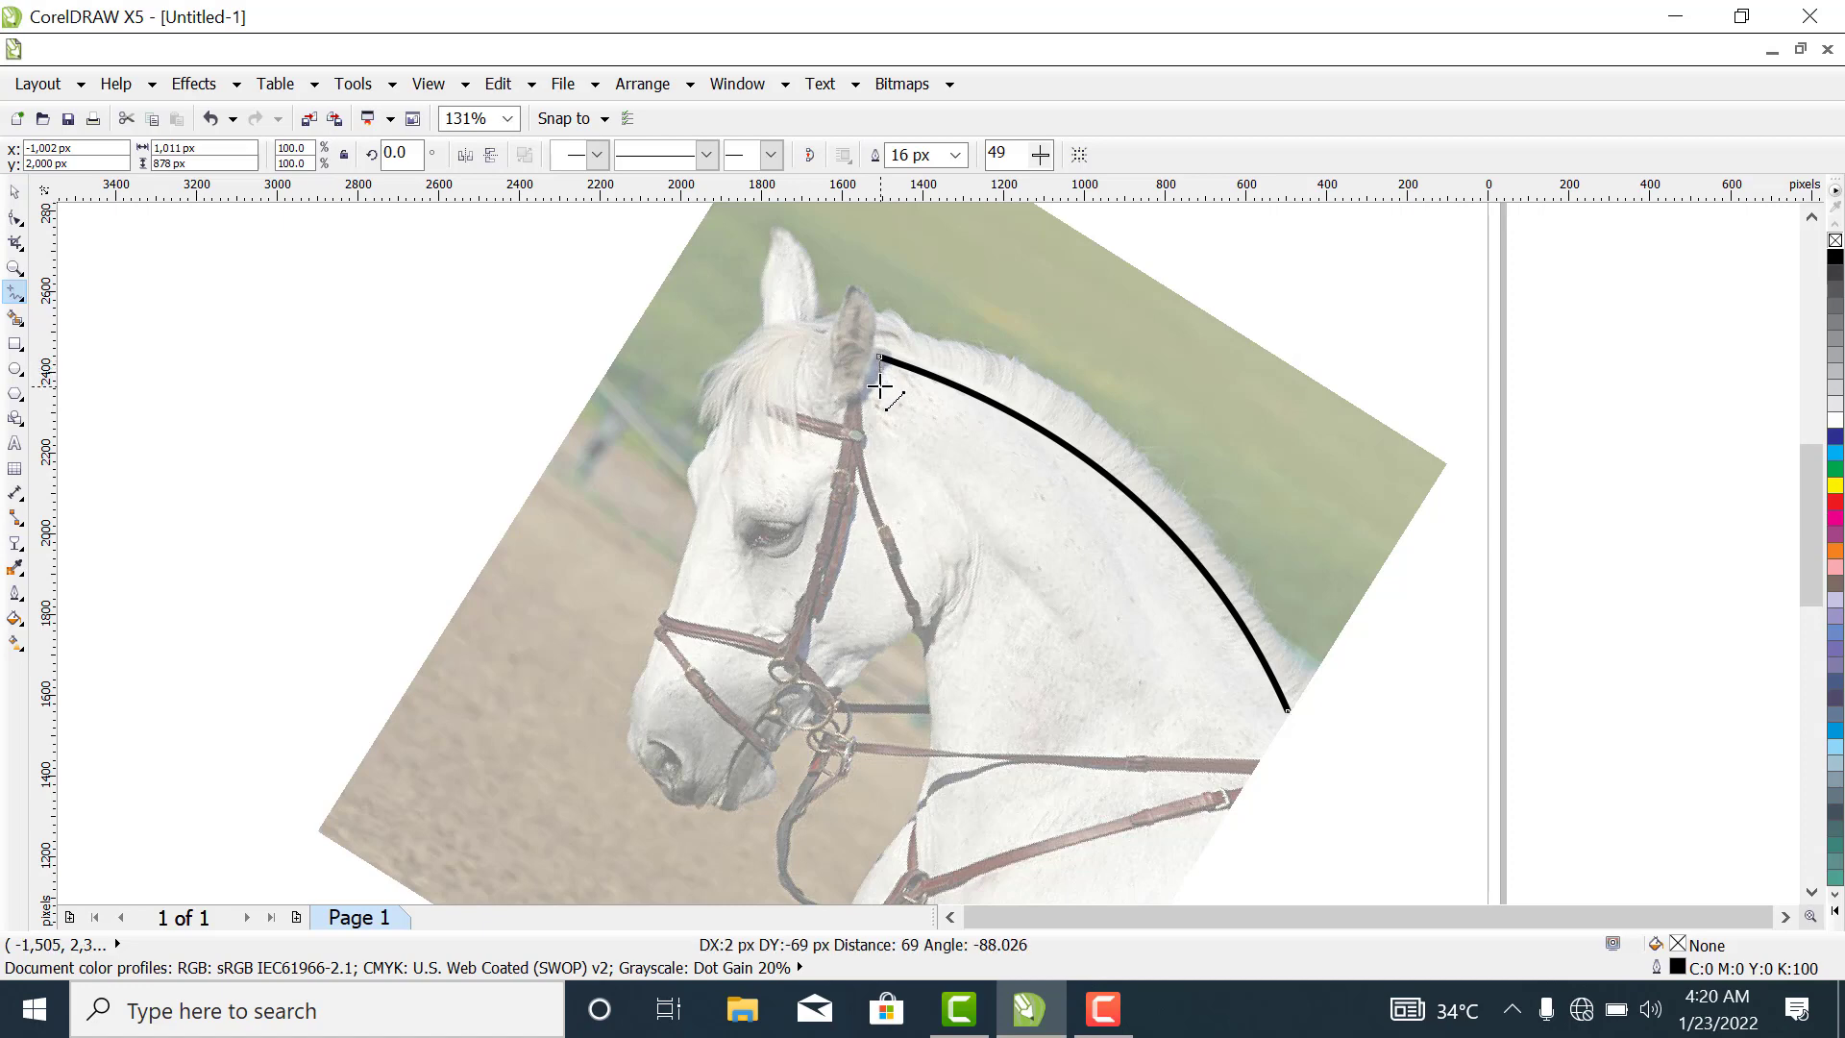
left_click(880, 386)
left_click(880, 386)
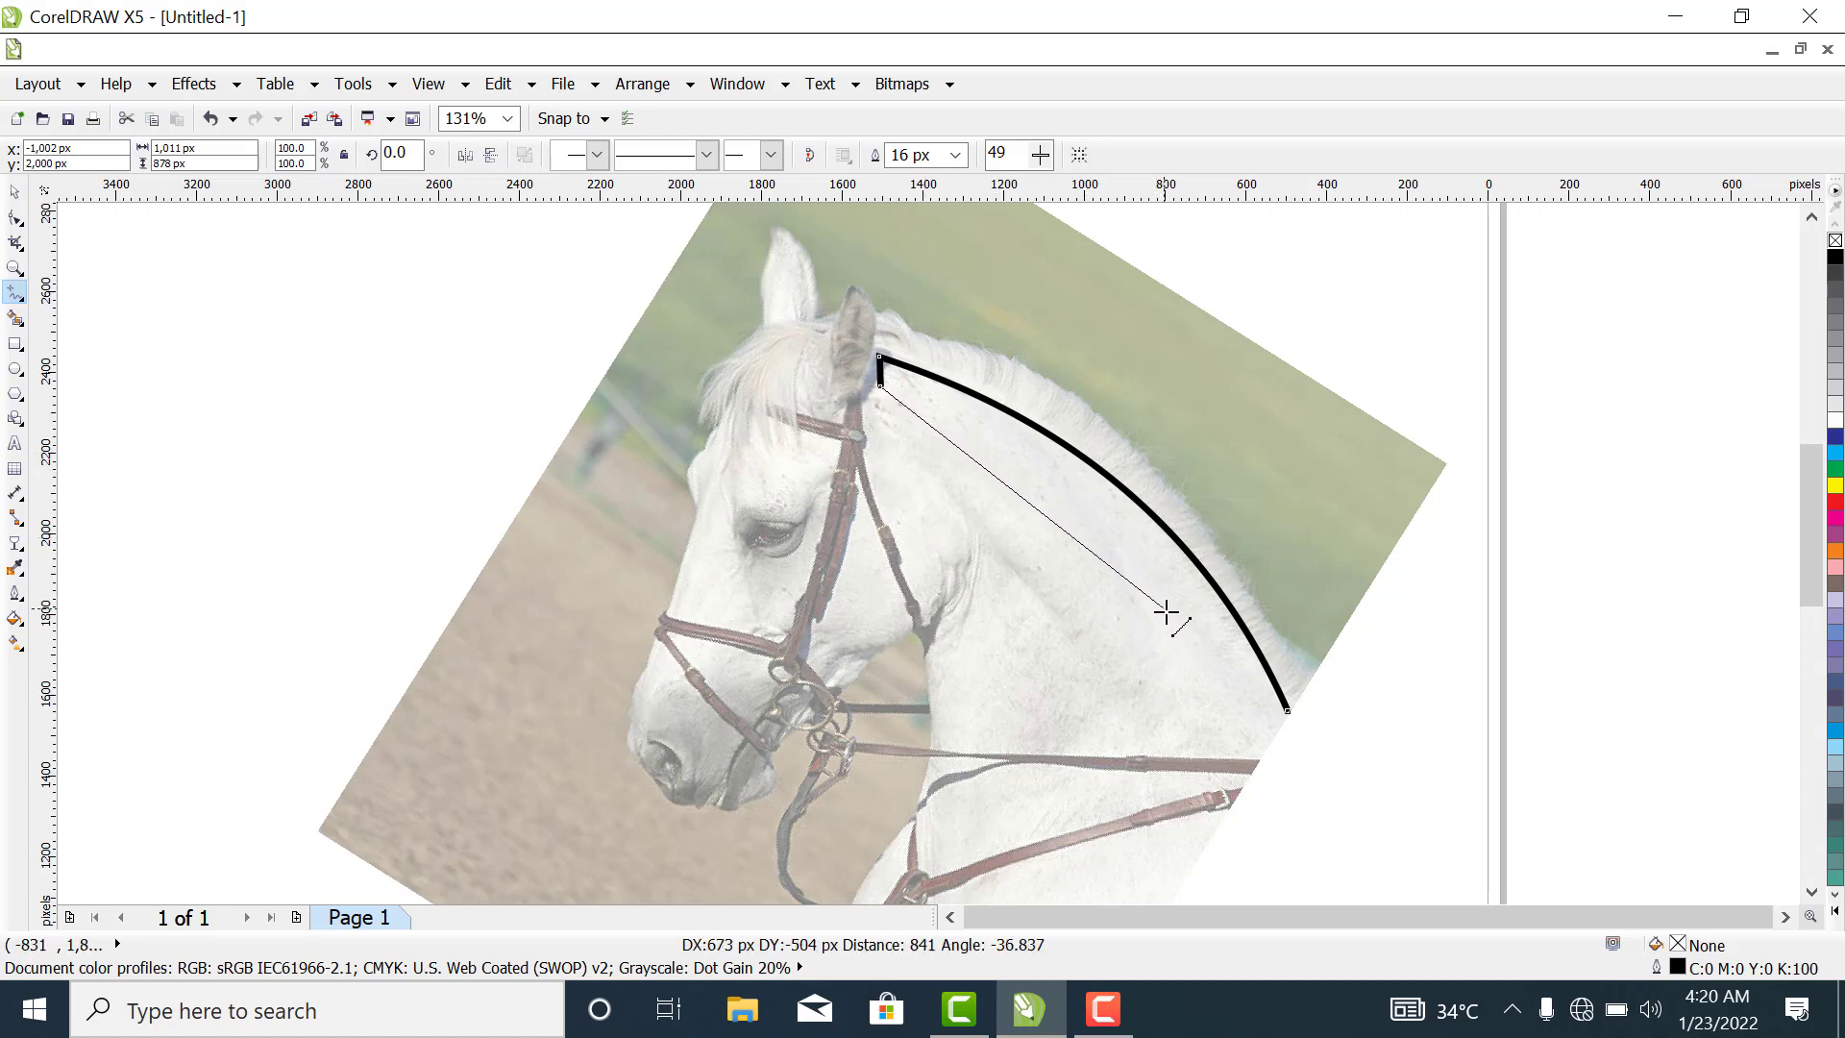
left_click(1252, 705)
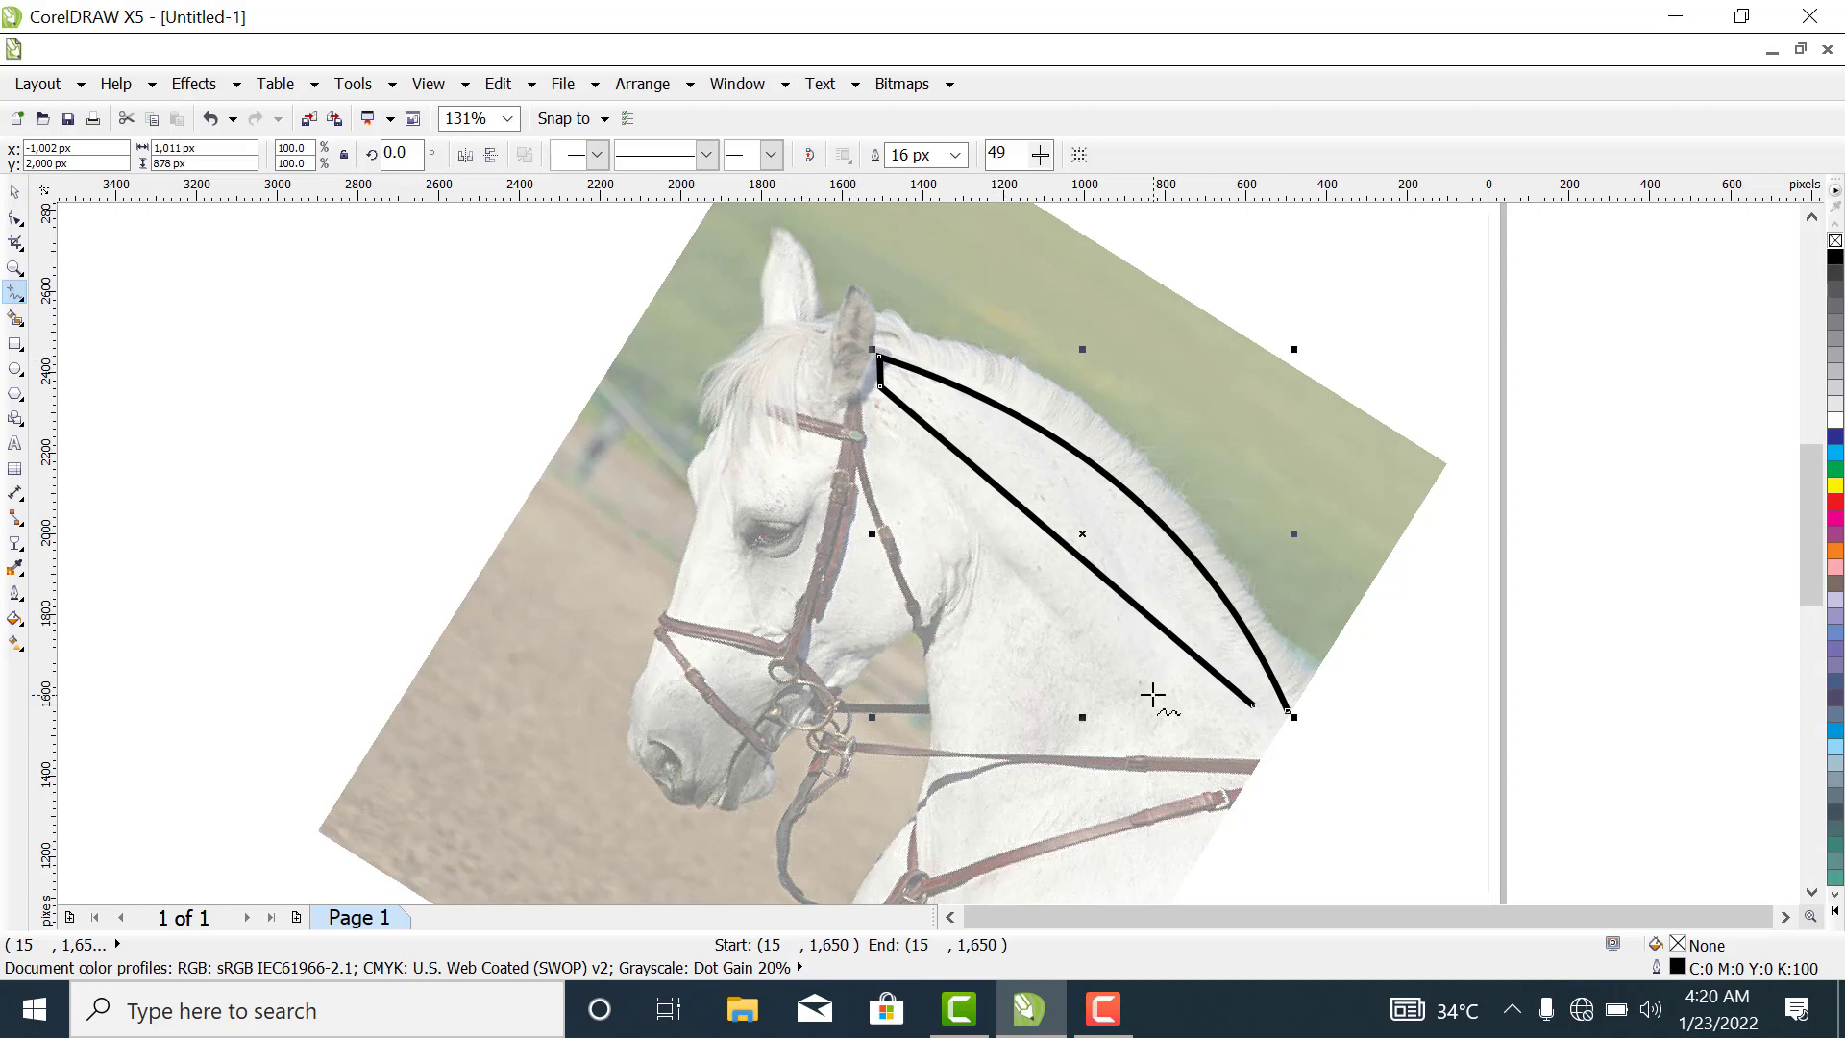
Convert the path's nodes to curves and bend the long straight segment into an arc parallel to the mane curve.
left_click(16, 219)
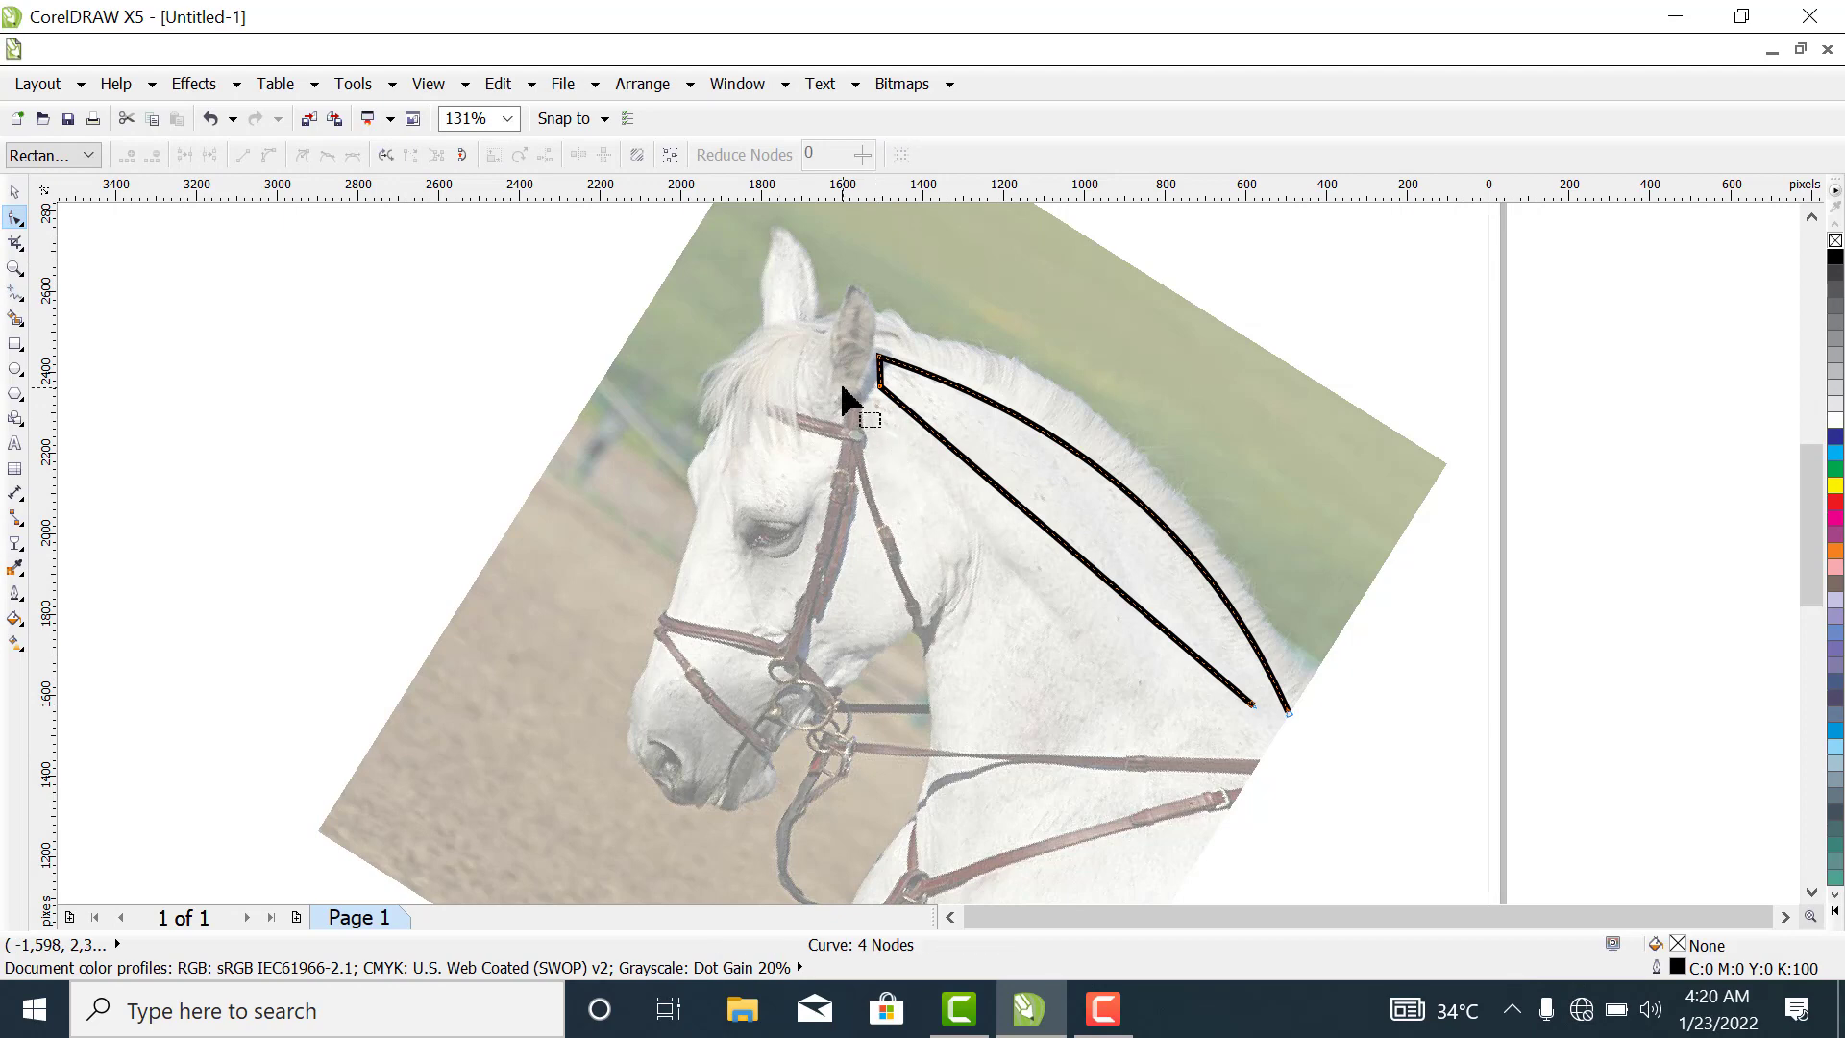
left_click_drag(830, 347, 1302, 769)
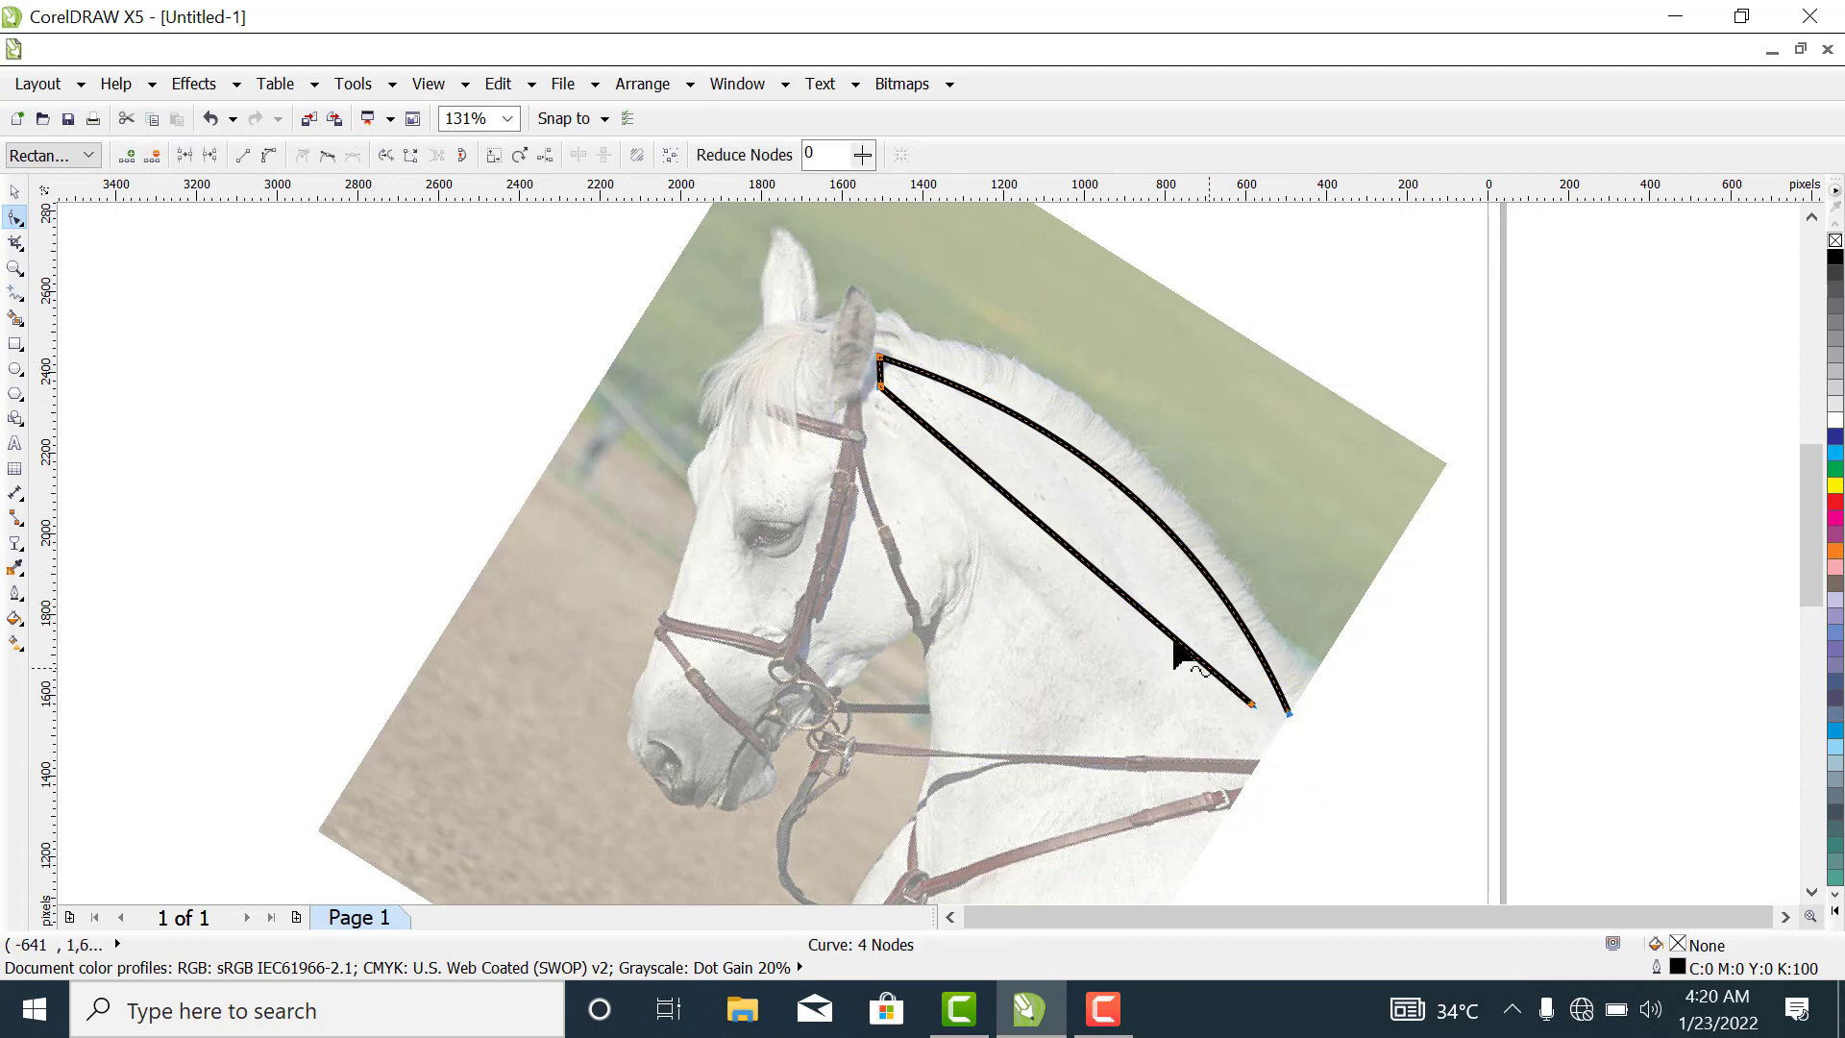
left_click(269, 157)
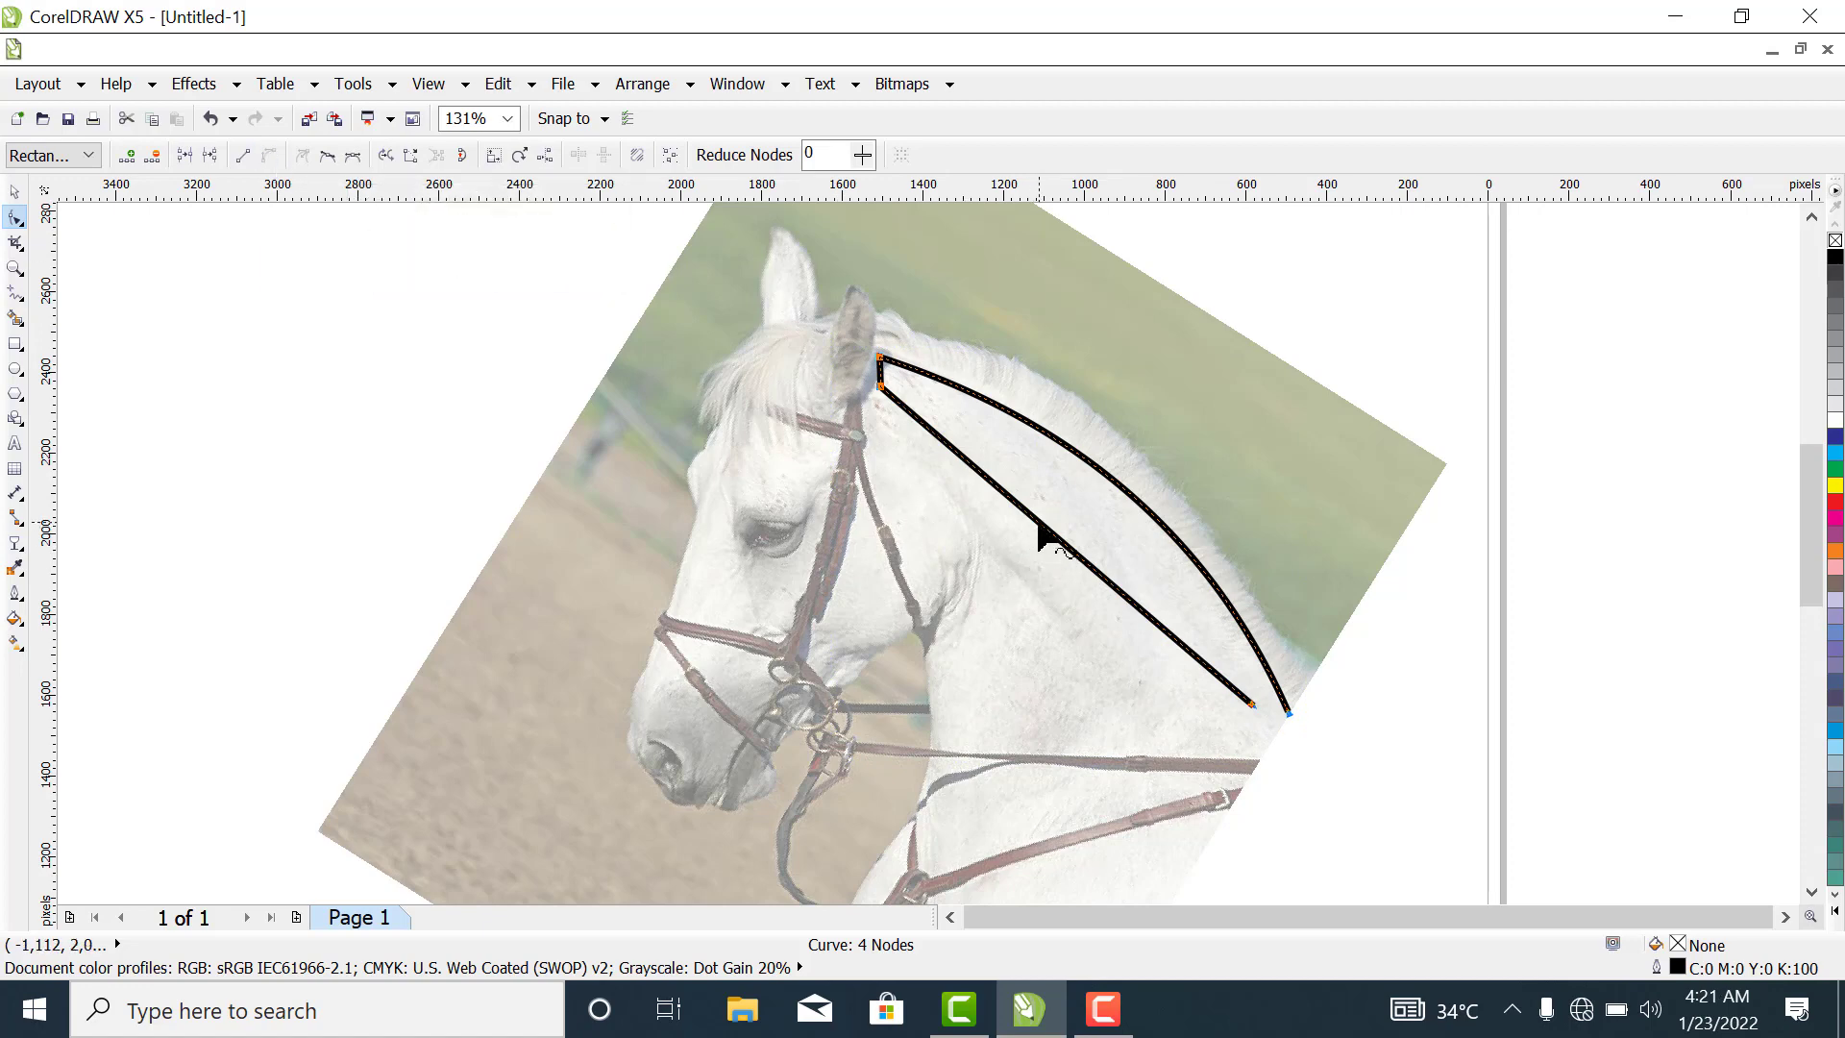
left_click_drag(1039, 524, 1076, 496)
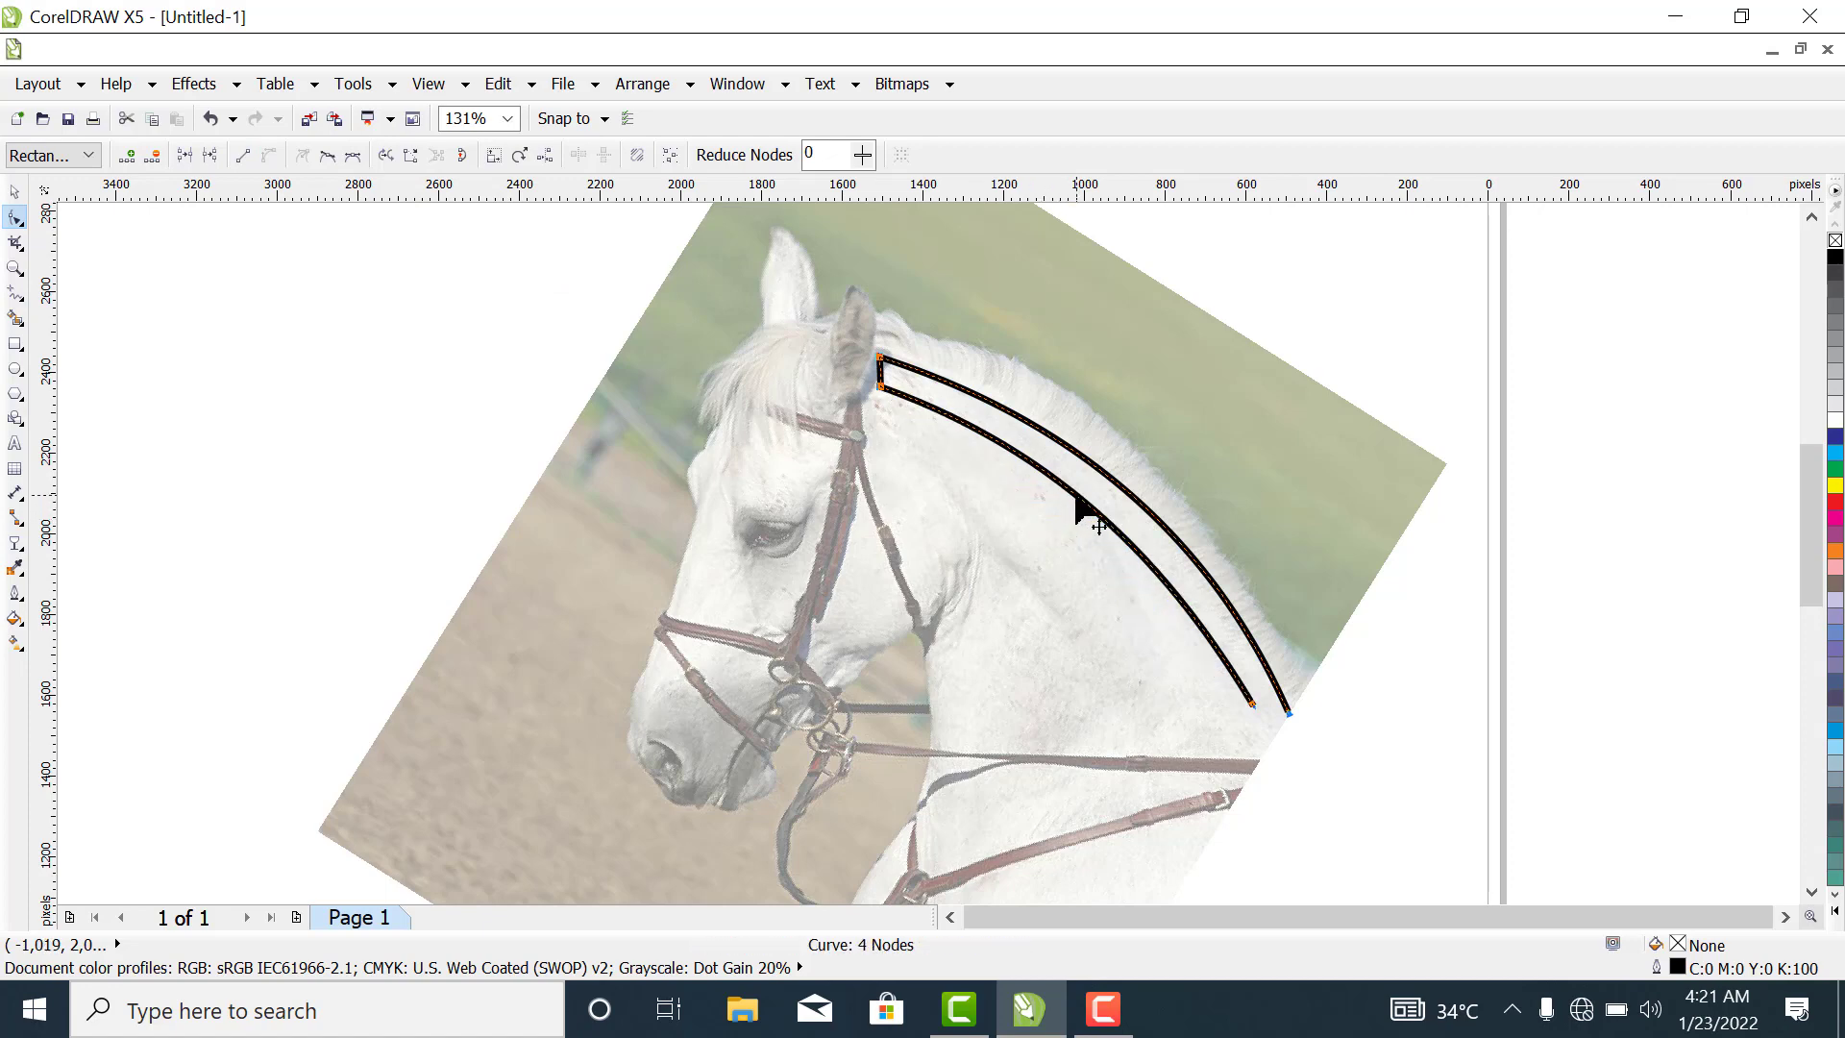
Continue the path from the inner arc's lower end with a straight segment back to the base of the near ear.
left_click(15, 295)
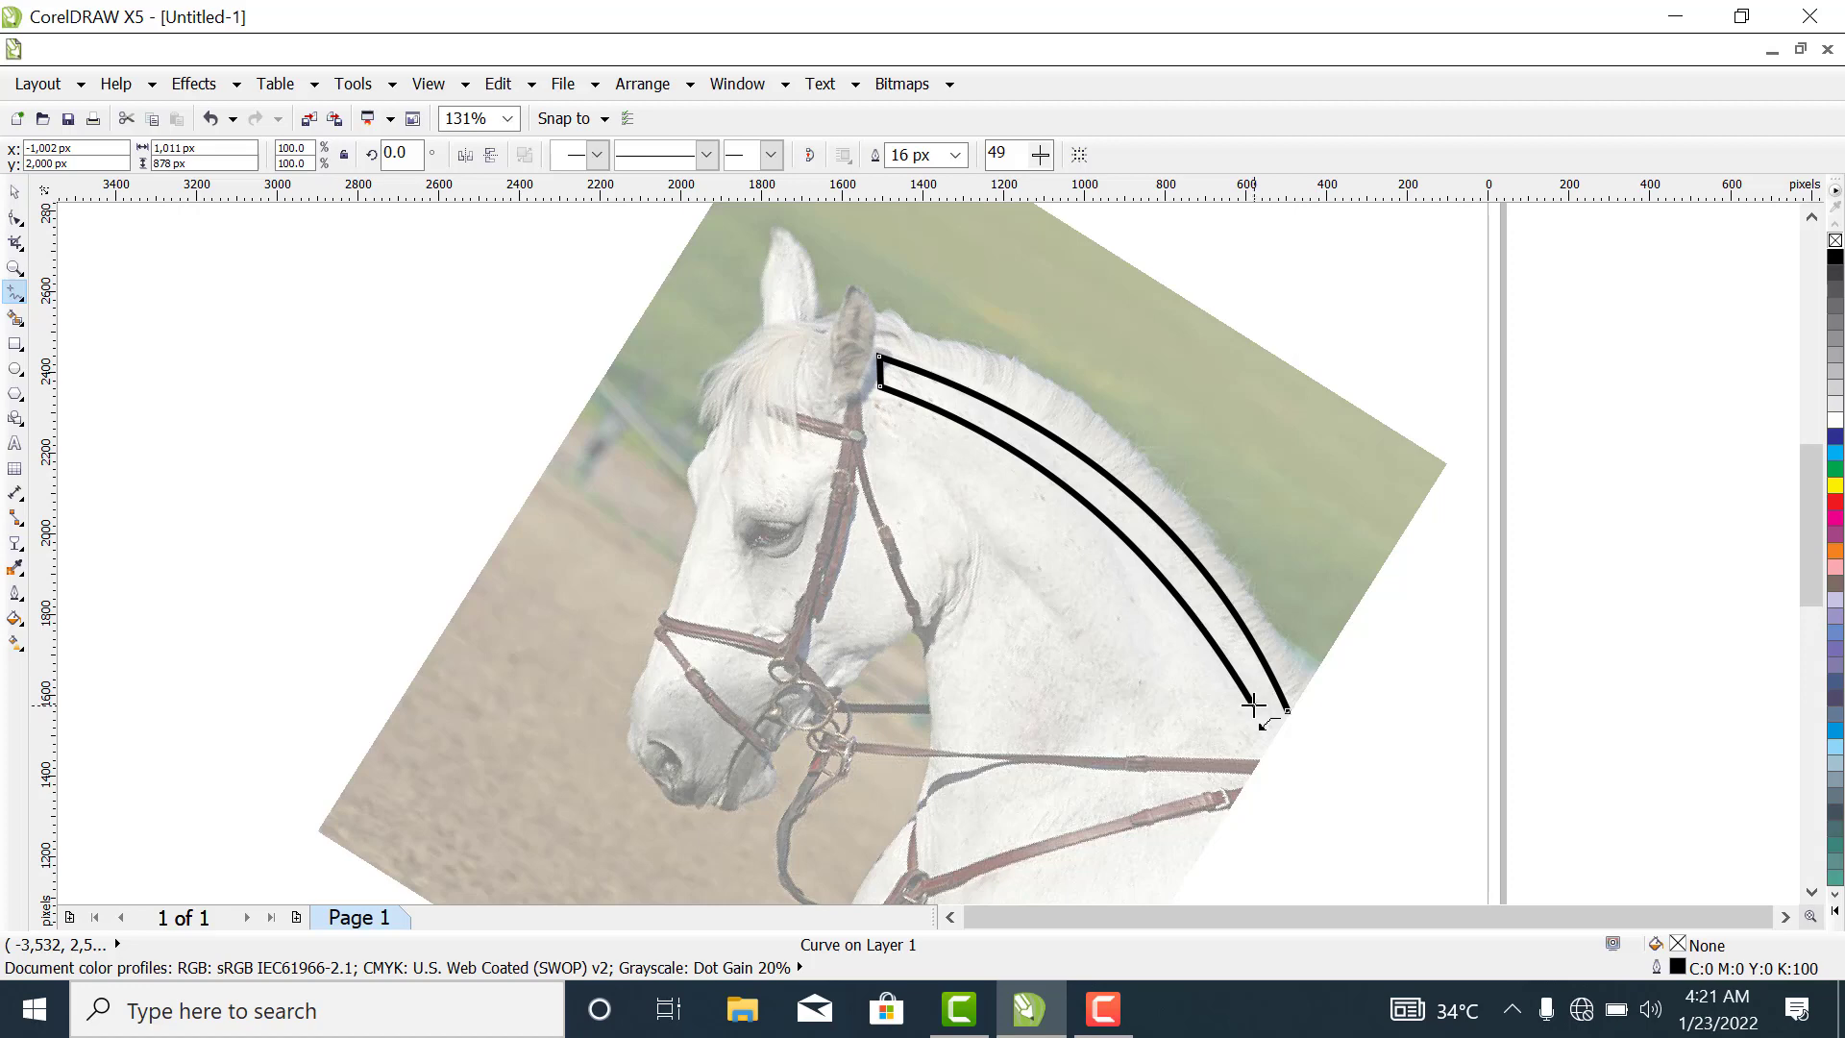
left_click(1252, 706)
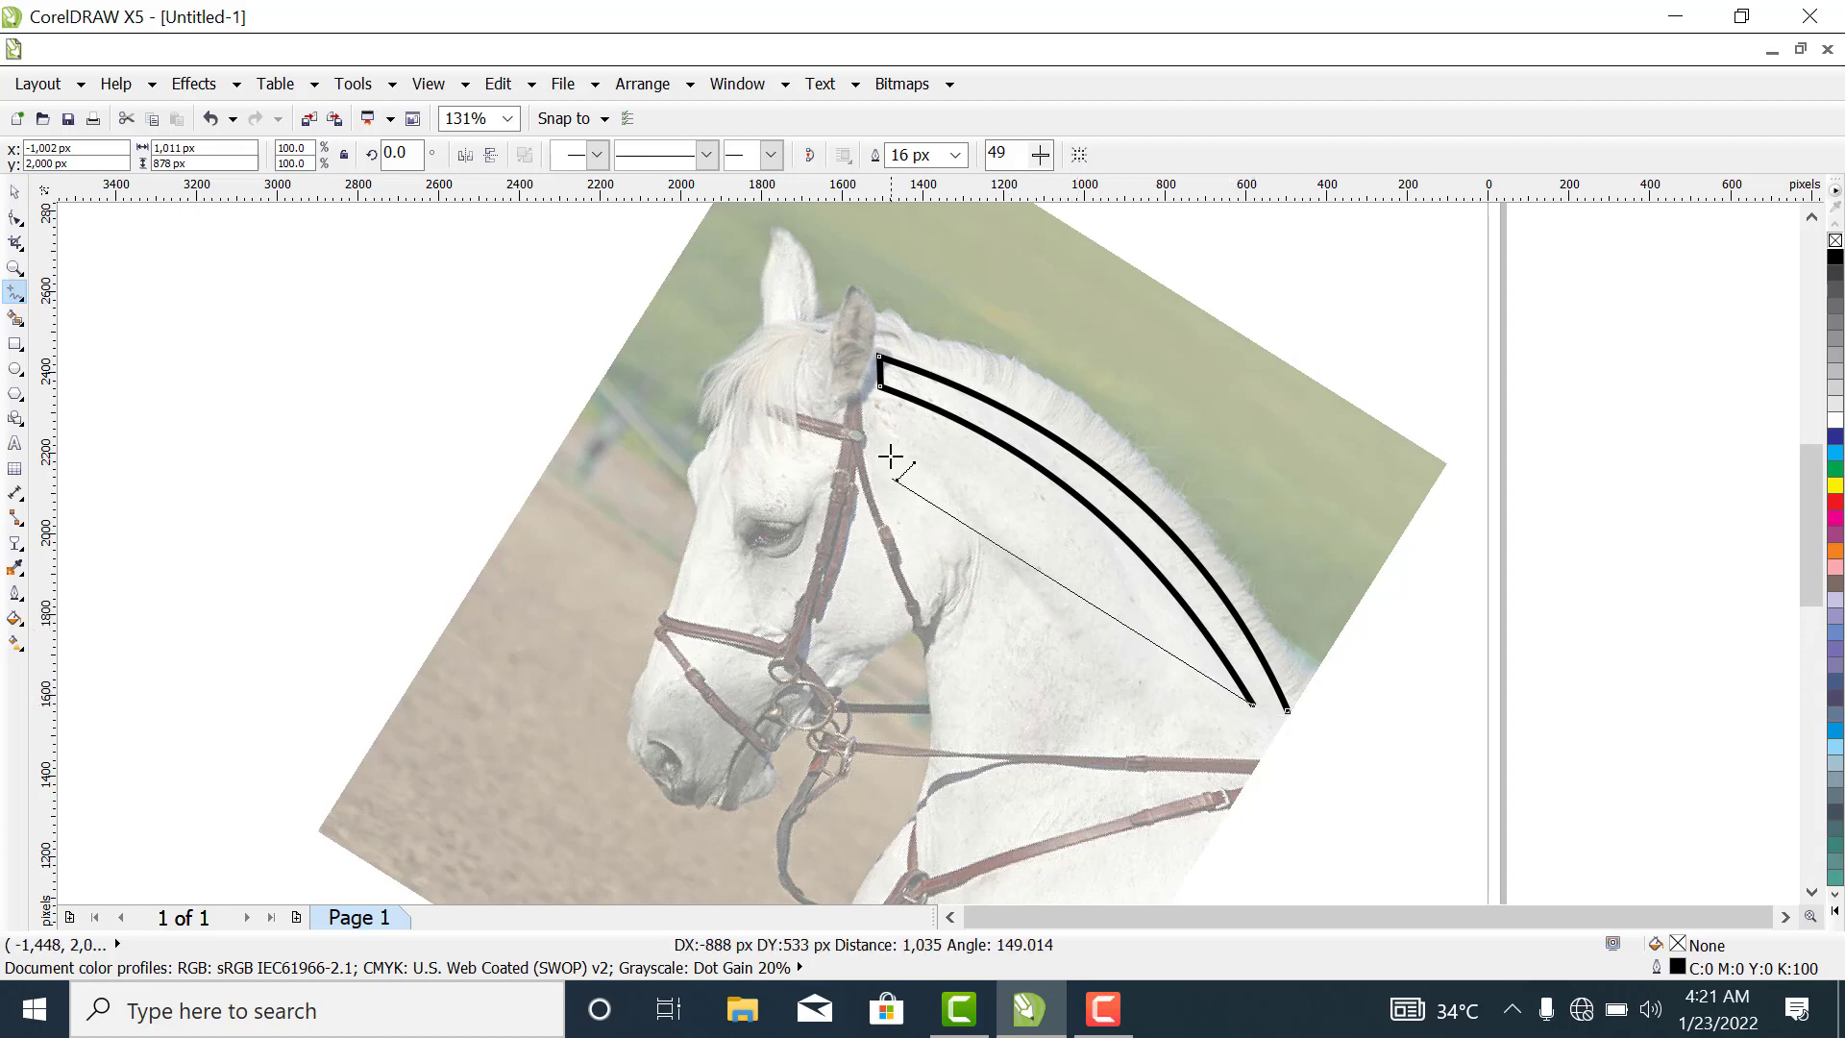
left_click(856, 392)
left_click(856, 392)
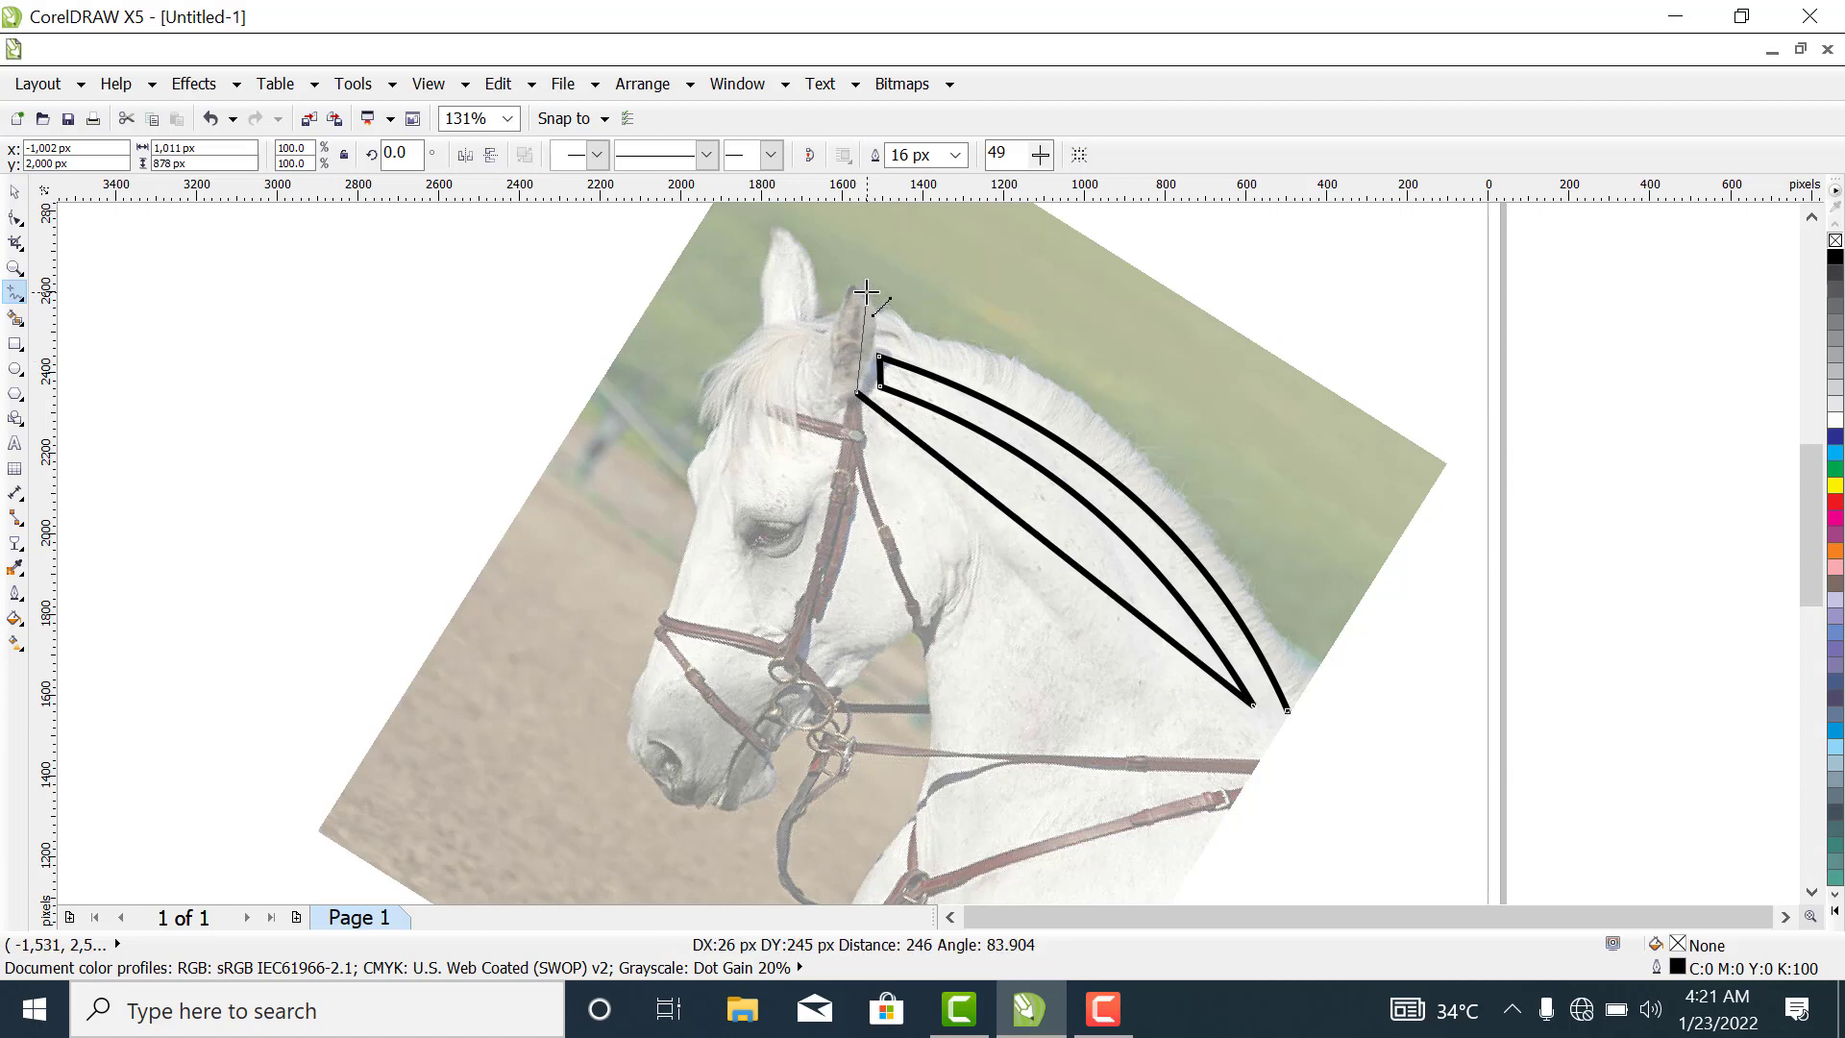
Trace the near ear with a segment of about 246 px up to its tip and another down to its front base.
left_click(865, 290)
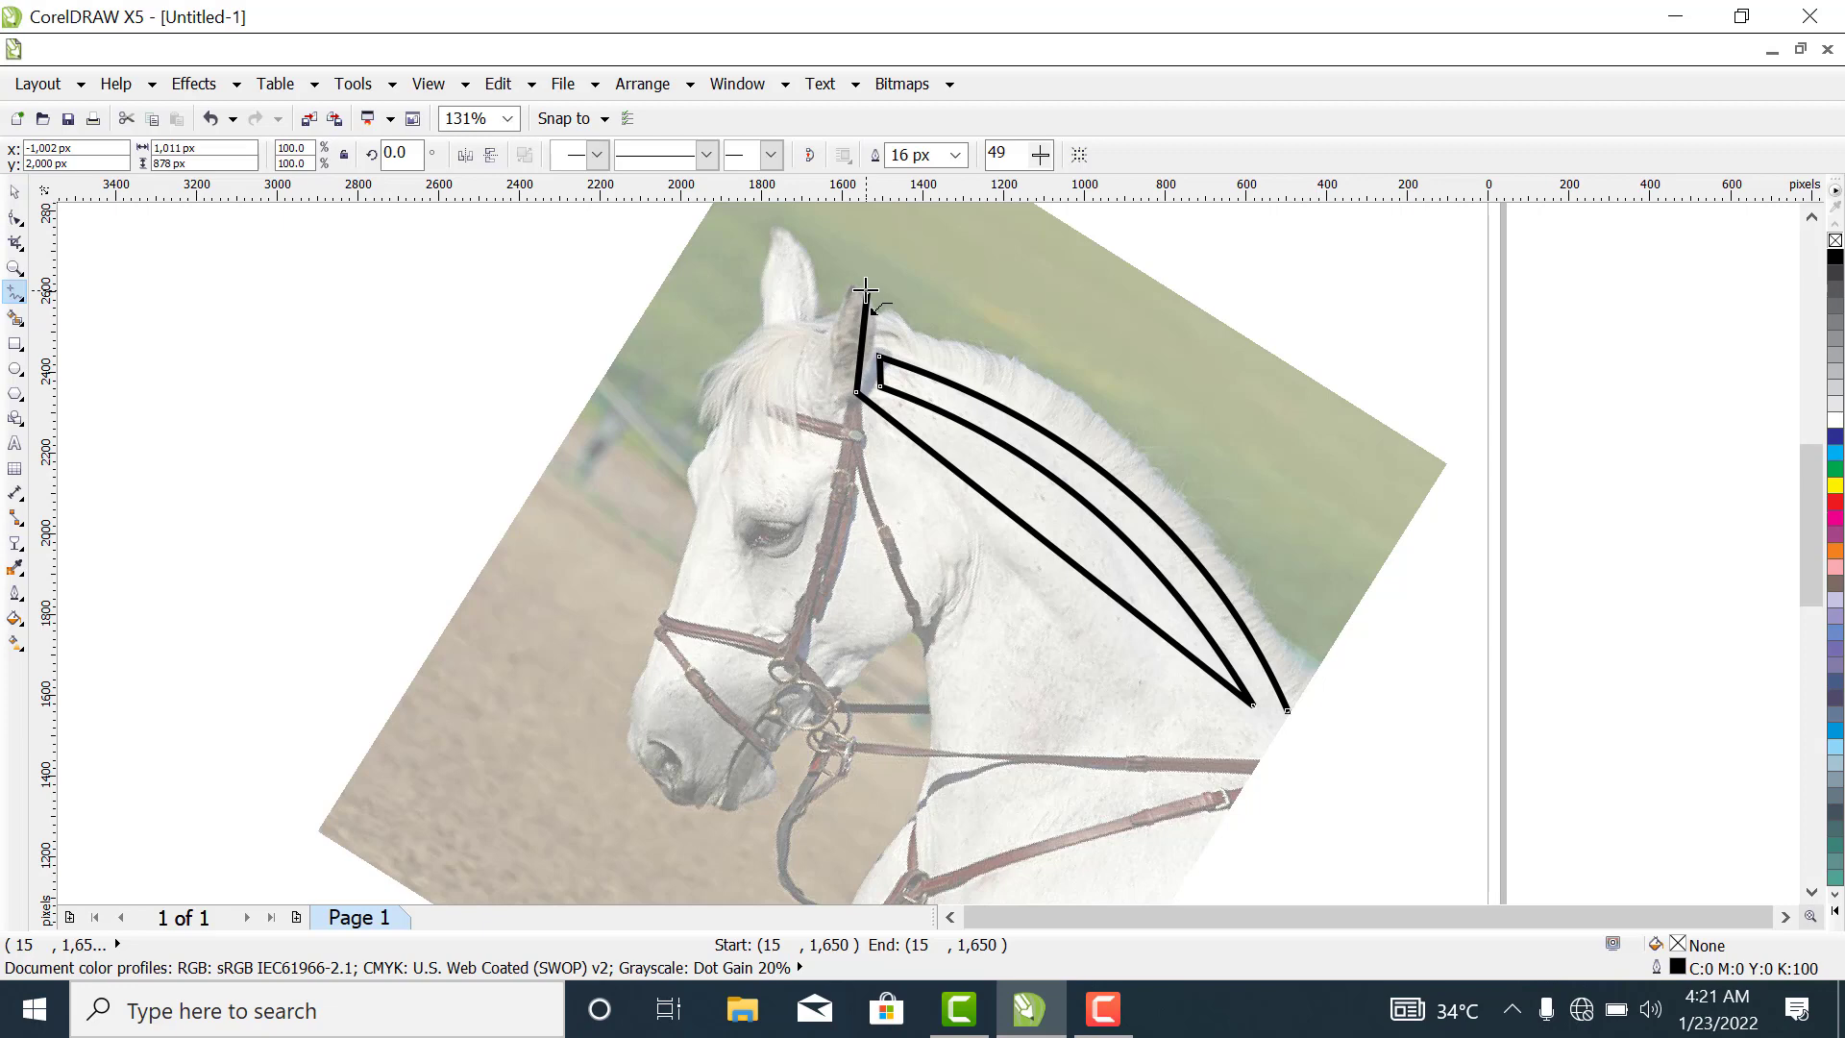
left_click(865, 290)
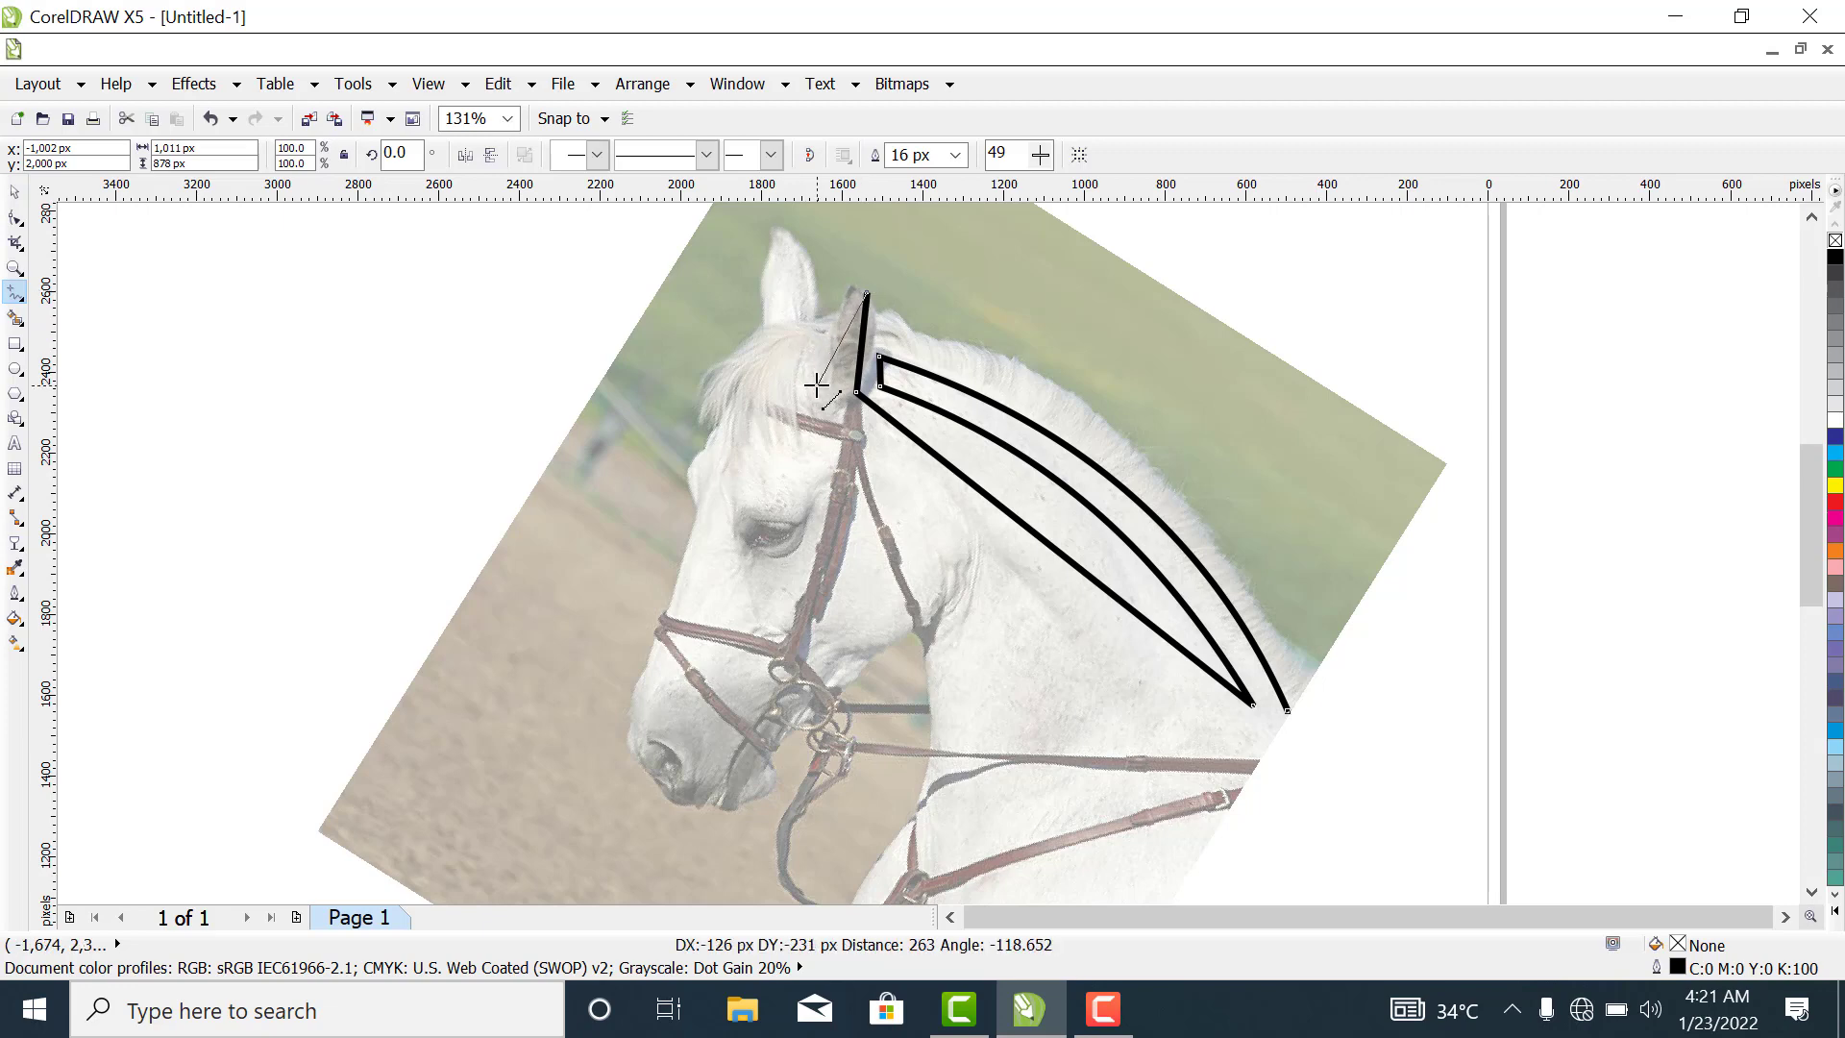
left_click(824, 389)
left_click(825, 389)
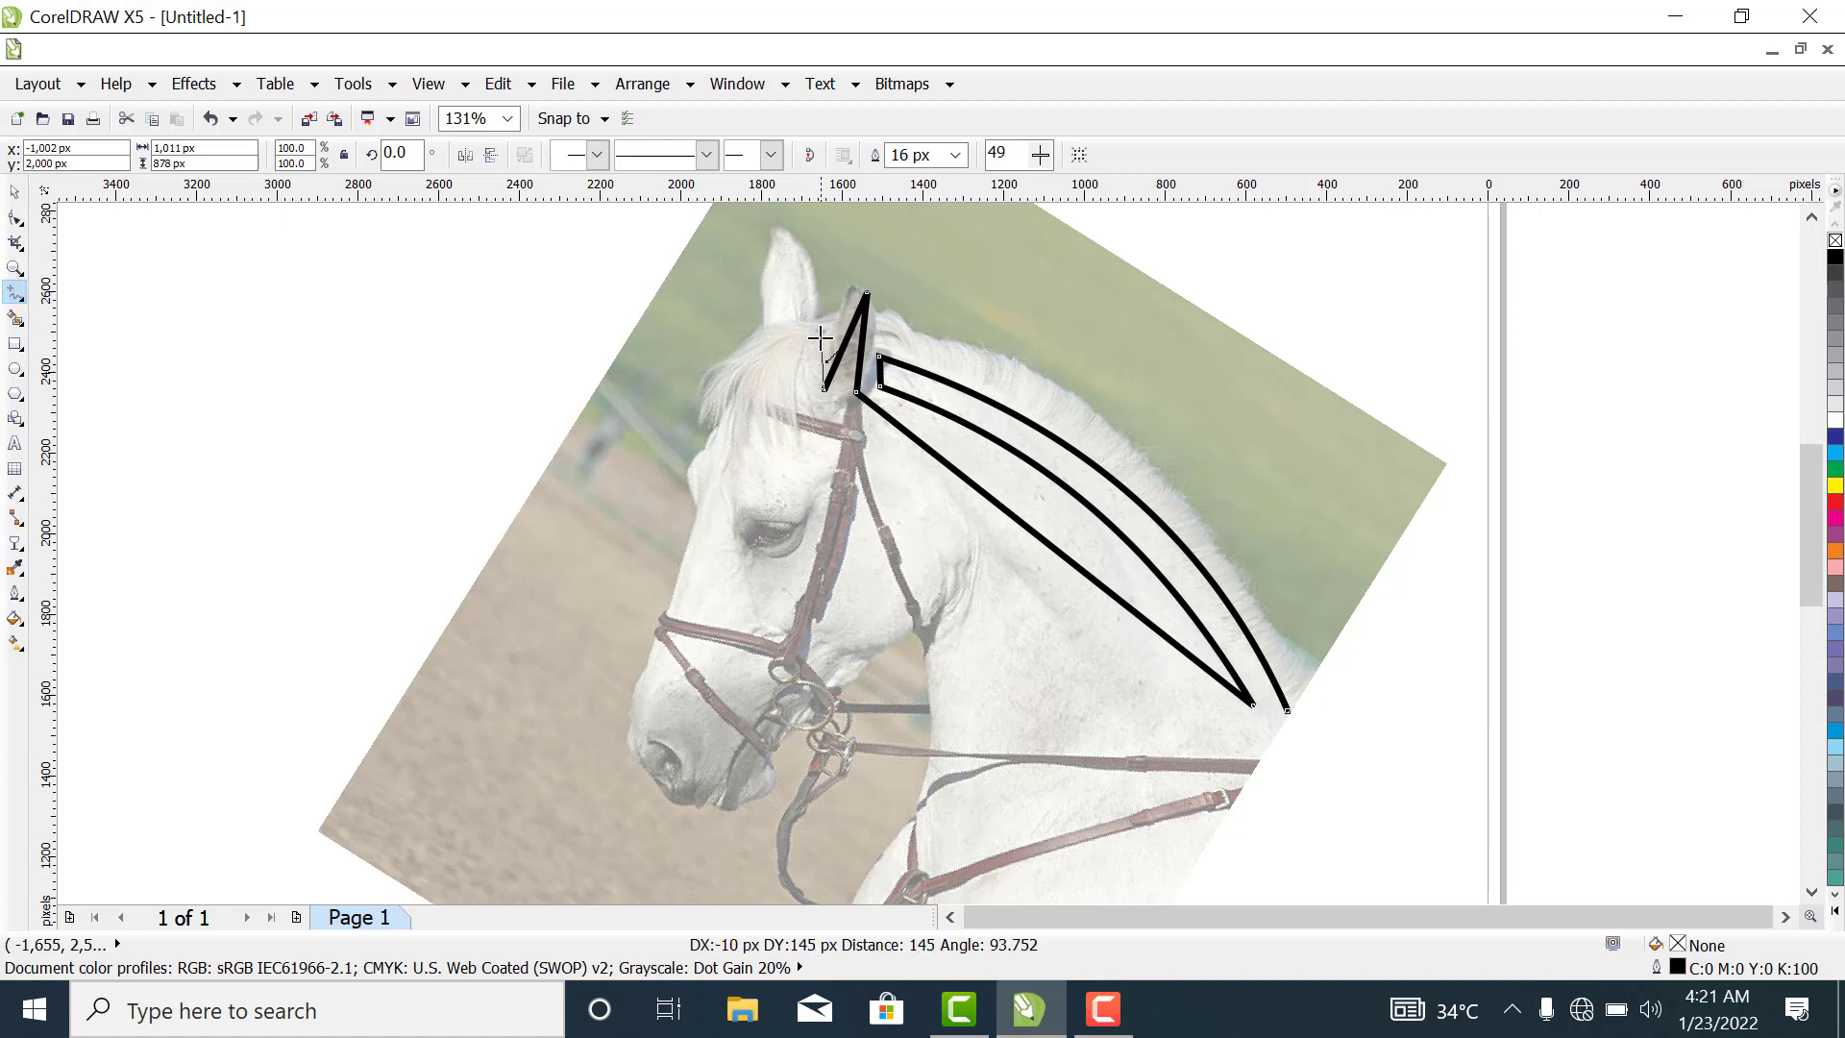
Continue the outline across the gap between the ears, up about 328 px to the far ear's tip and down to its front base.
left_click(821, 347)
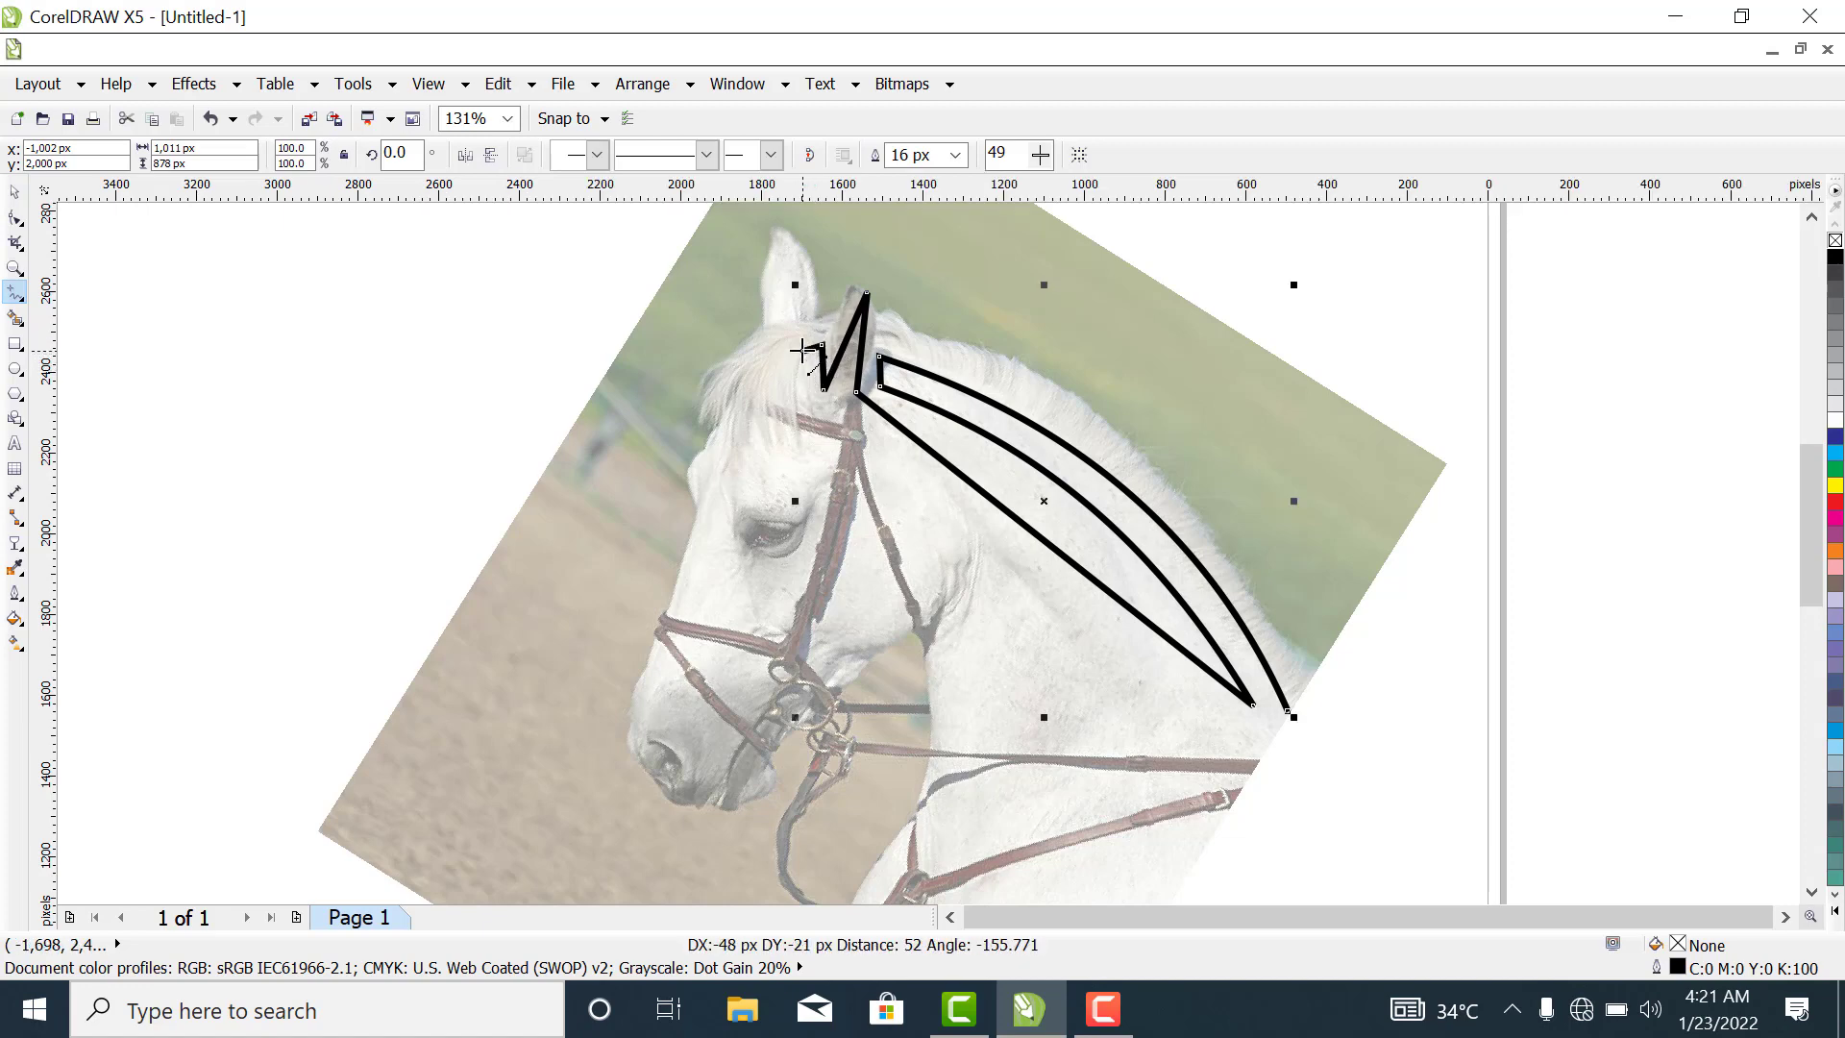
left_click(804, 351)
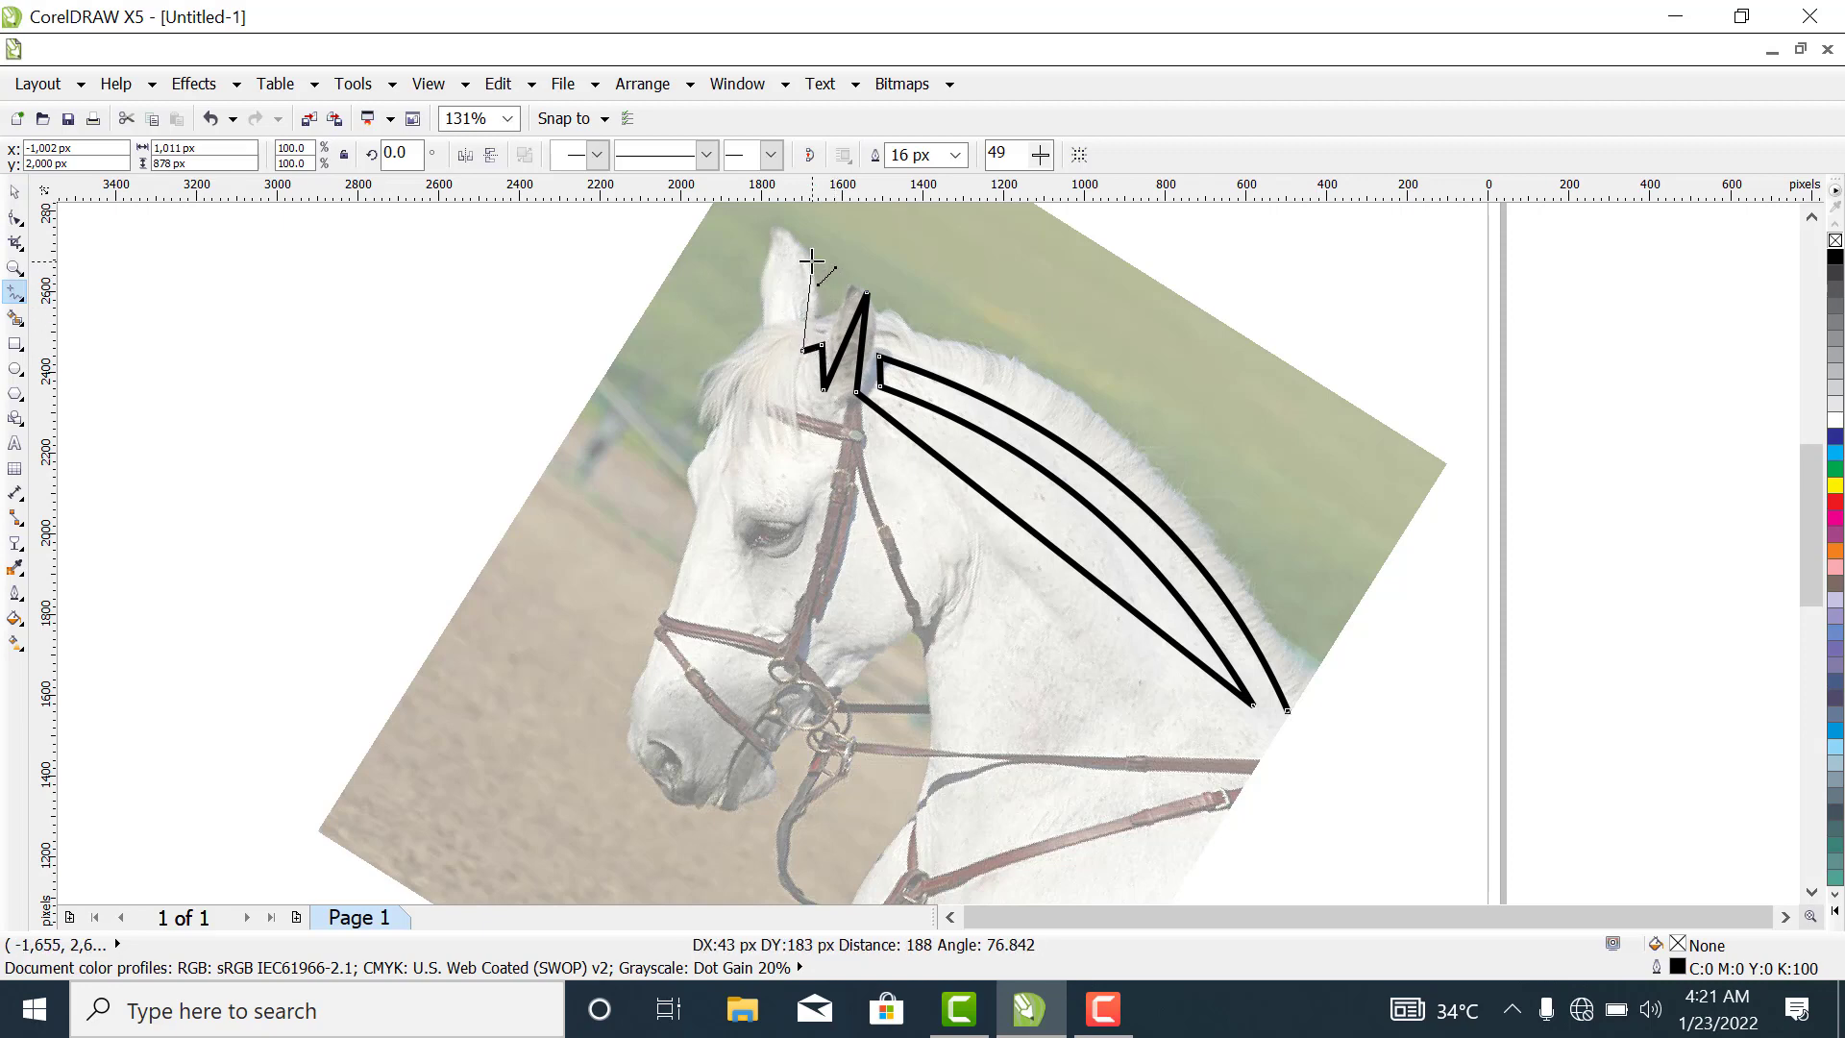
left_click(788, 219)
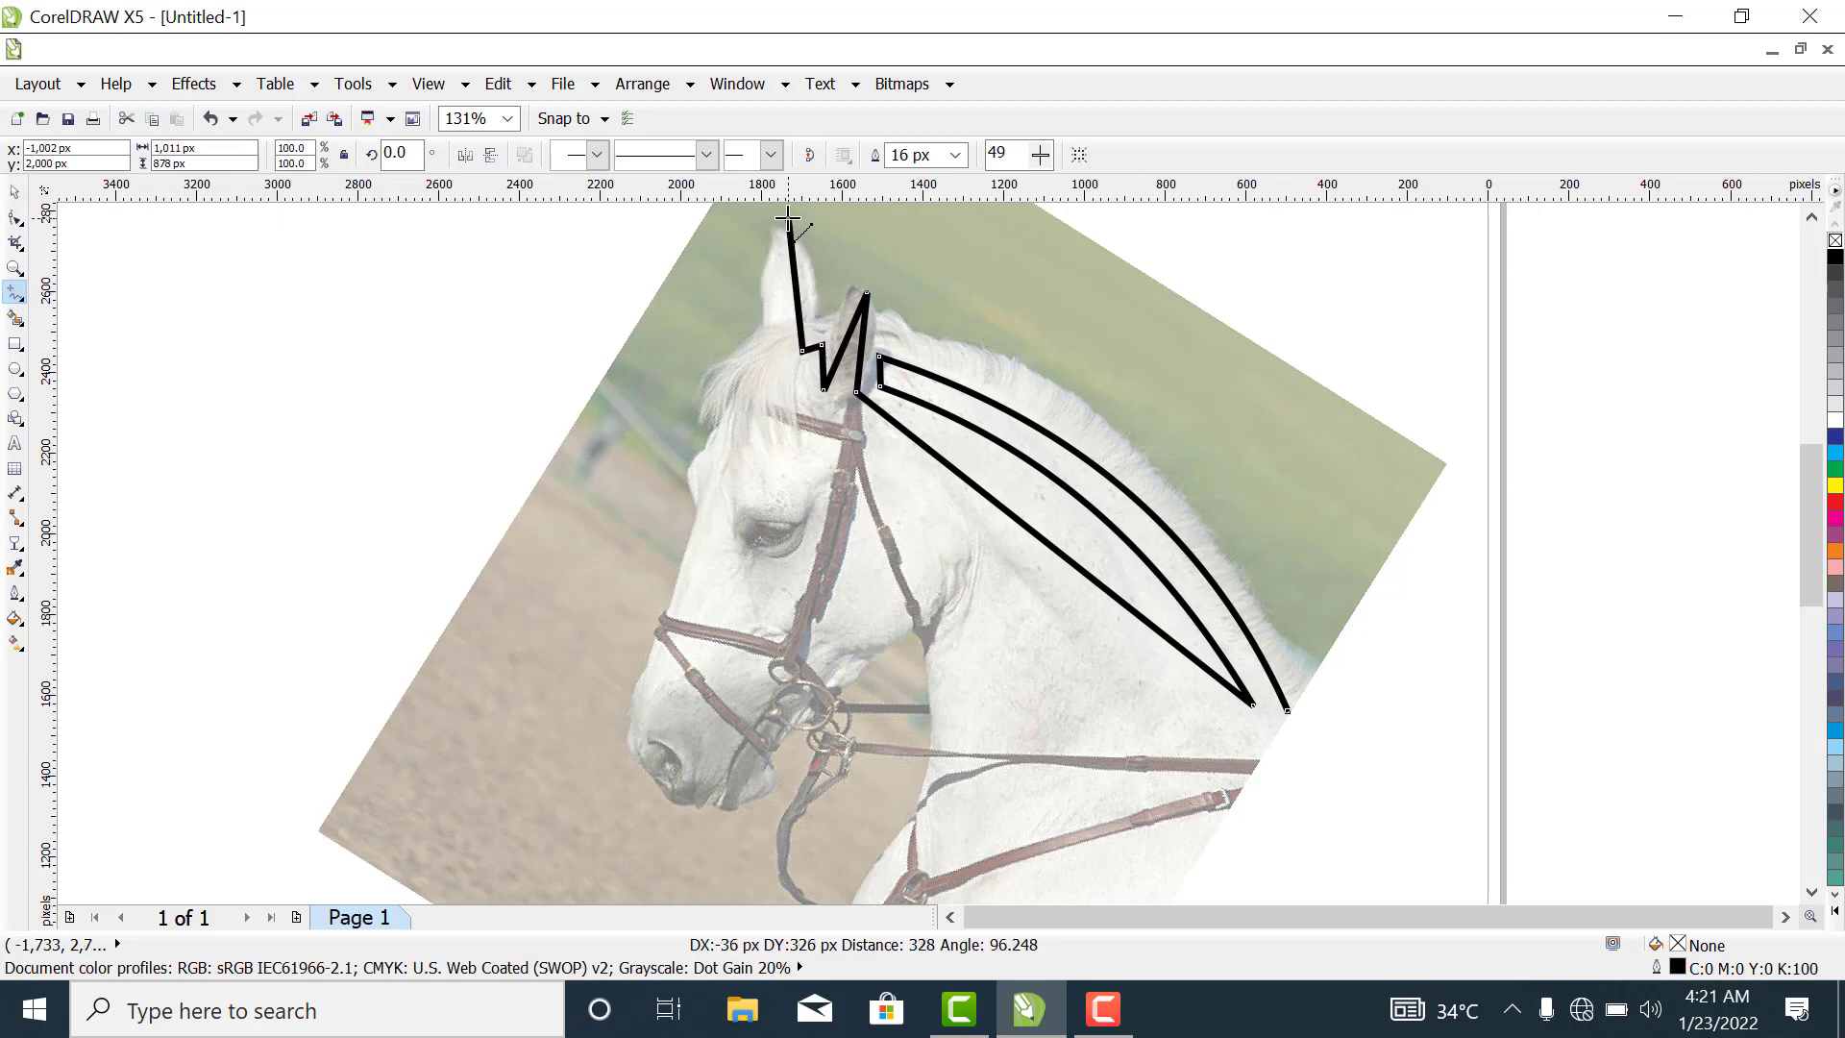
double_click(754, 347)
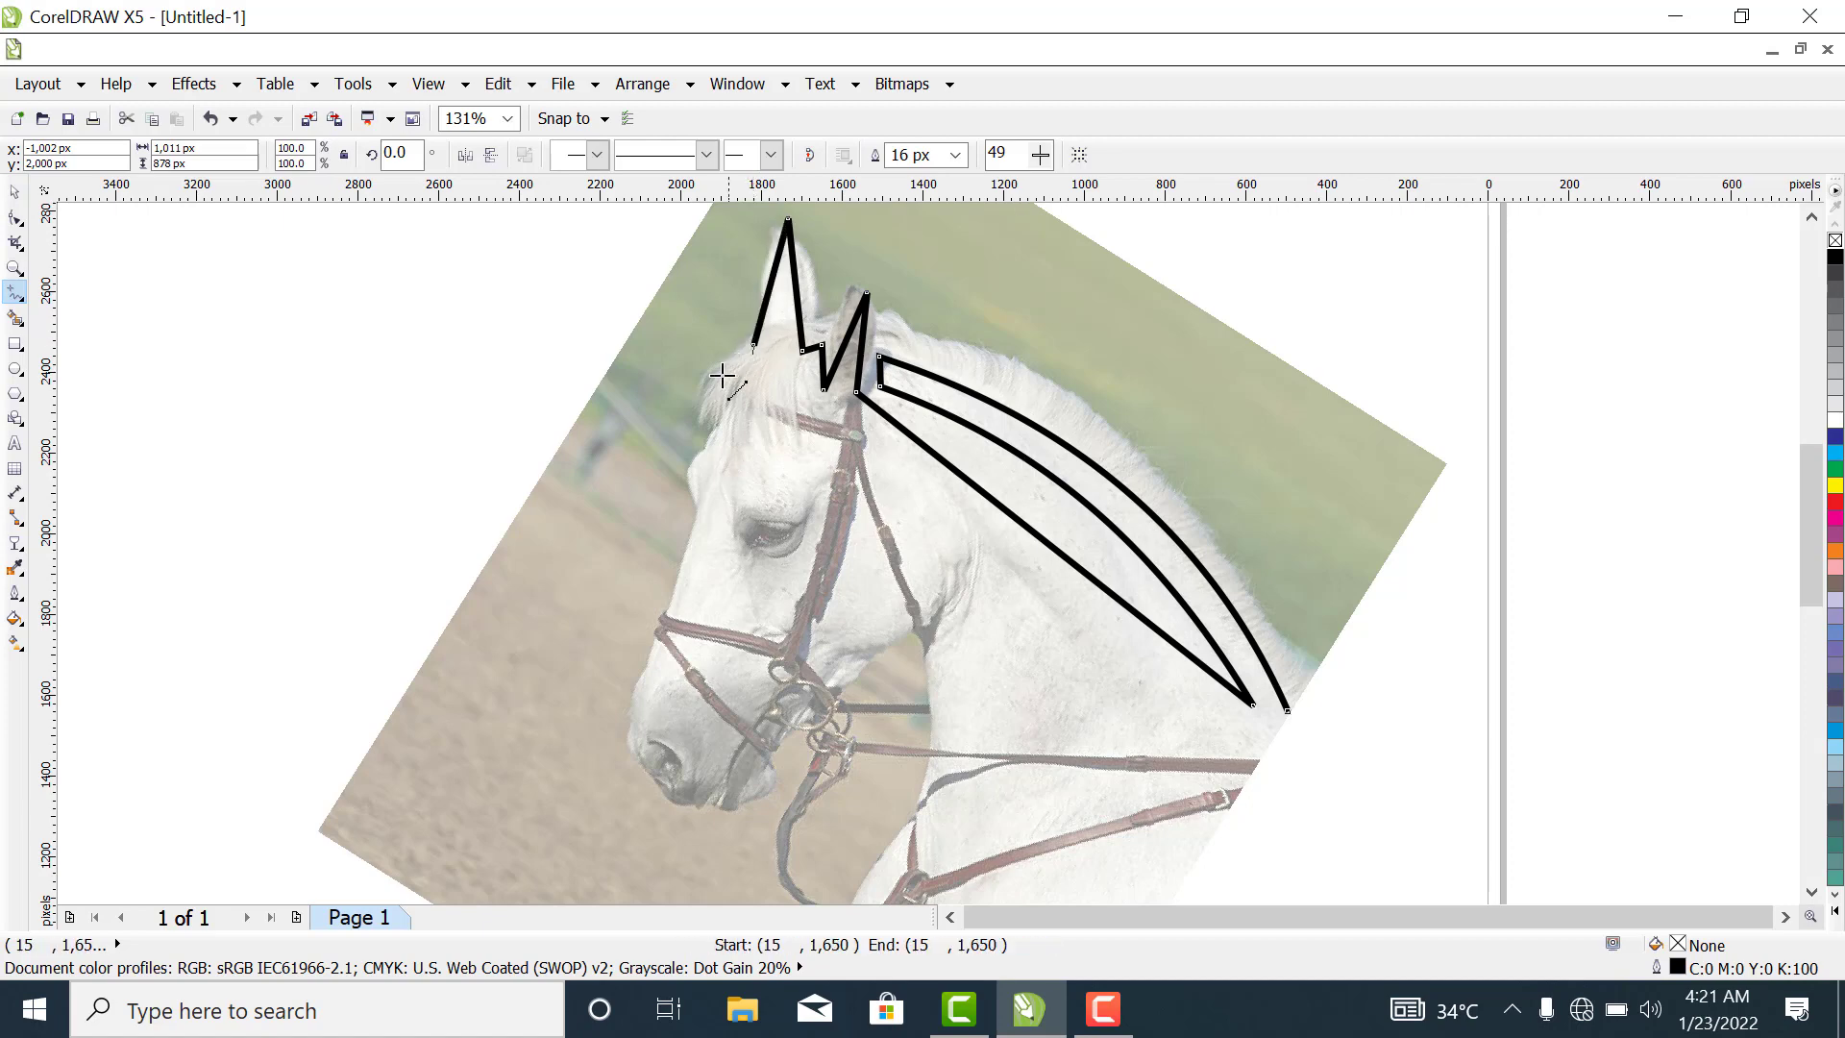
Trace the forehead from the far ear's front base down past the eye with four segments of about 204, 62, 139 and 124 px.
left_click(722, 377)
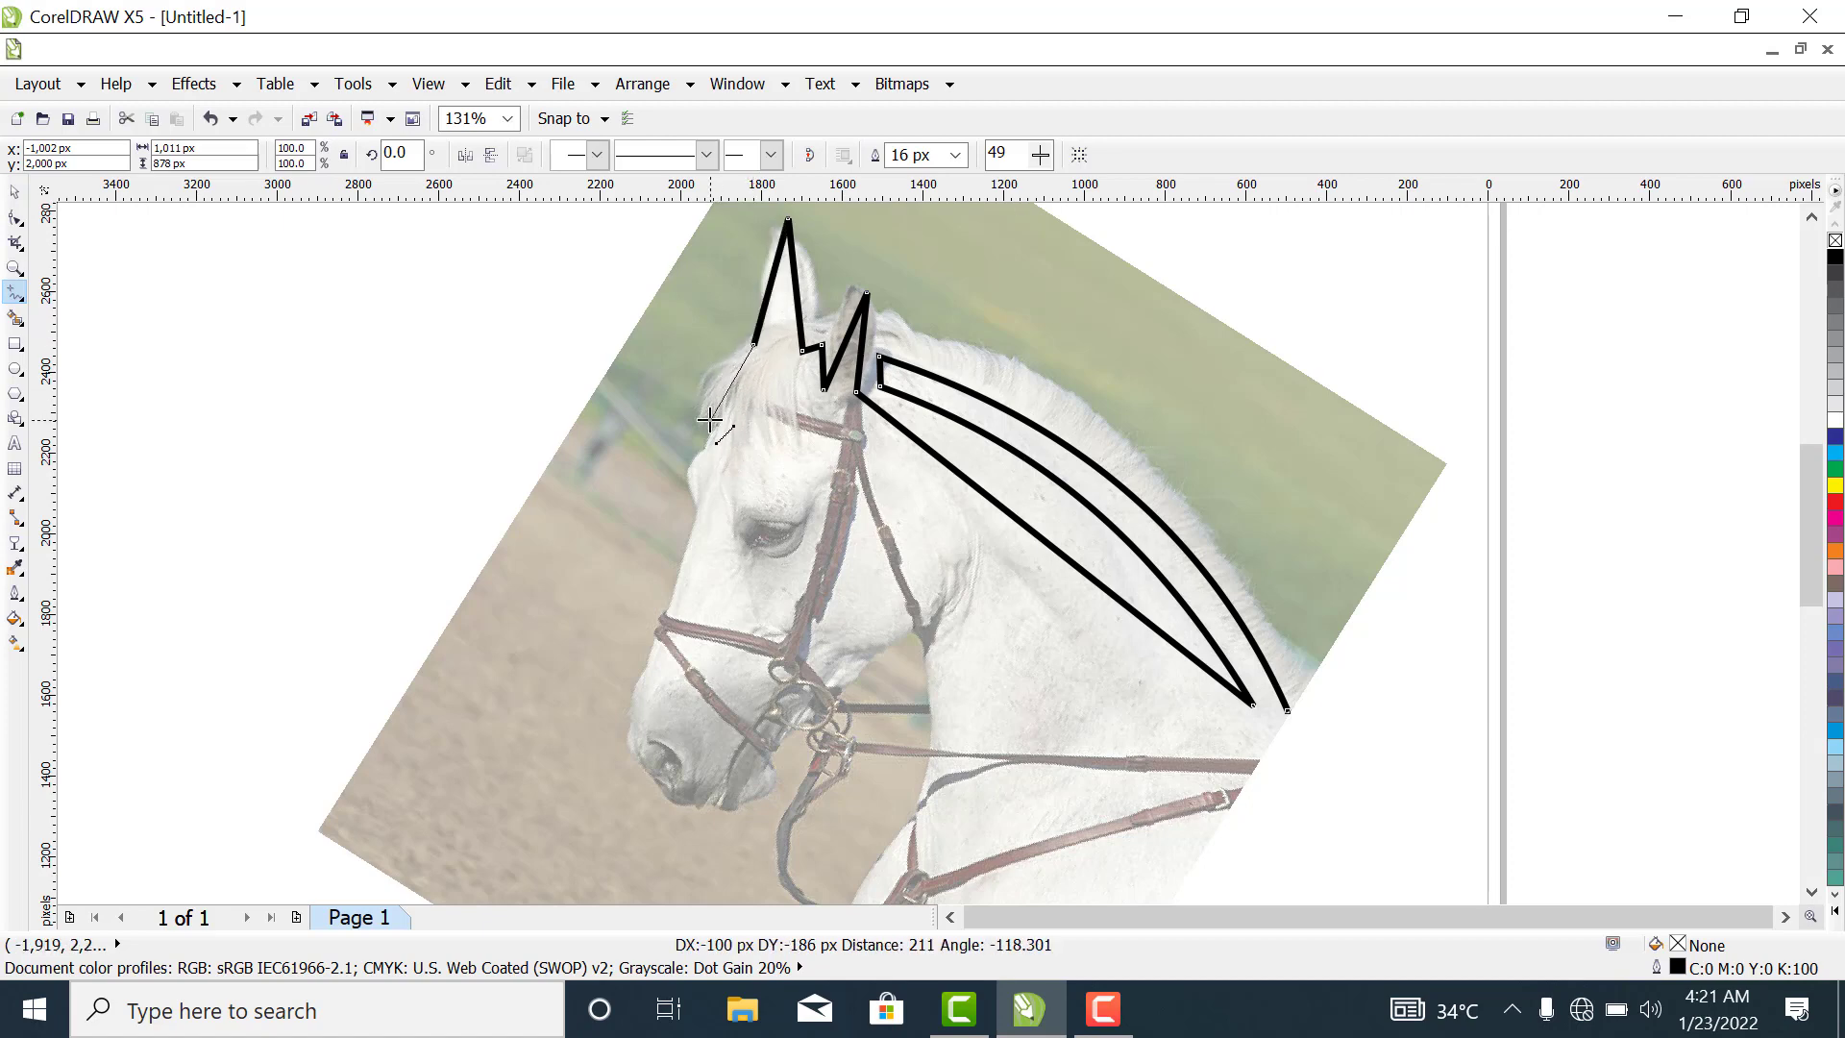
double_click(720, 420)
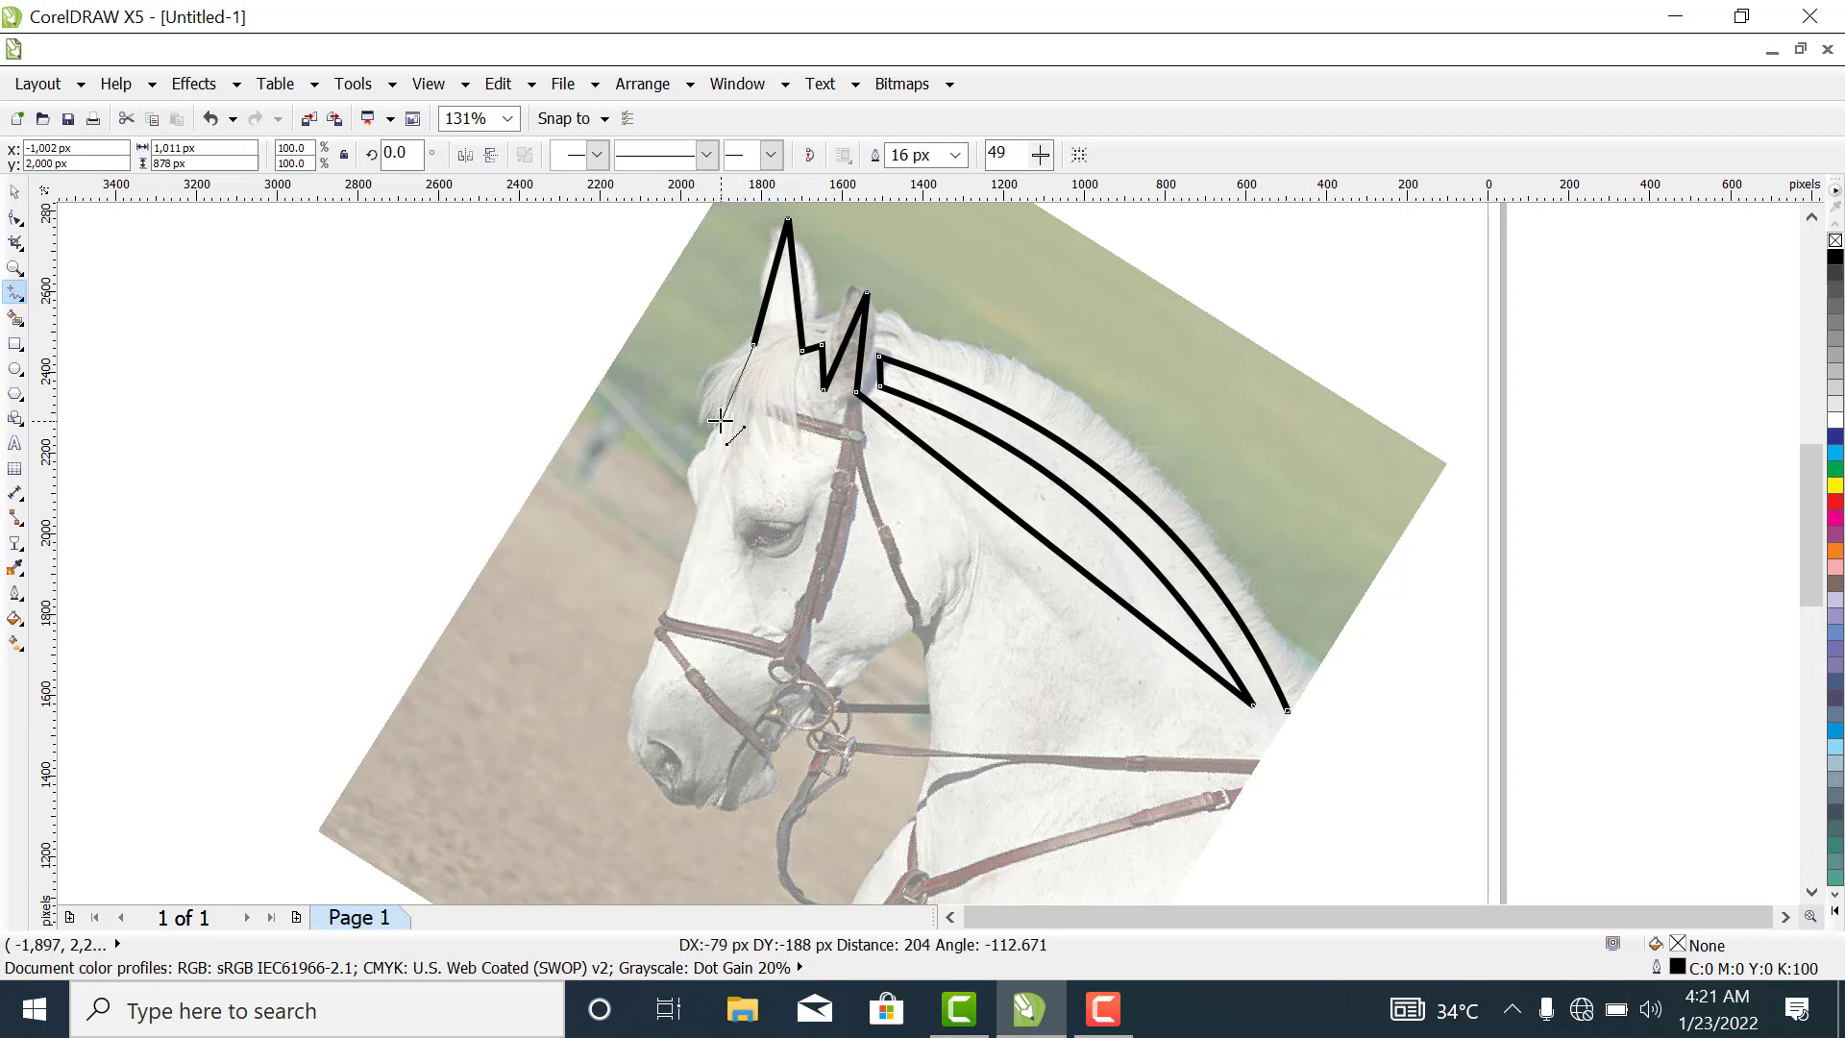
left_click(721, 419)
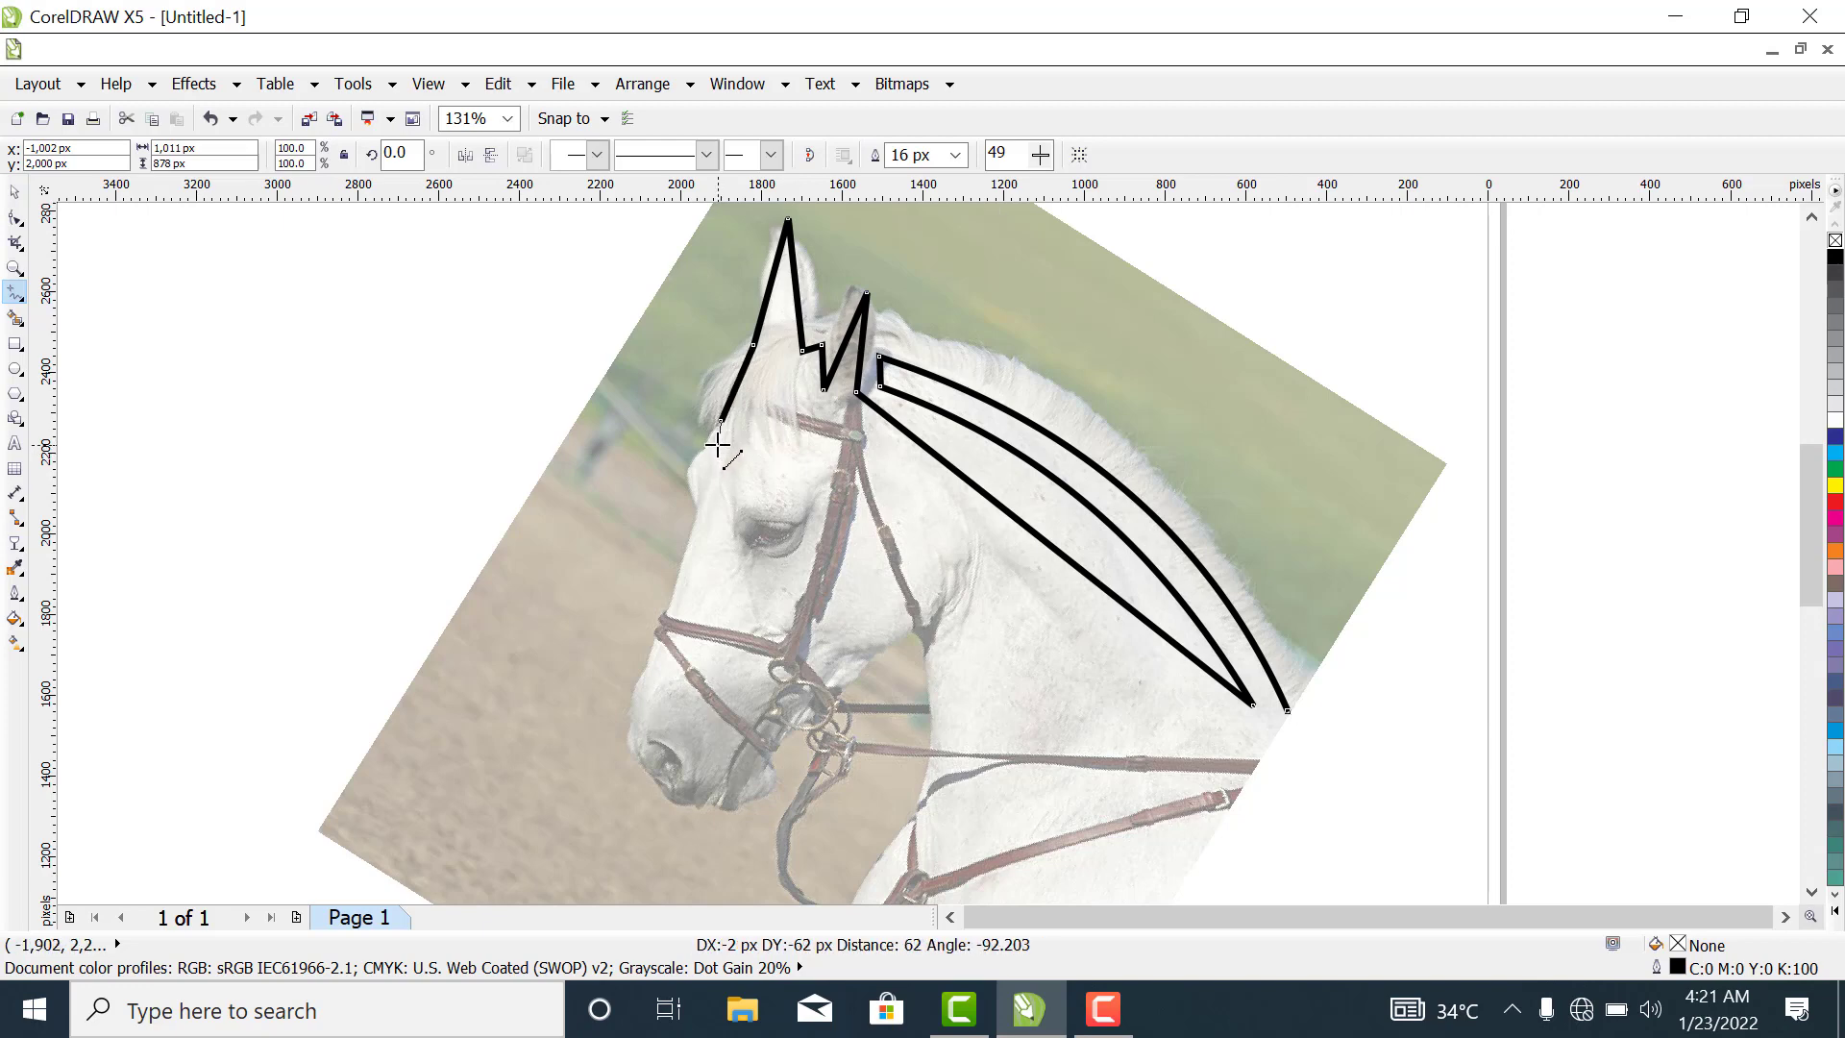
double_click(718, 443)
left_click(718, 444)
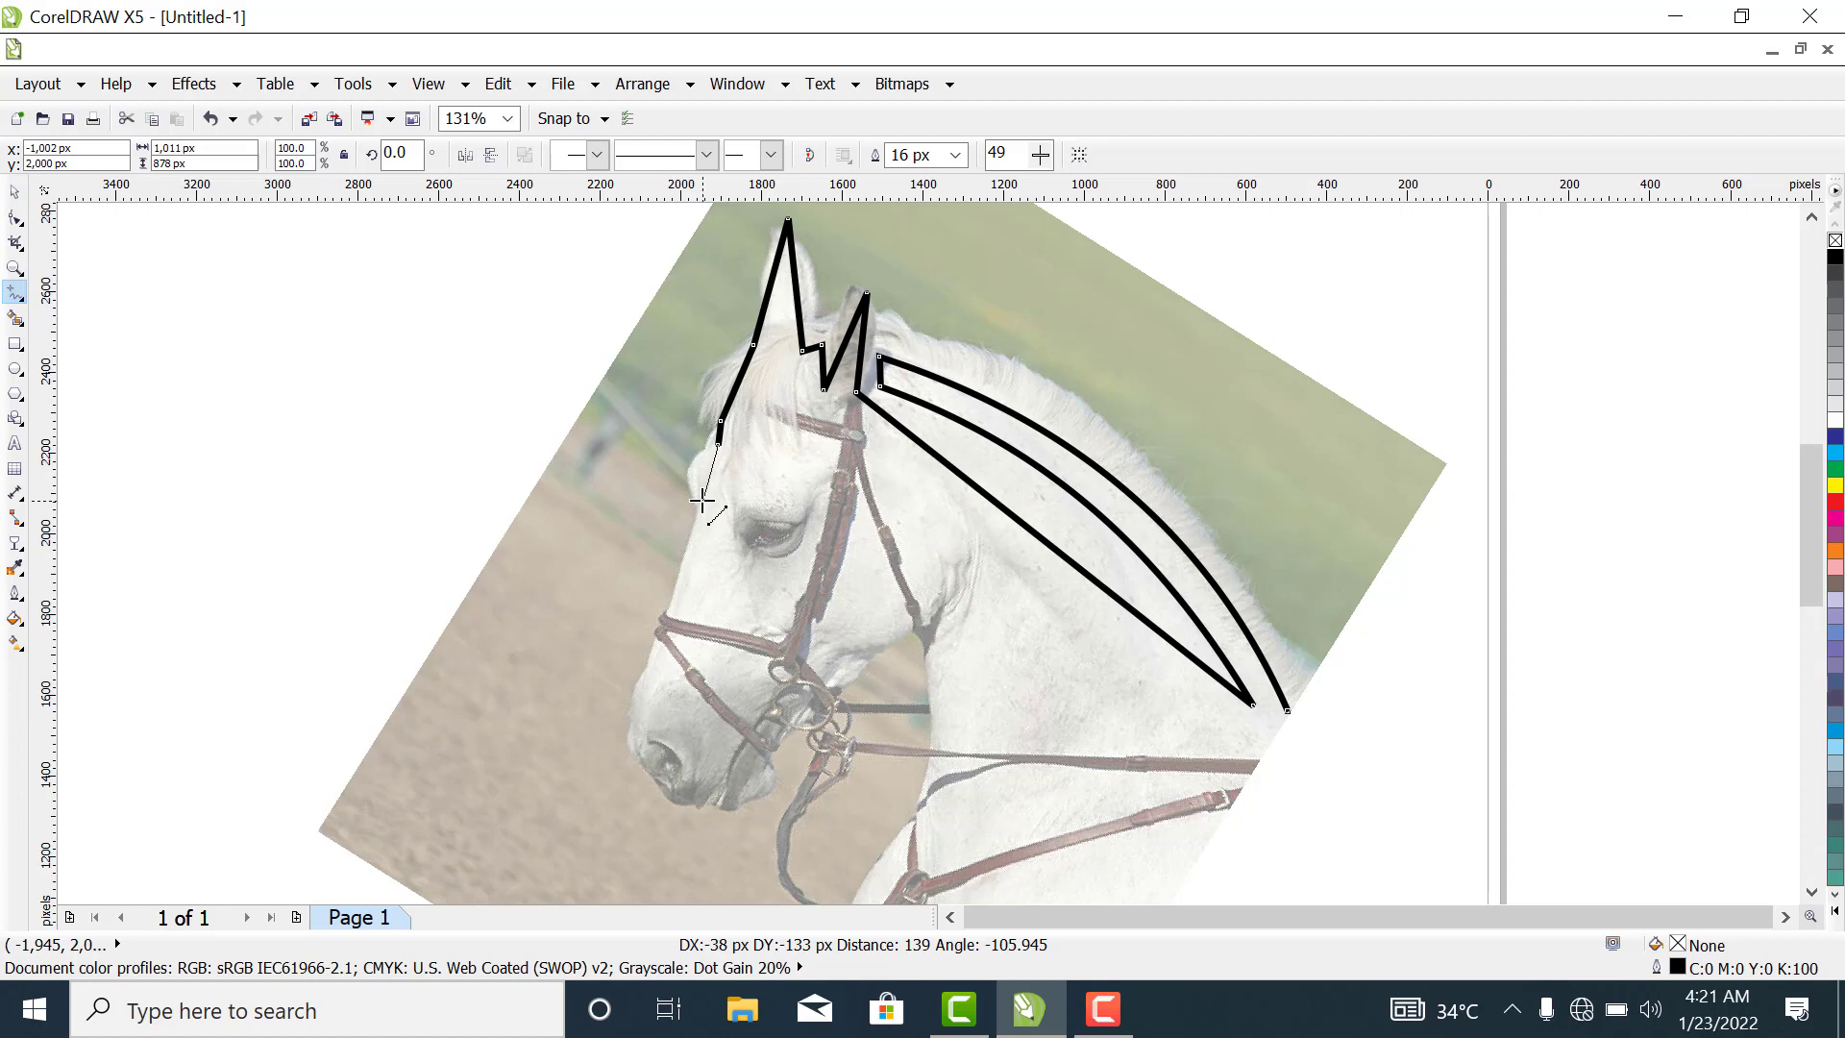
double_click(702, 500)
left_click(702, 500)
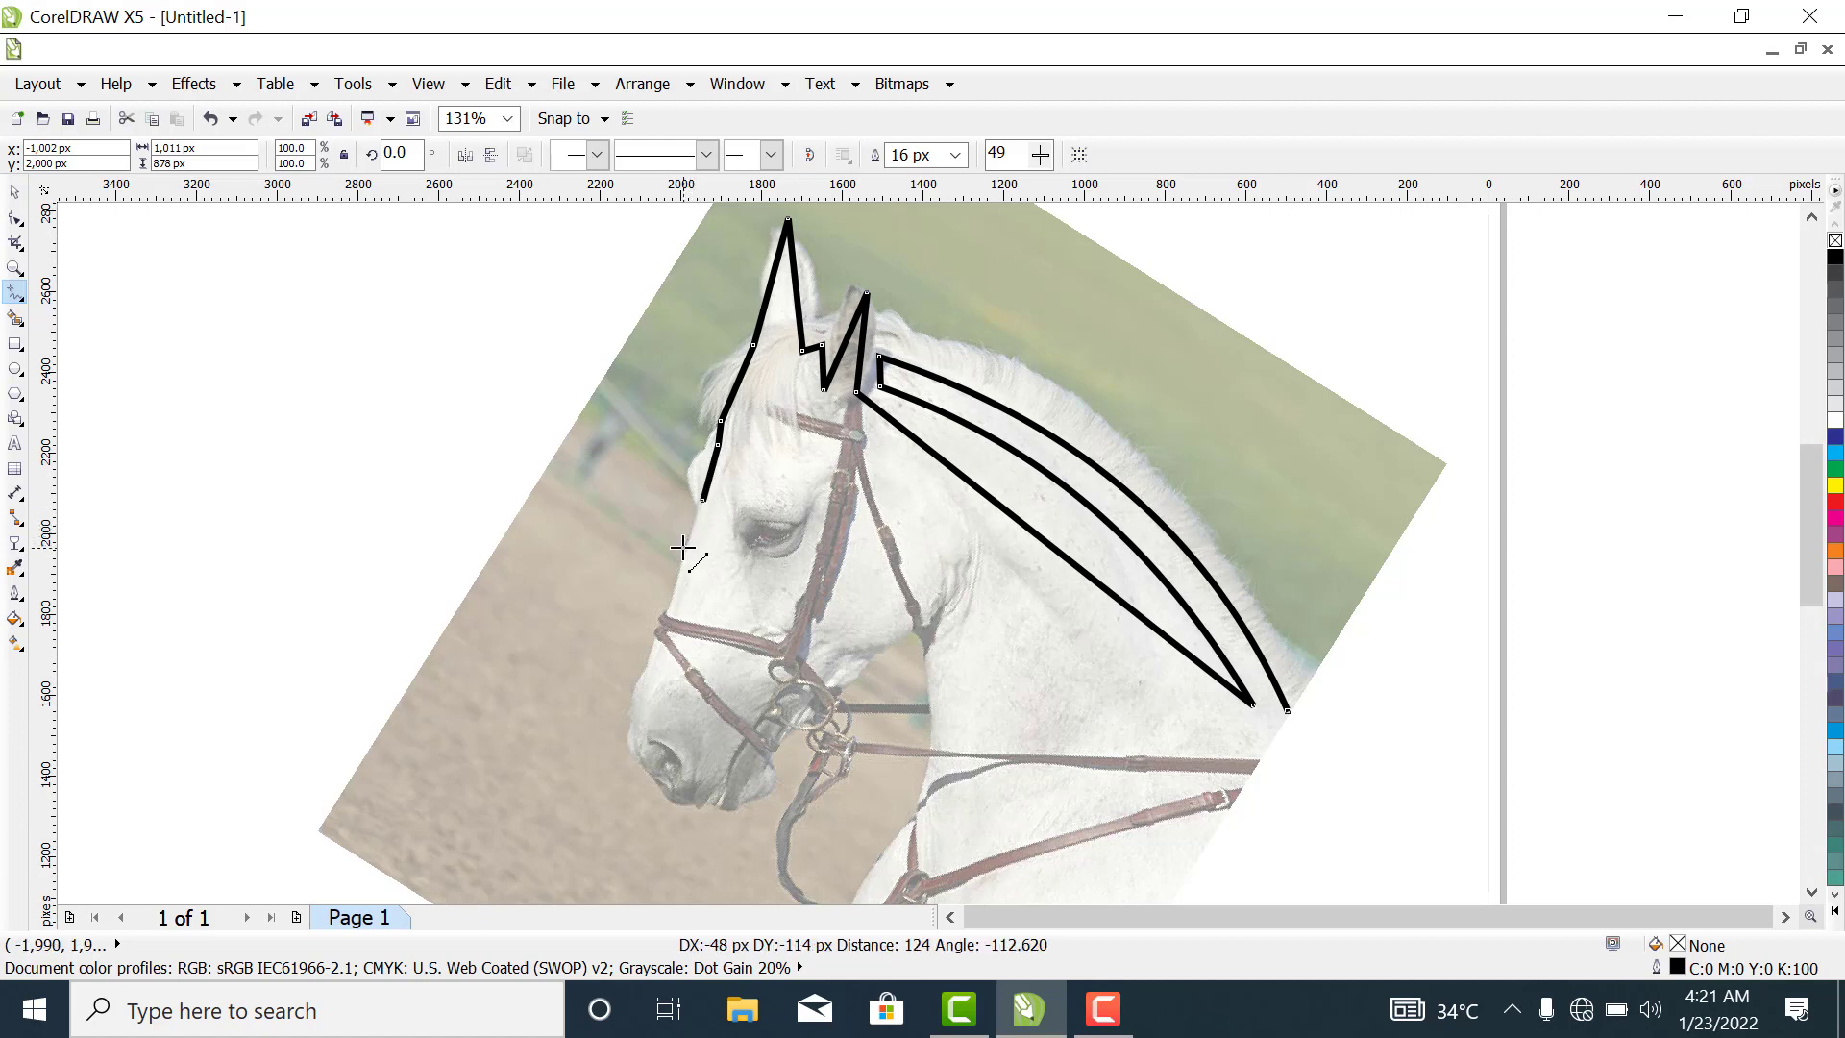
double_click(682, 548)
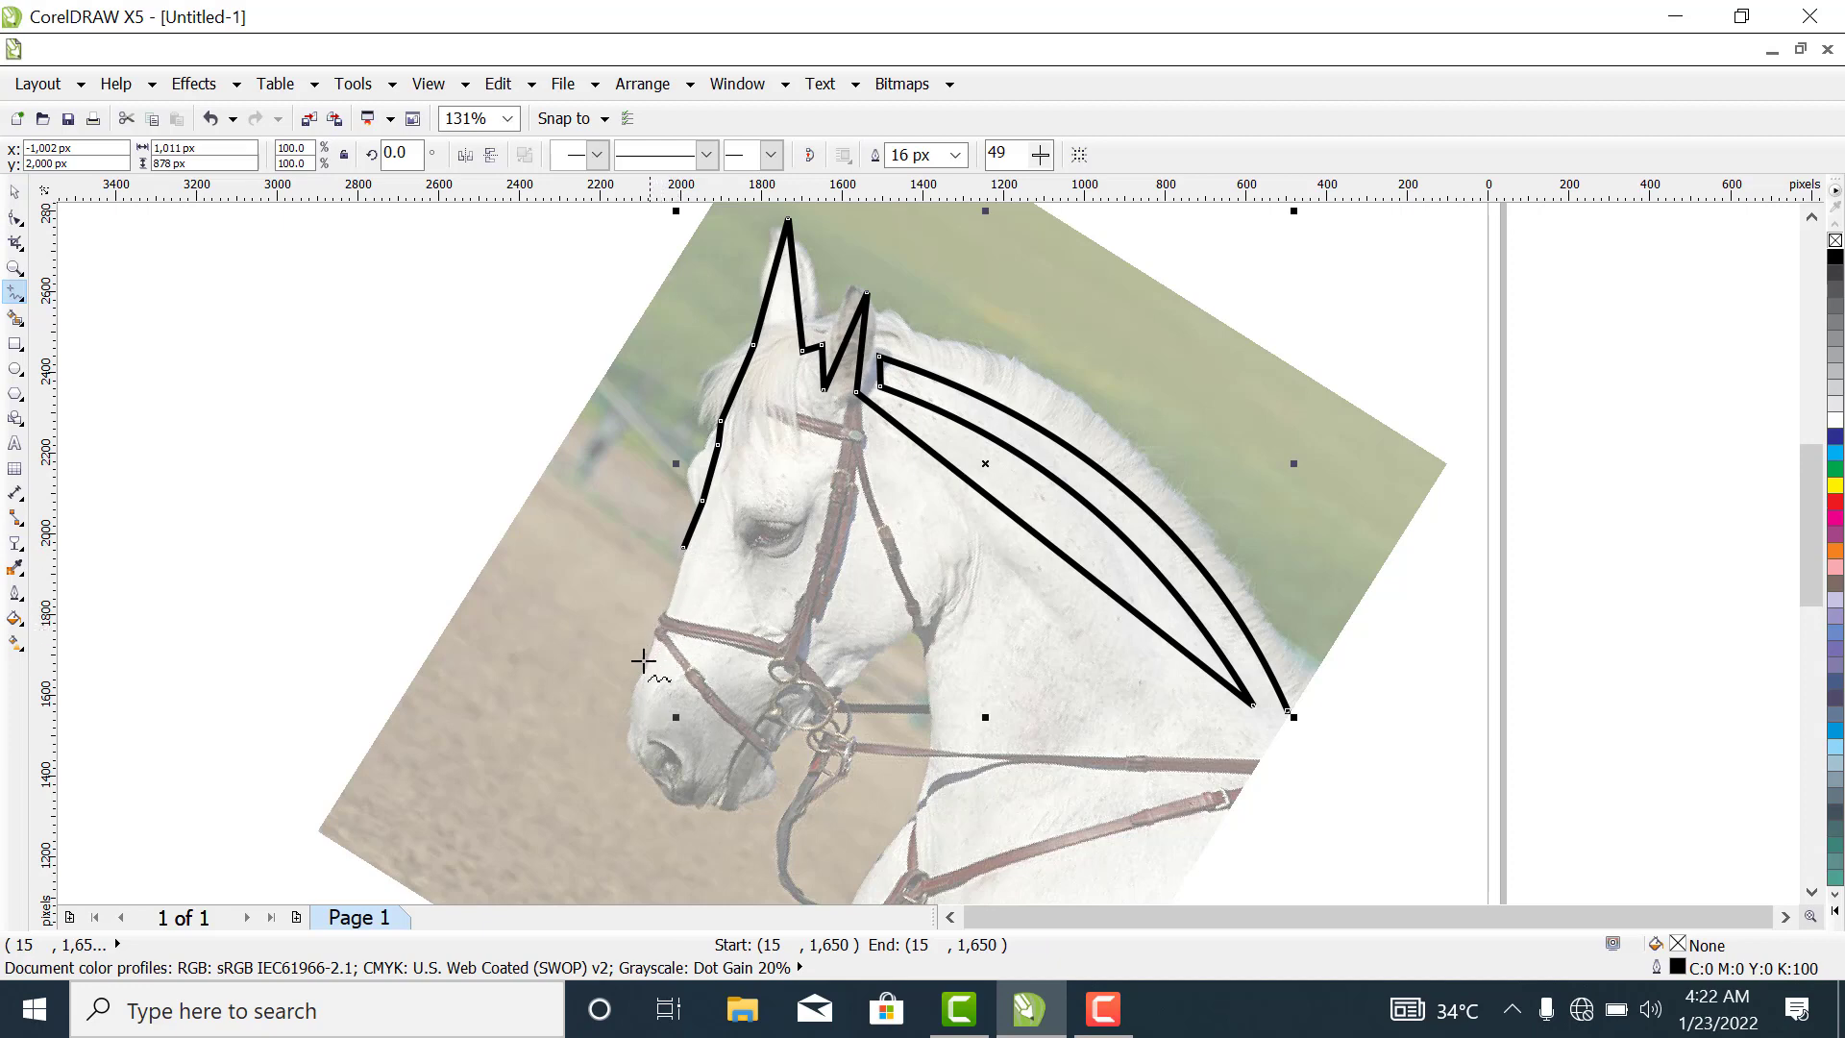
left_click(682, 545)
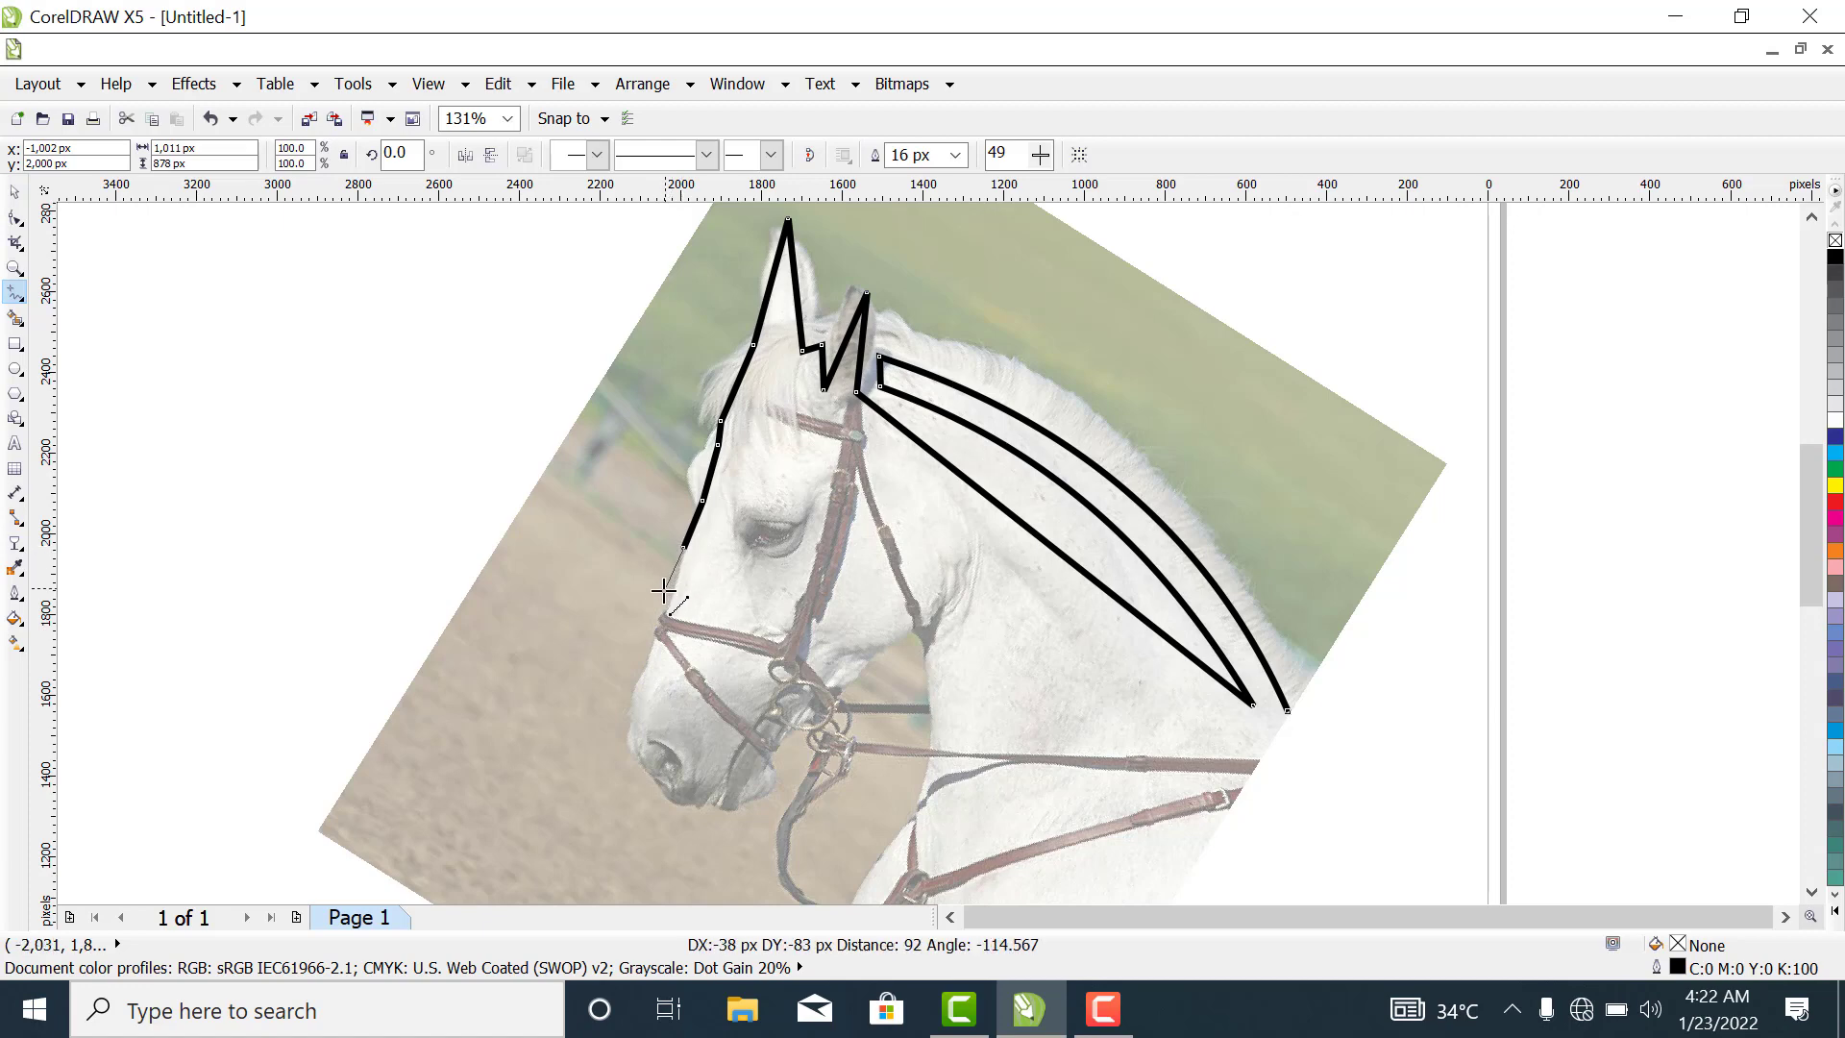
Extend the face outline along the nose bridge to the front of the muzzle with three straight segments, the last about 65 px.
left_click(646, 662)
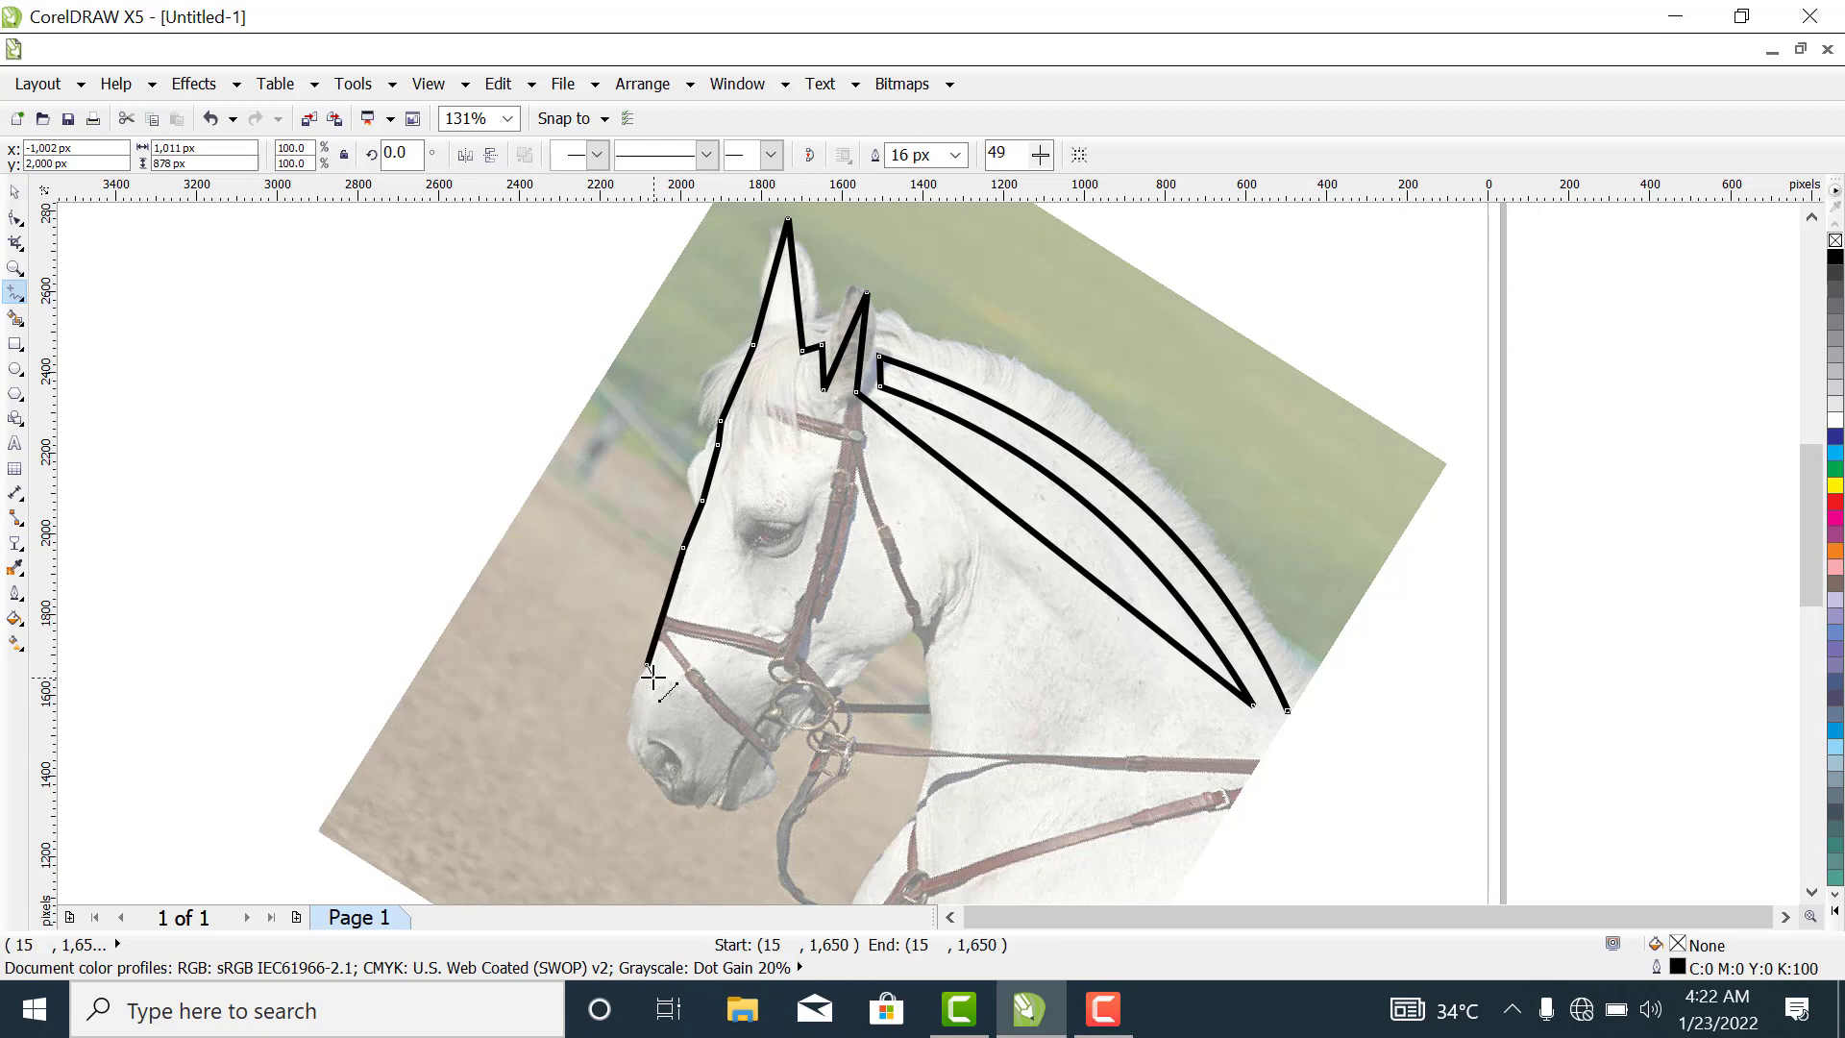
left_click(634, 727)
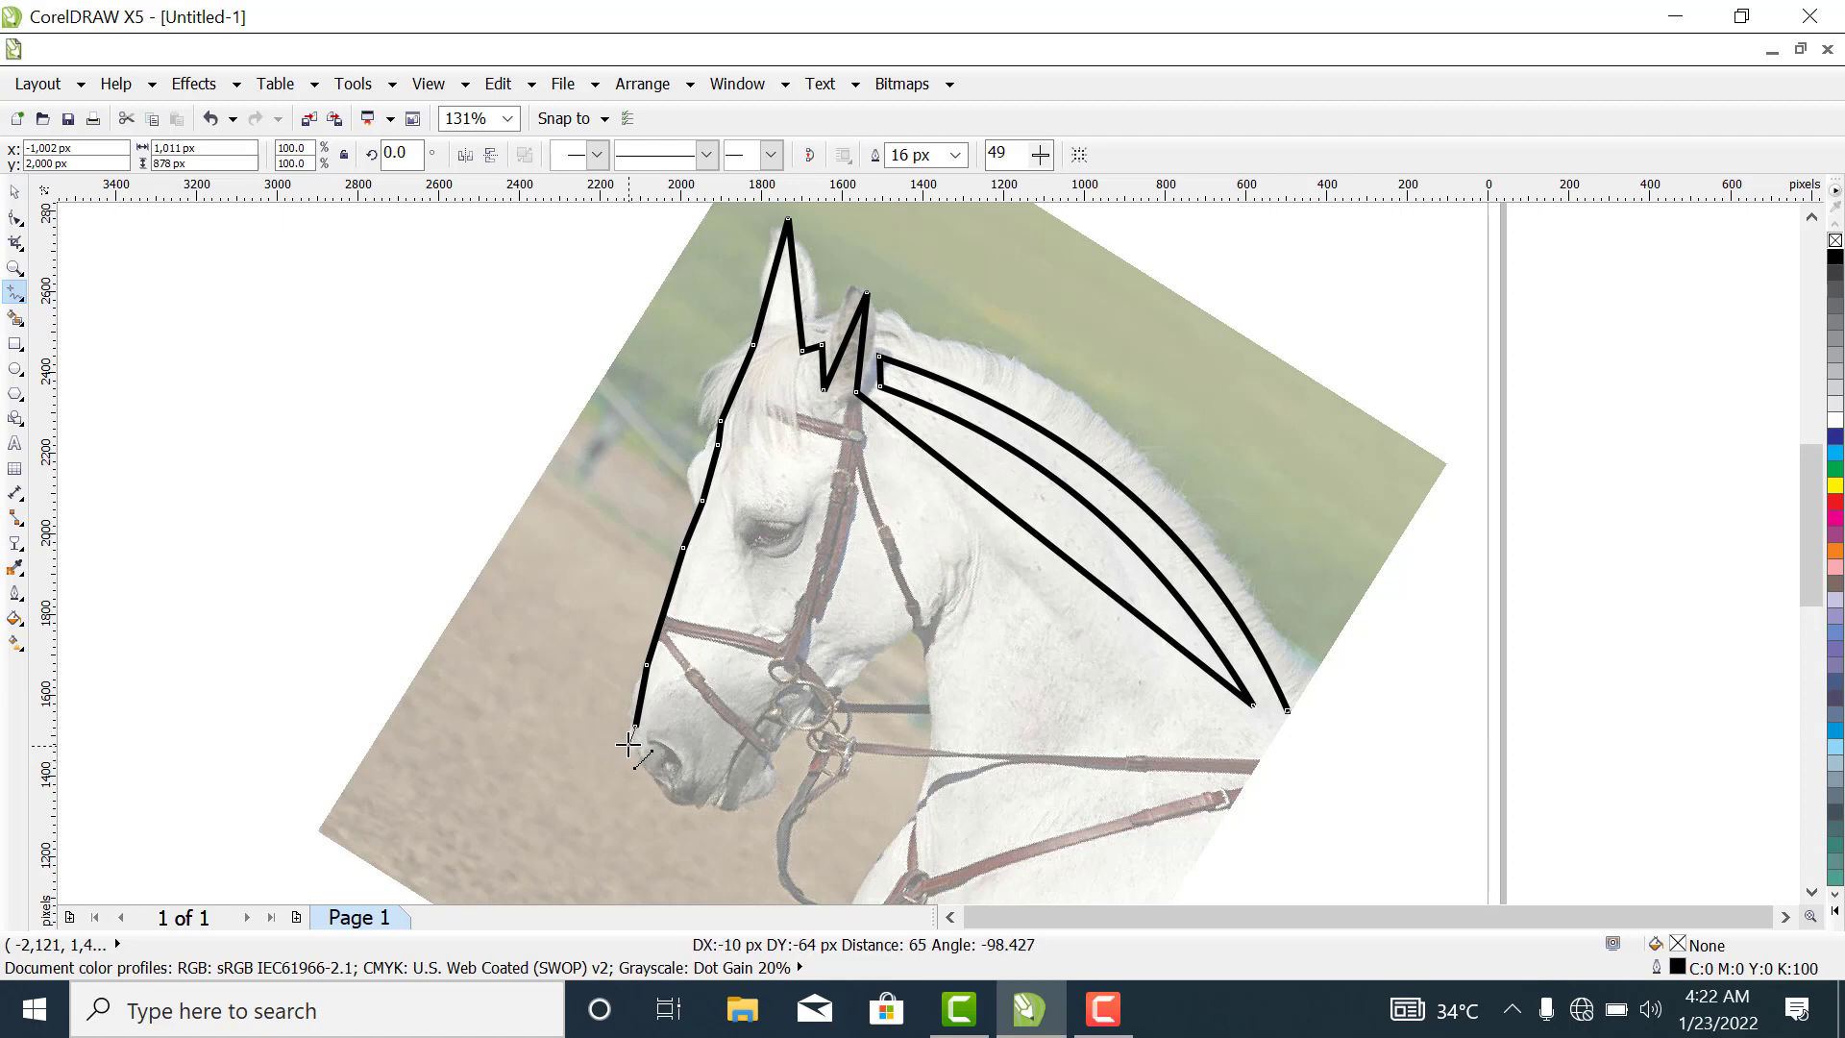
left_click(628, 745)
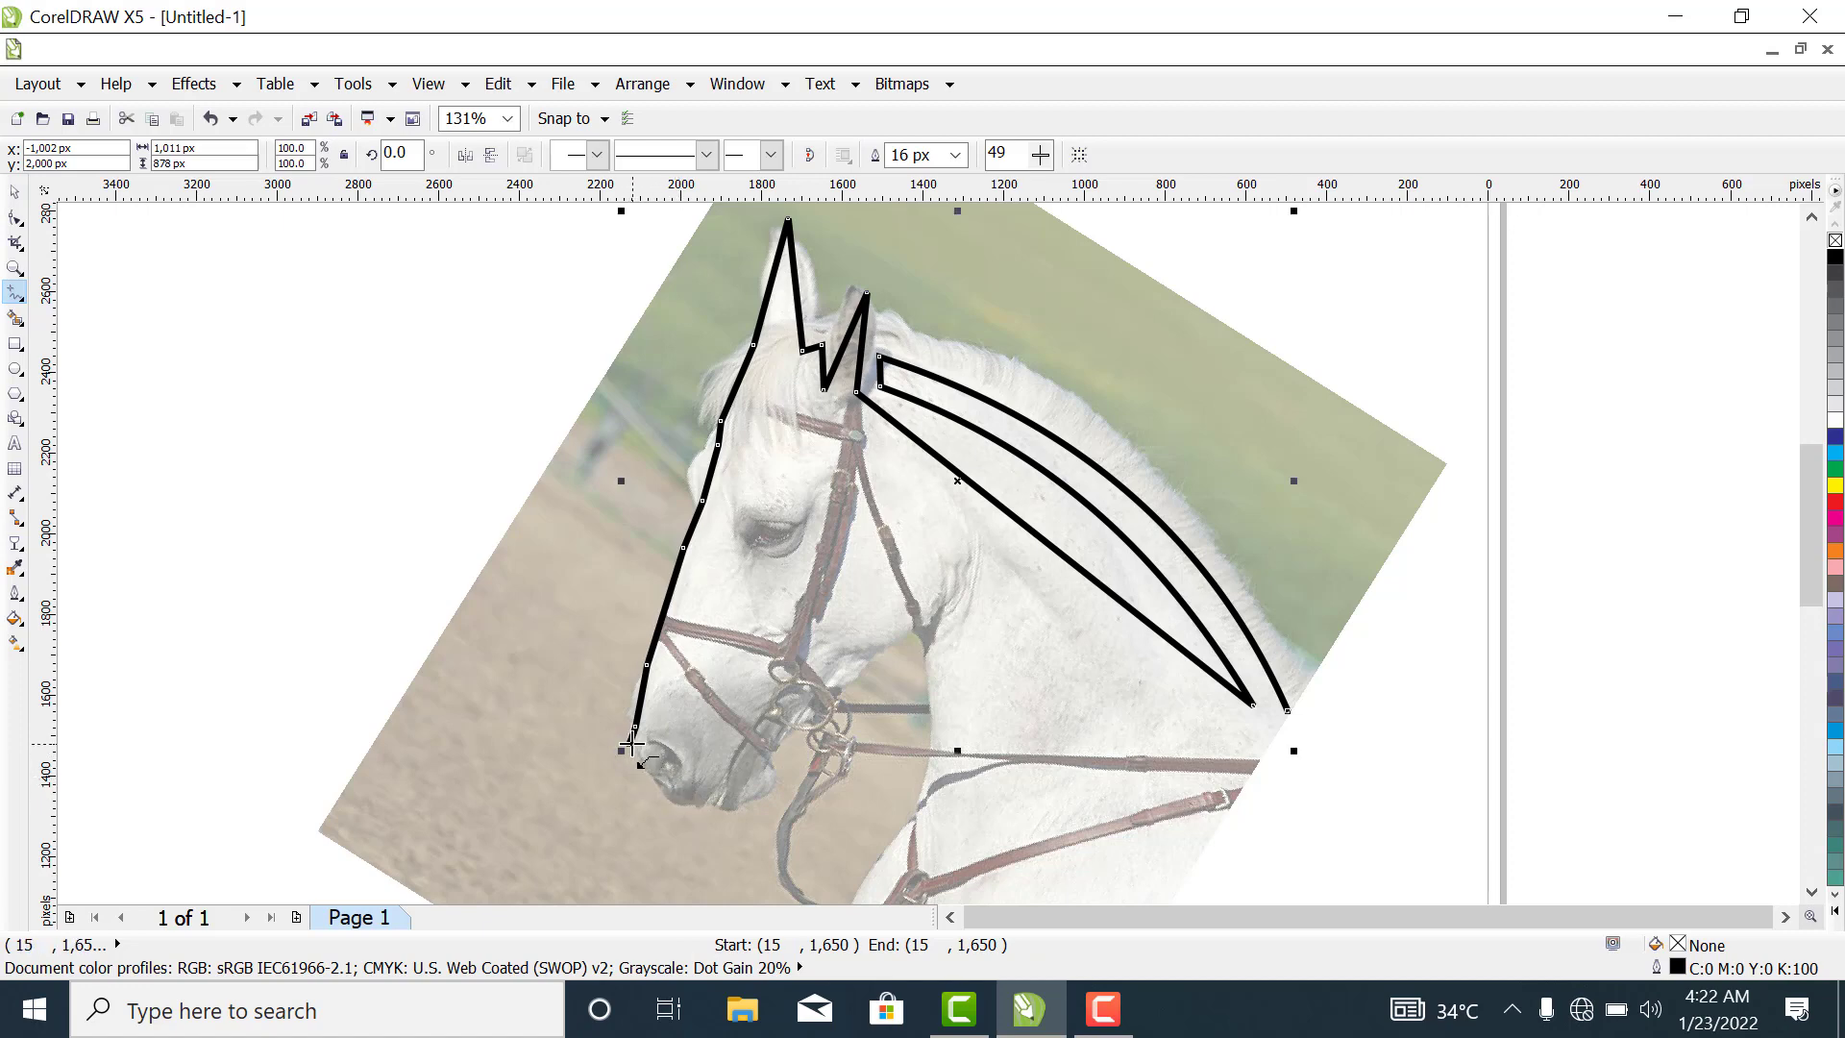
left_click(629, 745)
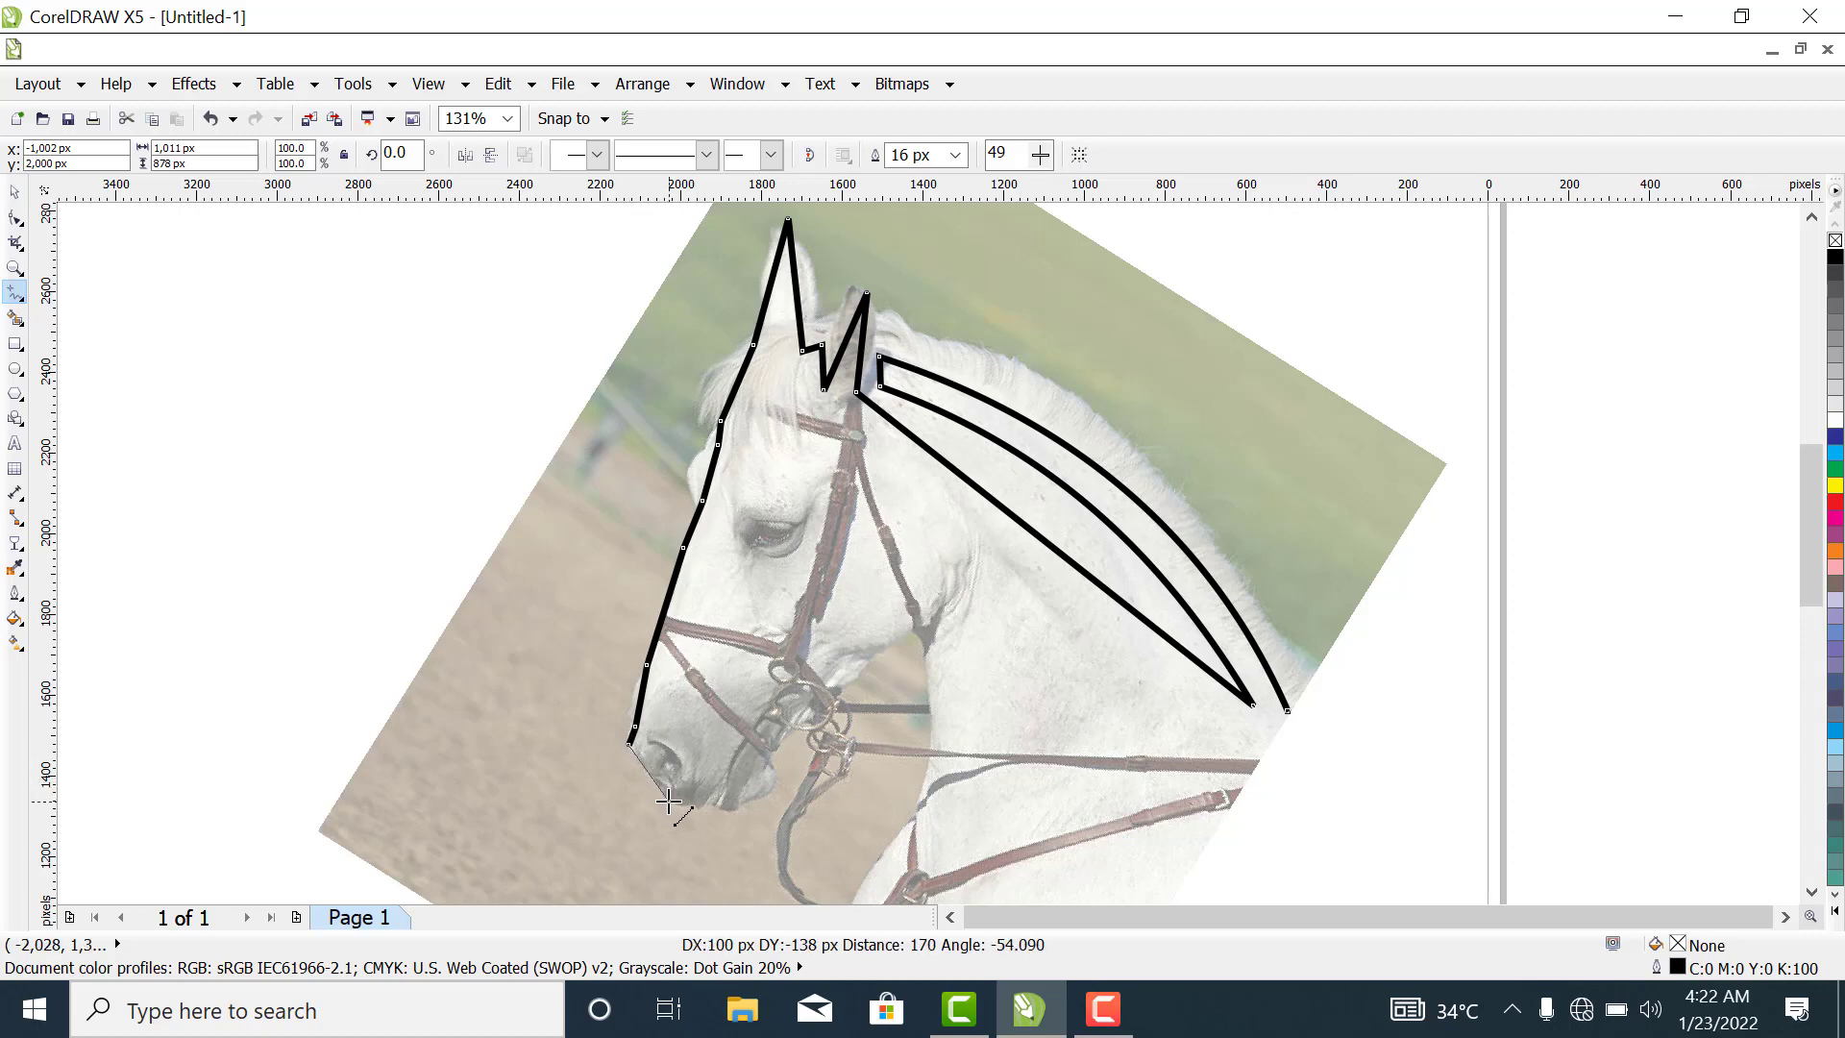
Trace the muzzle's front edge with a segment of about 170 px and add a narrow notch up beside the nostril and back down.
left_click(670, 800)
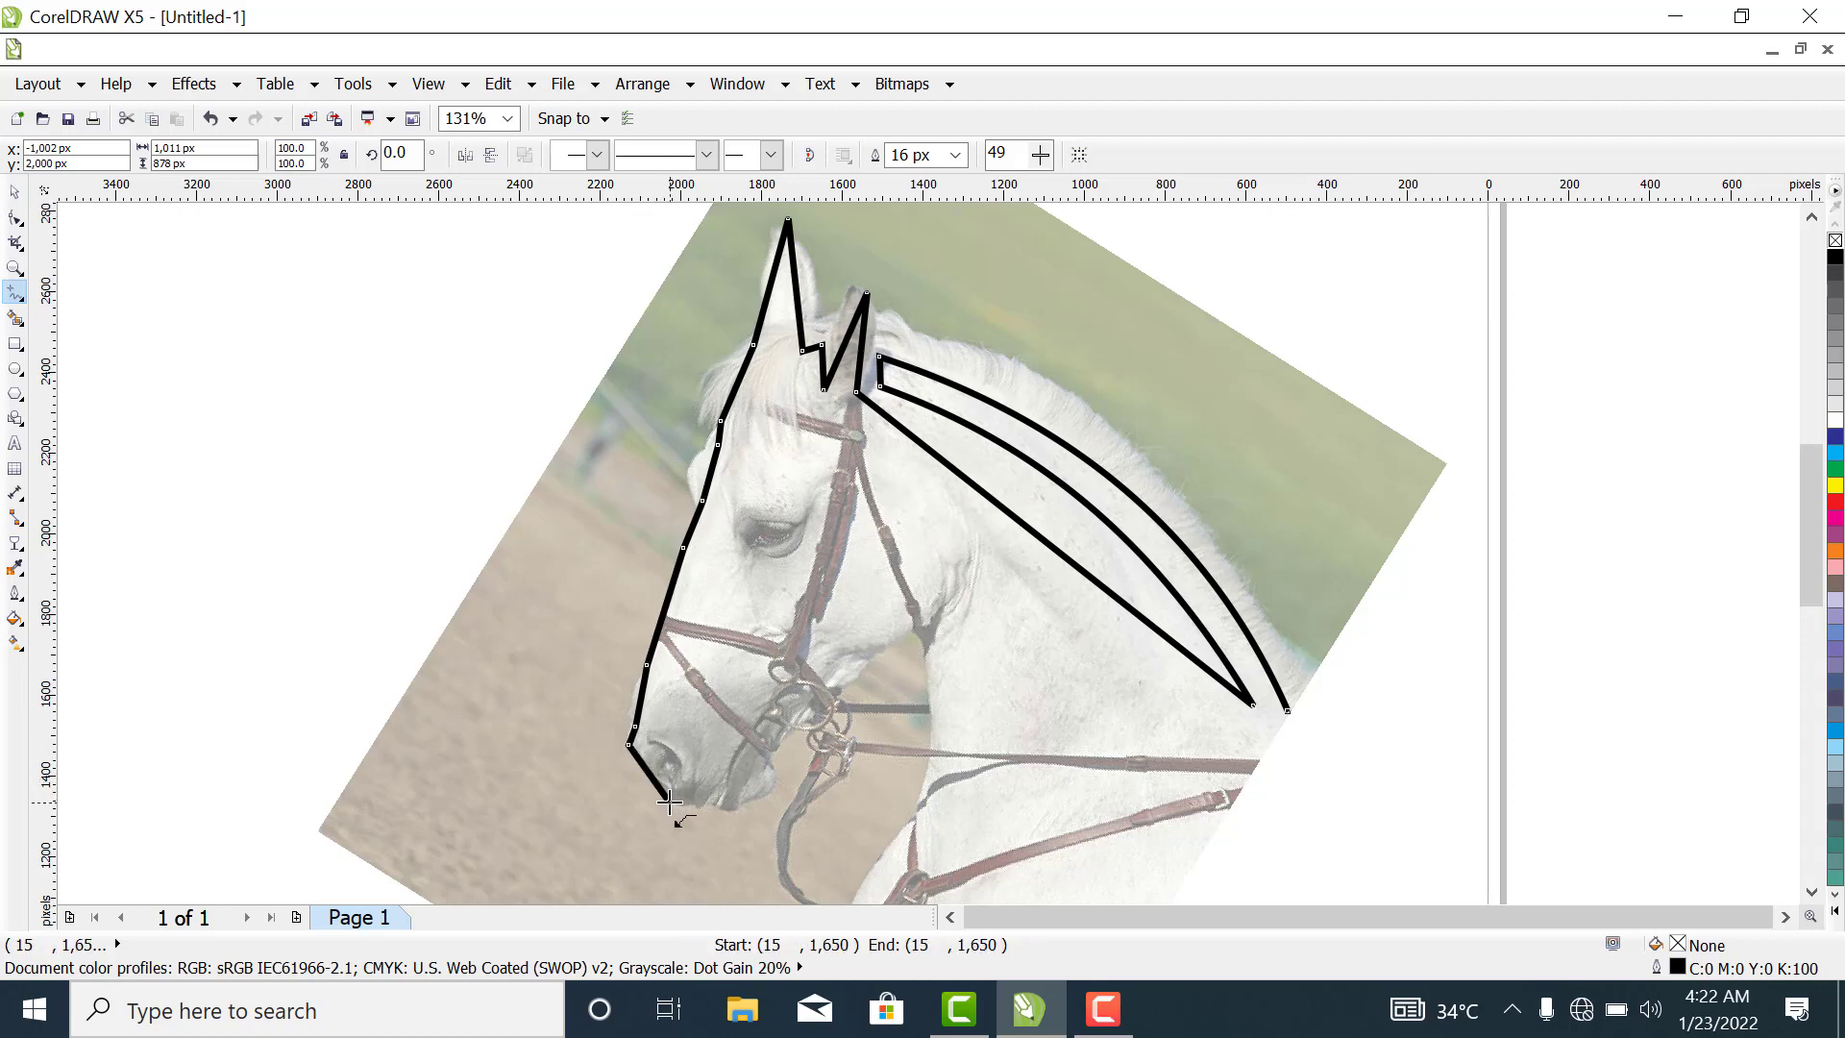
left_click(670, 799)
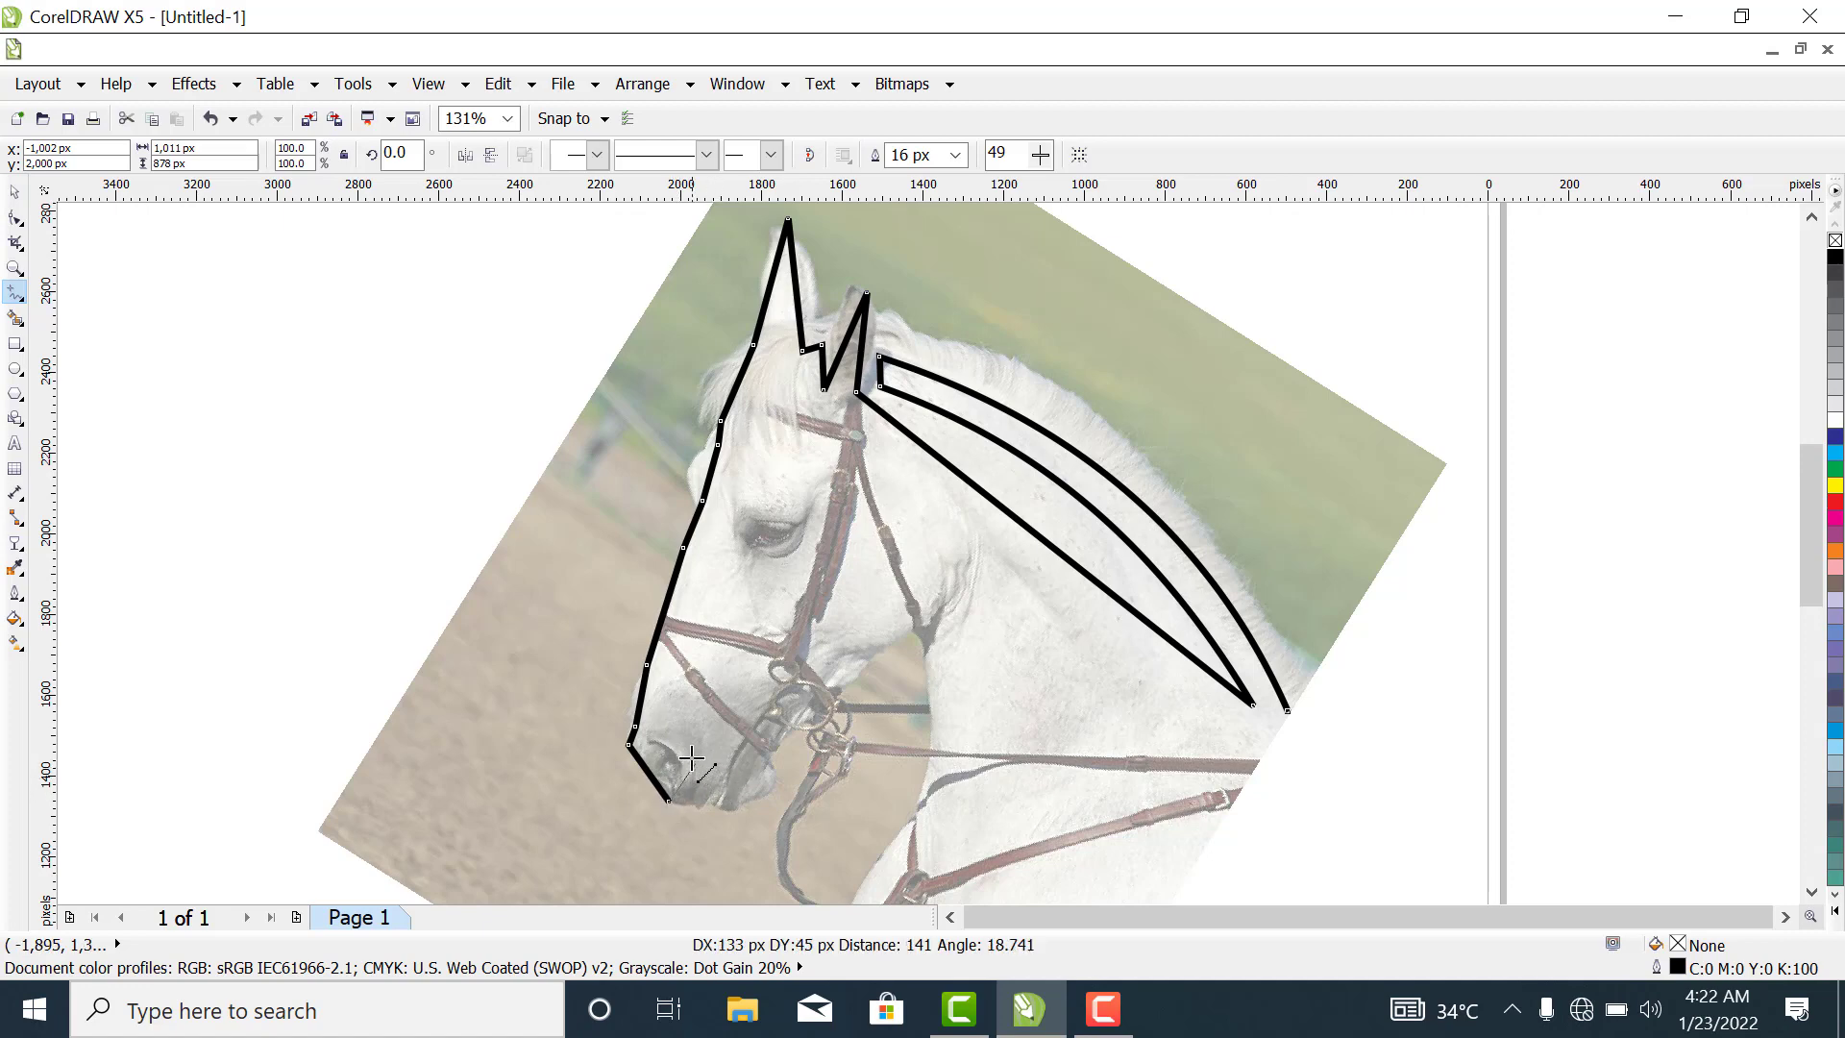
left_click(685, 756)
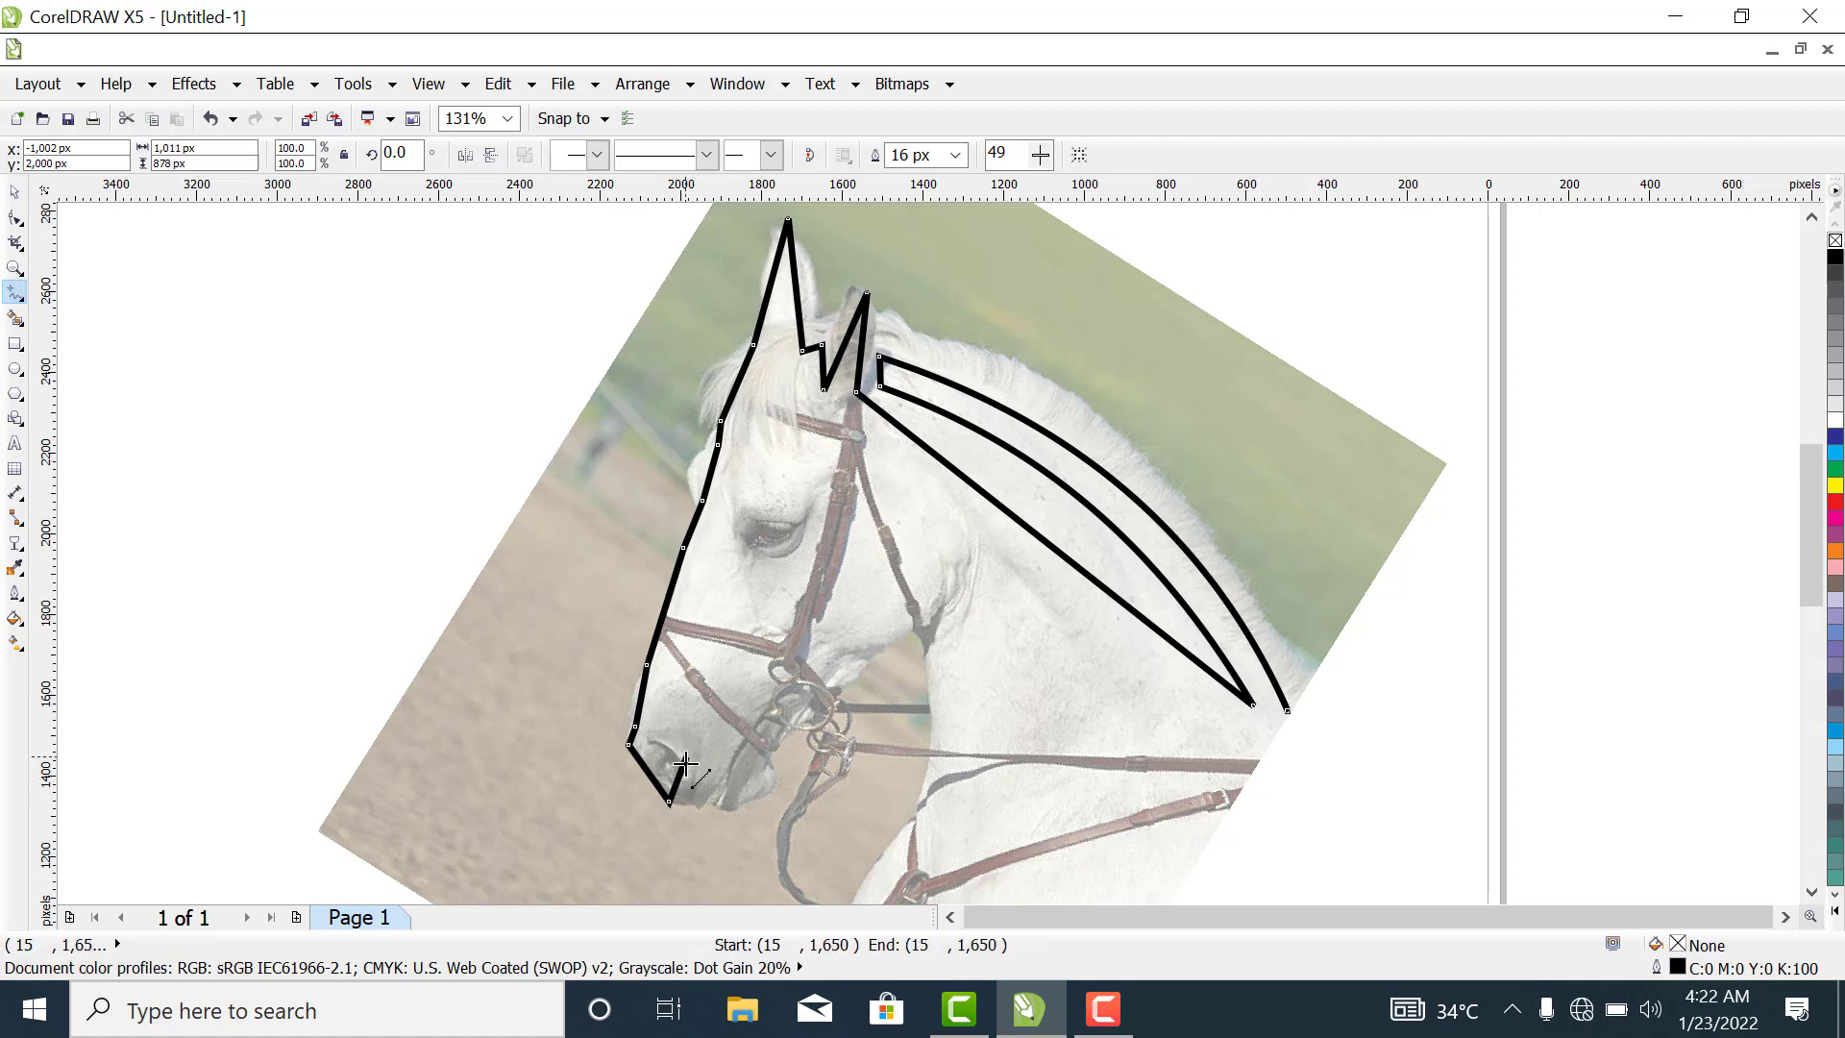
left_click(685, 758)
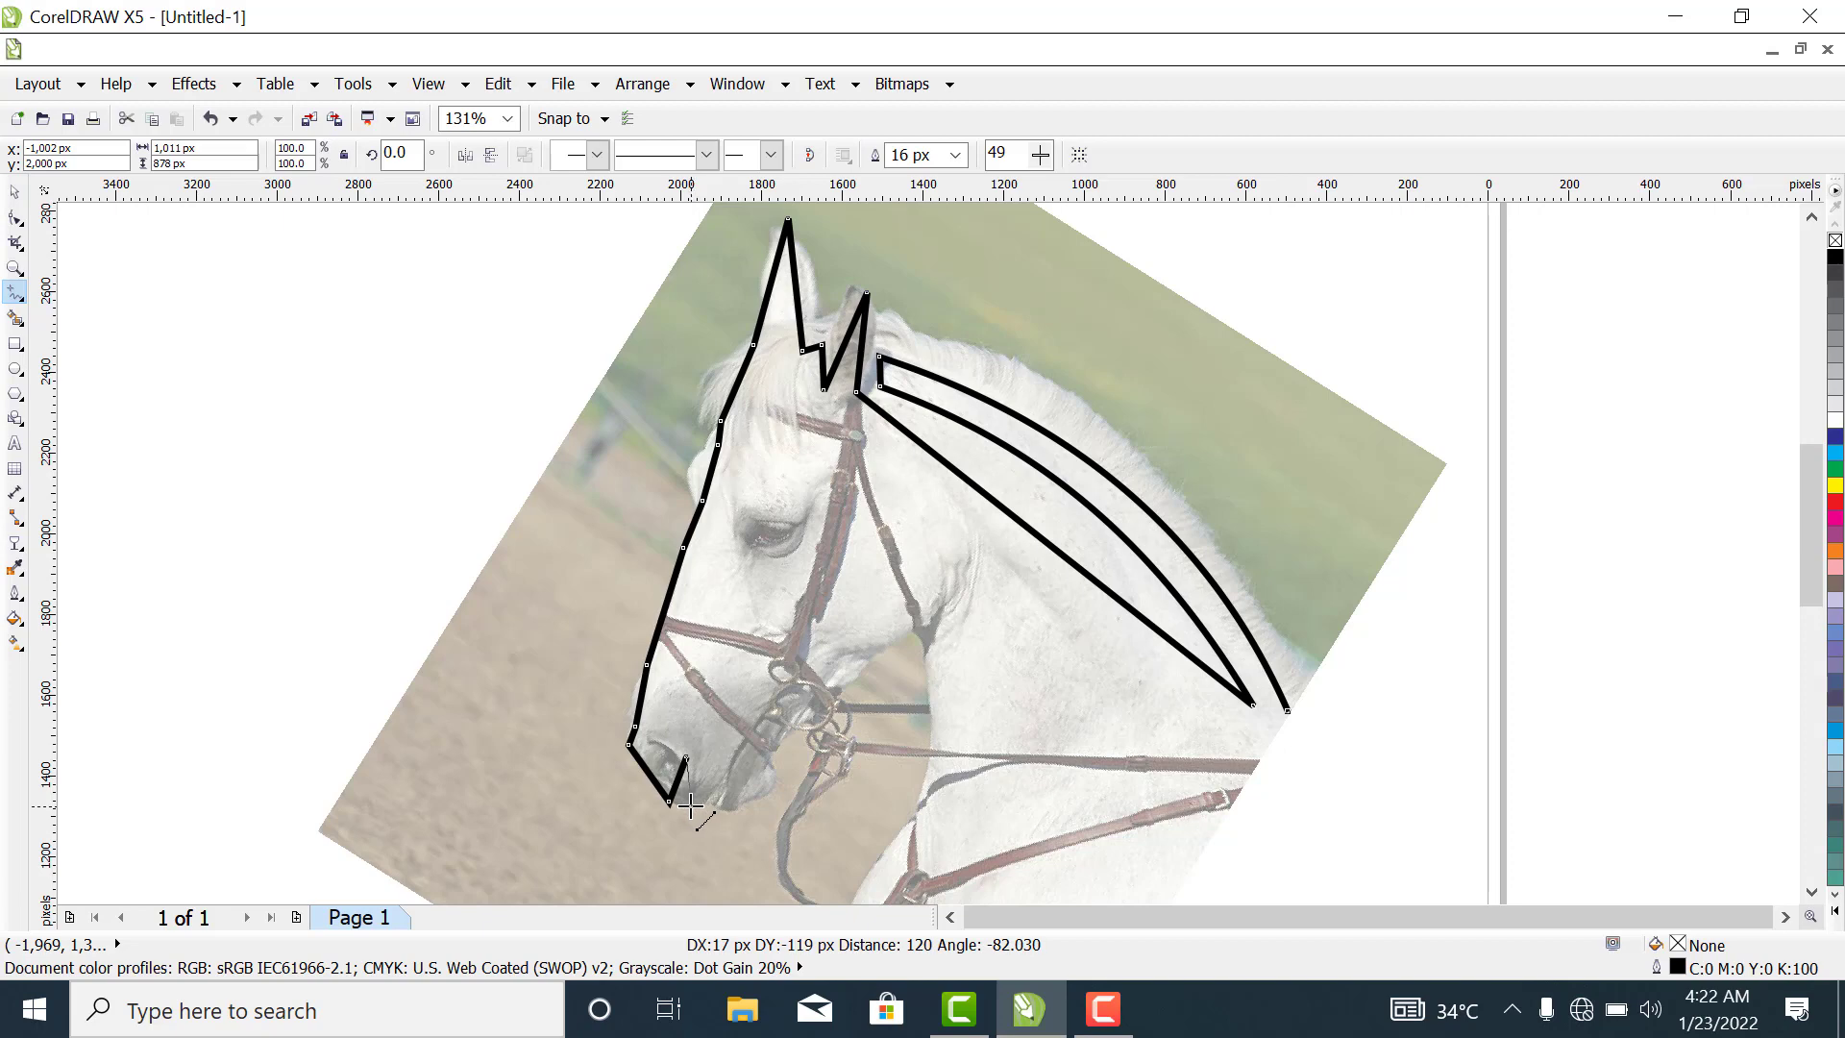
left_click(685, 804)
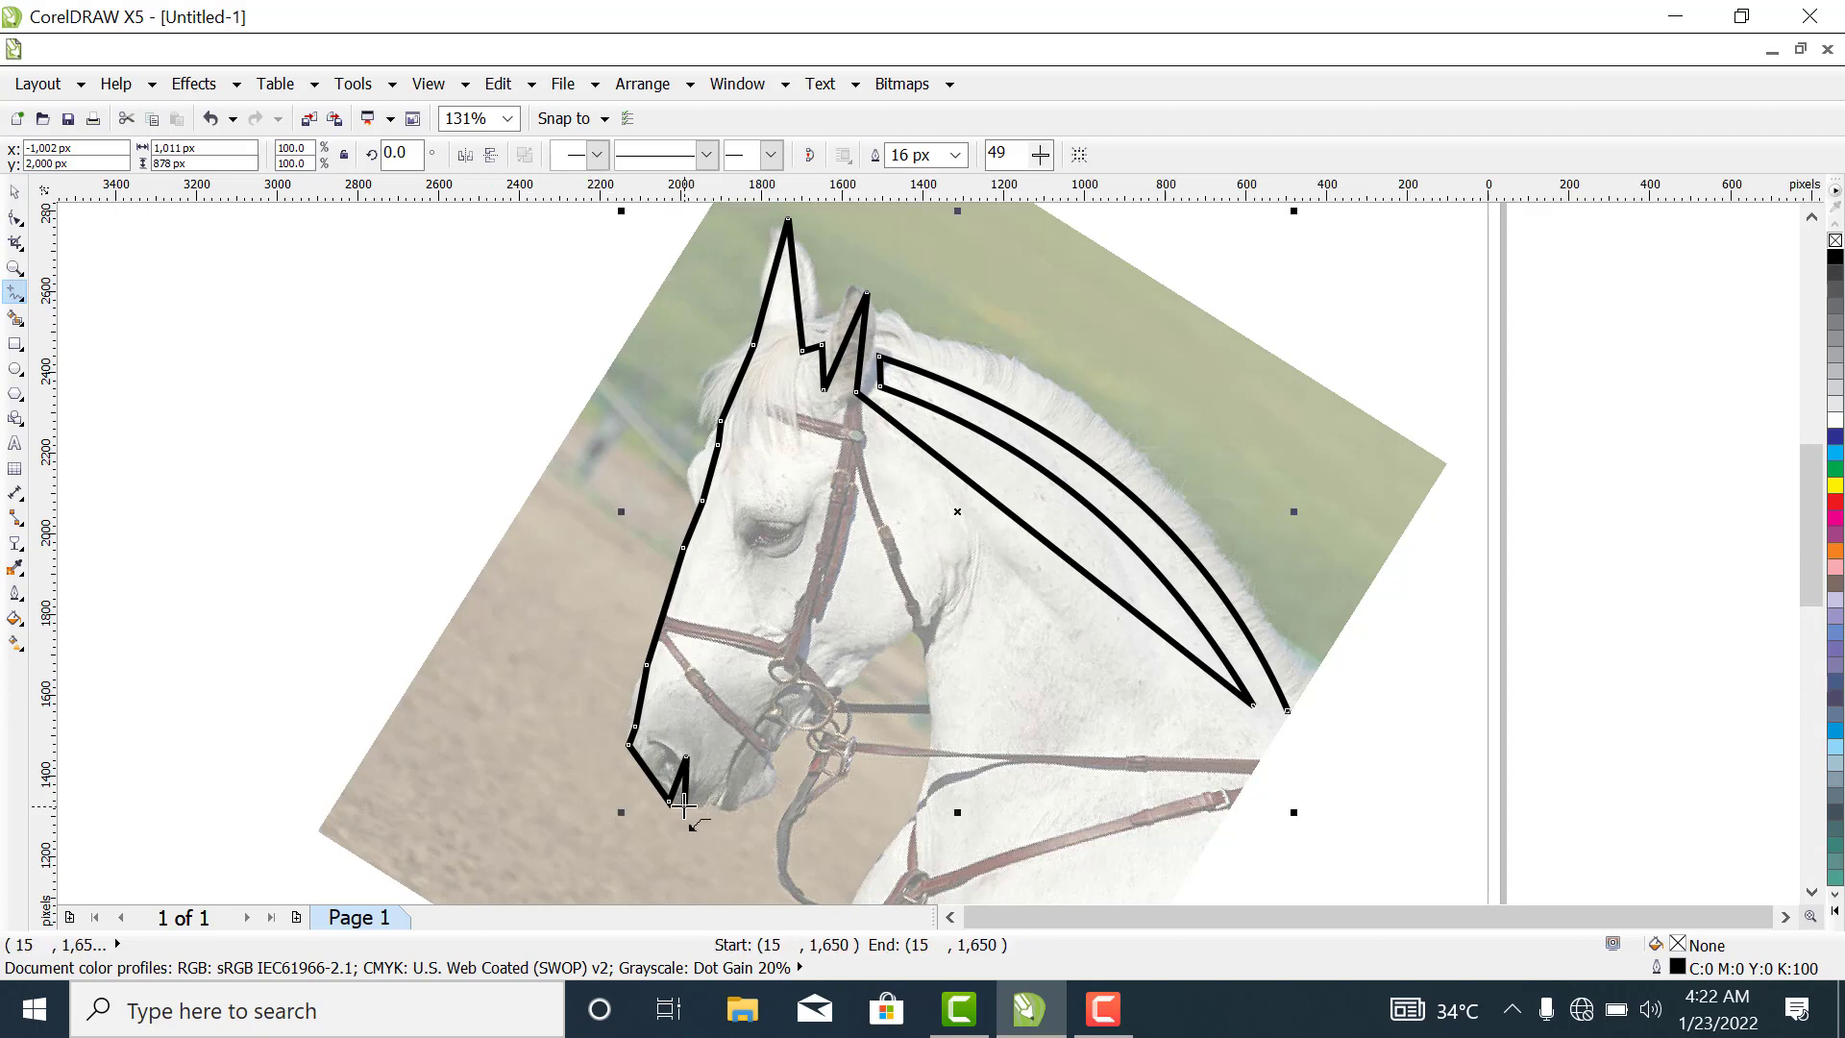
left_click(684, 805)
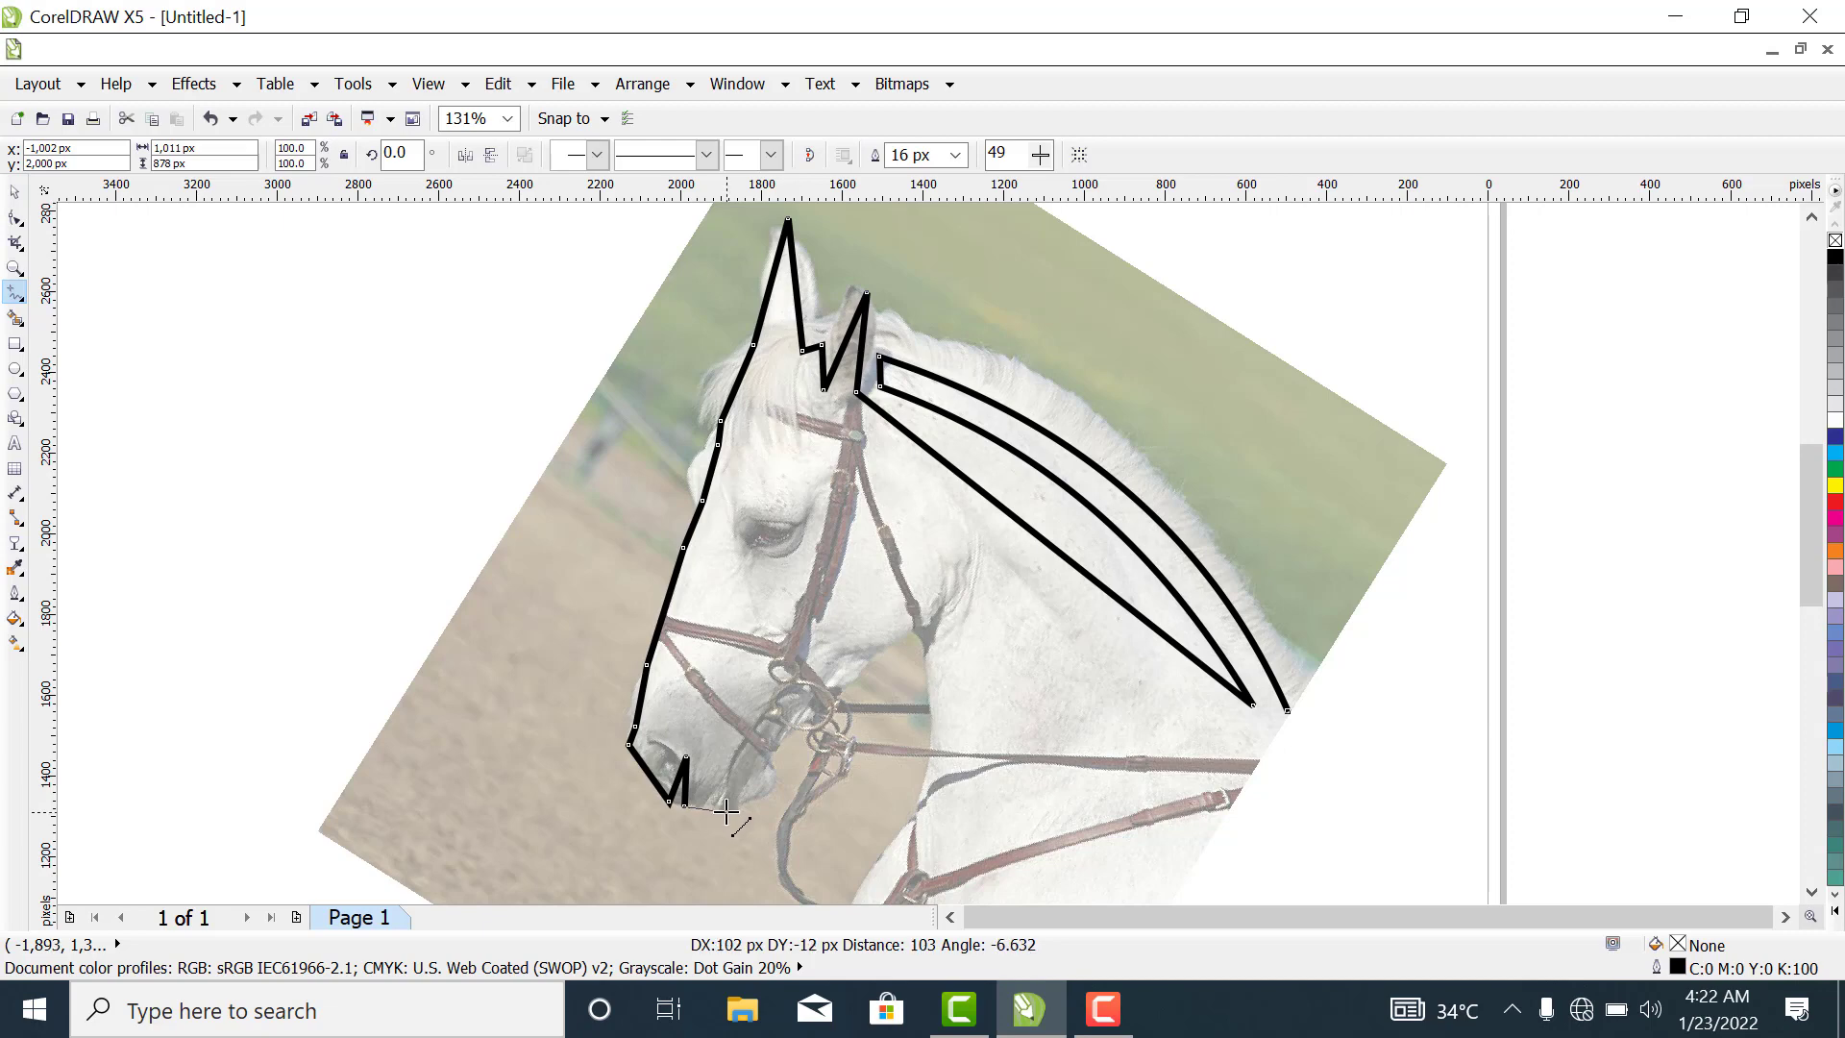
Extend the outline about 103 px under the mouth, straight up to the bridle ring, and about 113 px back above the noseband.
left_click(726, 812)
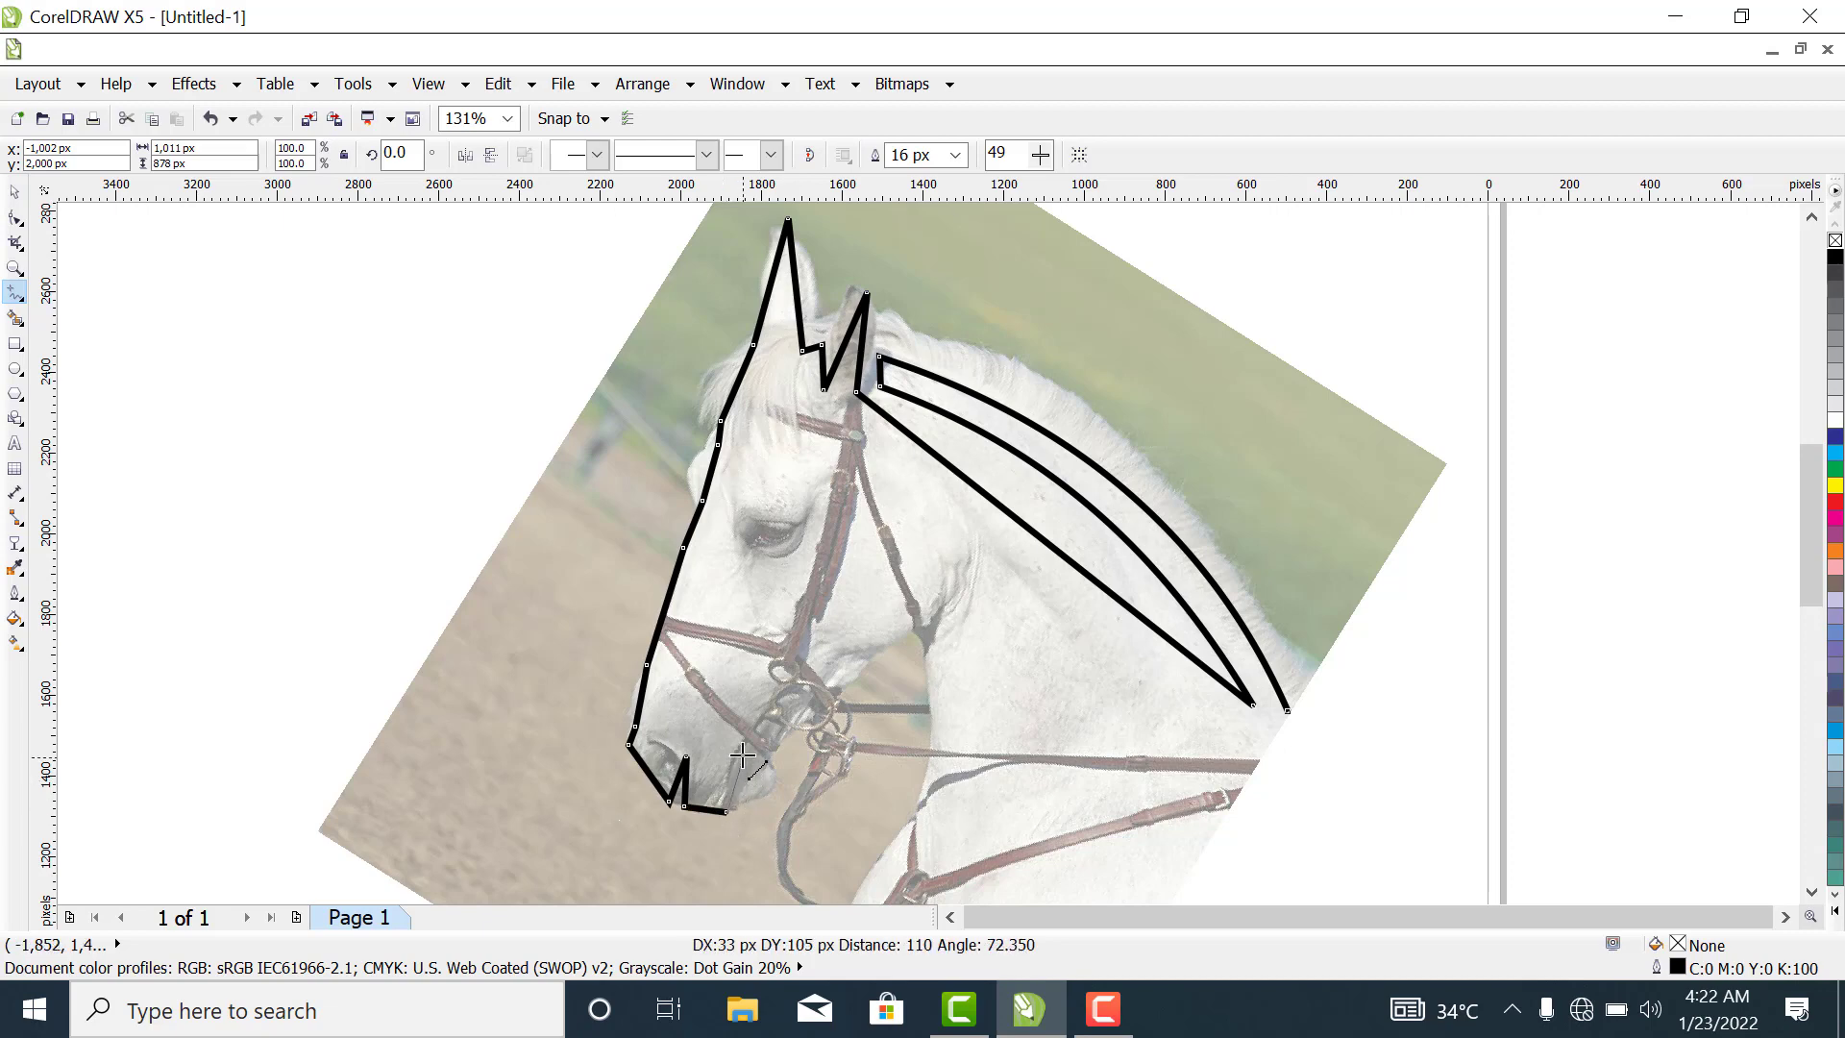
left_click(792, 663)
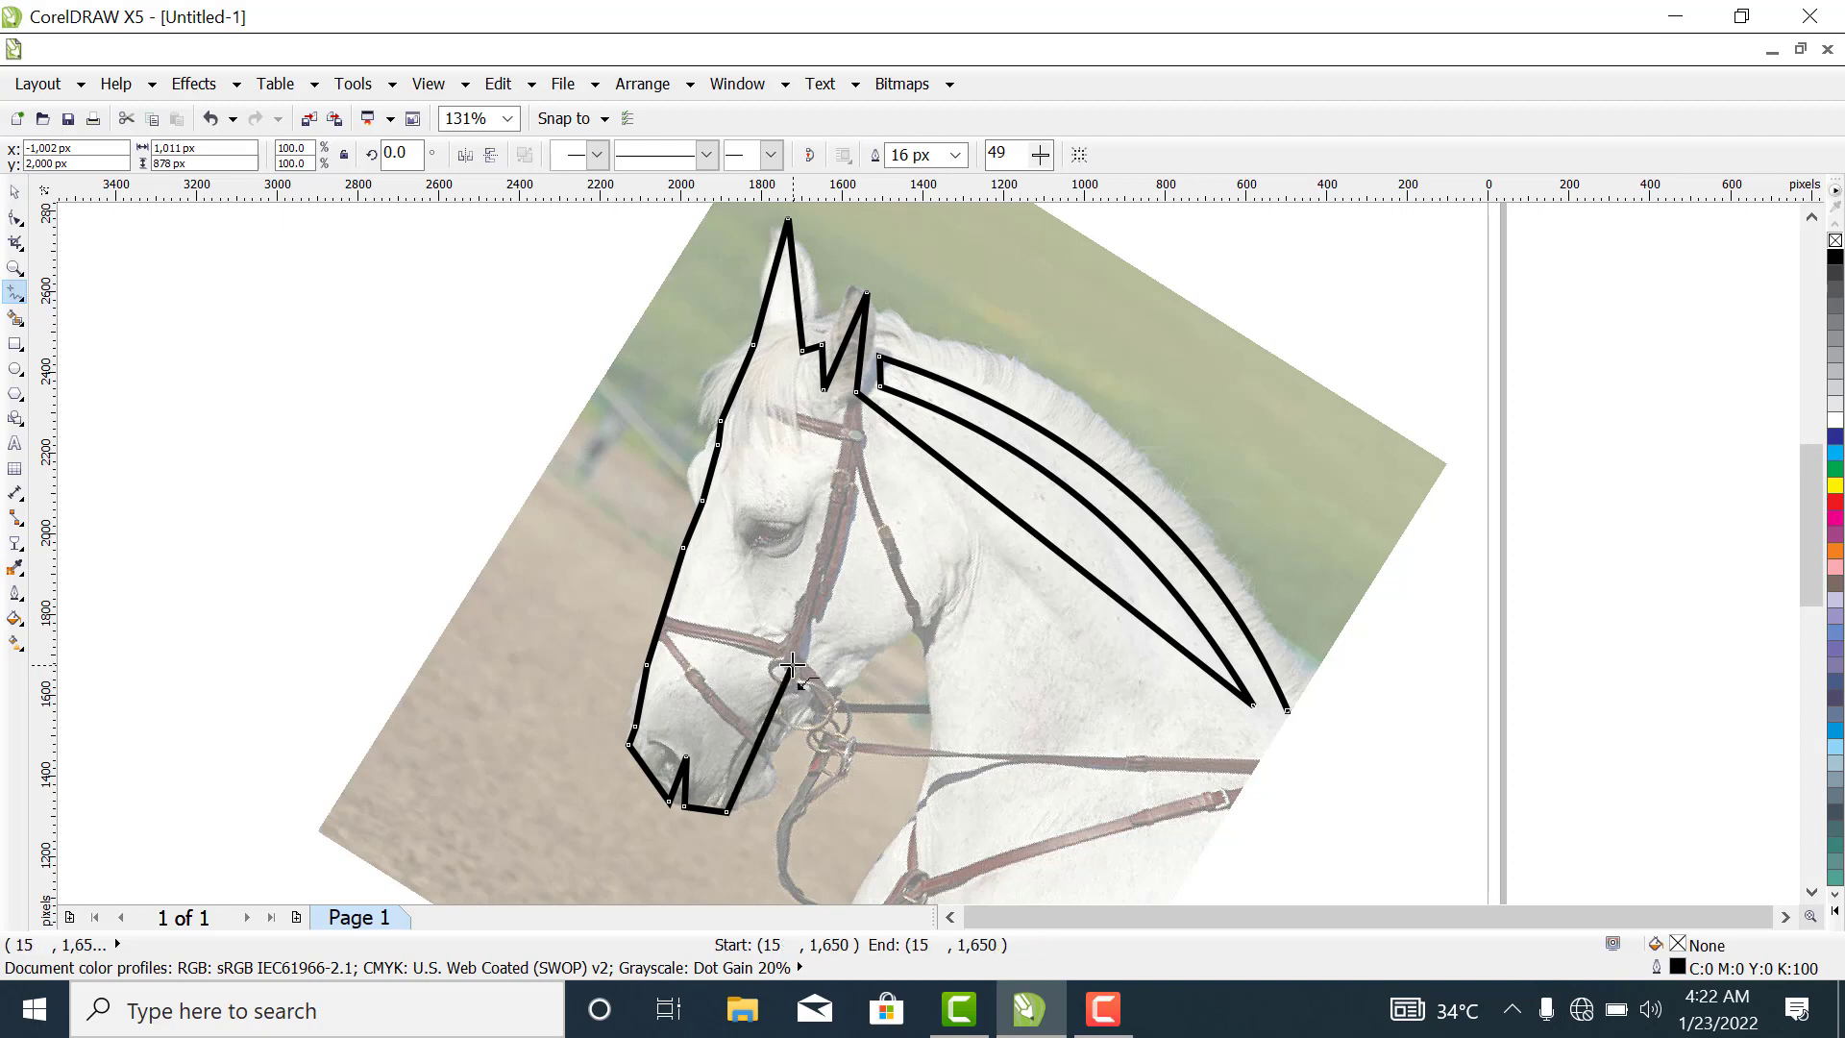
left_click(792, 662)
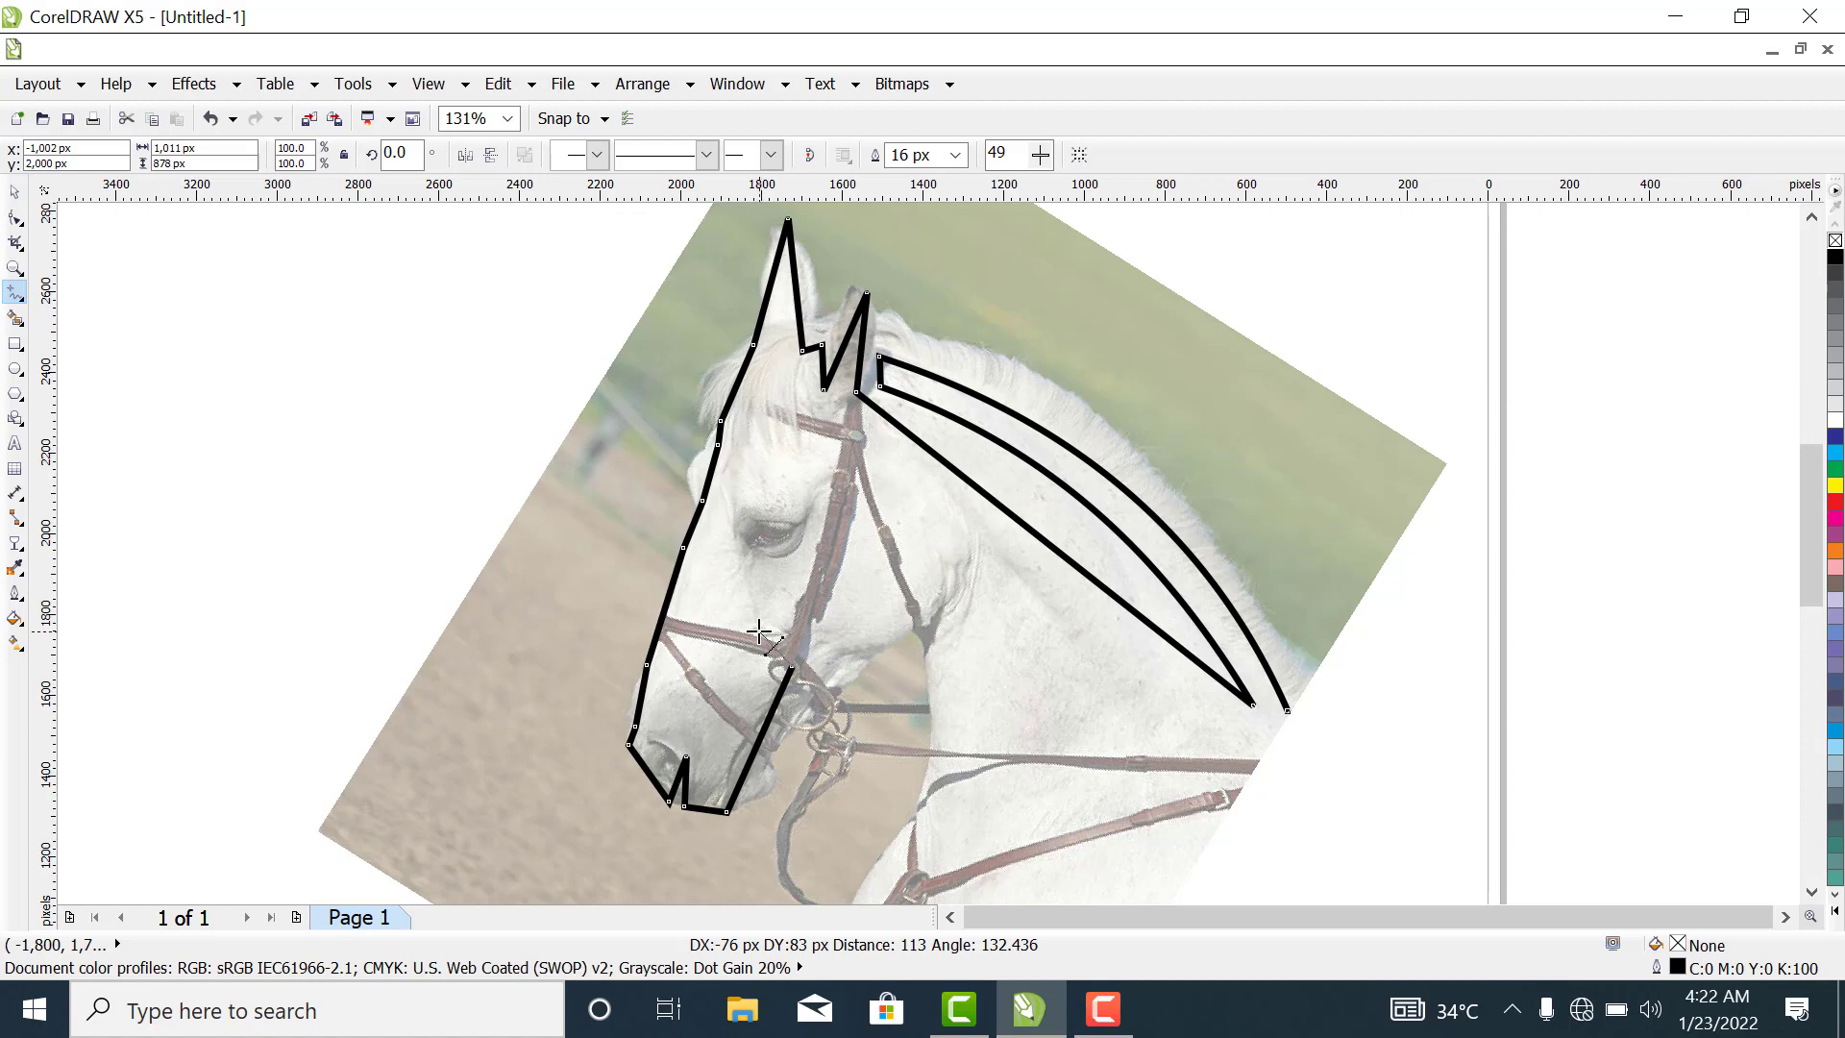
left_click(759, 631)
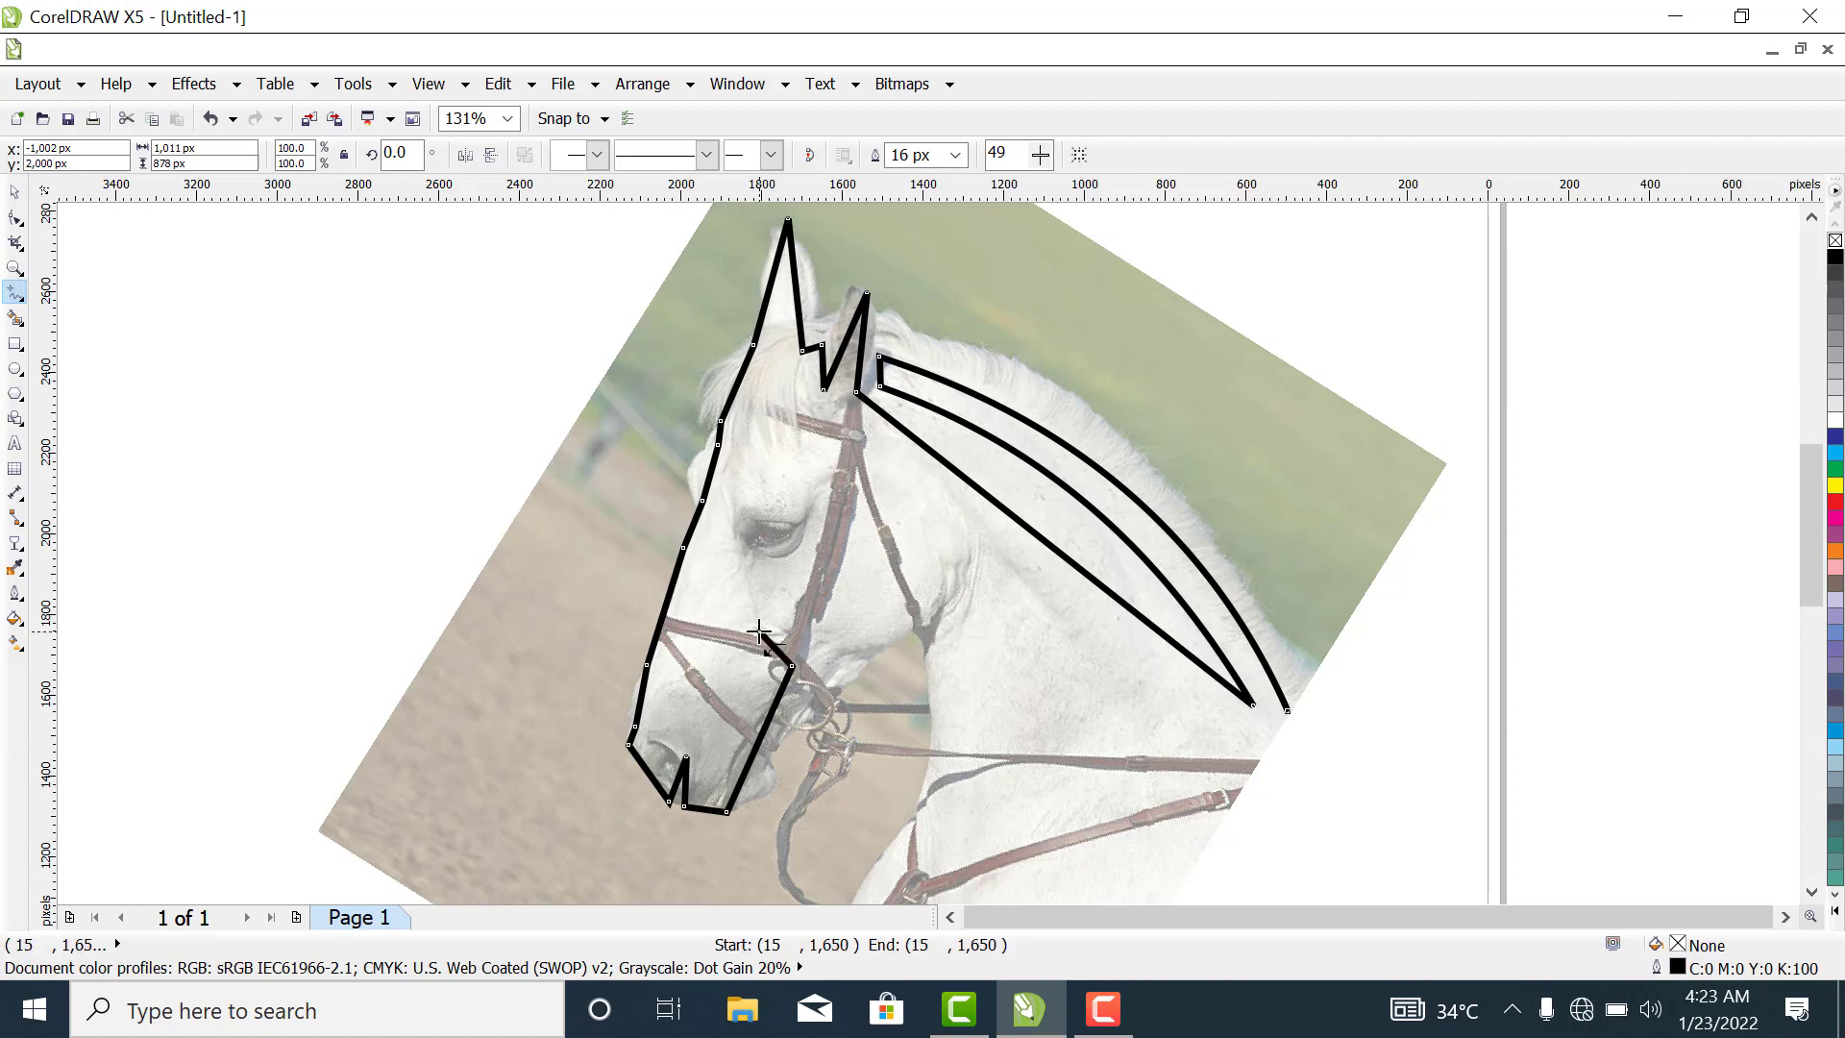
Trace the jaw with segments of about 252 px to the lower cheek, 318 px up the cheek, and up toward the near ear's base.
left_click_drag(759, 631, 819, 652)
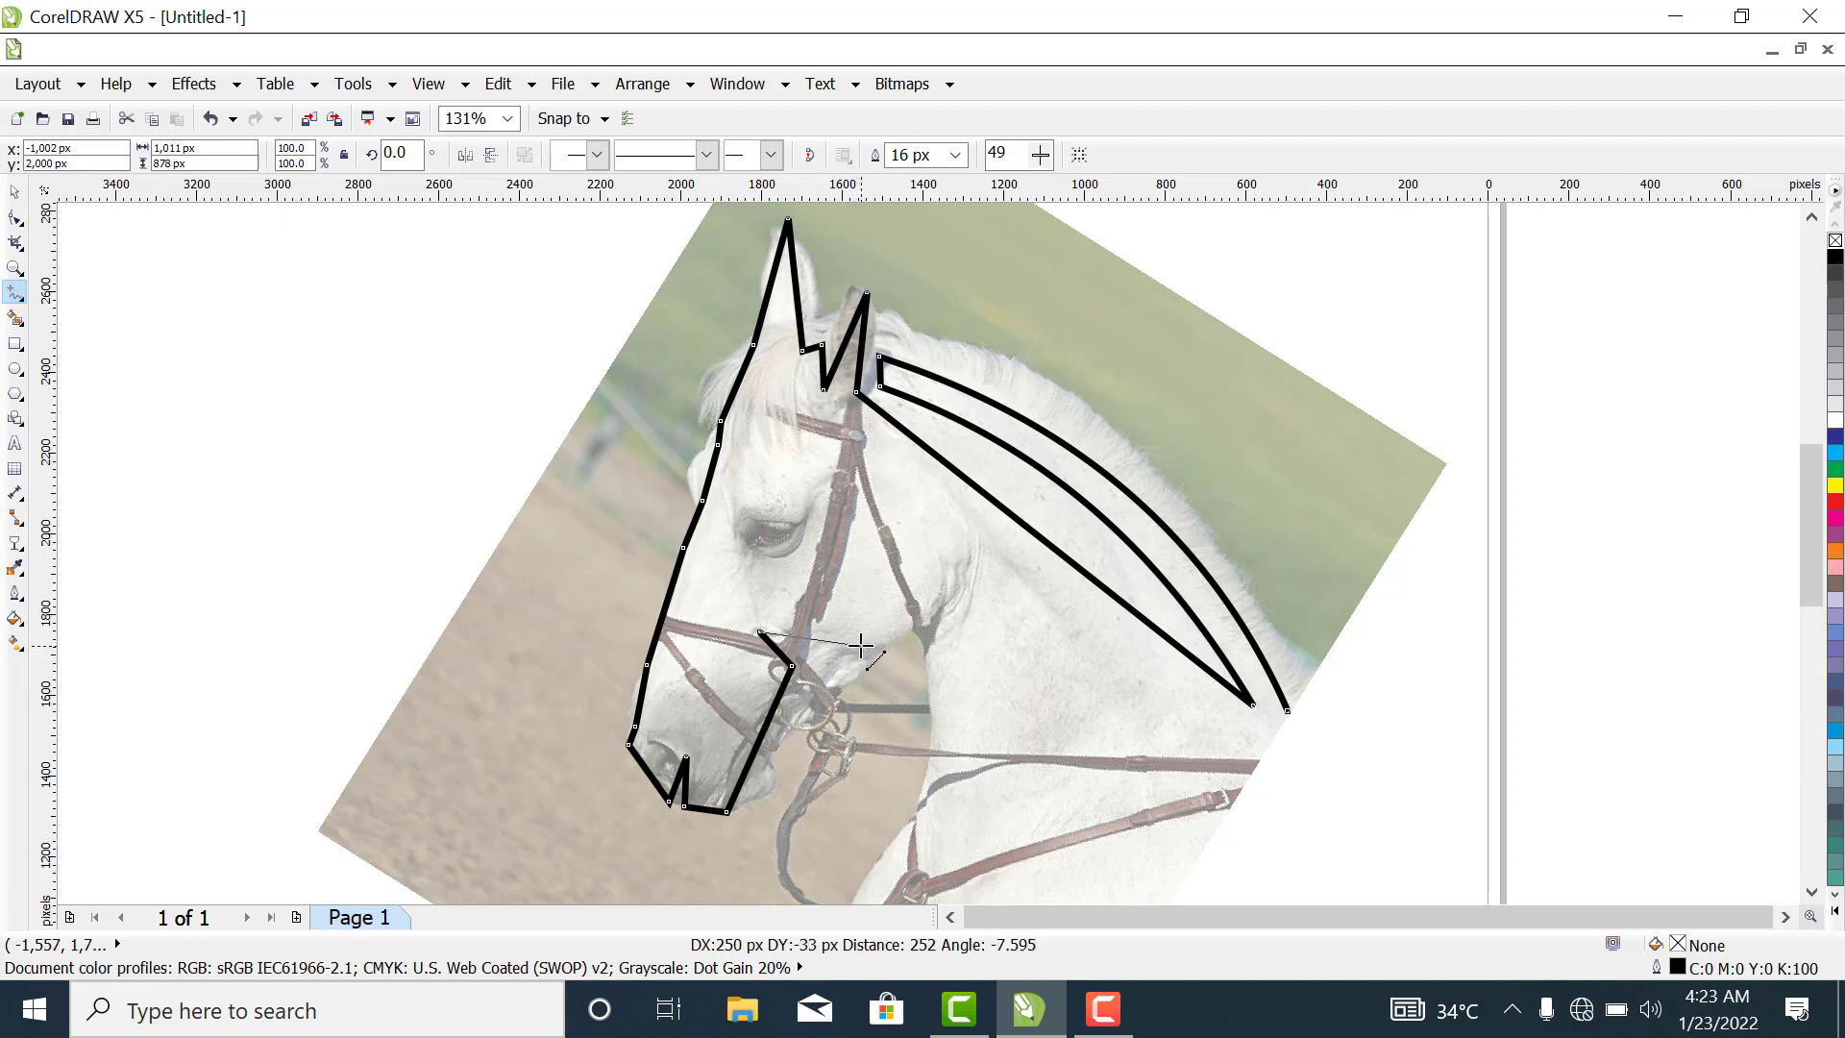
left_click(861, 645)
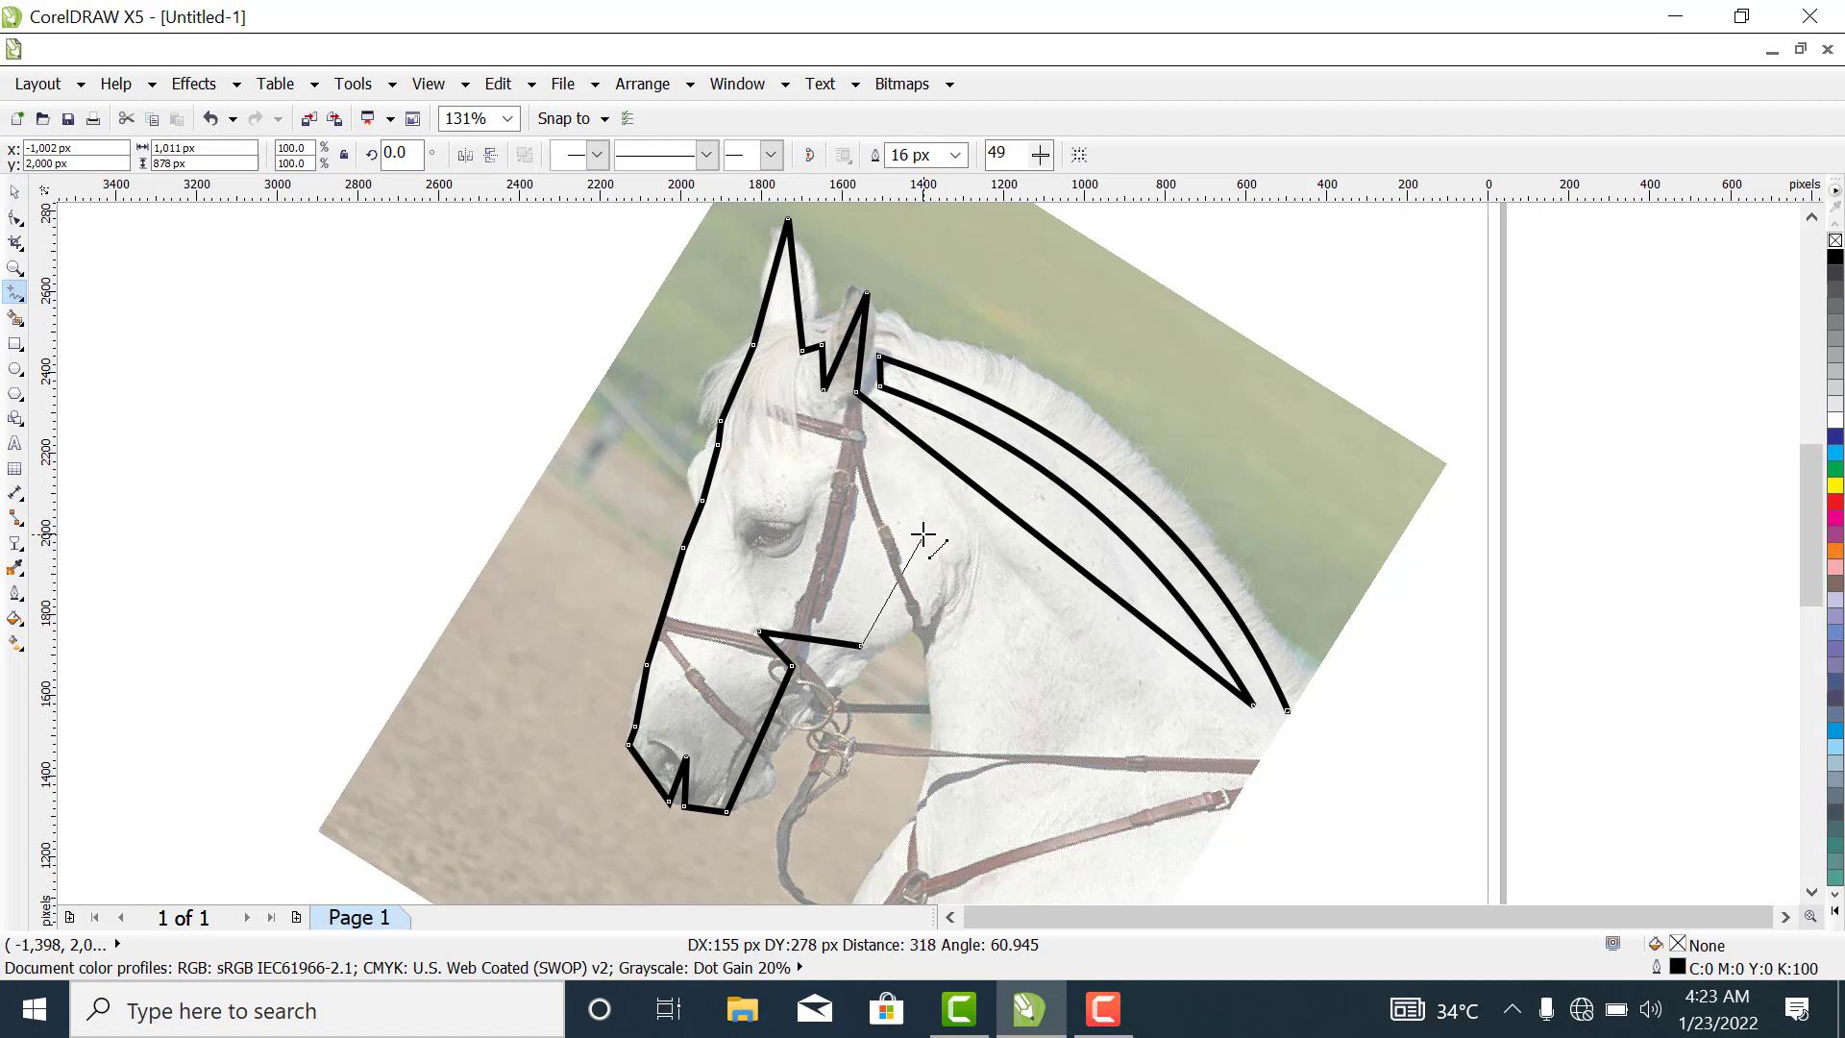
double_click(922, 533)
left_click(922, 533)
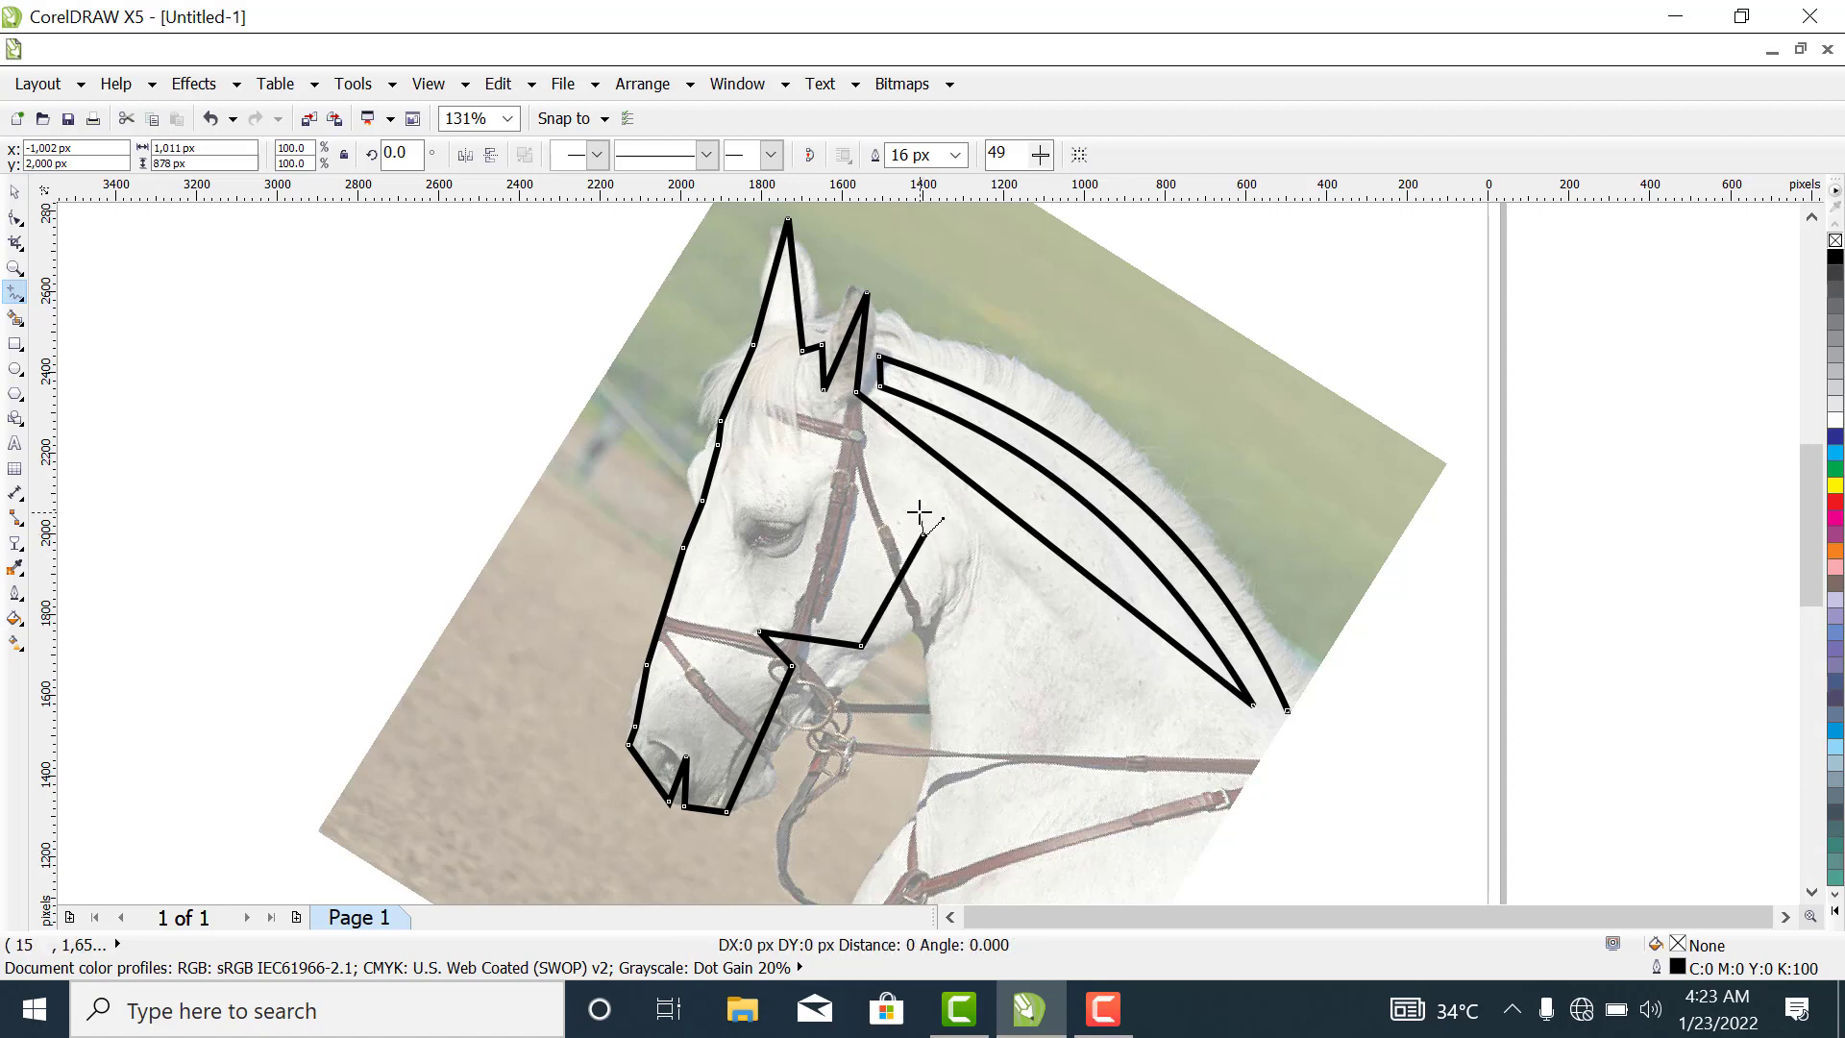
double_click(894, 452)
left_click(895, 452)
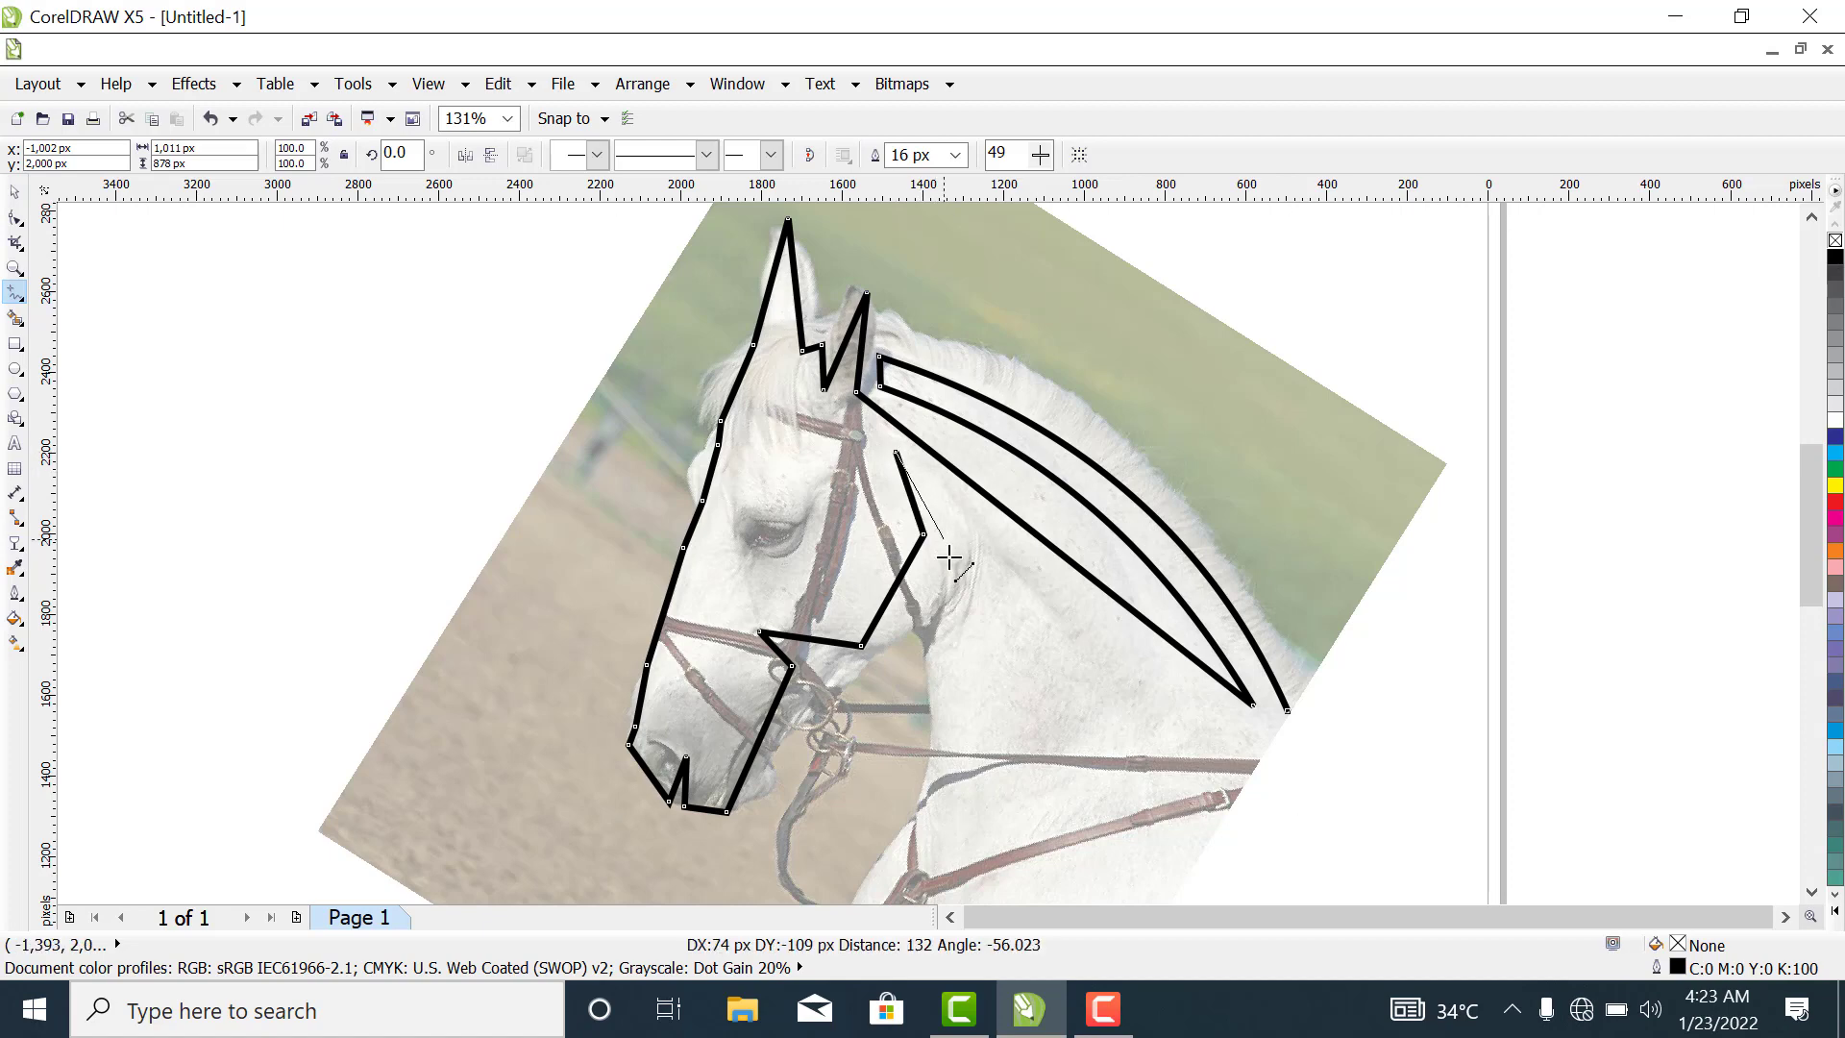
double_click(990, 756)
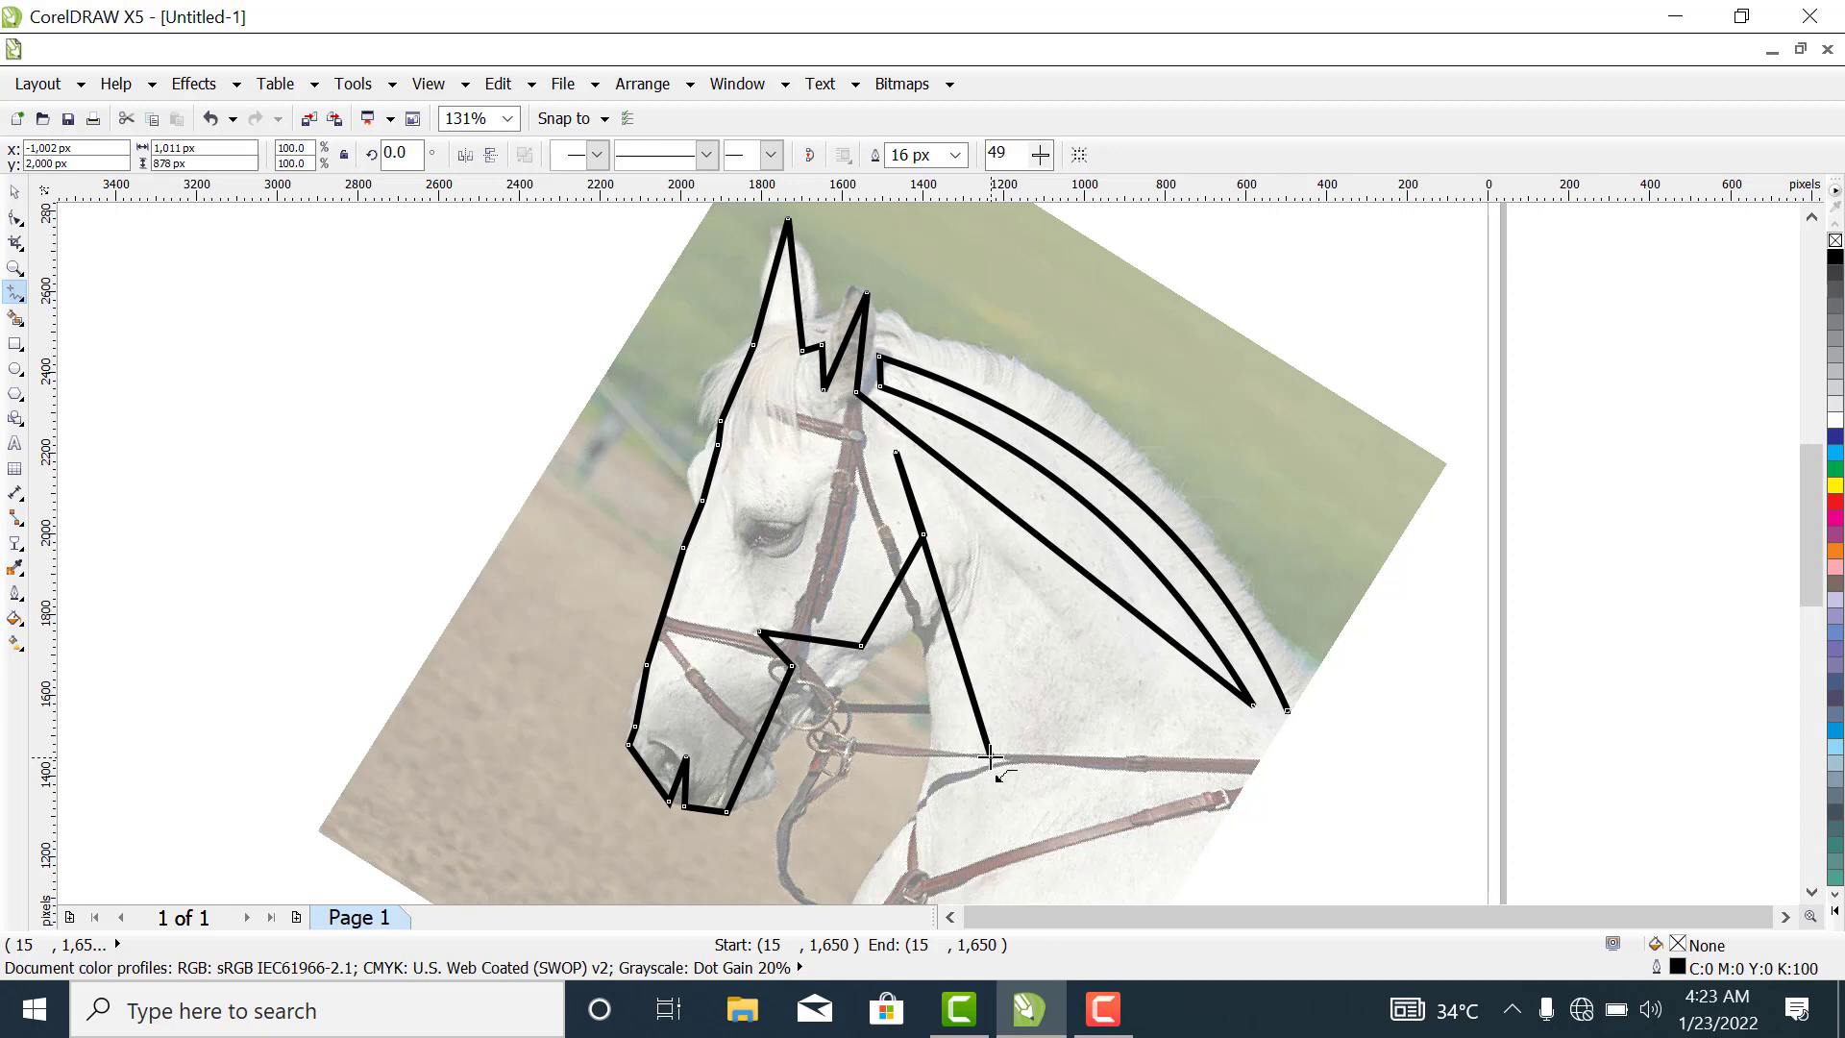
left_click(990, 756)
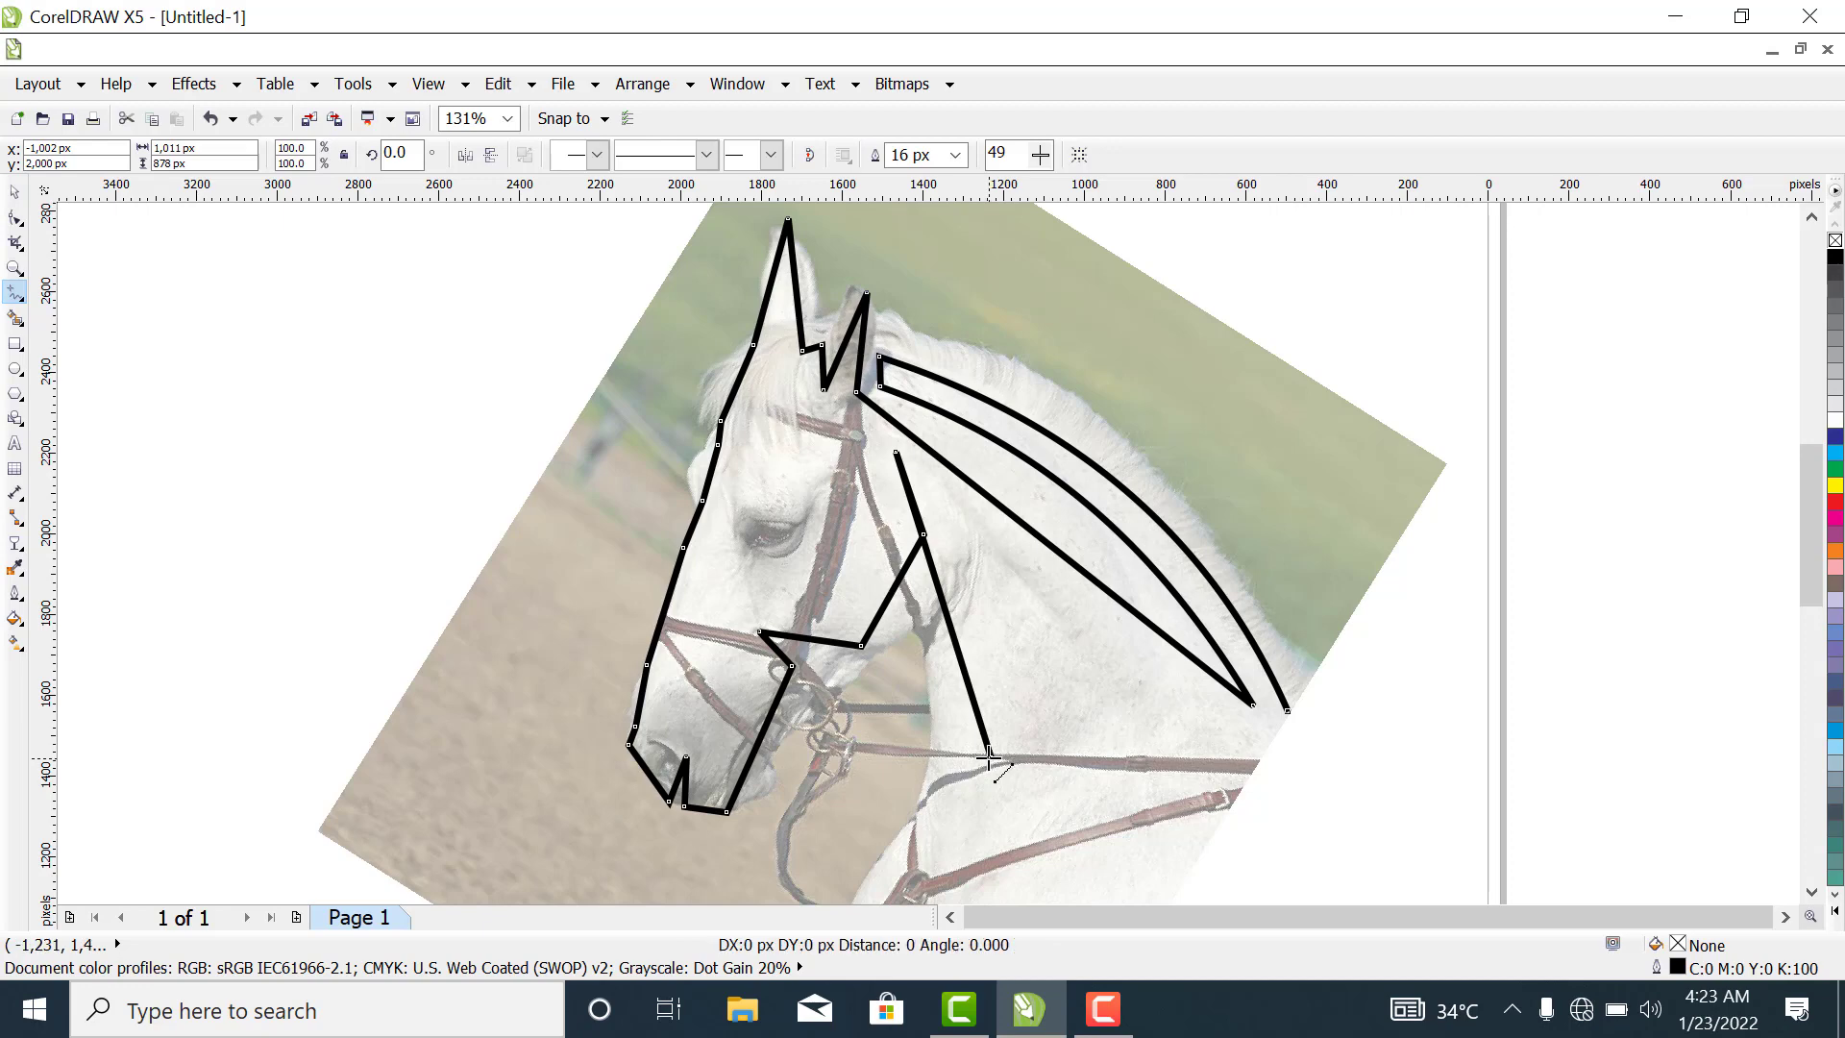
left_click(989, 756)
key("ctrl+z")
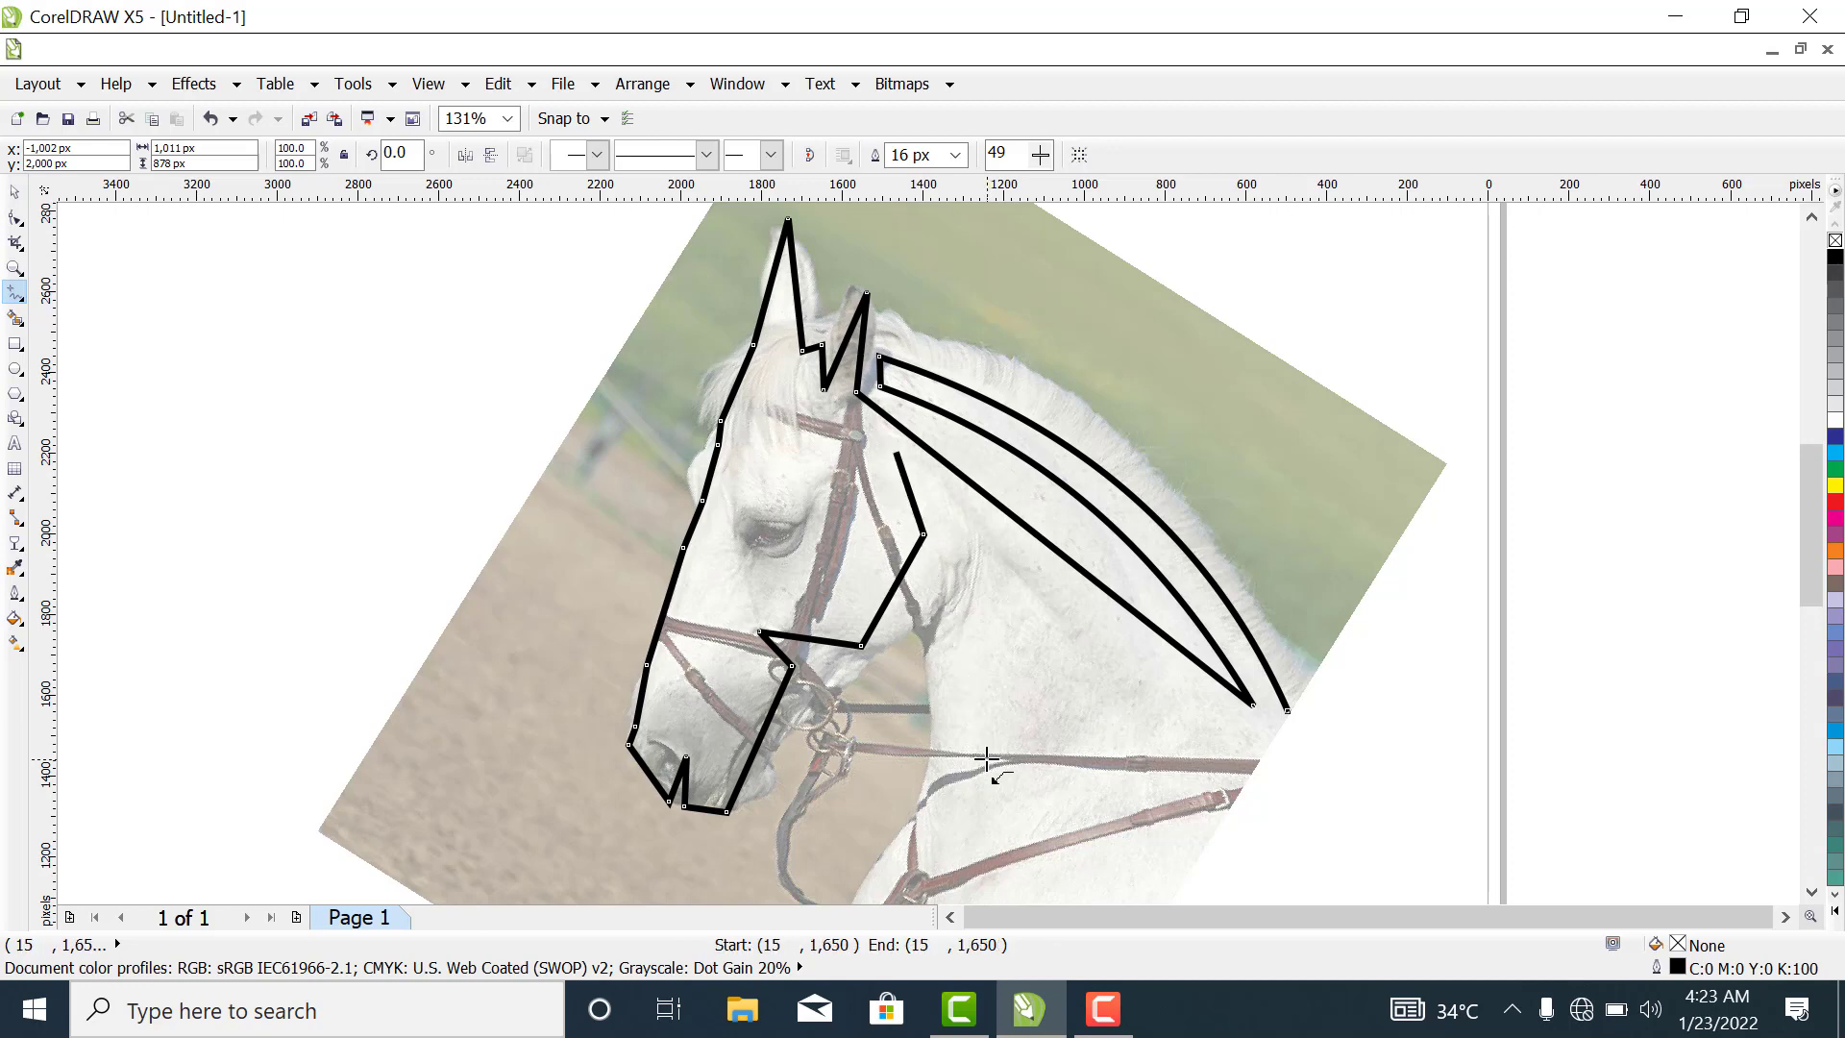
Undo the last jaw and cheek segments back to the point above the noseband.
key("ctrl+z")
key("ctrl+z")
key("ctrl+z")
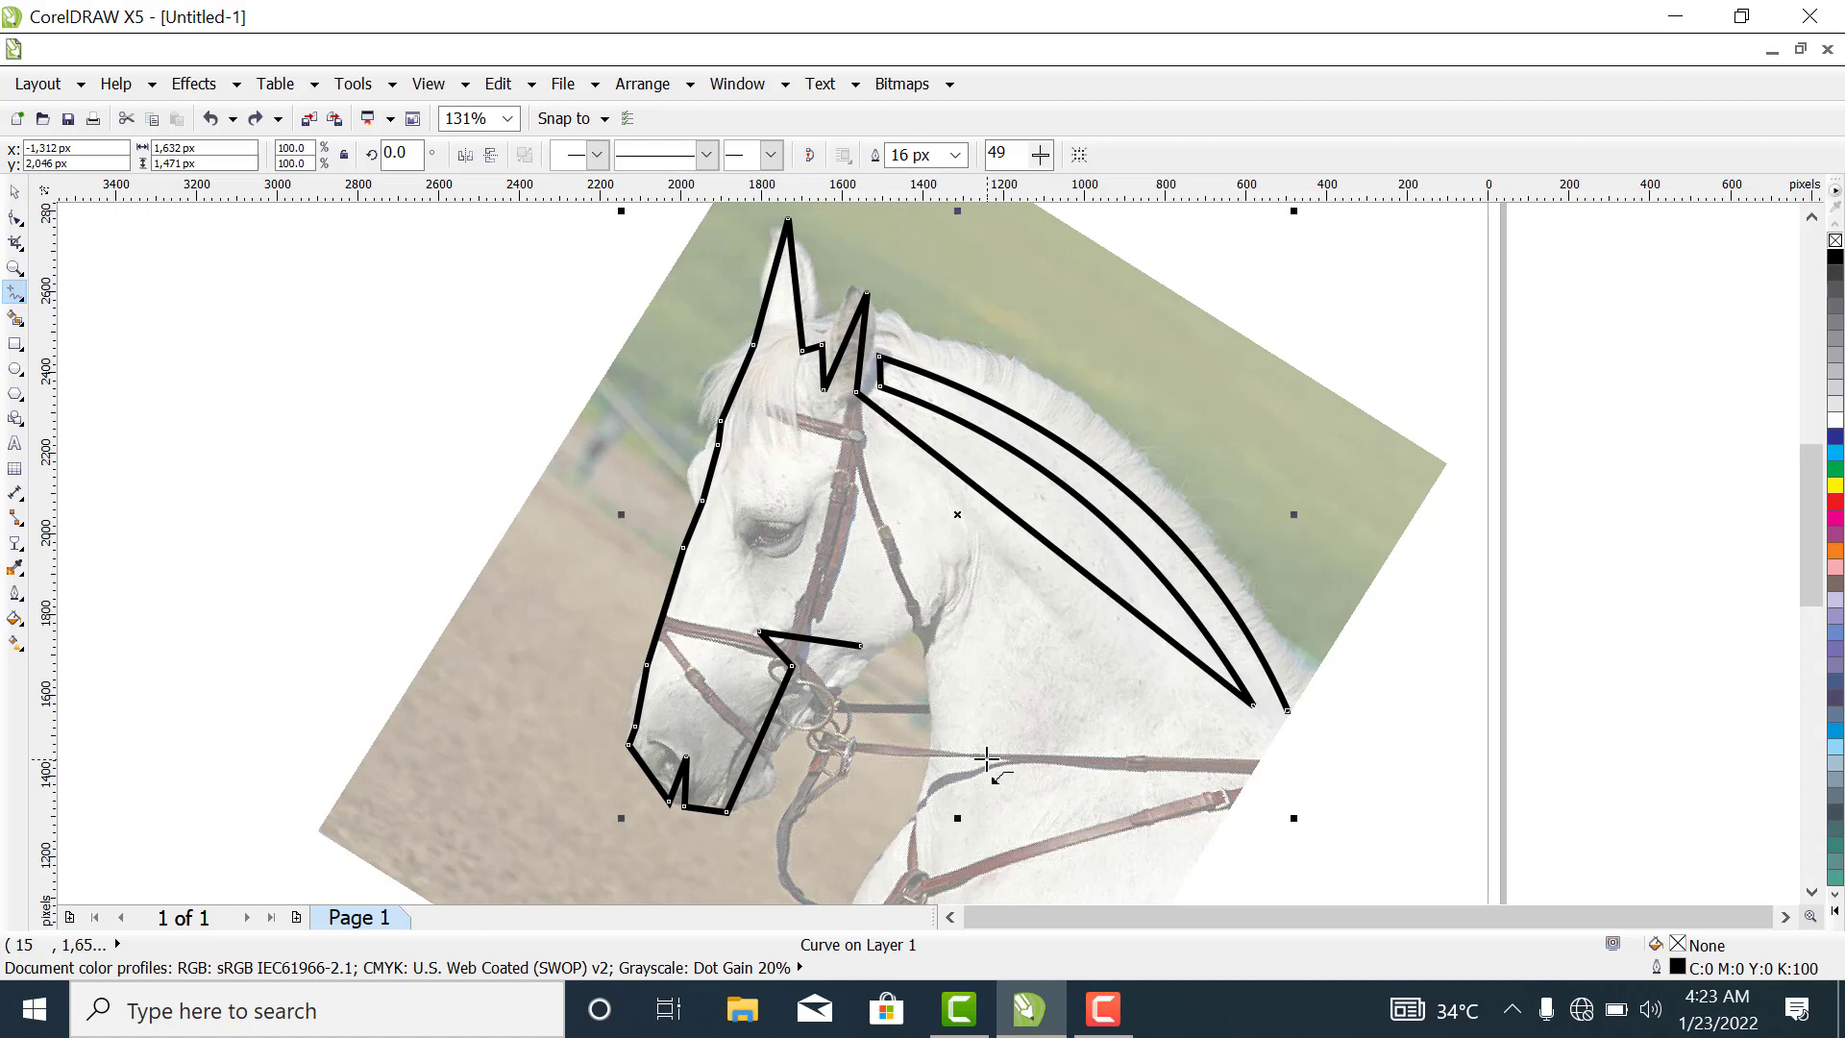
Retrace the jaw with segments of about 135 px and 195 px, and continue straight up the back of the cheek.
left_click(757, 626)
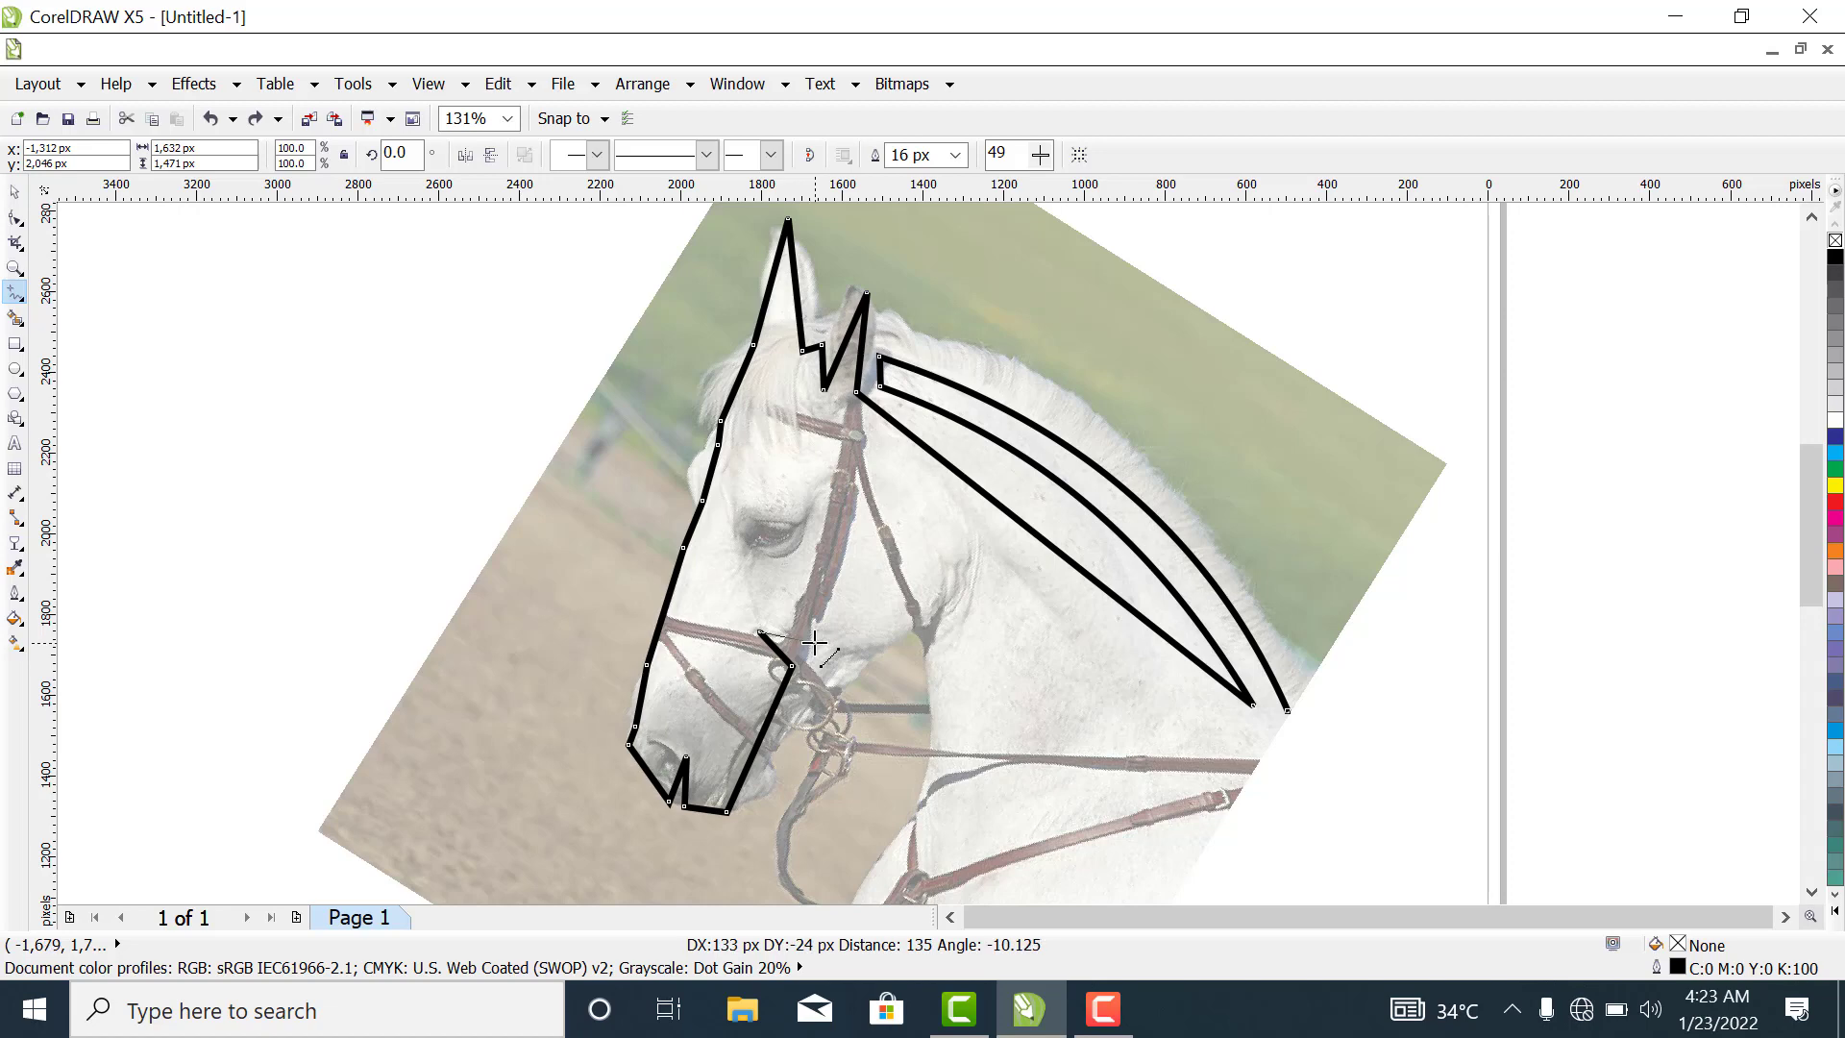
left_click(814, 642)
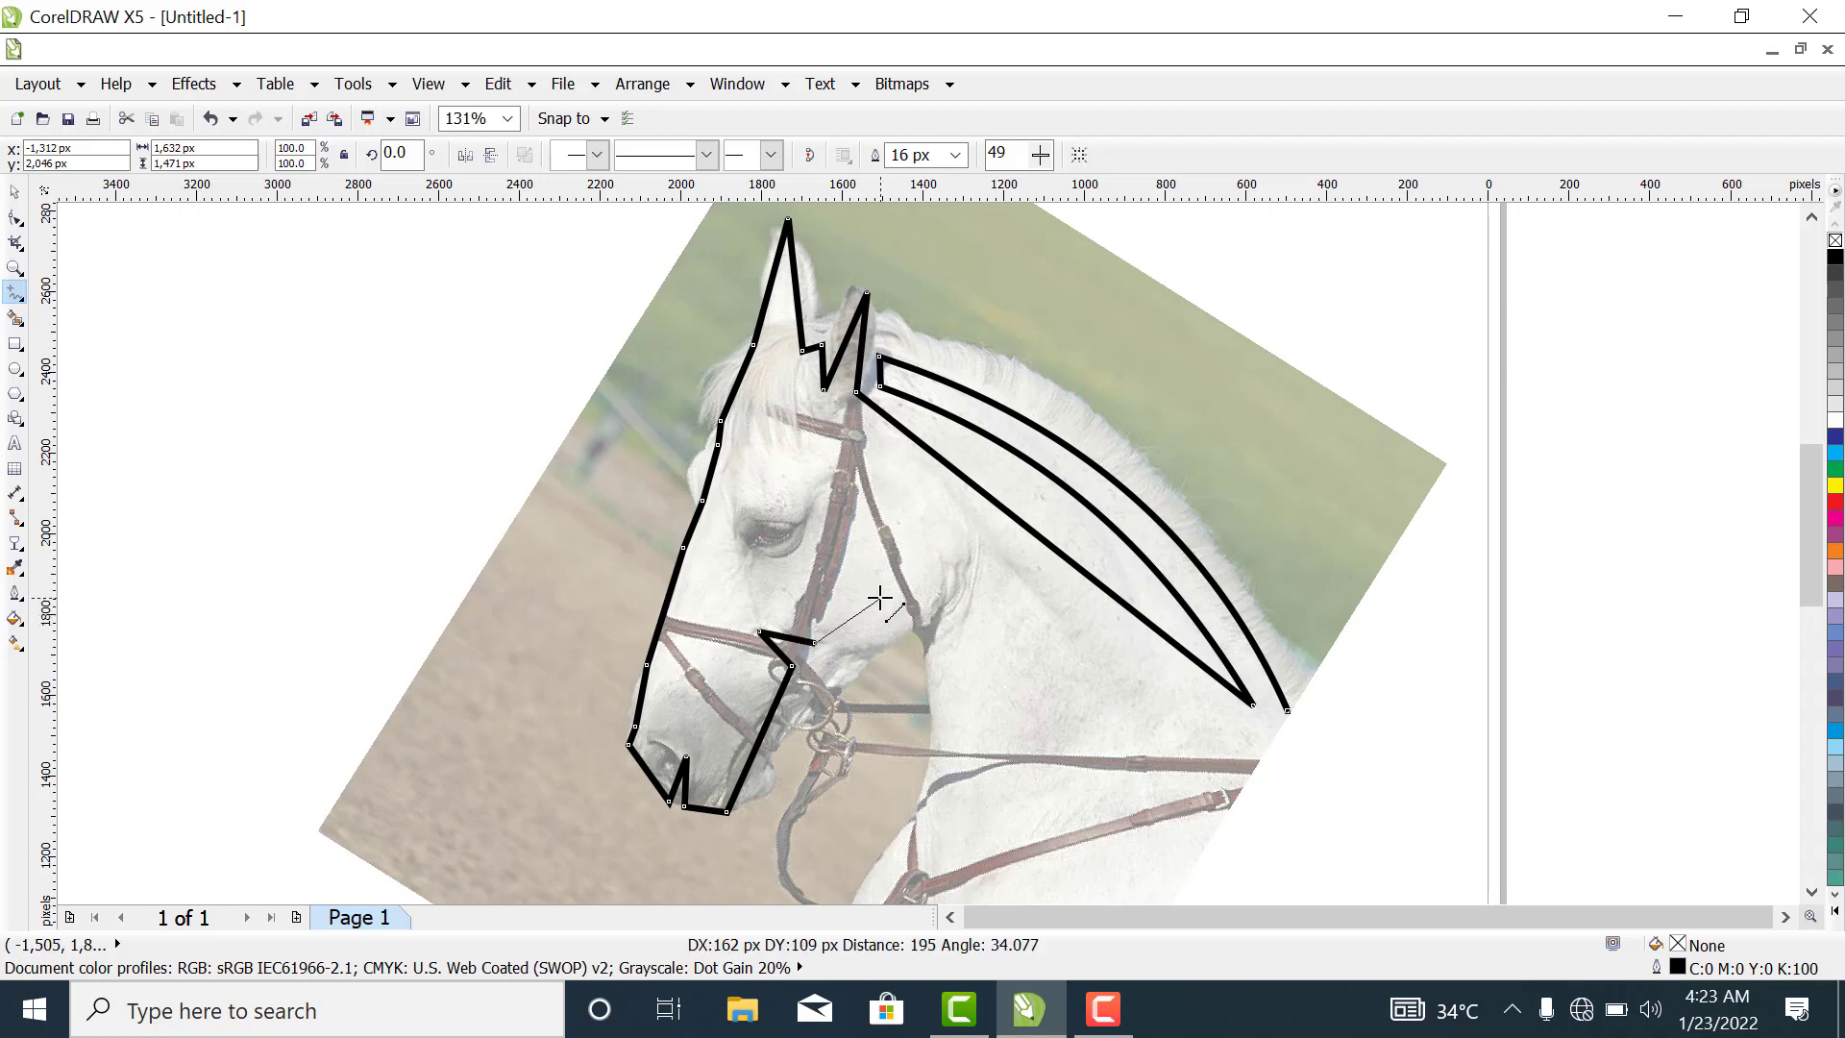
left_click(880, 598)
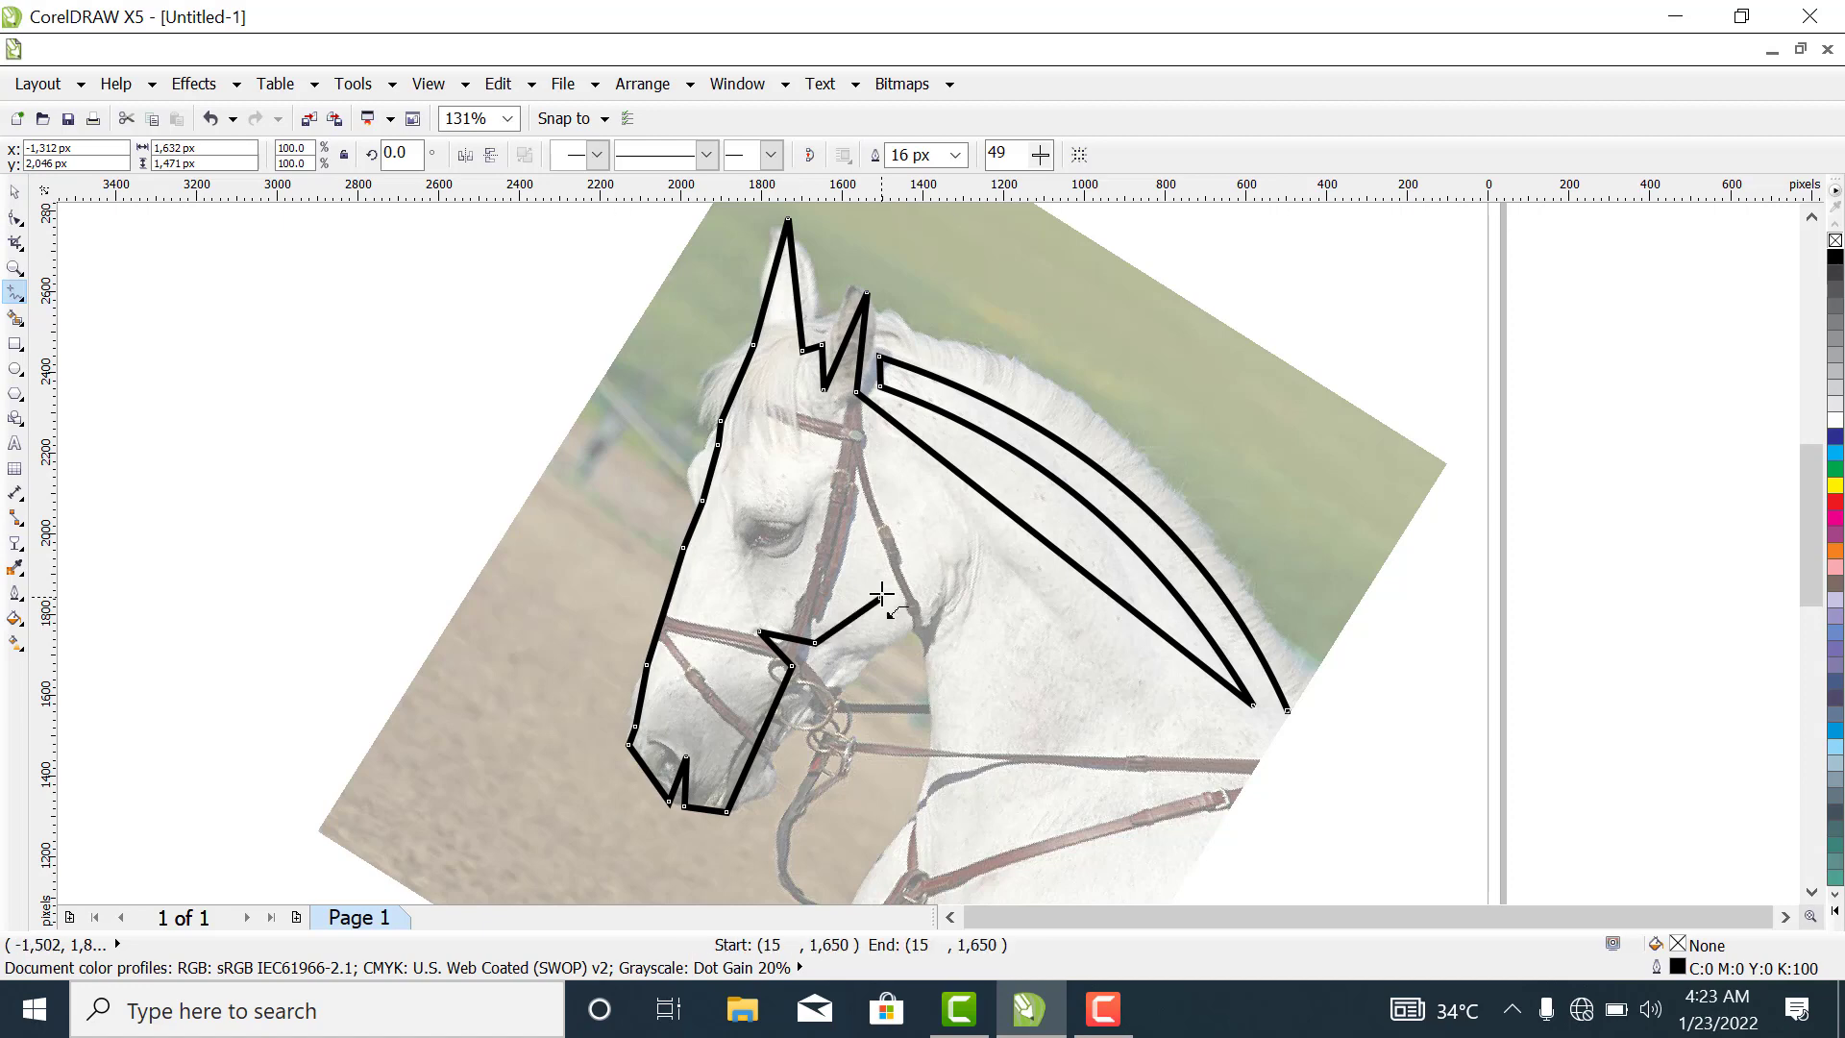
left_click(894, 462)
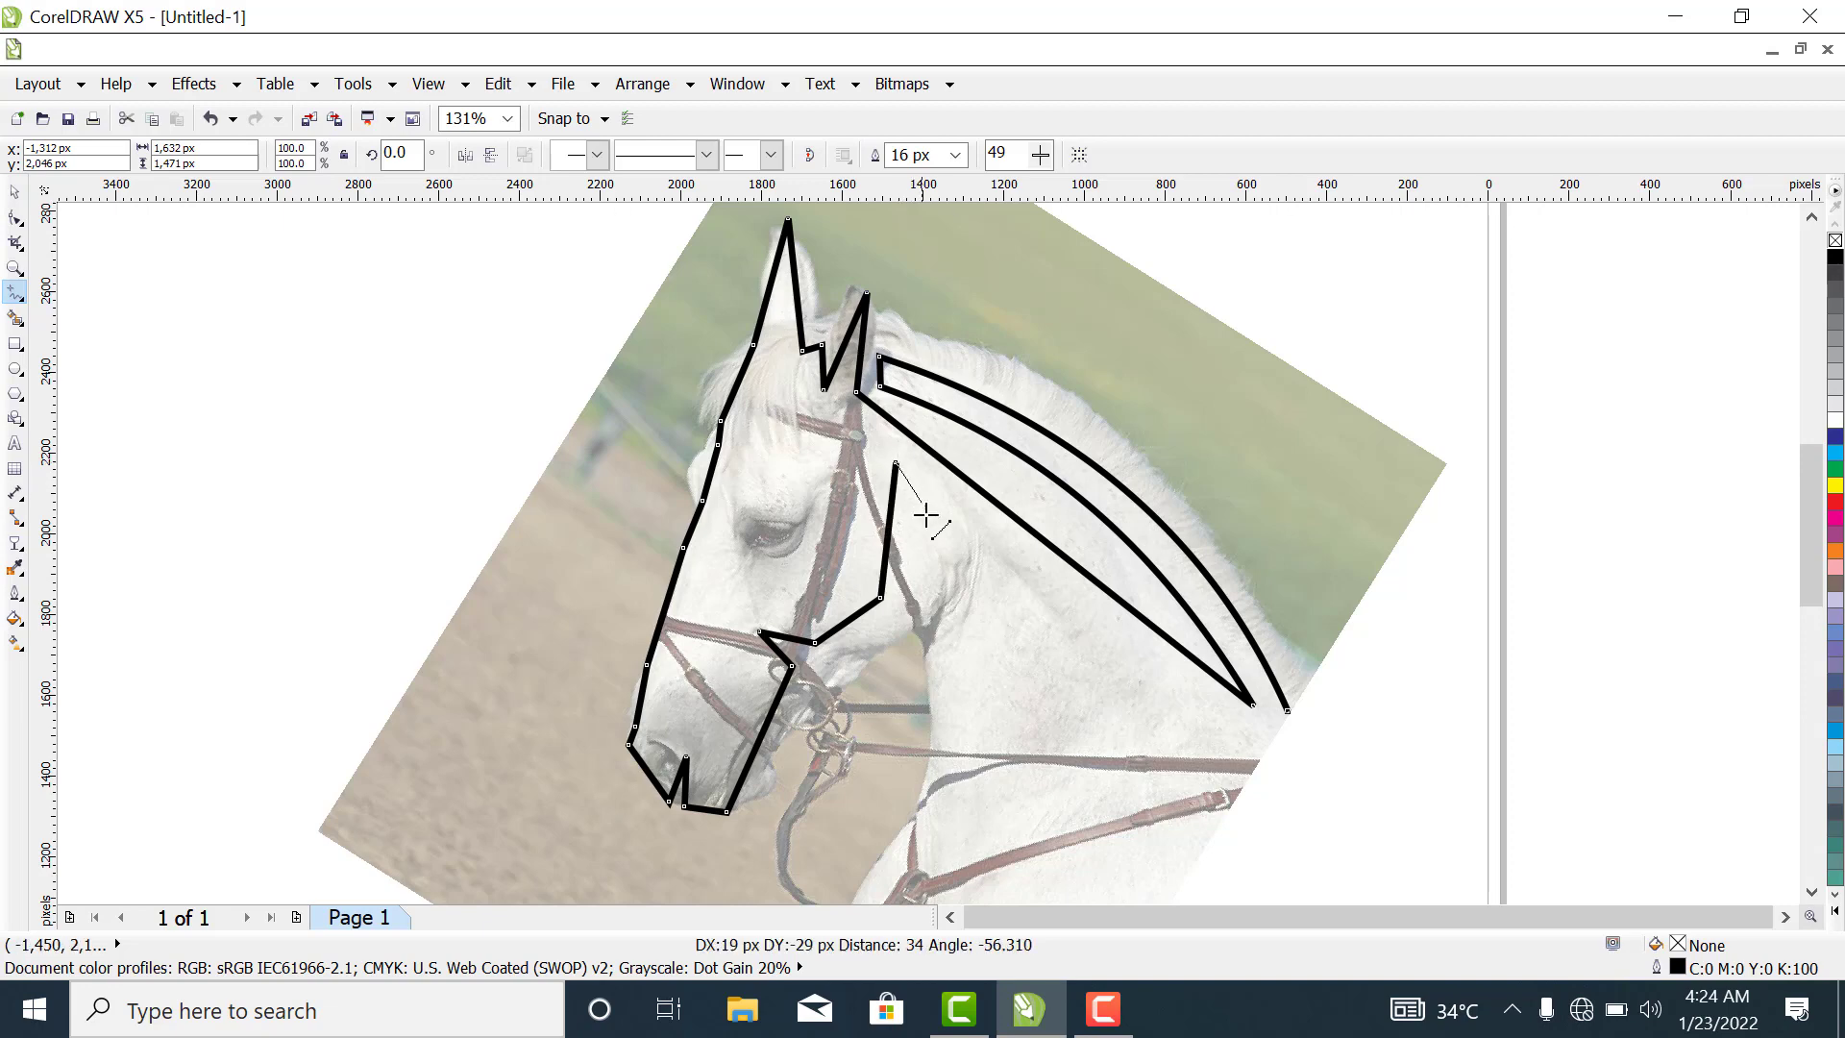
Extend the outline straight down the throat and forward to the chest, add a short notch back, and continue down the chest's front edge.
left_click(936, 793)
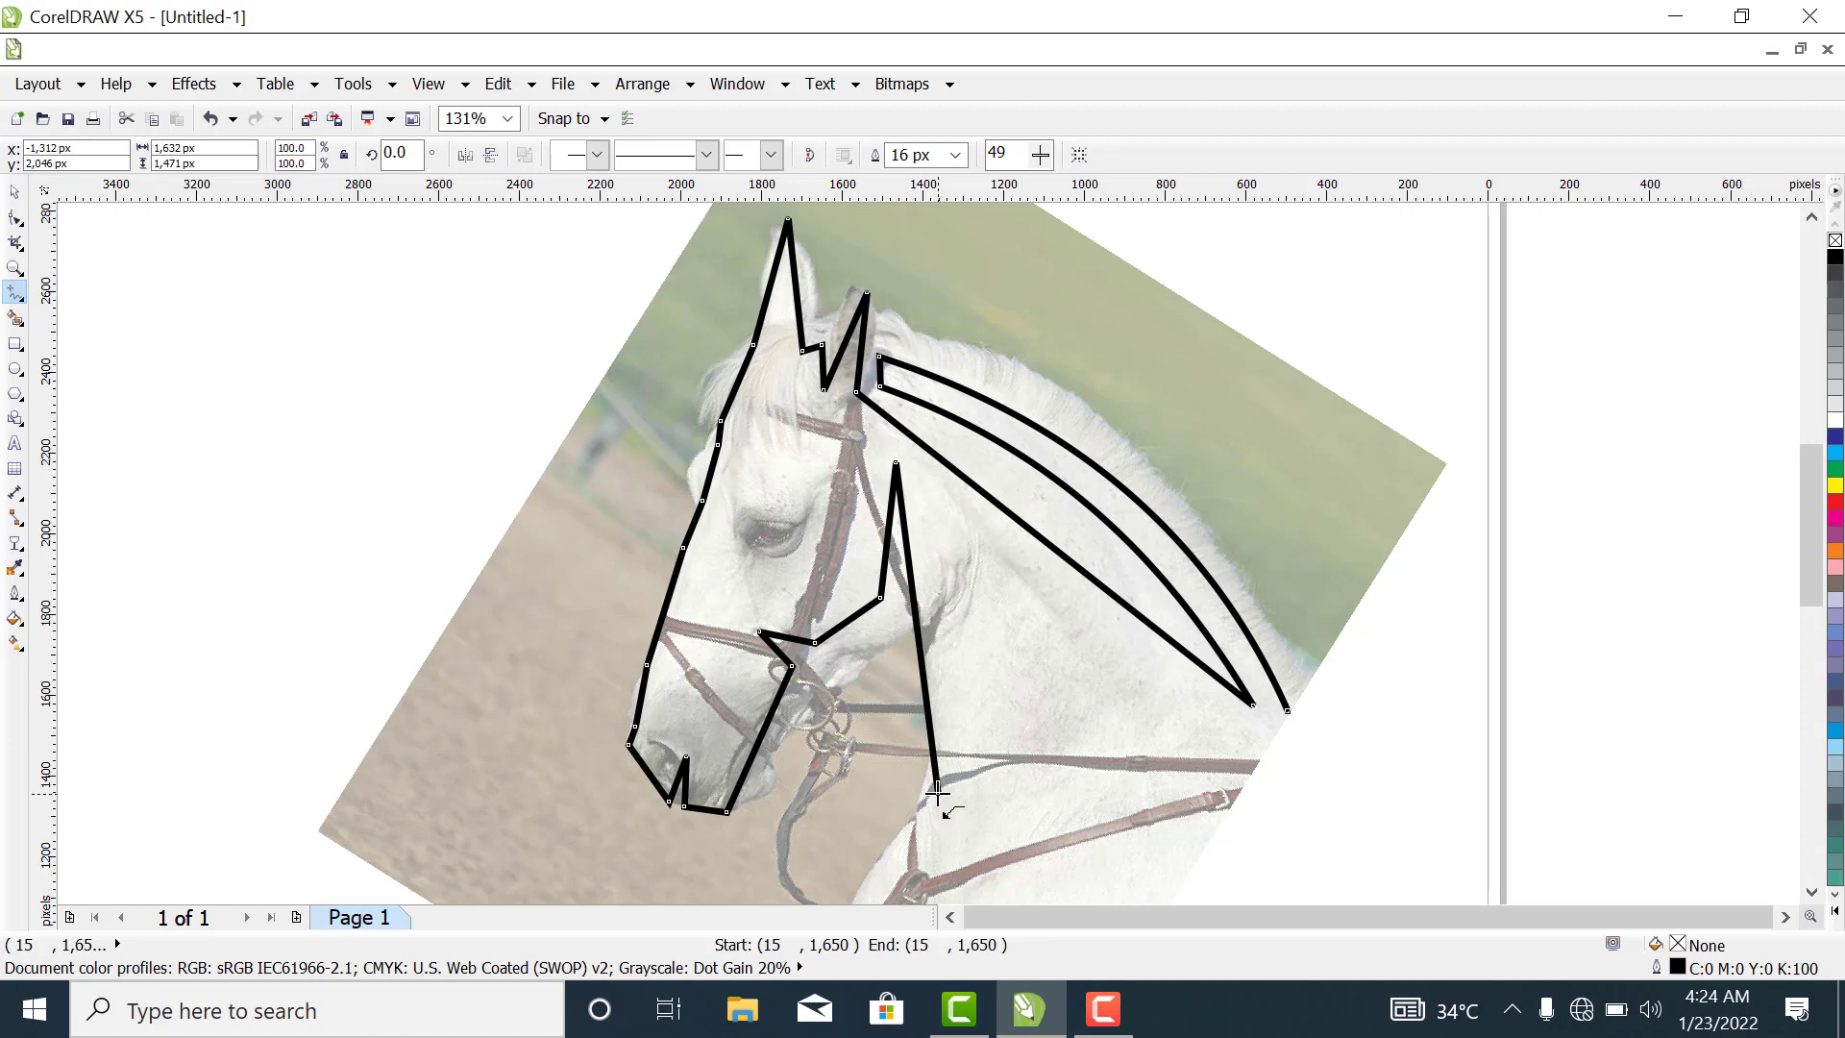
double_click(868, 872)
left_click(867, 873)
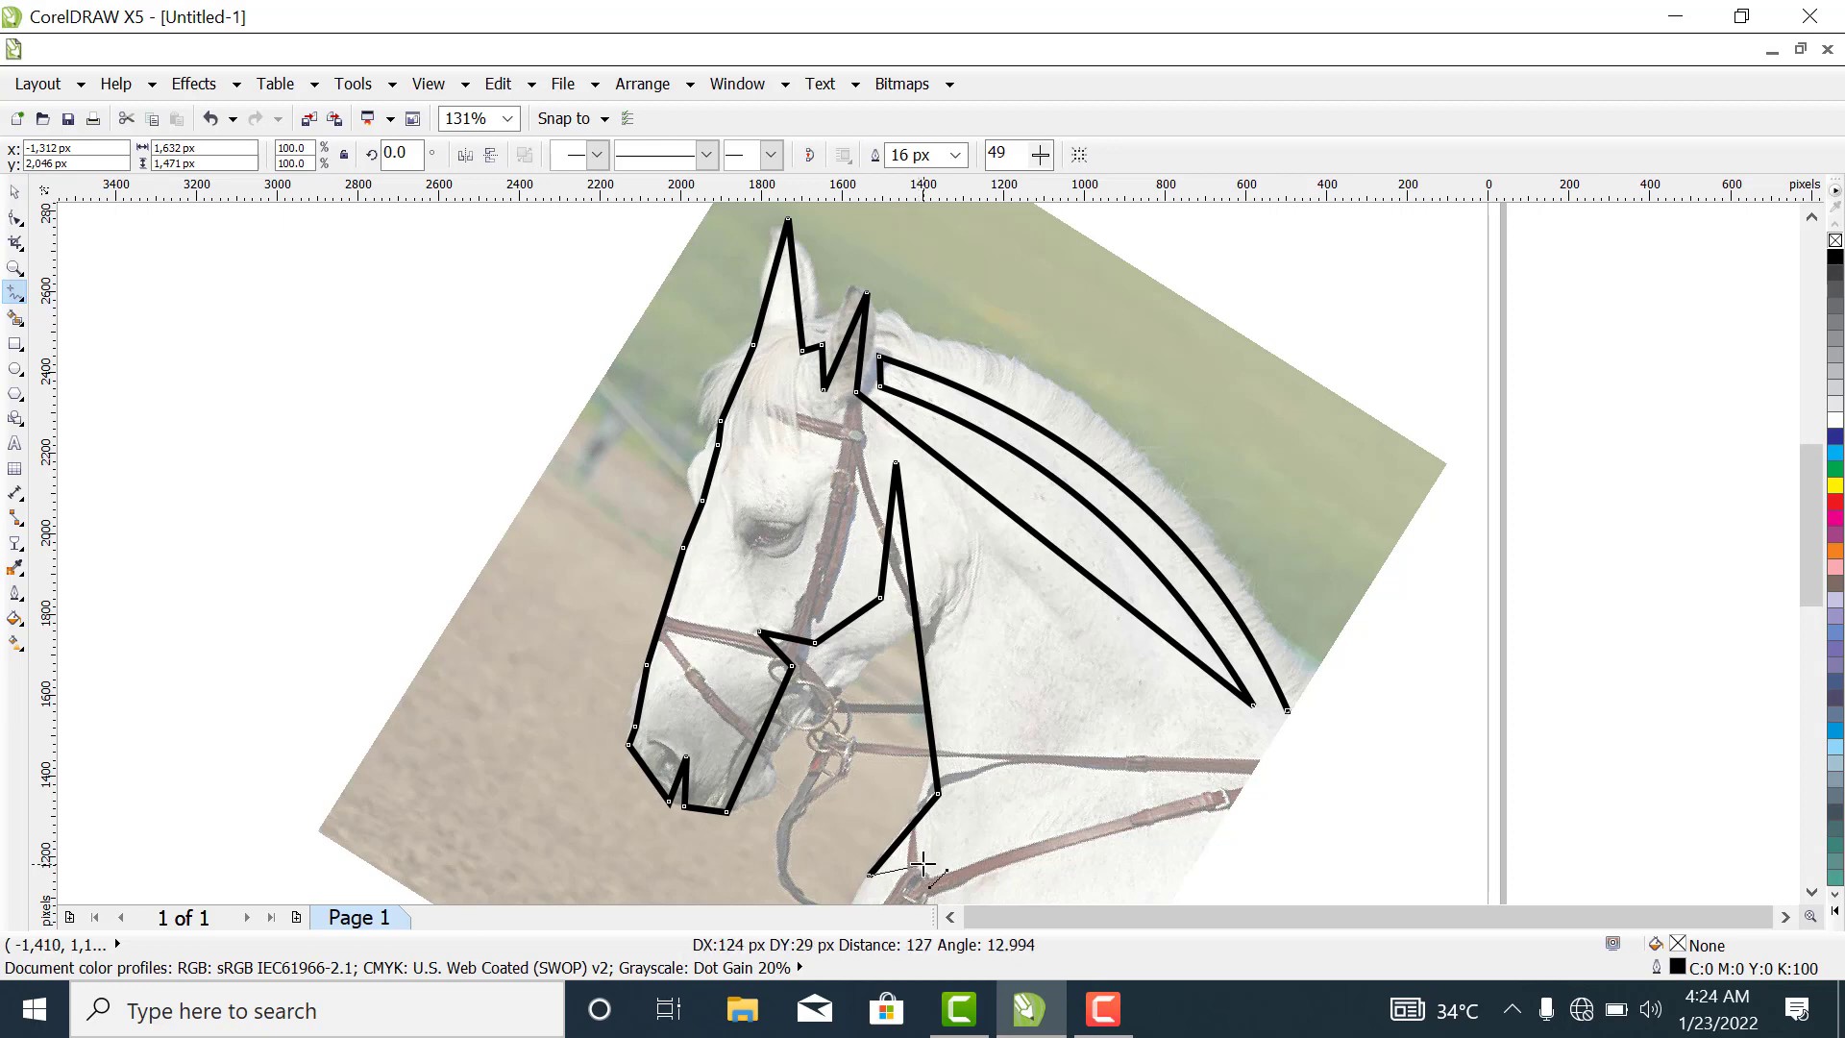
double_click(927, 854)
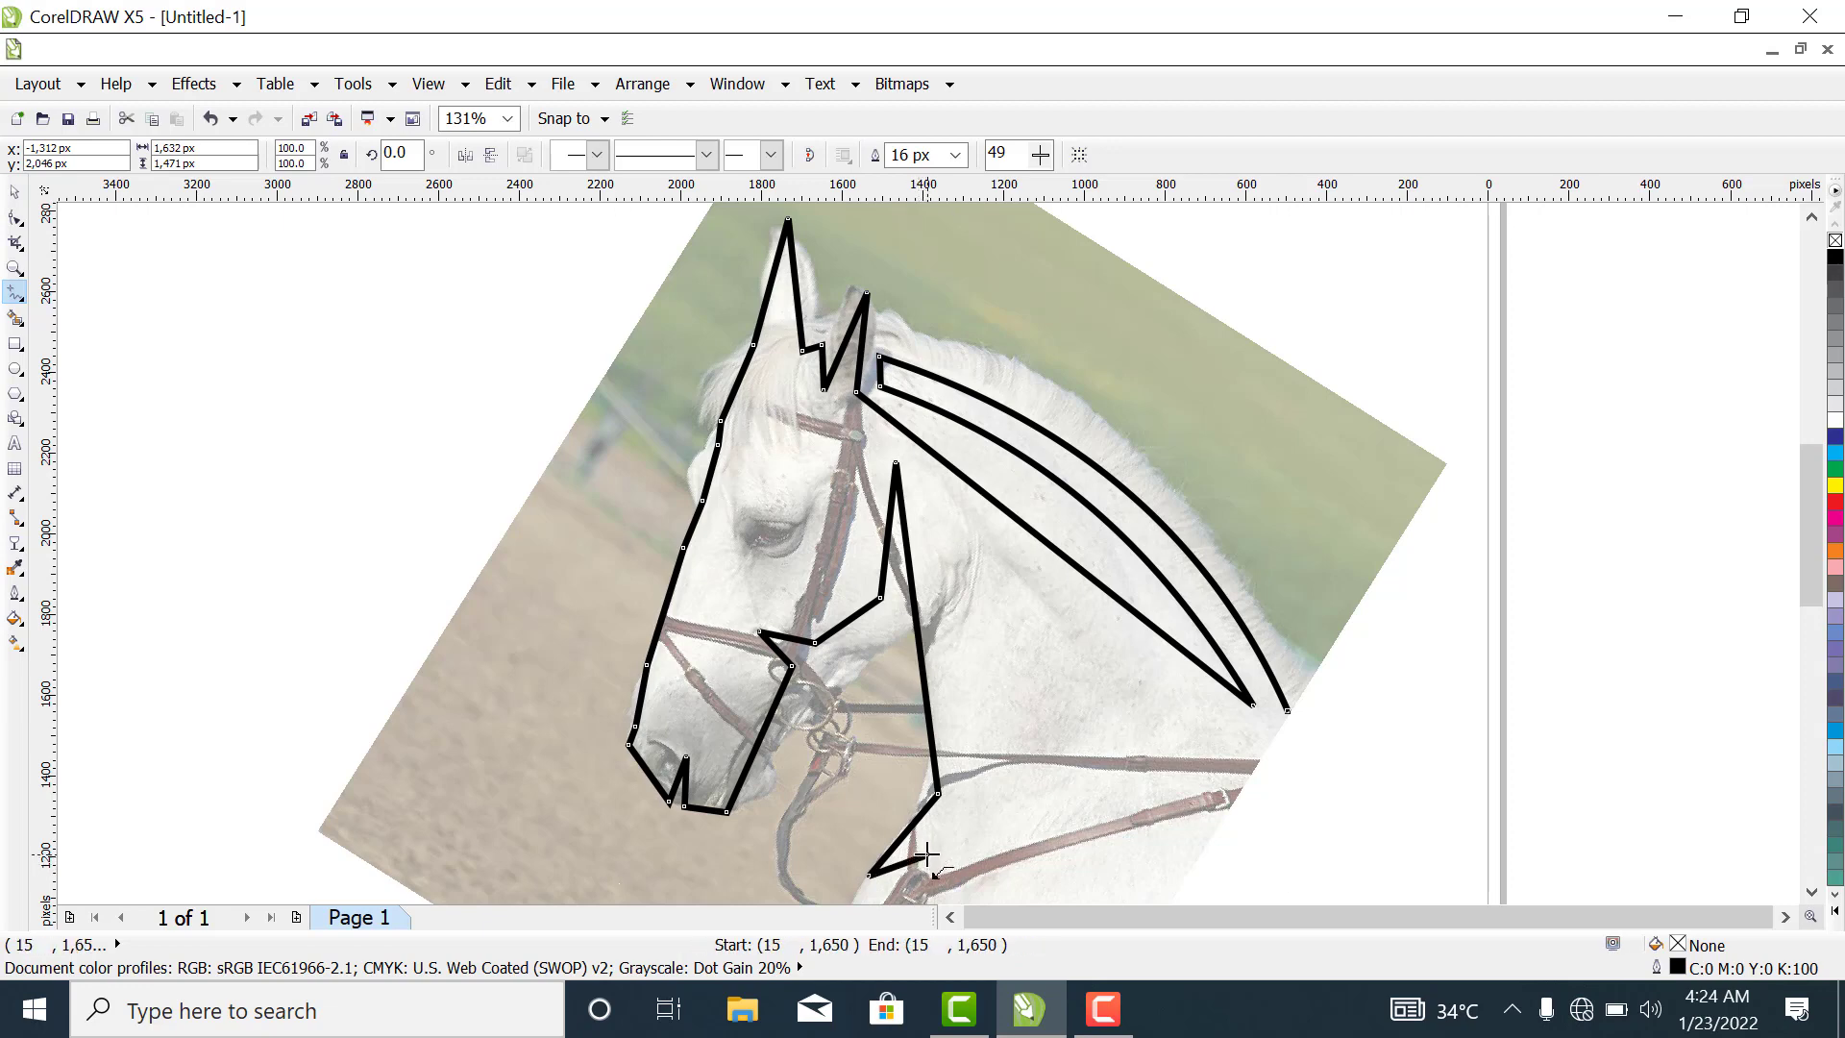
left_click(927, 854)
scroll(849, 900, "down", 1)
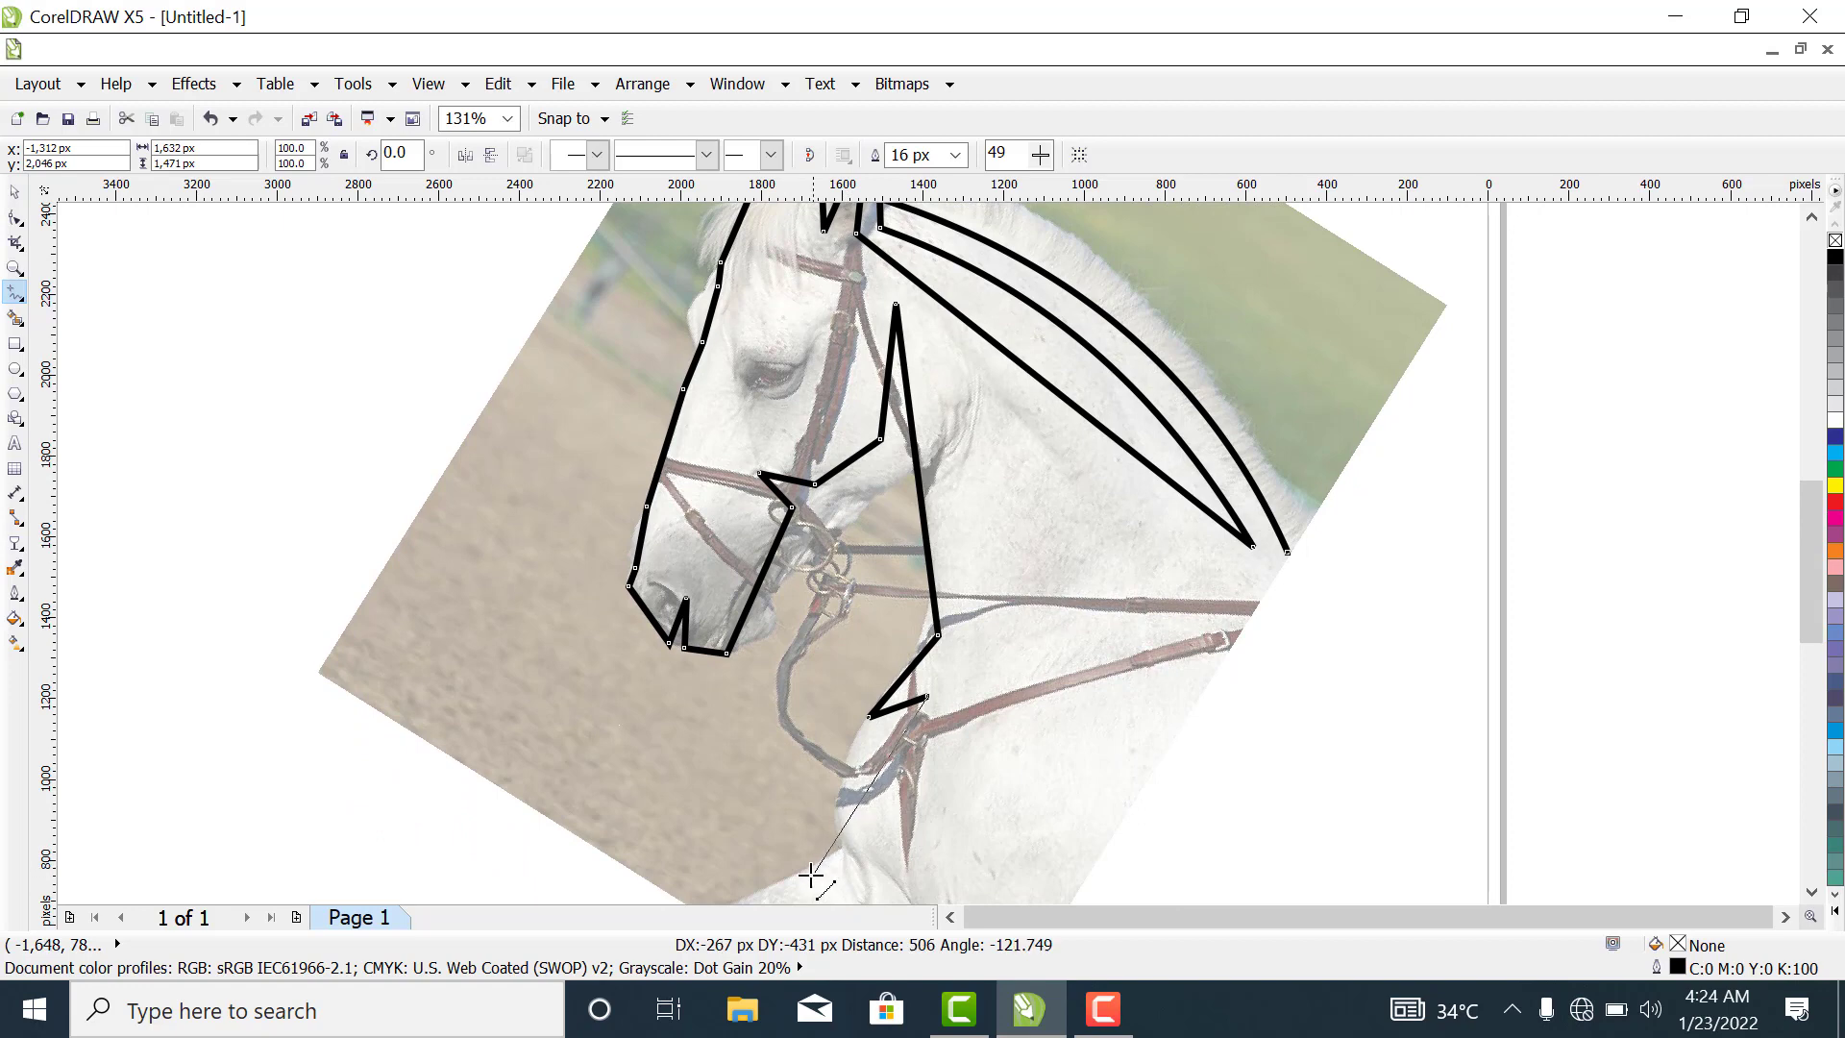
double_click(801, 885)
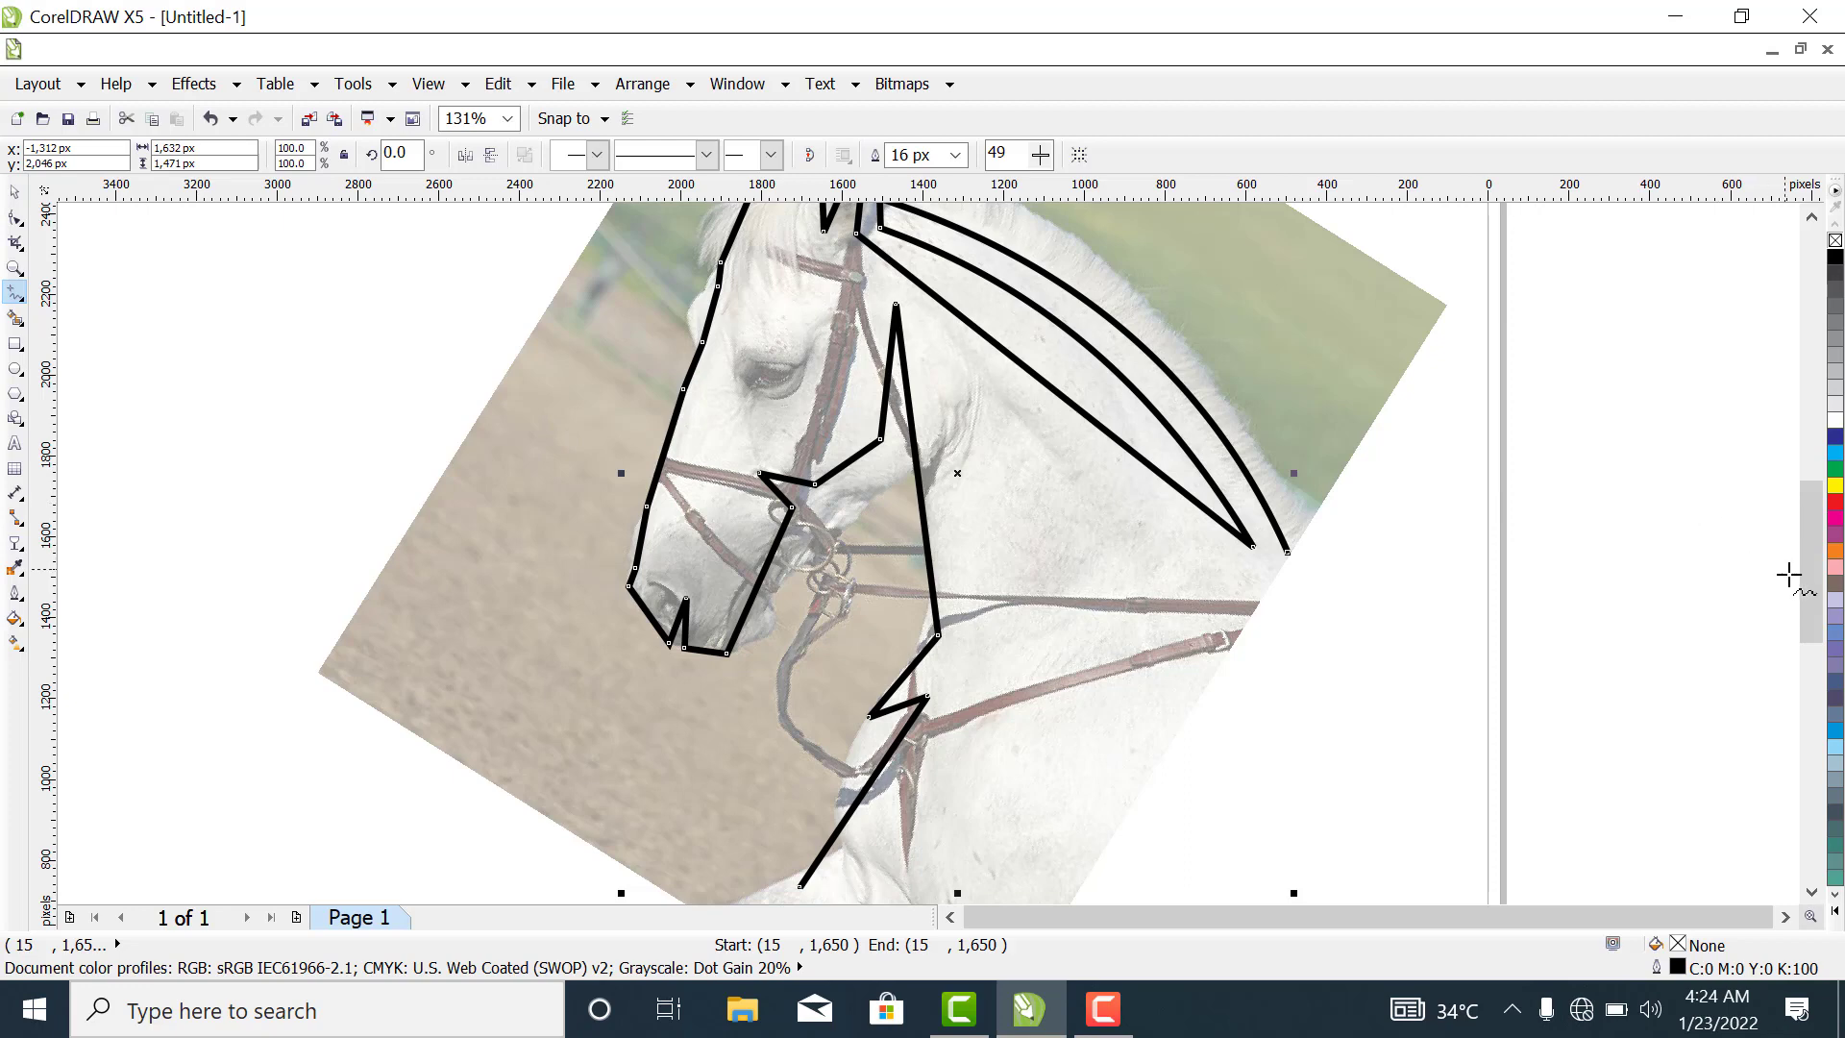
Select all the outline's nodes with the Shape tool and convert the straight segments to curves.
left_click_drag(1812, 603, 1803, 568)
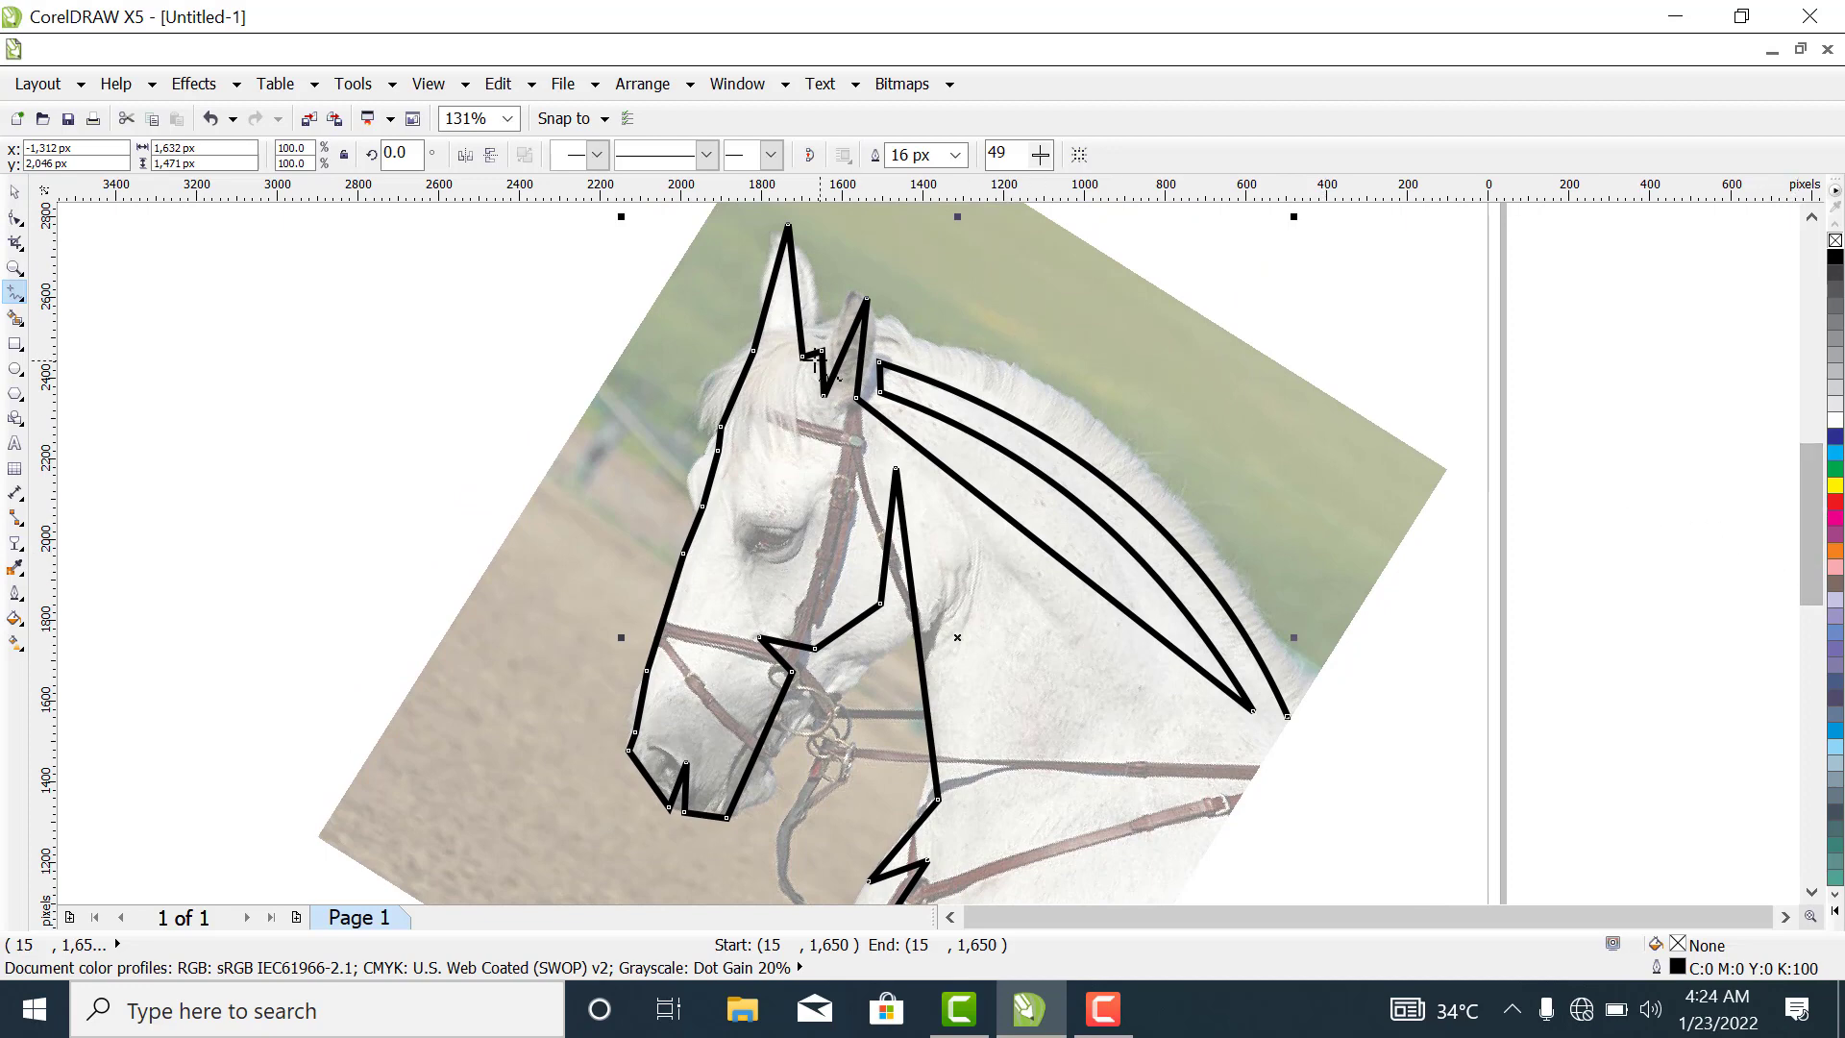
left_click(18, 219)
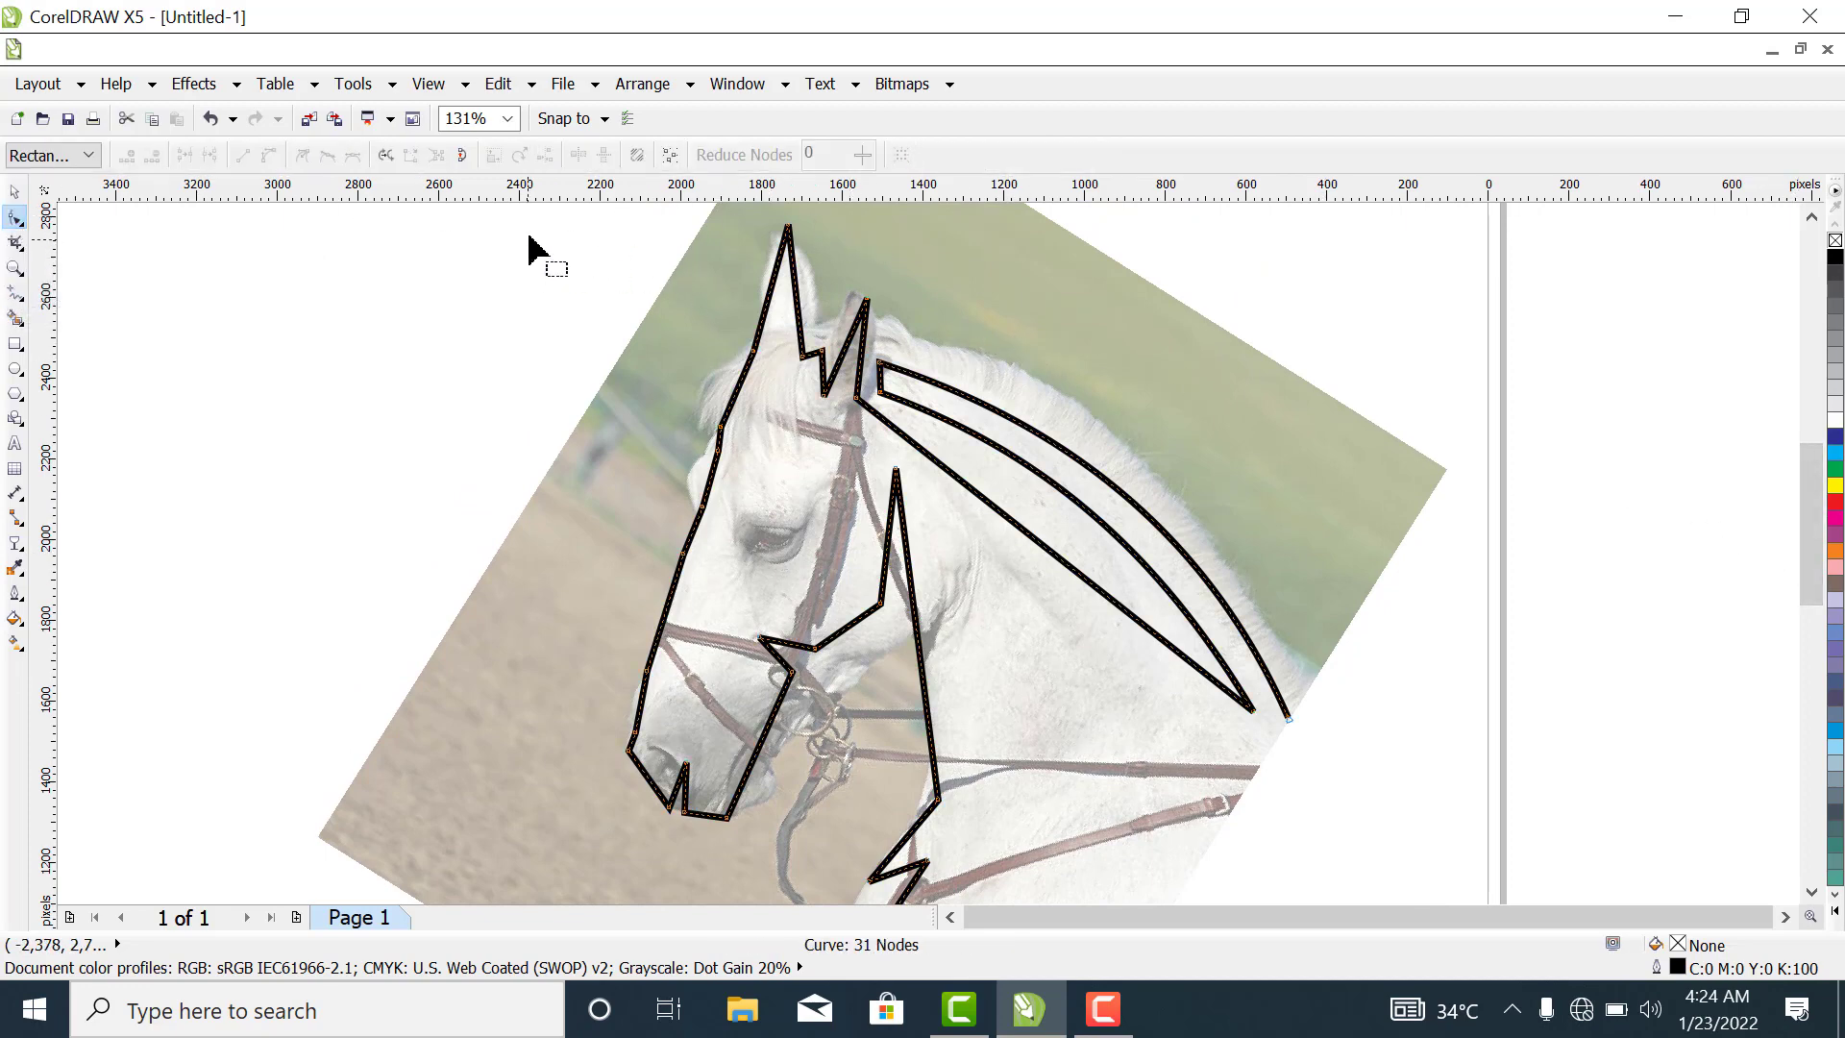
scroll(684, 226, "up", 1)
scroll(684, 226, "up", 1)
left_click_drag(534, 281, 1418, 836)
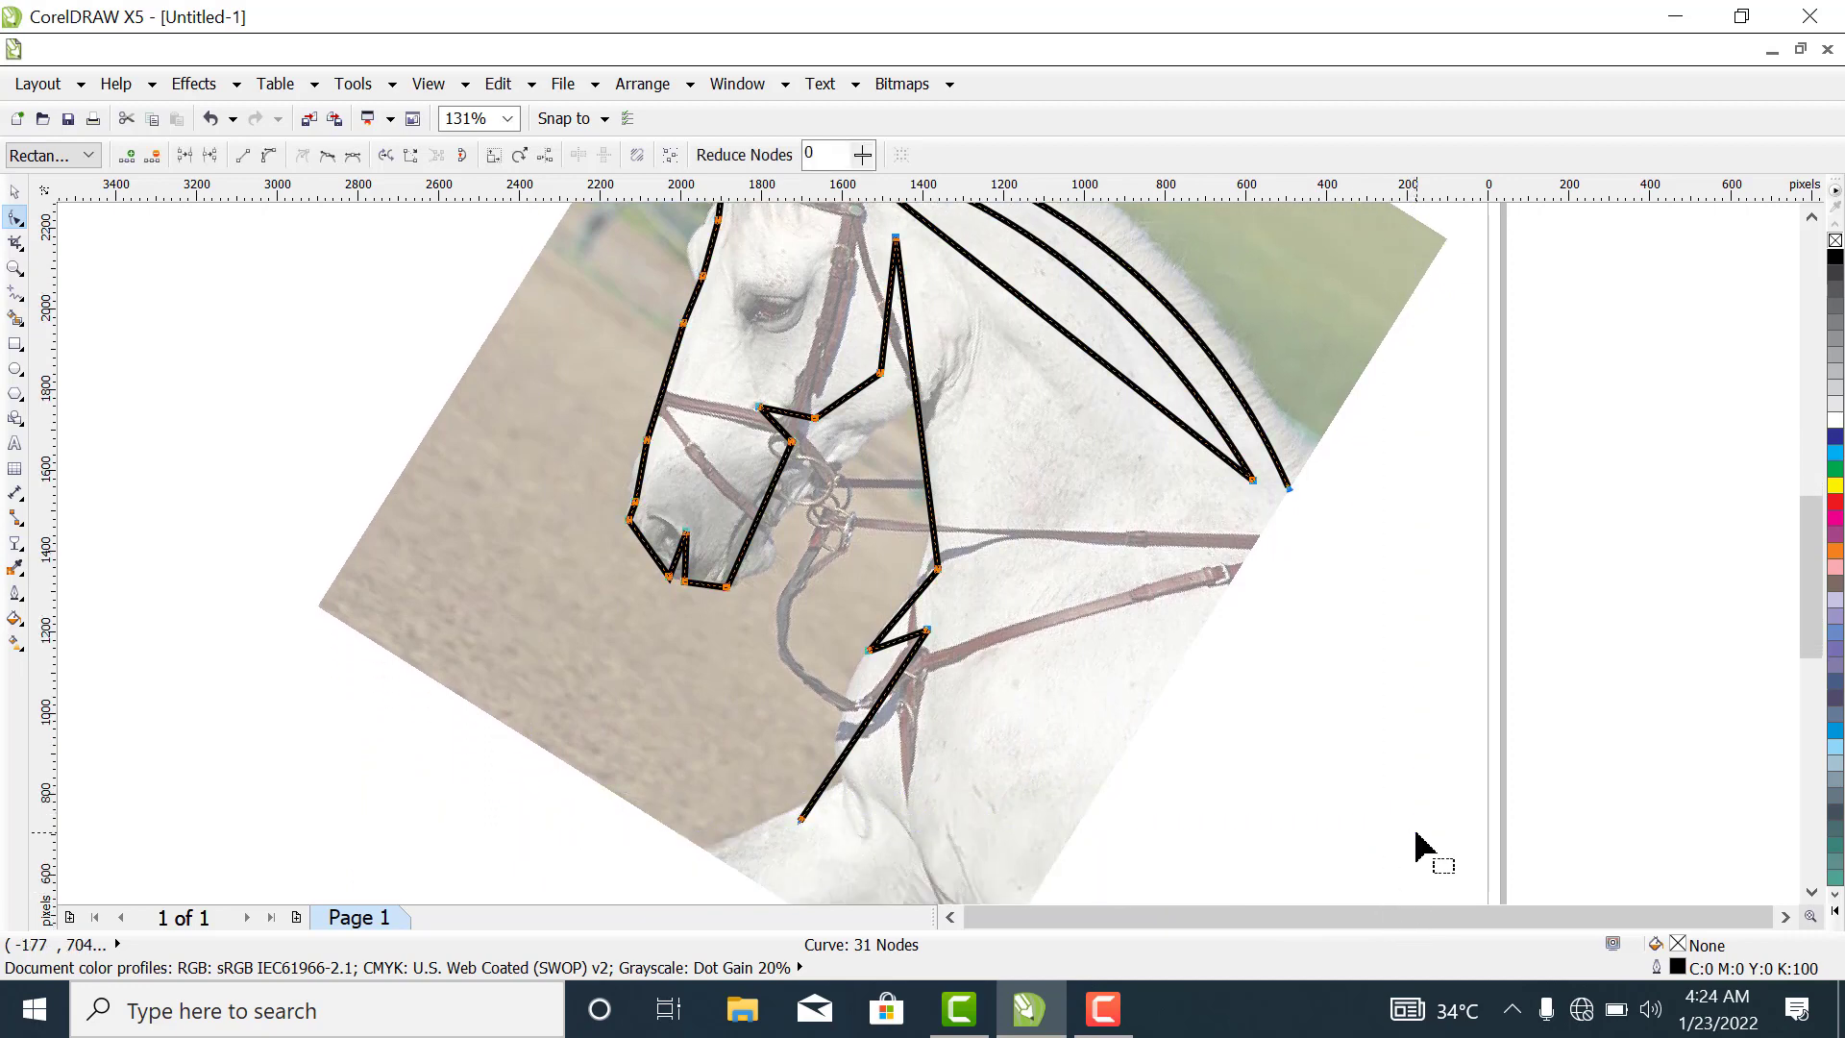
left_click(270, 155)
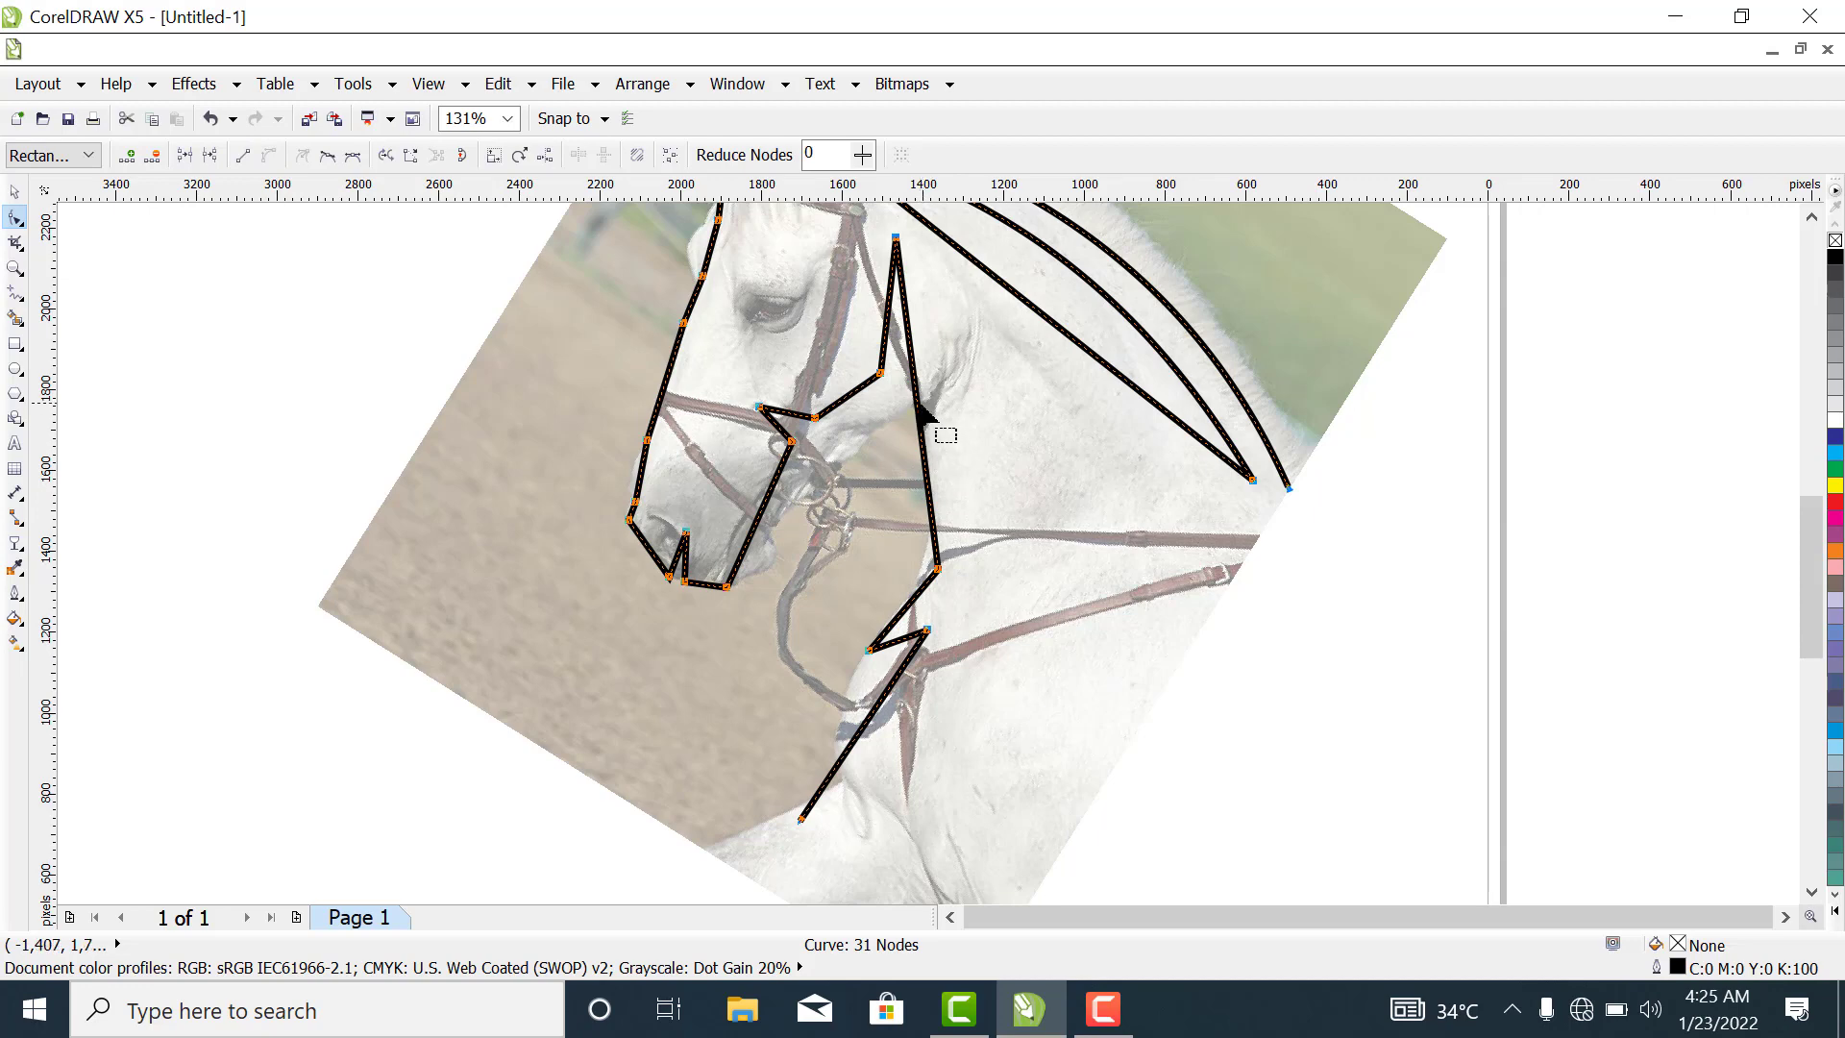
Bend the throat line and the back-of-cheek line toward the neck, and bow the lower jaw segment outward, undoing an accidental shift of the outline.
left_click_drag(918, 408, 964, 416)
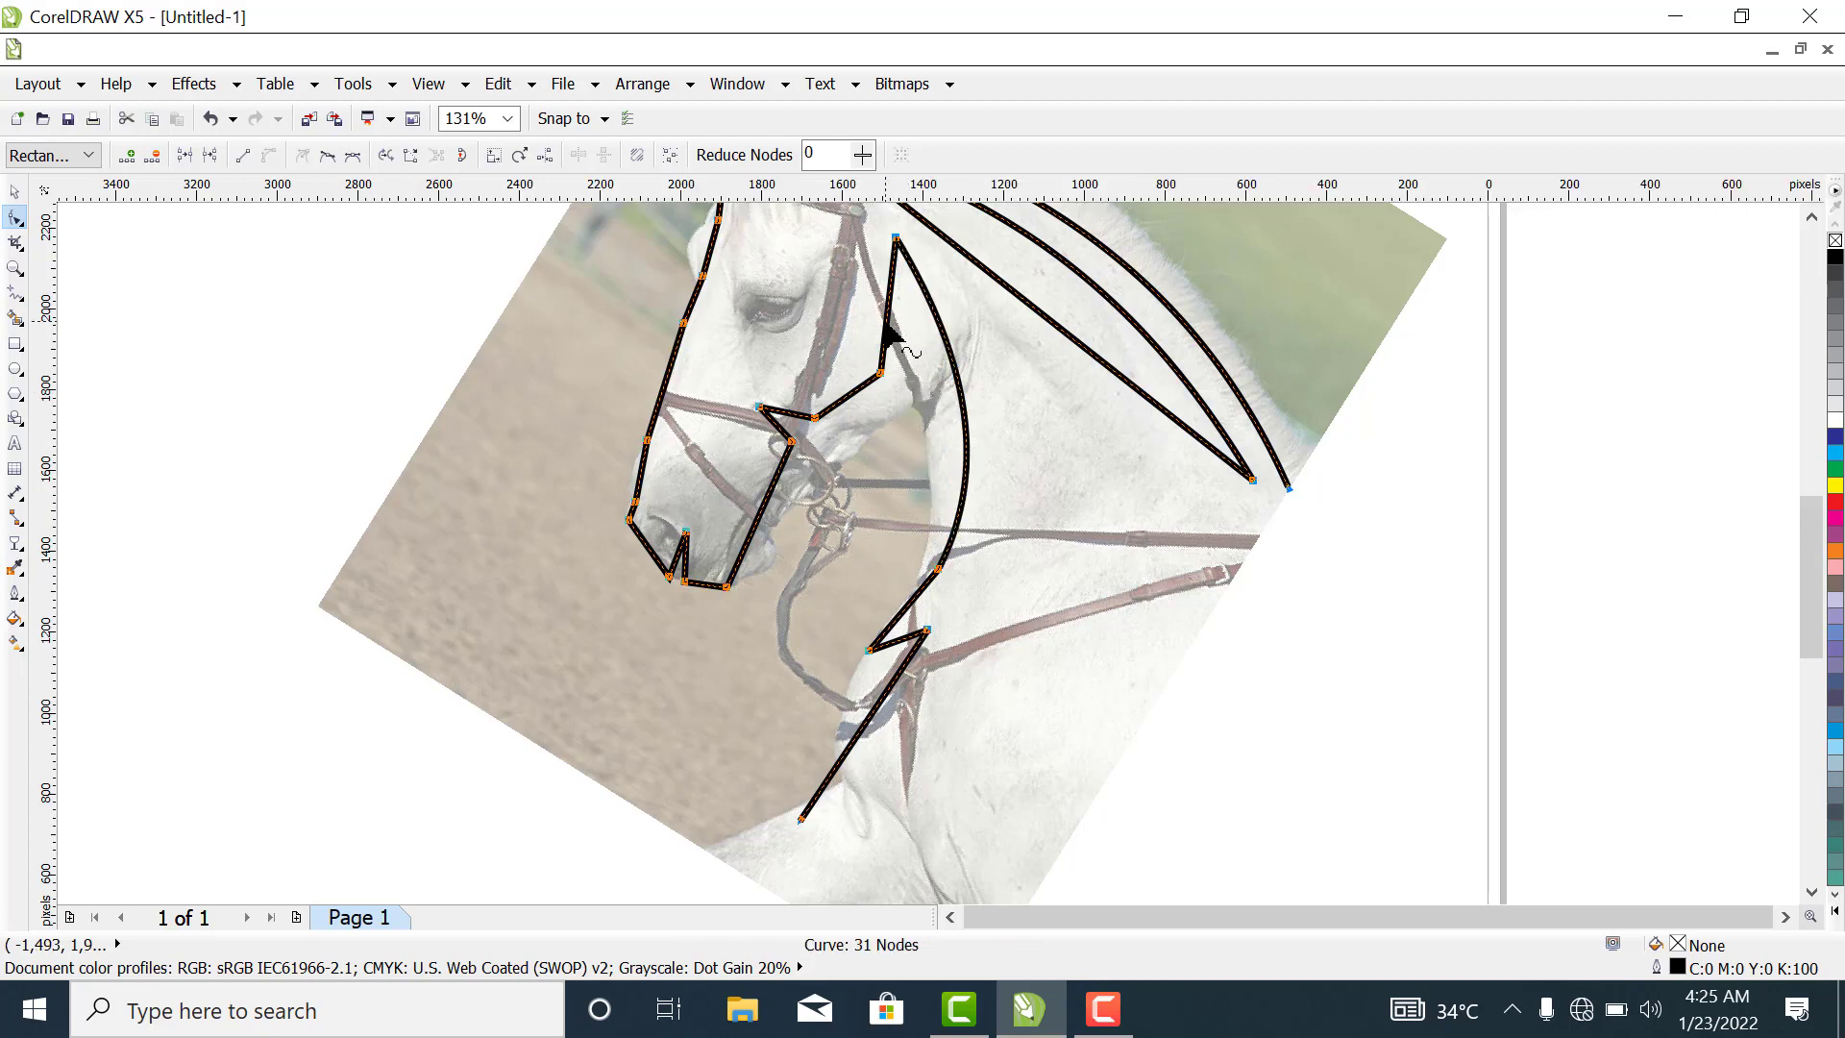
left_click_drag(886, 325, 911, 336)
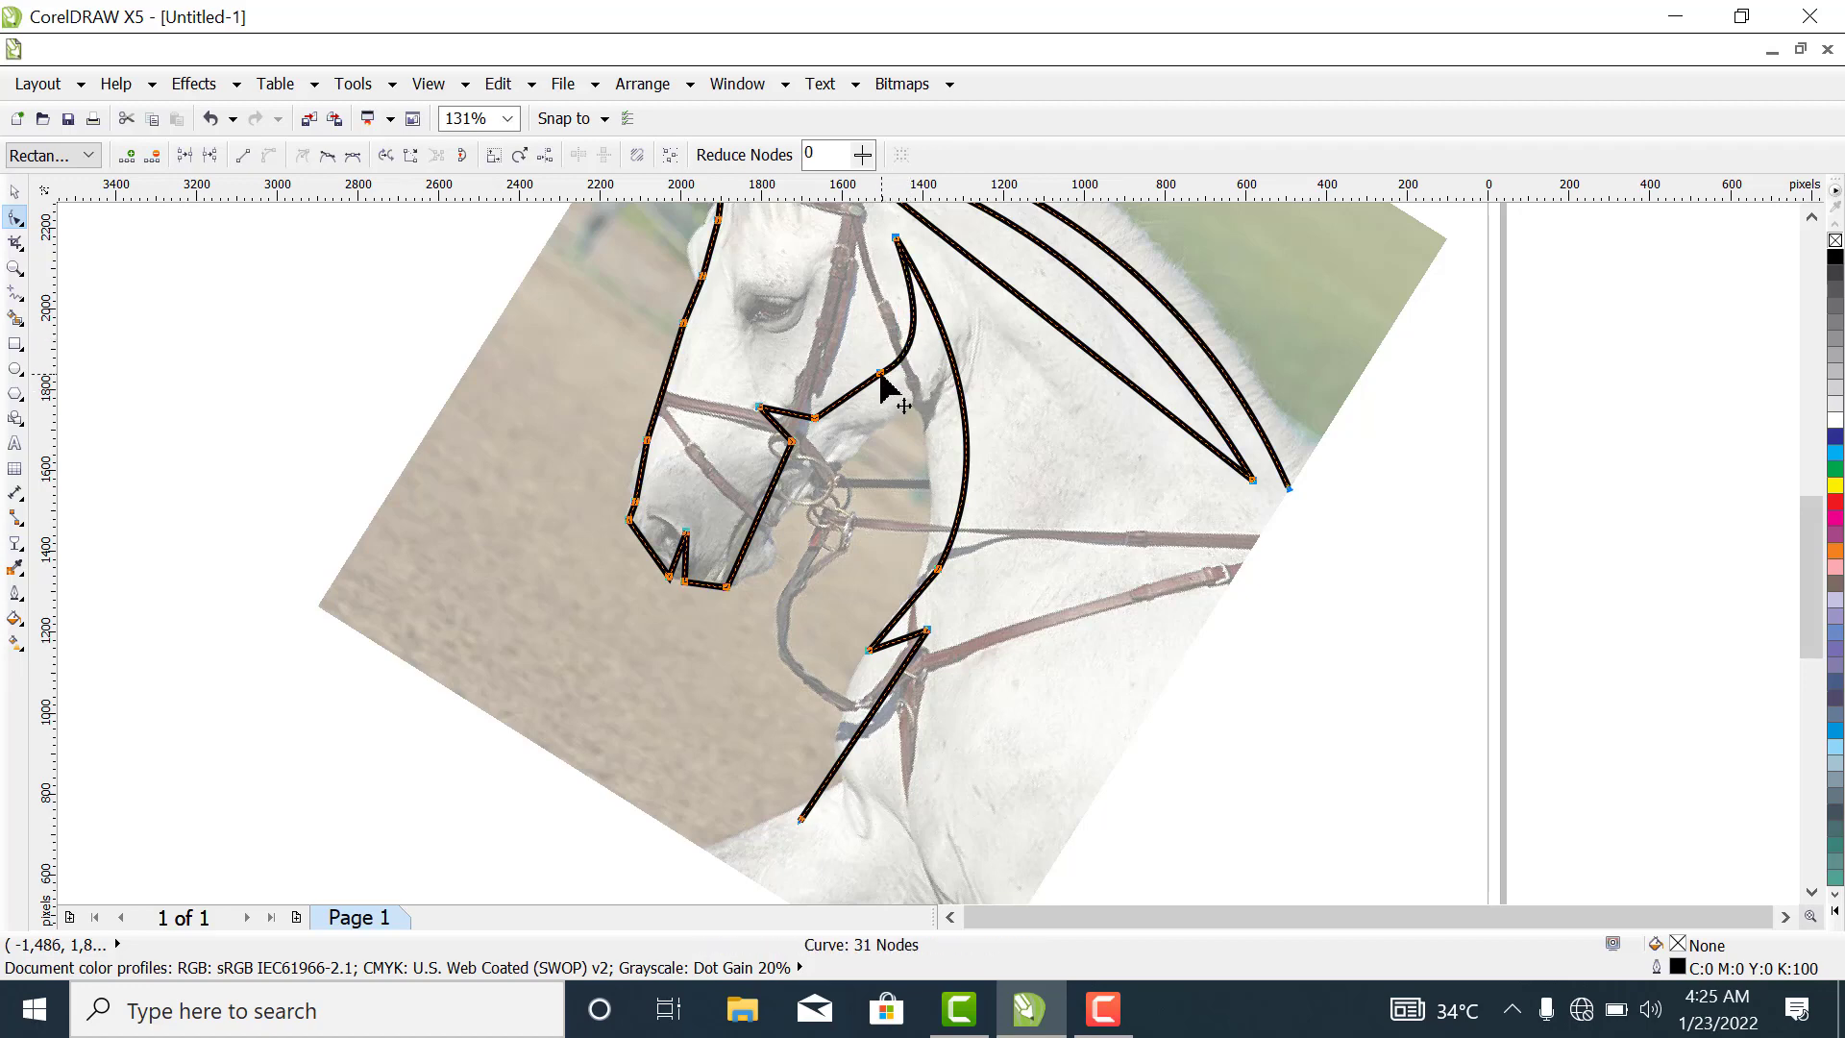
mouse_move(866, 386)
left_mouse_down()
mouse_move(874, 401)
mouse_move(859, 391)
mouse_move(885, 384)
left_mouse_up()
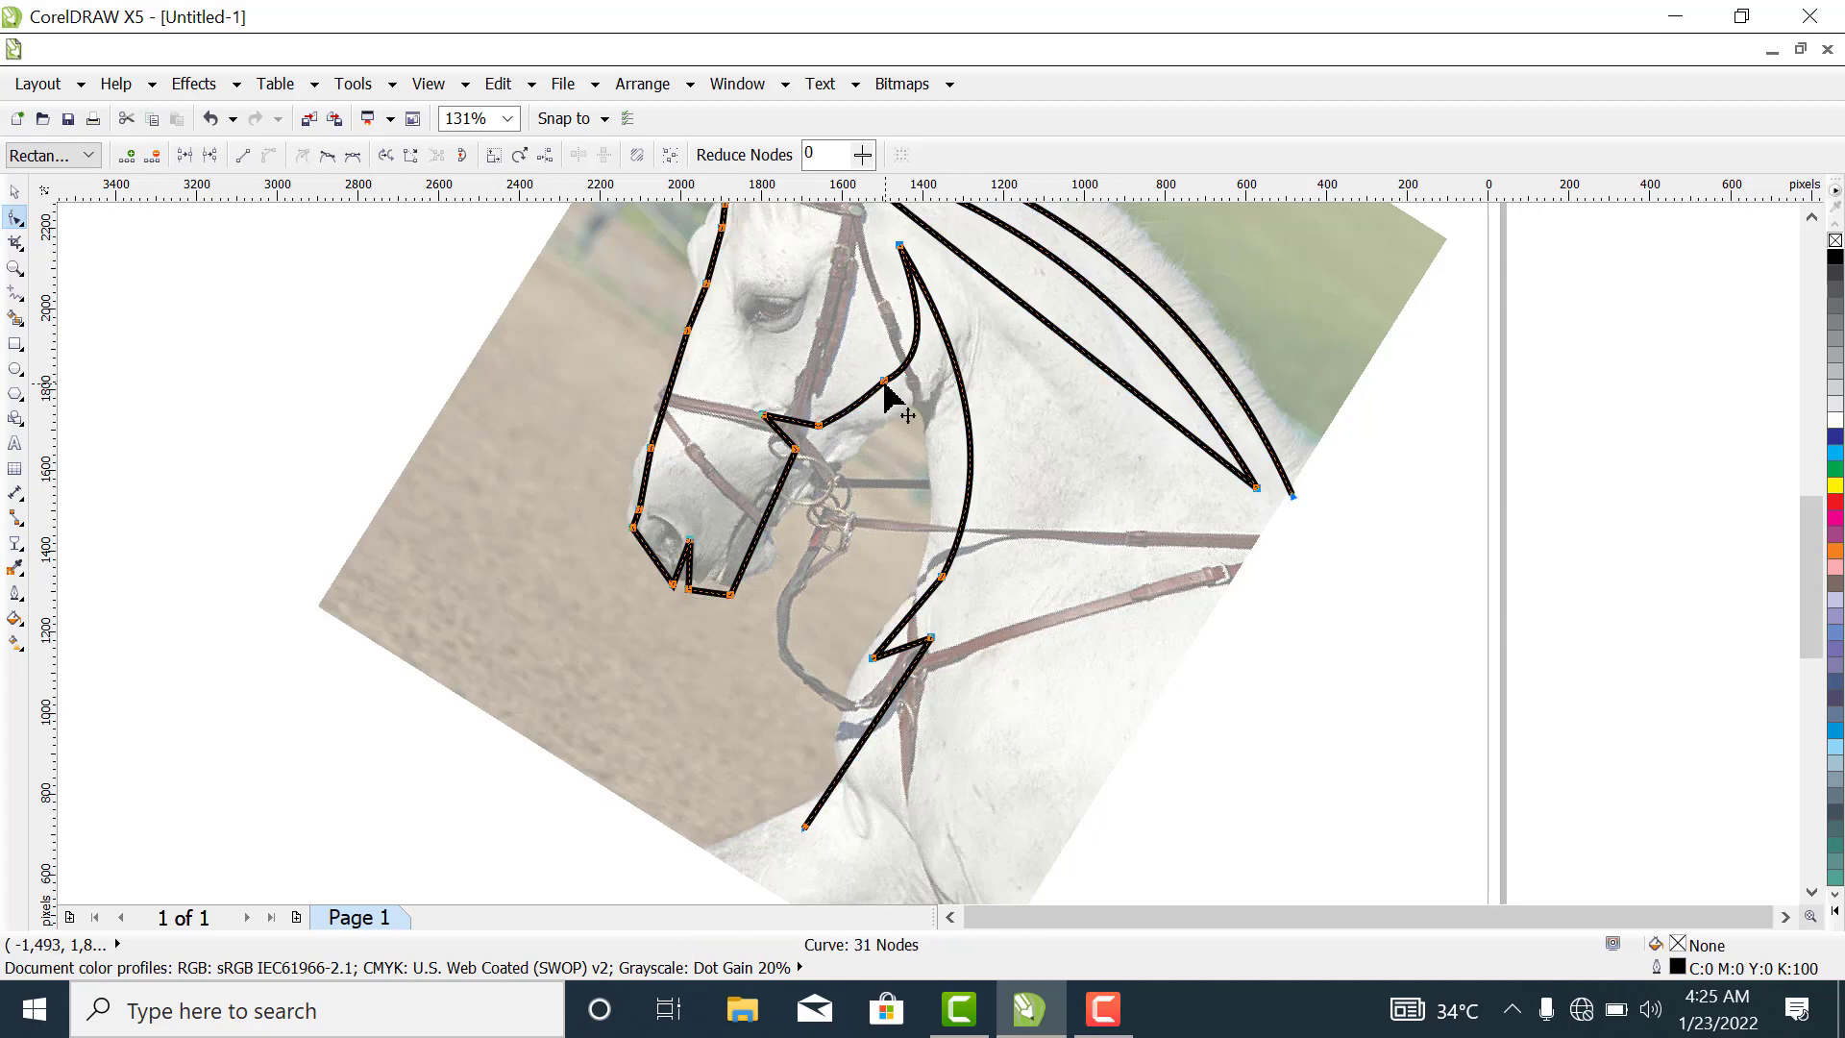
key("ctrl+z")
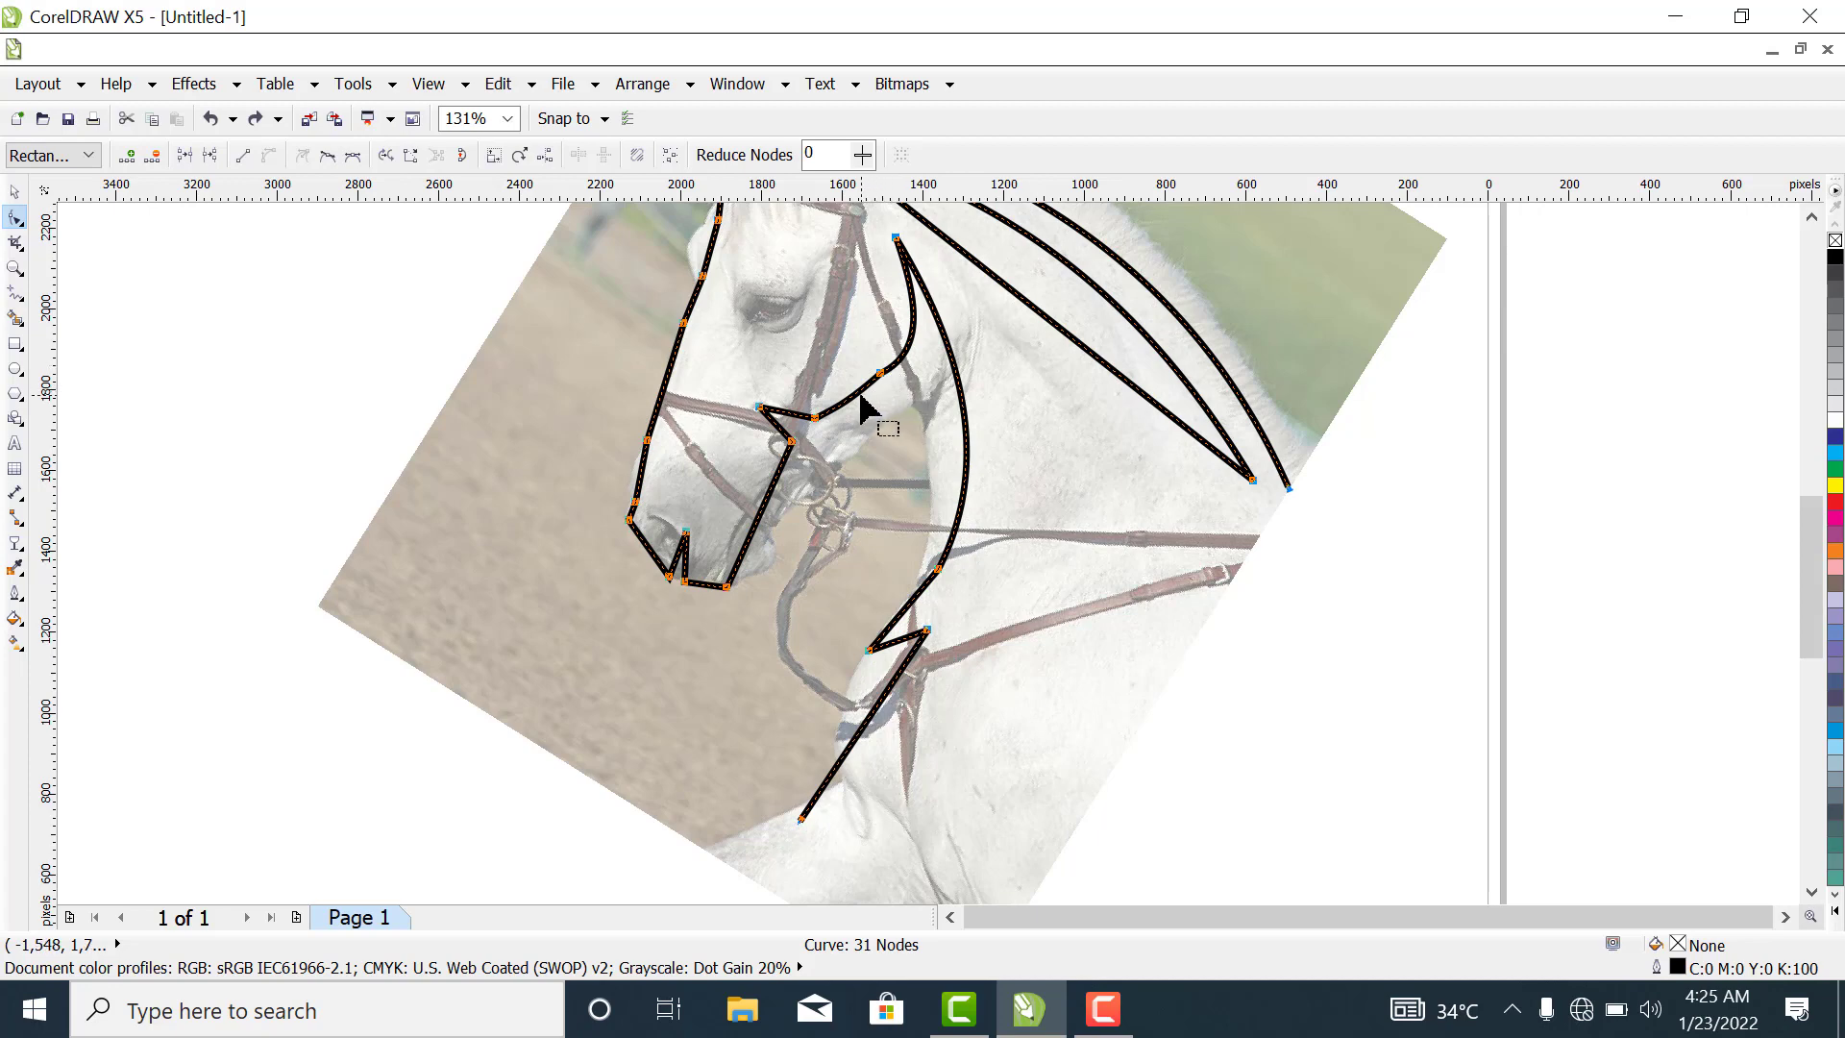
mouse_move(857, 383)
left_mouse_down()
mouse_move(859, 407)
mouse_move(889, 412)
mouse_move(886, 381)
left_mouse_up()
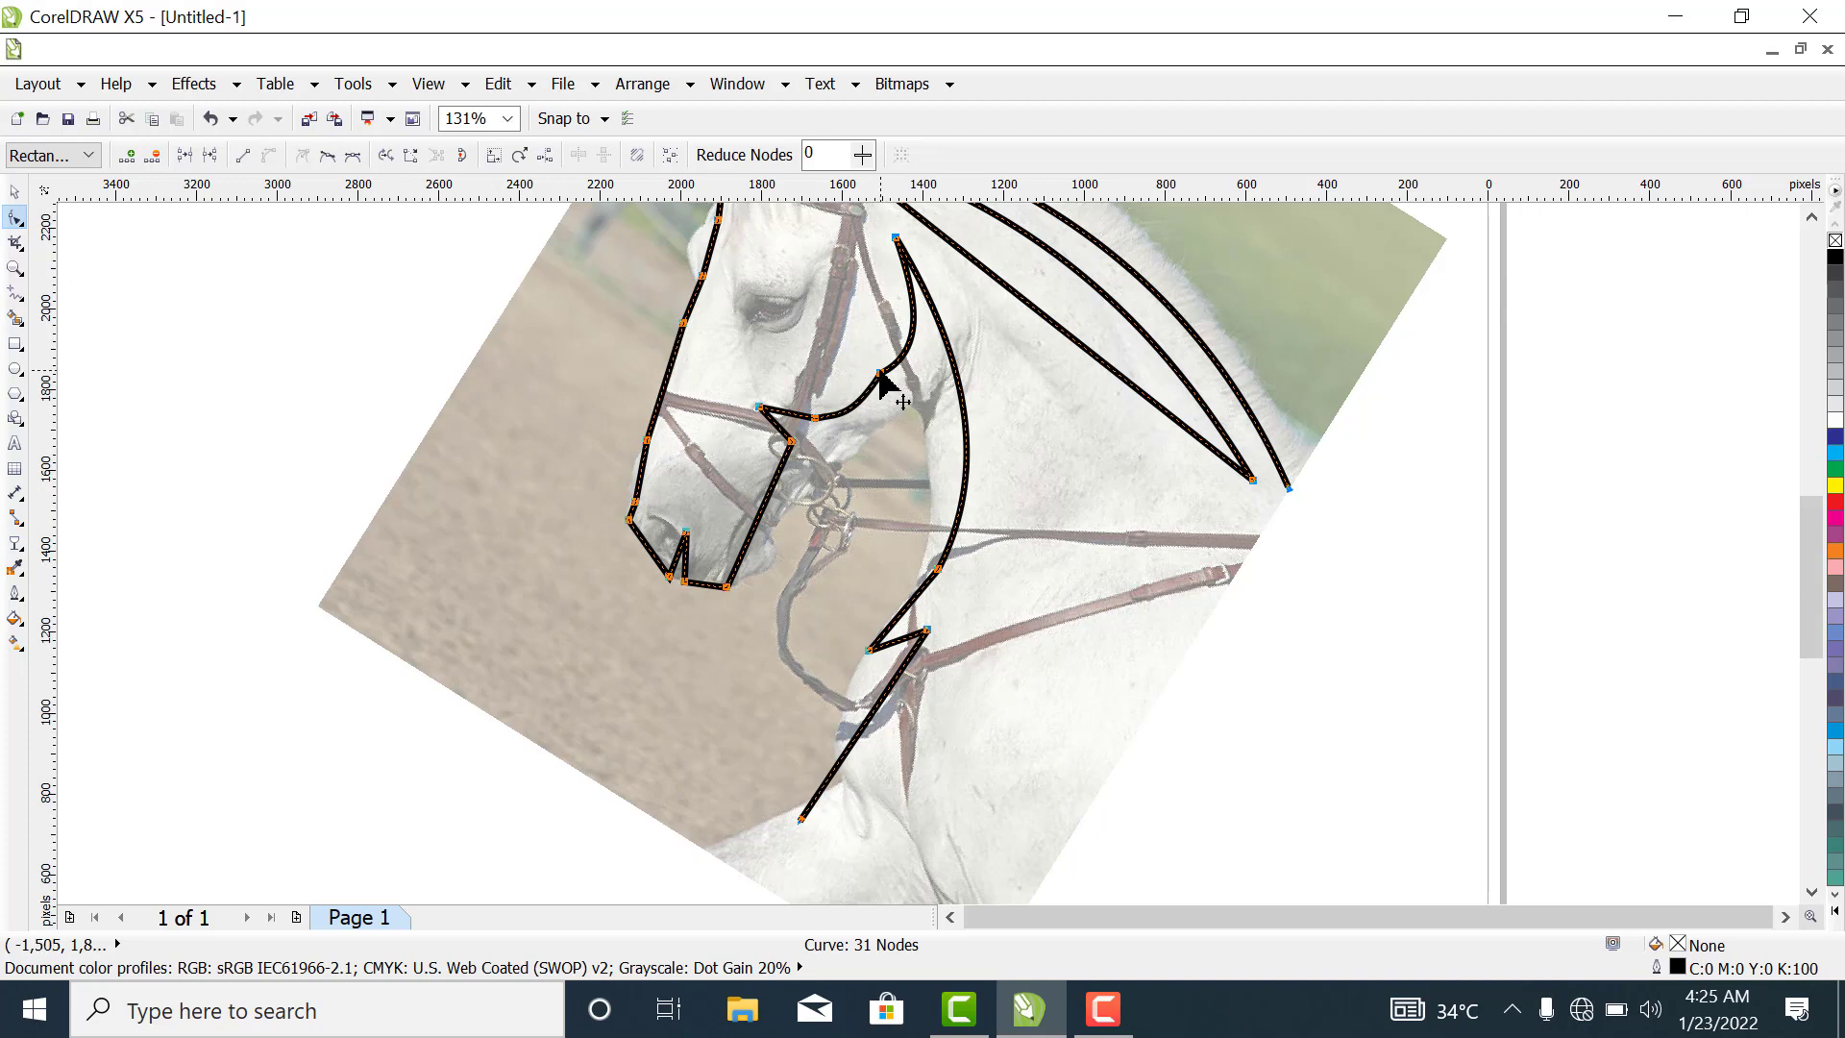
Select the node at the jaw's rear corner and adjust the curve handles around it to soften the jaw and cheek line.
left_click_drag(879, 374, 877, 379)
key("ctrl+z")
left_click_drag(852, 350, 913, 396)
left_click_drag(924, 351, 918, 327)
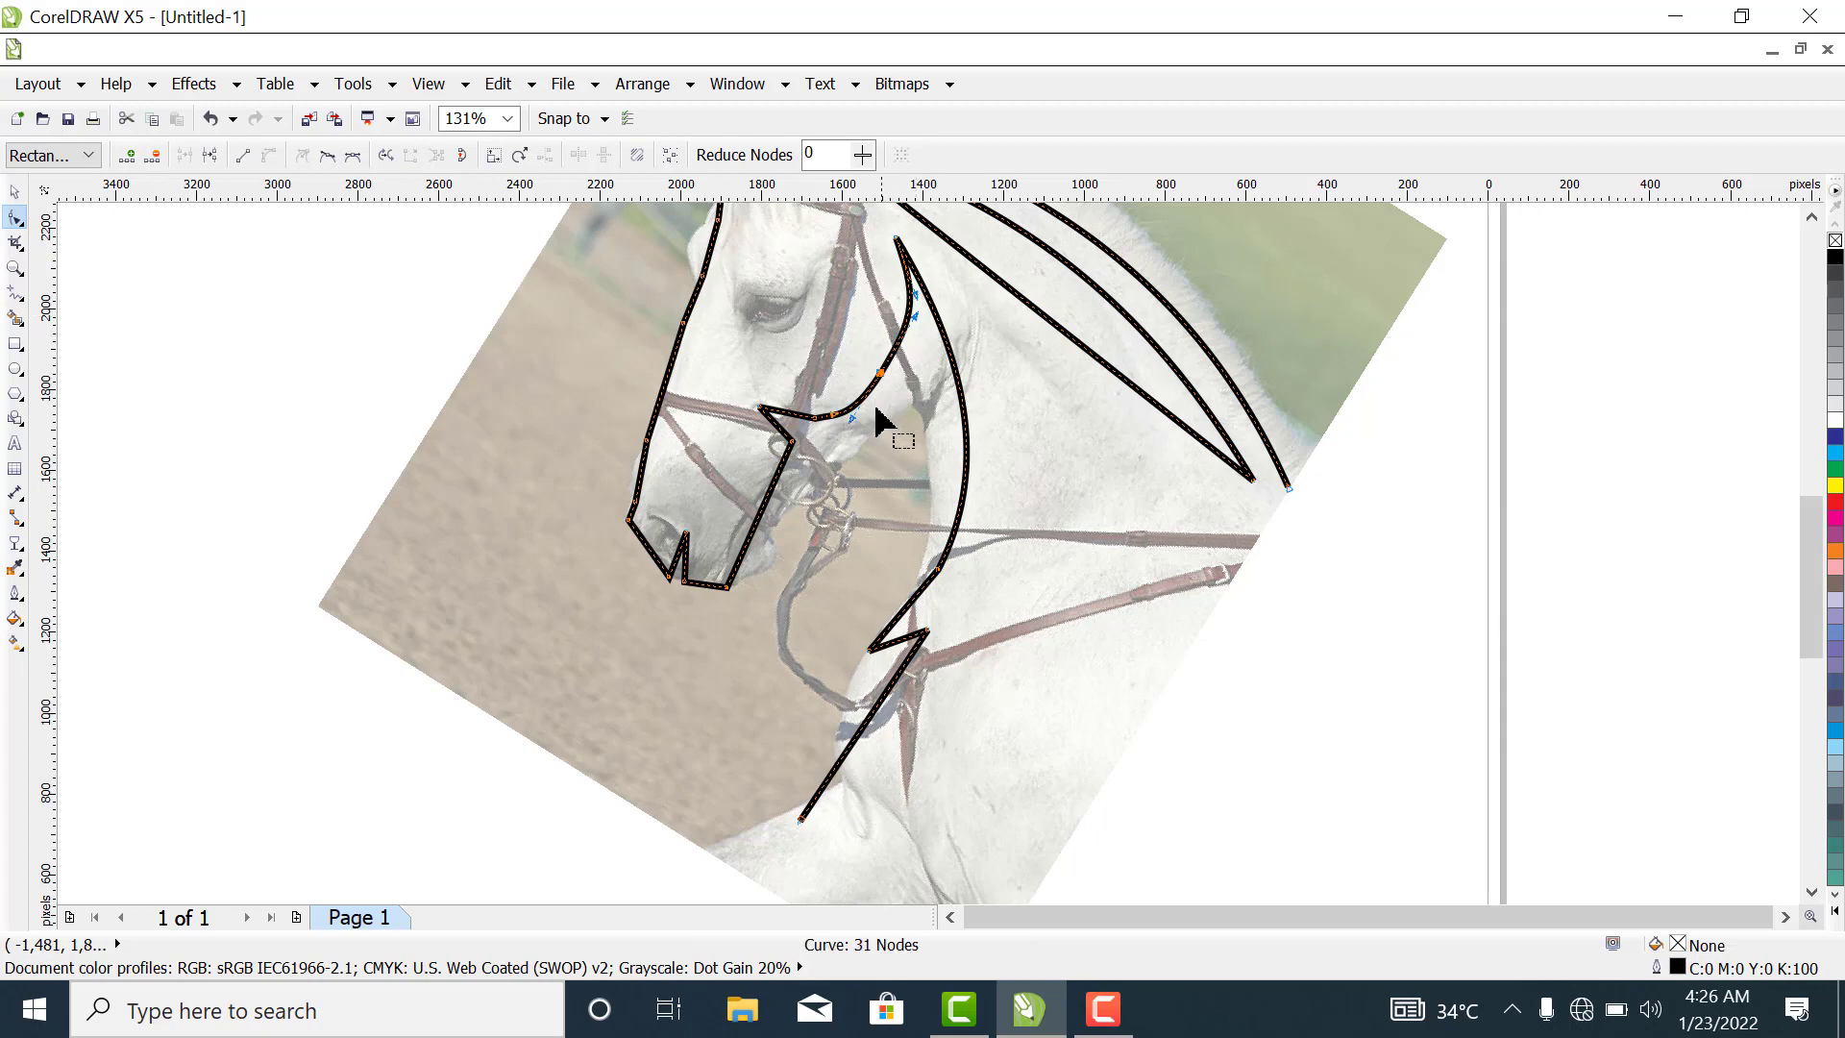
left_click_drag(851, 419, 838, 415)
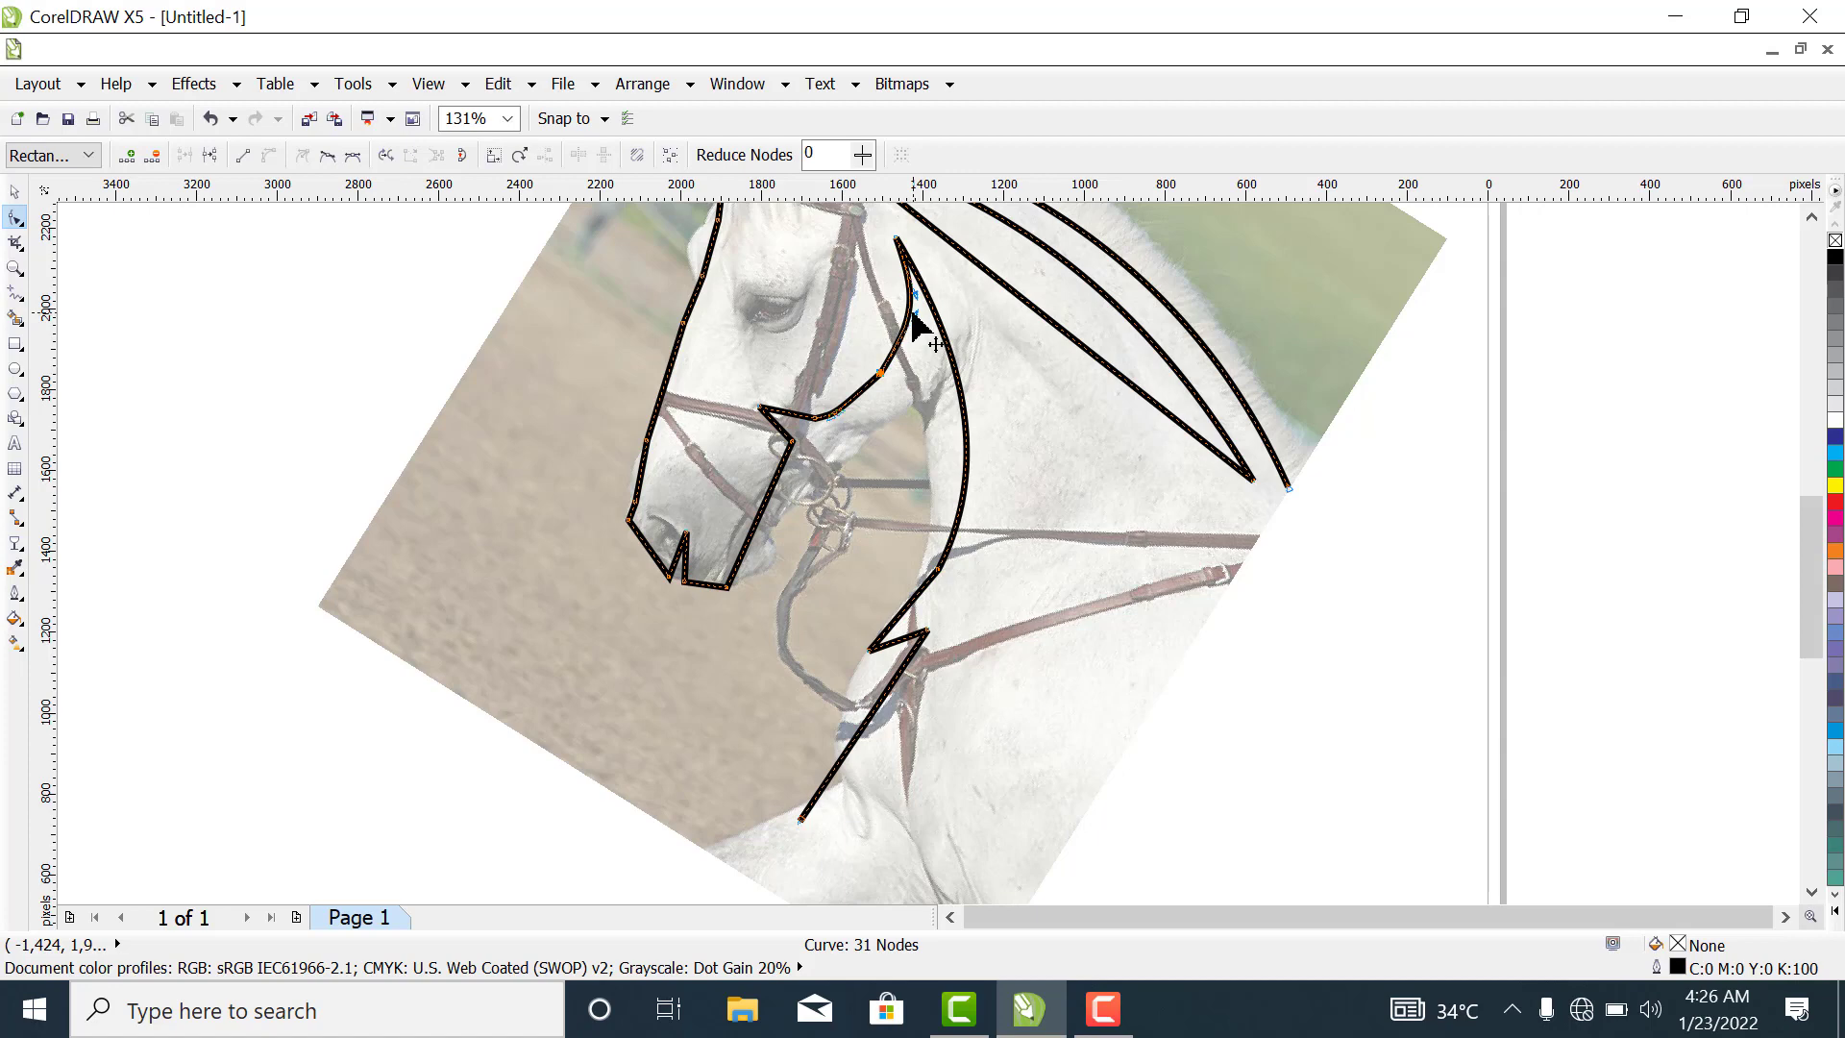
left_click_drag(913, 317, 908, 311)
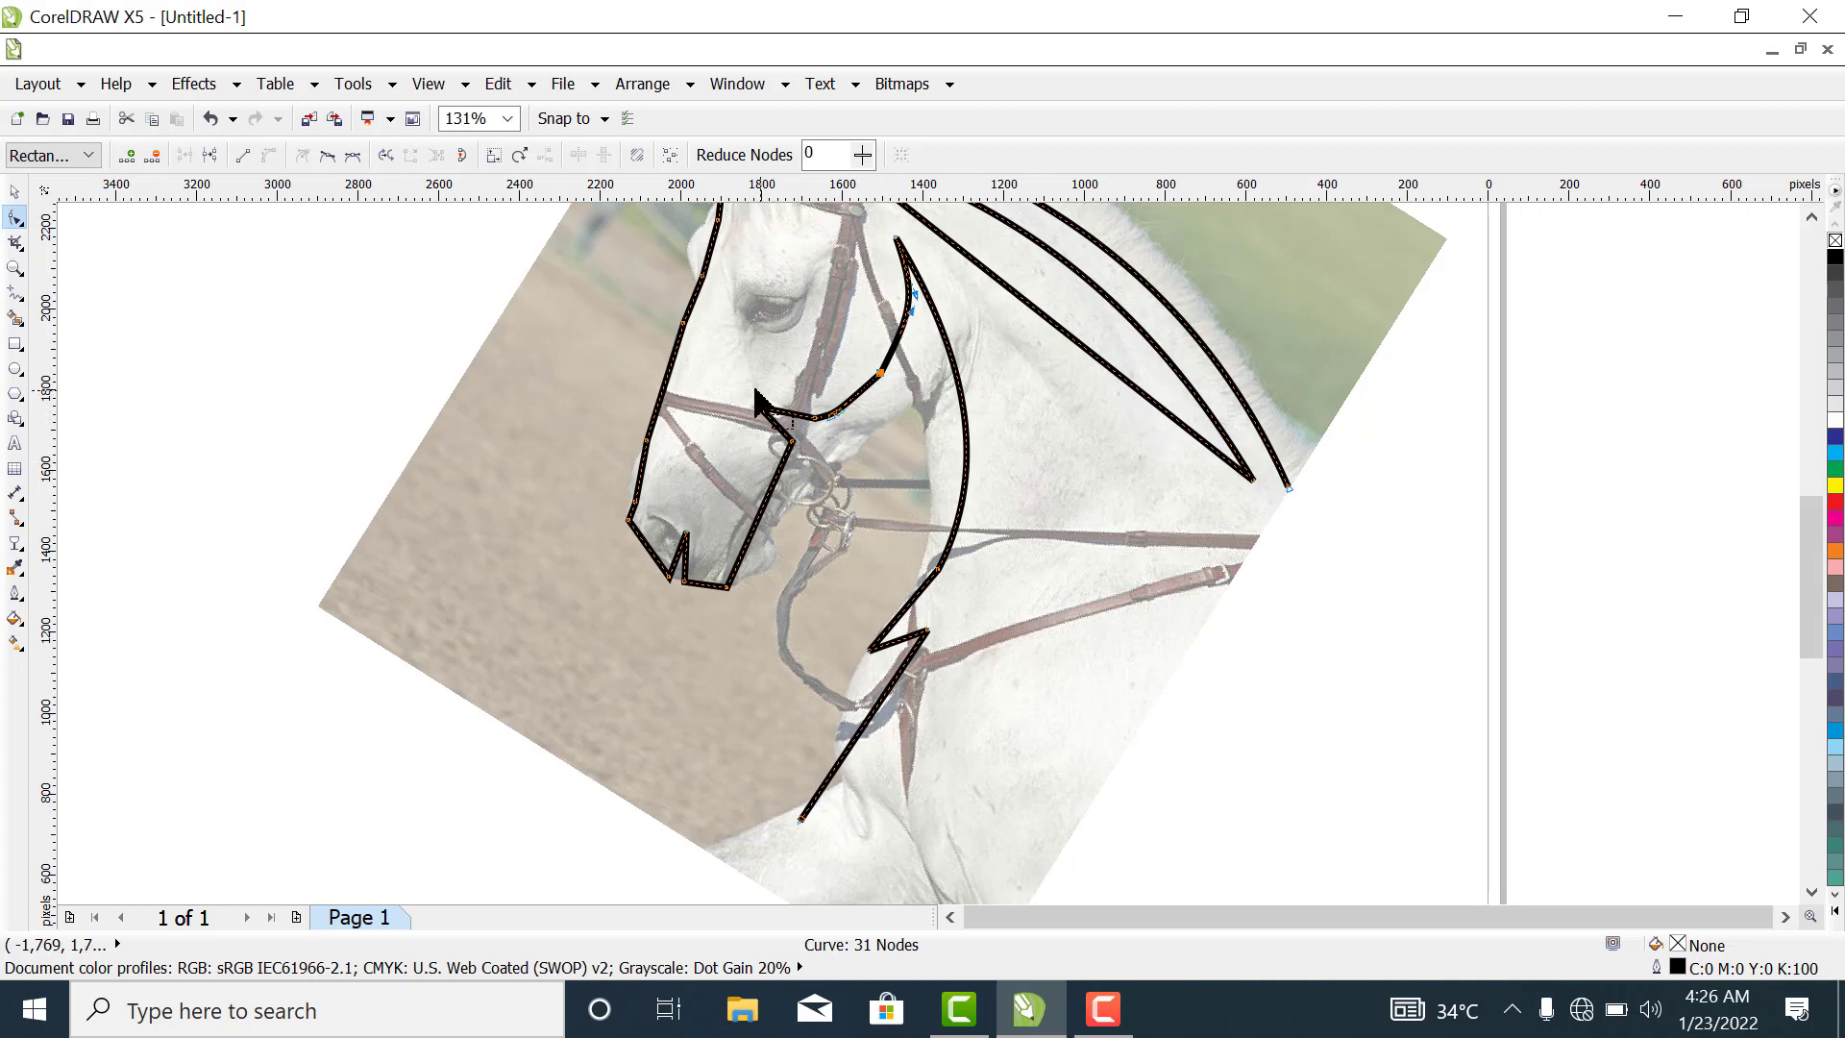
Bend the segment between the chin and the bridle ring inward toward the muzzle.
left_click_drag(770, 388, 848, 453)
left_click(832, 423)
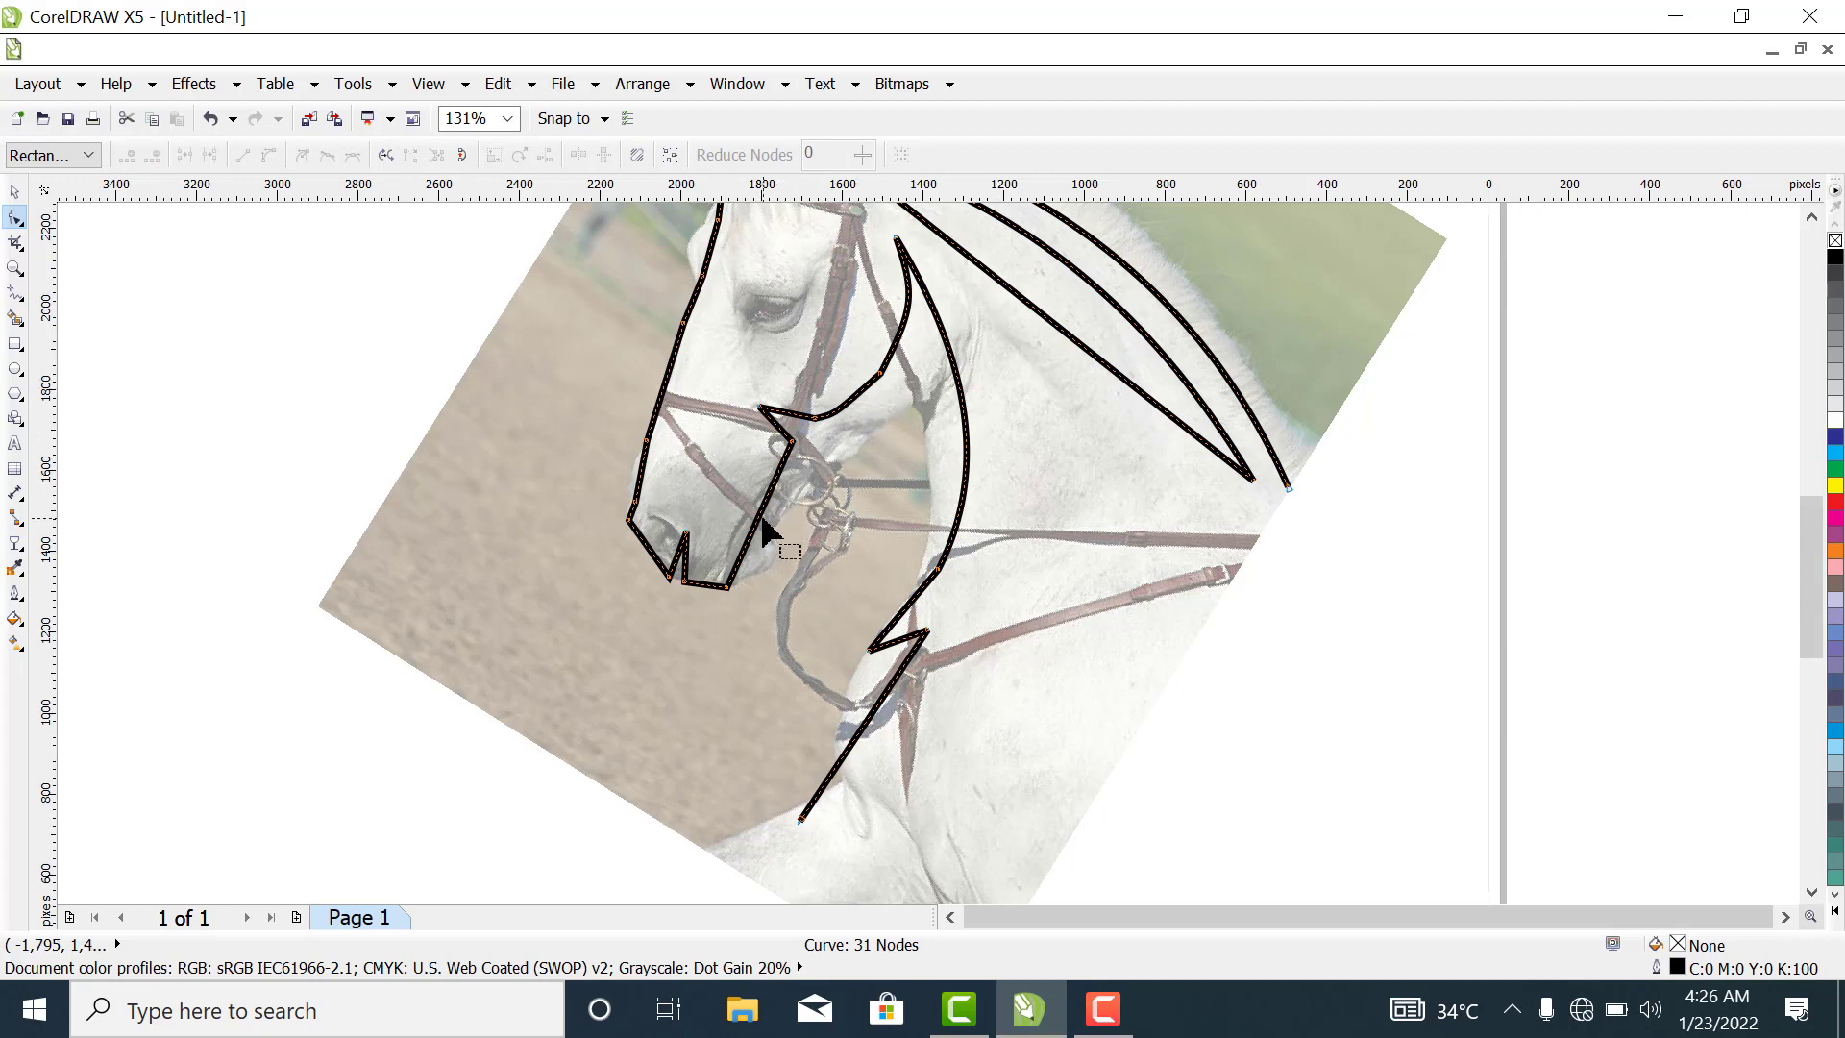
left_click_drag(760, 514, 748, 499)
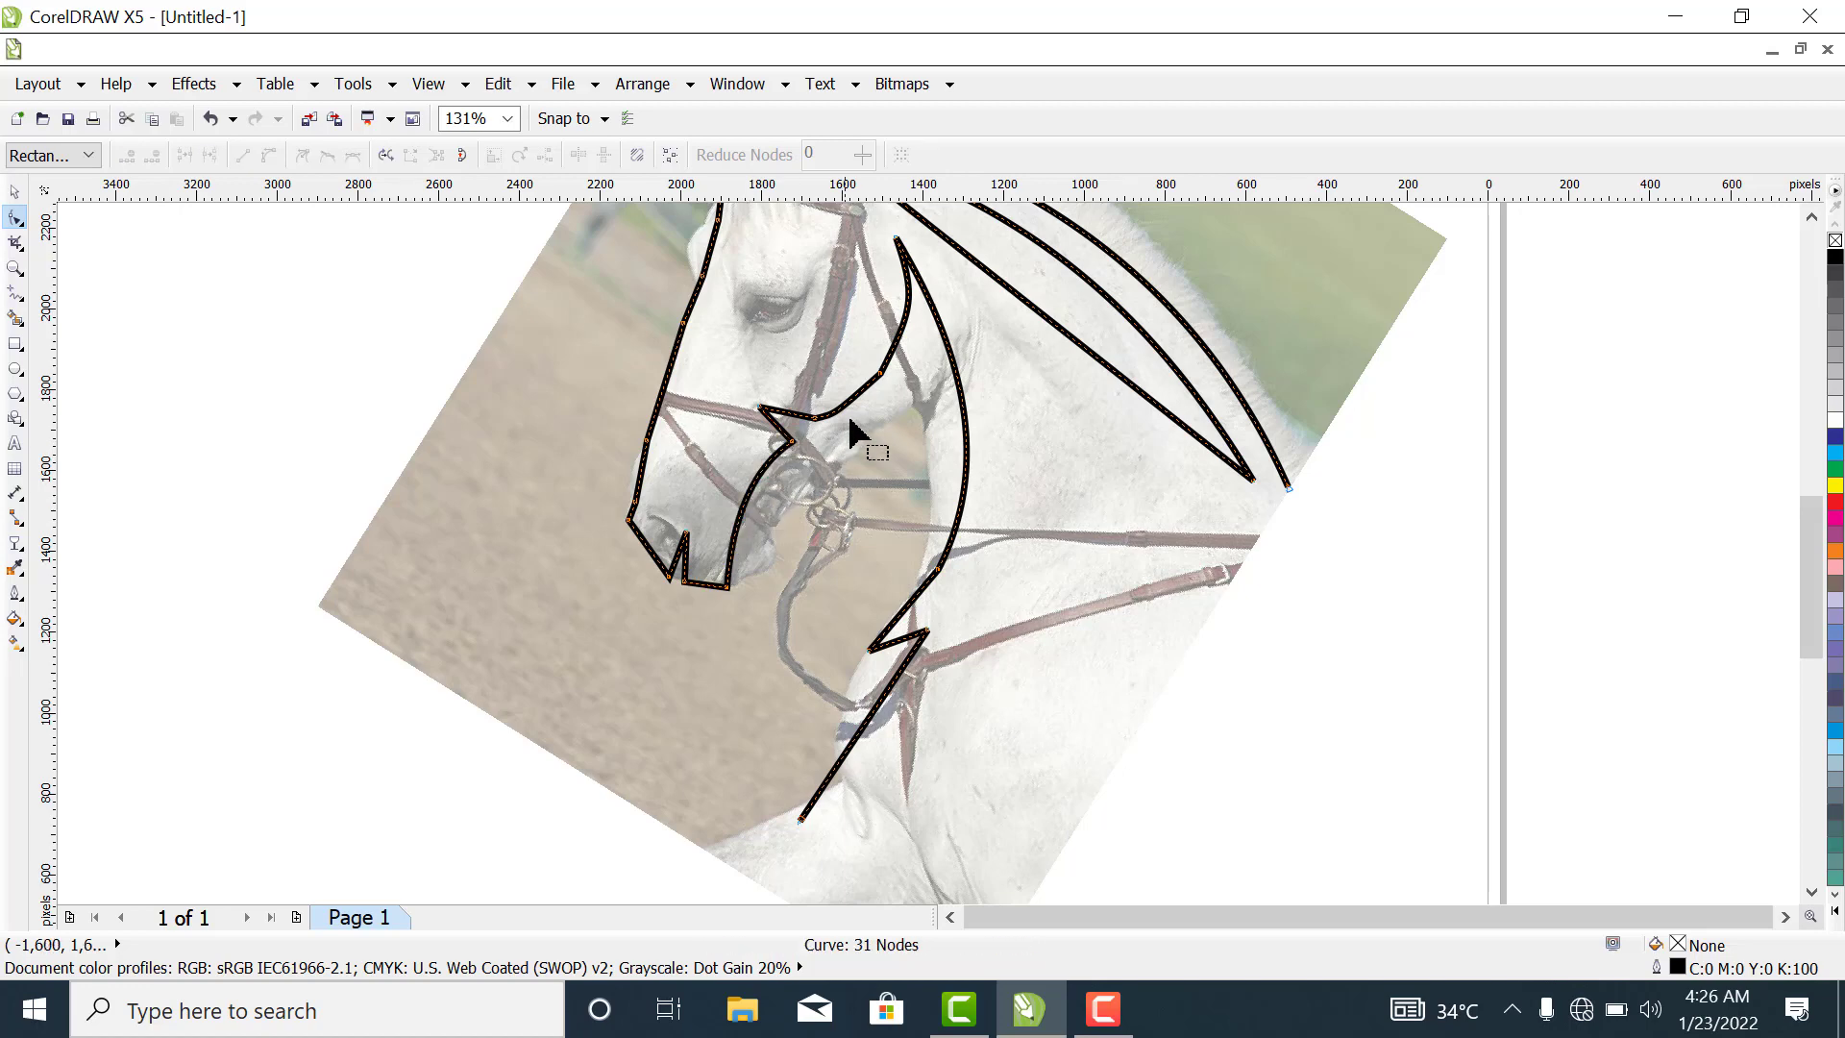
Reshape the jaw curve around its rear corner and remove the corner node to make one smooth arc up the cheek.
left_click(881, 373)
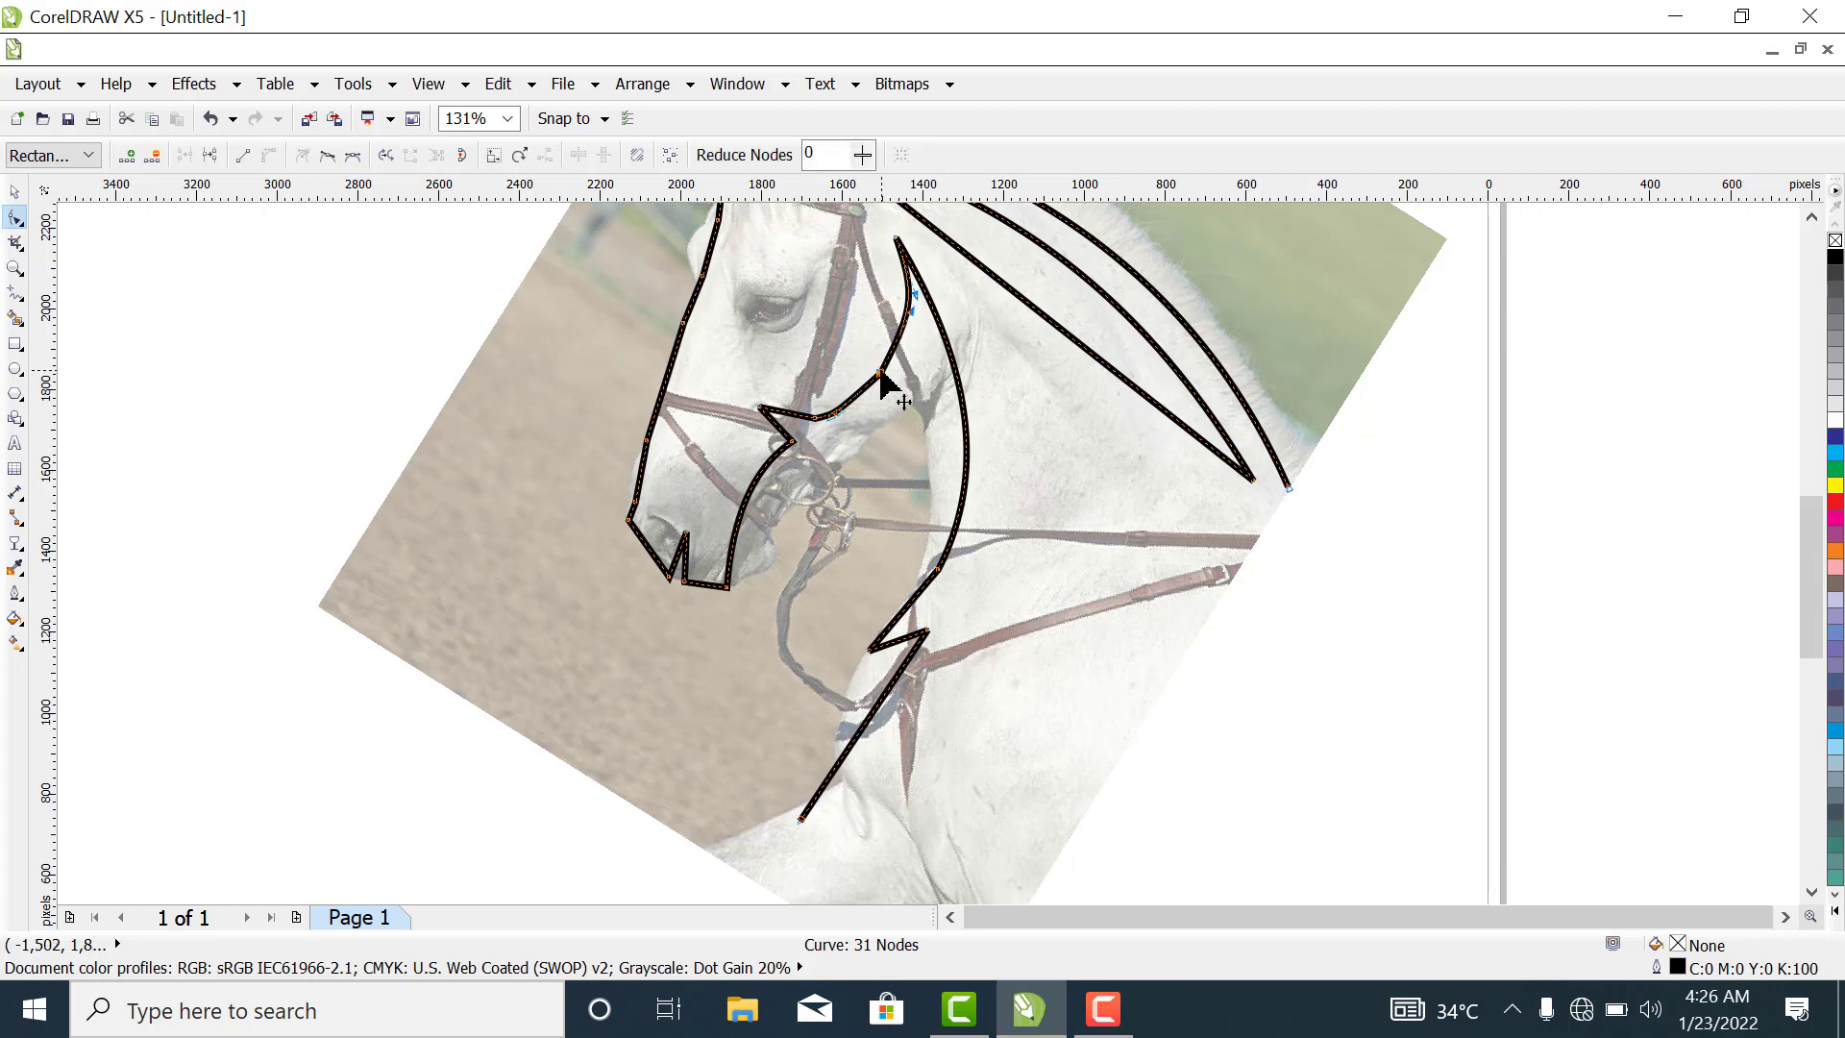
left_click_drag(881, 374, 876, 379)
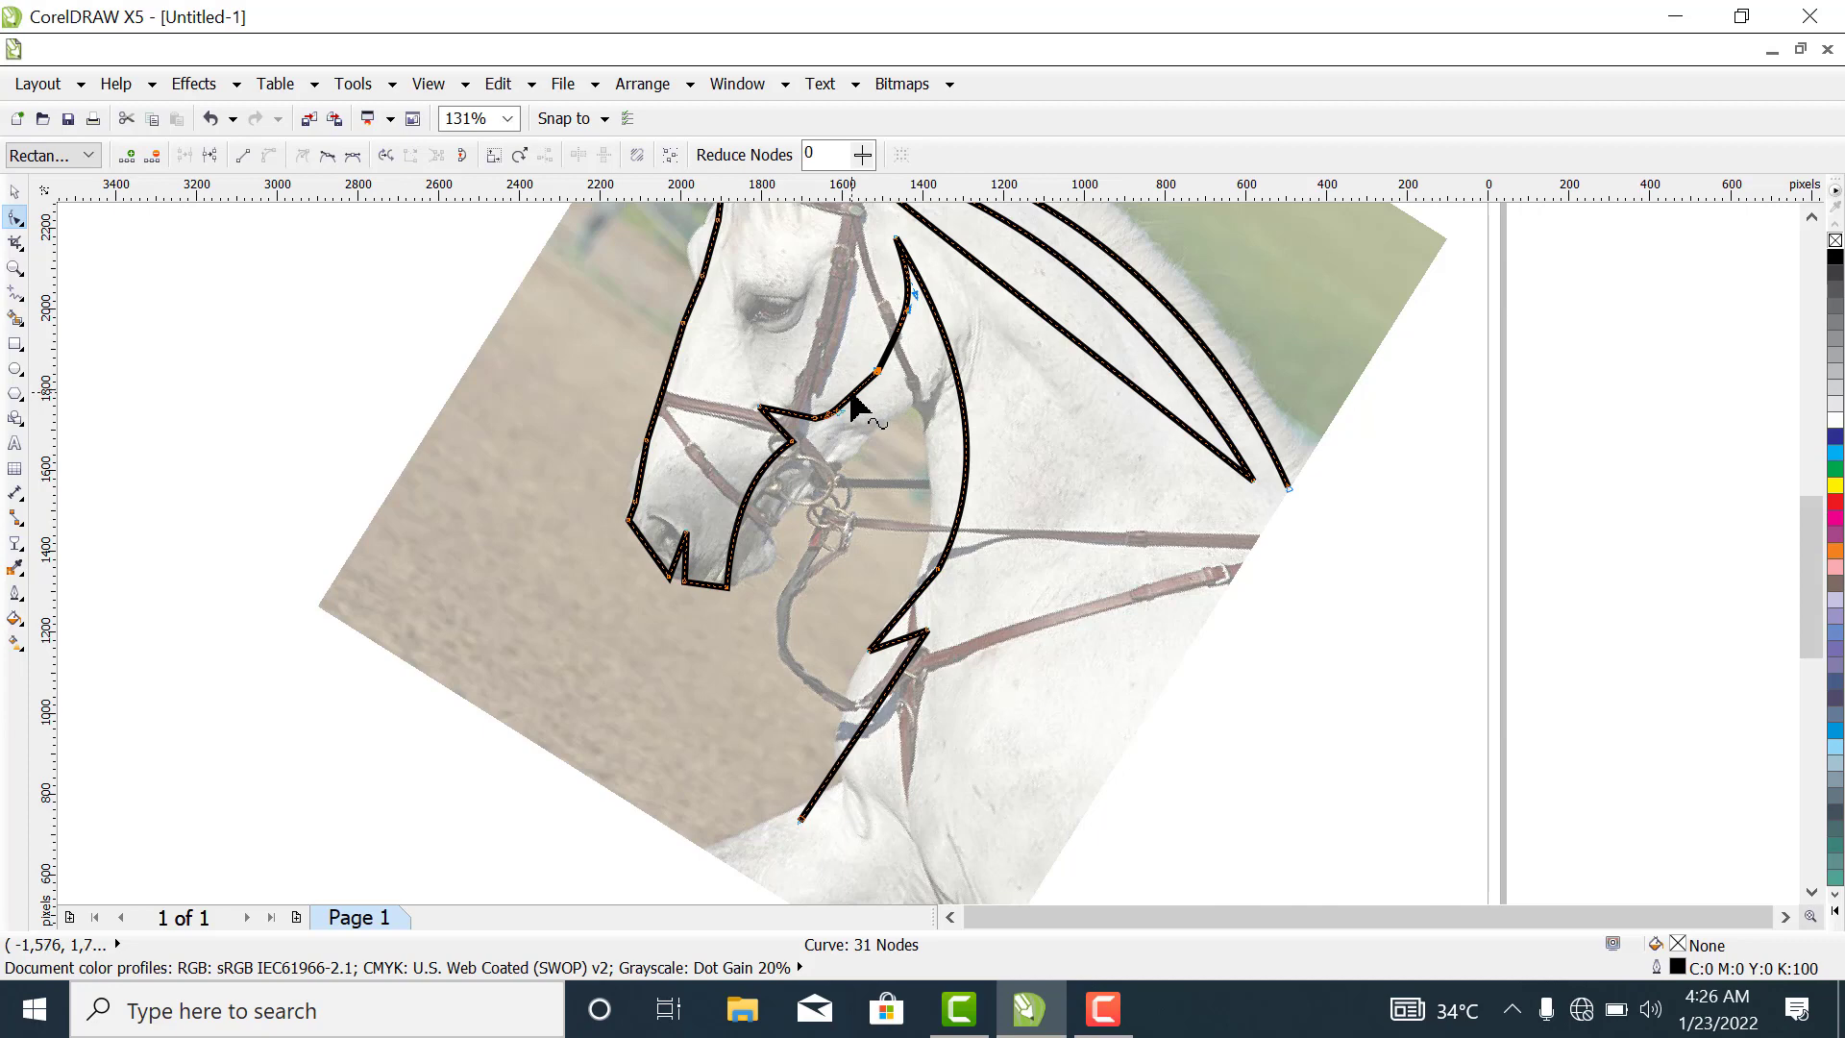
left_click_drag(858, 404, 874, 427)
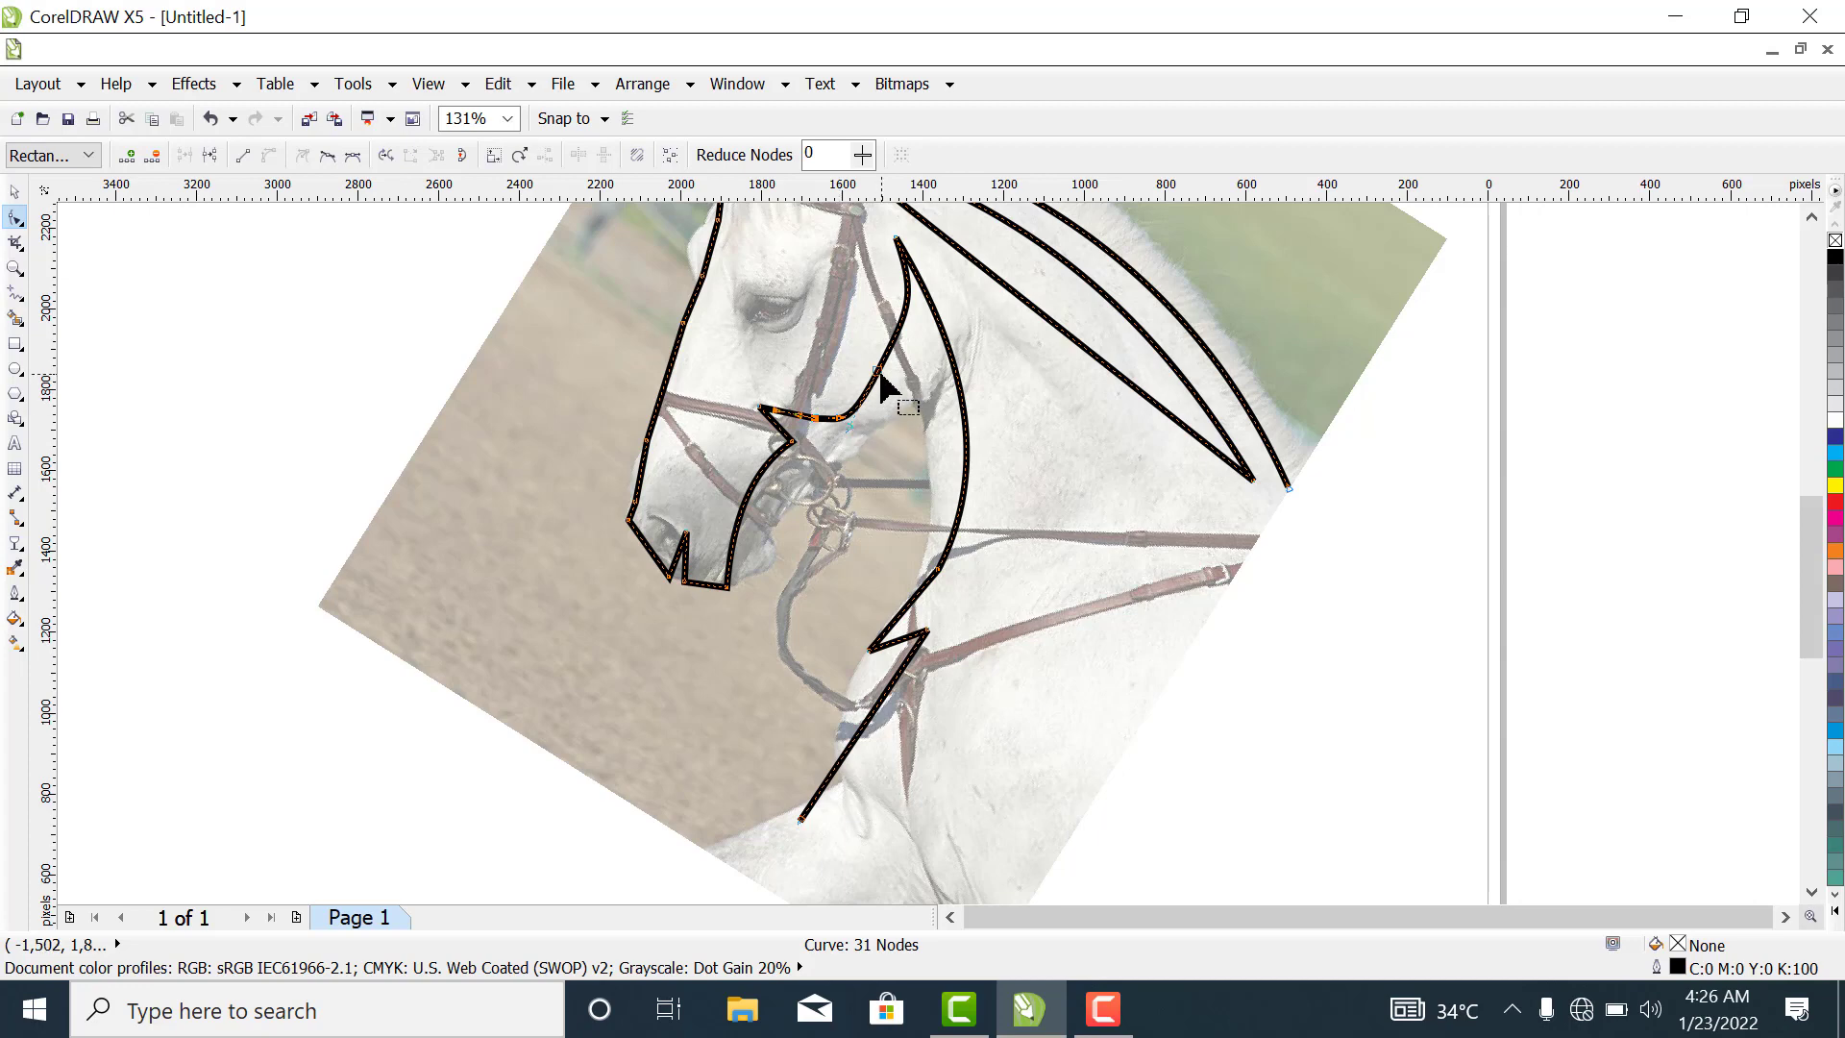
left_click_drag(877, 382, 881, 374)
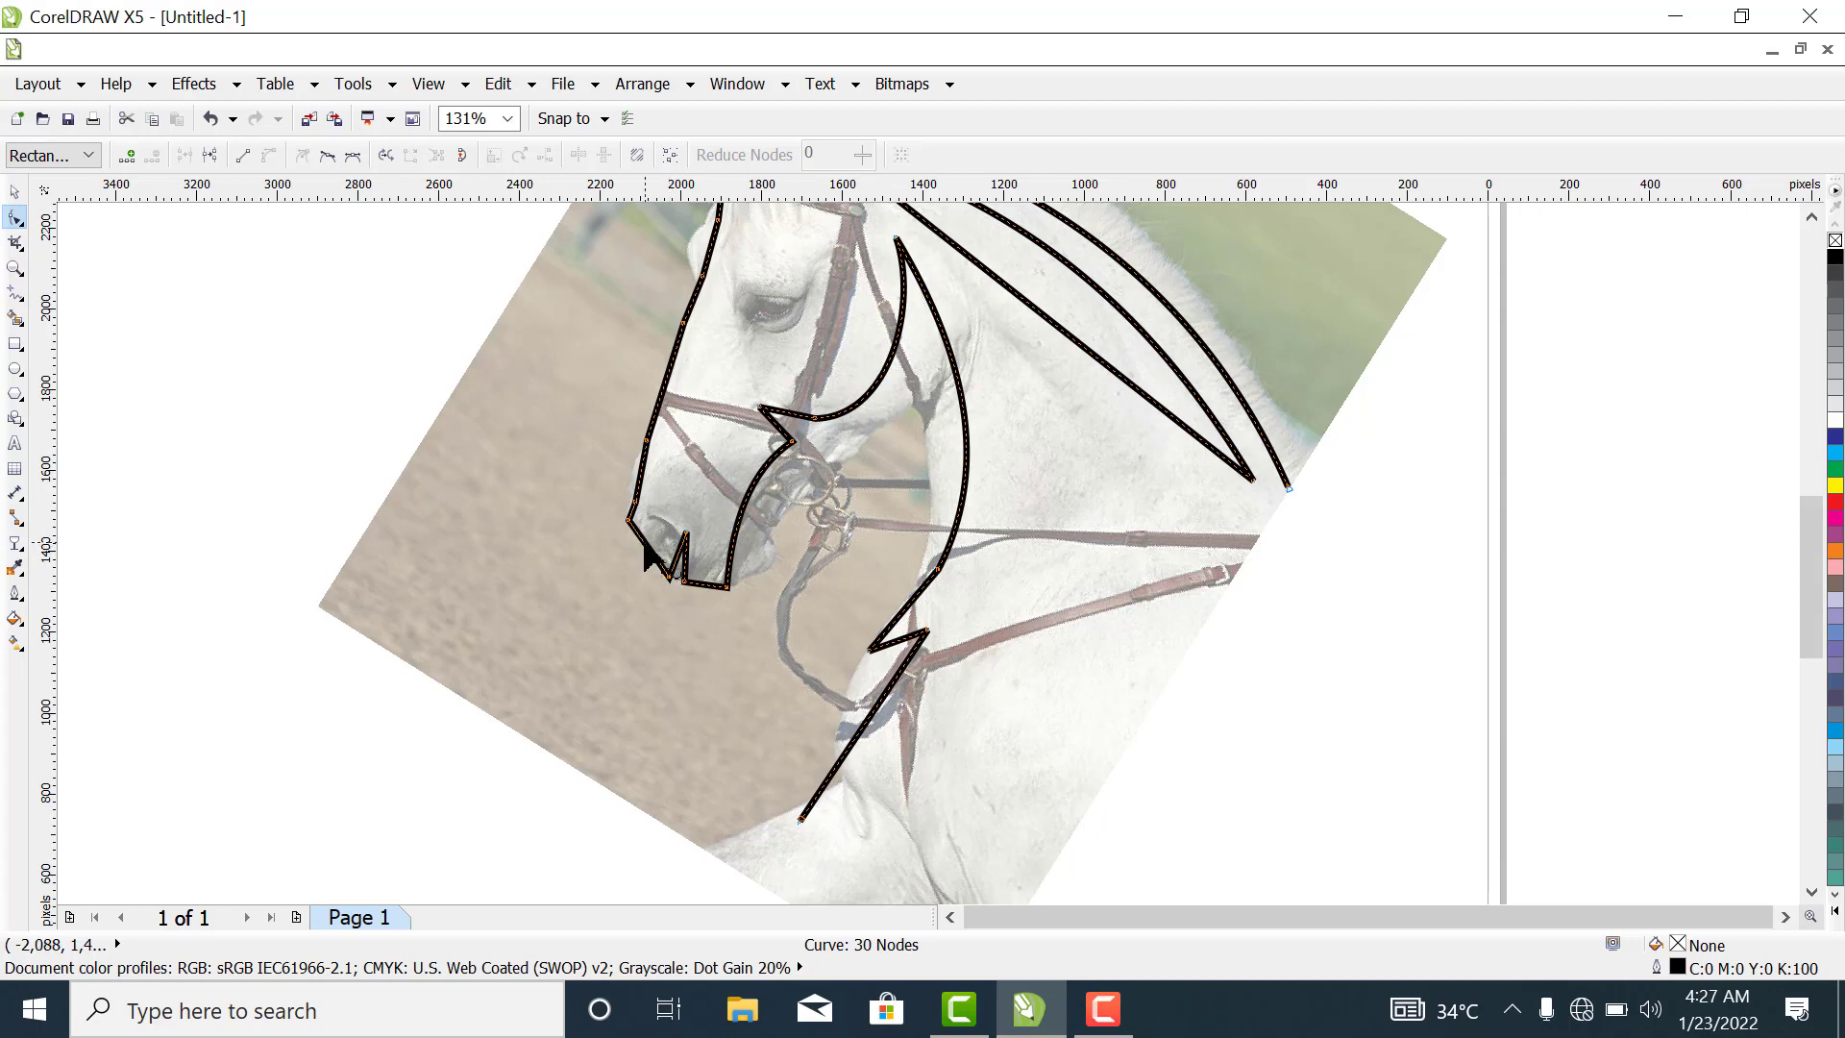
Round the muzzle's front edge and lower lip, reposition the chin corner, and reshape the notch beside the nostril.
mouse_move(644, 543)
left_mouse_down()
mouse_move(654, 565)
mouse_move(638, 548)
left_mouse_up()
left_click_drag(706, 598, 702, 590)
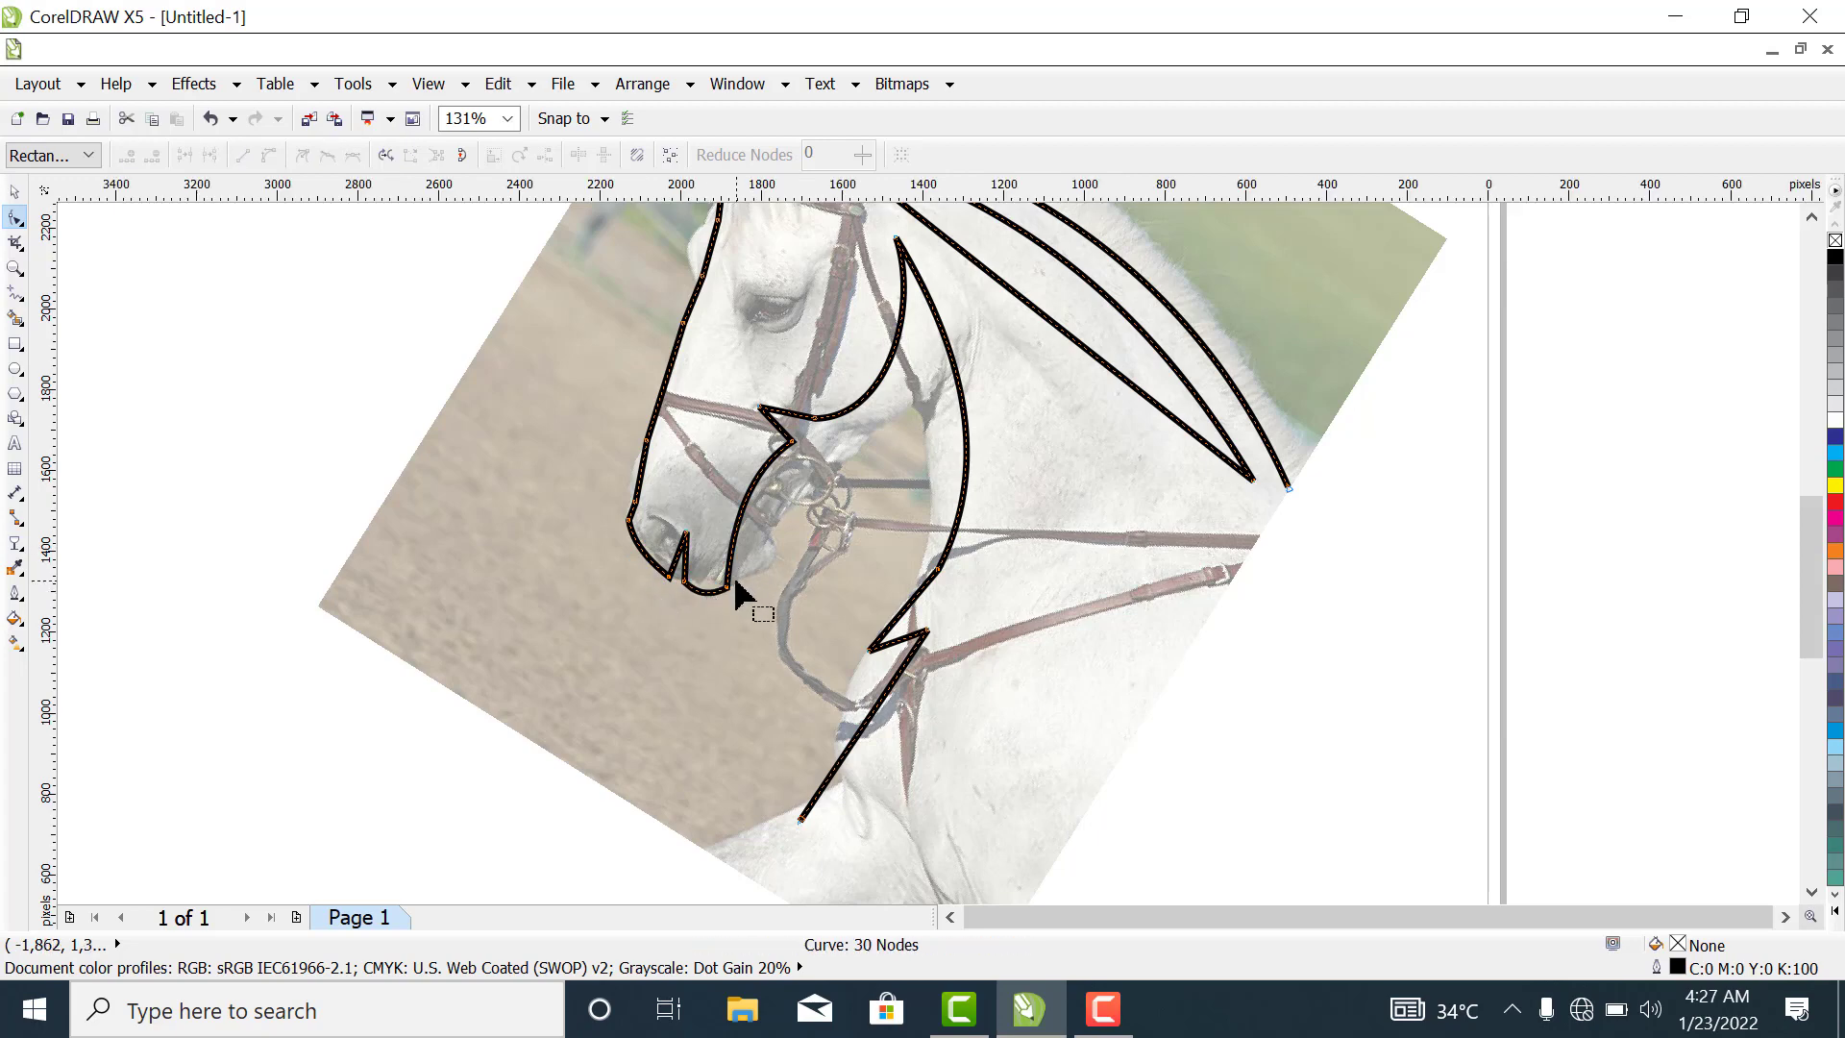
left_click(727, 590)
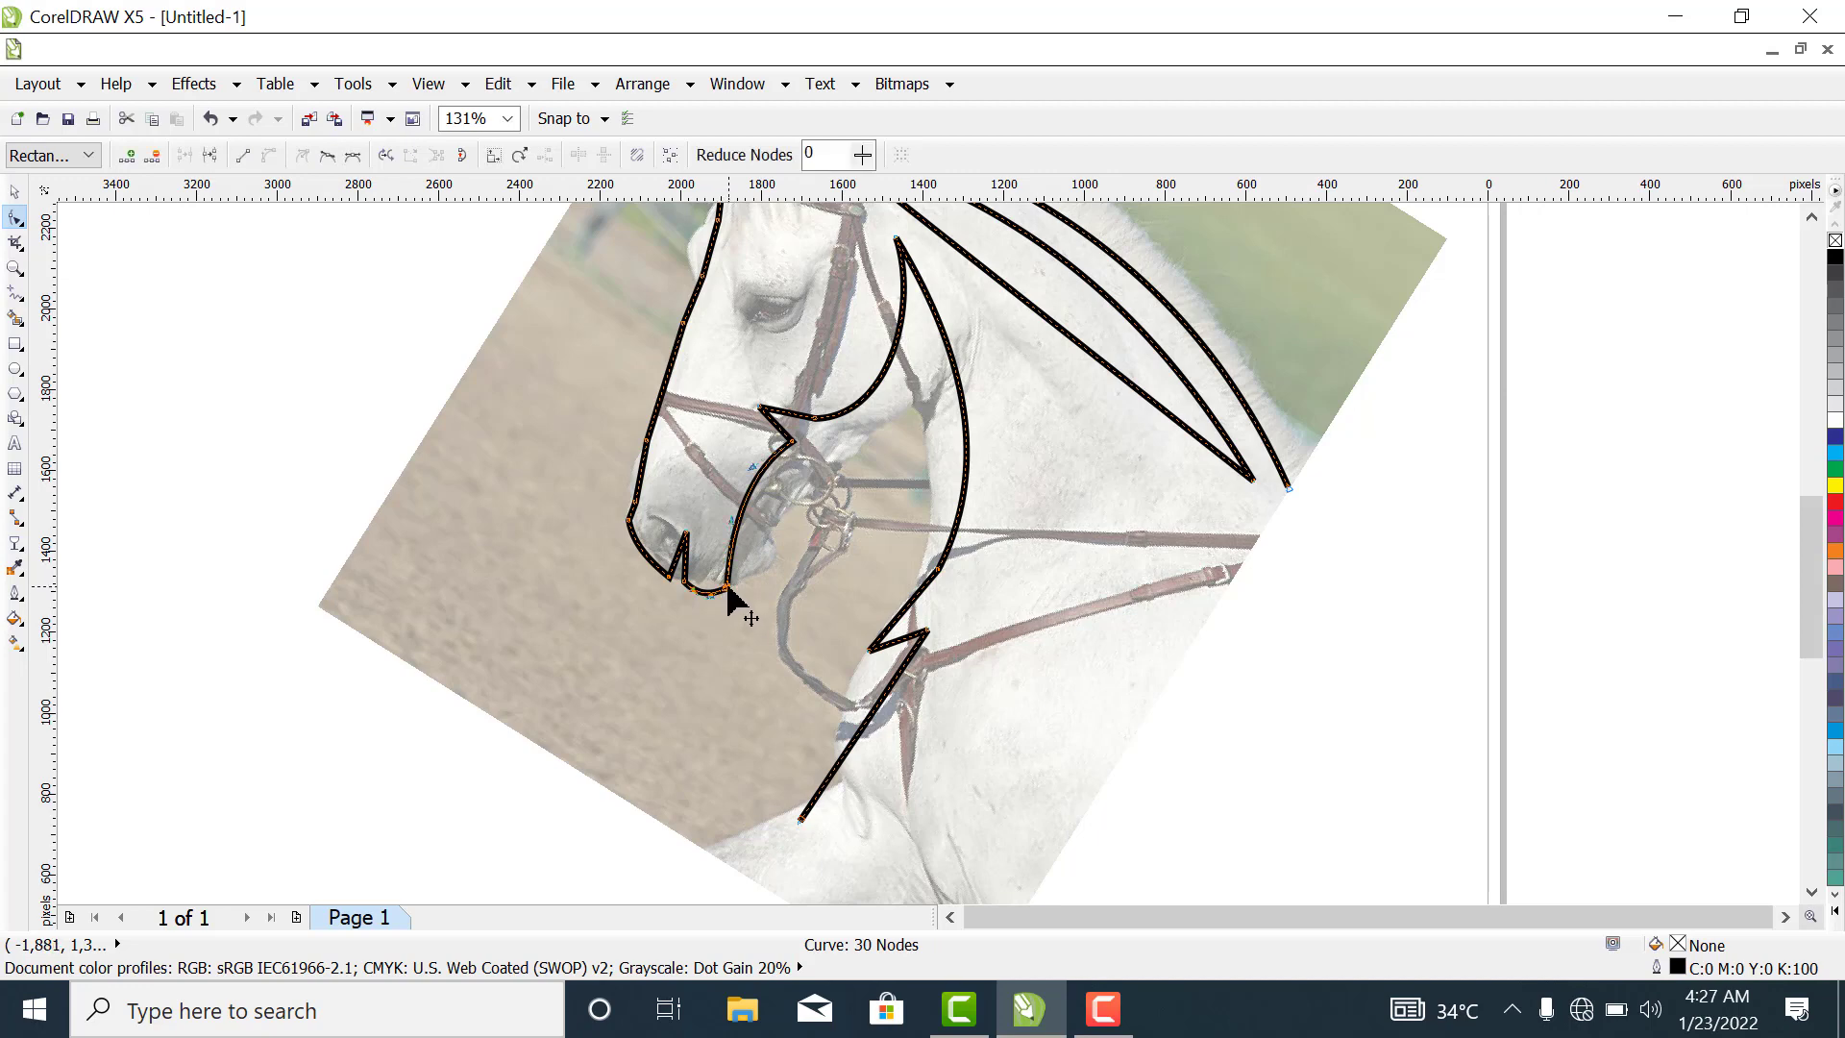
mouse_move(727, 590)
left_mouse_down()
mouse_move(697, 588)
mouse_move(712, 609)
left_mouse_up()
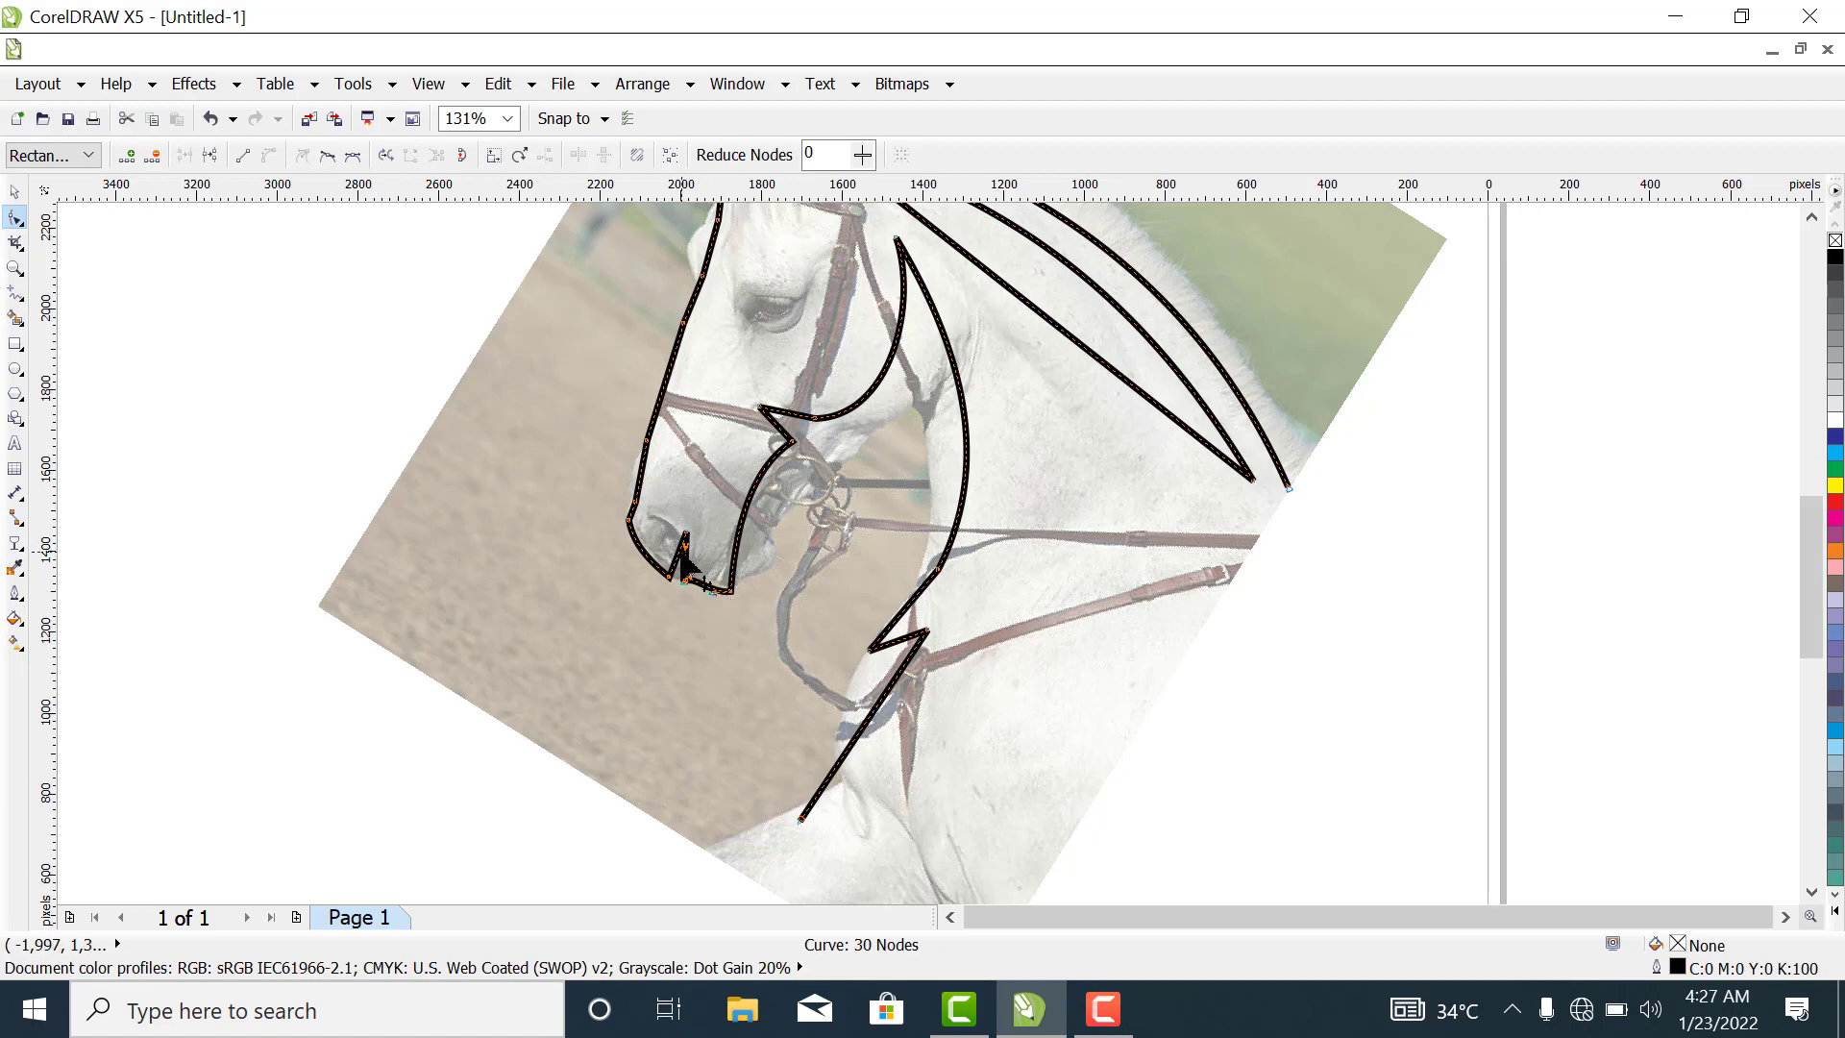
mouse_move(691, 580)
left_mouse_down()
mouse_move(679, 553)
mouse_move(693, 571)
left_mouse_up()
left_click_drag(678, 567, 684, 572)
Bow the lower chest segment forward and curve the edges of both ears outward to match the photo.
left_click_drag(903, 670, 847, 686)
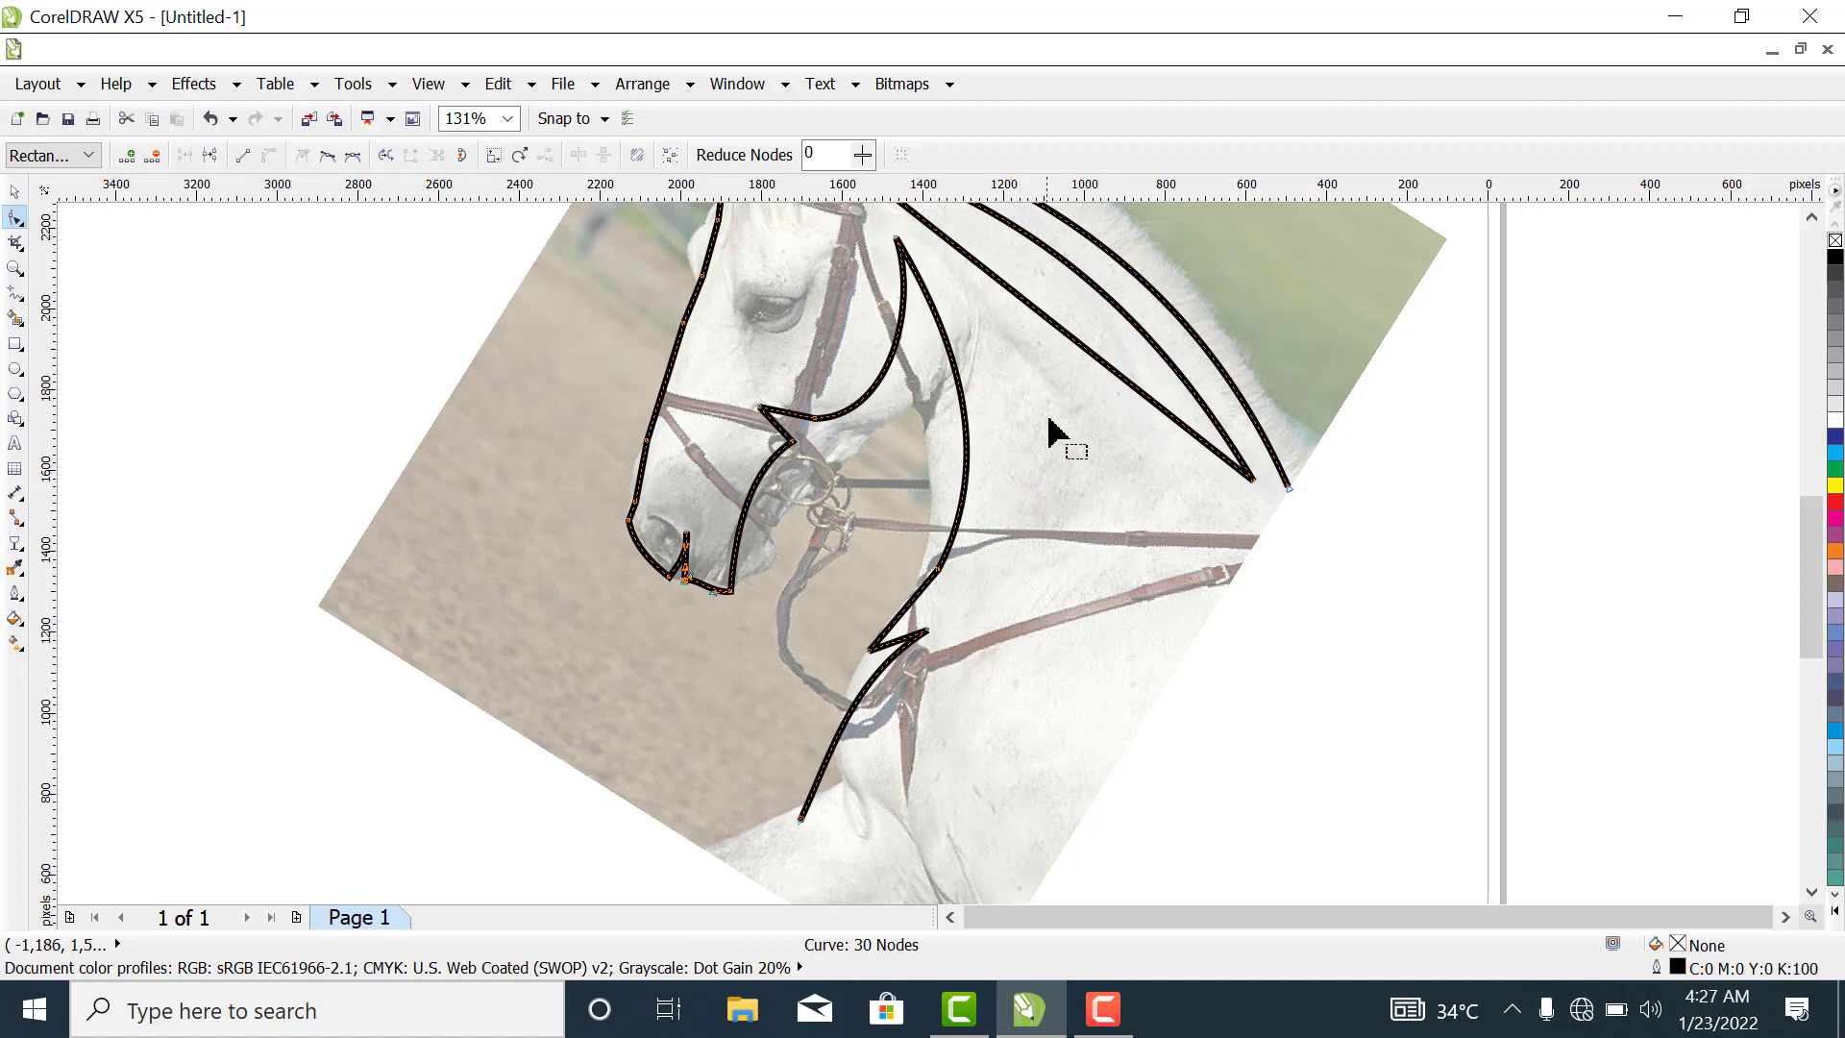
left_click_drag(1819, 556, 1818, 507)
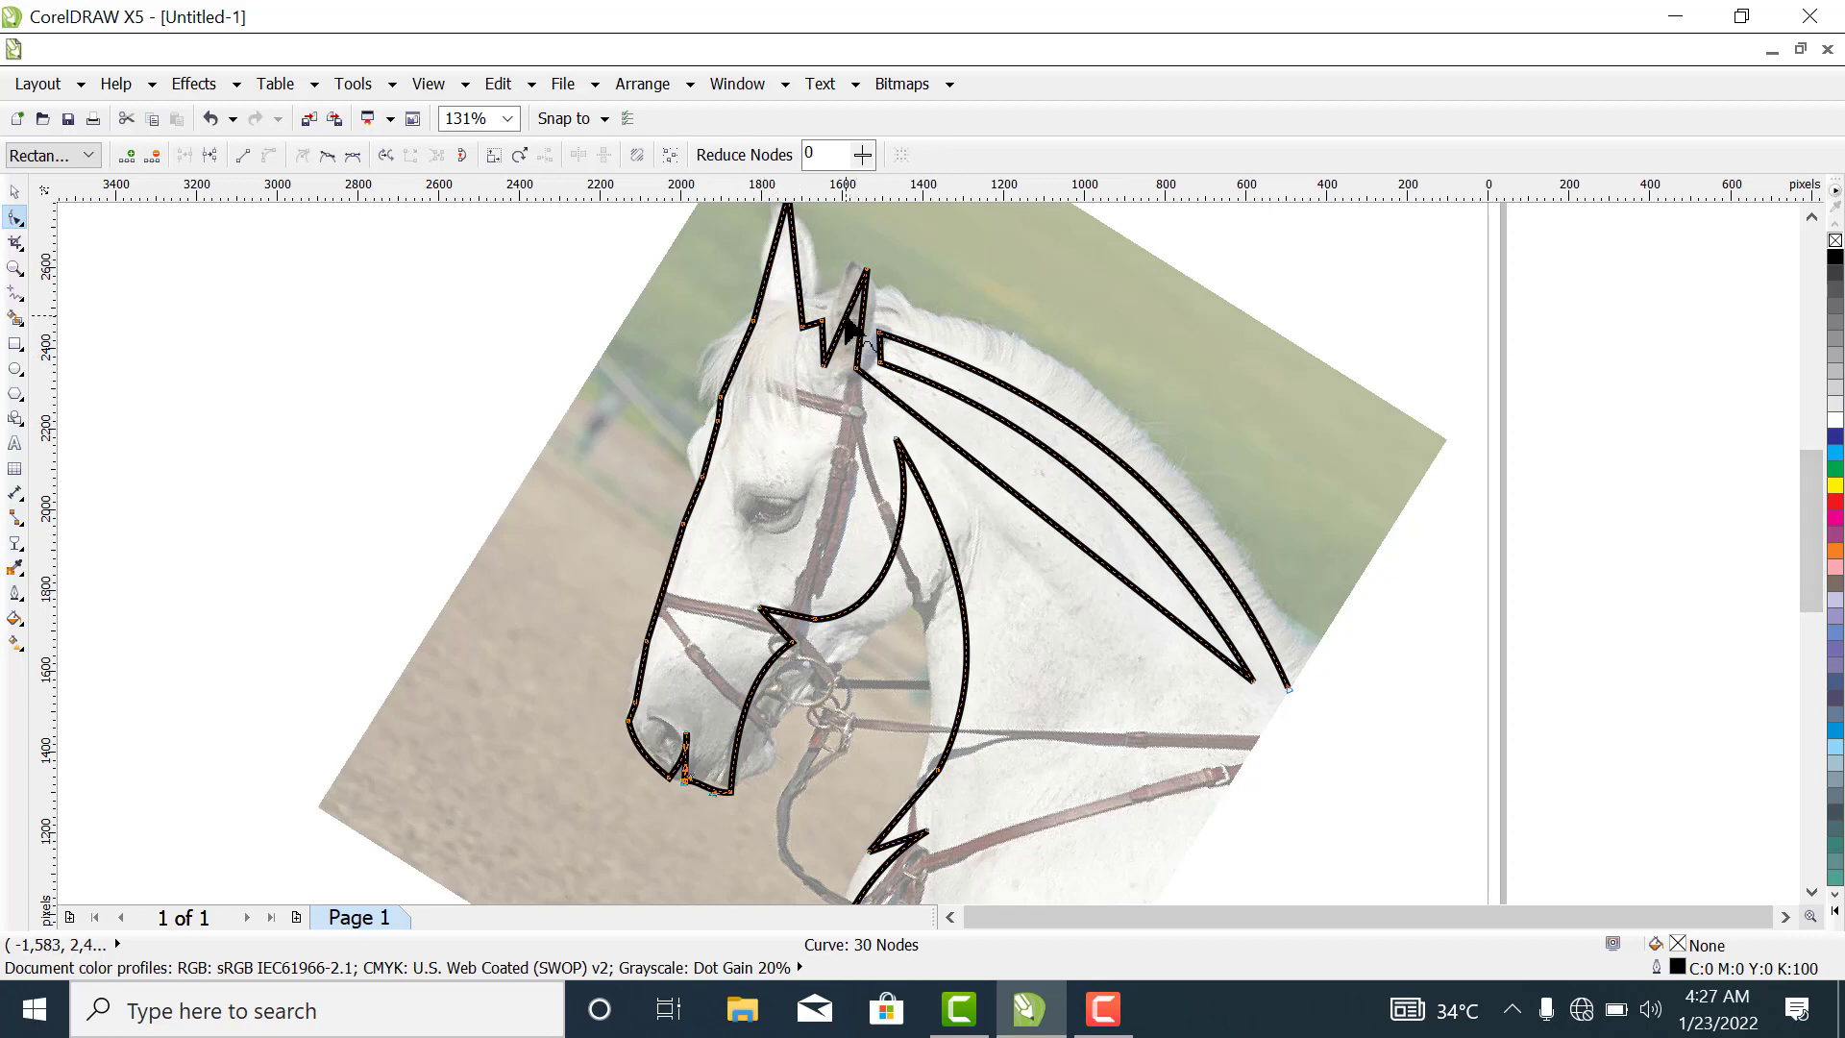
left_click_drag(846, 320, 874, 300)
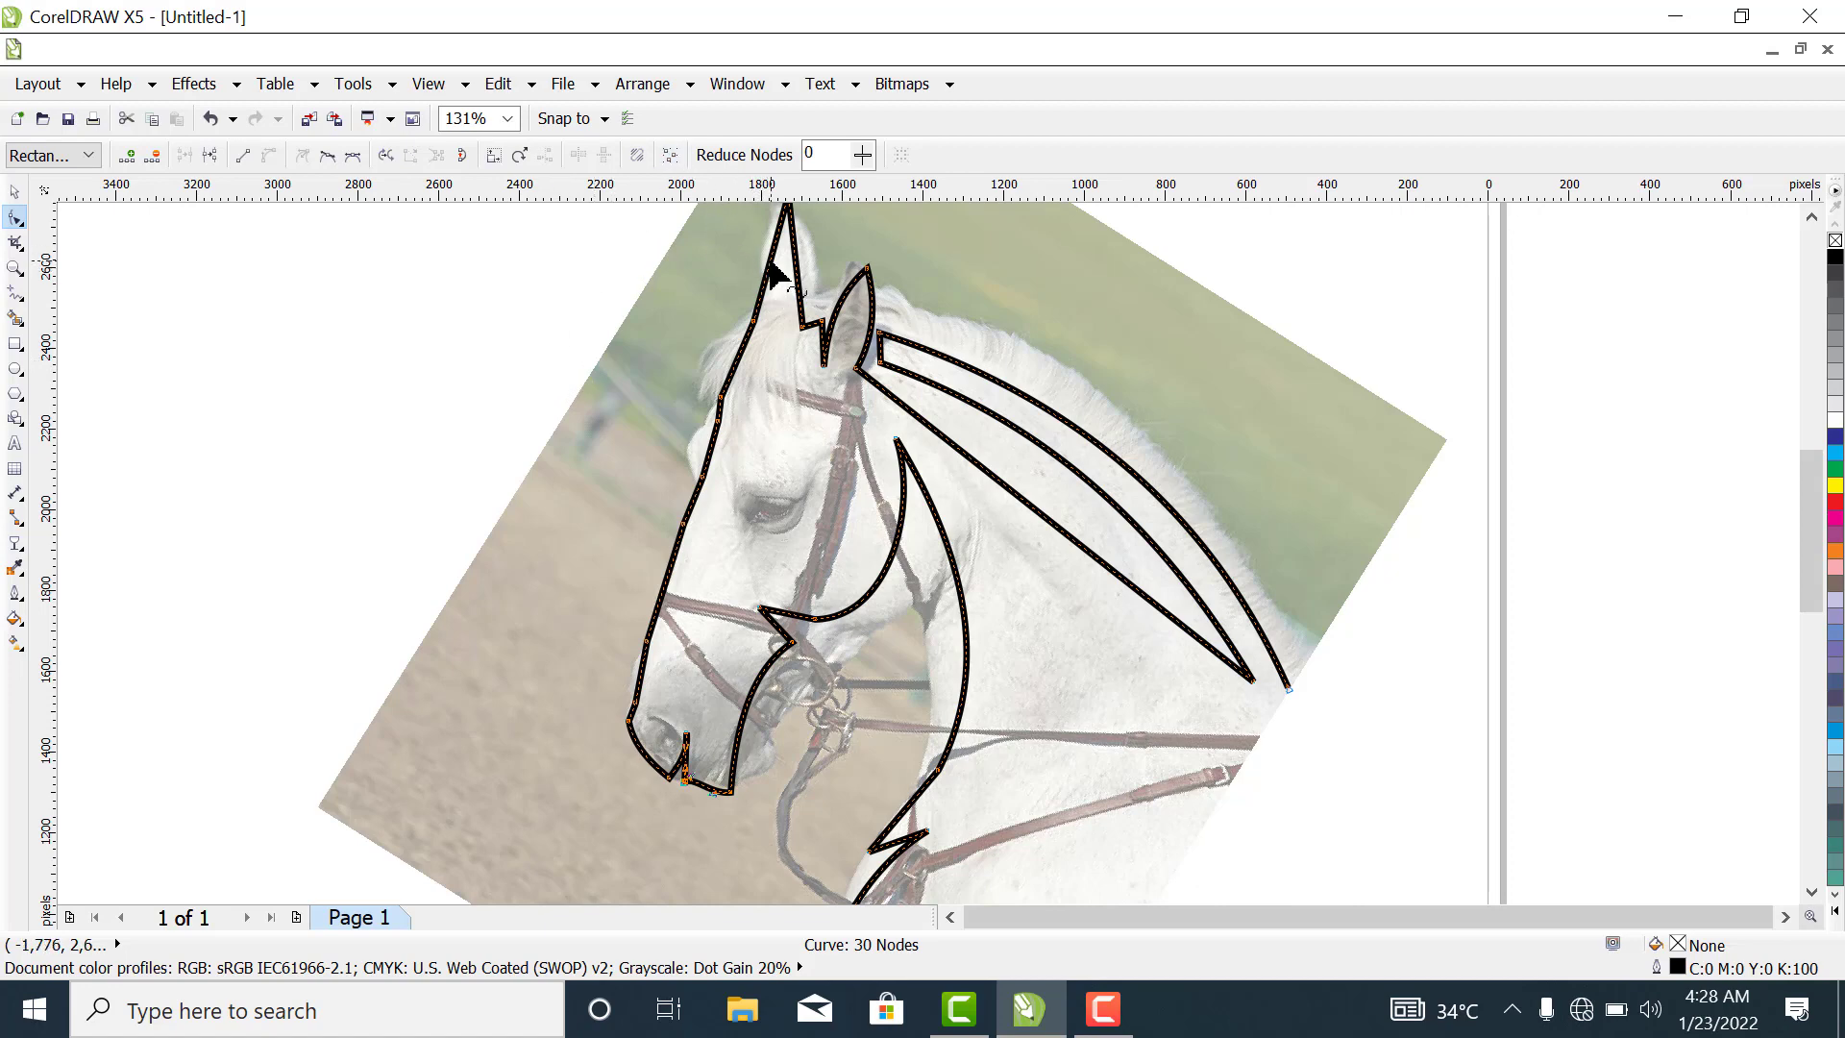
left_click_drag(763, 273, 816, 269)
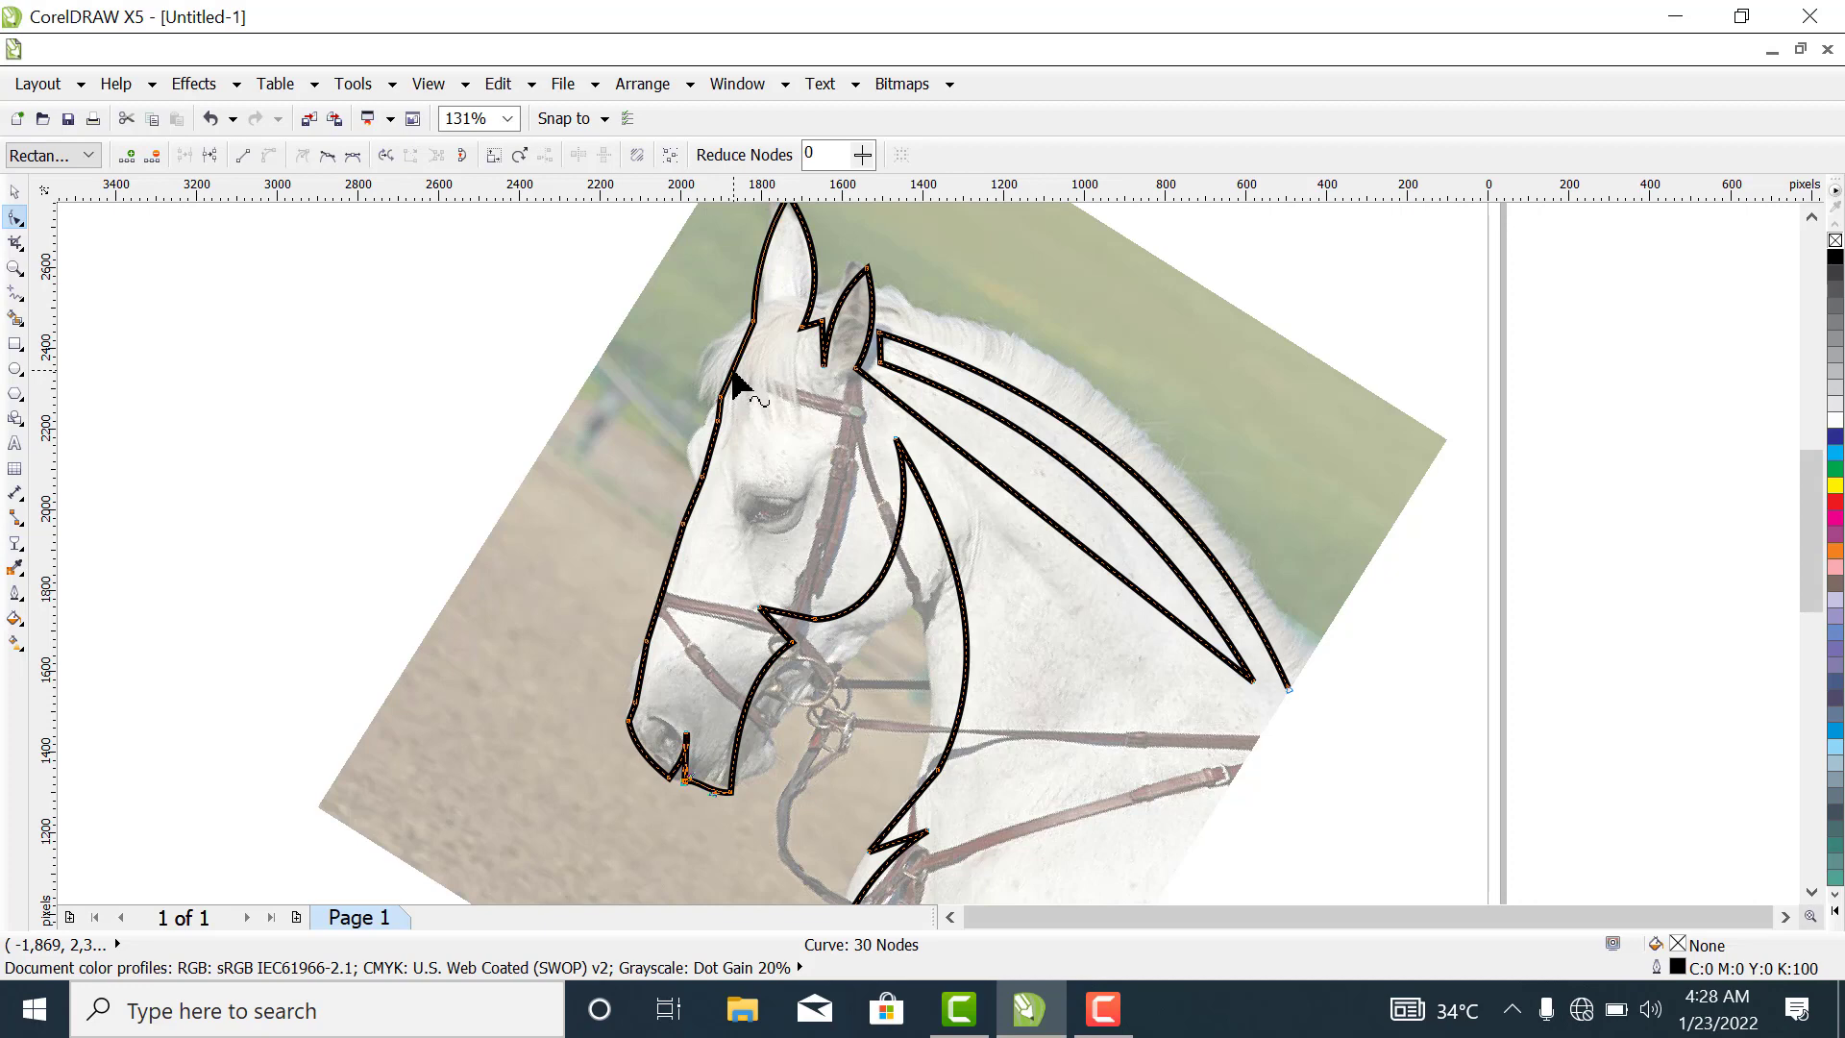
Bow the forelock segment below the front ear outward and round the two brow segments beneath it into small bumps.
left_click_drag(732, 378, 719, 363)
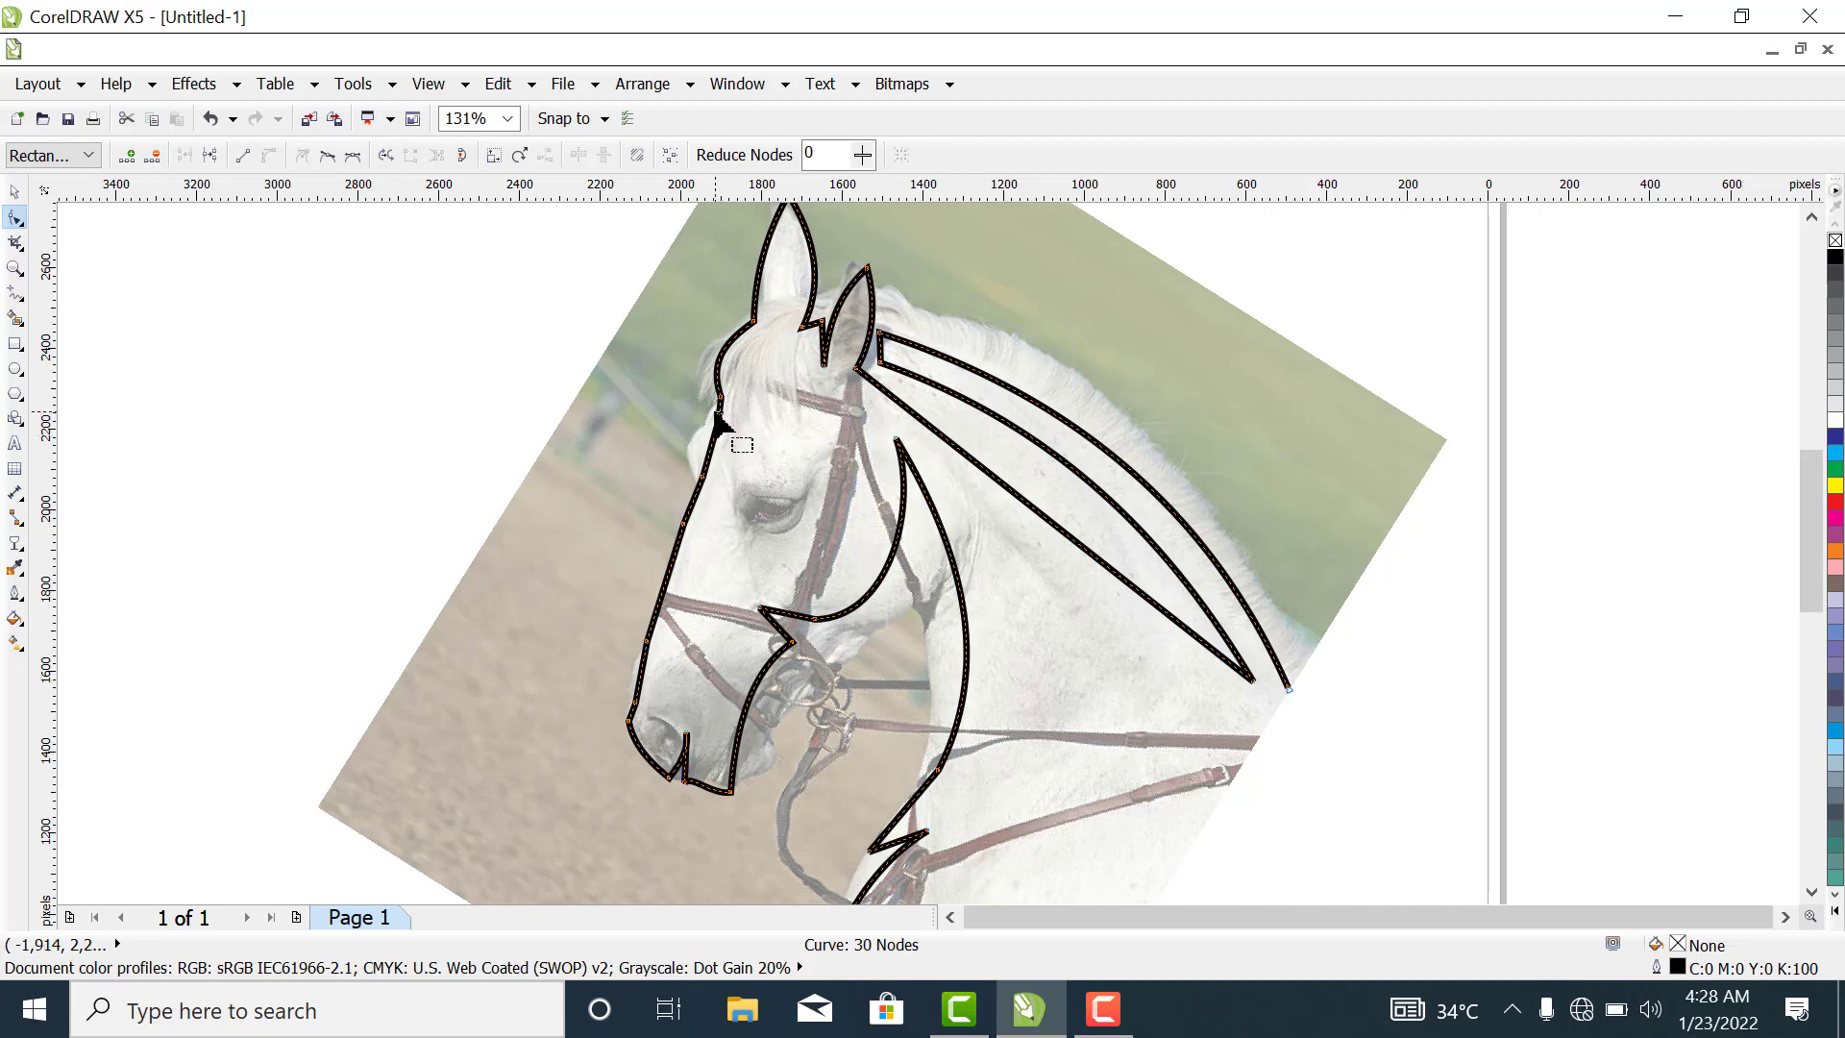
left_click(716, 420)
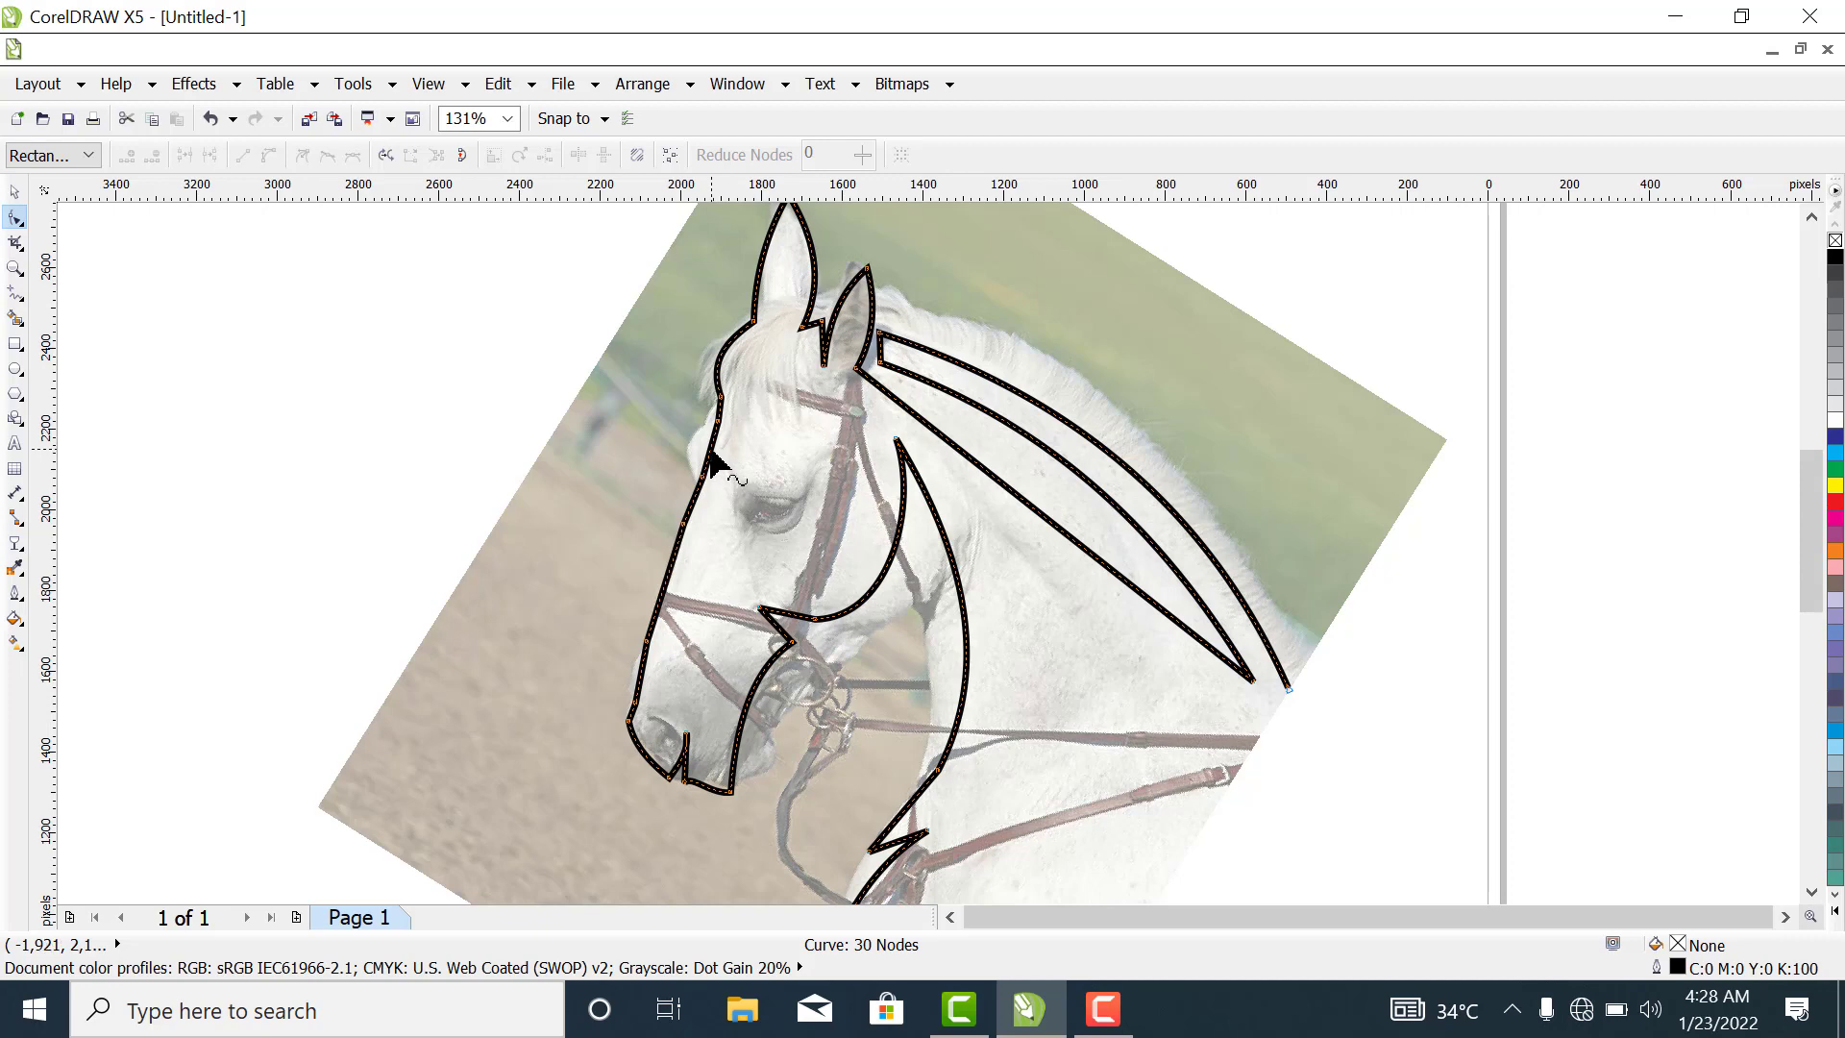
left_click_drag(712, 461, 694, 450)
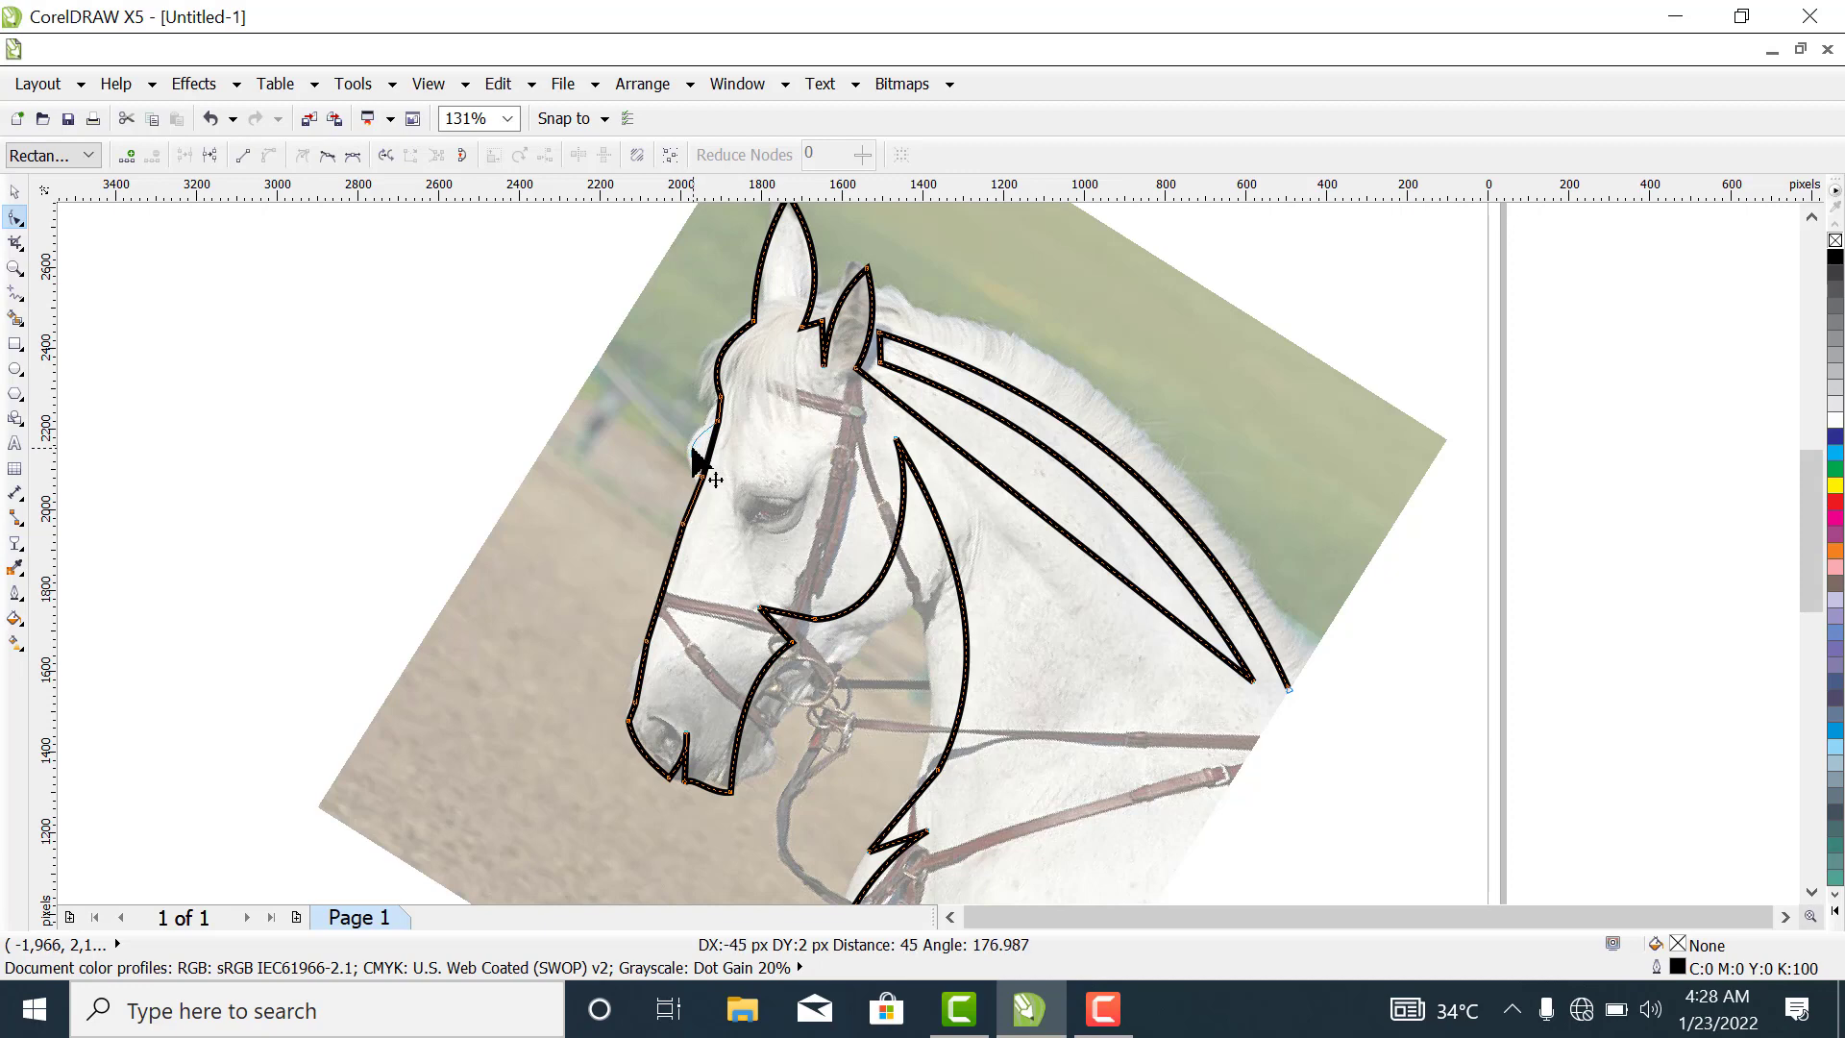
left_click_drag(694, 449, 695, 454)
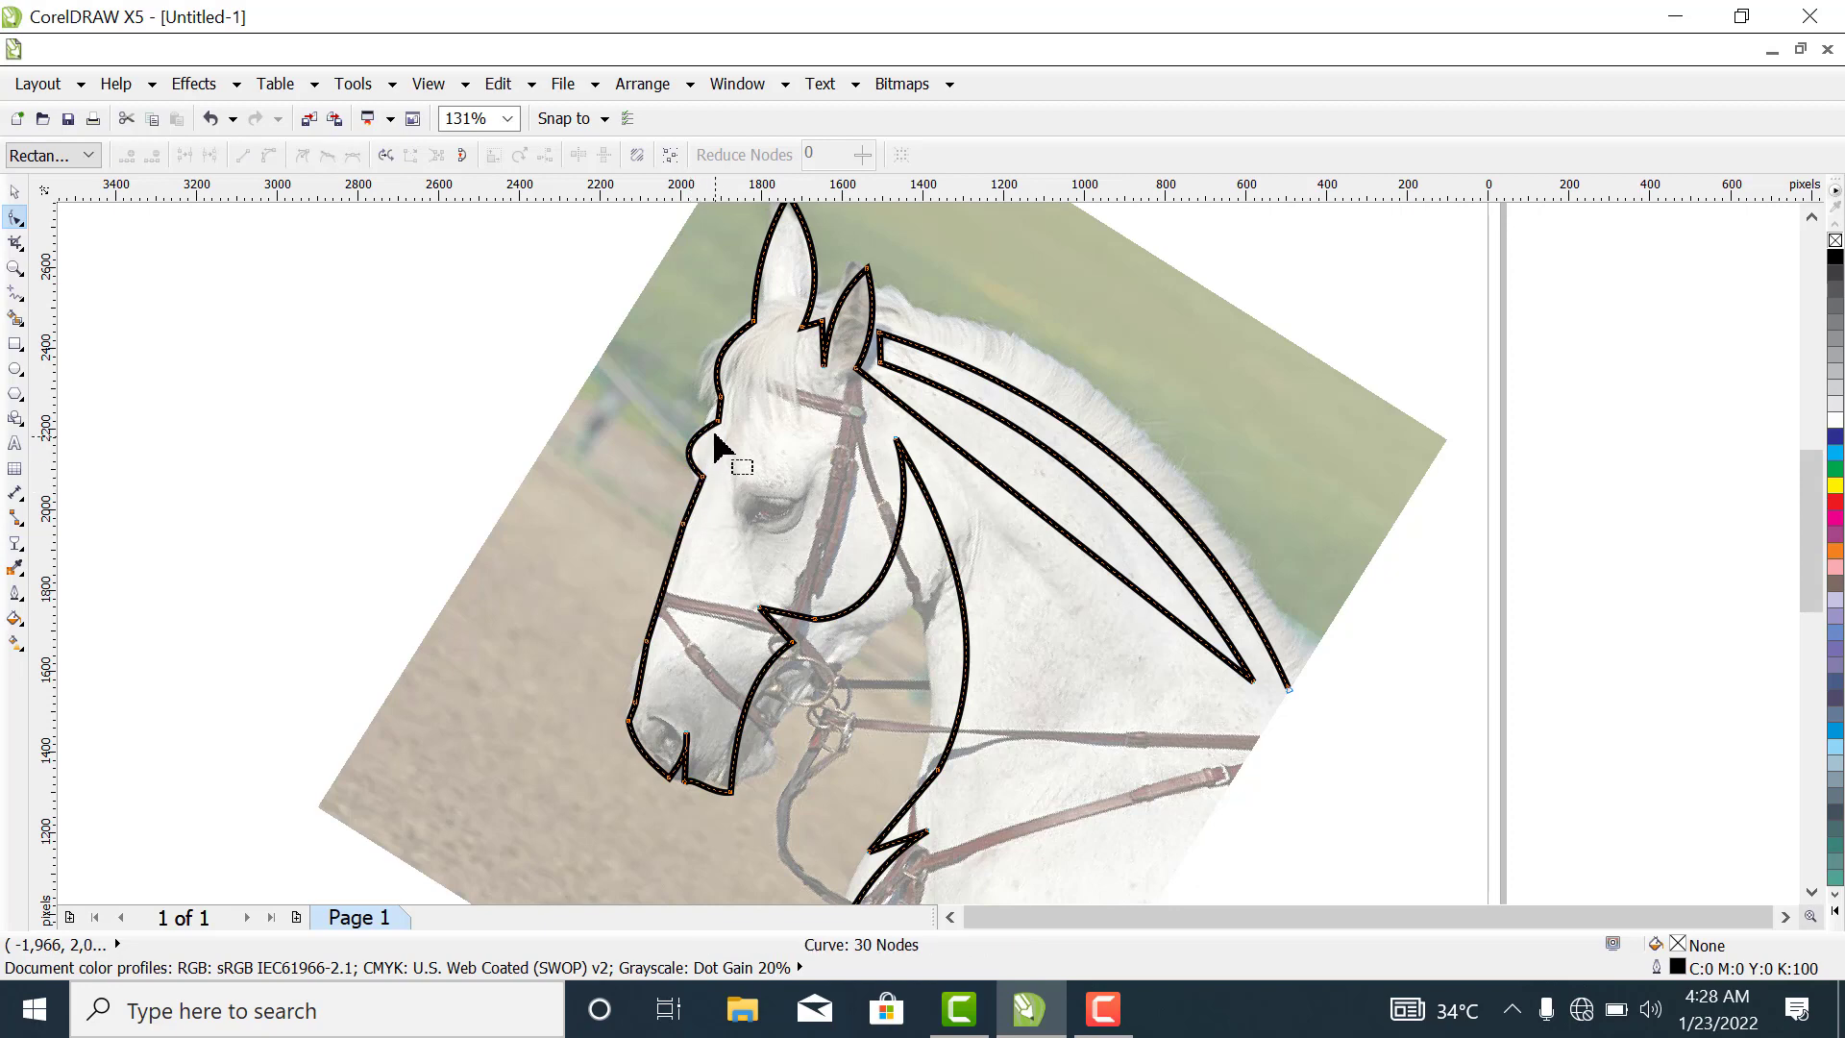
left_click_drag(721, 411, 713, 411)
left_click(716, 420)
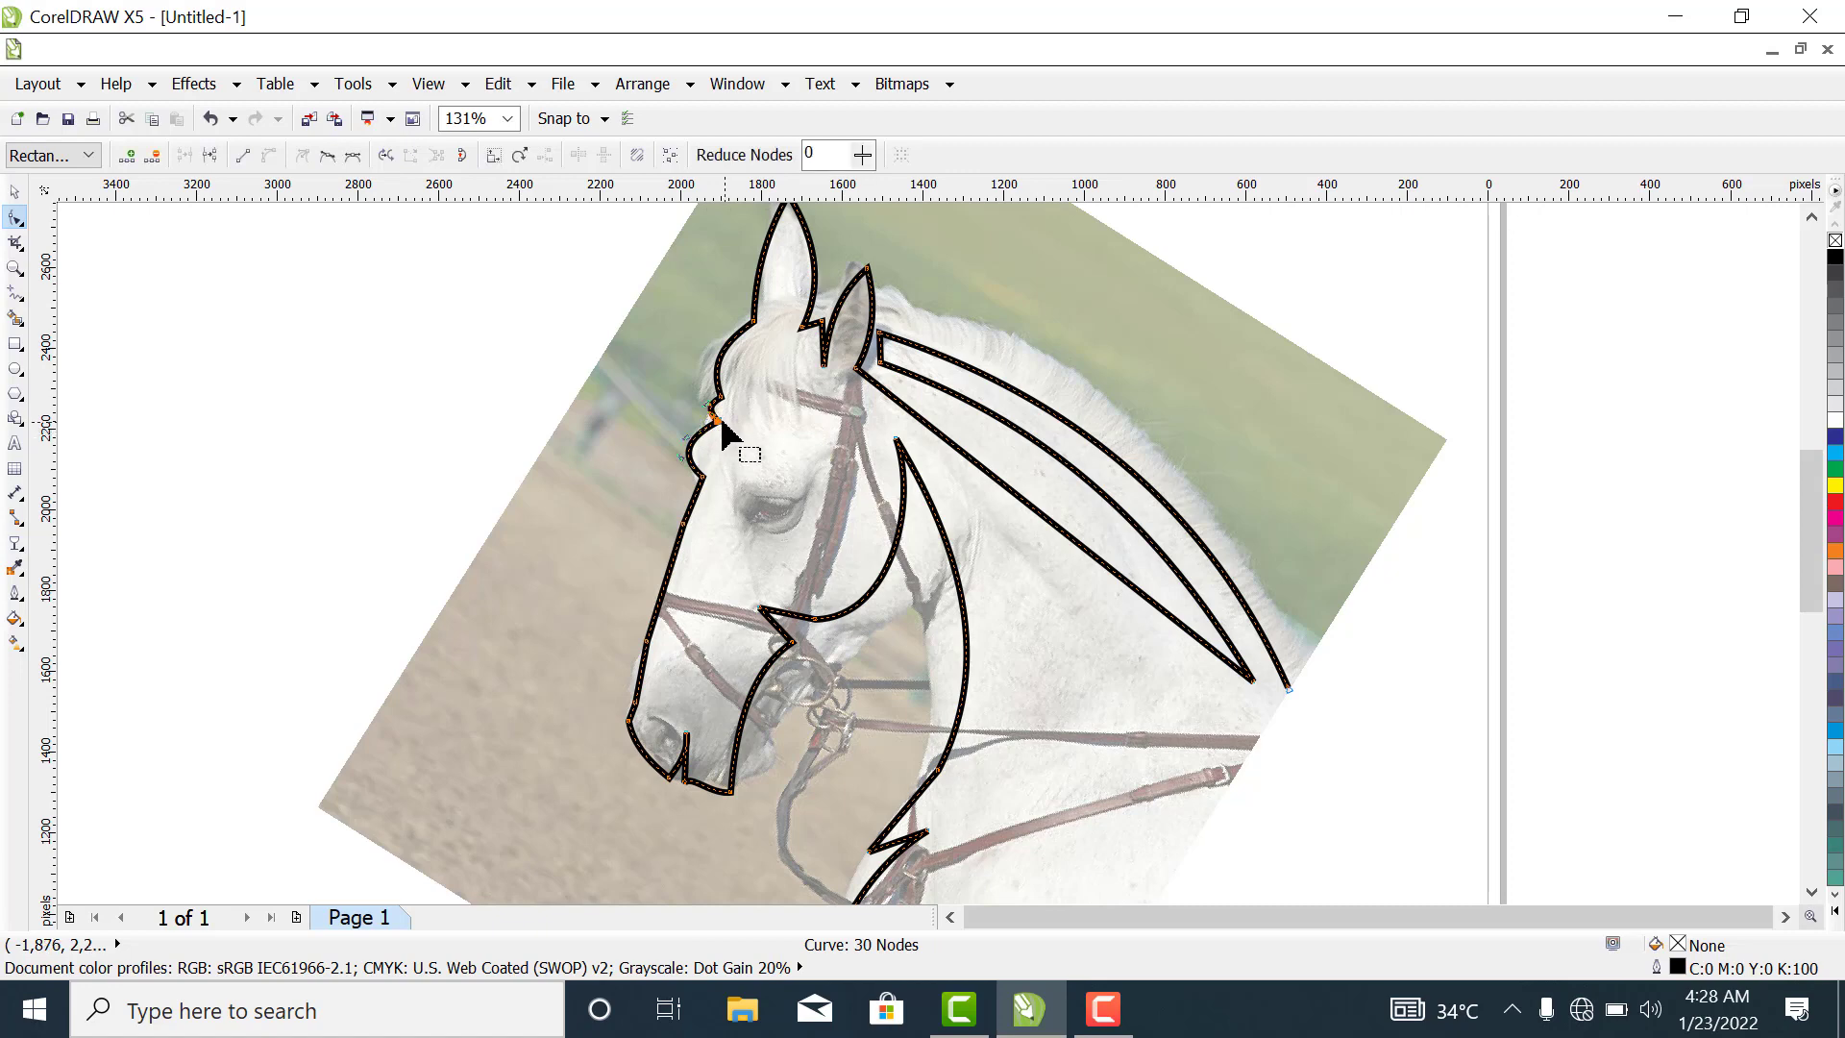
Adjust the nodes and bulge of the brow bump, and bow the nose segment just above the muzzle outward.
left_click_drag(721, 422, 737, 510)
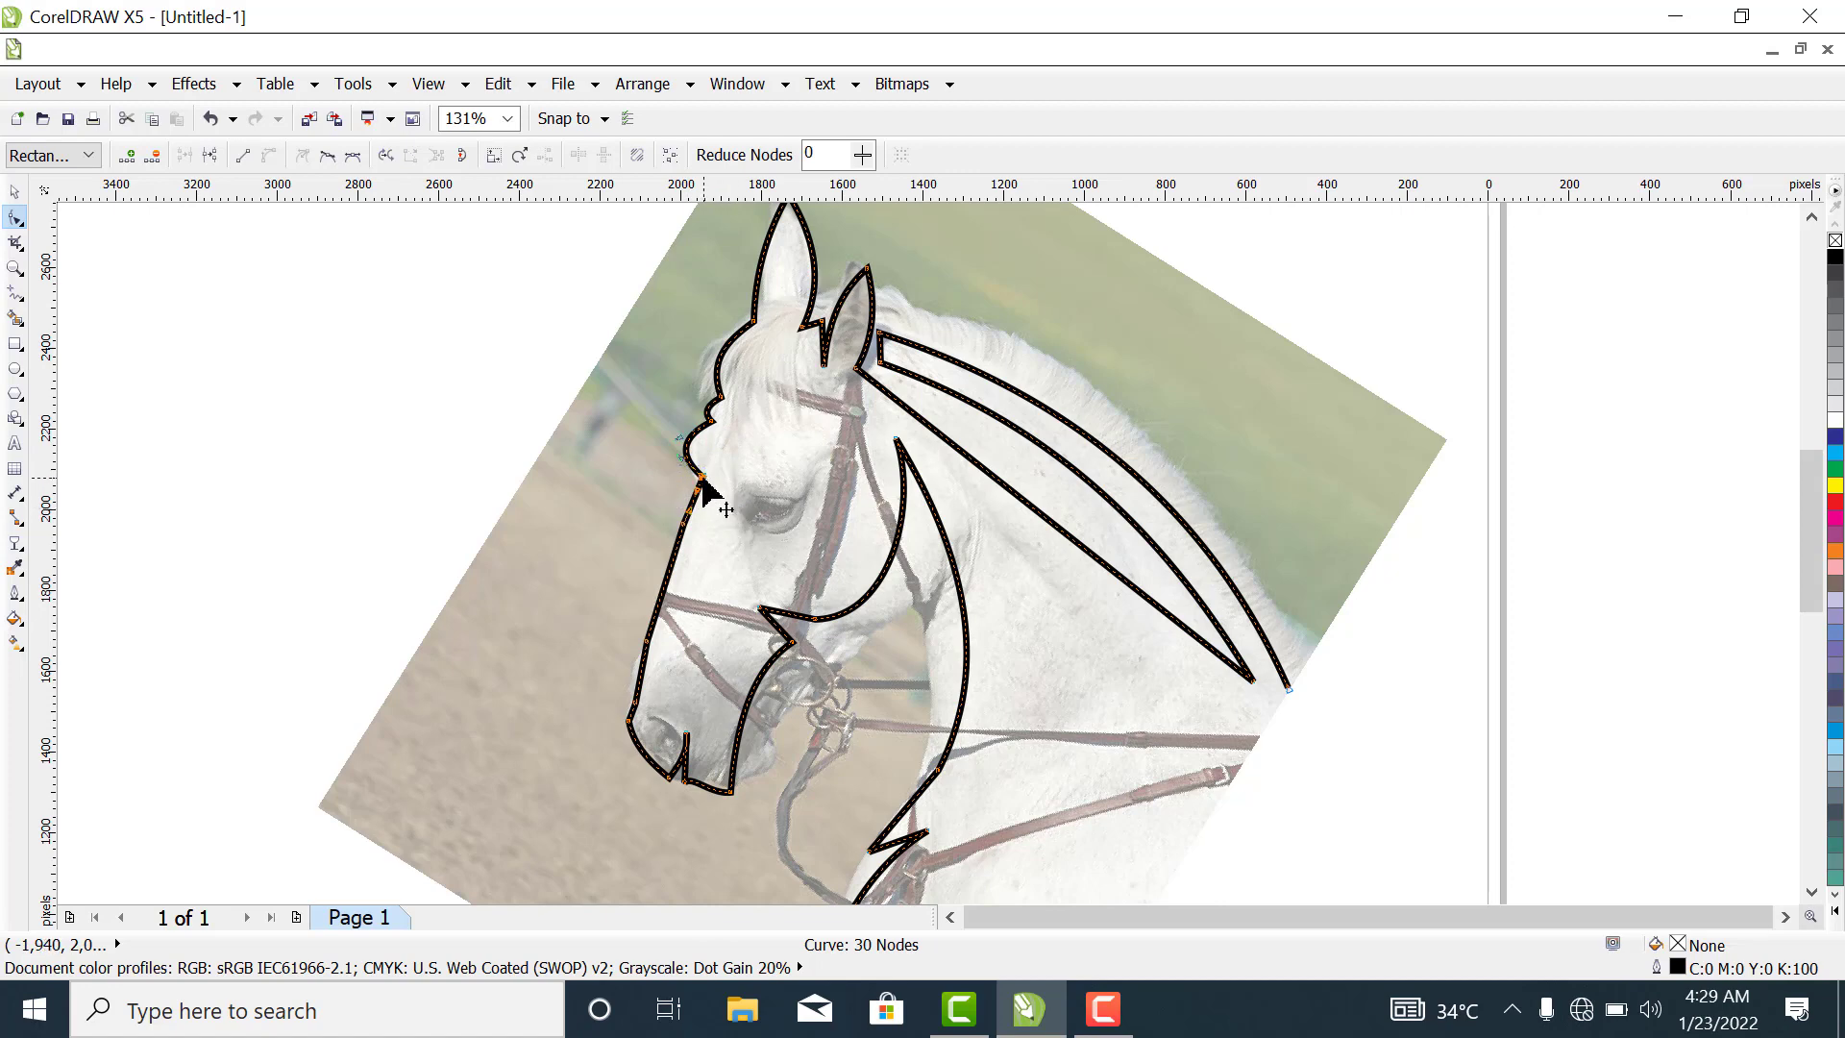
left_click_drag(704, 486, 699, 476)
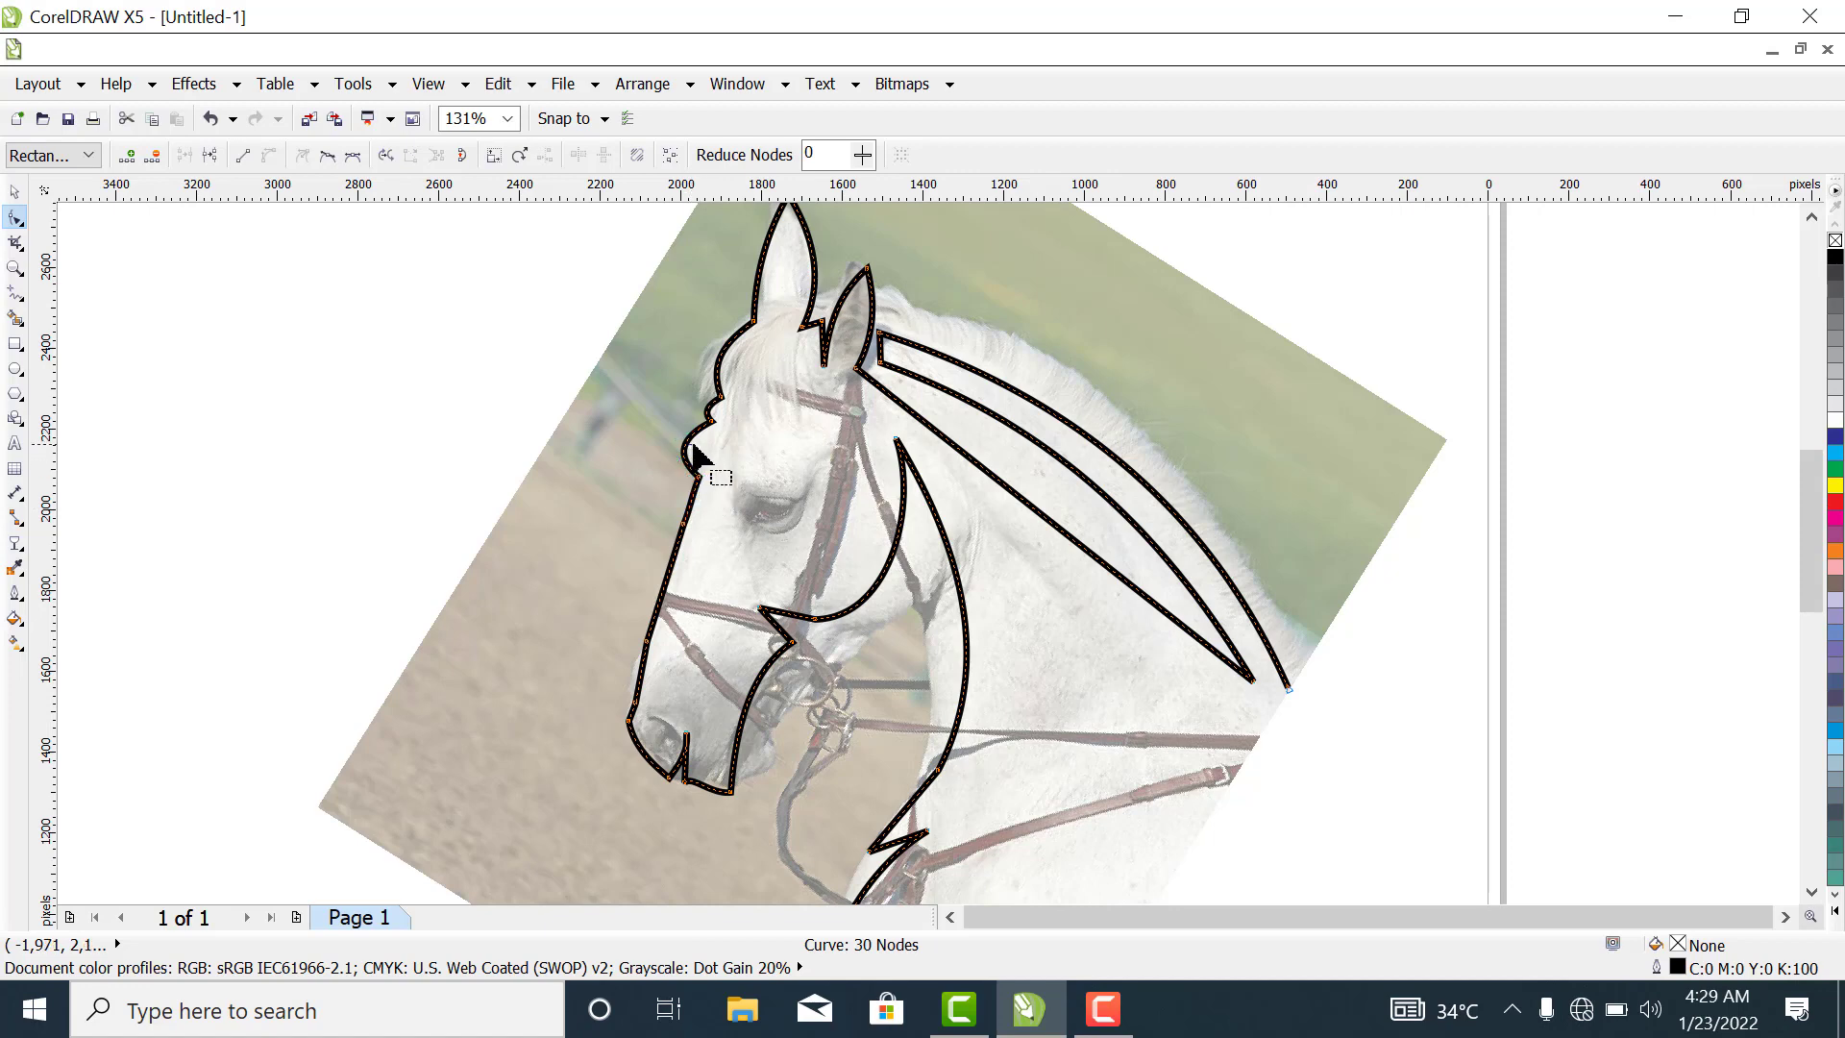
left_click_drag(696, 451, 716, 495)
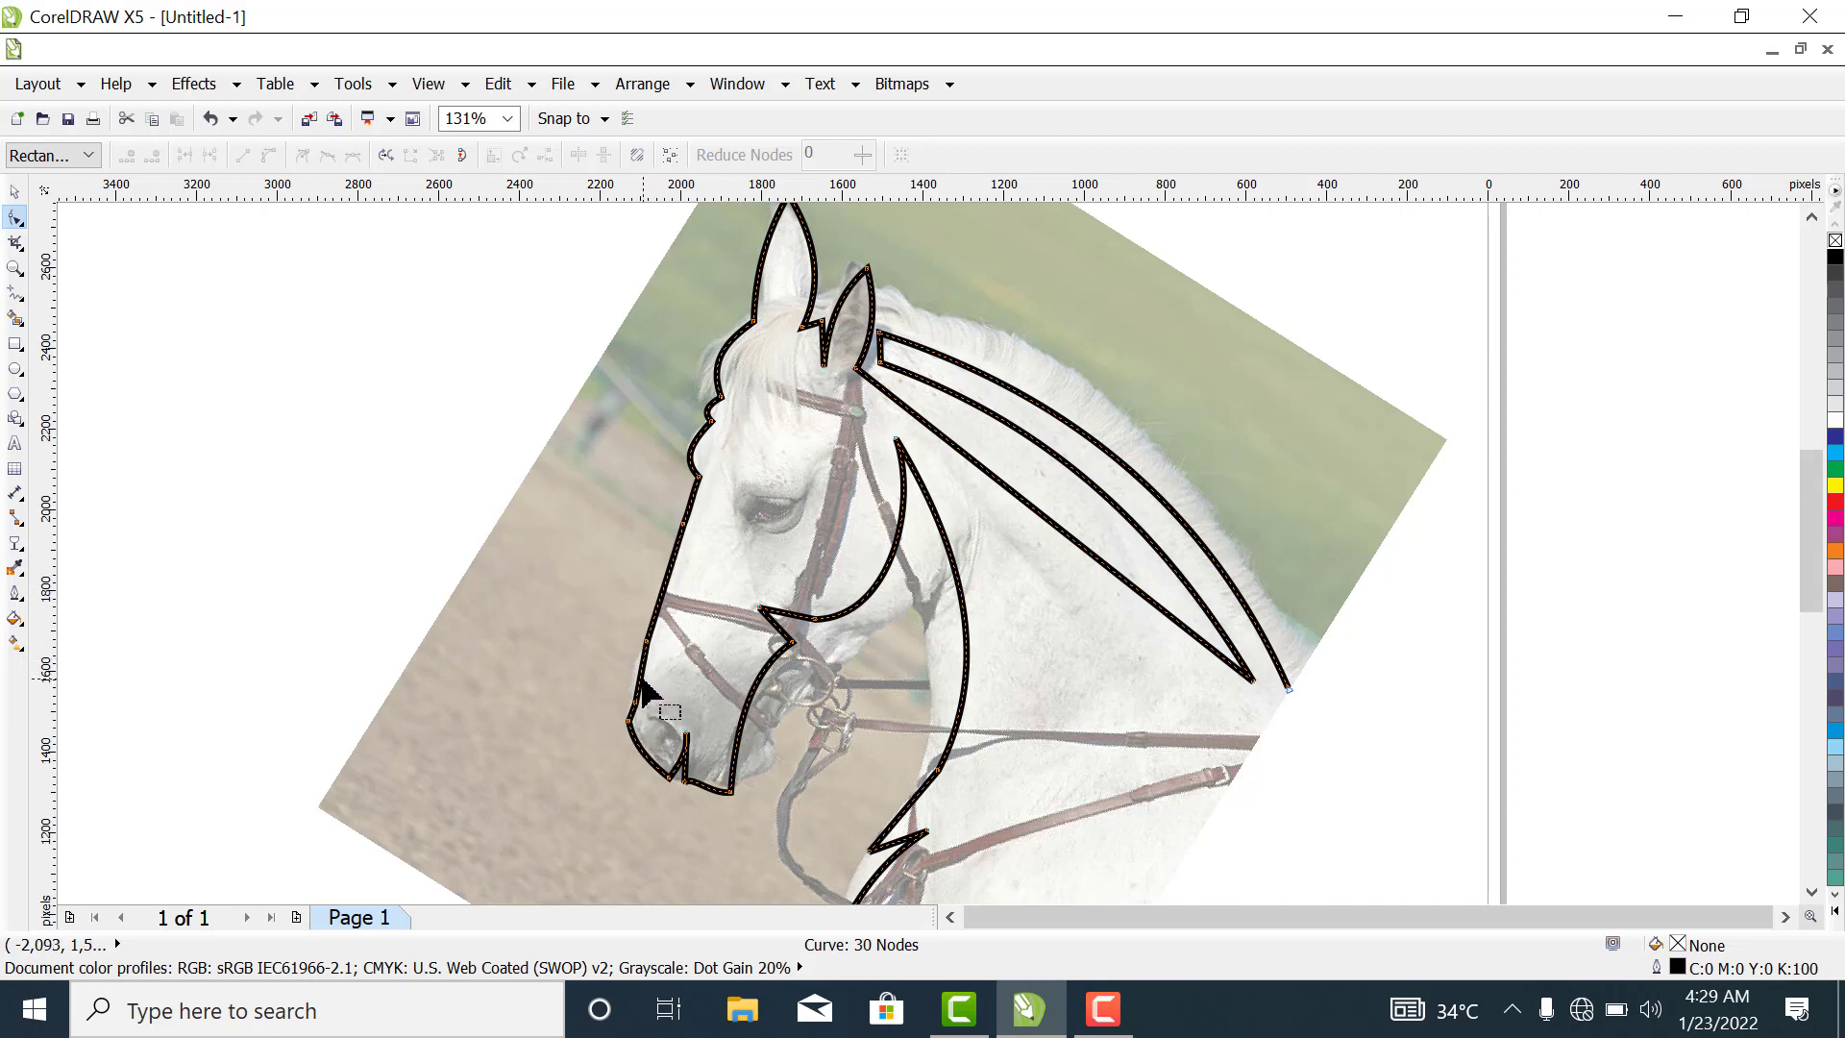
left_click_drag(641, 684, 656, 711)
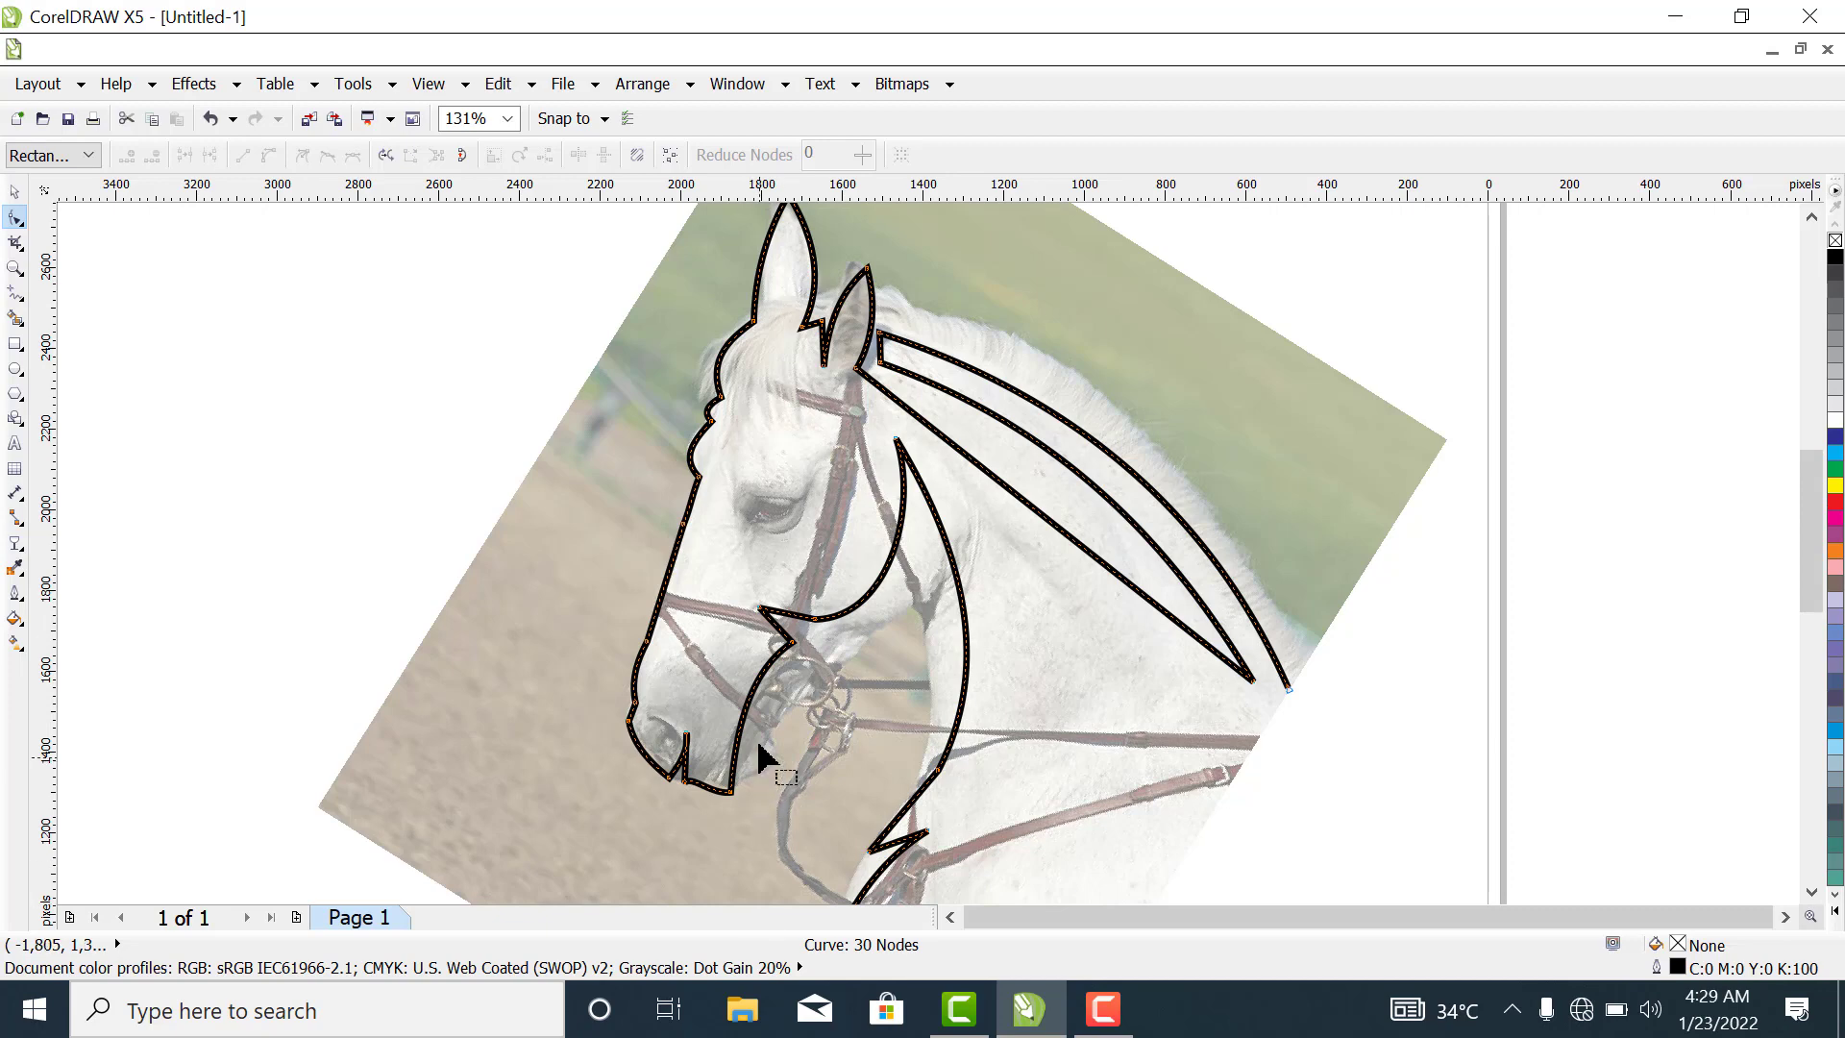
Bend the straight lower mane line upward into an arc under the middle line, and reshape the notch between the ears.
left_click(1038, 516)
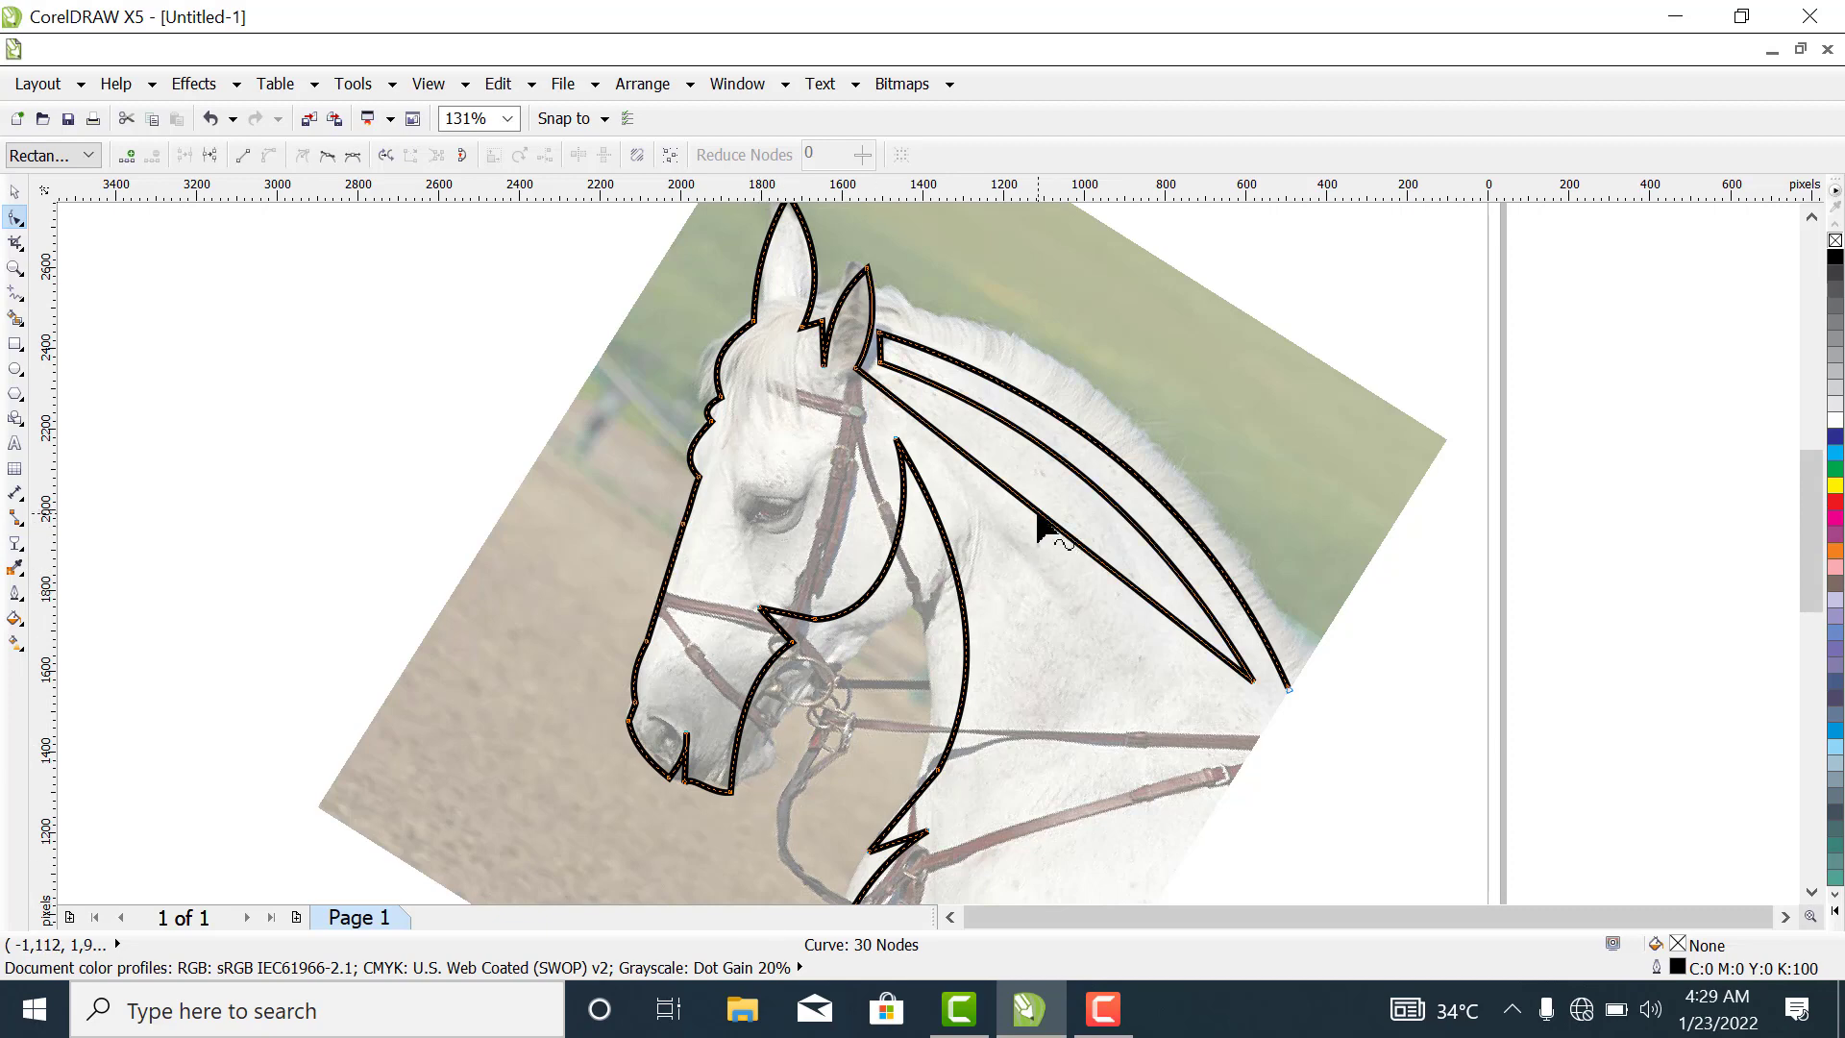
left_click_drag(1038, 516, 1064, 490)
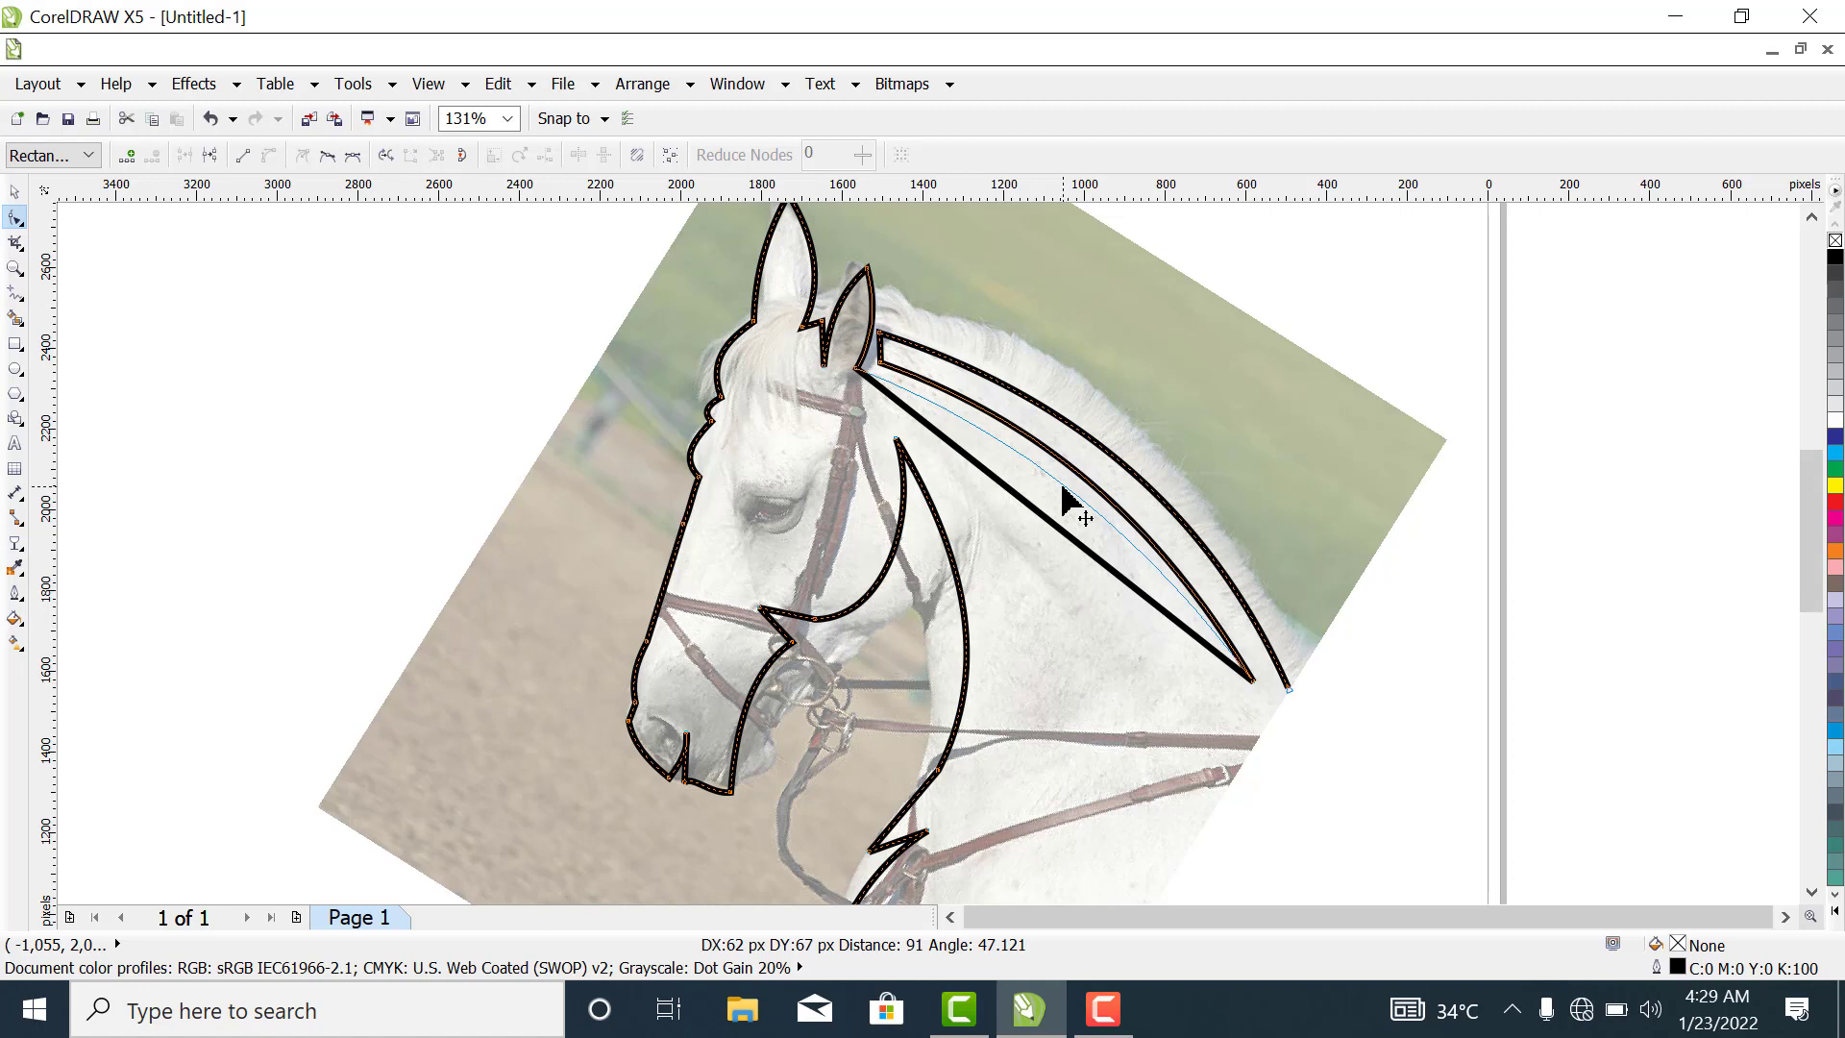
left_click_drag(1064, 490, 1062, 494)
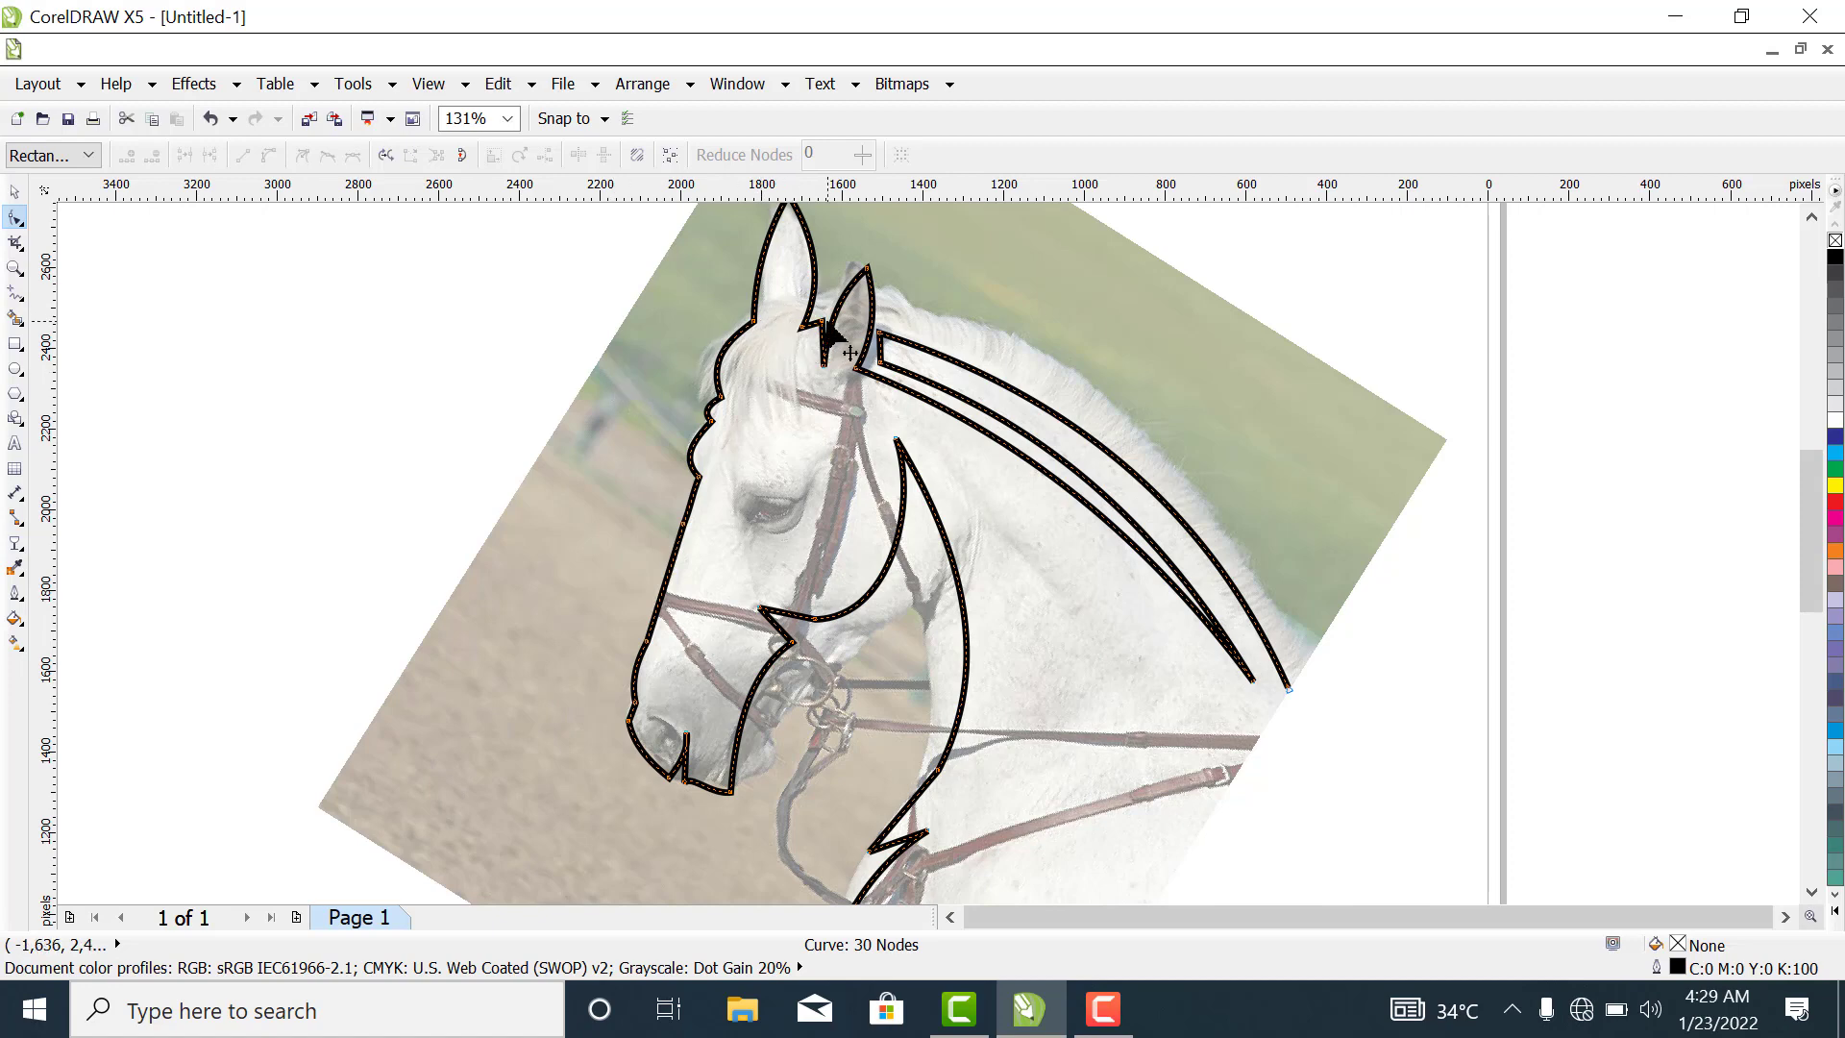
left_click_drag(847, 353, 848, 353)
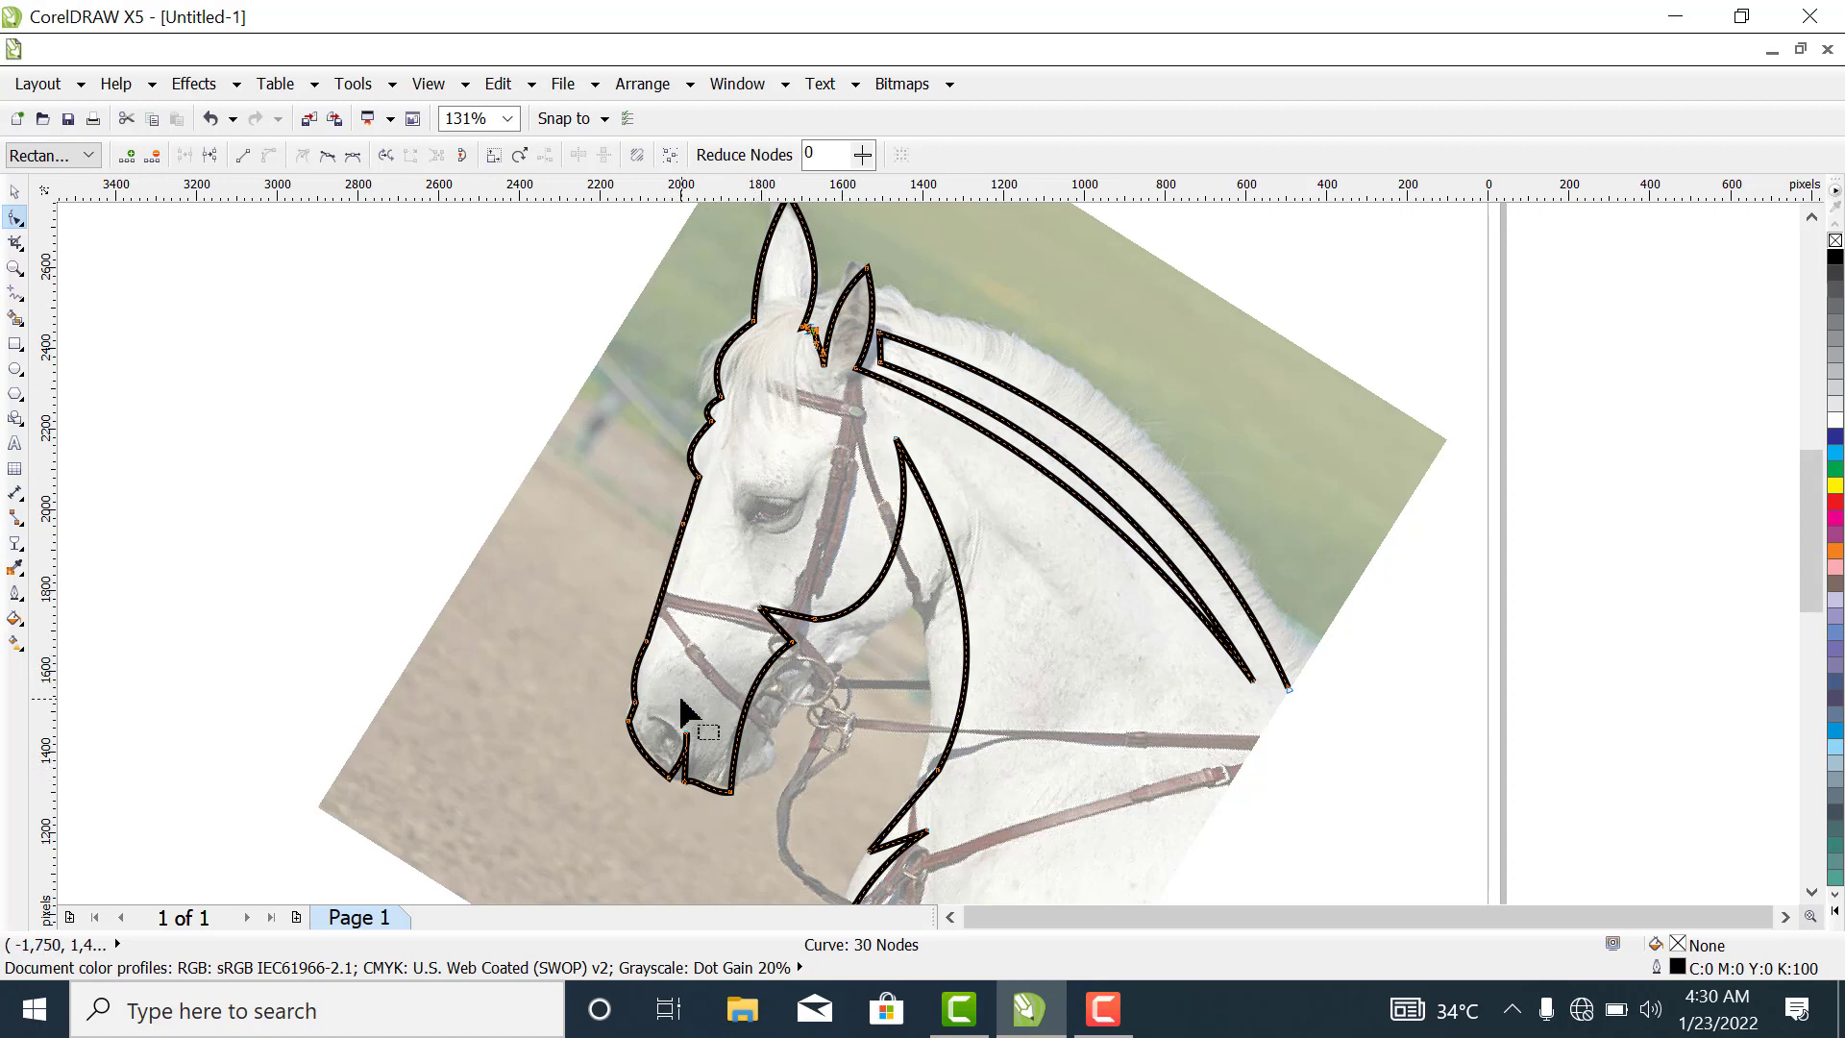
Draw a closed five-point freehand outline of the lower lip and chin, from behind the muzzle up to the bridle ring.
left_click(9, 296)
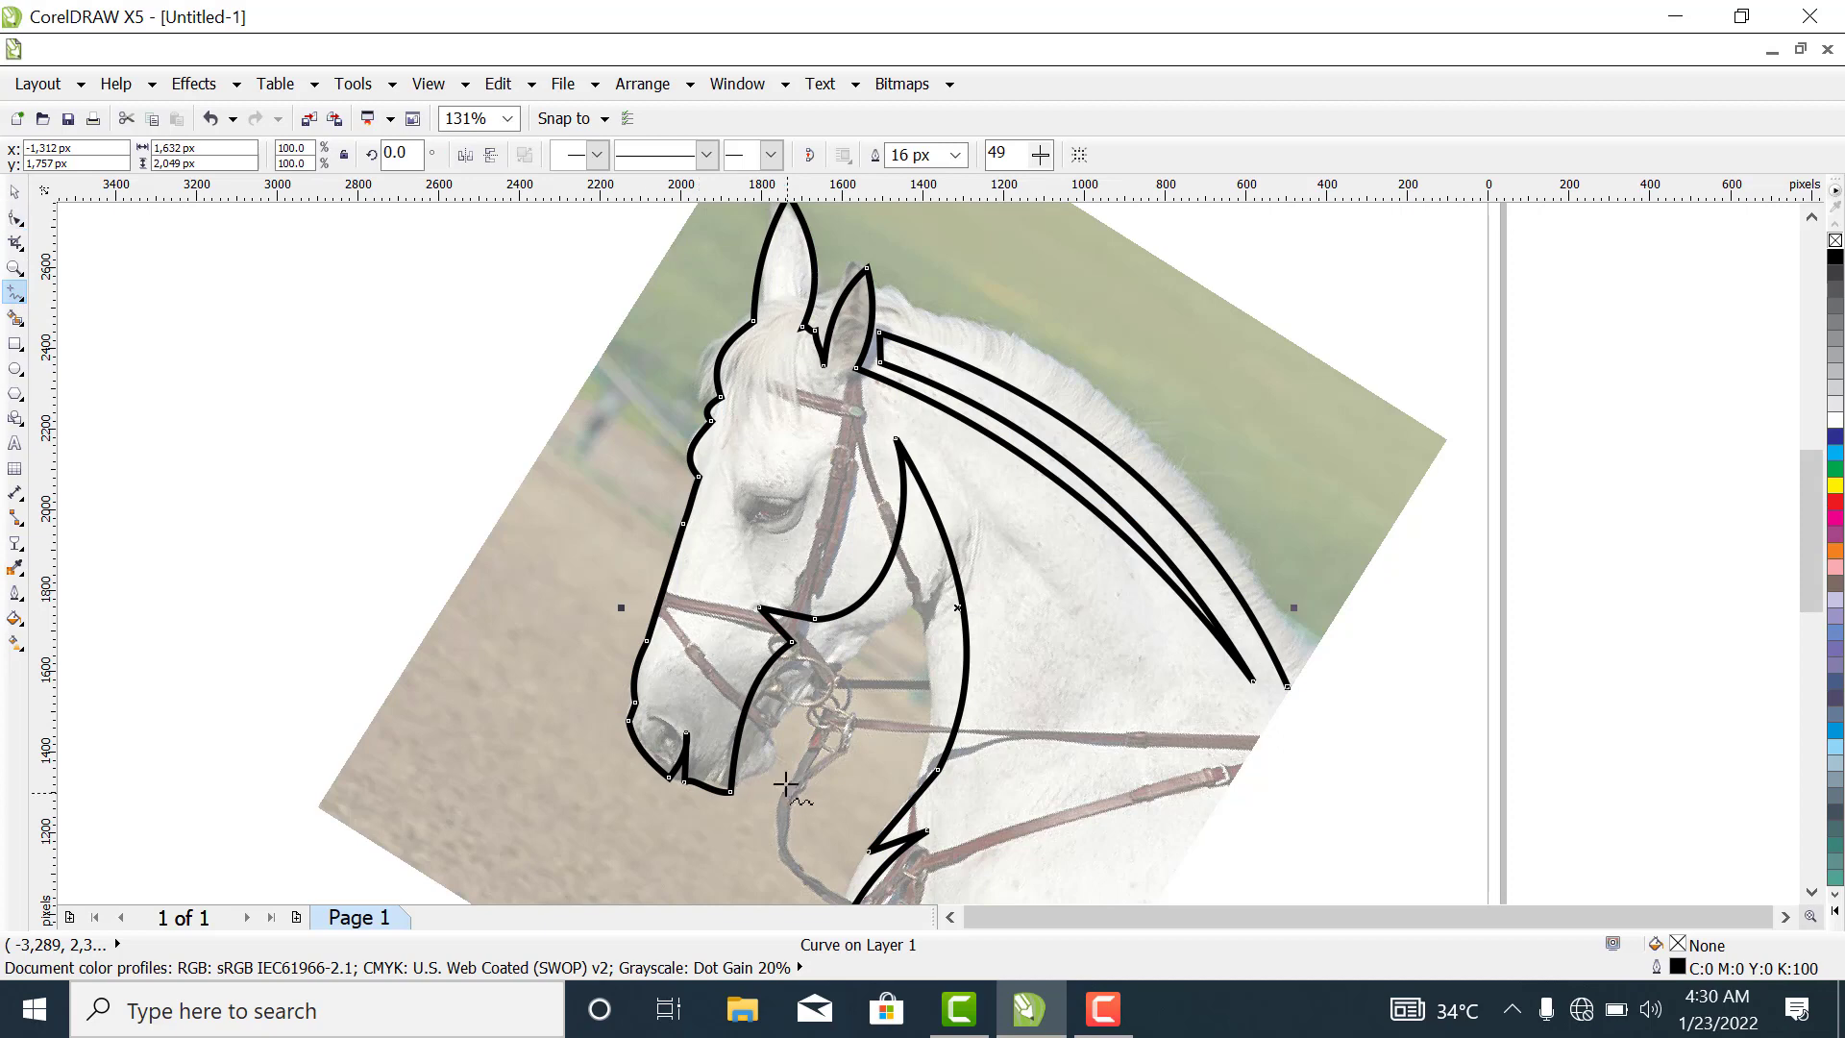
left_click(12, 270)
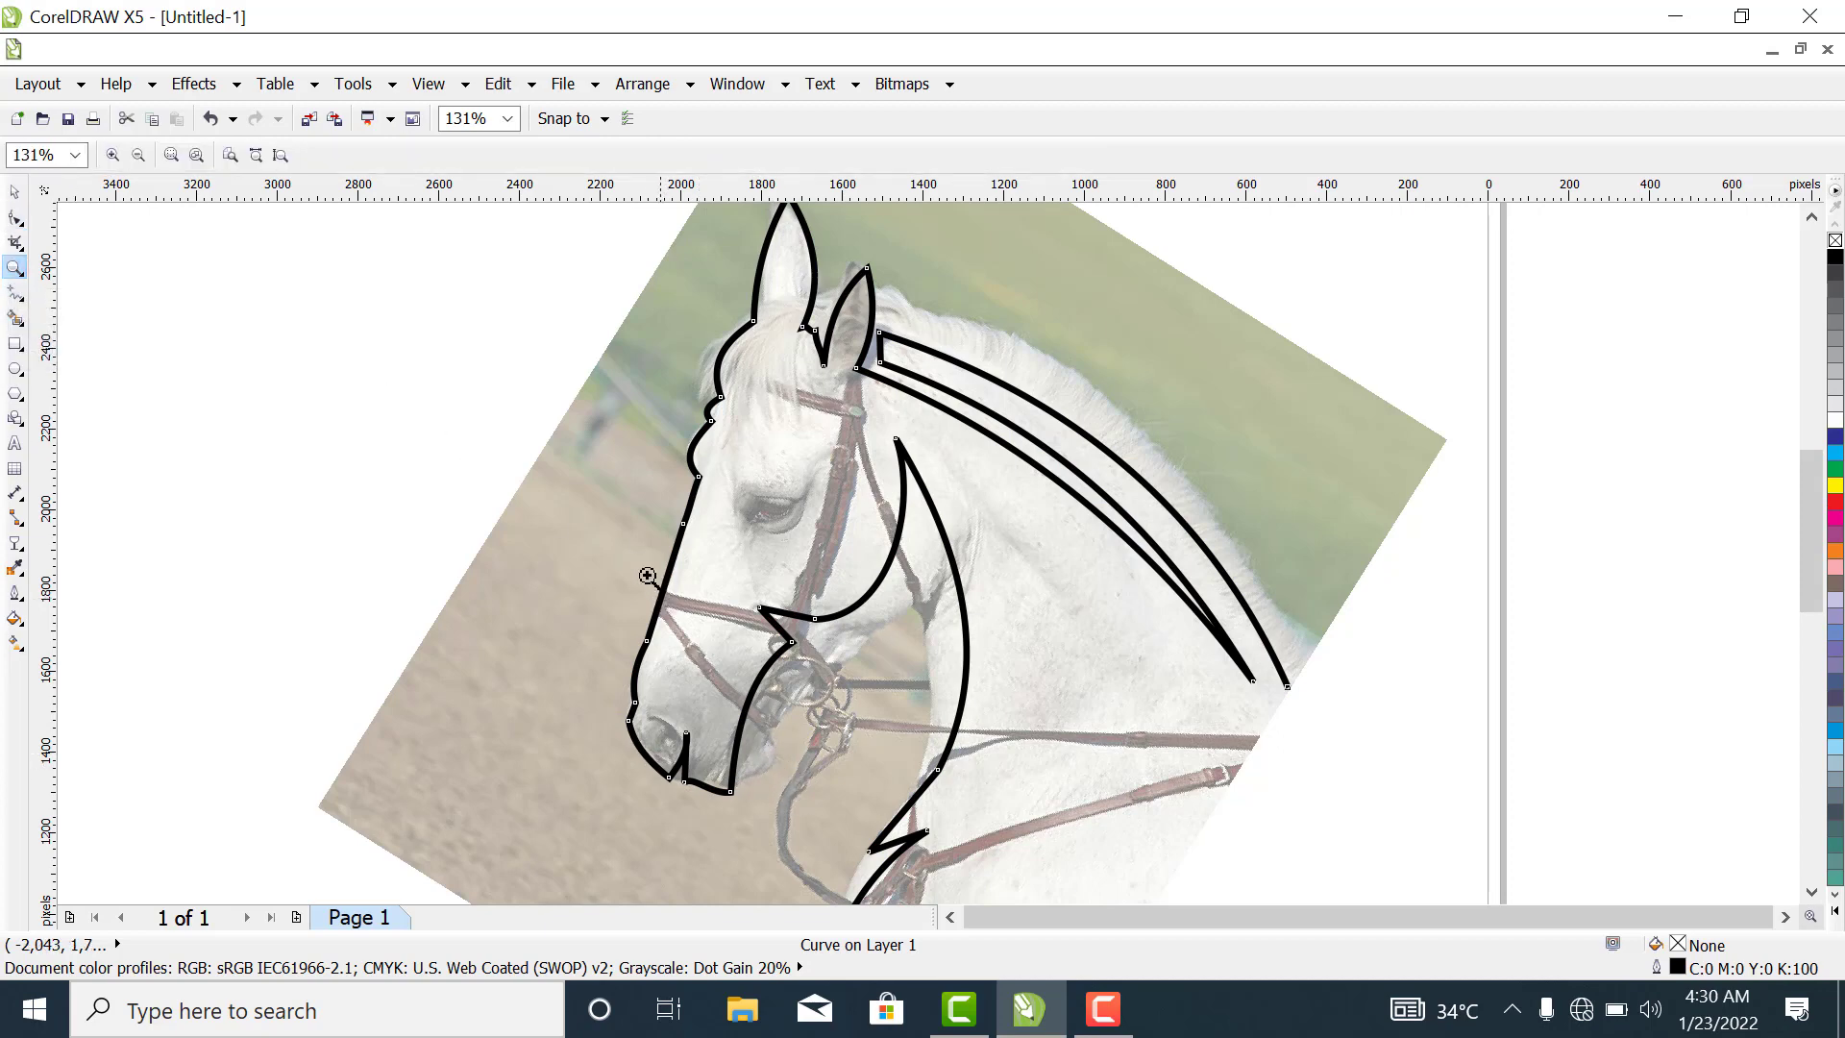
left_click_drag(592, 556, 888, 807)
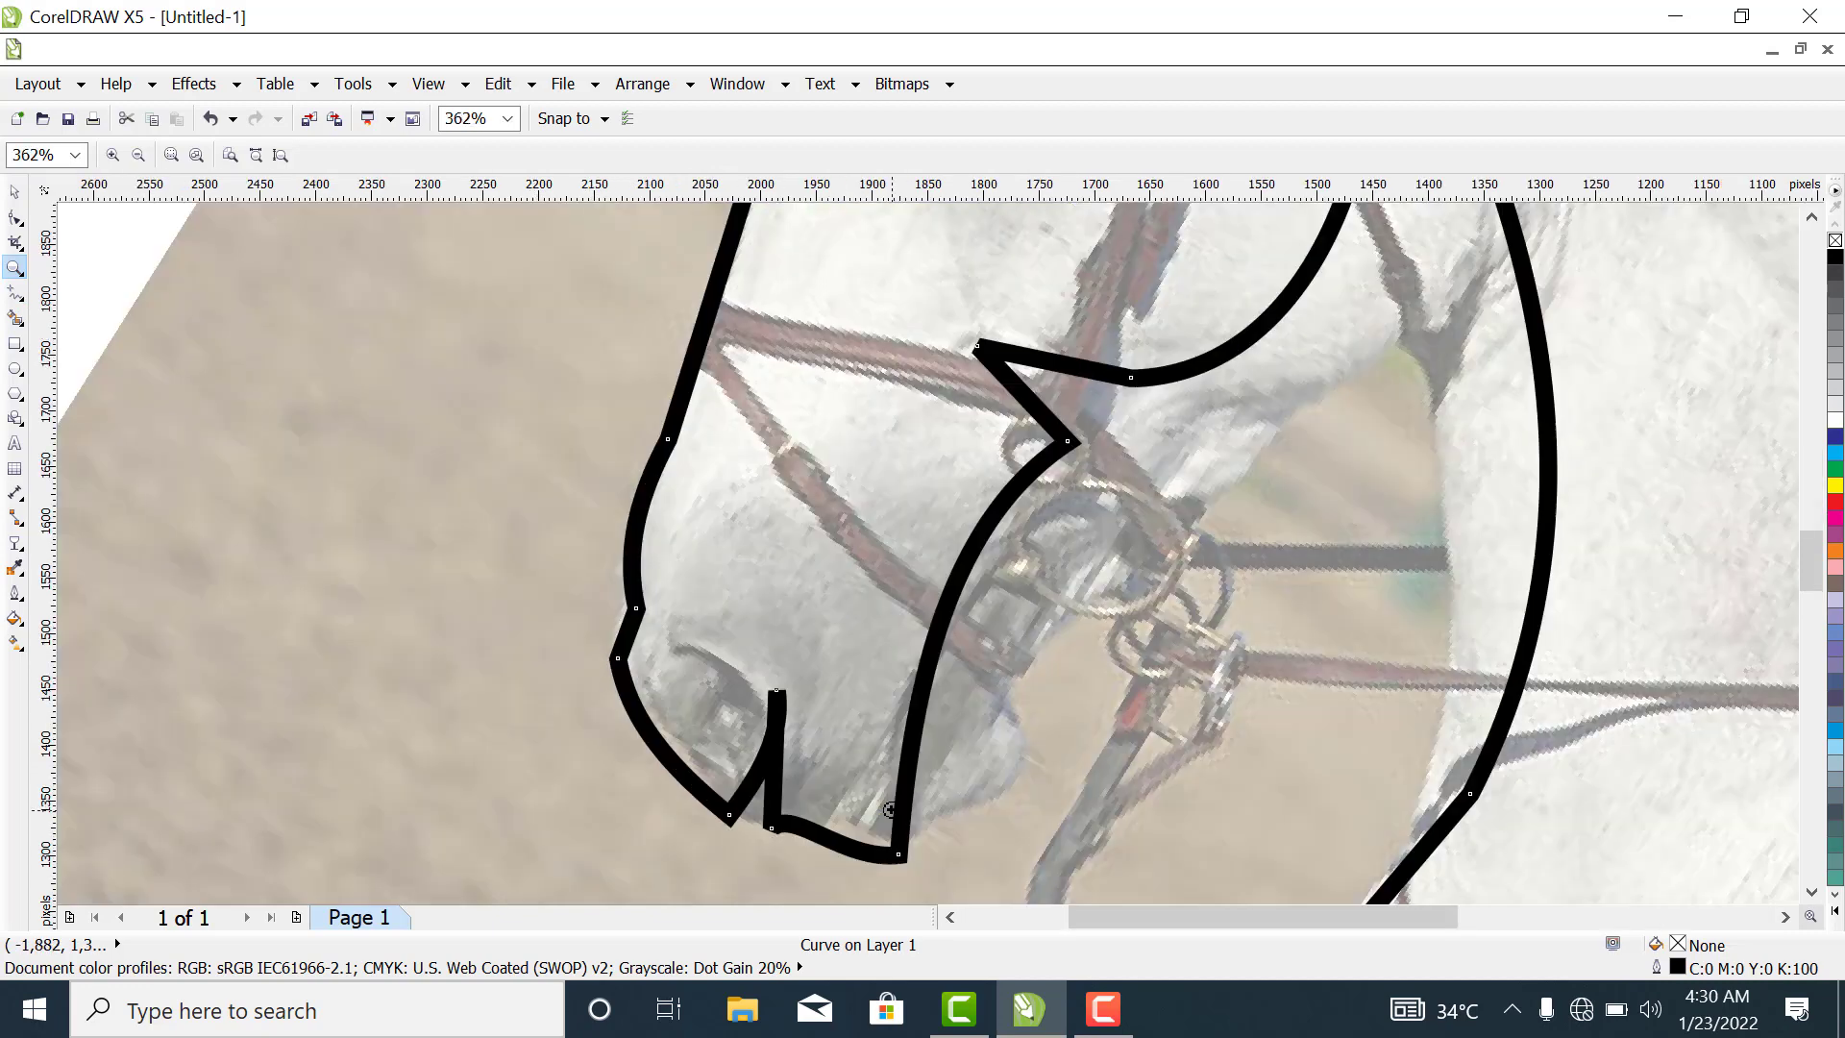
left_click(14, 293)
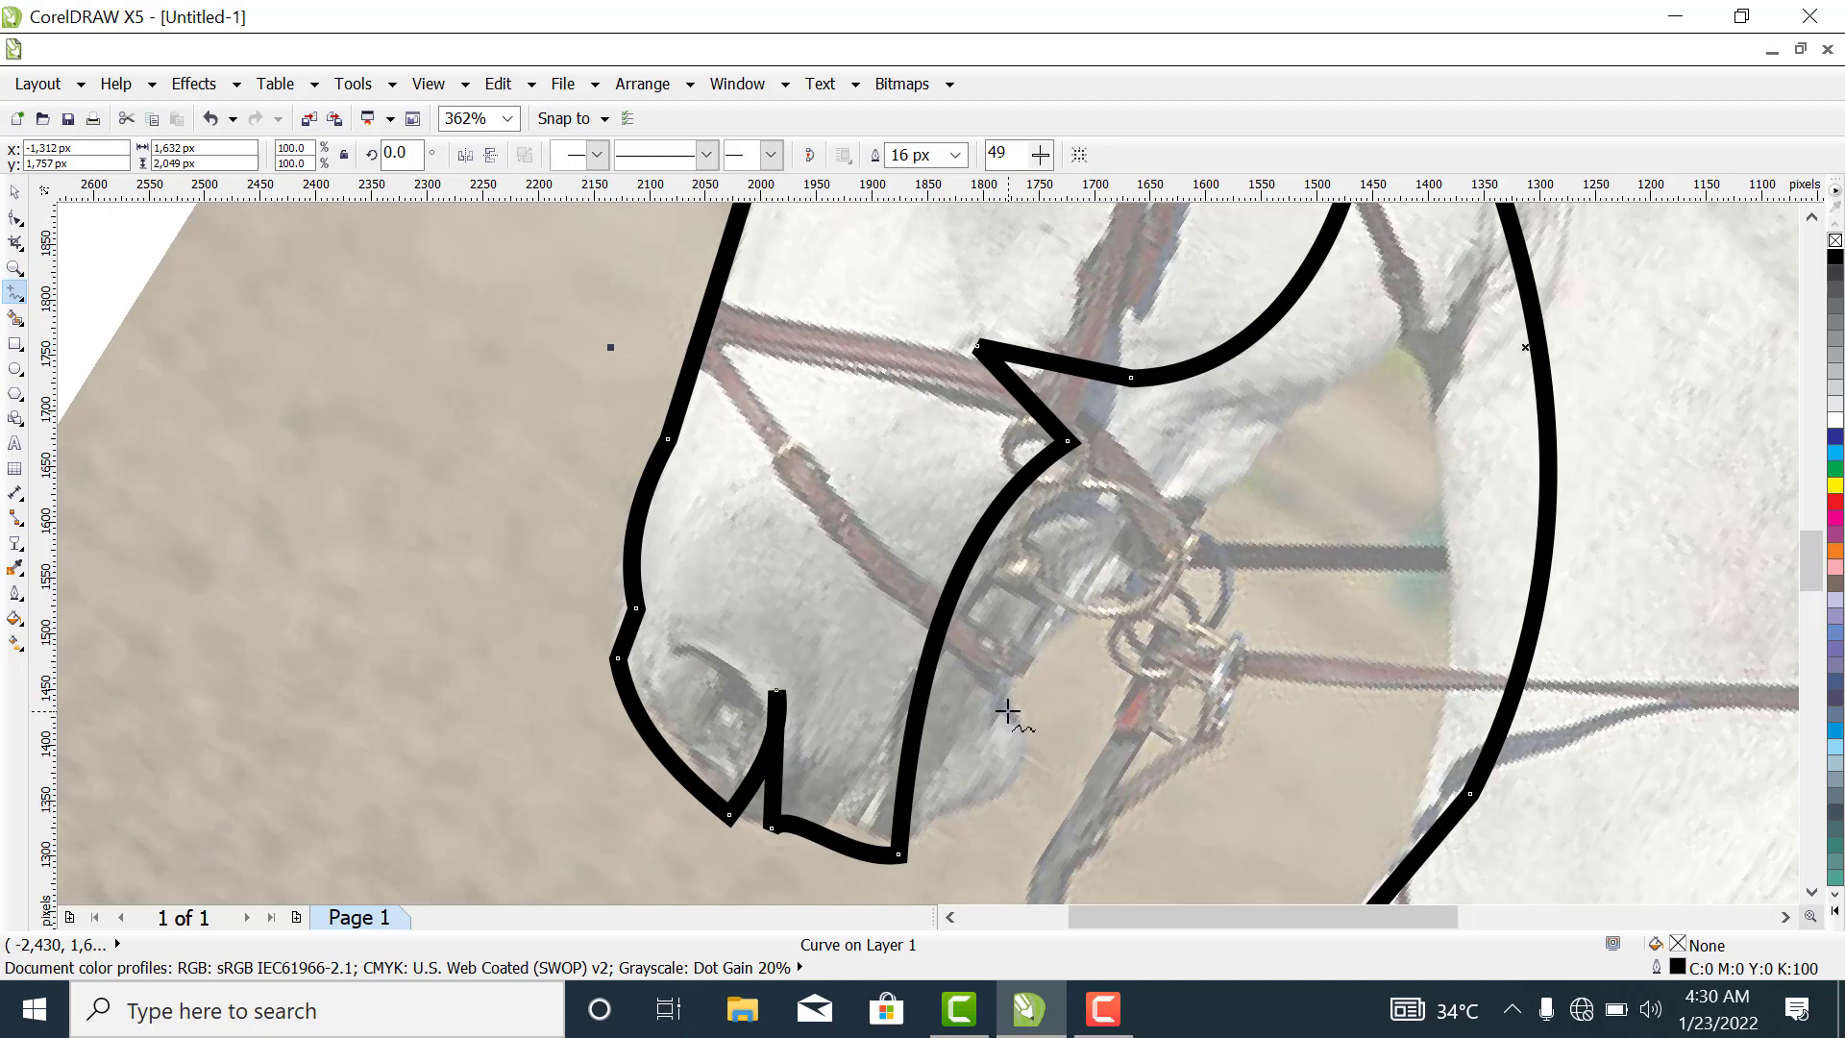
left_click(1007, 711)
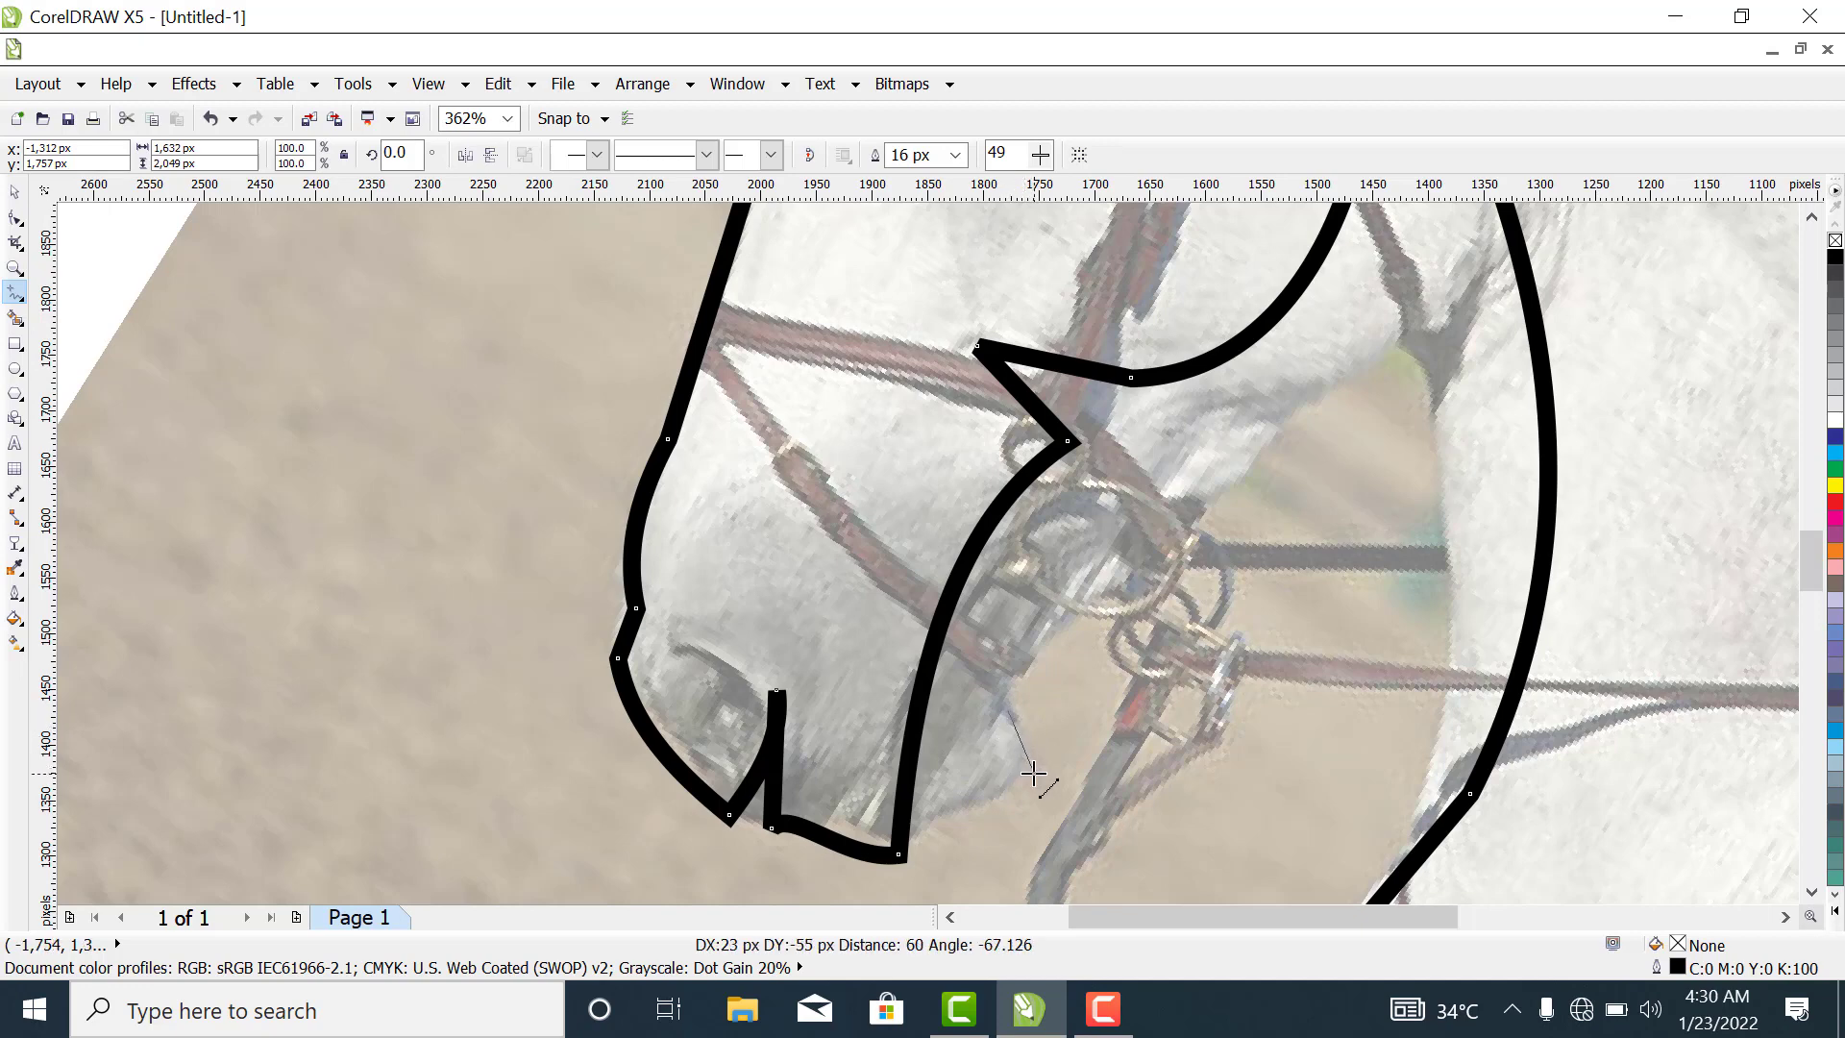
left_click(1034, 773)
left_click(1032, 773)
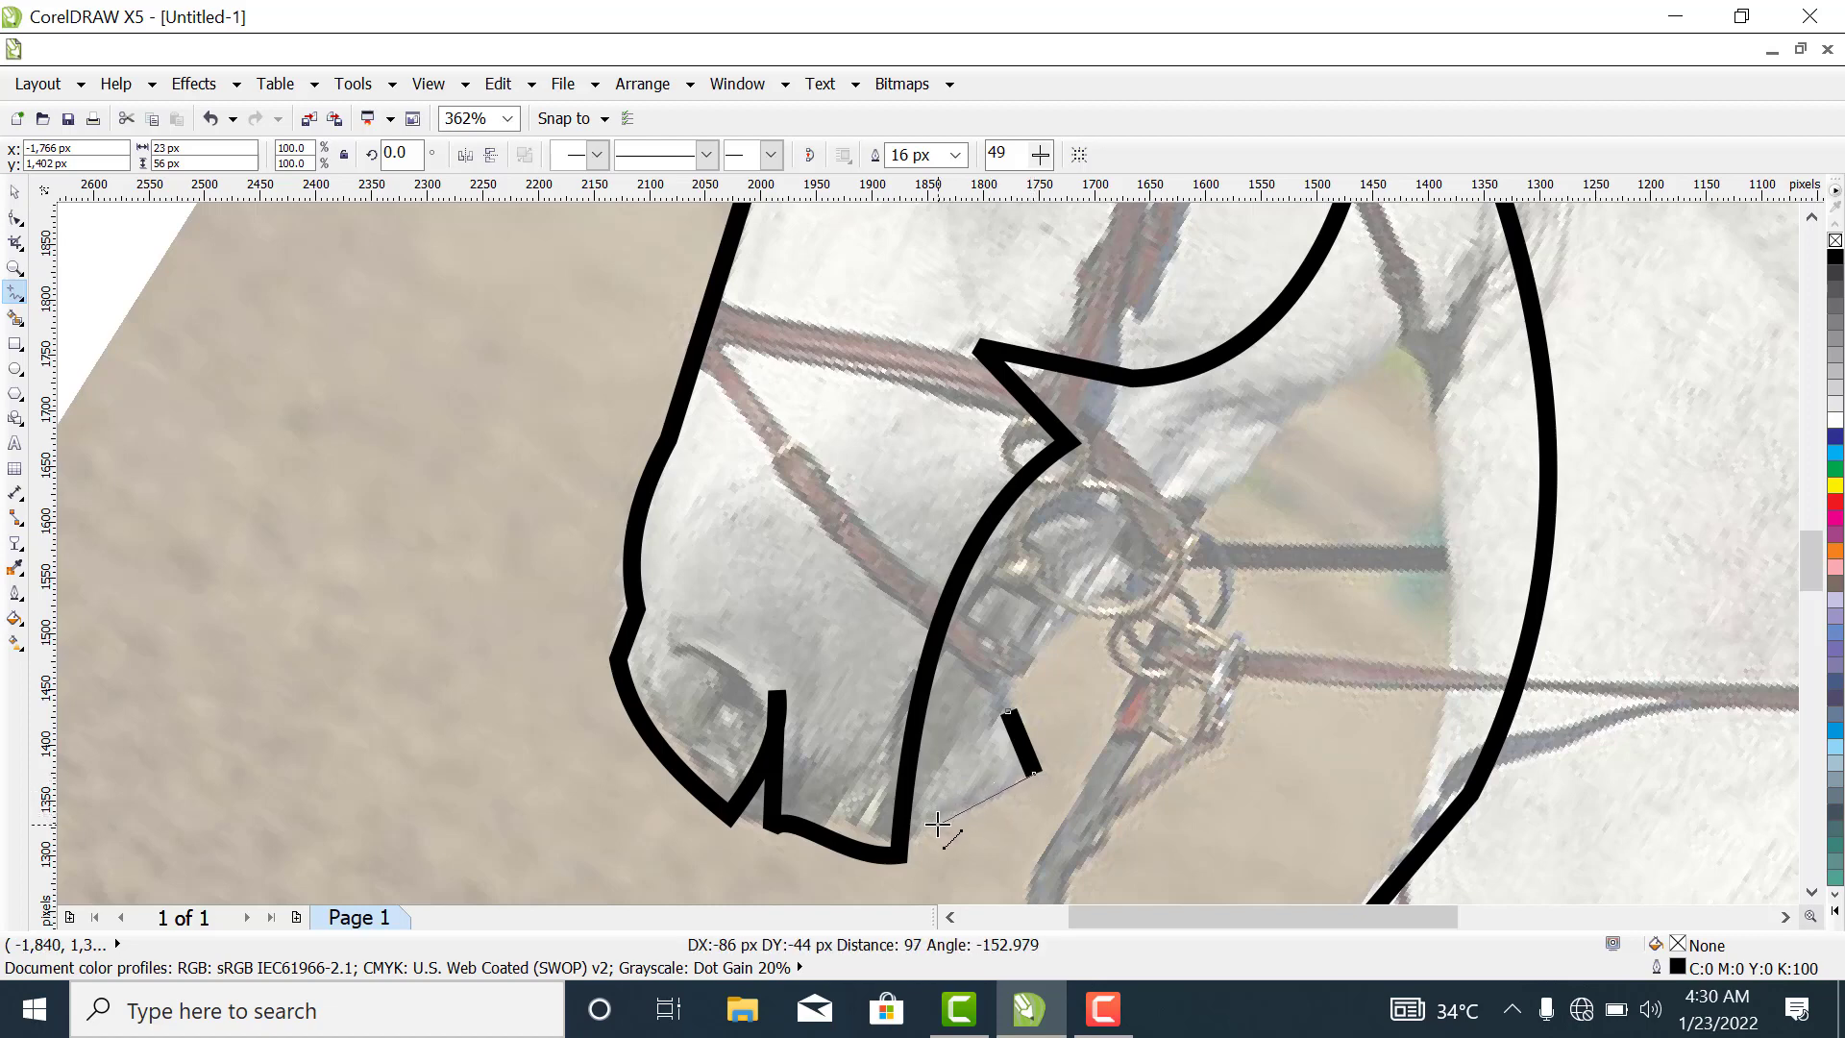
left_click(936, 825)
left_click(938, 821)
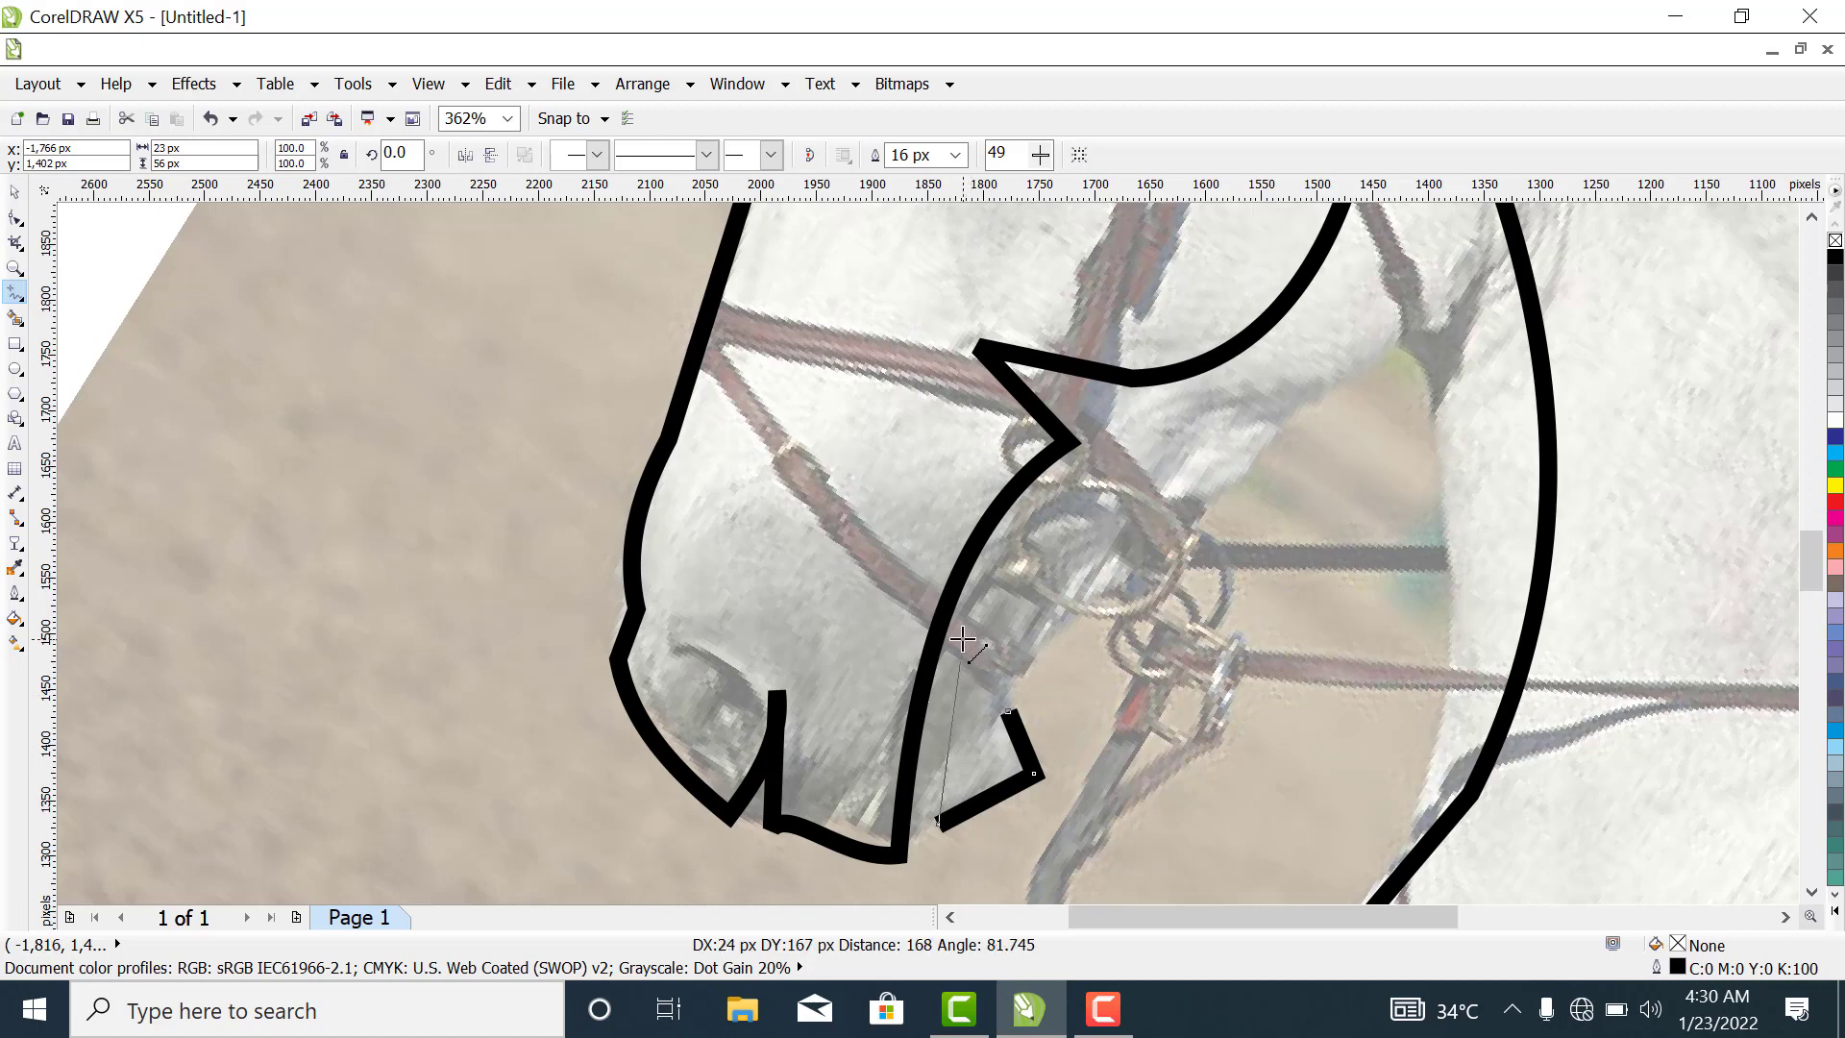
left_click(962, 638)
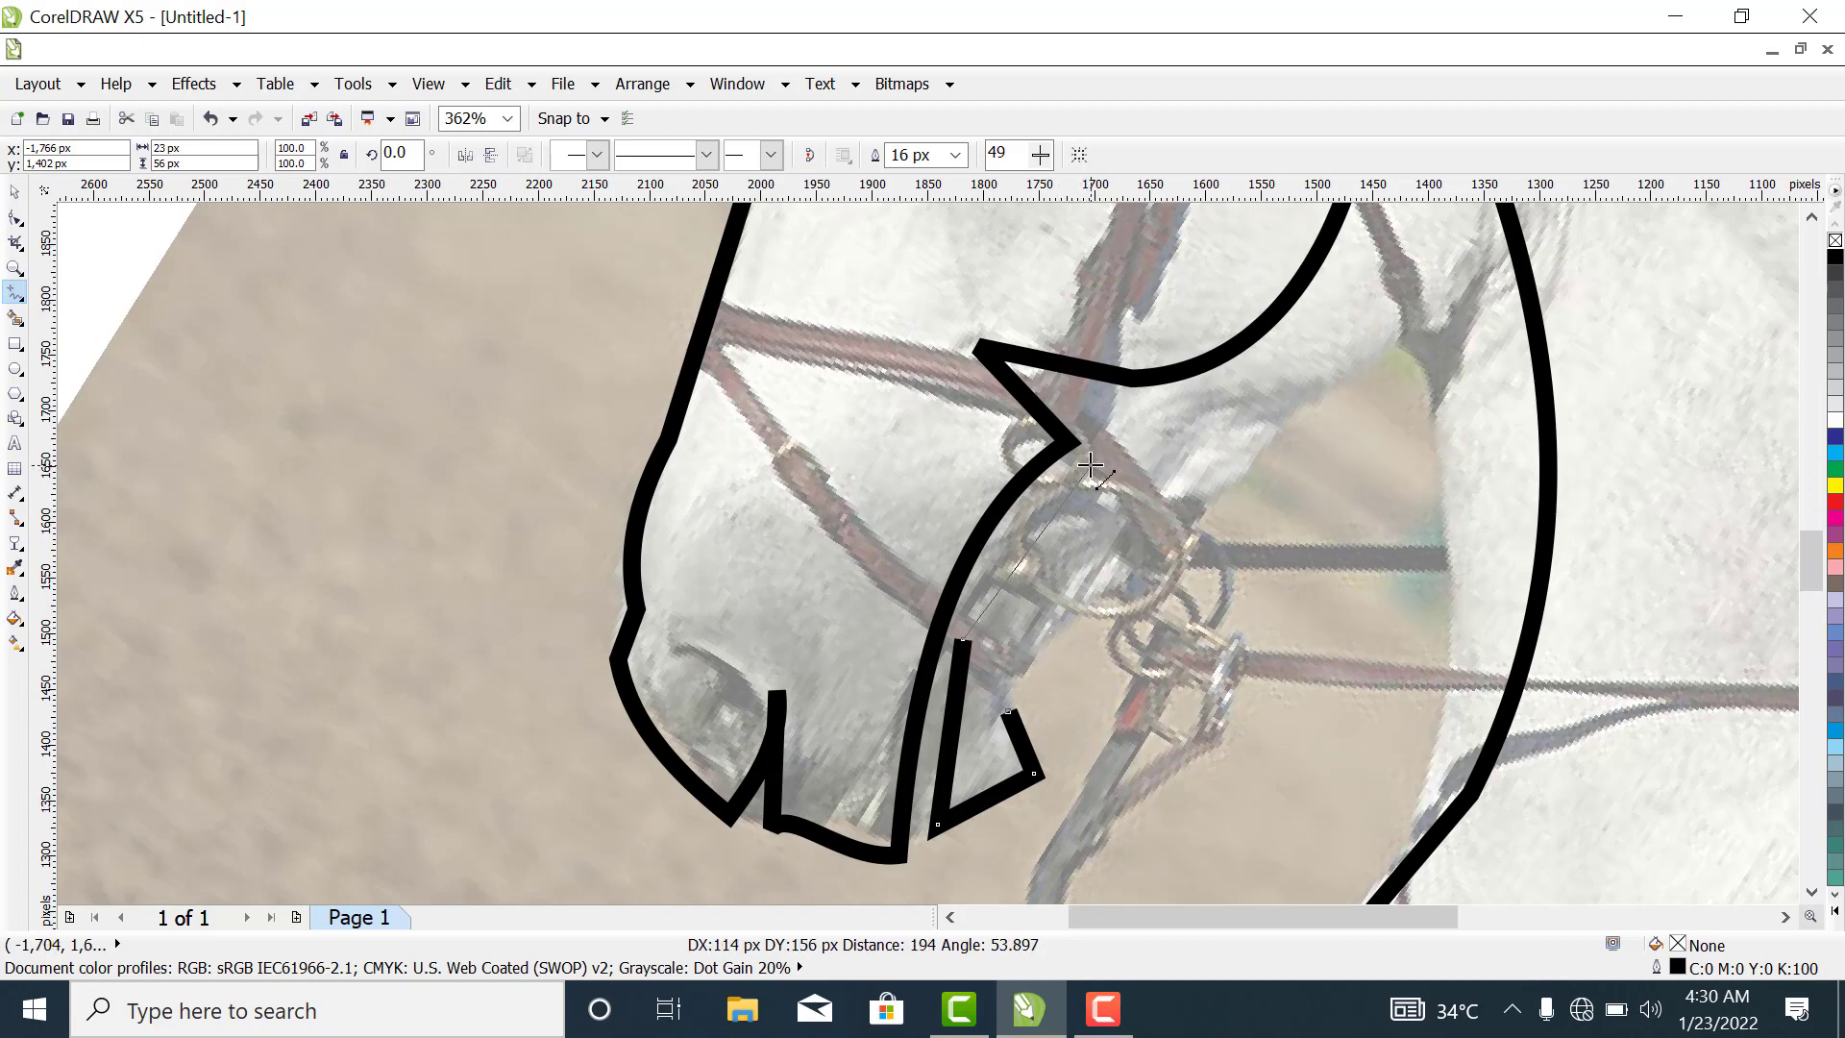
left_click(1089, 465)
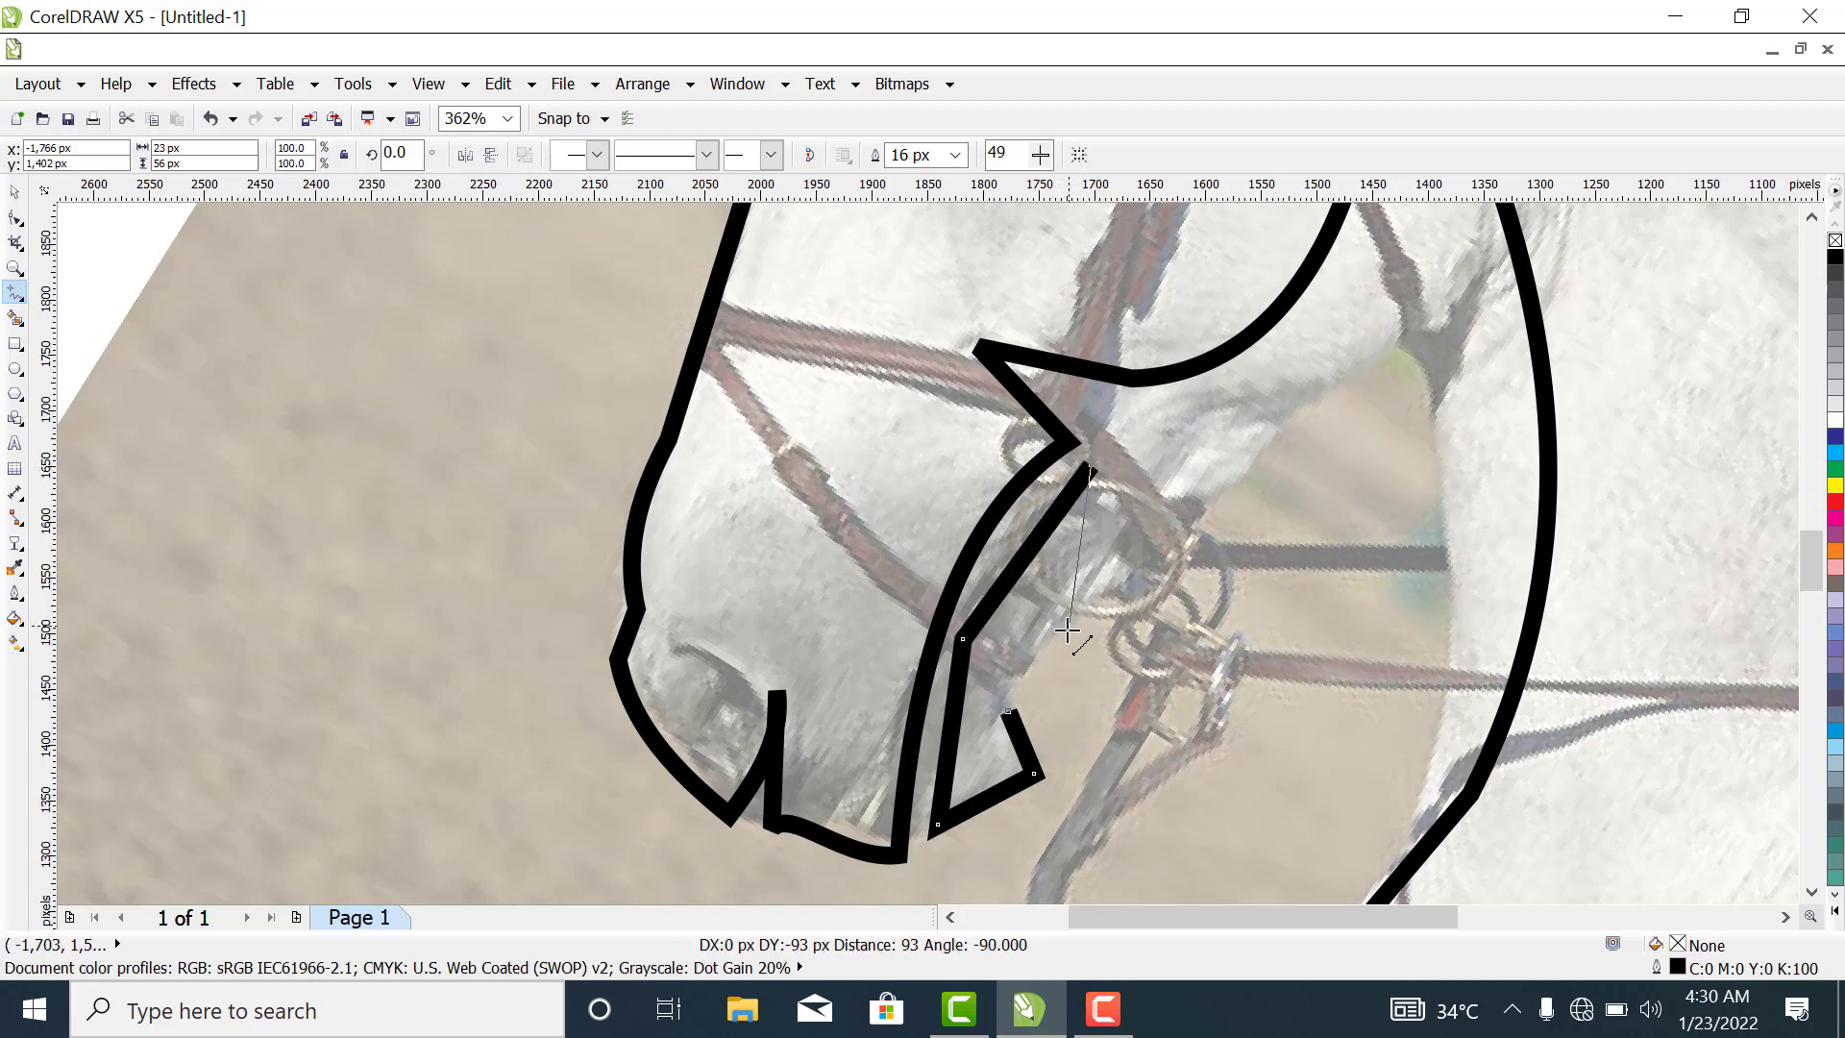
left_click(1012, 711)
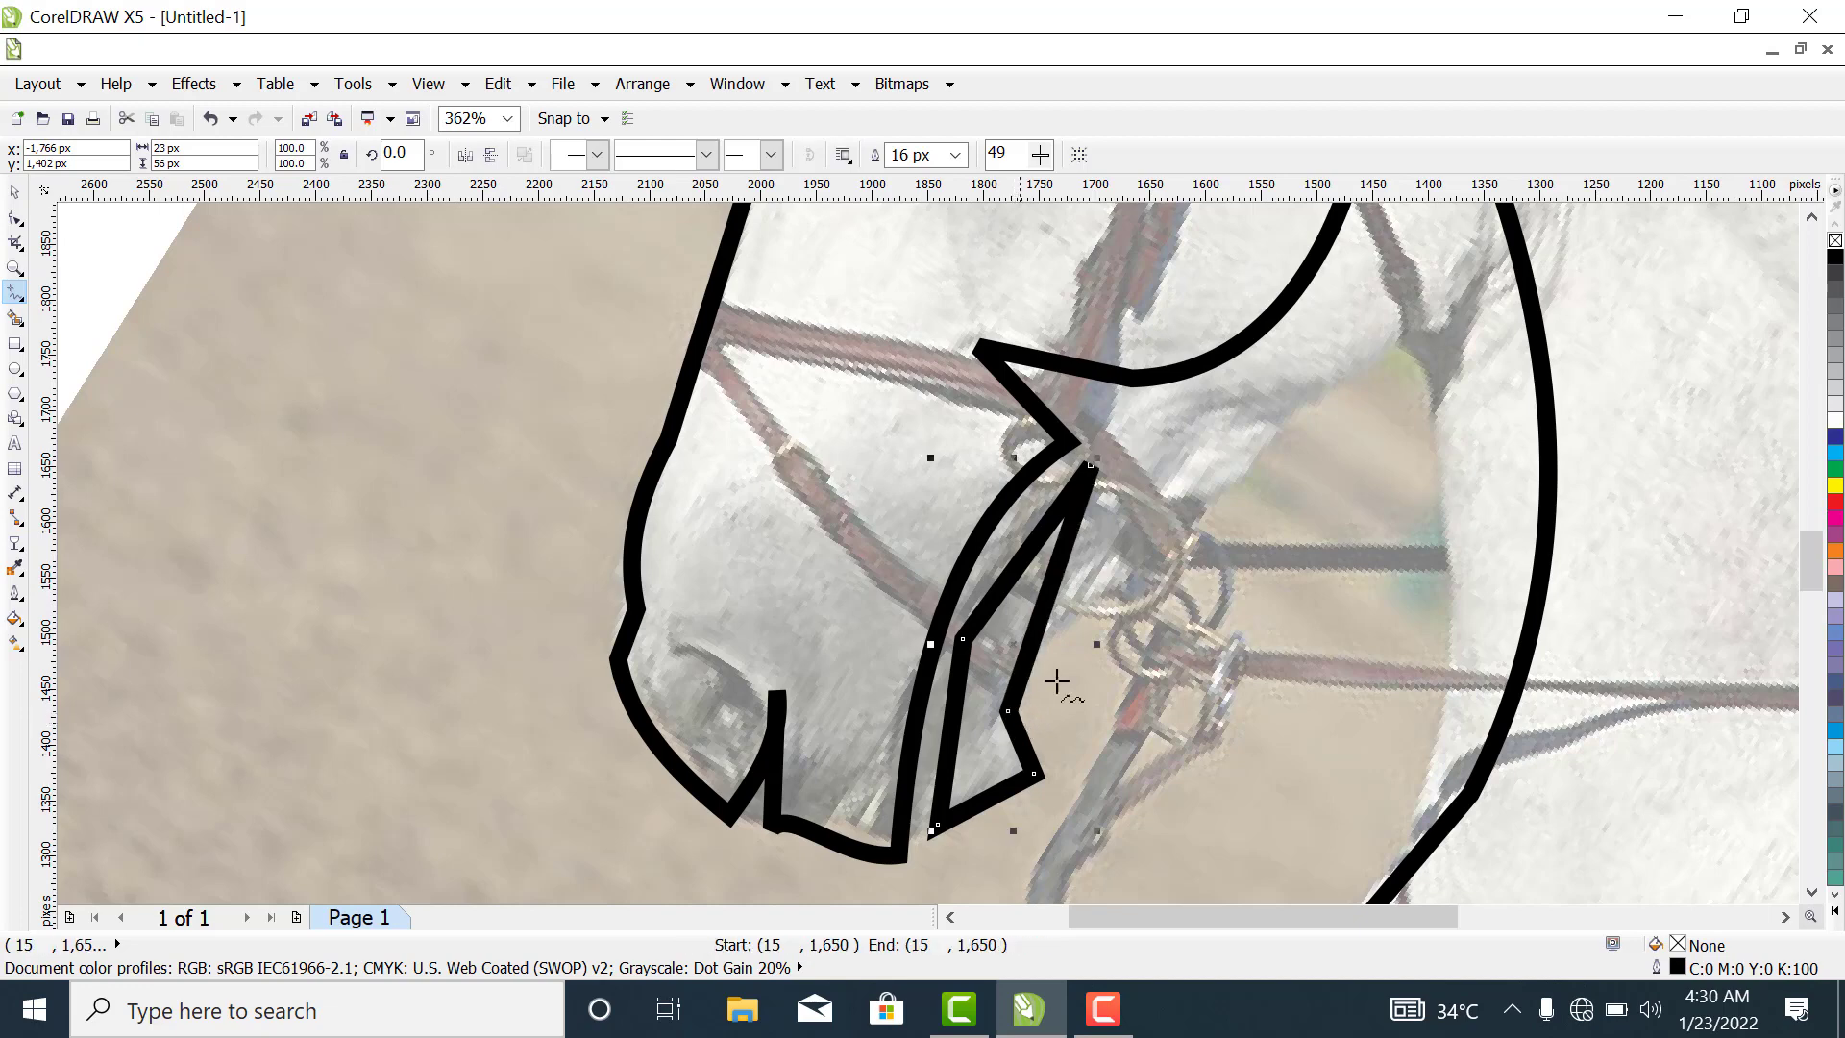
Convert all segments of the lower-lip outline to curves, bow its rear edge outward and bend its front edges slightly inward.
left_click(14, 220)
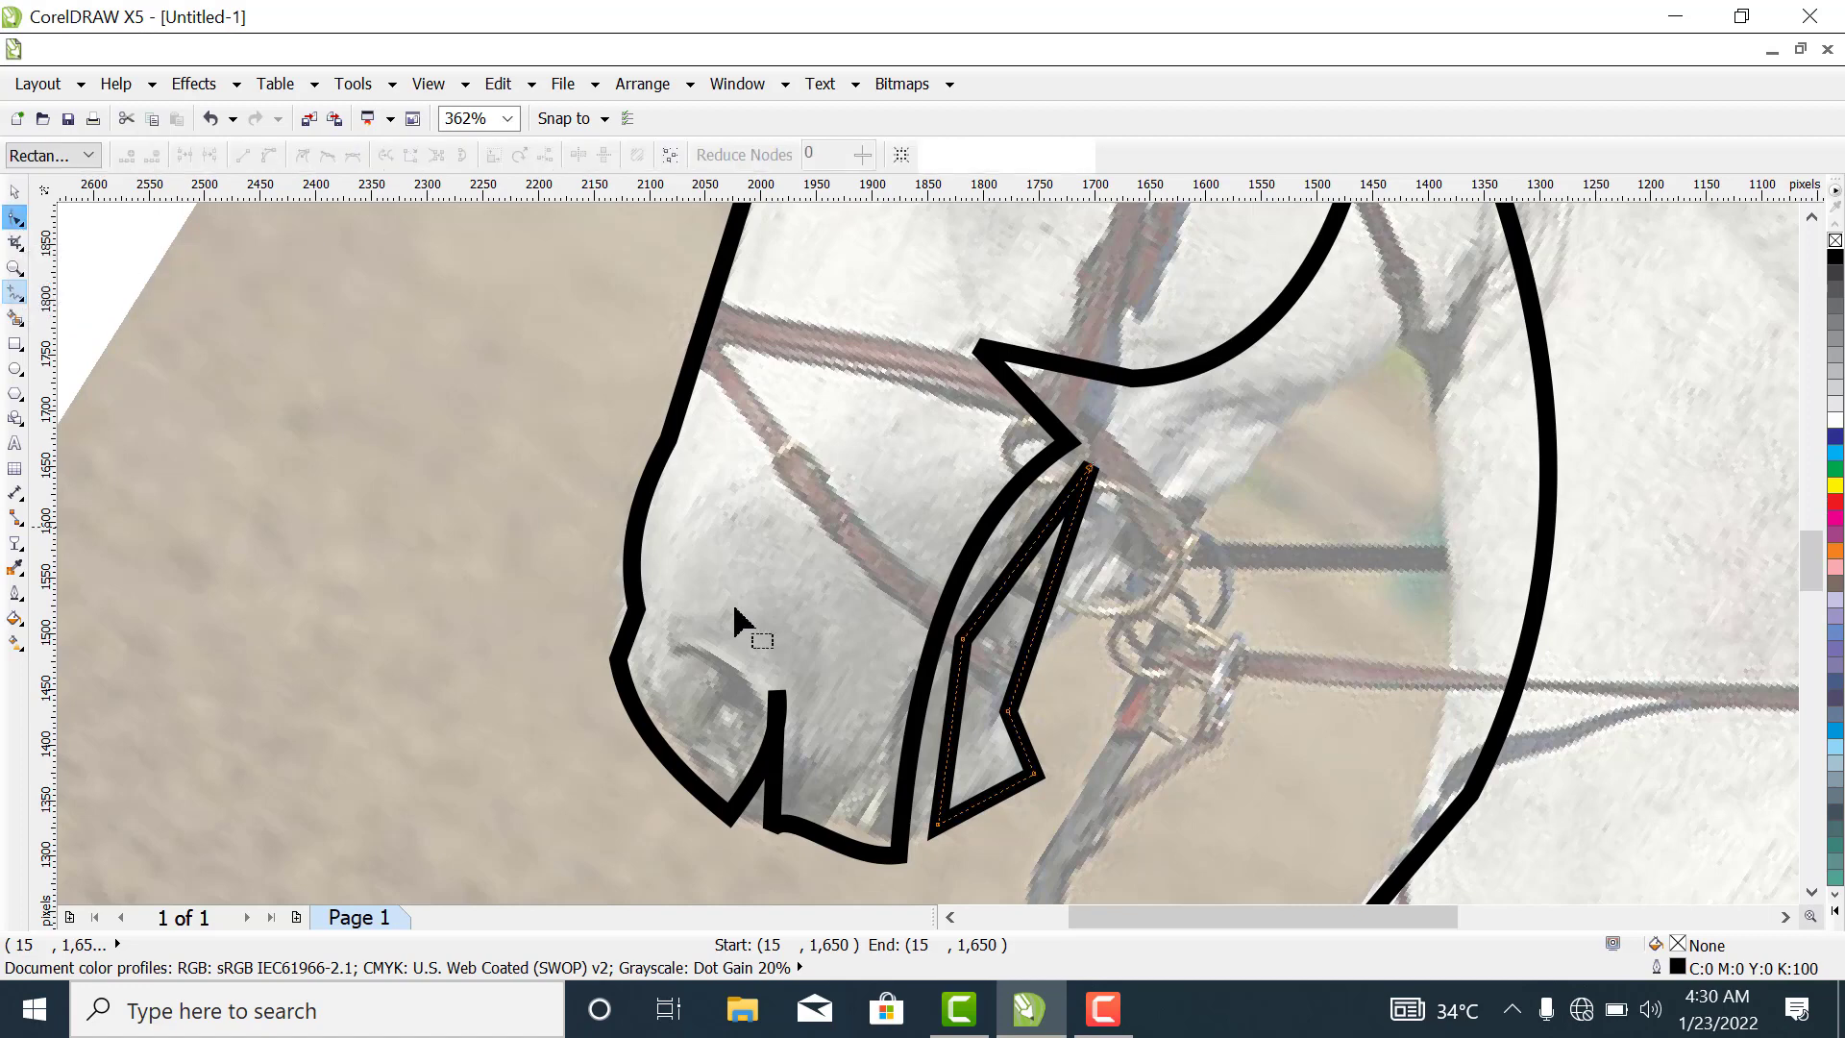
left_click_drag(970, 442, 1233, 828)
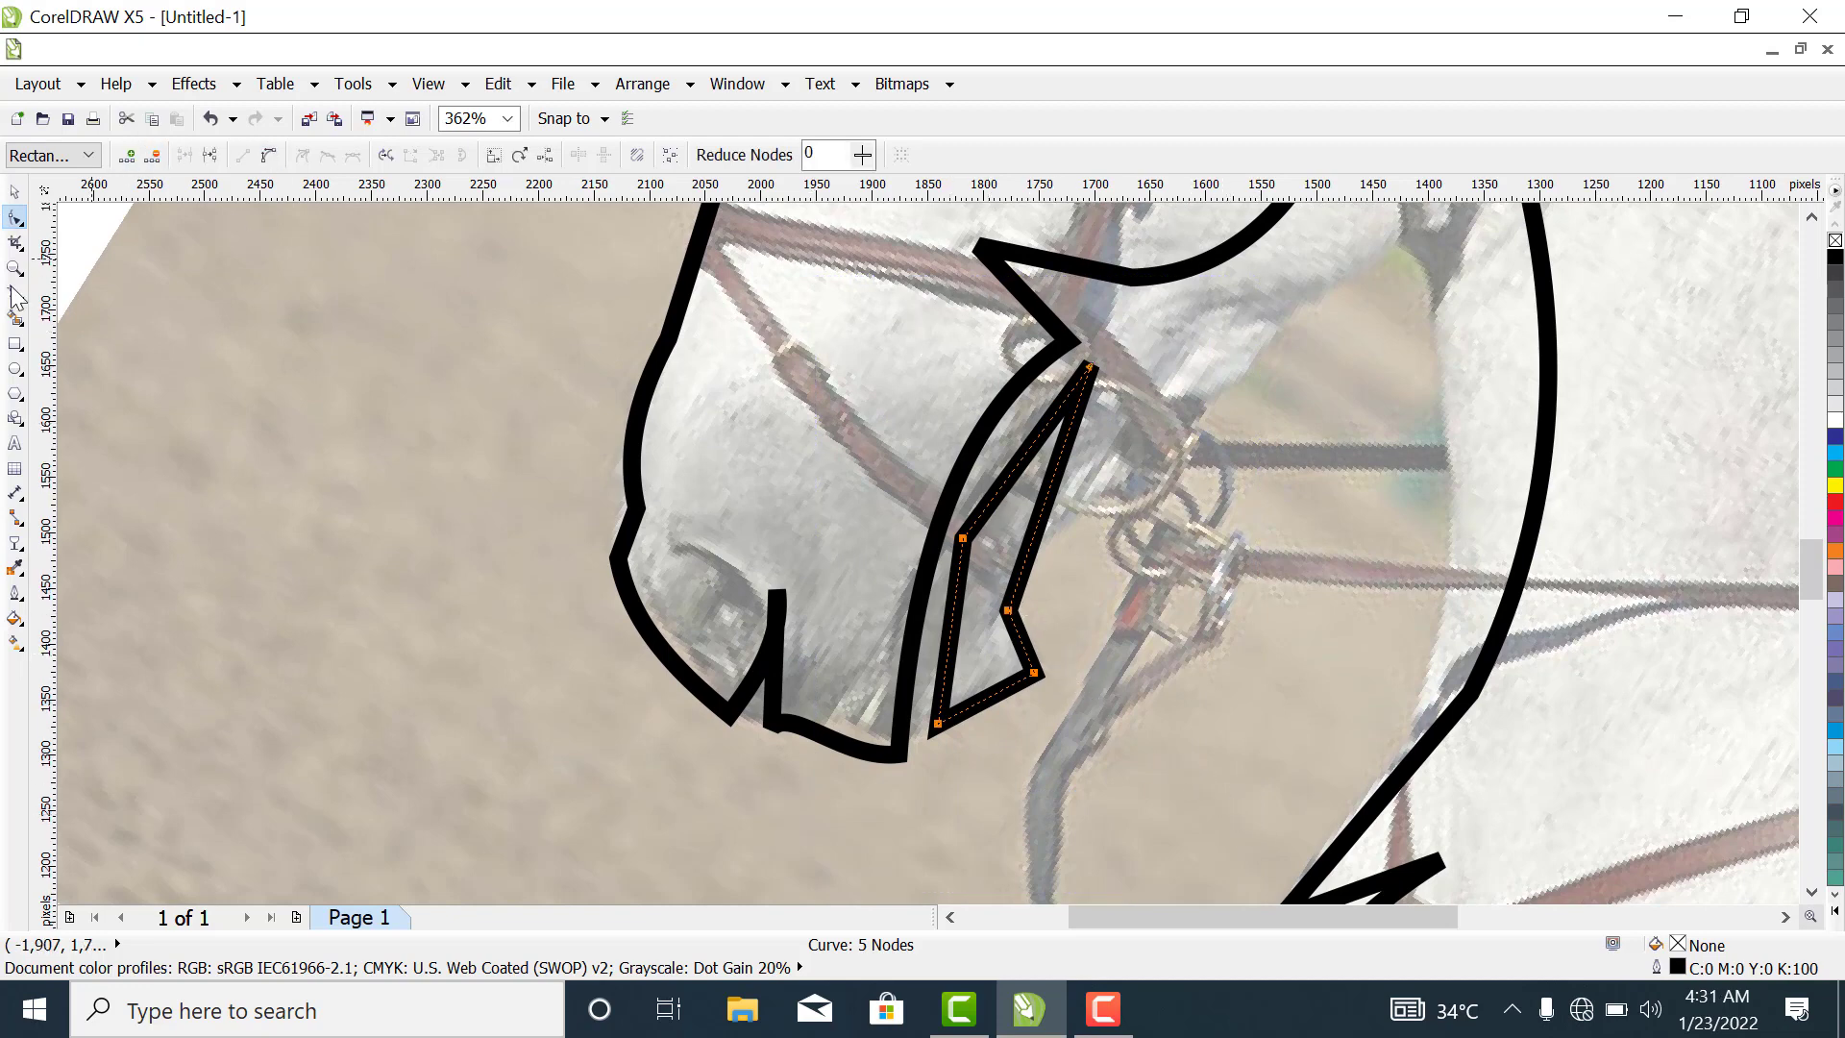
left_click(268, 159)
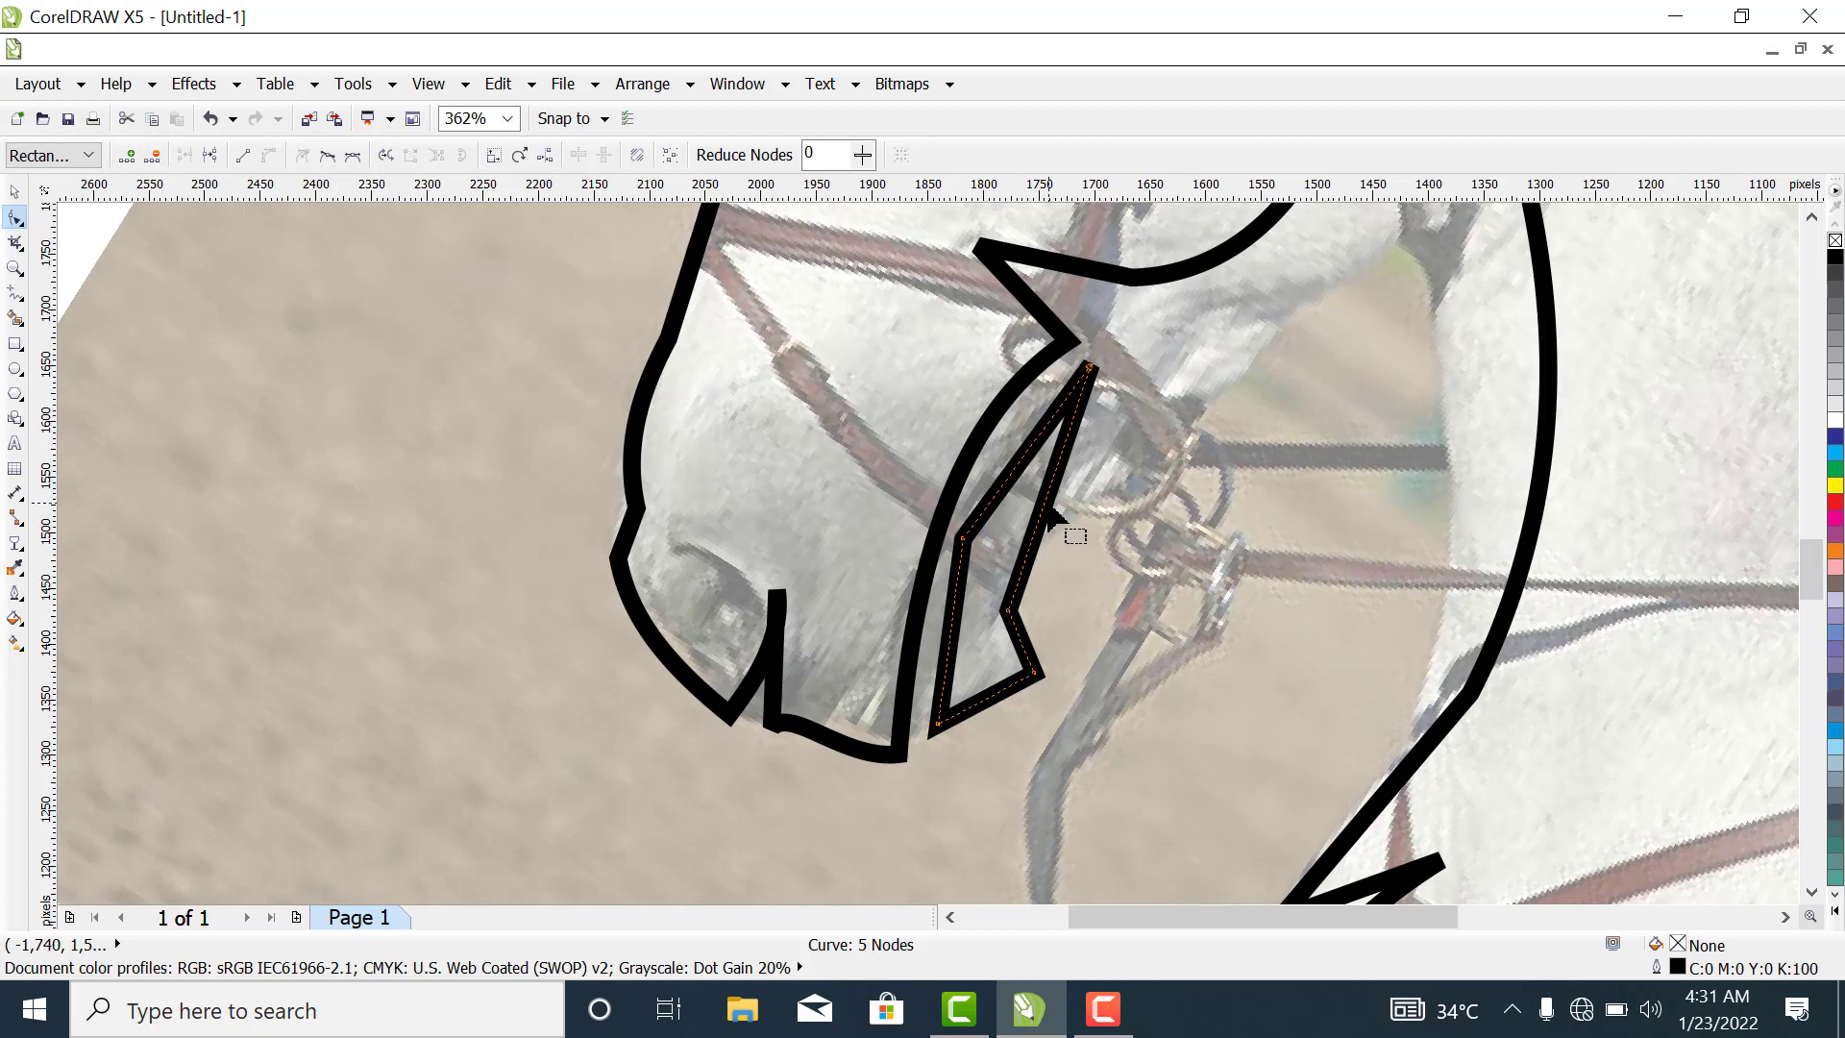
left_click(1052, 509)
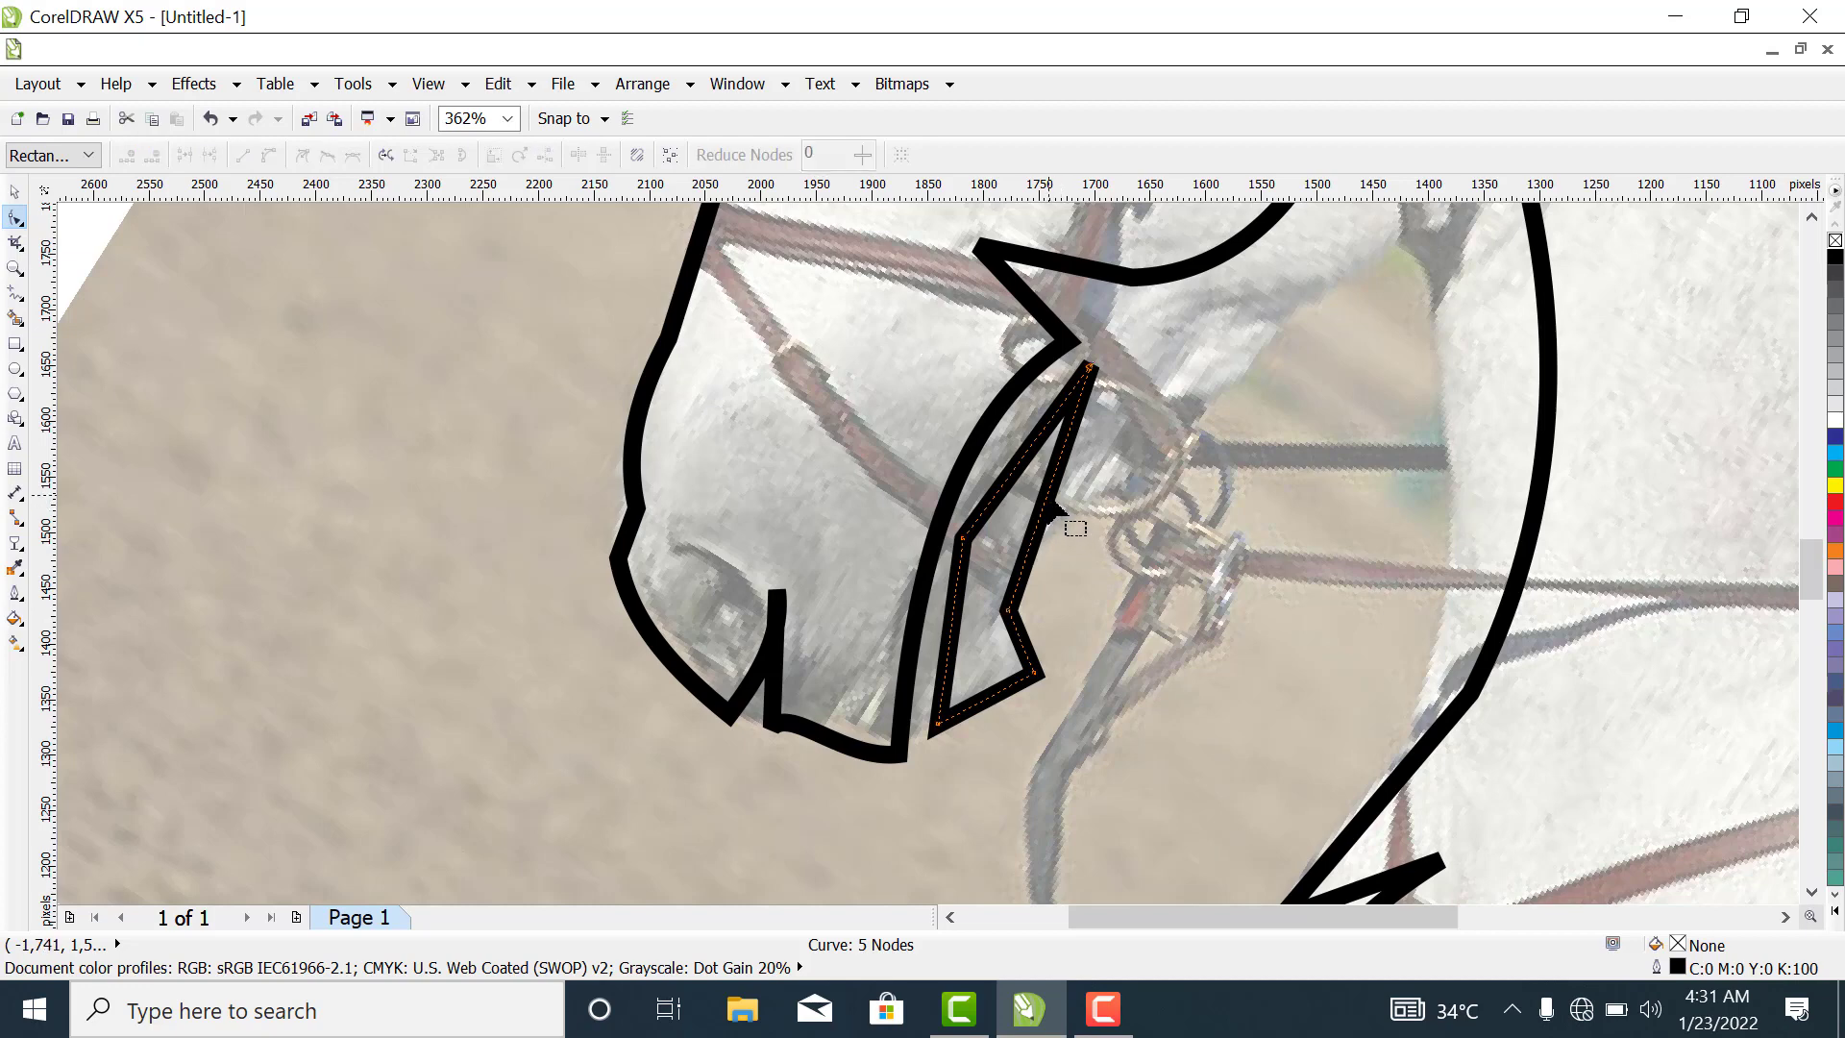
left_click_drag(1054, 503, 1059, 509)
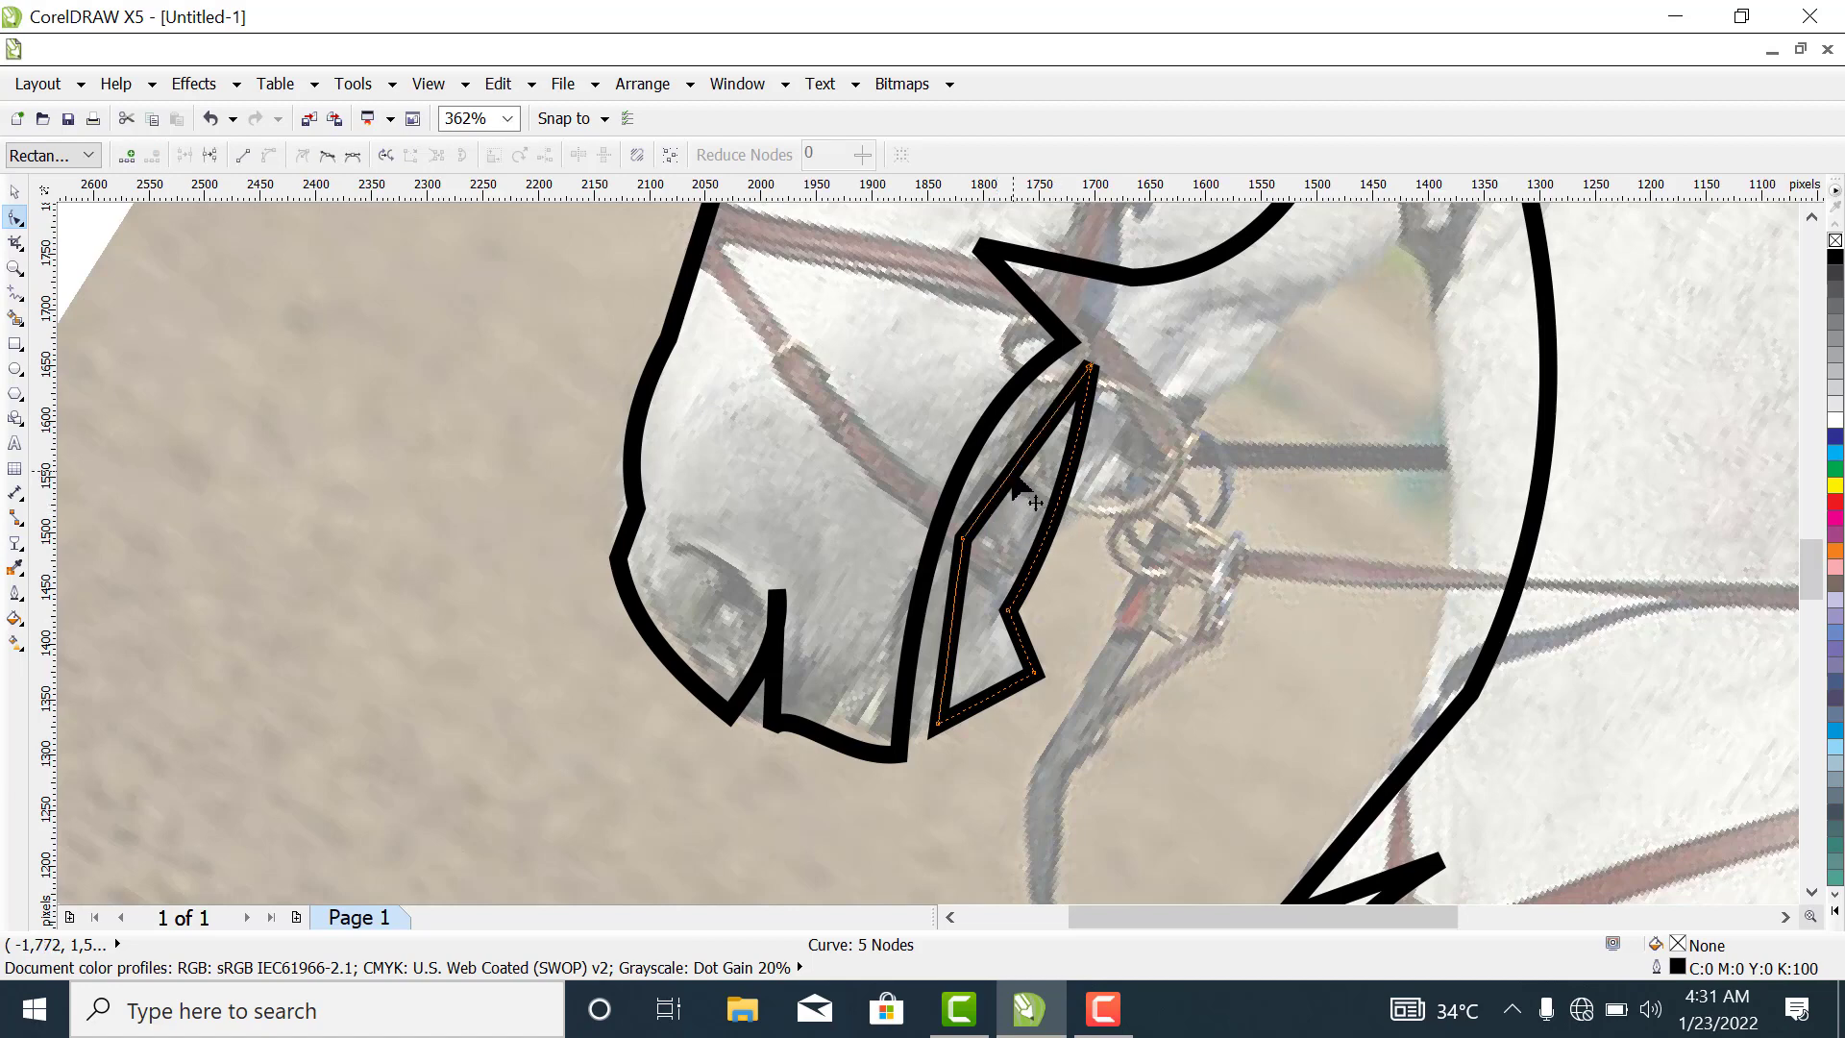
left_click_drag(1014, 481, 1021, 481)
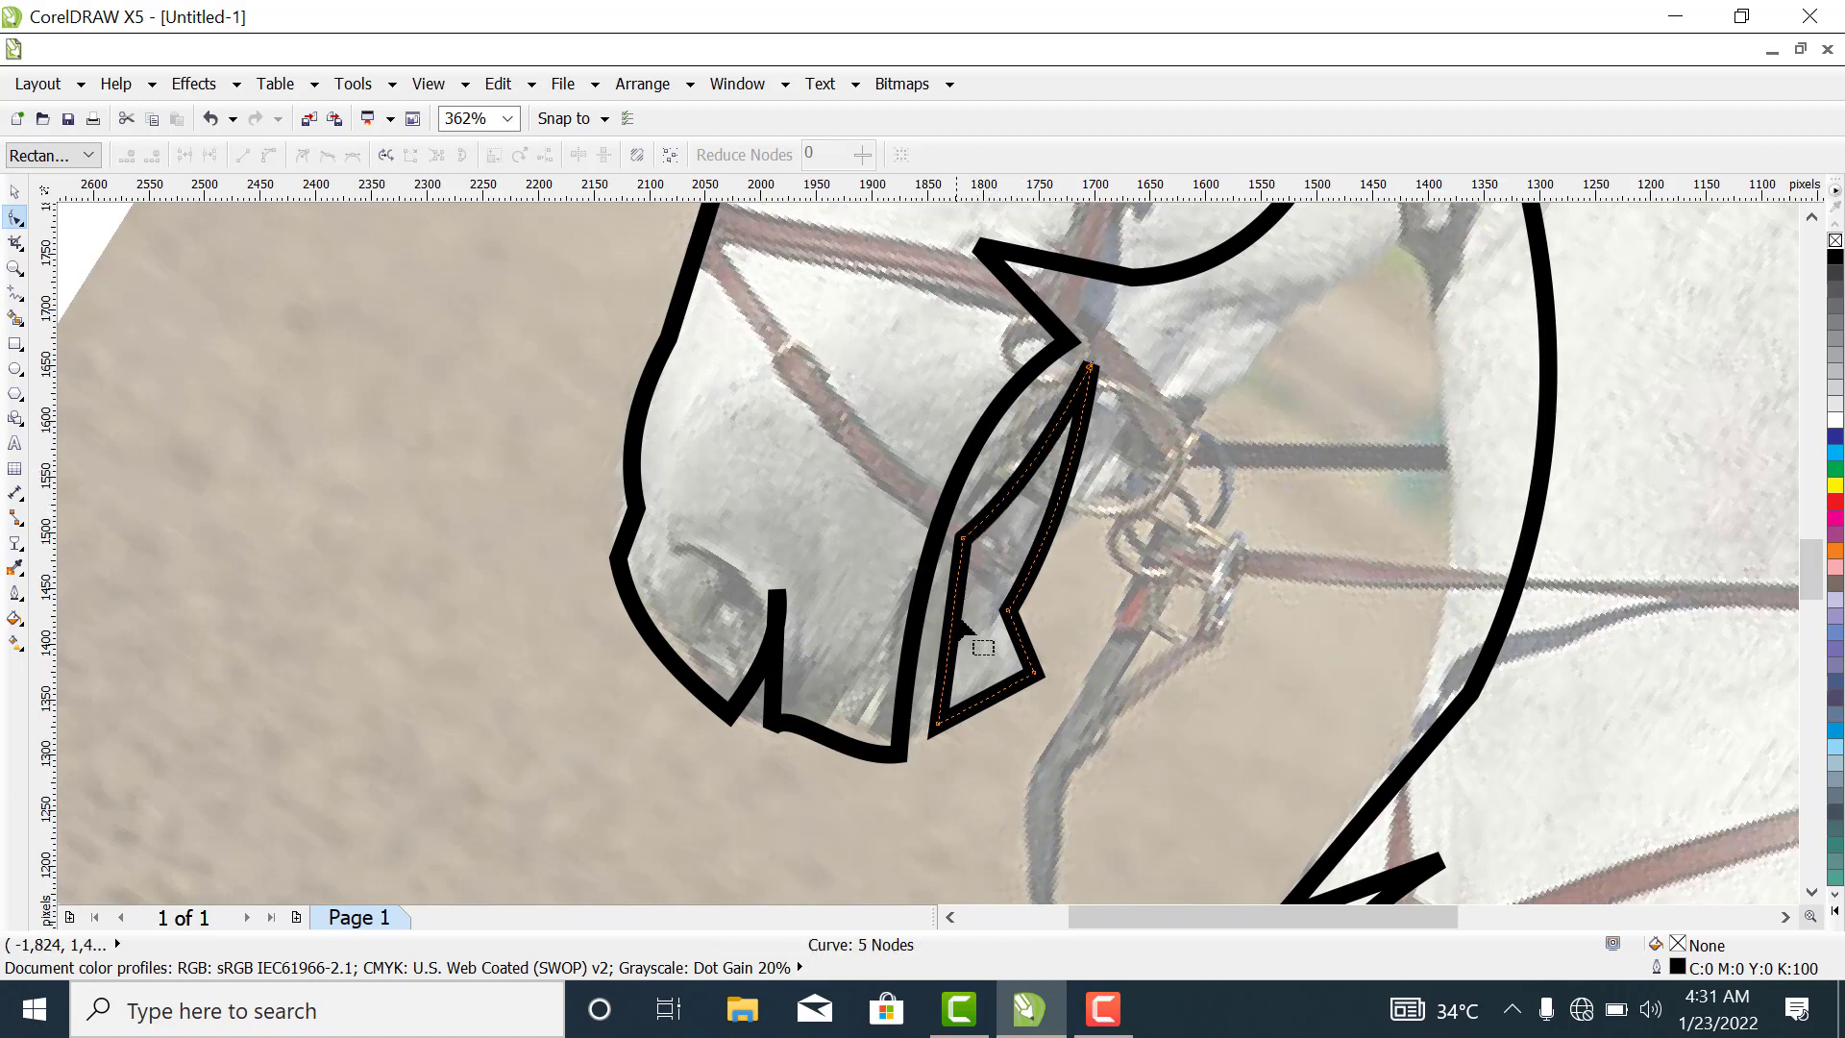
left_click_drag(961, 632, 974, 663)
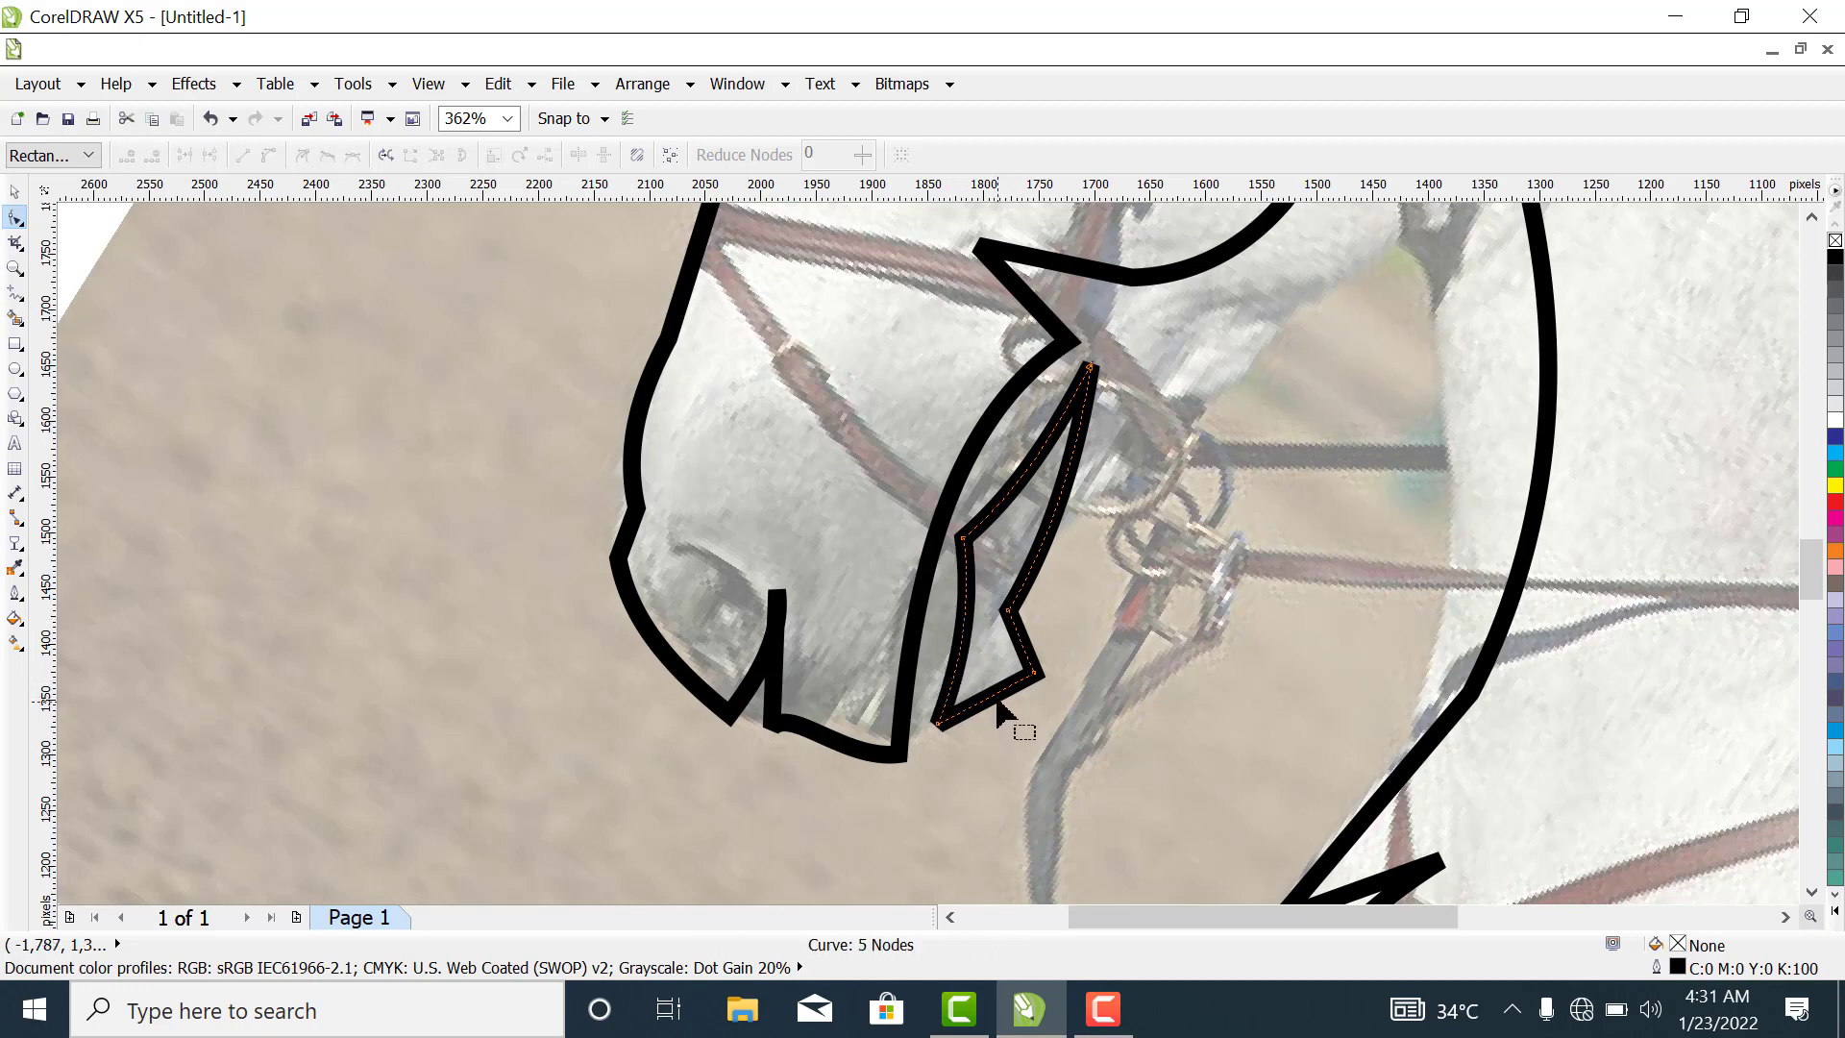
Round the lower-lip outline's underside, and refit its lower front corner and long edges to run alongside the muzzle line.
left_click_drag(992, 702, 1008, 733)
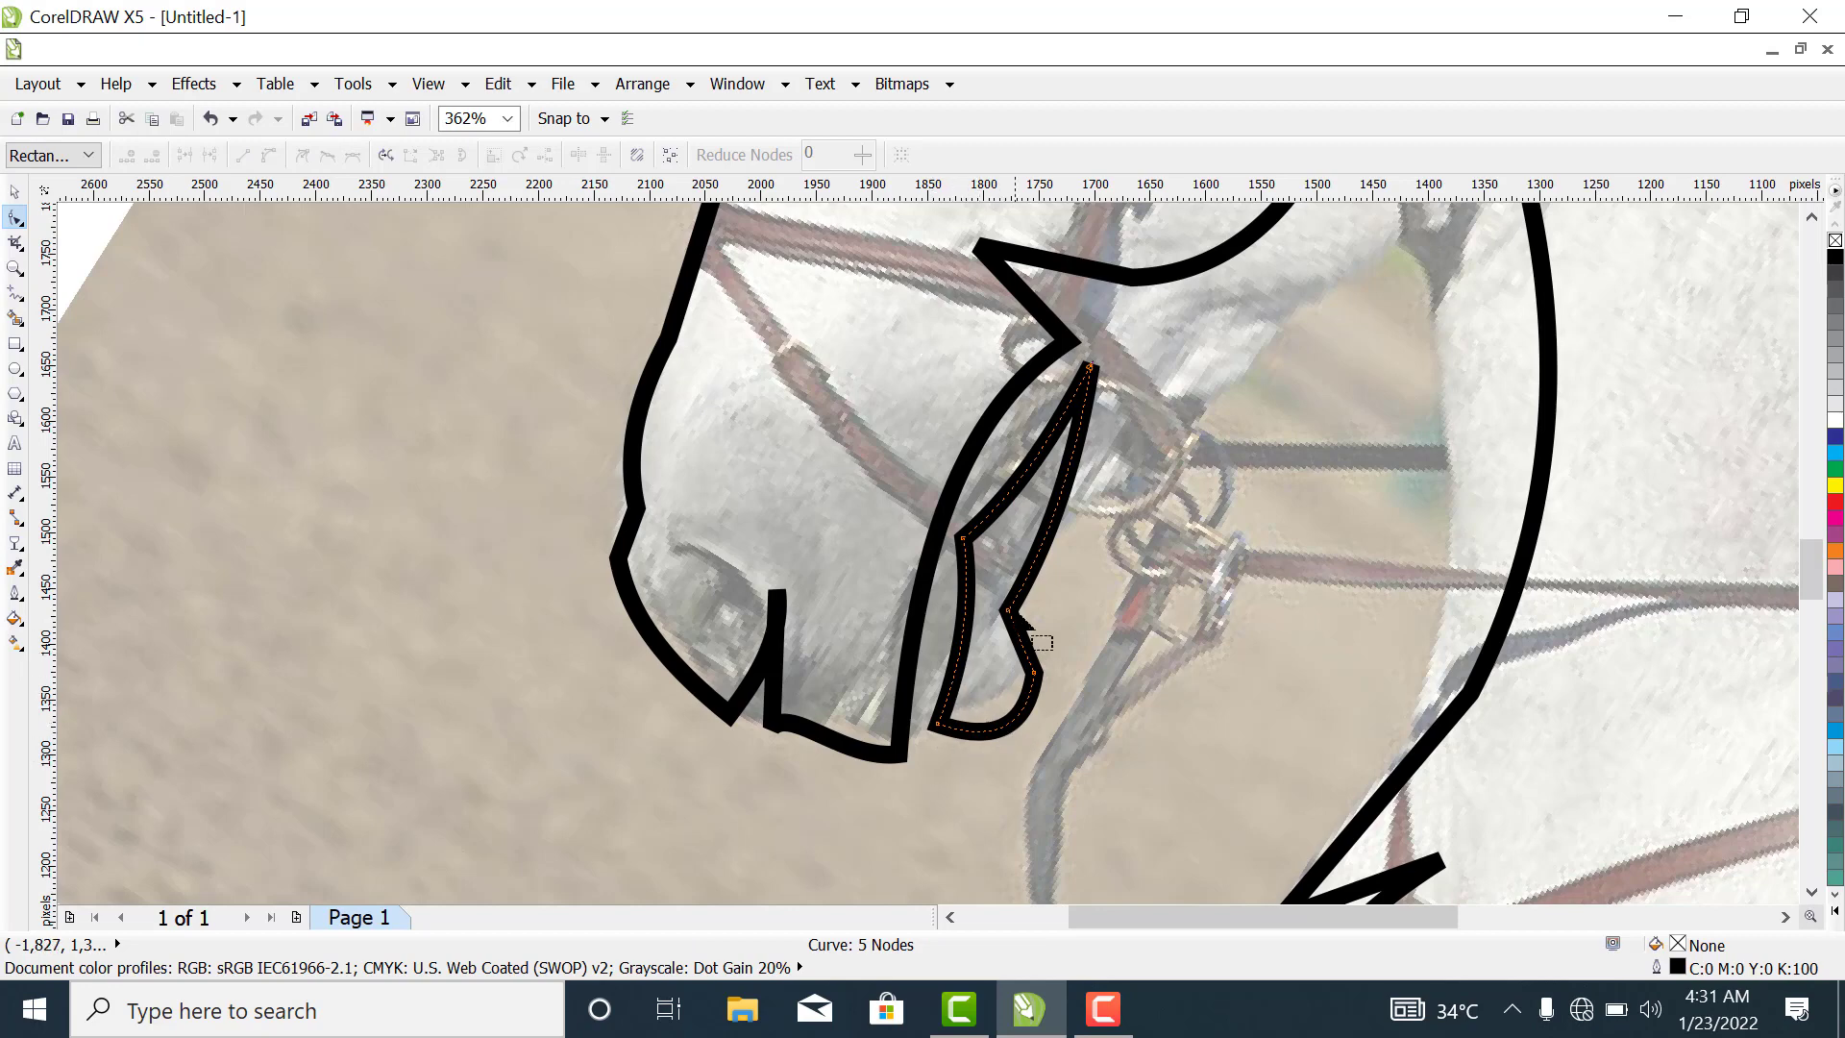
left_click_drag(1047, 545, 1069, 571)
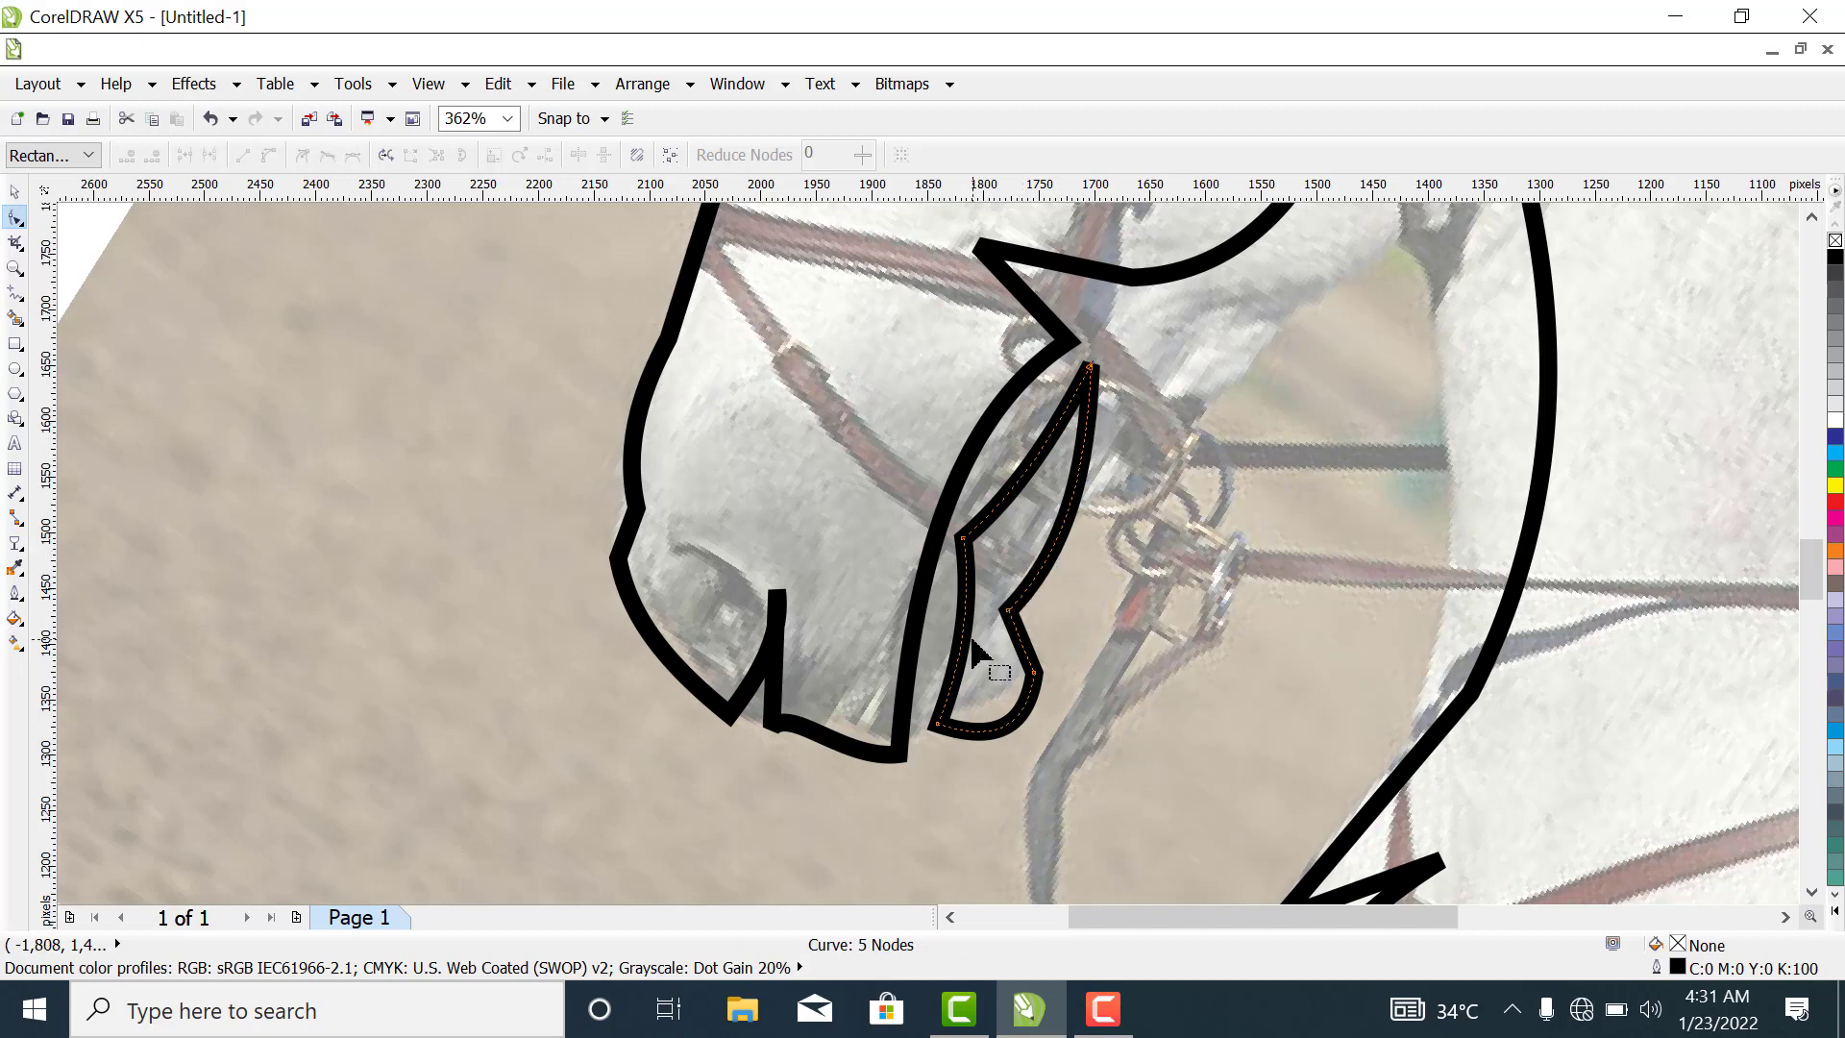
left_click_drag(987, 674, 973, 674)
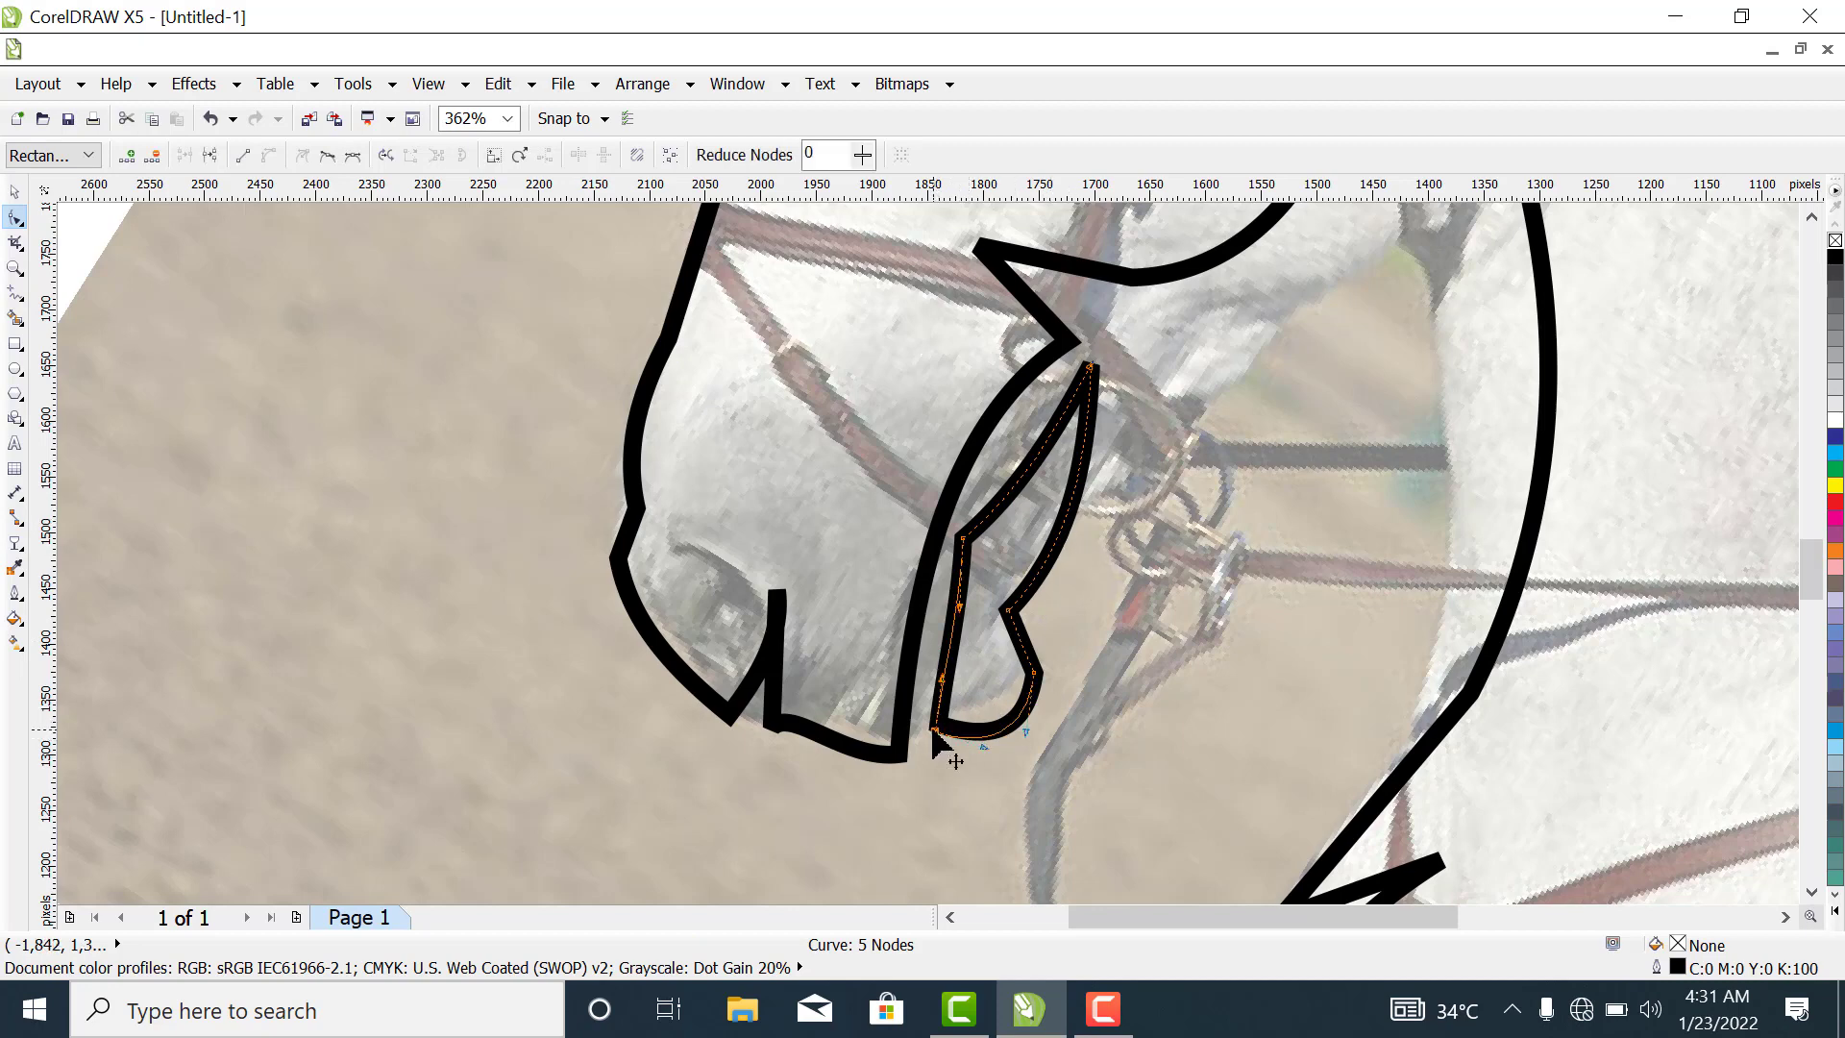
left_click_drag(936, 727, 921, 756)
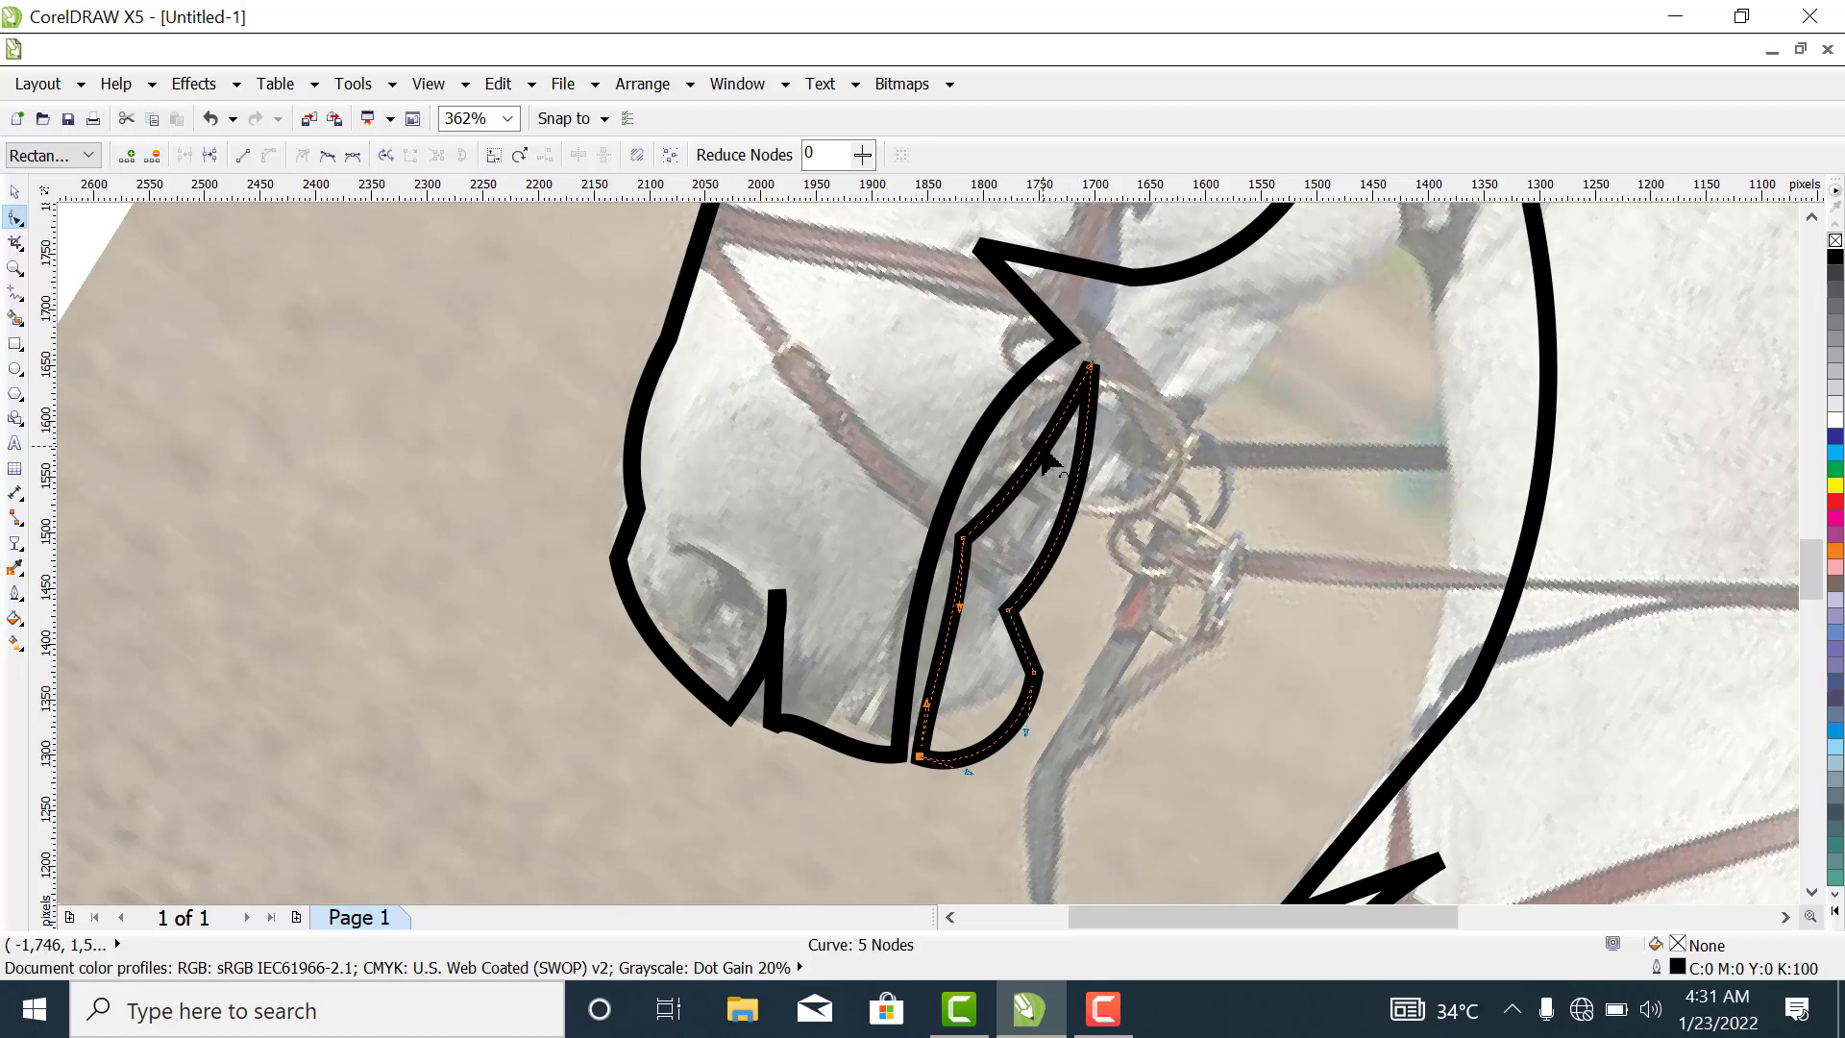
left_click_drag(1044, 453, 1016, 433)
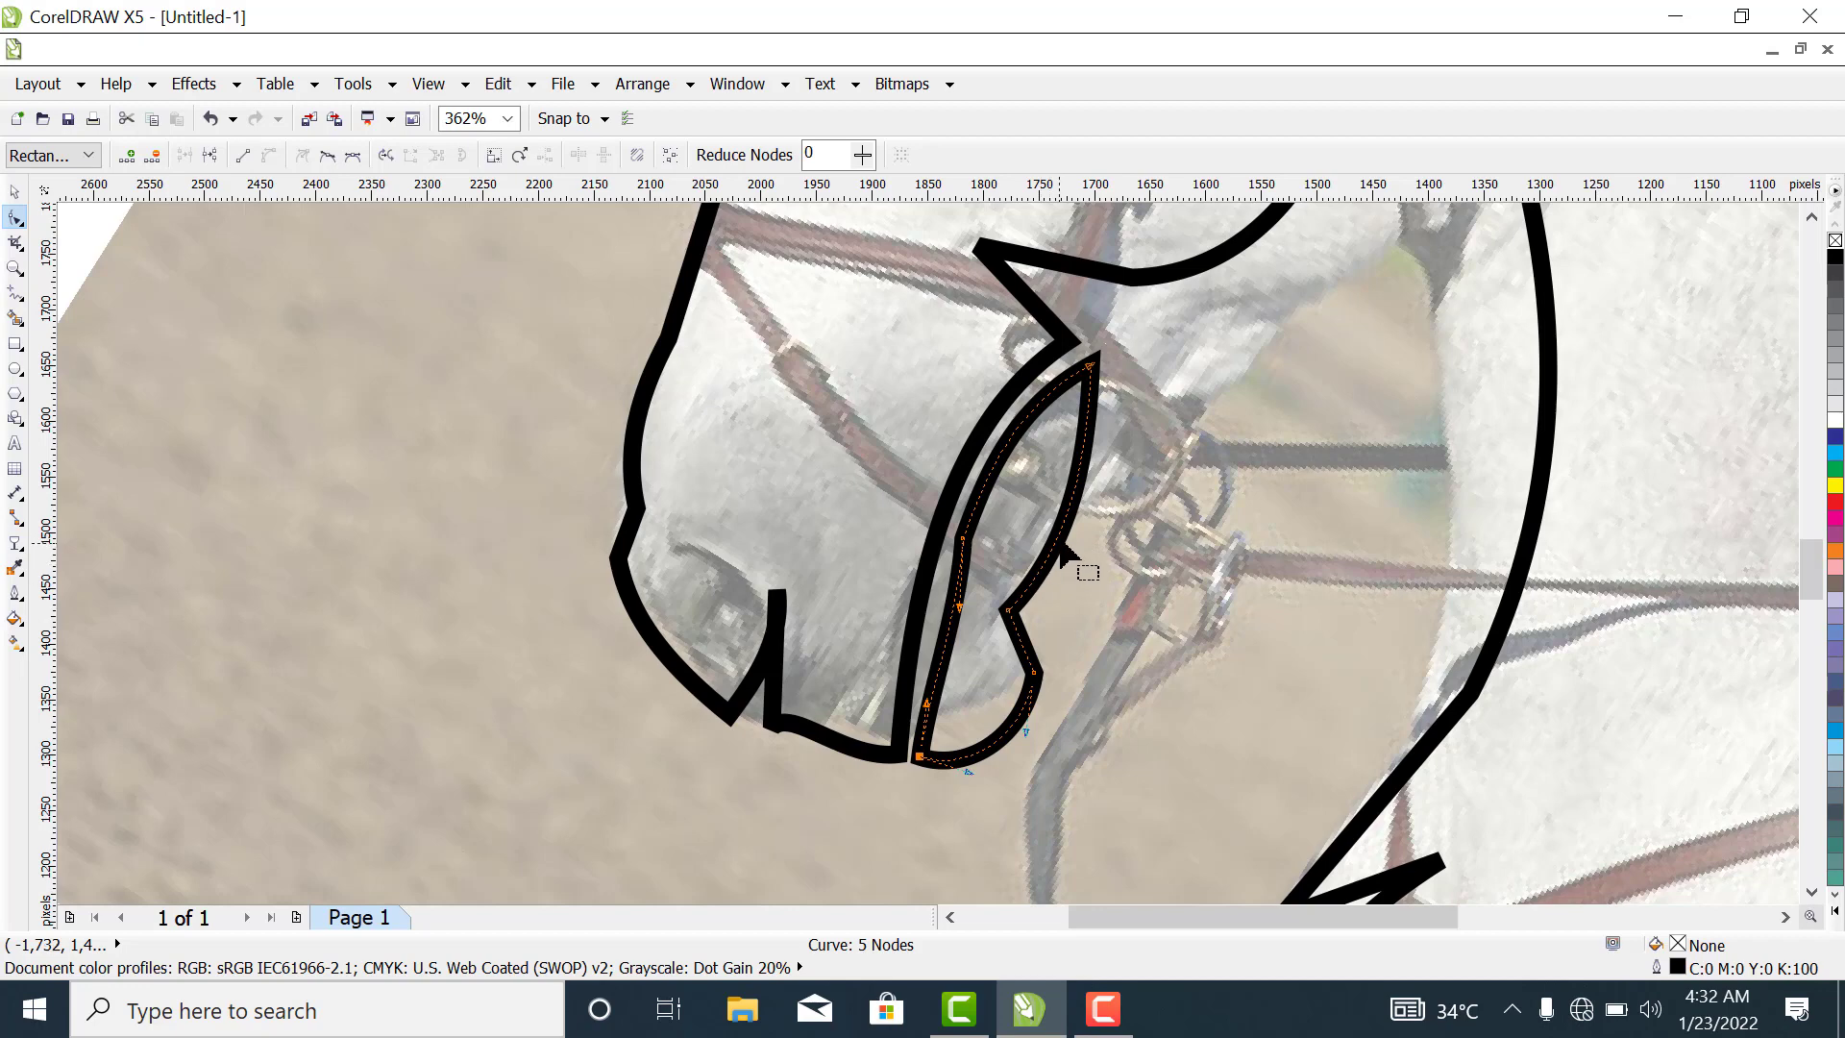
Adjust the lower-lip outline's curves by refitting its rear edge, flattening its rounded underside and smoothing its lower front edge.
left_click_drag(1069, 538, 1062, 576)
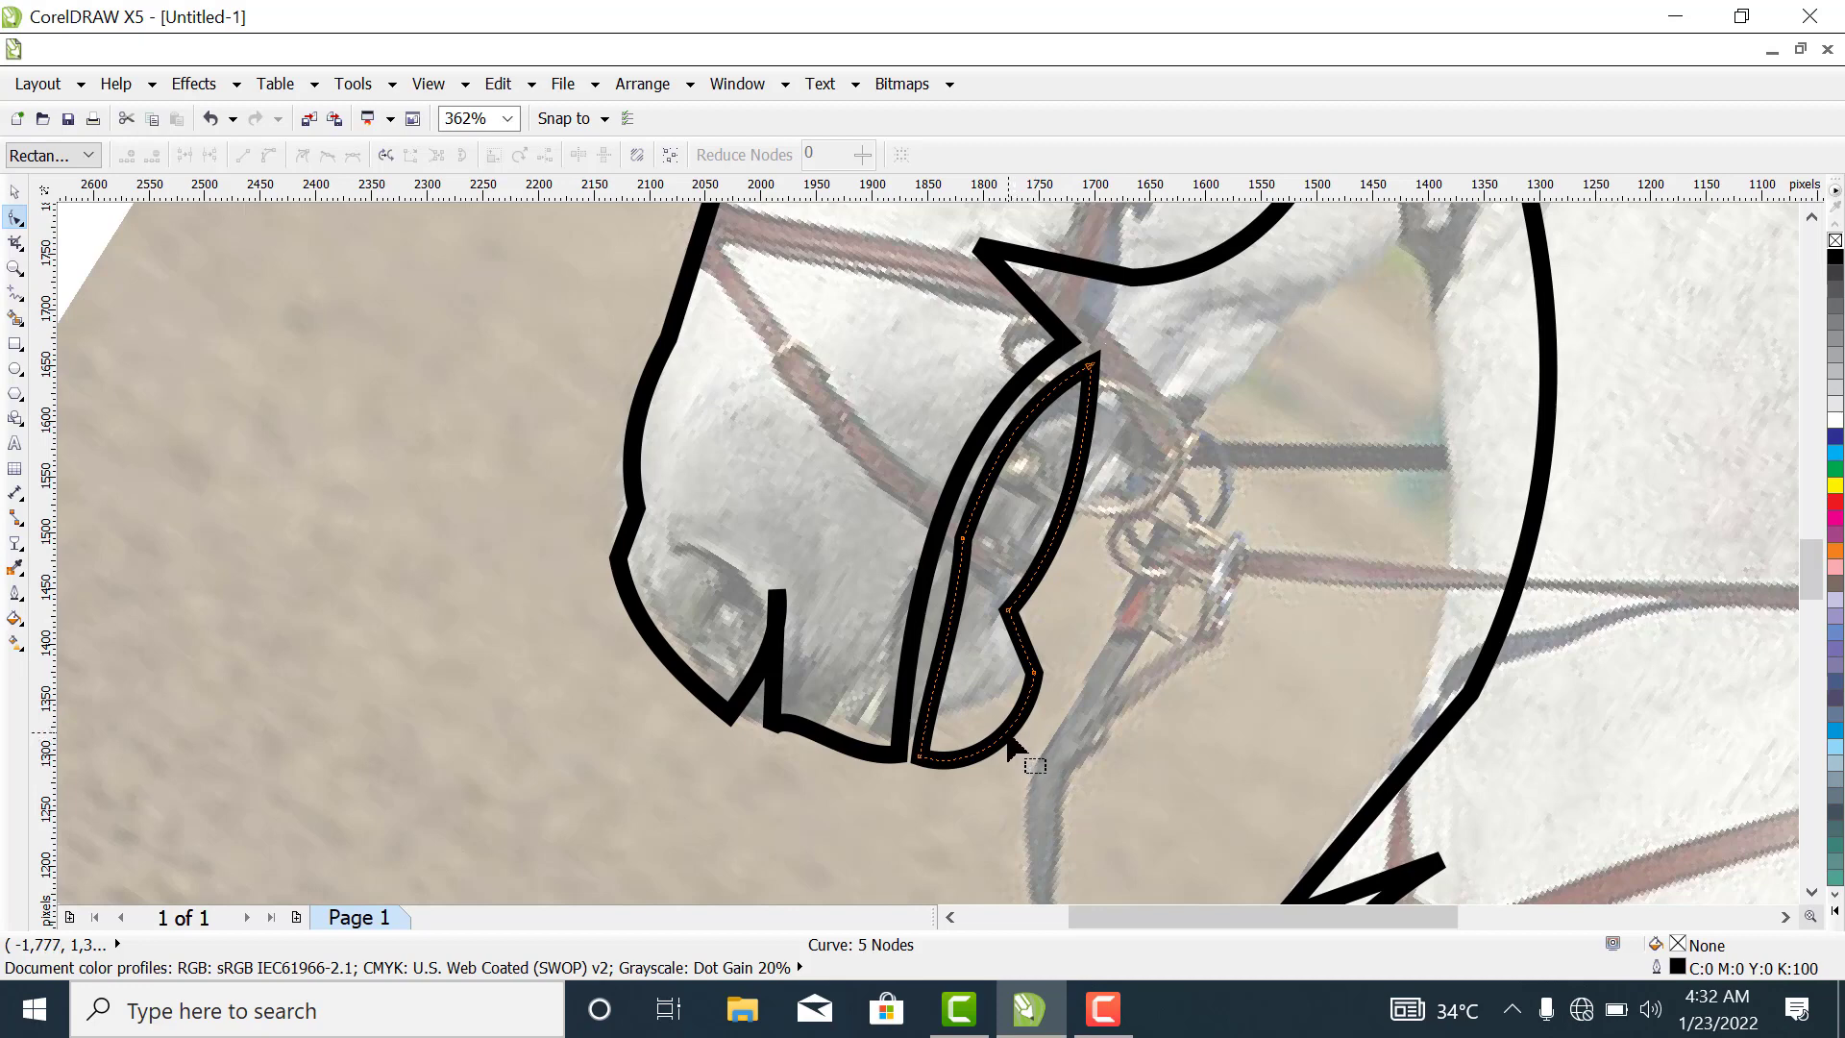
mouse_move(1009, 739)
left_mouse_down()
mouse_move(1016, 753)
mouse_move(1004, 736)
left_mouse_up()
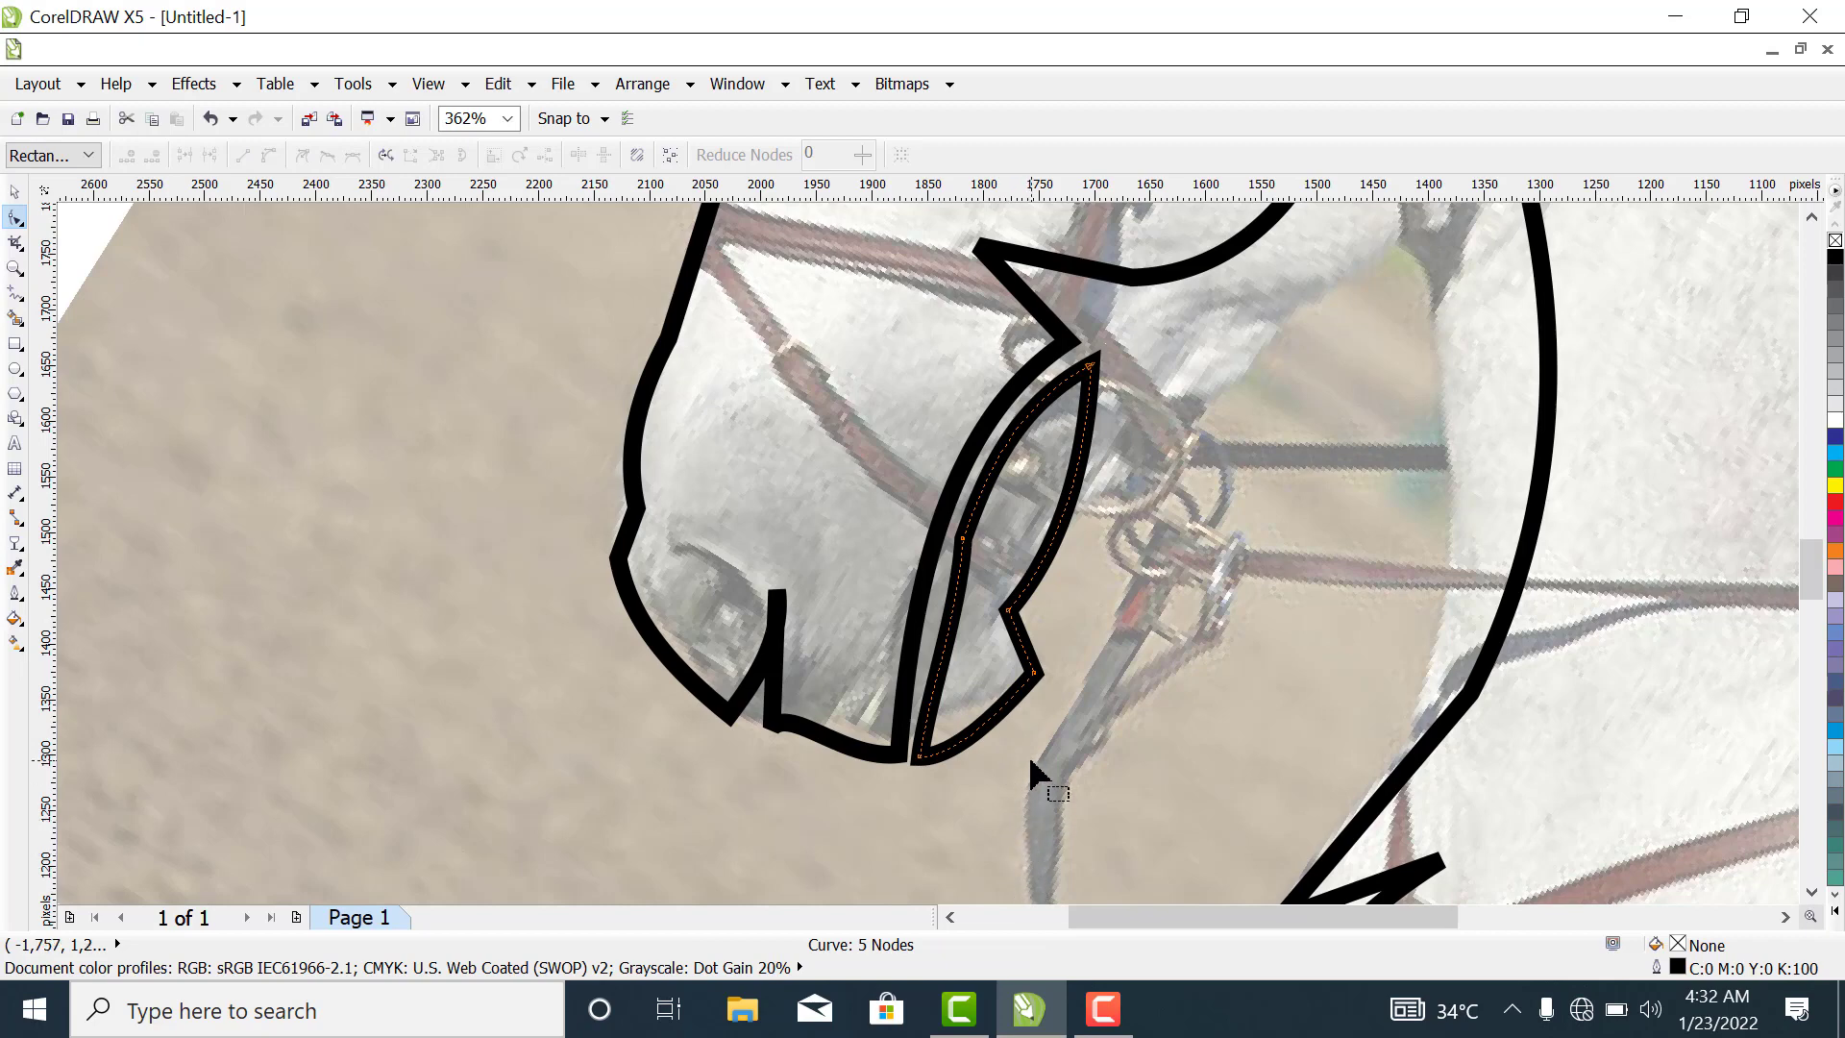
left_click_drag(954, 646, 962, 662)
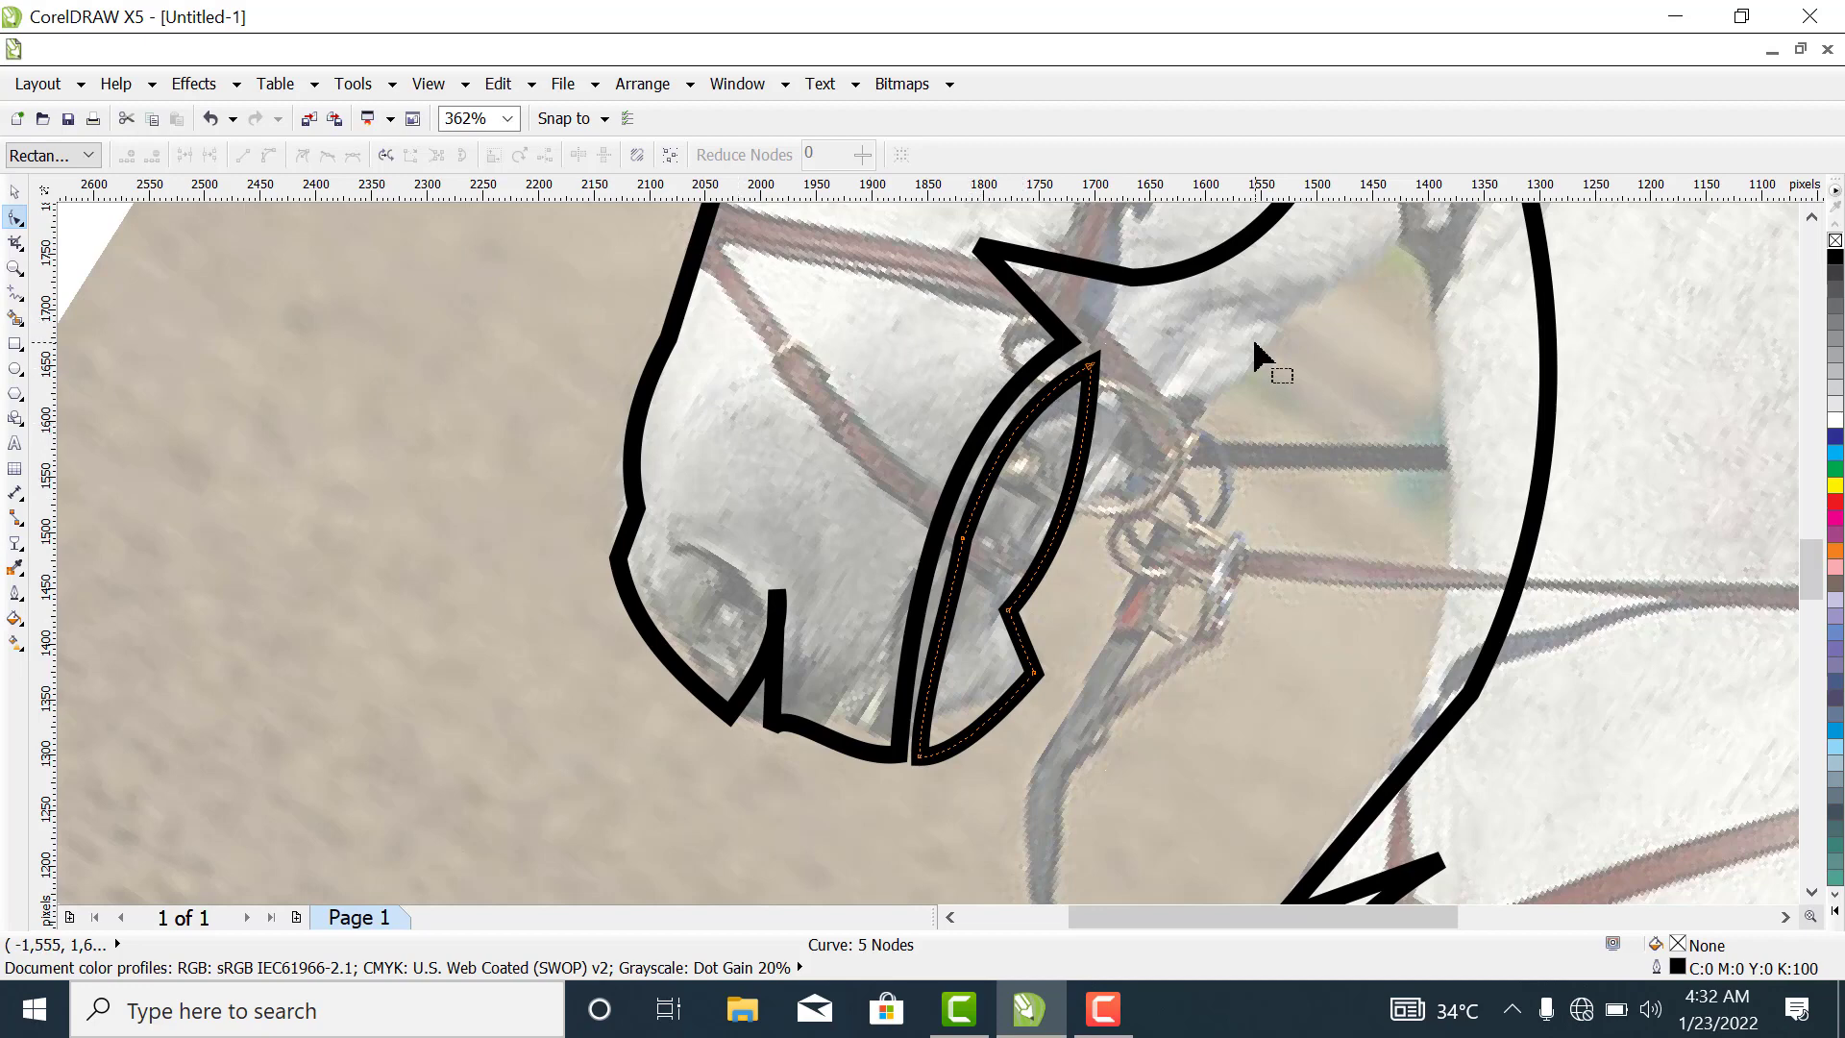
scroll(1255, 342, "down", 2)
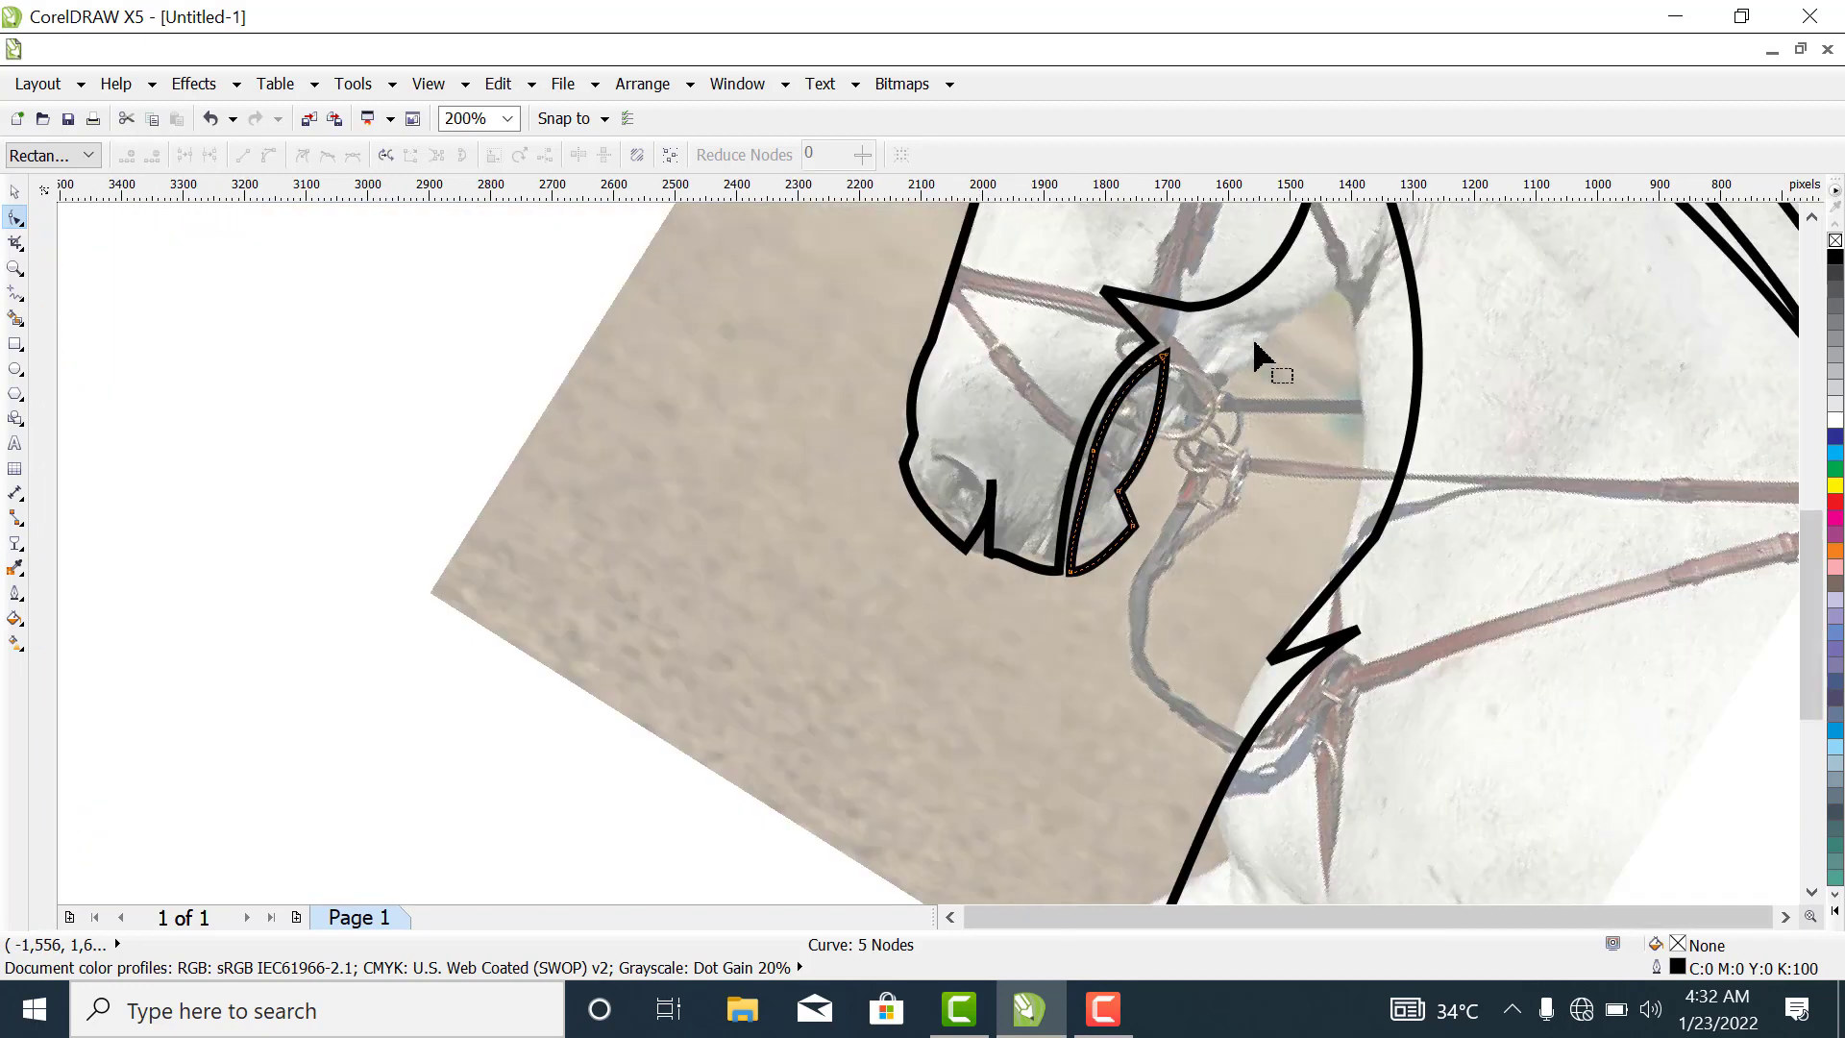
scroll(1254, 342, "down", 2)
scroll(1254, 342, "down", 2)
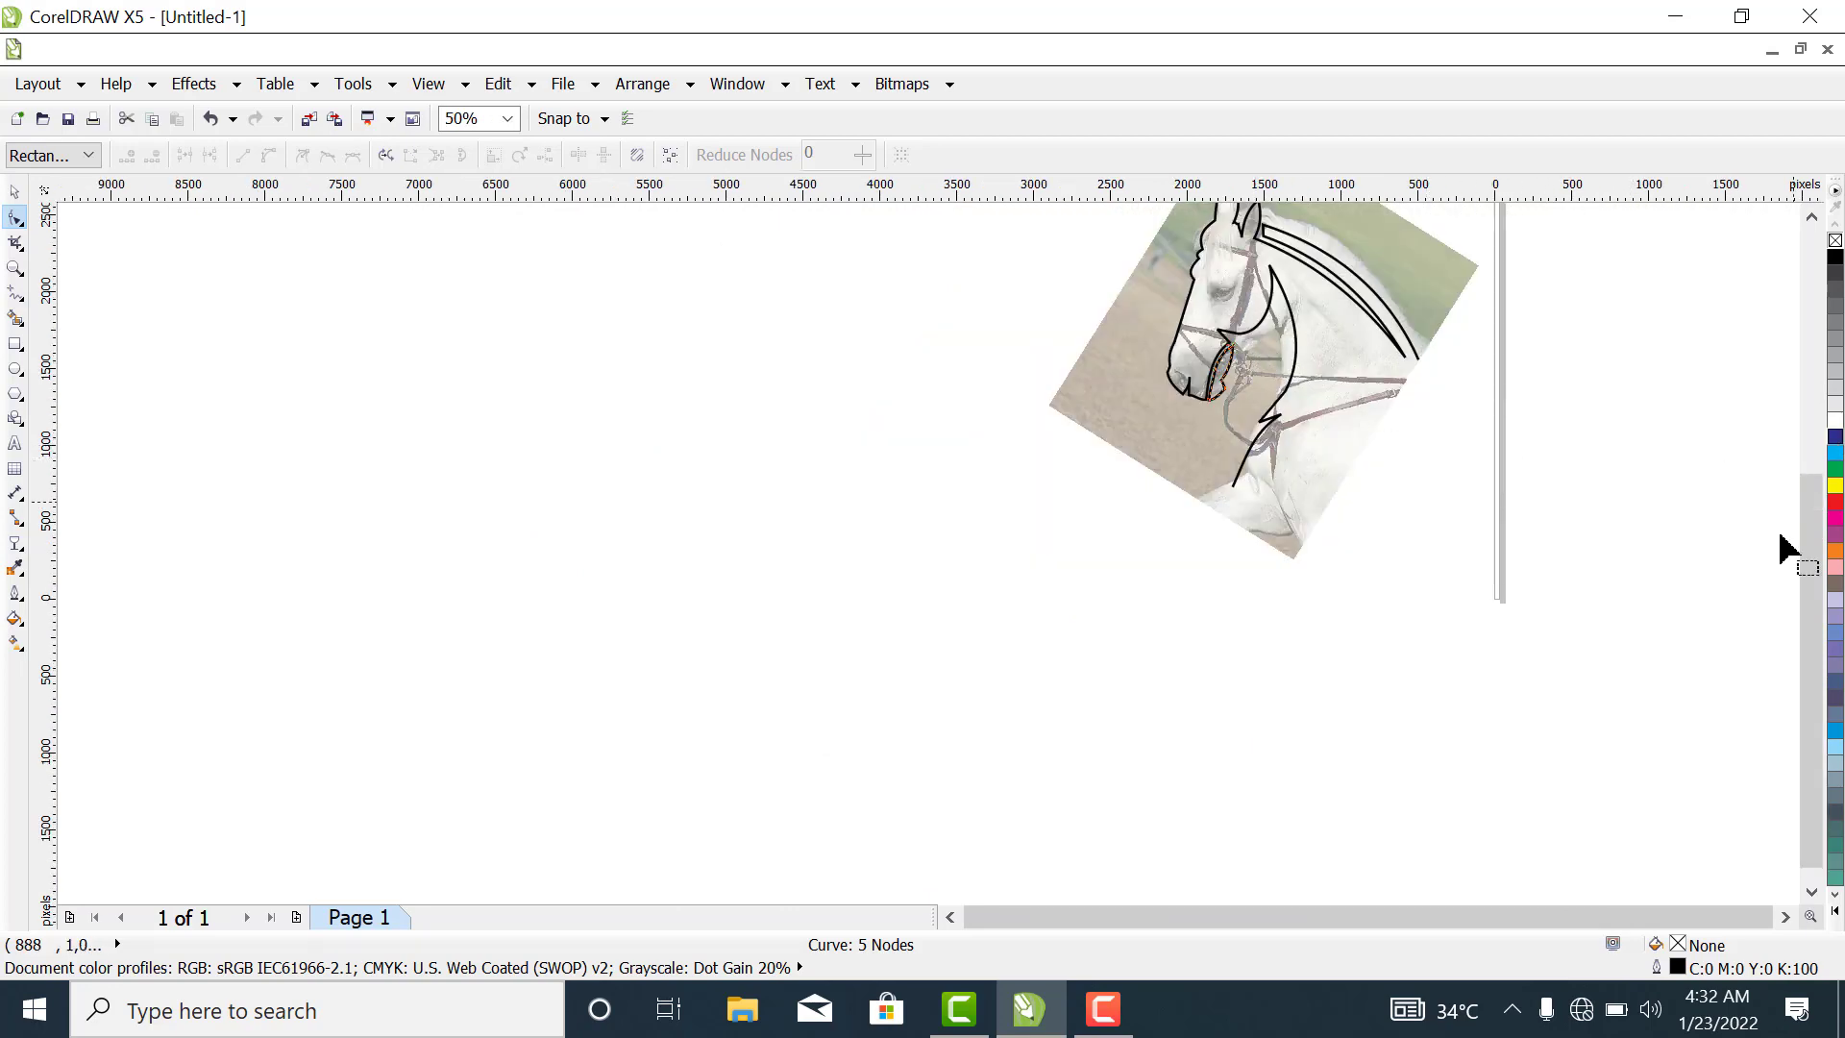
left_click_drag(1811, 614, 1802, 505)
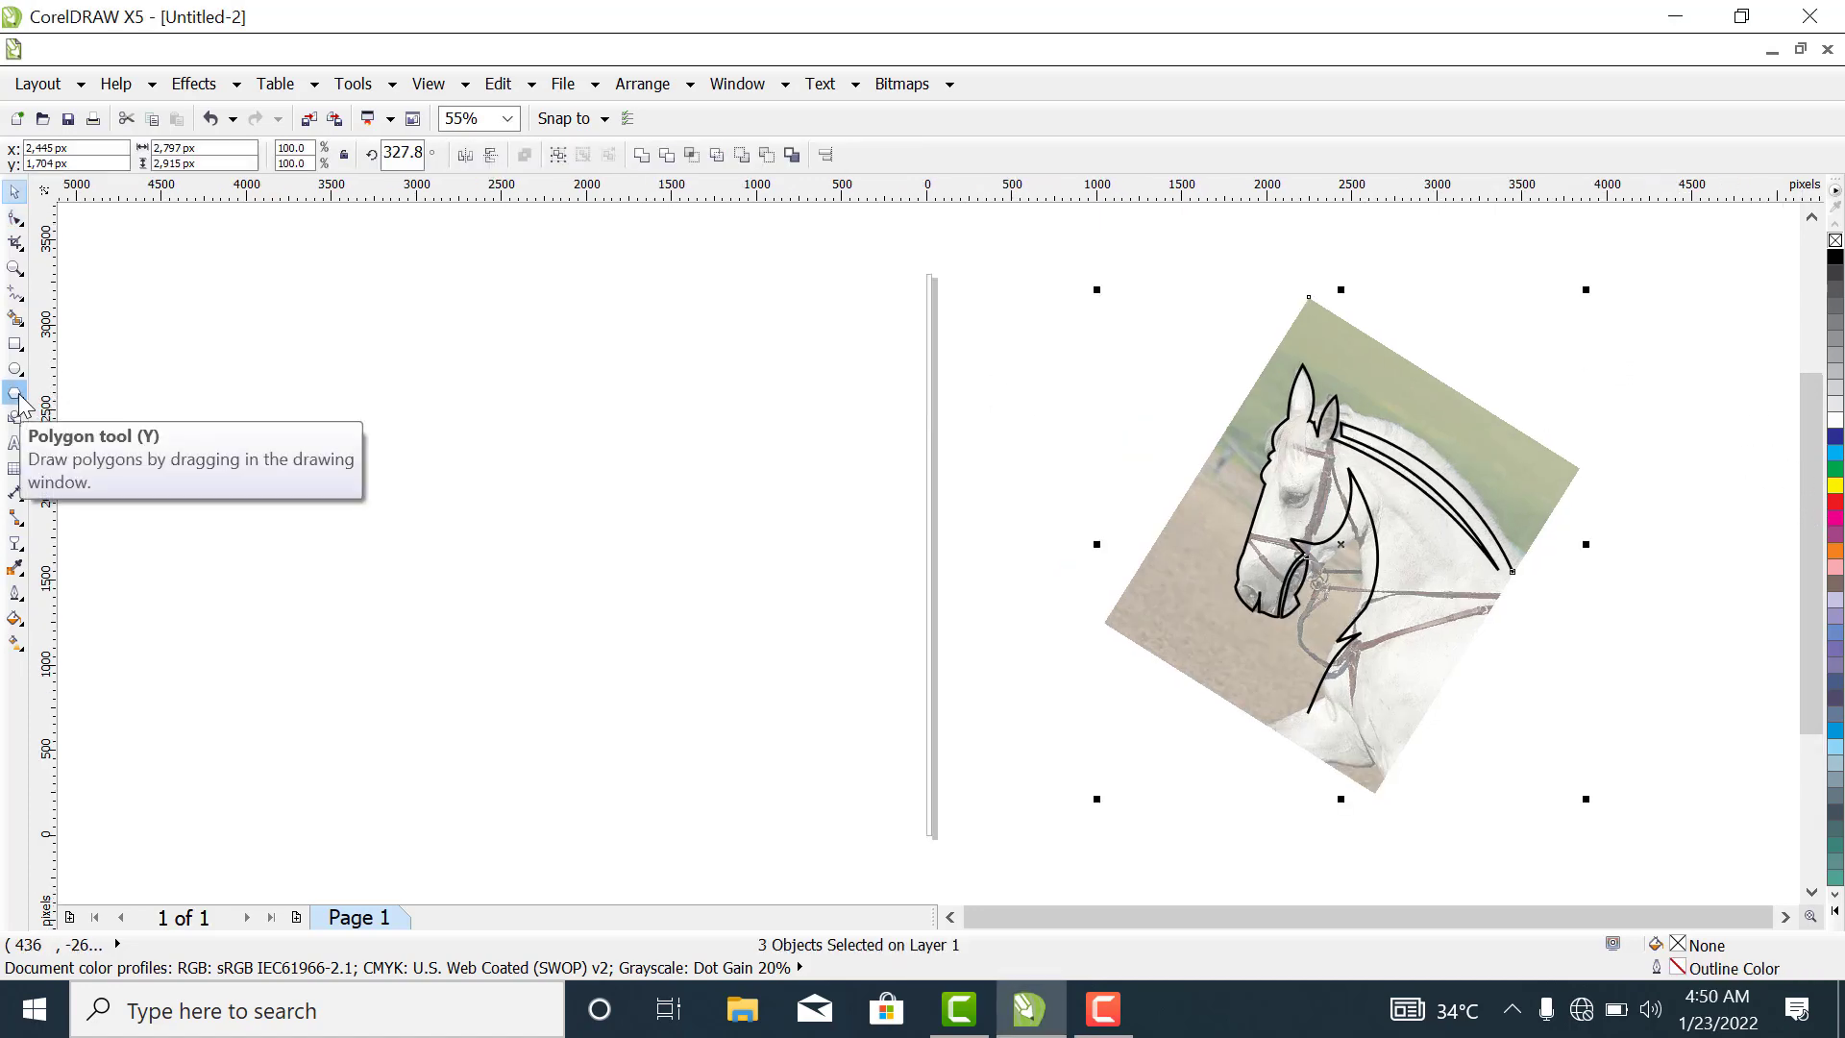
Draw a six-sided polygon about 1864 px wide and 2153 px high left of the page, with a 16 px outline.
left_click(16, 395)
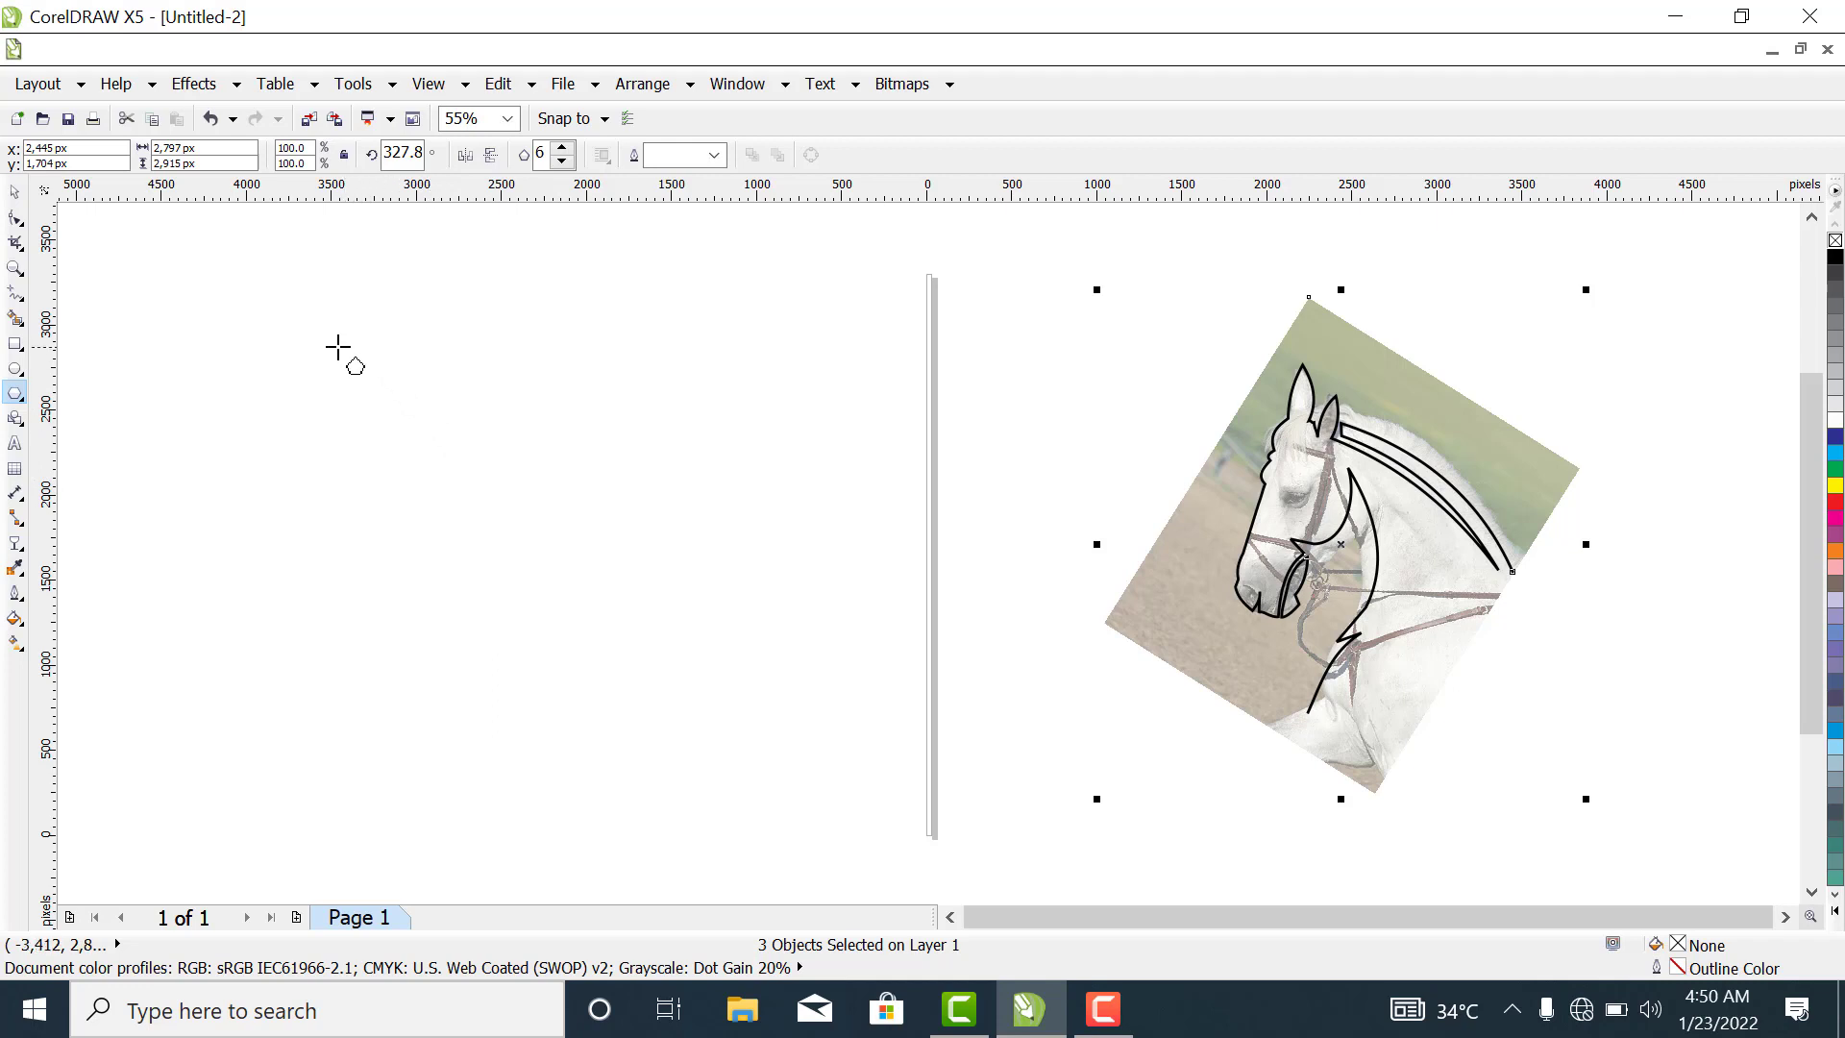
left_click_drag(337, 349, 636, 714)
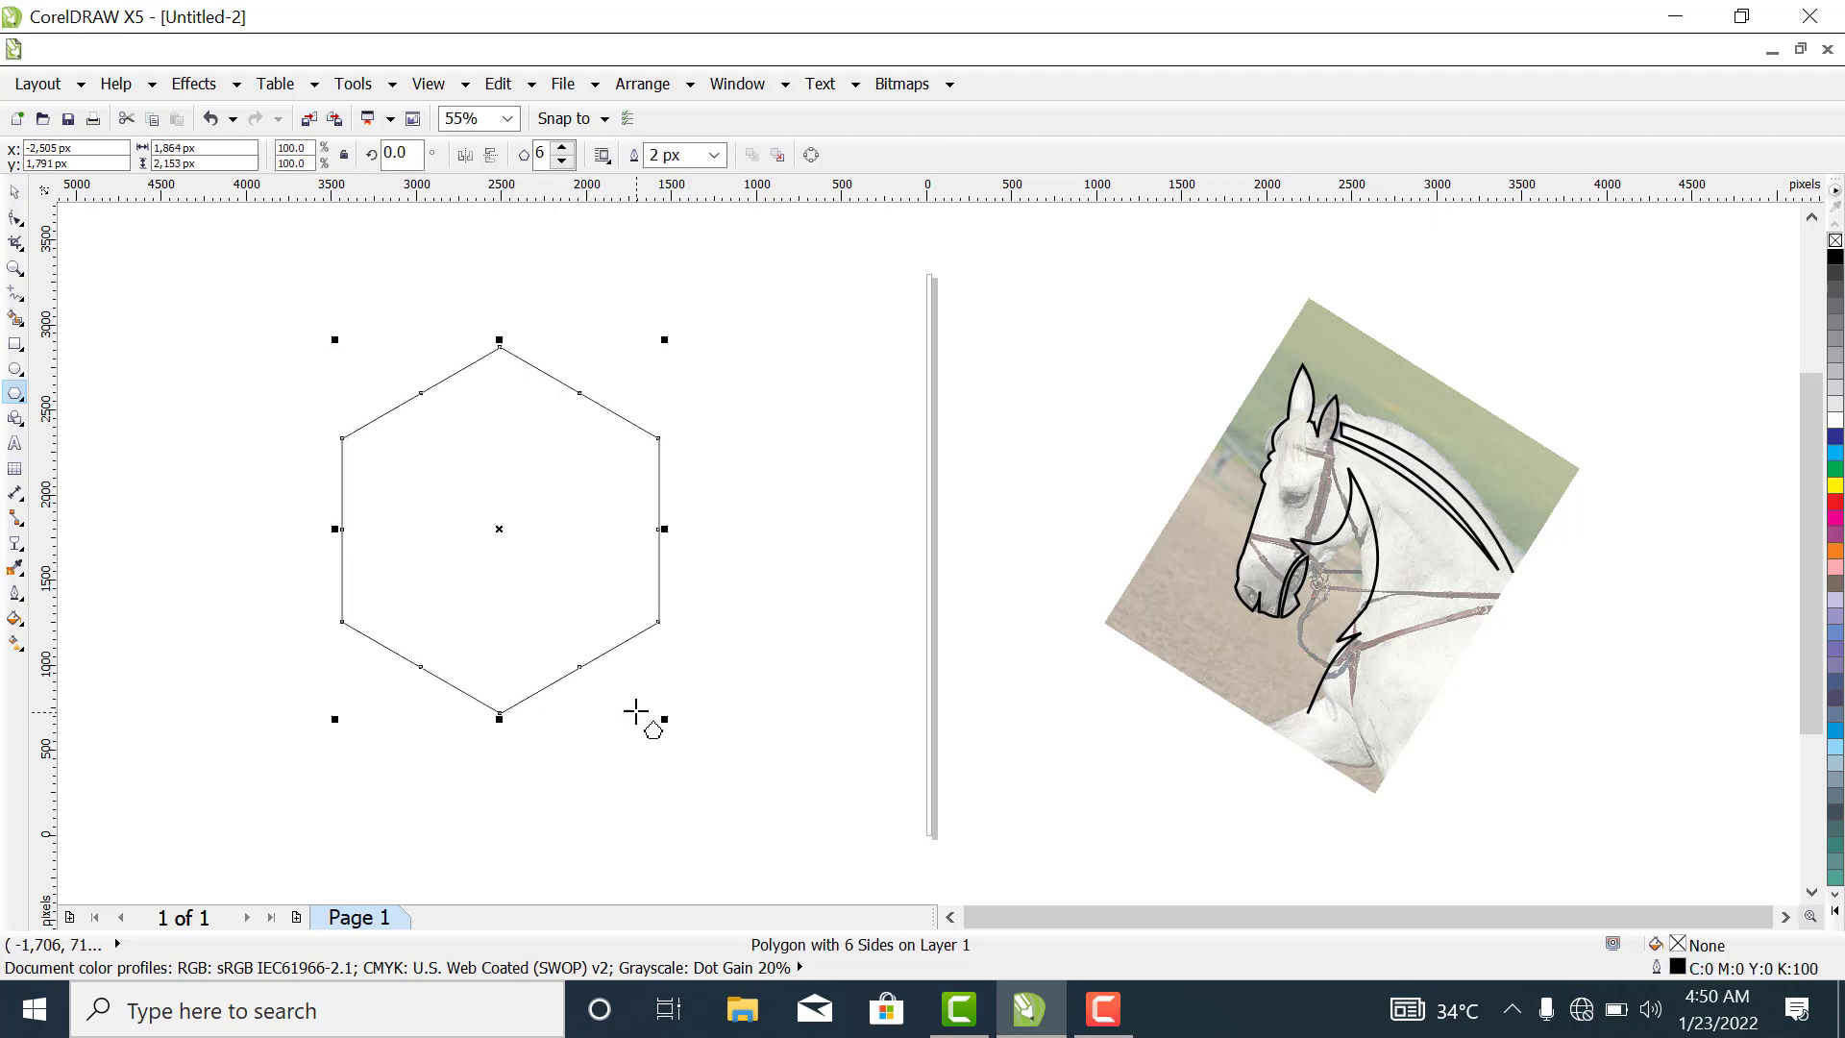
left_click(716, 157)
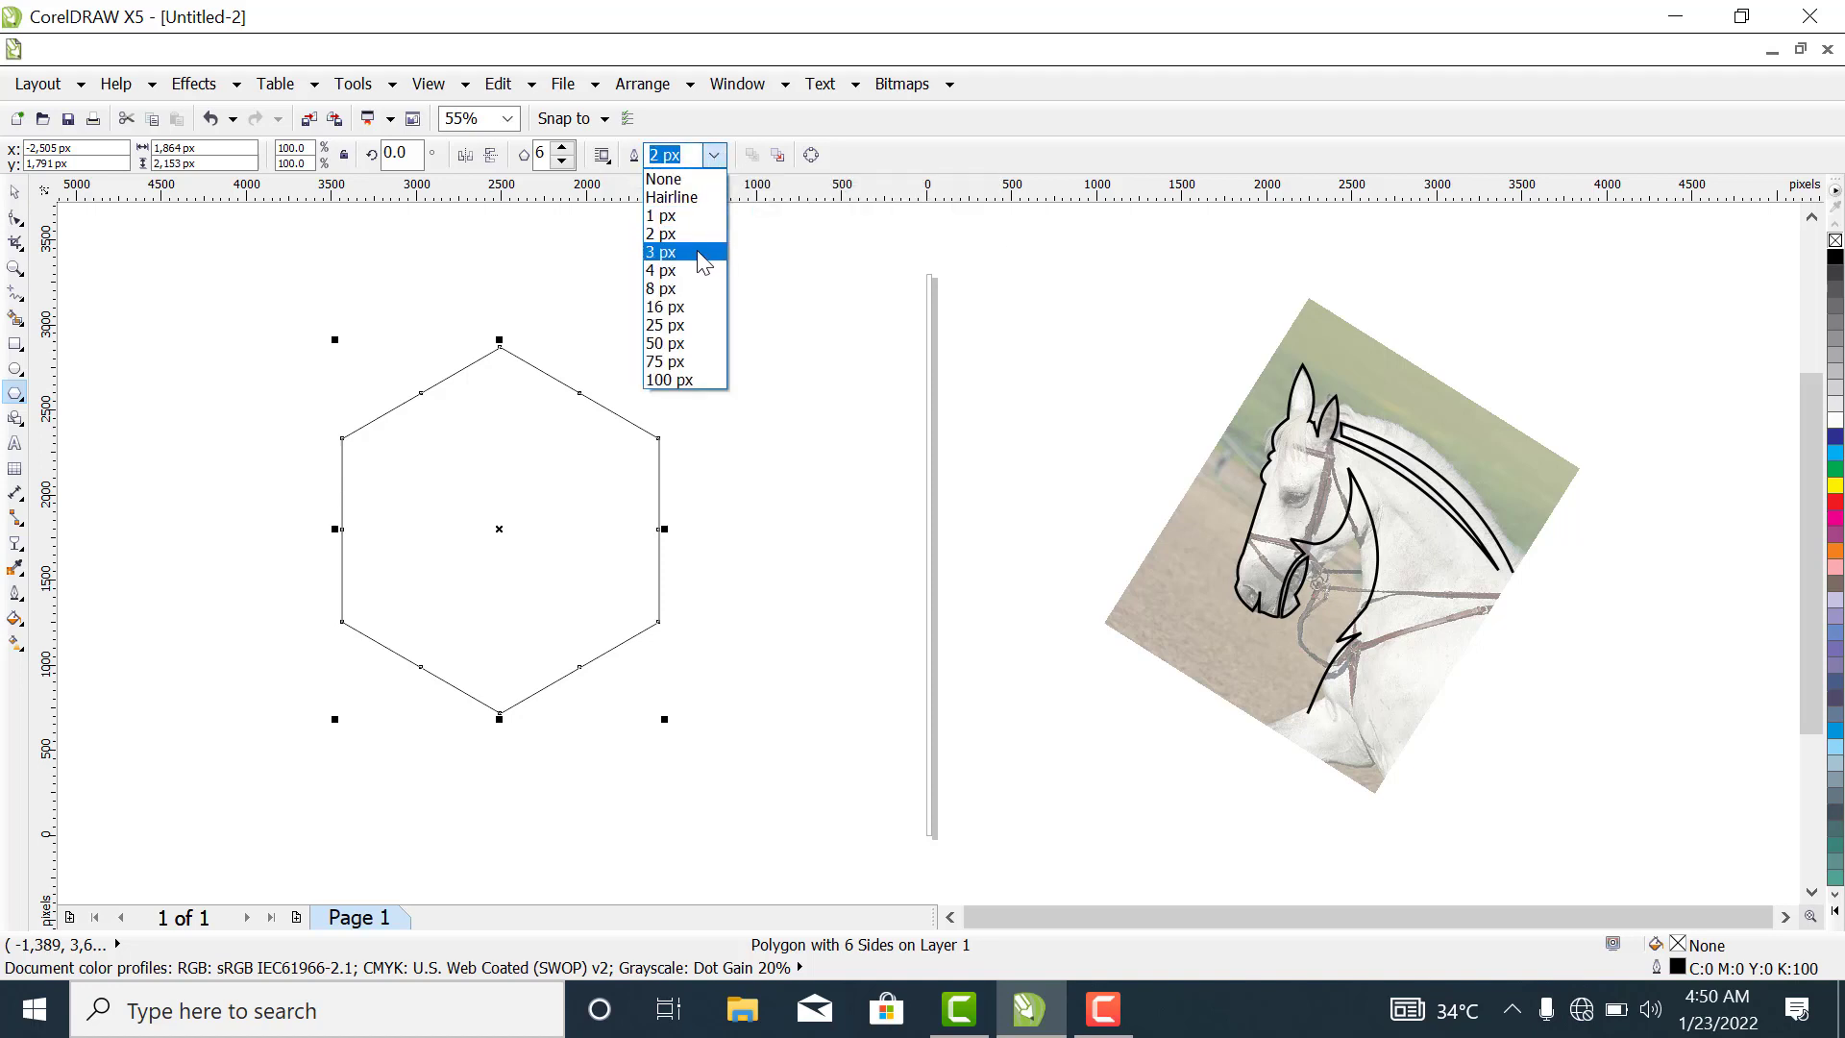
left_click(688, 308)
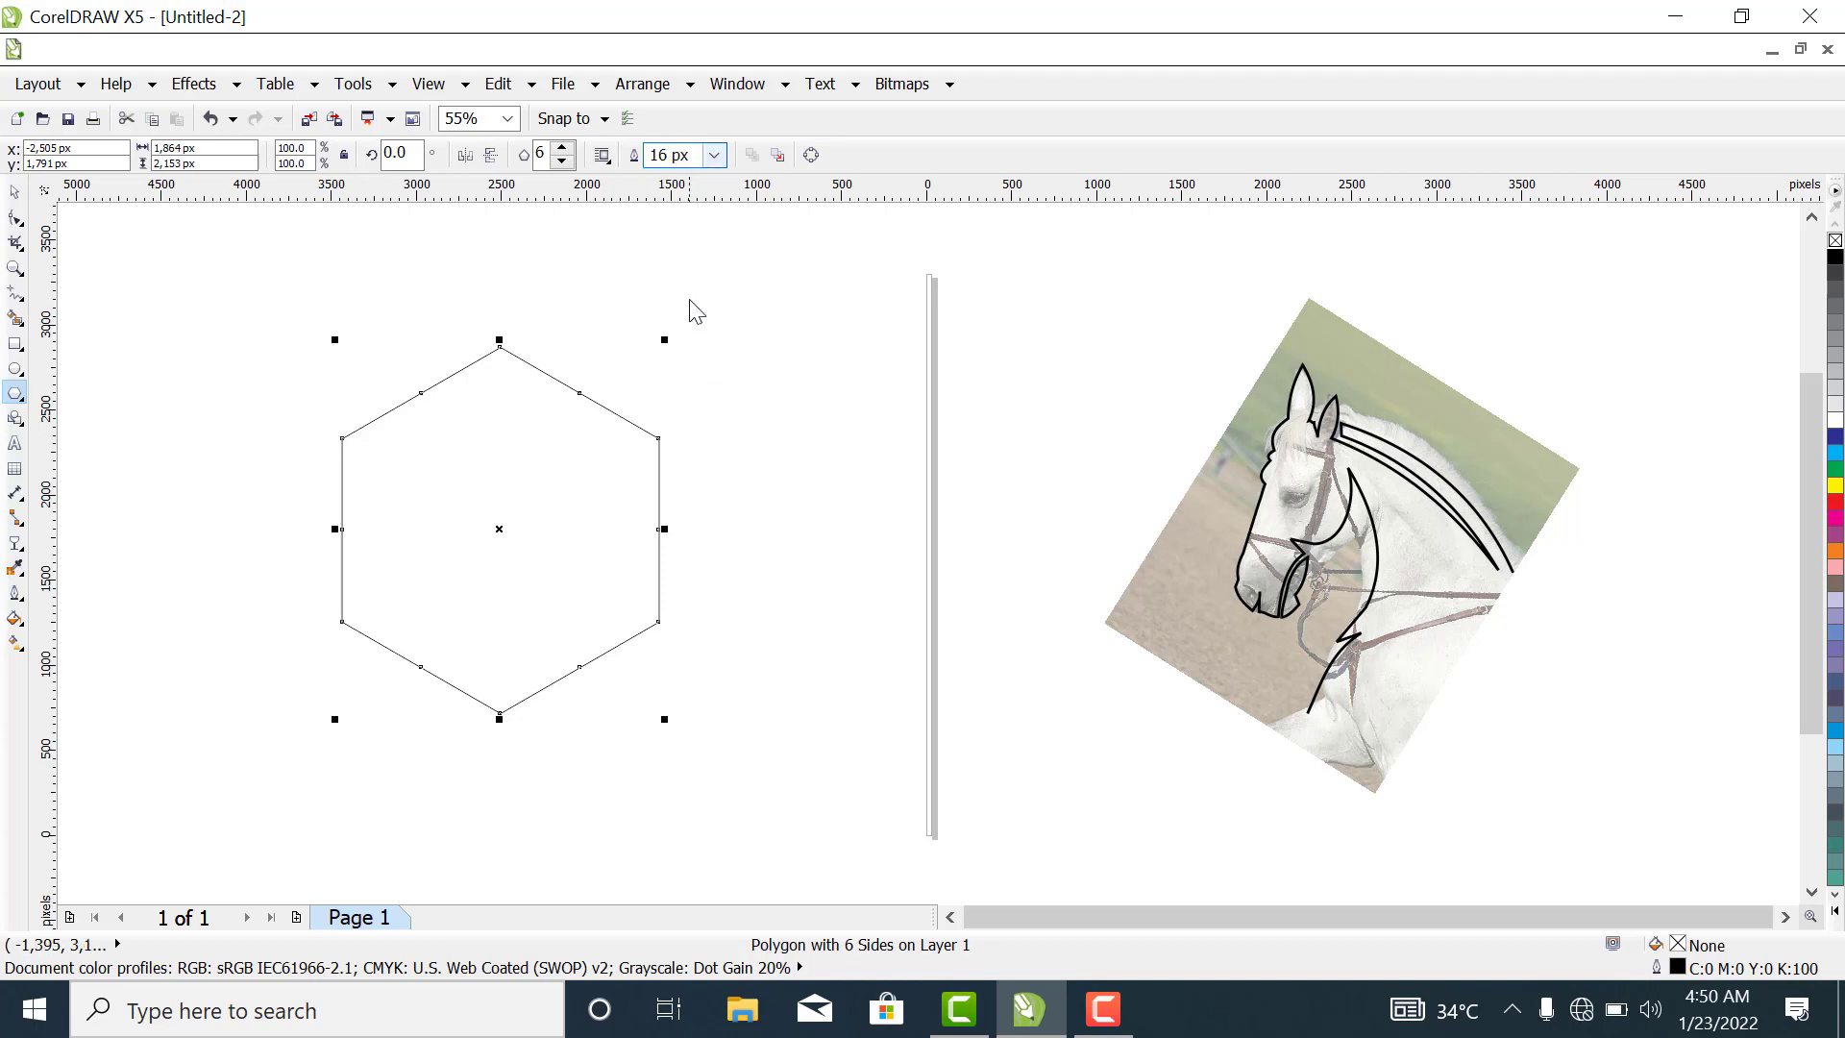
left_click(713, 156)
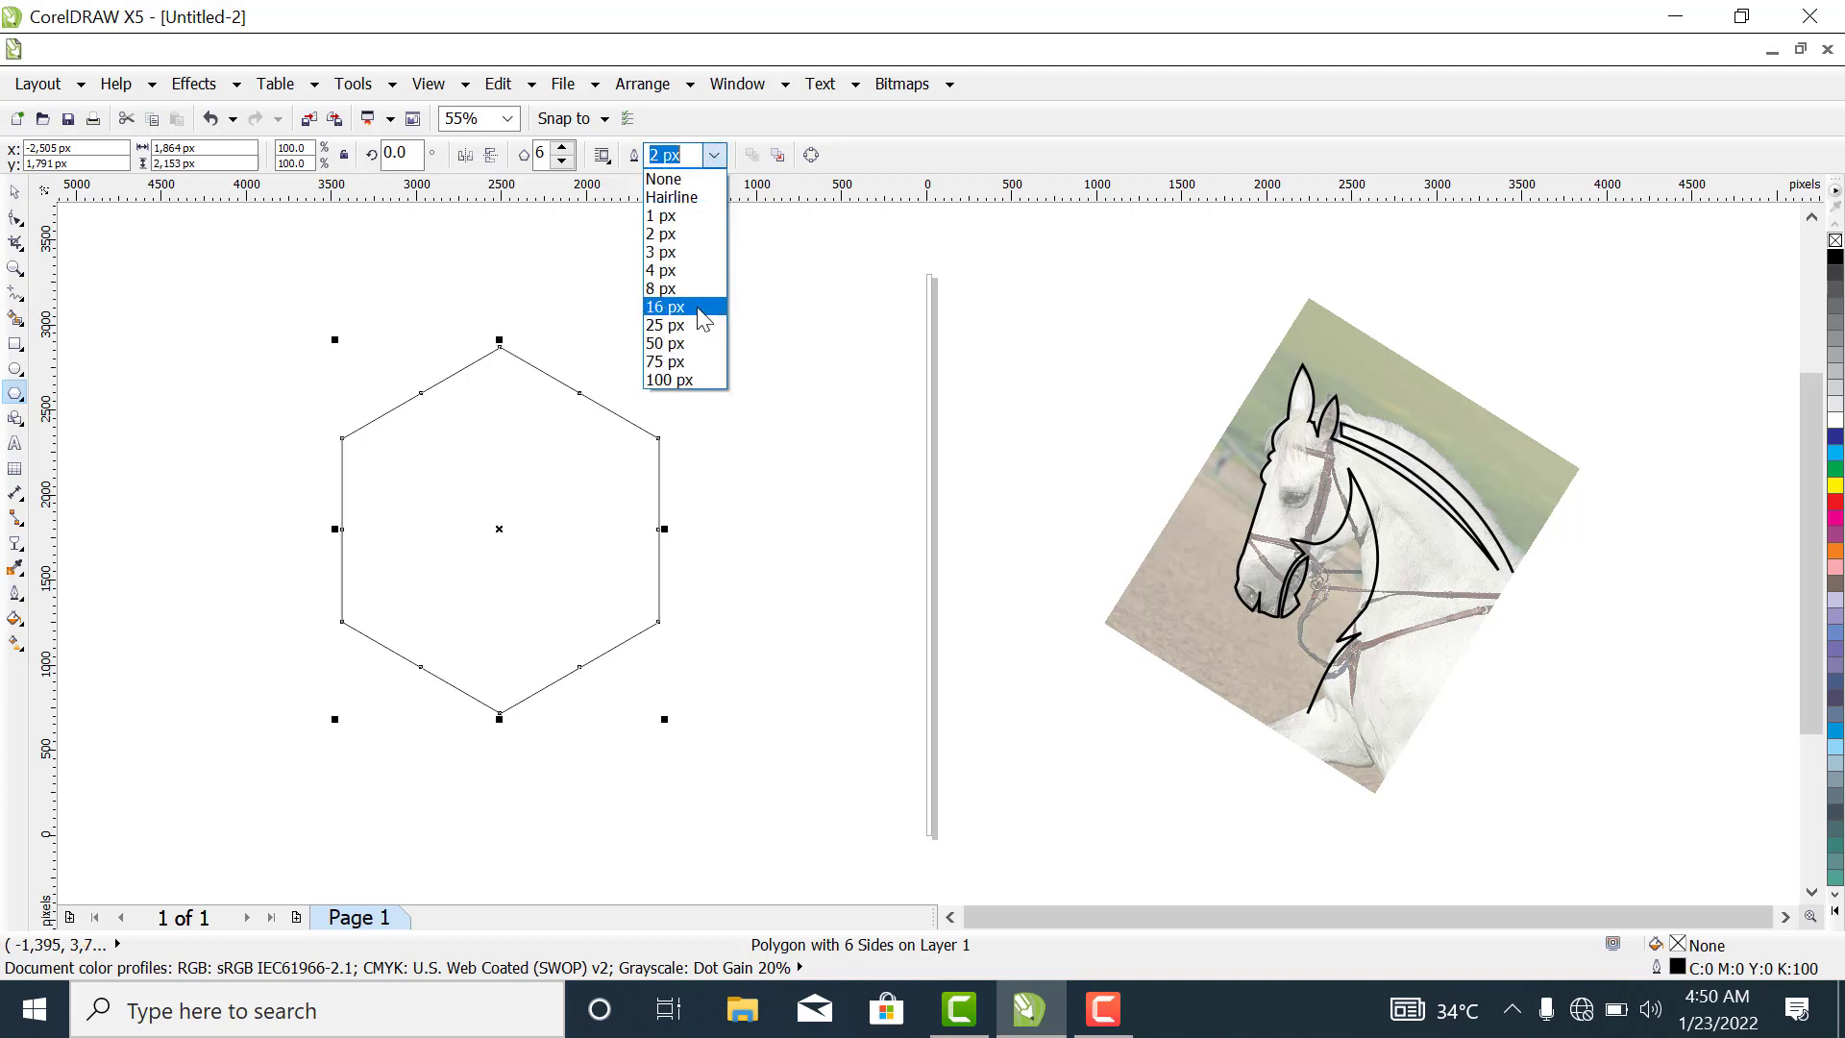
left_click(711, 276)
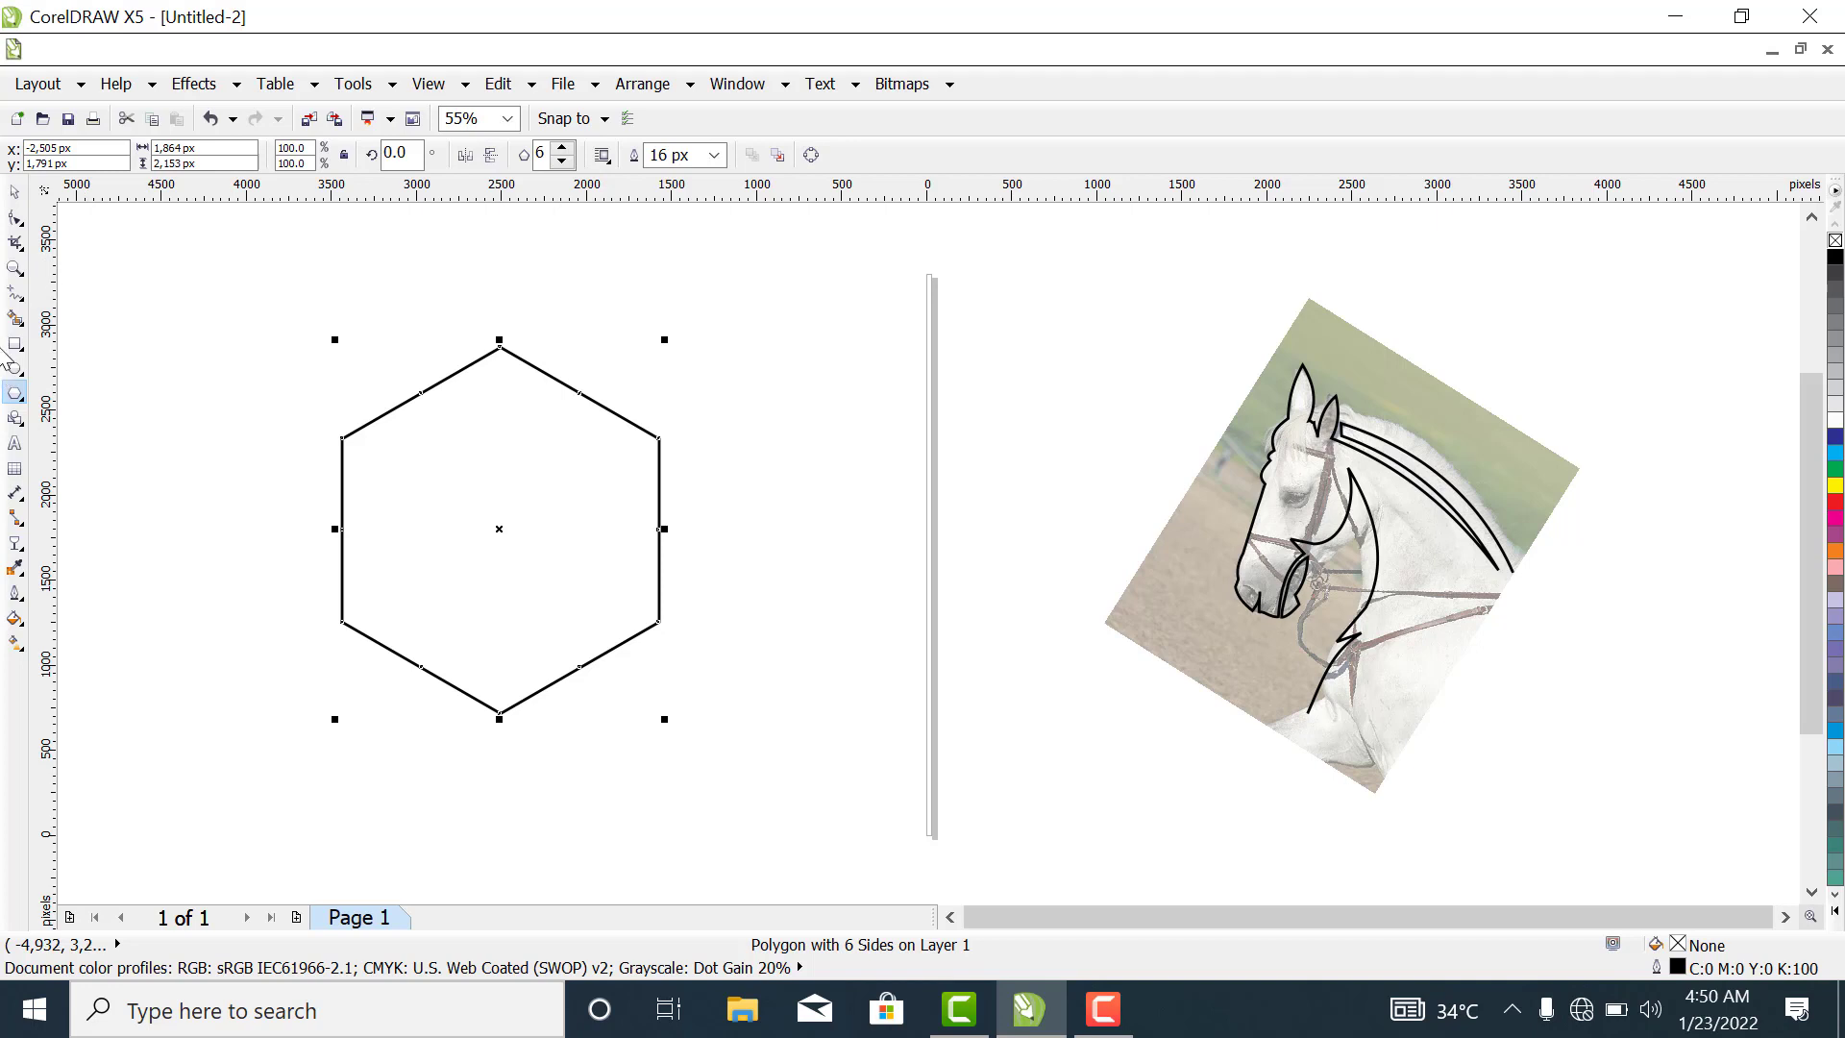
Convert the hexagon to curves and move all its upper-half nodes straight up to stretch the shape taller.
left_click(16, 193)
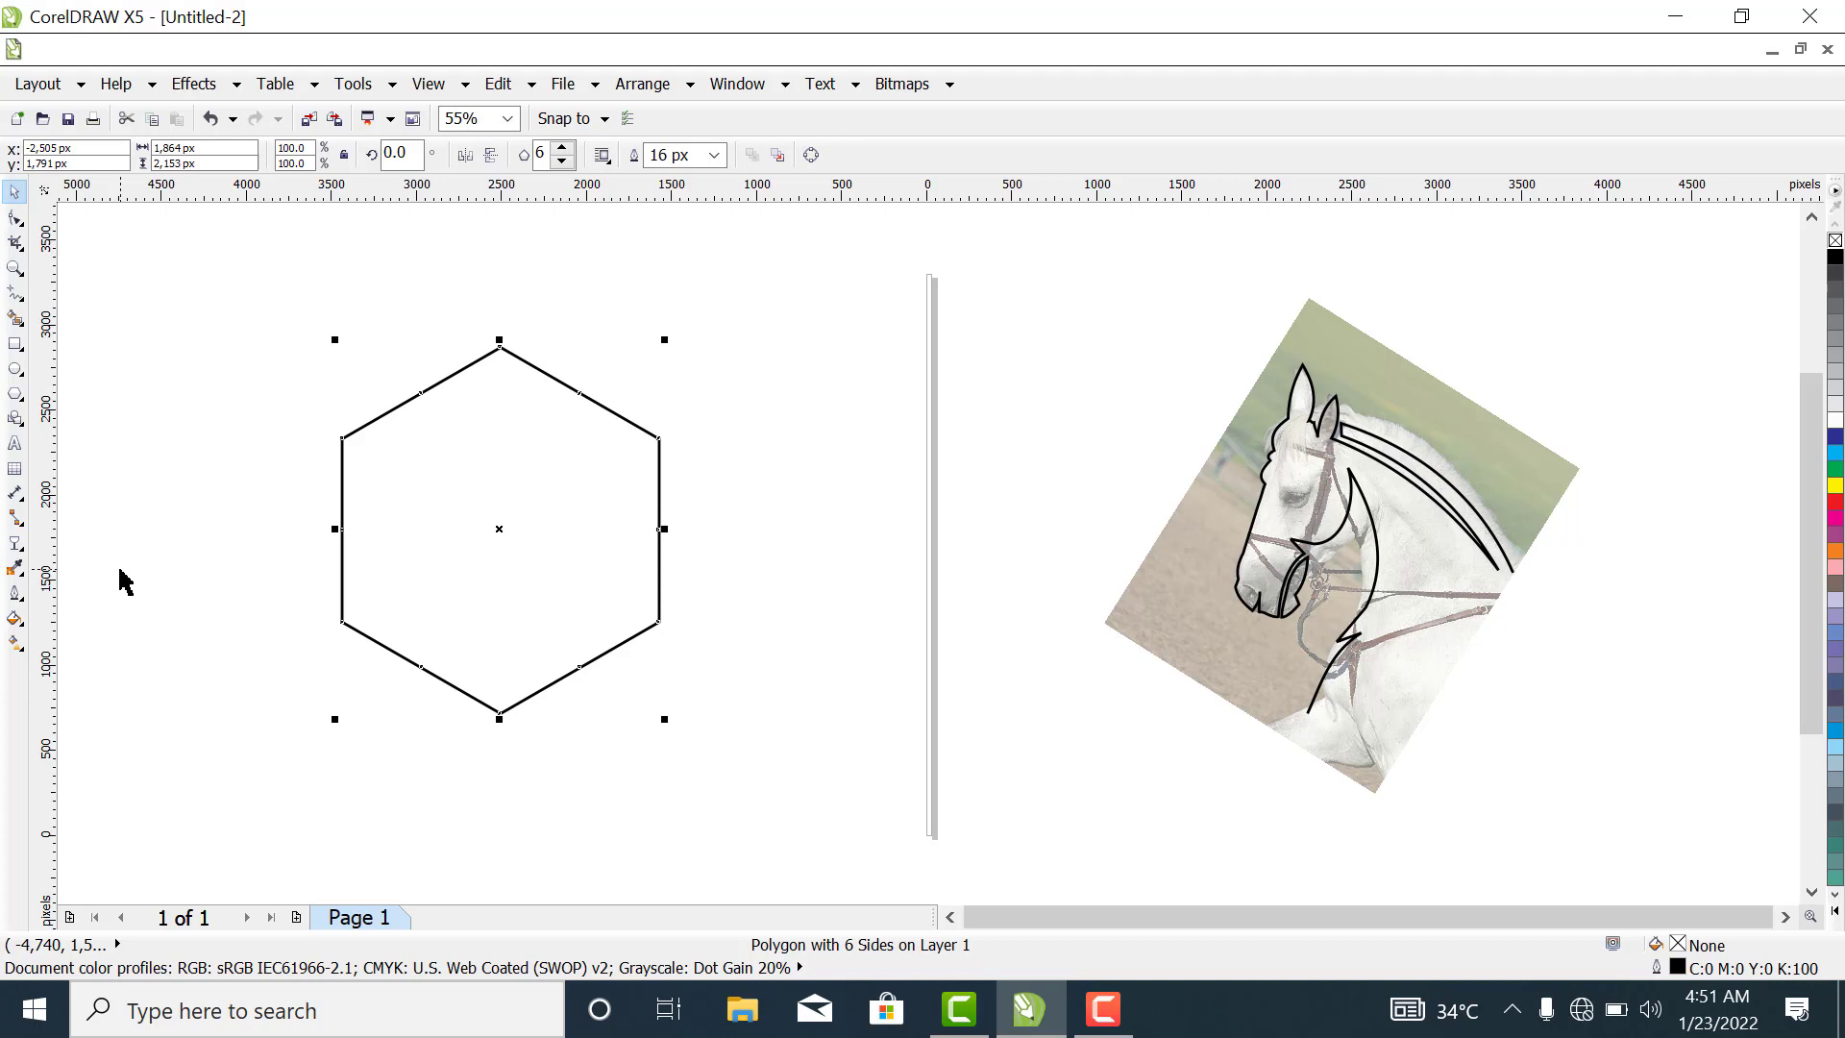
key("ctrl+q")
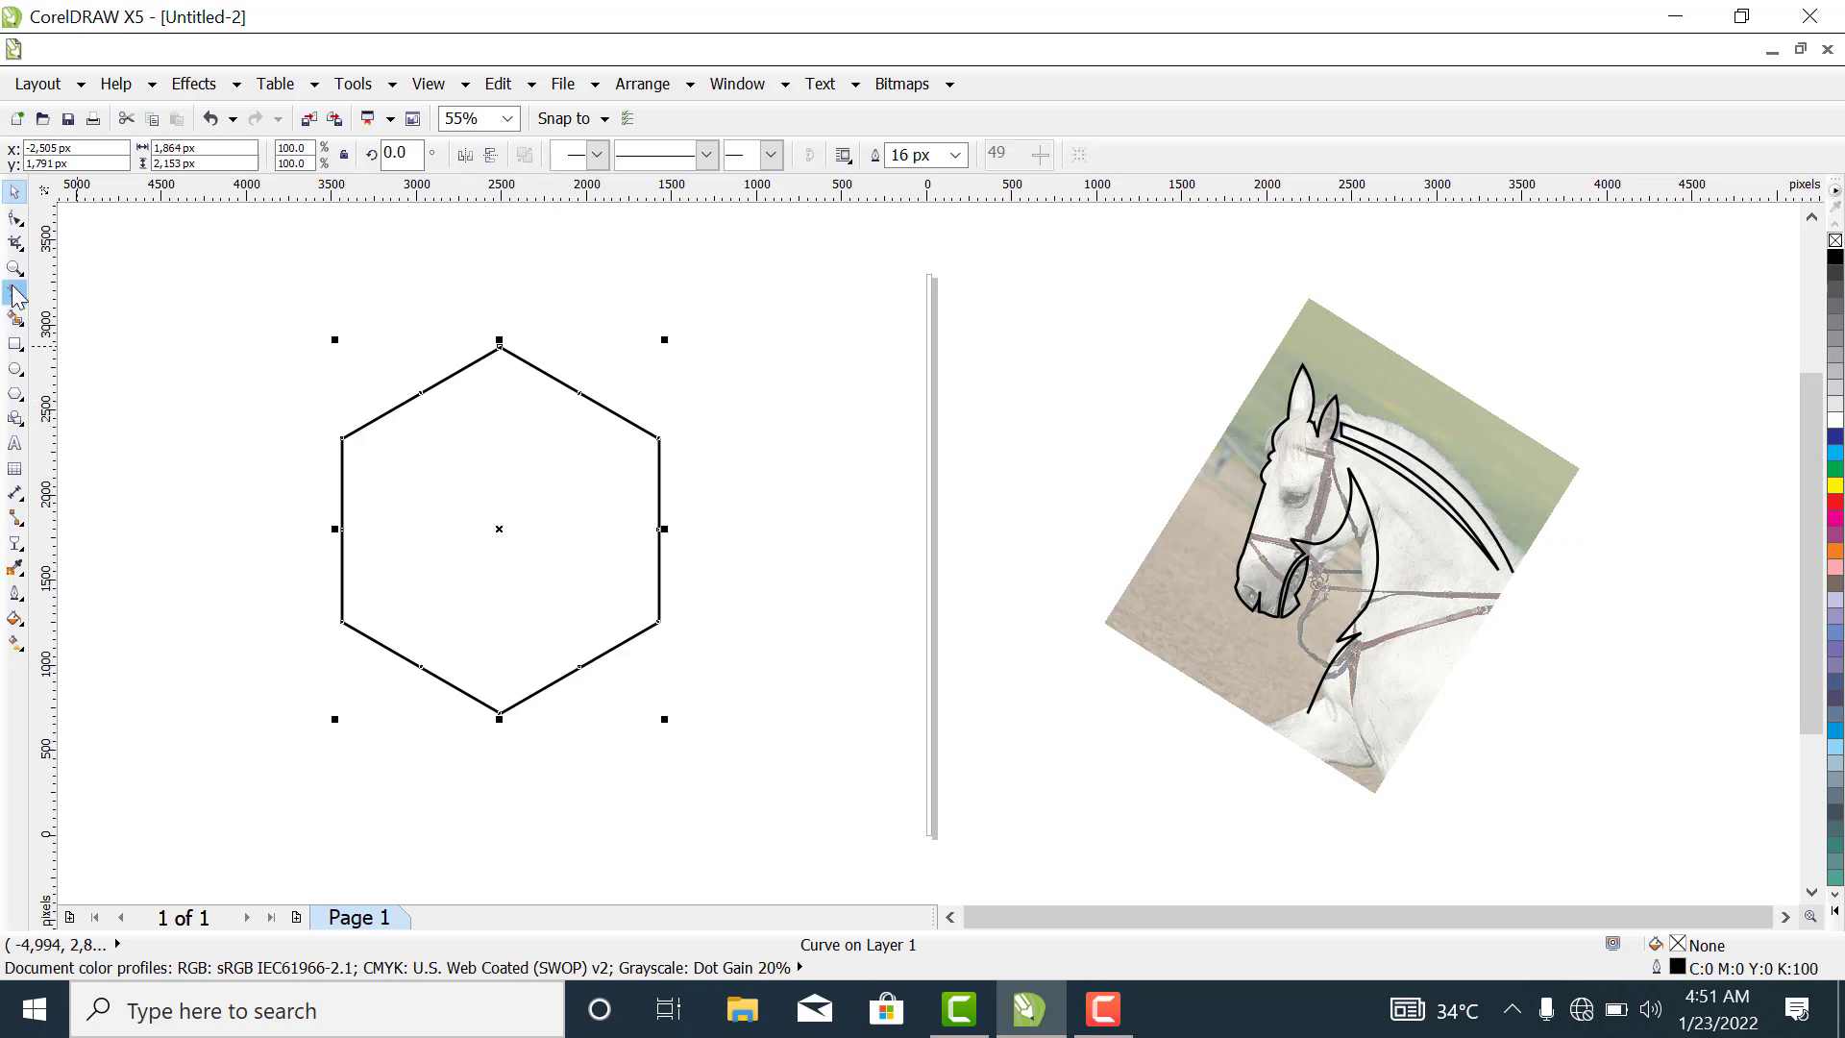
left_click(16, 219)
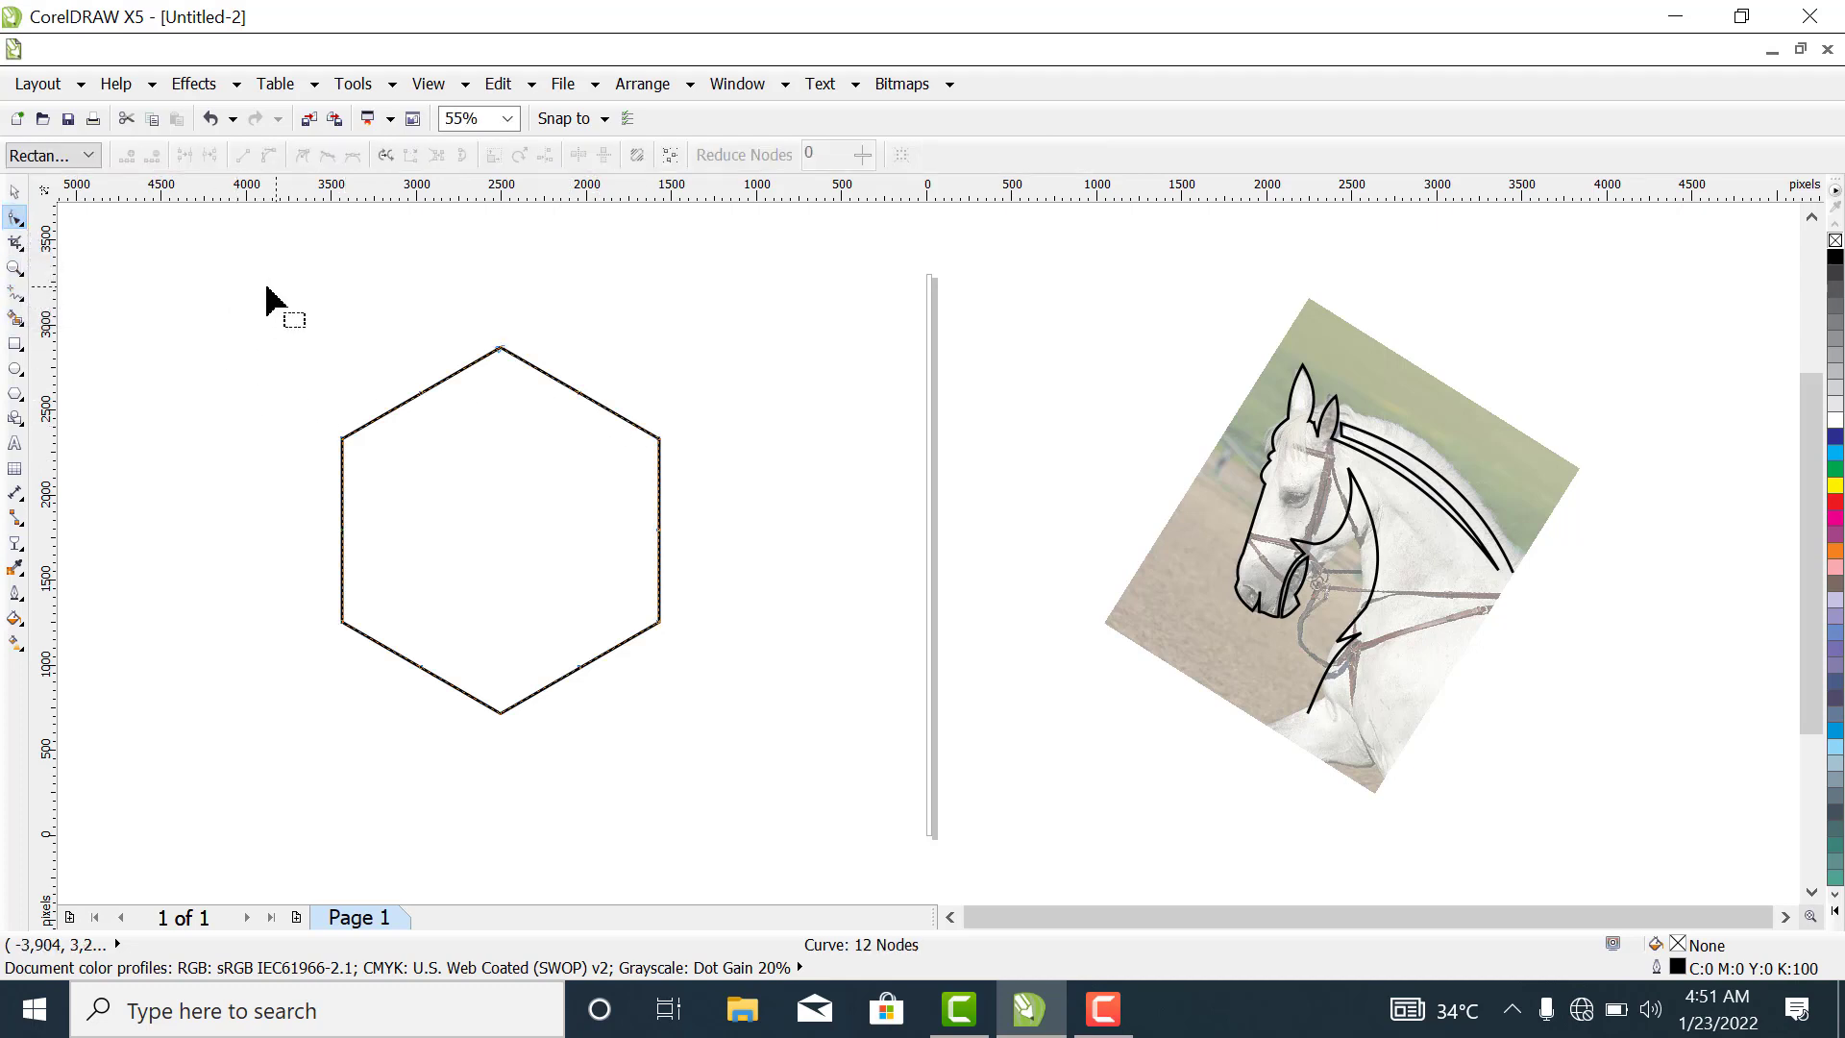
left_click_drag(228, 284, 762, 535)
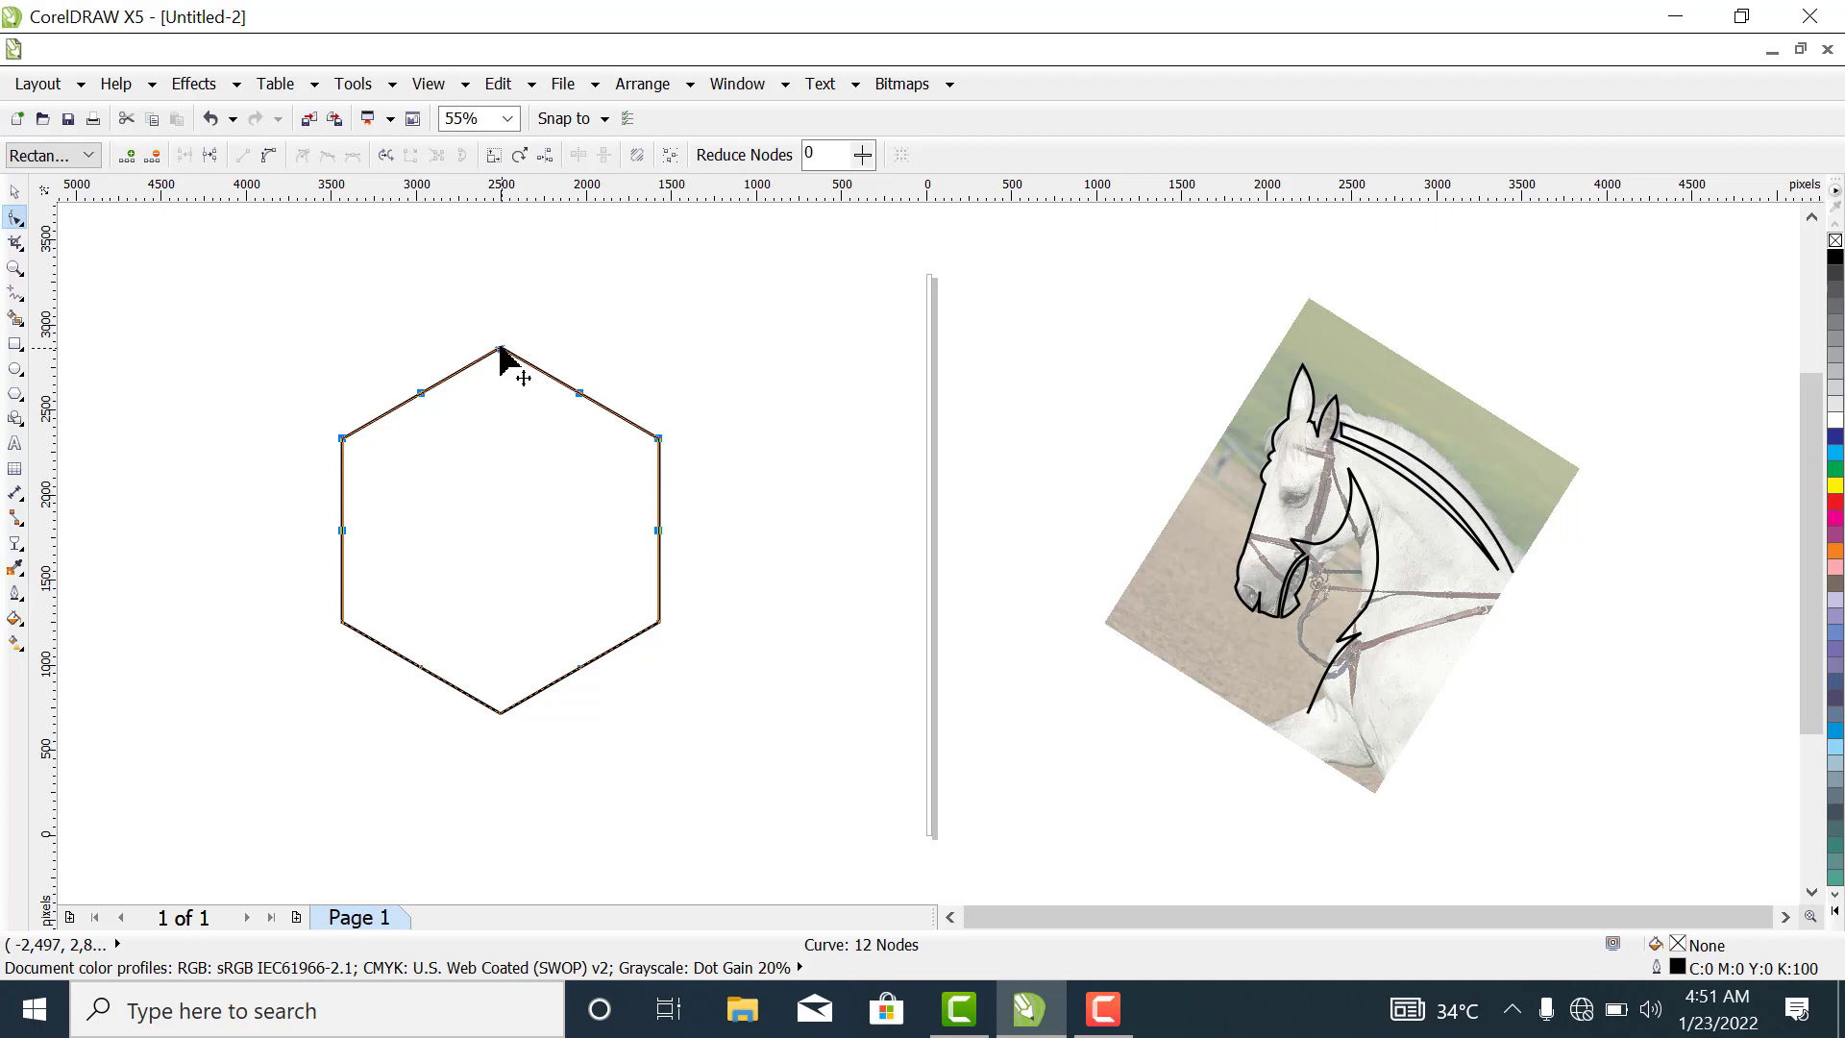
left_click_drag(500, 351, 497, 235)
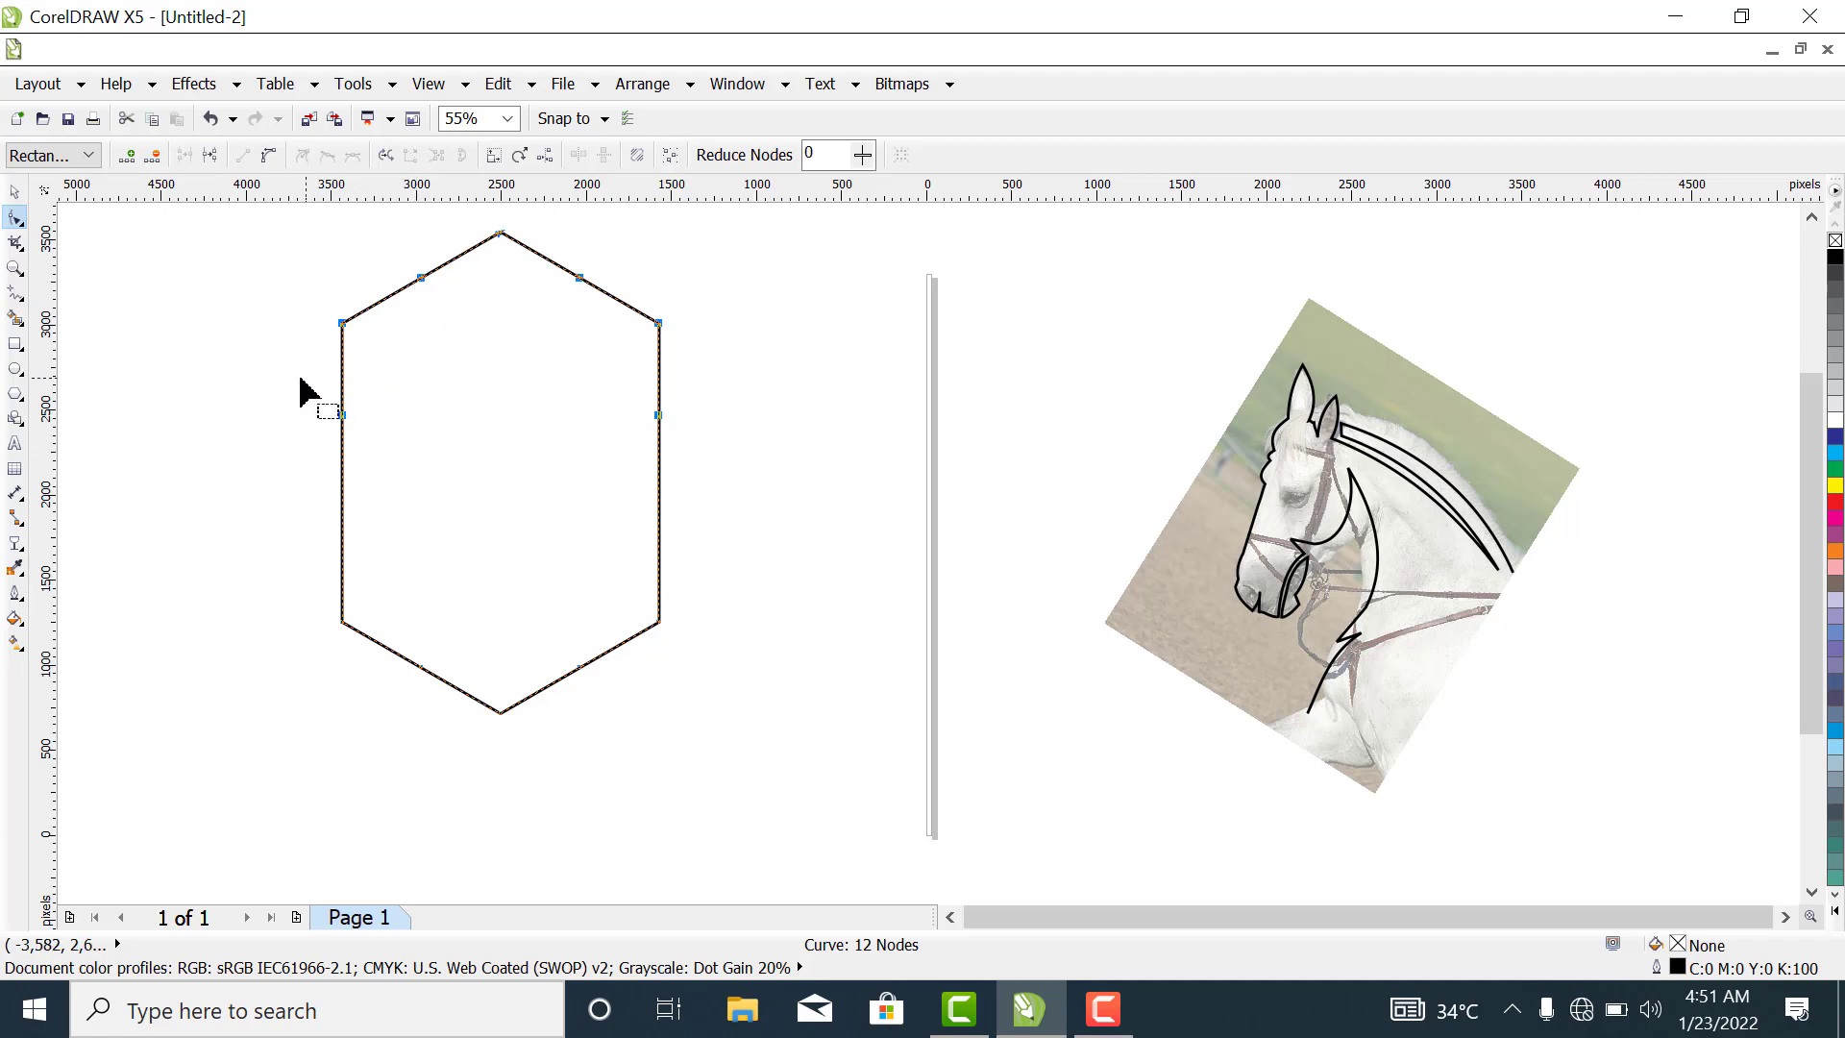
Delete the mid-edge nodes on the stretched hexagon's left side and upper-left edge.
left_click_drag(286, 382, 423, 480)
right_click(349, 419)
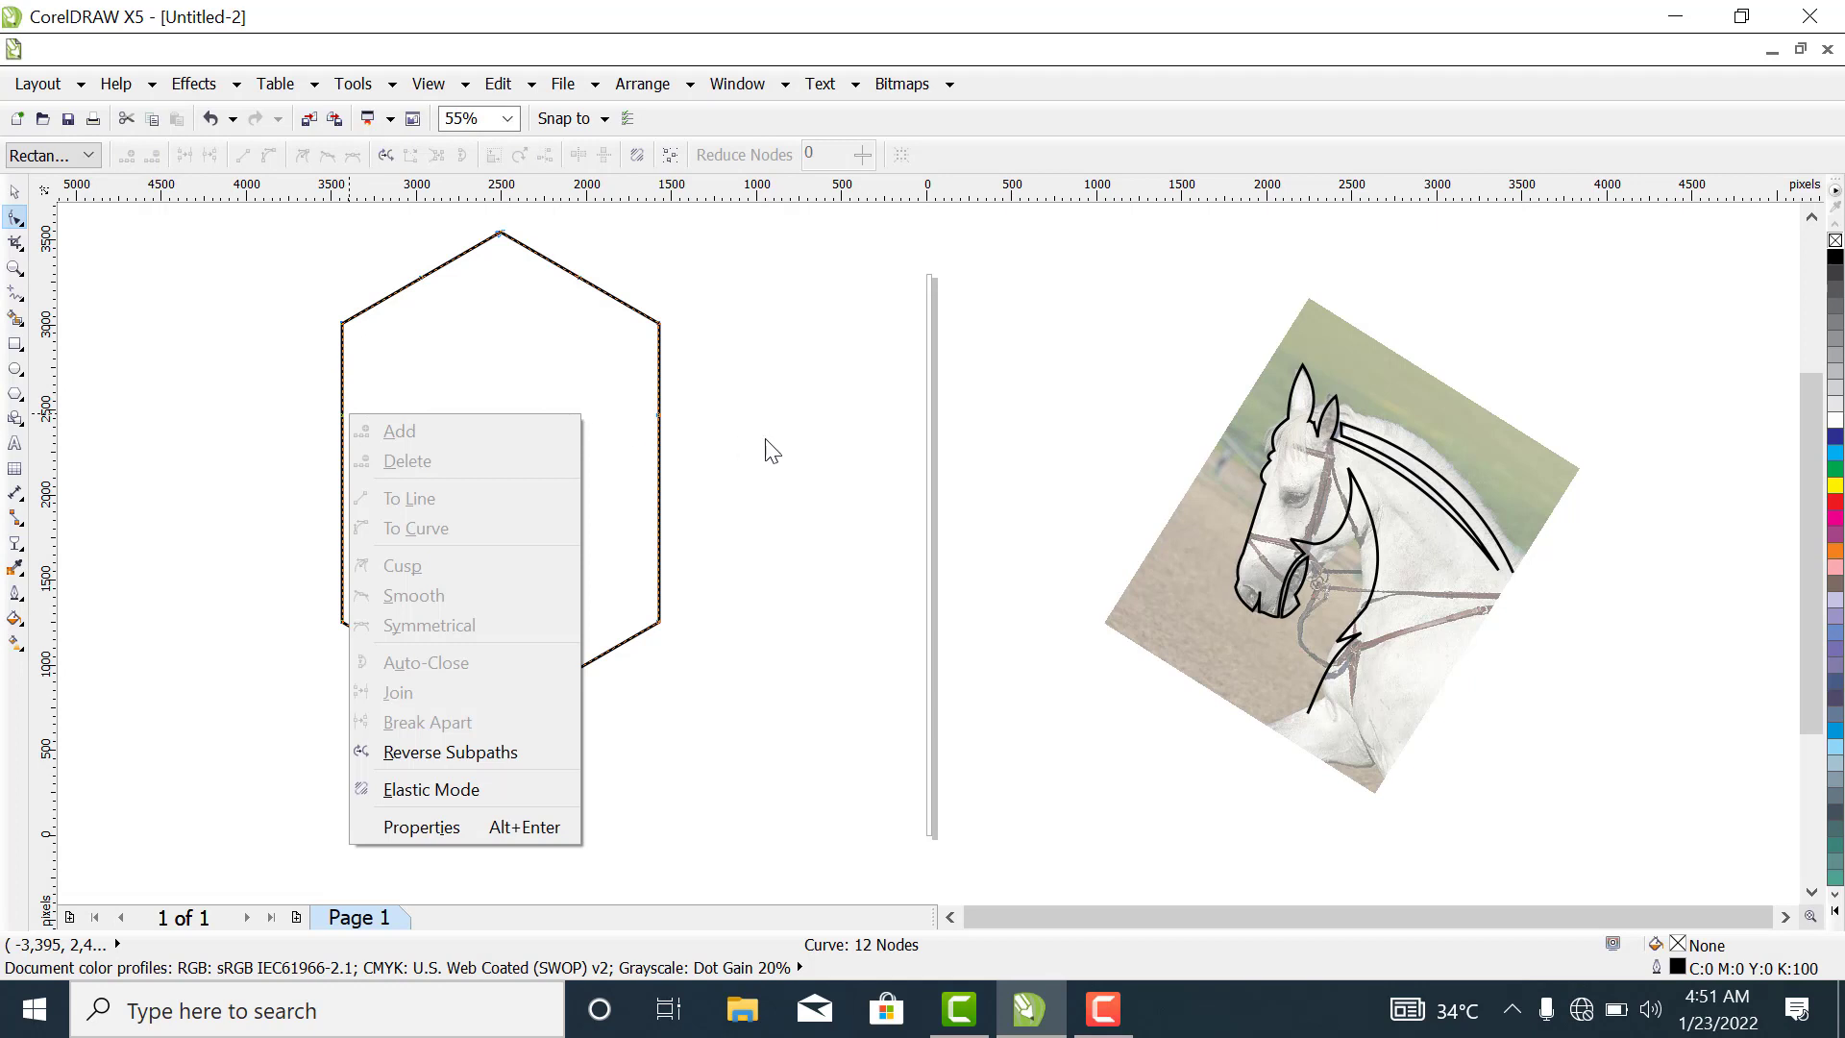
left_click(691, 444)
left_click_drag(289, 384, 415, 481)
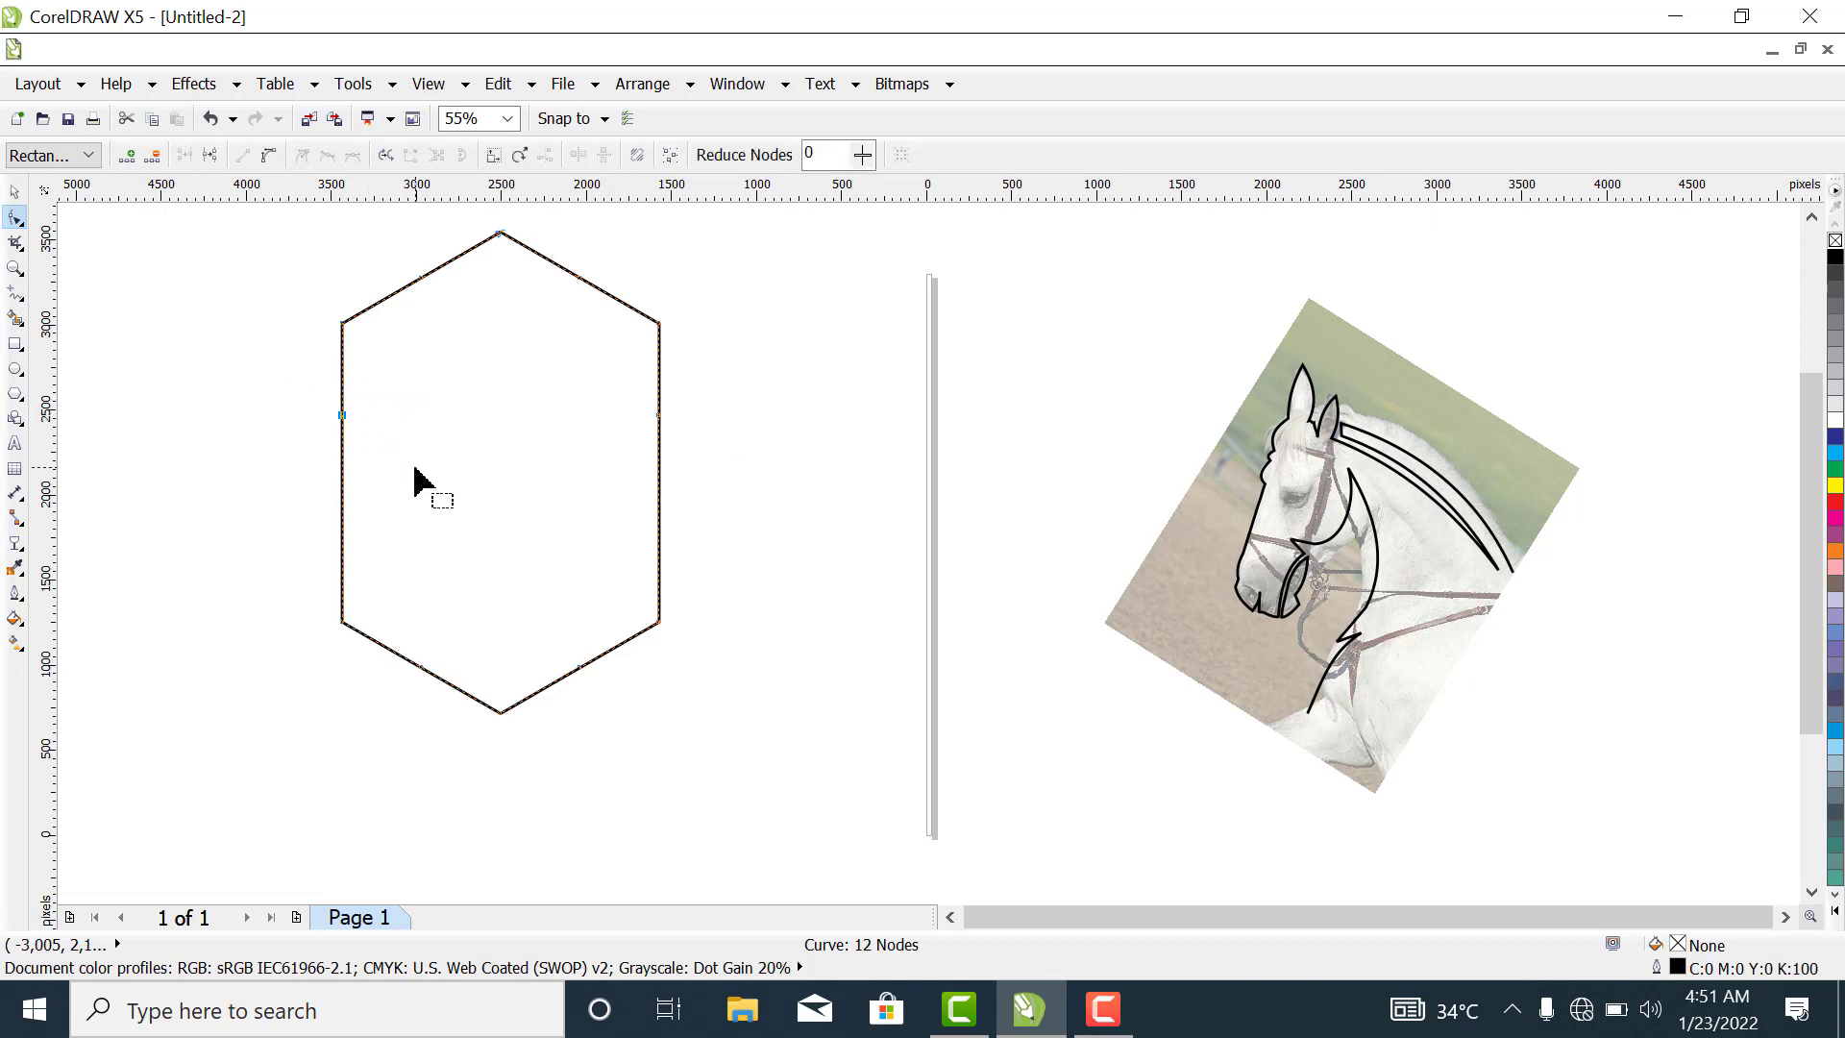
right_click(342, 419)
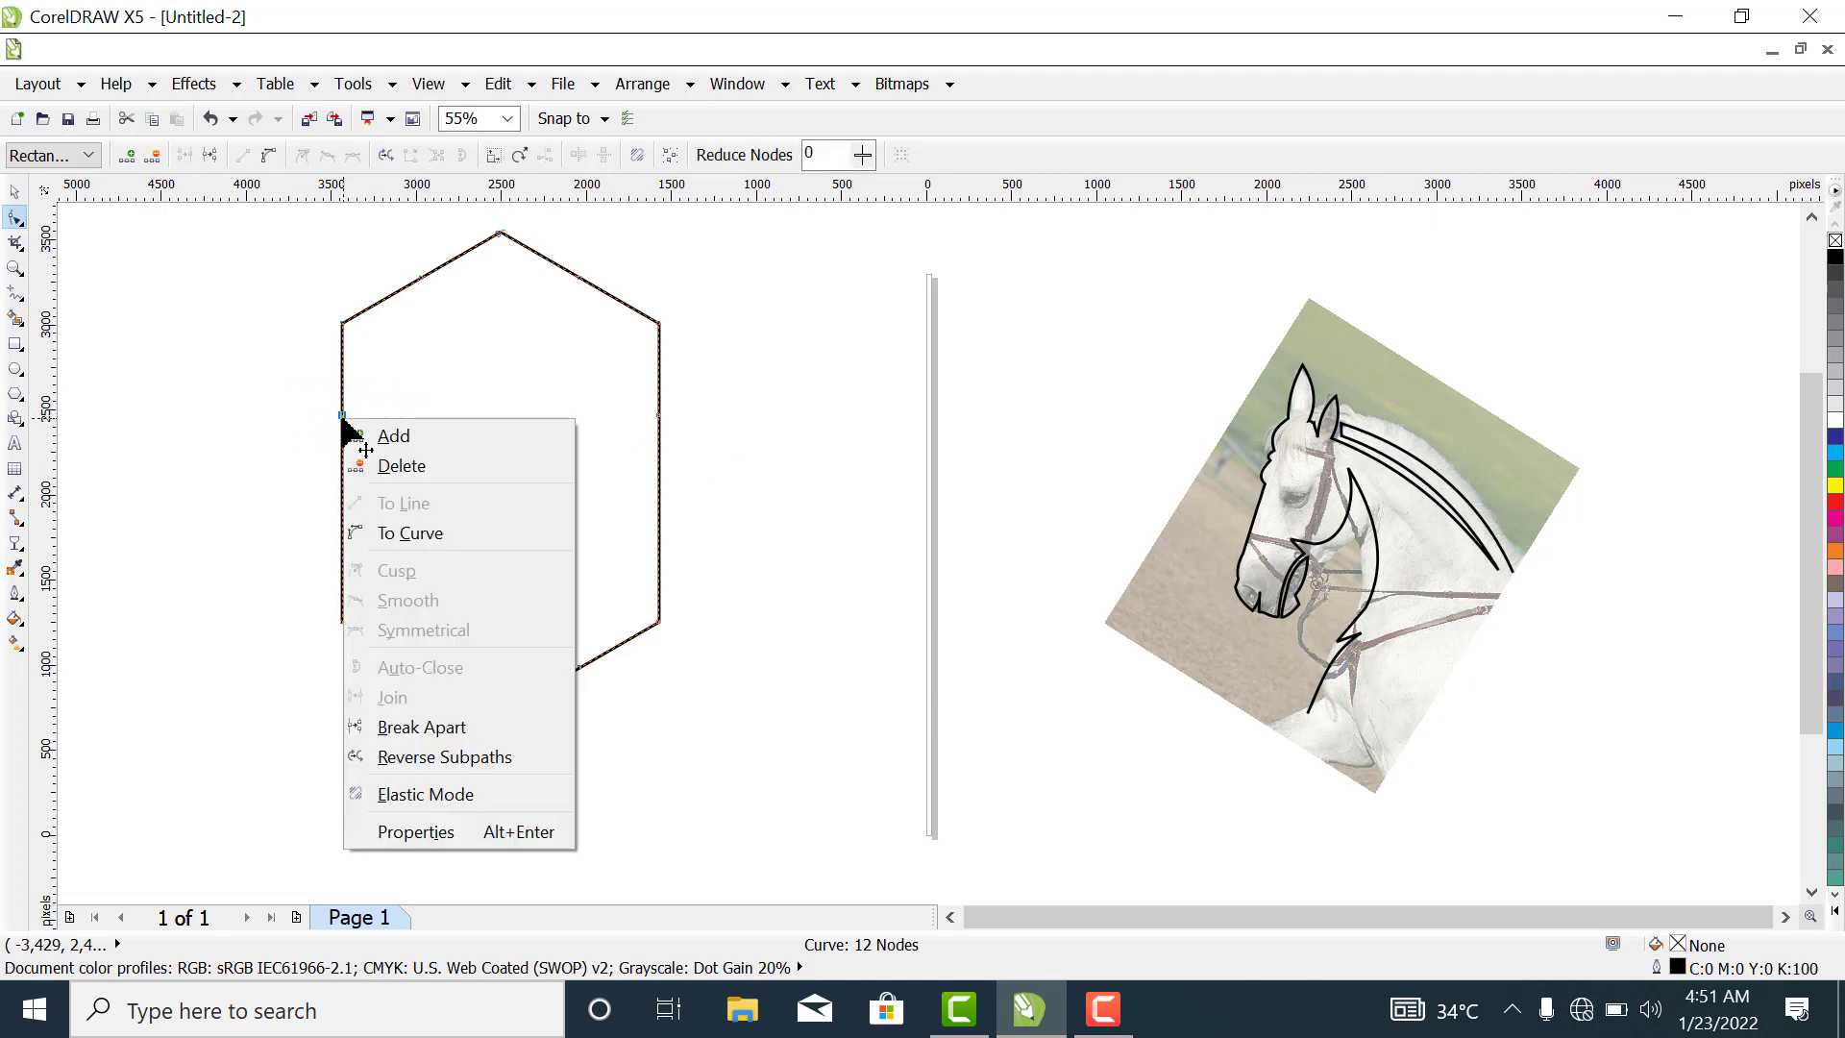
left_click(410, 469)
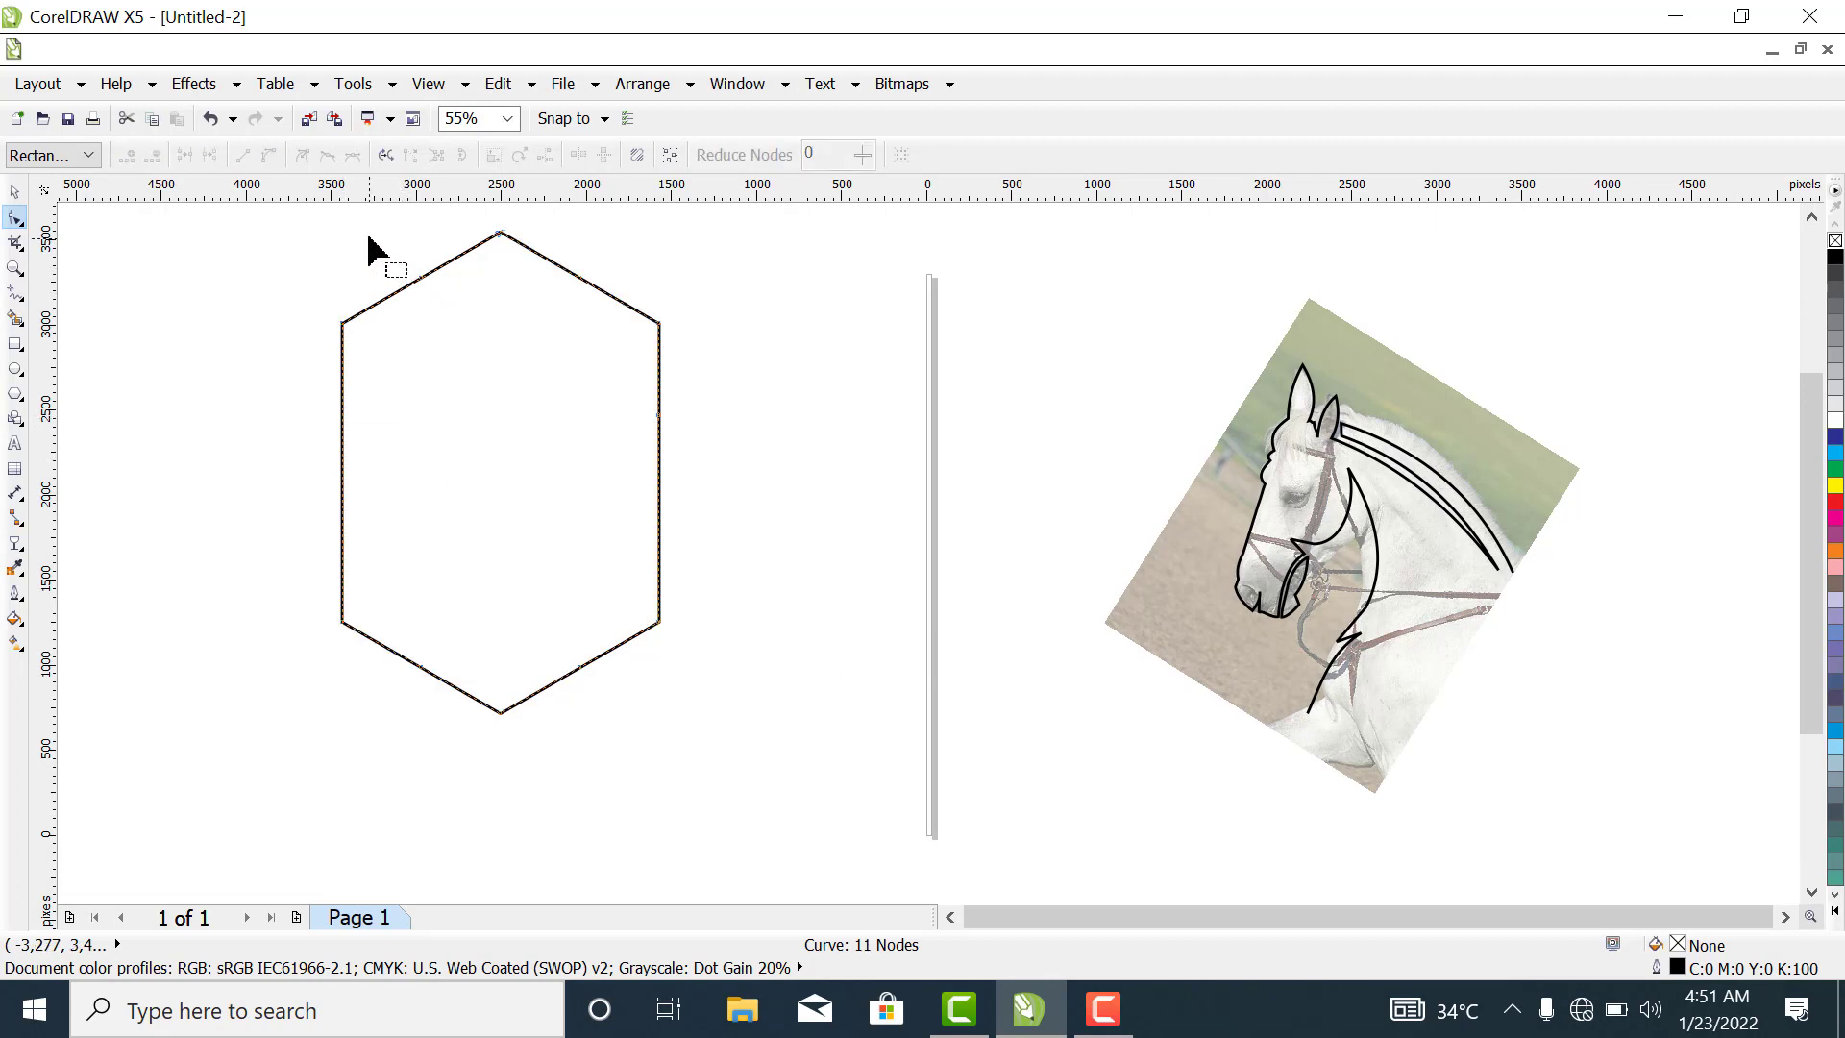
left_click_drag(369, 235, 488, 330)
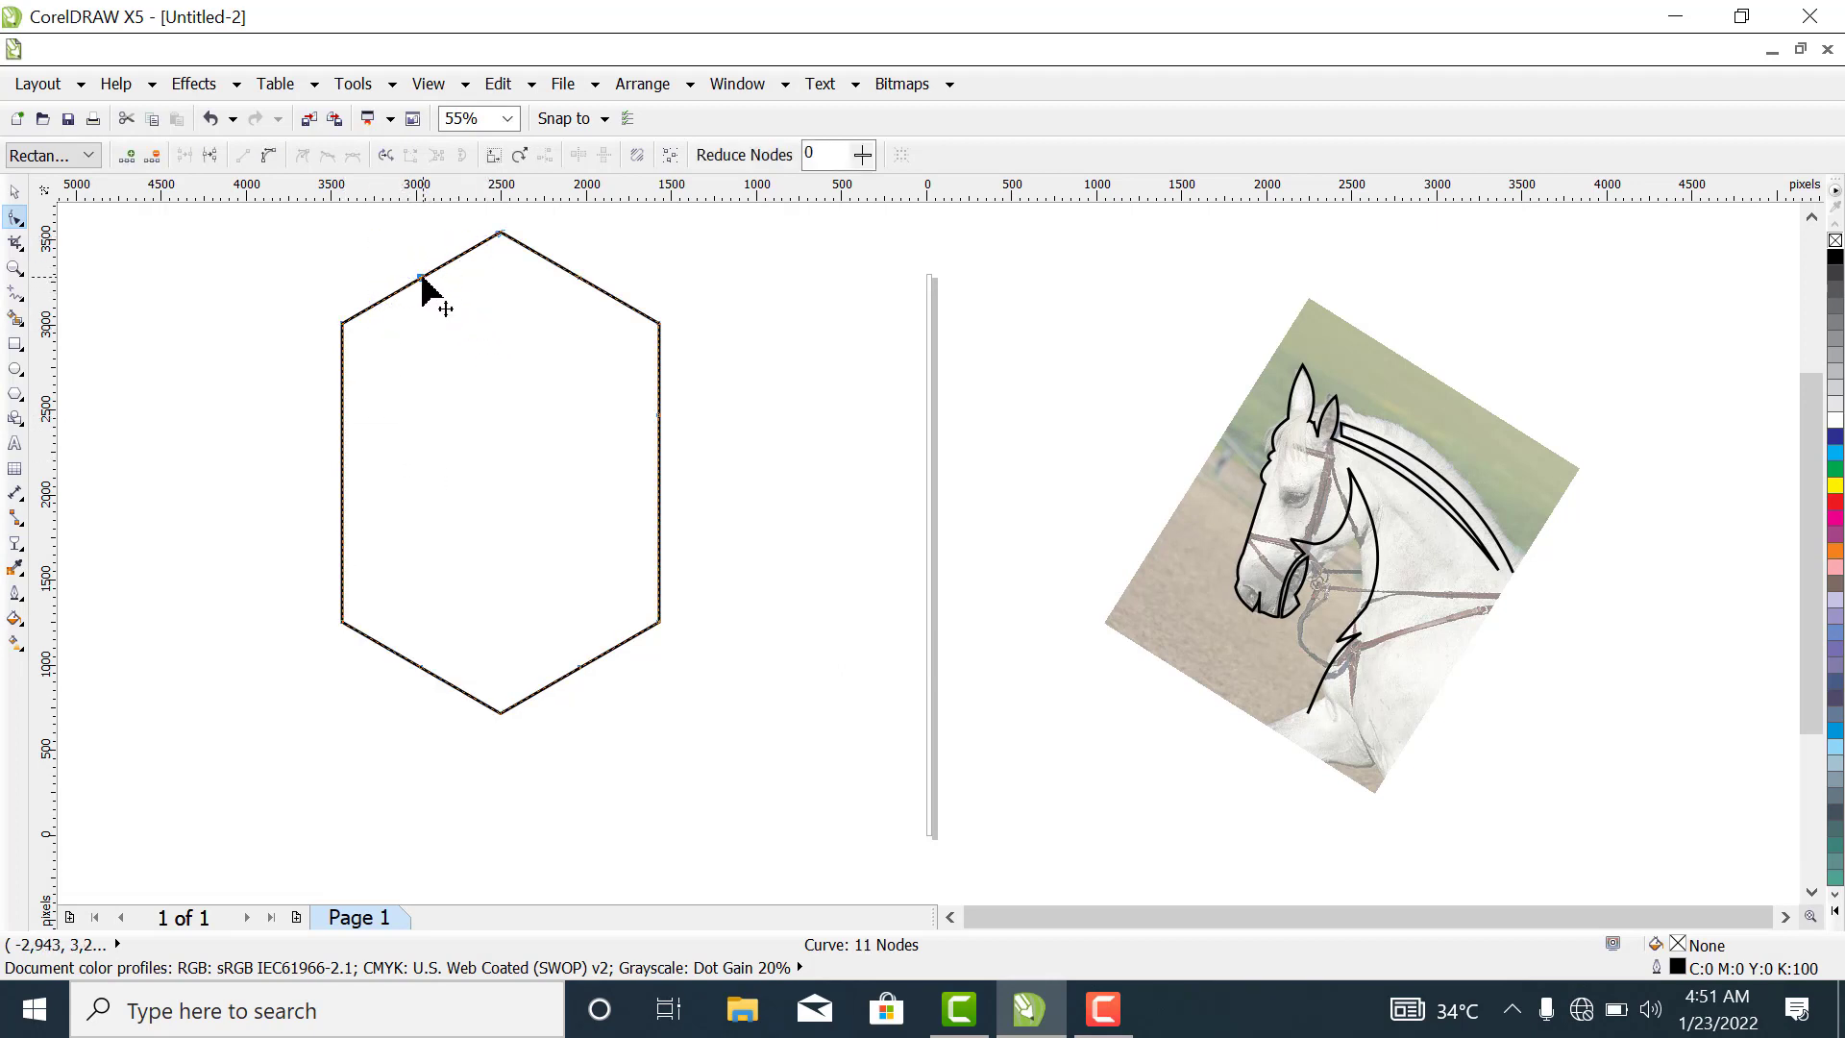
right_click(419, 277)
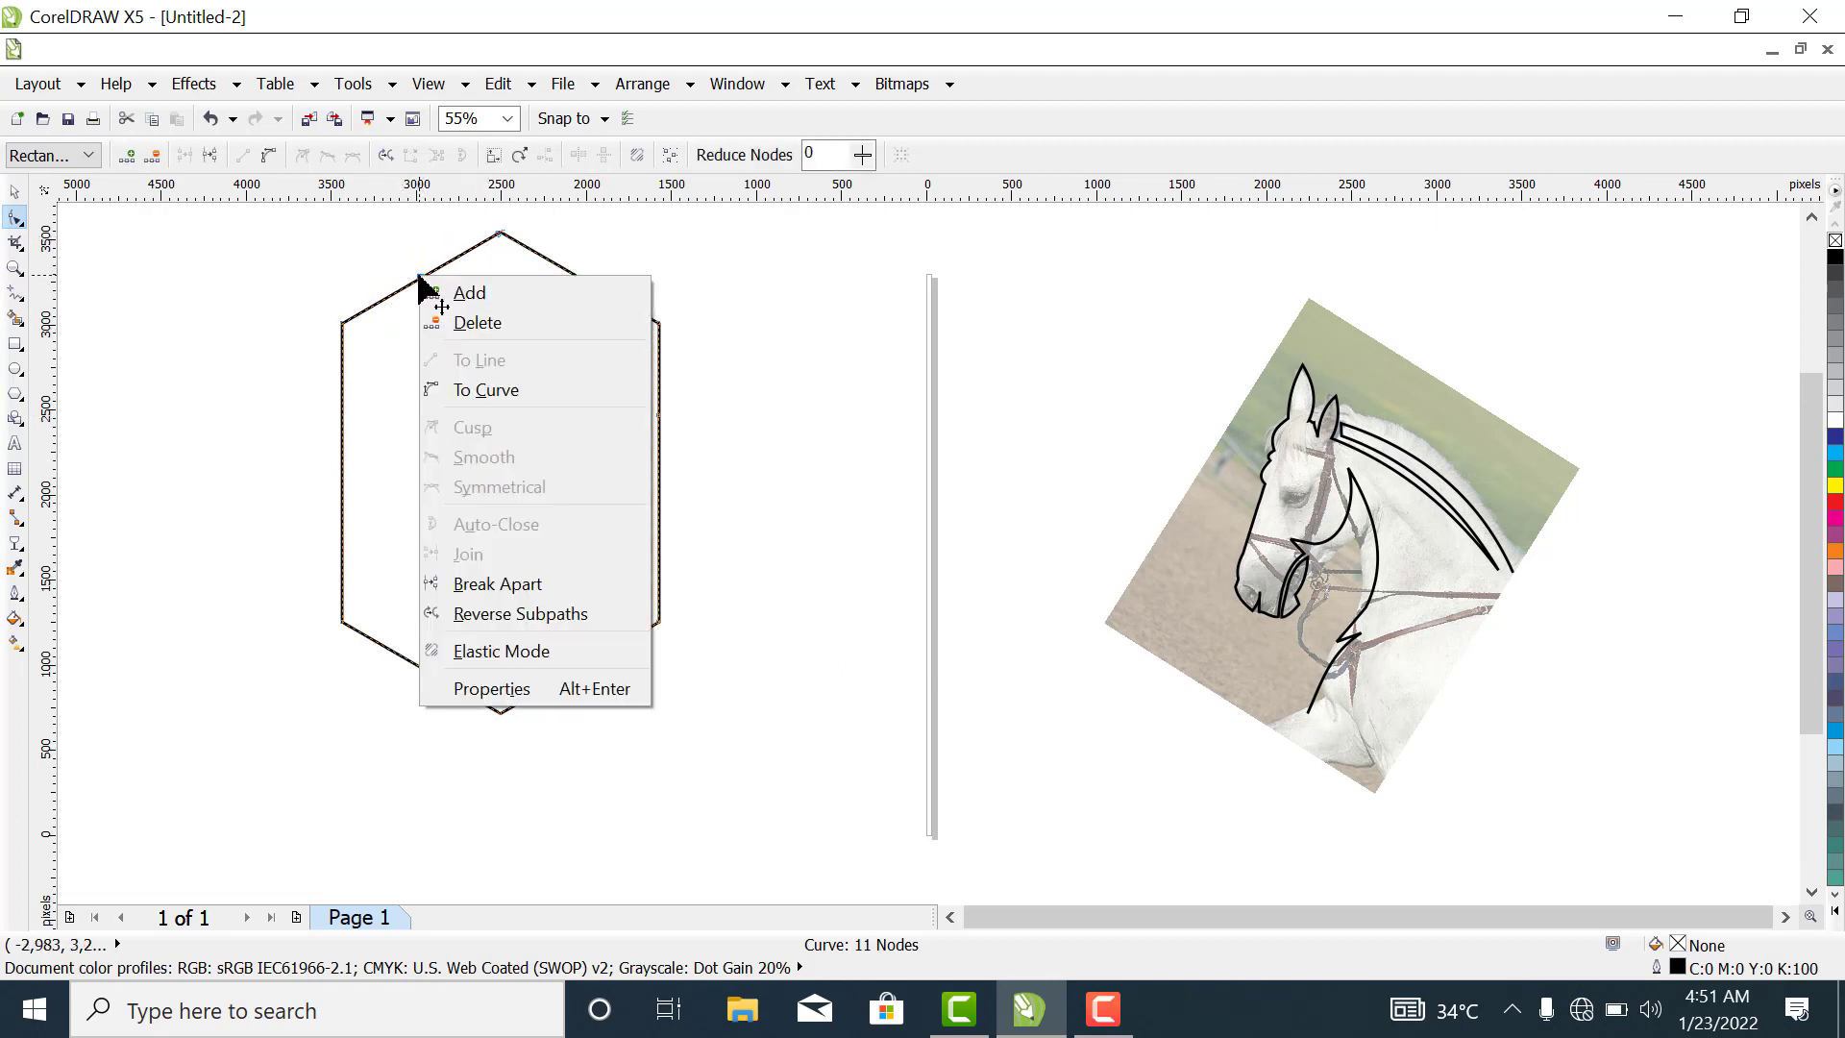
left_click(454, 321)
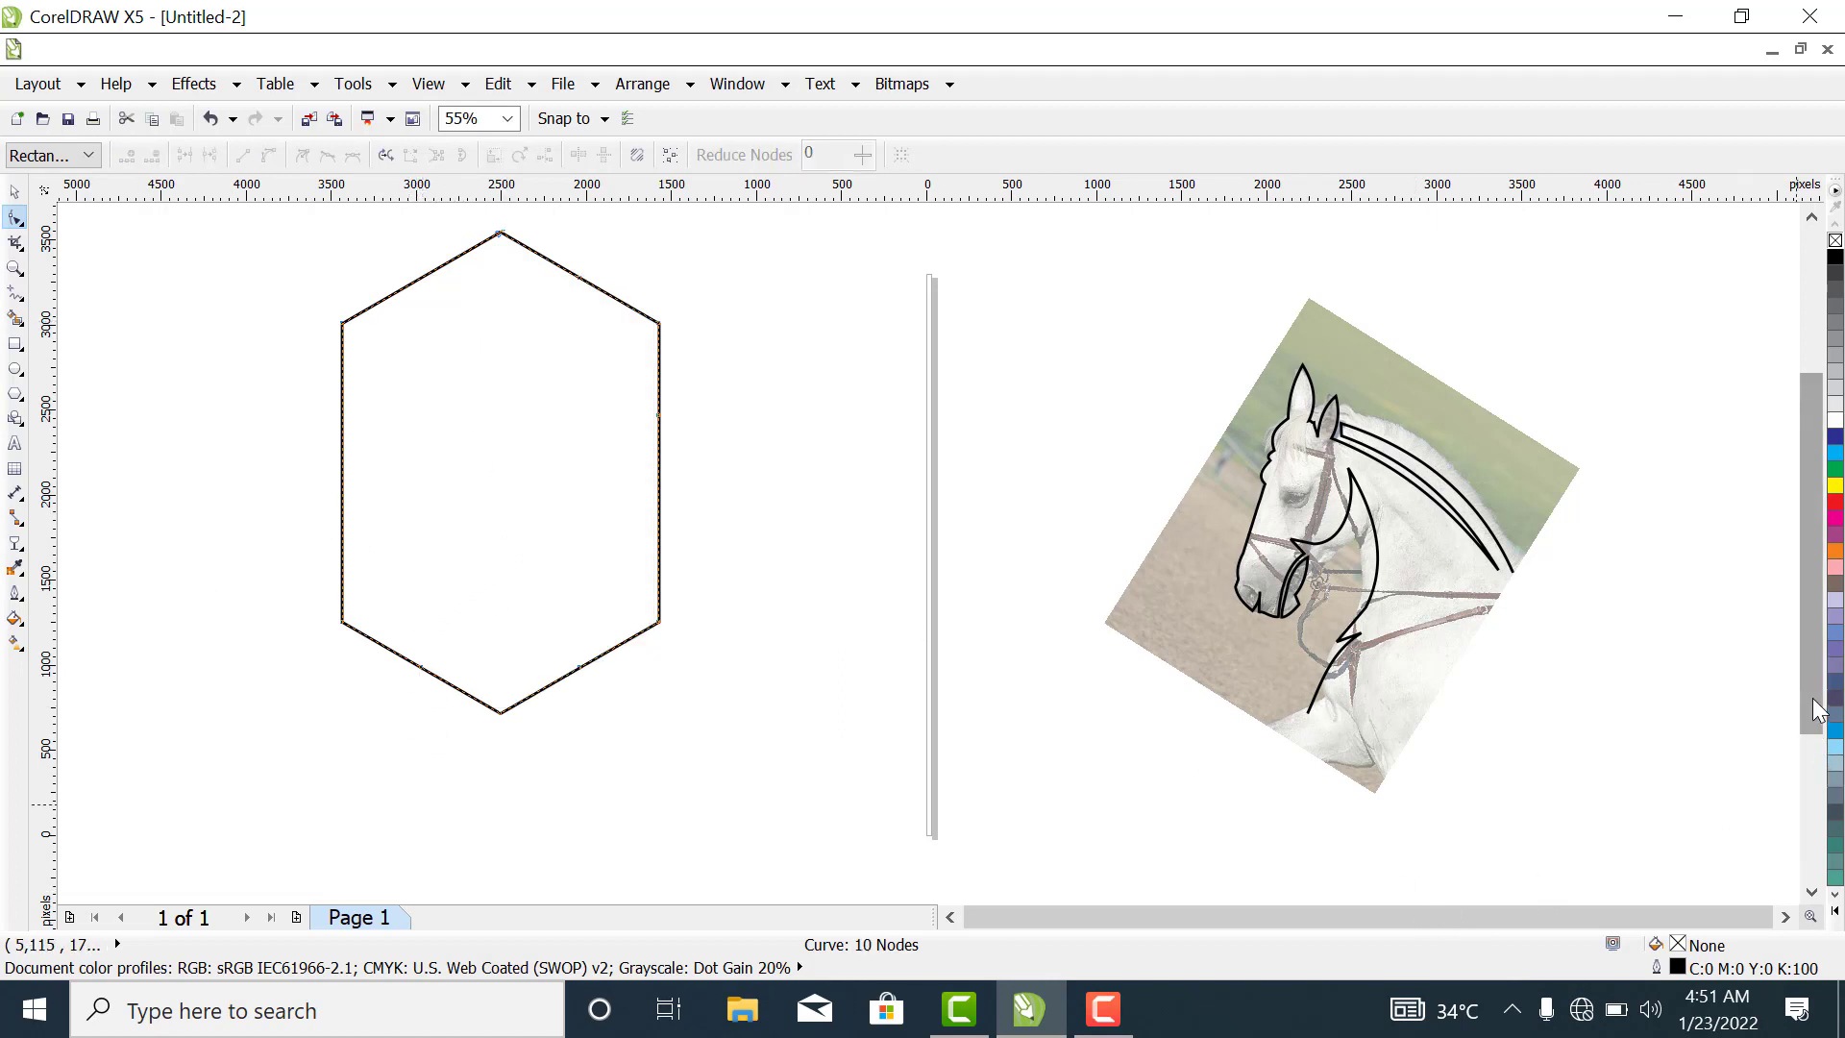
Move the hexagon's upper-left corner node outward, about 209 px left and 79 px up.
left_click_drag(1816, 710, 1810, 690)
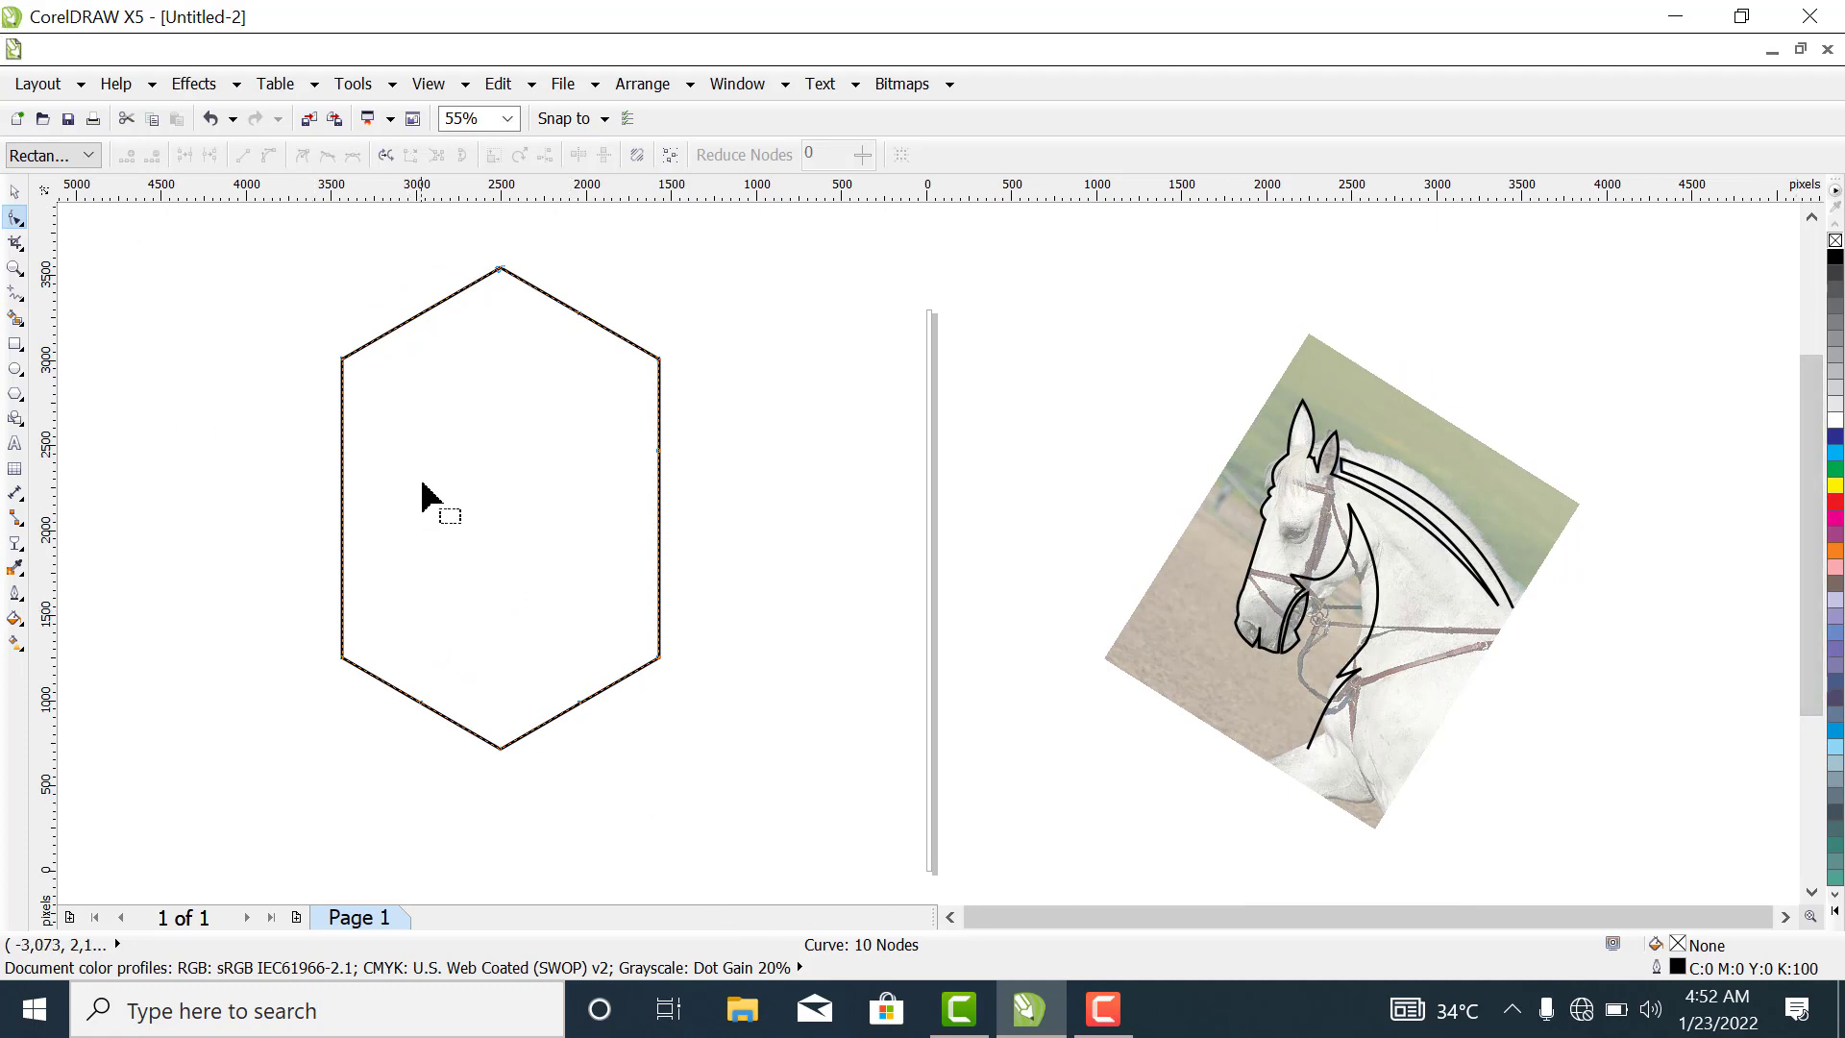
left_click(342, 360)
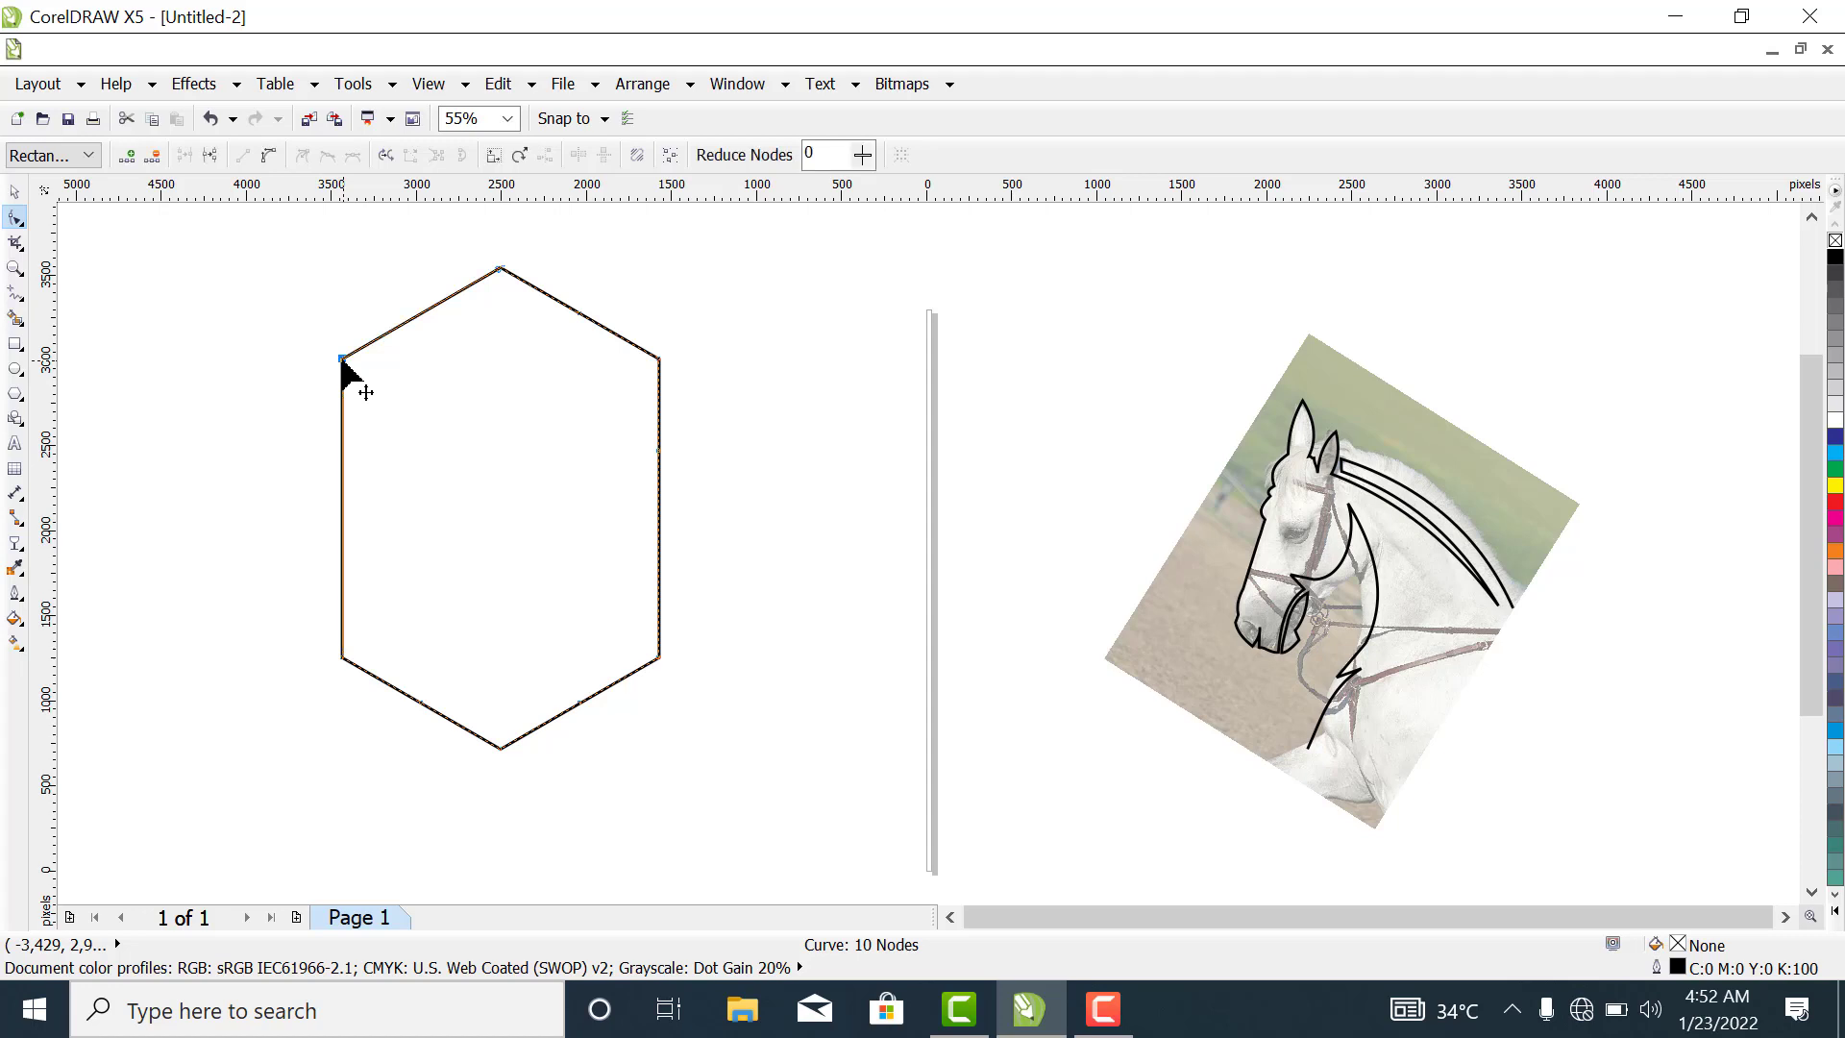
left_click_drag(342, 358, 306, 346)
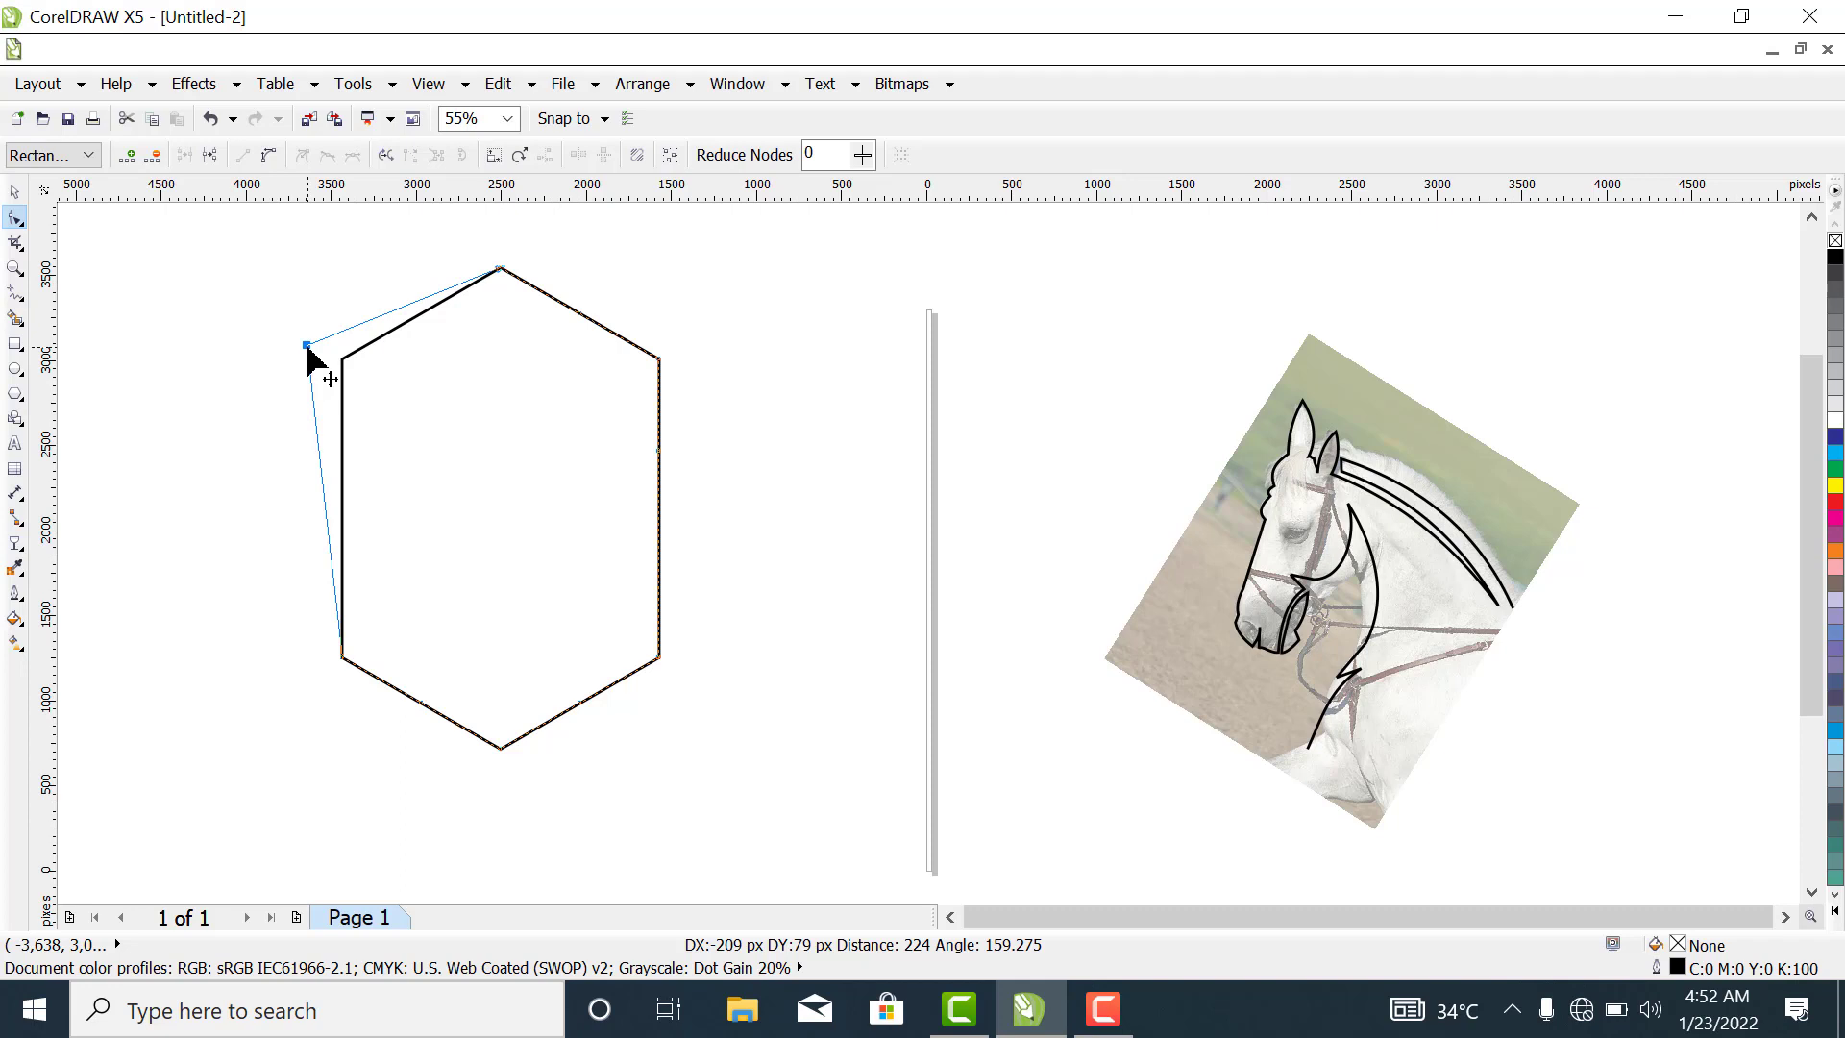
left_click_drag(307, 347, 308, 346)
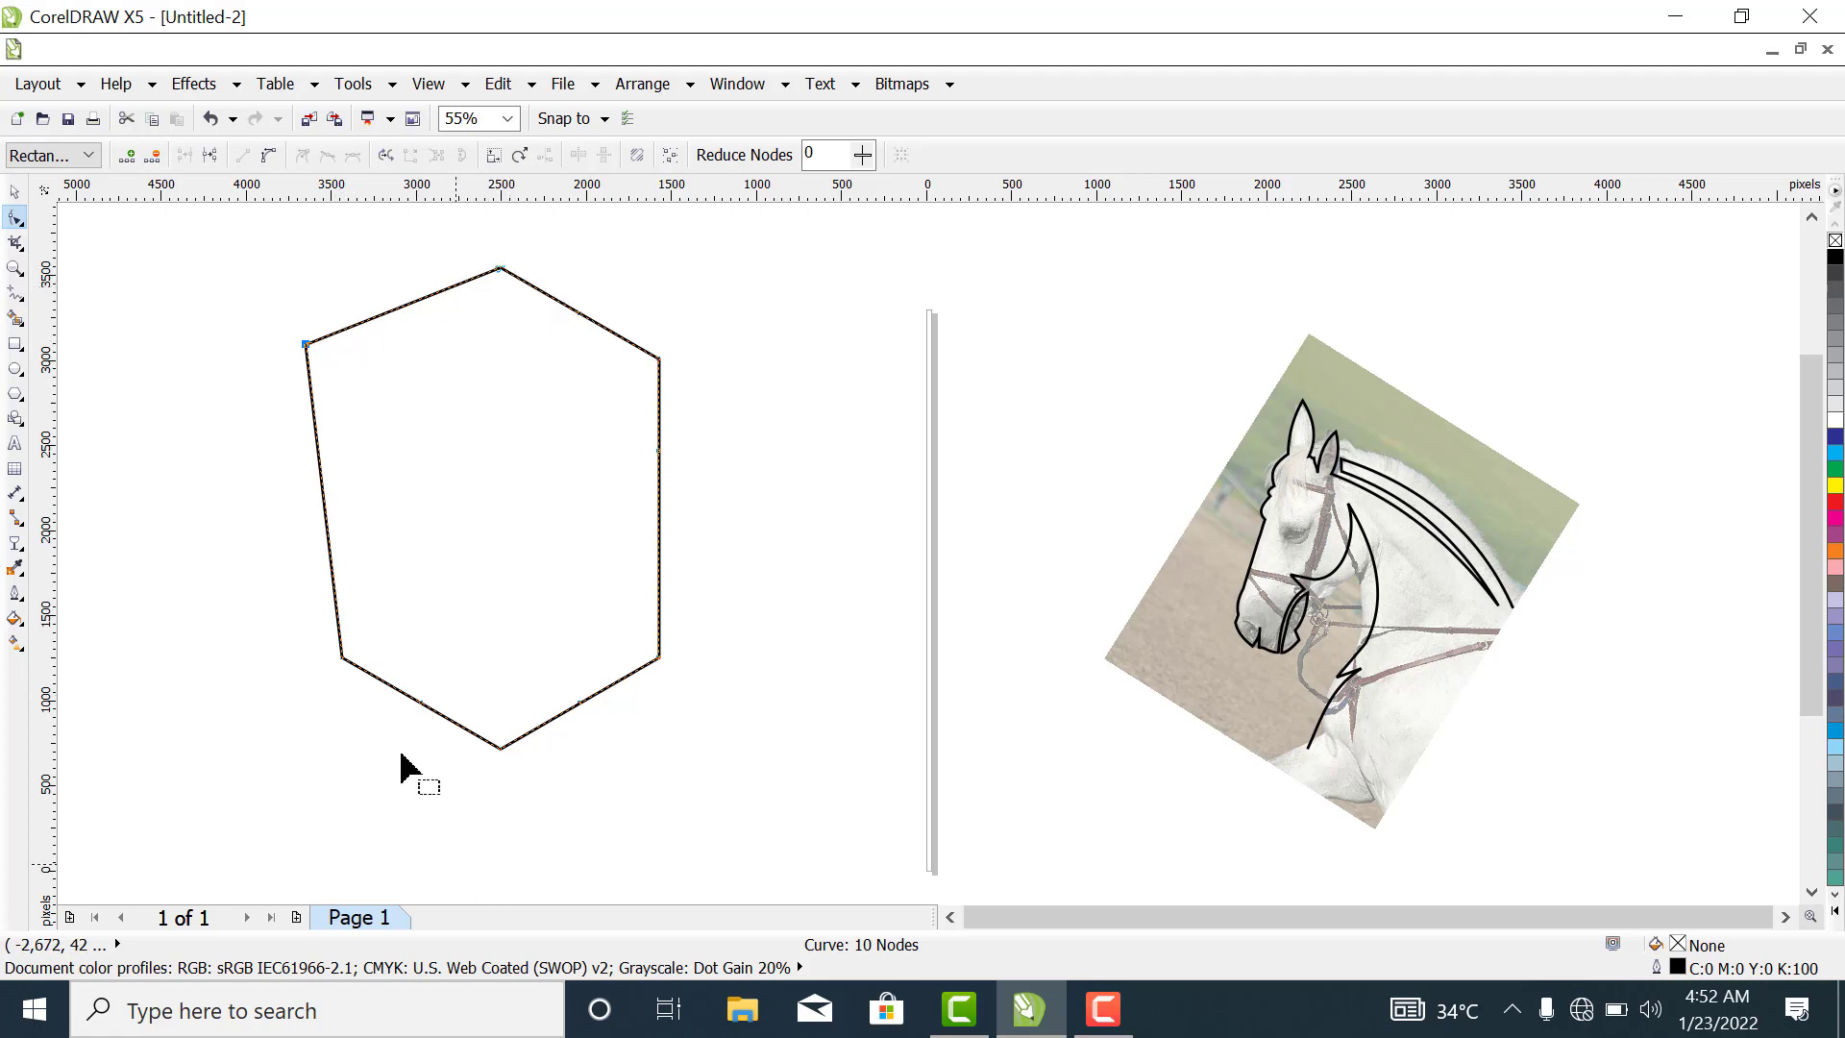
Draw a vertical freehand line about 3080 px long through the hexagon's top and bottom corners, with a 16 px outline.
left_click(14, 297)
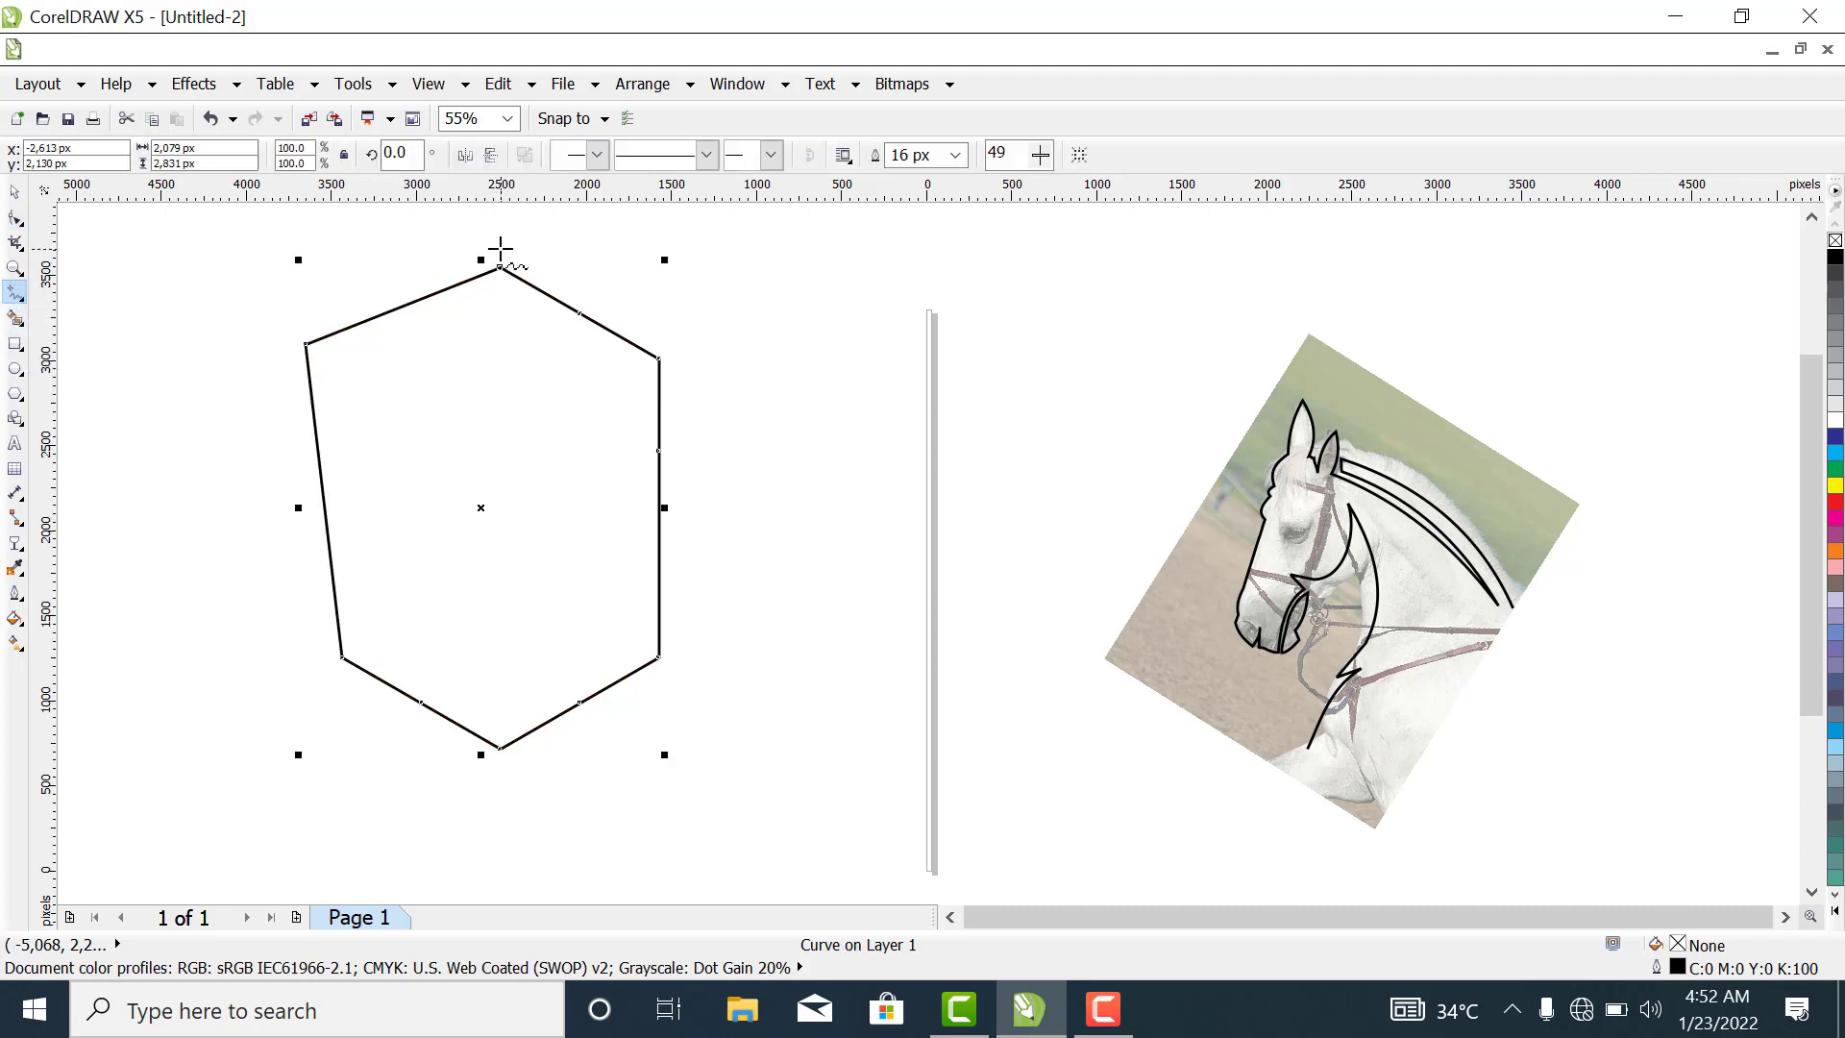
left_click(500, 248)
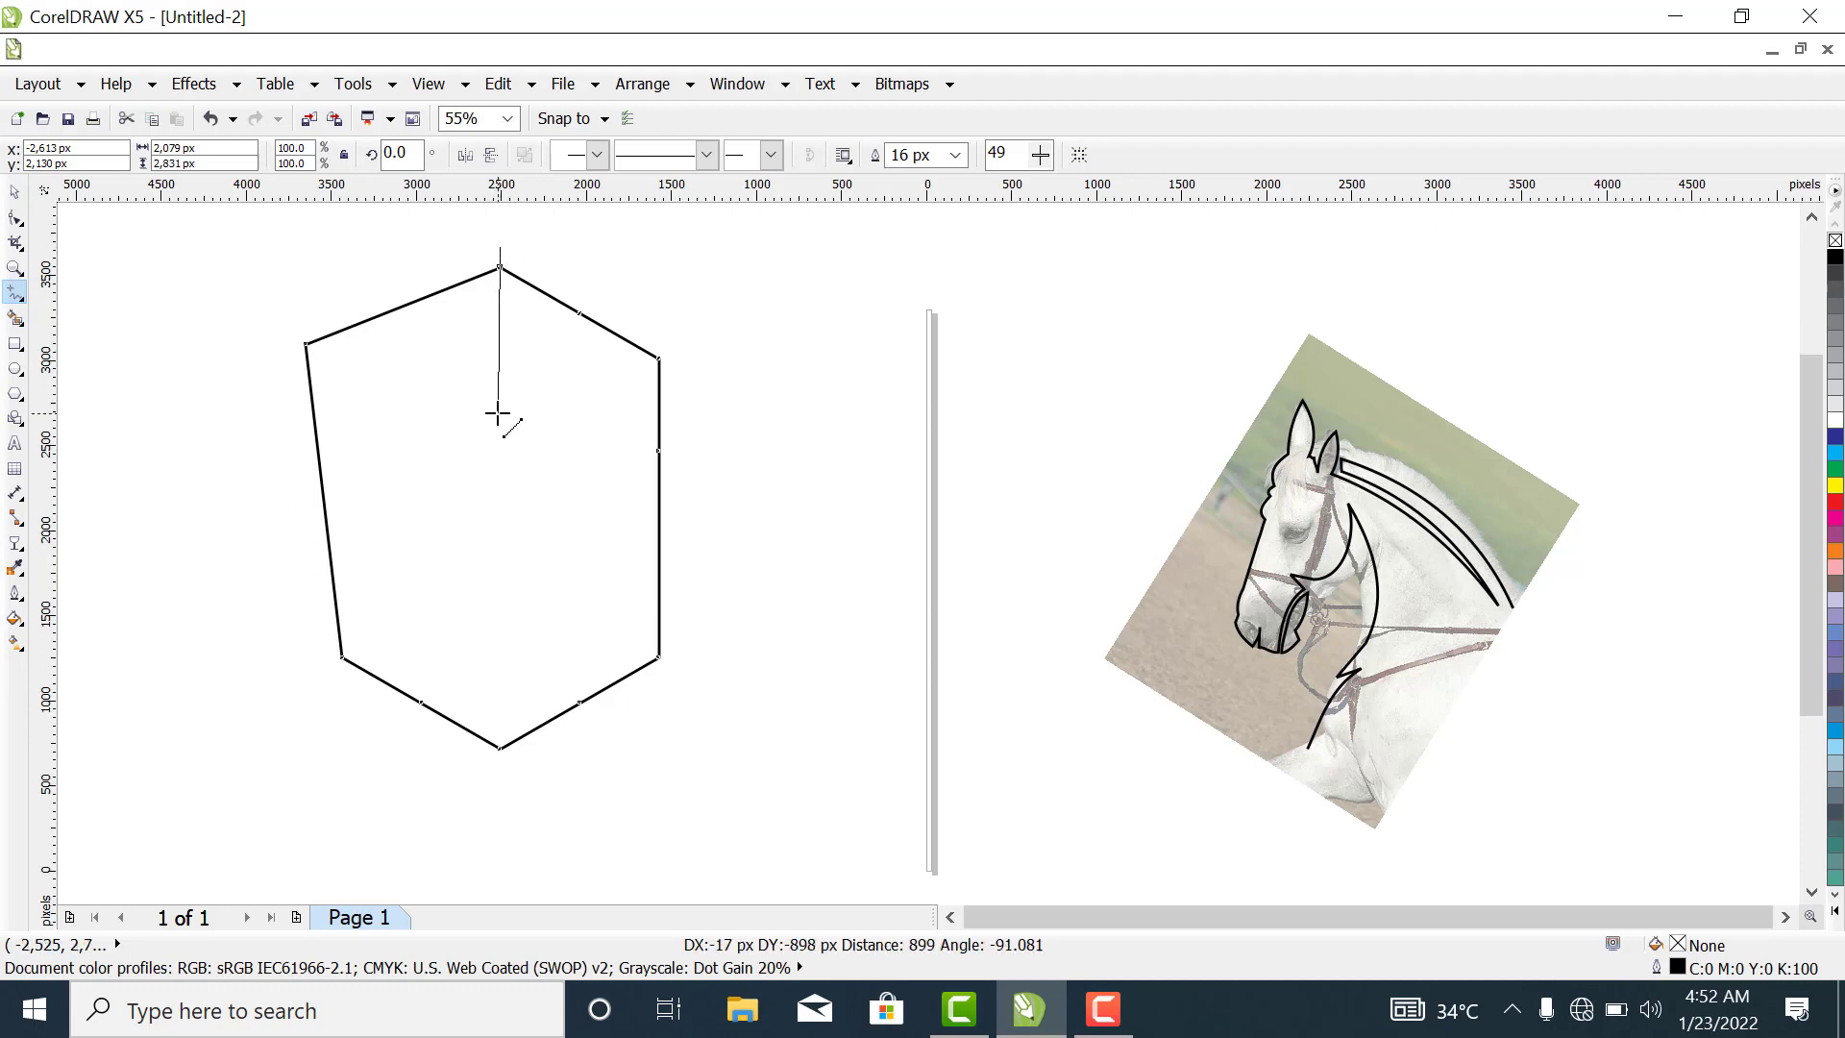
left_click(499, 793)
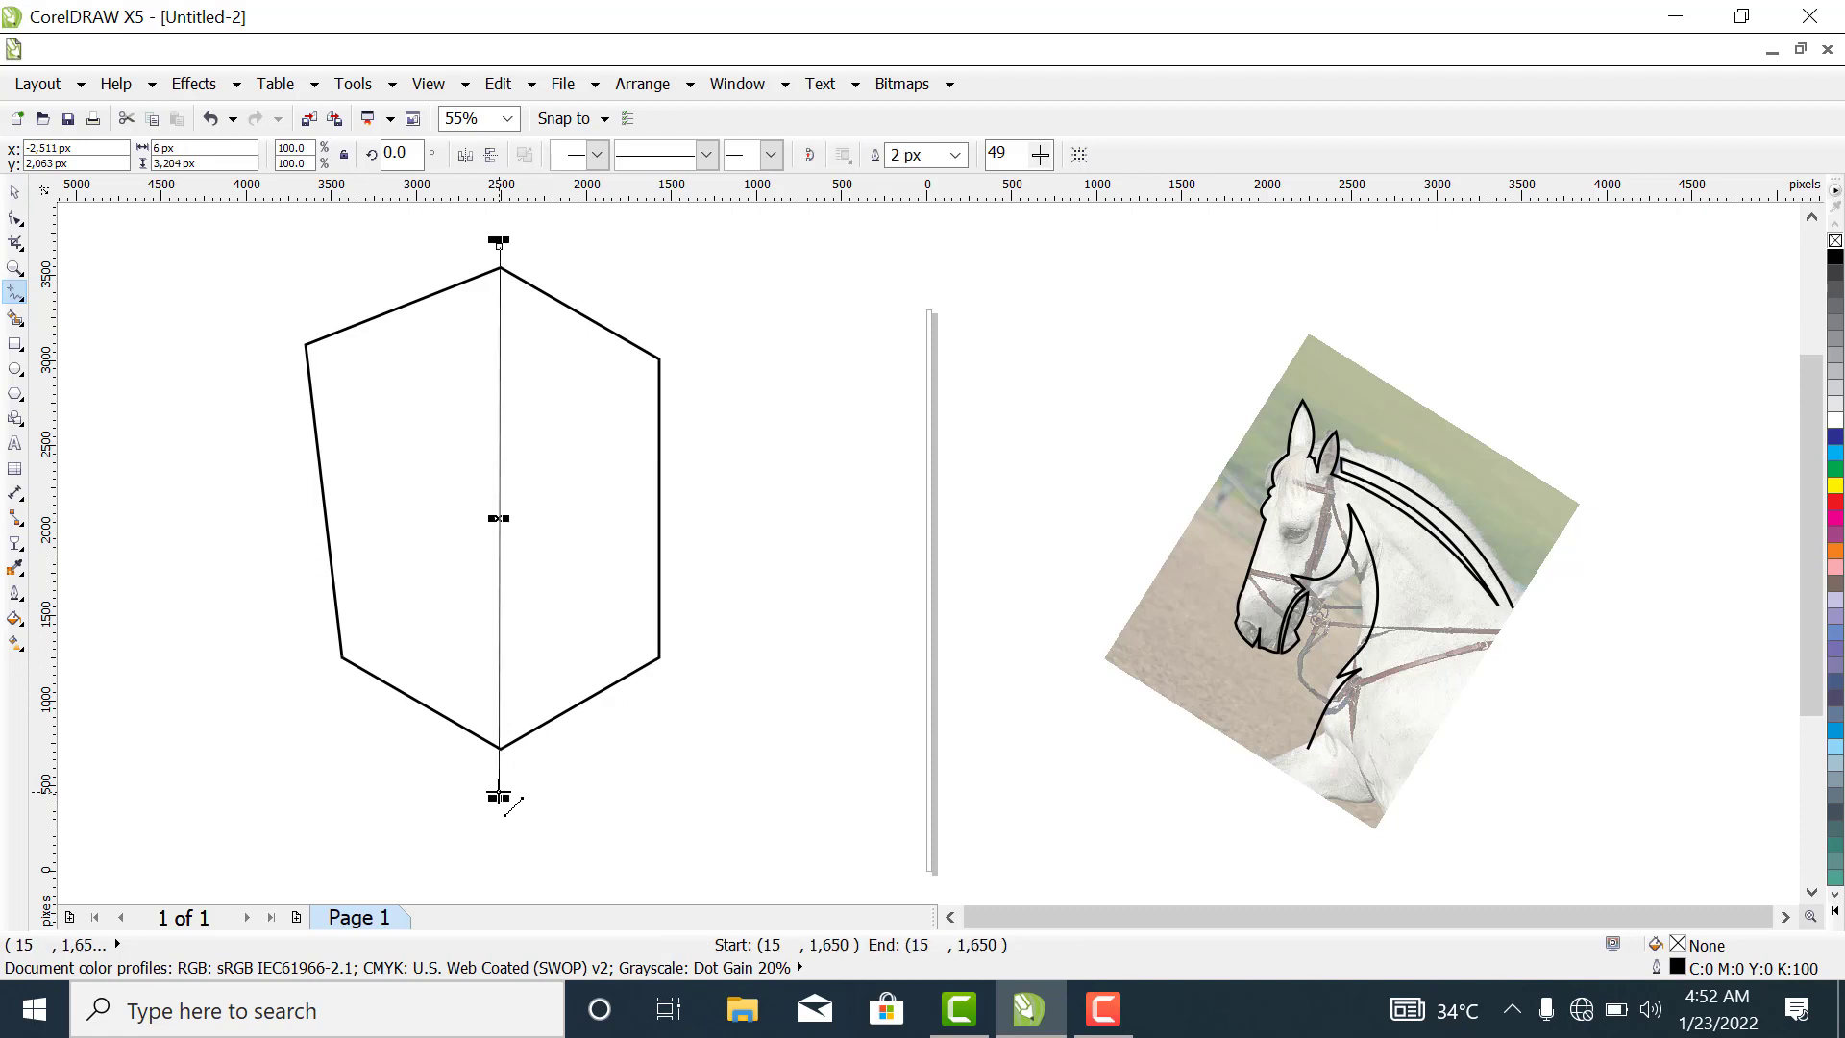
left_click(955, 154)
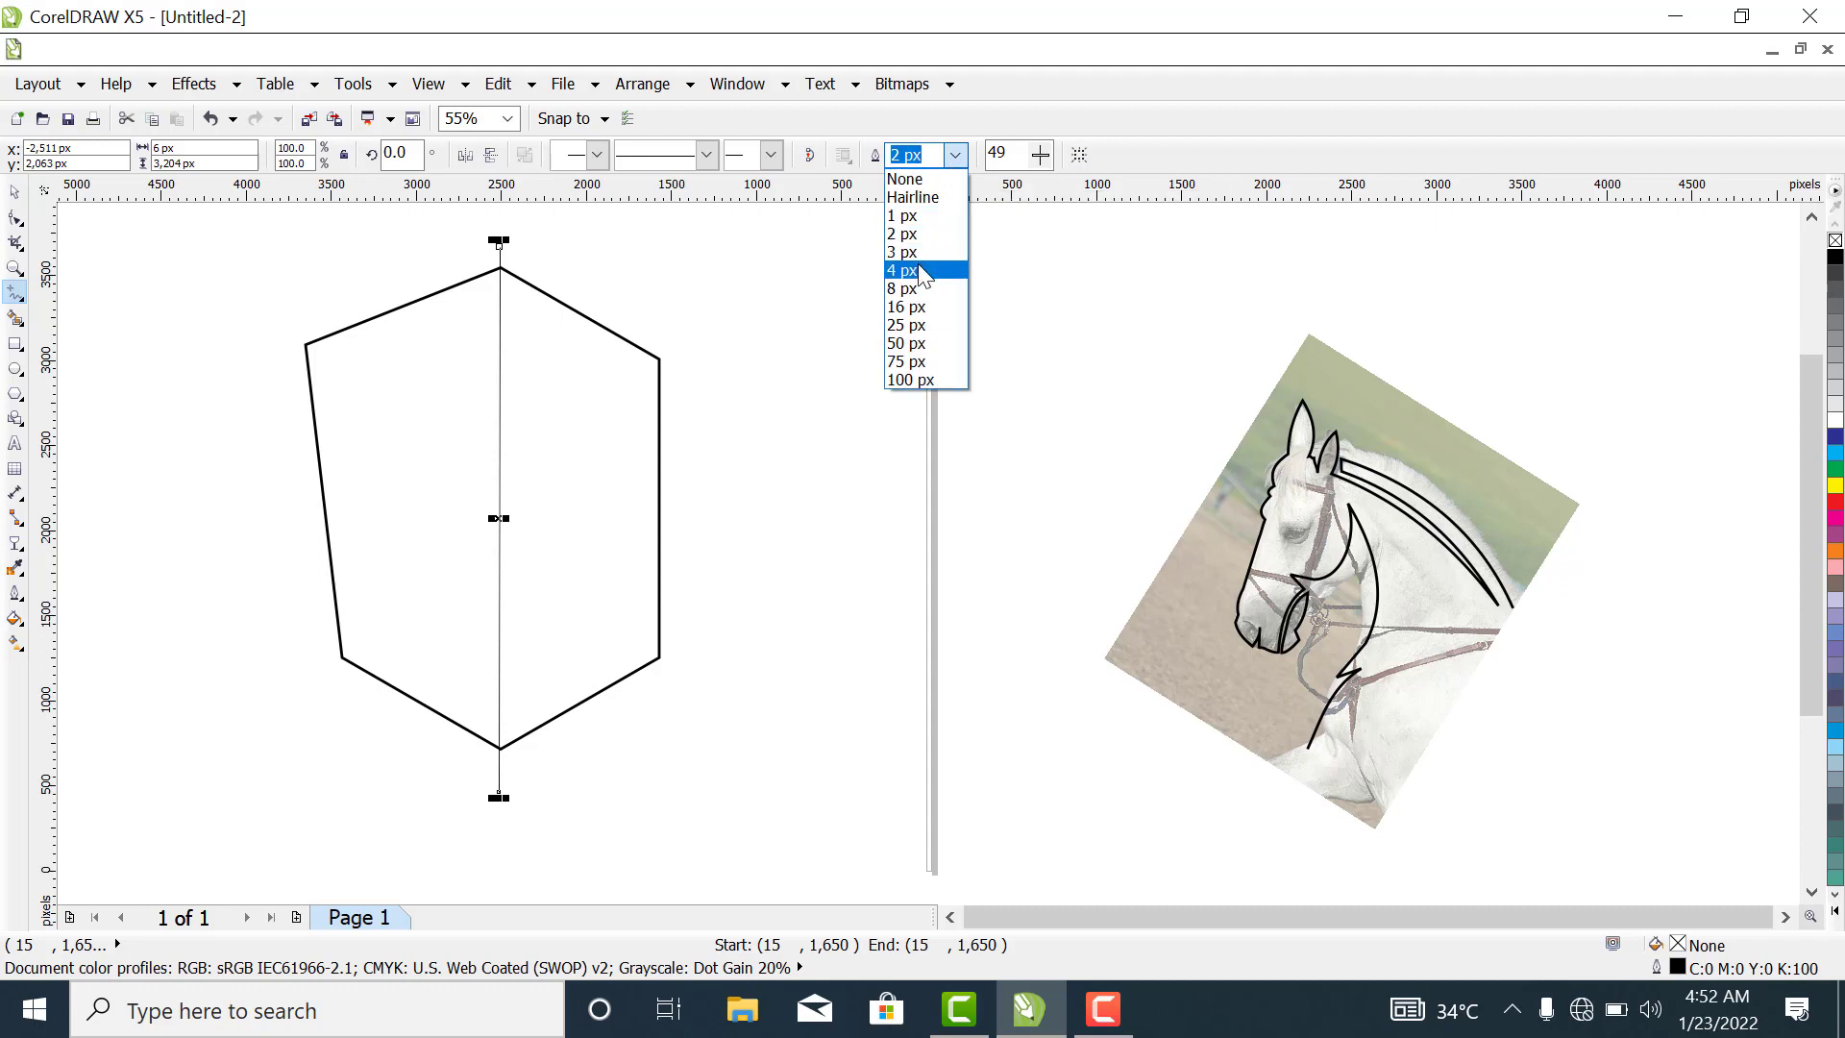
left_click(913, 271)
left_click(955, 155)
left_click(907, 306)
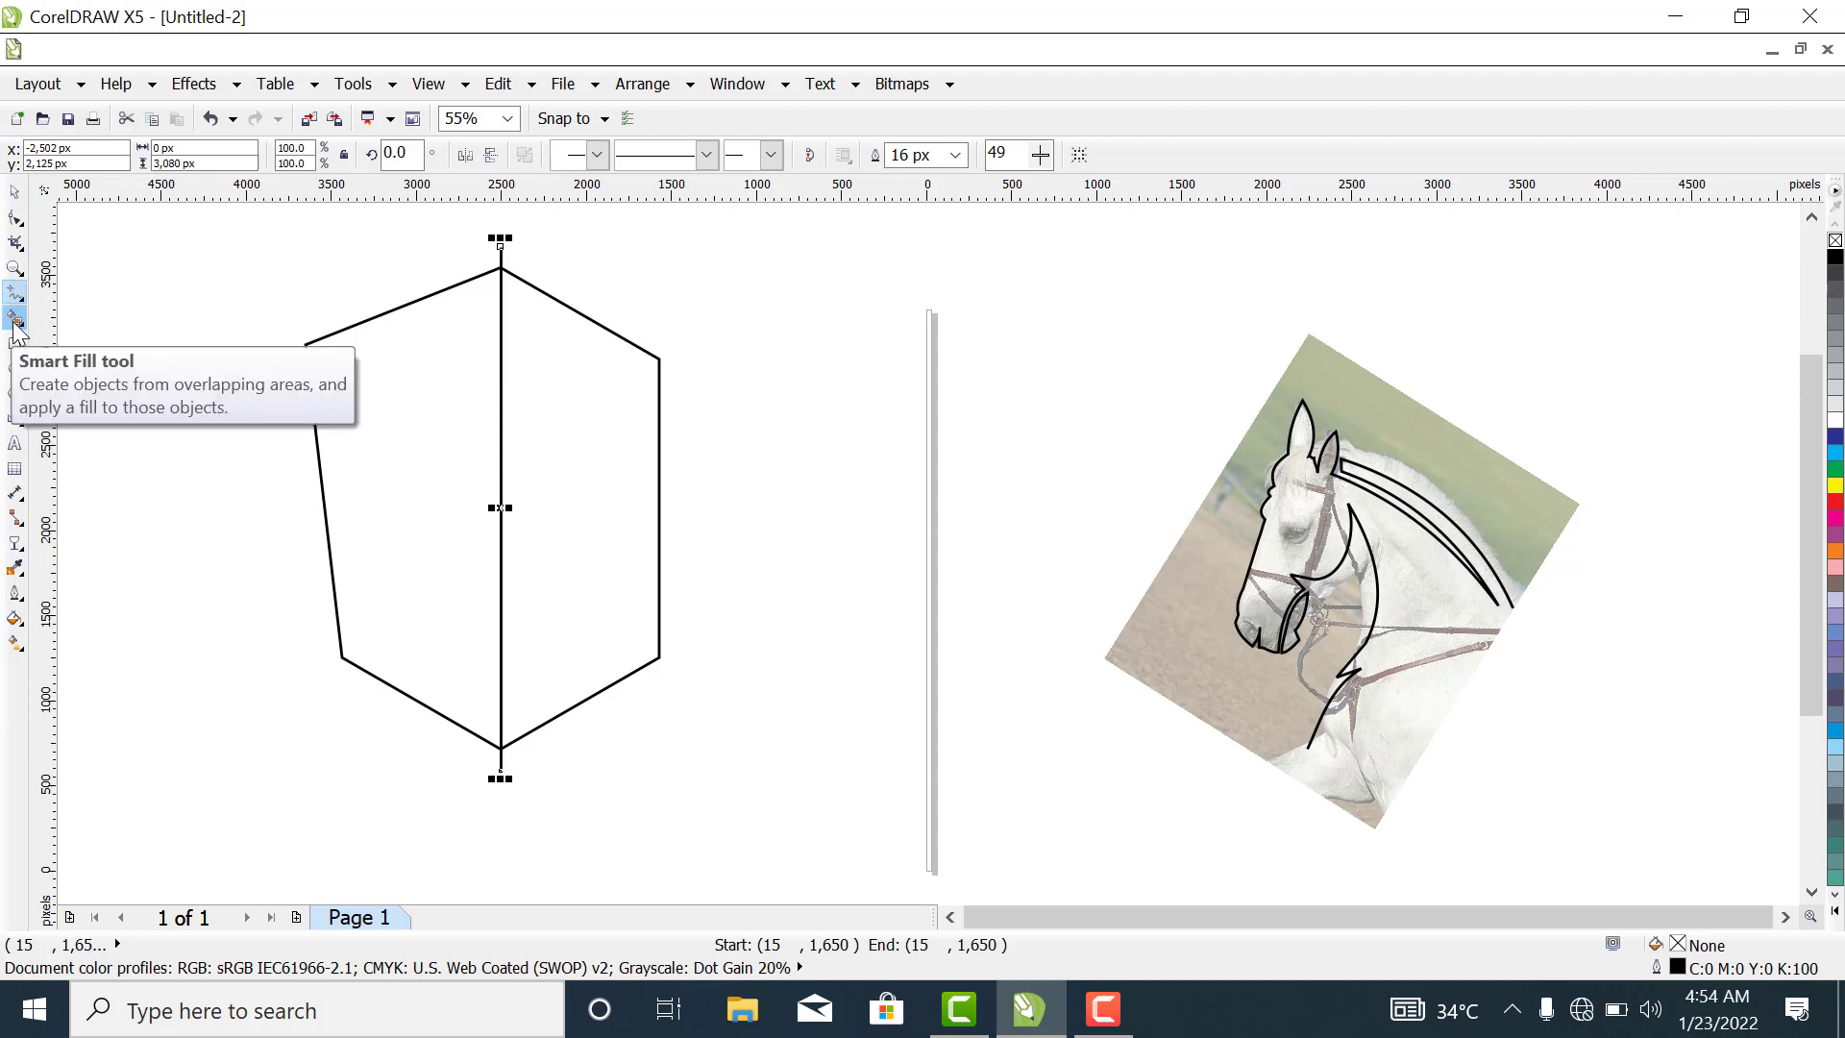
Smart Fill the left half of the divided hexagon with blue-grey and a 2 px black outline.
left_click(13, 320)
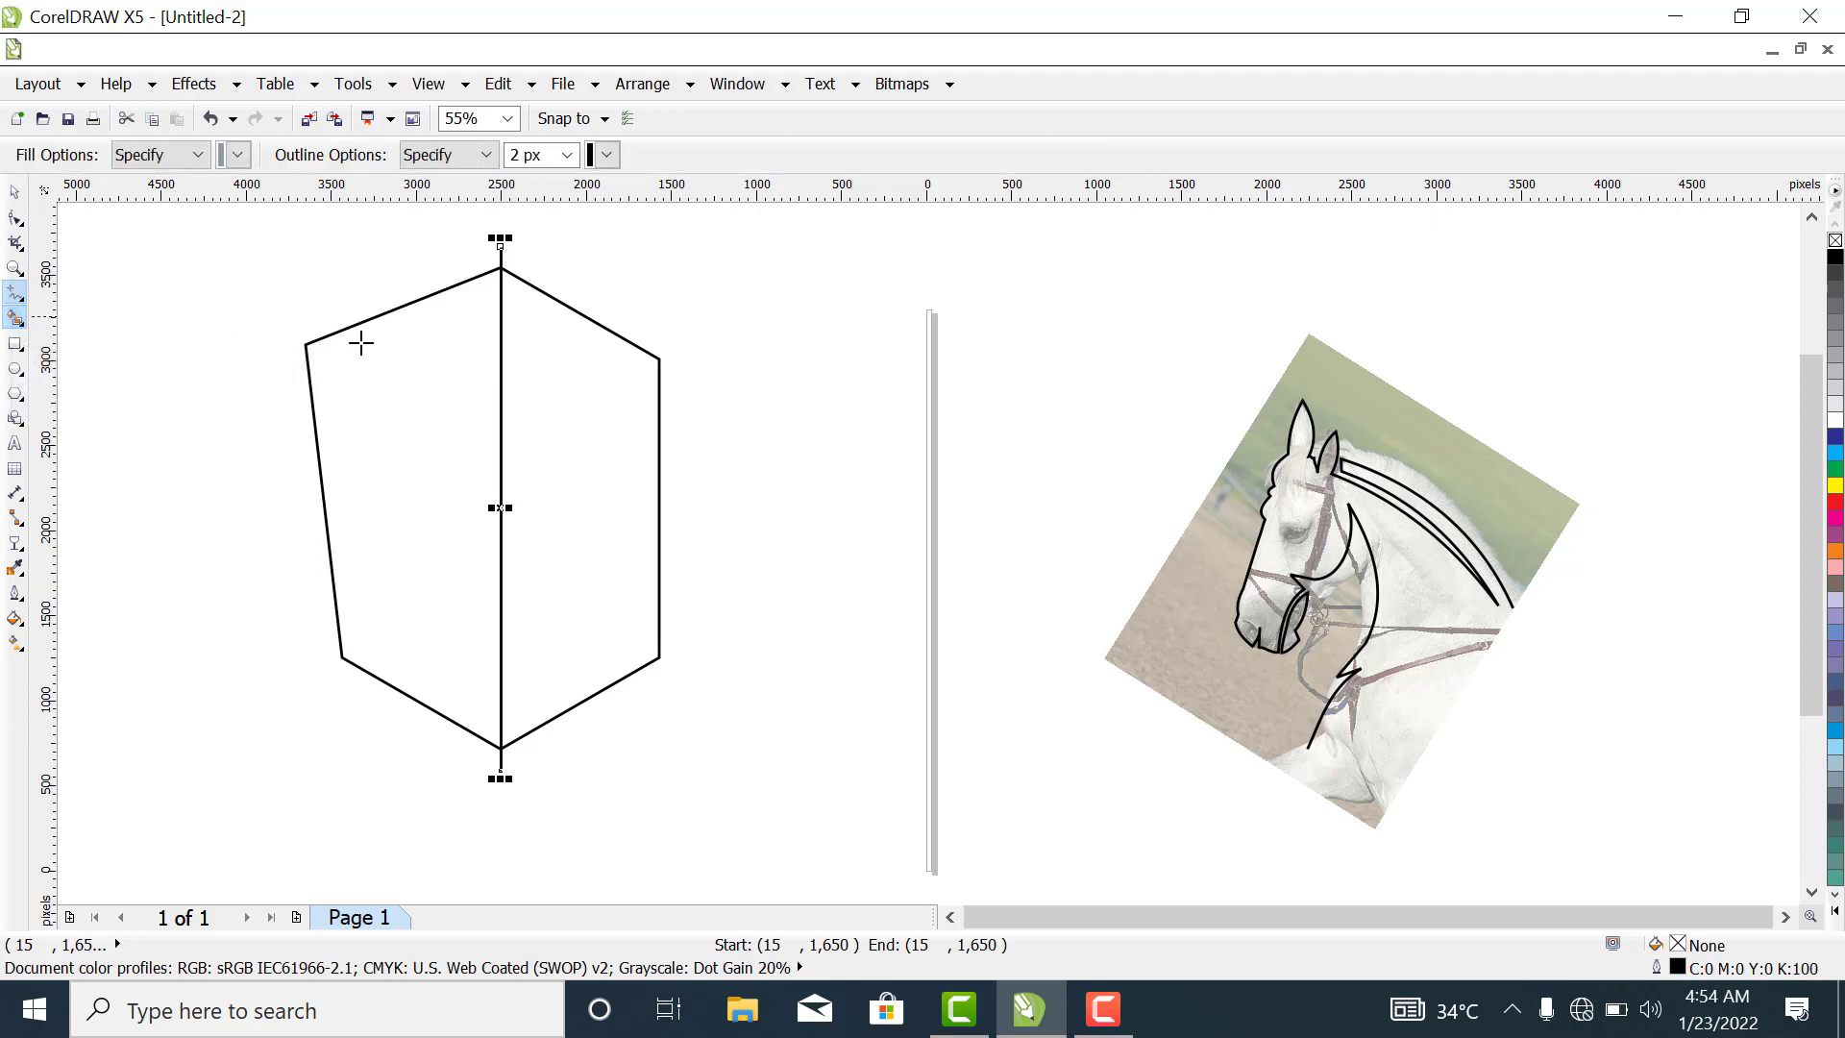
left_click(381, 431)
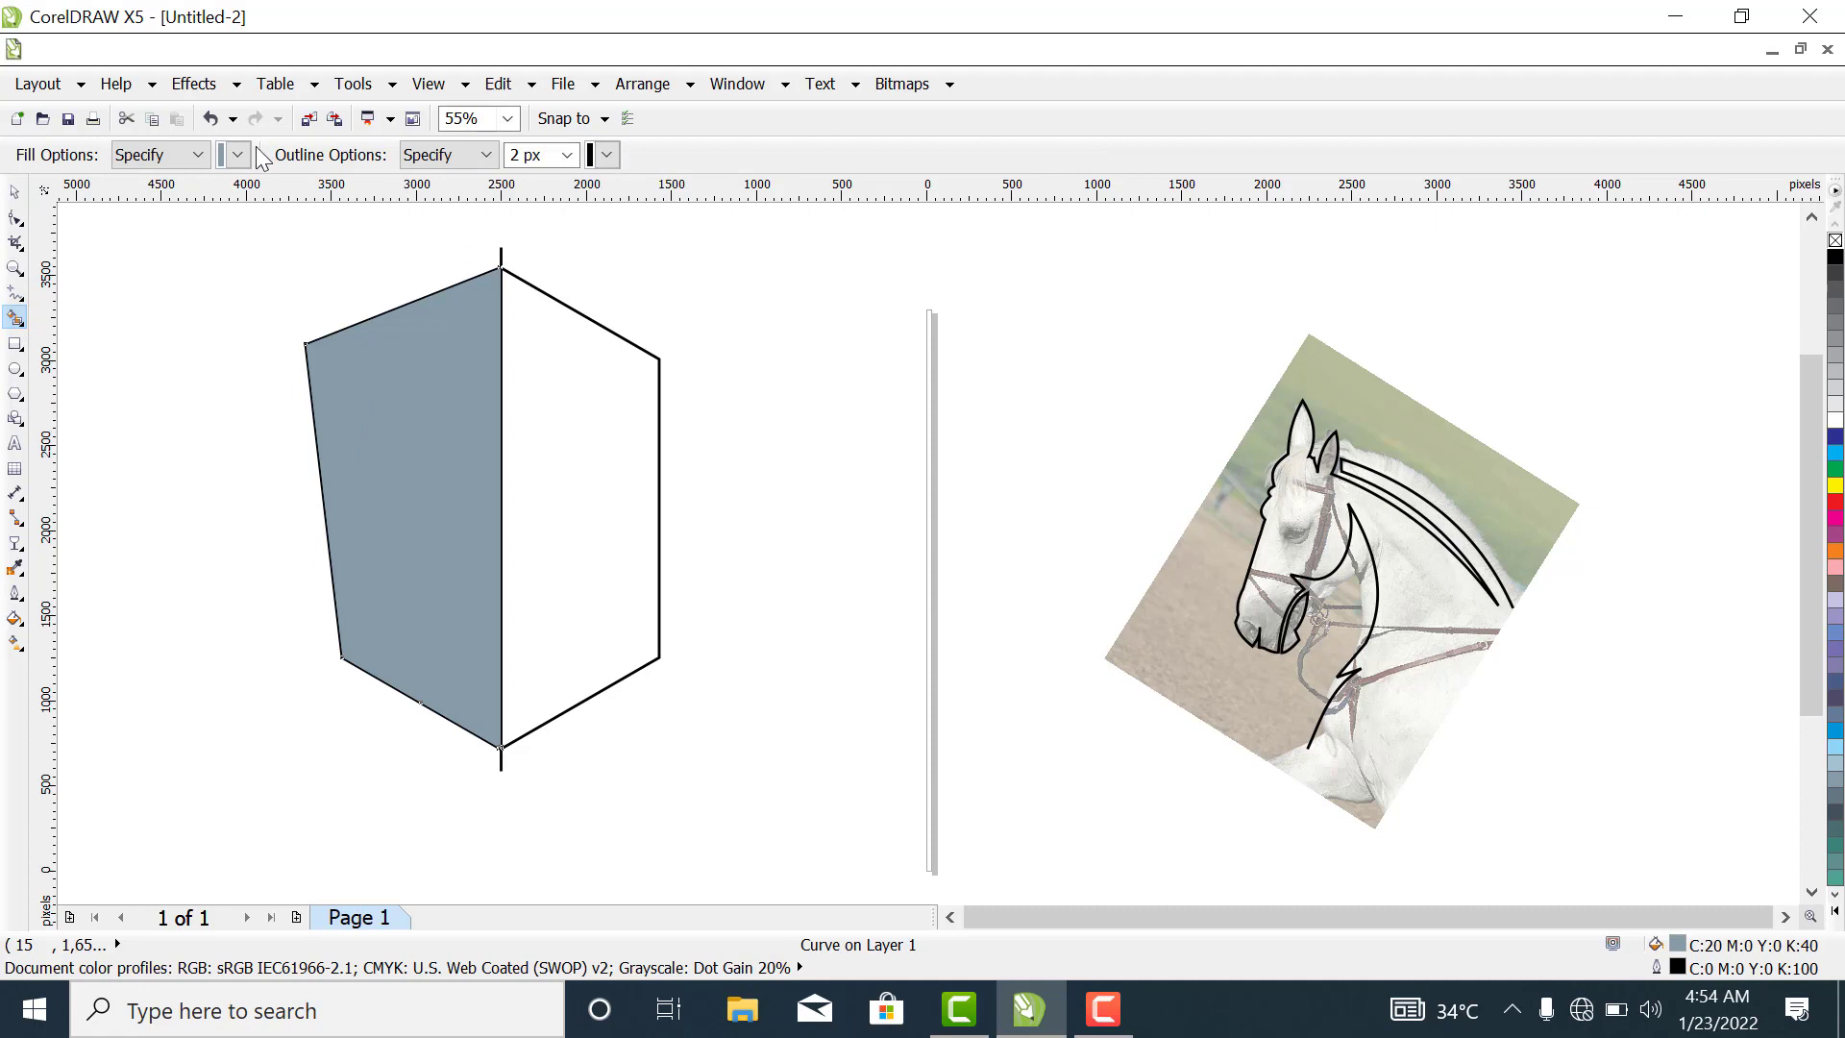
Delete the original unfilled hexagon outline, keeping the filled half and the vertical dividing line.
left_click(15, 191)
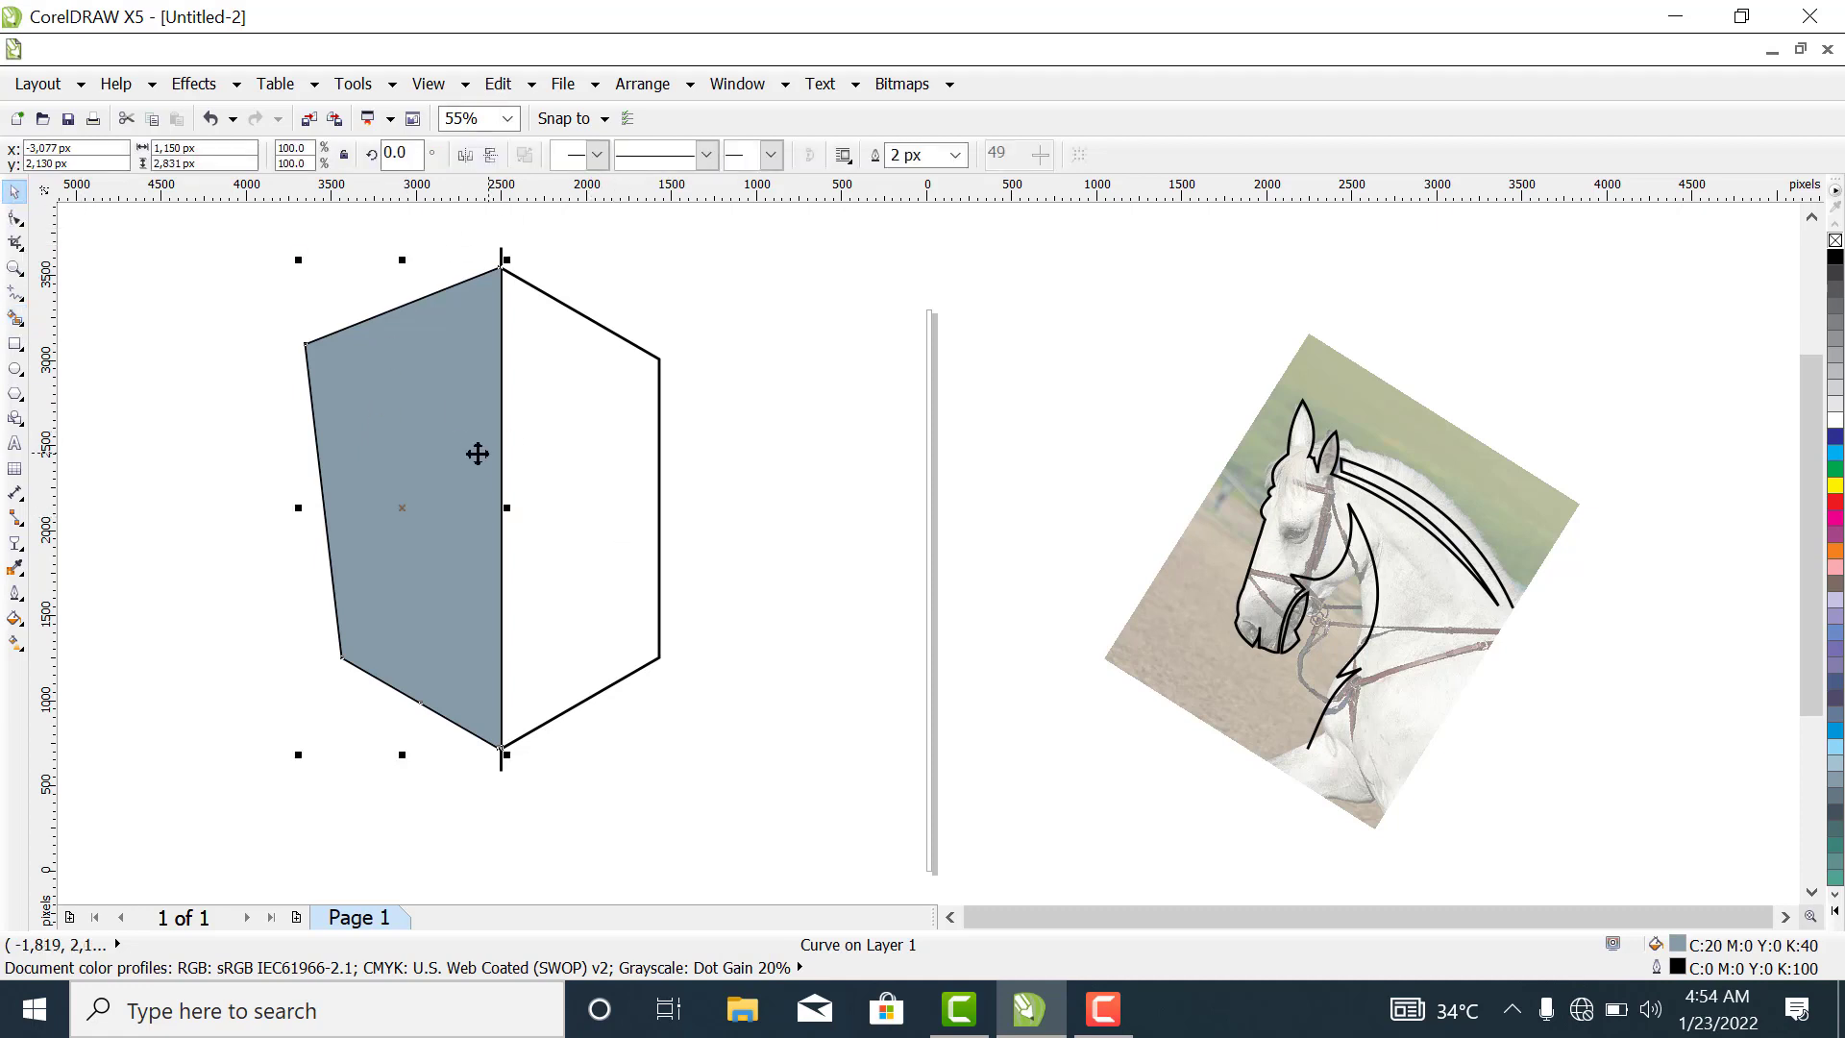
right_click(658, 659)
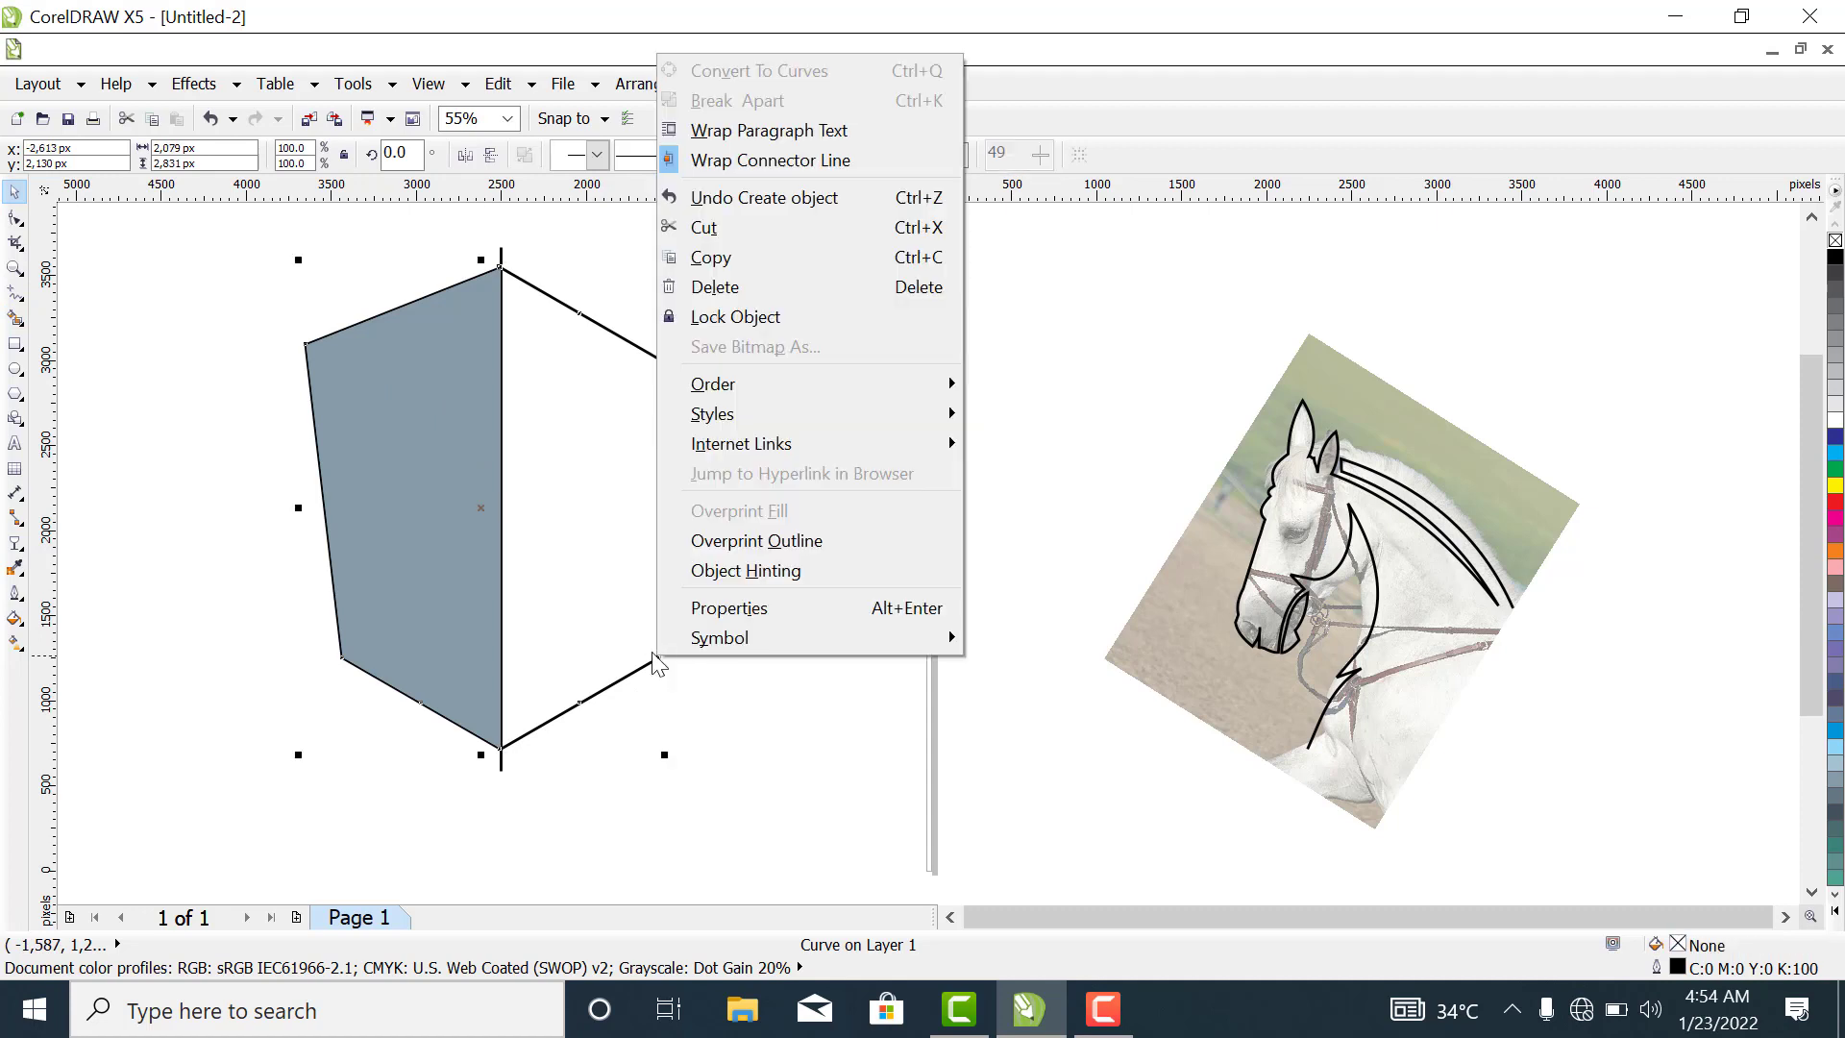
left_click(740, 286)
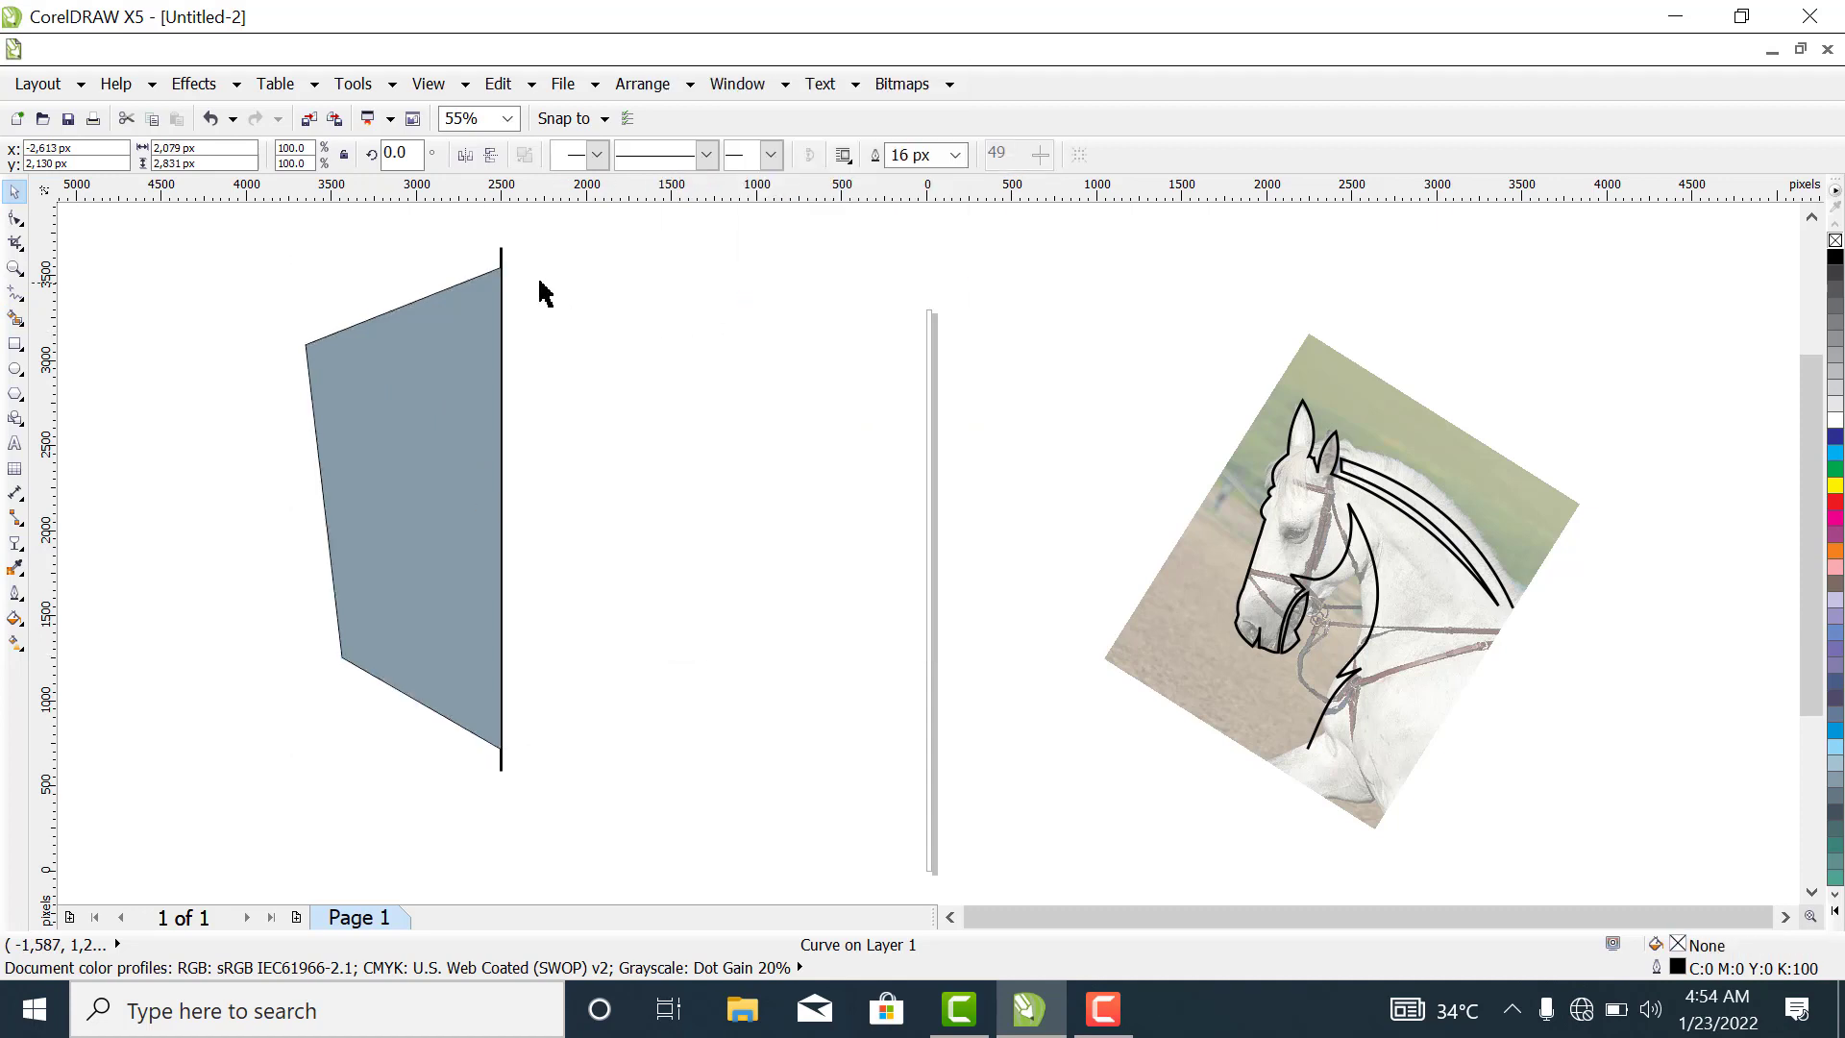
Move the filled half about 345 px left and 29 px up, and delete the vertical dividing line.
left_click_drag(442, 470, 384, 466)
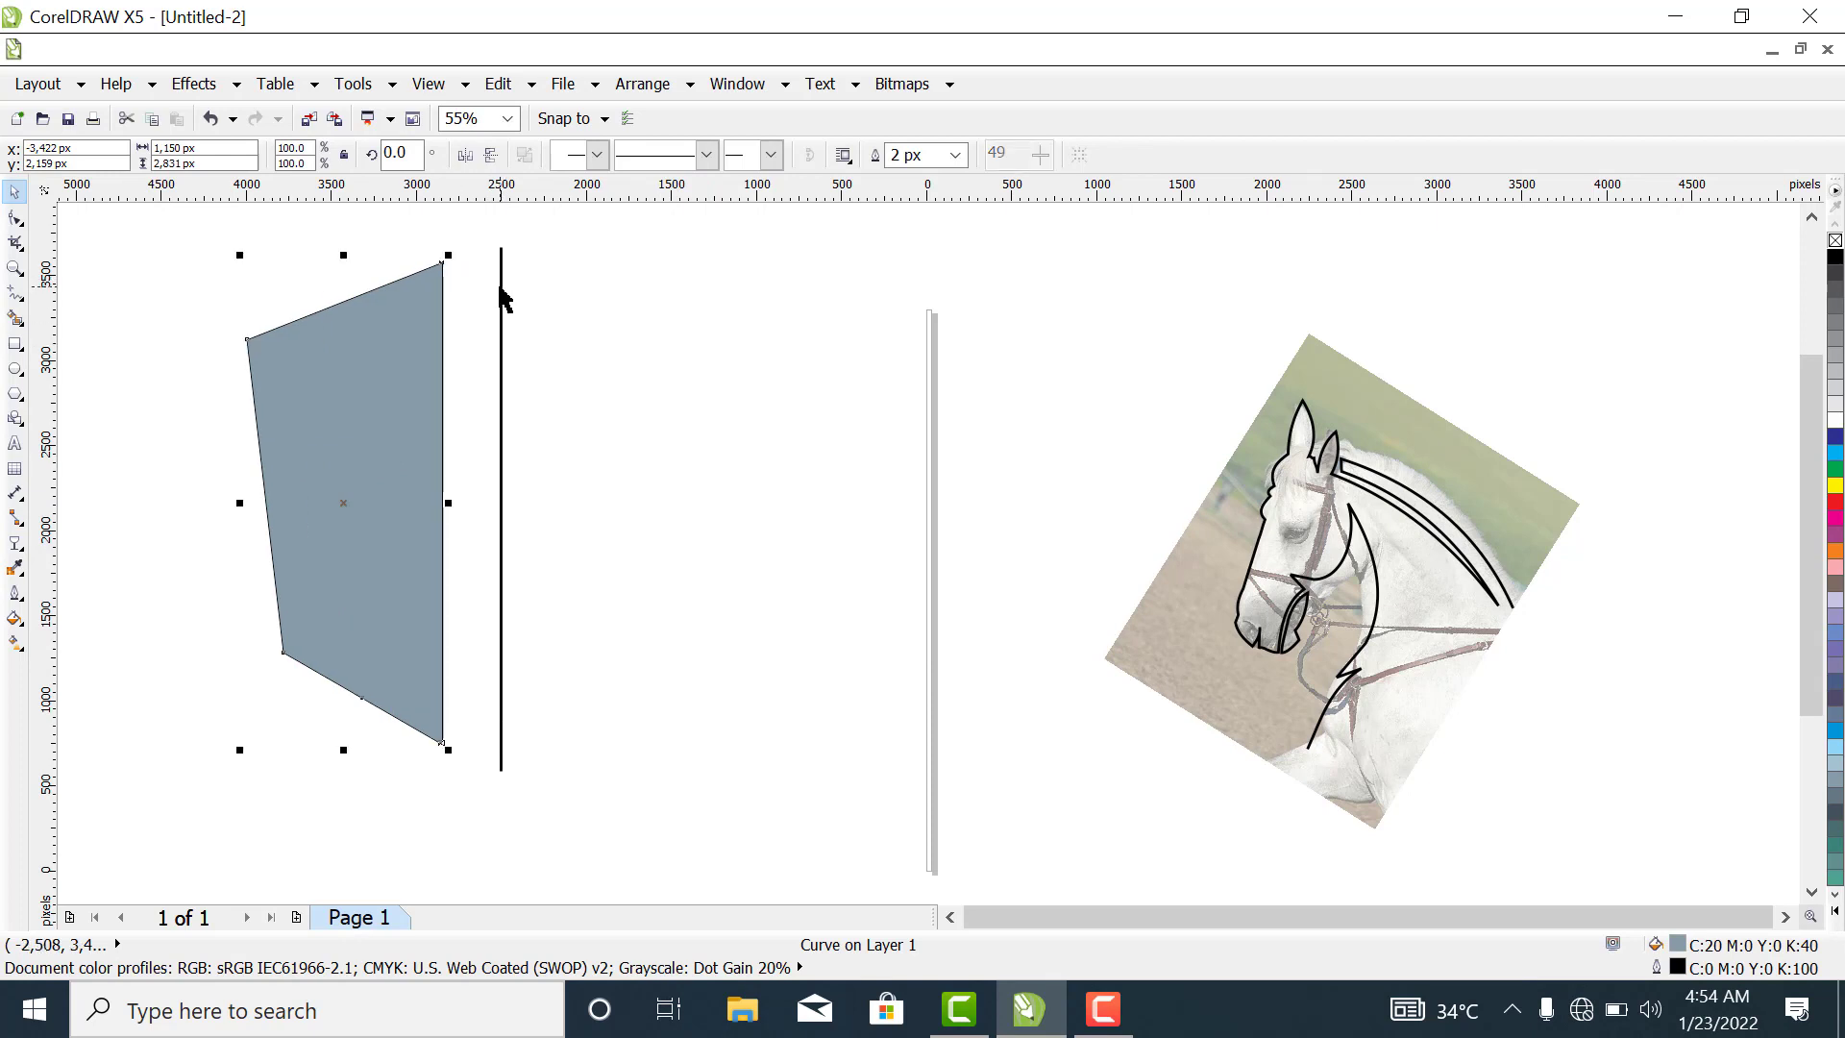
left_click(500, 288)
right_click(501, 287)
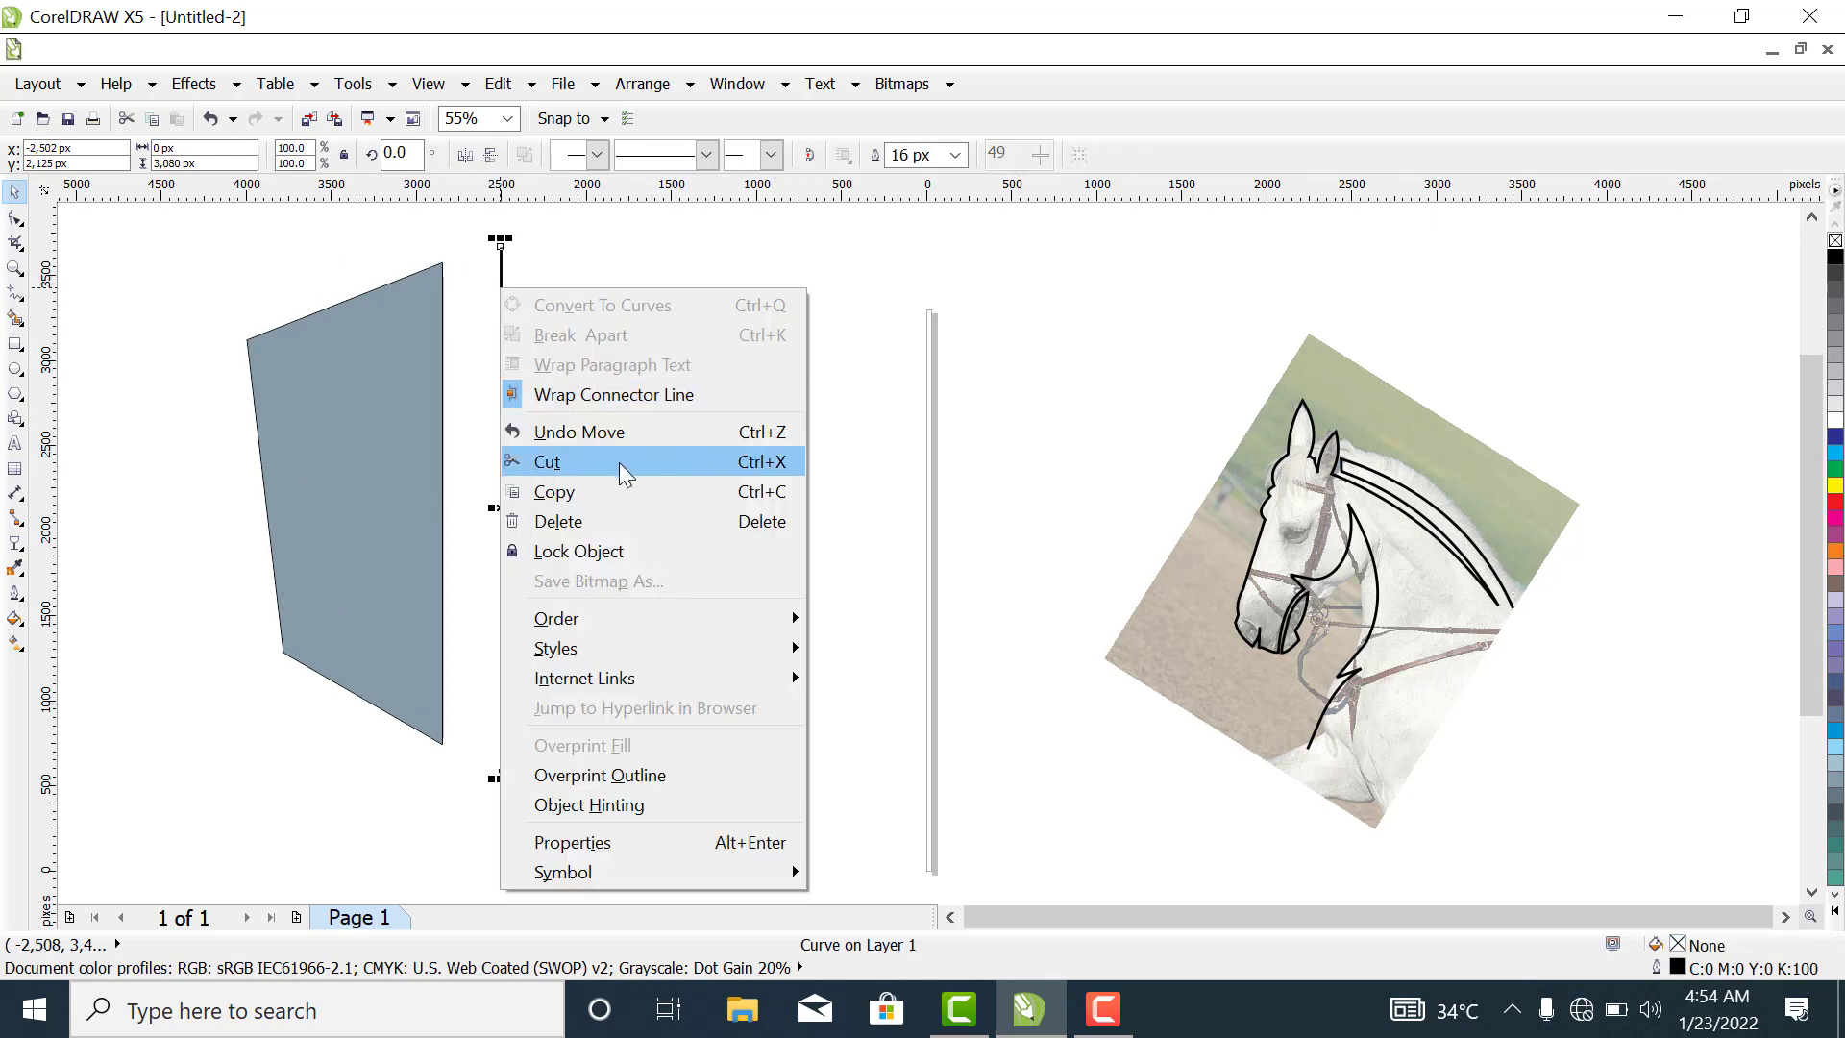
left_click(580, 518)
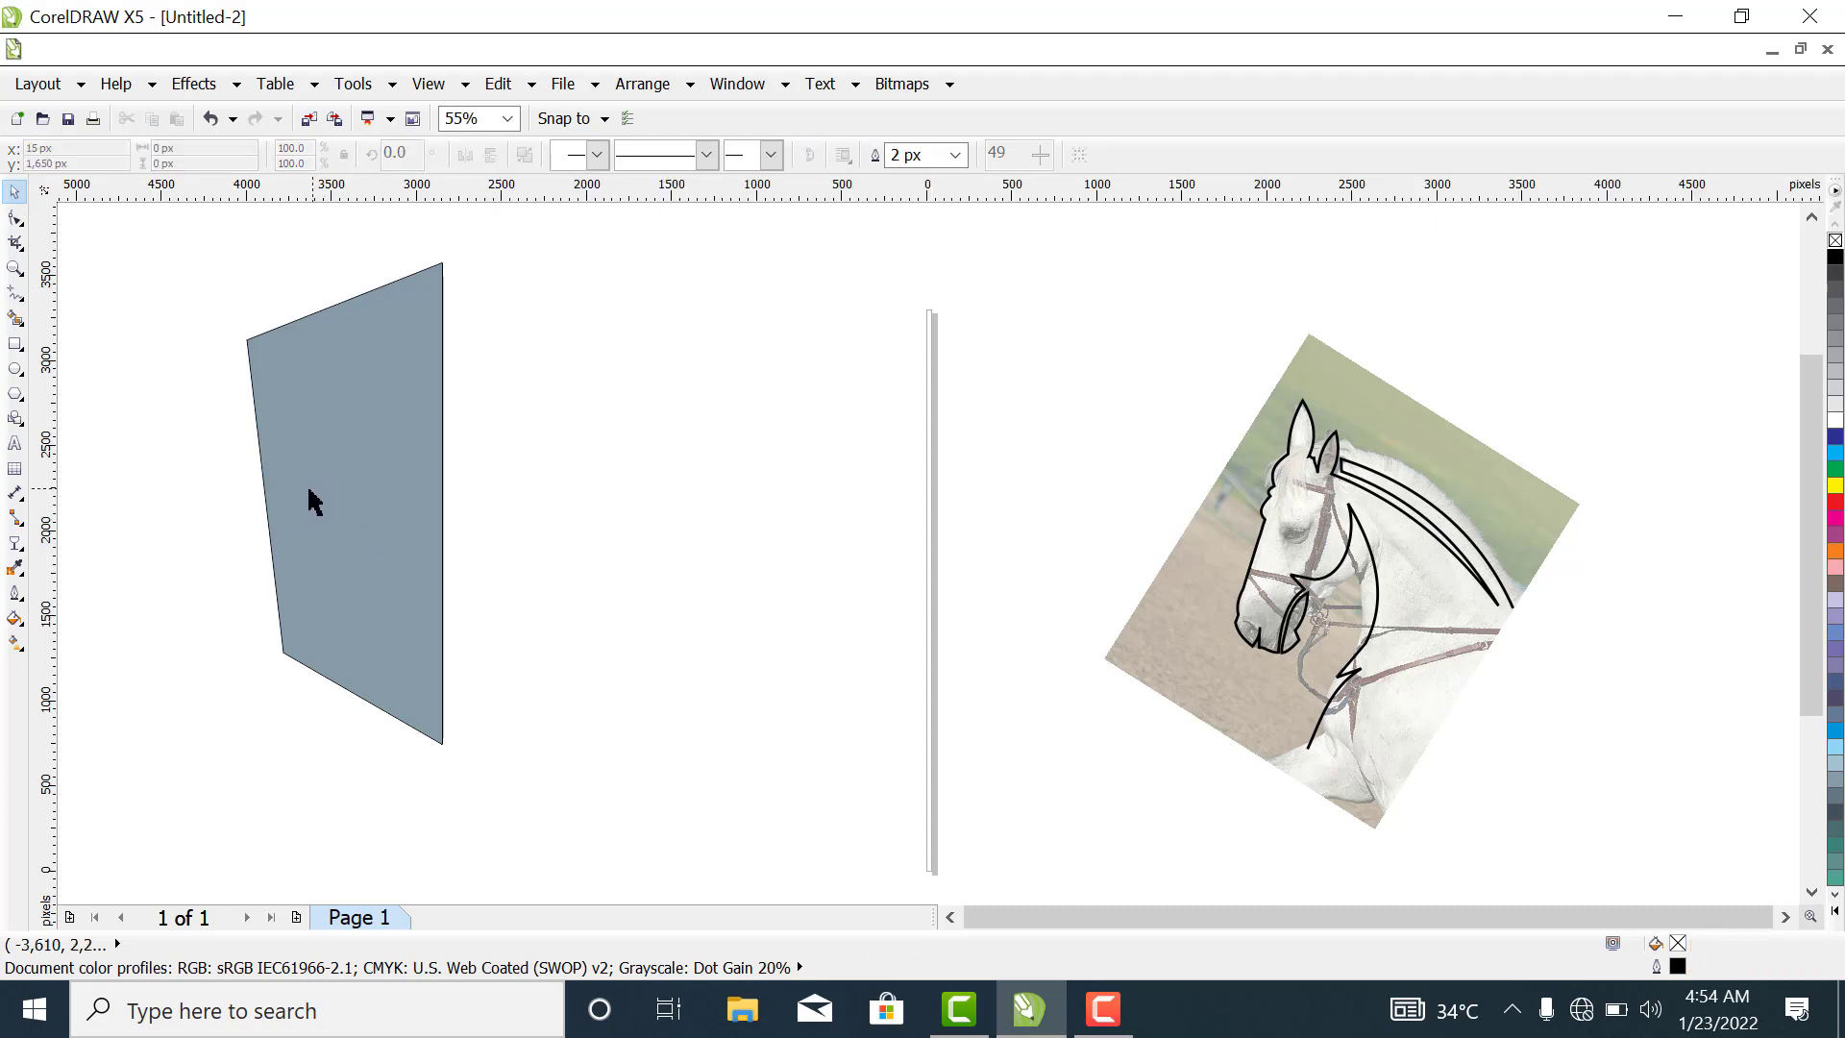
Mirror a copy of the filled half horizontally across its straight edge to form a symmetrical shield.
left_click(310, 492)
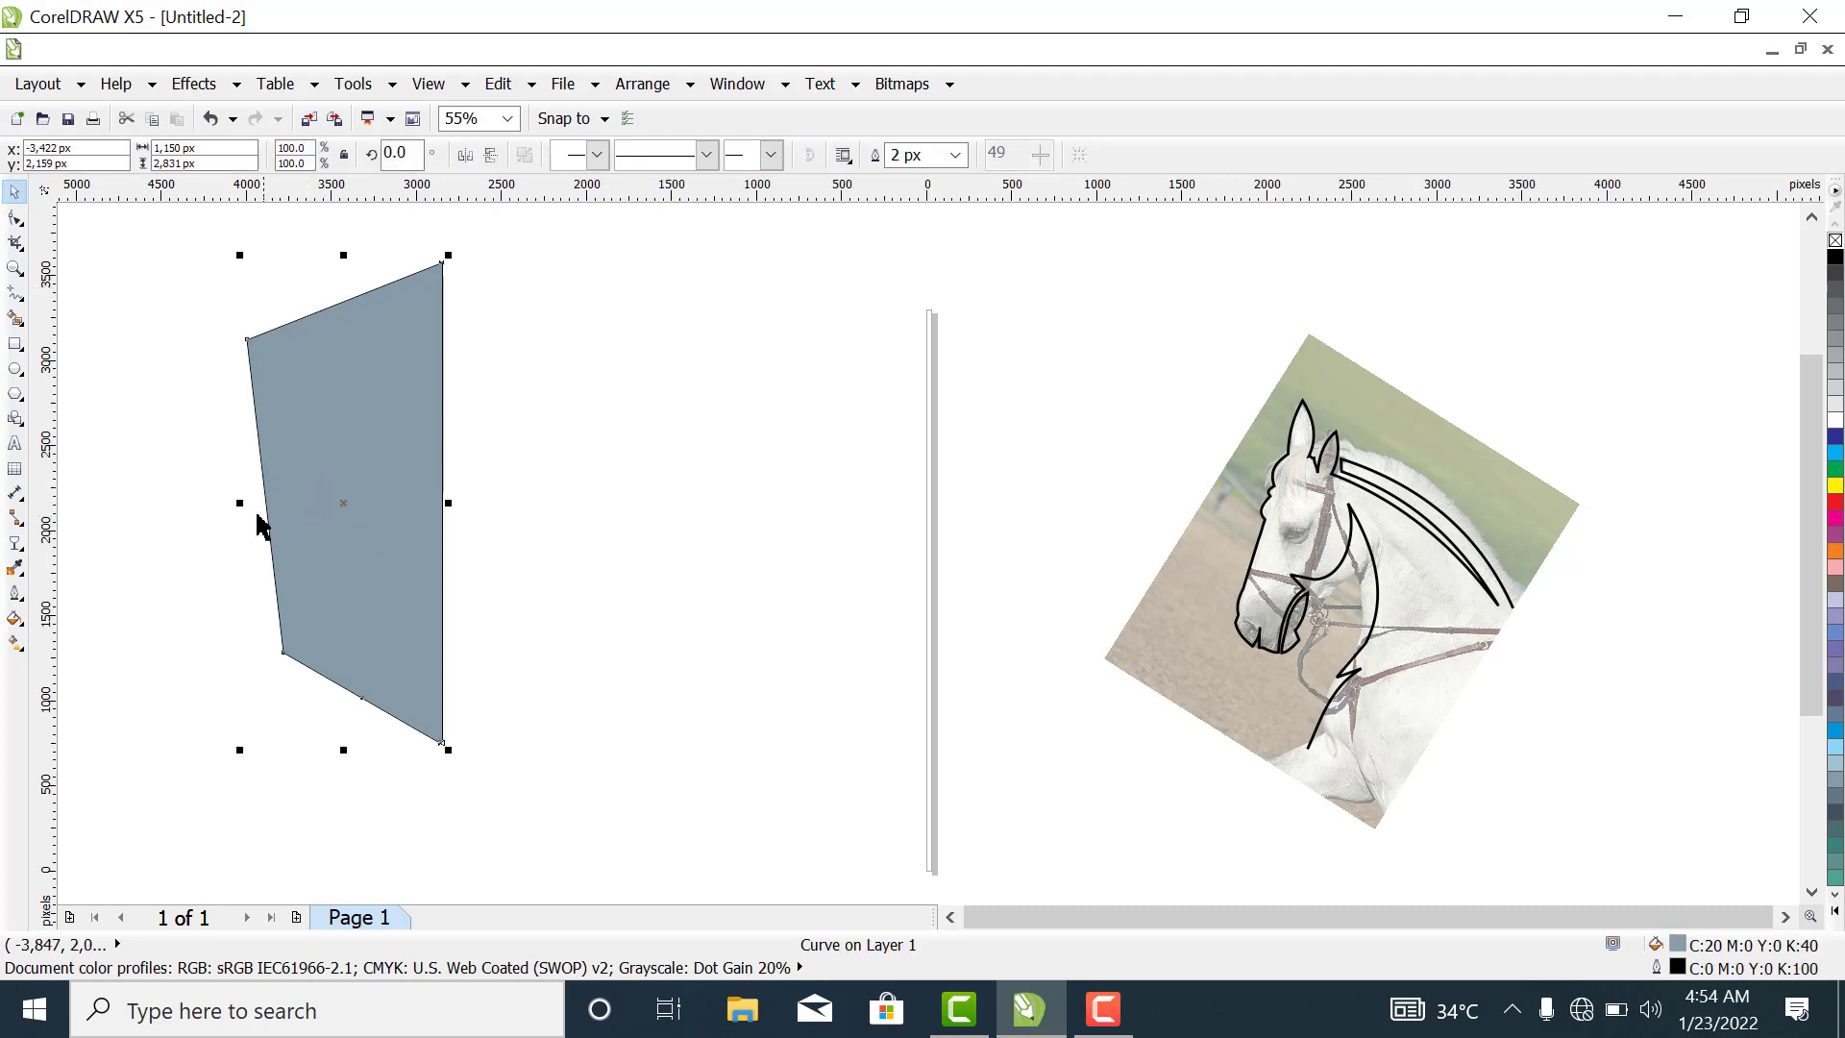
left_click_drag(239, 504, 470, 541)
left_click(827, 572)
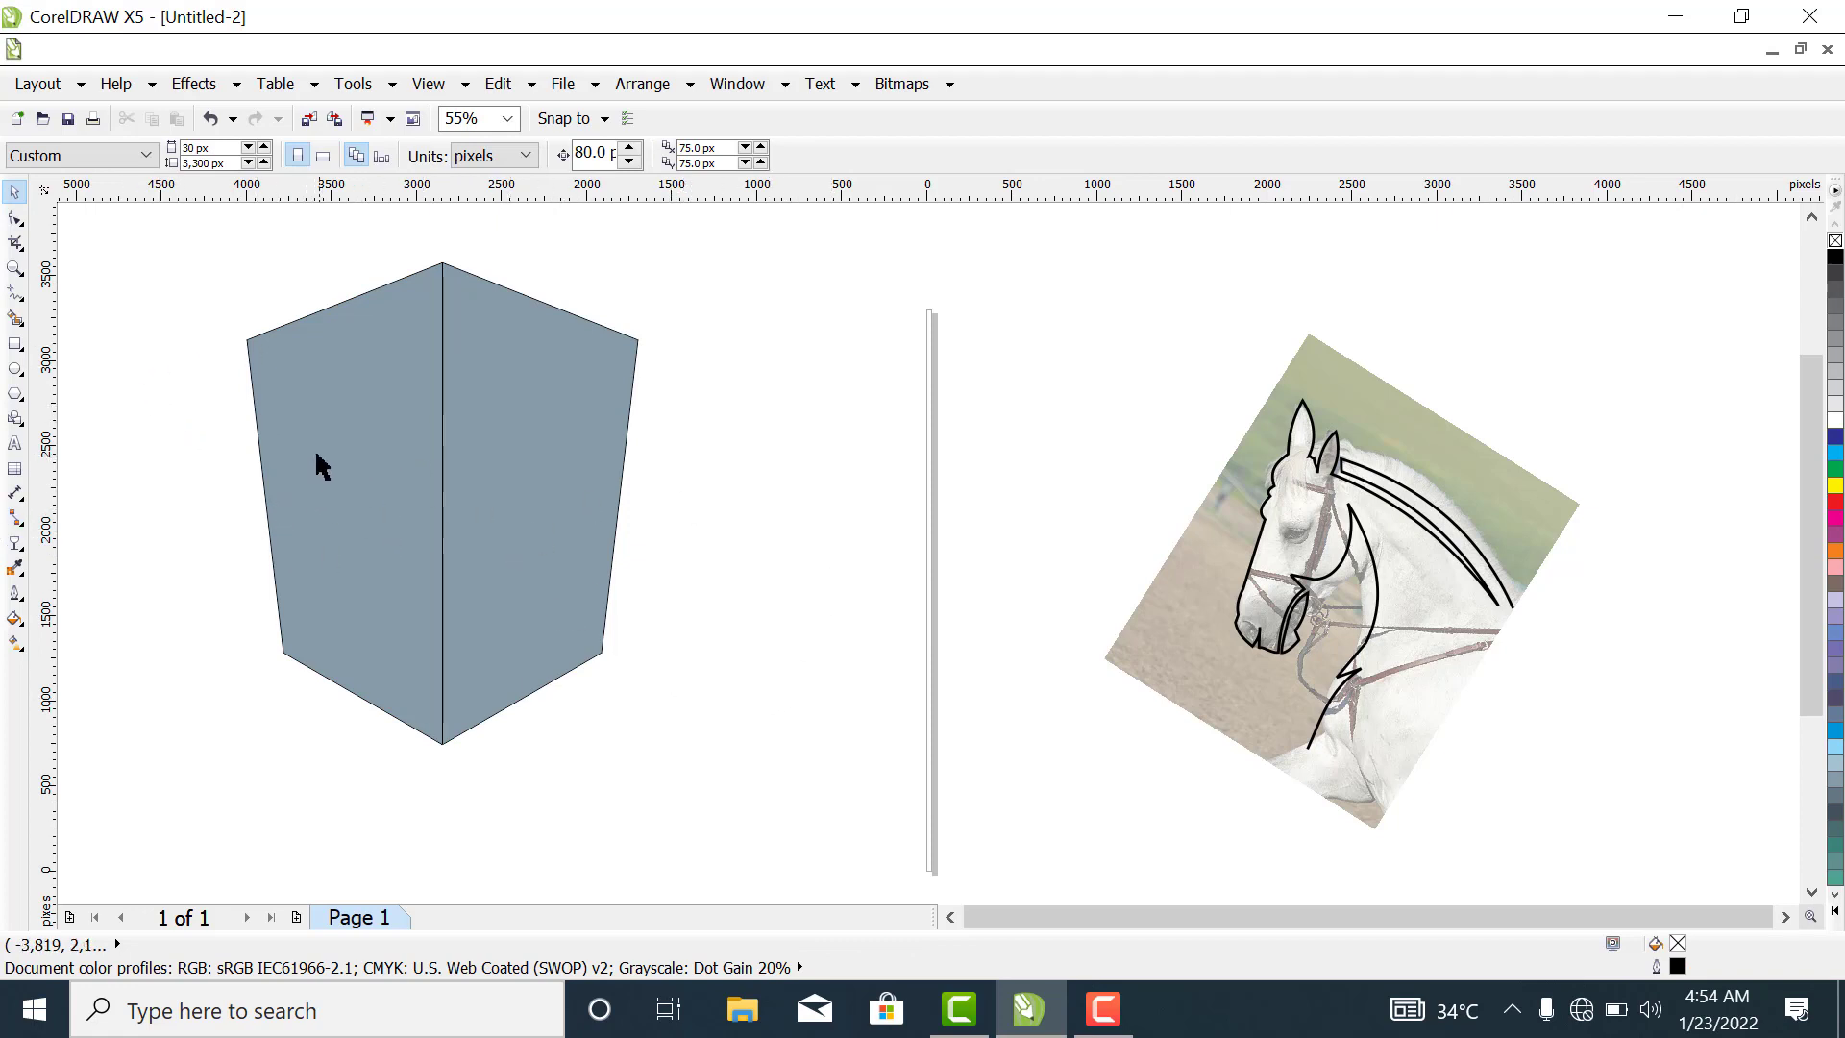
Weld the two mirrored halves into one shield and move it about 435 px right and 68 px down.
left_click_drag(142, 243, 771, 767)
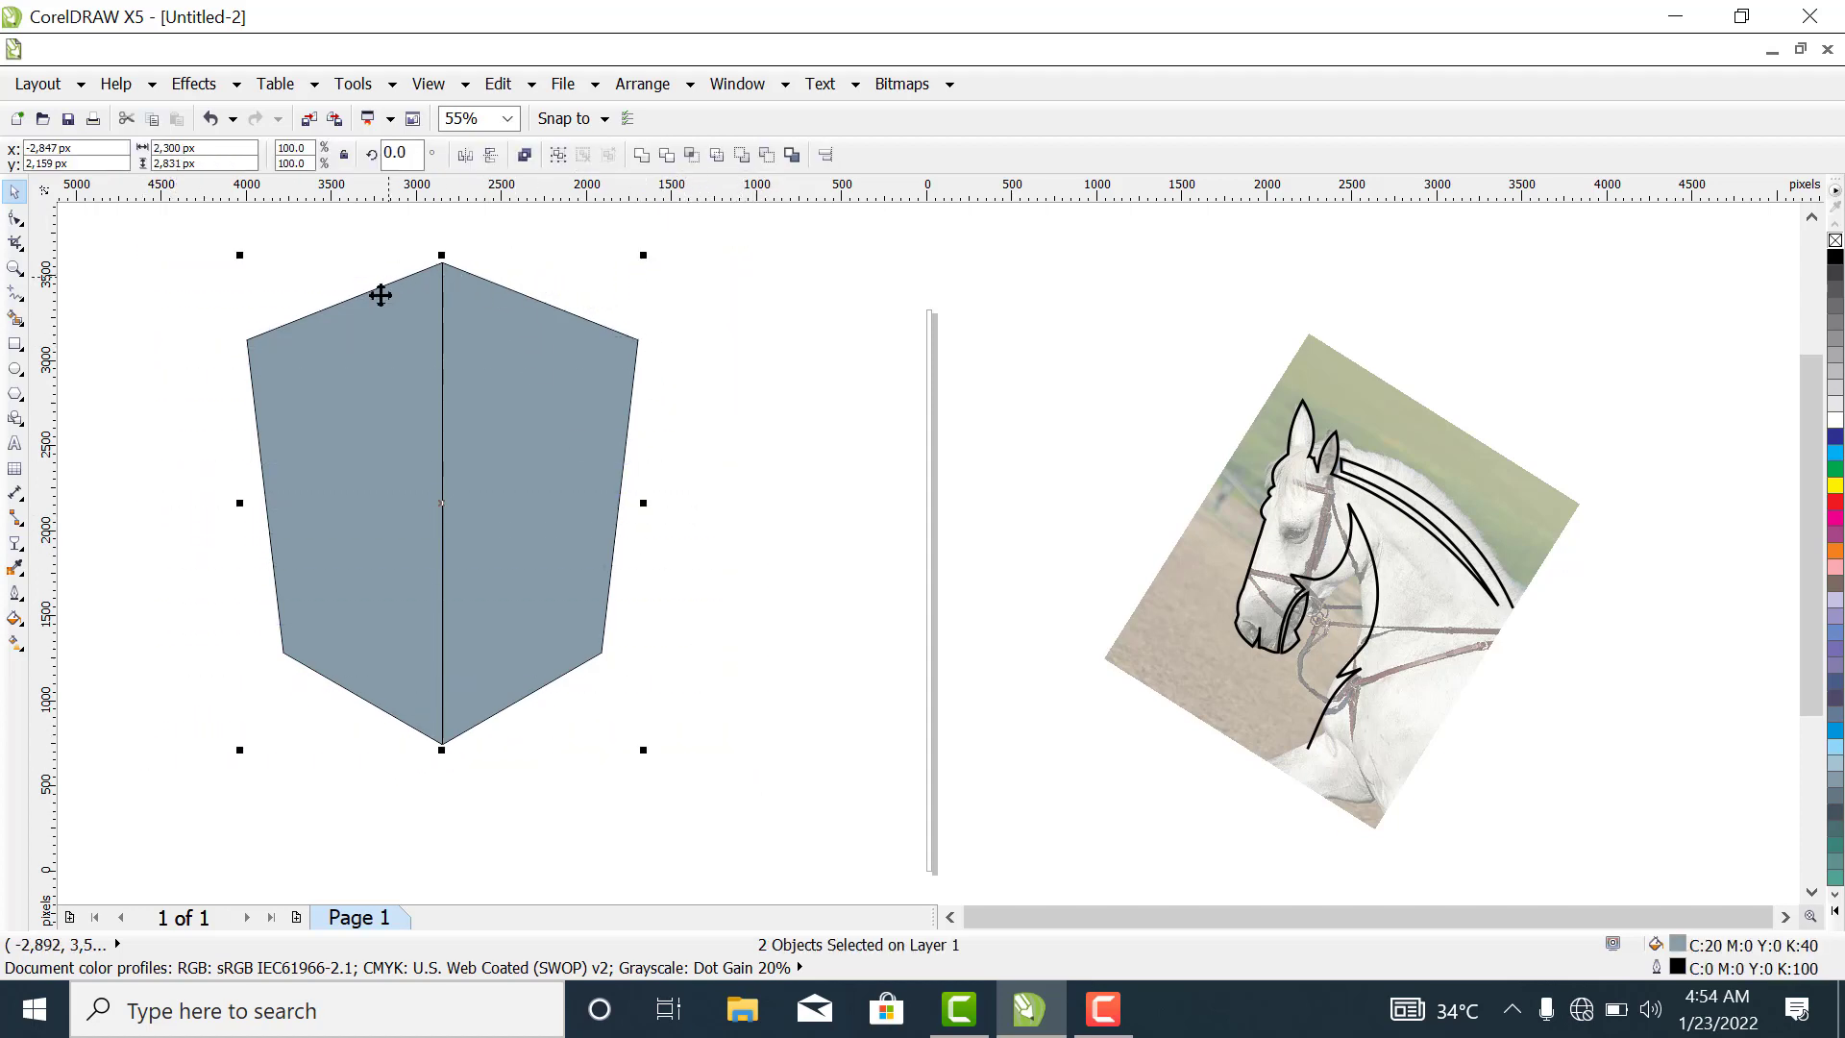
left_click(642, 156)
left_click(779, 435)
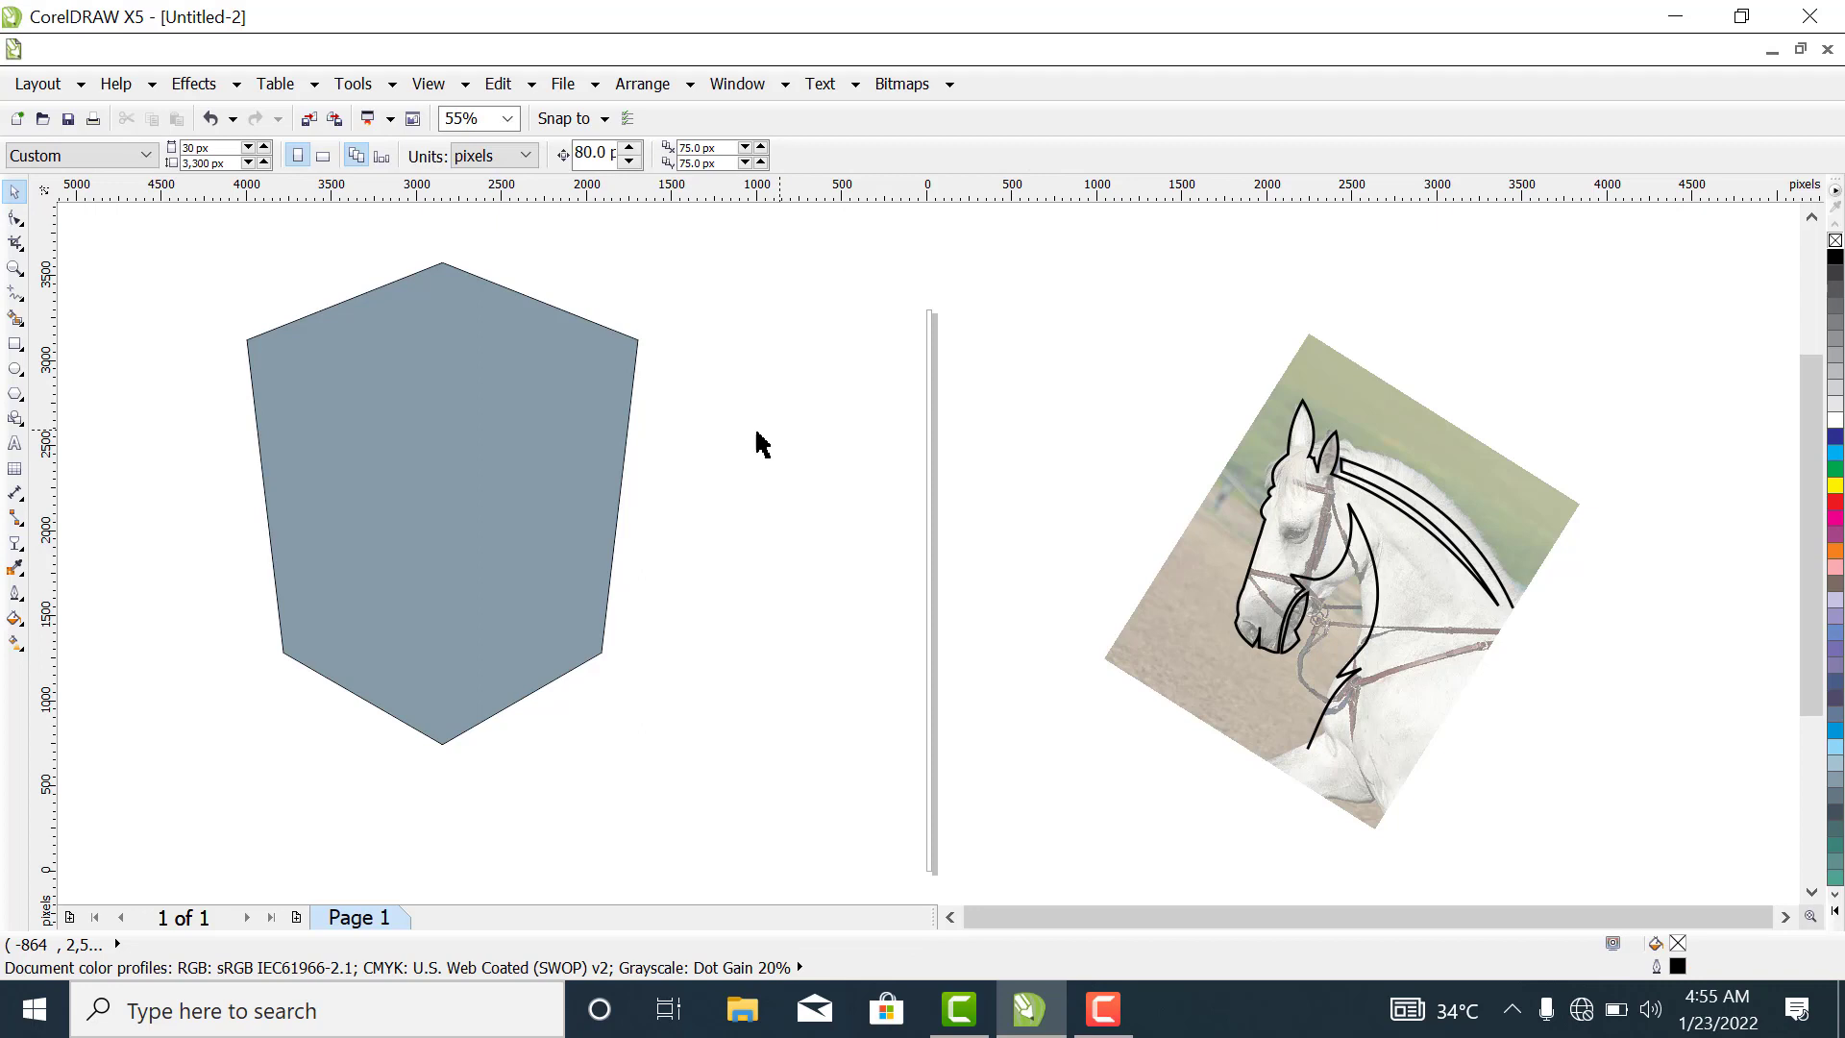
left_click_drag(478, 460, 609, 503)
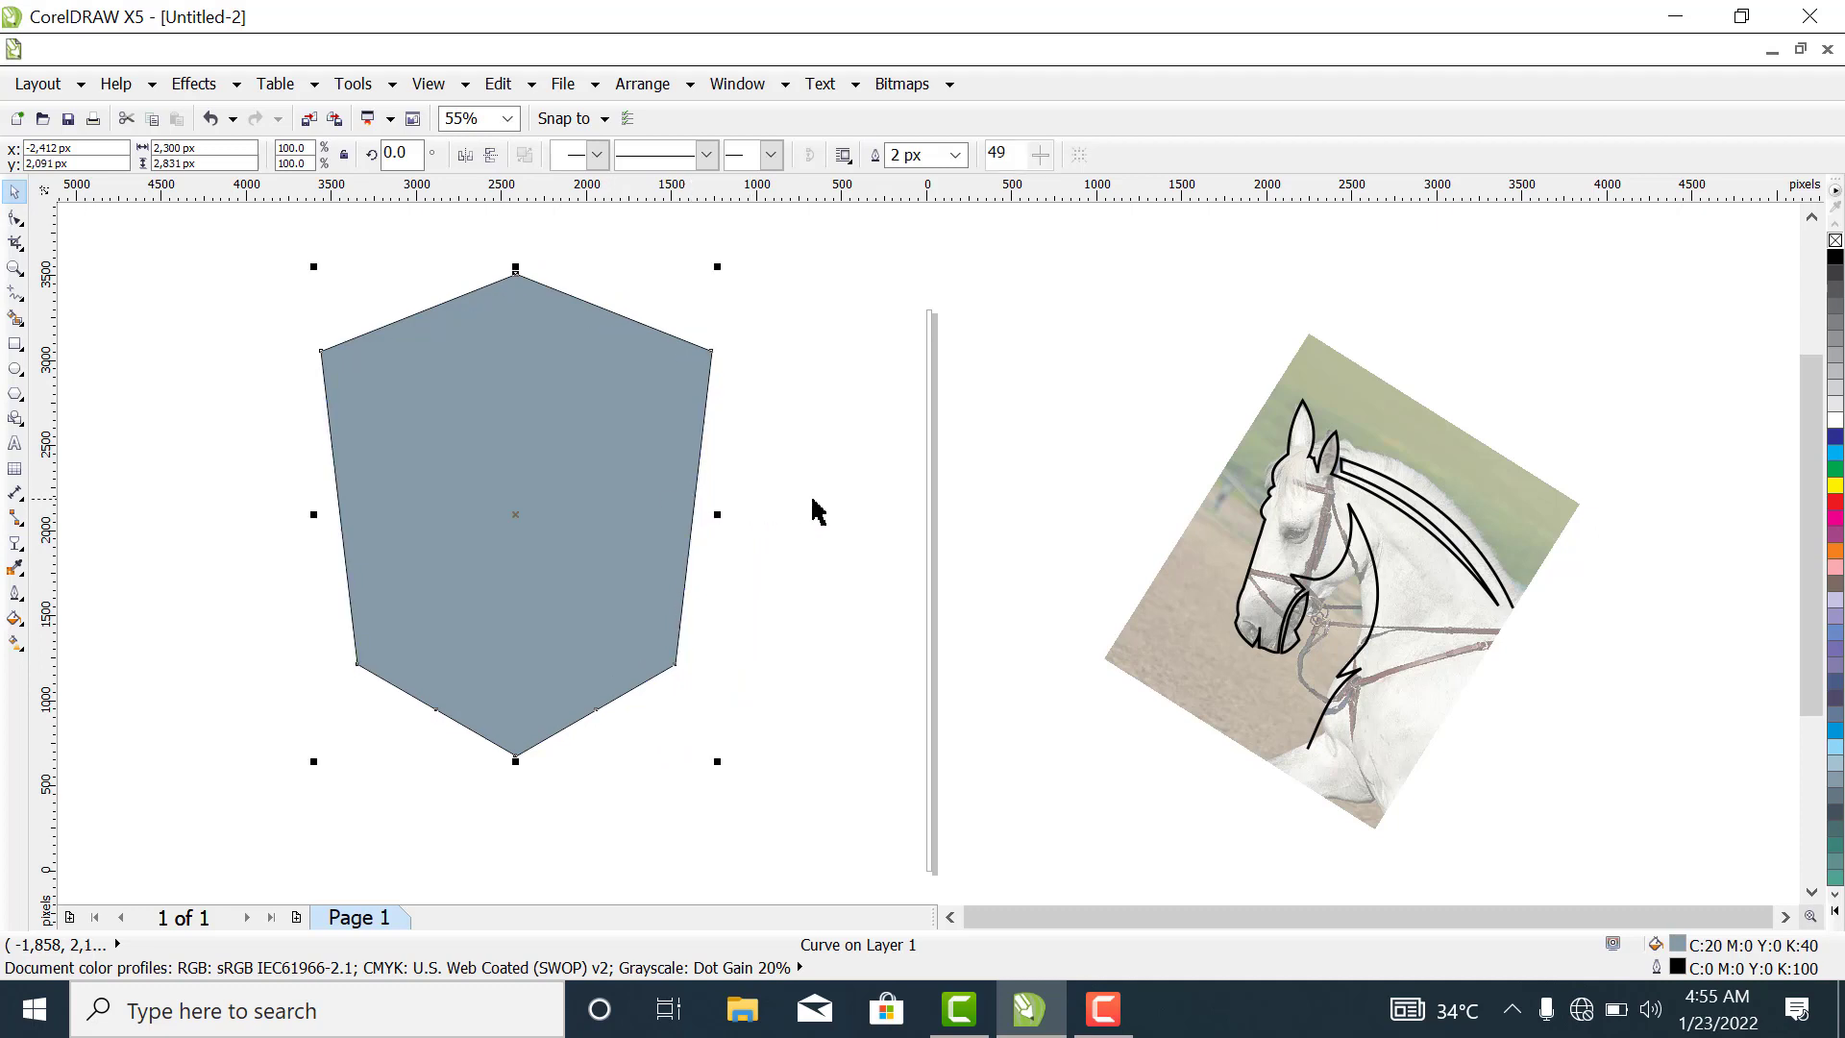
left_click(821, 492)
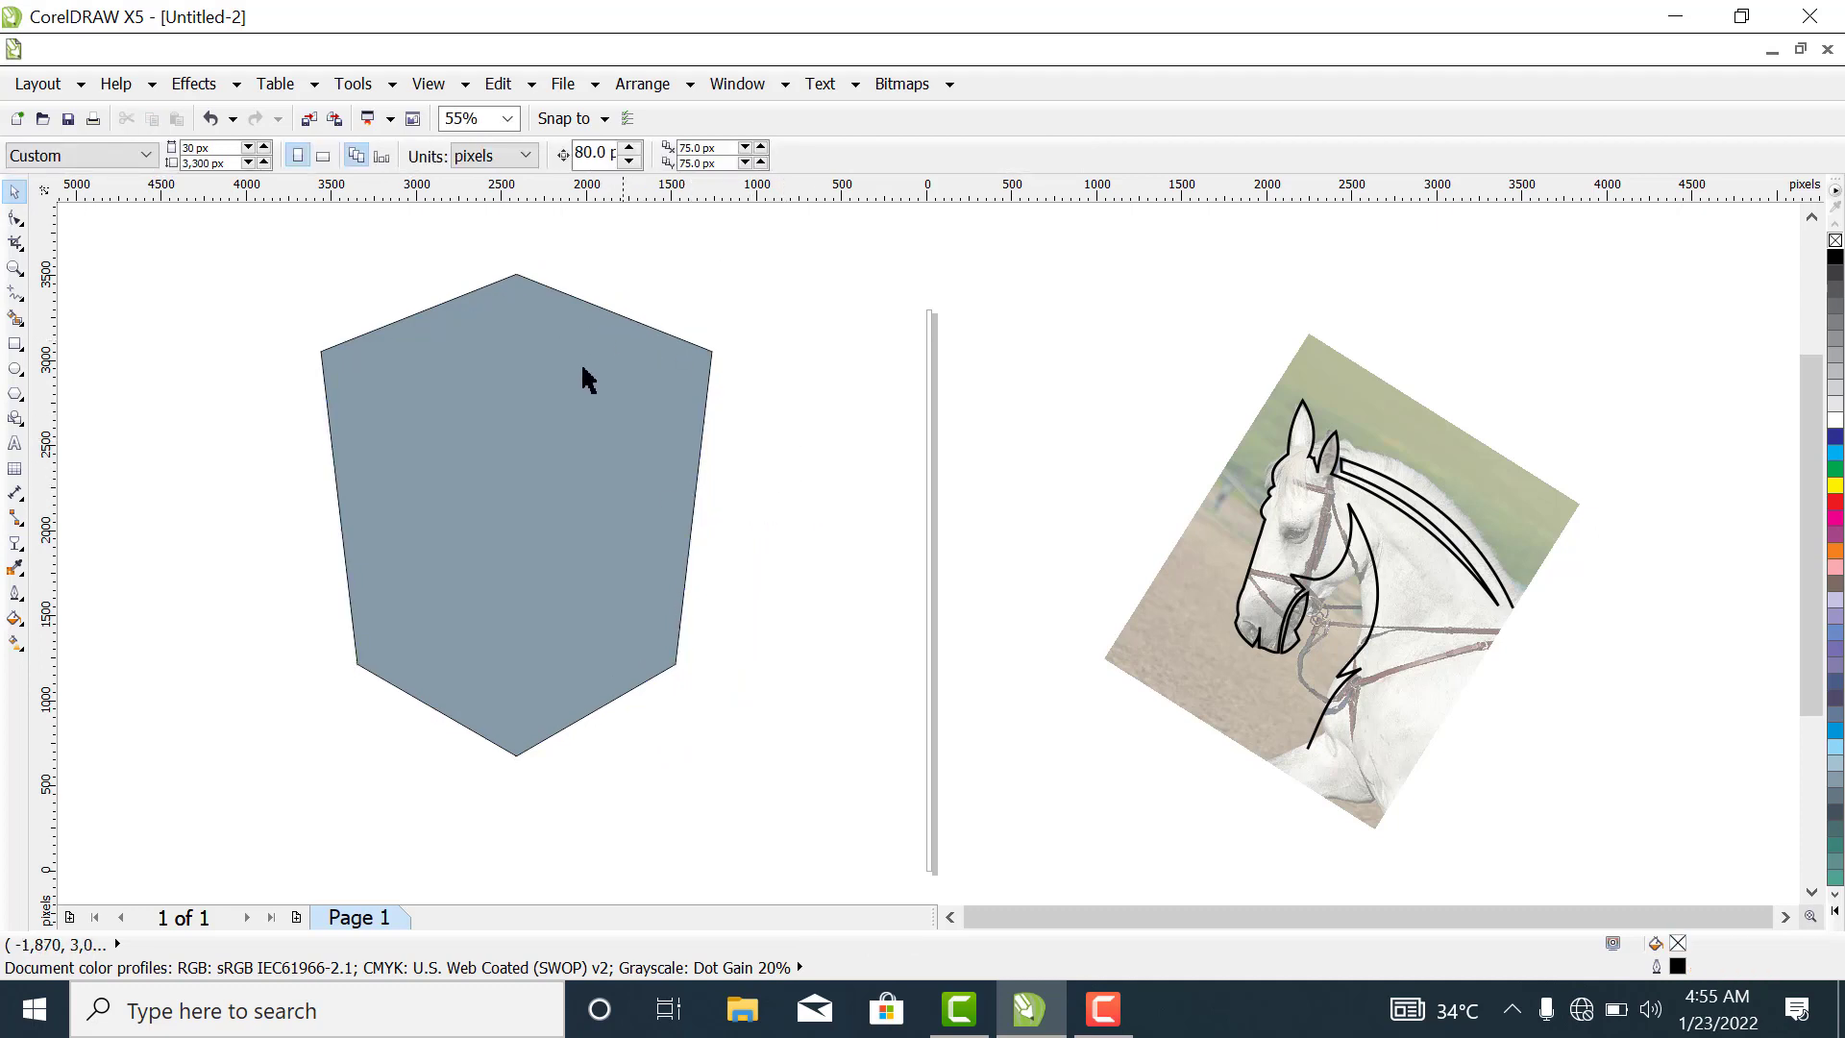
Apply a one-step inside contour with a 91 px offset to the shield.
left_click(538, 403)
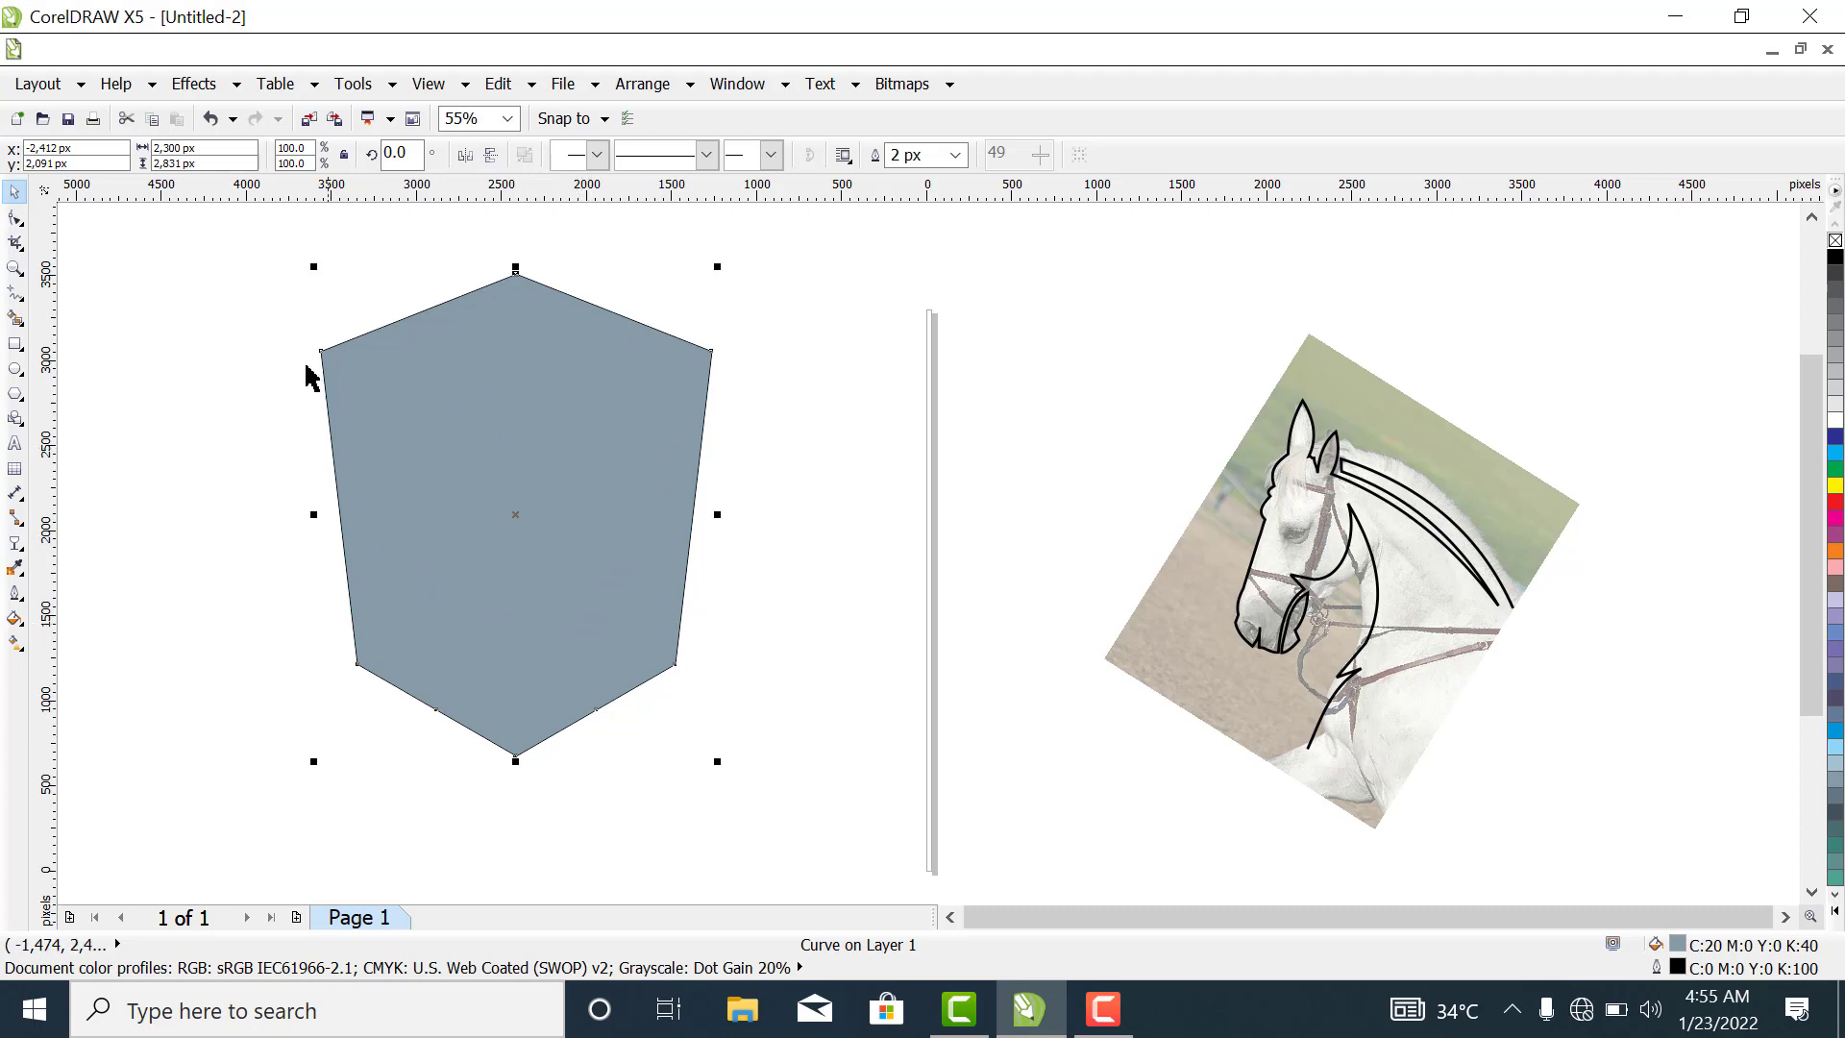
left_click(27, 557)
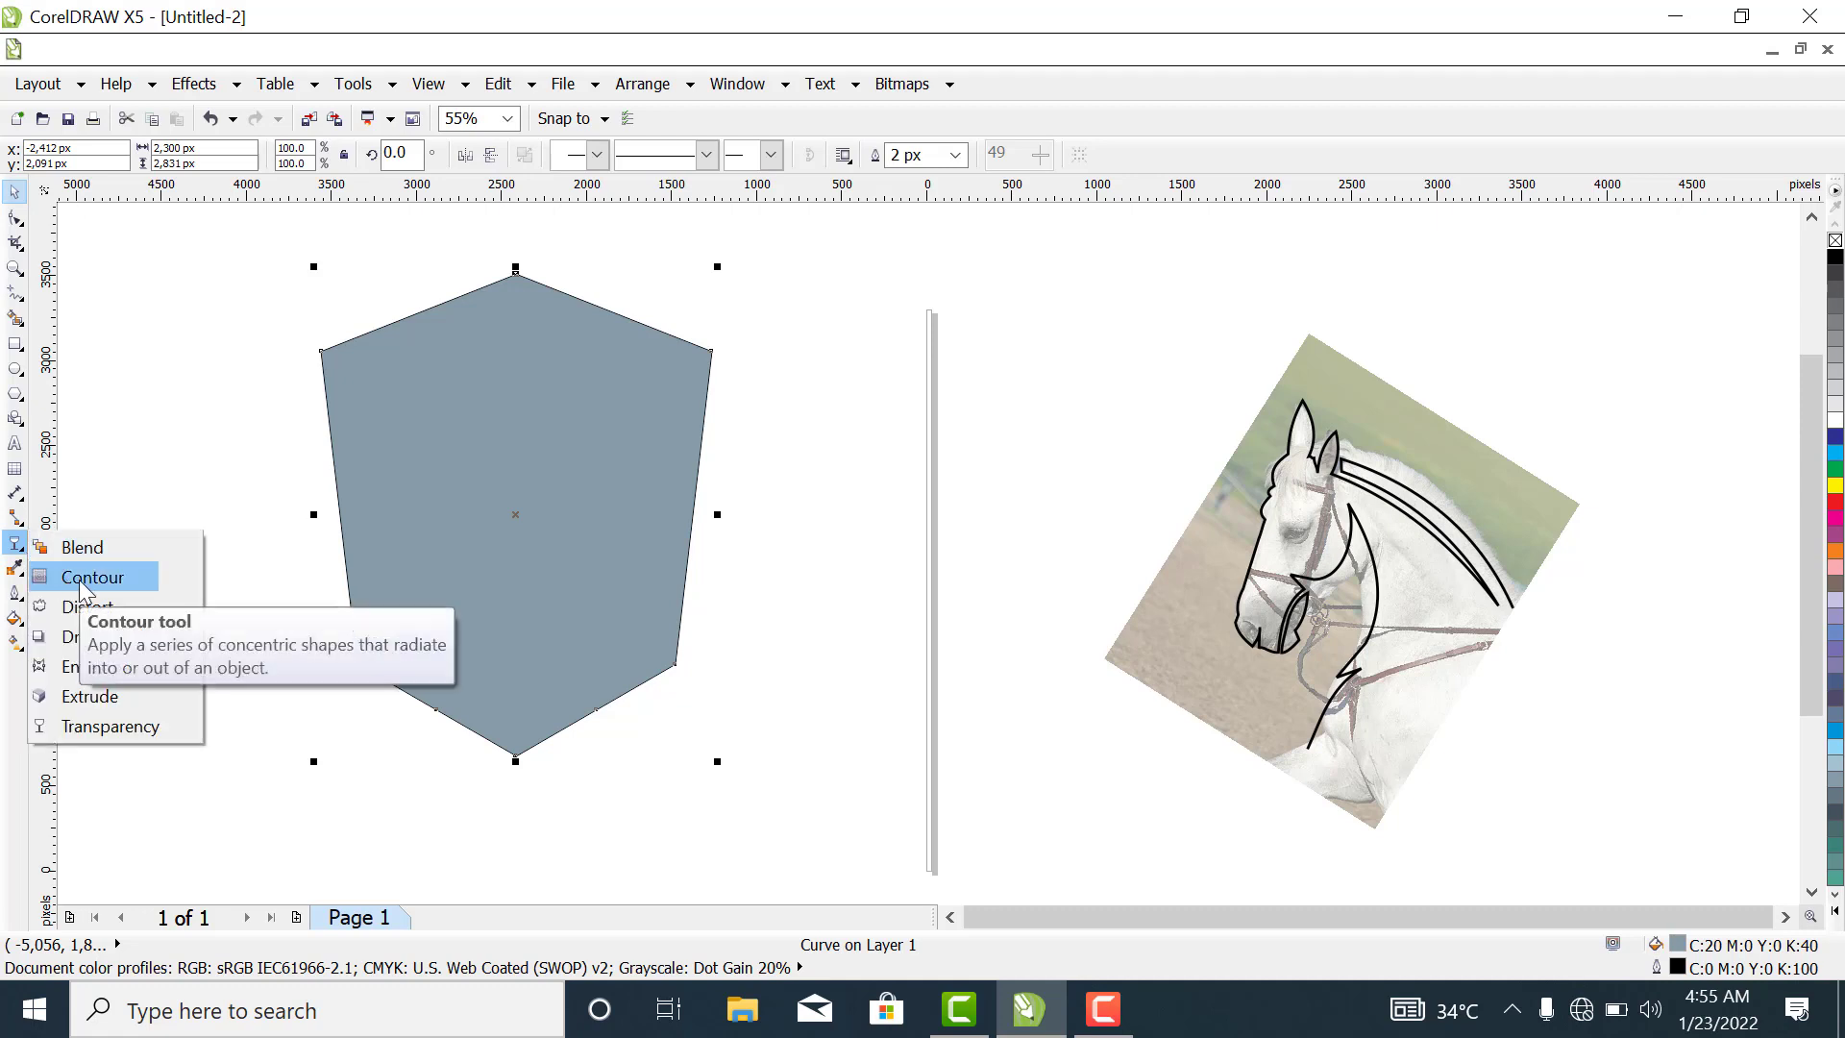
left_click(80, 583)
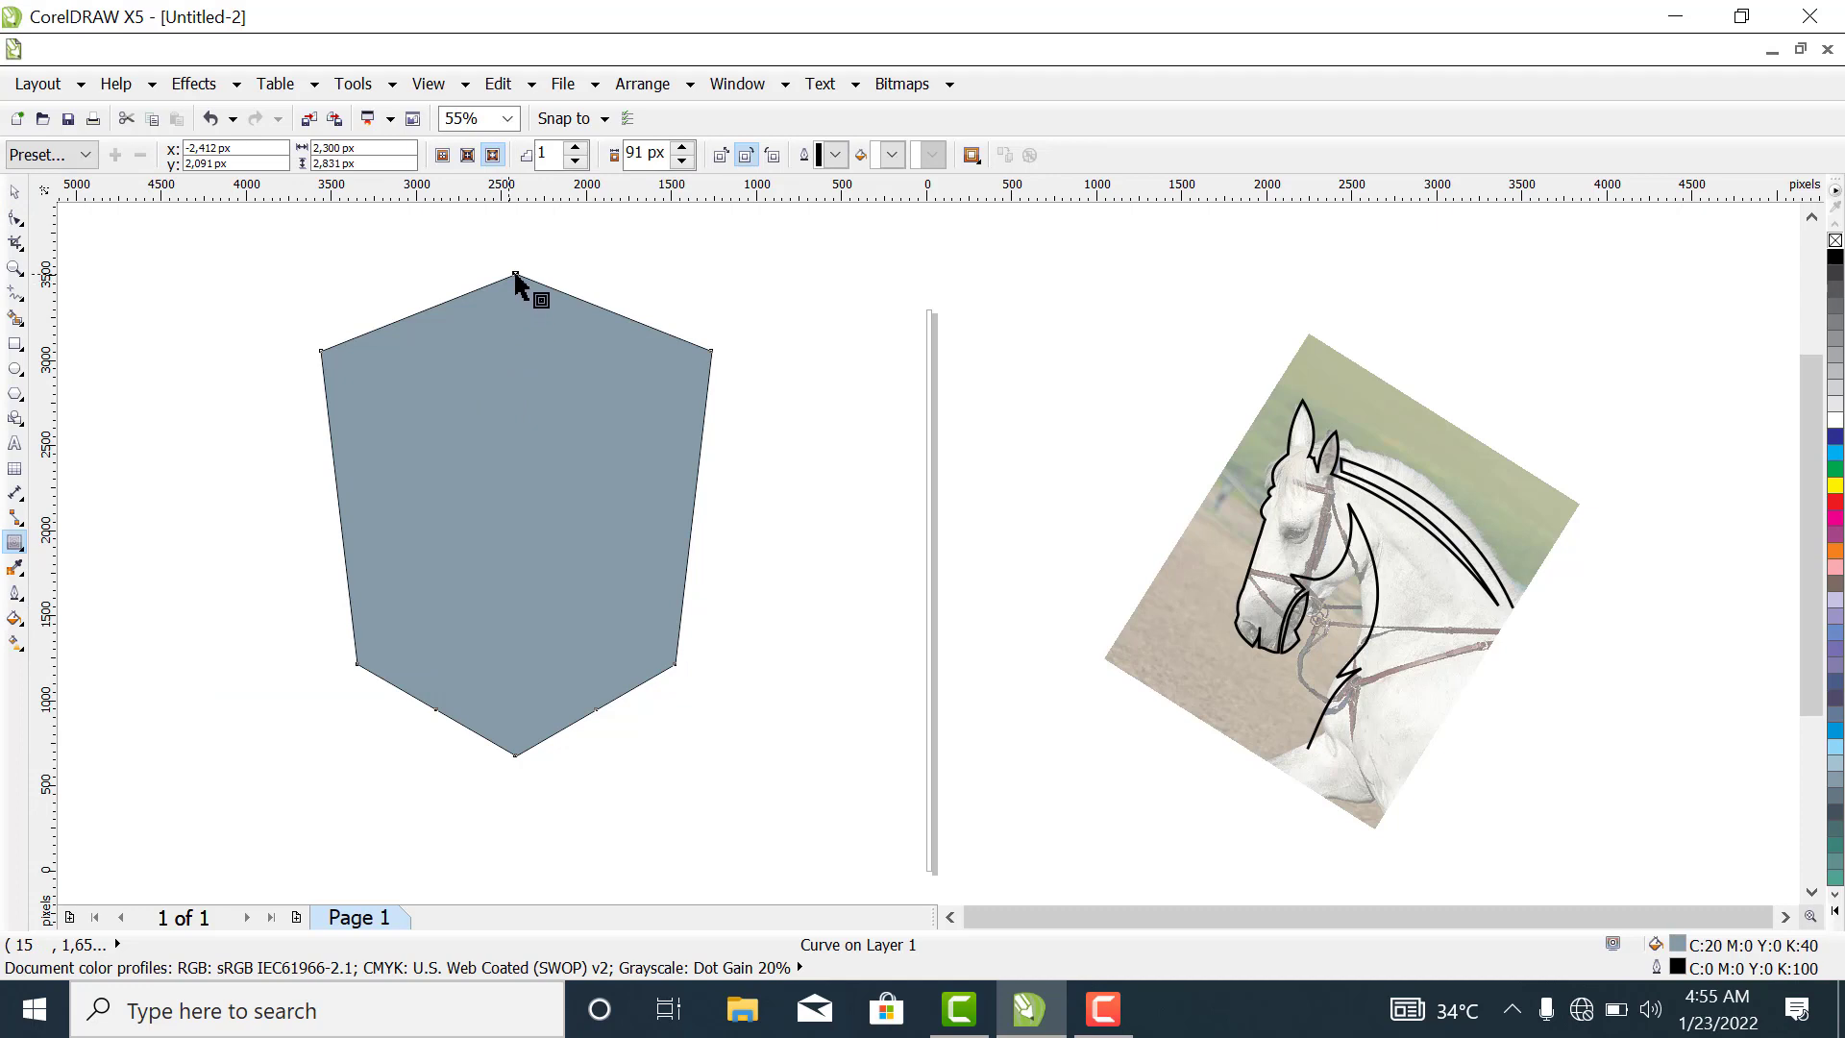
left_click_drag(516, 279, 520, 298)
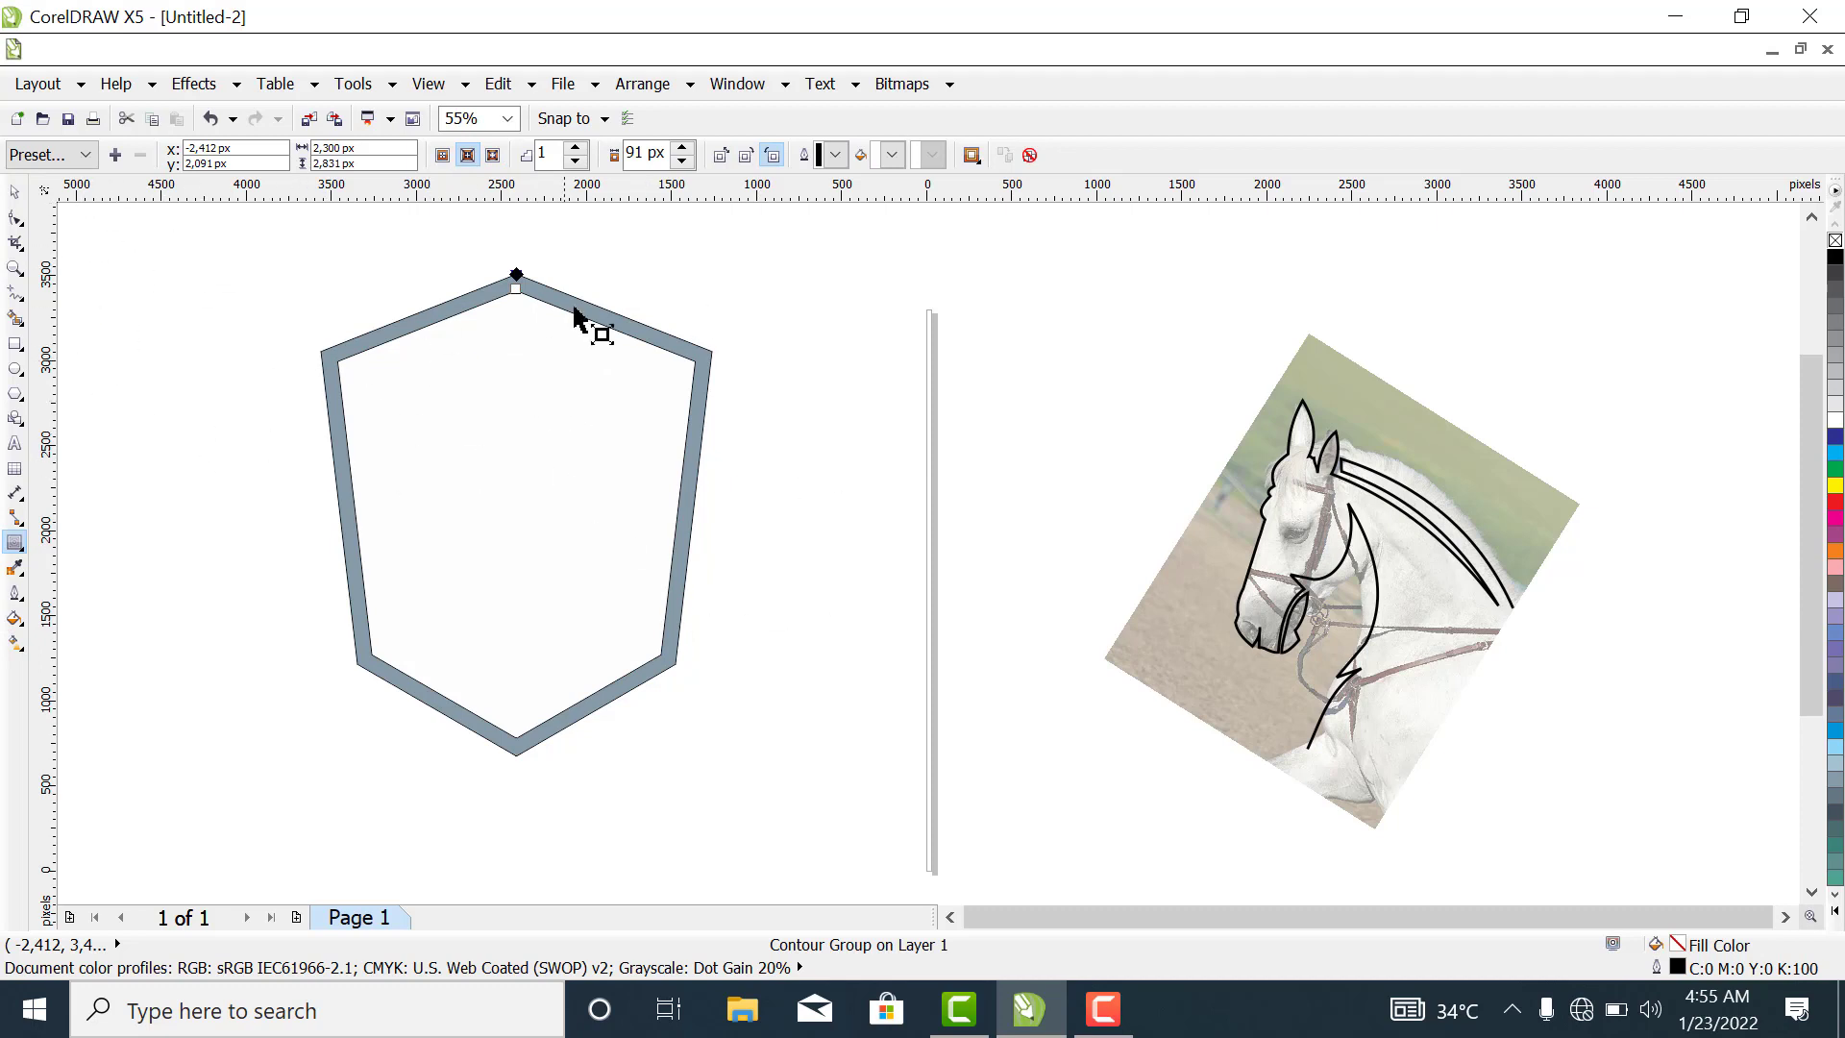
Break the shield's contour group apart into separate outer and inner shapes.
left_click(14, 193)
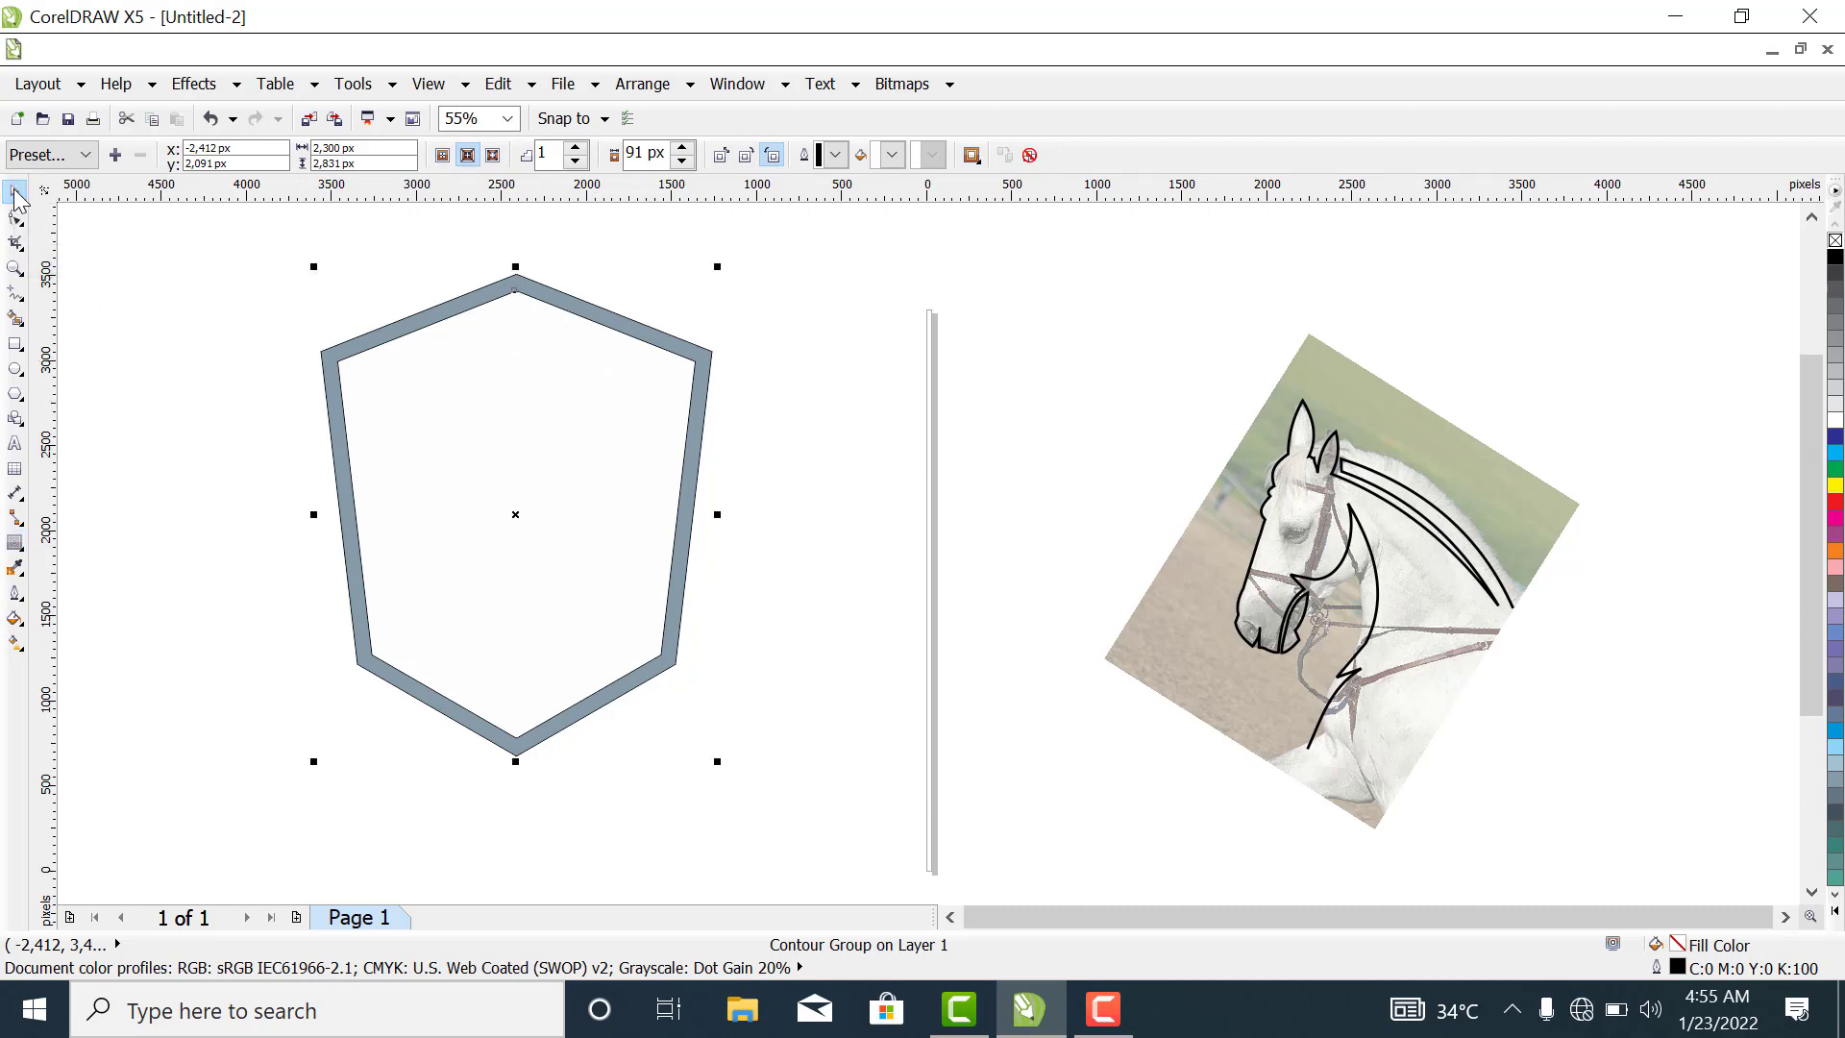
right_click(513, 439)
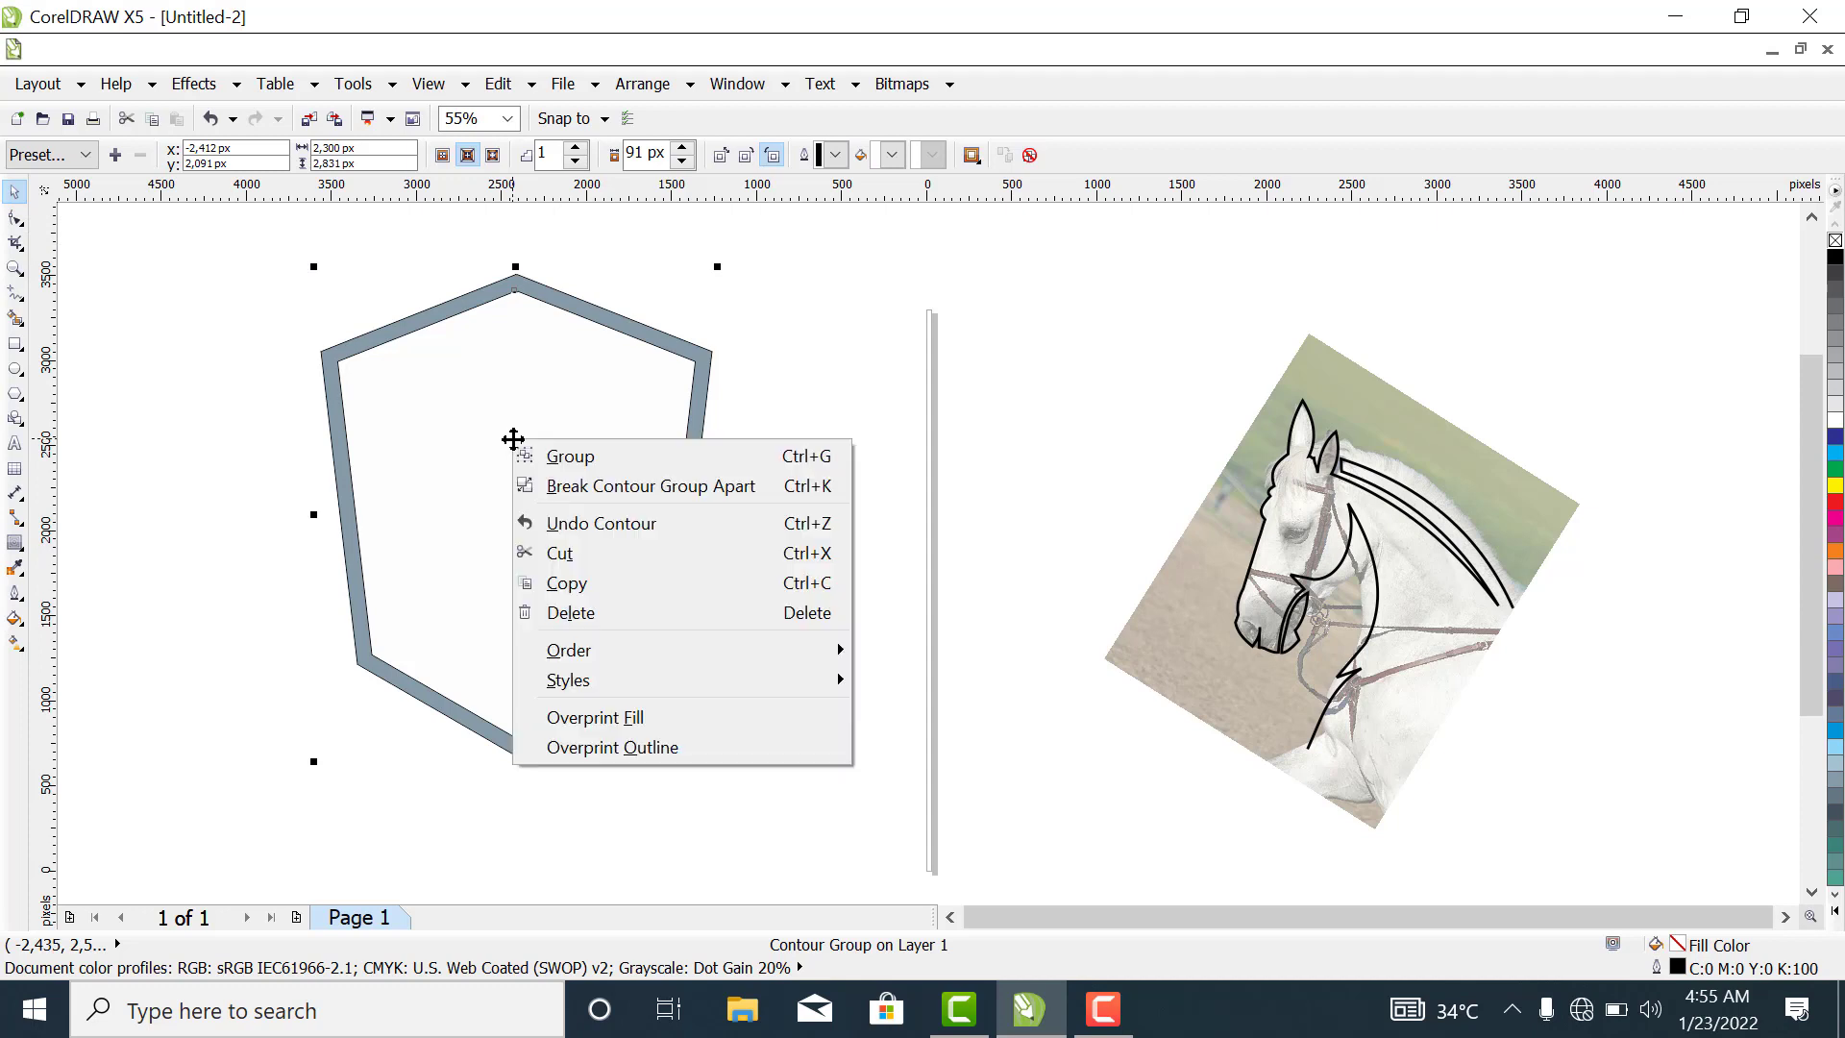
left_click(575, 487)
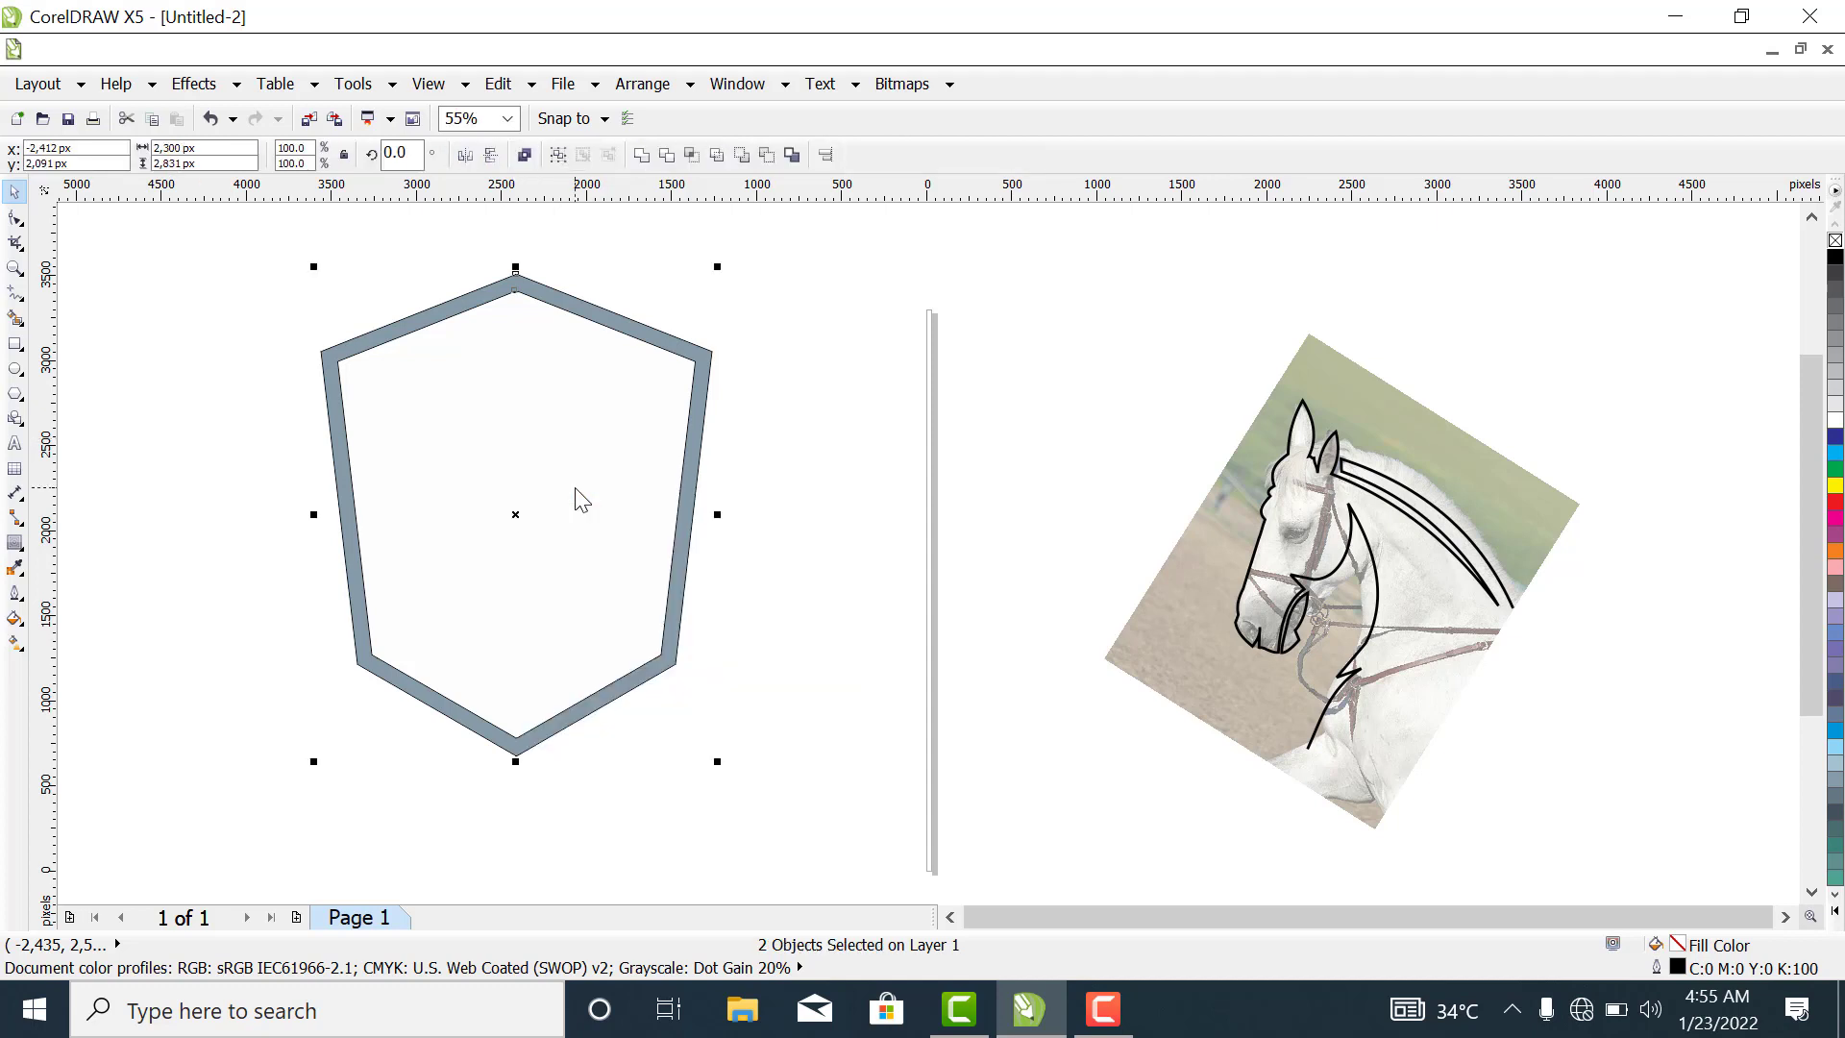
left_click(828, 498)
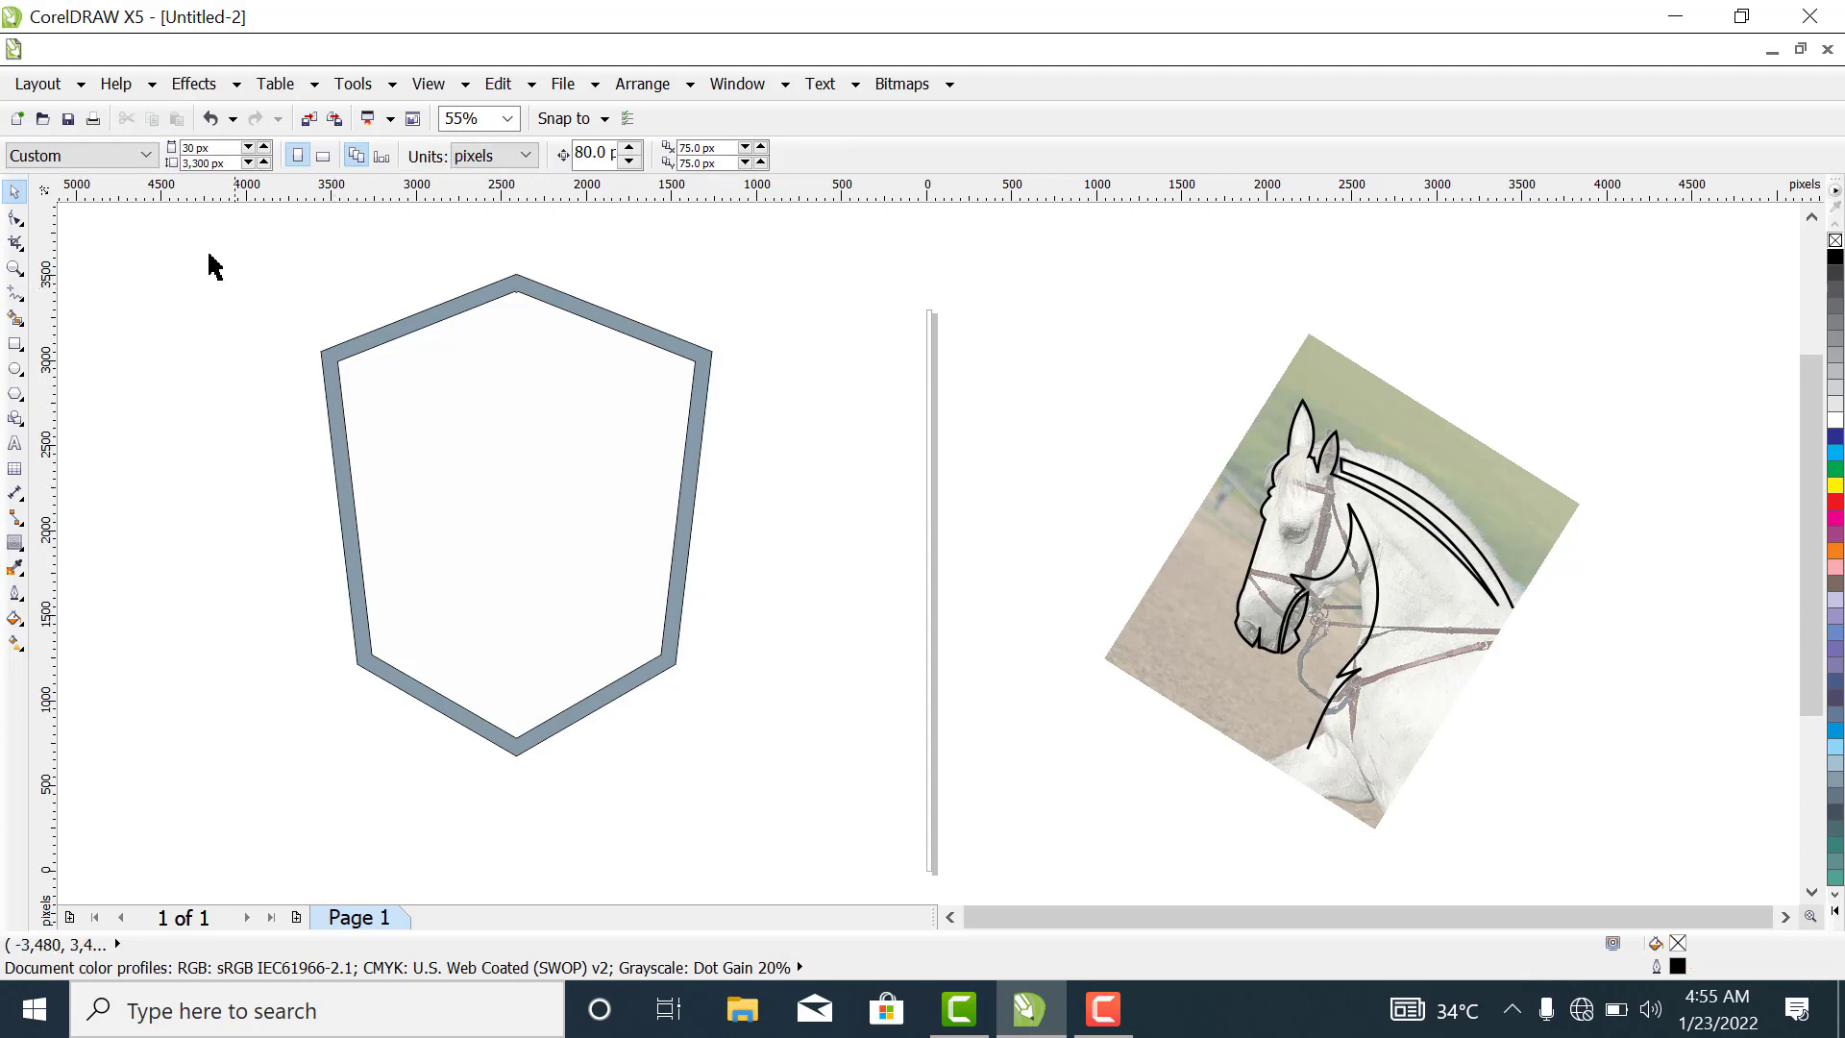
Combine the outer and inner shield shapes into a hollow frame and fill it with black.
left_click_drag(211, 250, 857, 780)
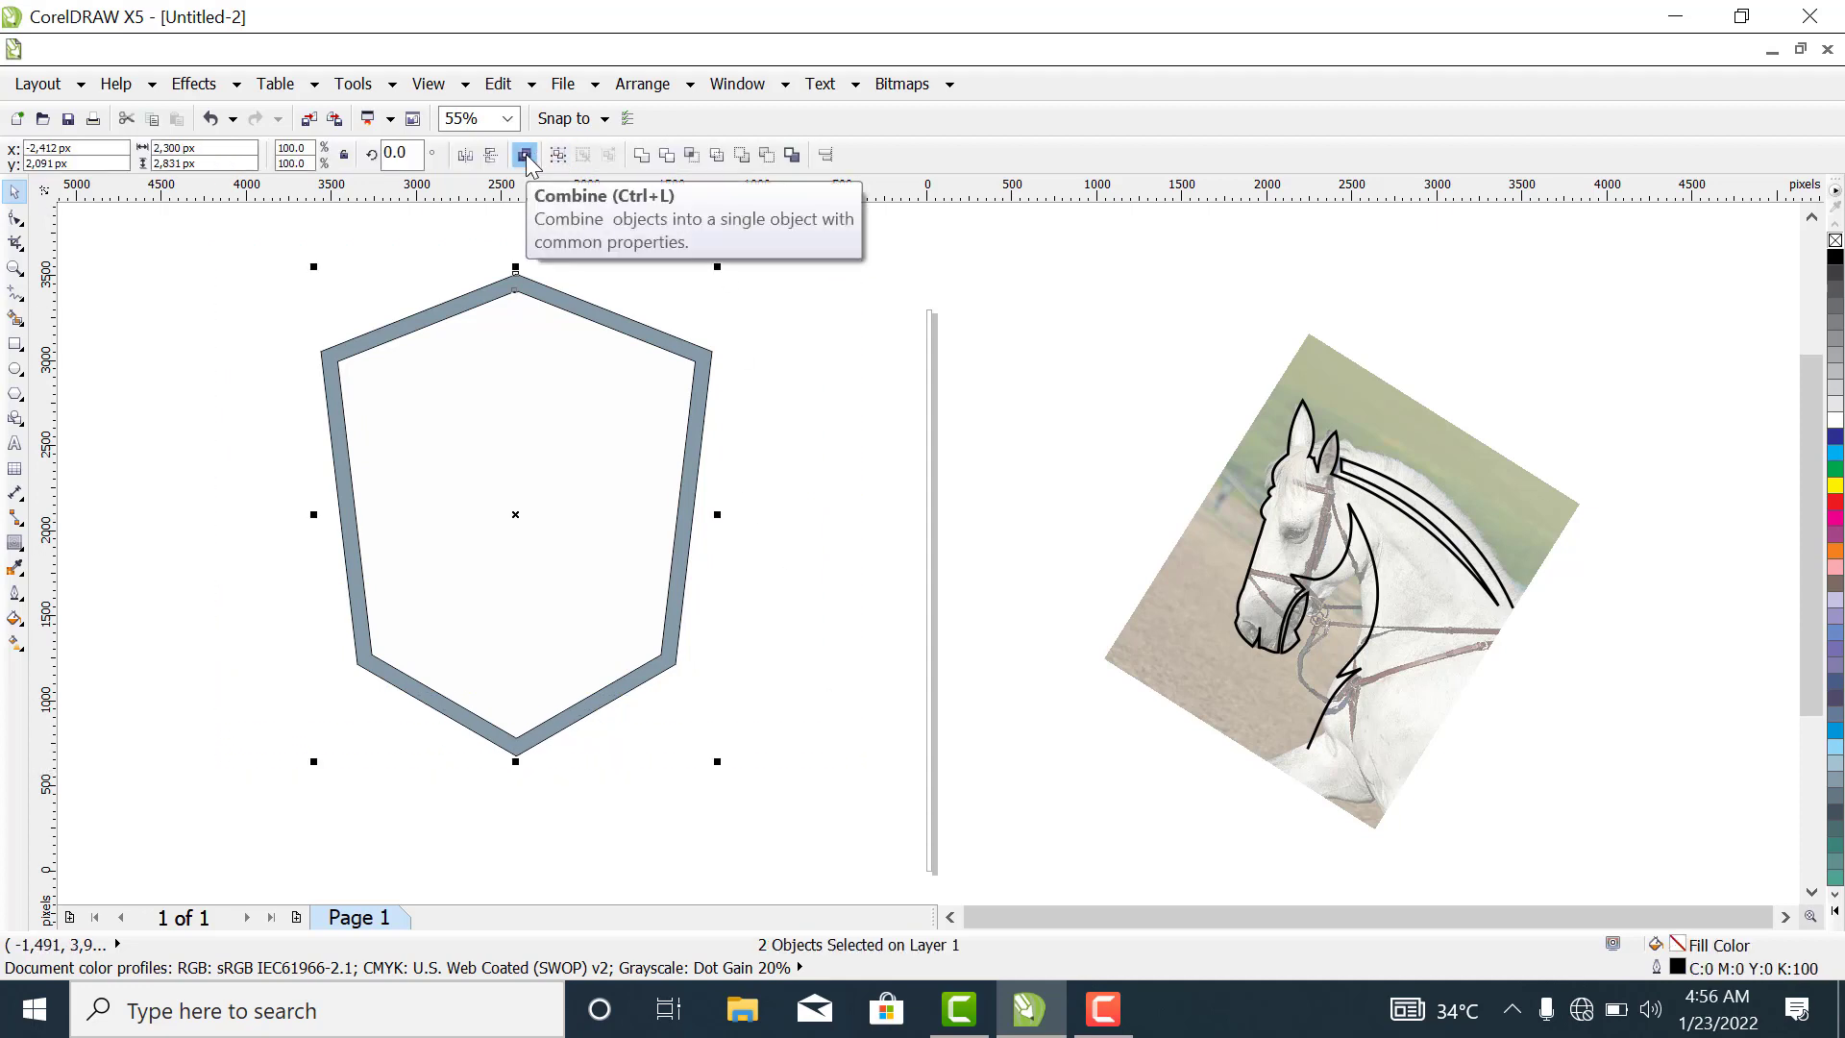
left_click(524, 156)
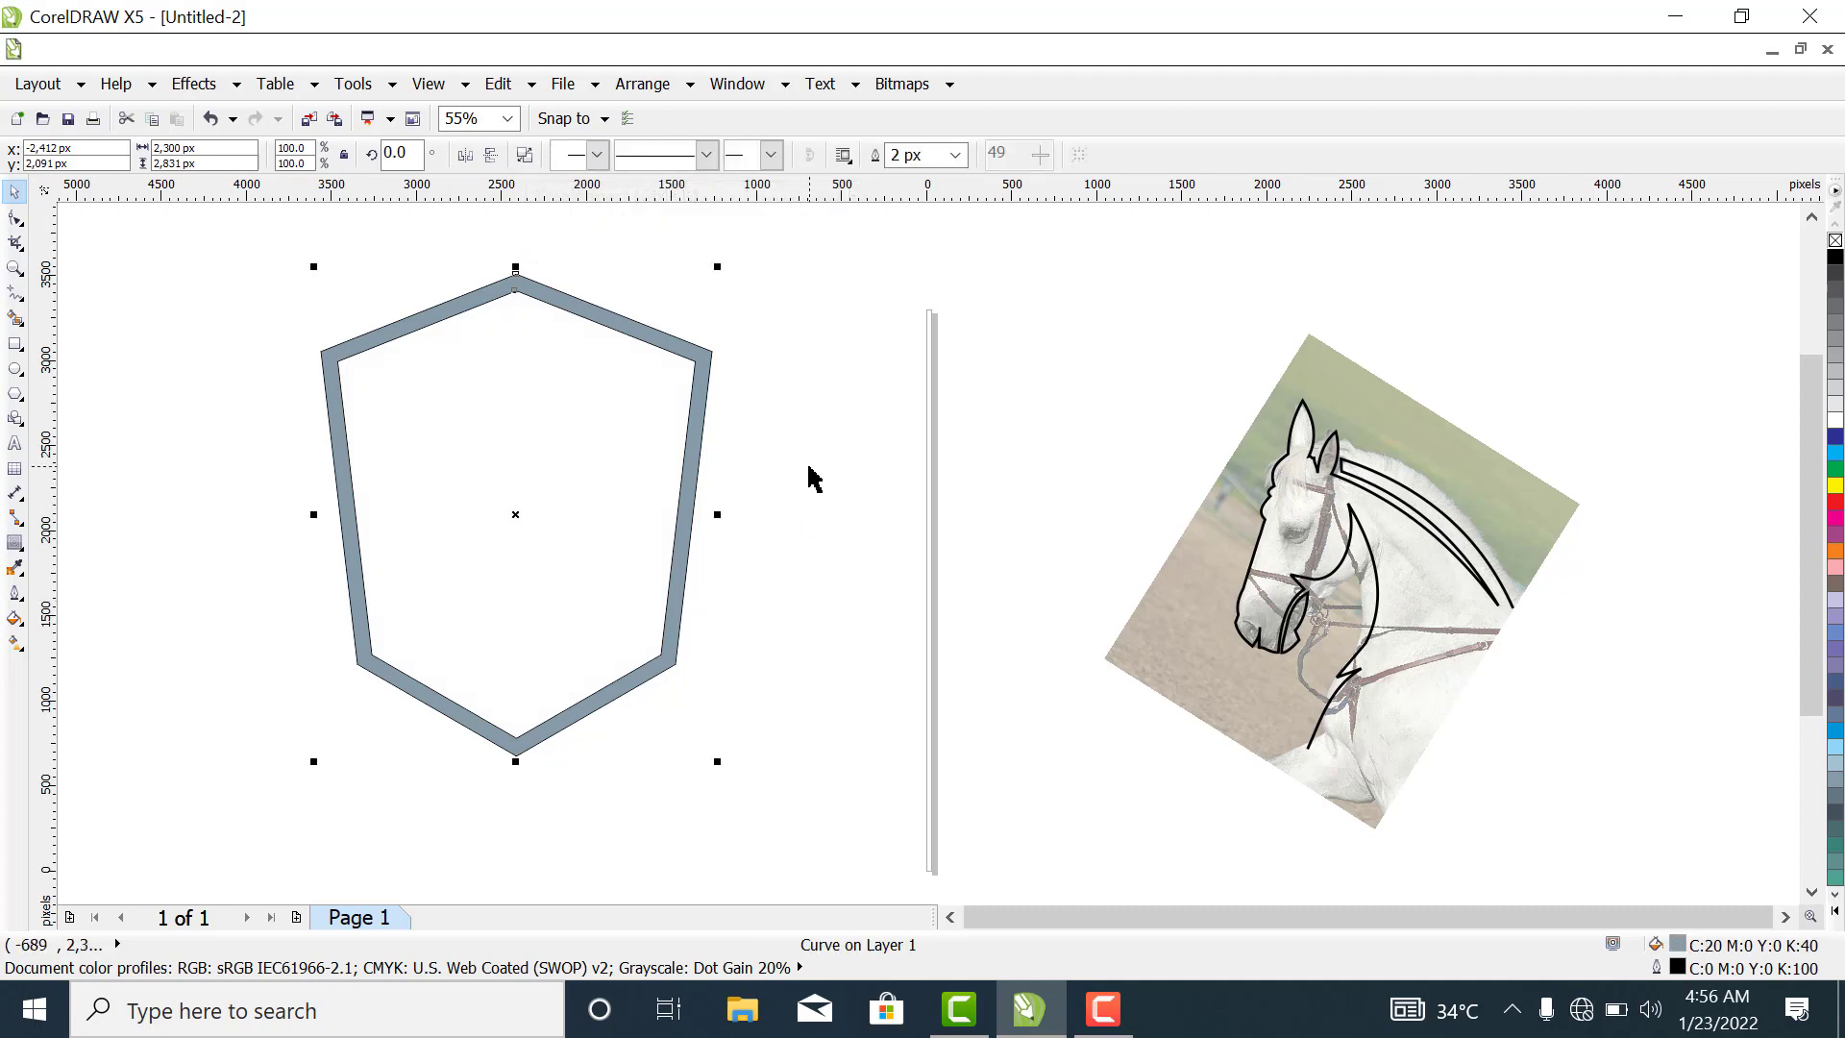
left_click(1834, 258)
left_click(860, 591)
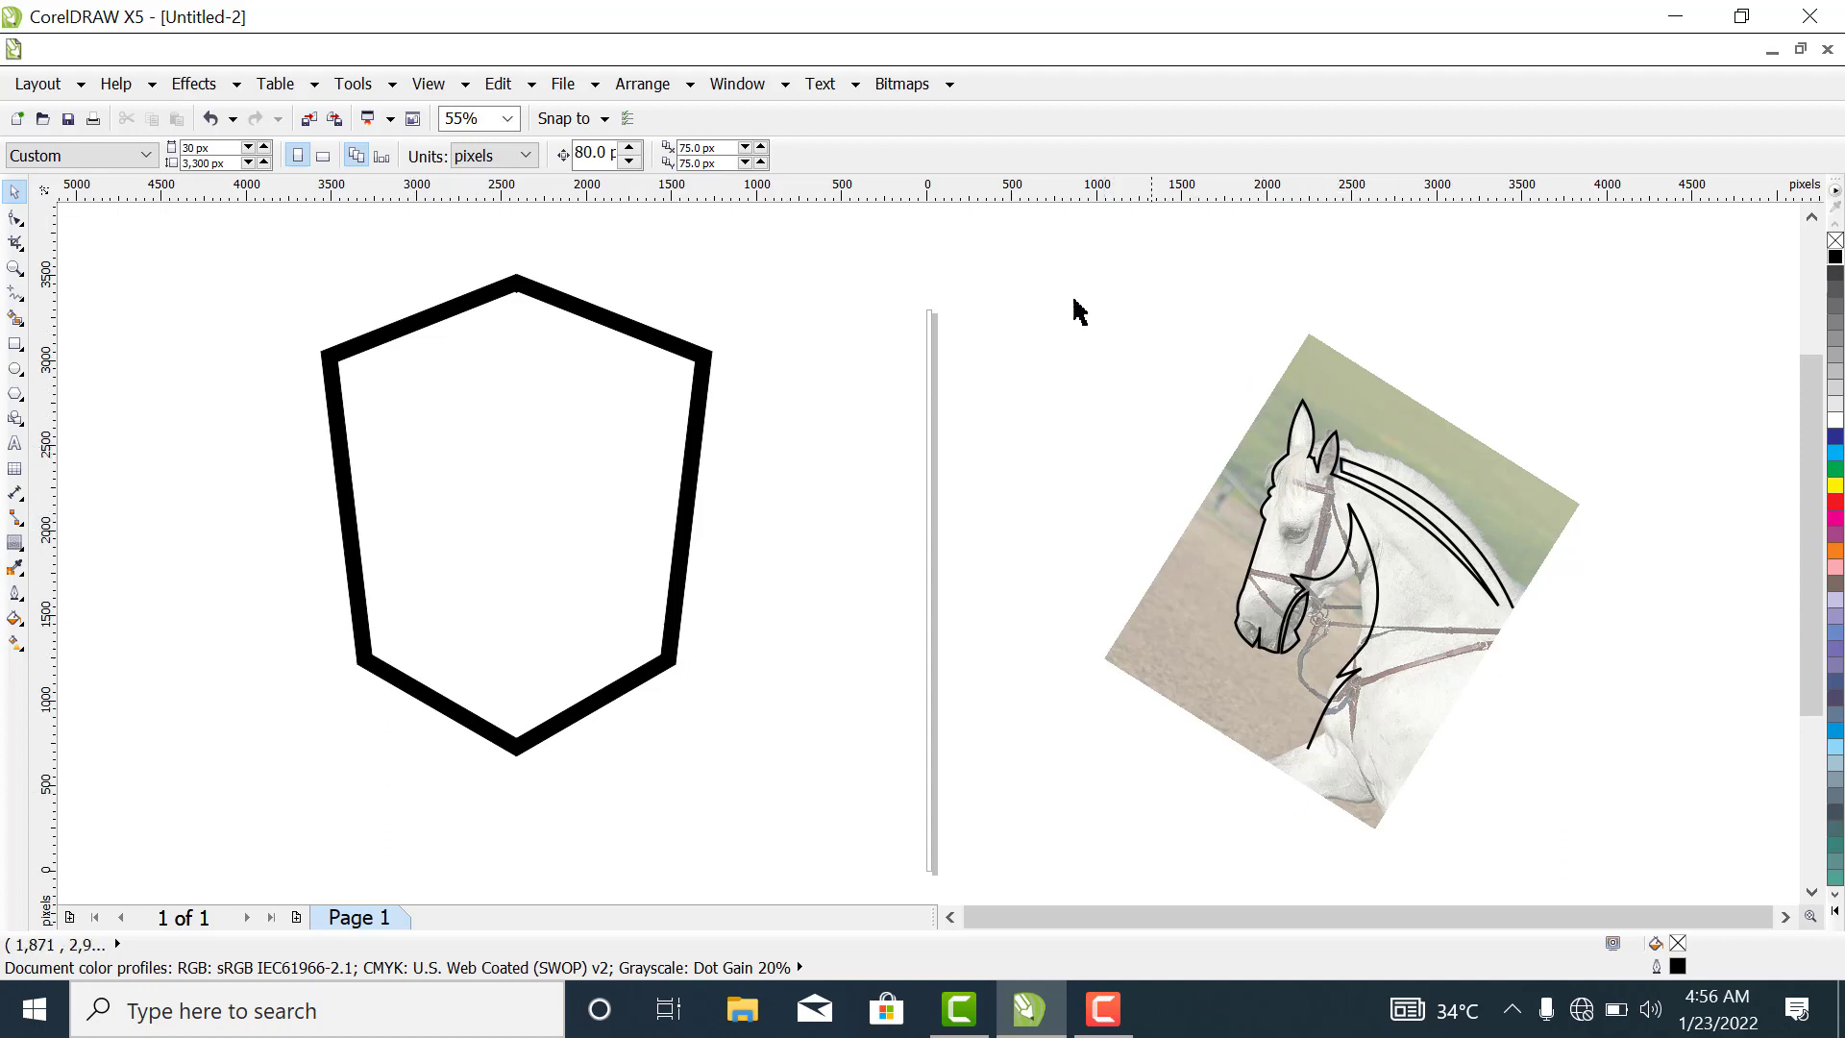
Move the horse photo with its traced lines onto the shield frame and enlarge them to about 3125 × 3257 px.
left_click_drag(1034, 290, 1685, 870)
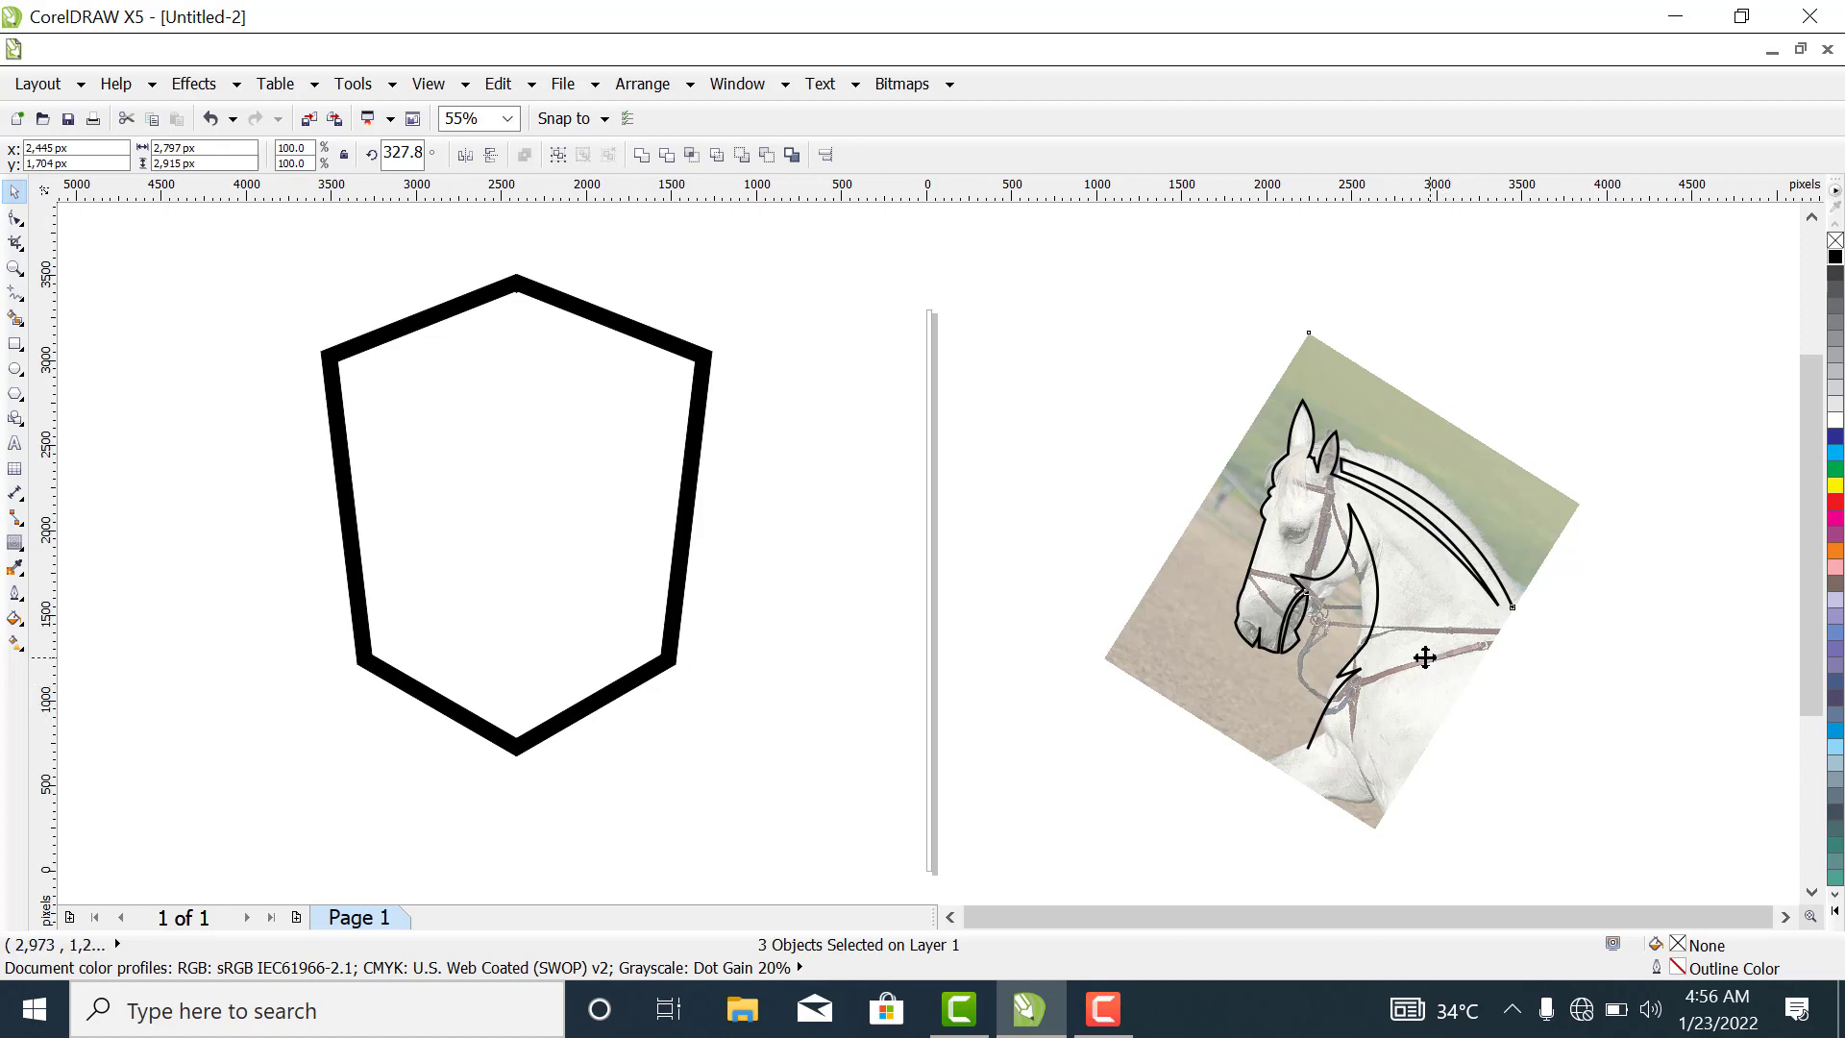
left_click_drag(1413, 659, 605, 648)
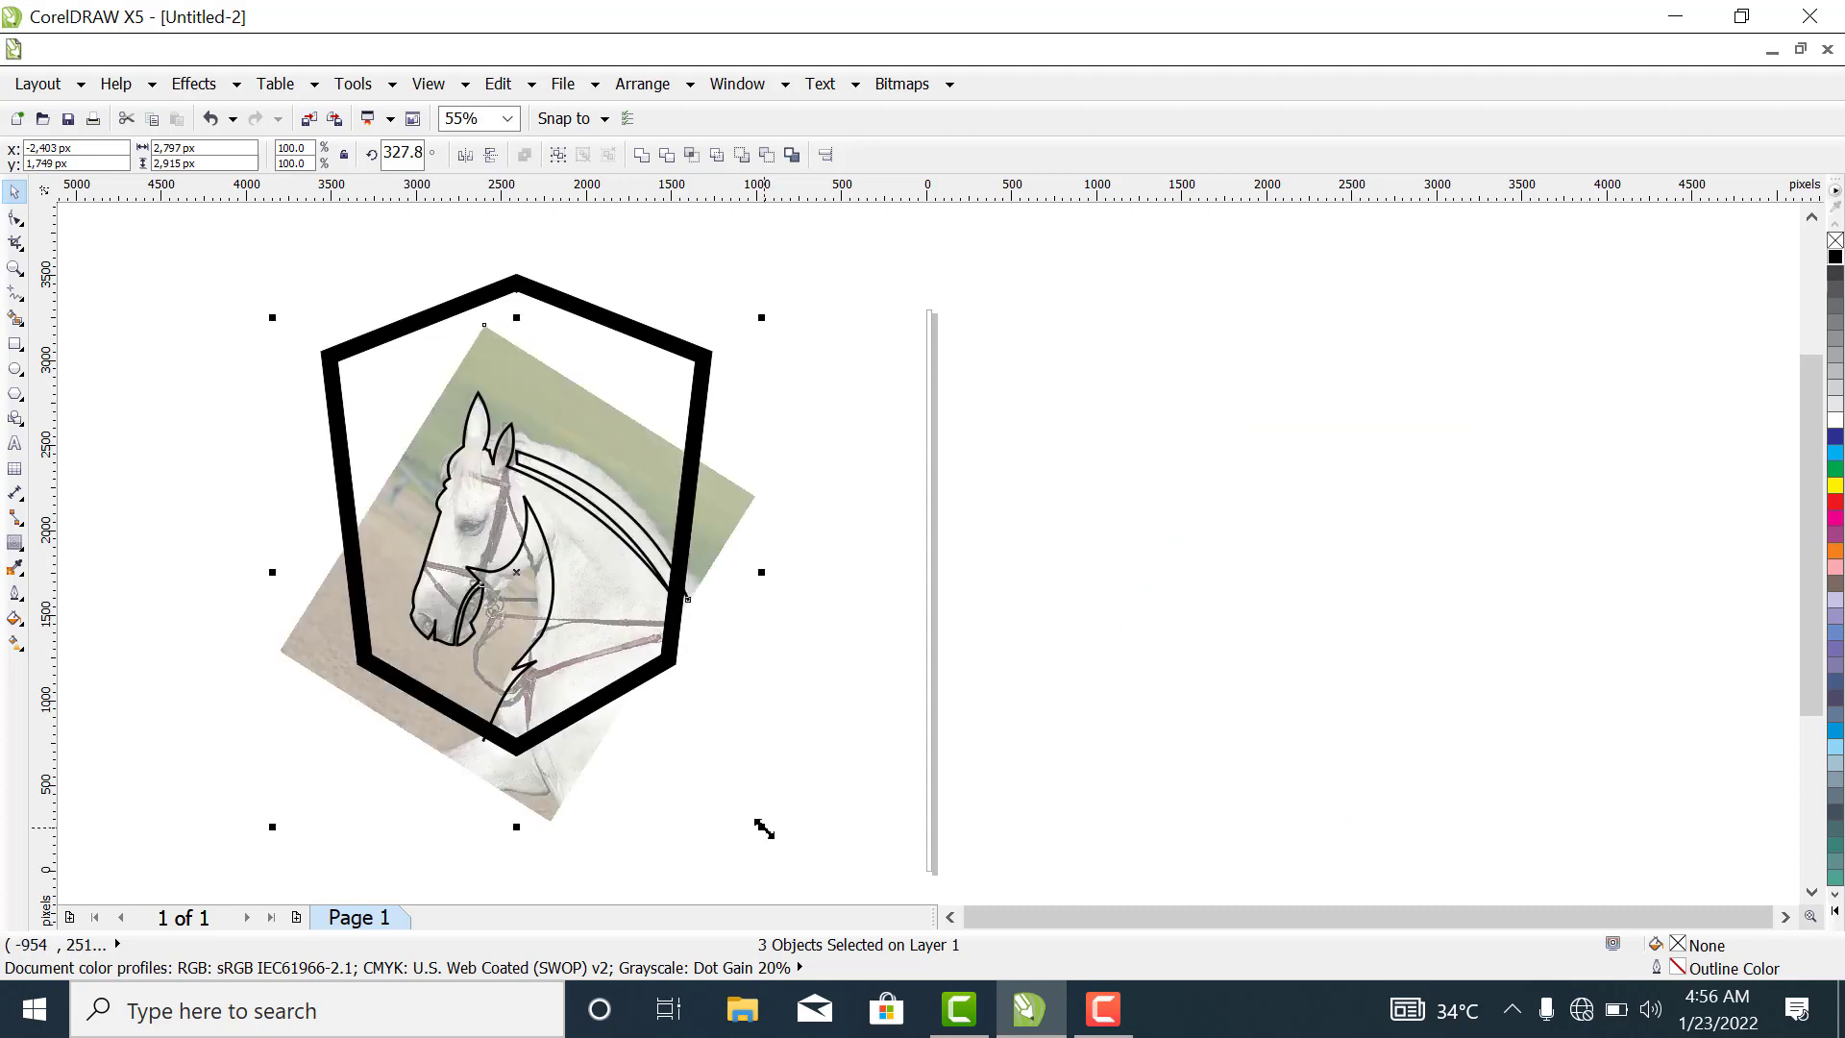
left_click_drag(764, 828, 792, 862)
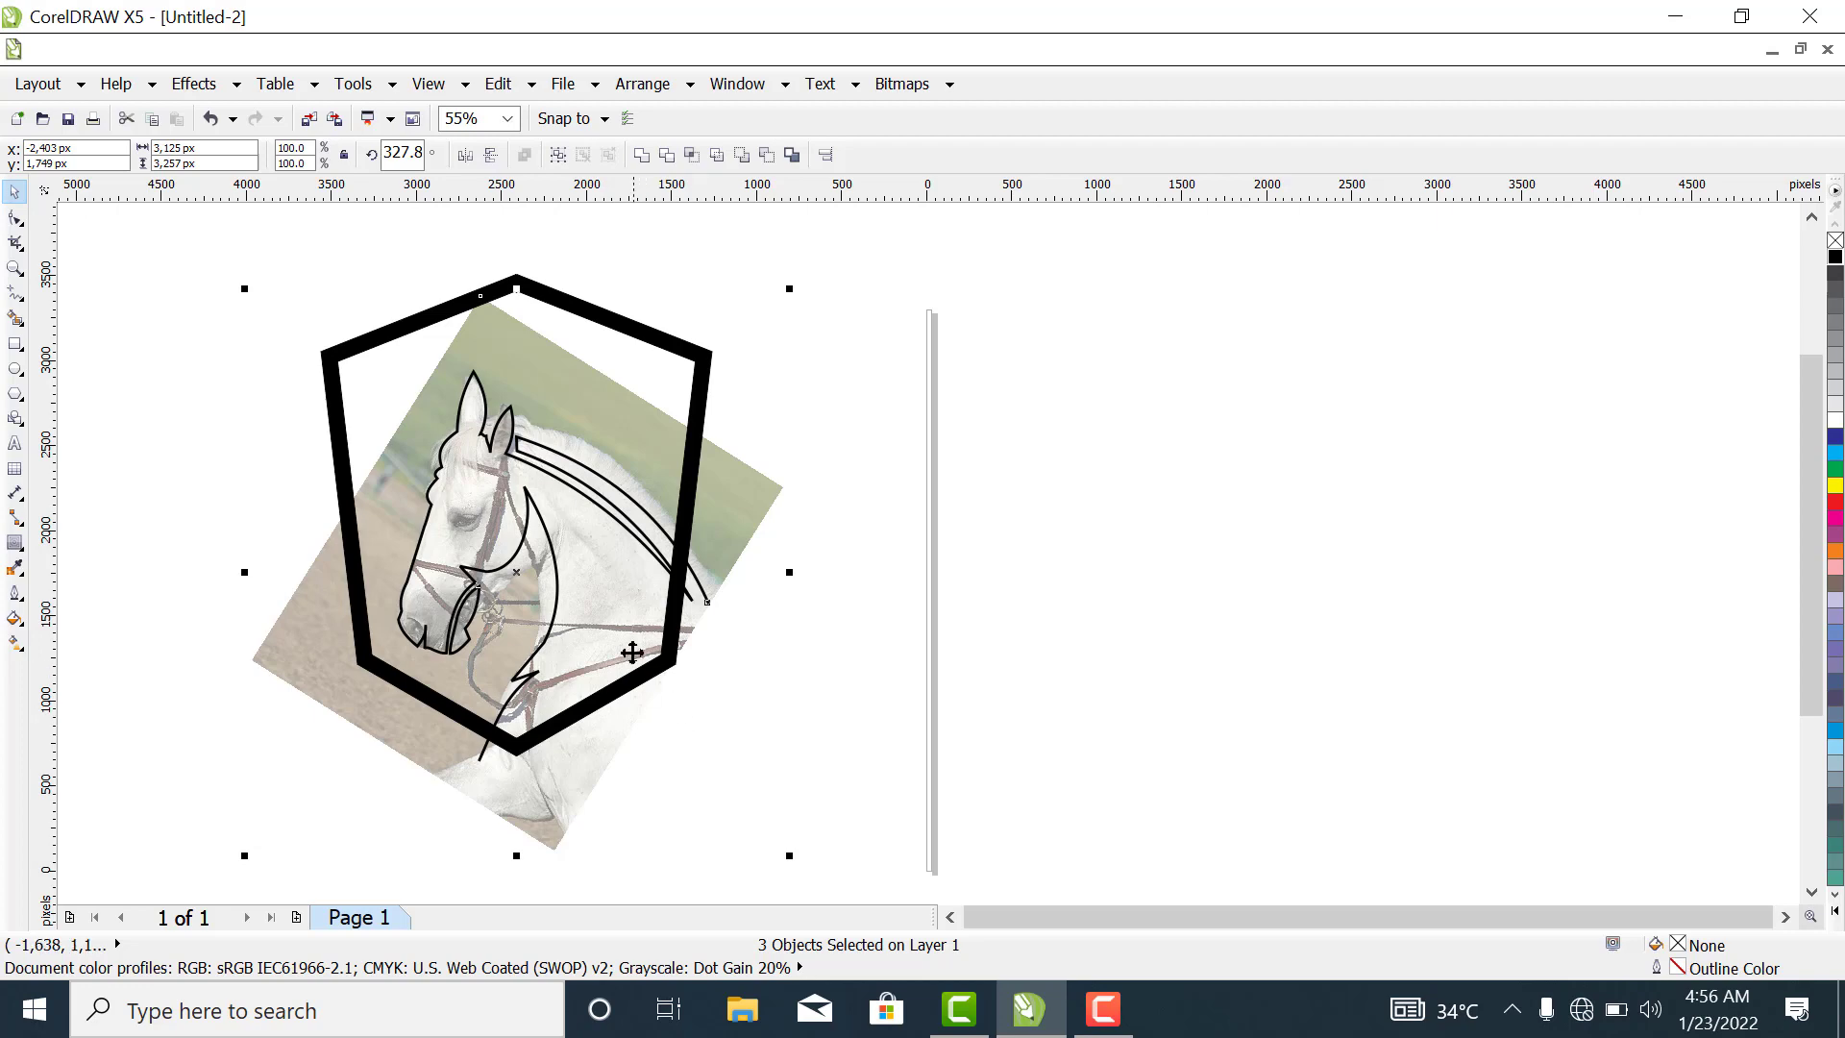
left_click_drag(631, 640, 616, 630)
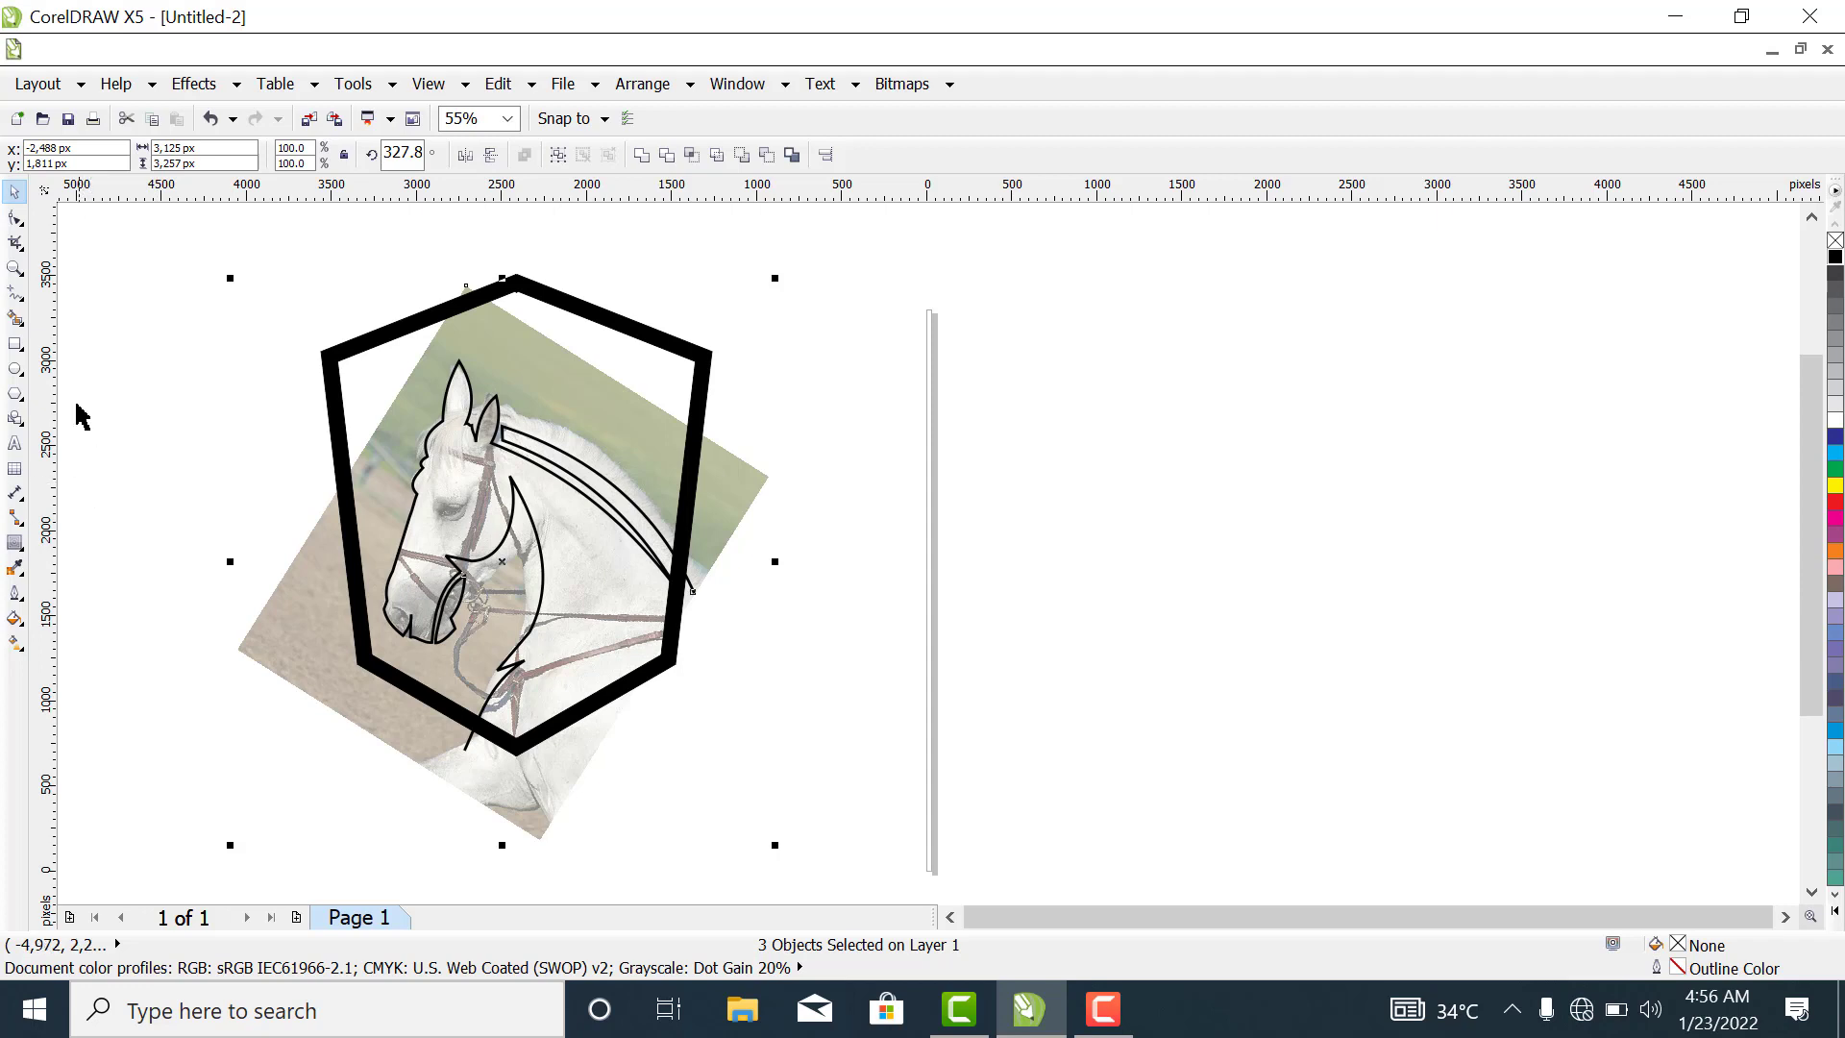
Draw a two-segment freehand line from the rear ear's tip via the mane outline's upper corner to the frame's right side, with a 16 px outline.
left_click(16, 268)
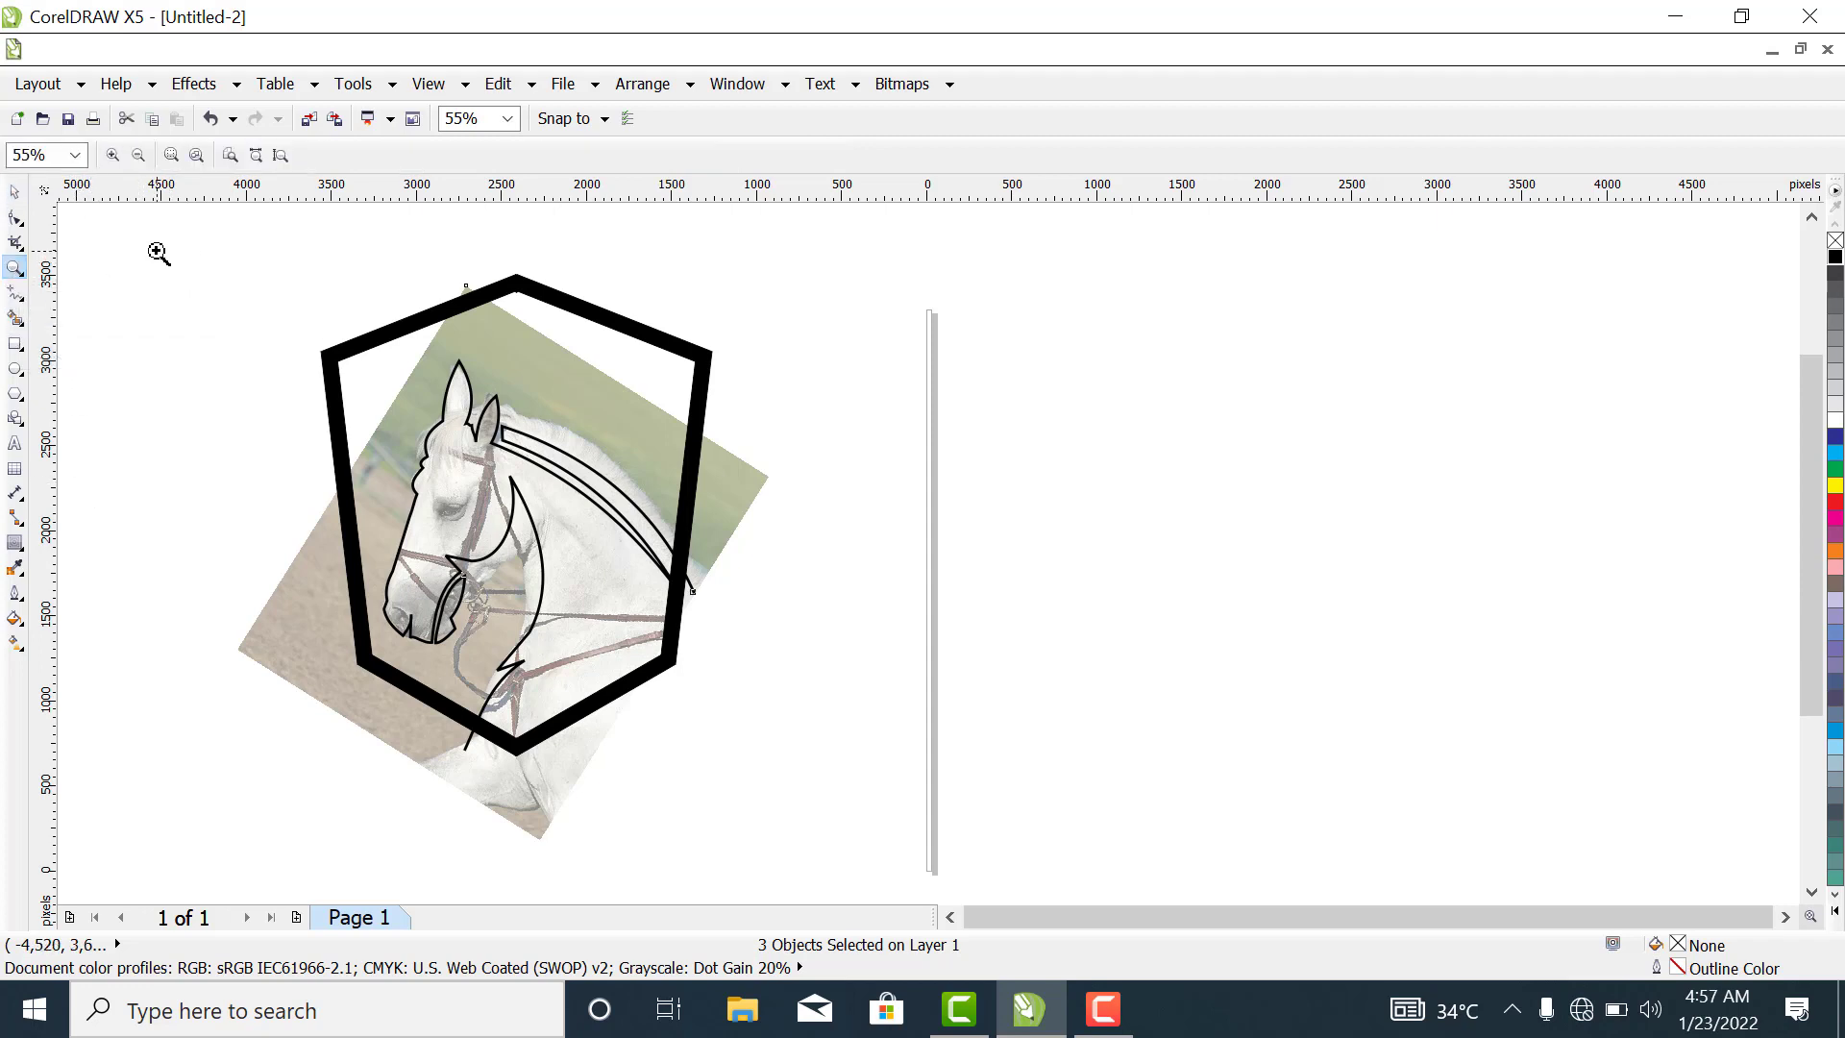
left_click_drag(159, 253, 899, 753)
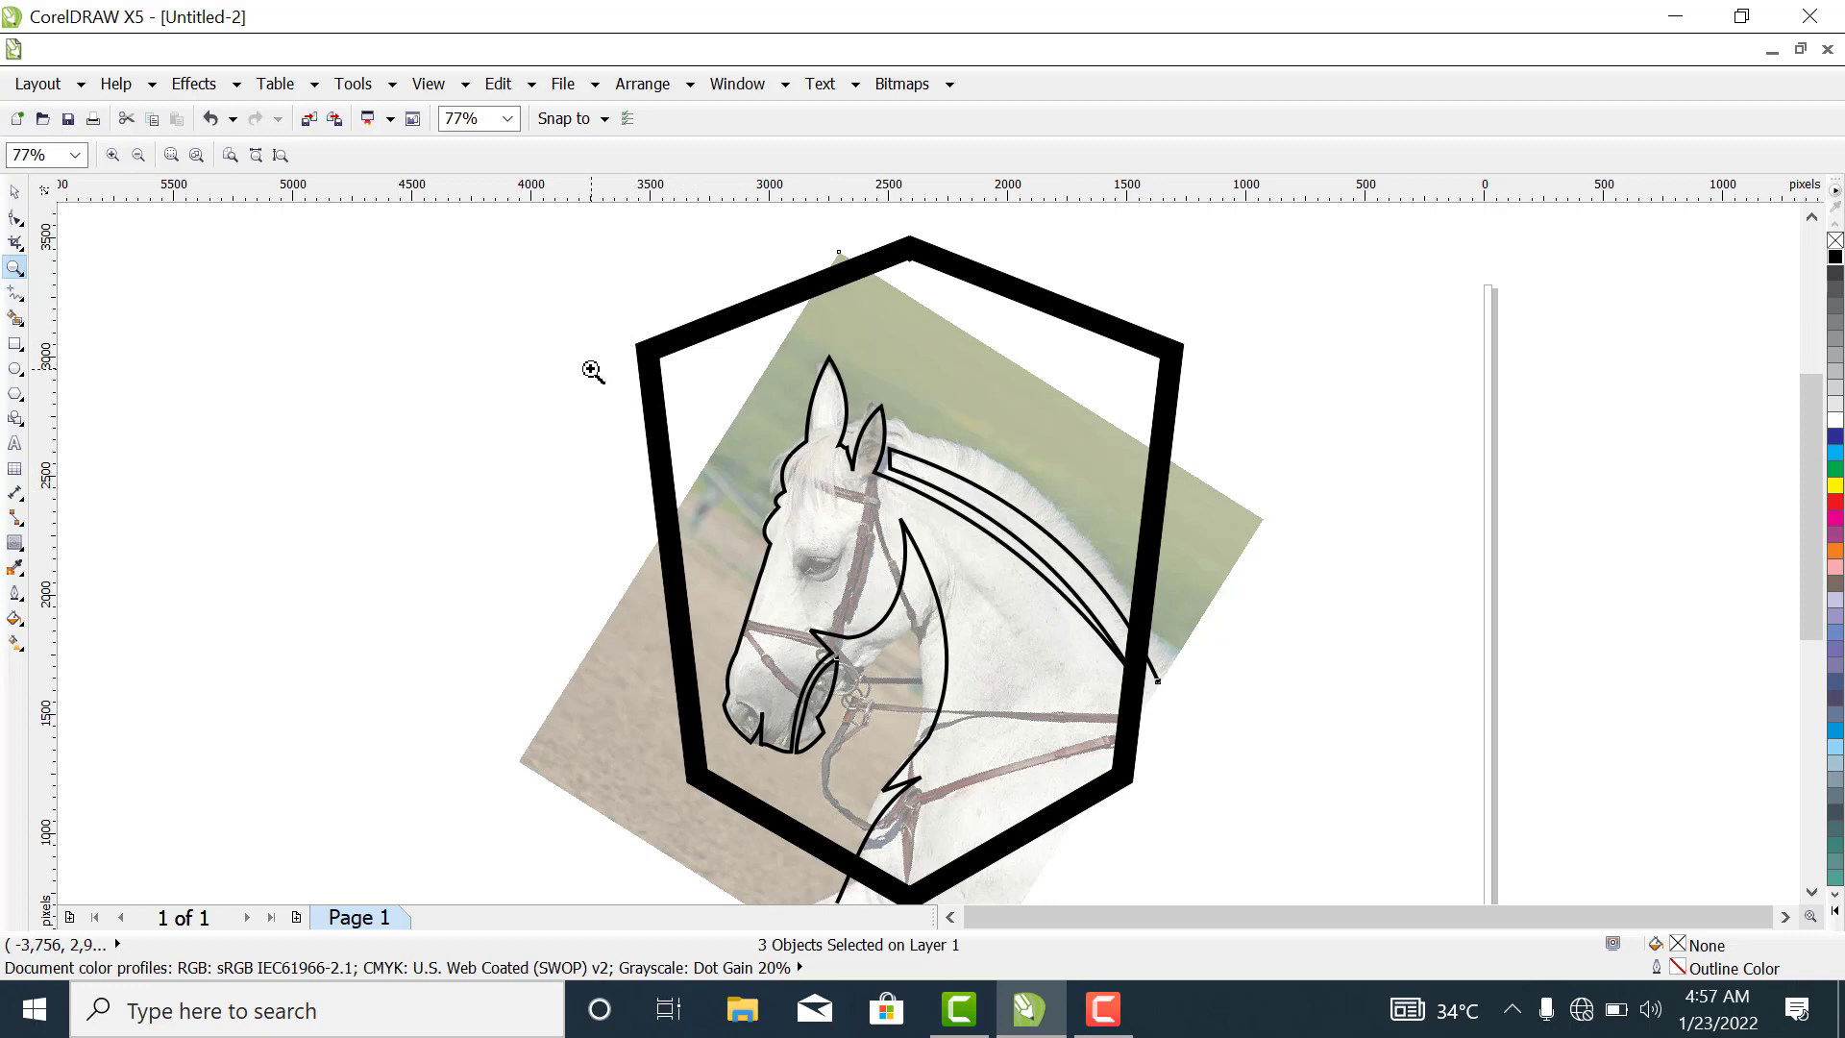
mouse_move(564, 309)
left_mouse_down()
mouse_move(816, 389)
mouse_move(1144, 573)
mouse_move(1210, 589)
mouse_move(1288, 676)
left_mouse_up()
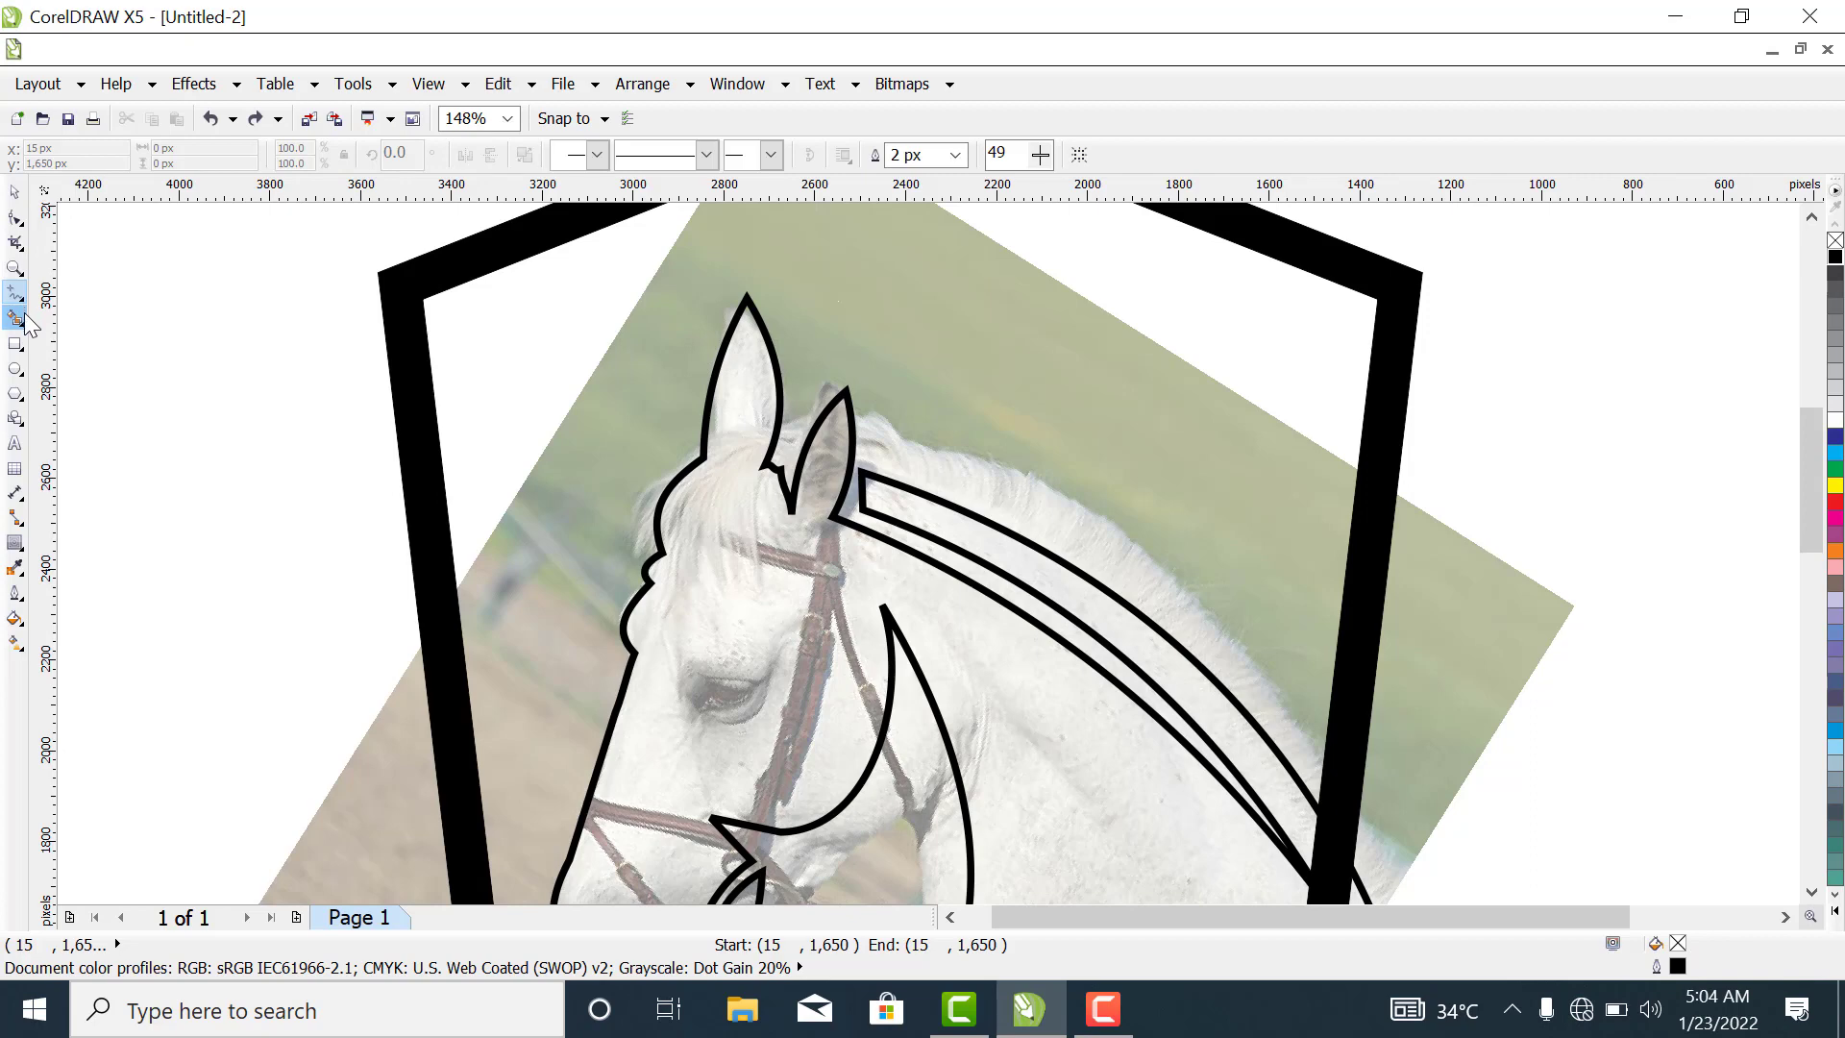
left_click(856, 391)
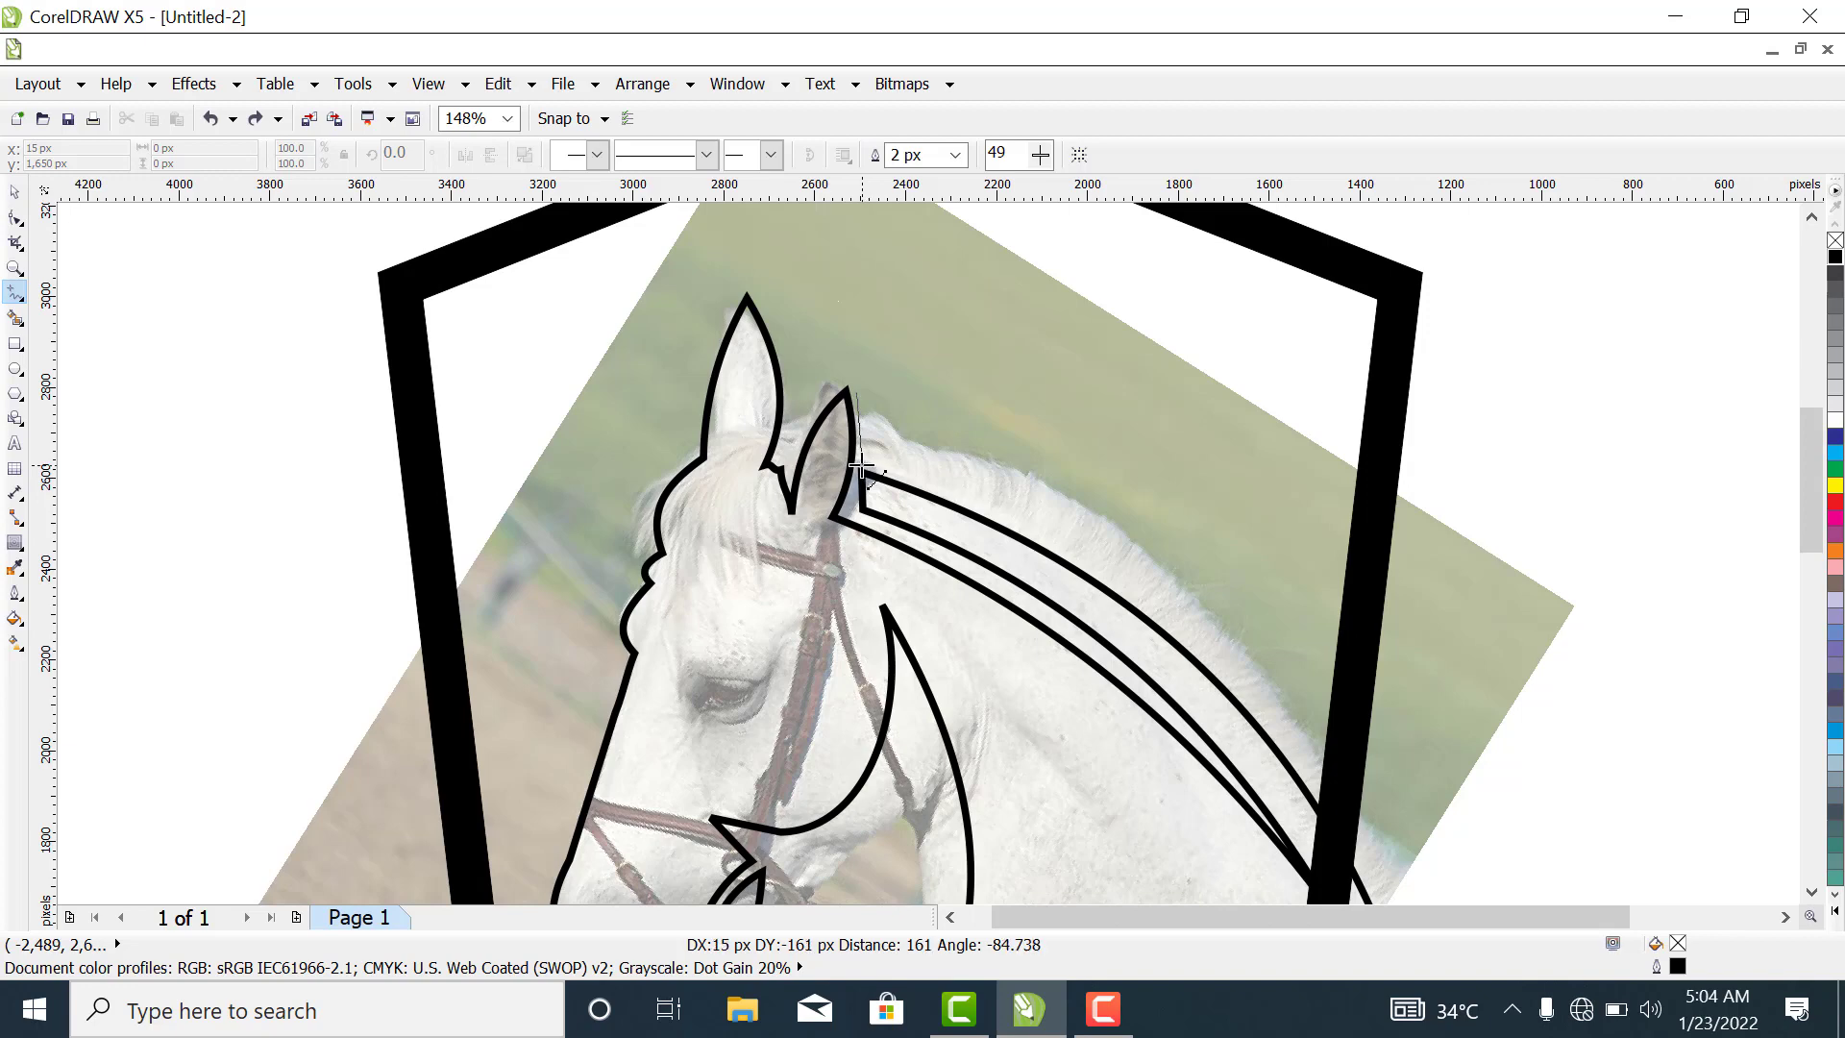
left_click(860, 469)
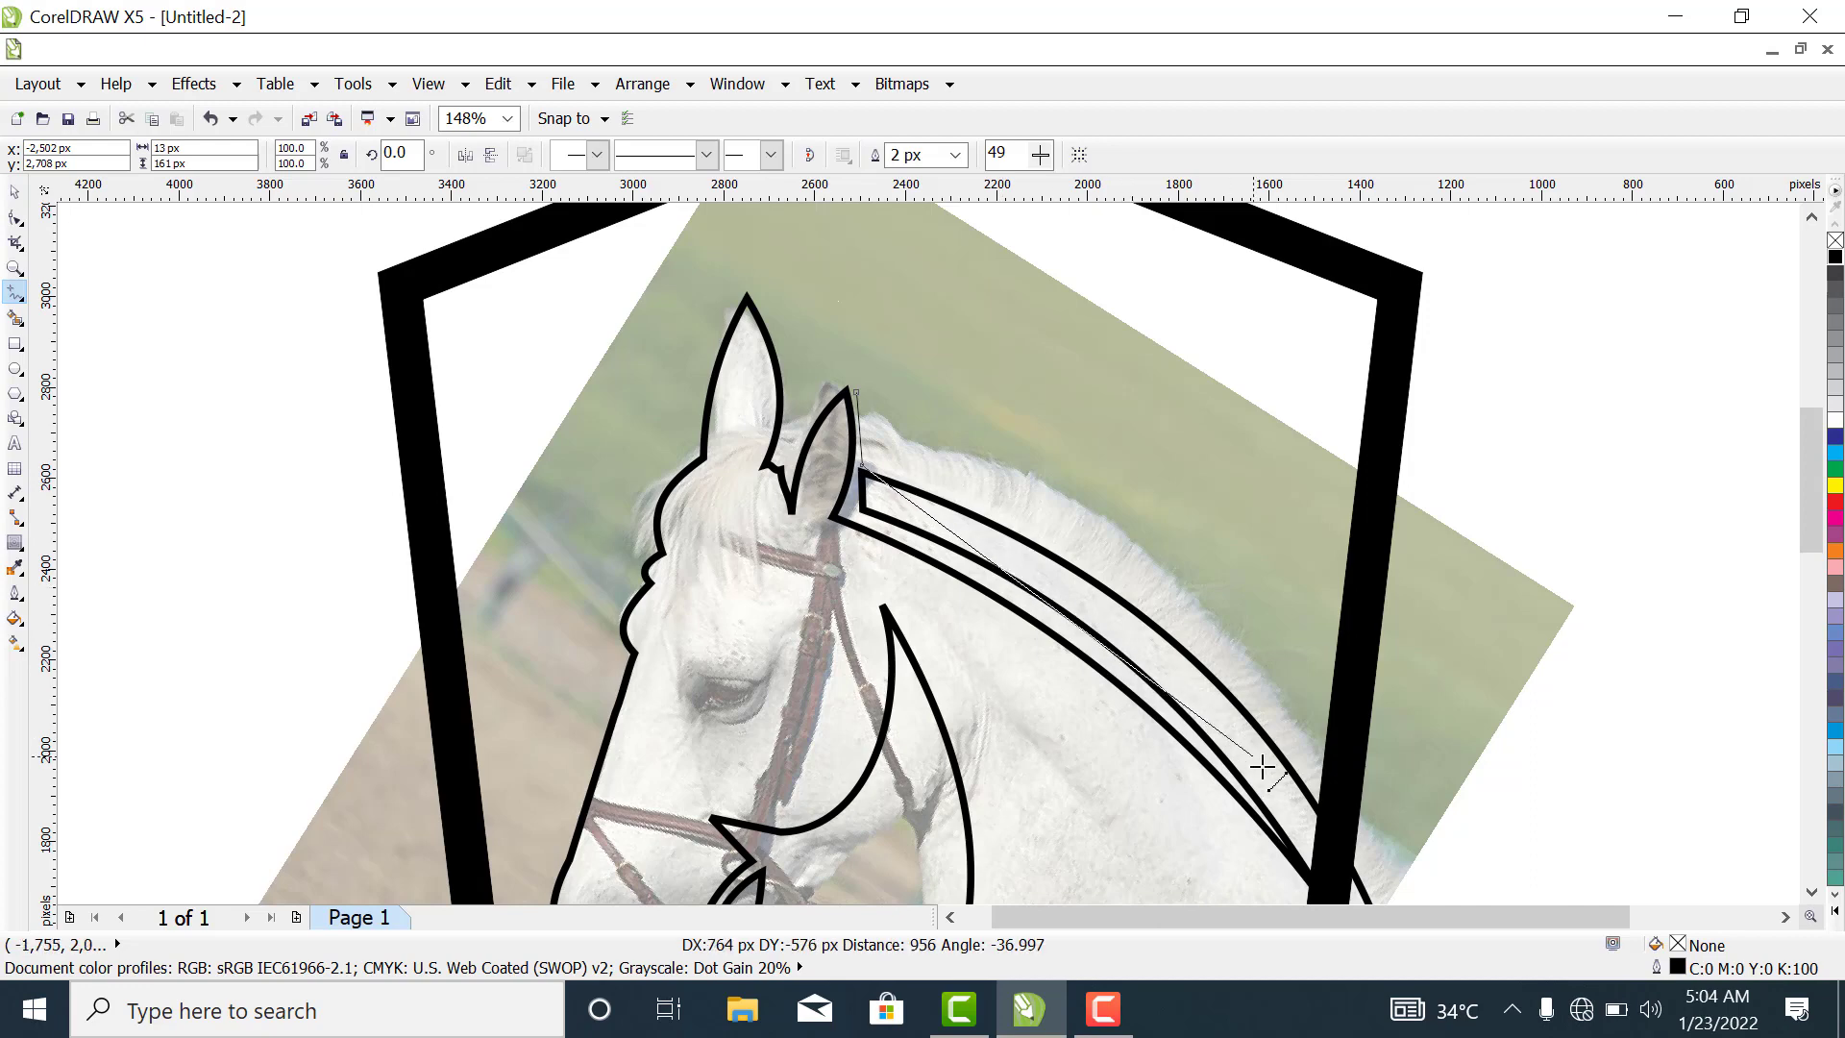
left_click(1324, 818)
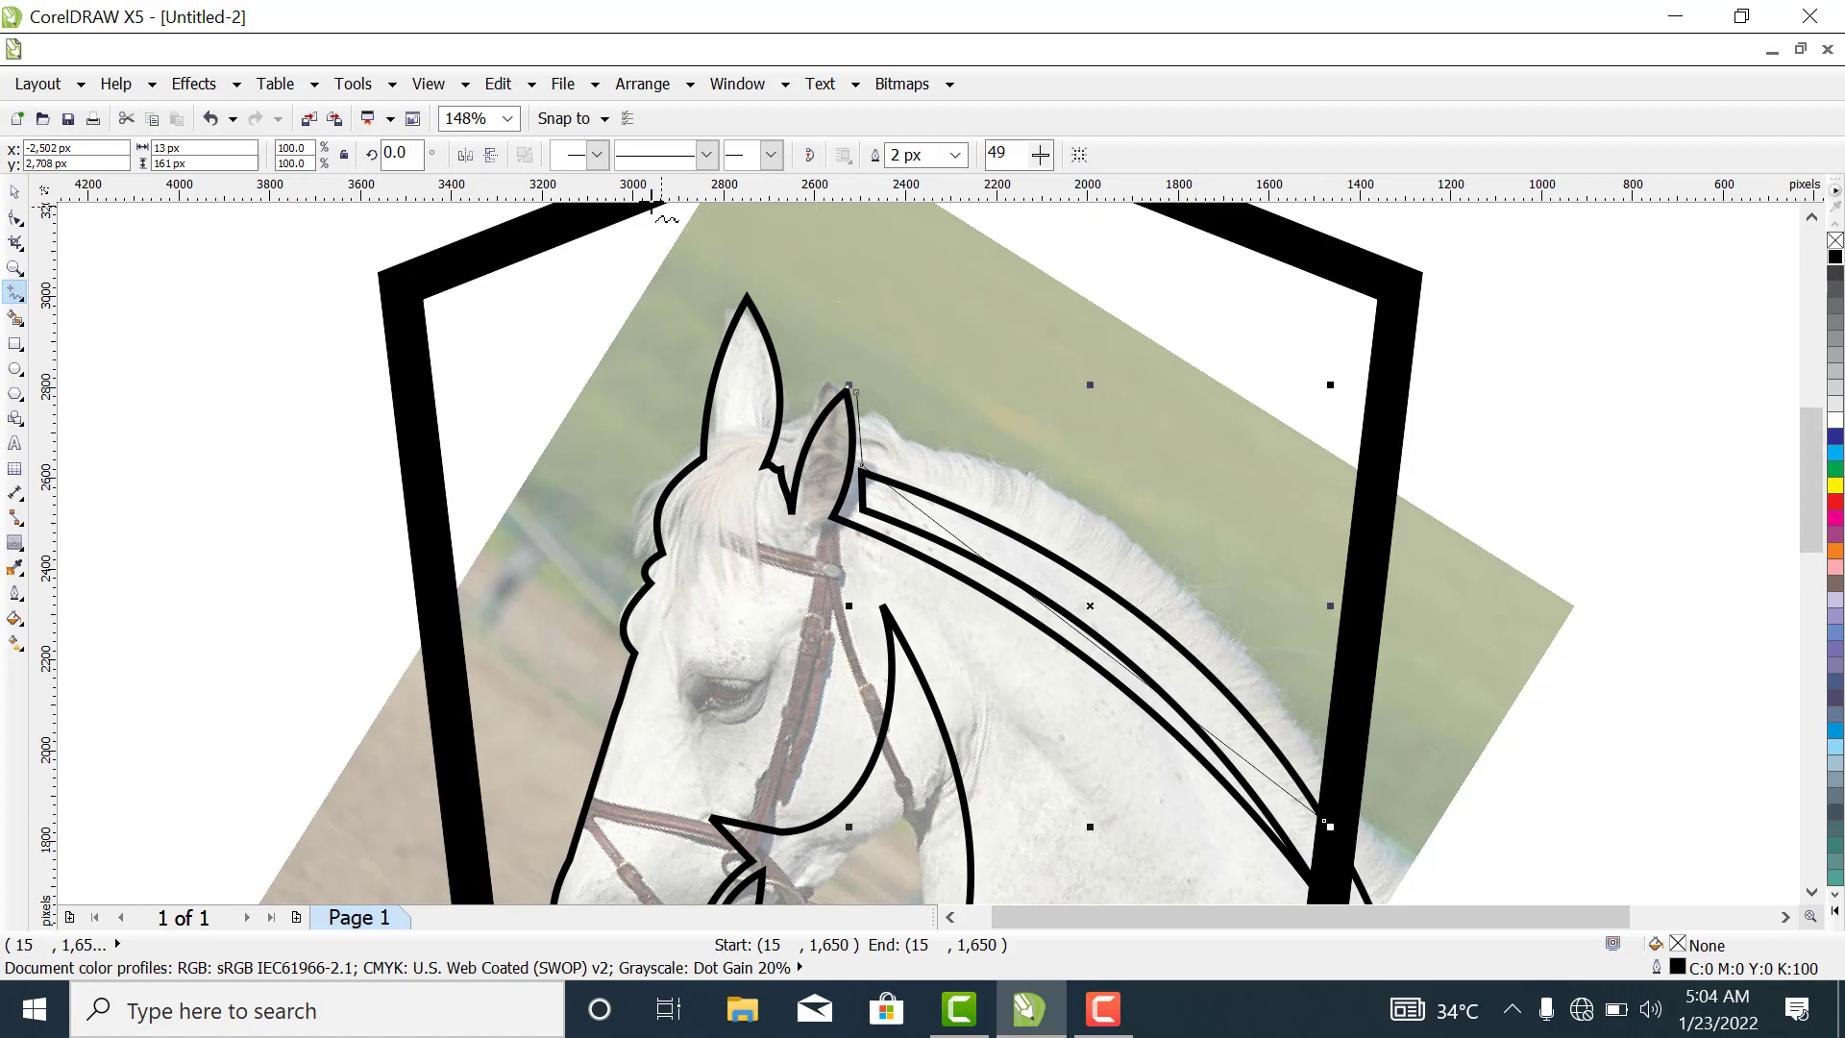
left_click(956, 156)
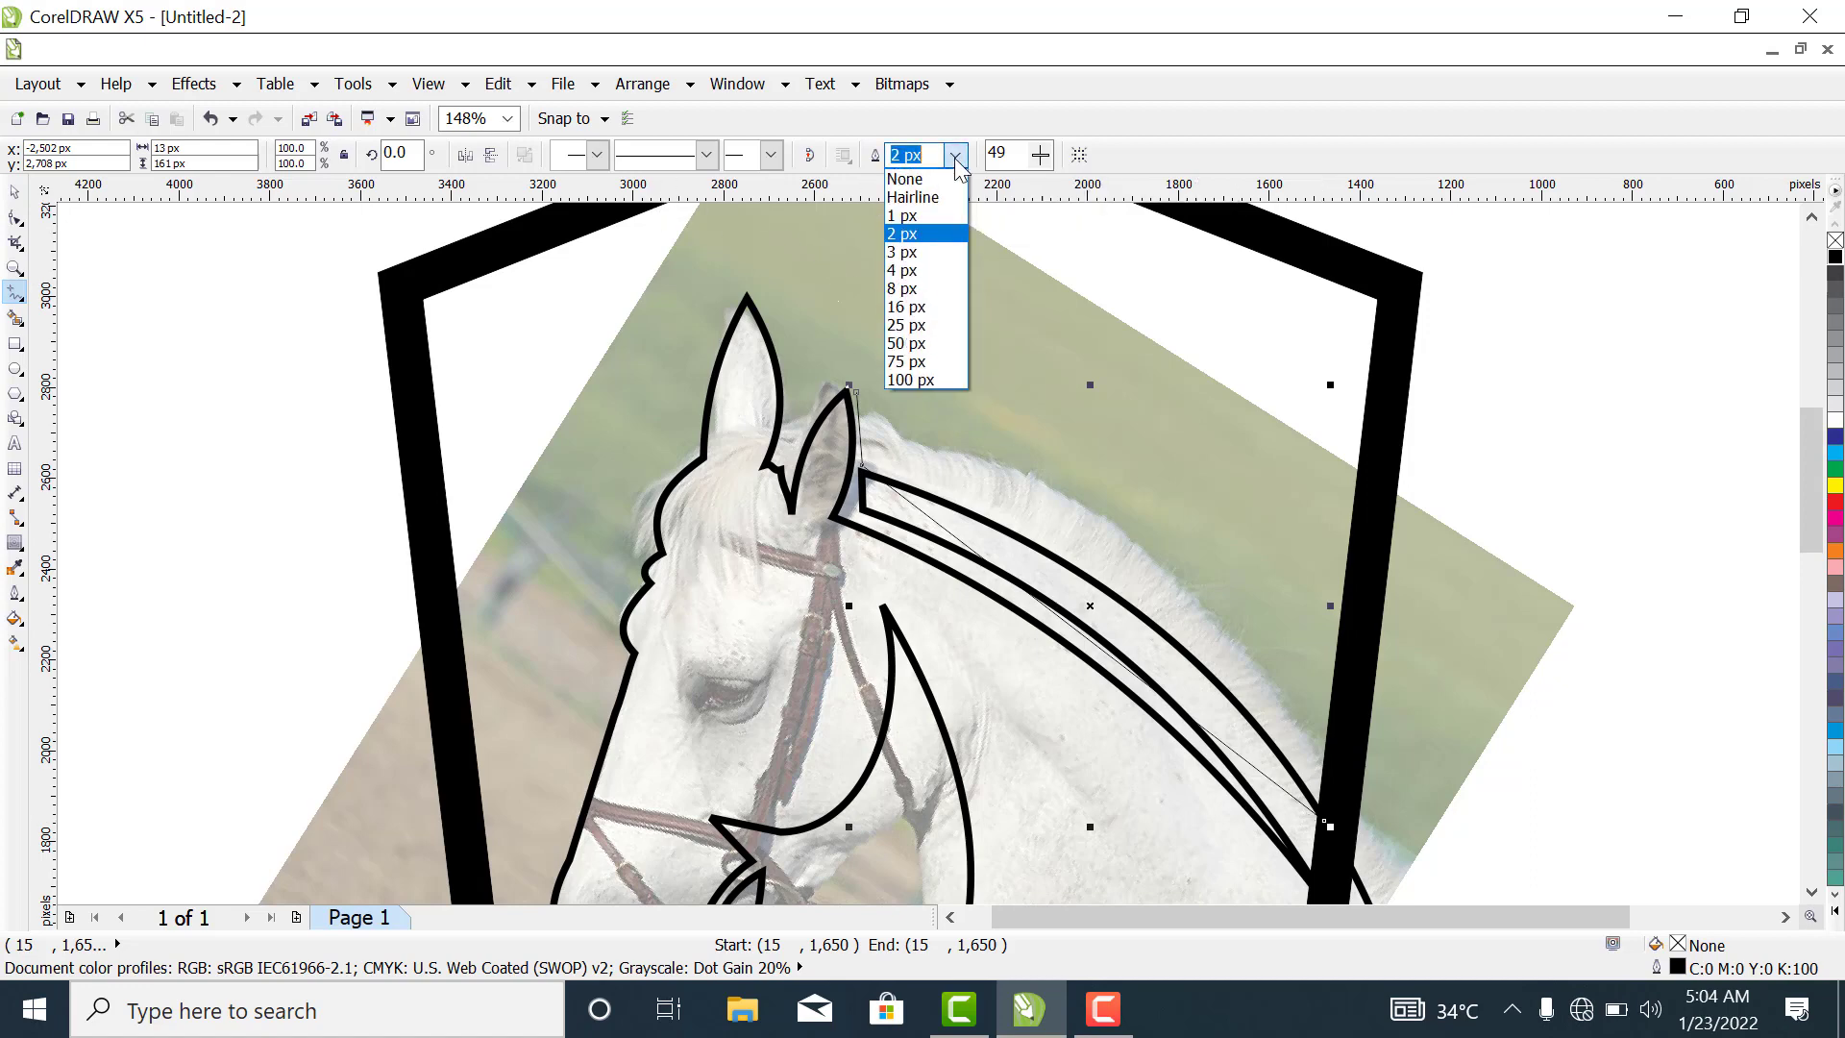
left_click(937, 306)
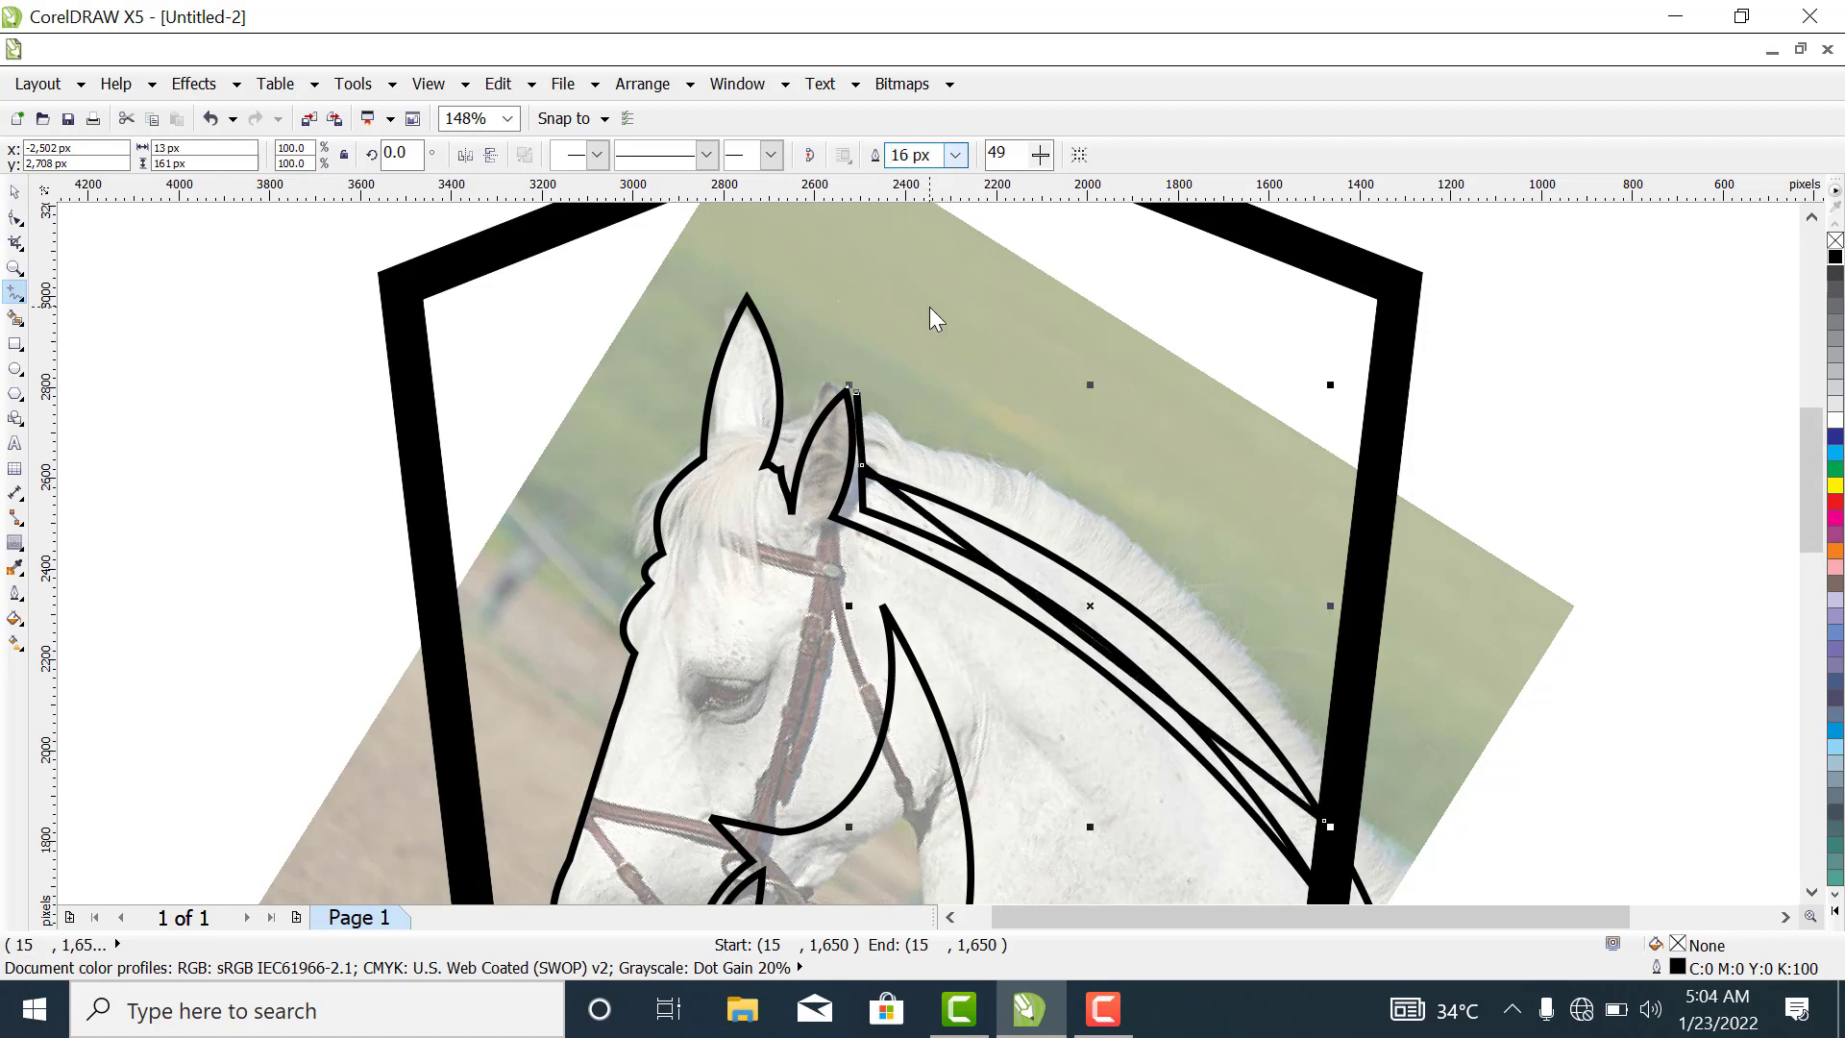
left_click(856, 391)
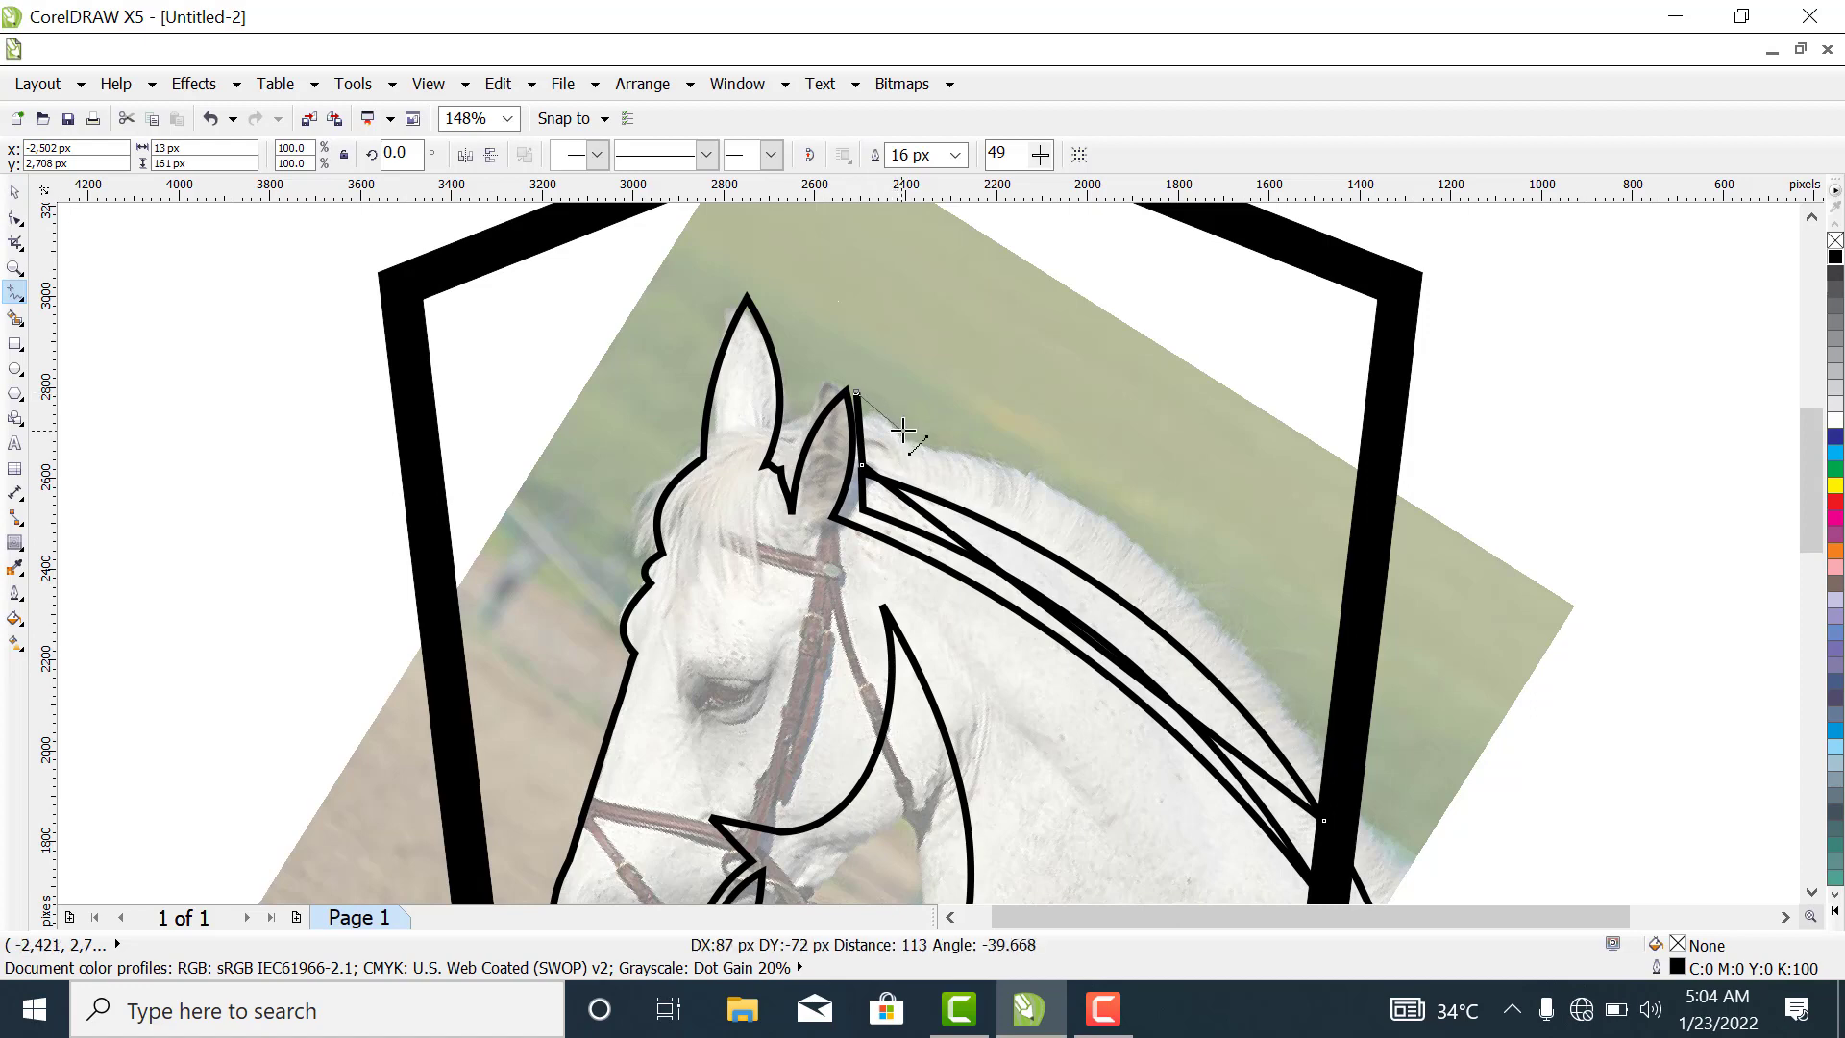
left_click(965, 351)
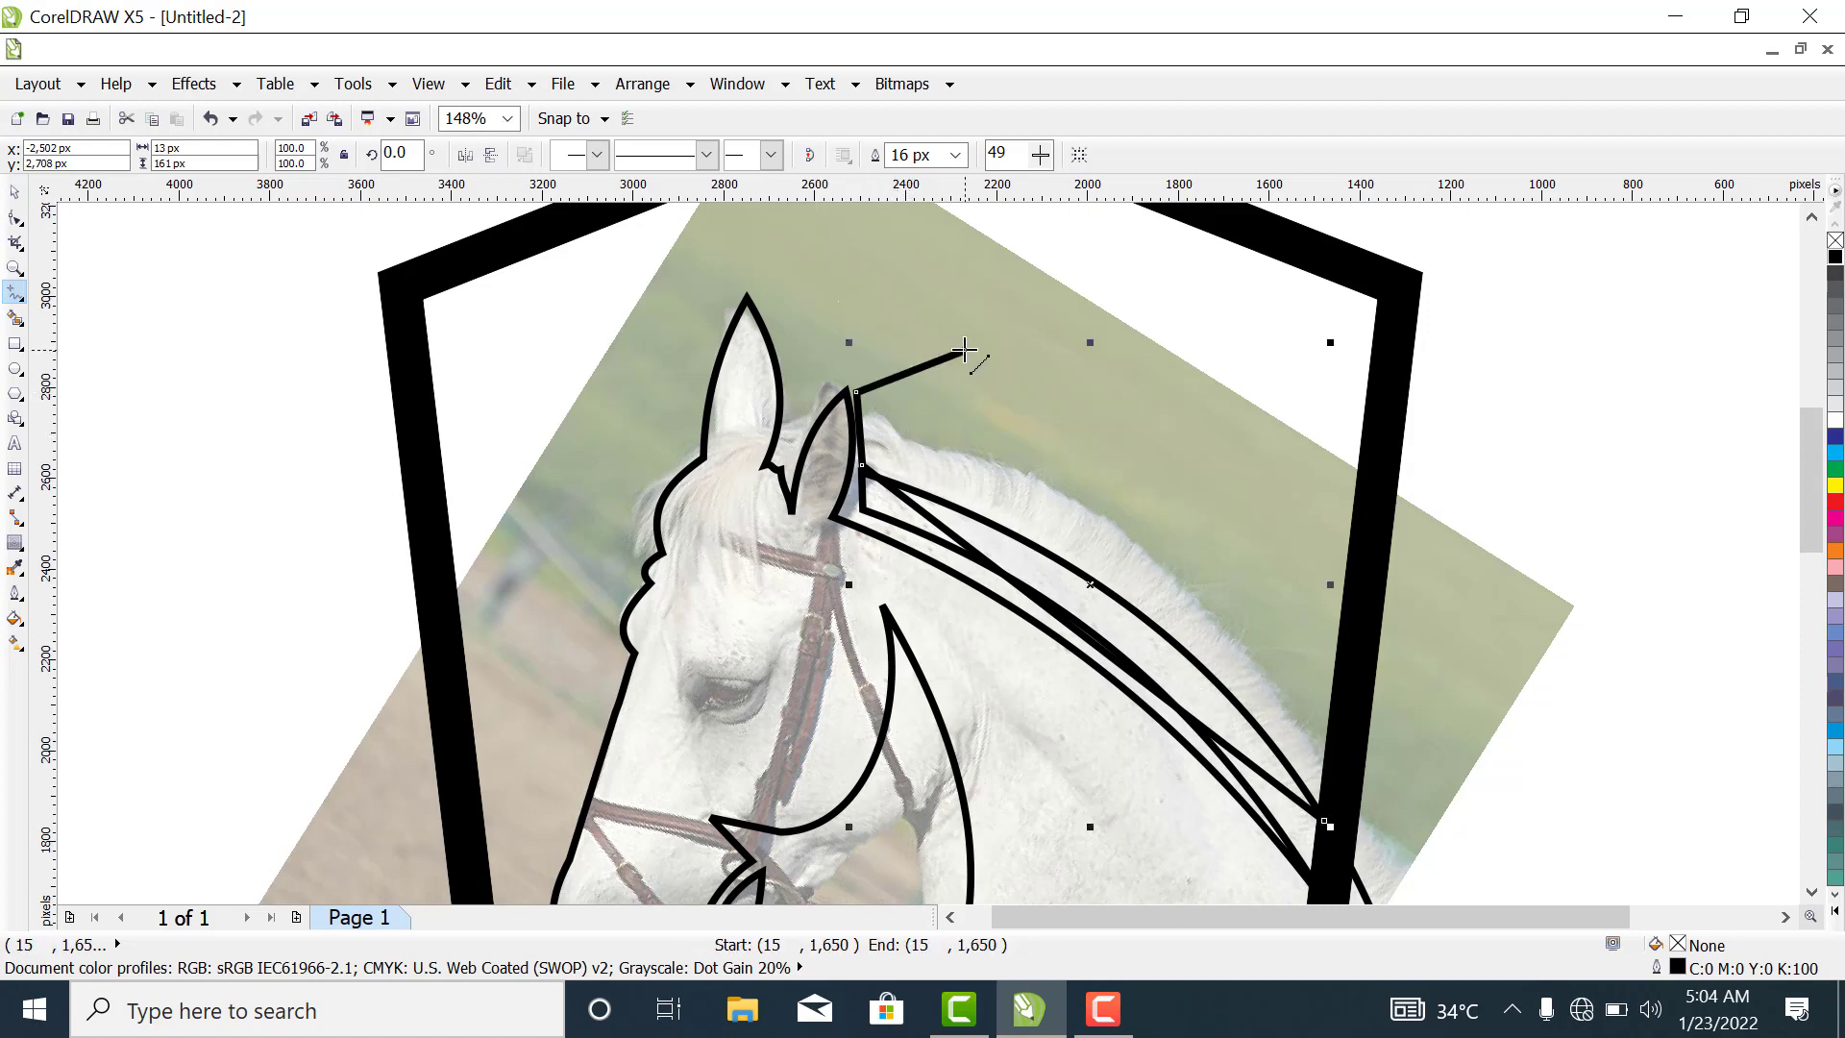
left_click(965, 351)
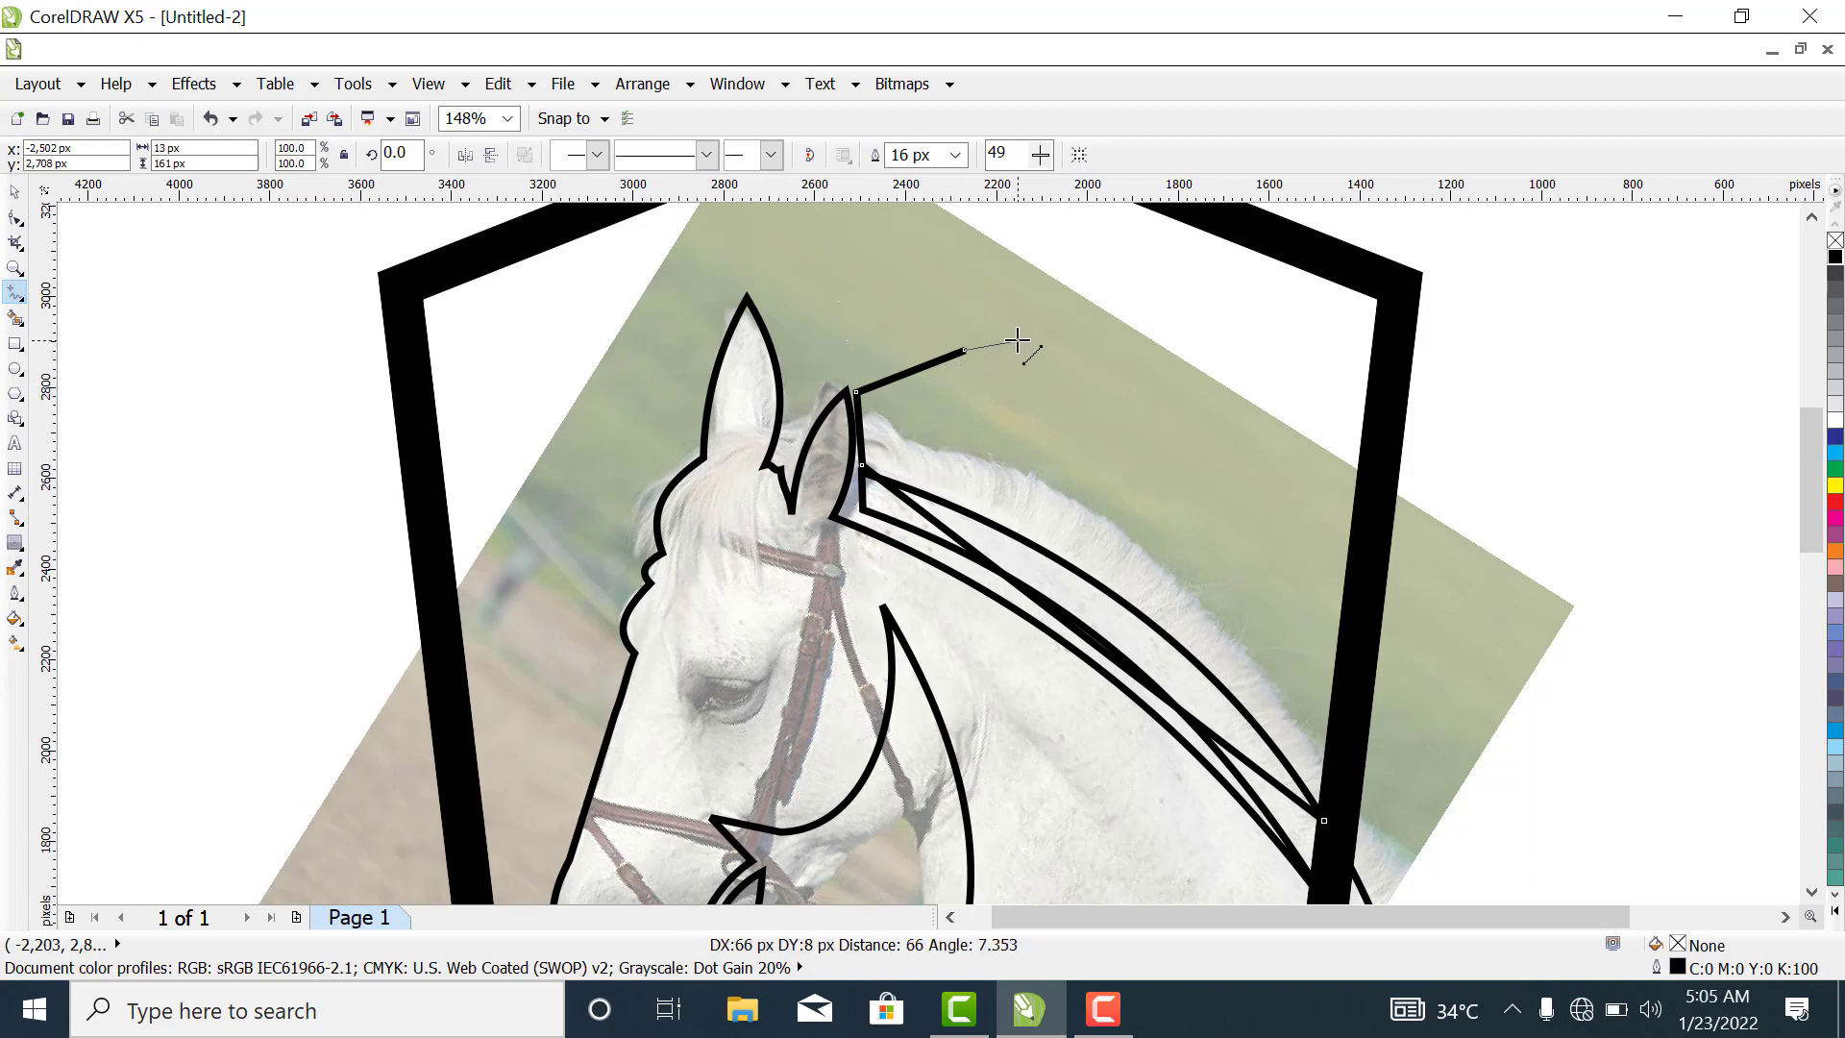
left_click(1051, 337)
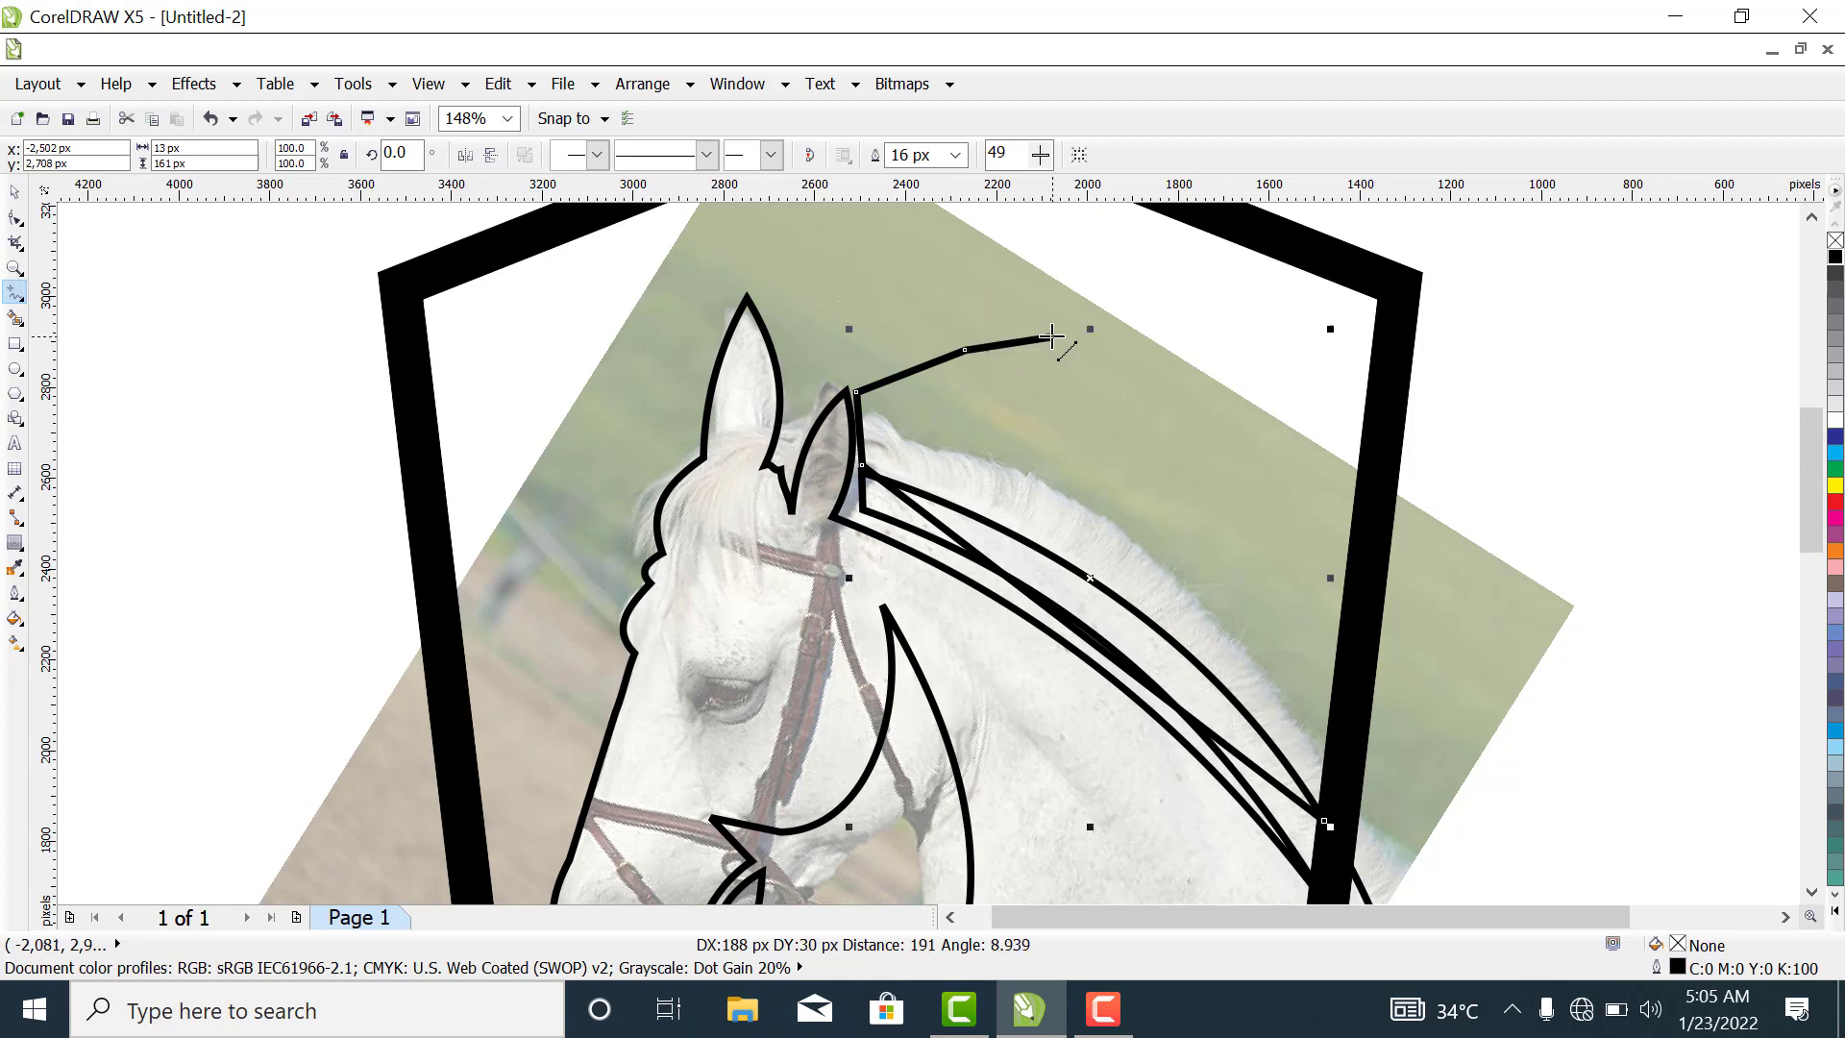
key("ctrl+z")
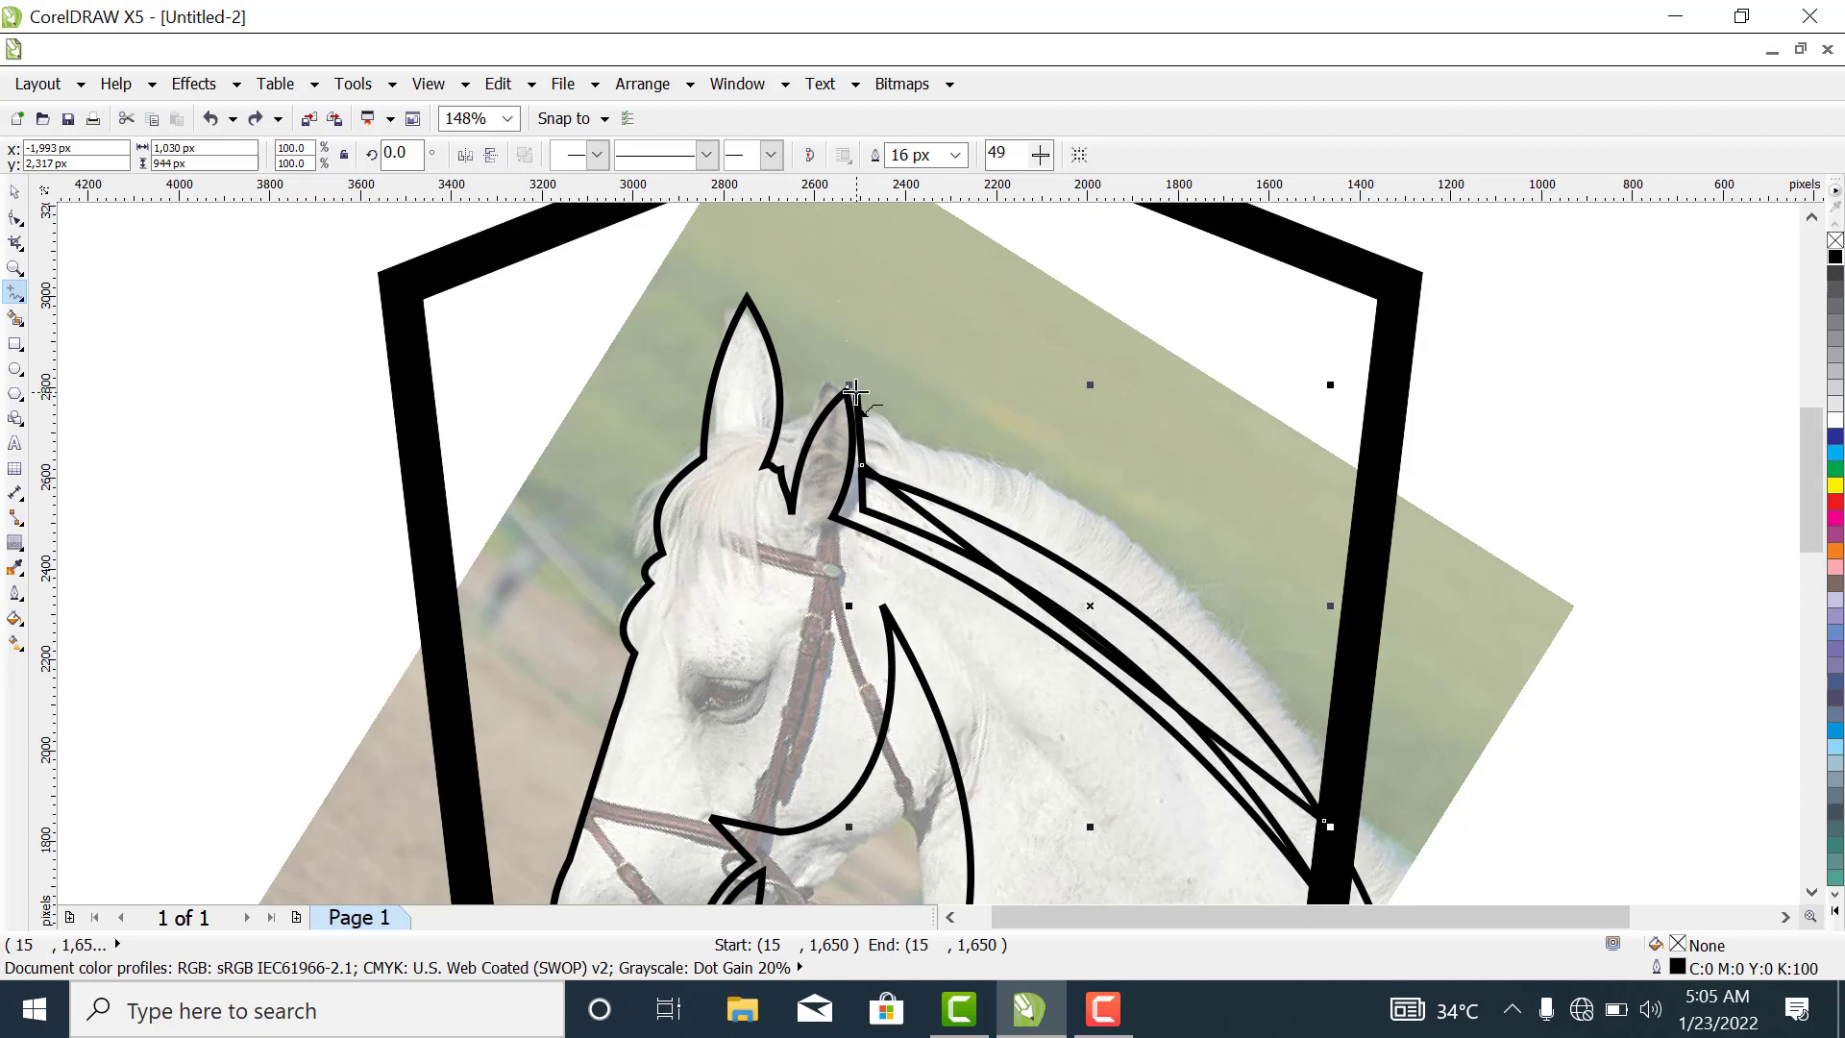
Extend the mane line from the rear ear's tip with a zigzag of nine hair spikes descending above the neck toward the frame's right side.
left_click(855, 392)
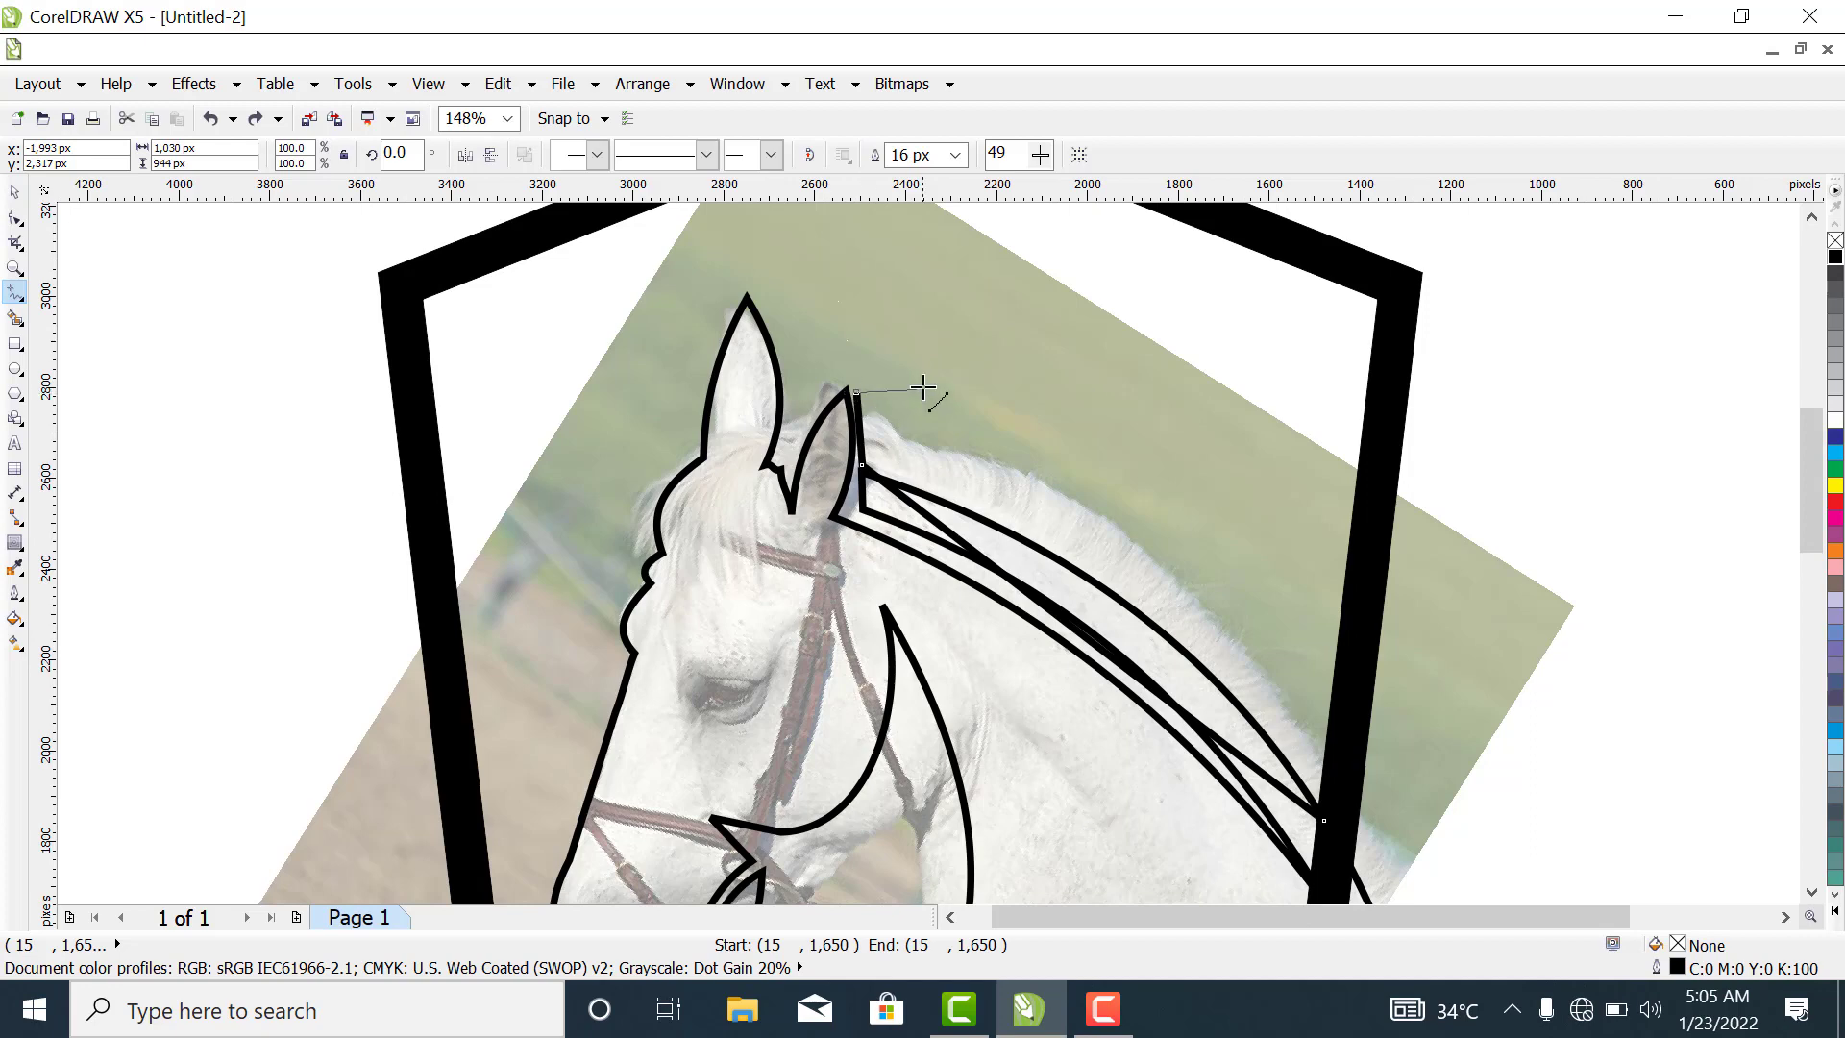
left_click(1030, 374)
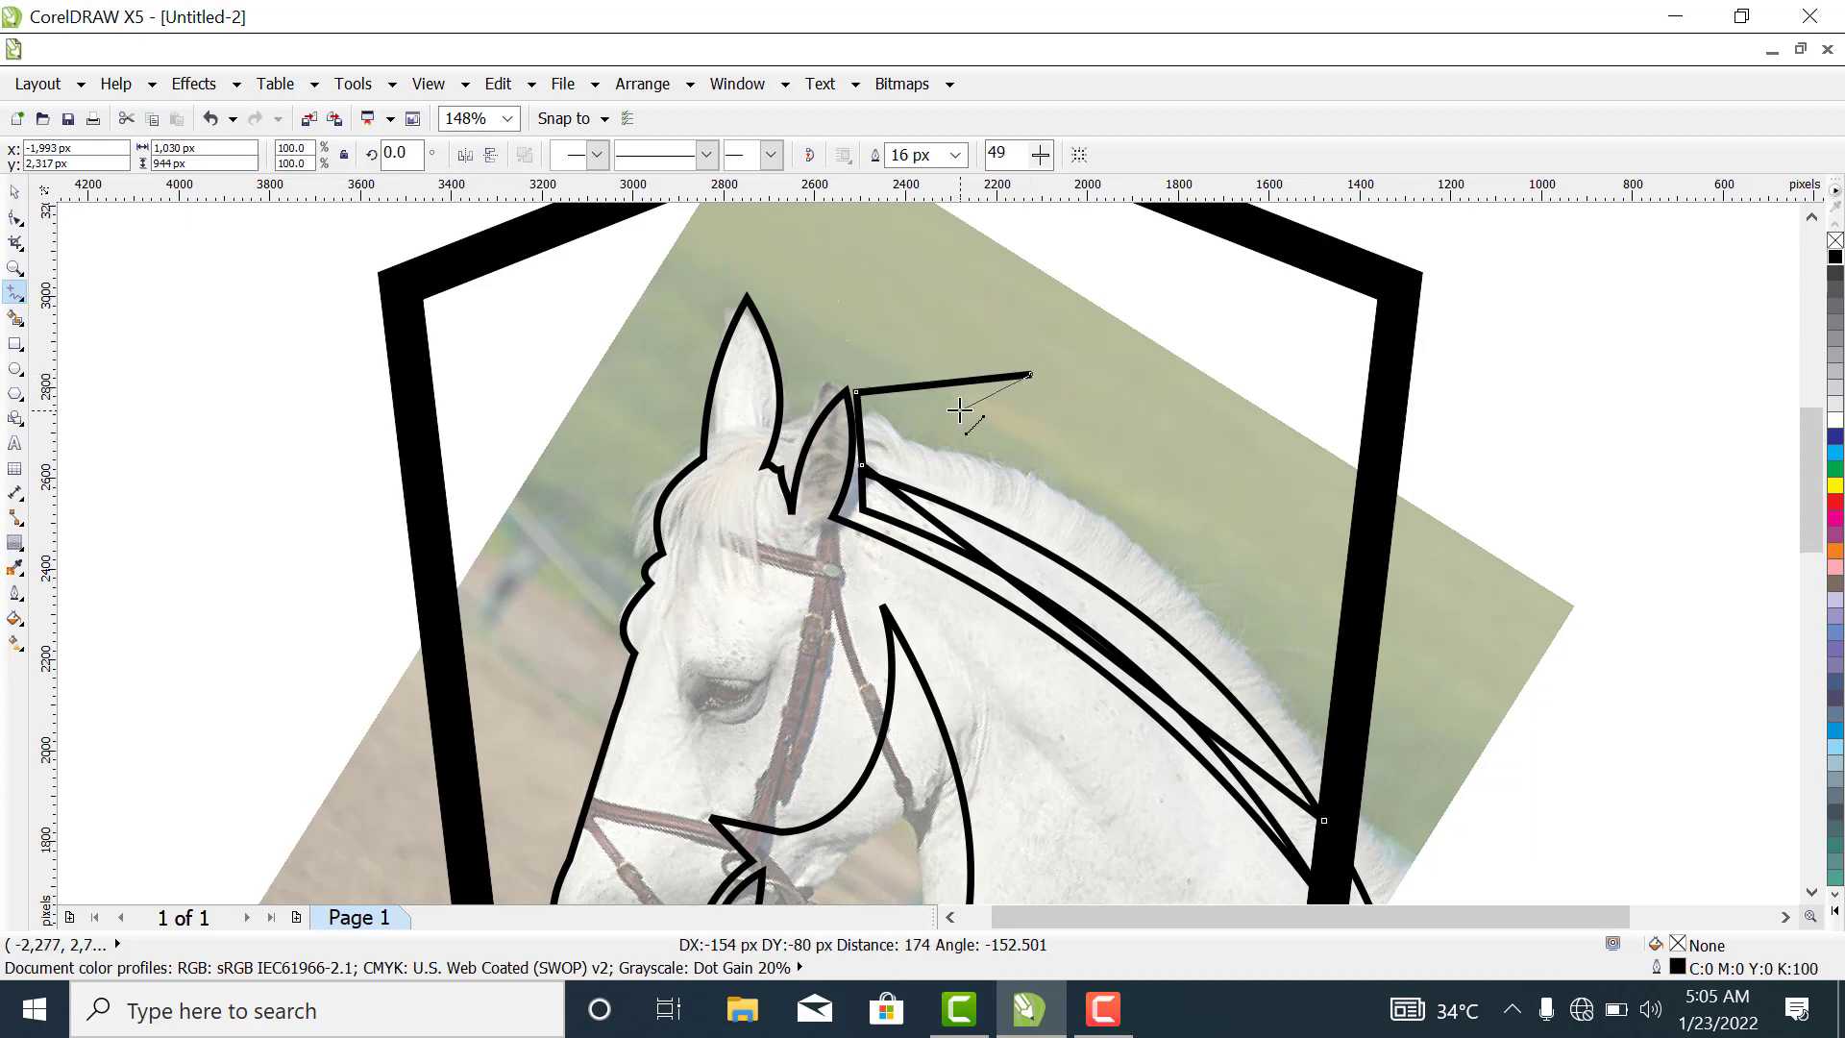
left_click(960, 410)
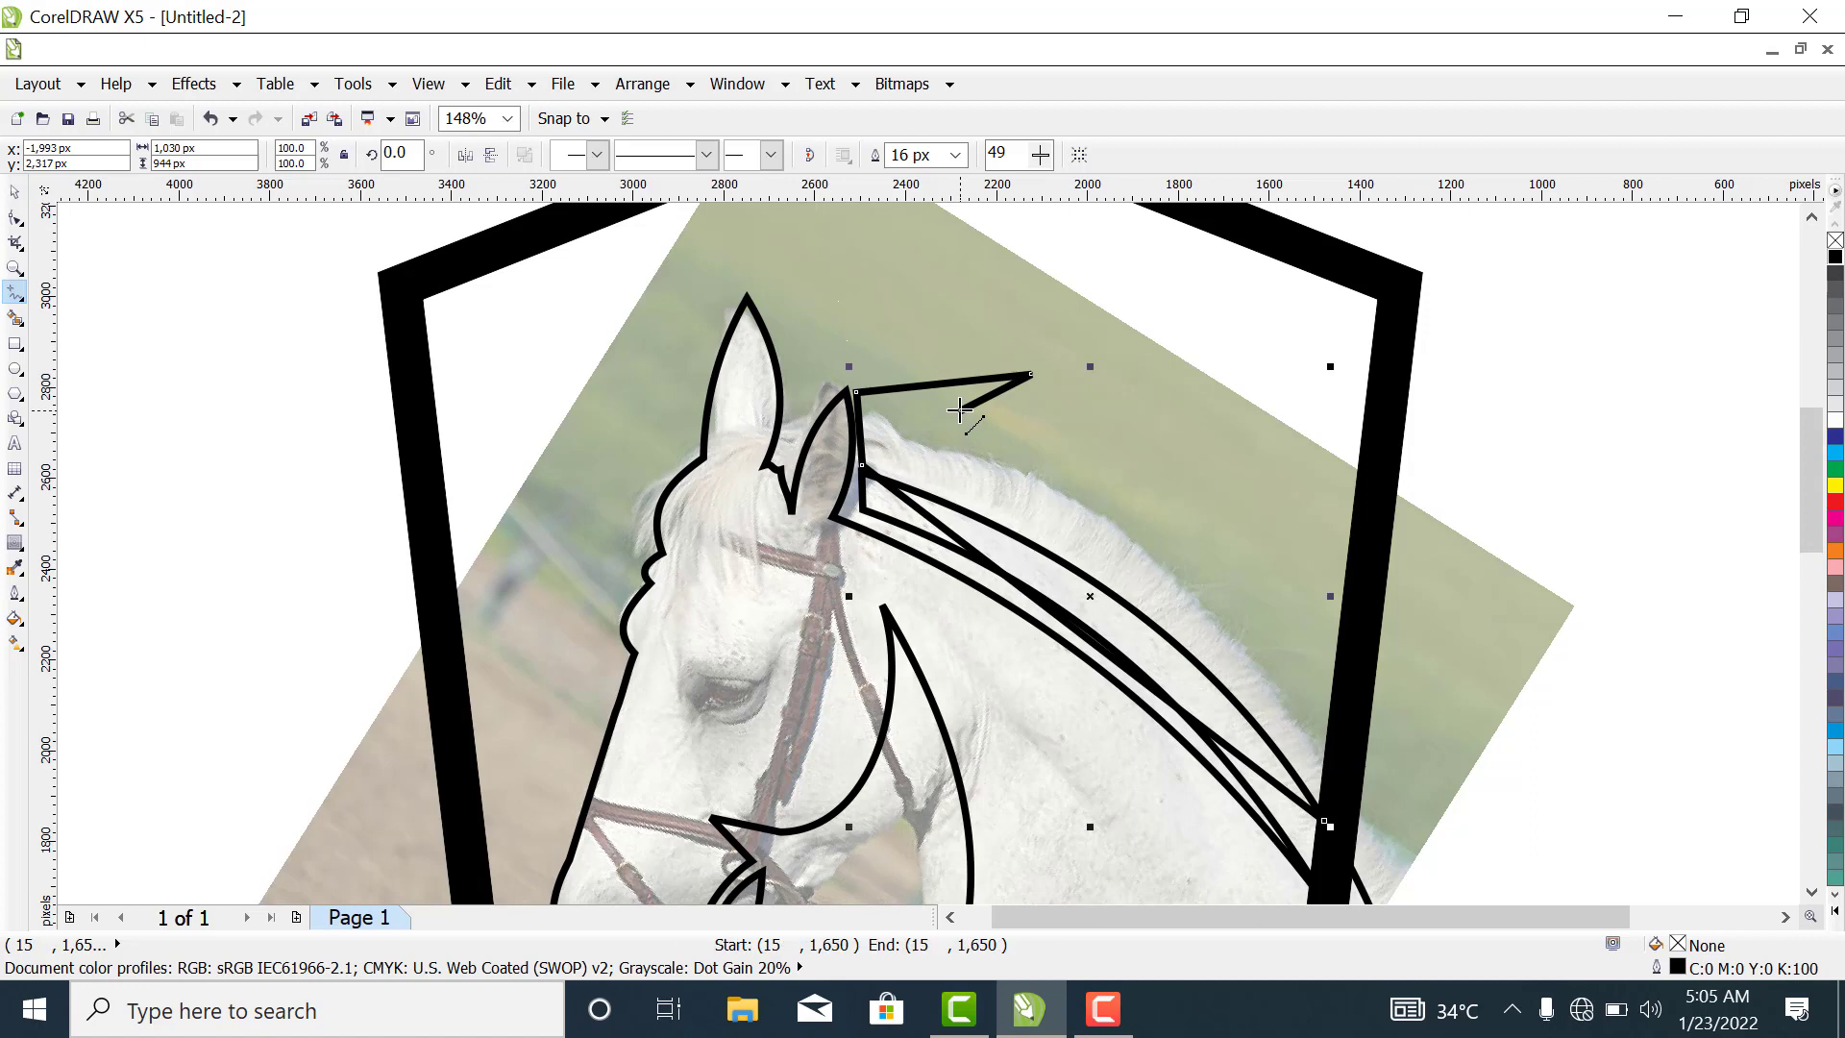
left_click(1078, 406)
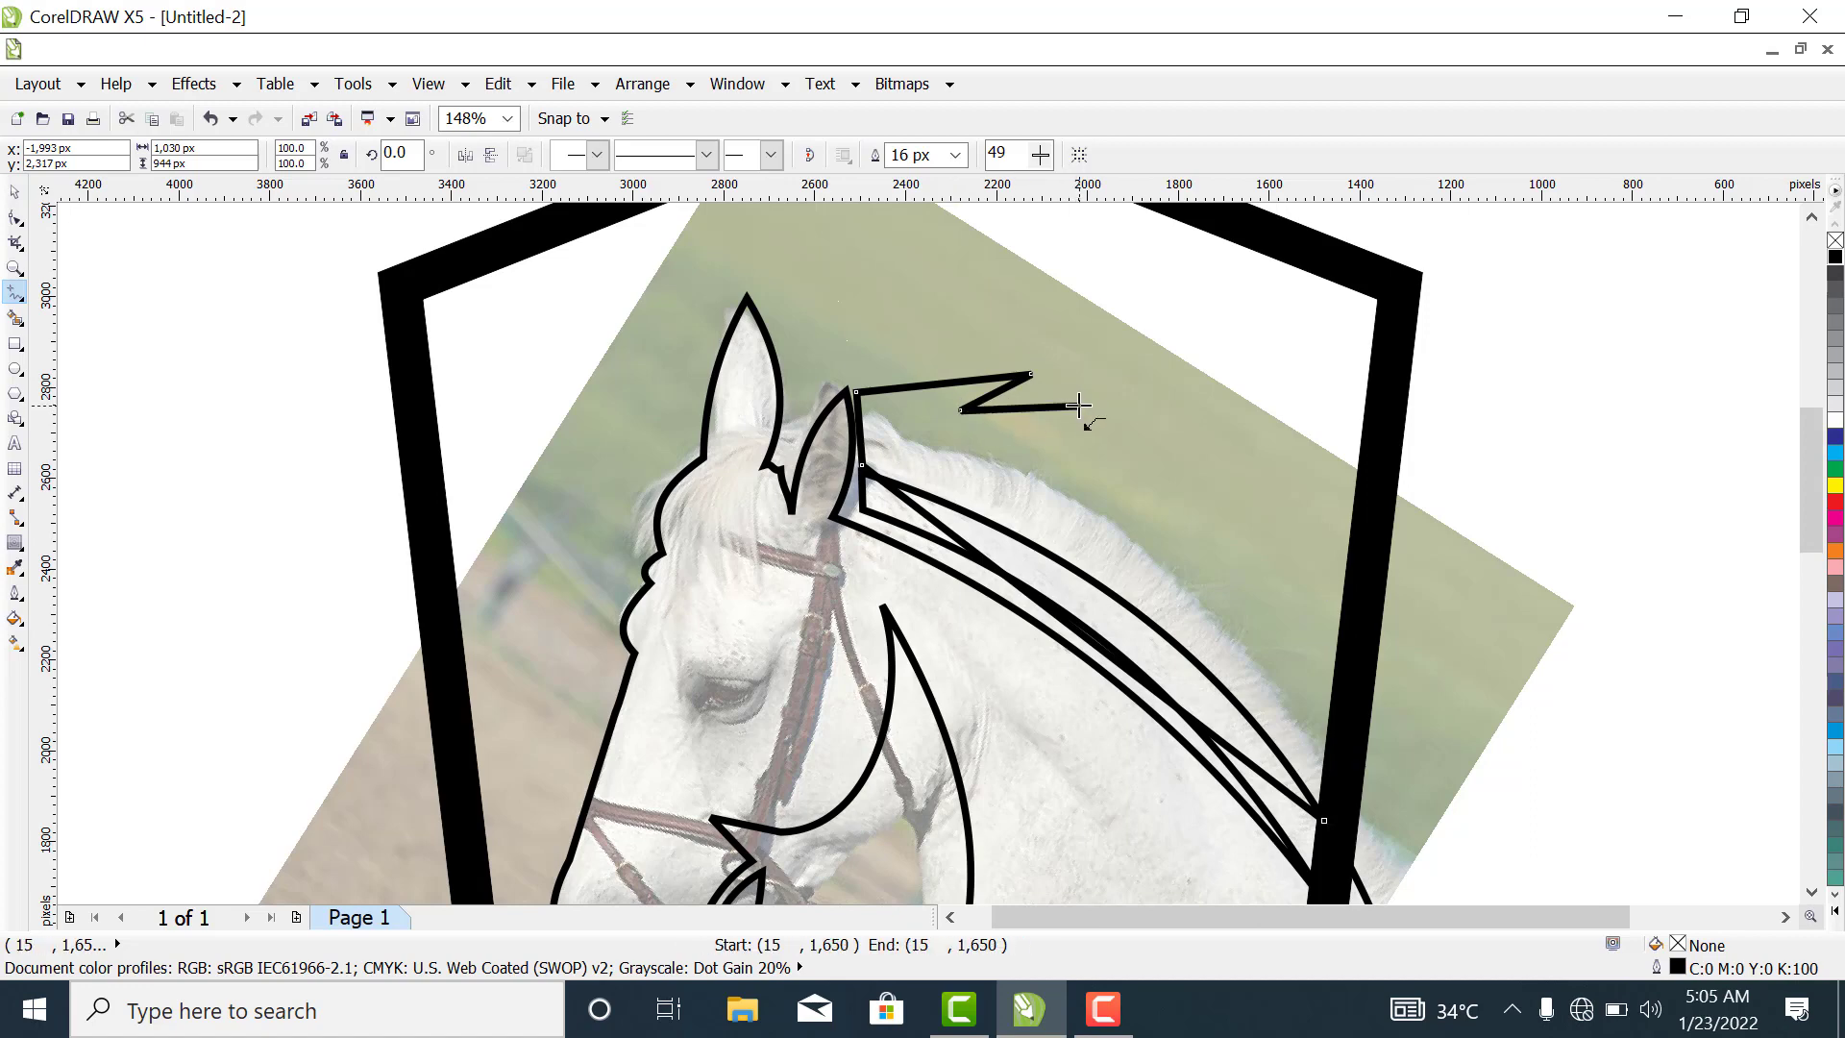
left_click(1003, 434)
left_click(1139, 420)
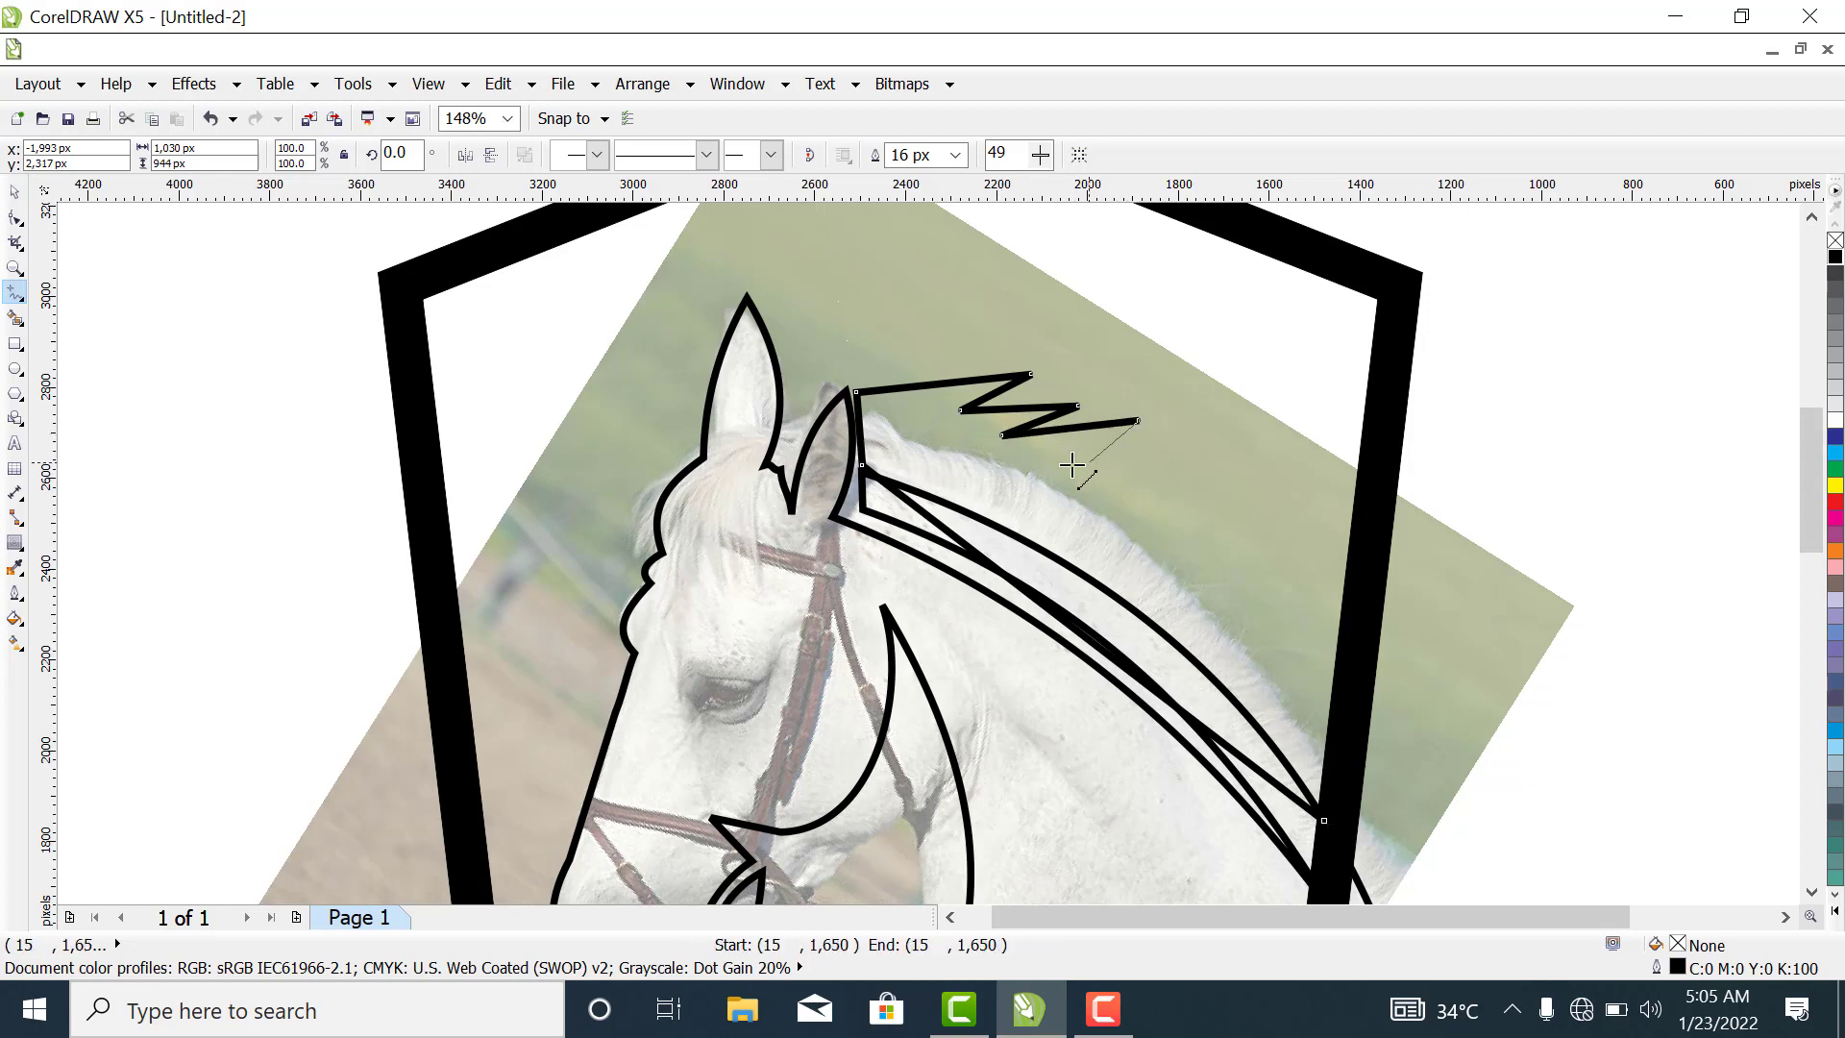
left_click(1022, 465)
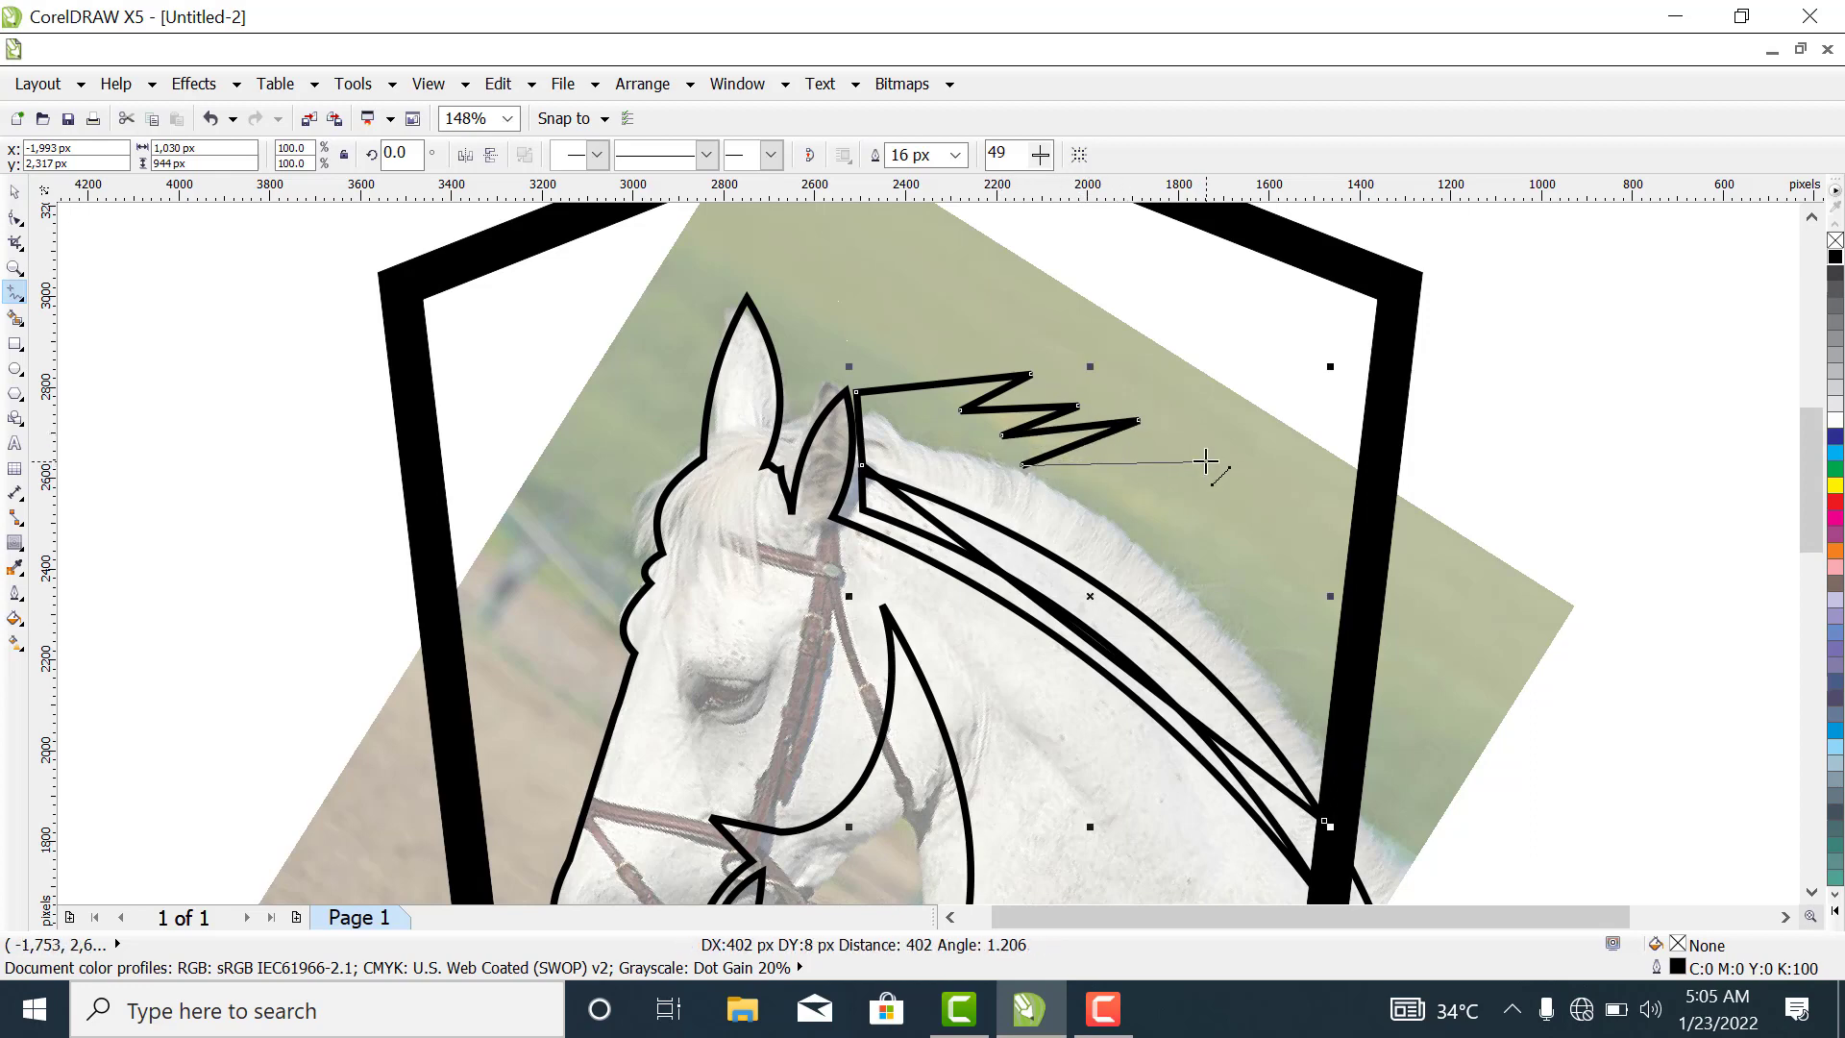
left_click(1206, 462)
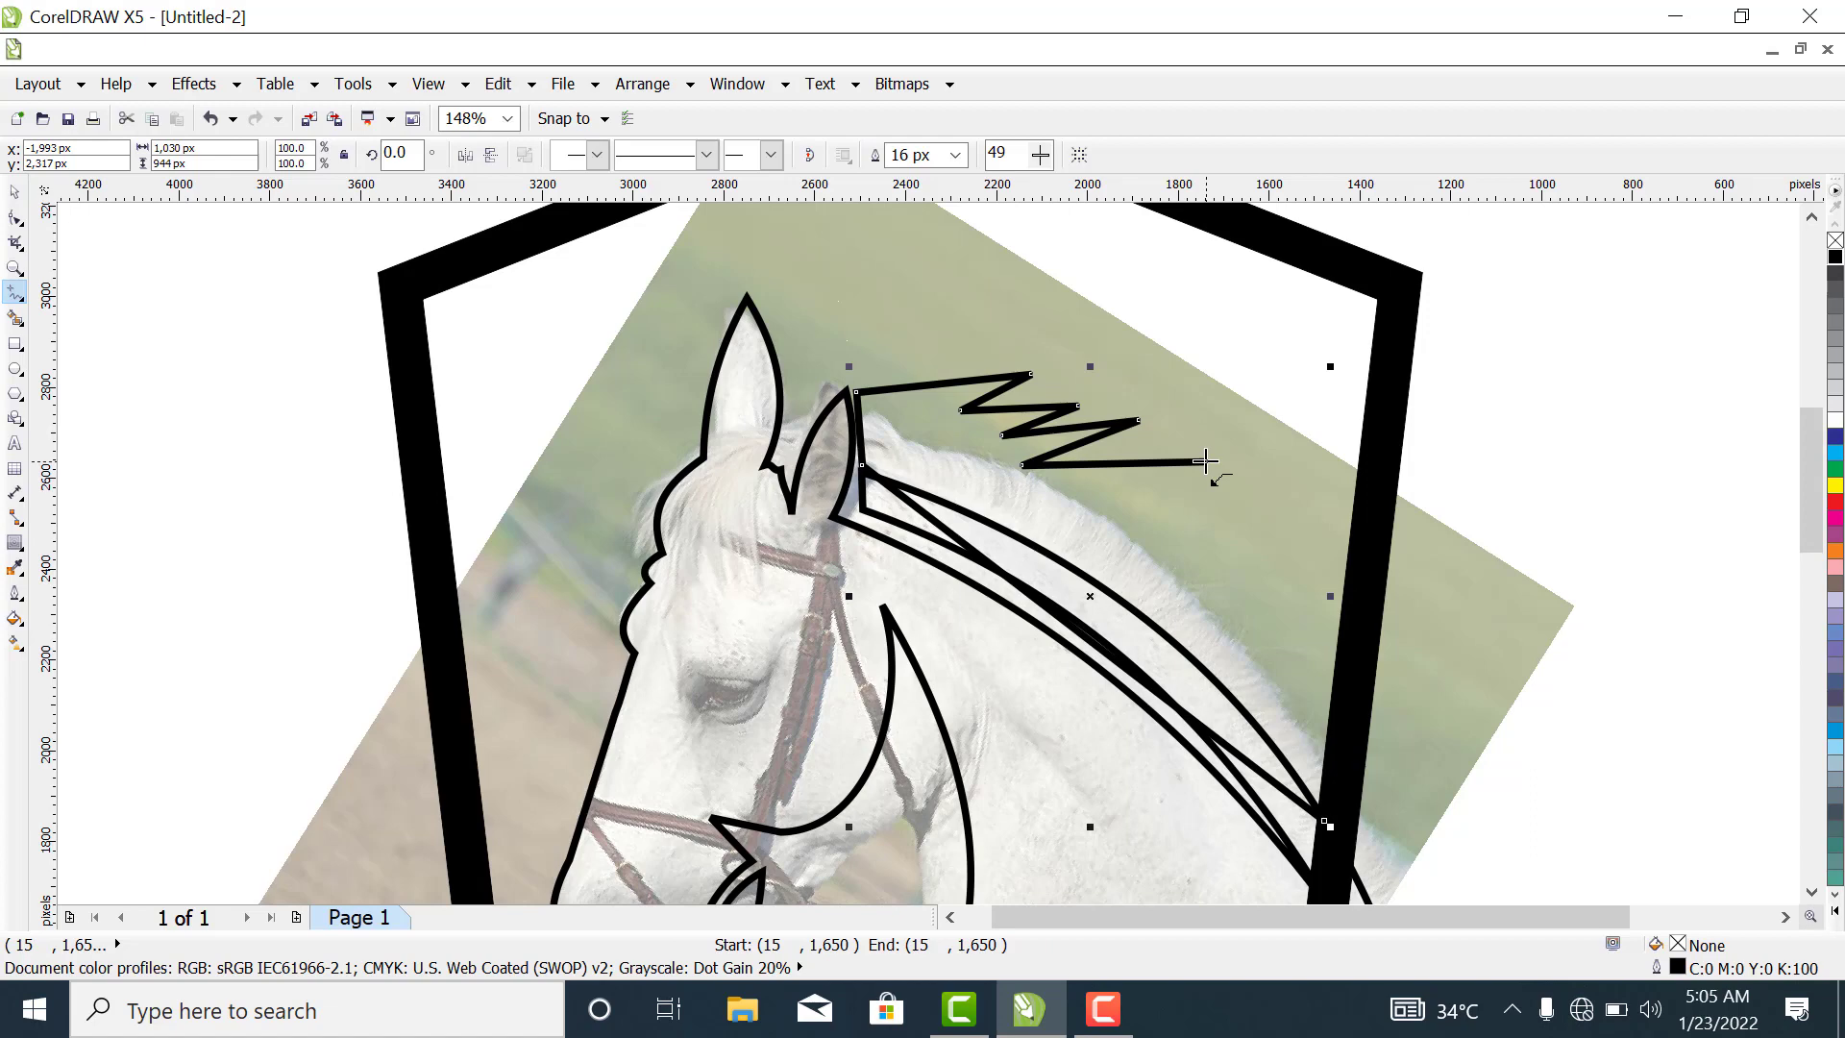
left_click(1095, 490)
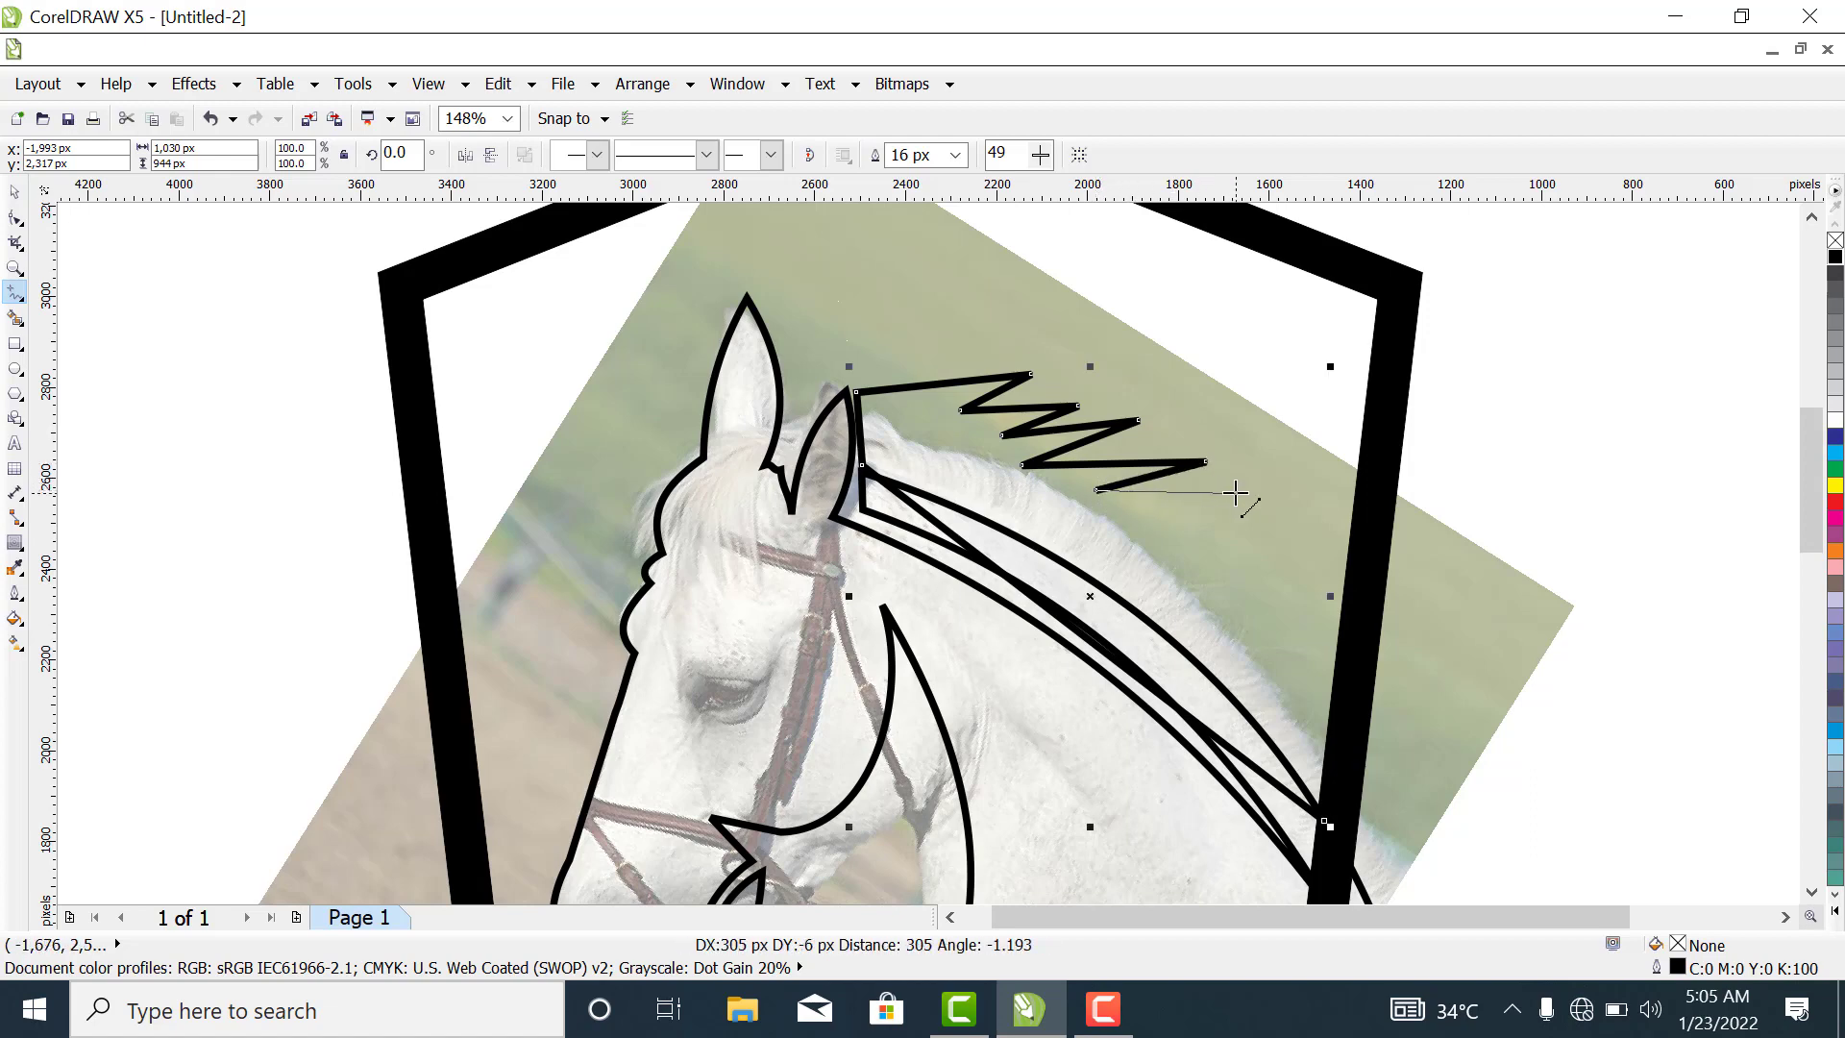
left_click(1235, 493)
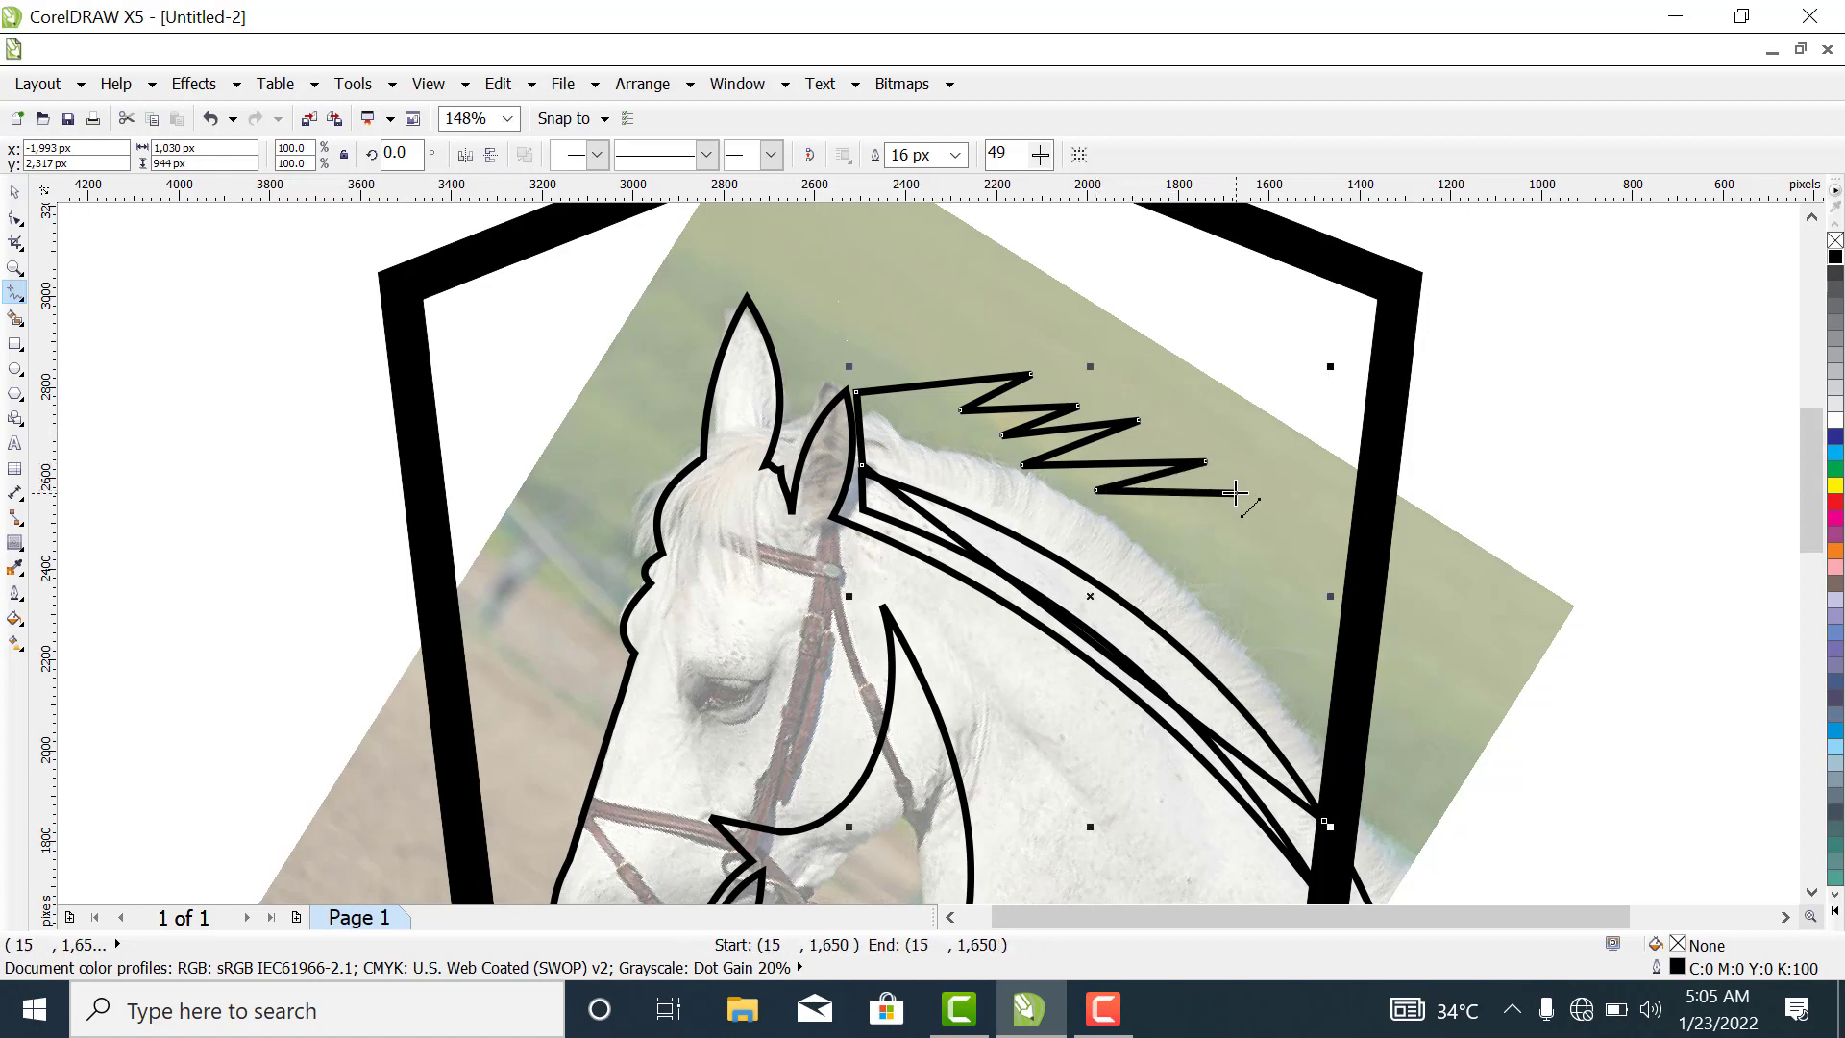
left_click(1153, 514)
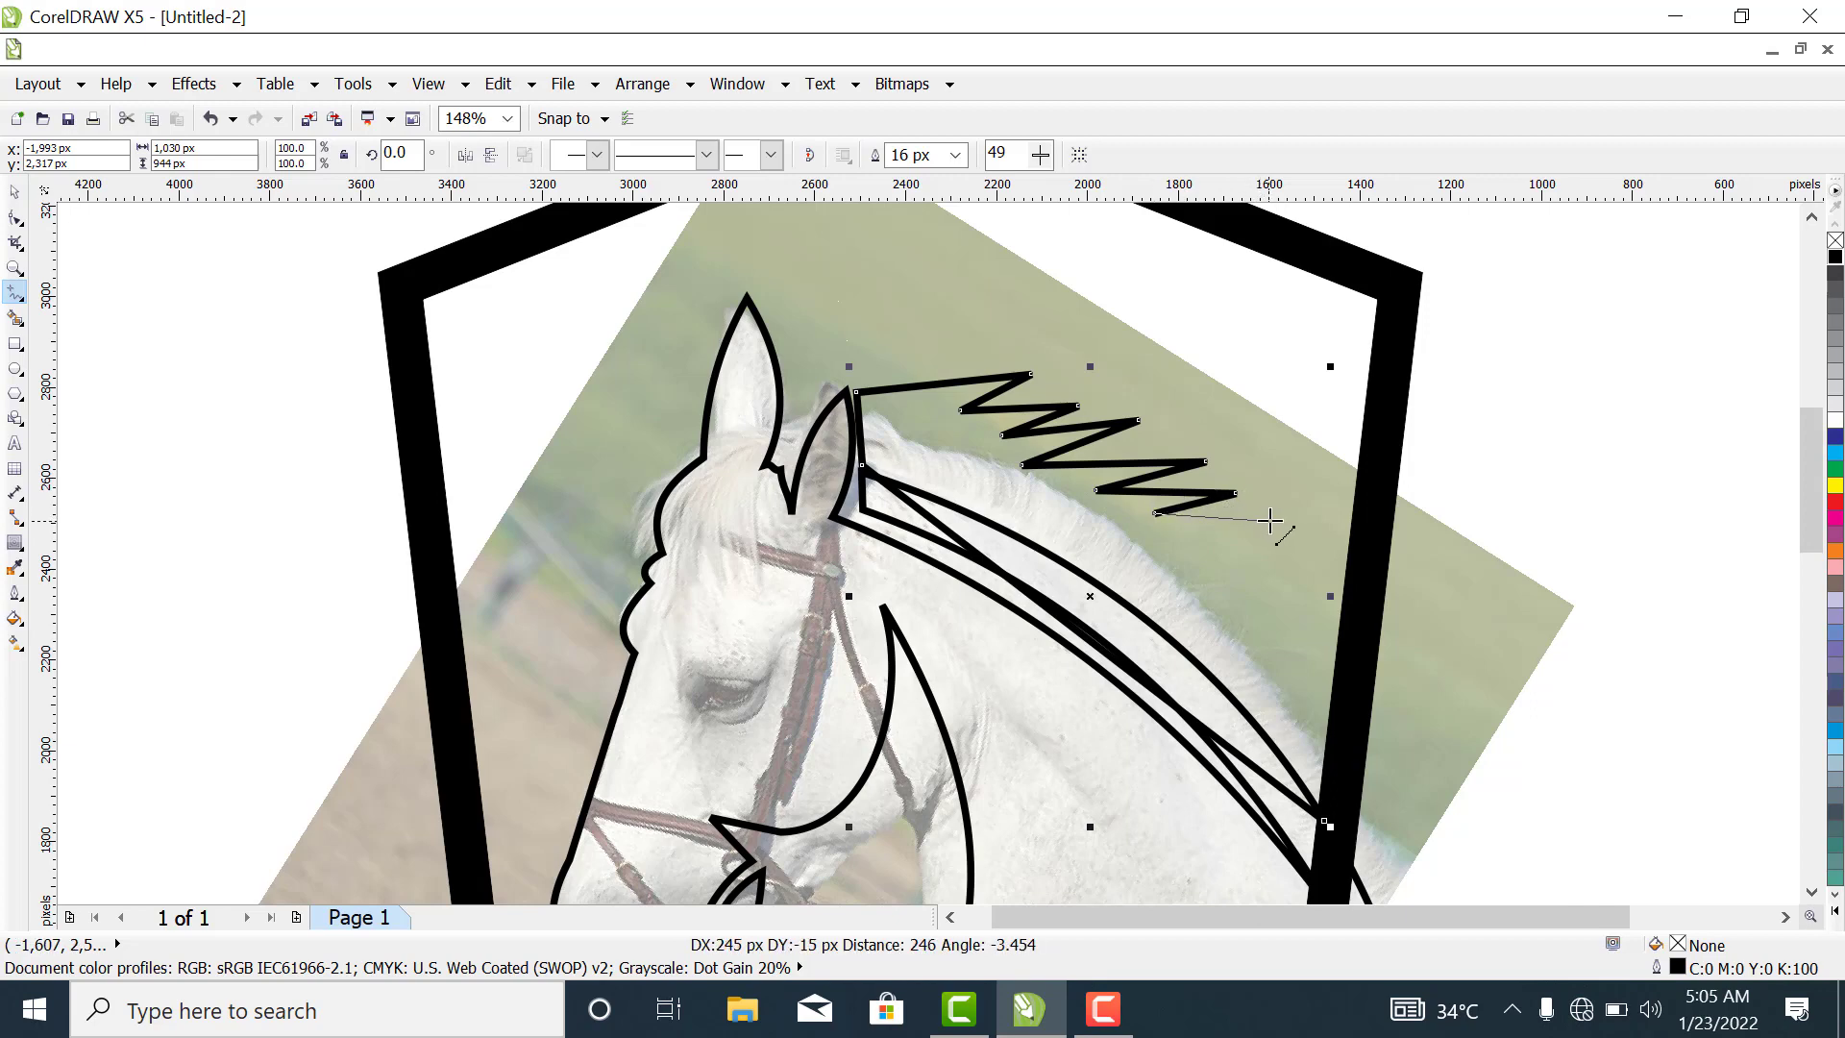
left_click(1272, 523)
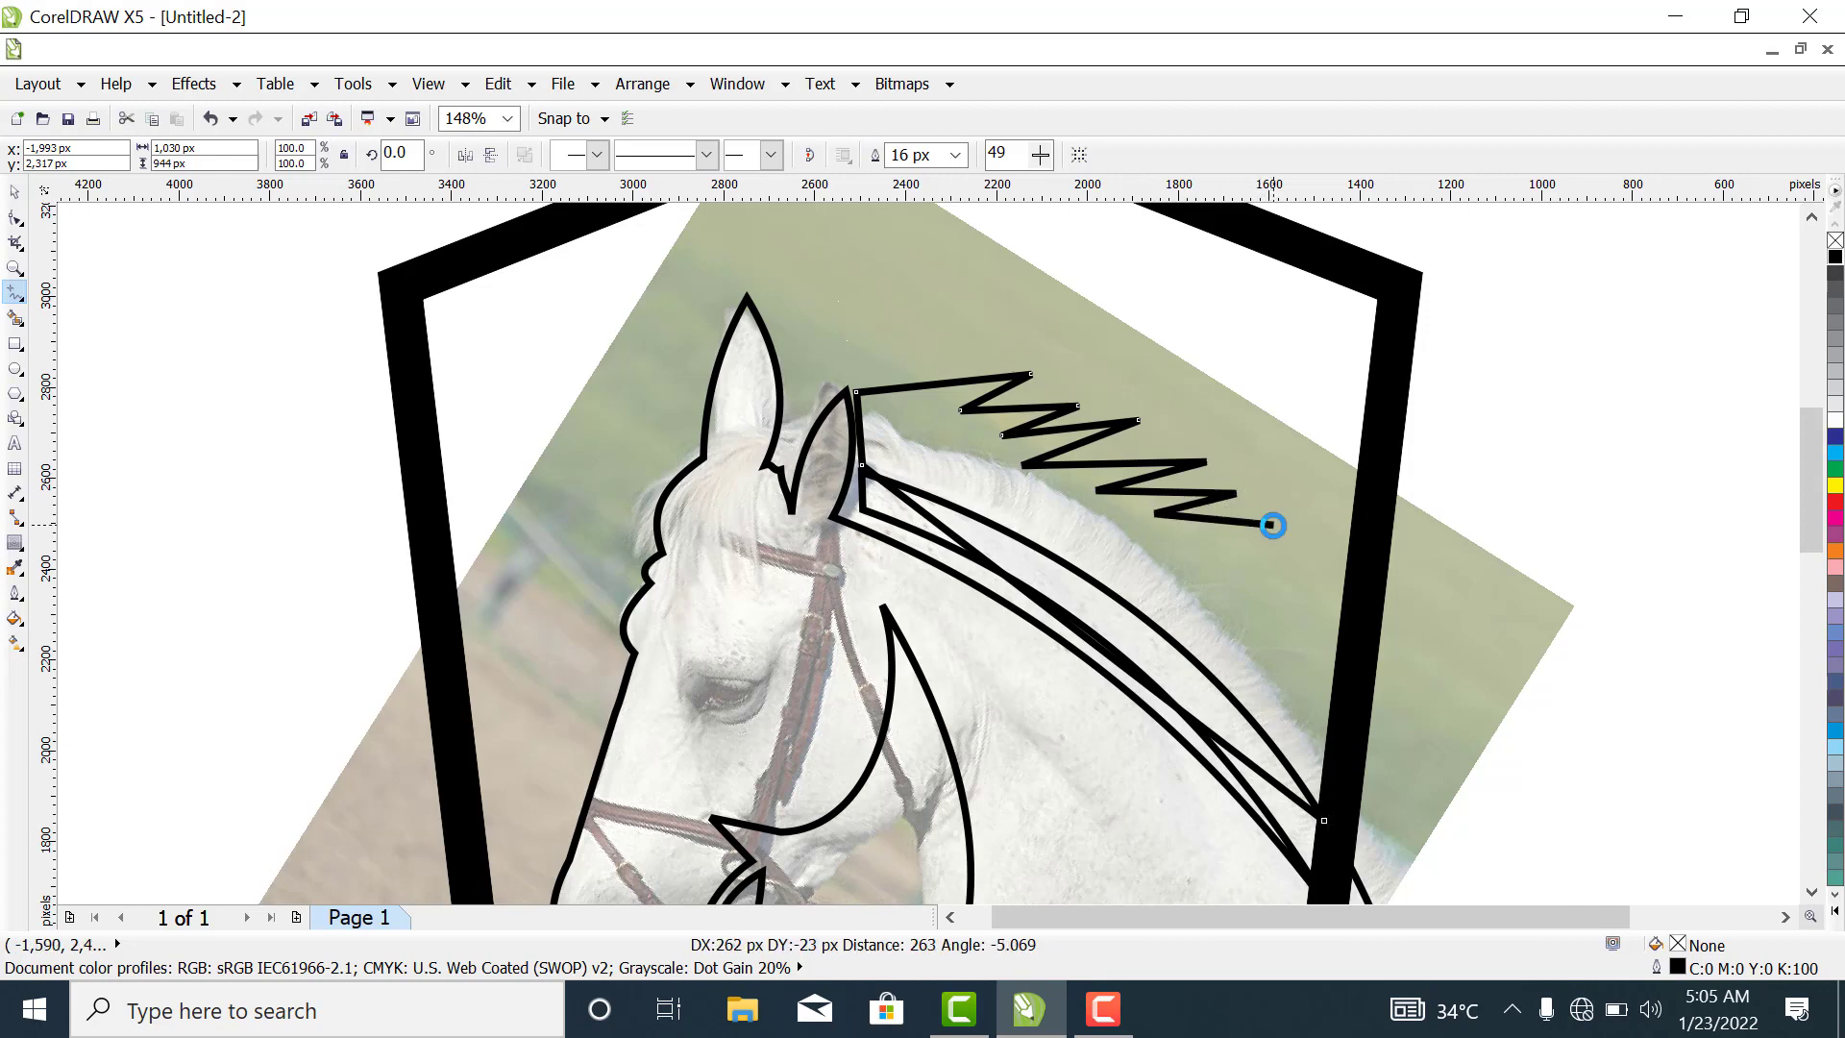
left_click(1189, 548)
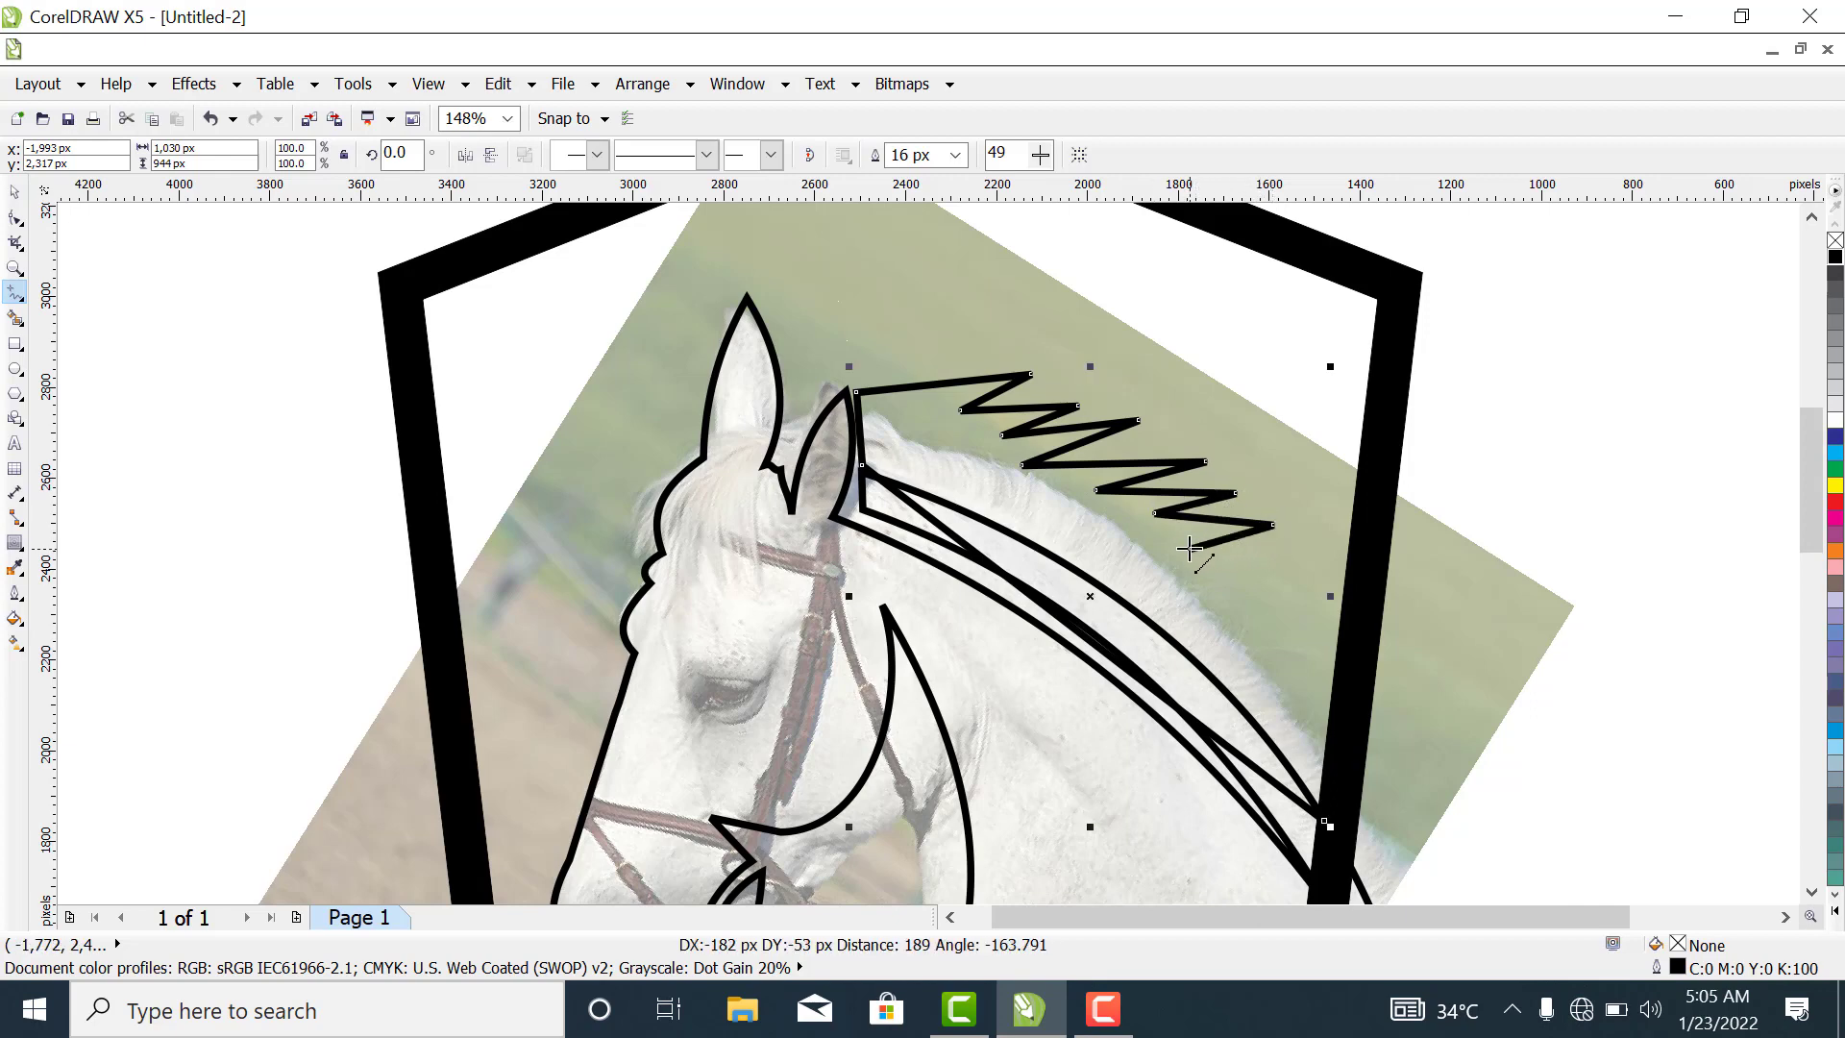
left_click(1323, 557)
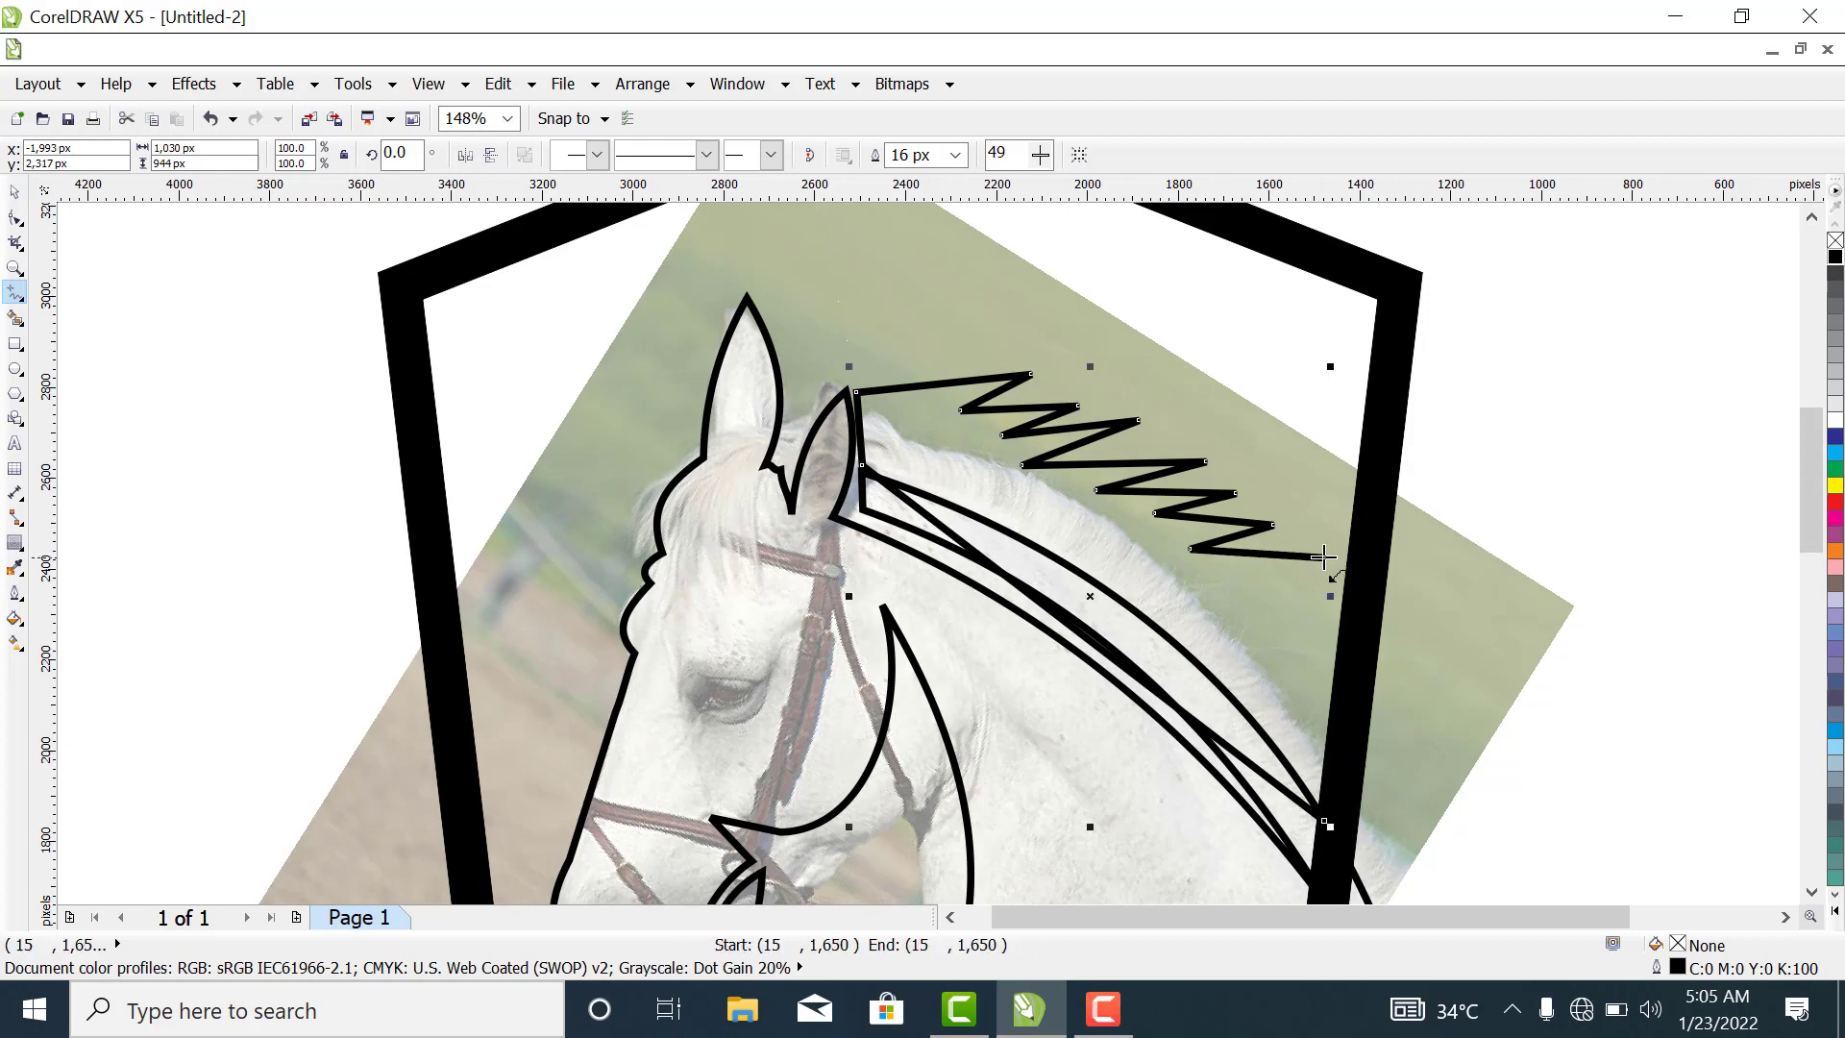
left_click(1237, 580)
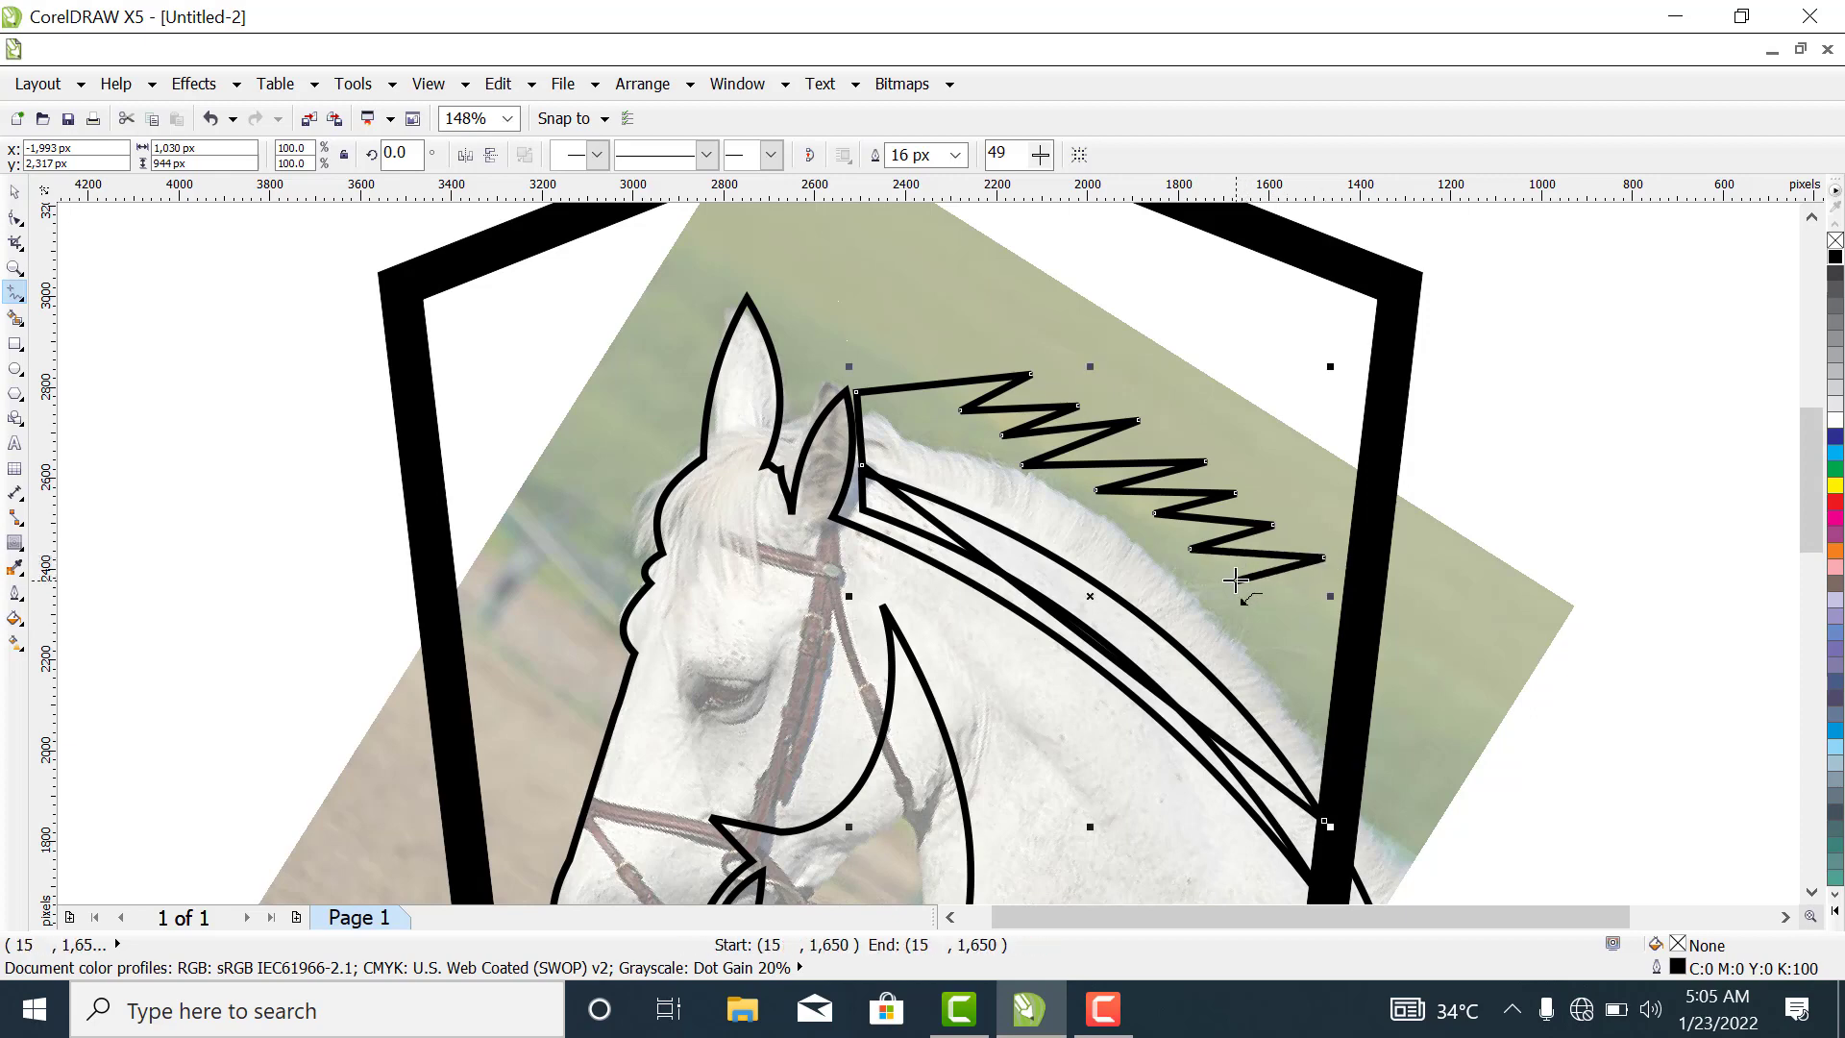
left_click(1339, 589)
left_click(1263, 616)
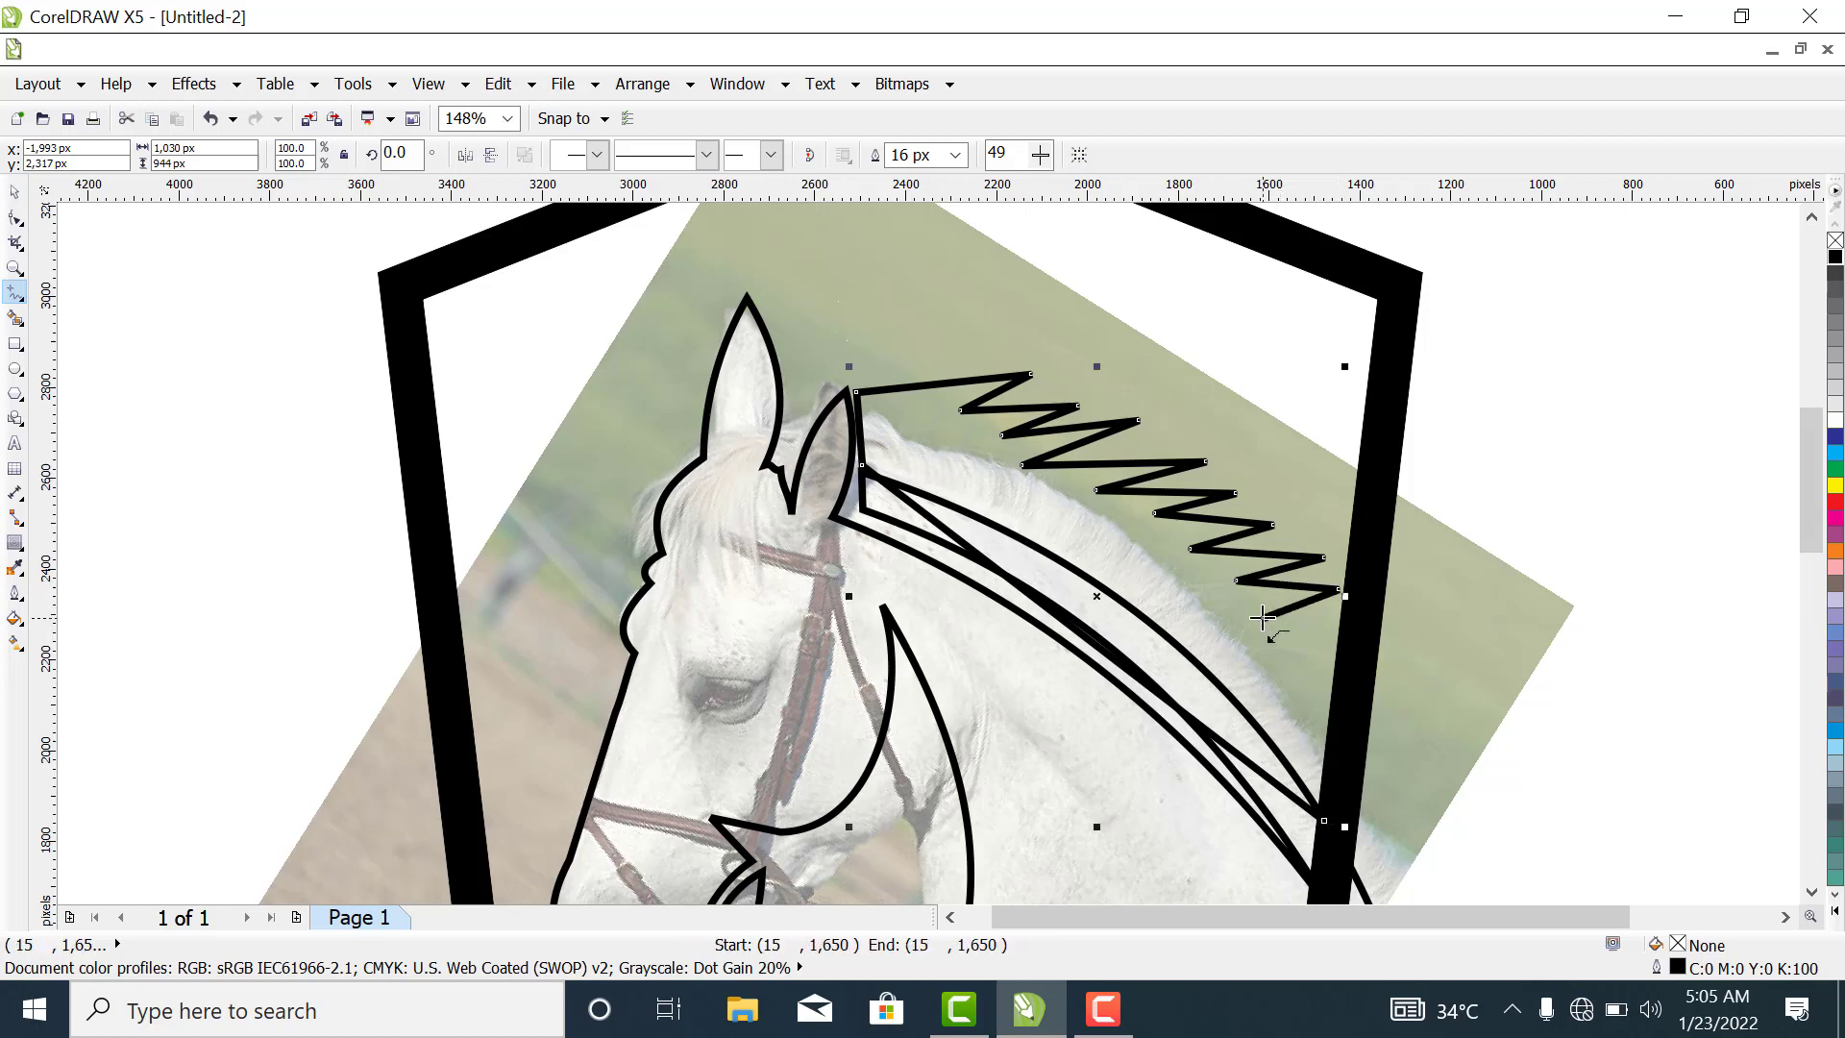
left_click(1327, 636)
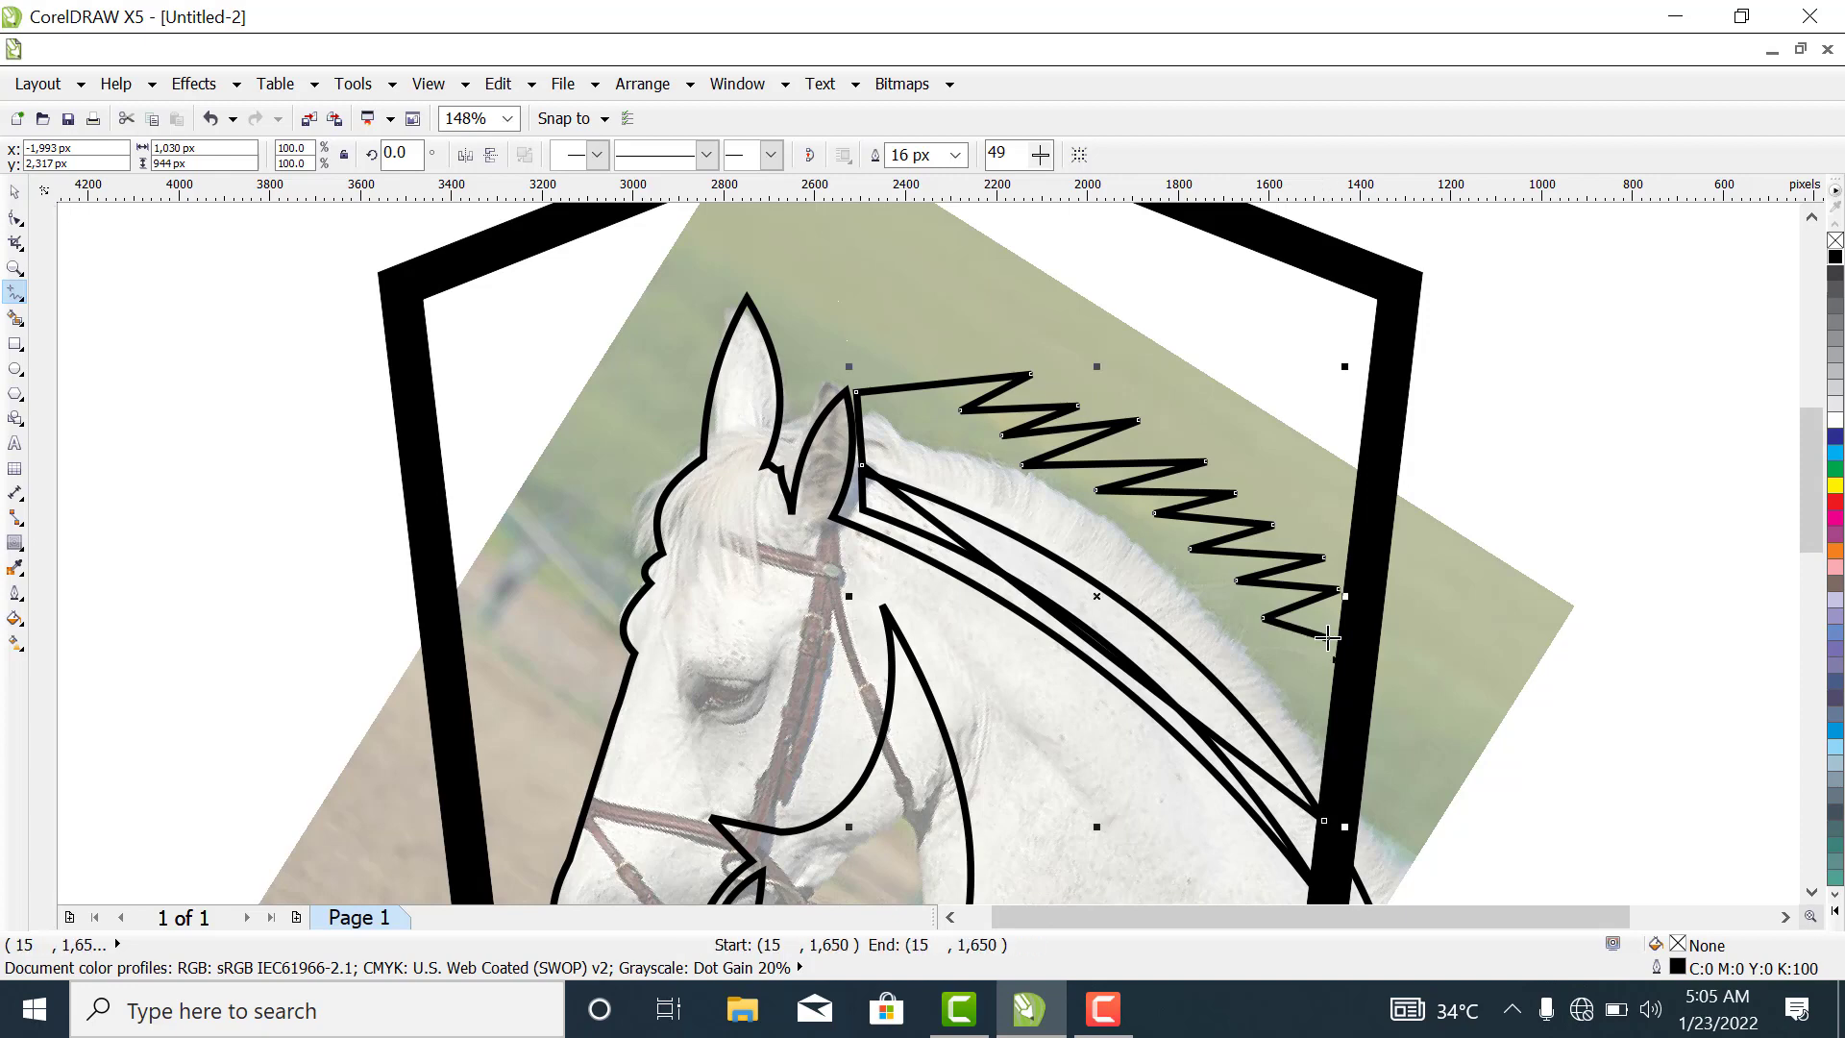
left_click(1245, 653)
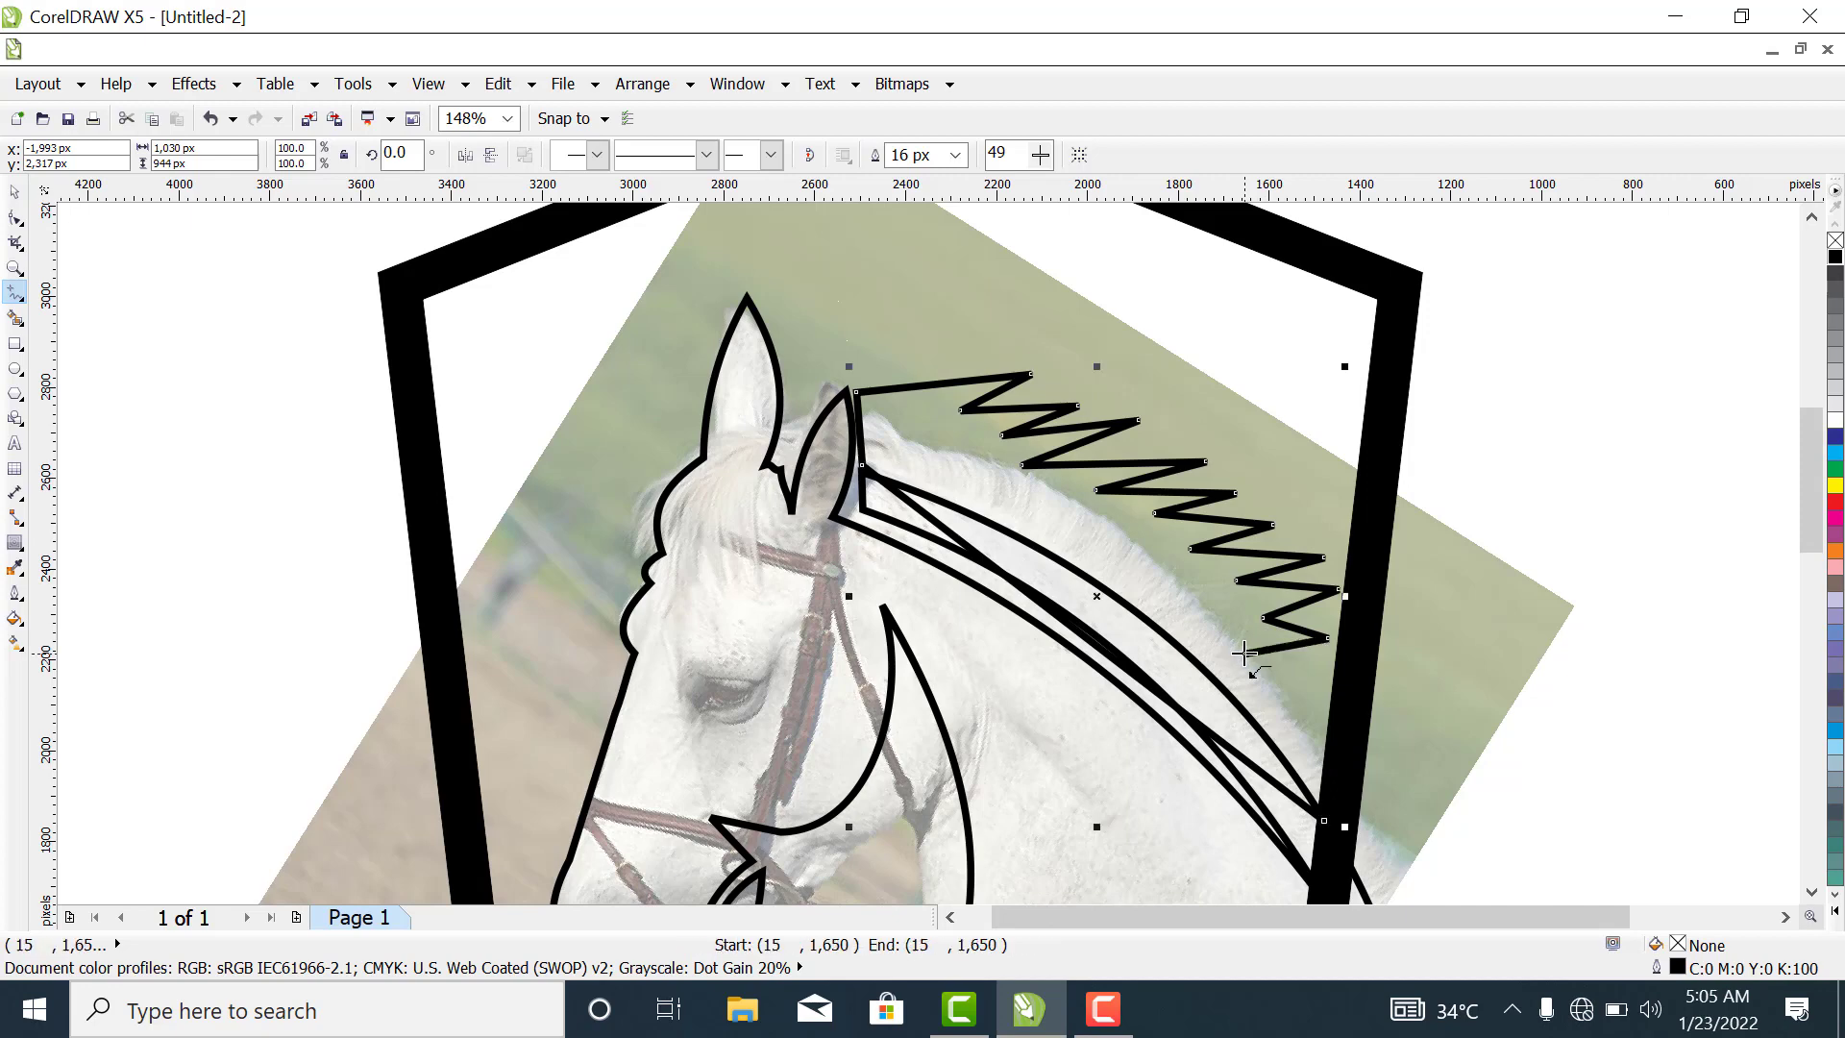
left_click(1334, 666)
left_click(1266, 687)
key("ctrl+z")
key("ctrl+z")
Add a tenth hair spike to the zigzag and end the line on the frame's right side.
left_click(1321, 678)
left_click(1256, 686)
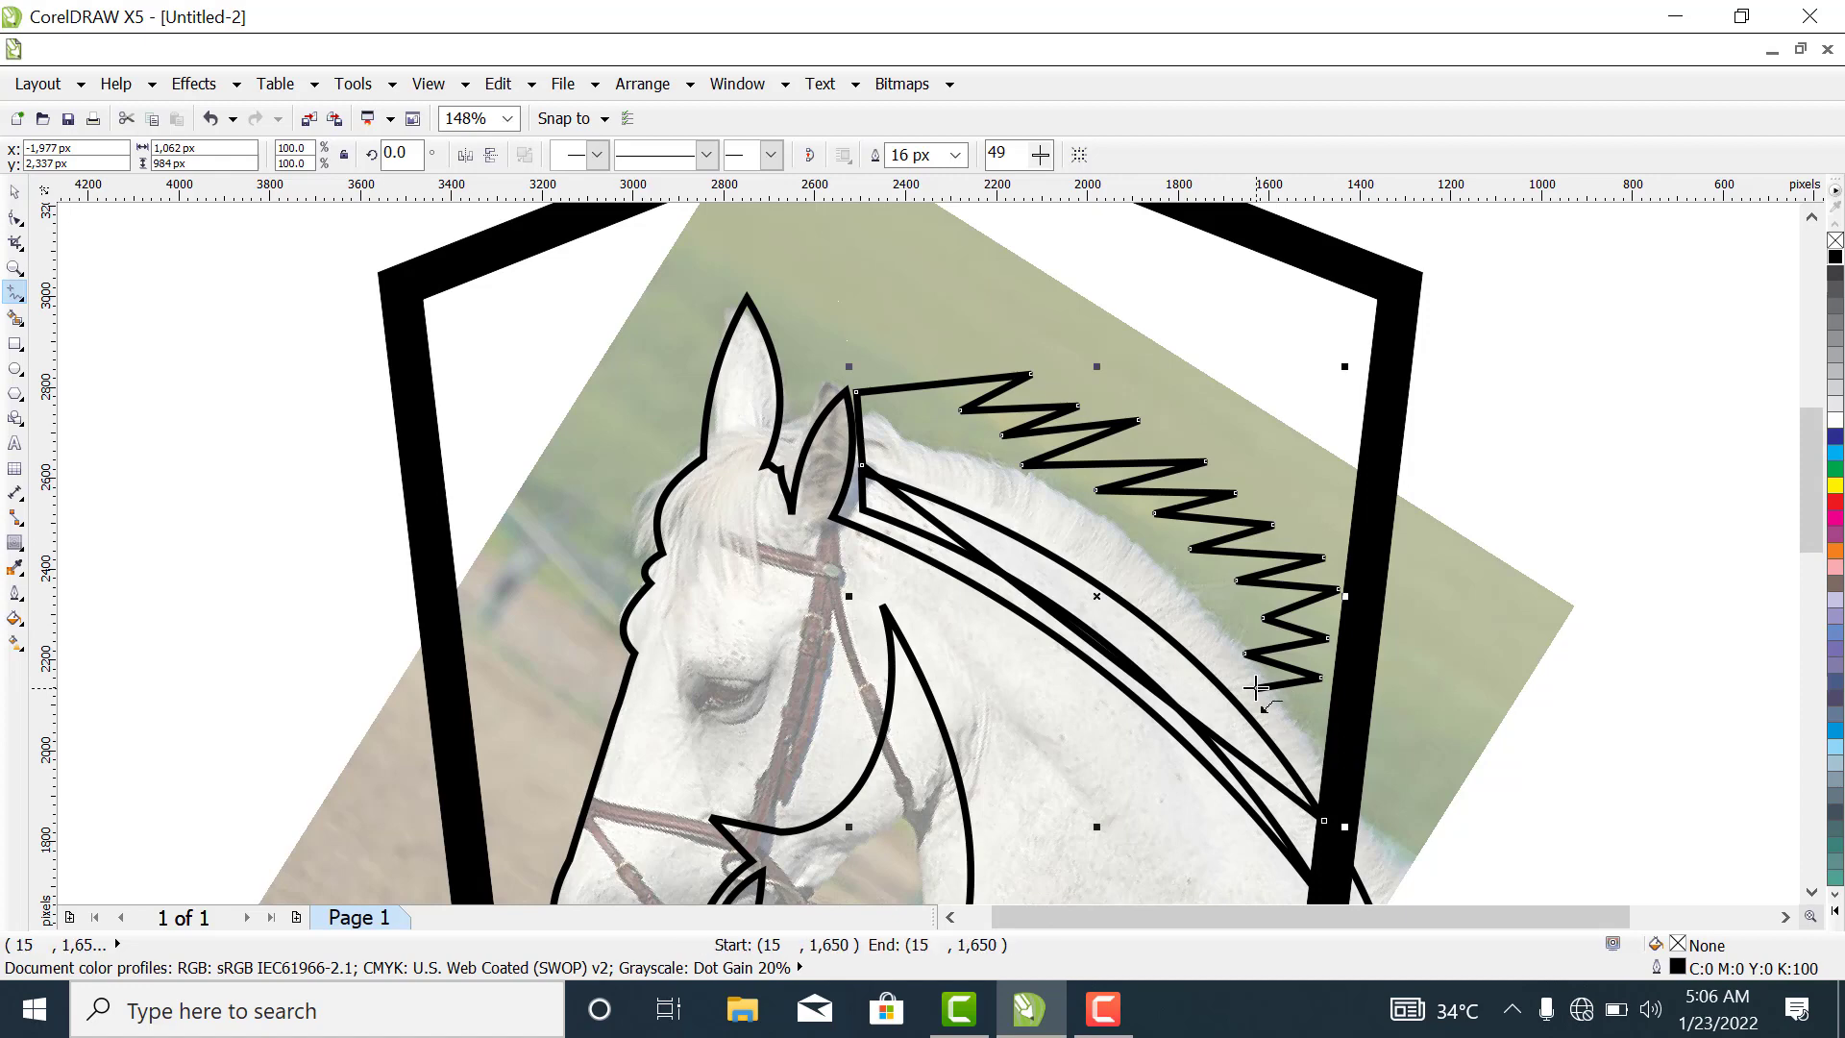
left_click(1337, 720)
Select all nodes of the zigzag mane line and convert its segments to curves.
left_click(14, 221)
left_click_drag(792, 337, 1453, 845)
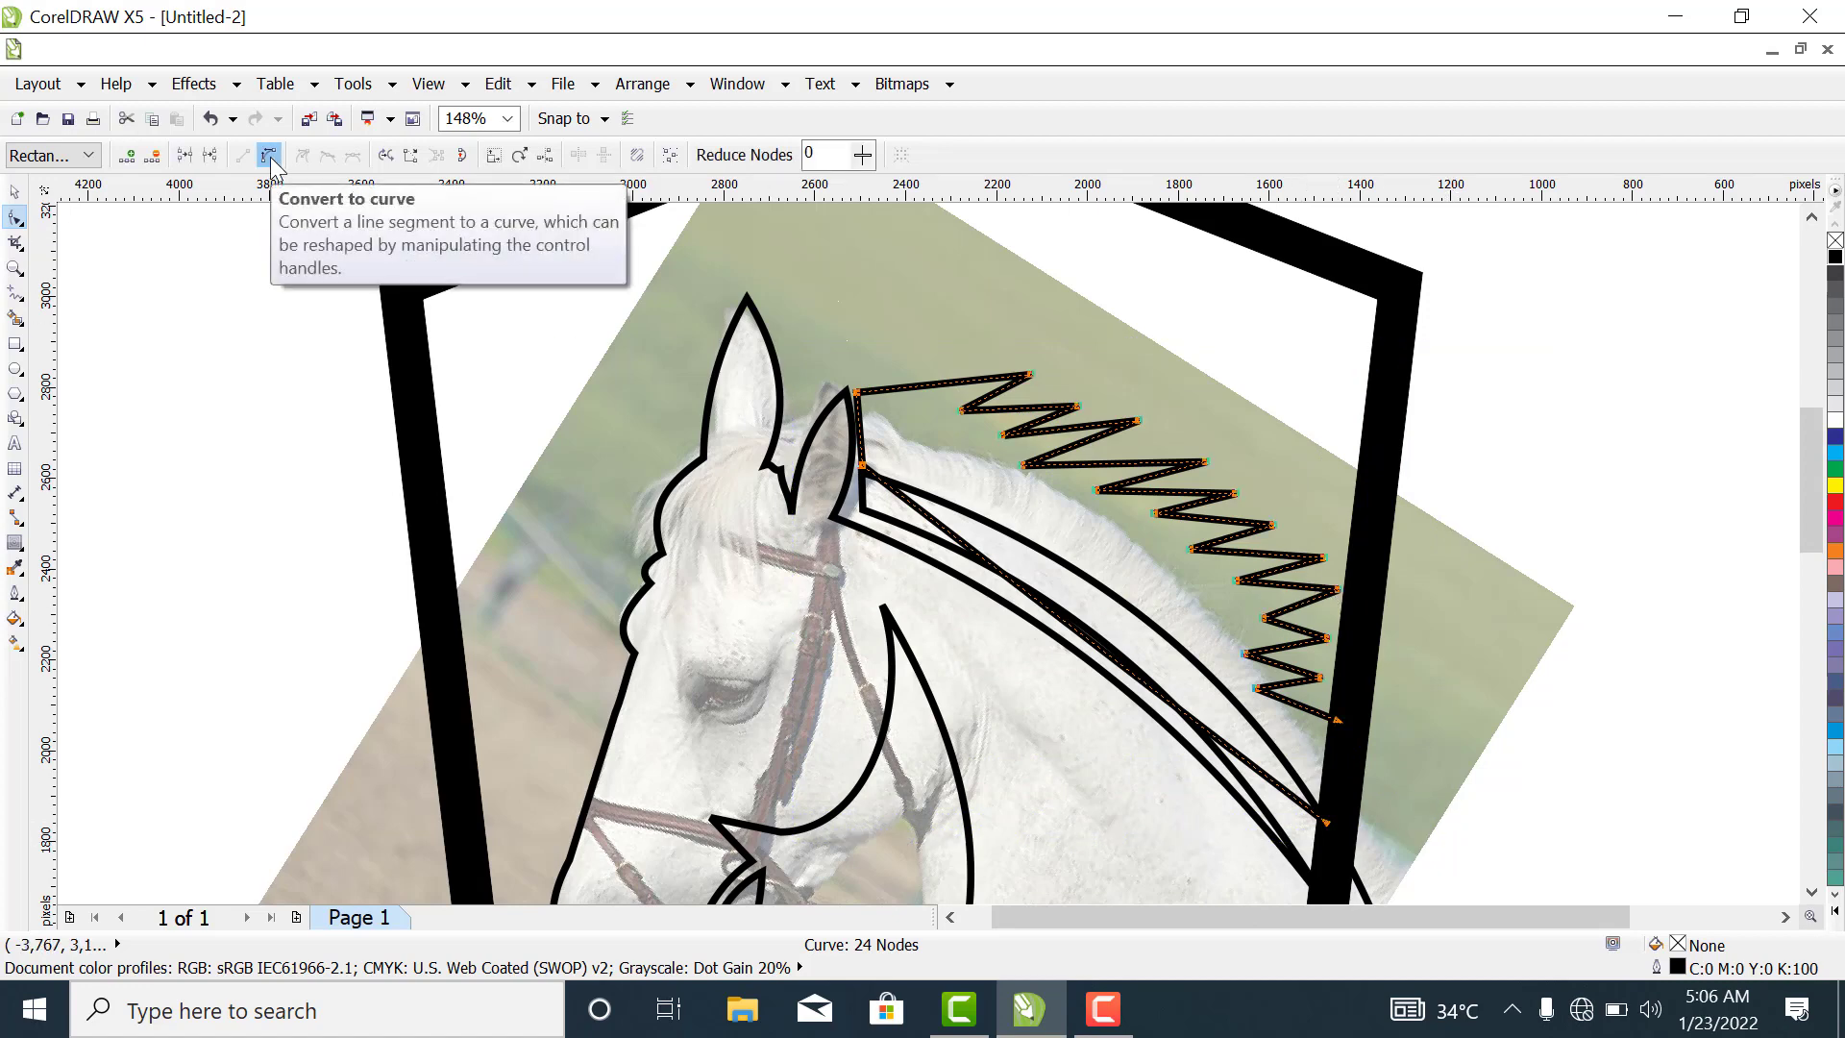
left_click(270, 155)
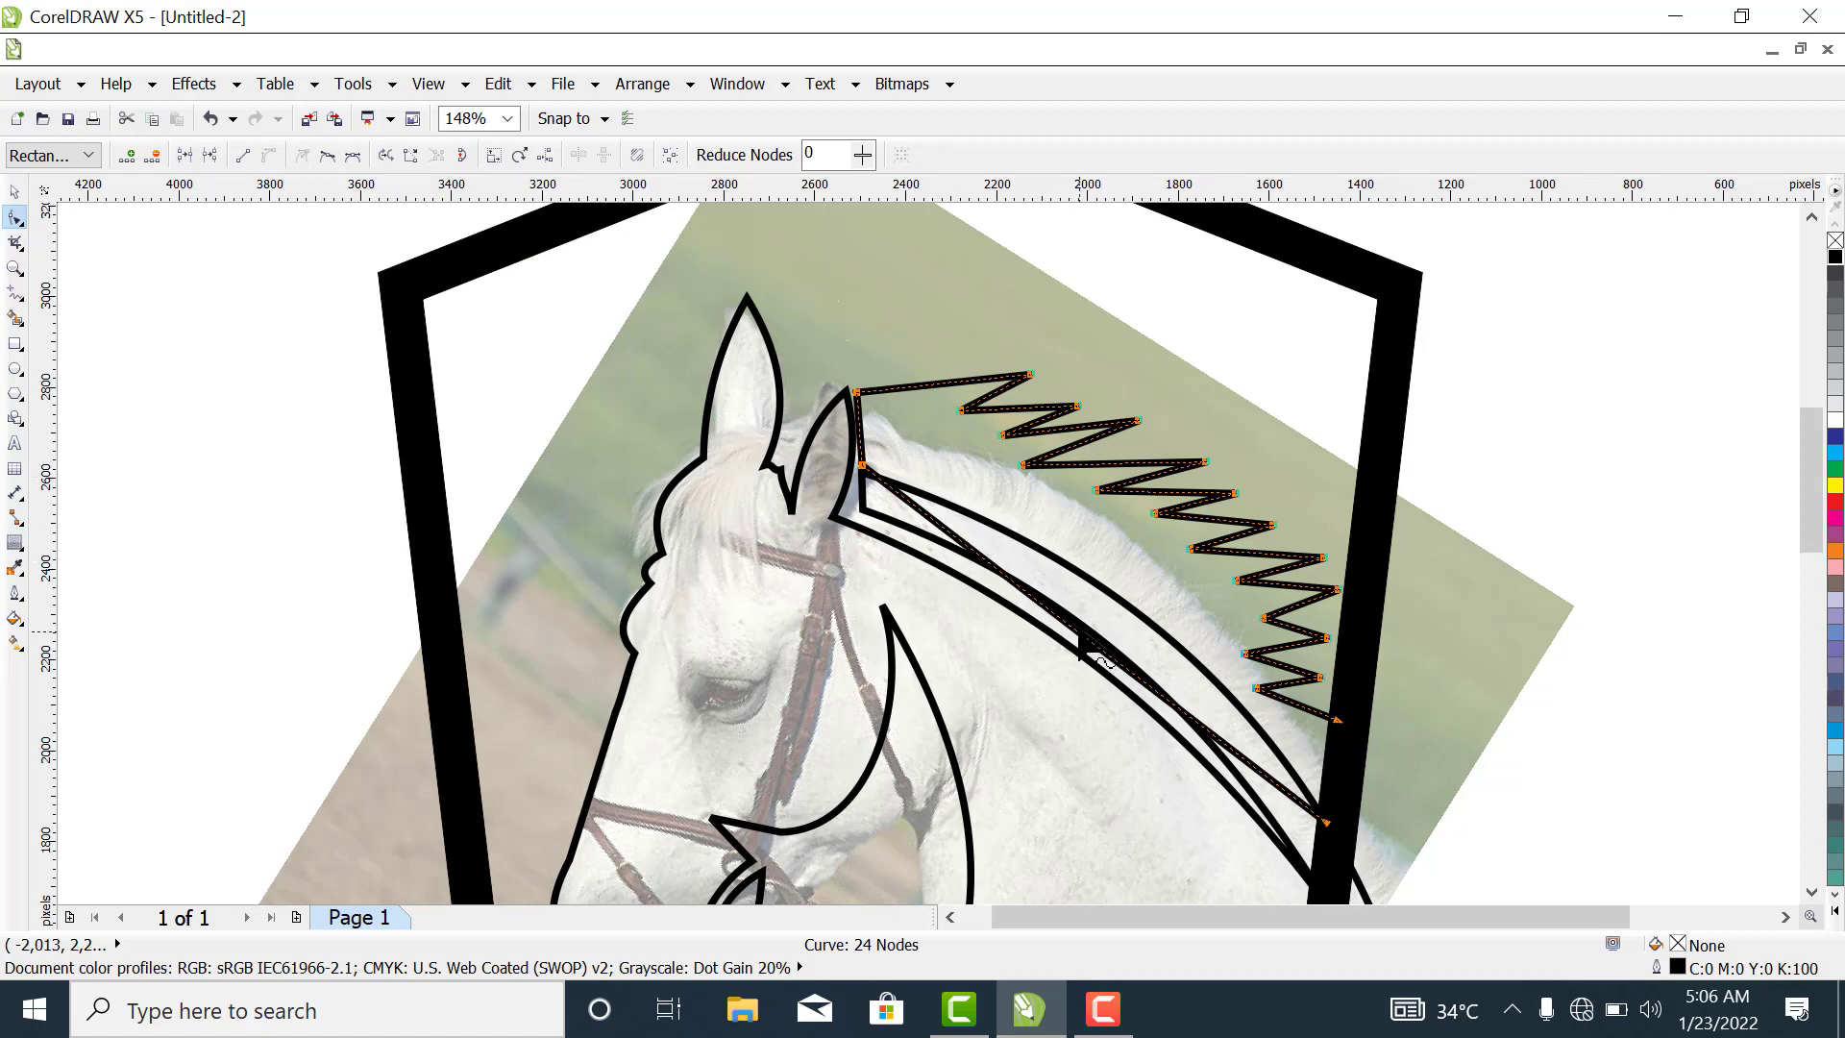
Bend the mane line's long lower segment into an arc just above the existing neck outline and adjust the short segment below the ear tip.
left_click_drag(1078, 634, 1151, 608)
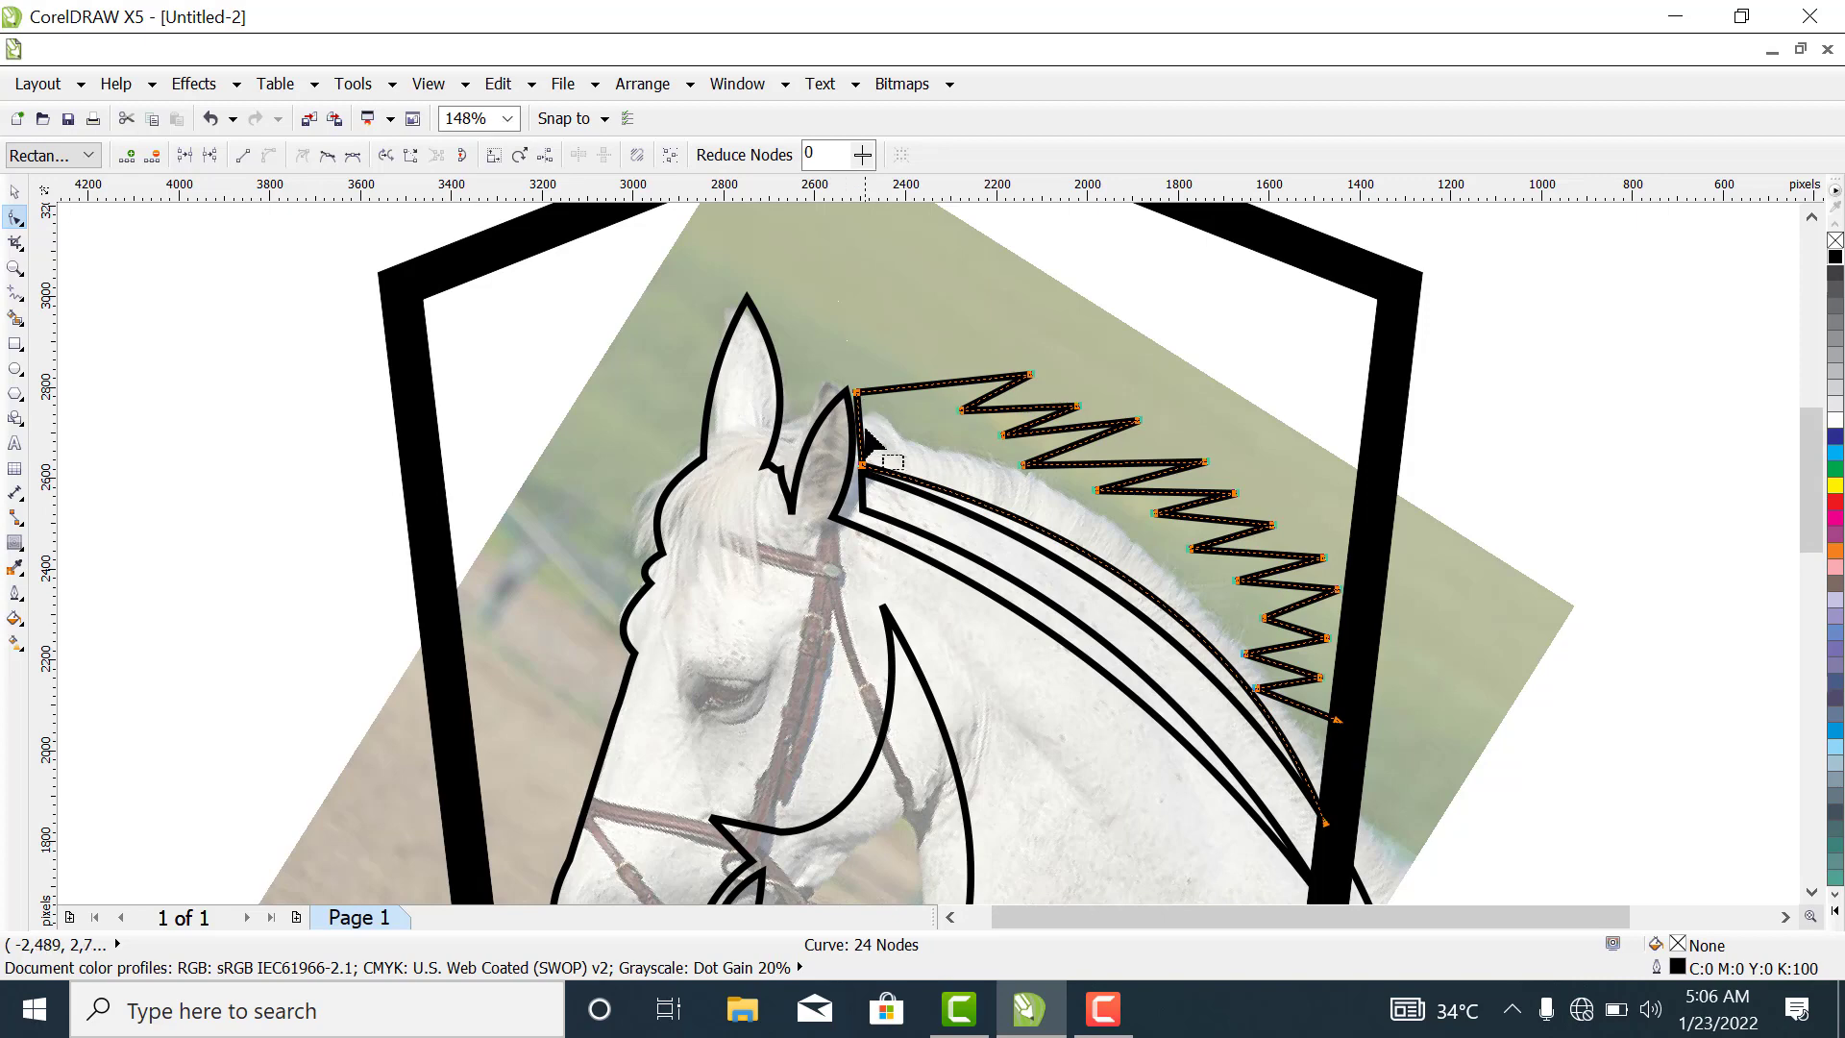
left_click_drag(863, 434, 872, 440)
left_click_drag(851, 454, 886, 492)
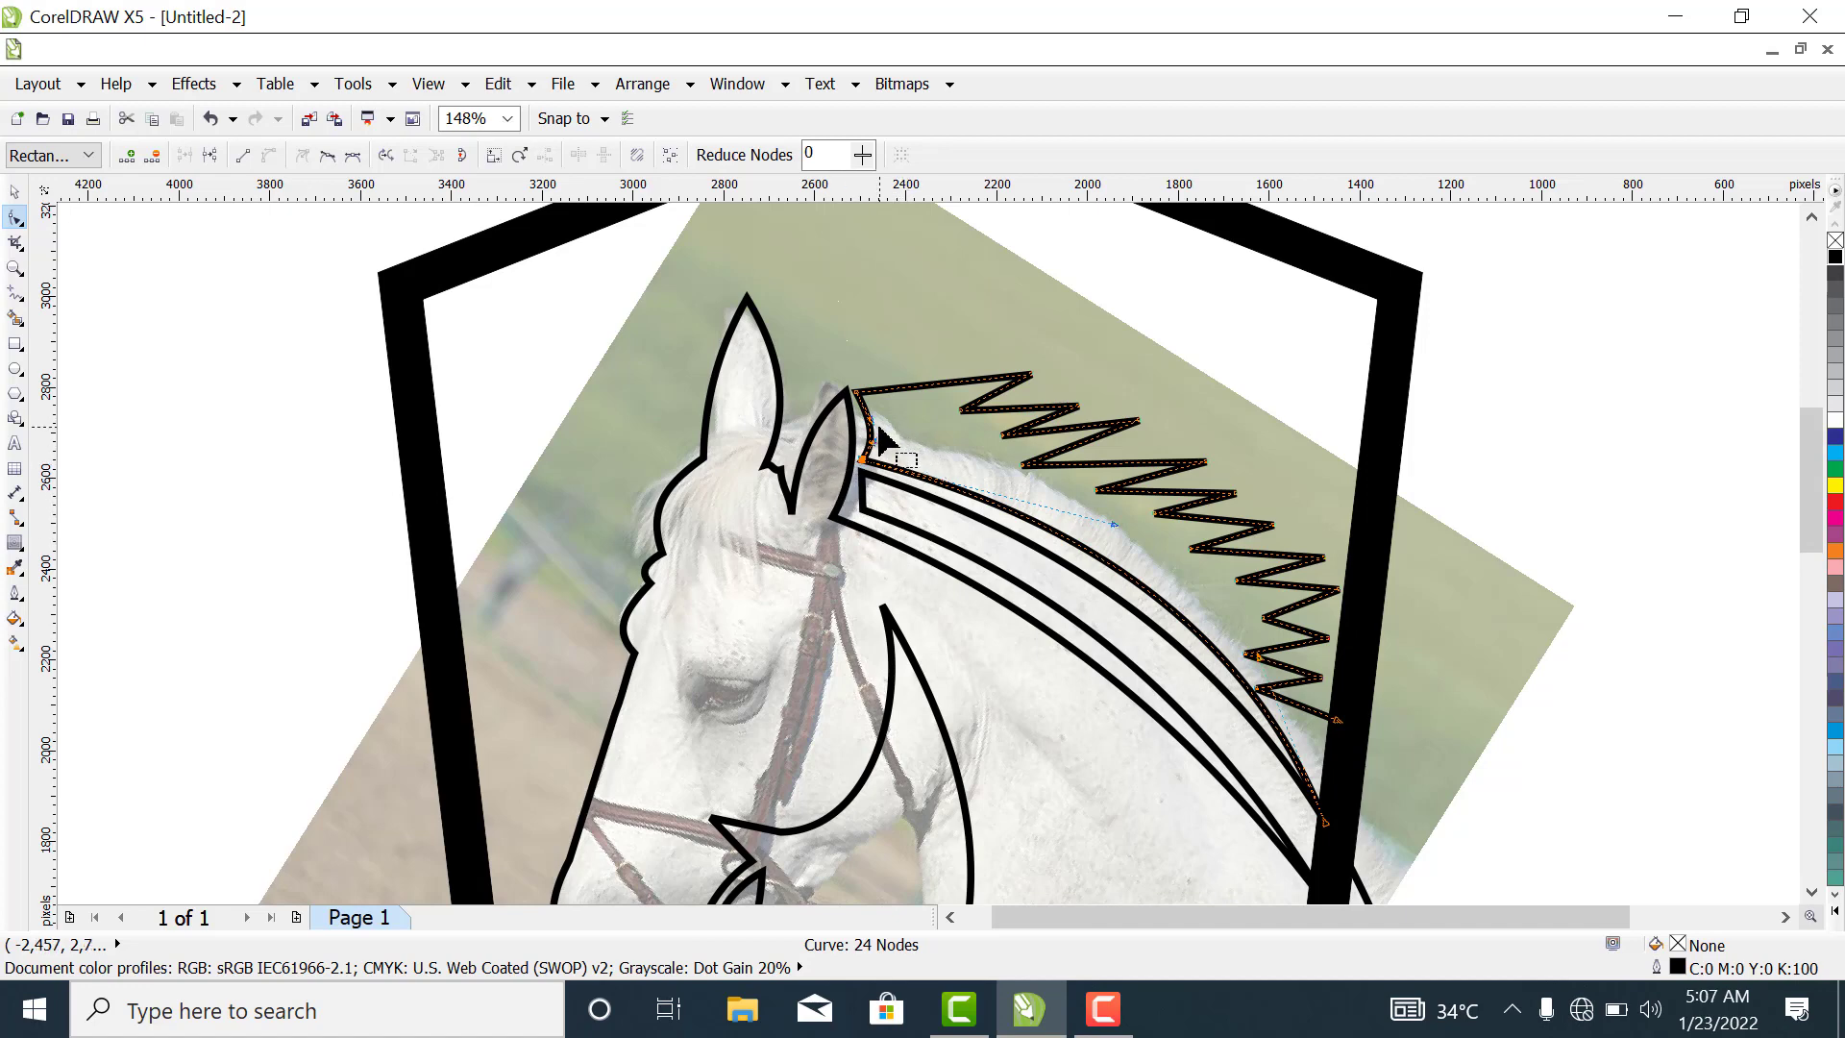
left_click_drag(894, 458, 882, 458)
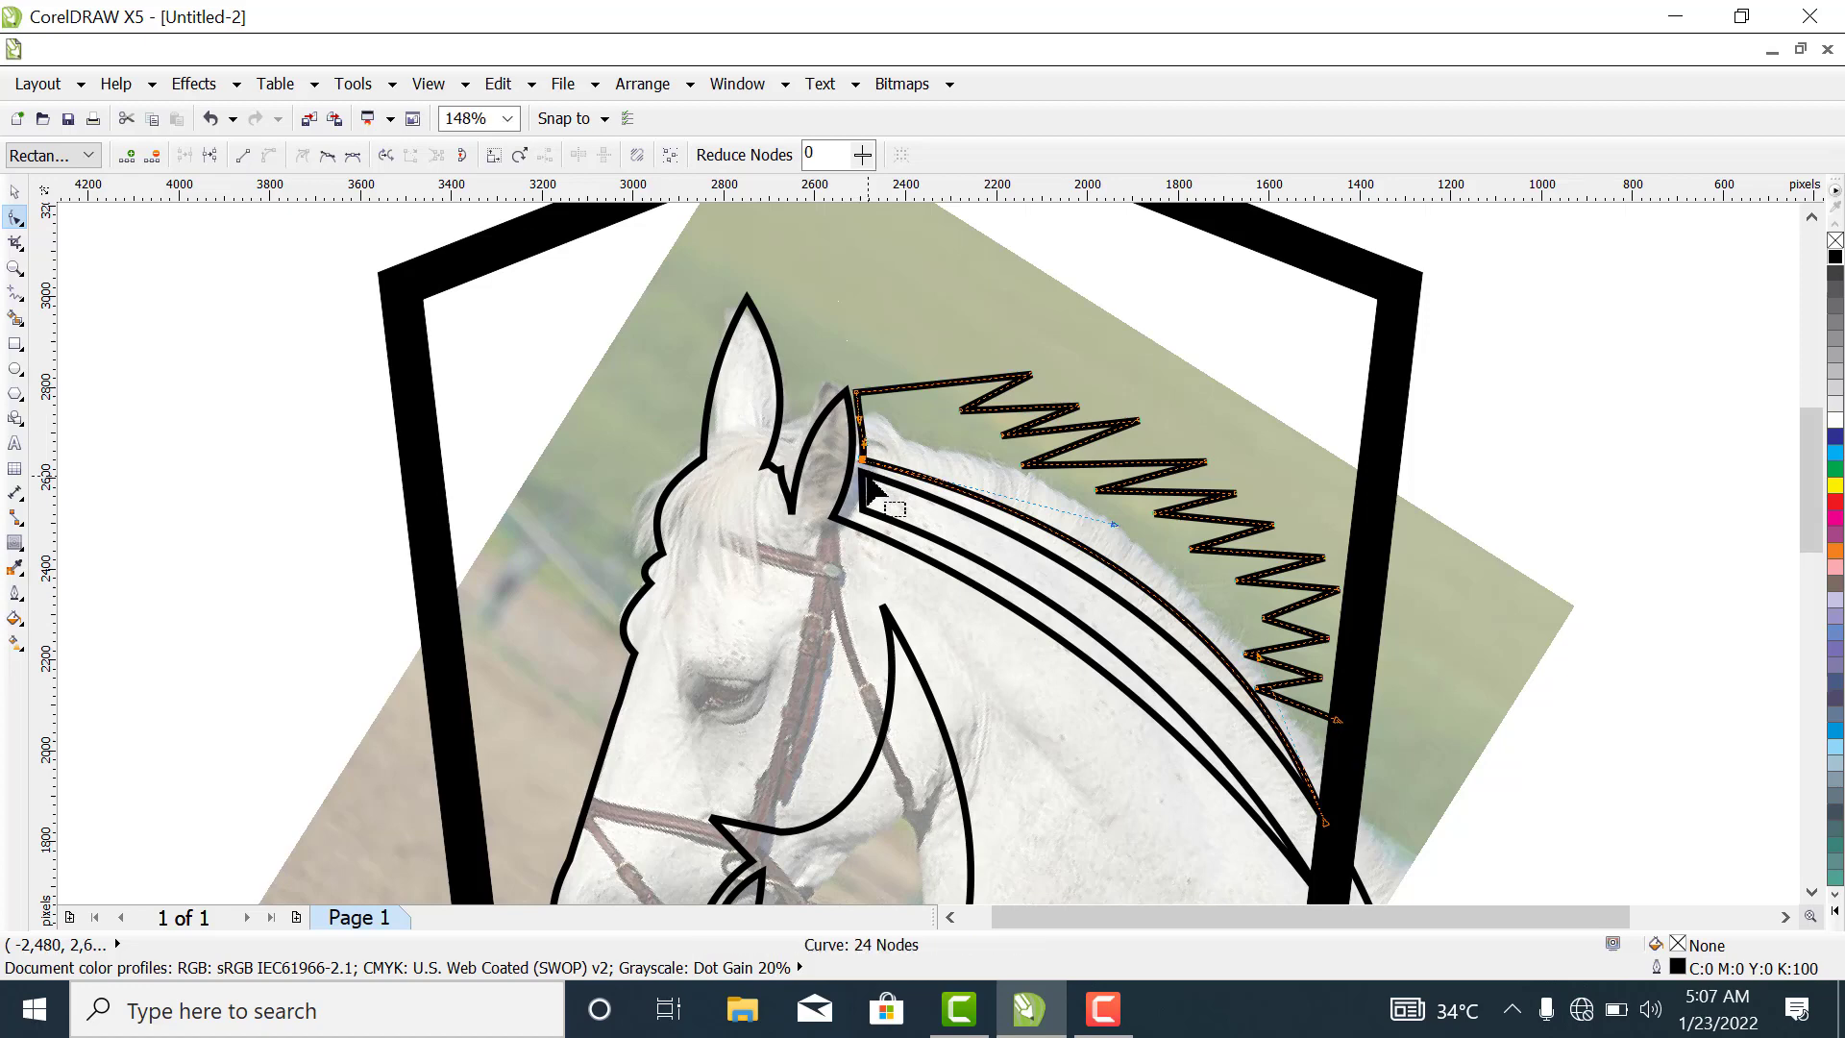
left_click_drag(885, 453, 866, 415)
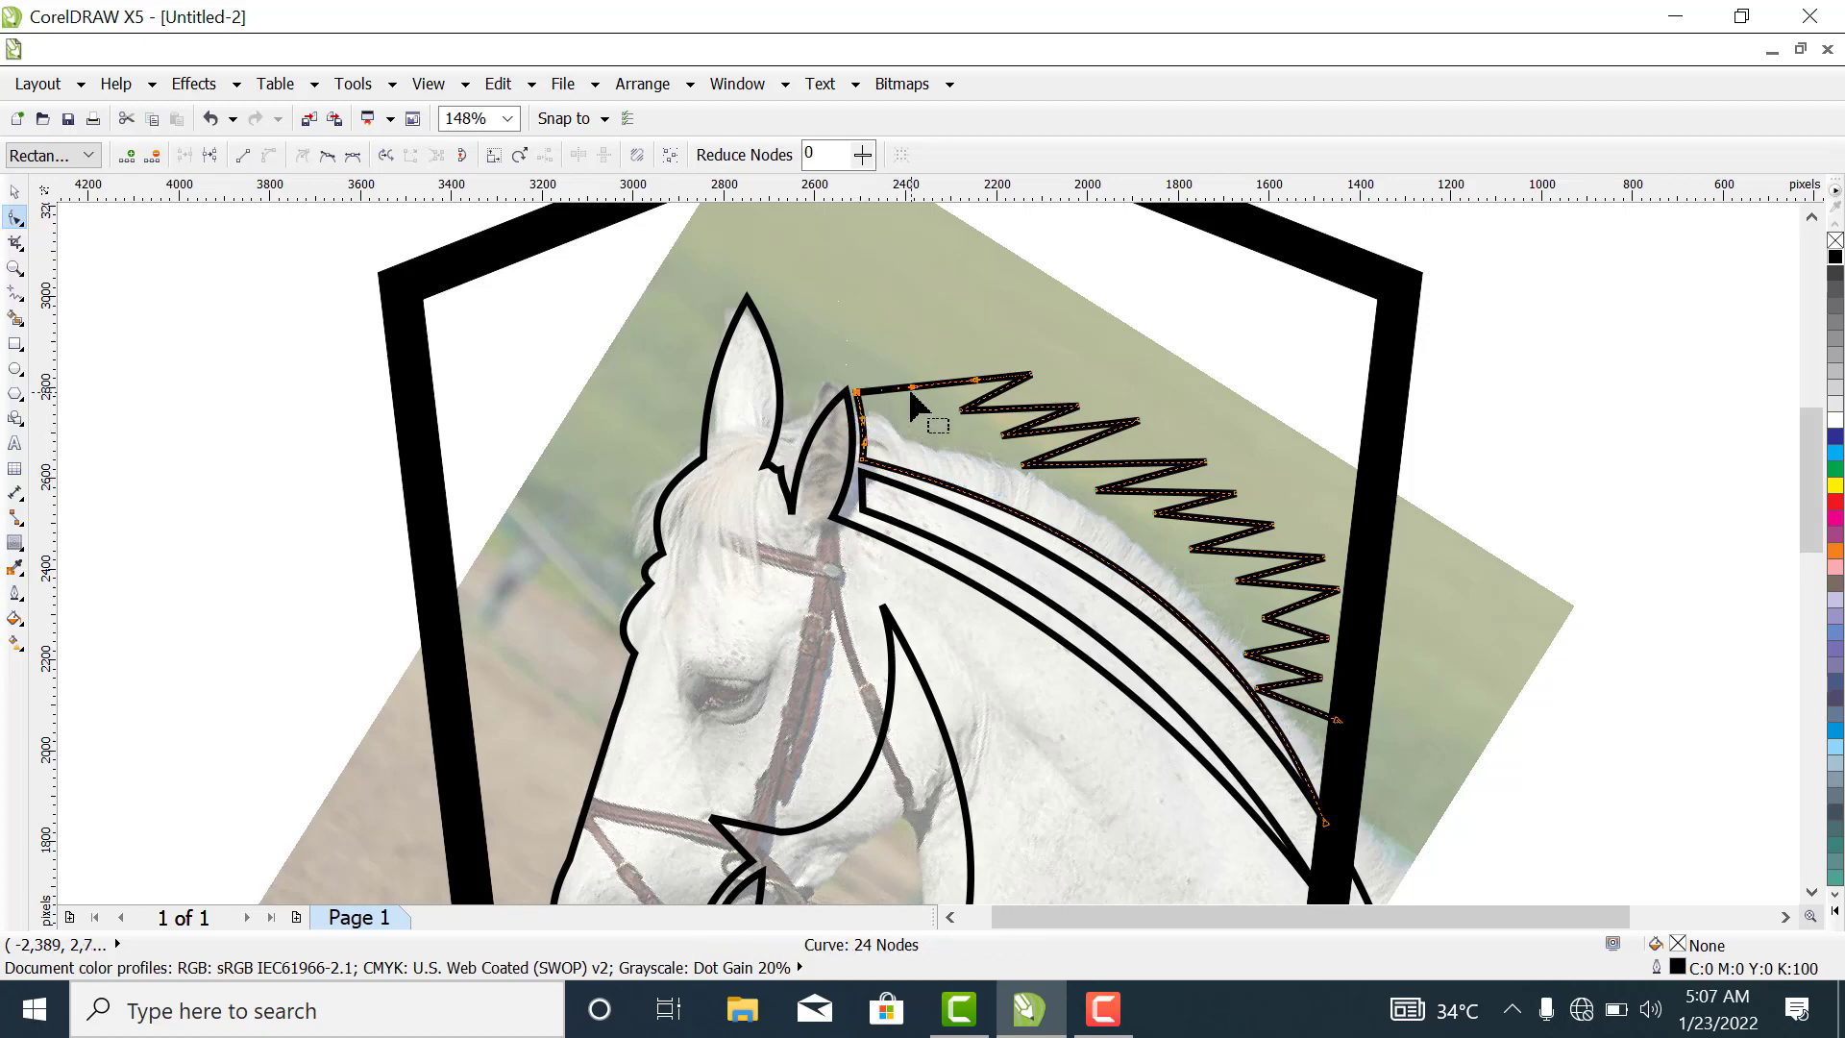
Bend the straight segments of the zigzag mane outline into curved, flame-like hair tufts with the Shape tool, down to the lowest spikes.
left_click_drag(914, 389, 910, 376)
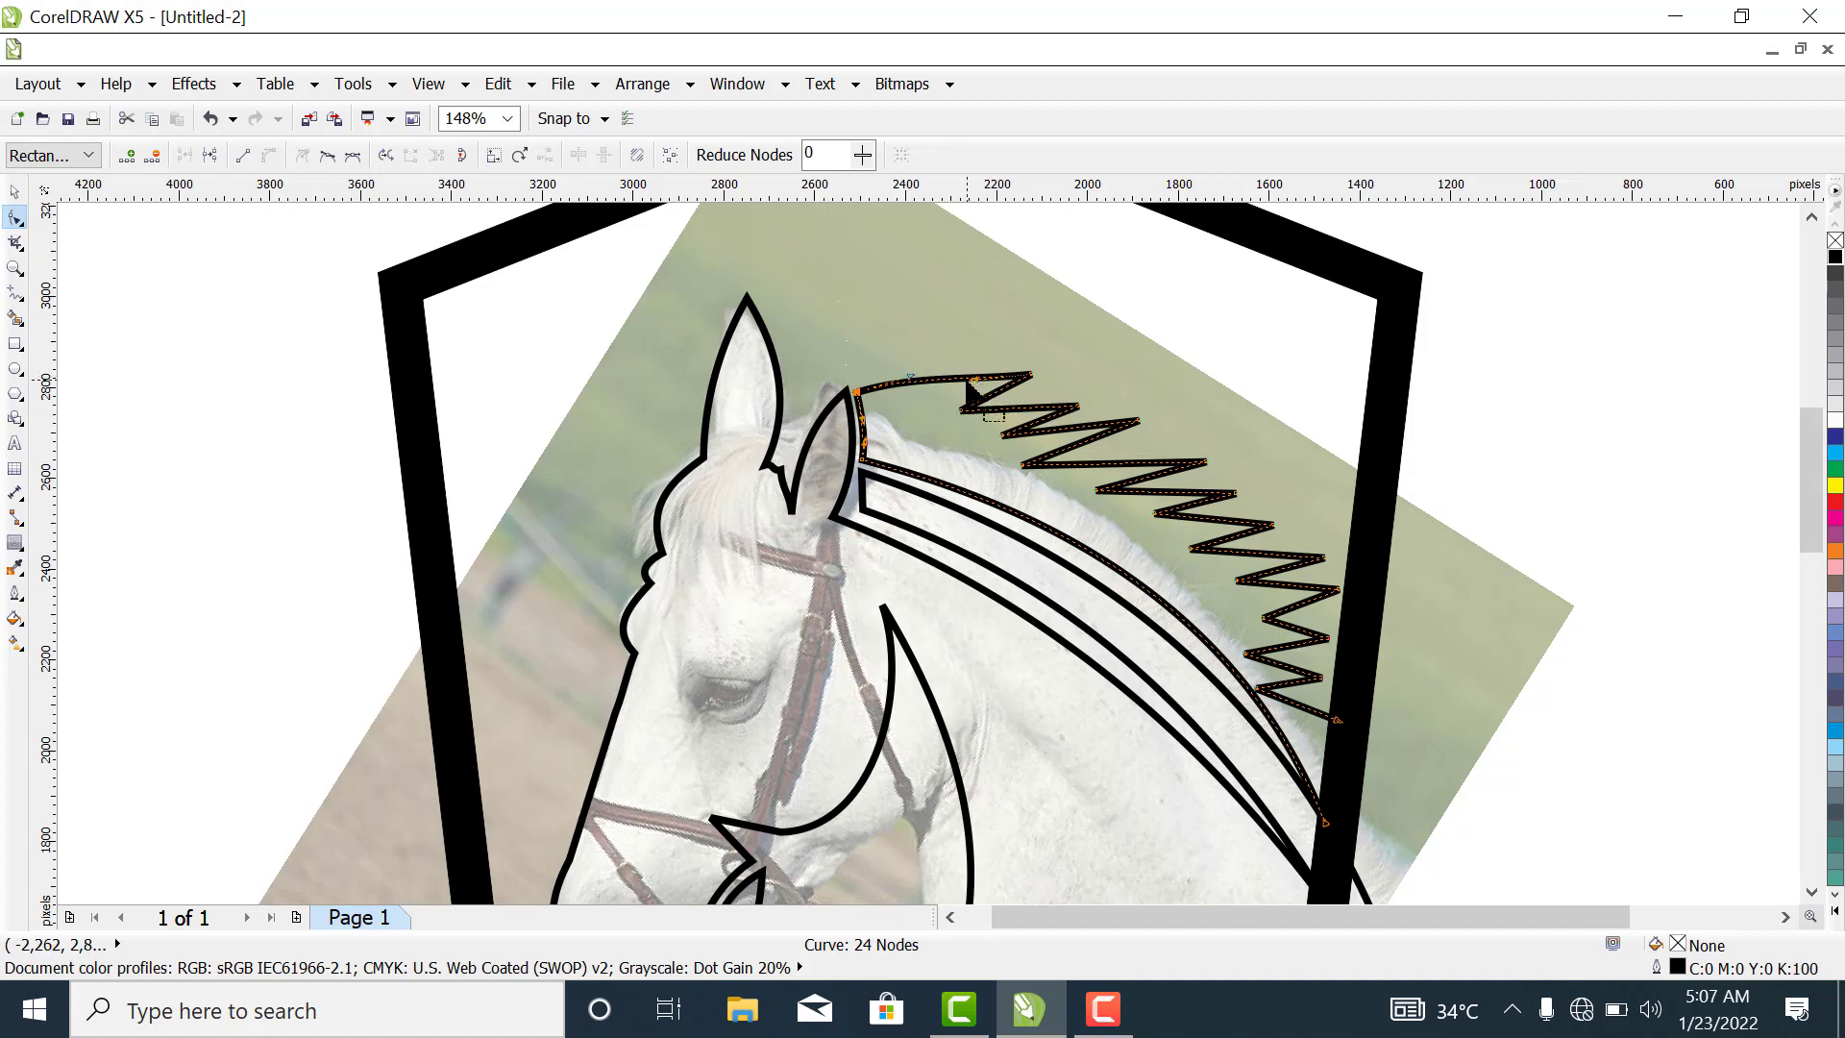
left_click_drag(968, 385, 1043, 434)
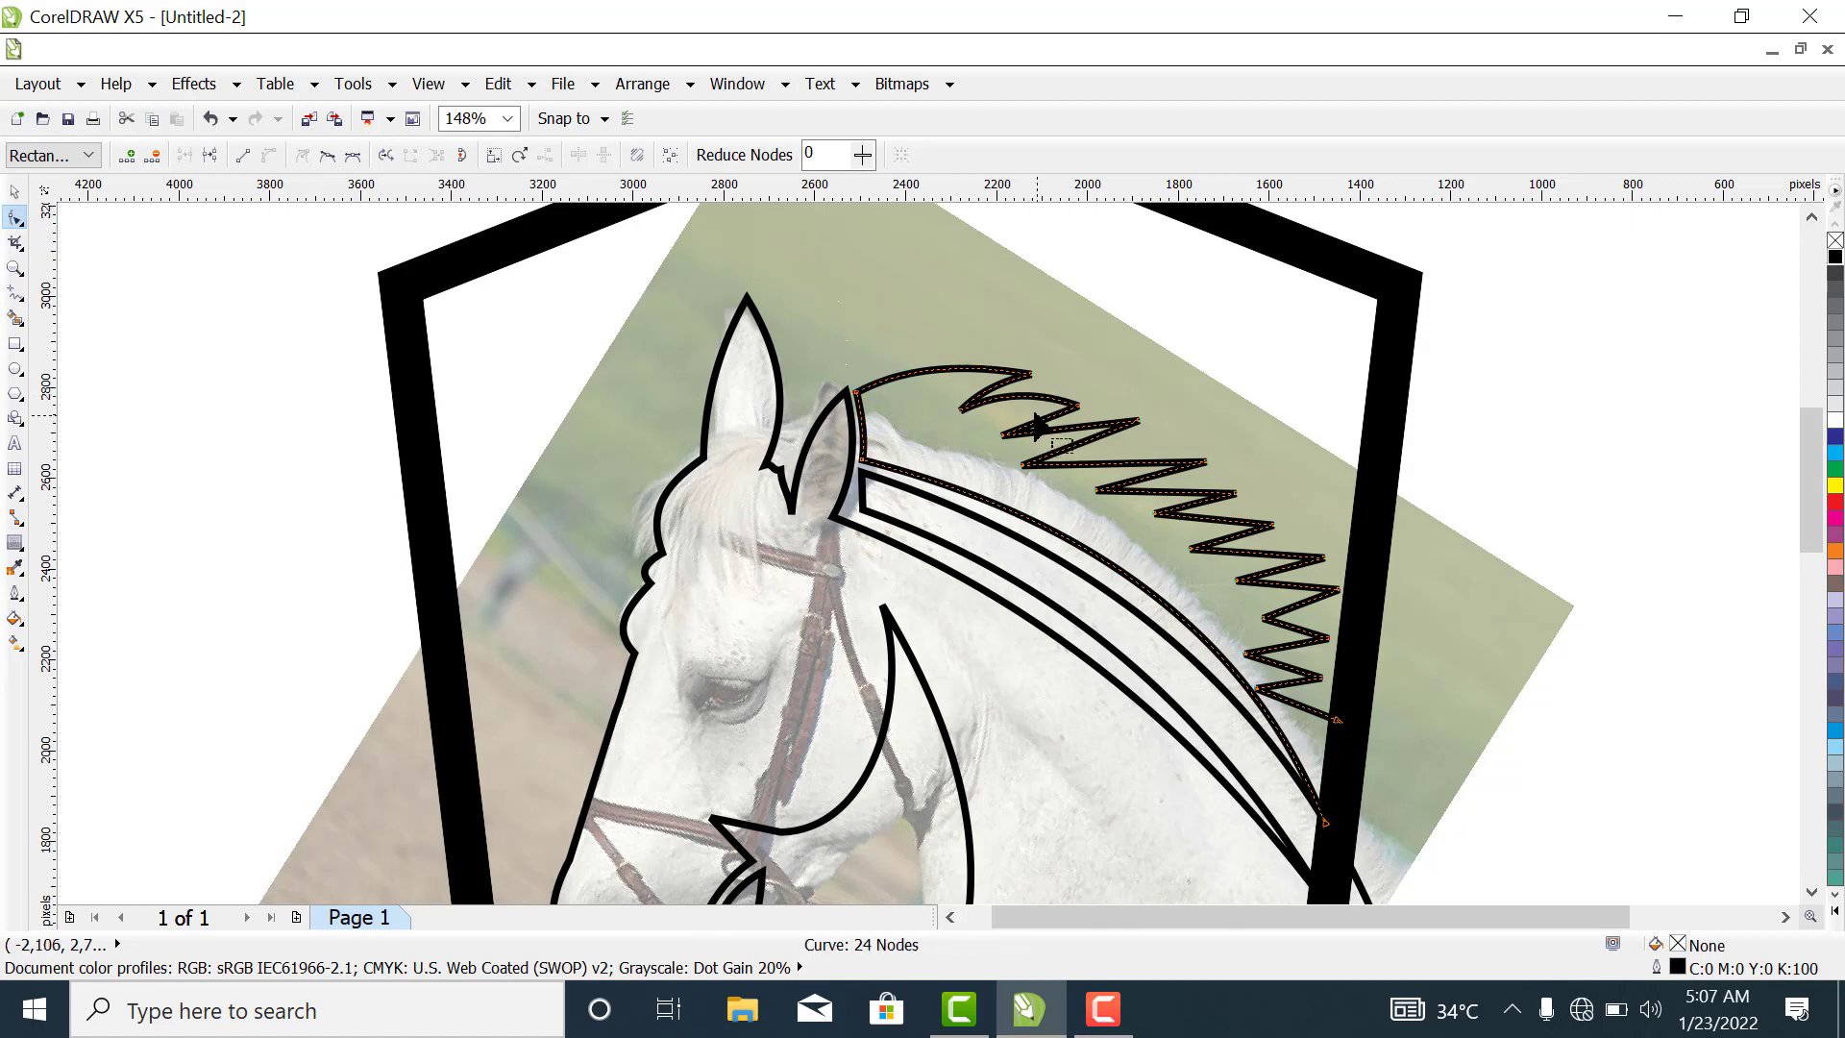
left_click(1042, 430)
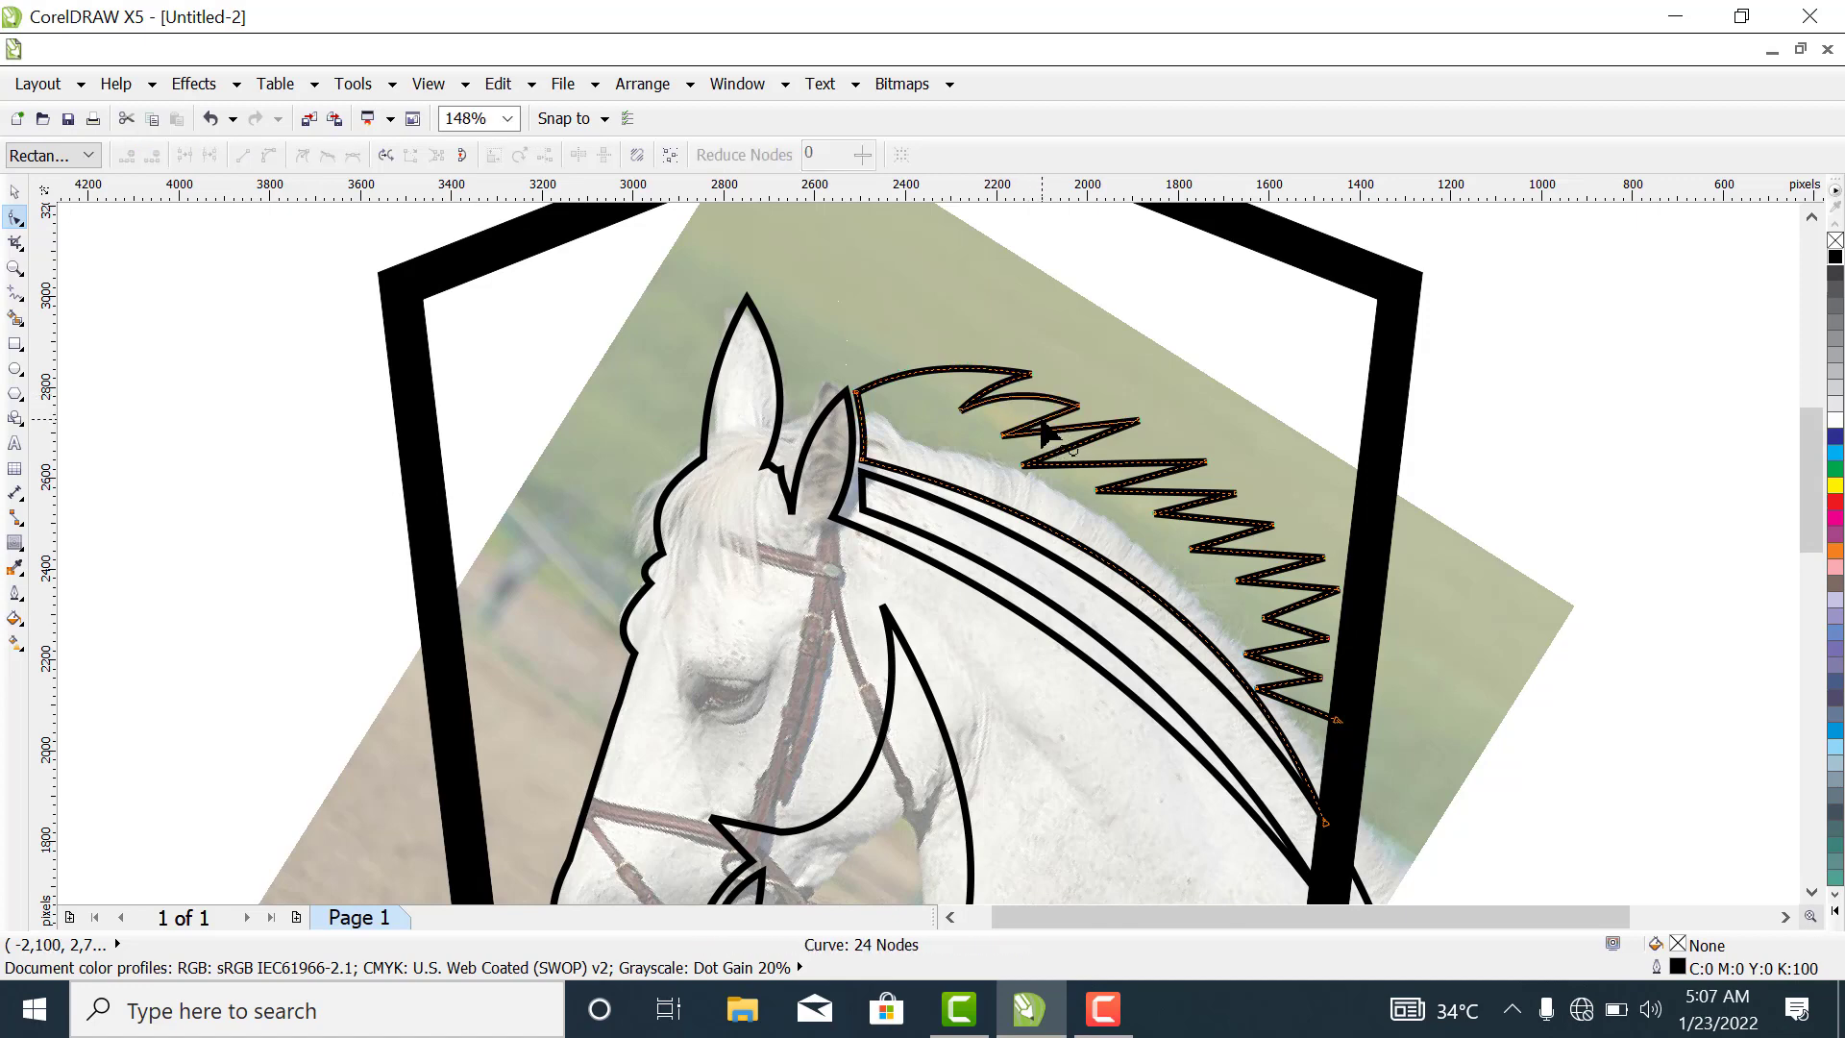
mouse_move(1056, 440)
left_mouse_down()
mouse_move(1038, 420)
mouse_move(1055, 432)
left_mouse_up()
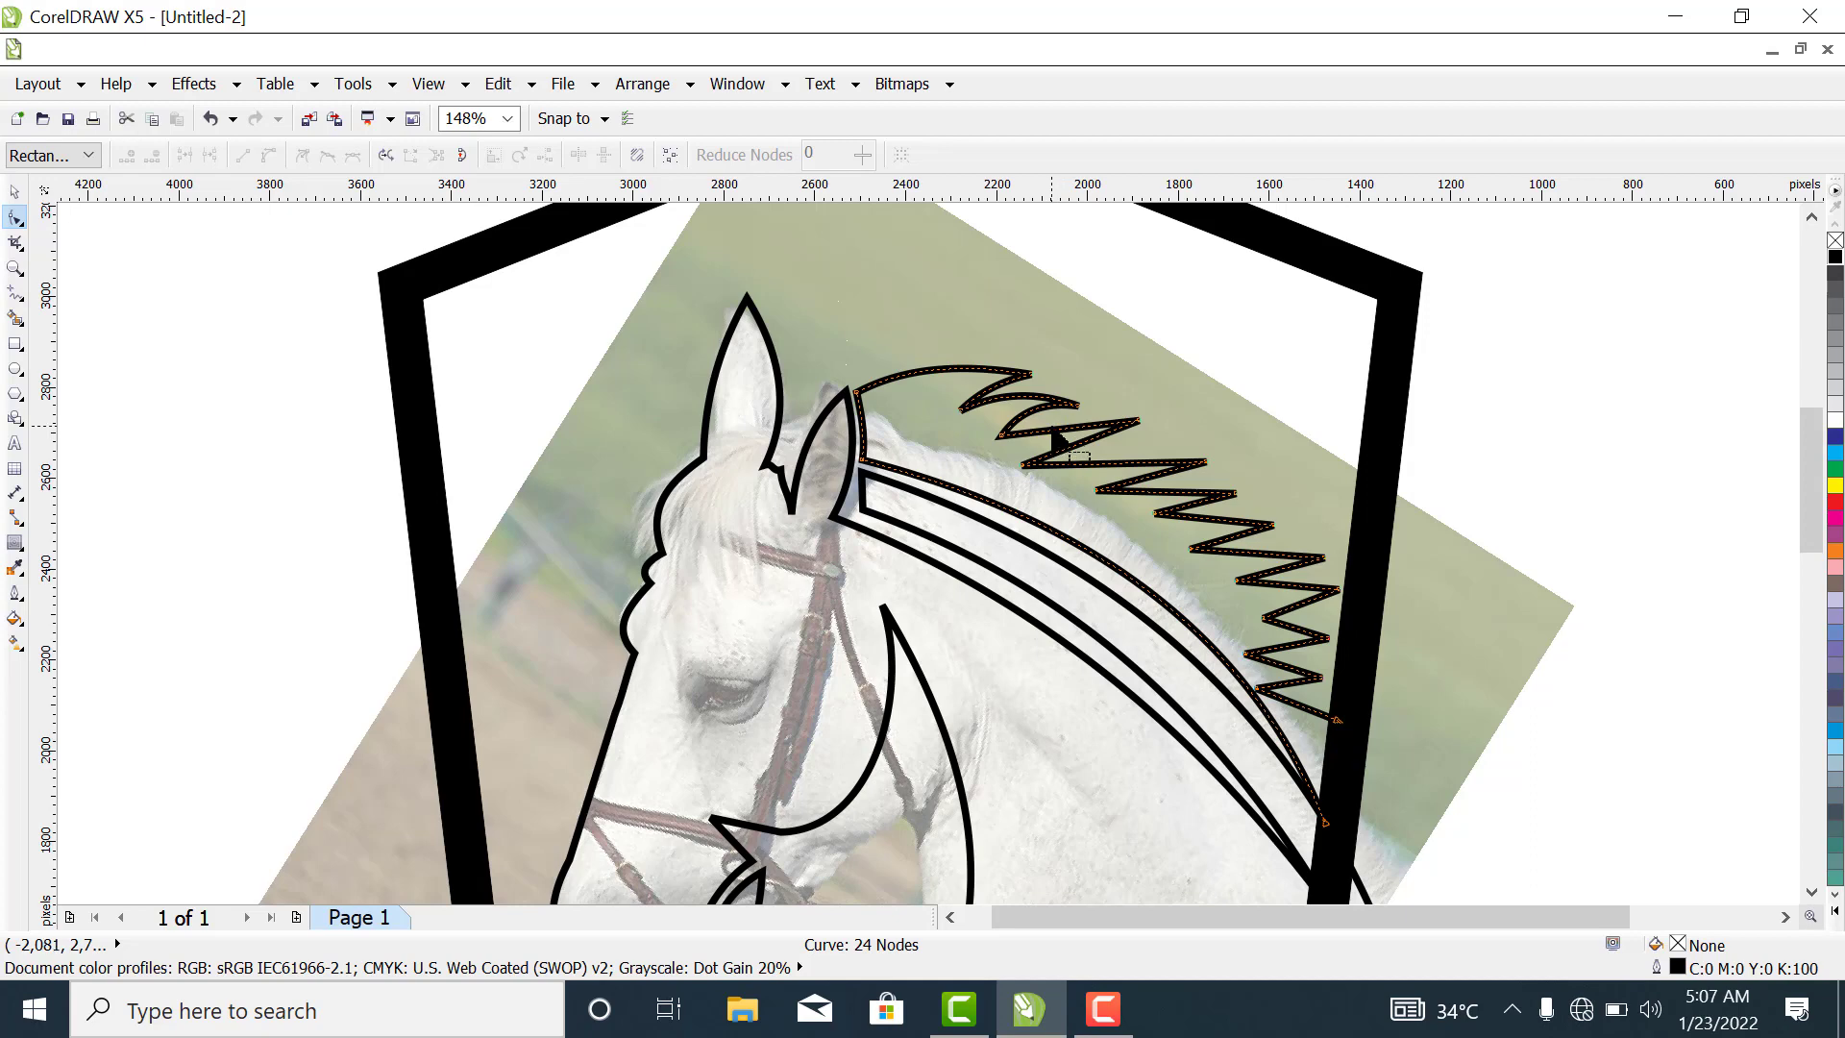
left_click_drag(1061, 437, 1063, 427)
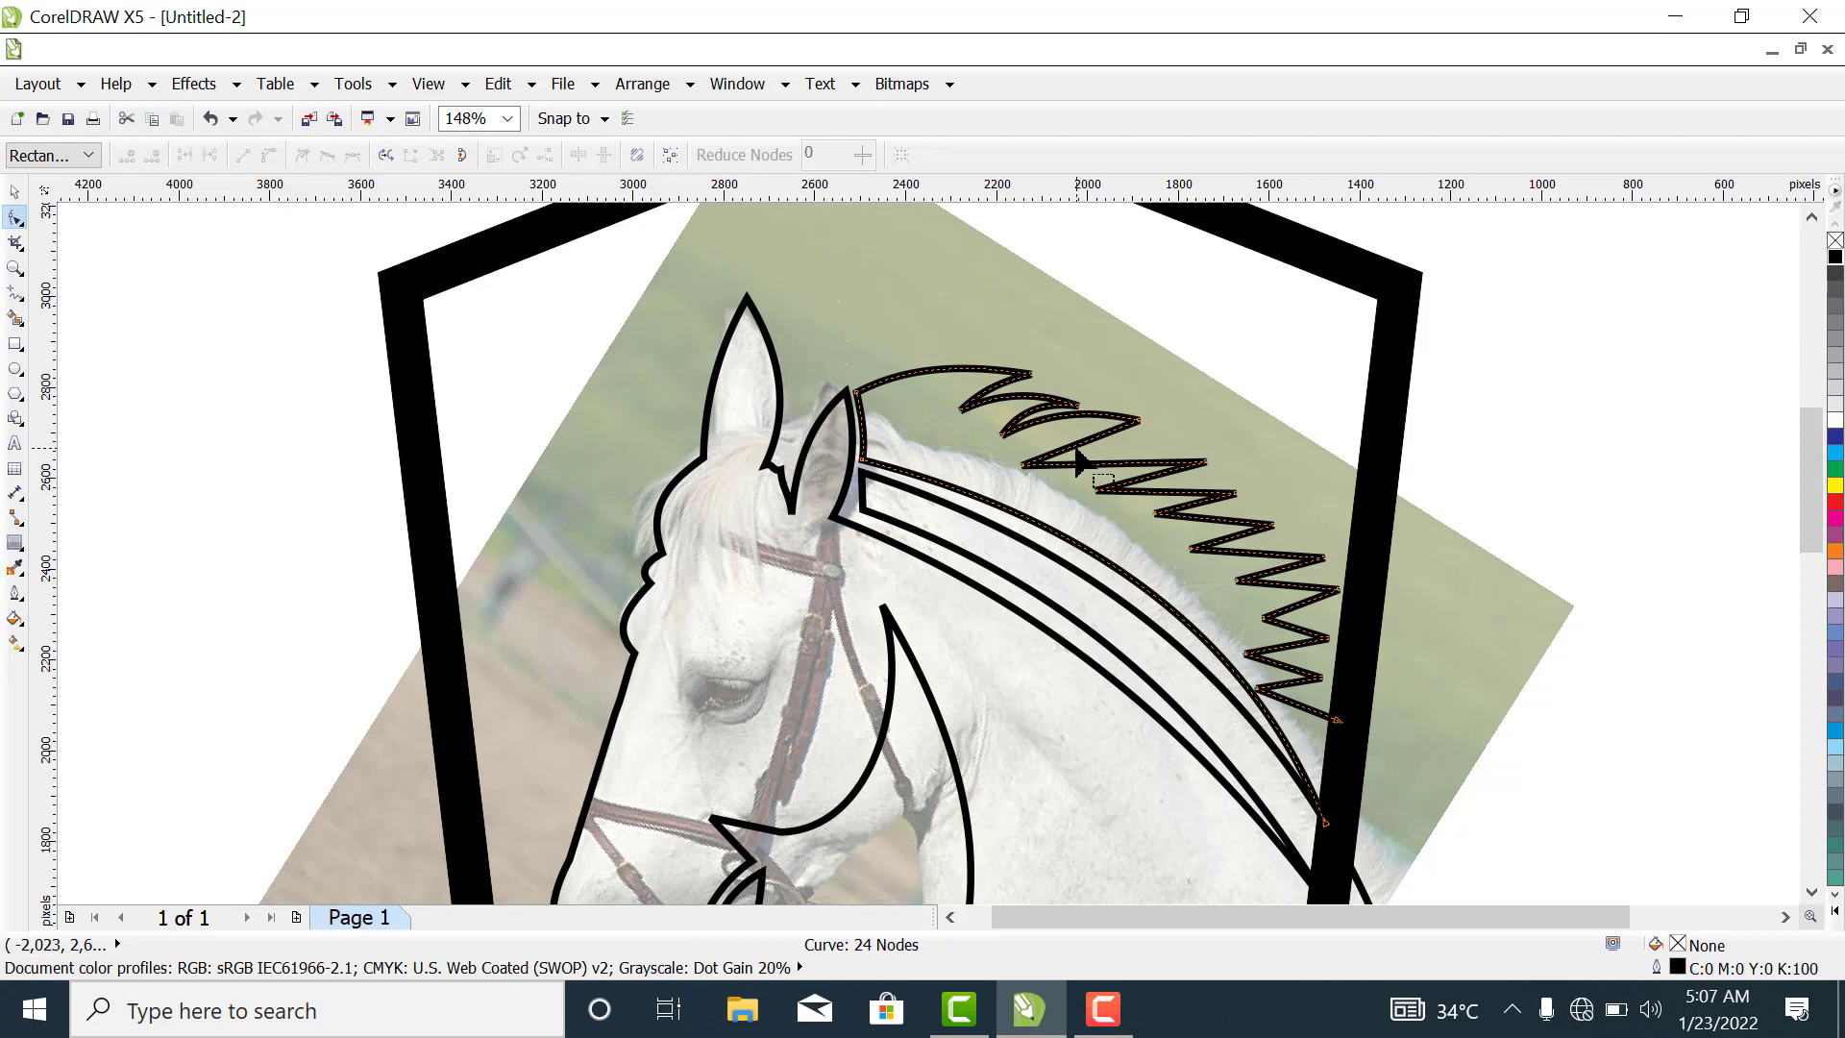
left_click_drag(1074, 451, 1131, 475)
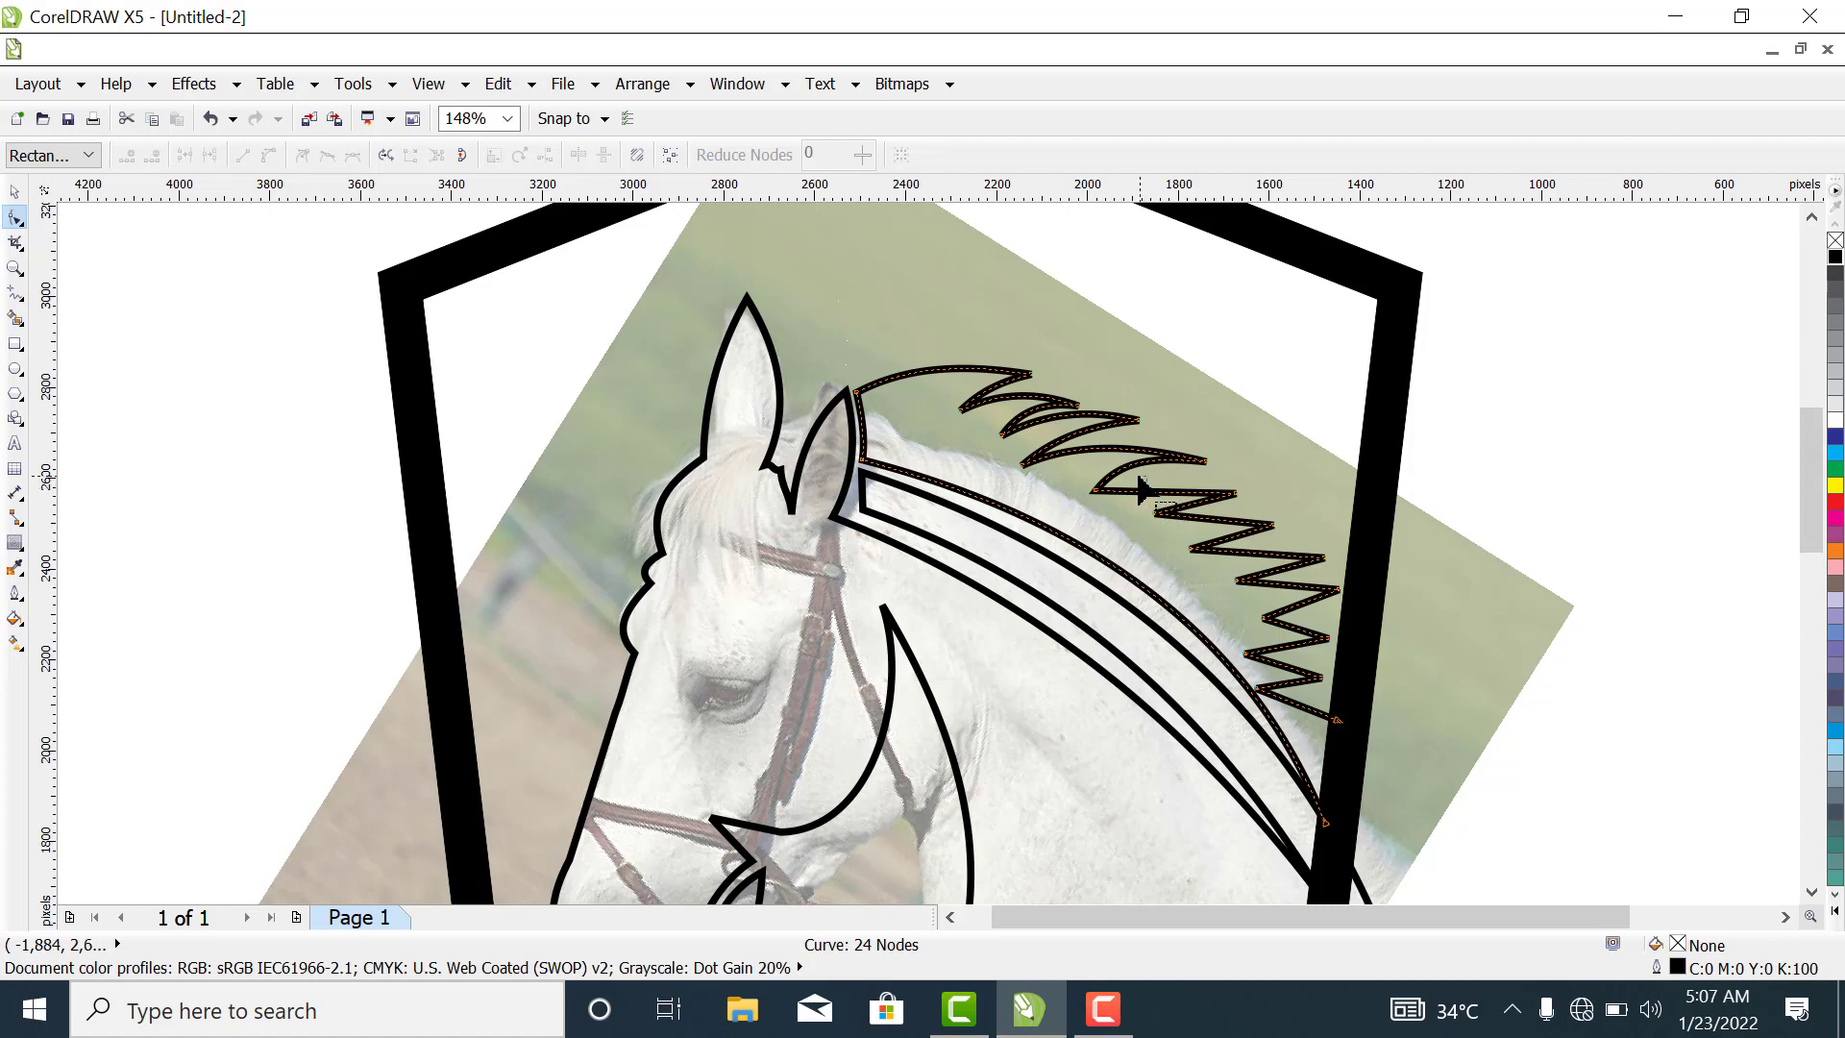
left_click_drag(1152, 499, 1199, 532)
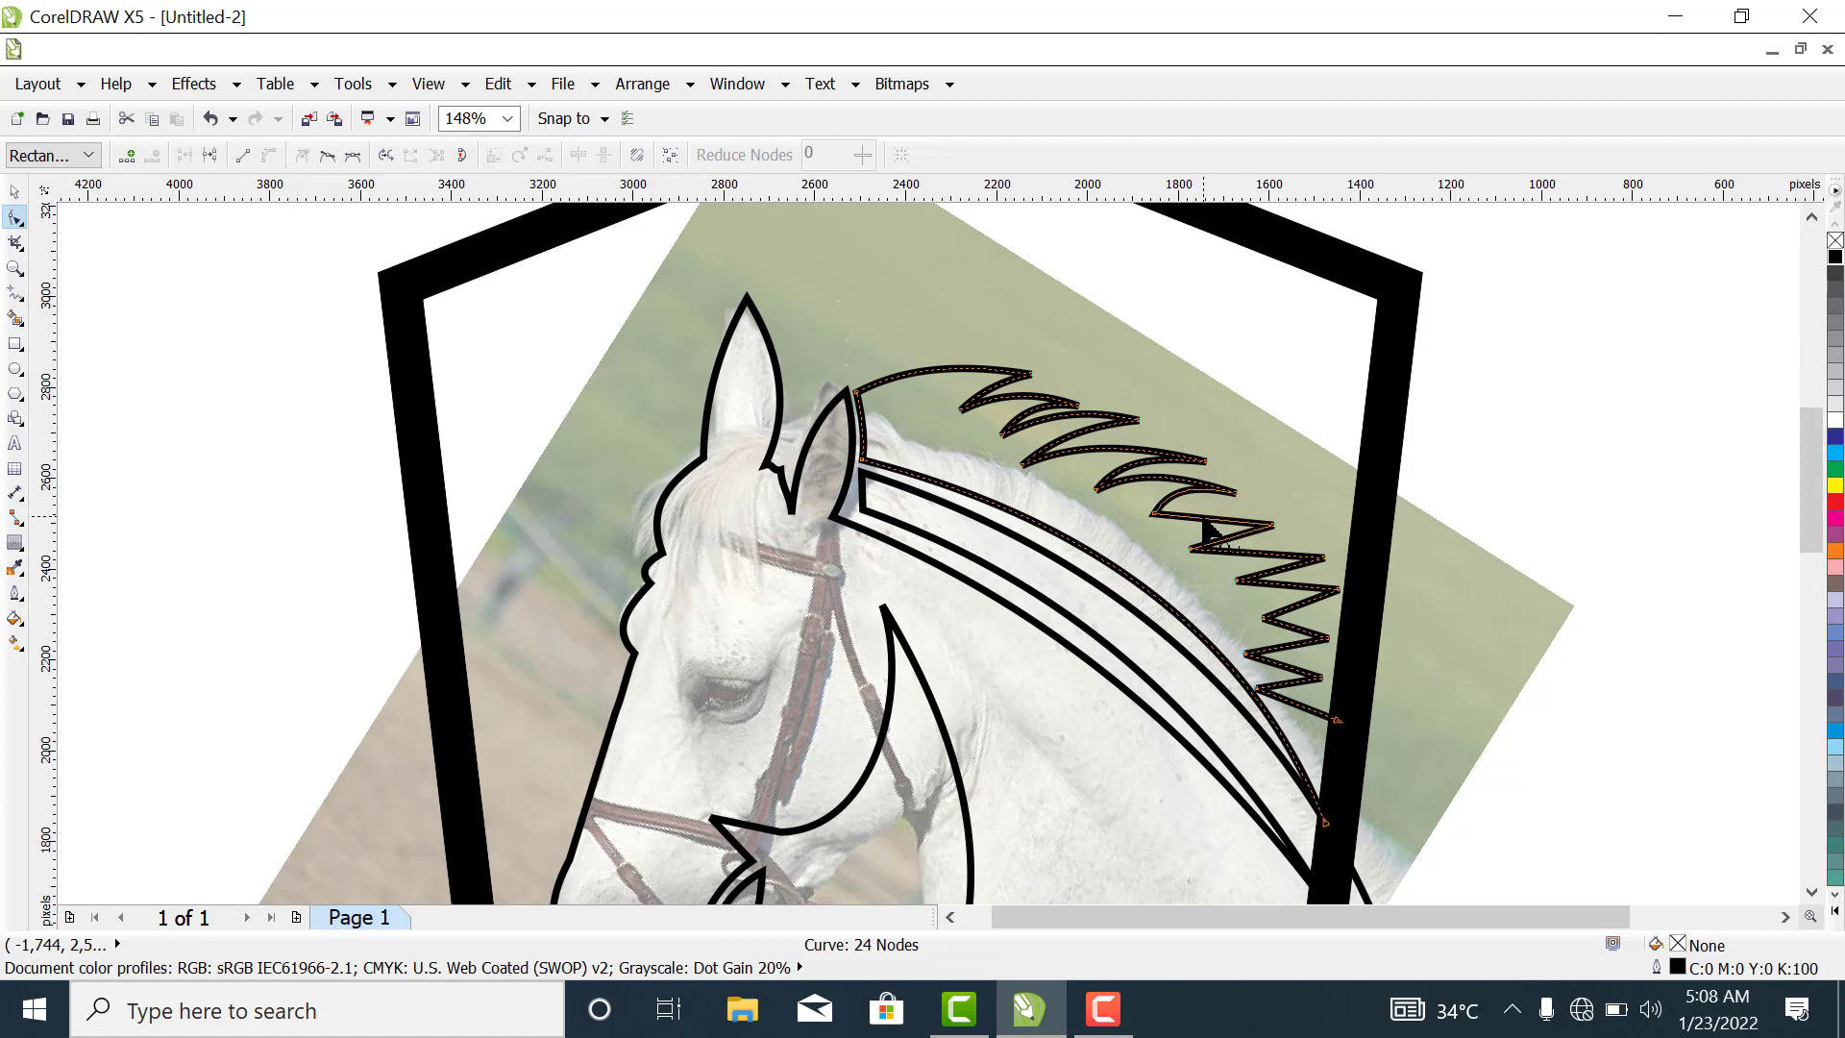
mouse_move(1203, 523)
left_mouse_down()
mouse_move(1192, 510)
mouse_move(1230, 544)
mouse_move(1231, 527)
mouse_move(1228, 546)
left_mouse_up()
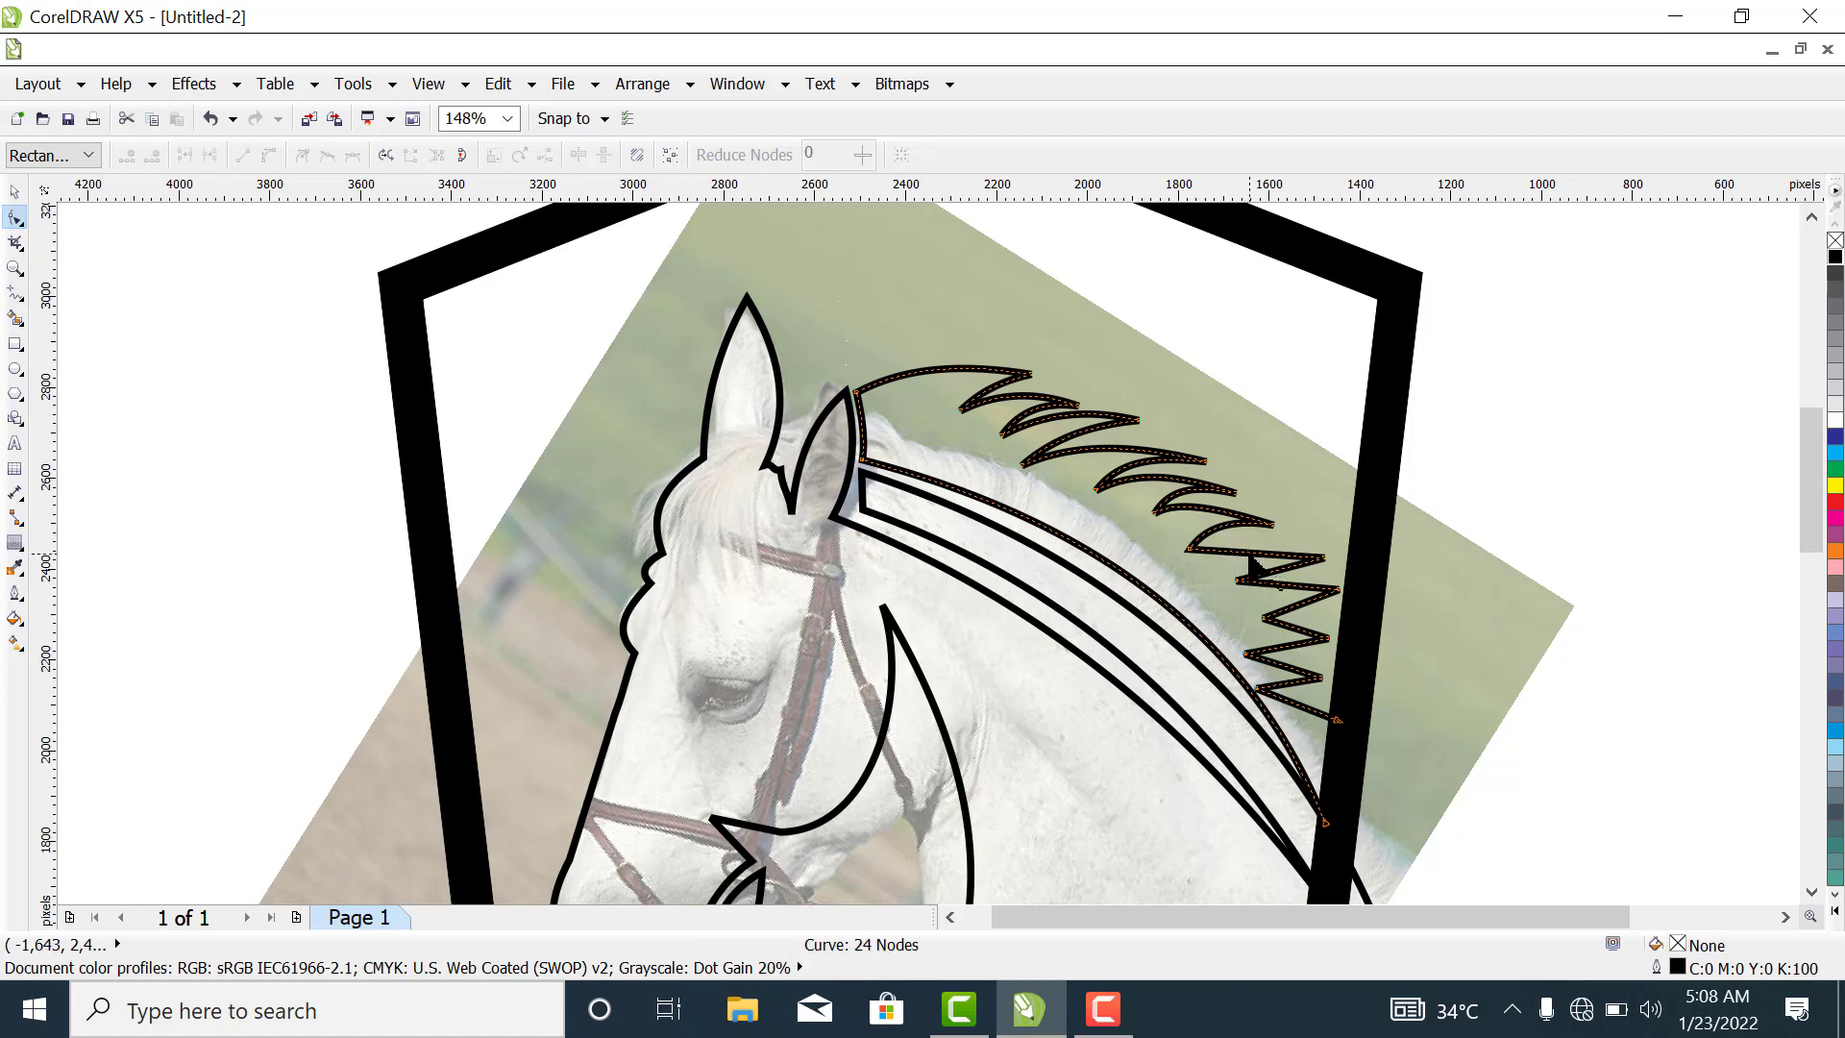
left_click_drag(1253, 566, 1290, 605)
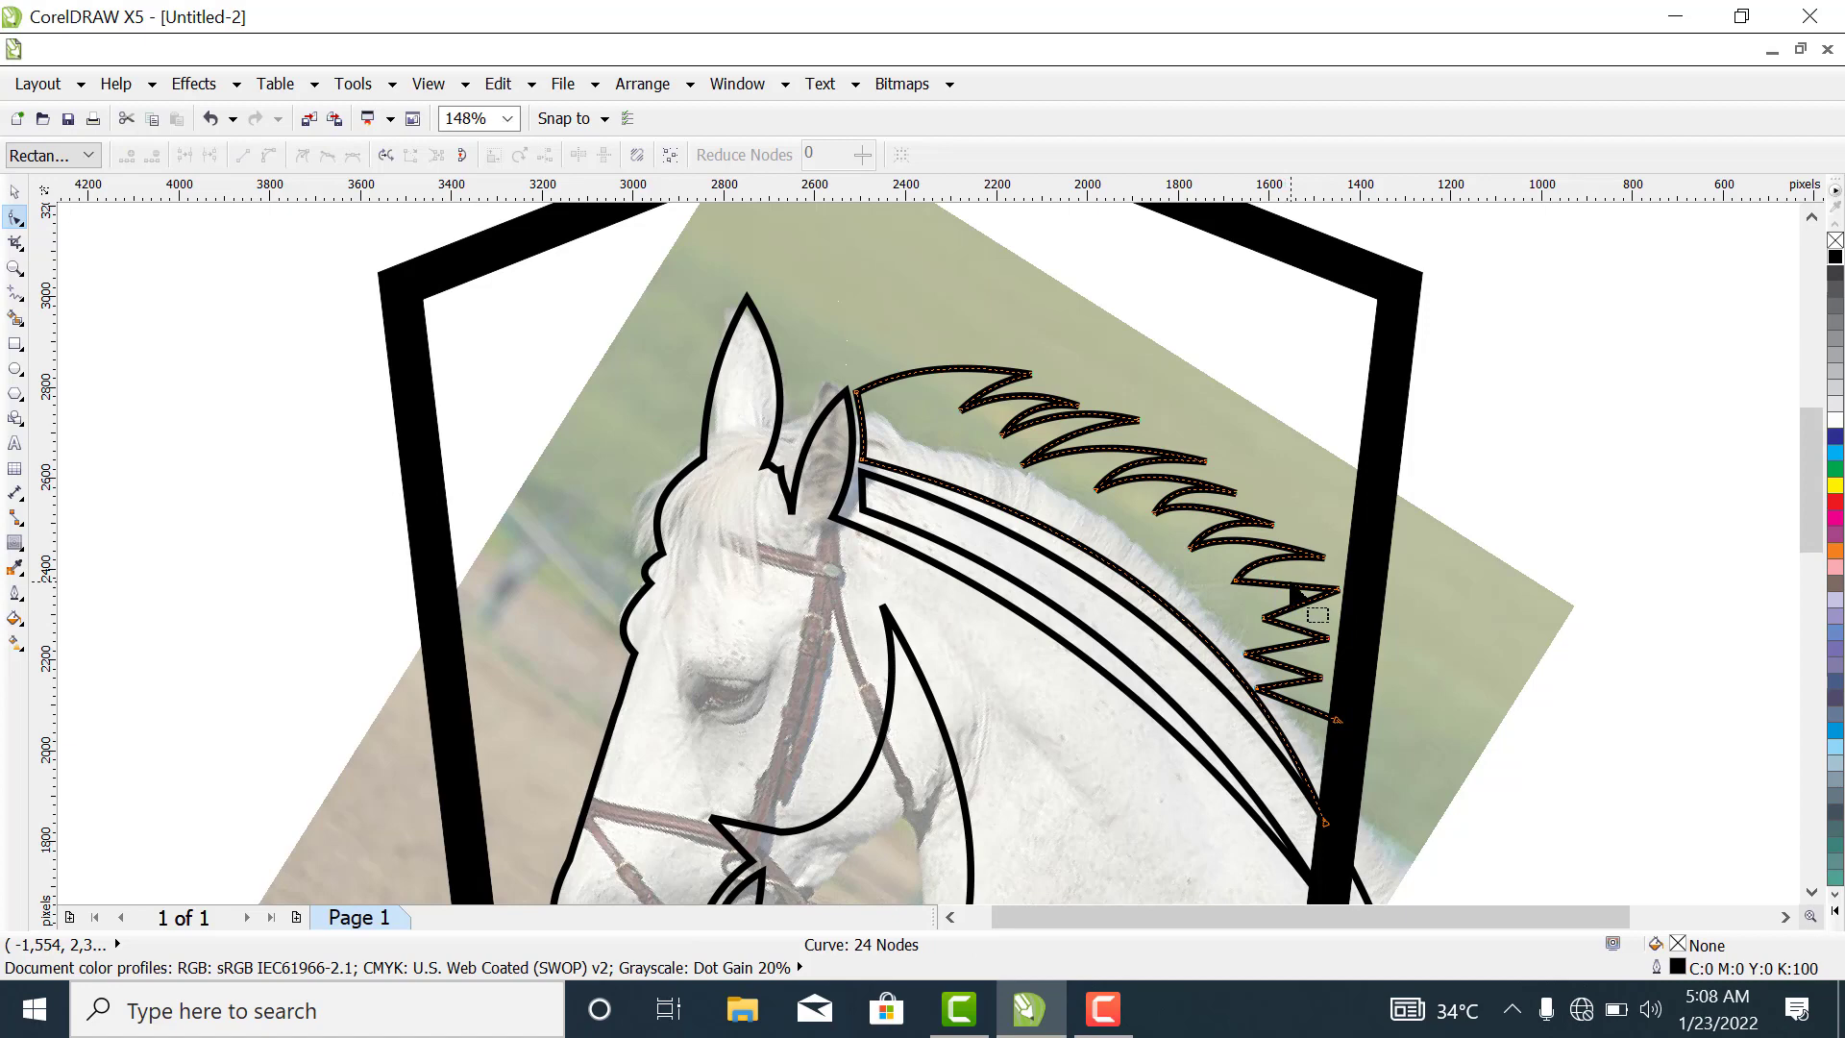
left_click_drag(1291, 590, 1302, 639)
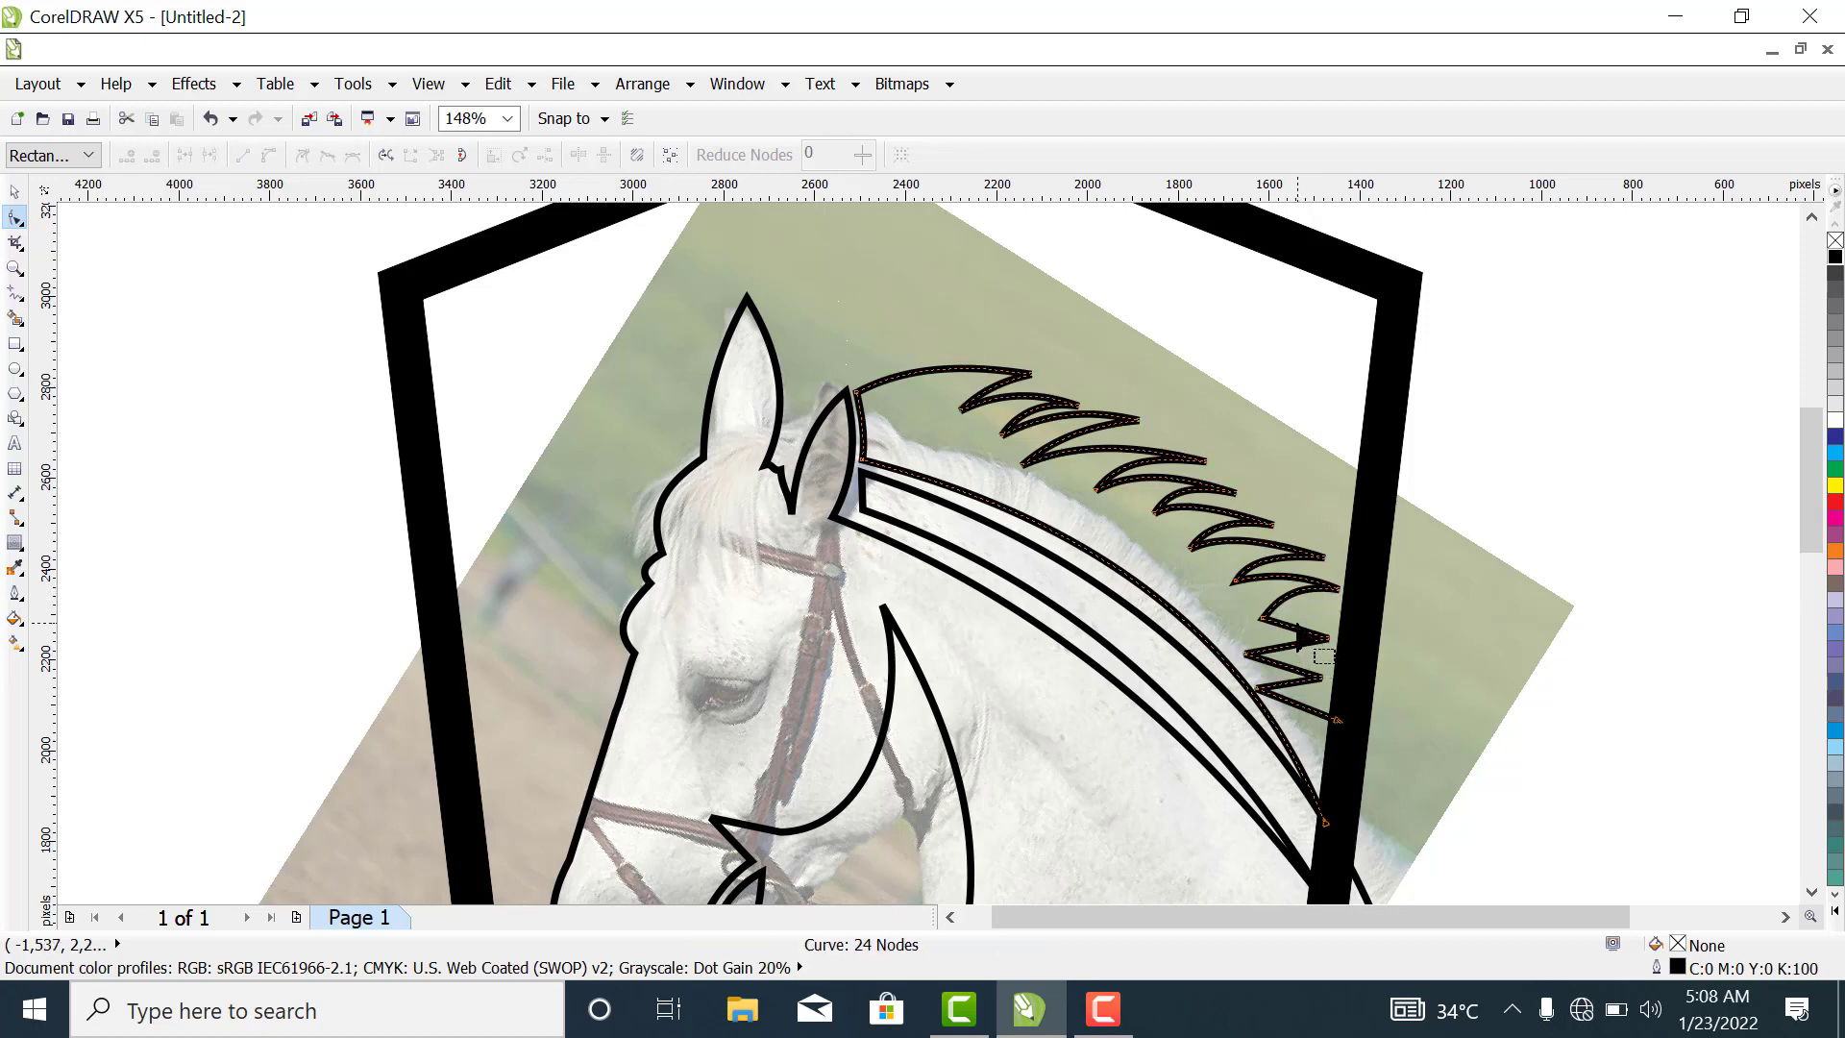
left_click(1298, 630)
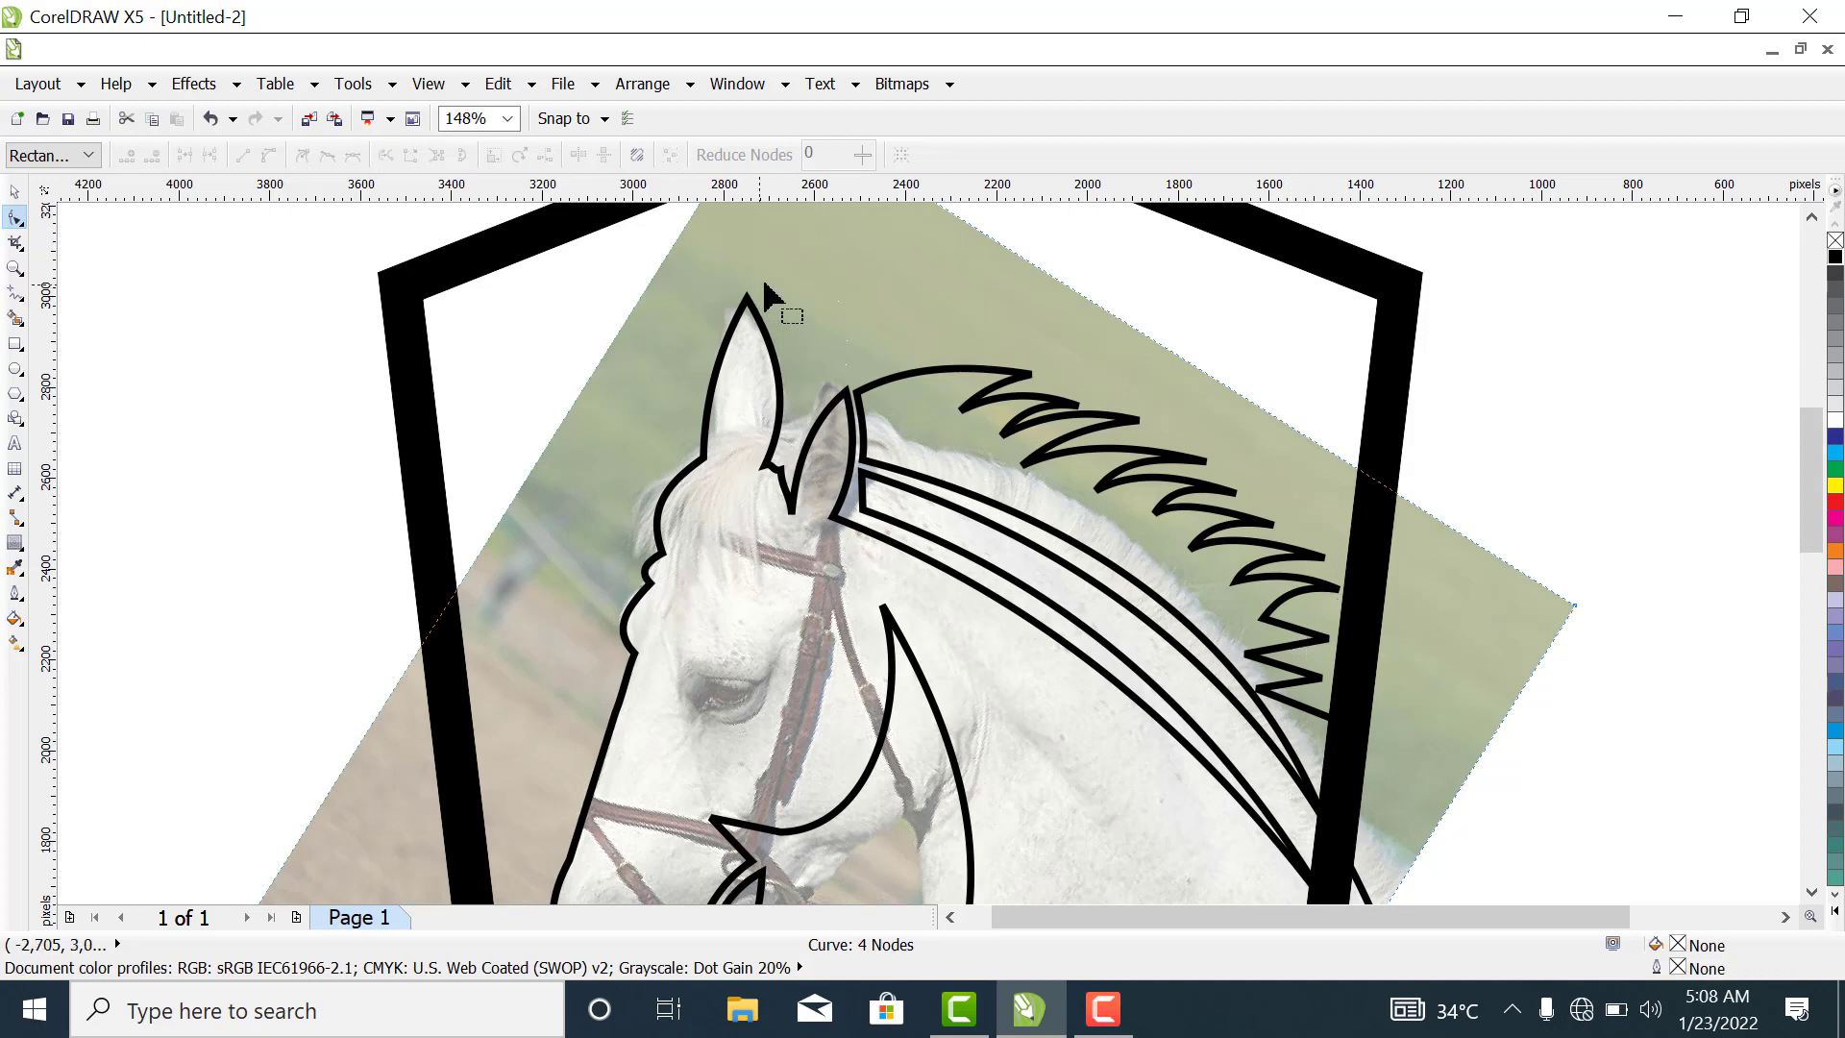
left_click(1293, 637)
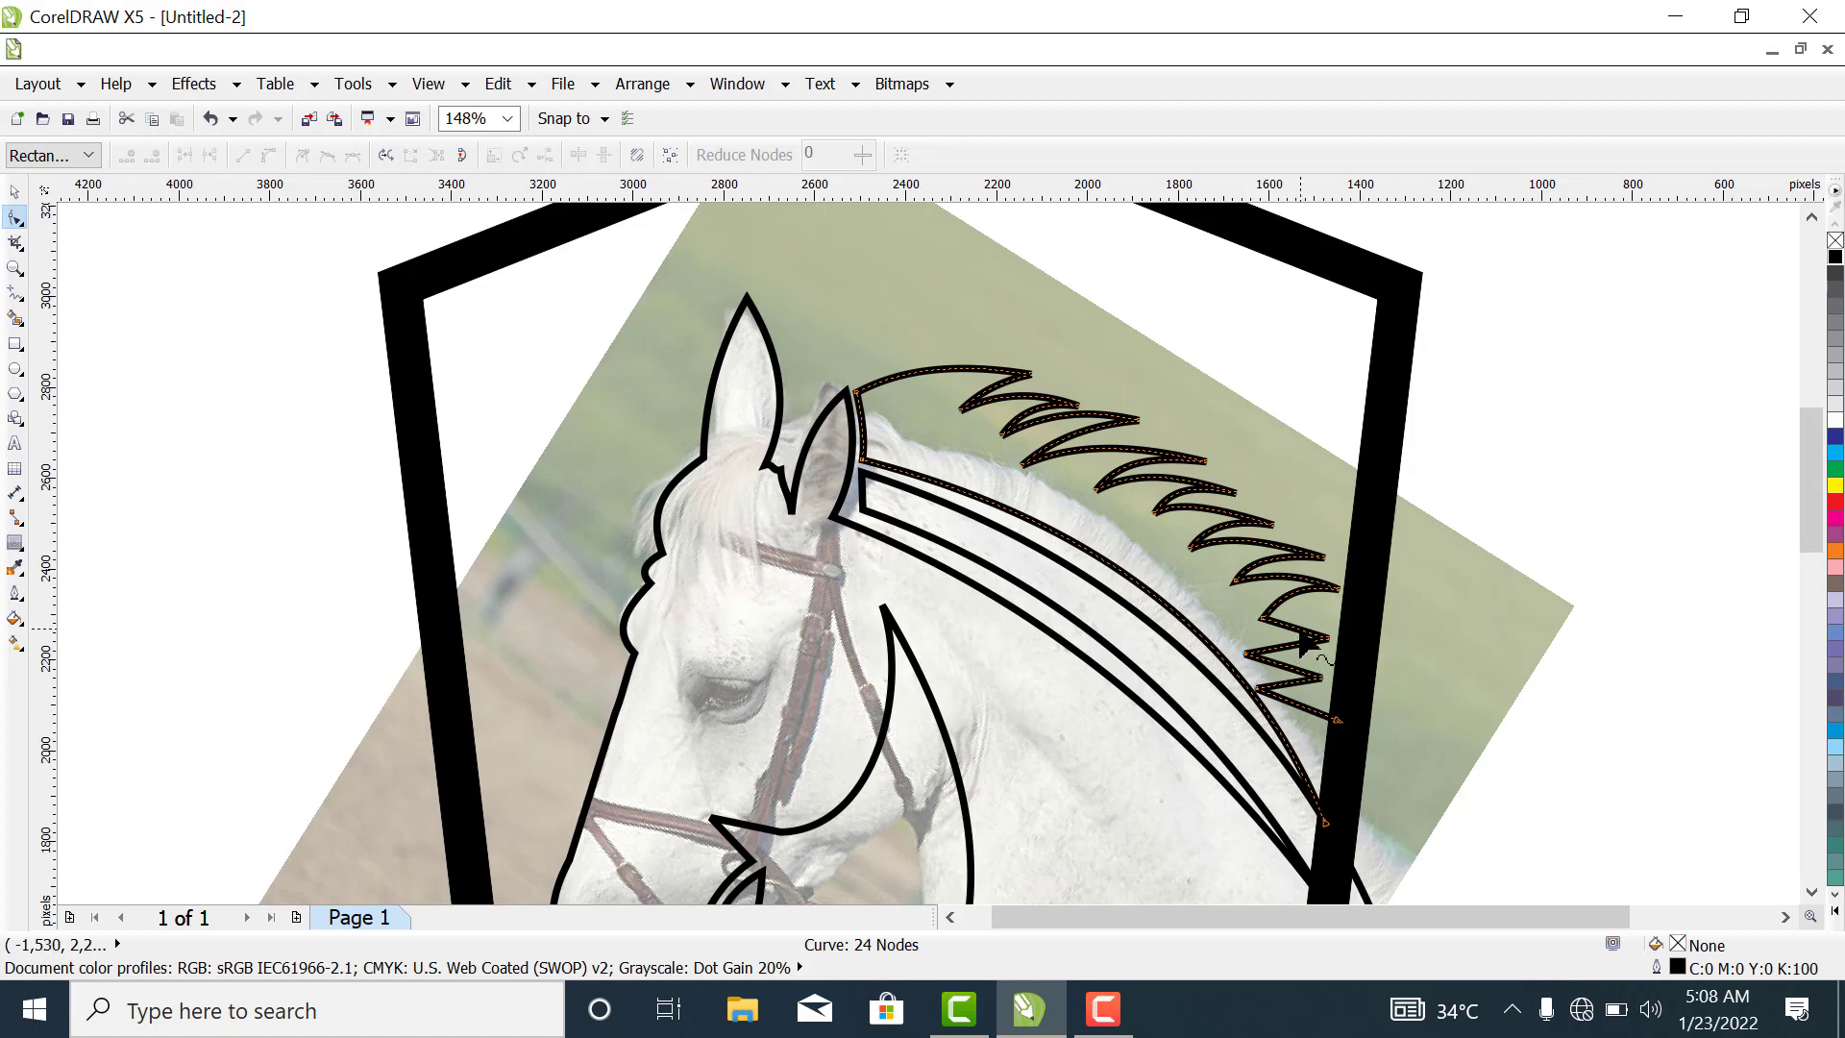
left_click(1299, 631)
left_click_drag(1303, 642, 1299, 713)
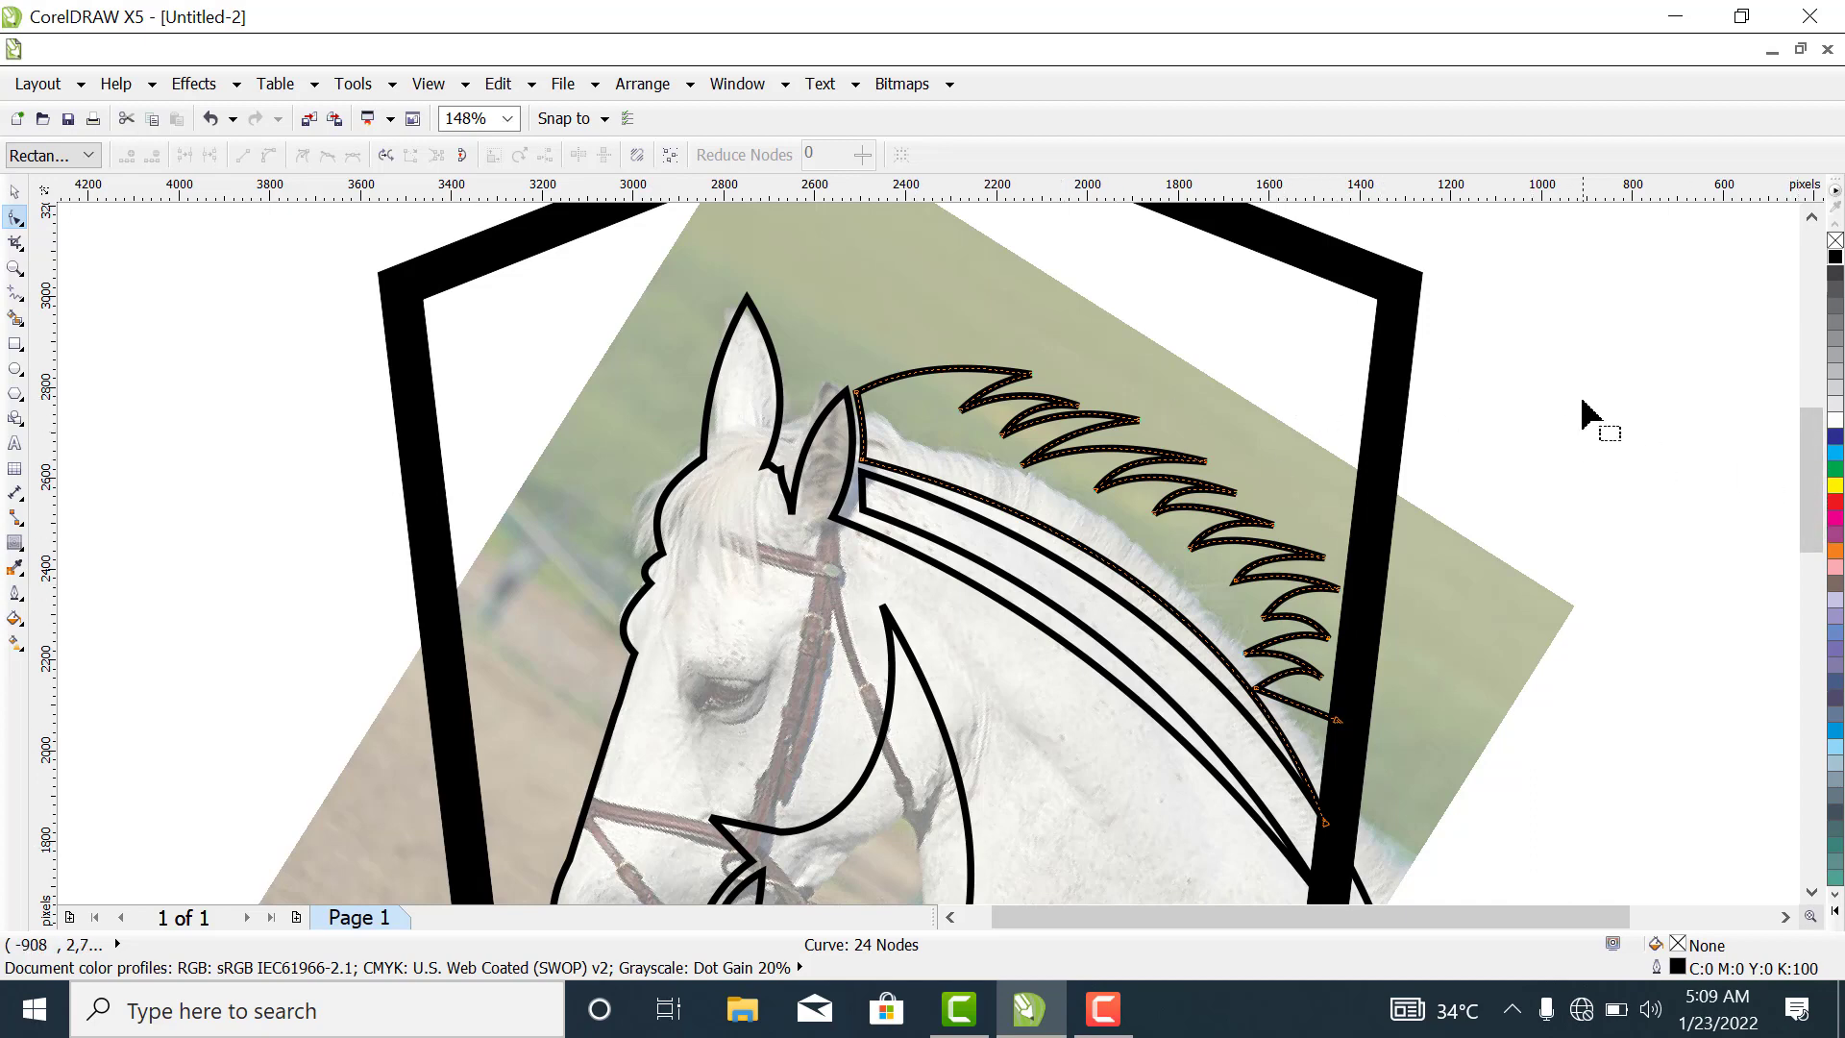
Smart Fill the horse's head and neck, lower jaw, inner mane strip and spiky mane with grey-green (C:20 M:0 Y:20 K:40) and a 2 px outline.
scroll(1590, 409, "down", 3)
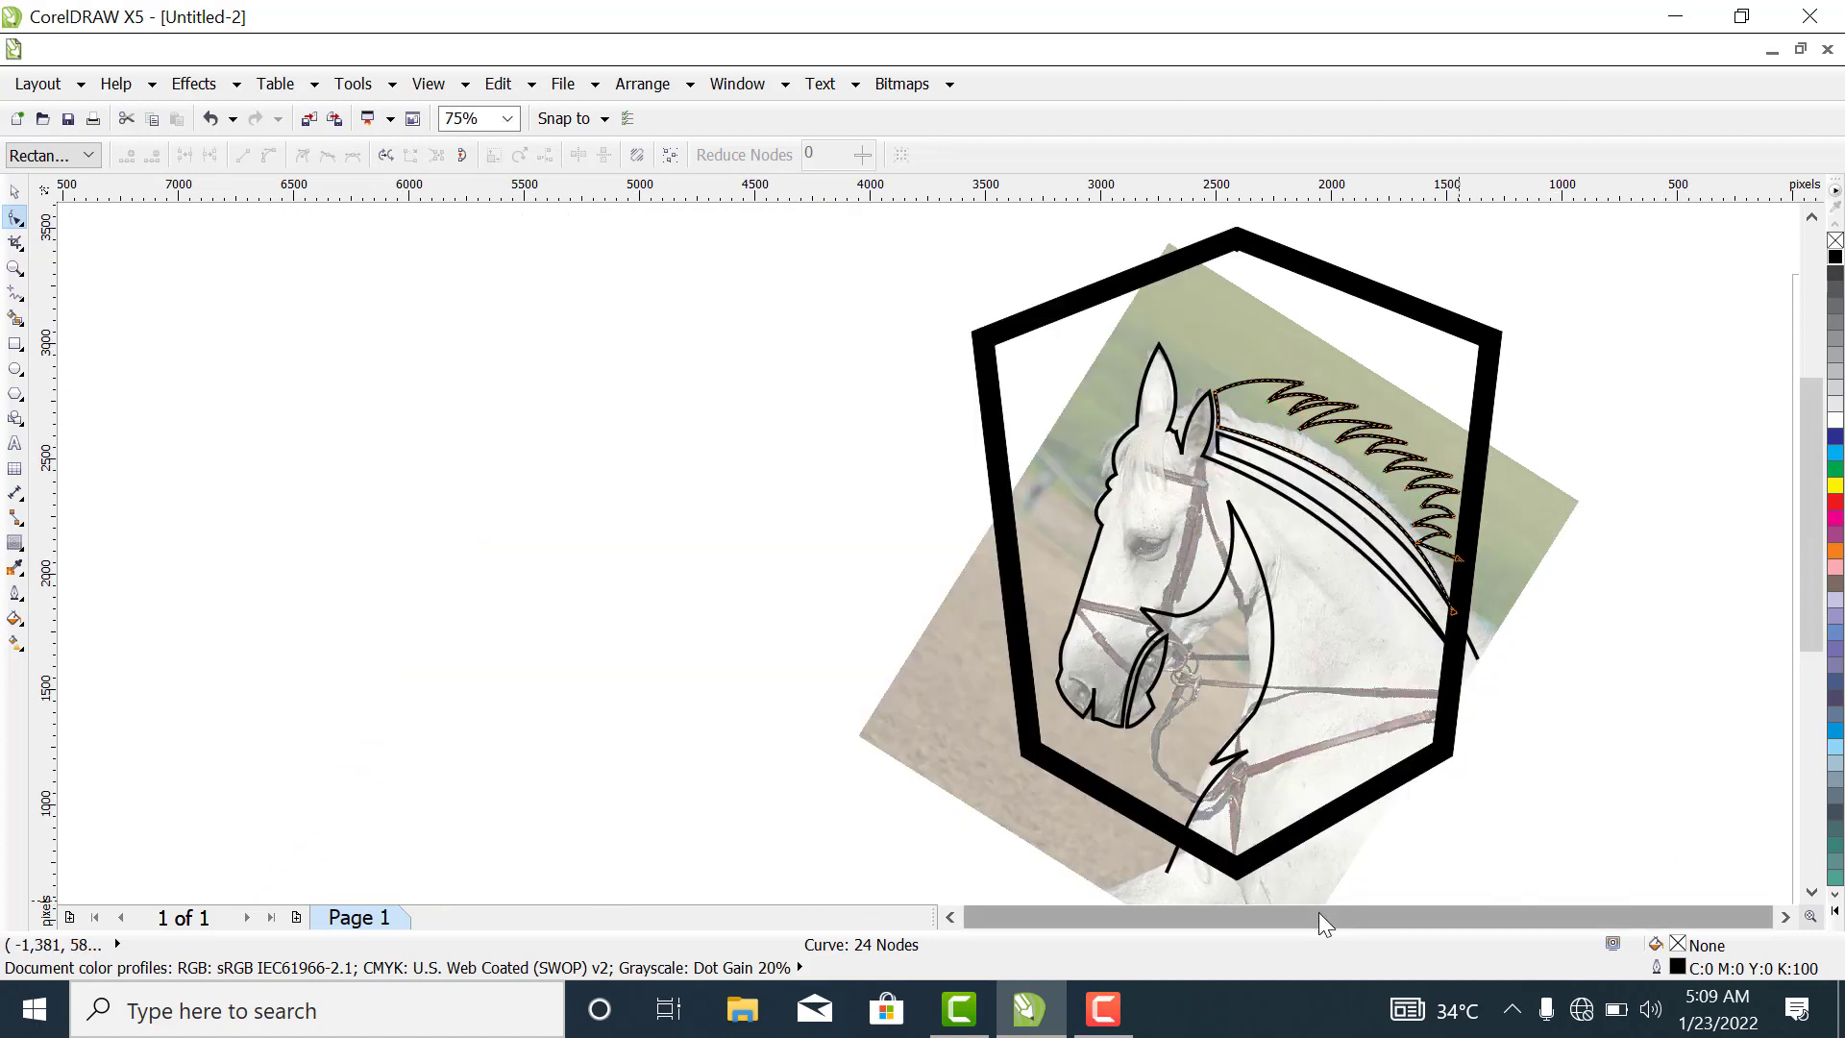
left_click(1786, 918)
left_click(1786, 917)
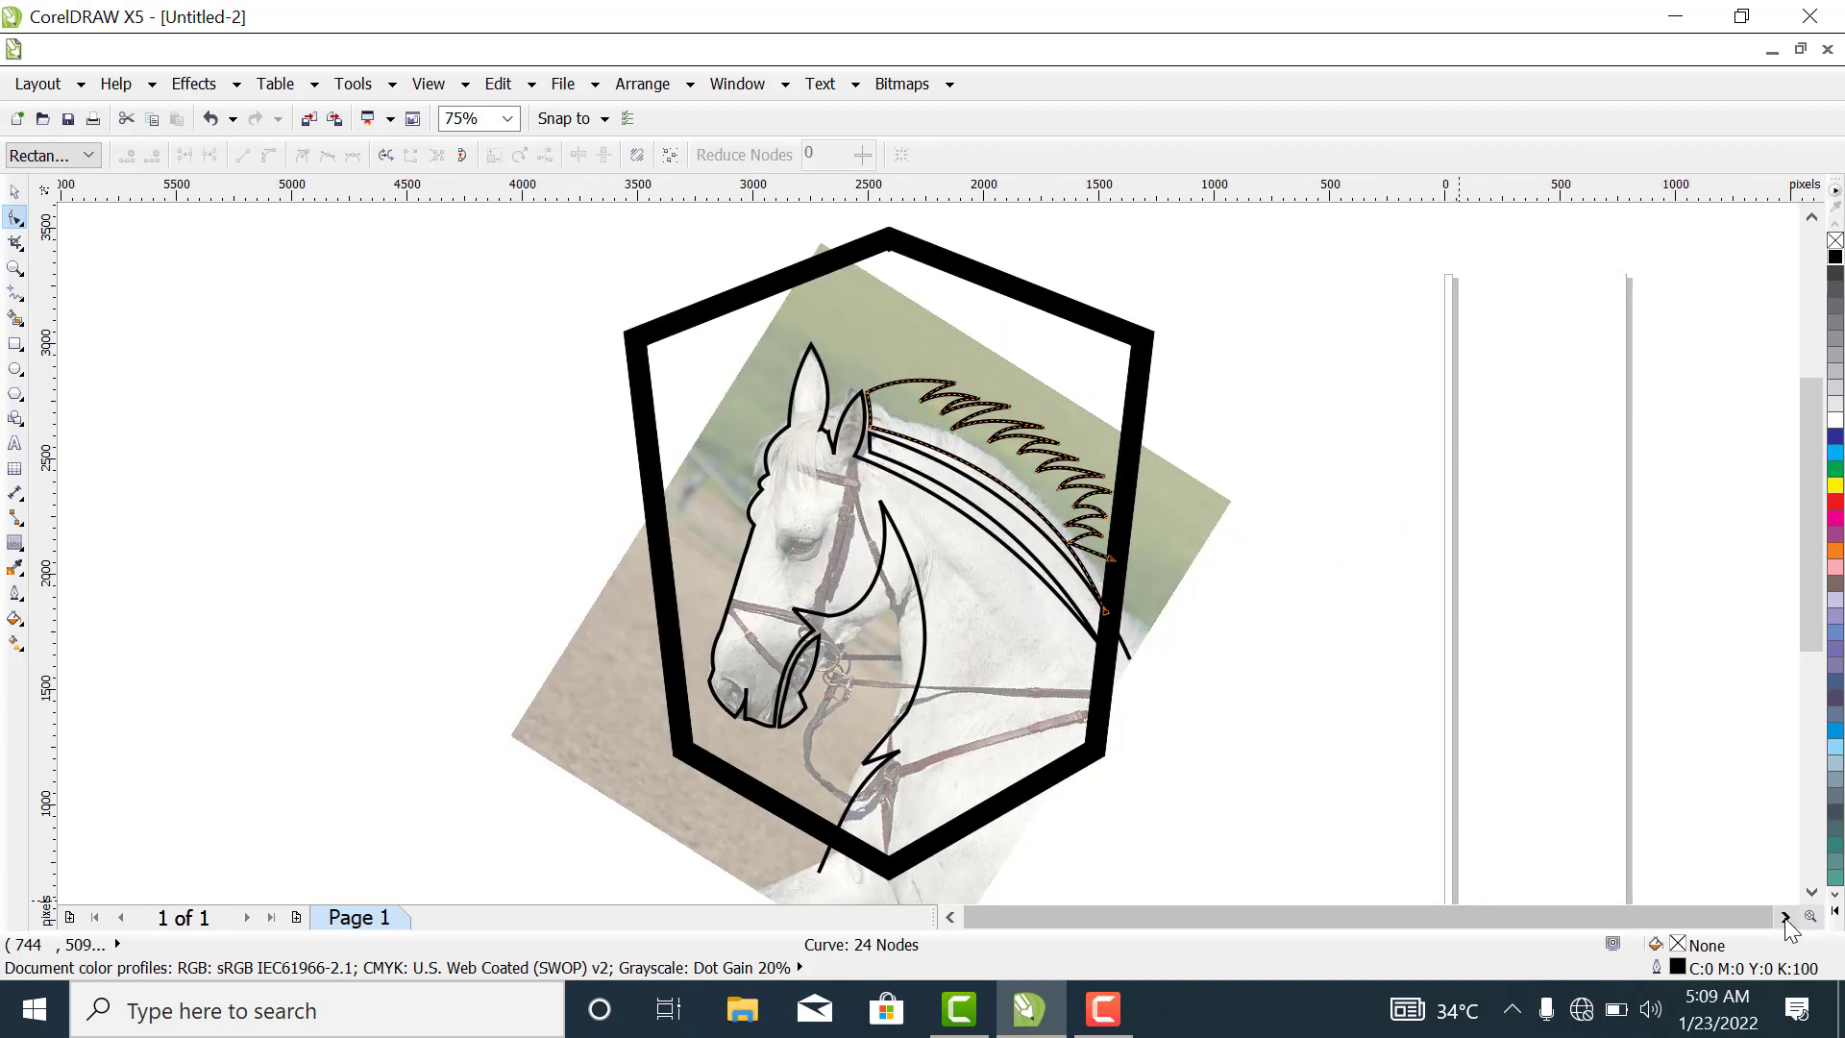
left_click(1786, 918)
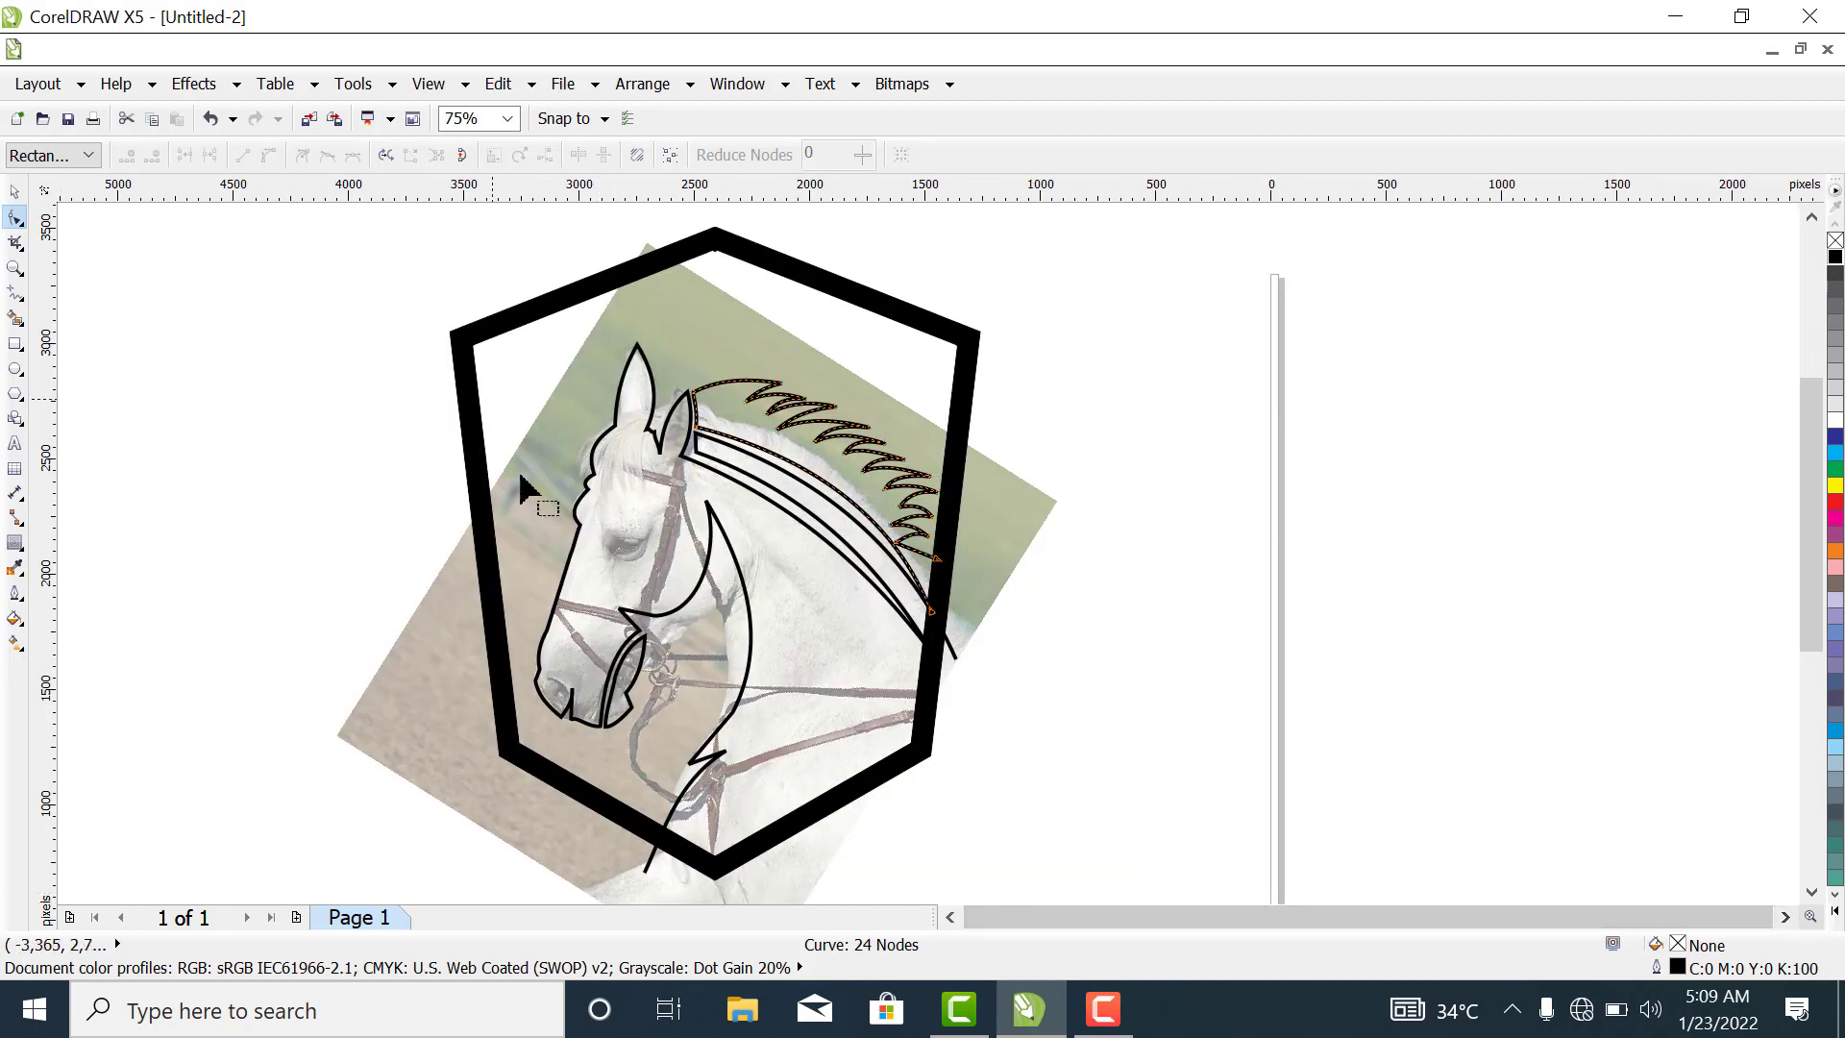
left_click(14, 317)
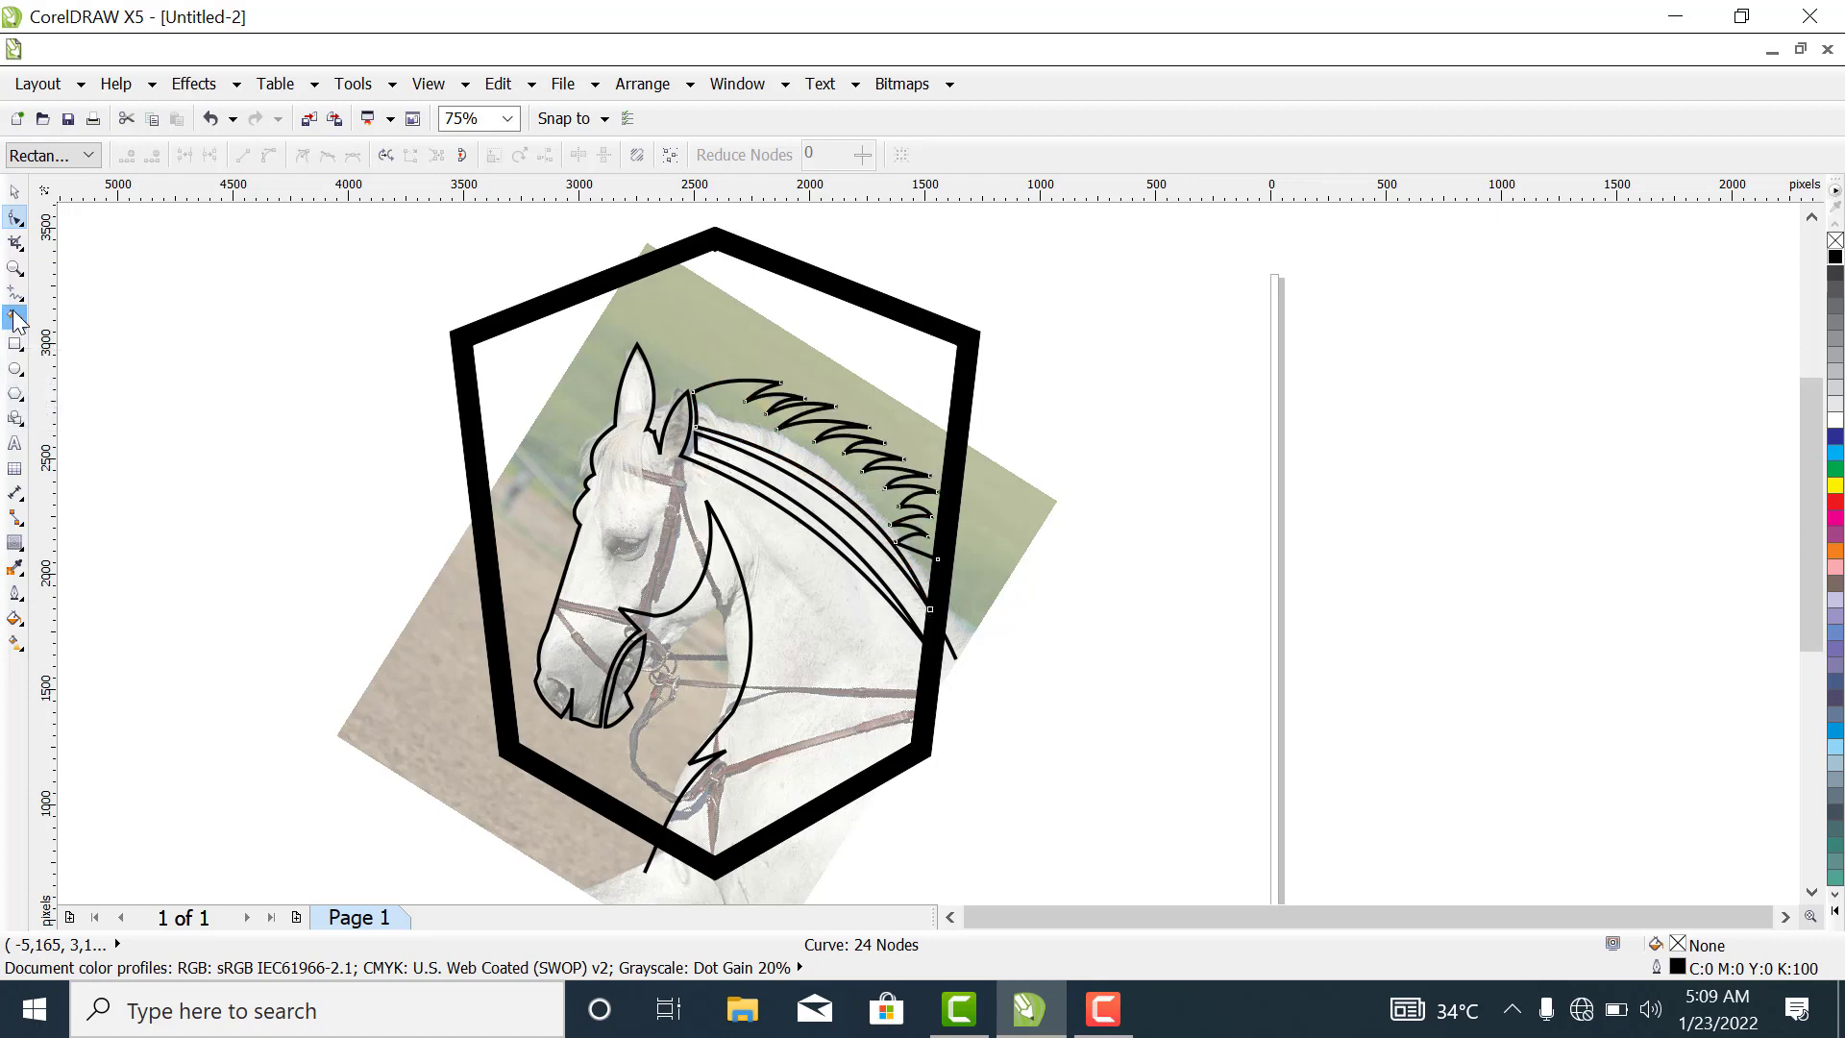
left_click(236, 156)
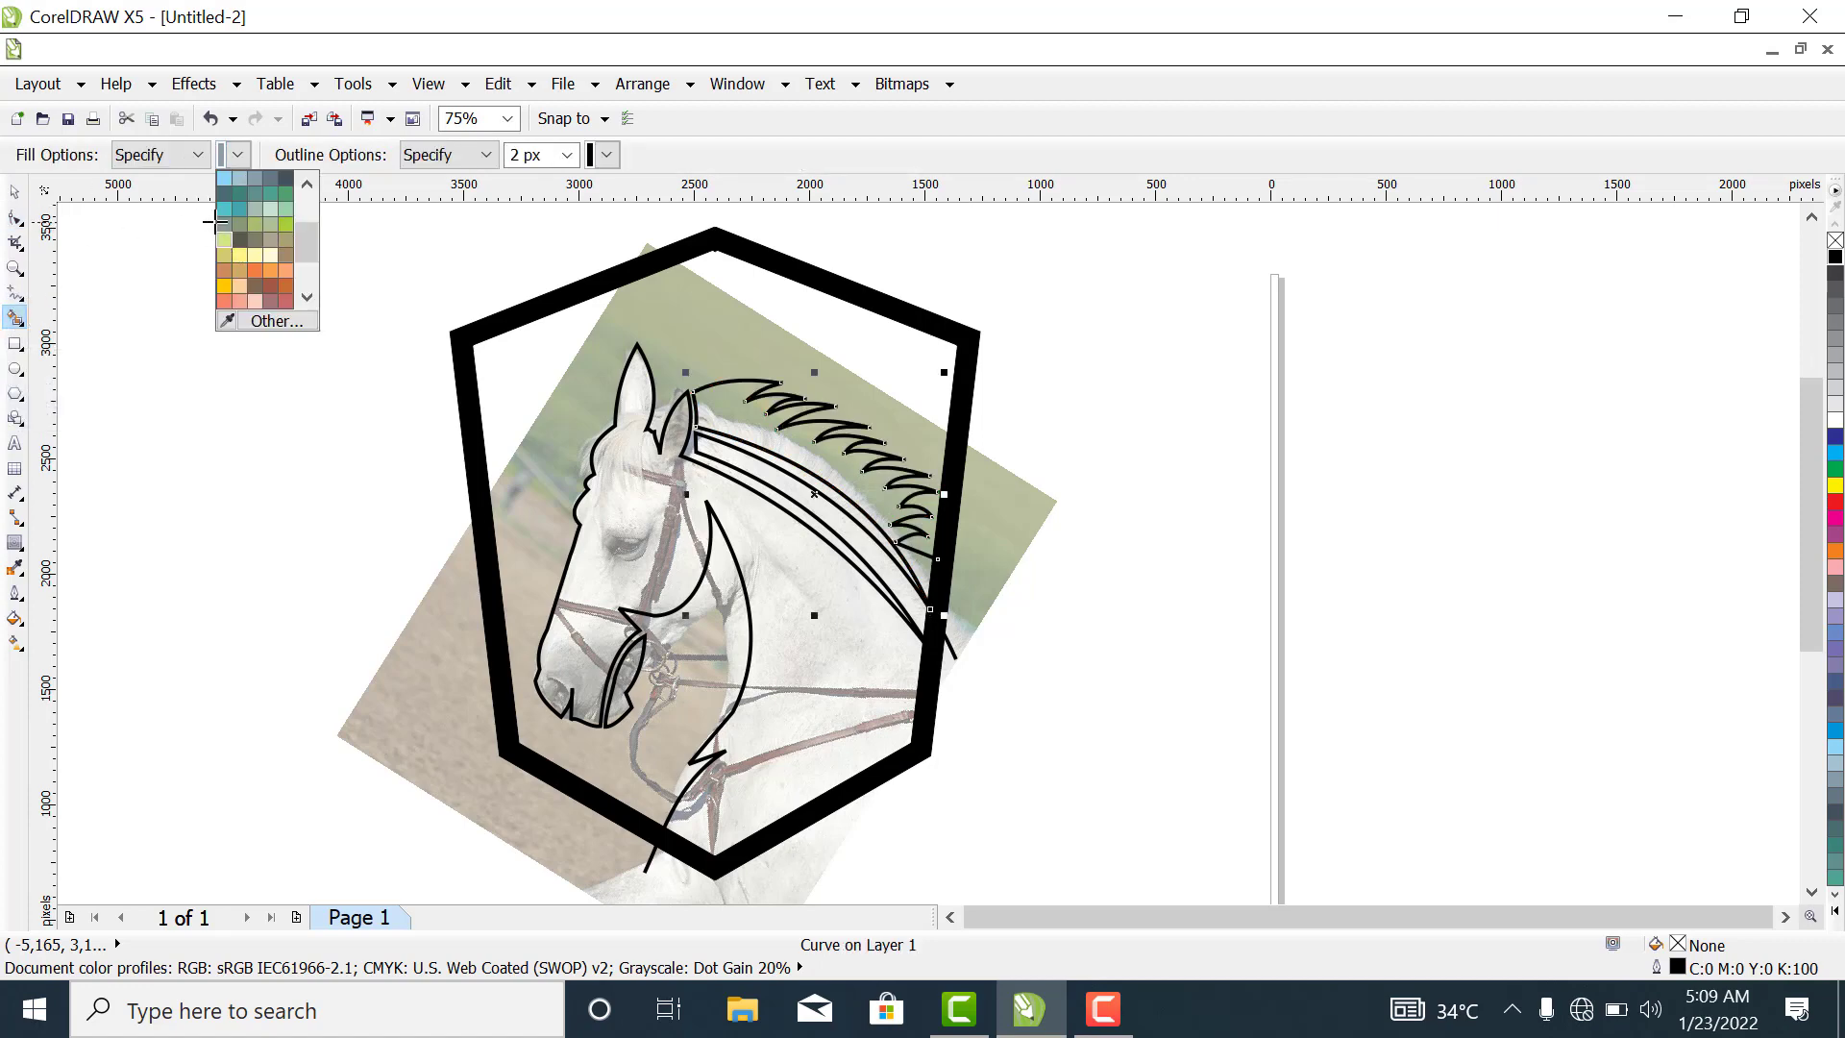
left_click(225, 223)
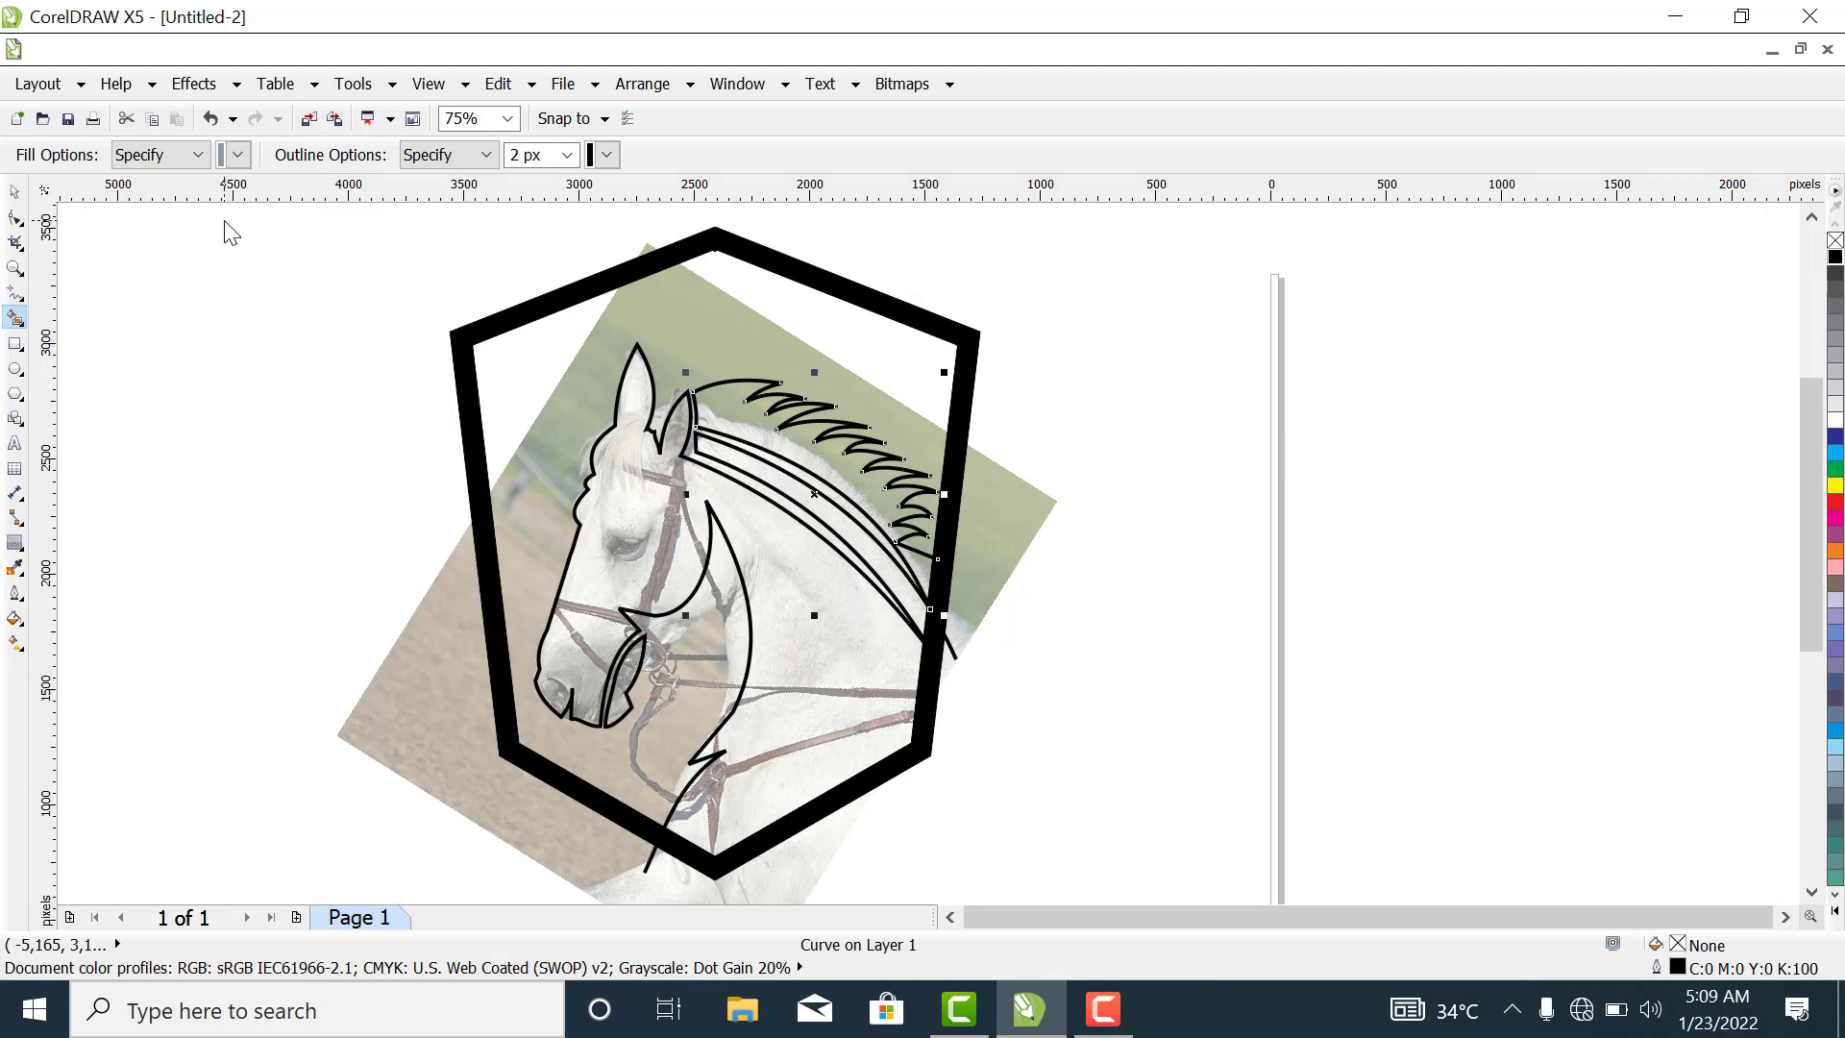
left_click(611, 514)
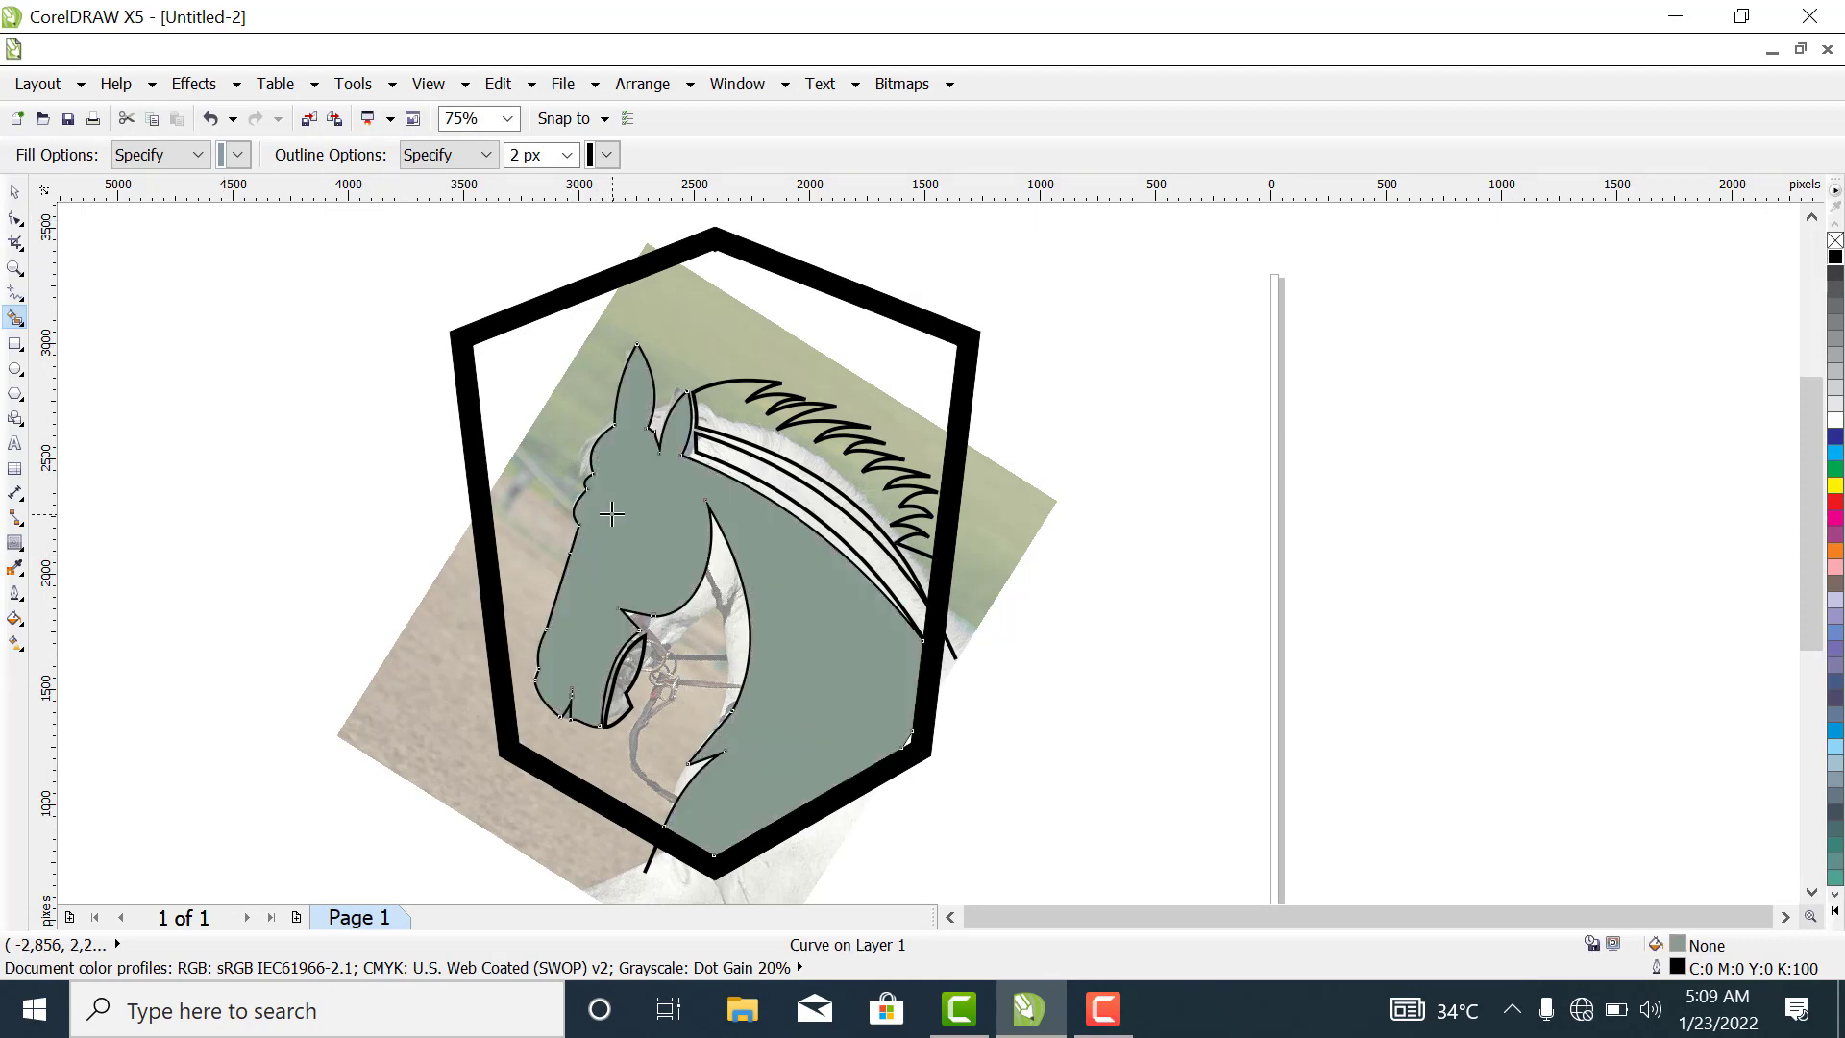
left_click(628, 676)
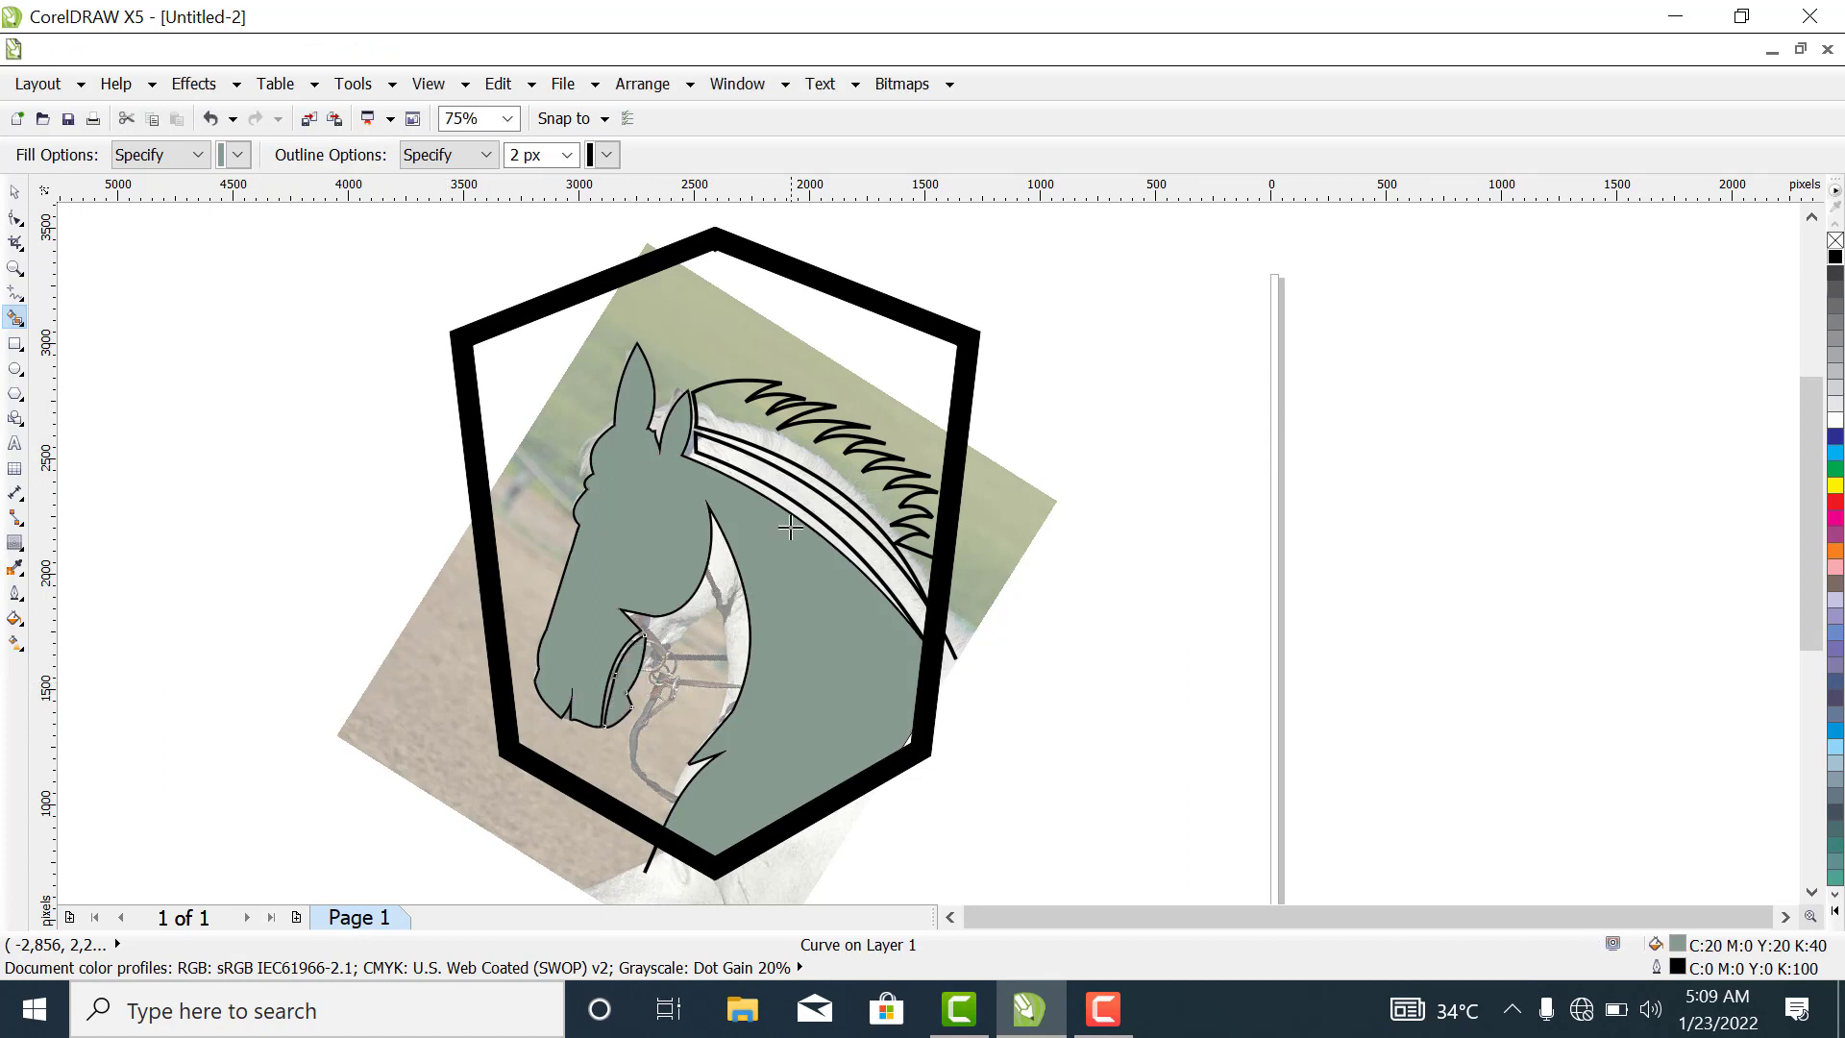
left_click(756, 471)
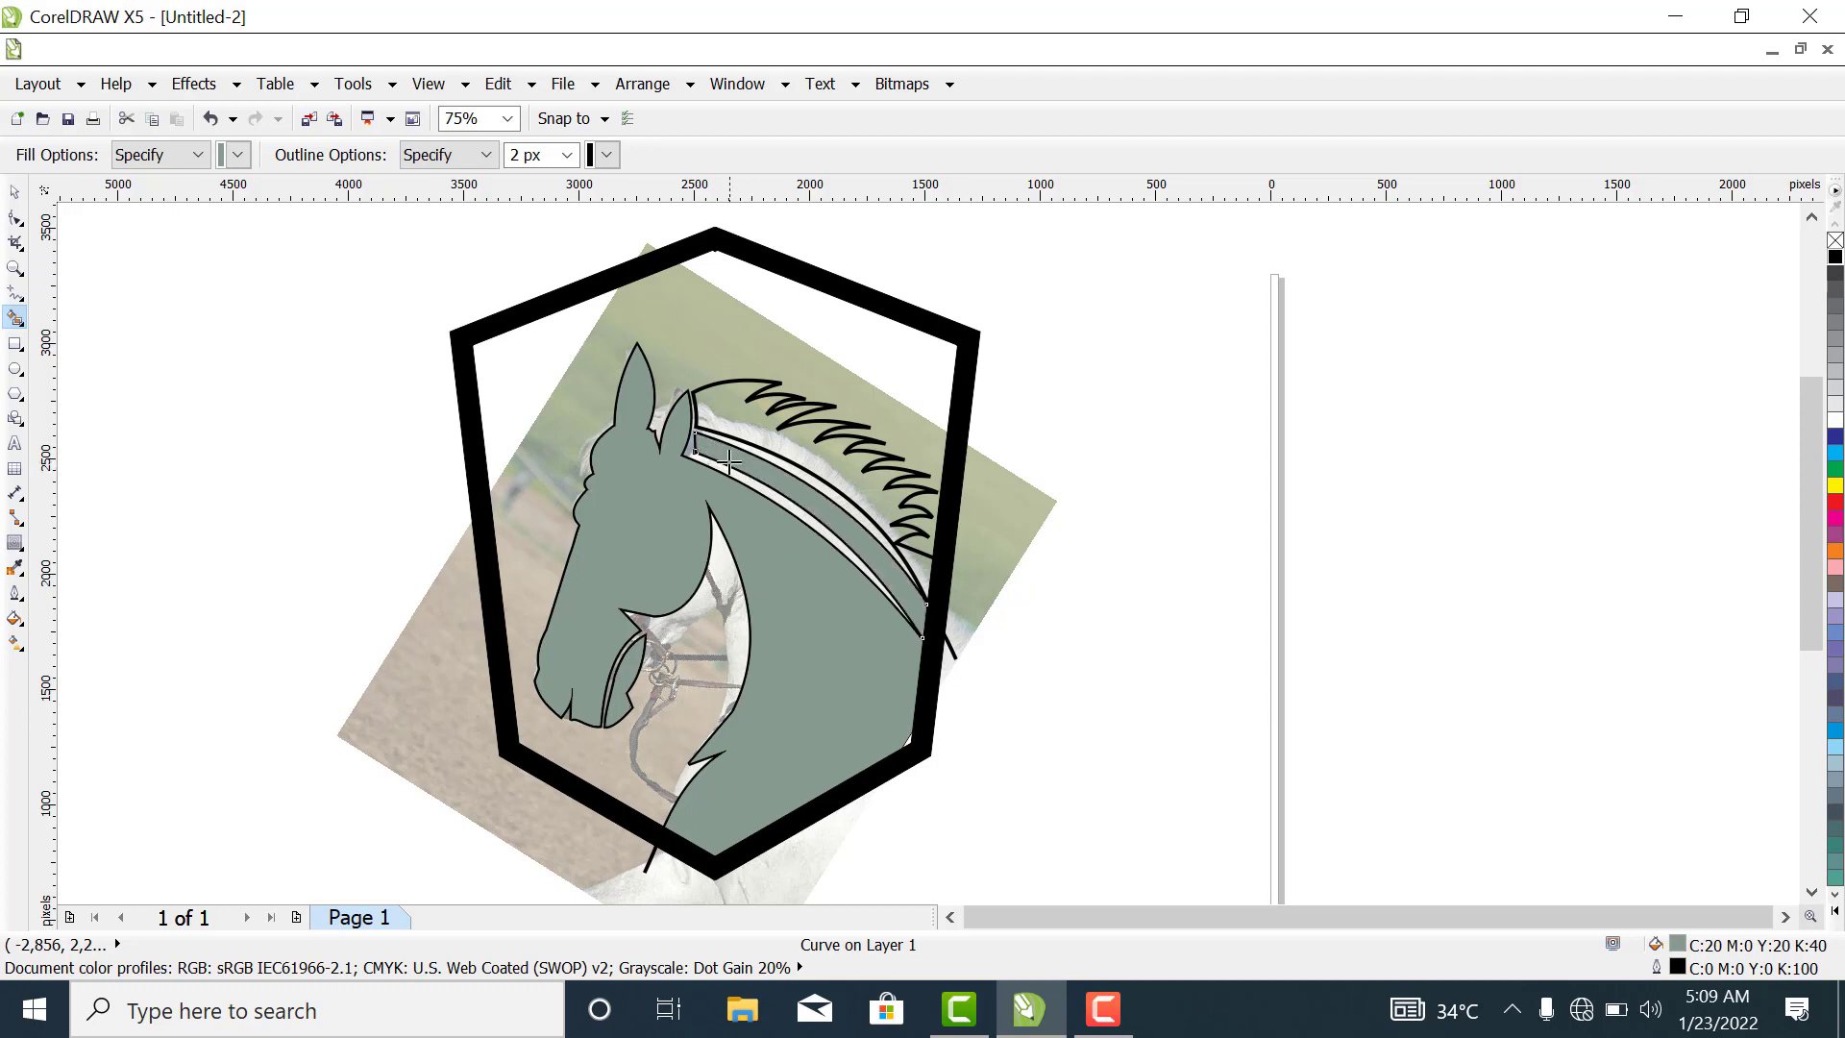
left_click(739, 414)
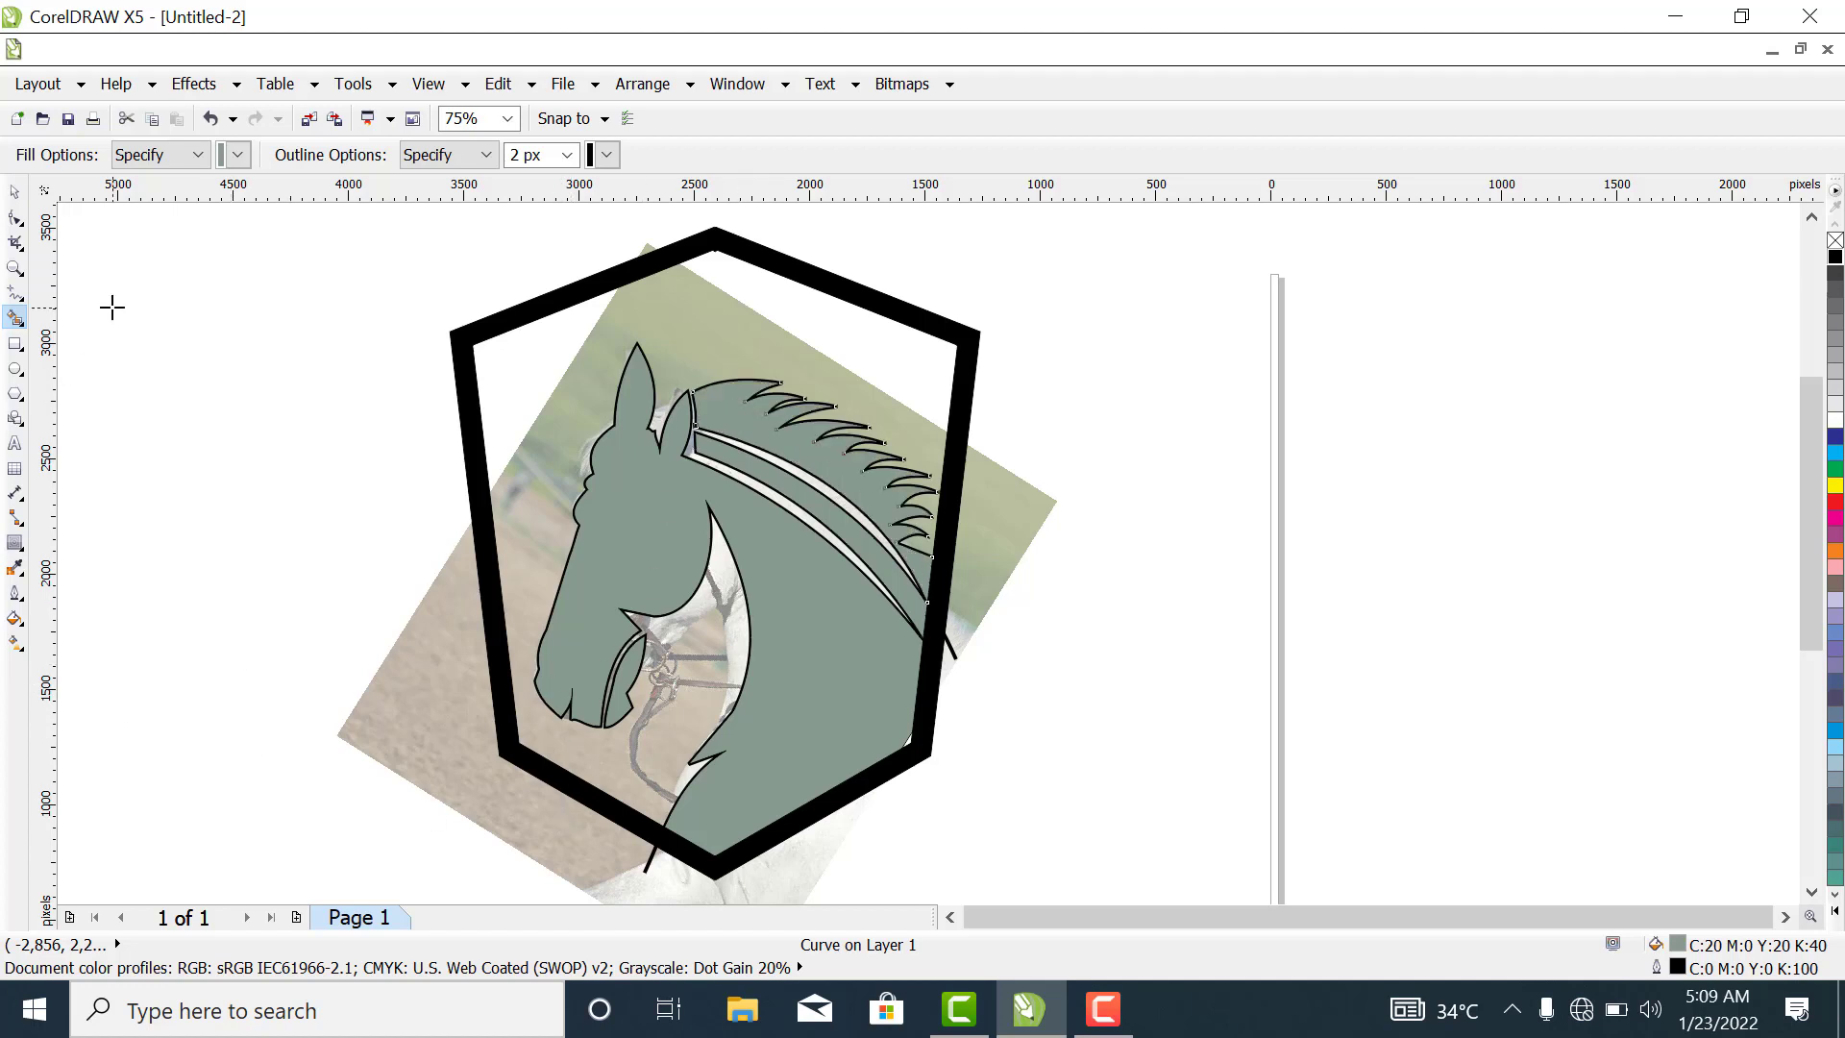
Delete the original thick 16 px outline curve of the horse's head and neck, keeping the filled shapes.
left_click(15, 191)
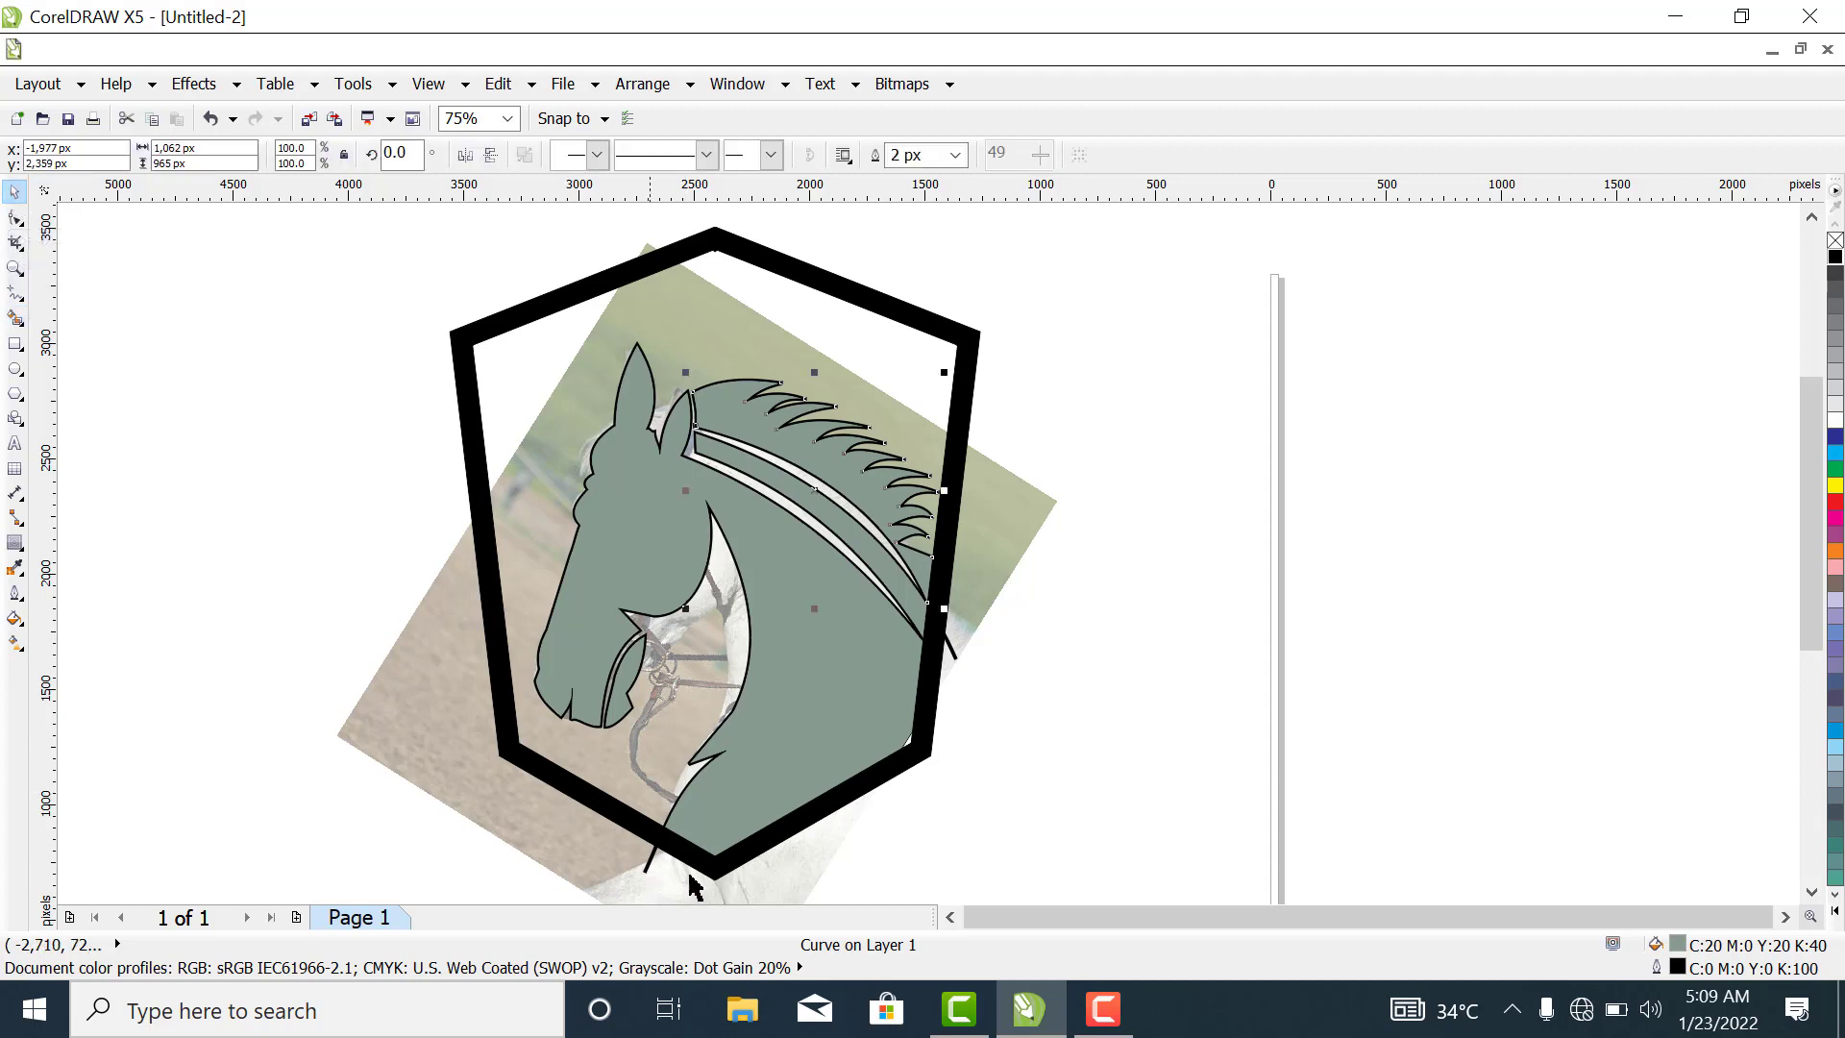
left_click(1054, 838)
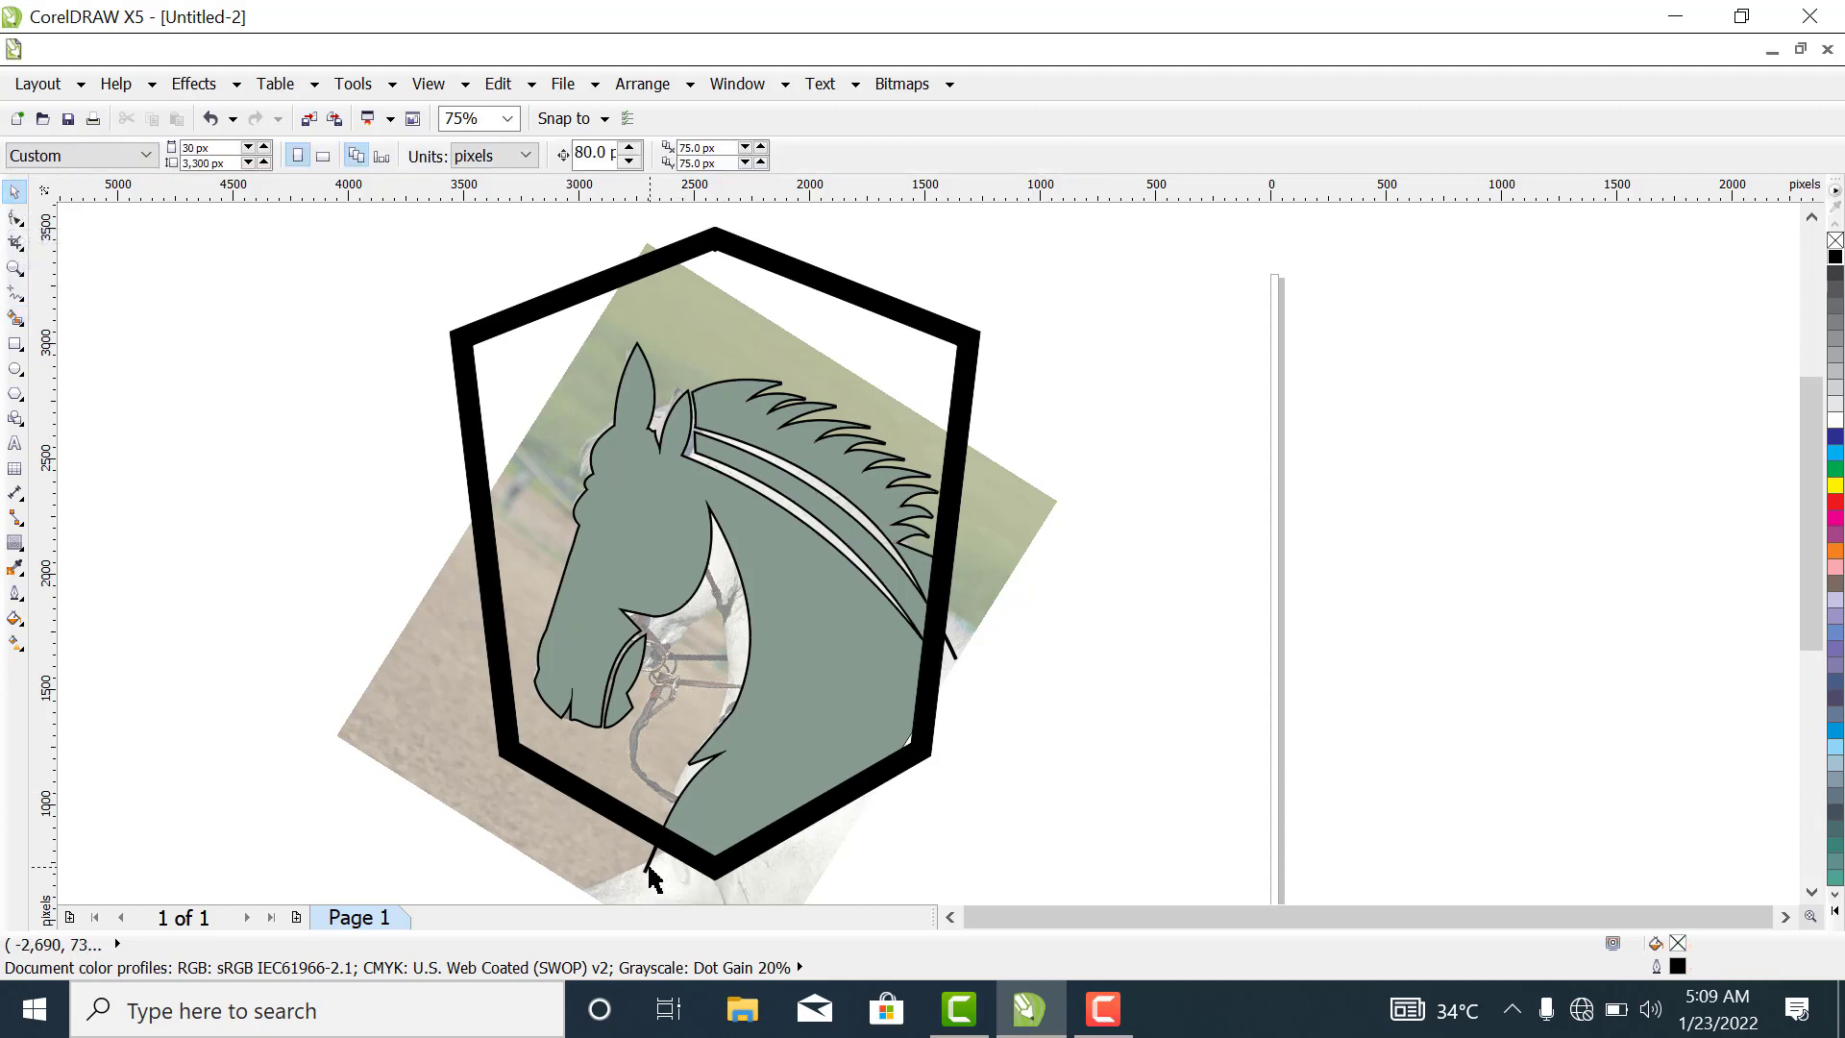
left_click(648, 872)
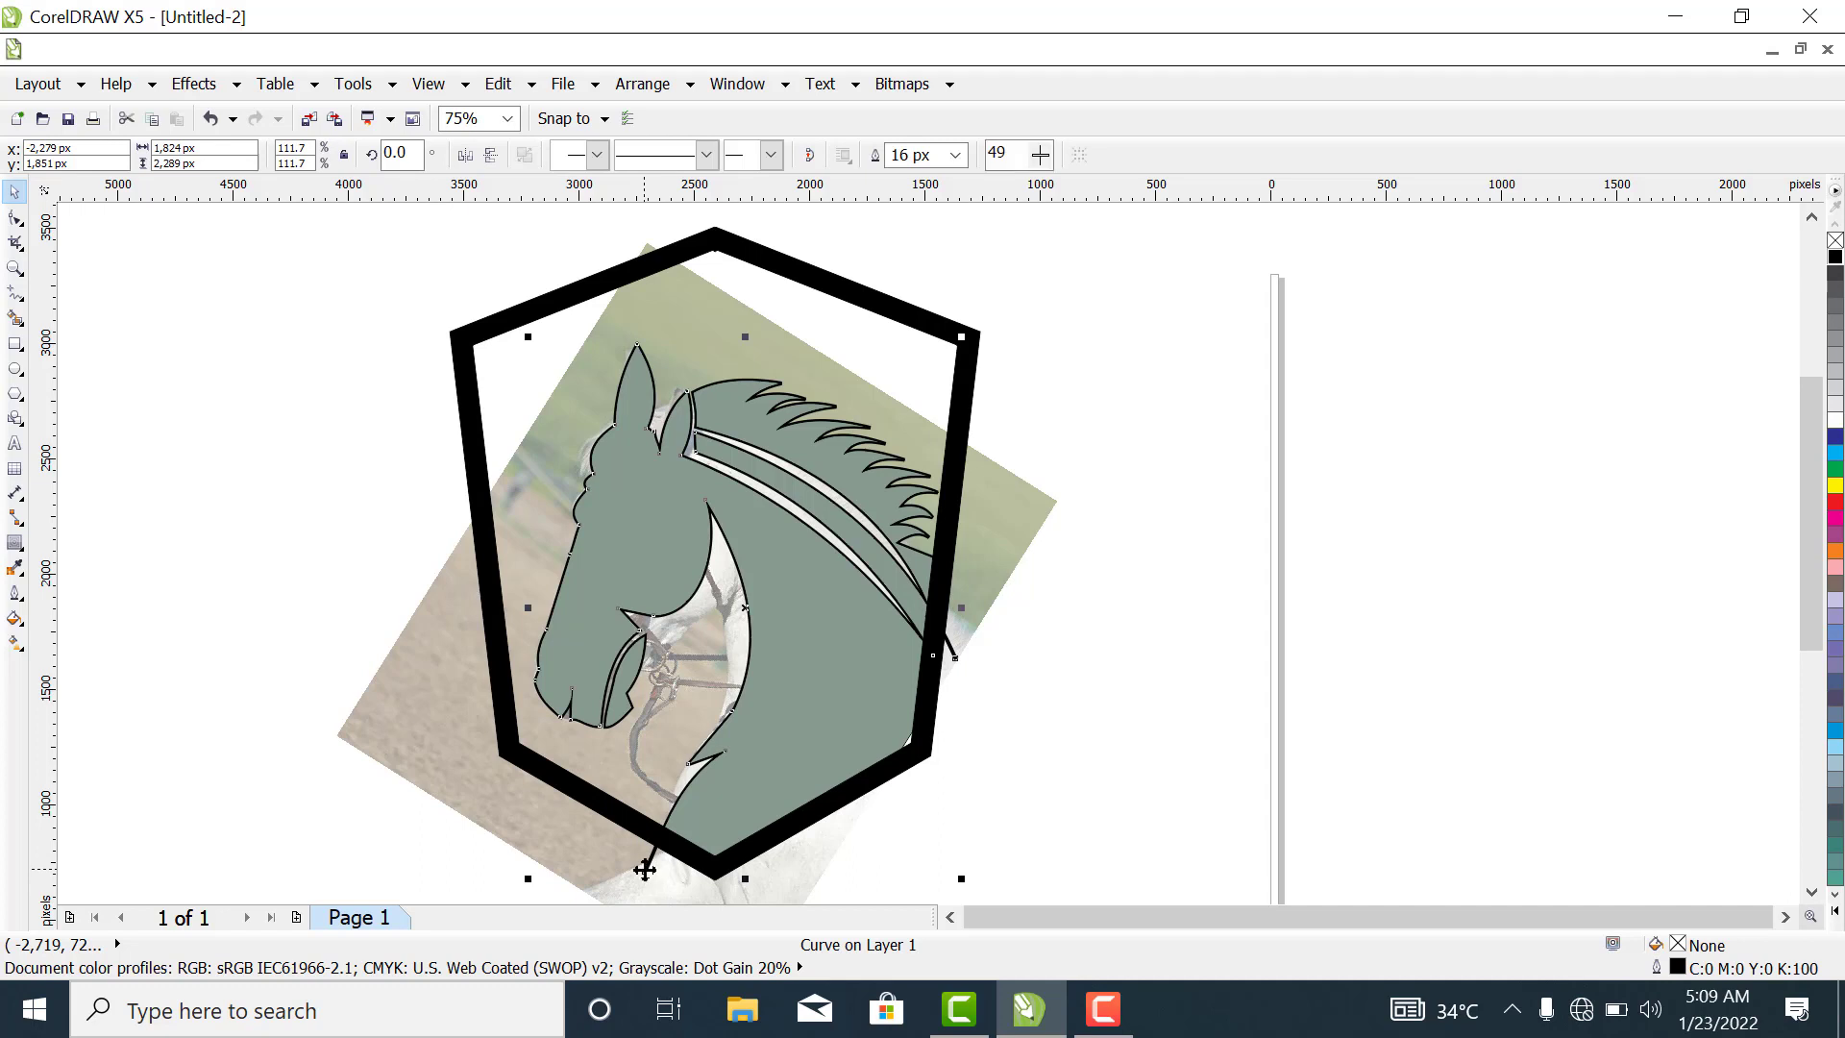
right_click(646, 868)
left_click(750, 501)
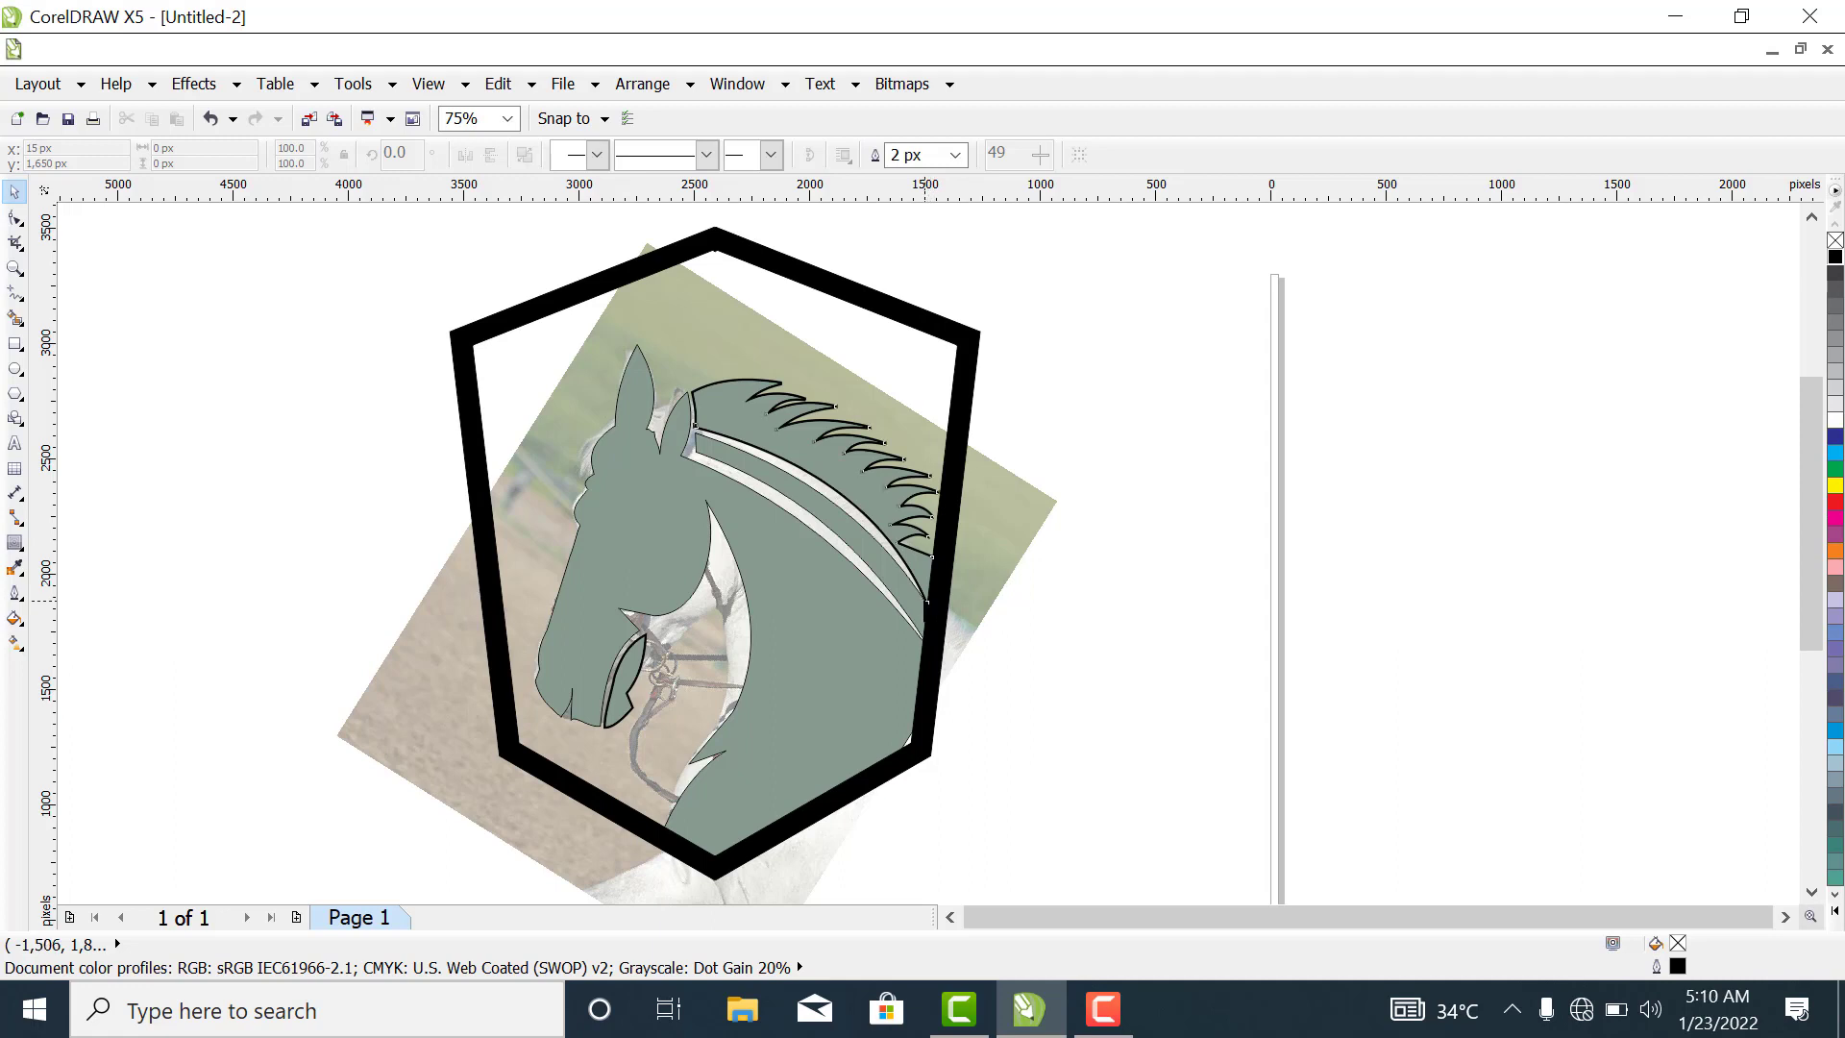
left_click(926, 601)
right_click(923, 604)
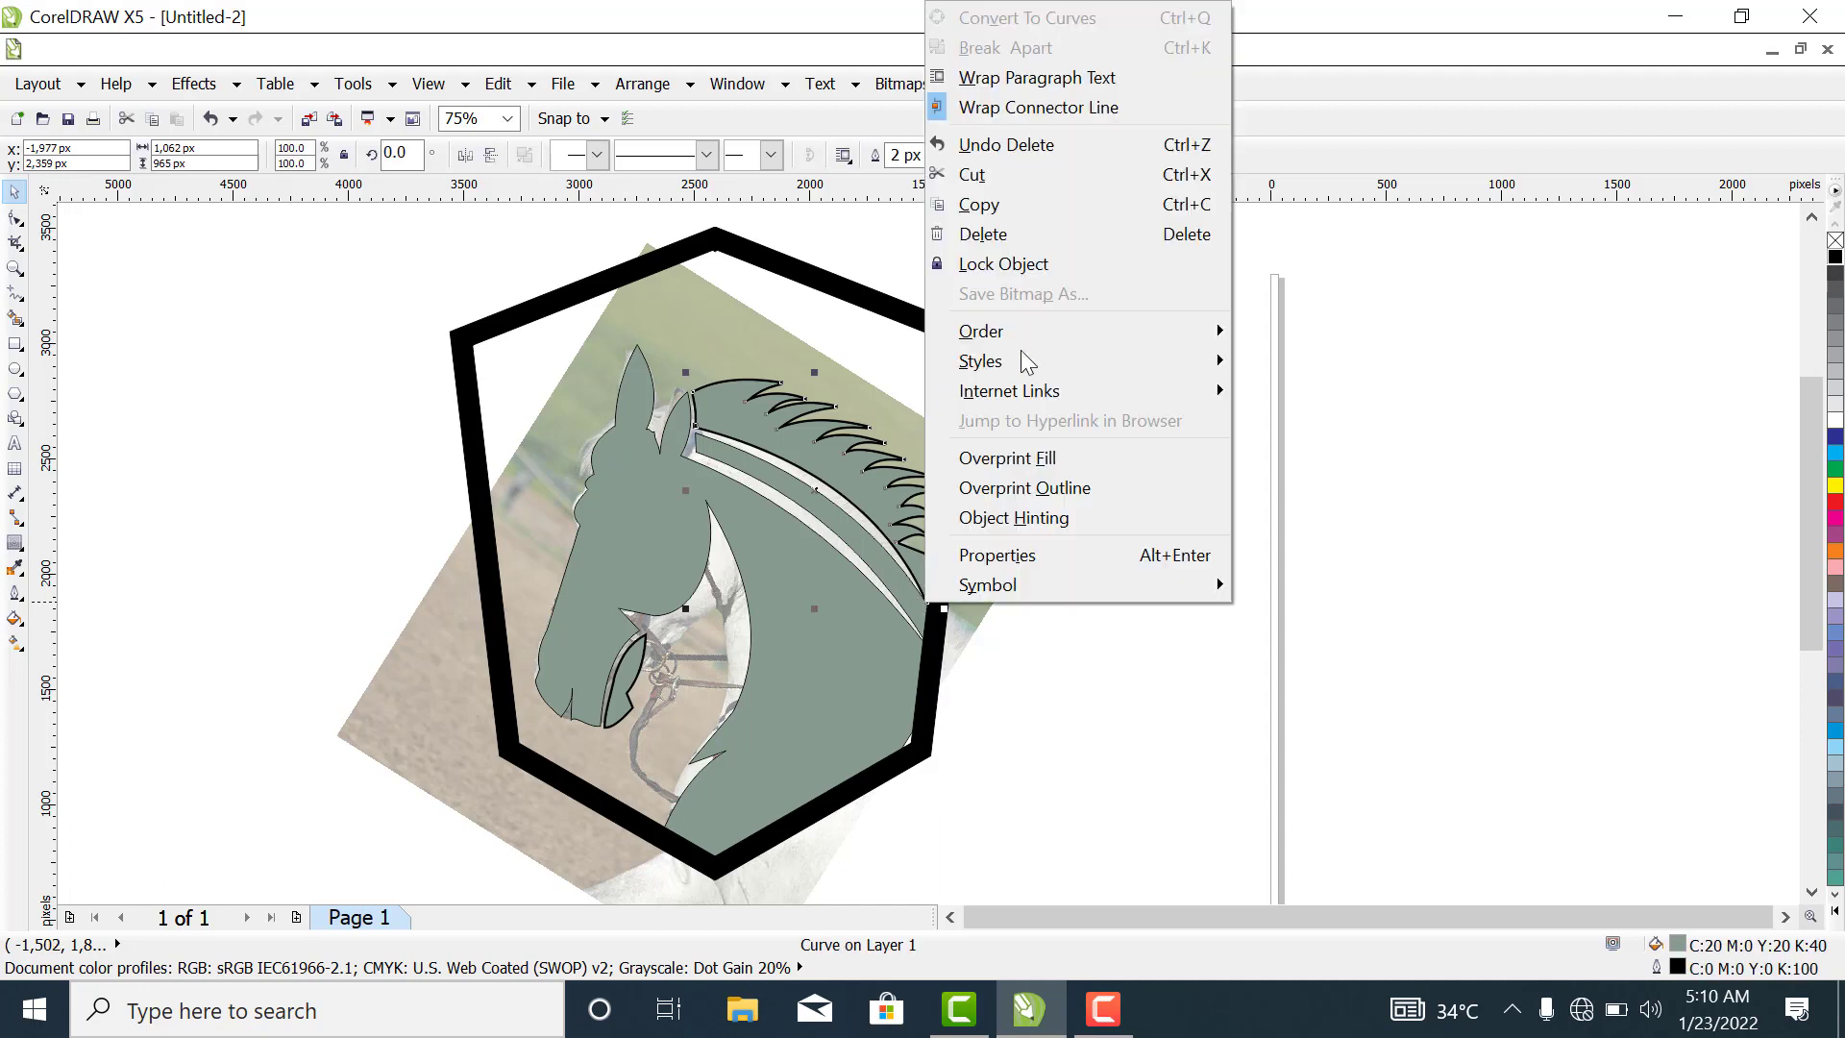
left_click(1047, 236)
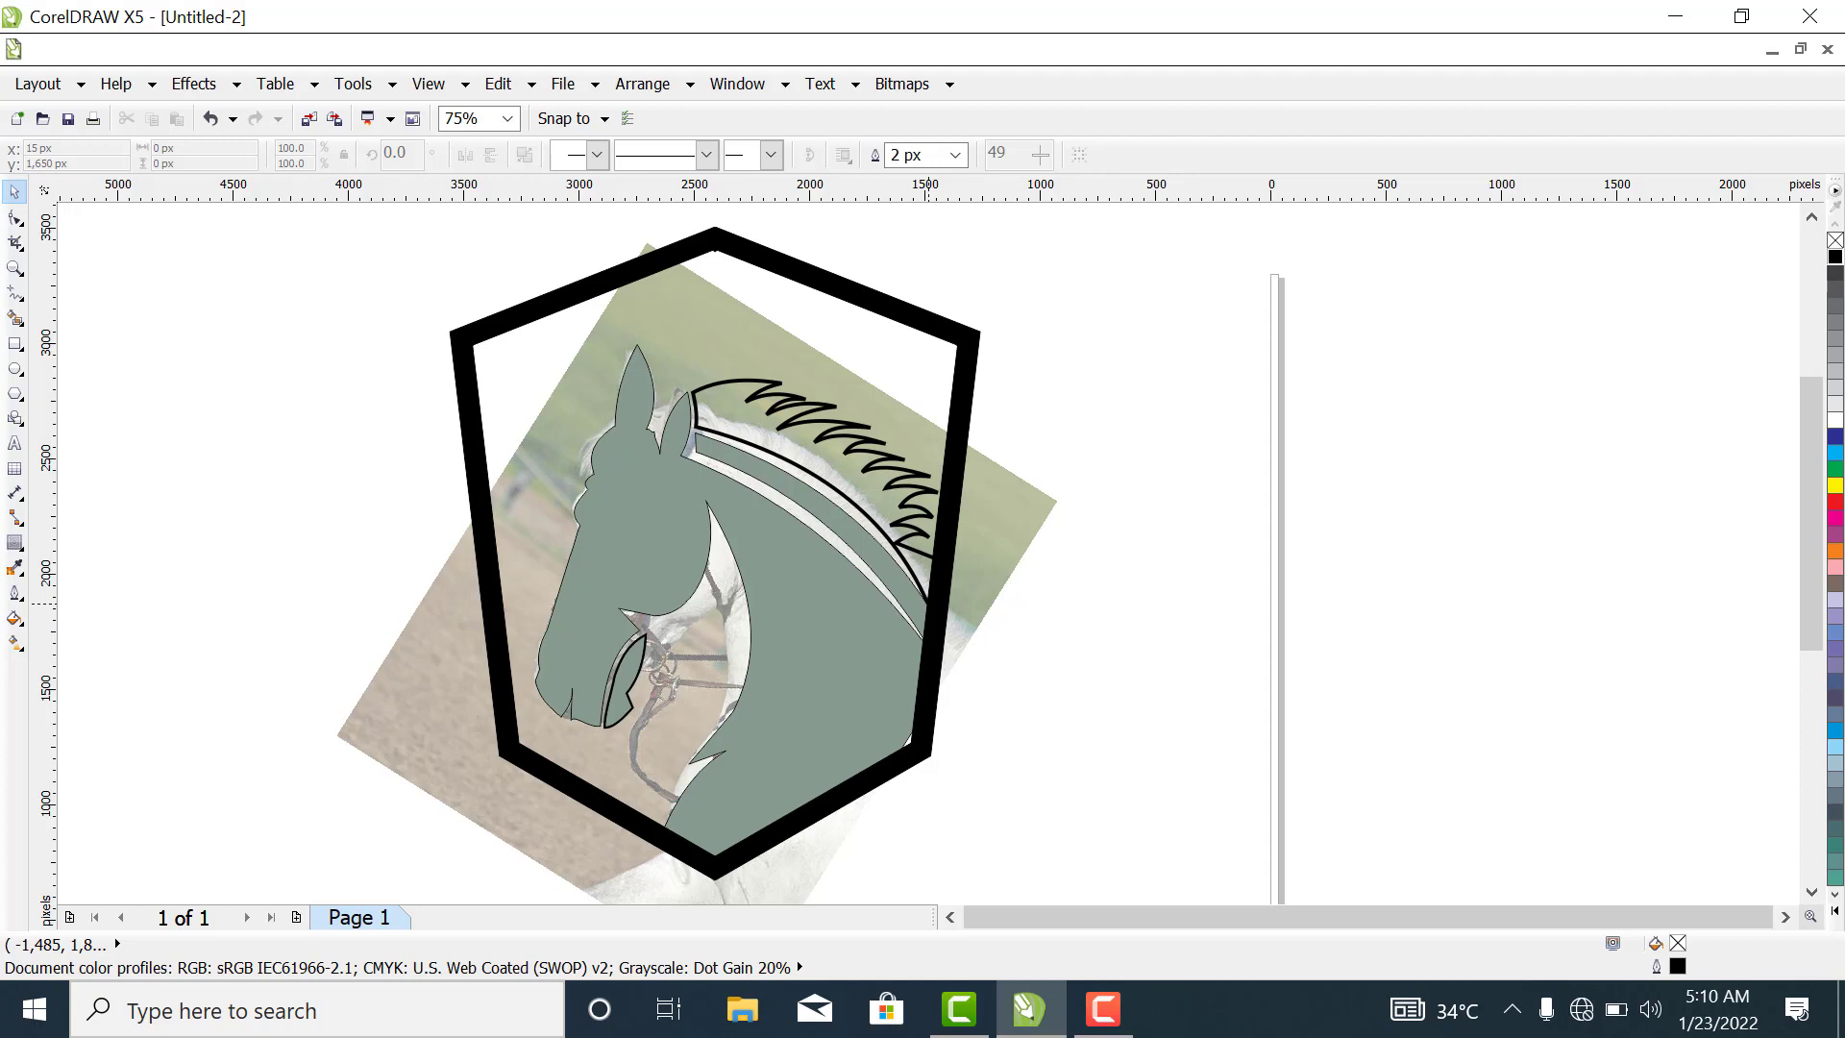
key("ctrl+z")
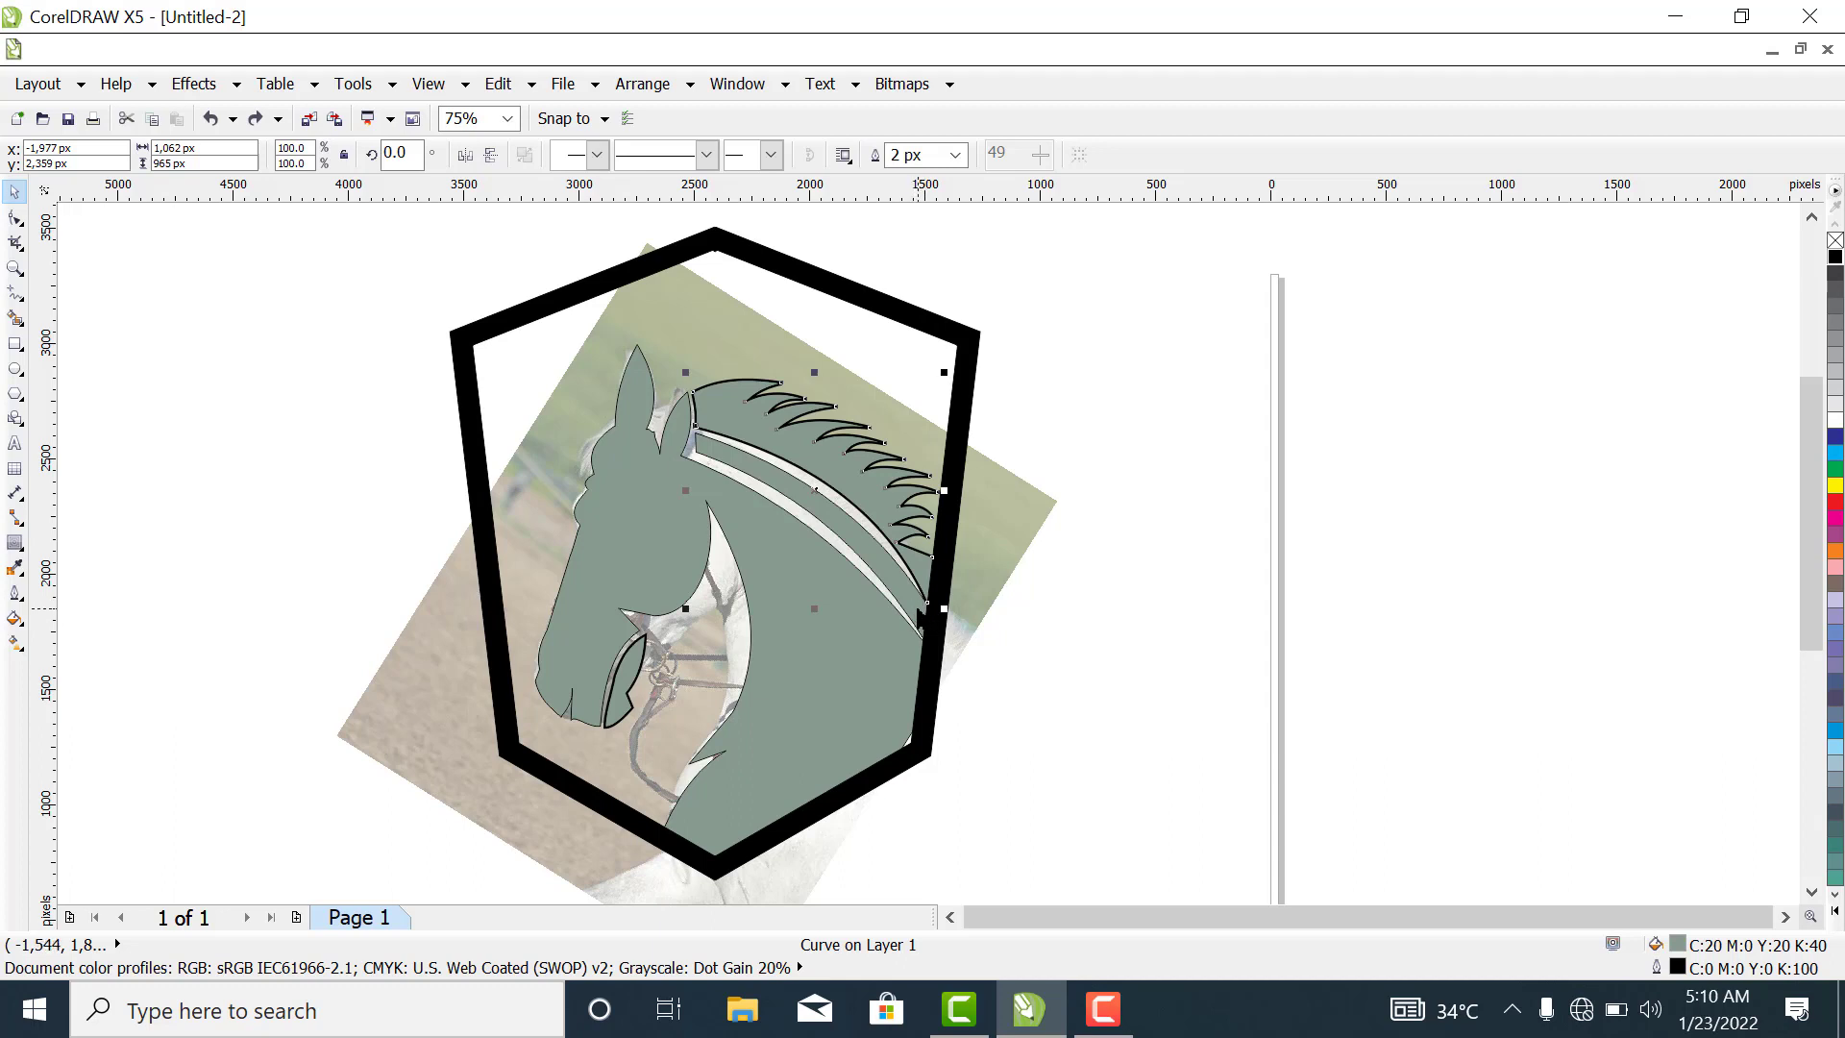
Delete the original thick 16 px mane outline, keeping the filled mane shape.
left_click(1042, 615)
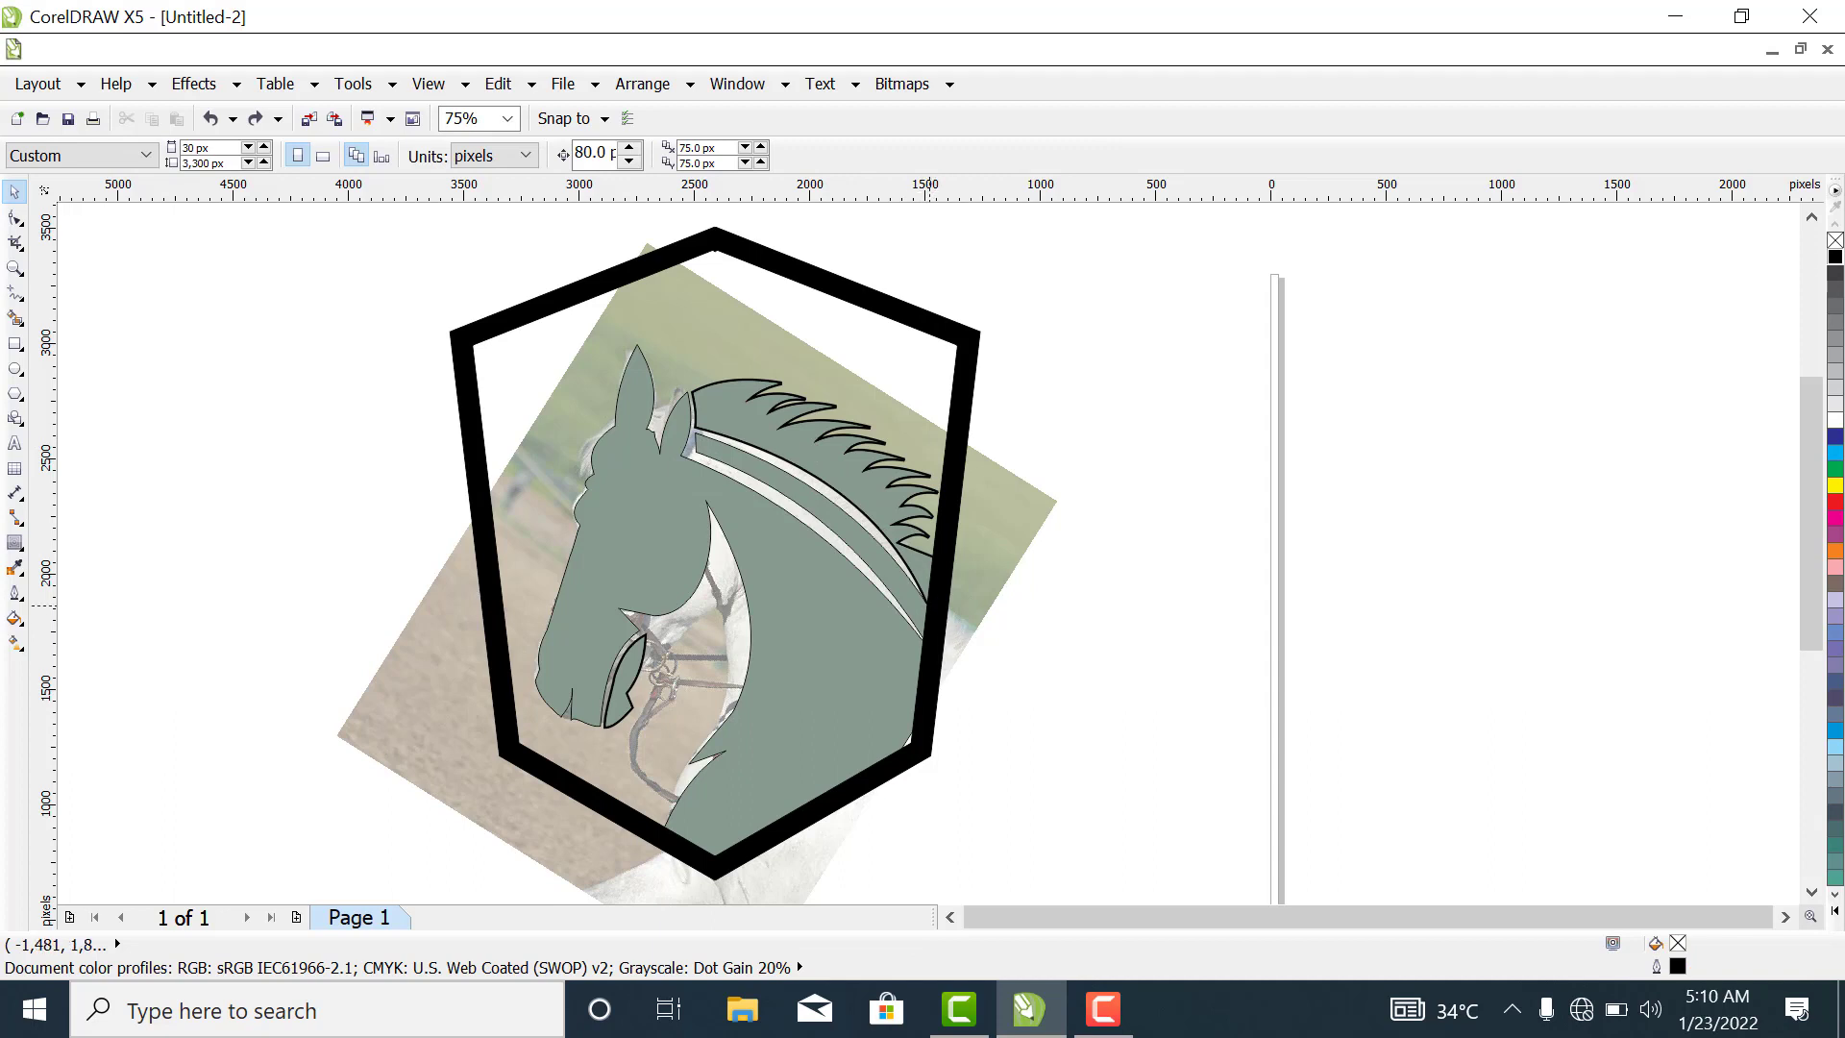
left_click(929, 607)
right_click(925, 606)
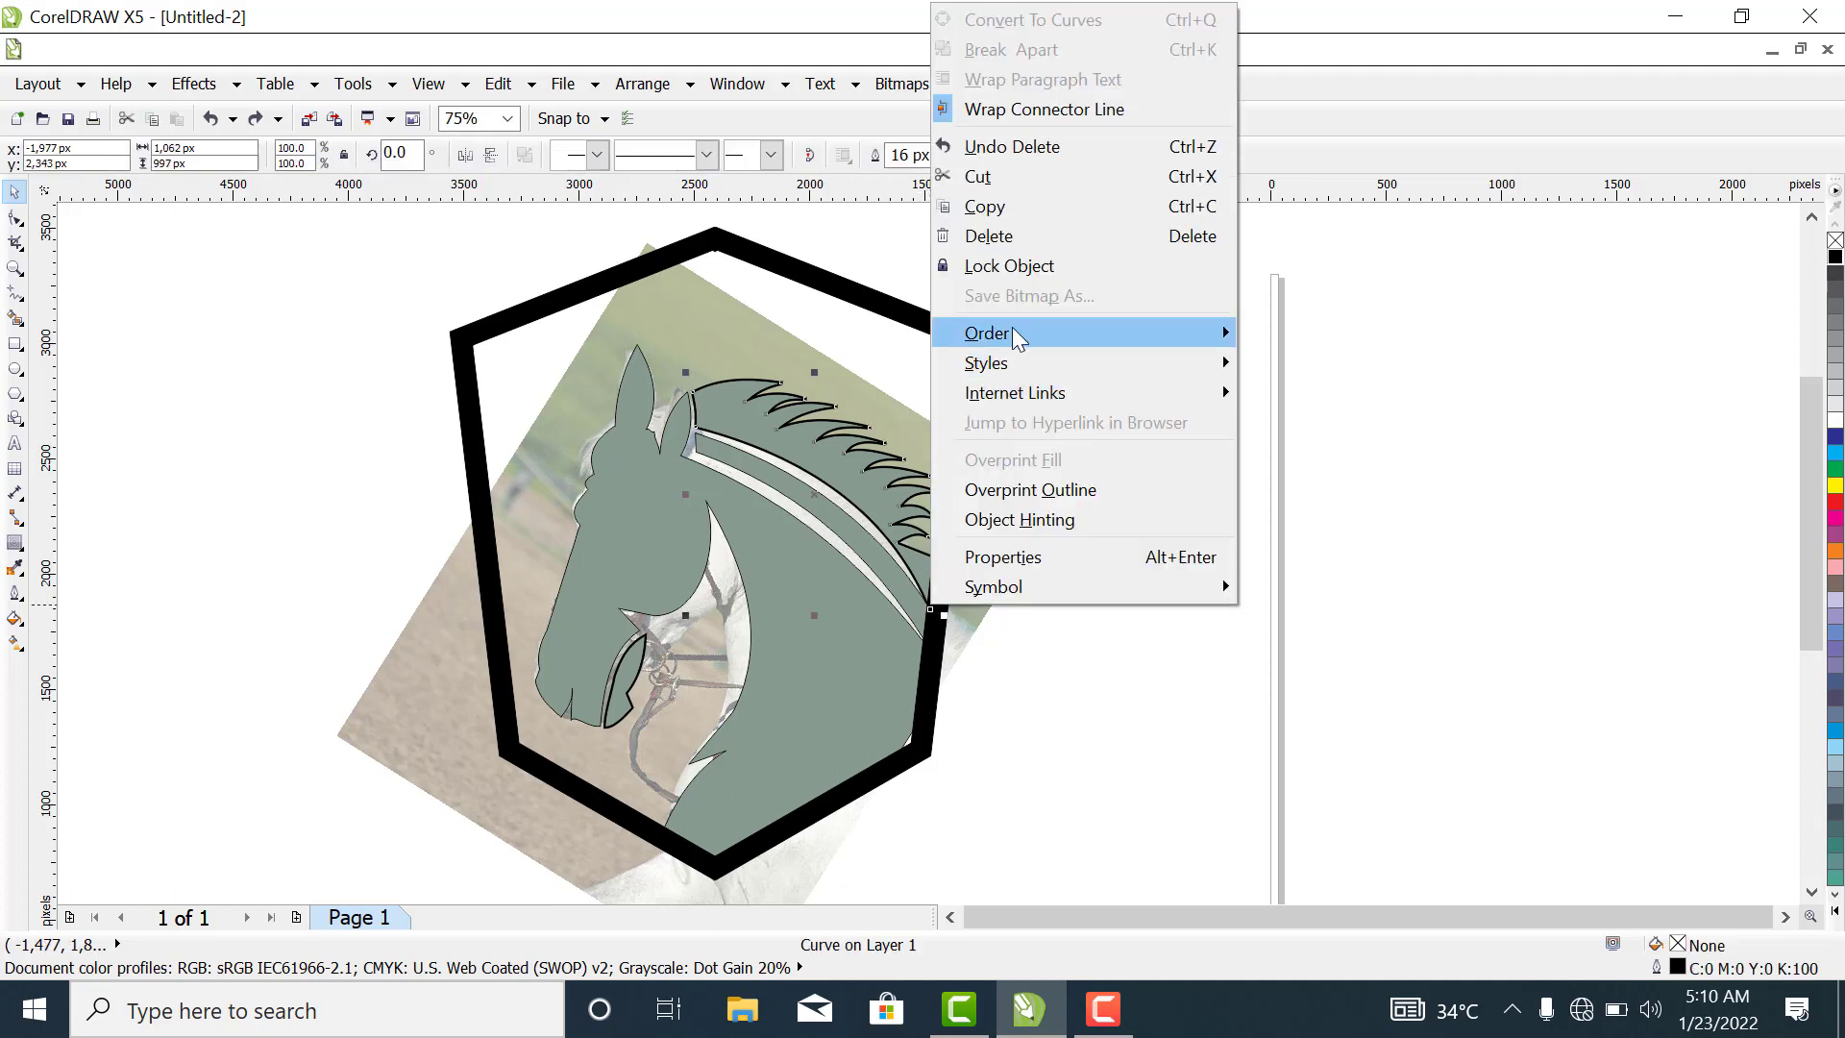
left_click(1206, 618)
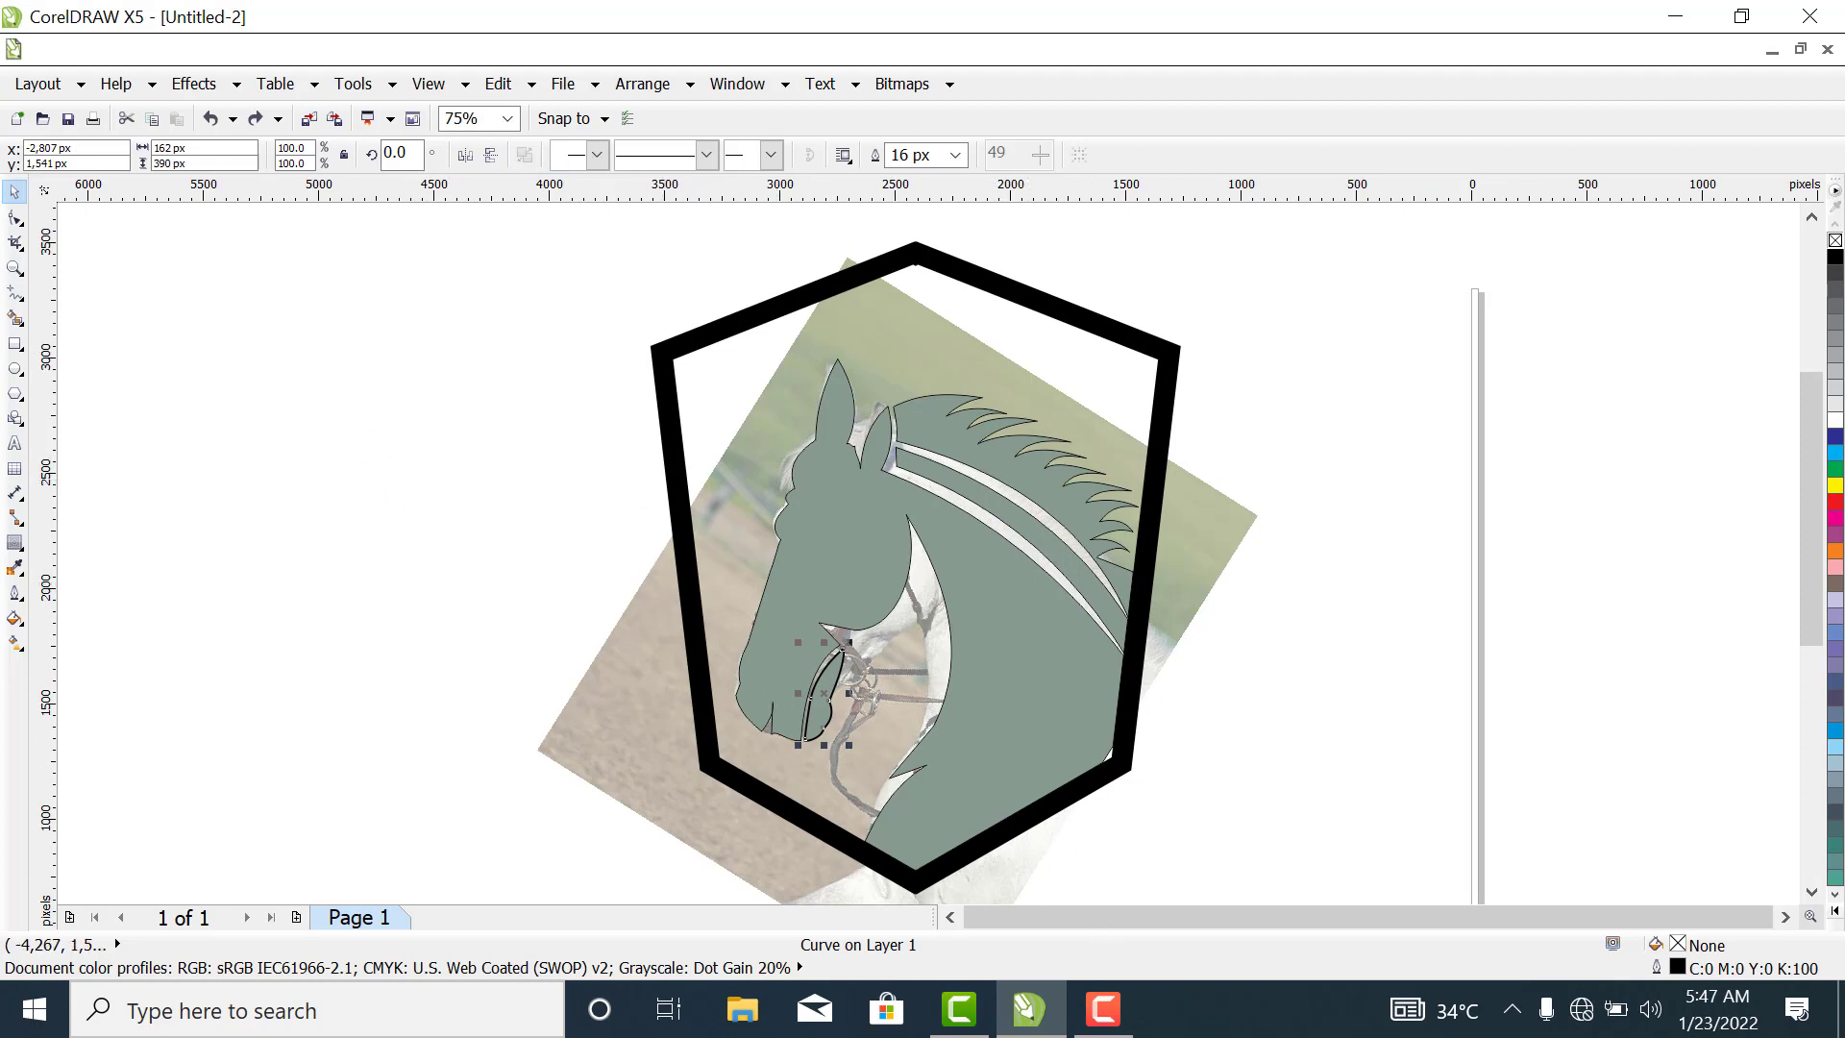
Delete the original thick 16 px outline curve of the lower jaw, keeping the filled jaw shape.
left_click(15, 268)
left_click_drag(623, 596, 999, 798)
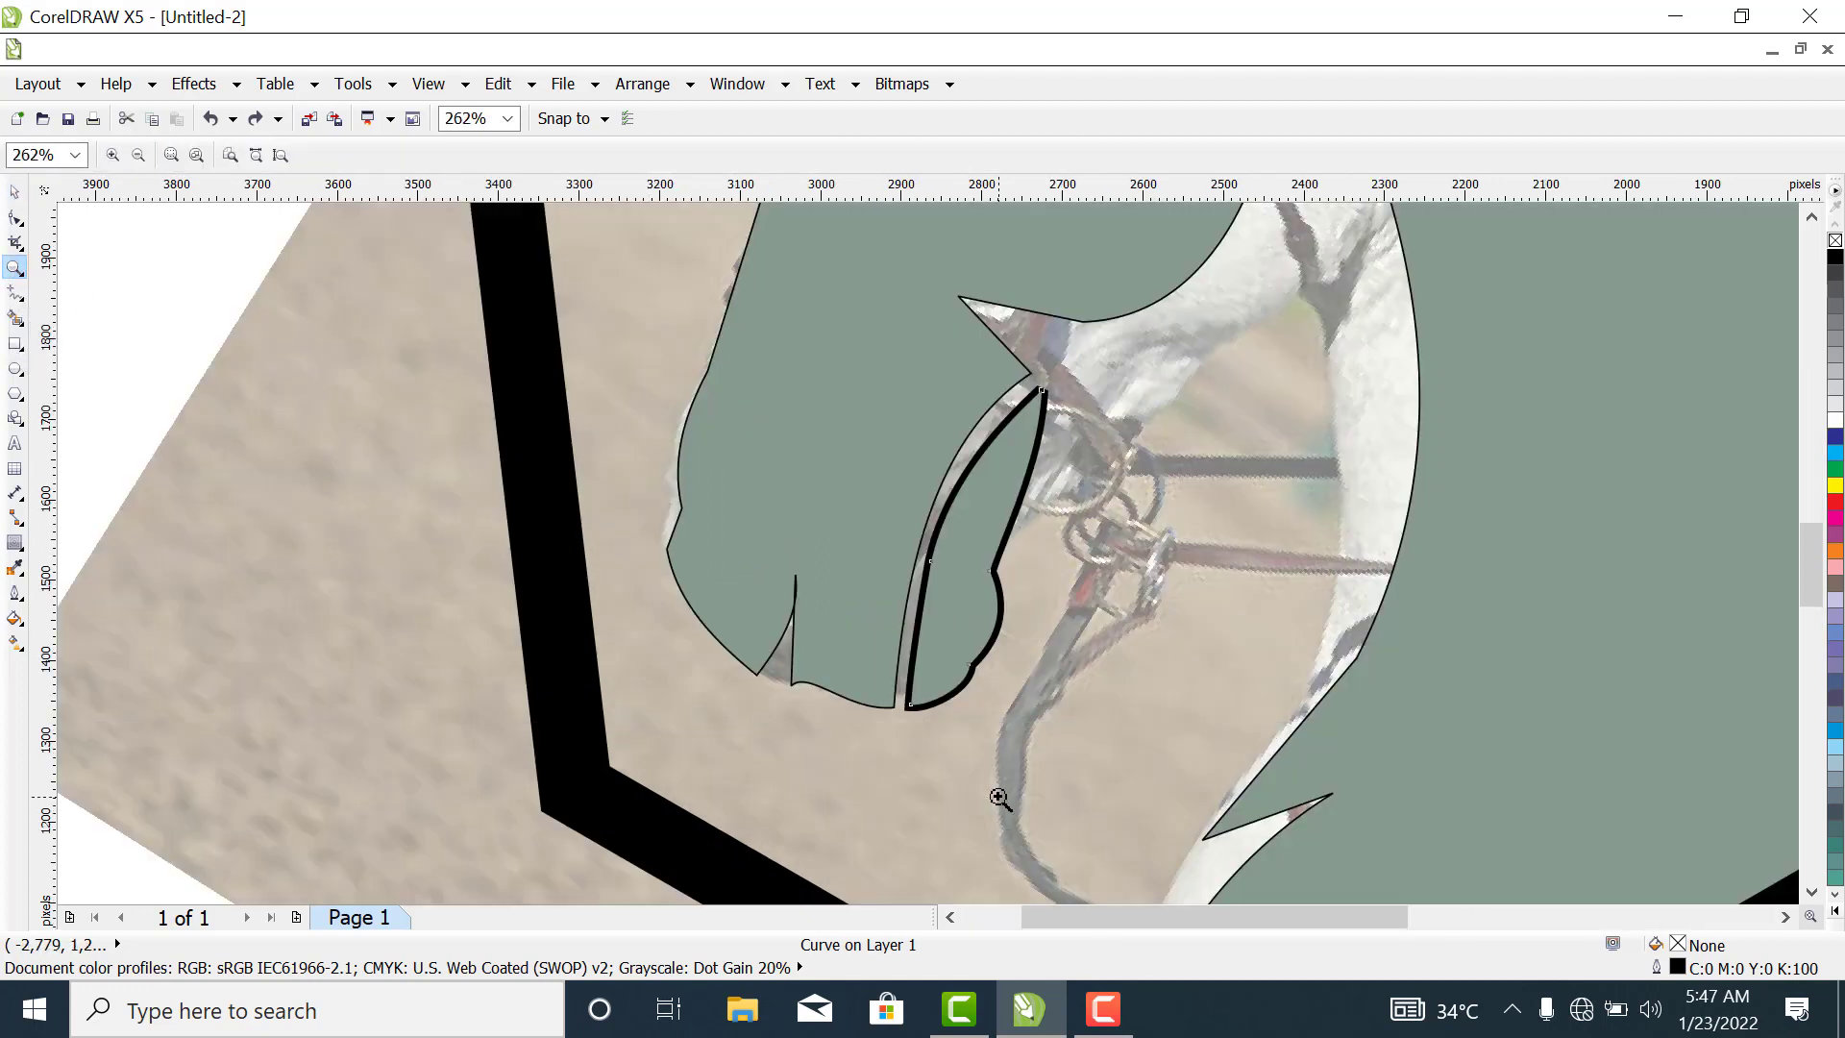
left_click(20, 199)
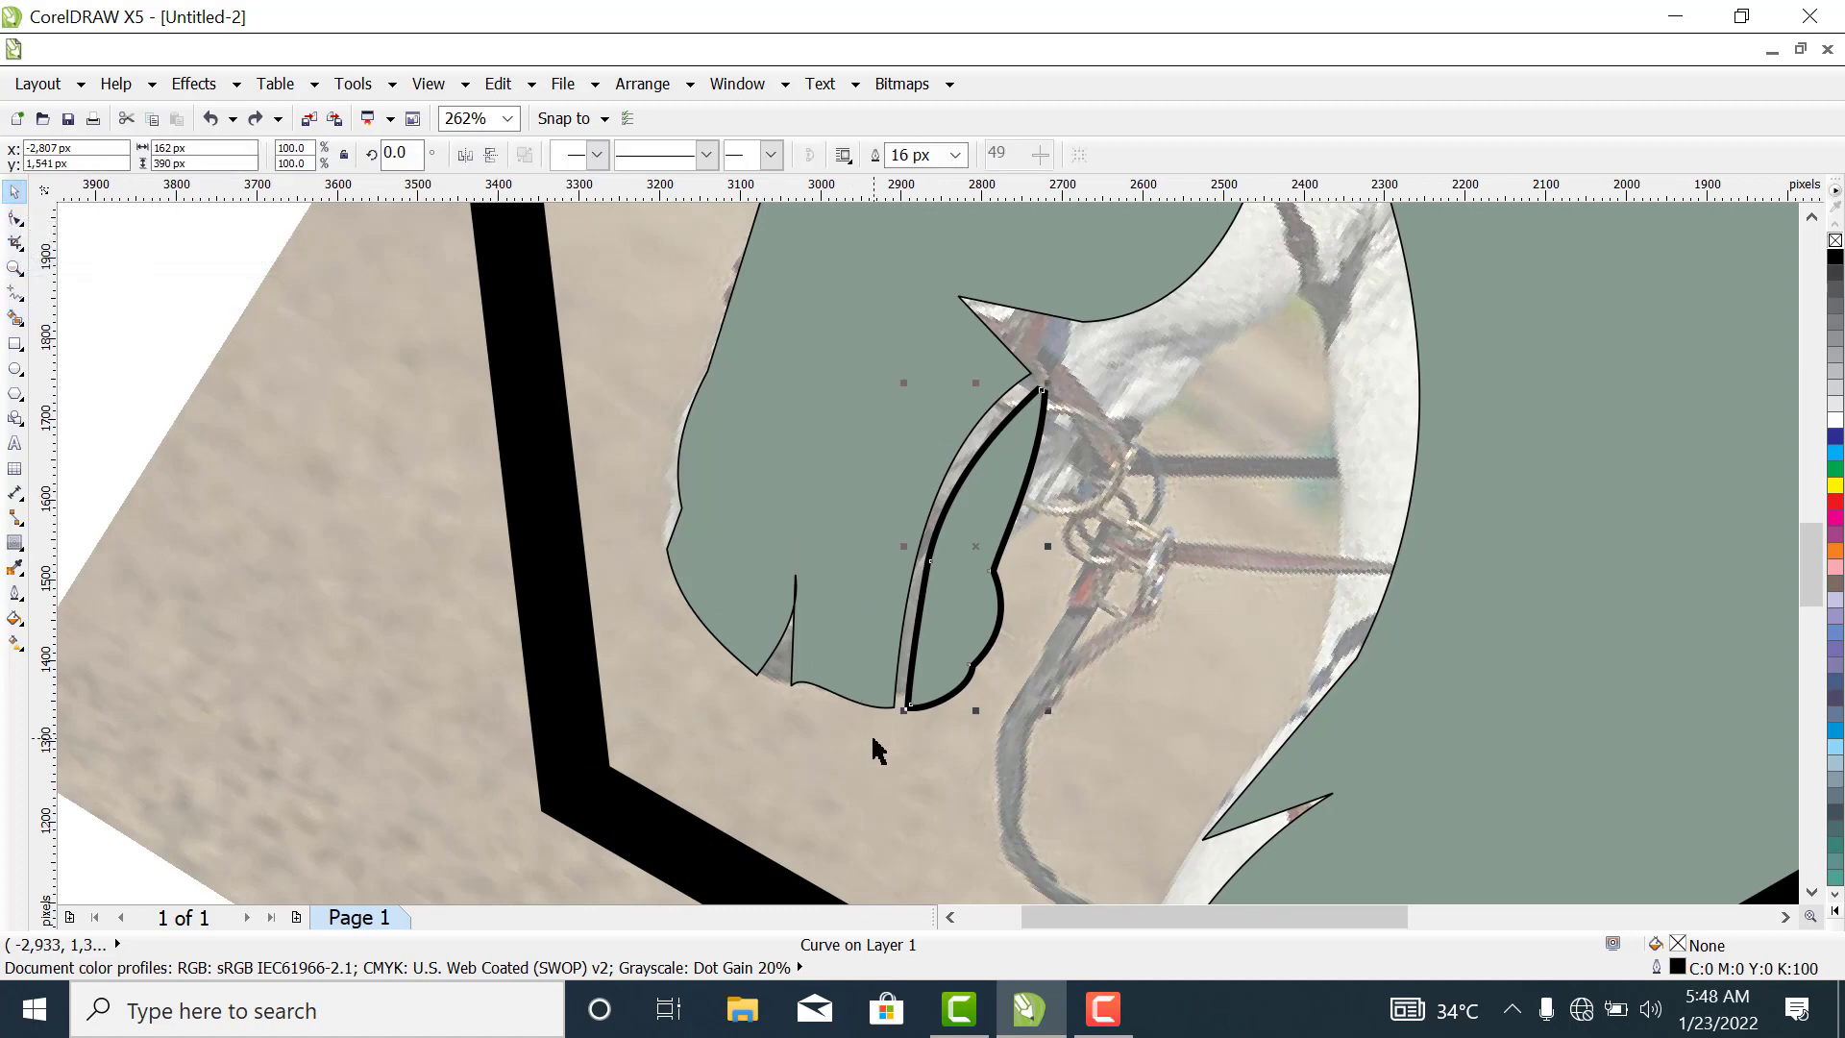
left_click(906, 719)
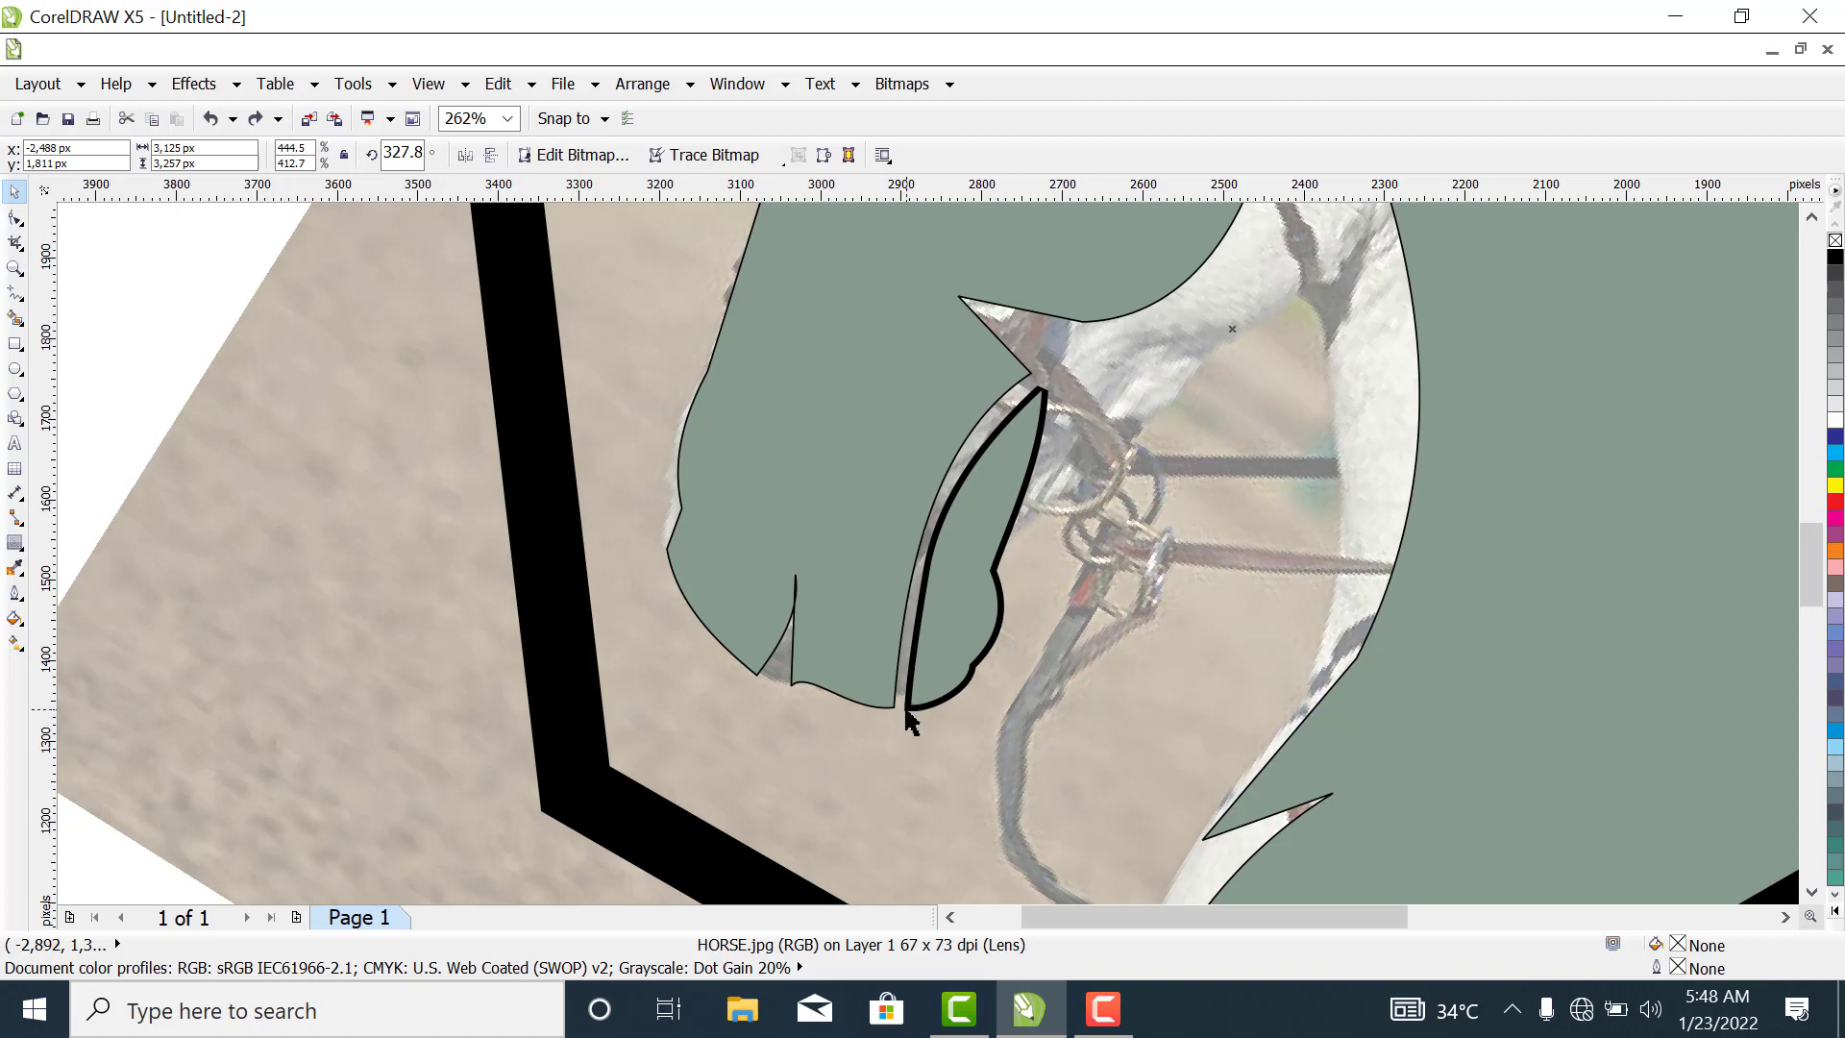
left_click(905, 711)
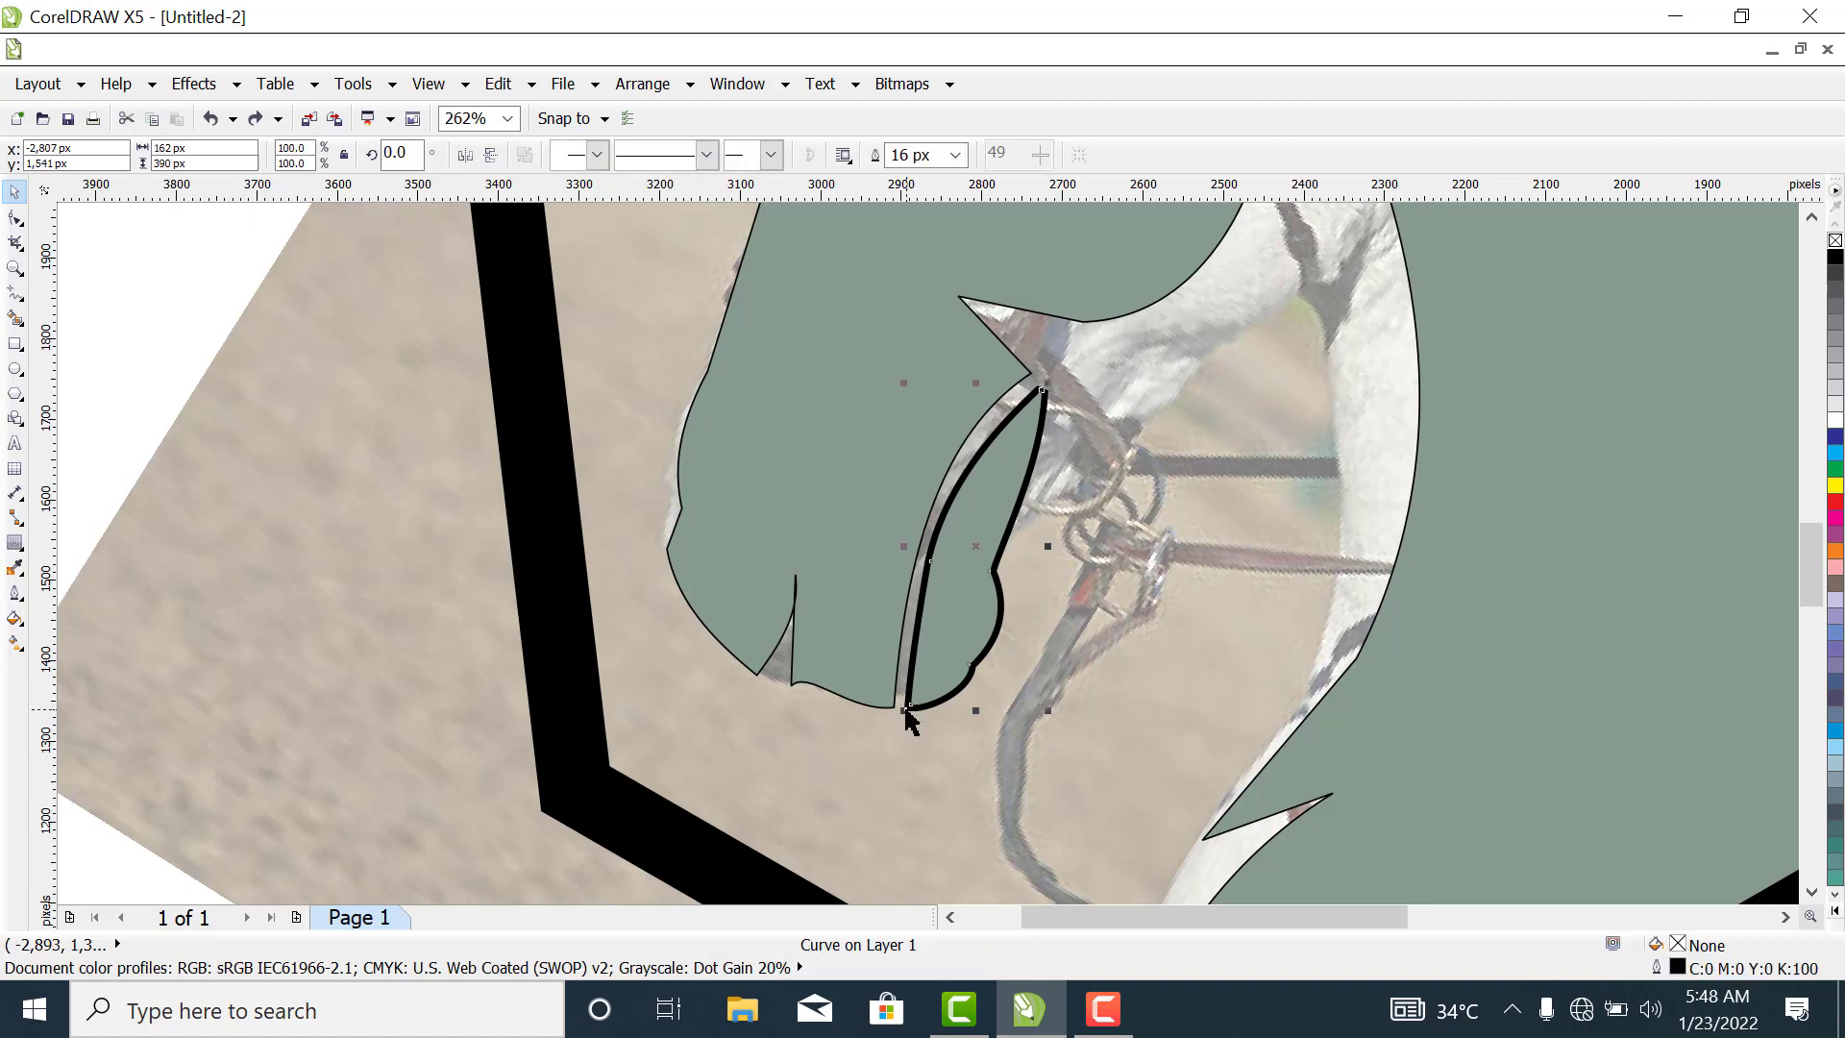
right_click(906, 712)
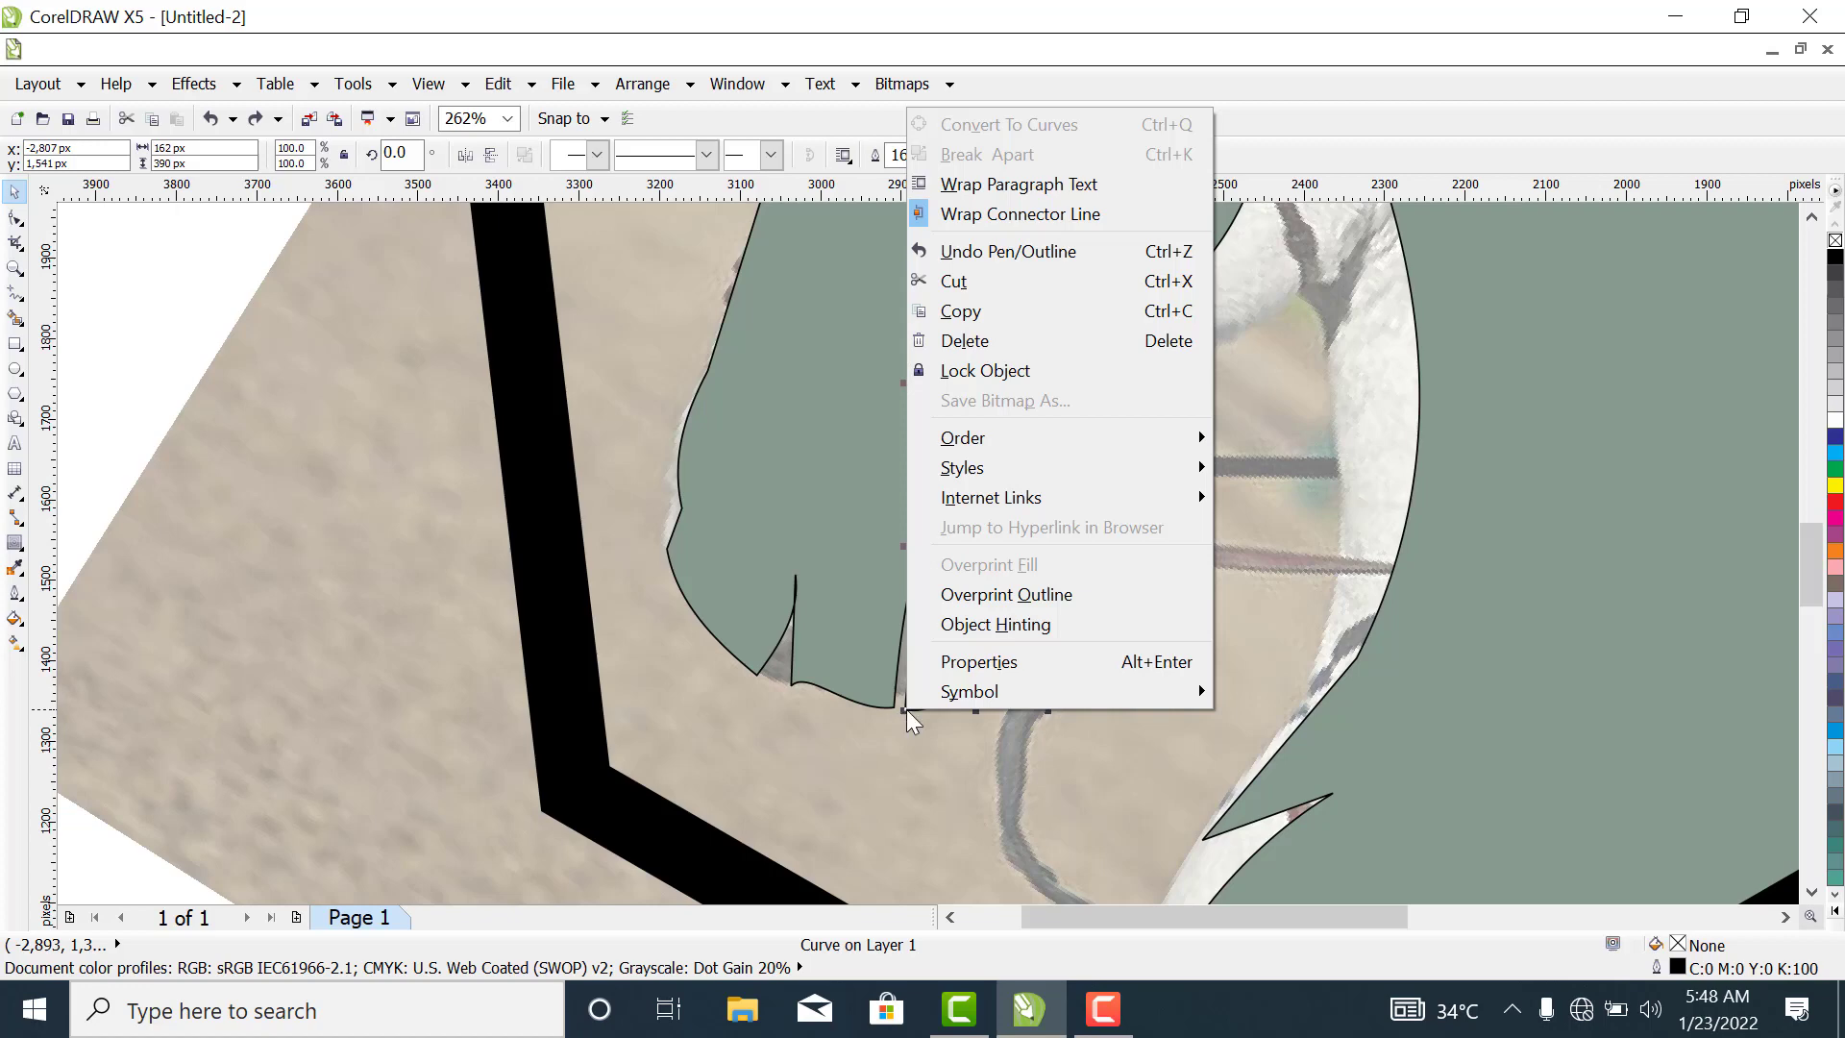
left_click(985, 342)
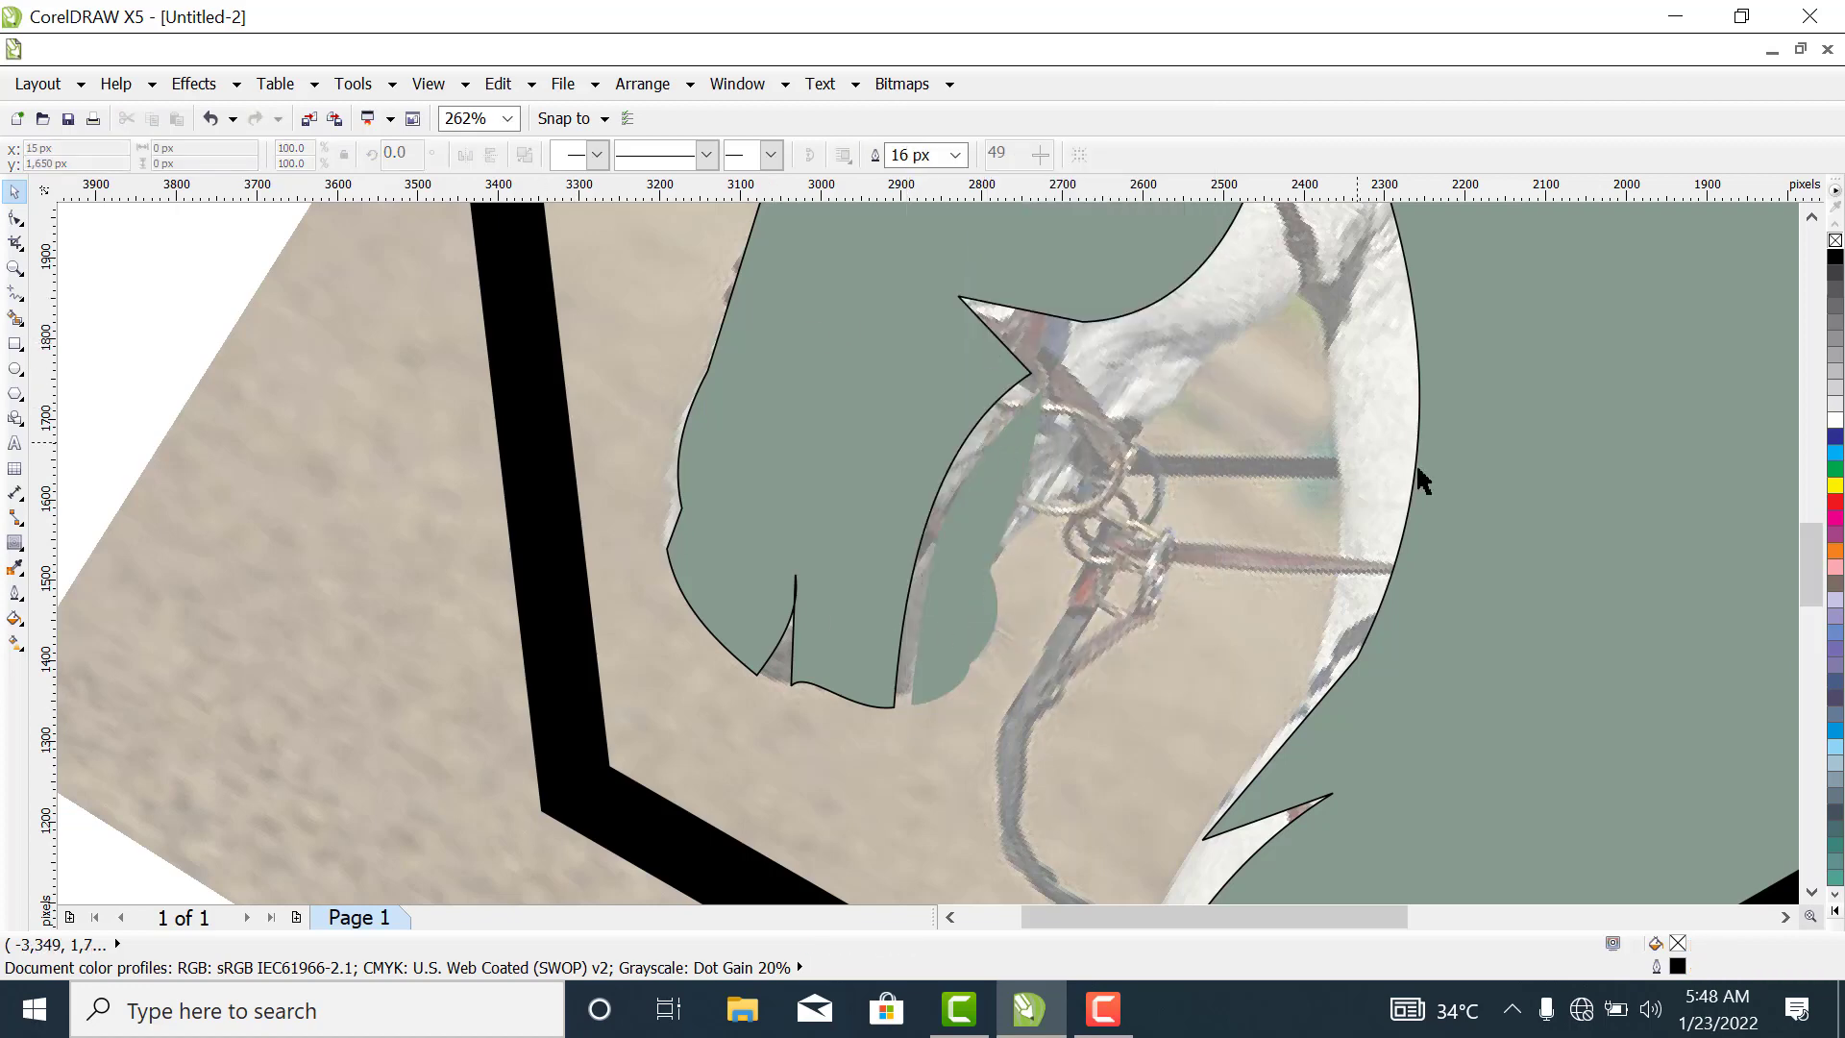
Move the faded HORSE.jpg photo out from behind the emblem to the empty area left of the shield.
left_click(506, 120)
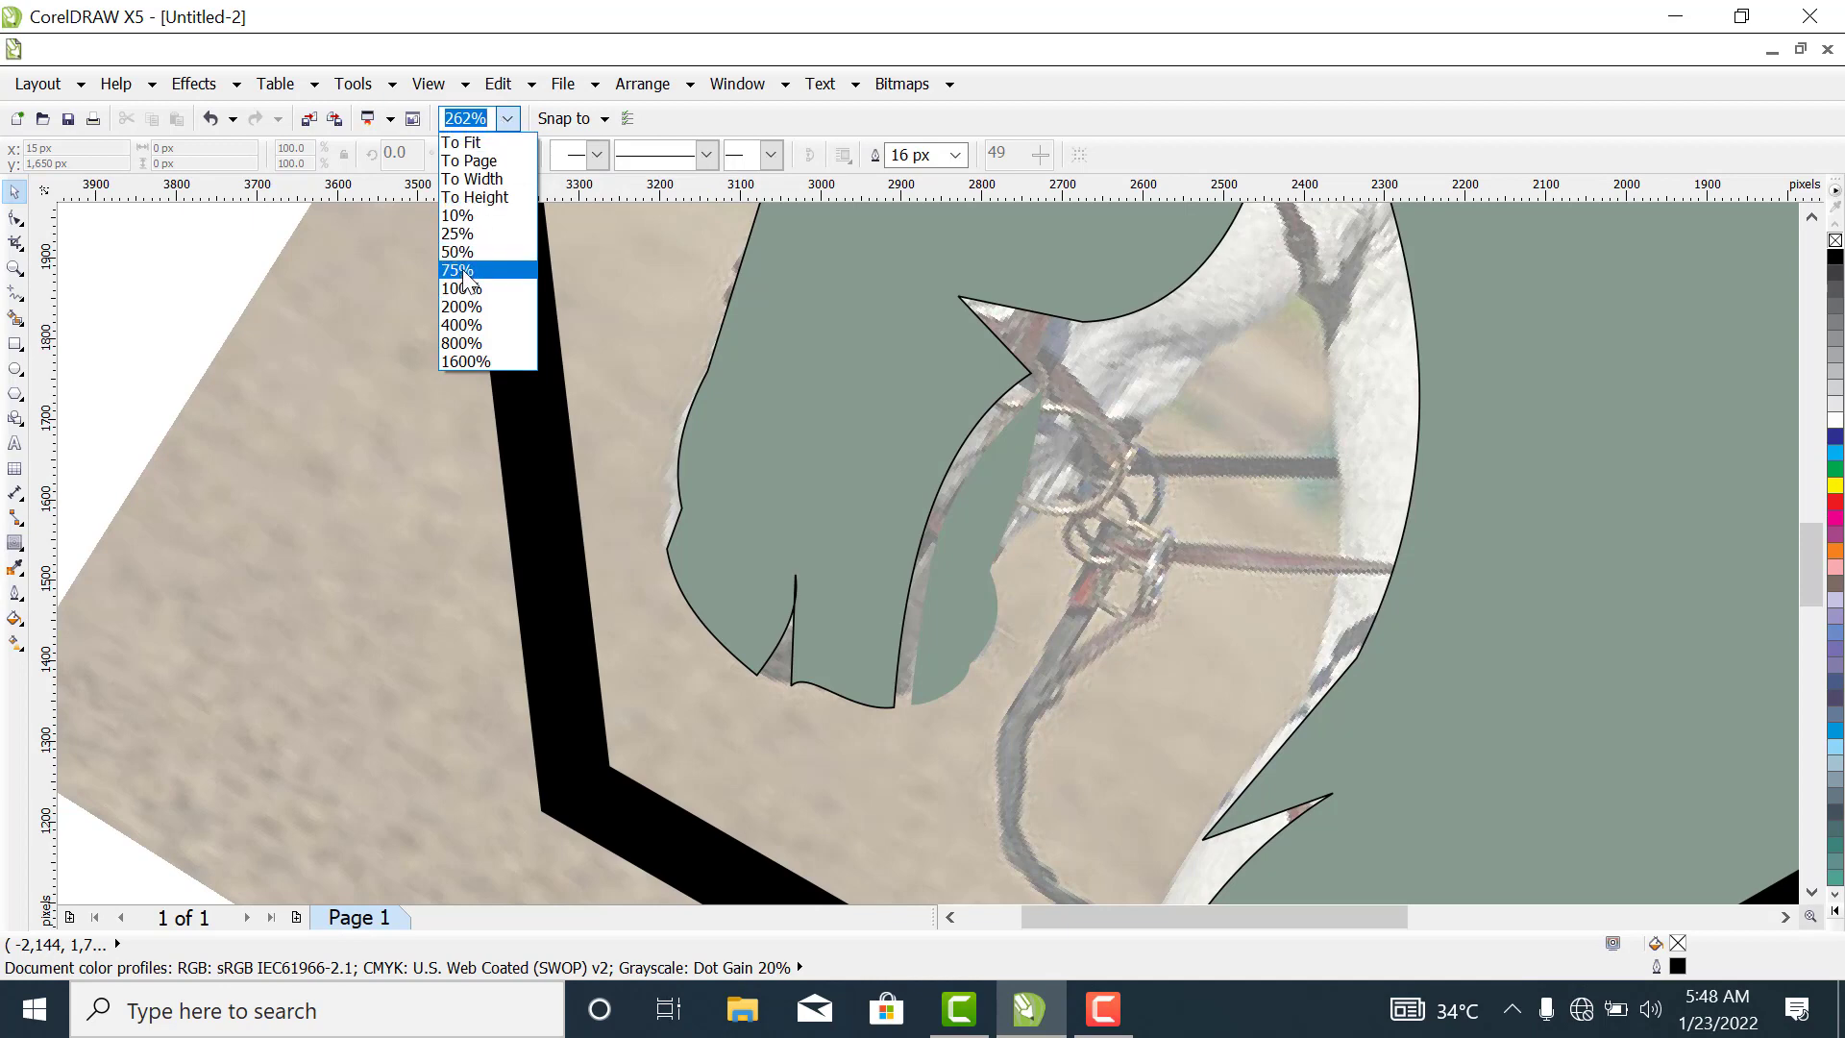
left_click(461, 270)
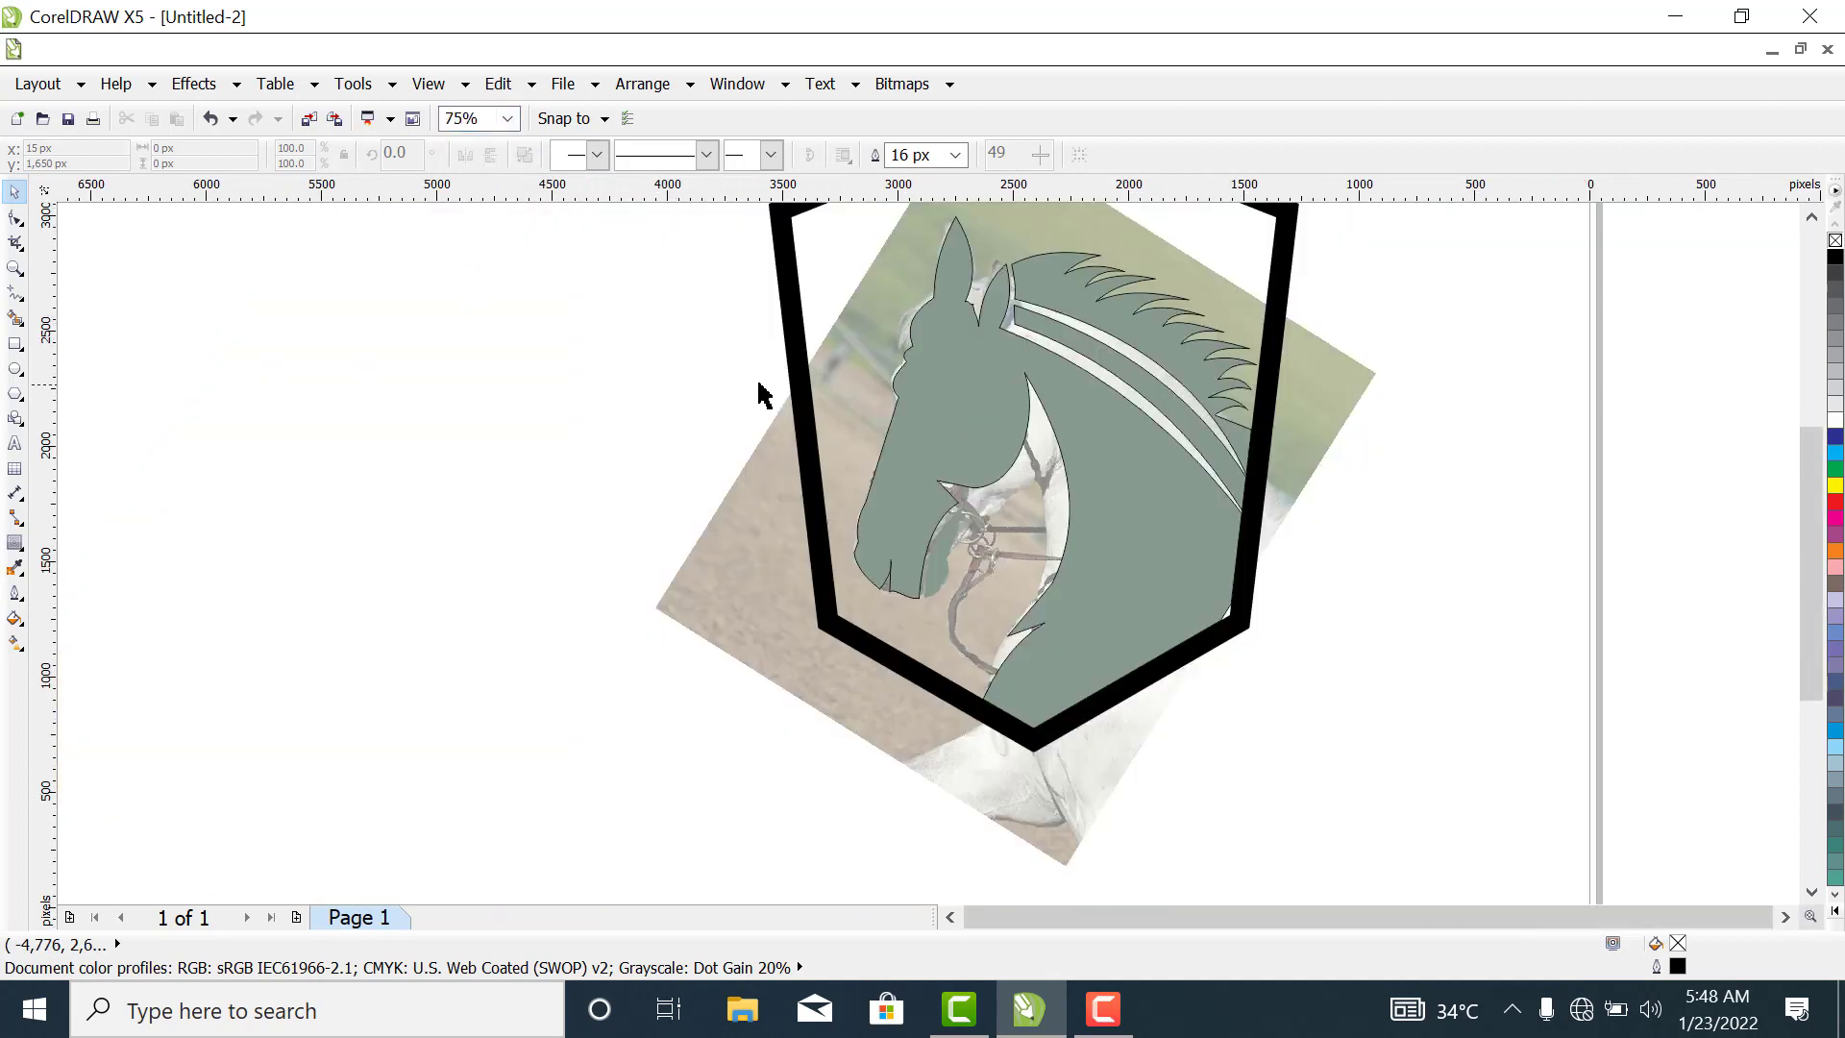
scroll(1810, 561, "up", 3)
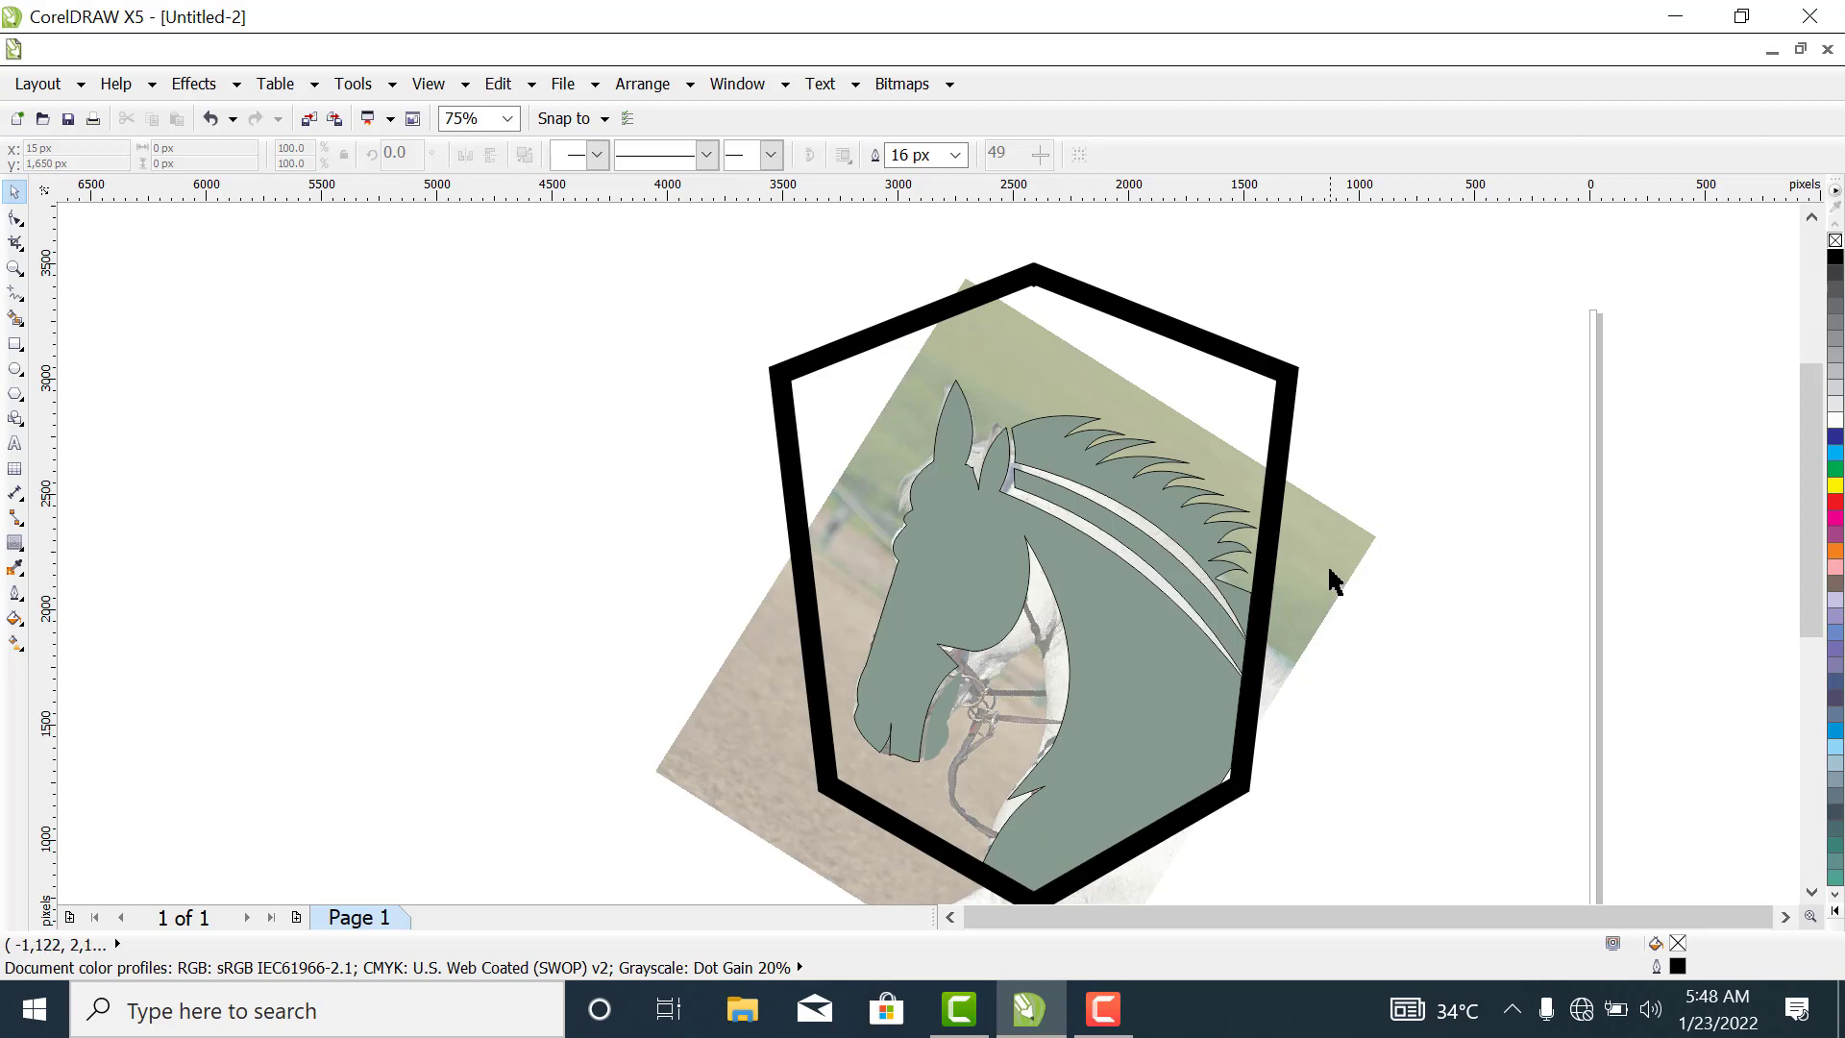
left_click_drag(1331, 576, 500, 504)
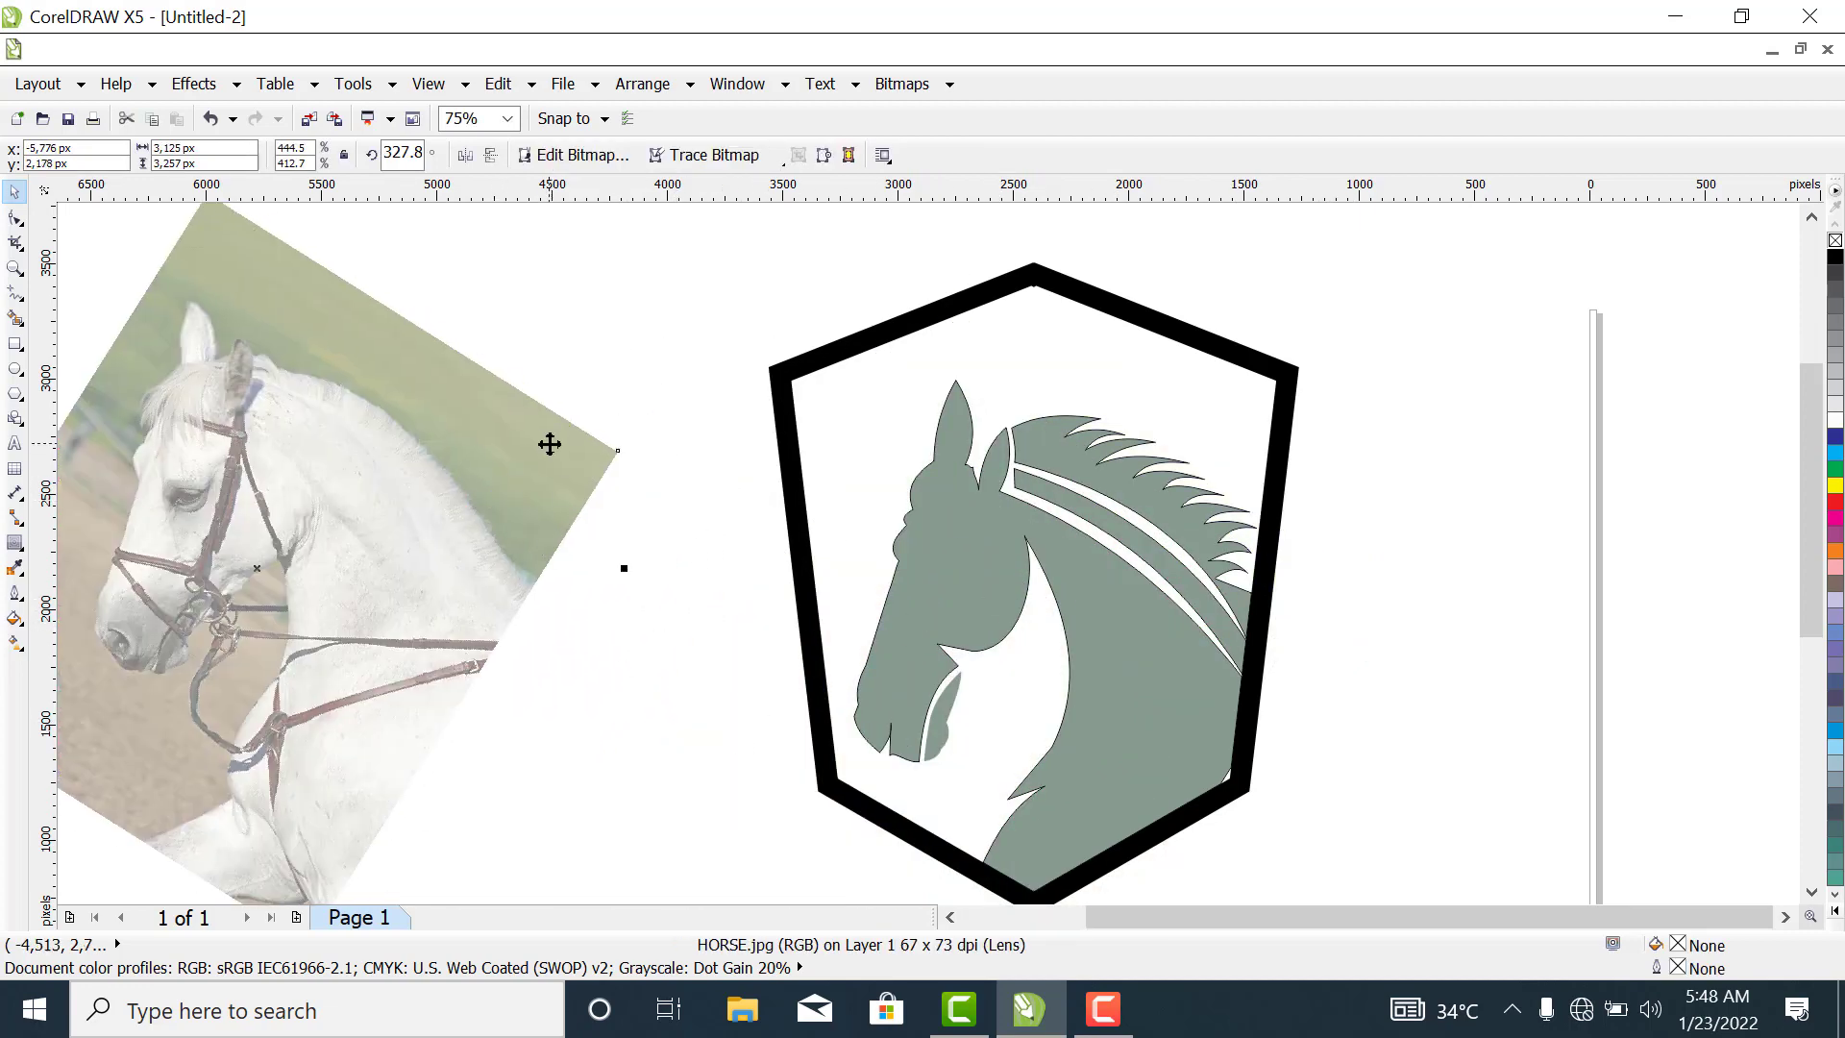
Break the shield frame curve apart so a solid black shield lies behind the horse head.
left_click(1174, 343)
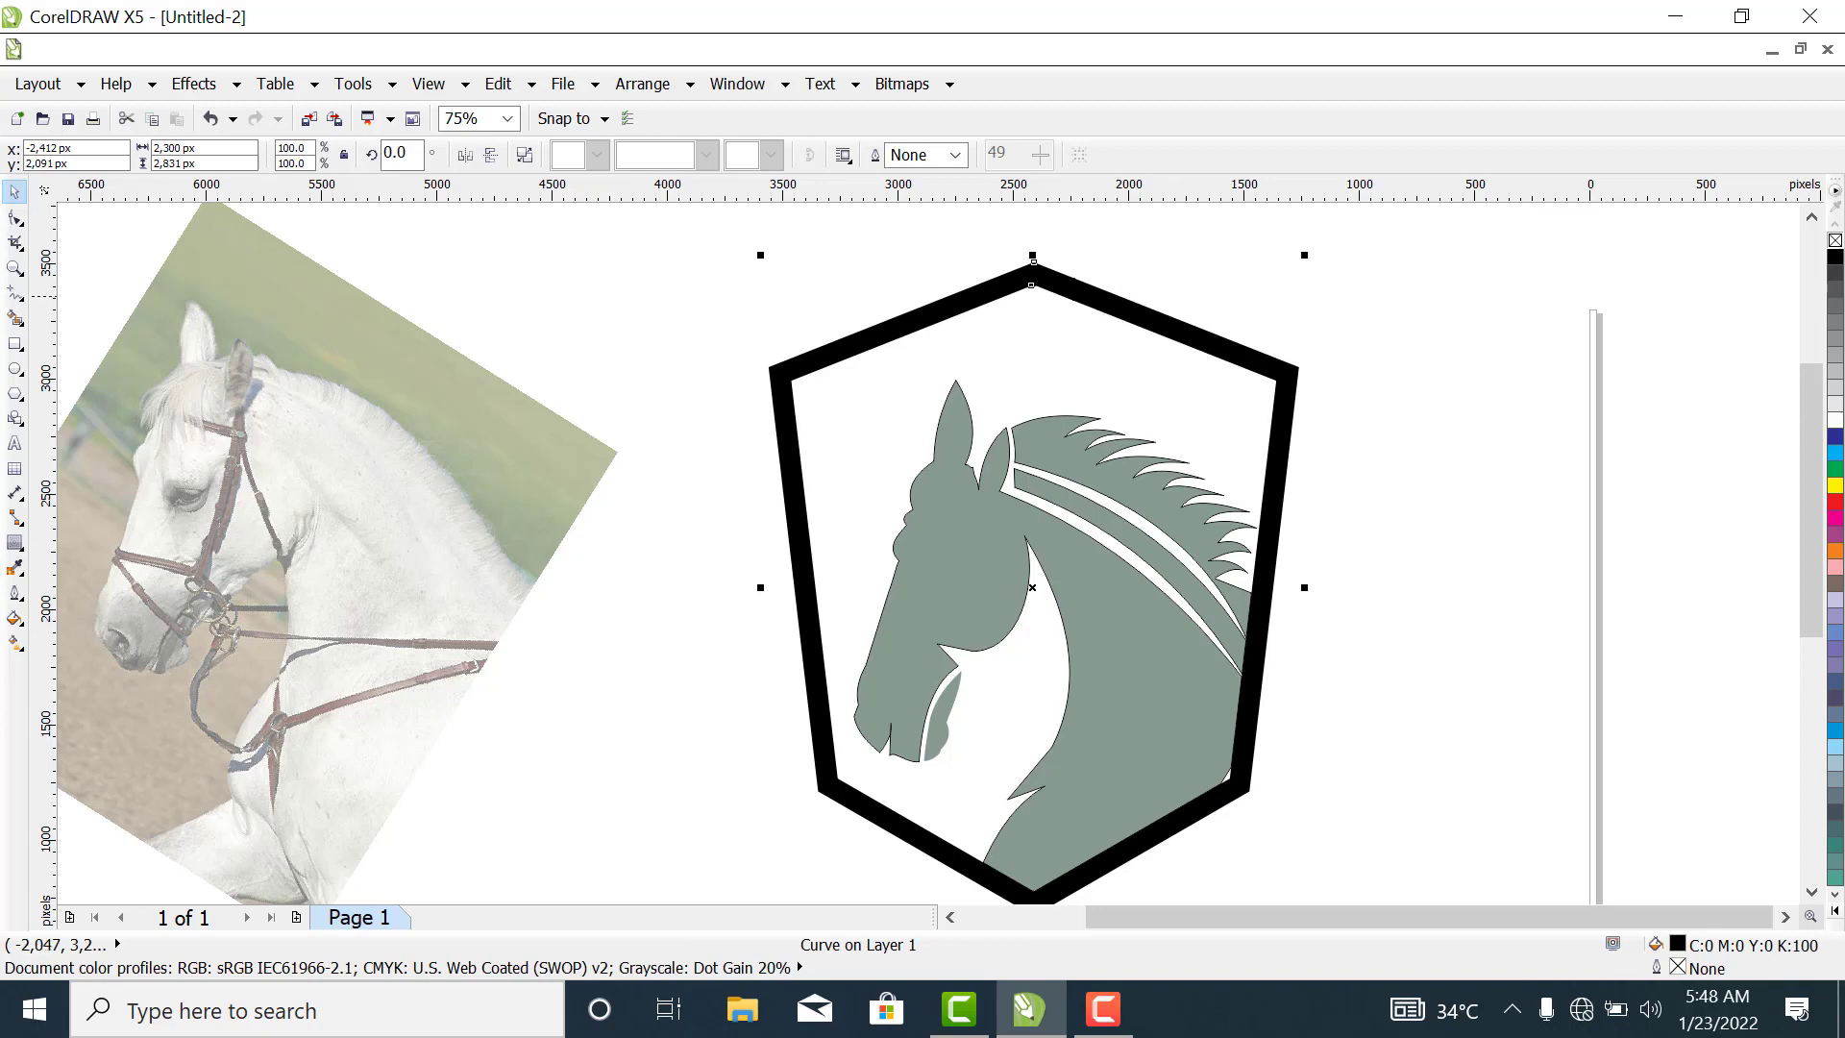
left_click(528, 154)
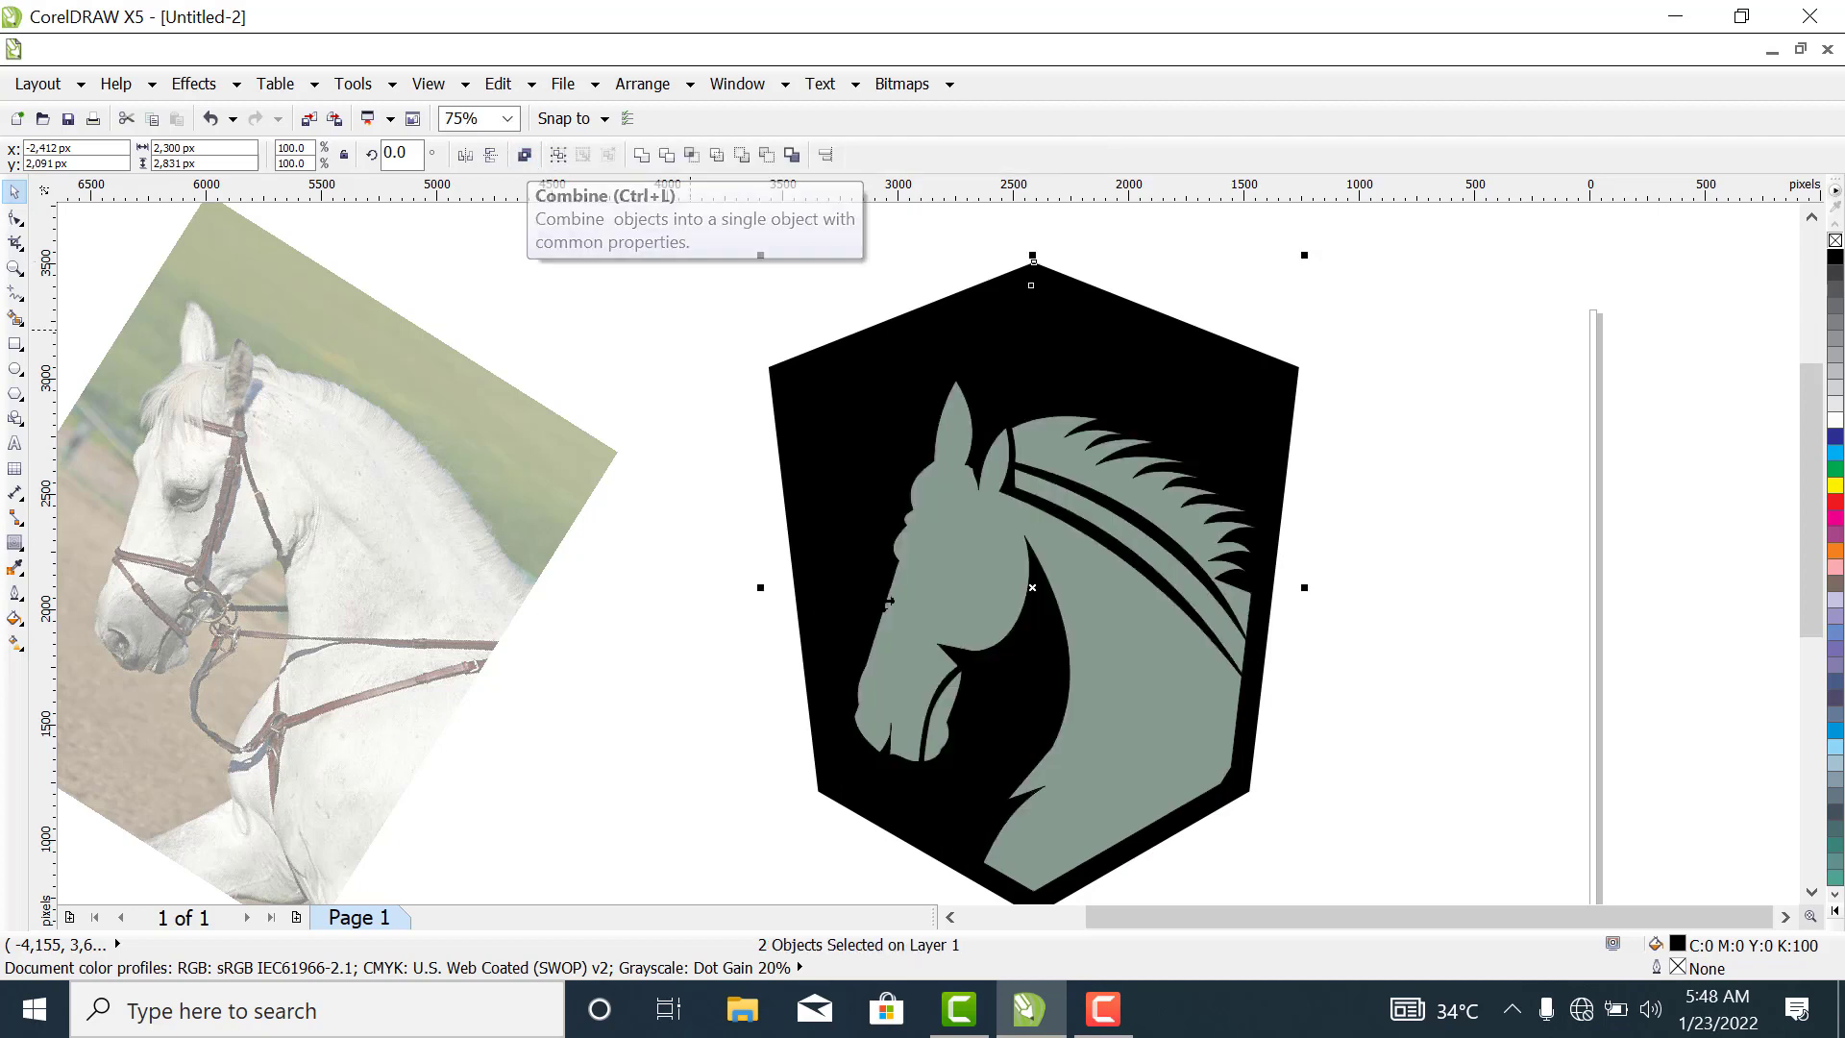
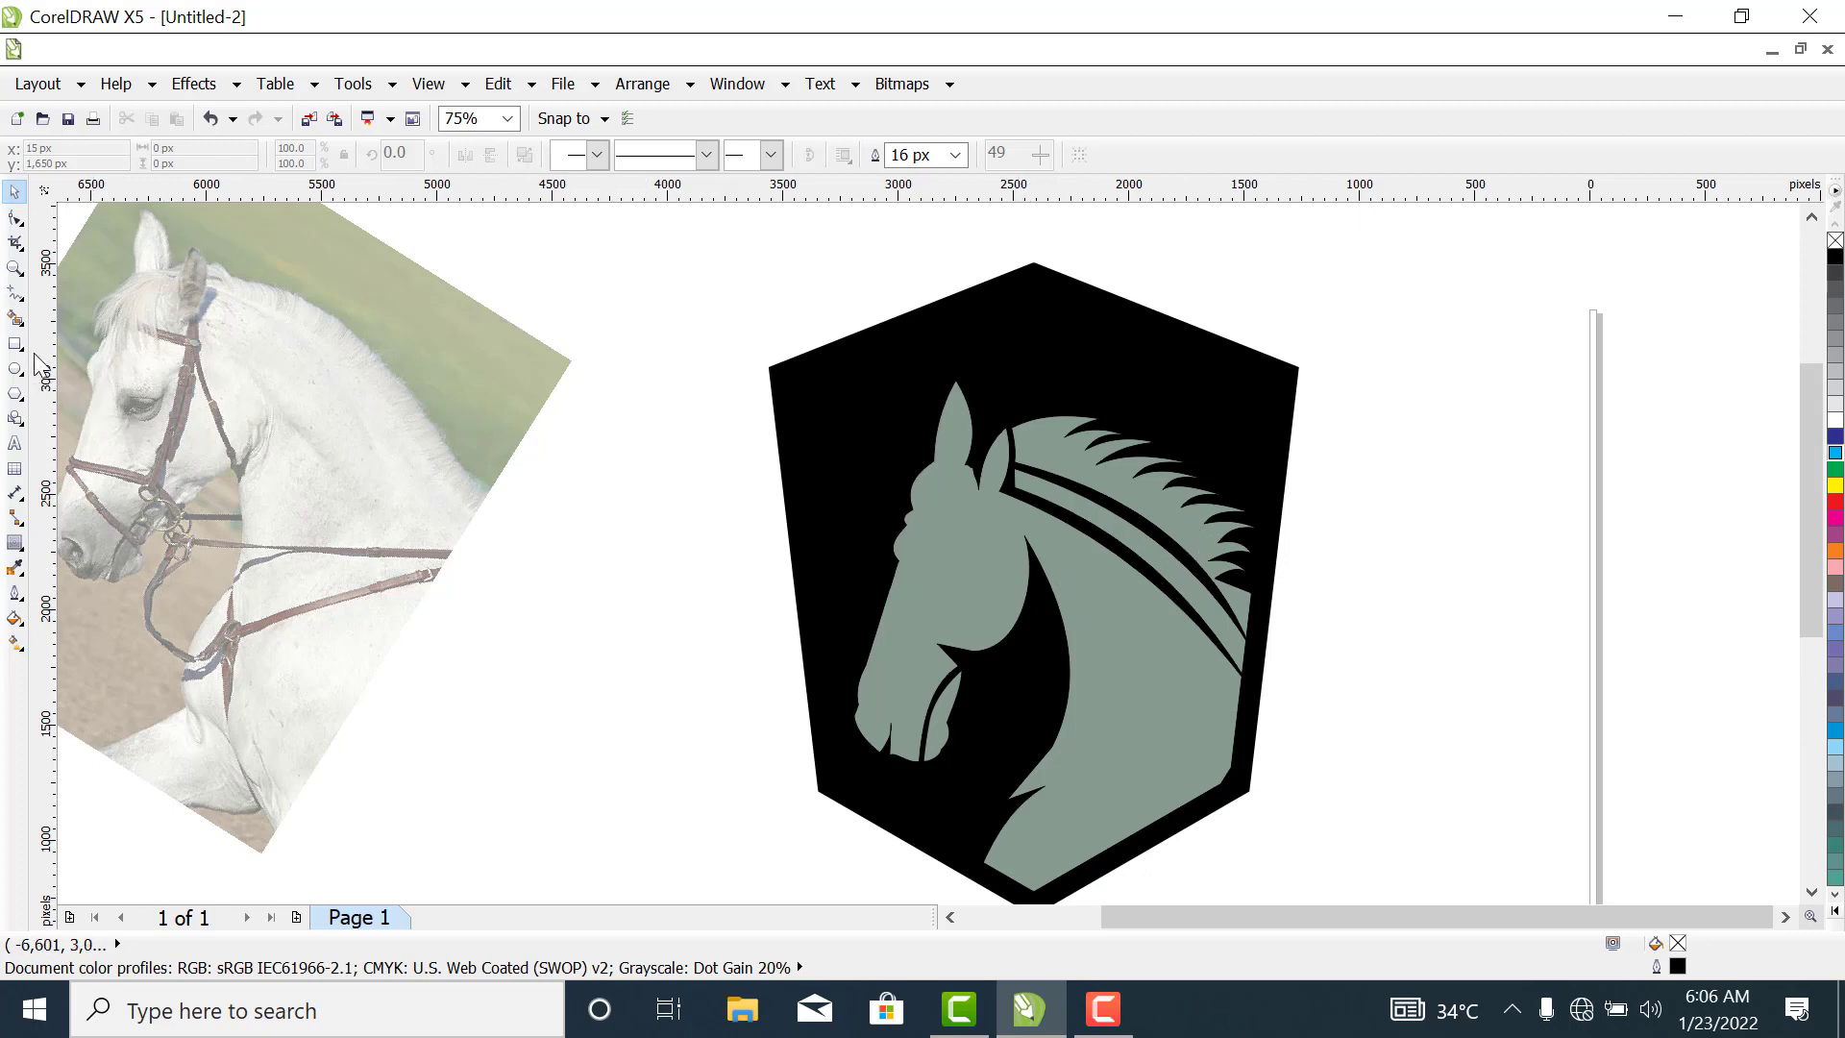
Draw a closed 16 px hair-tuft outline between photo and shield, with a pointed top and three downward spikes.
left_click(13, 294)
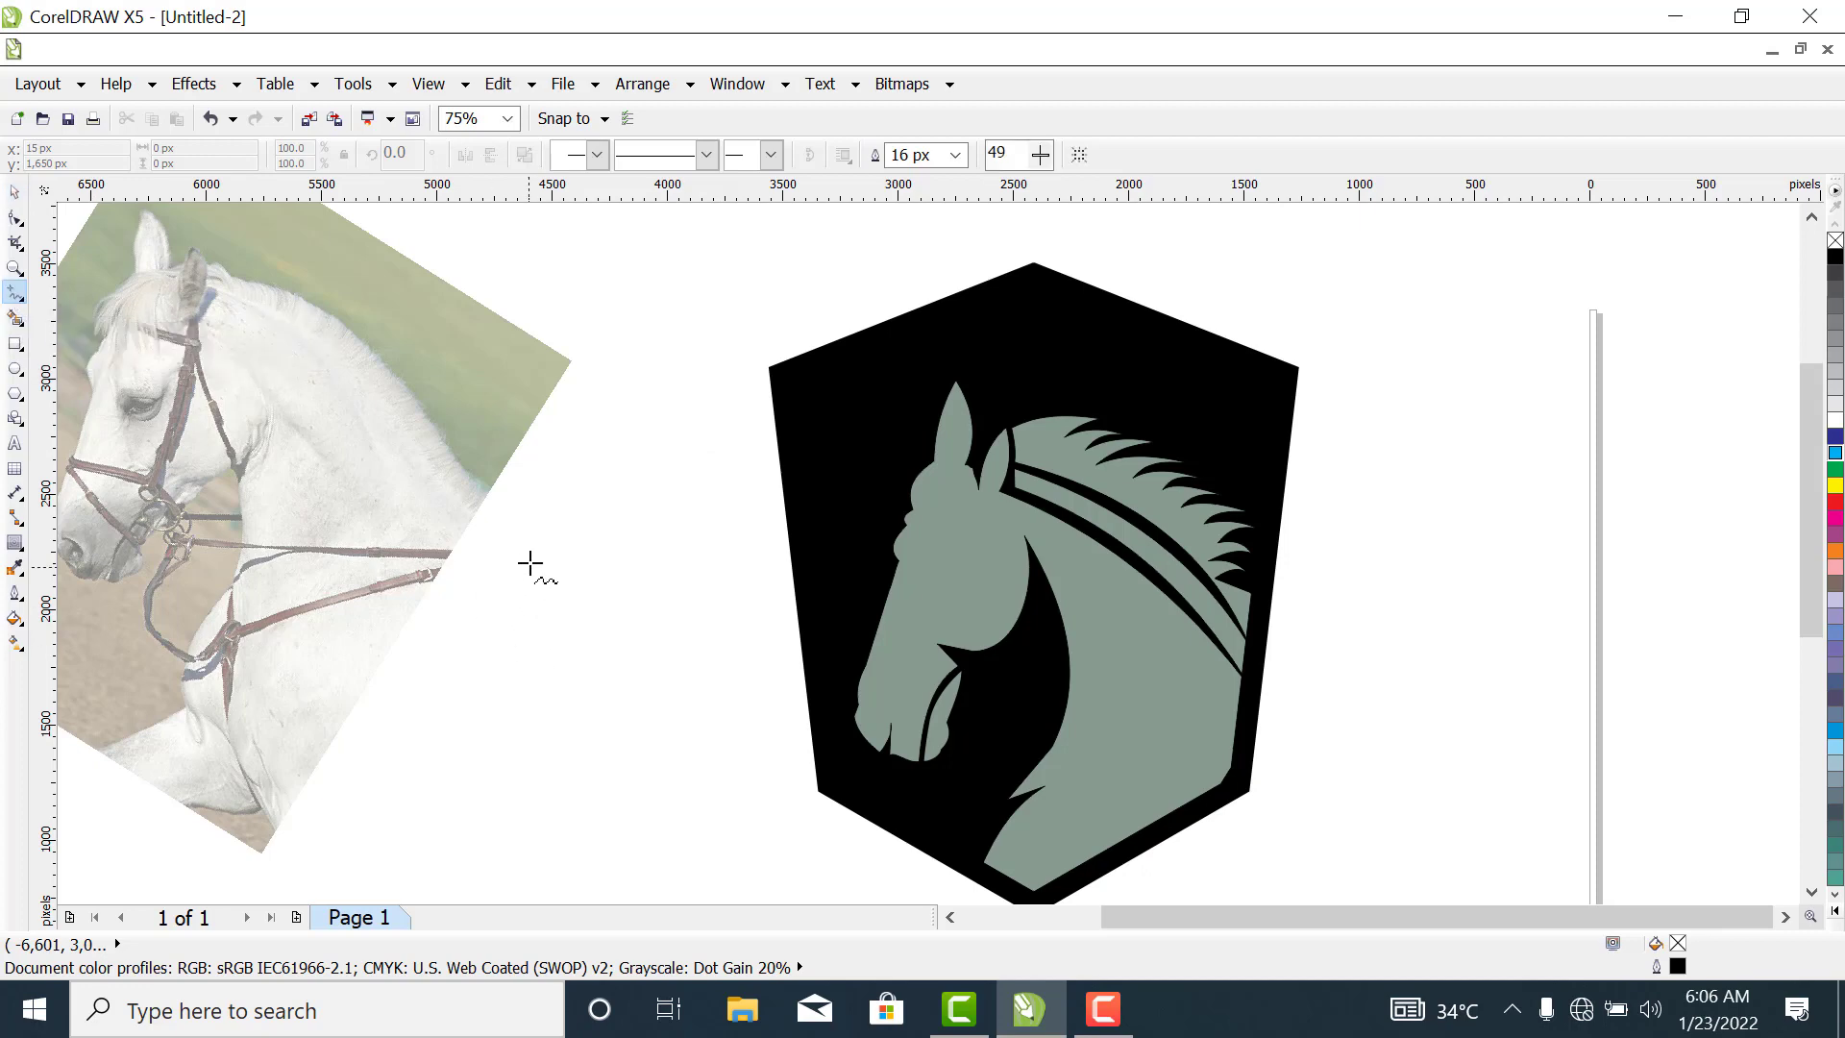
left_click(548, 515)
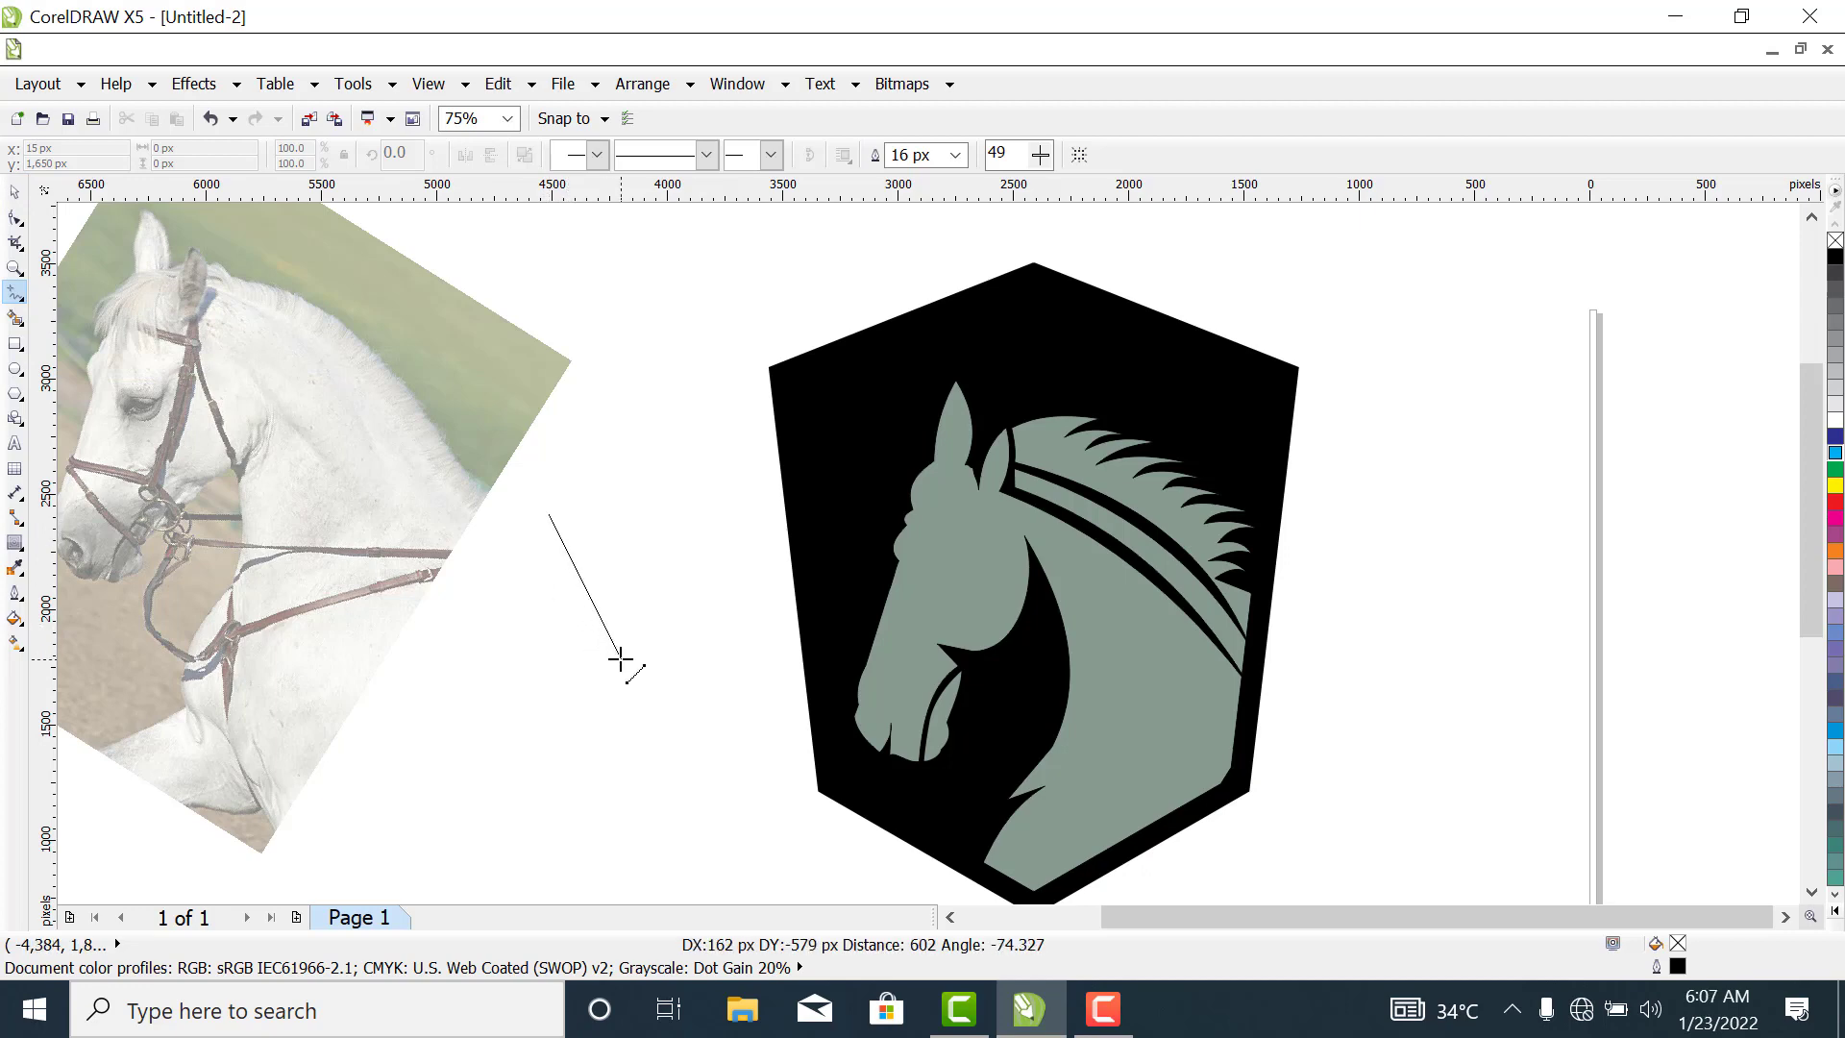
left_click(505, 699)
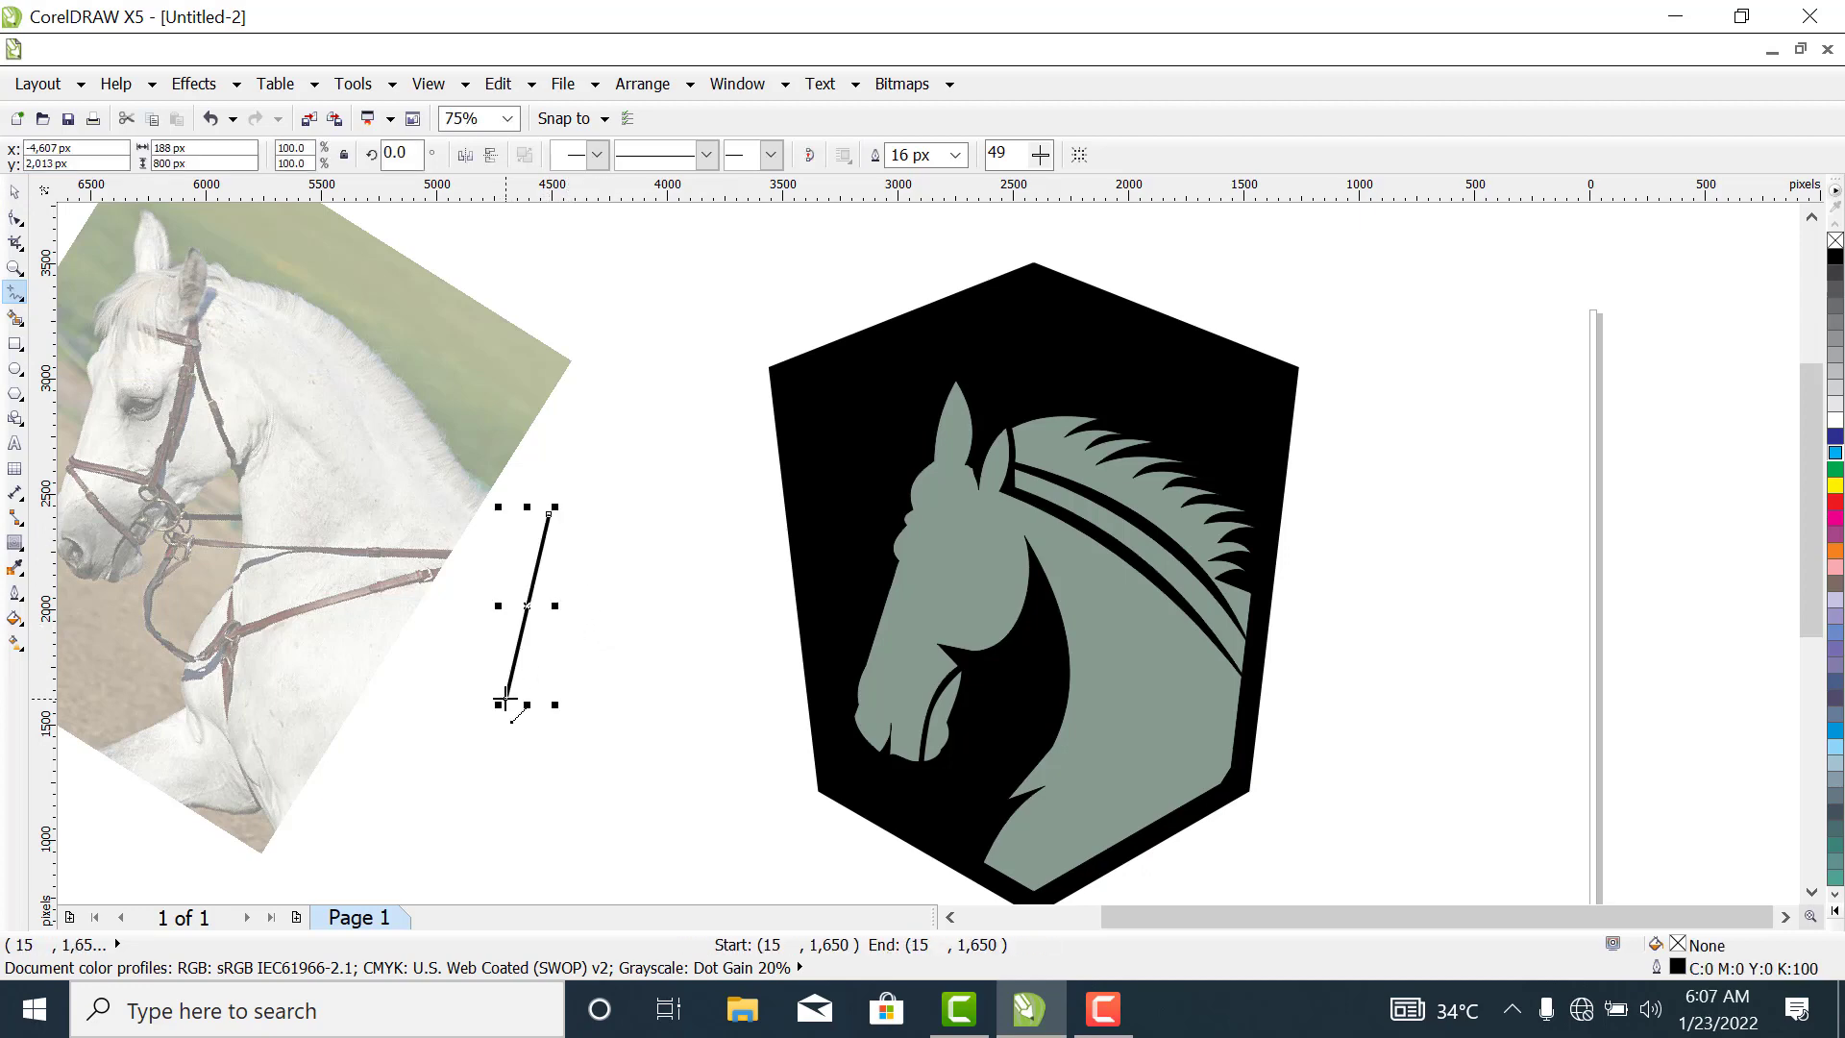
left_click(515, 809)
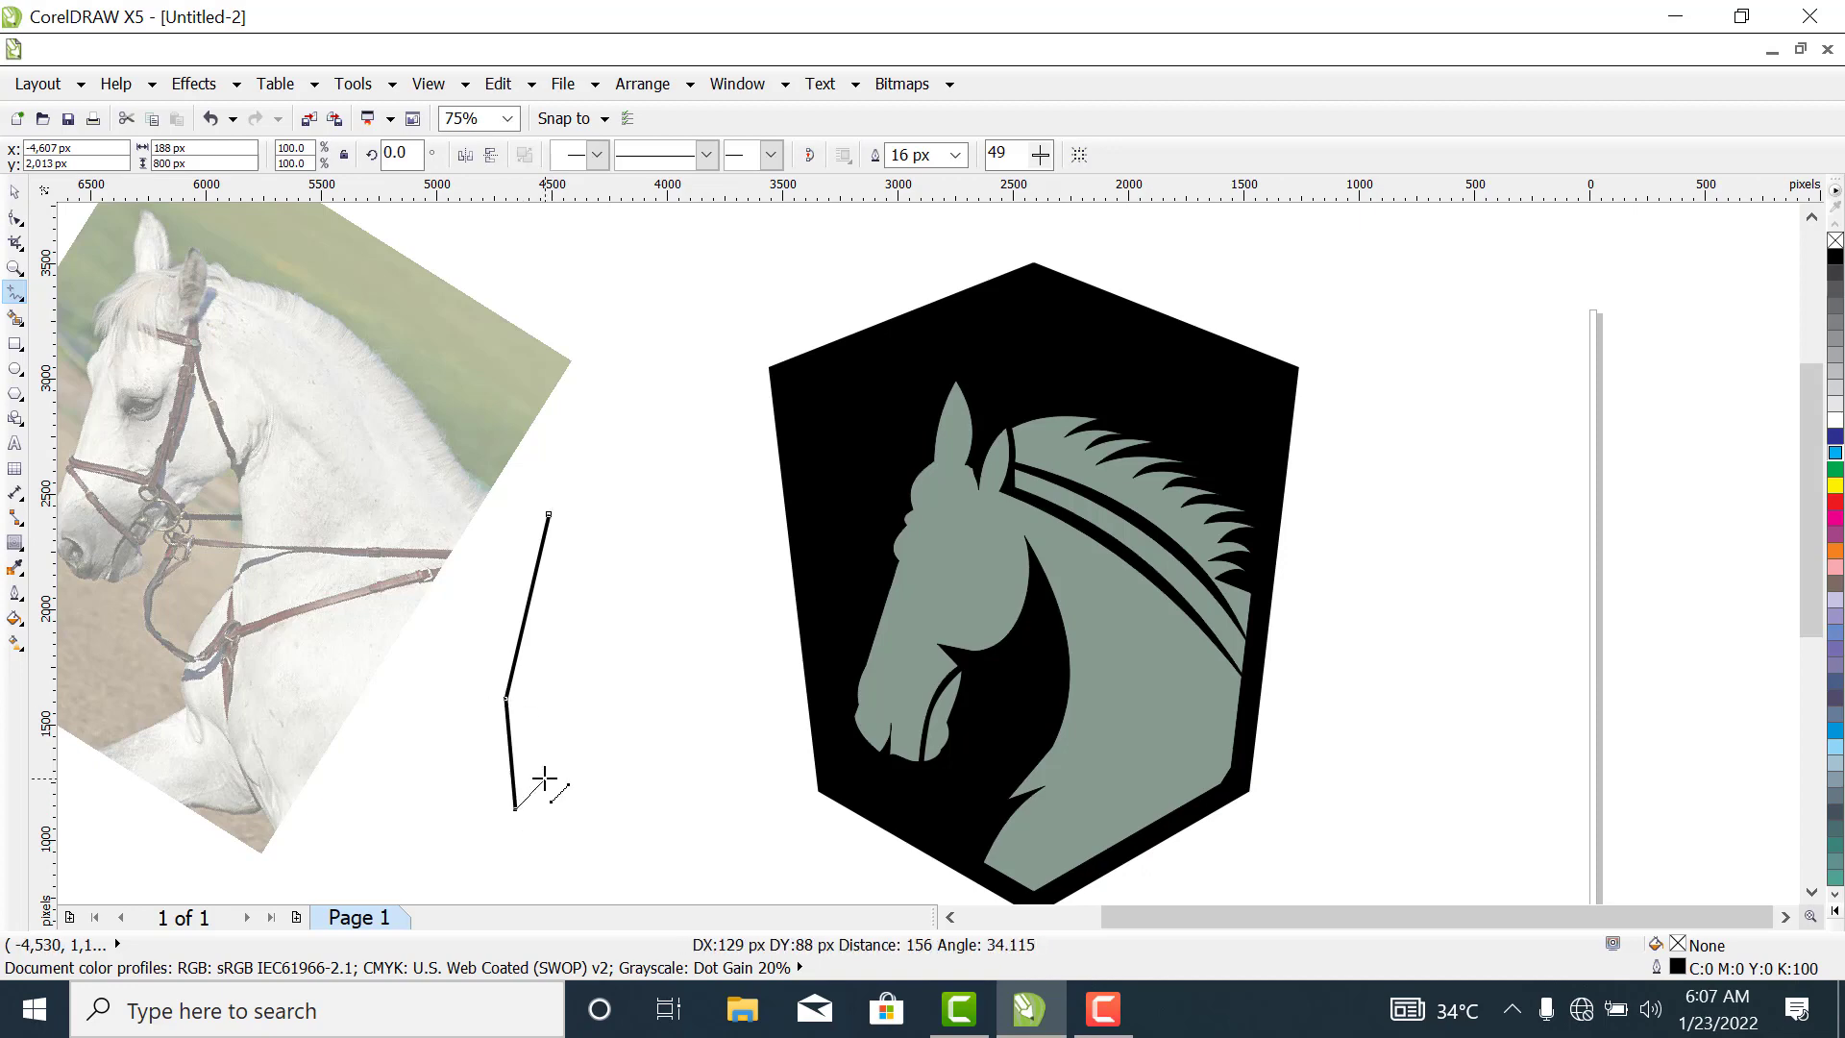
left_click(541, 713)
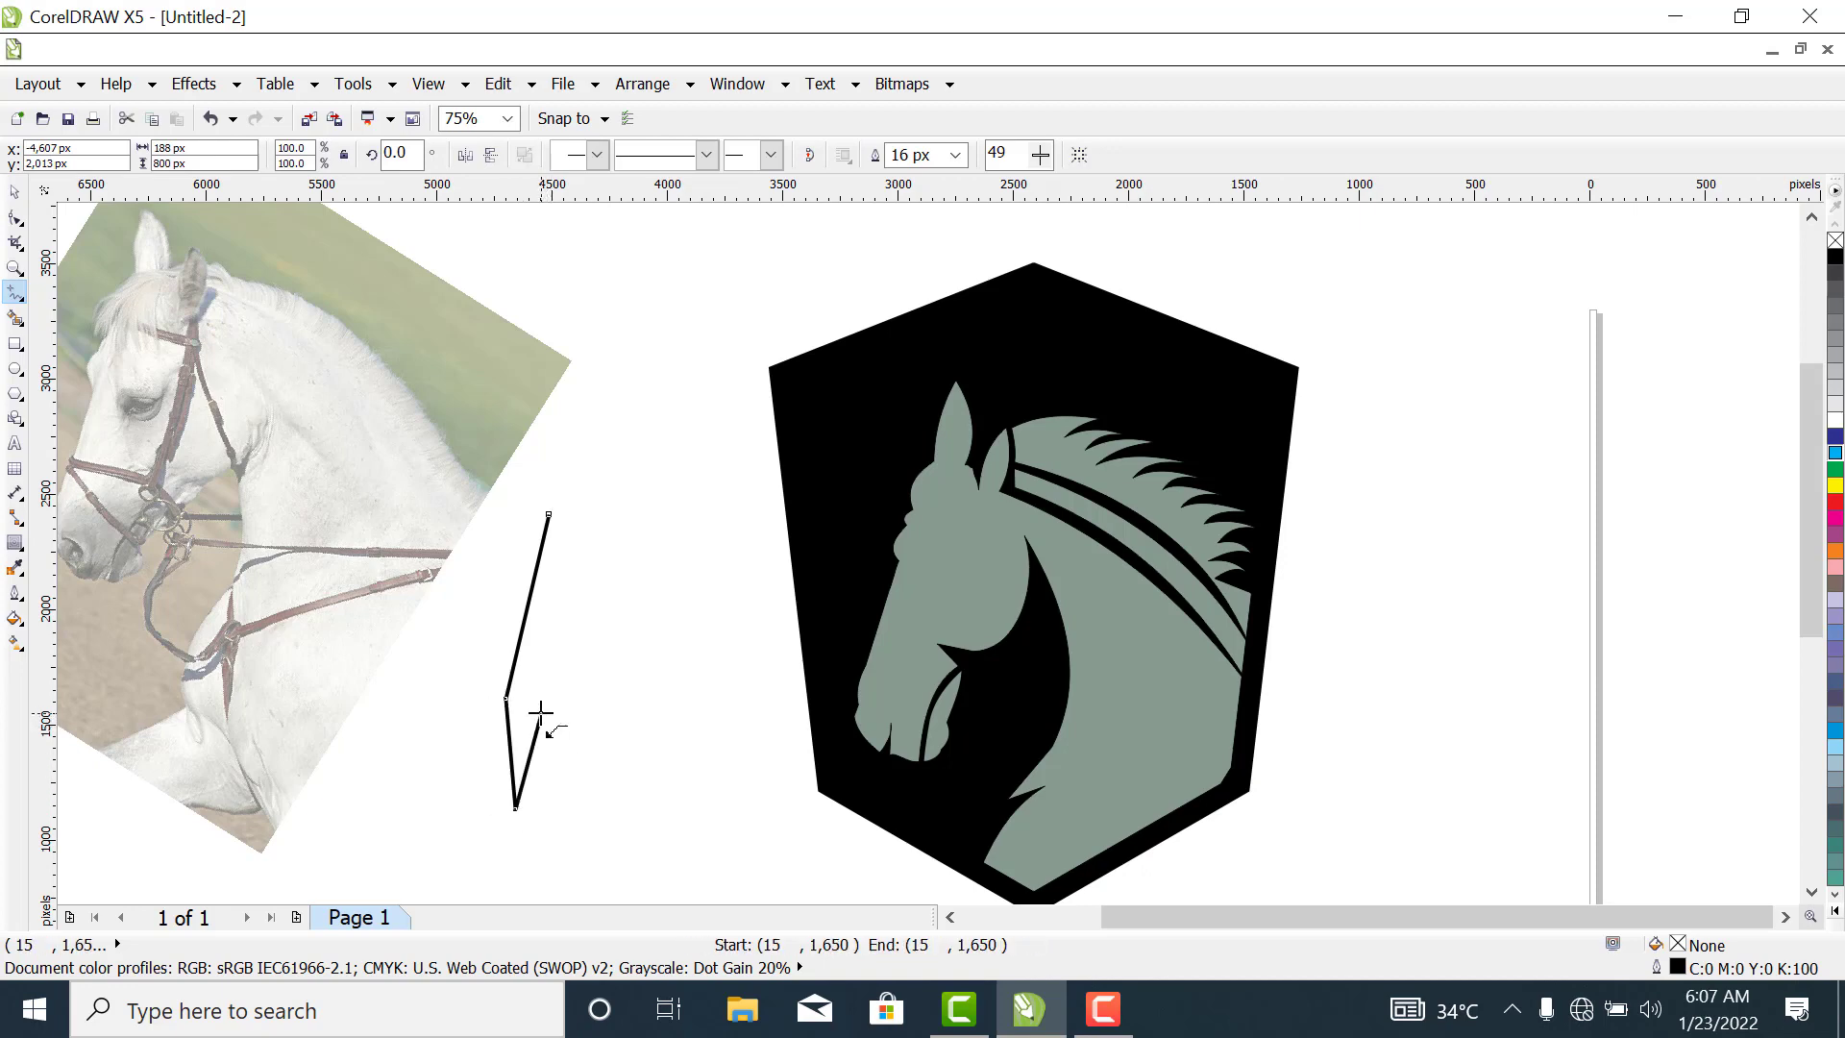
double_click(565, 813)
double_click(582, 717)
double_click(619, 814)
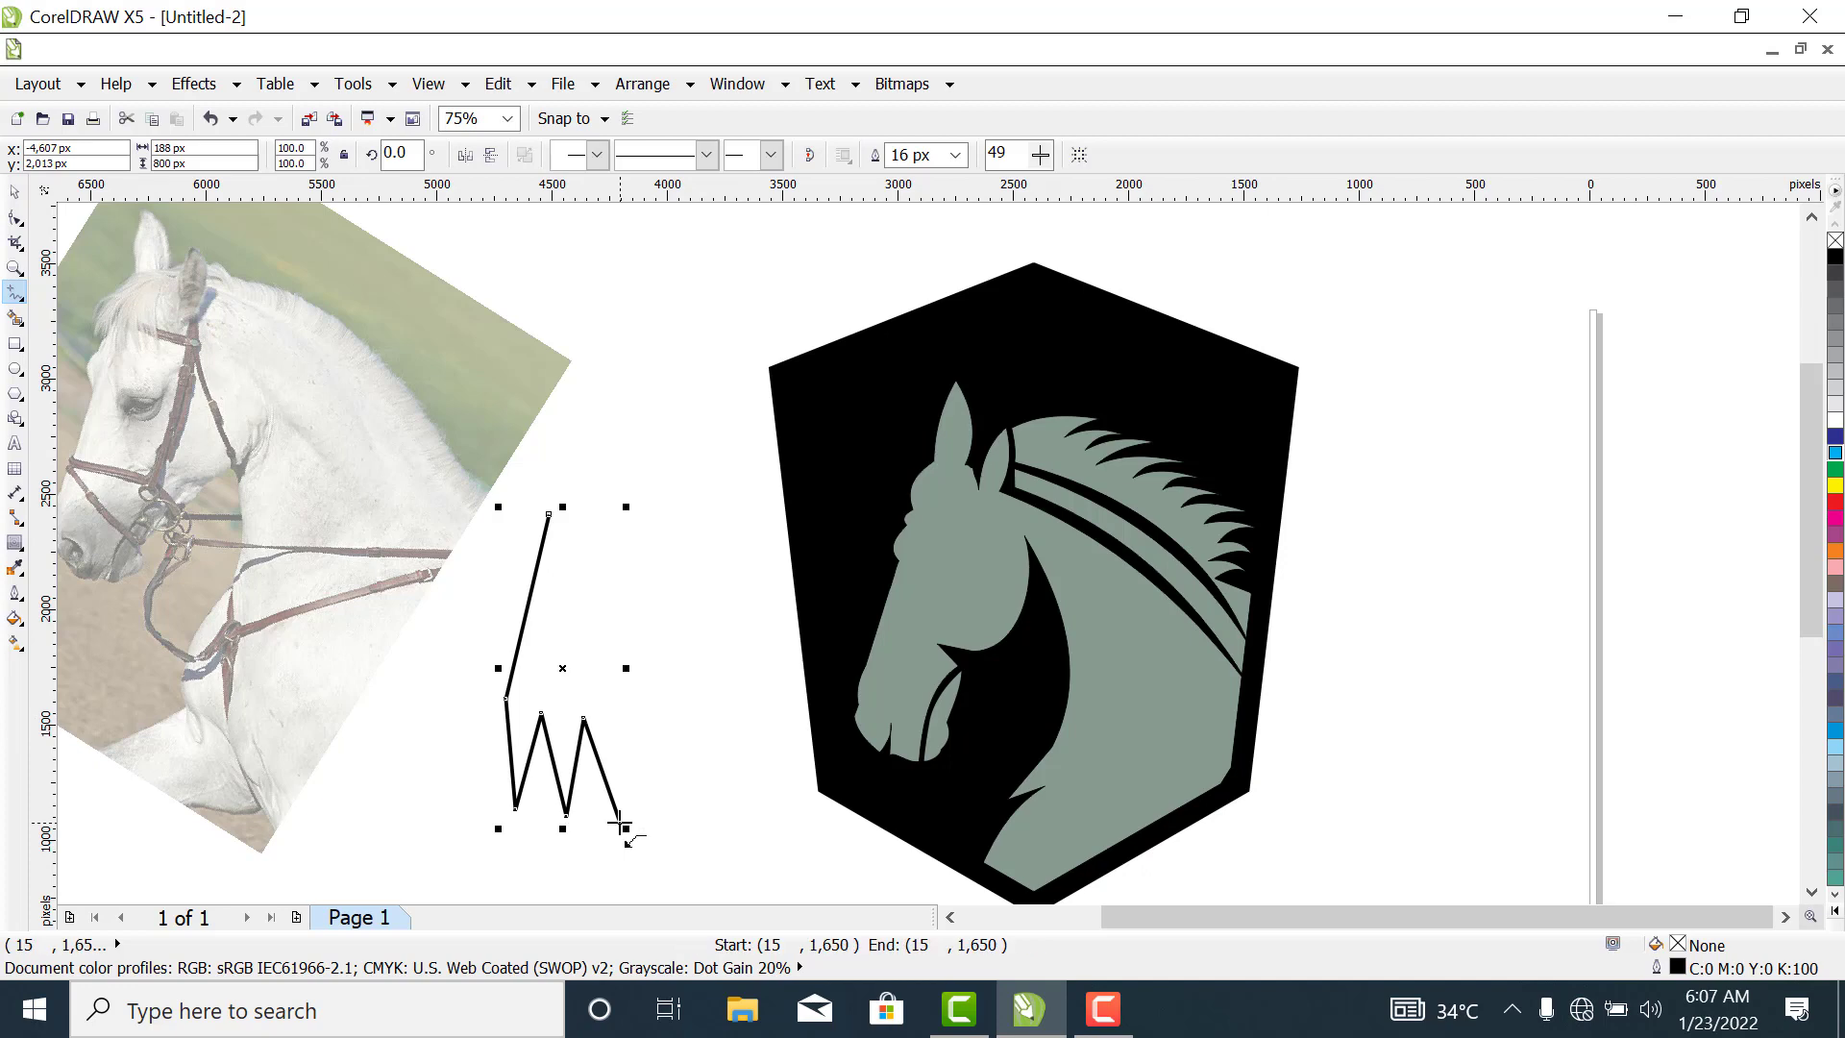
left_click(623, 815)
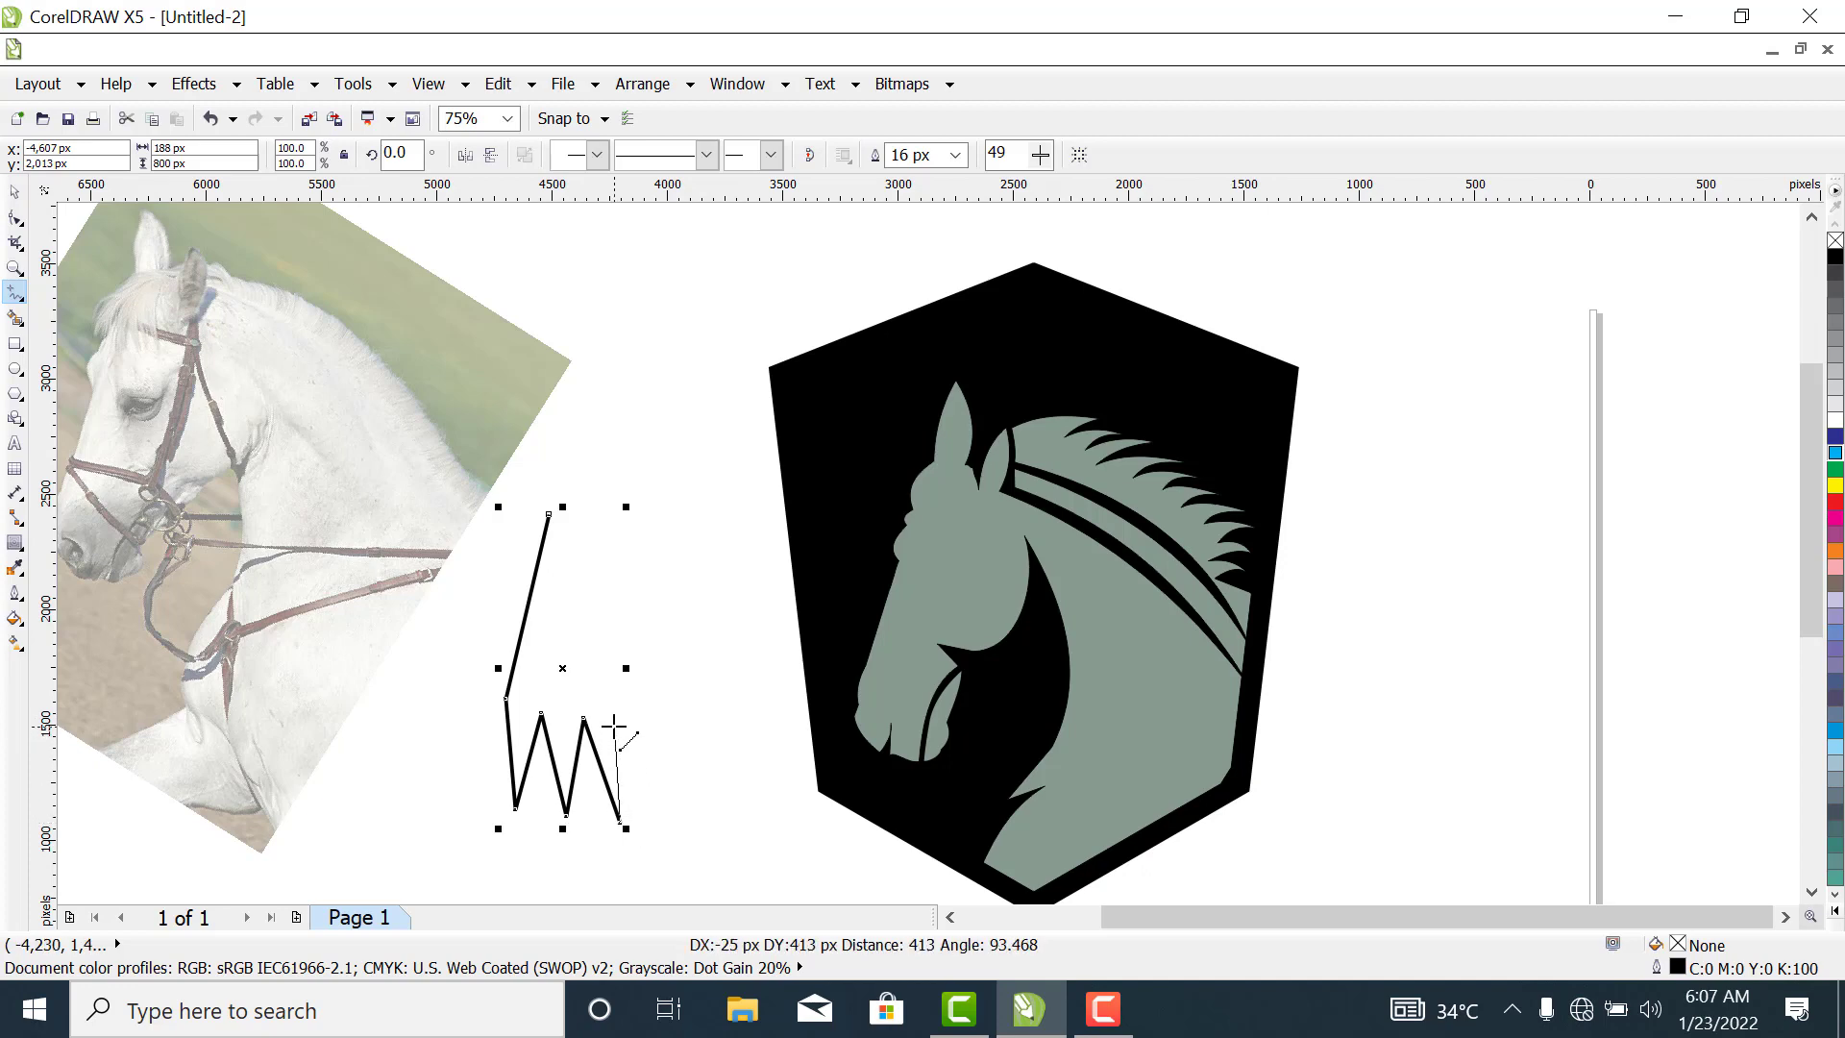
left_click(550, 514)
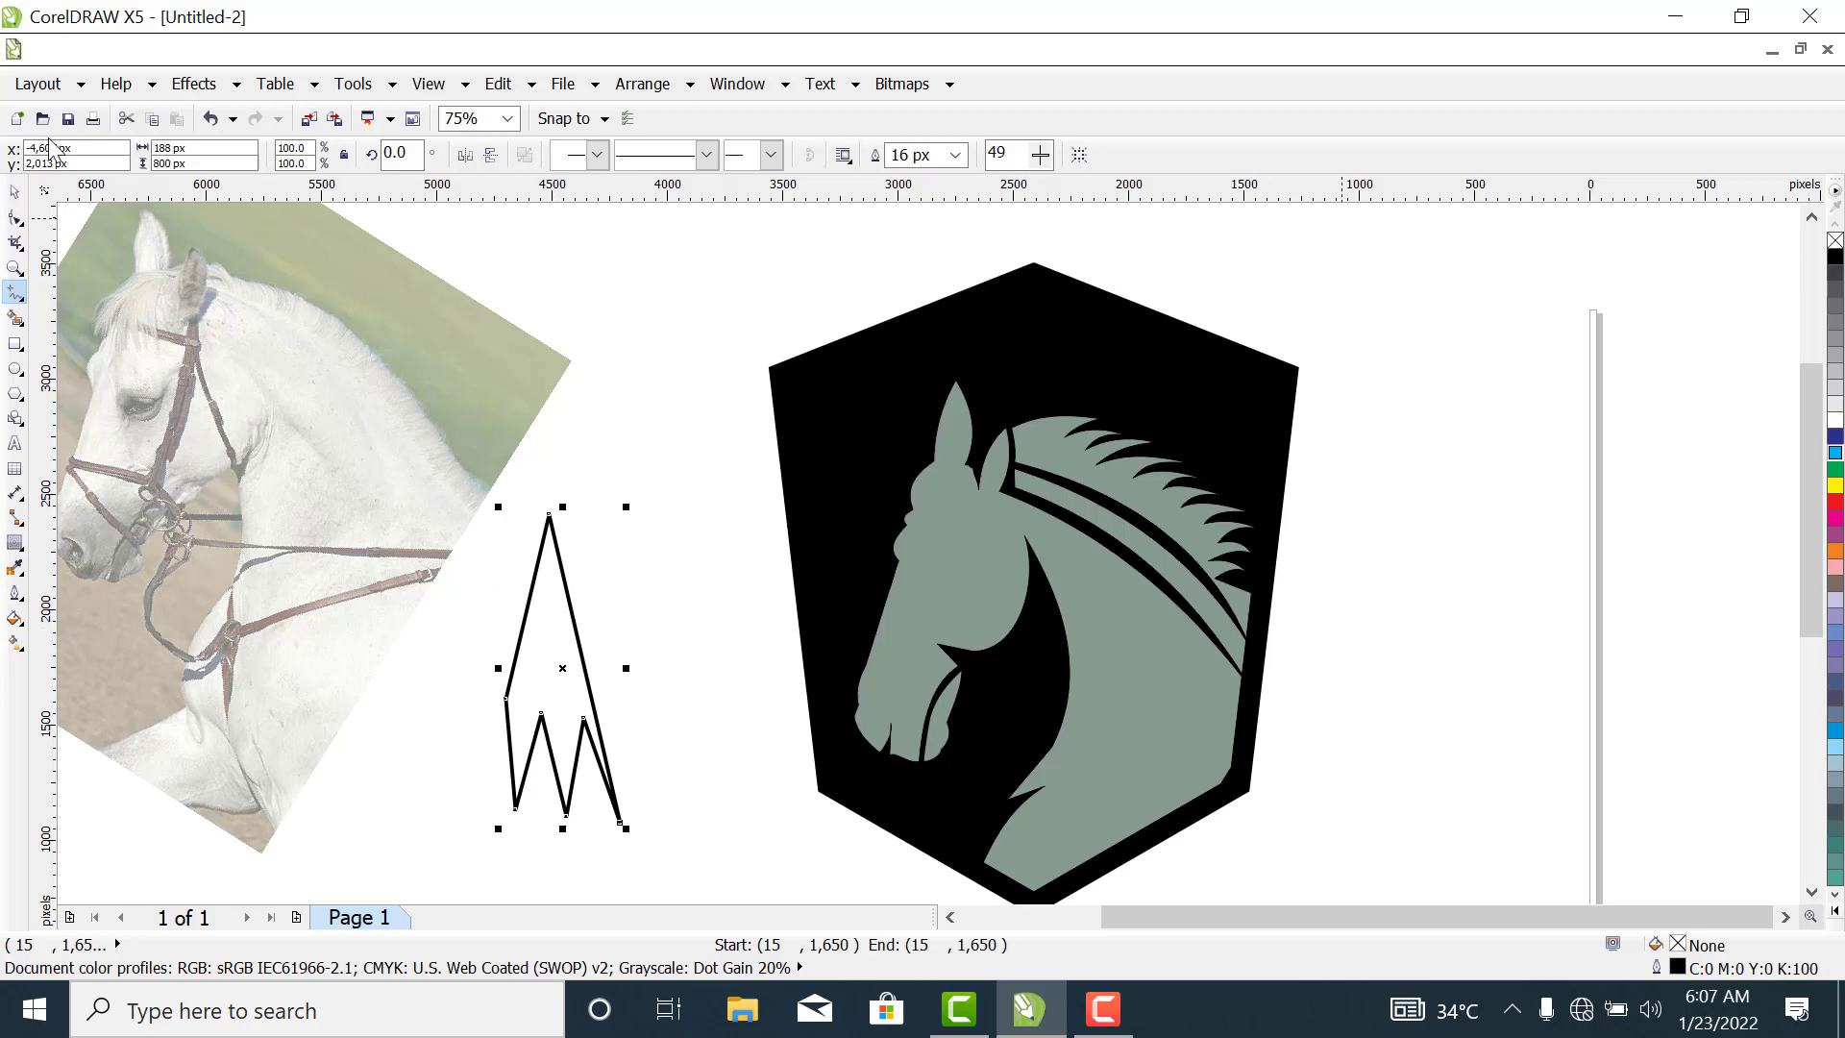
Convert all line segments of the new tuft outline to curves with the Shape tool.
left_click(14, 220)
left_click_drag(480, 493, 742, 879)
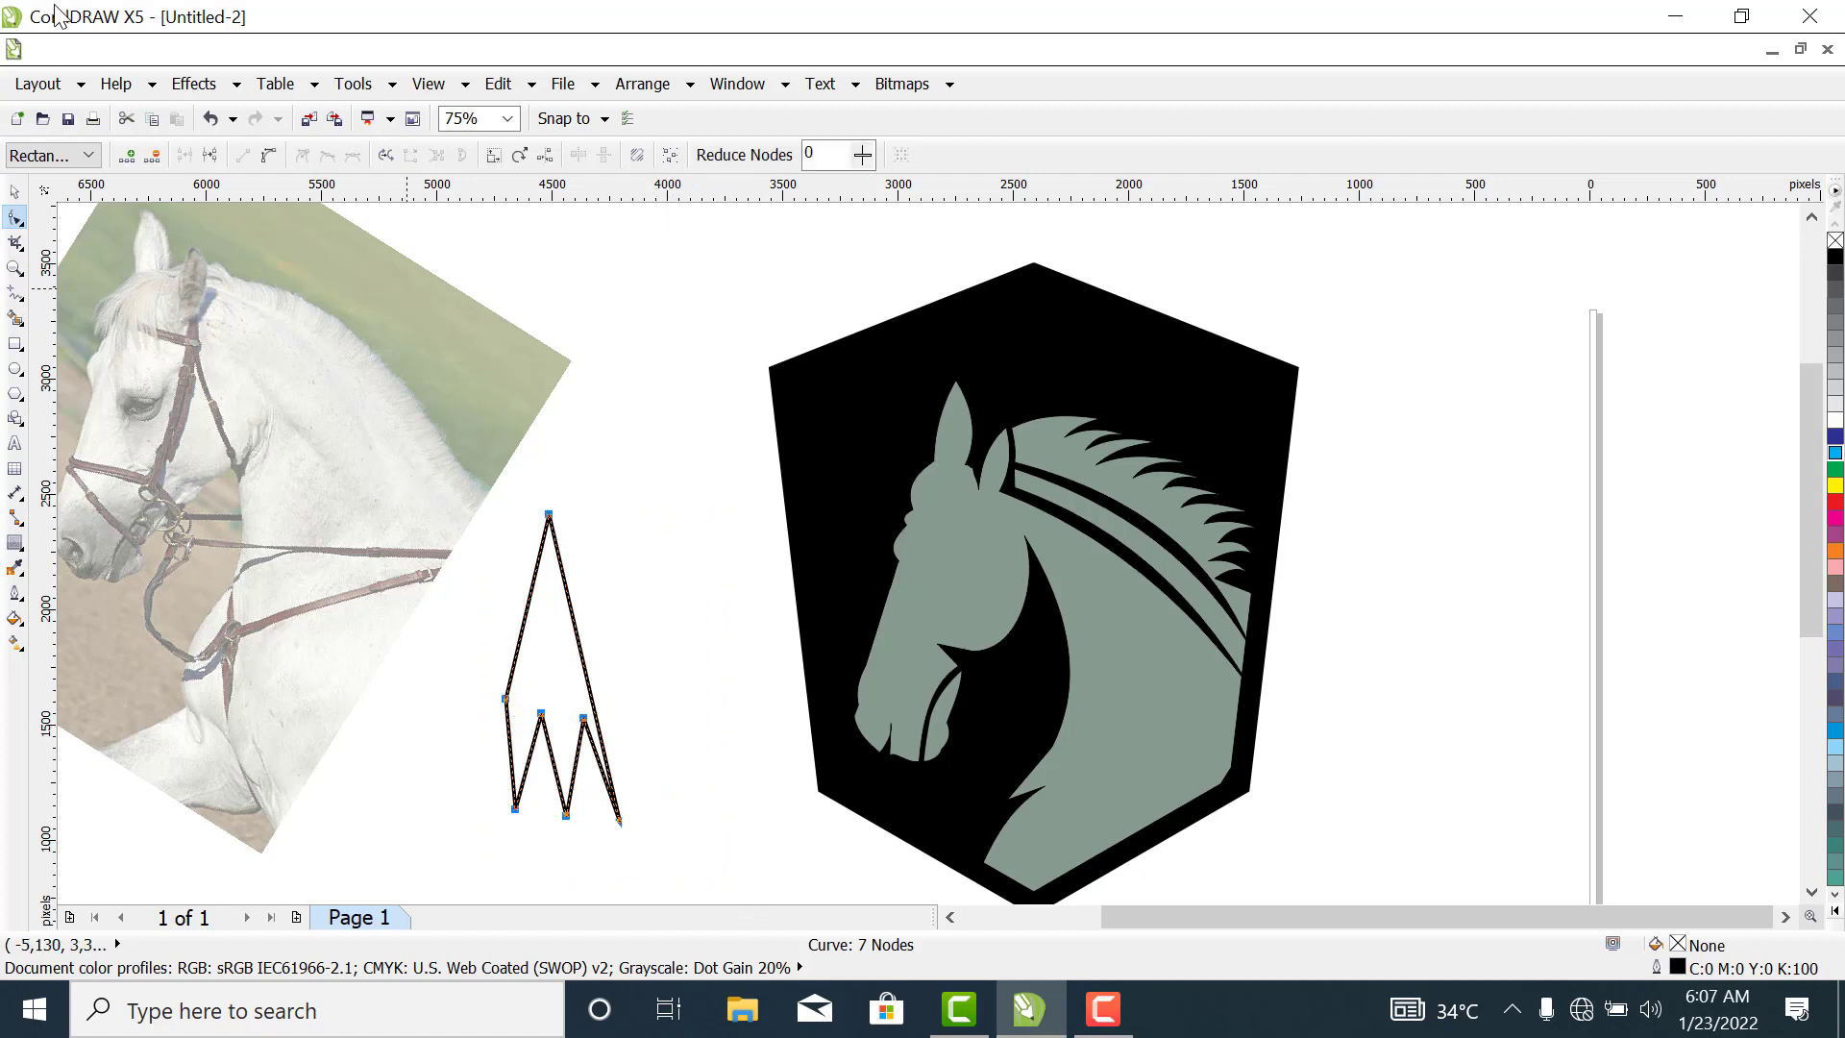
left_click(269, 156)
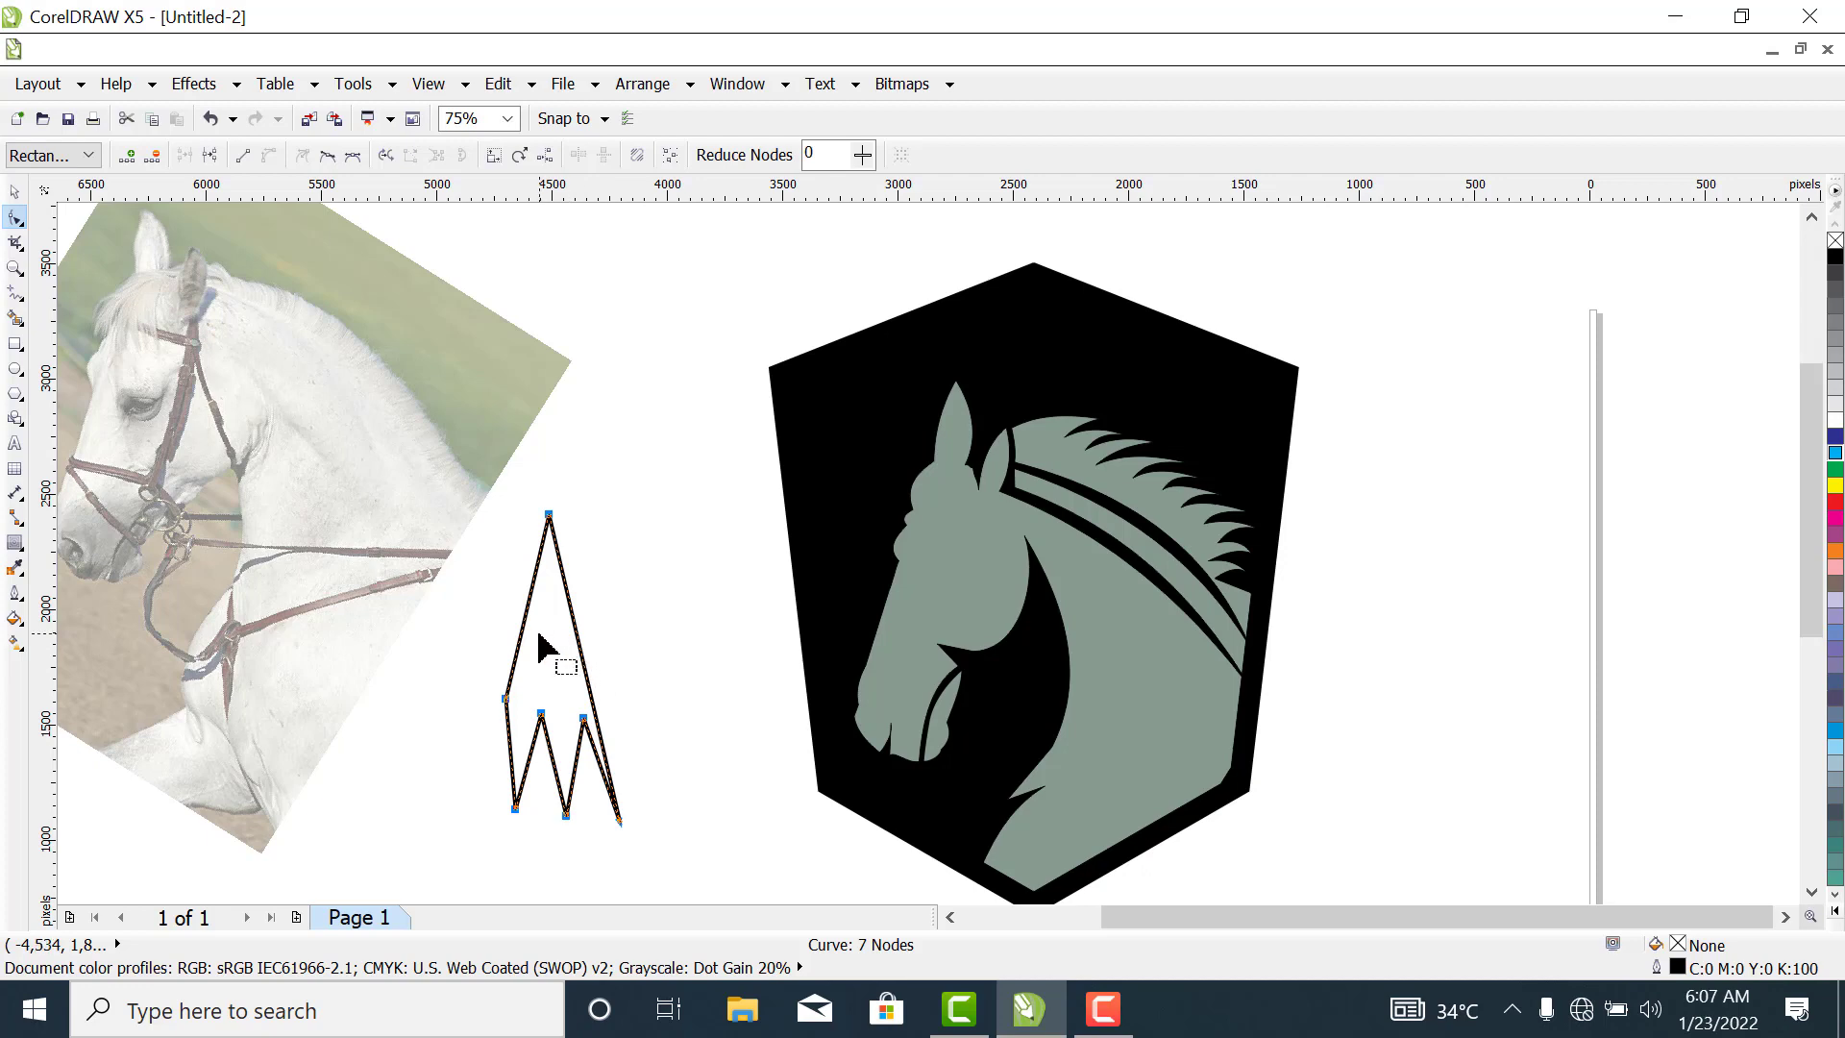
Bend the tuft's left edge outward and reposition its middle node to form one smooth arc down to the first spike.
left_click_drag(526, 626, 509, 699)
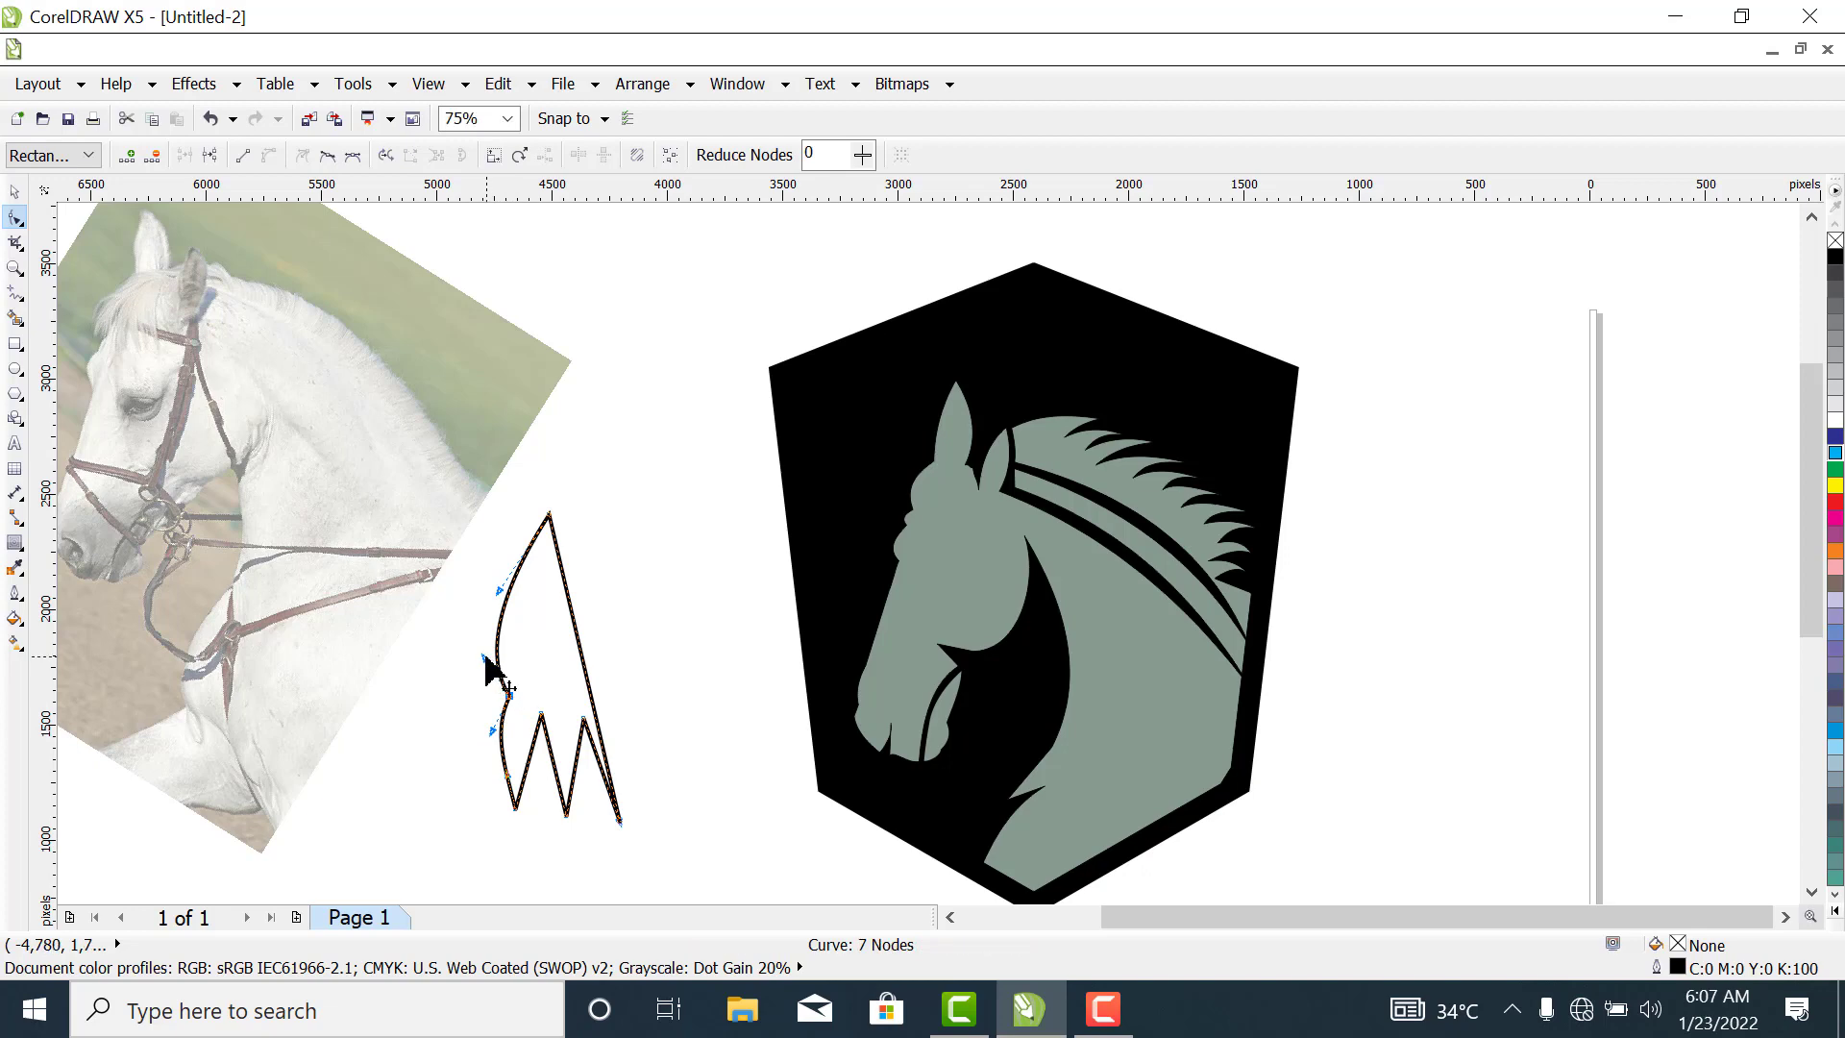
left_click_drag(488, 659, 508, 661)
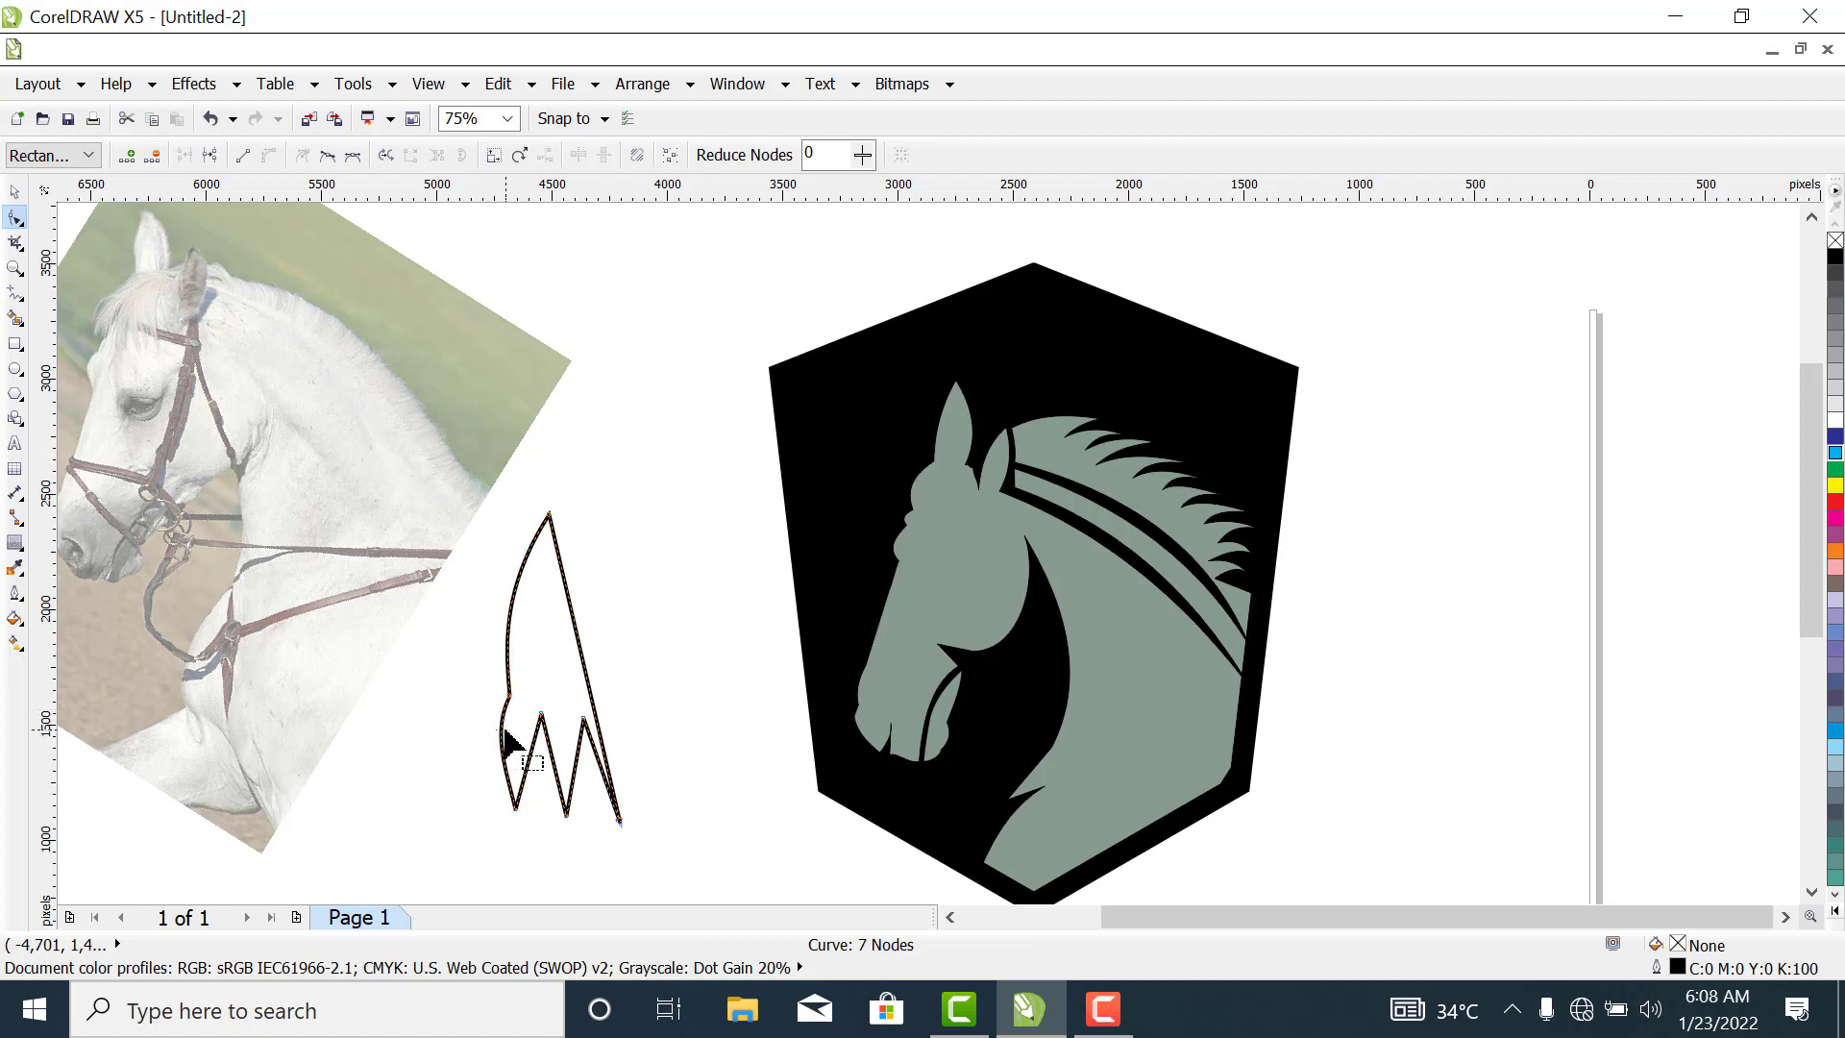
left_click(523, 741)
left_click_drag(493, 692, 530, 722)
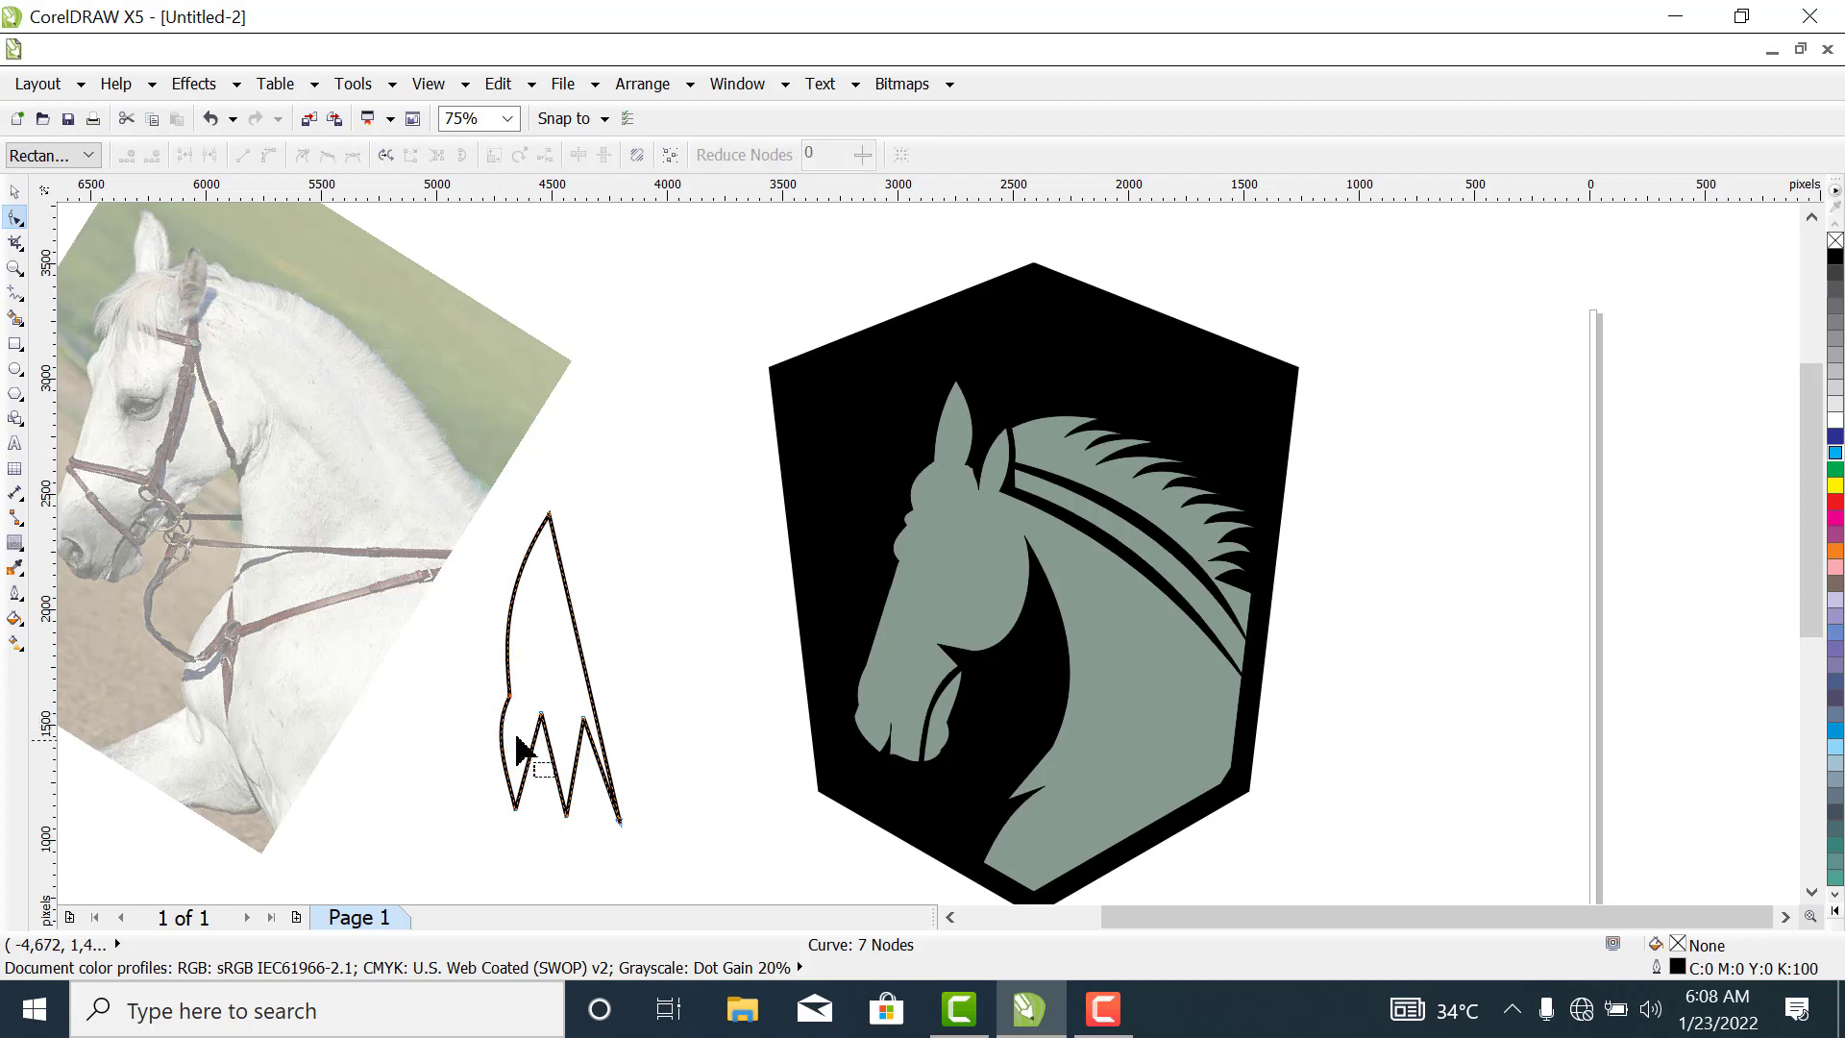
left_click(507, 694)
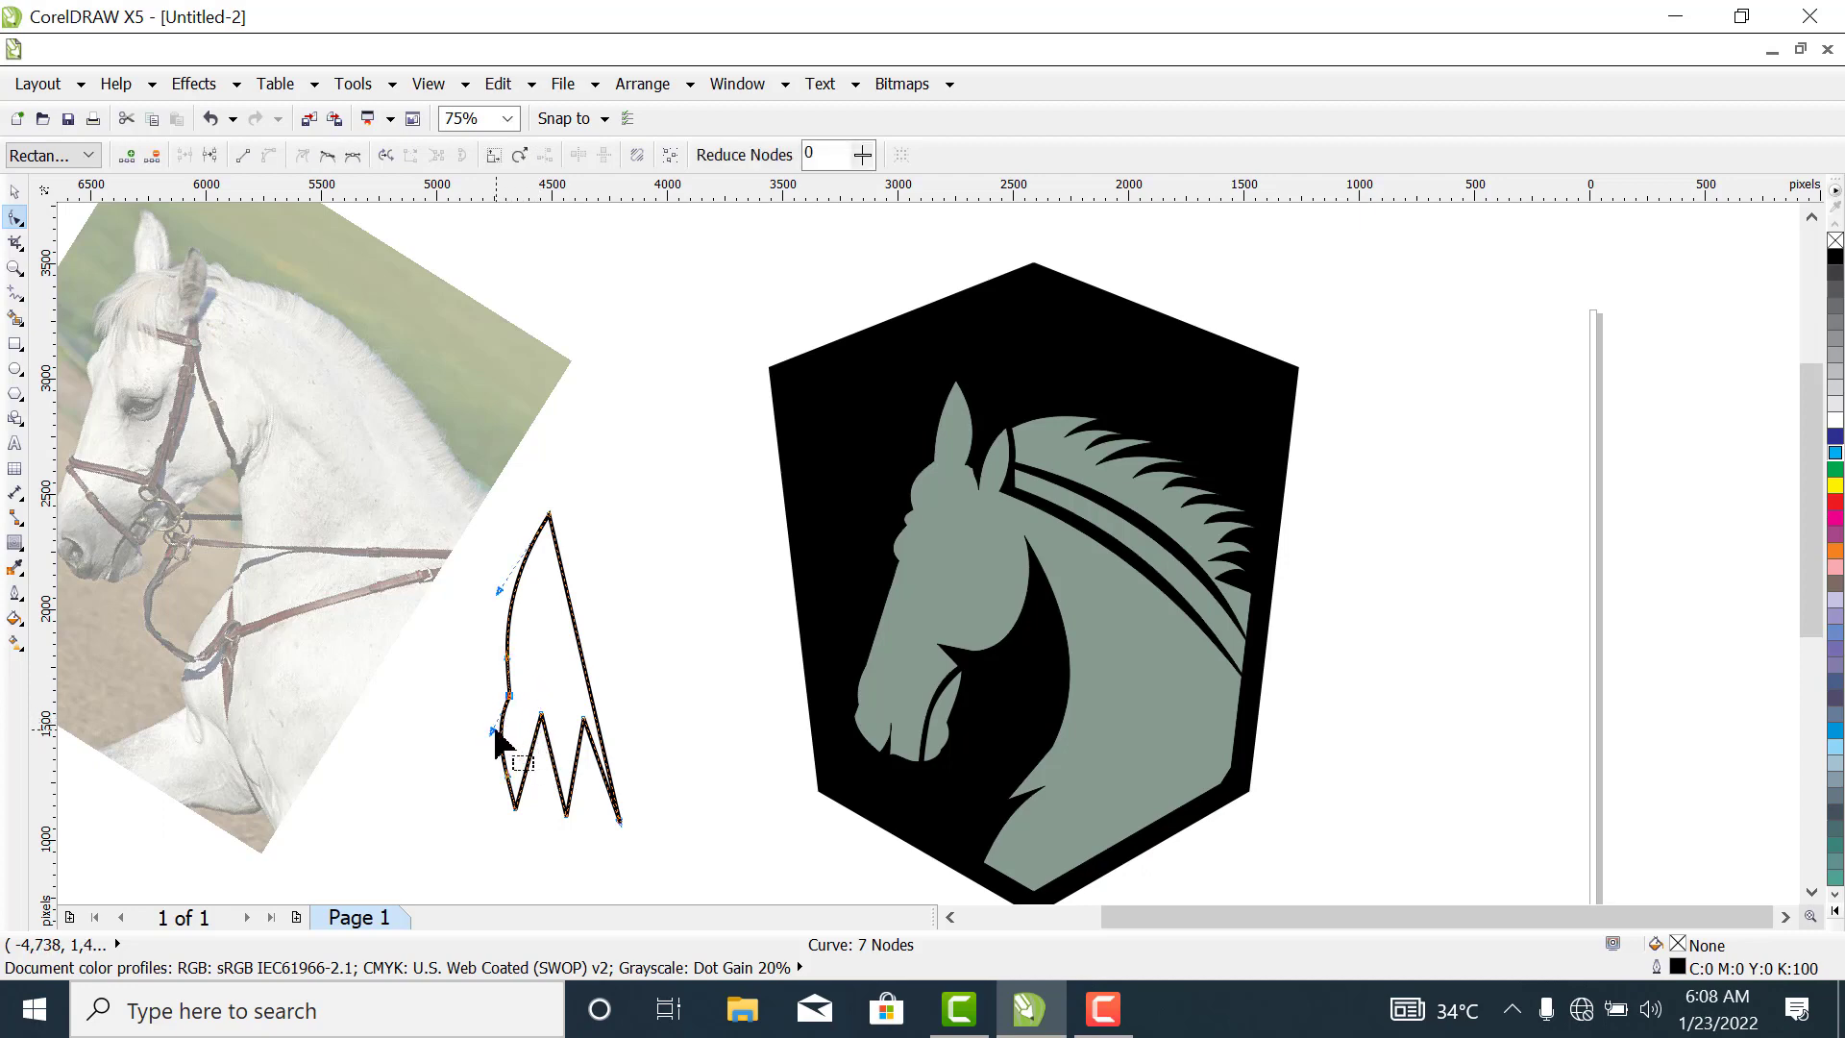
left_click_drag(499, 750, 520, 741)
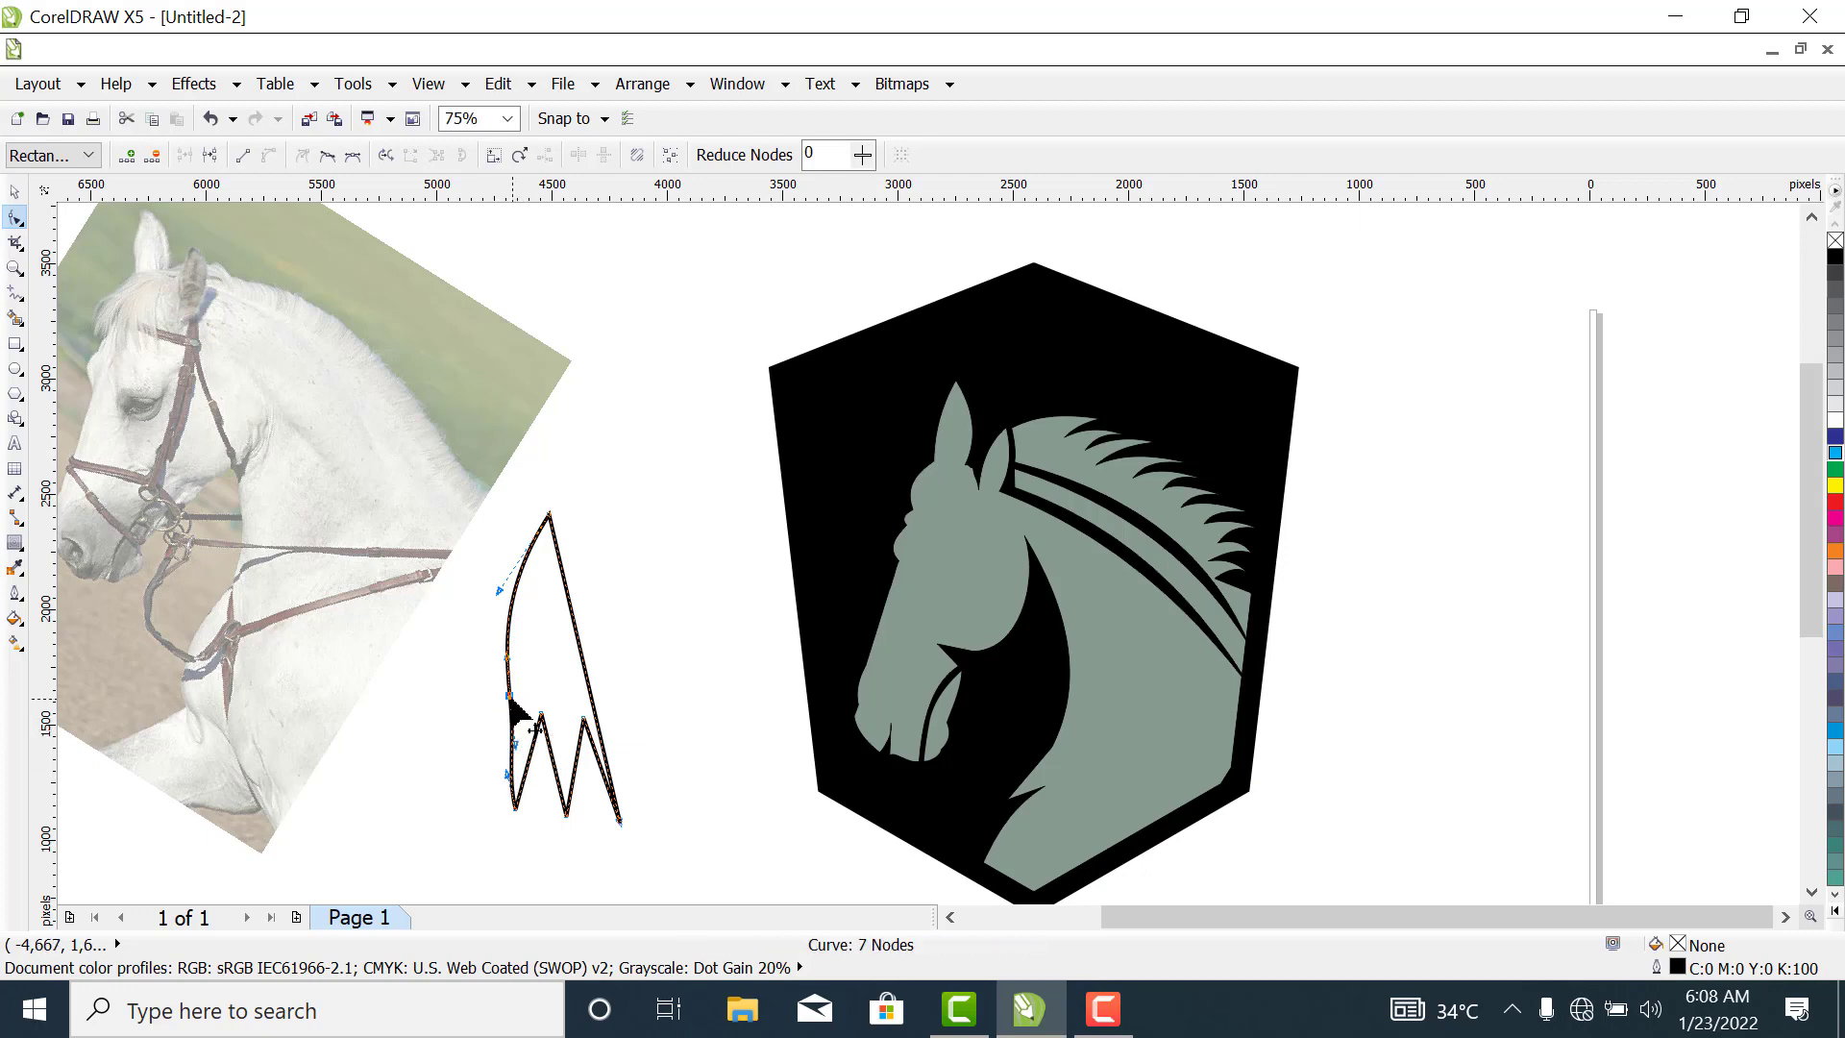
left_click_drag(508, 695, 491, 702)
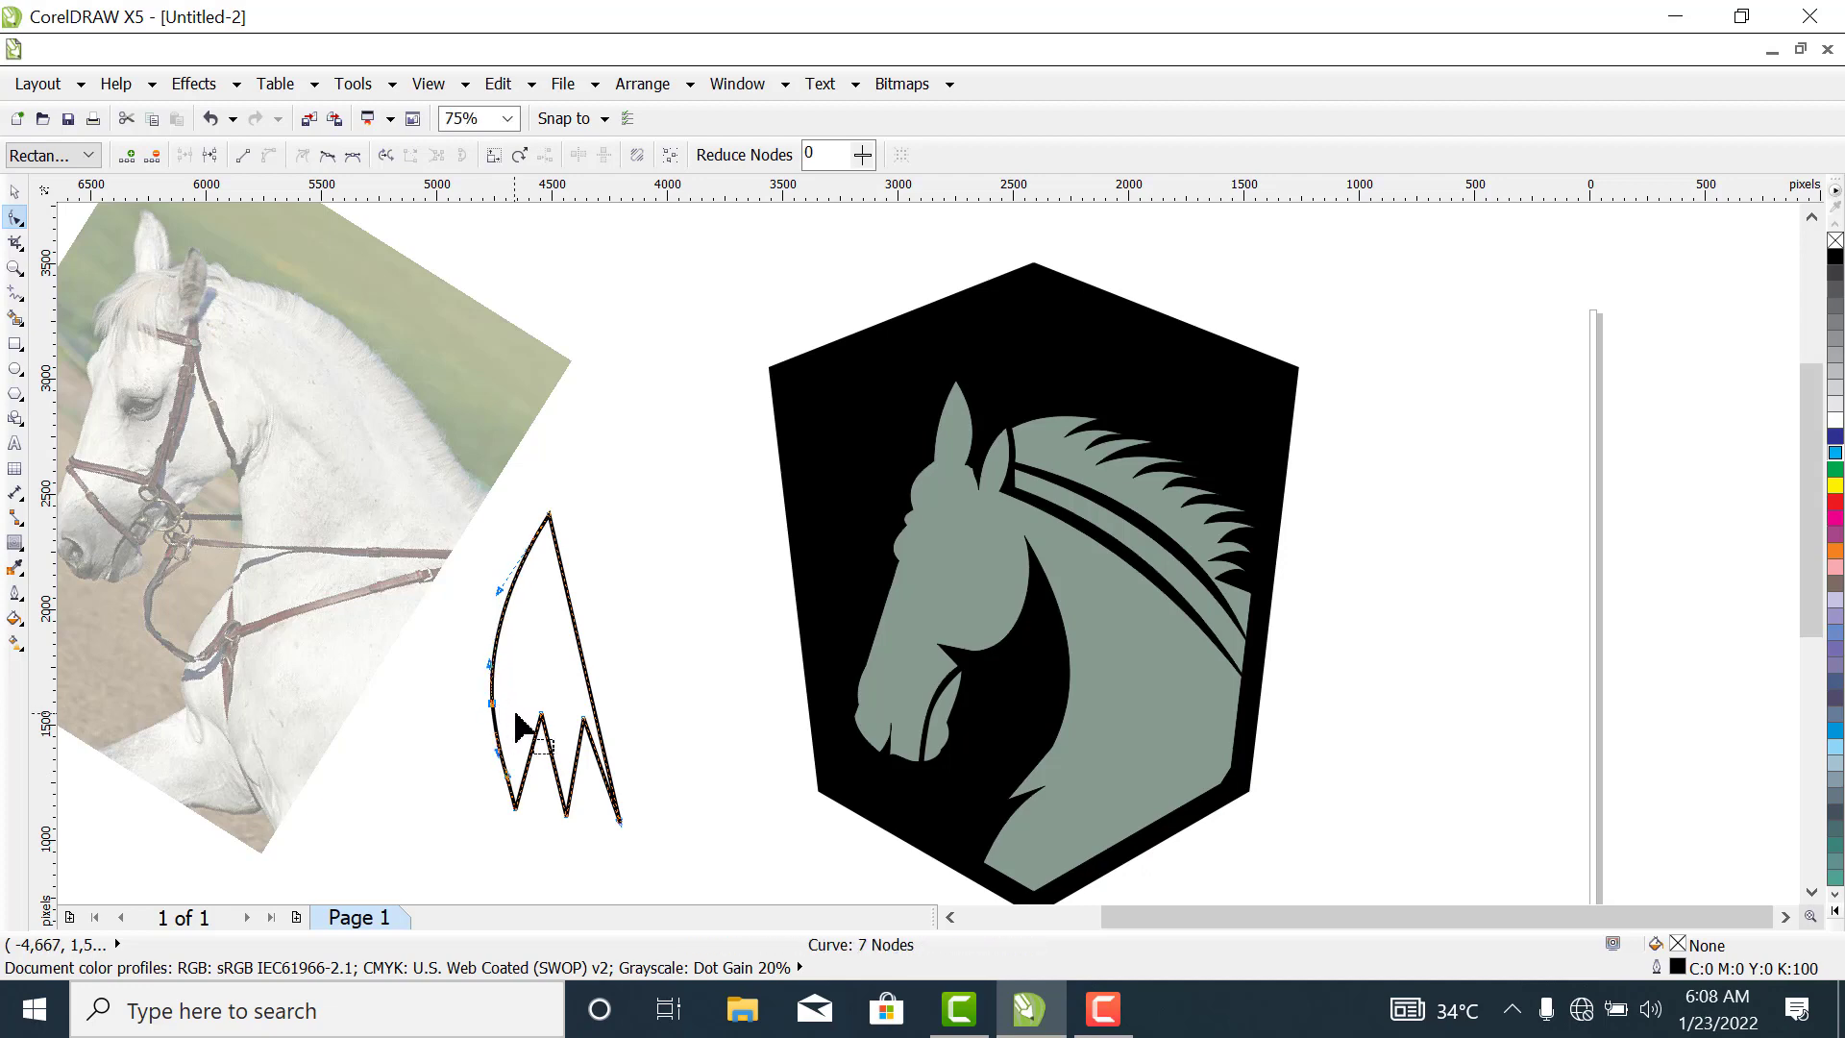
left_click(672, 646)
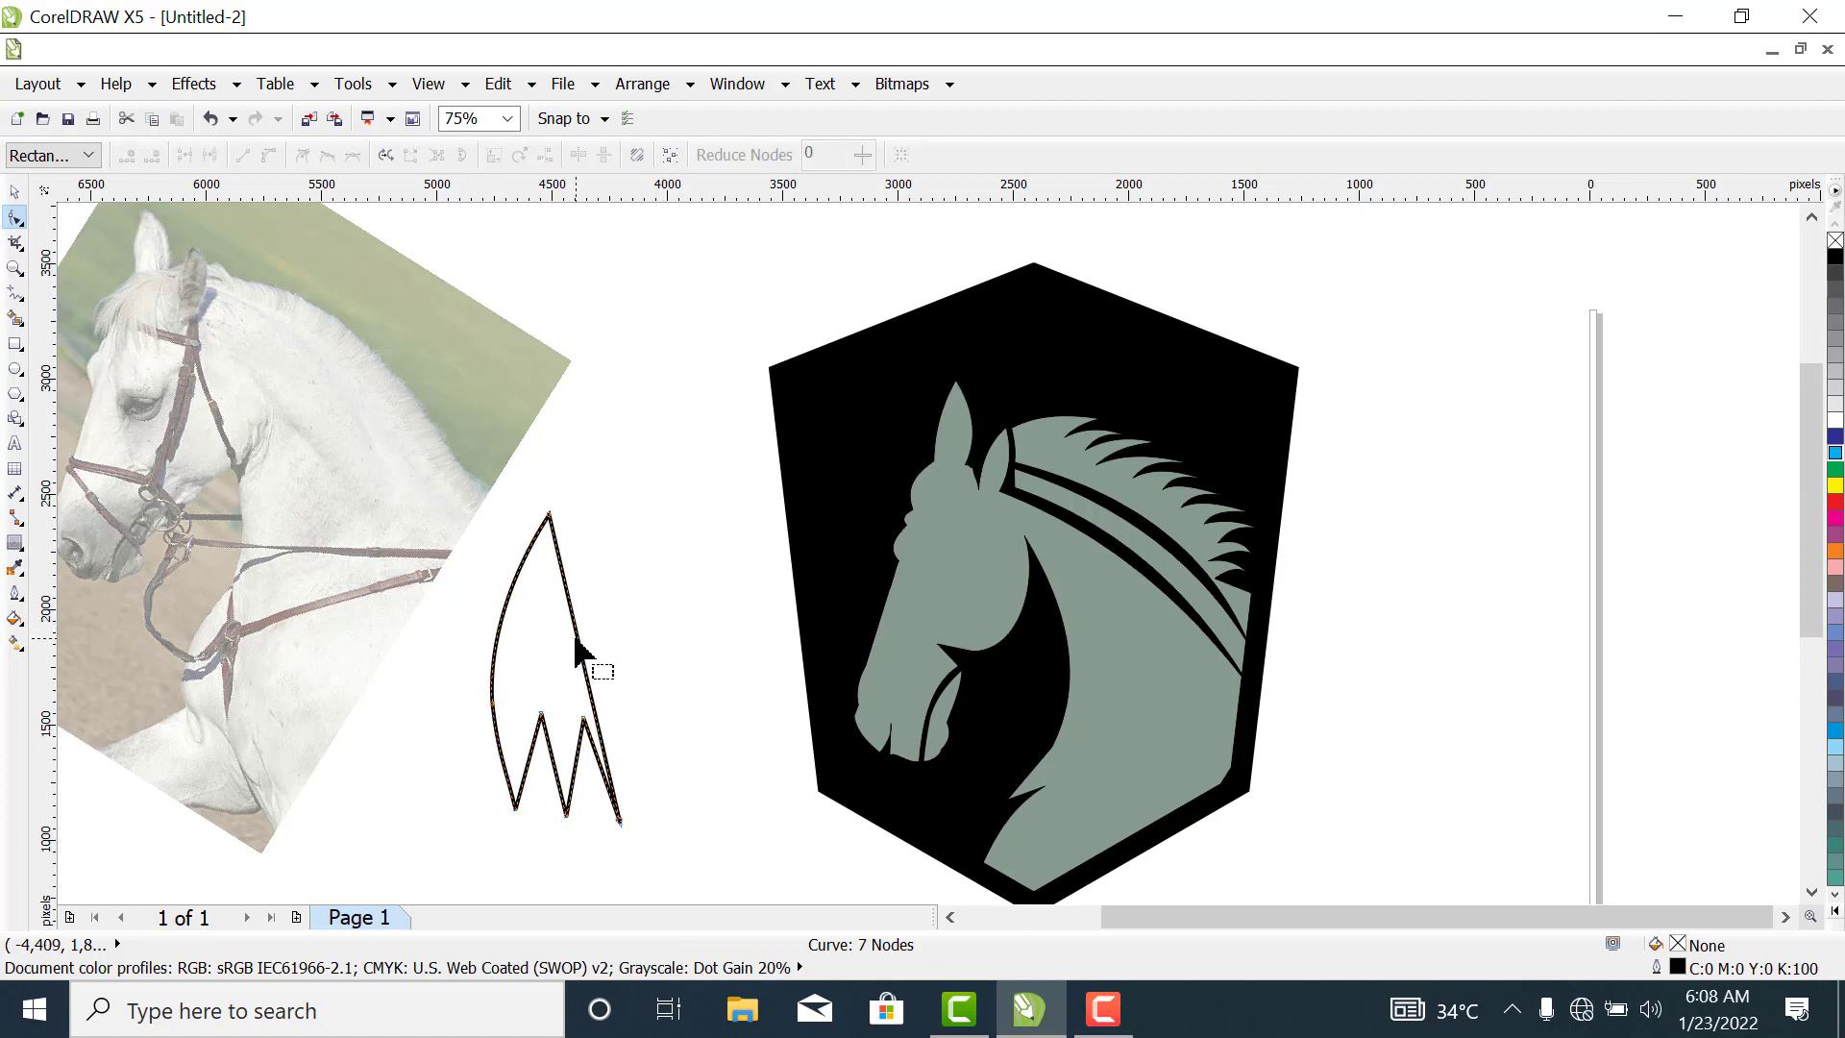
Bend the inner edges of the tuft's three spikes into curves and adjust the notch beside the last spike.
left_click_drag(531, 762, 605, 769)
left_click(601, 764)
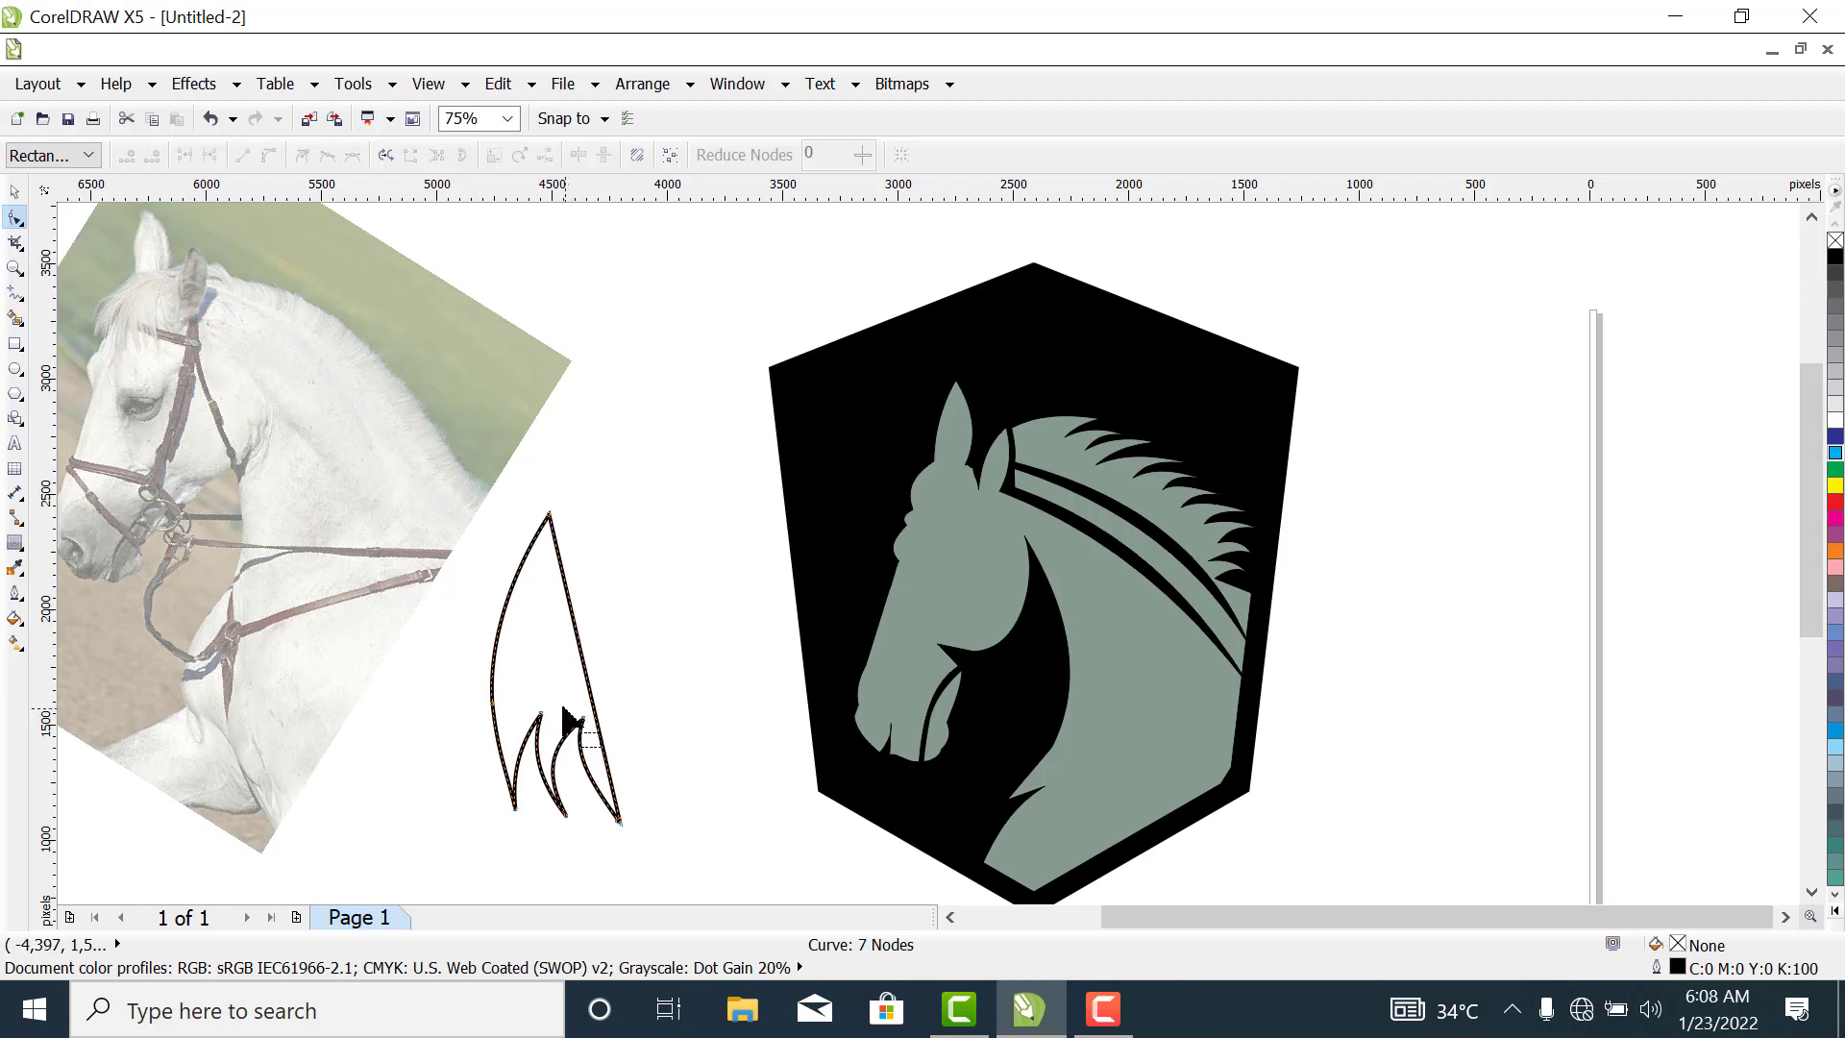
left_click_drag(596, 730, 573, 716)
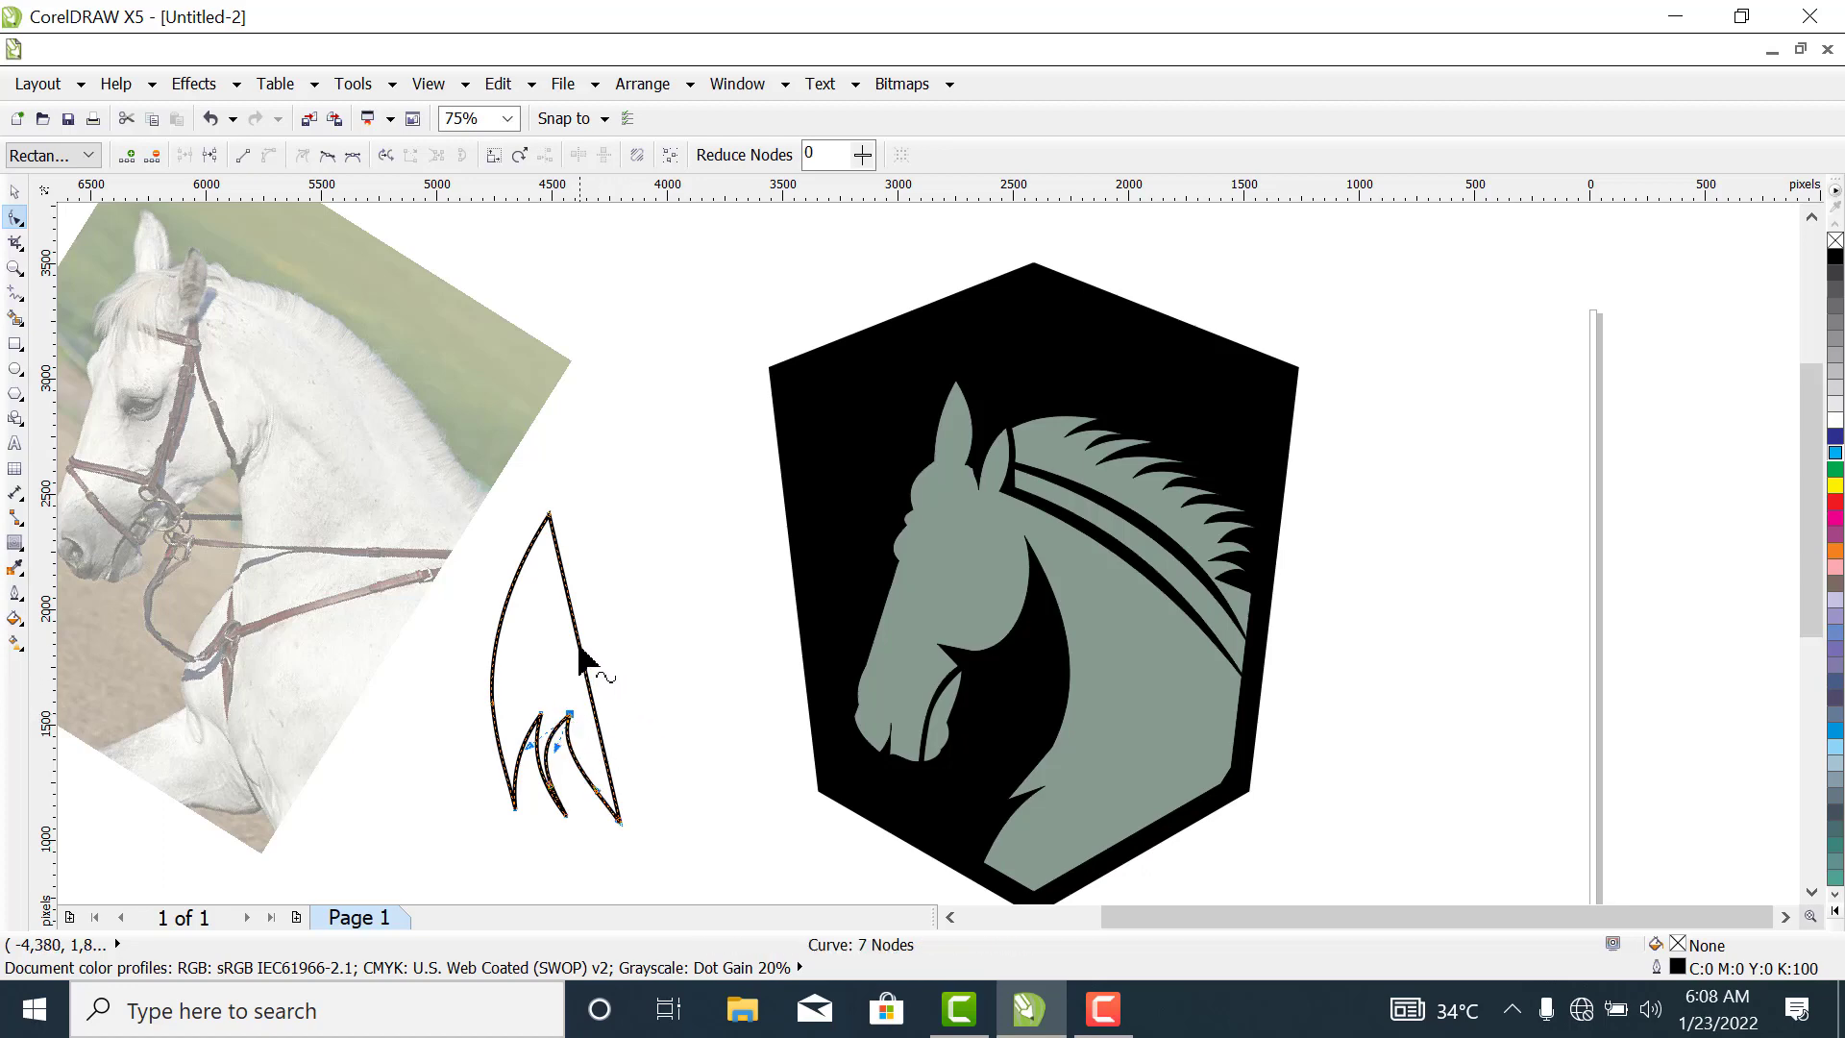
left_click_drag(595, 742, 592, 736)
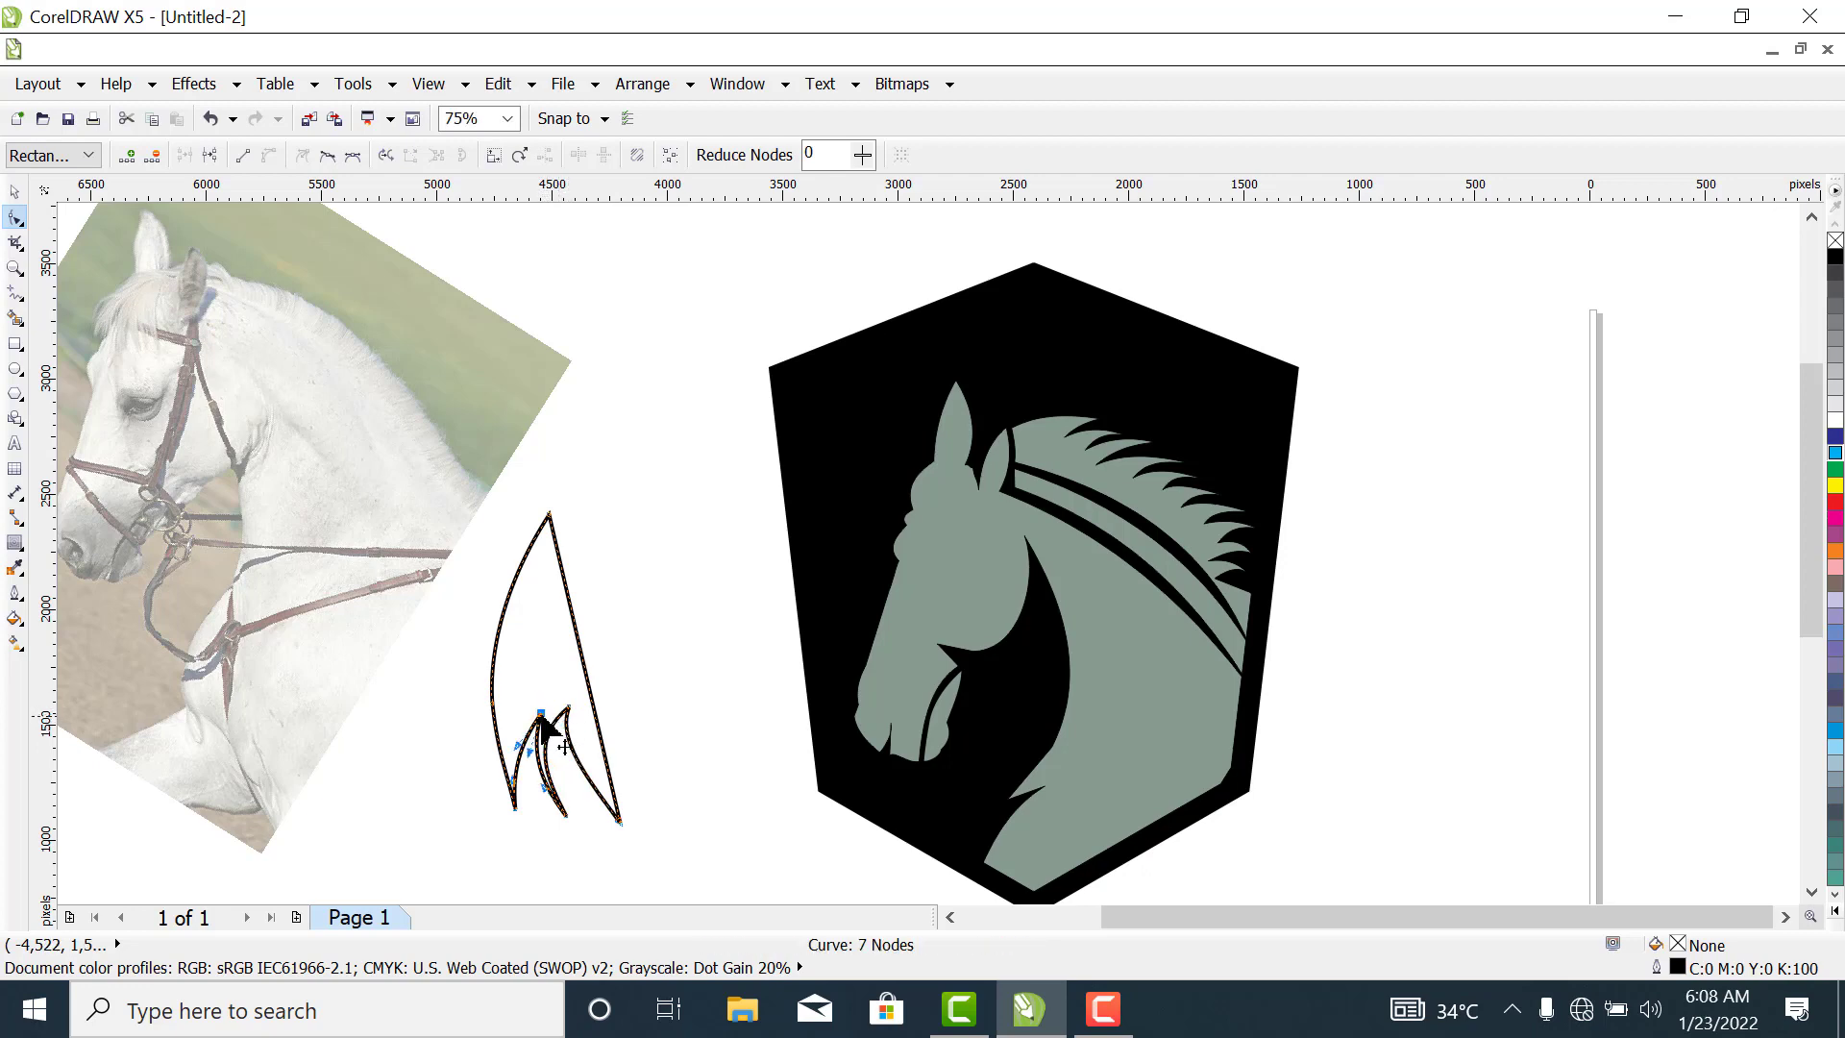
Raise the notches between the spikes, bend the tuft's right edge inward and shift its tip to the right, adjusting the left arc to match.
left_click_drag(541, 716, 585, 713)
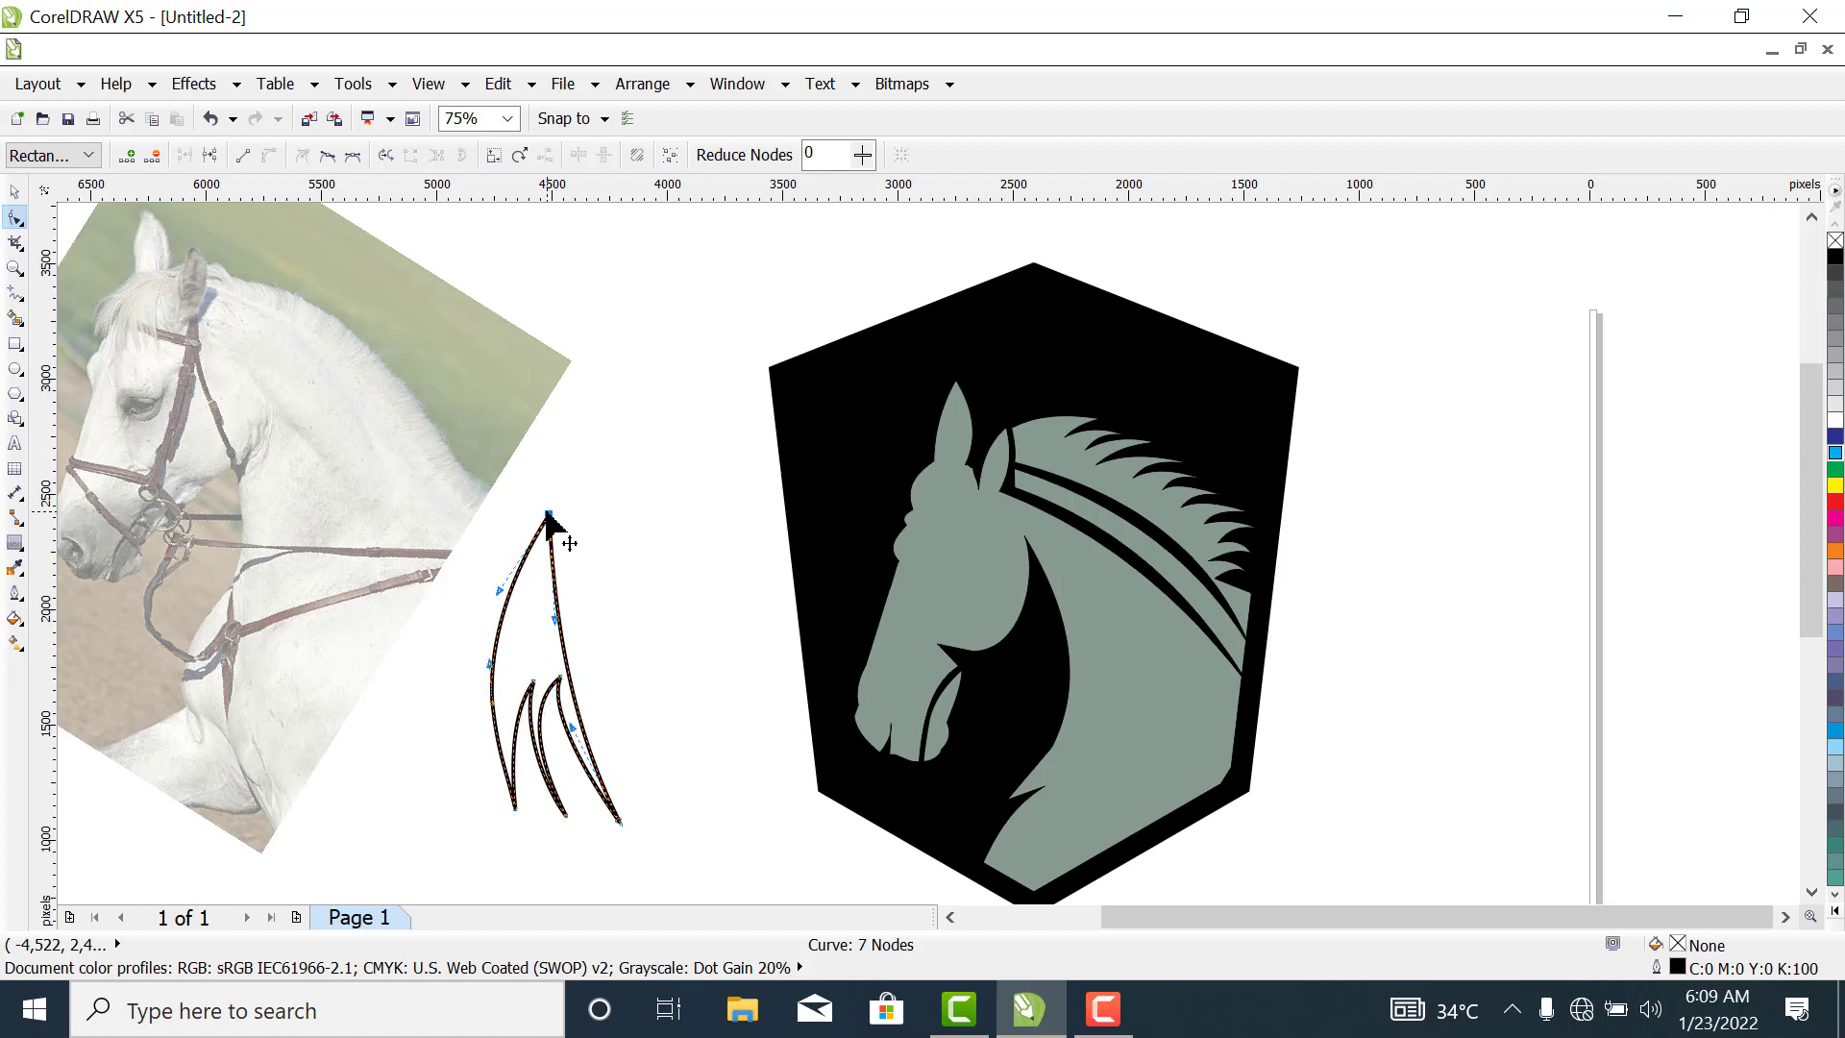
left_click_drag(547, 515, 573, 520)
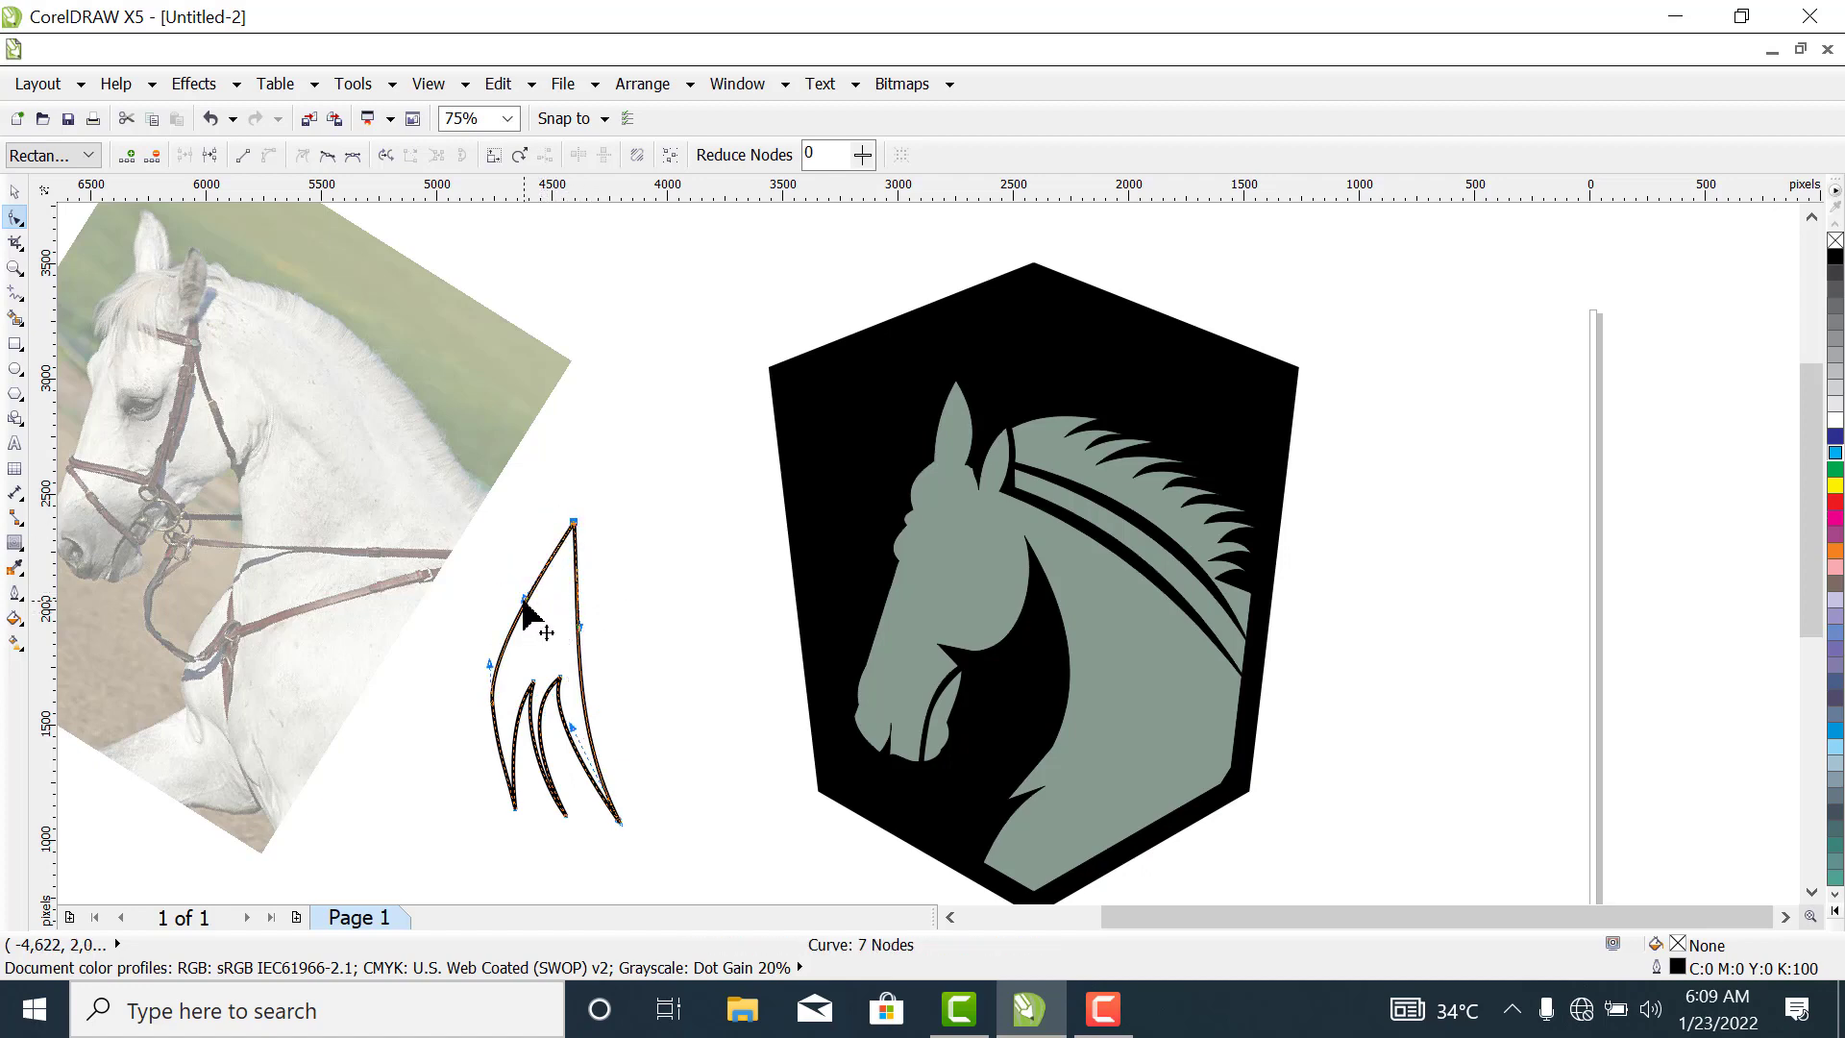
left_click_drag(519, 618, 504, 663)
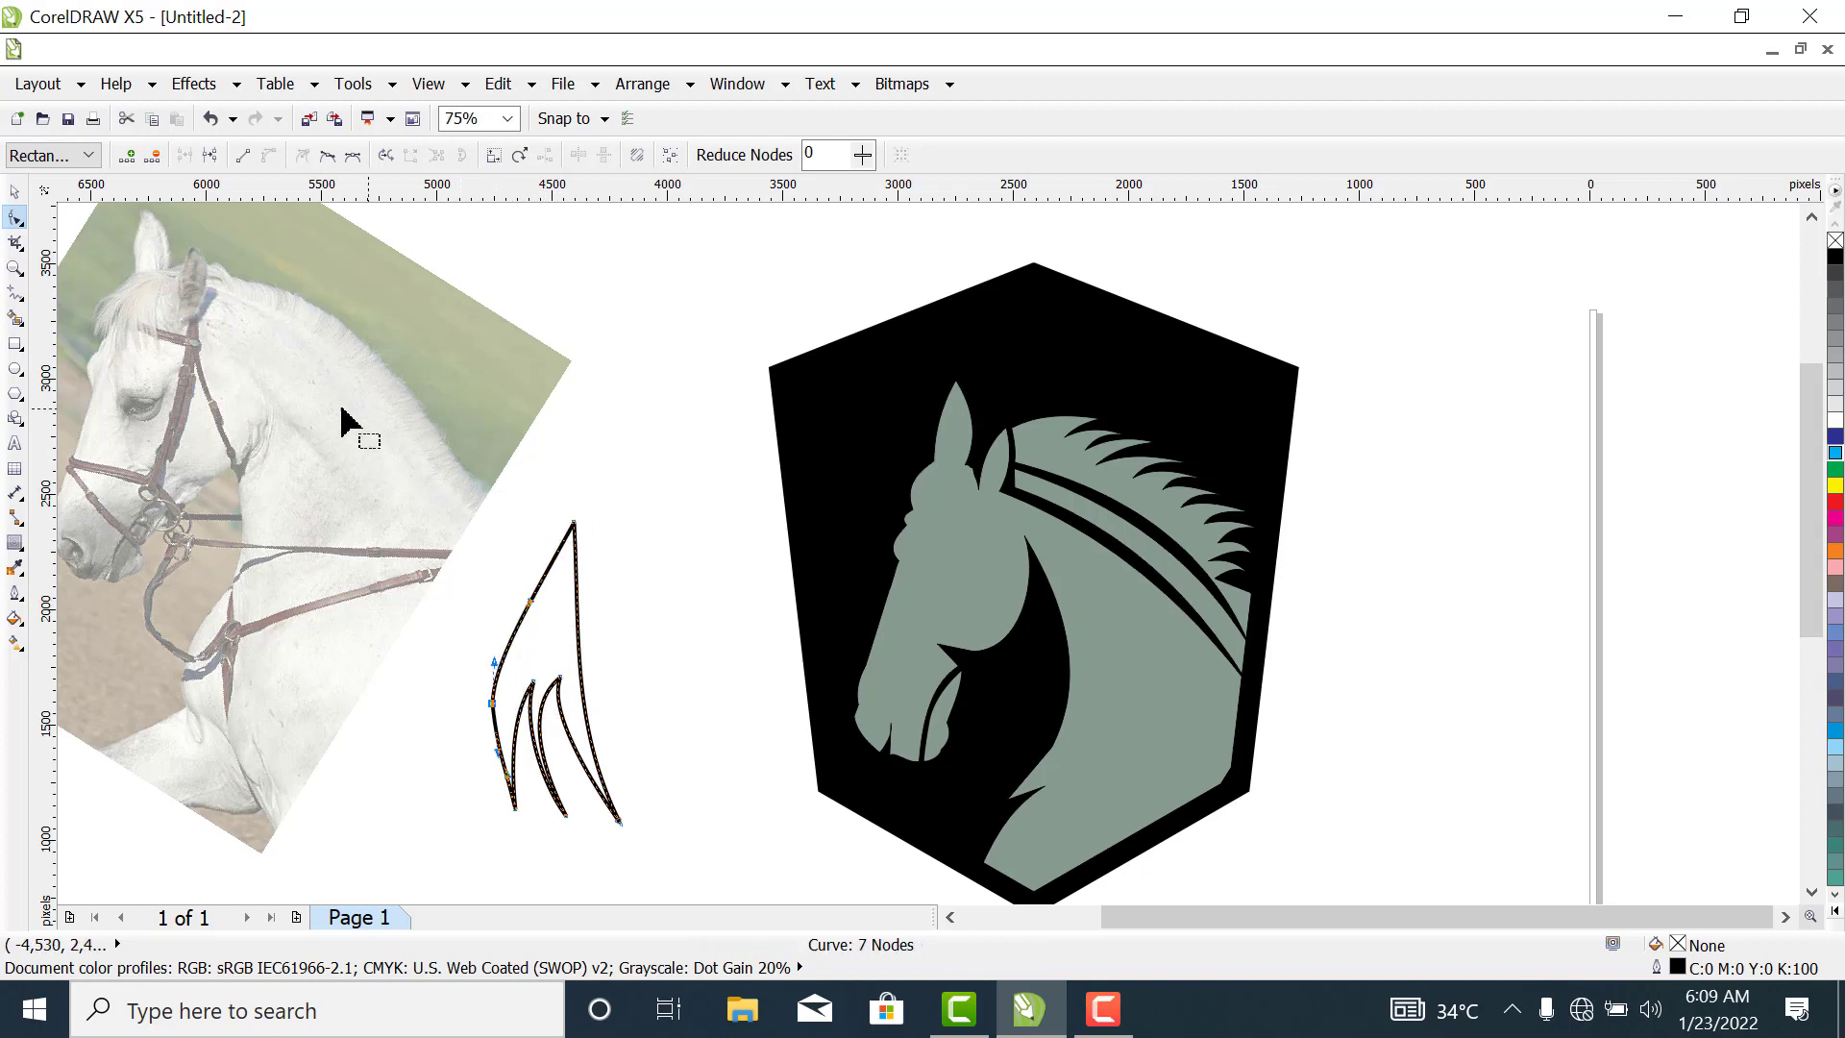
Mirror the hair tuft horizontally, resize it to about 263 by 677 px and place it in the black gap behind the horse's jaw.
left_click(16, 191)
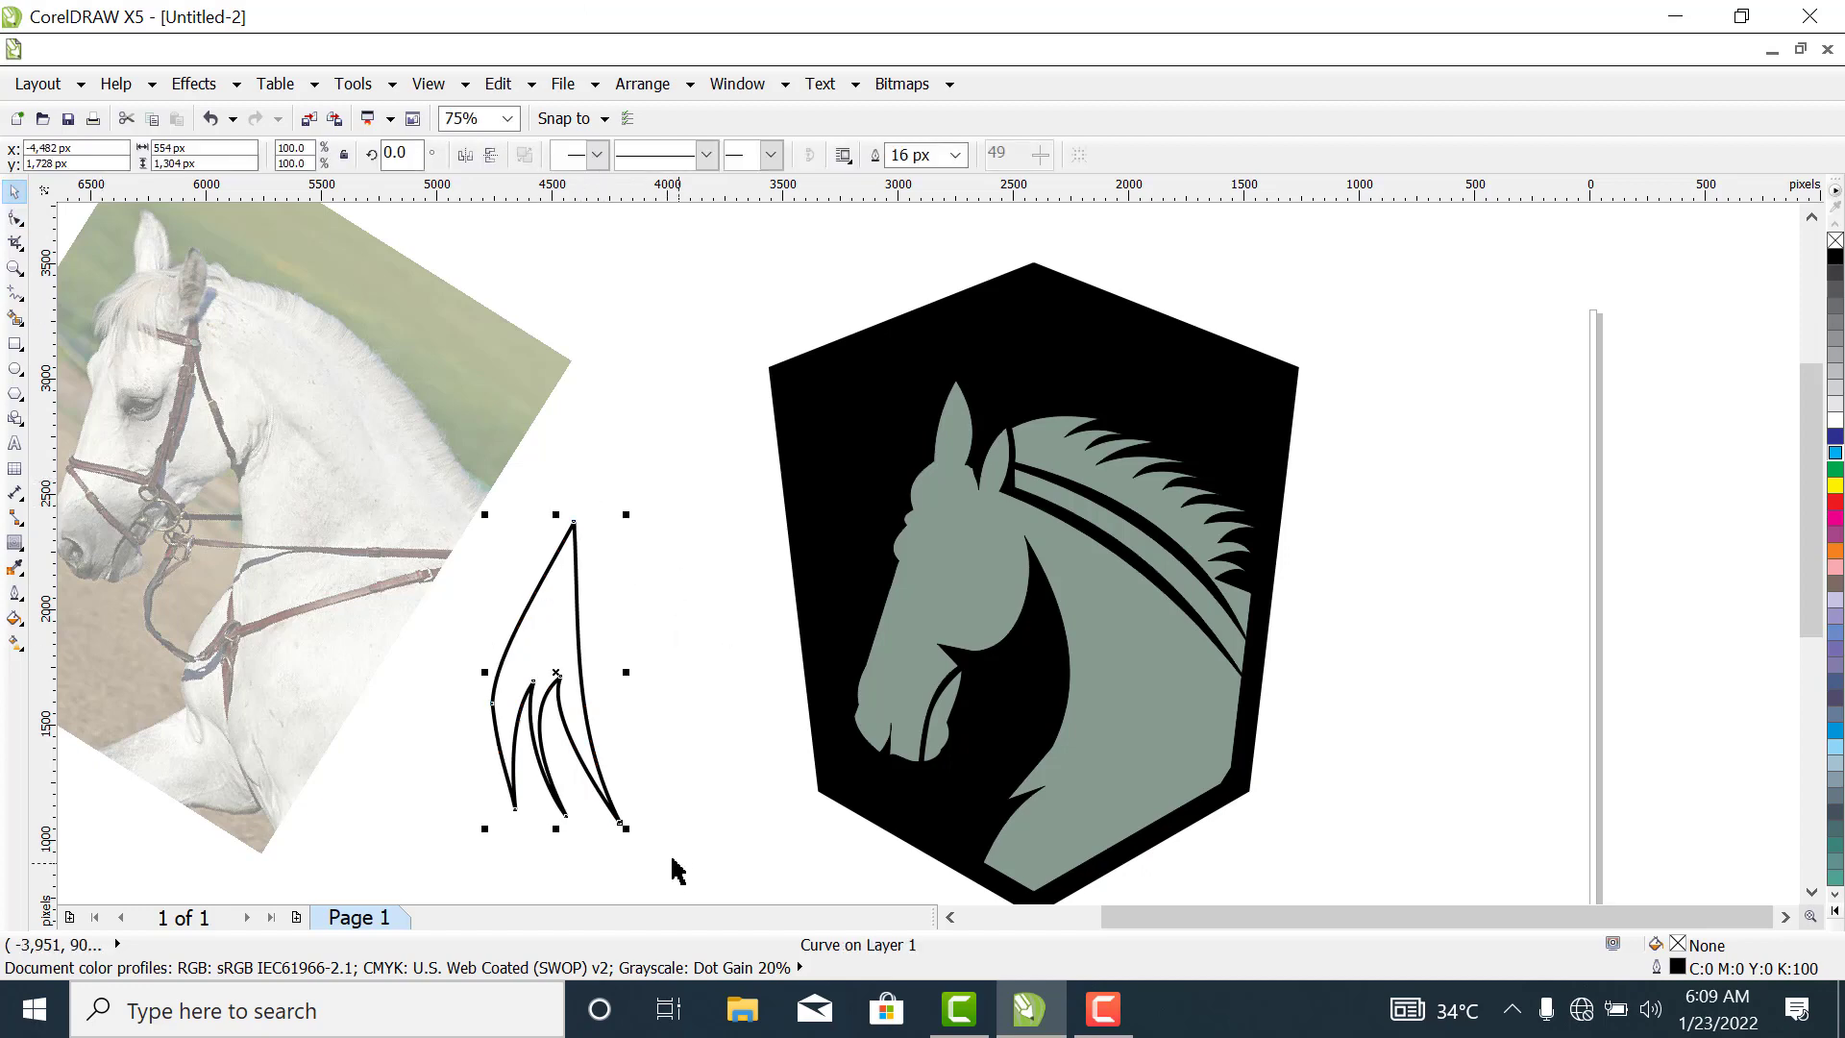
left_click_drag(631, 832, 589, 765)
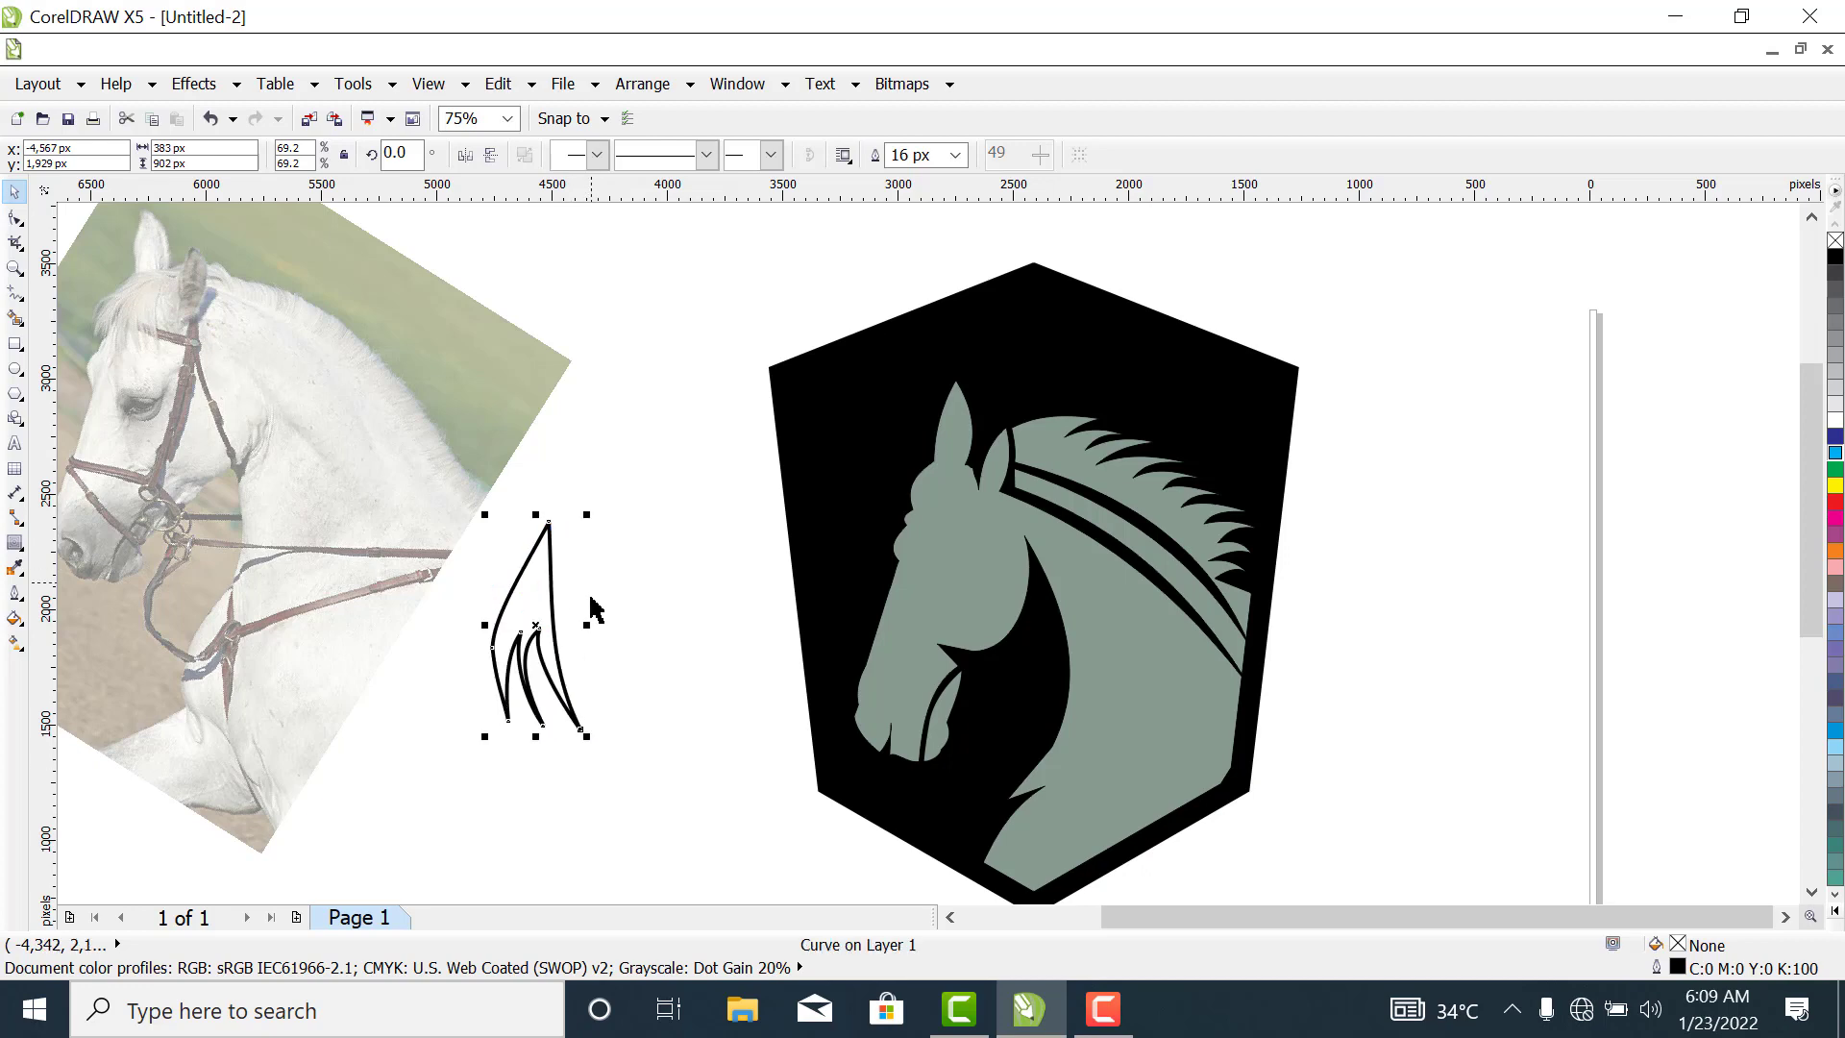
left_click_drag(583, 623, 602, 573)
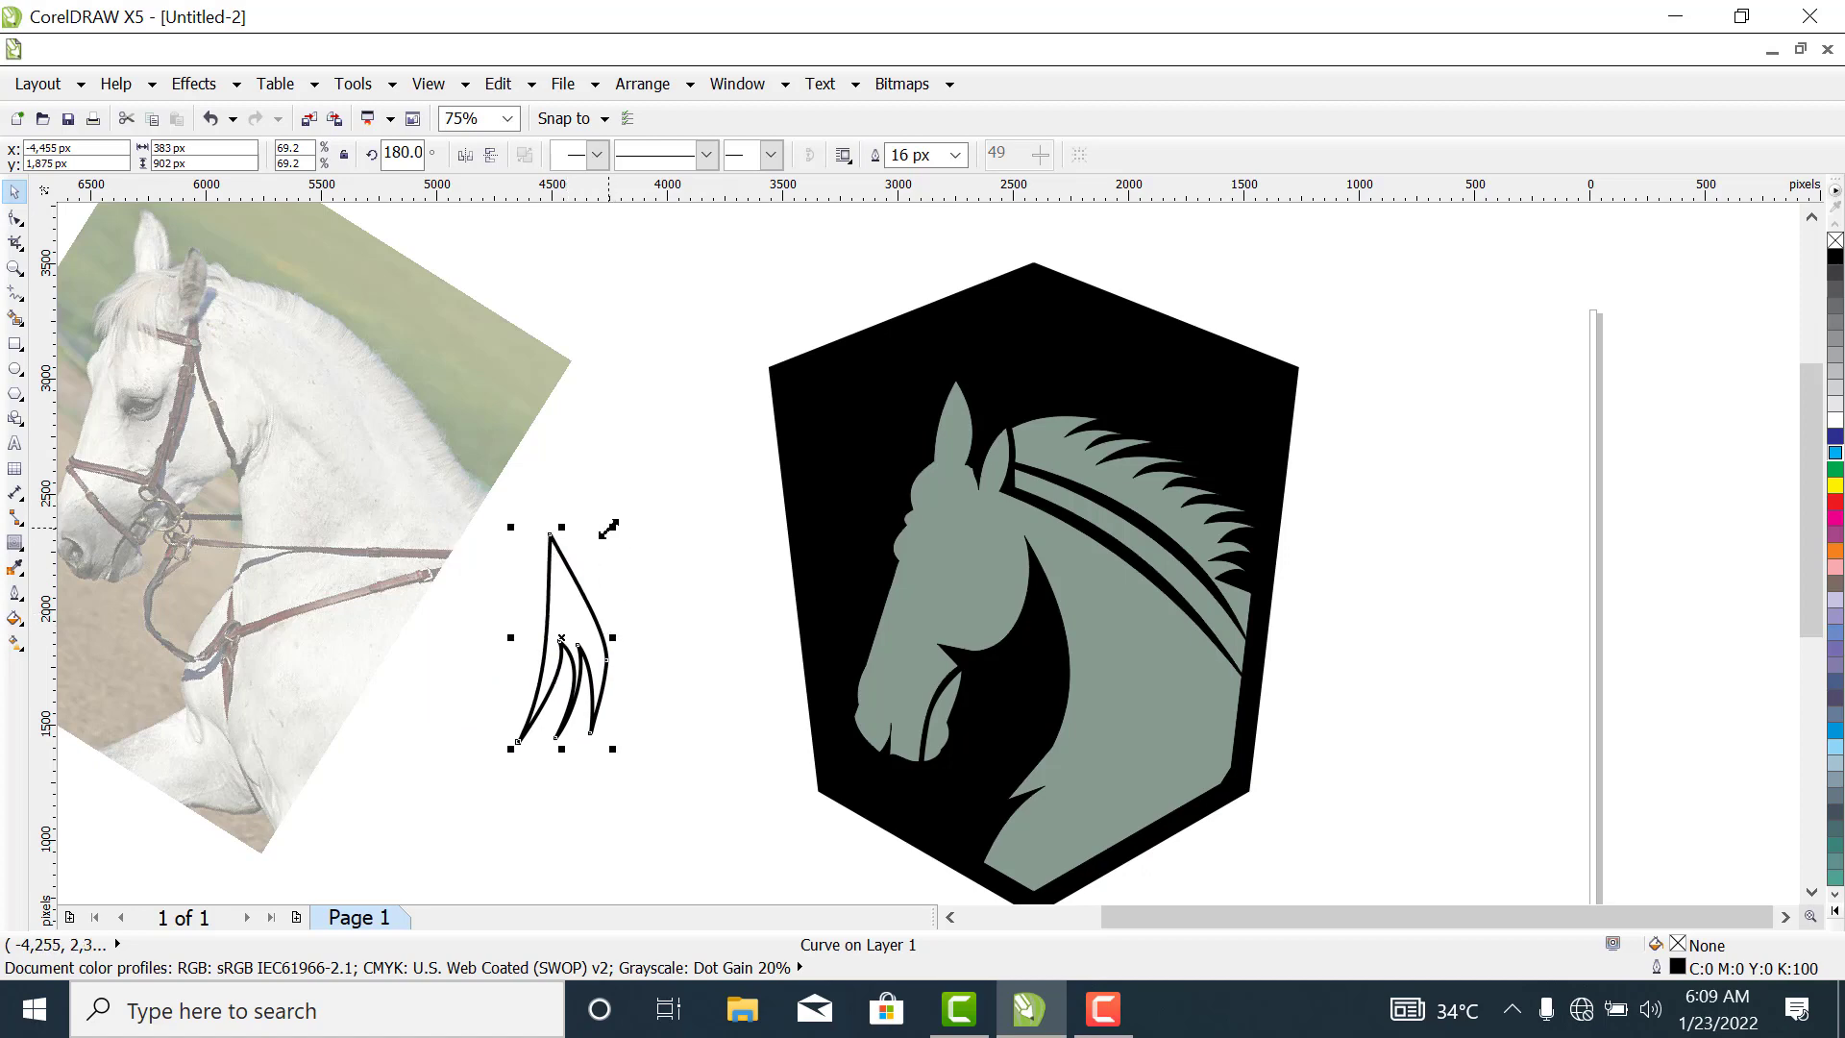
left_click_drag(611, 526, 596, 567)
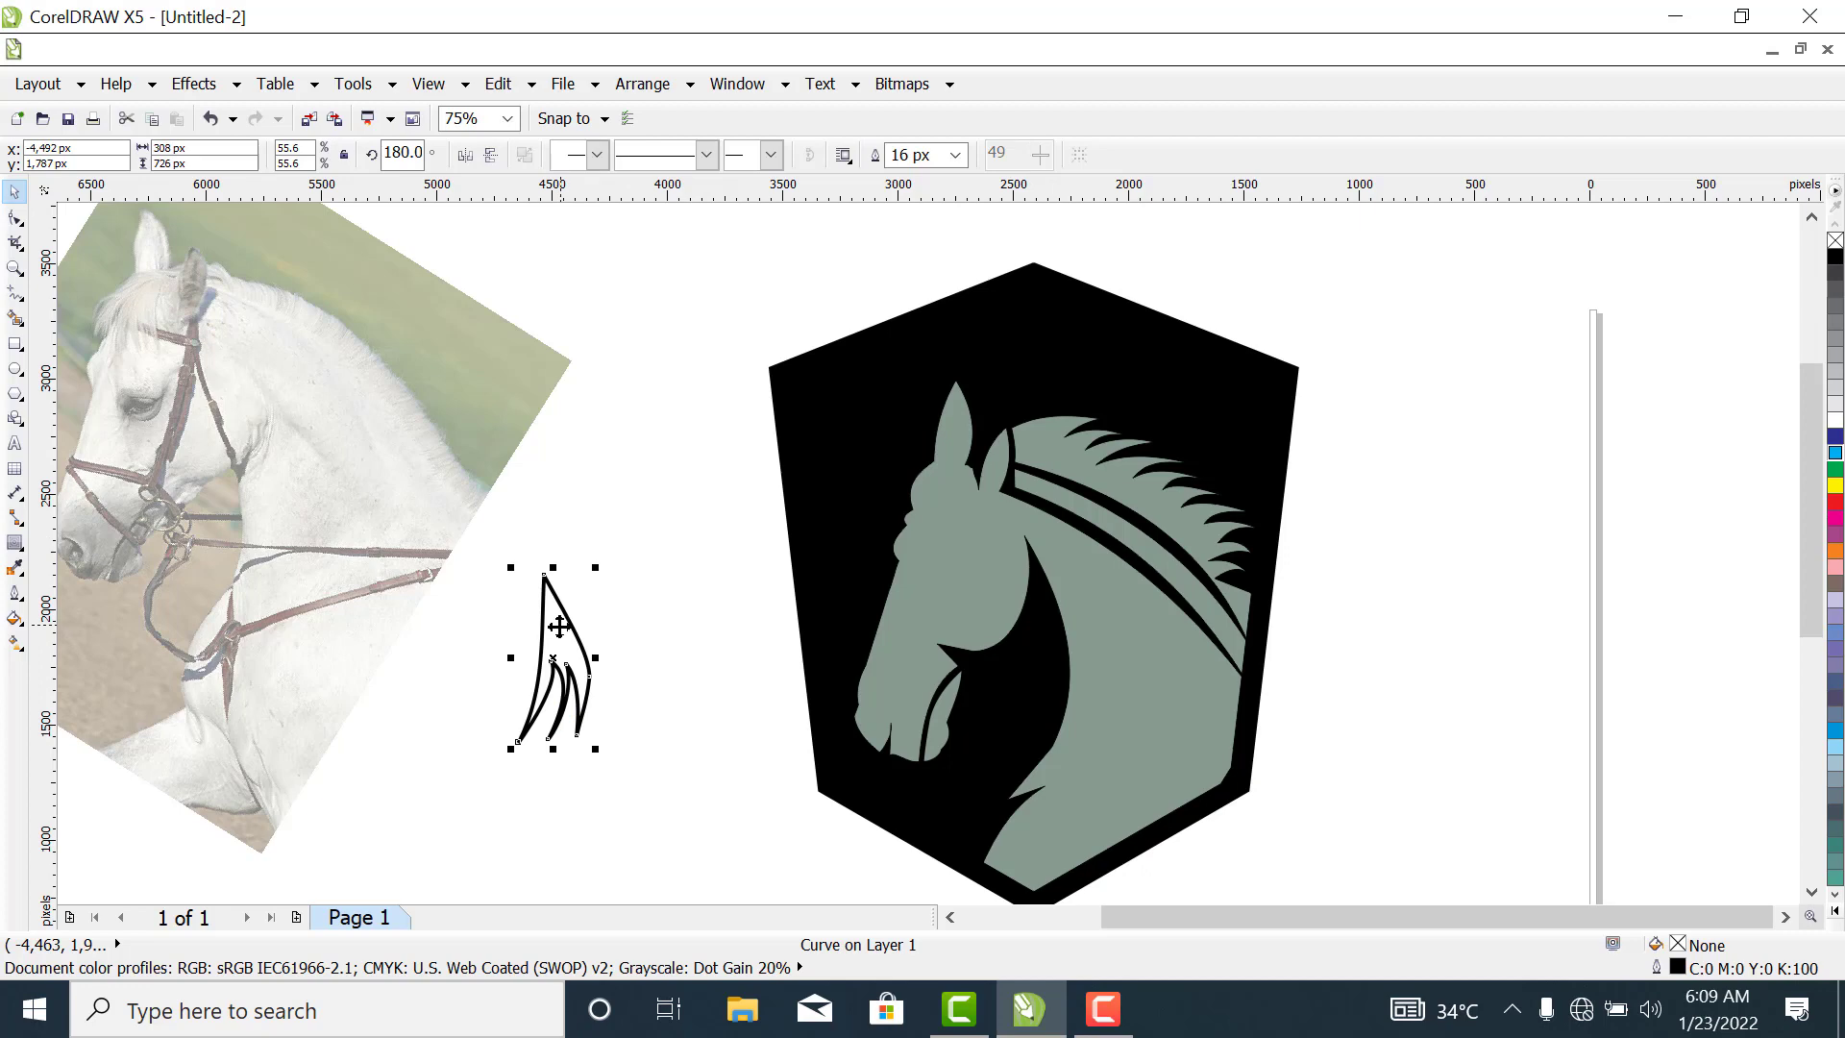
left_click_drag(596, 567, 590, 579)
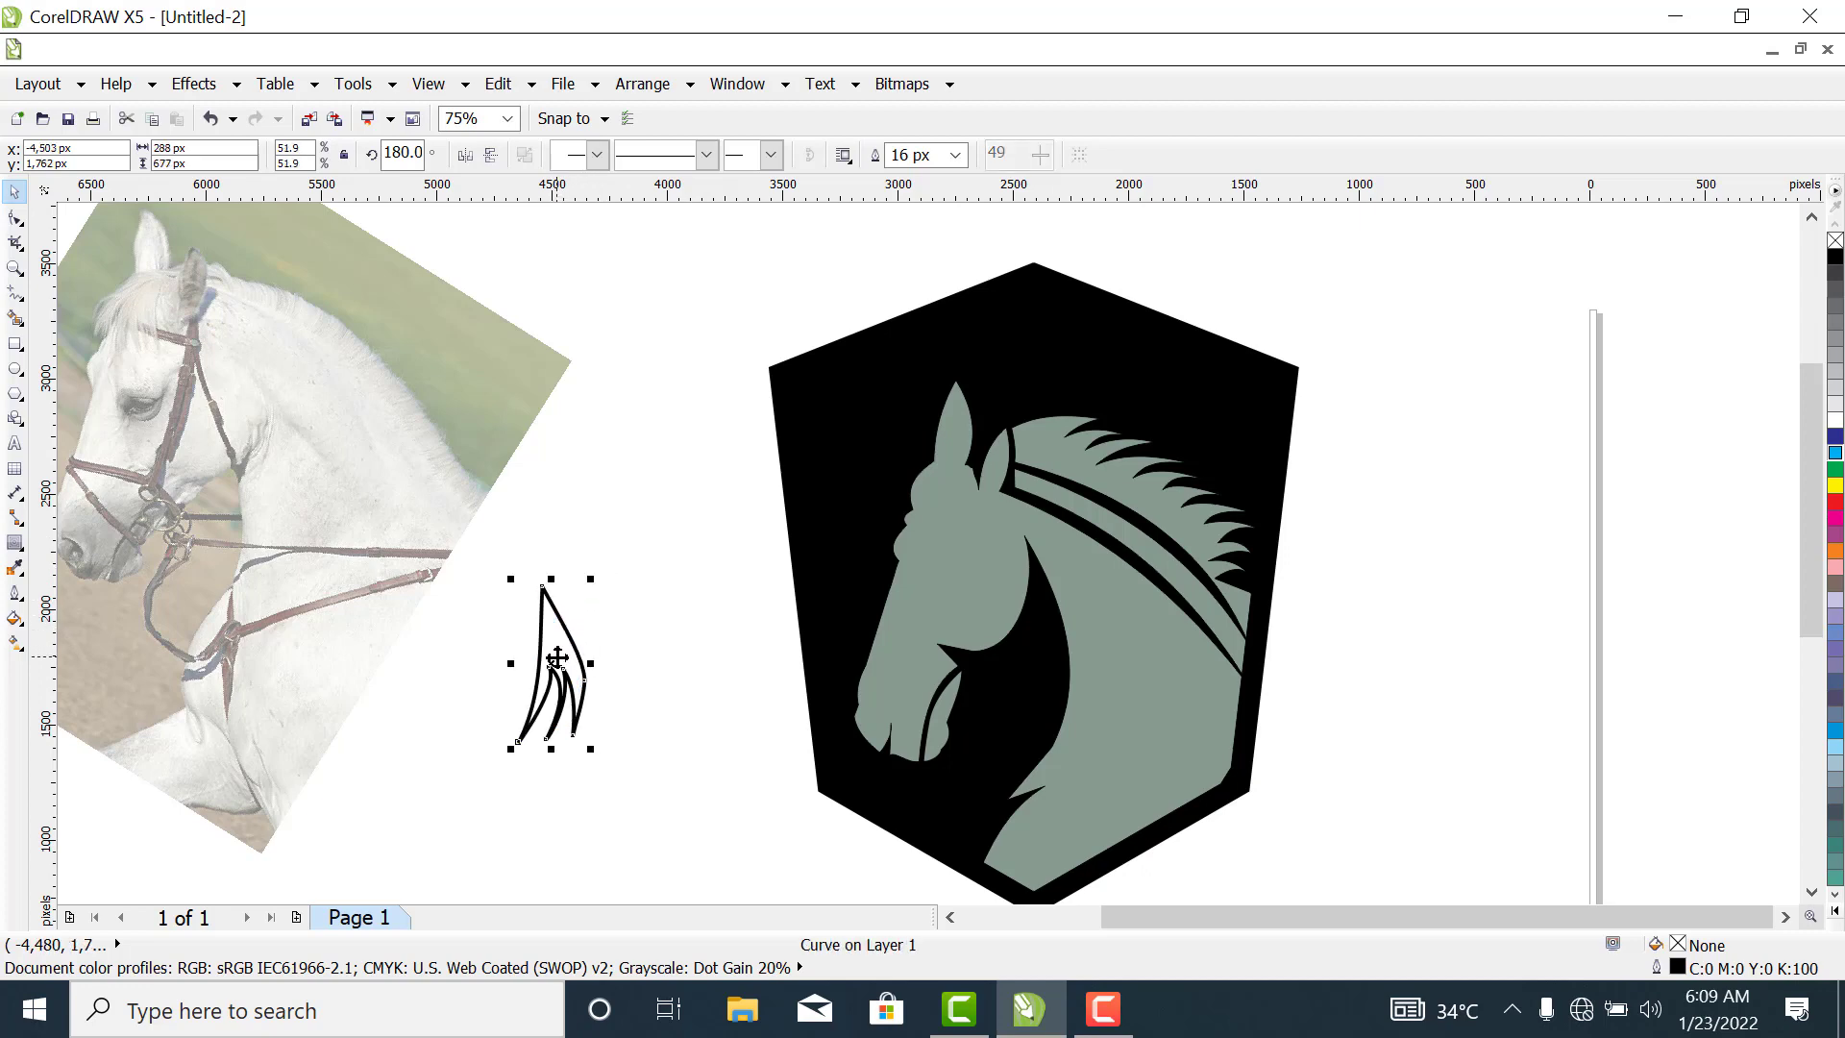
left_click_drag(506, 663, 1051, 616)
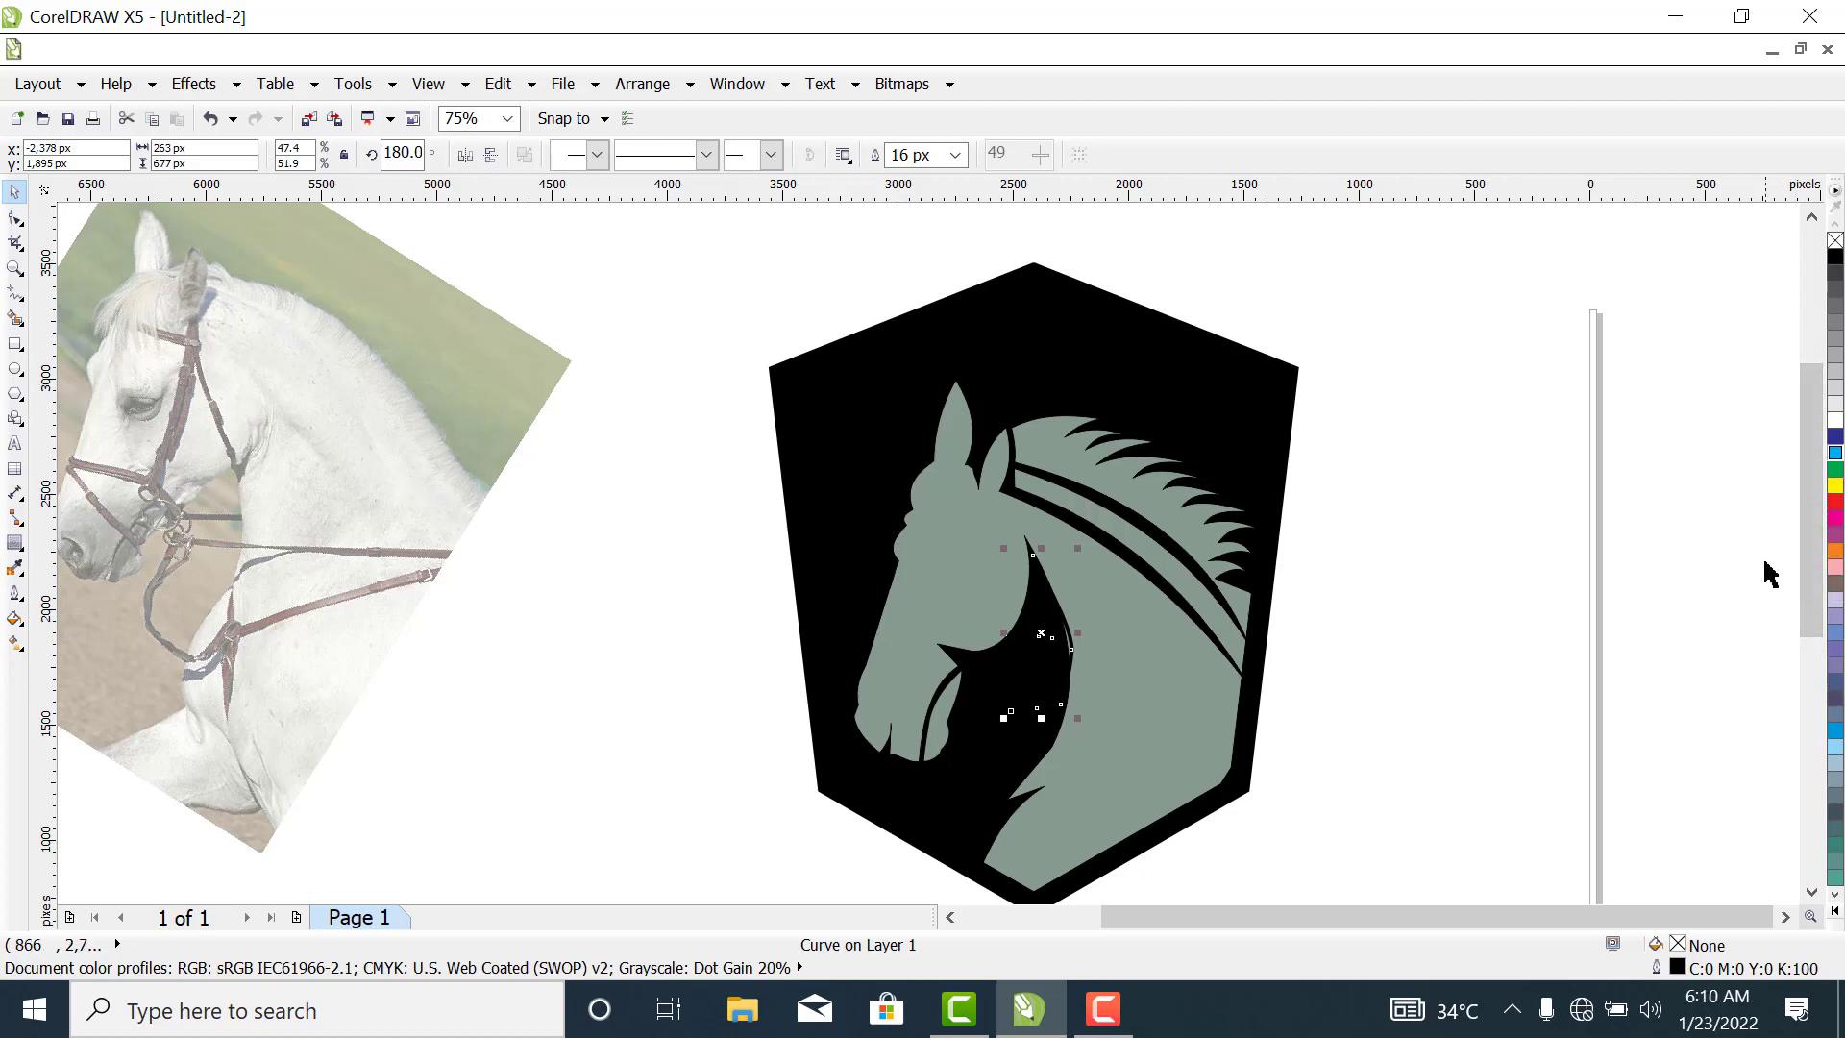
Fill the hair tuft with orange (C0 M60 Y100 K0) and deselect it.
left_click(1835, 551)
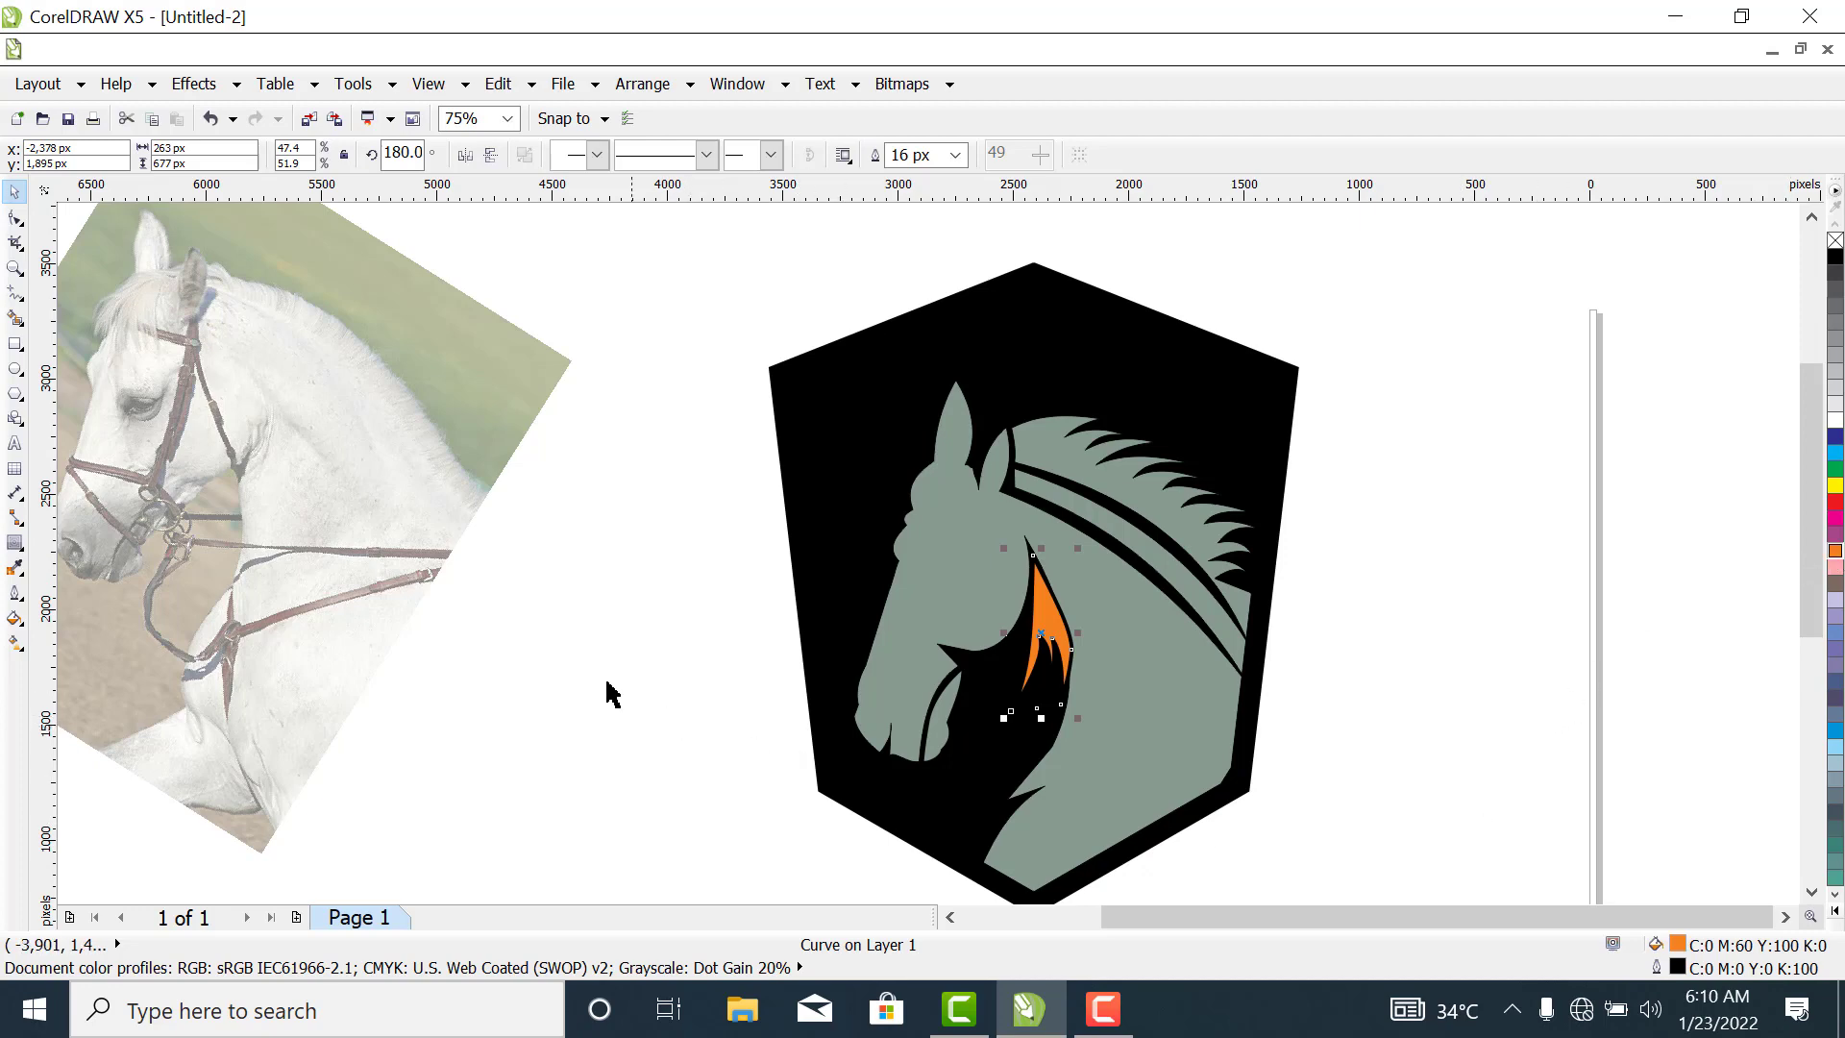
left_click(573, 684)
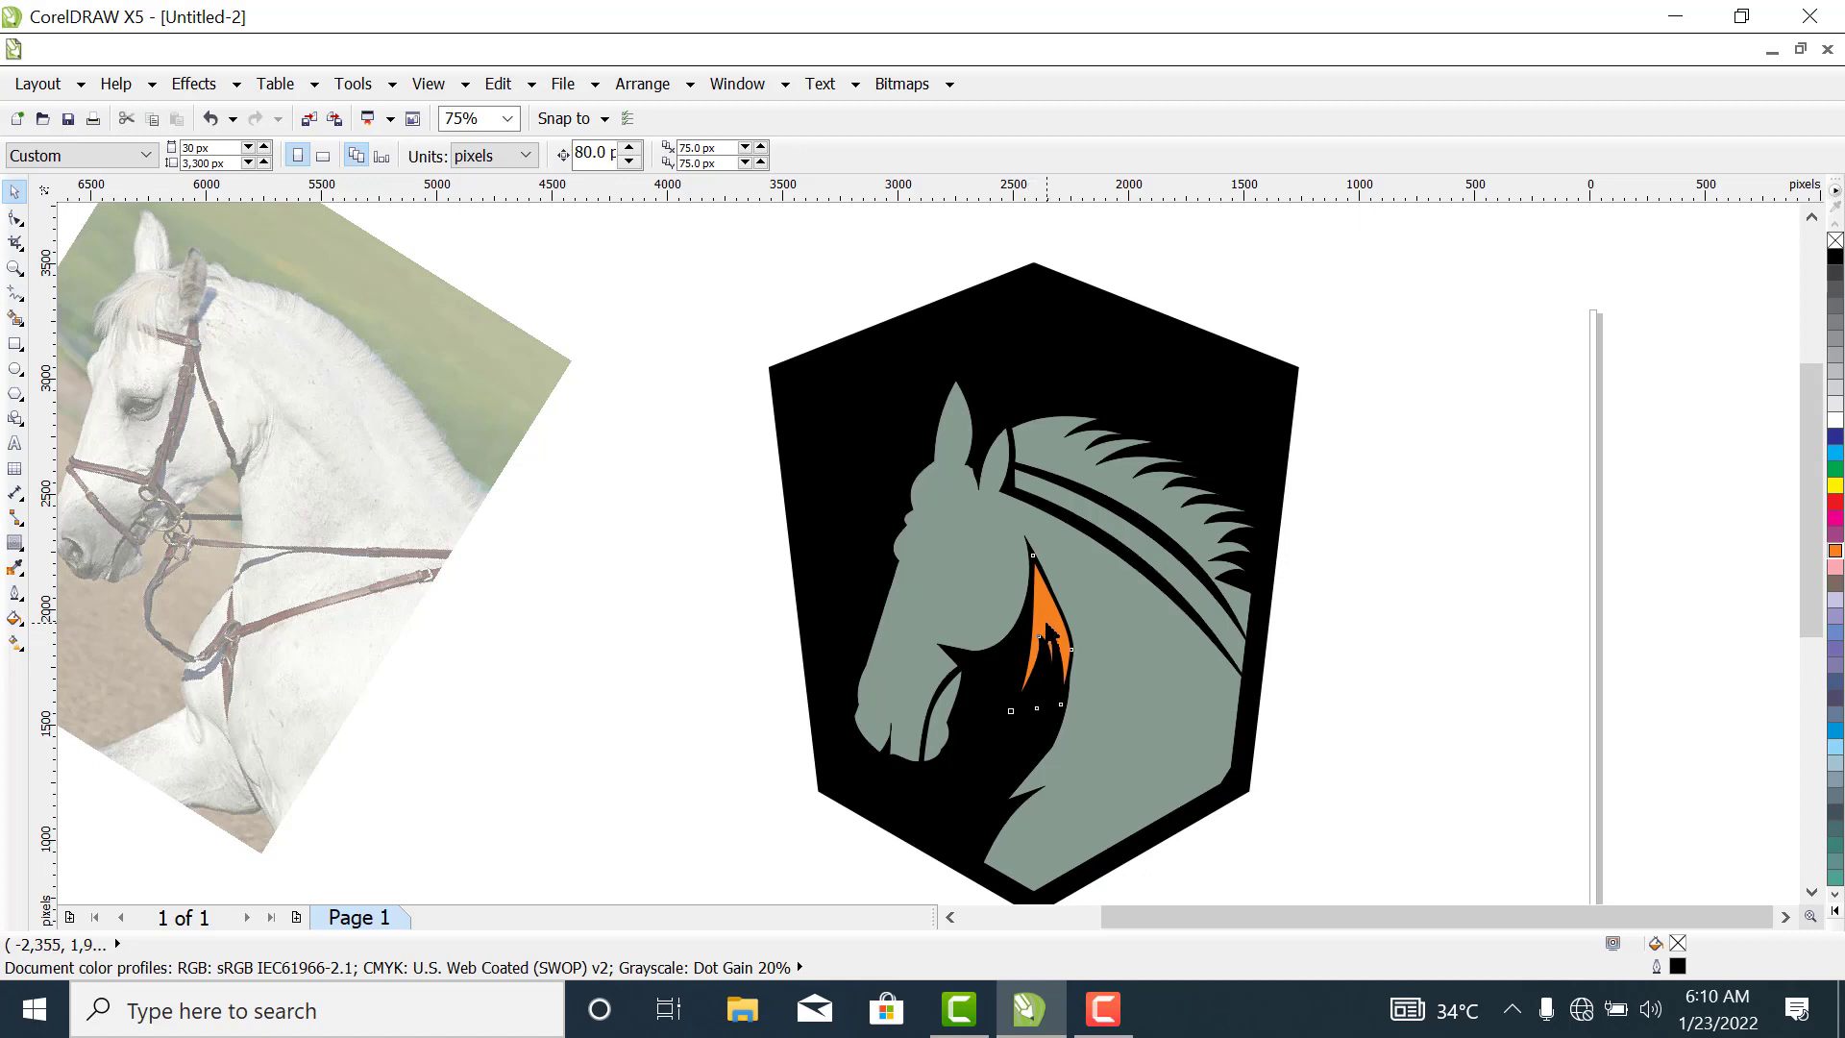
left_click(1552, 686)
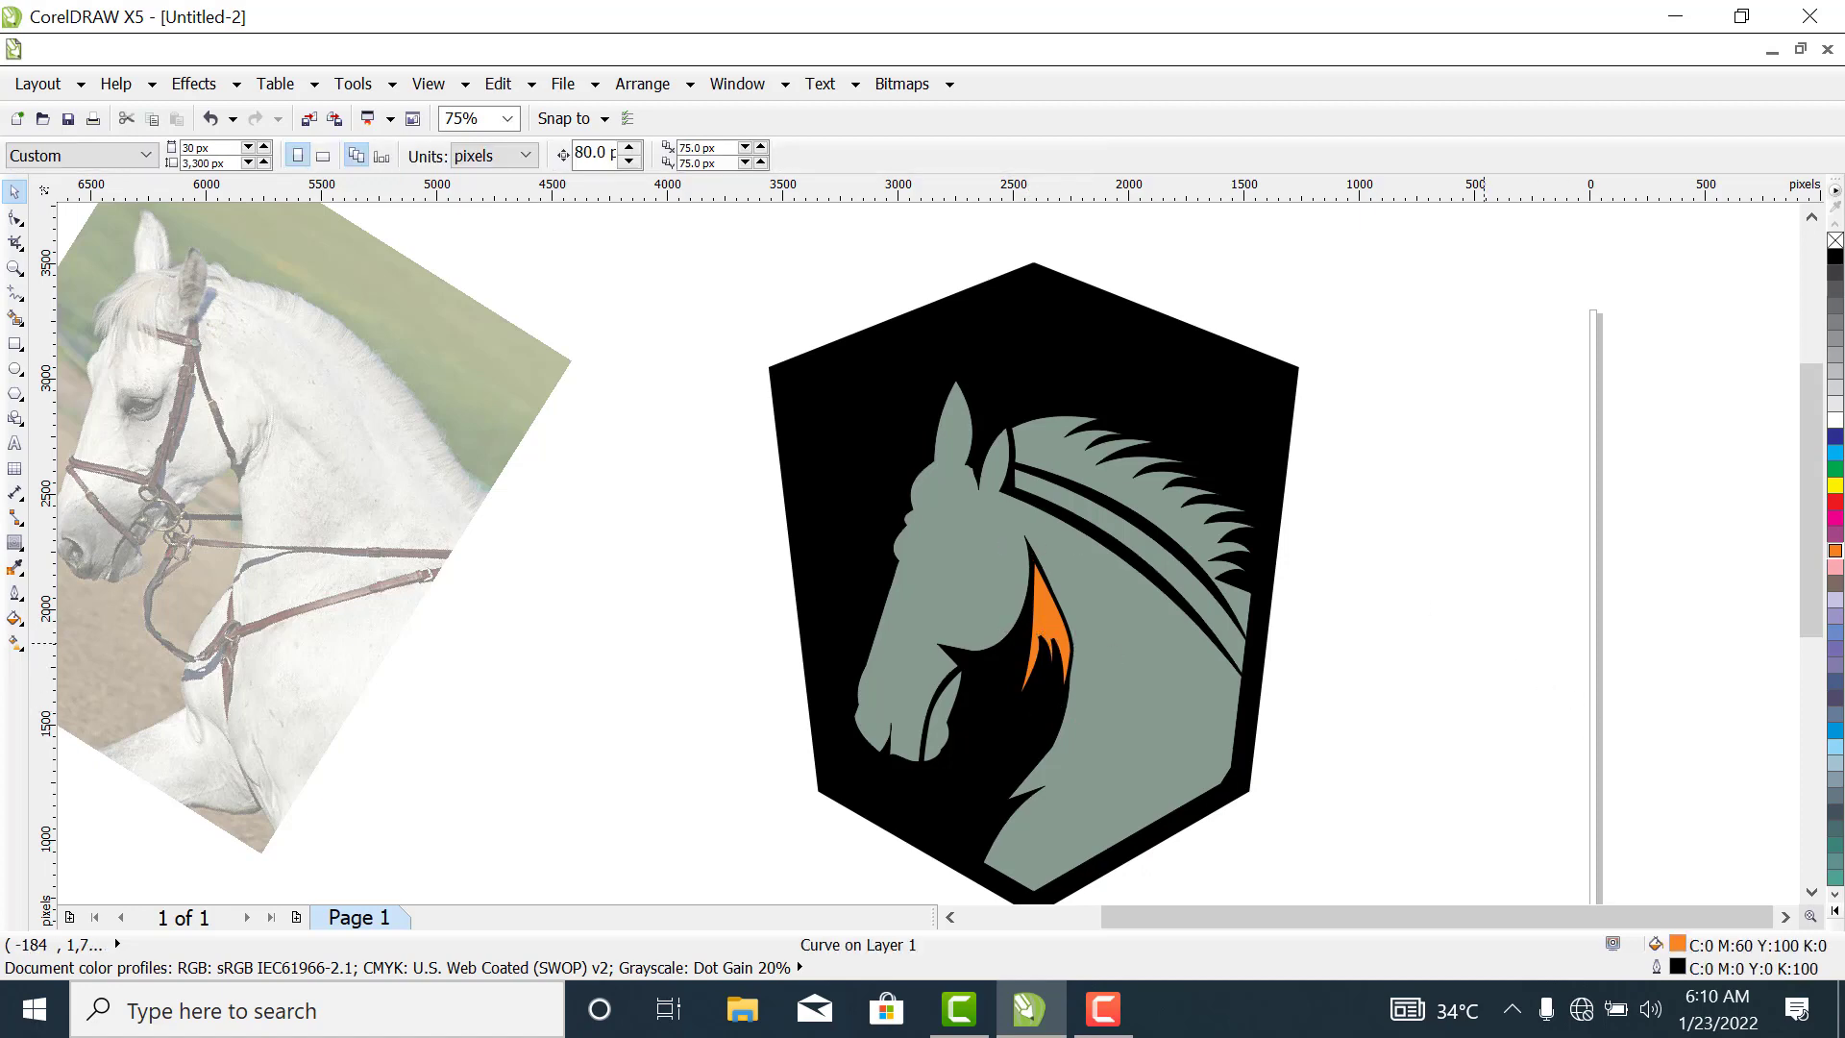
Fill the spiky mane and the hair tuft behind the jaw with magenta (C0 M100 Y0 K0).
left_click(1099, 454)
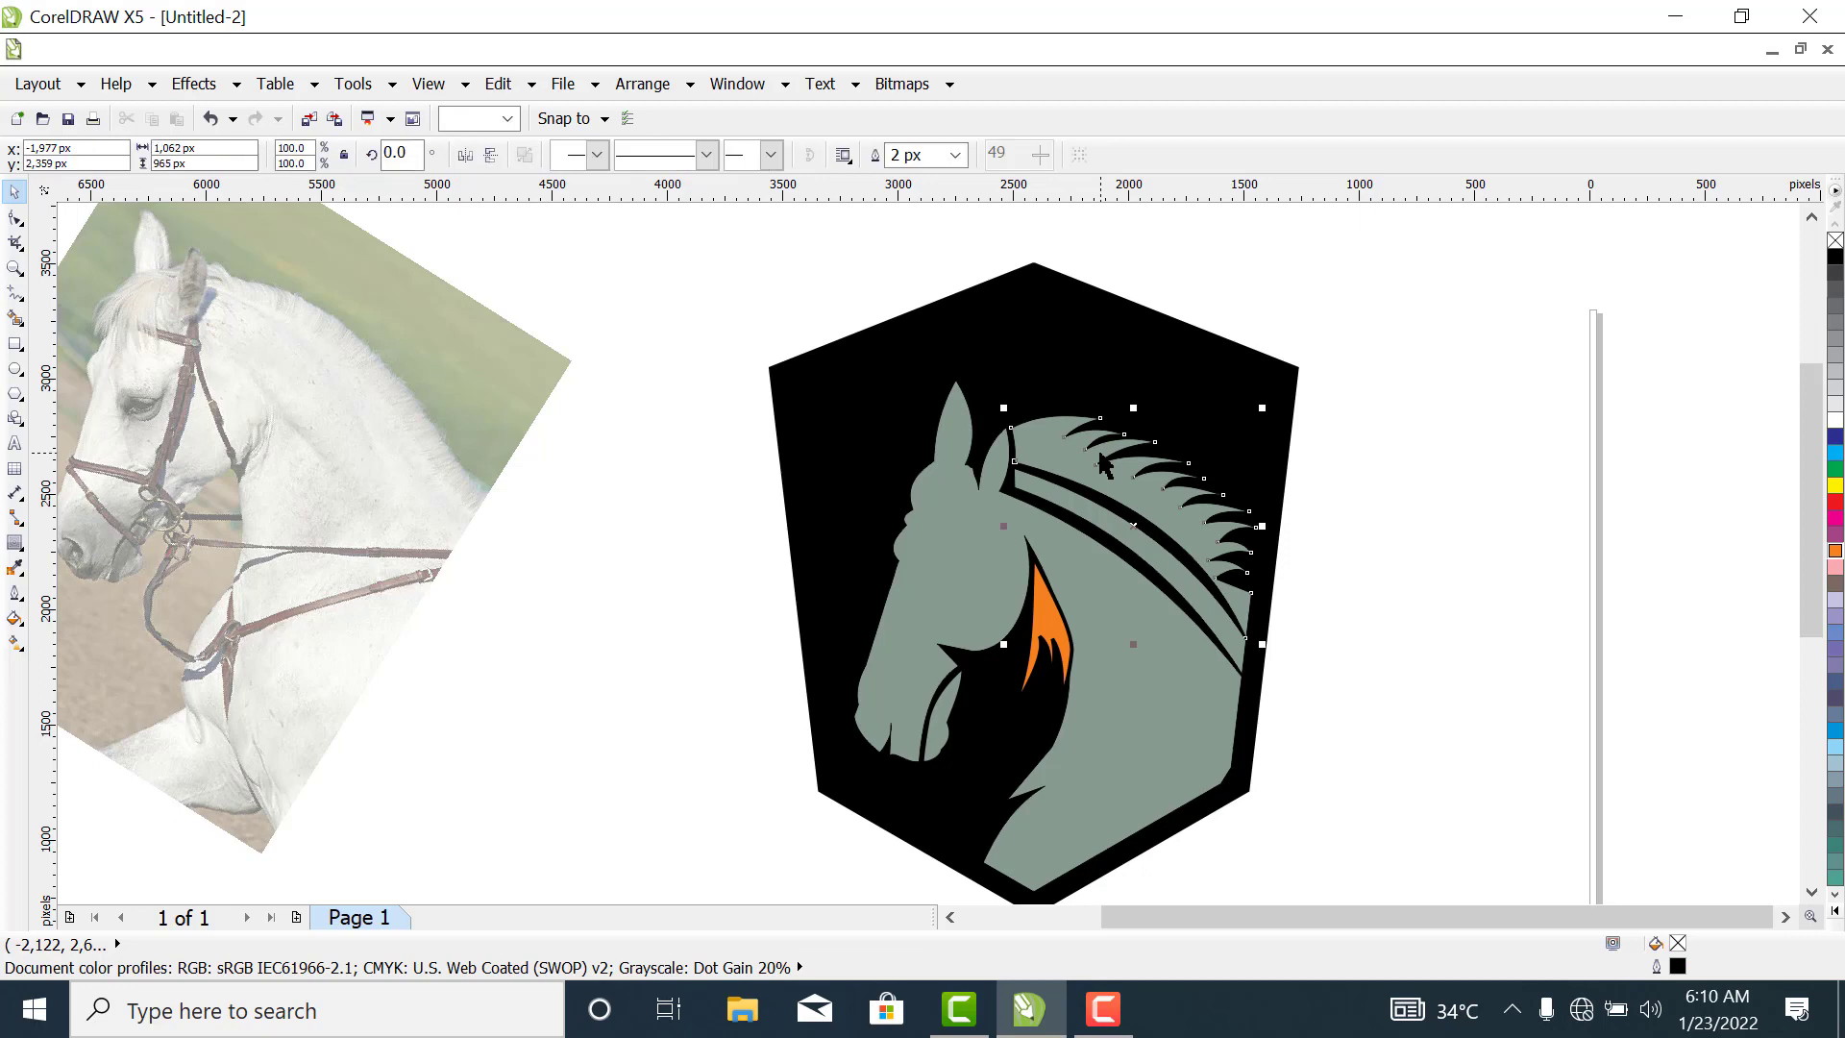
left_click(1835, 552)
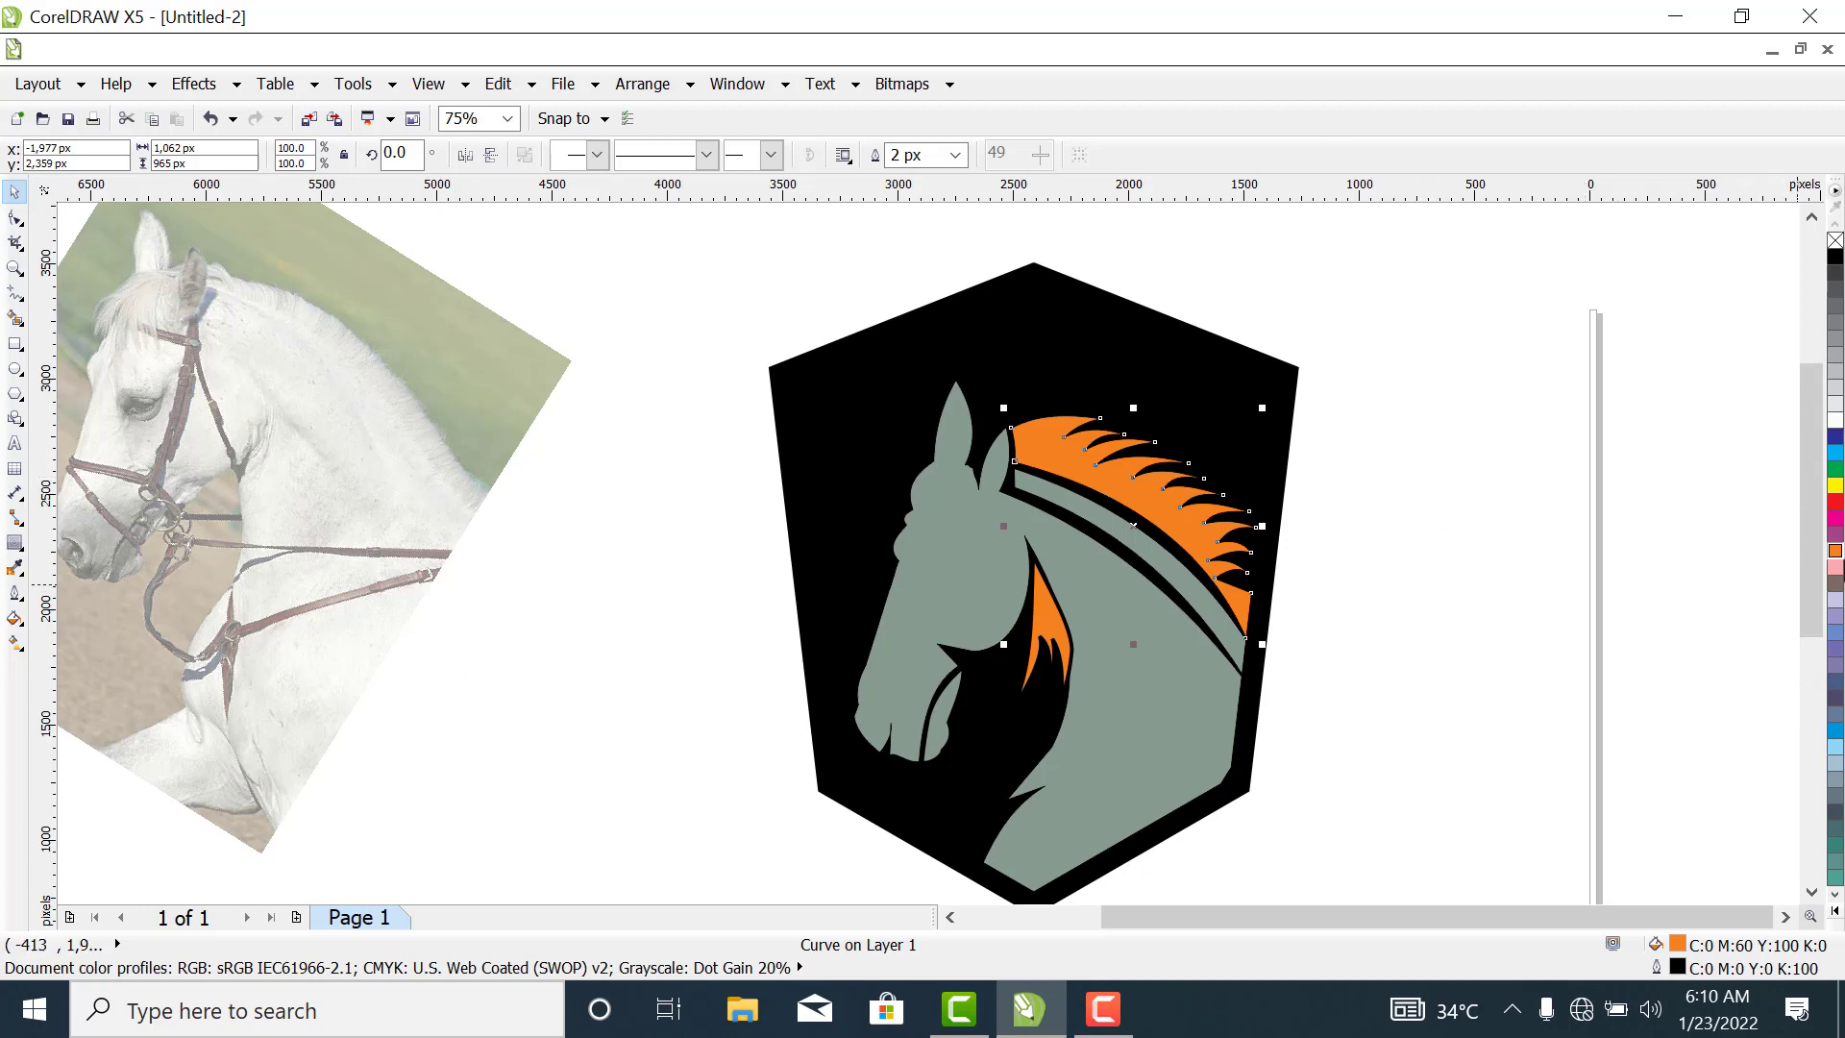
left_click(1835, 519)
left_click(1050, 629)
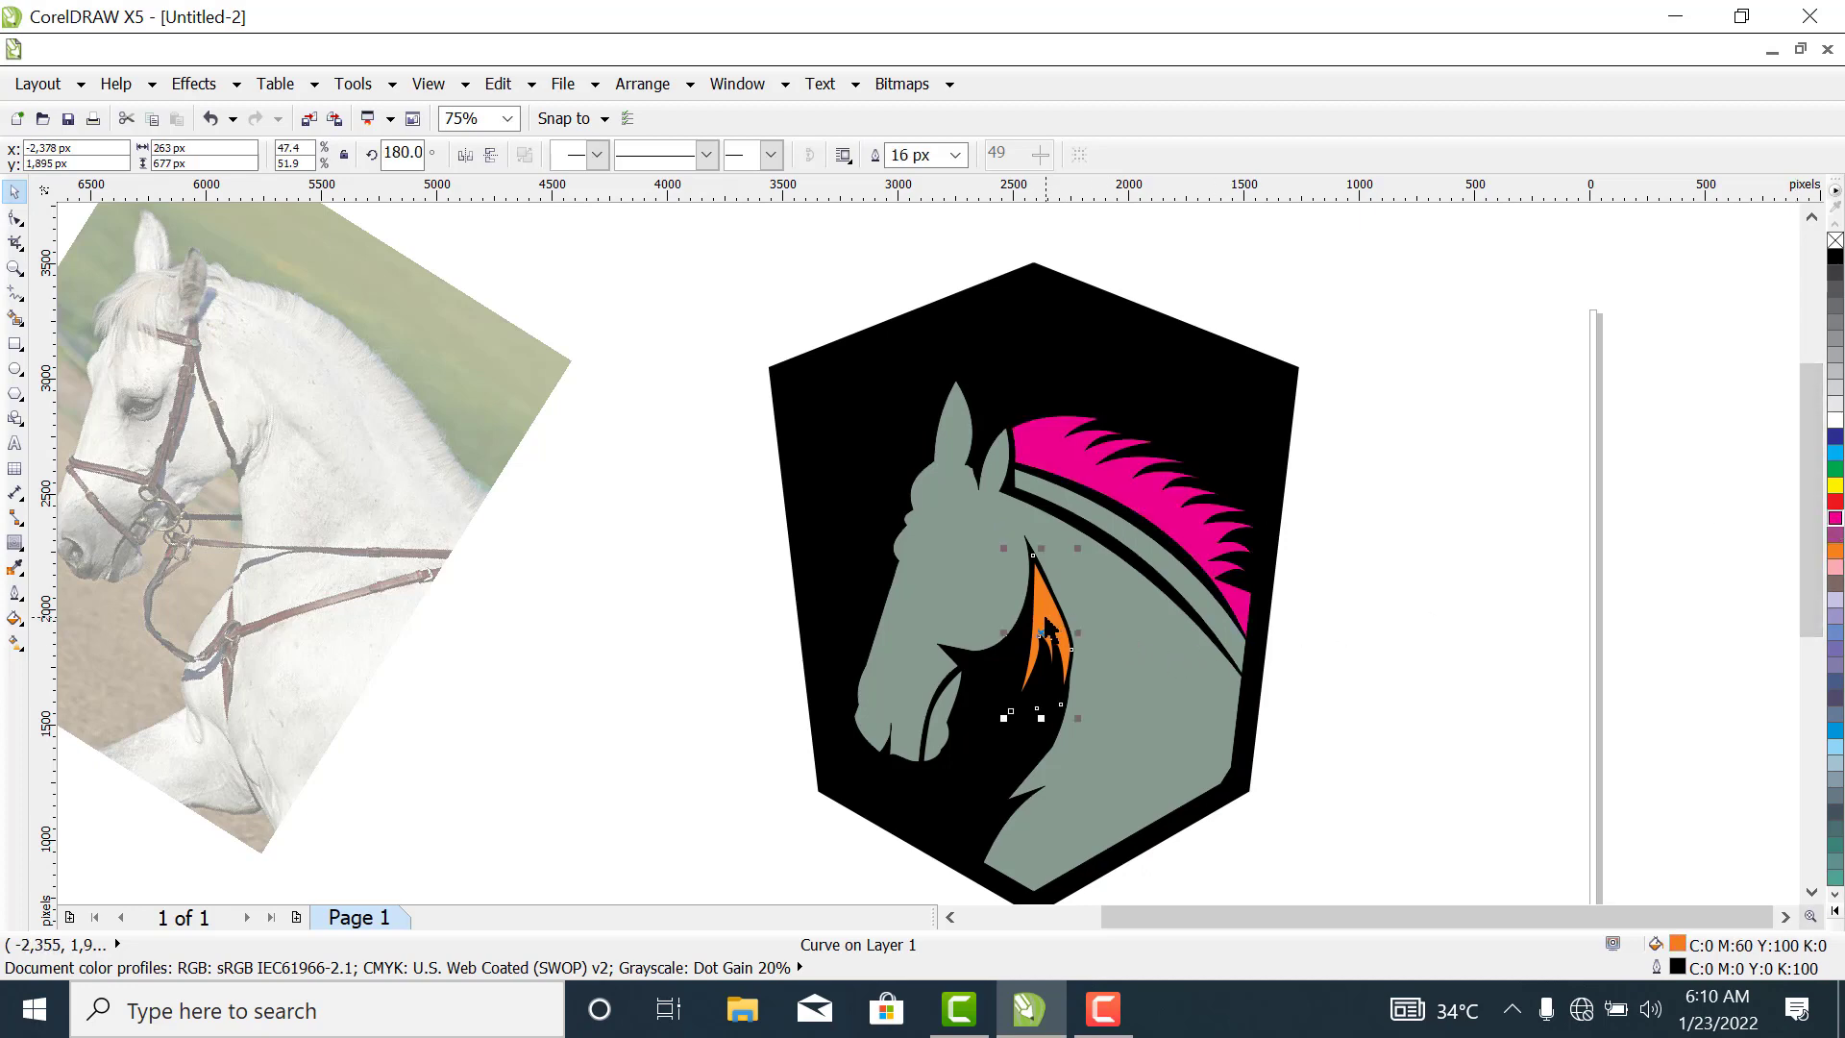
left_click(1835, 518)
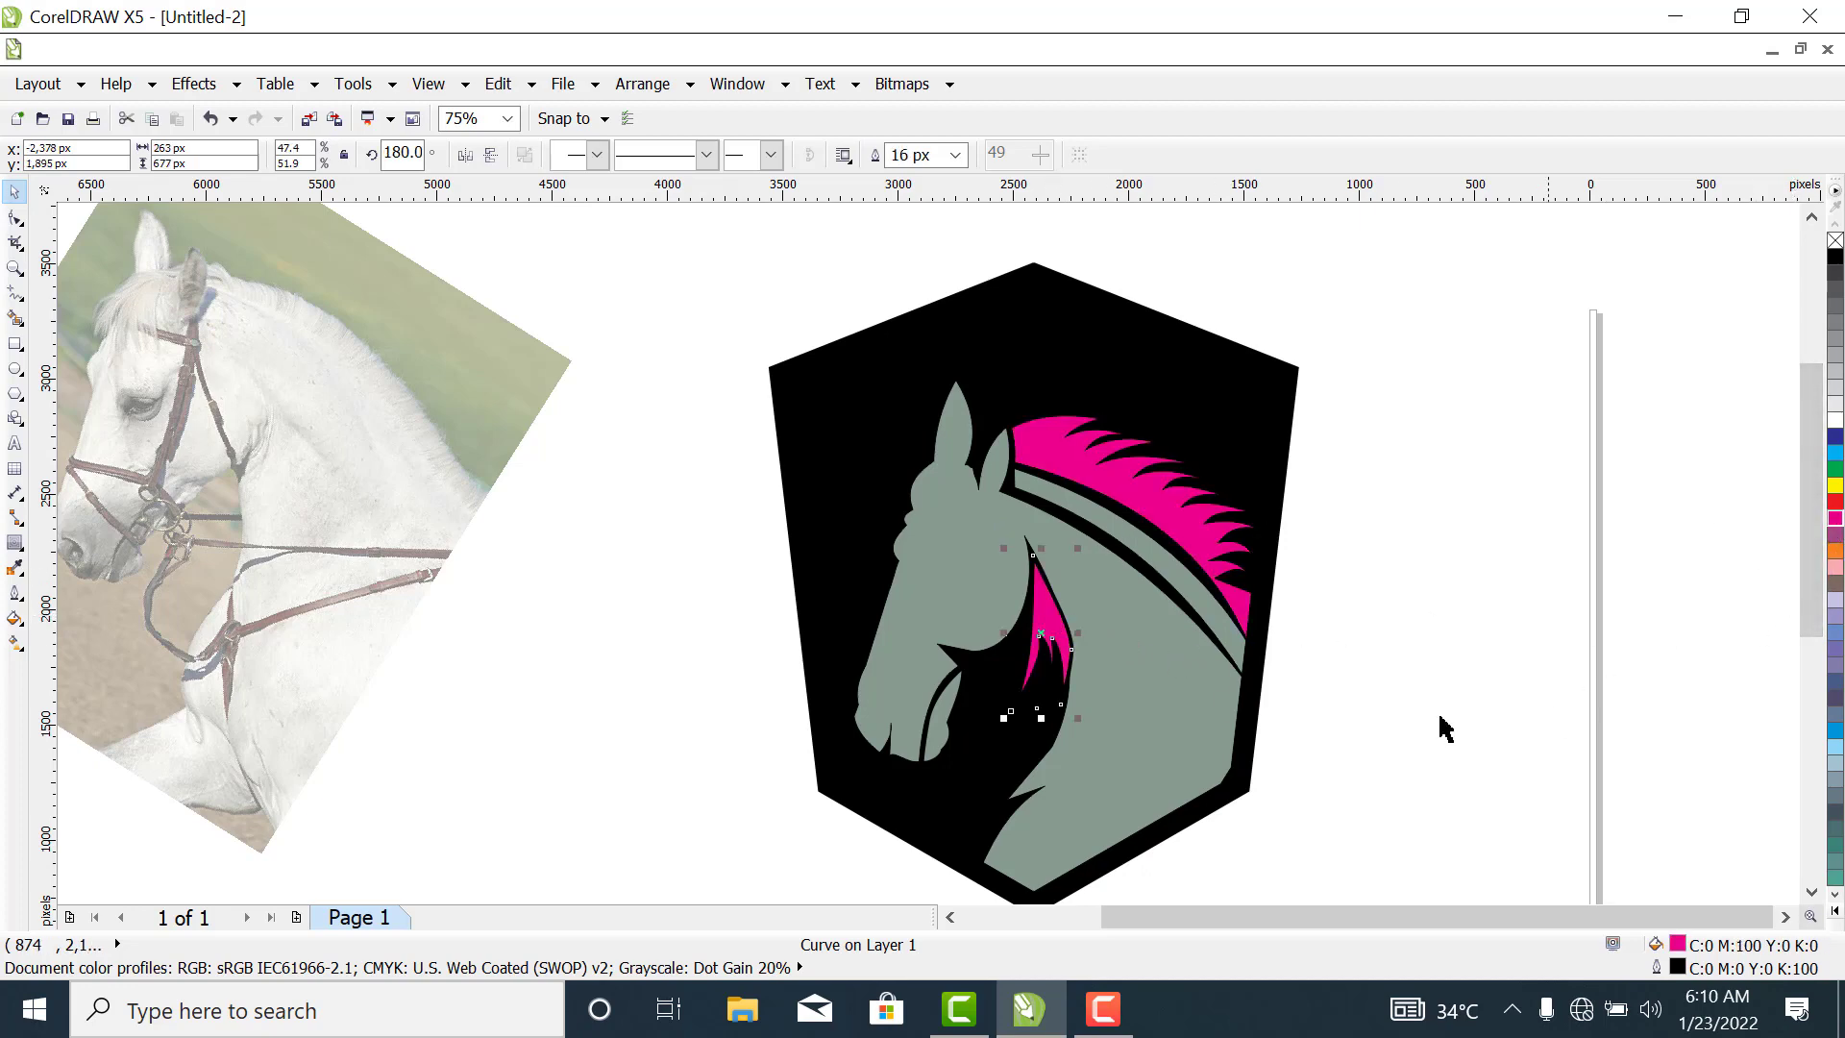
left_click(573, 601)
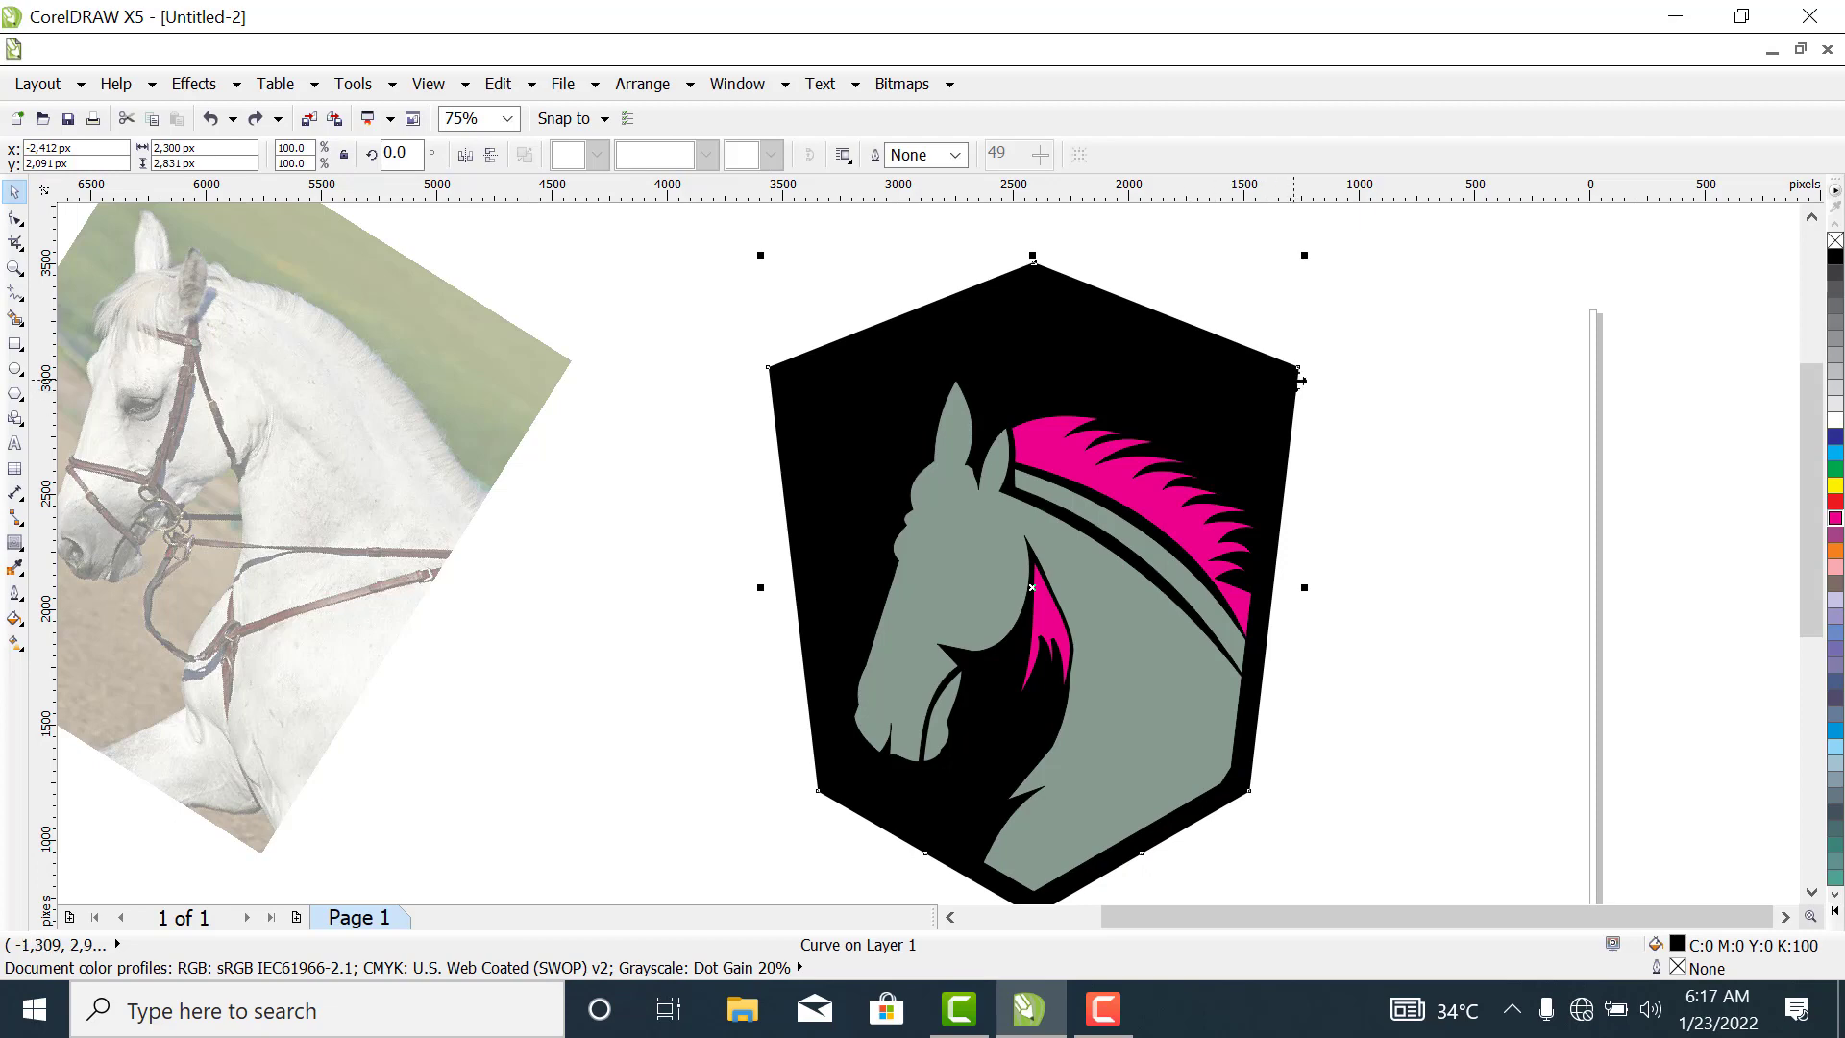
Fill the outer shield with magenta (C0 M100 Y0 K0) and send it to the back as a frame around the black shield.
left_click(1297, 382)
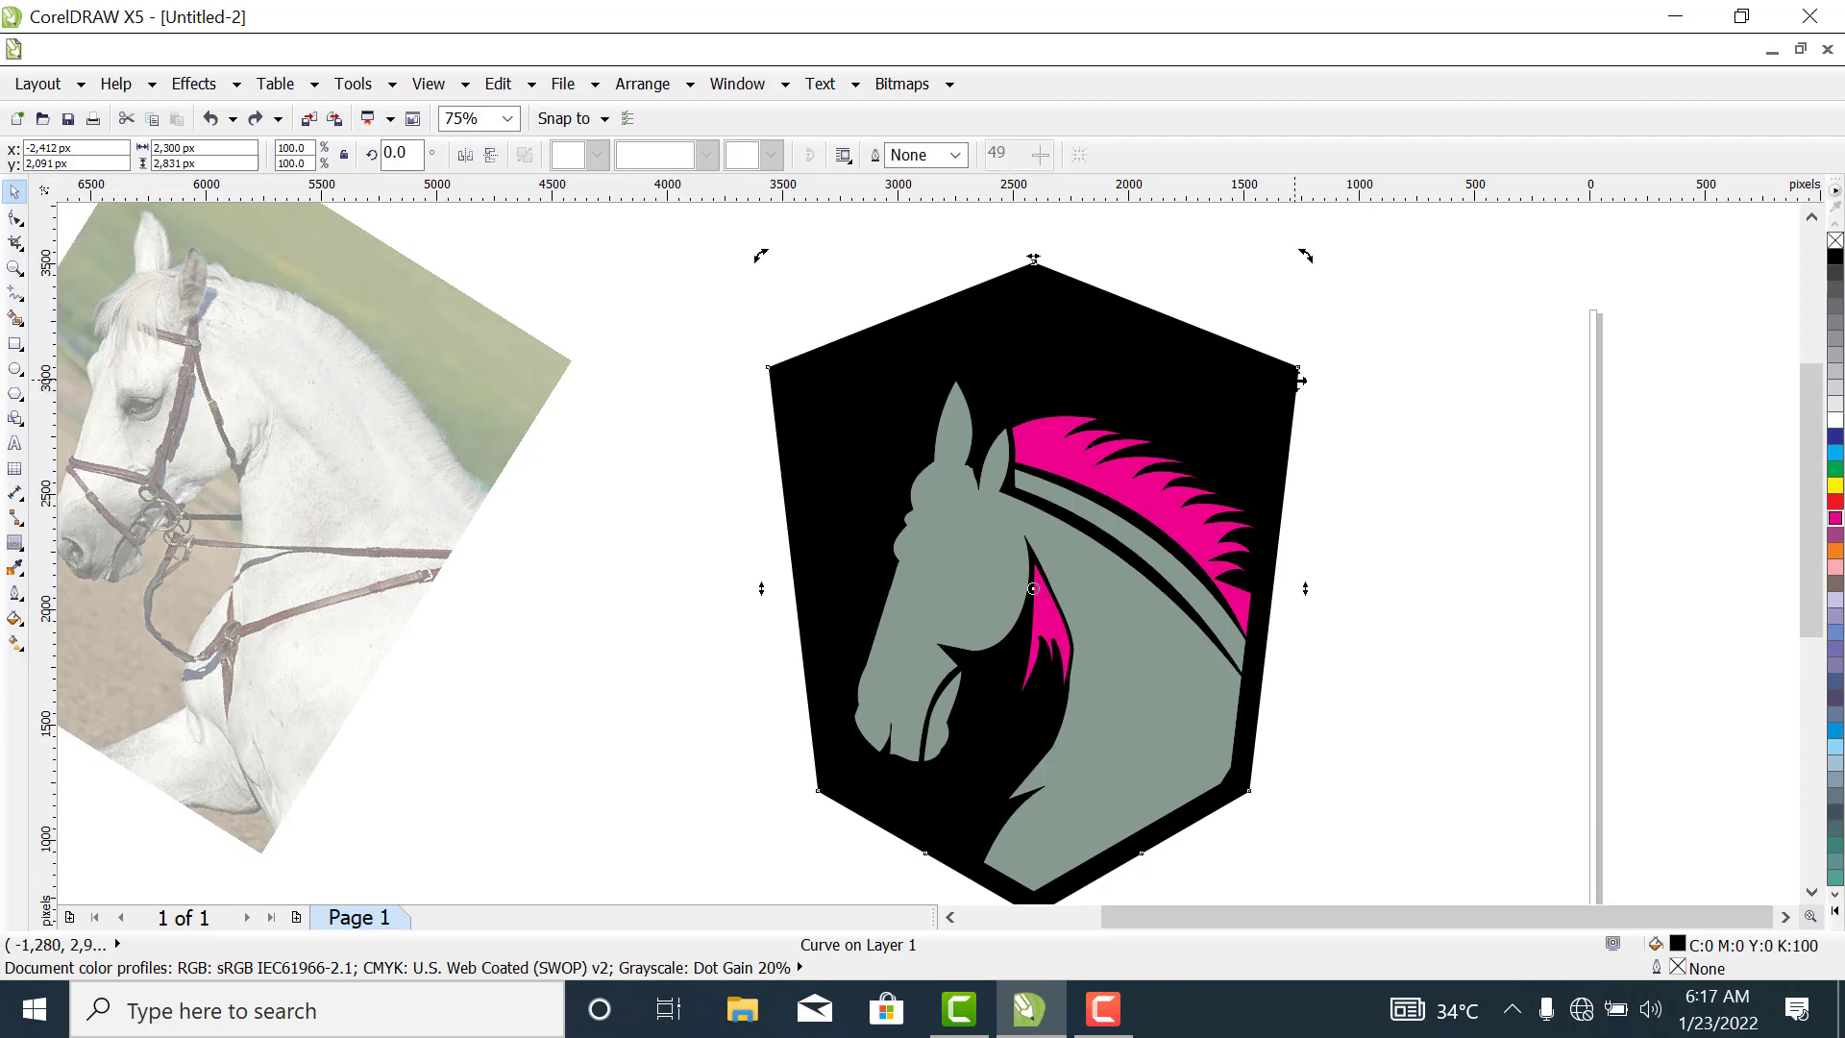
left_click(747, 331)
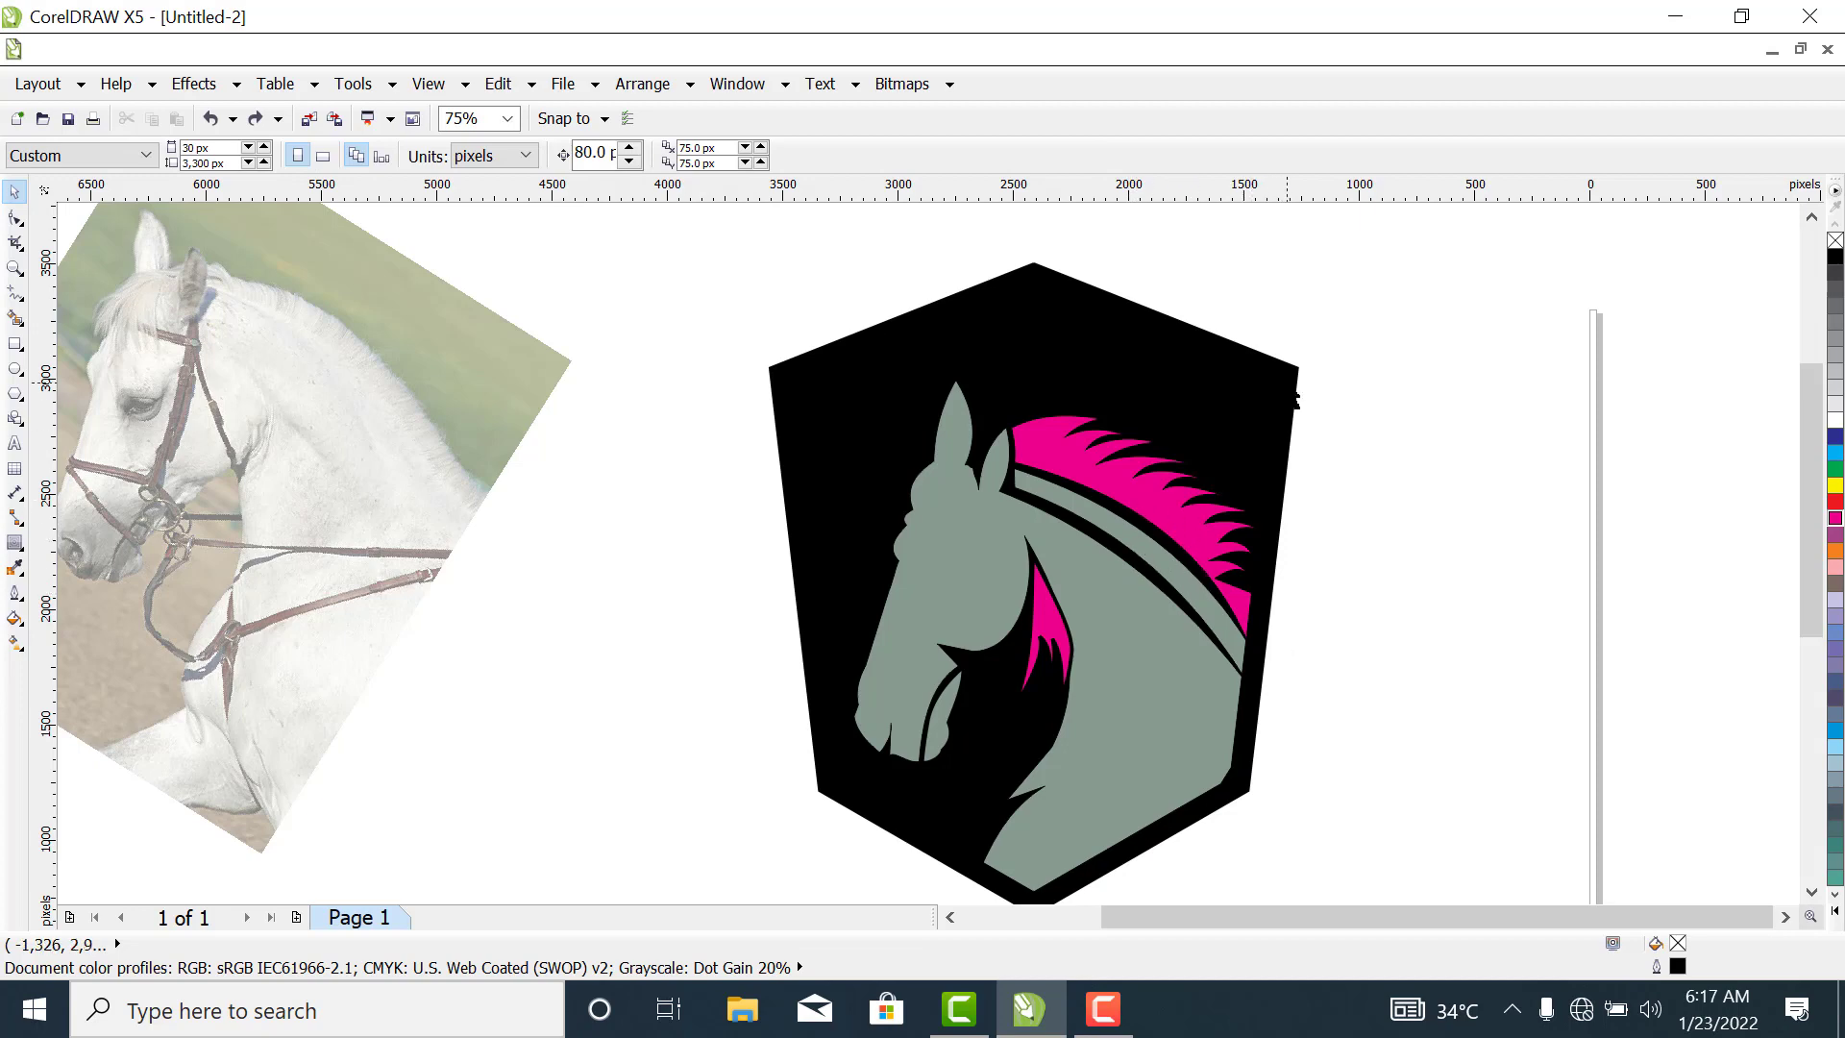
left_click(1295, 394)
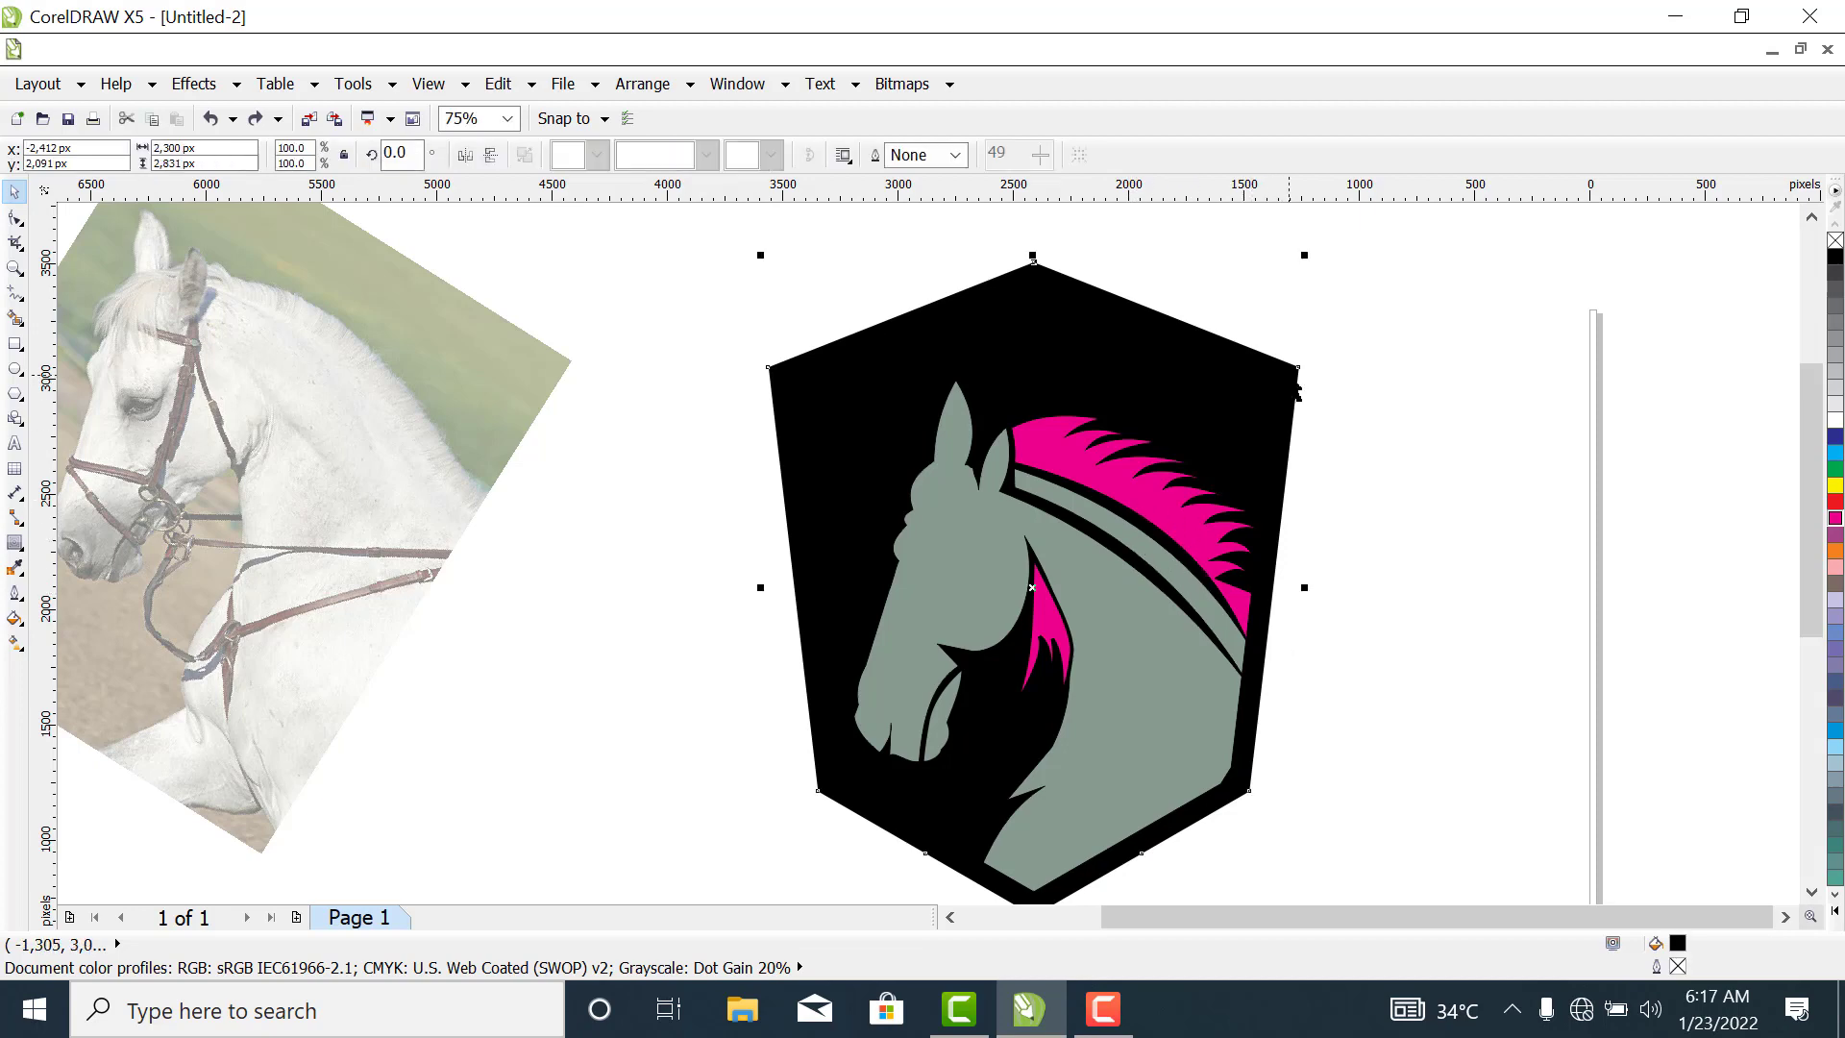
left_click(1834, 519)
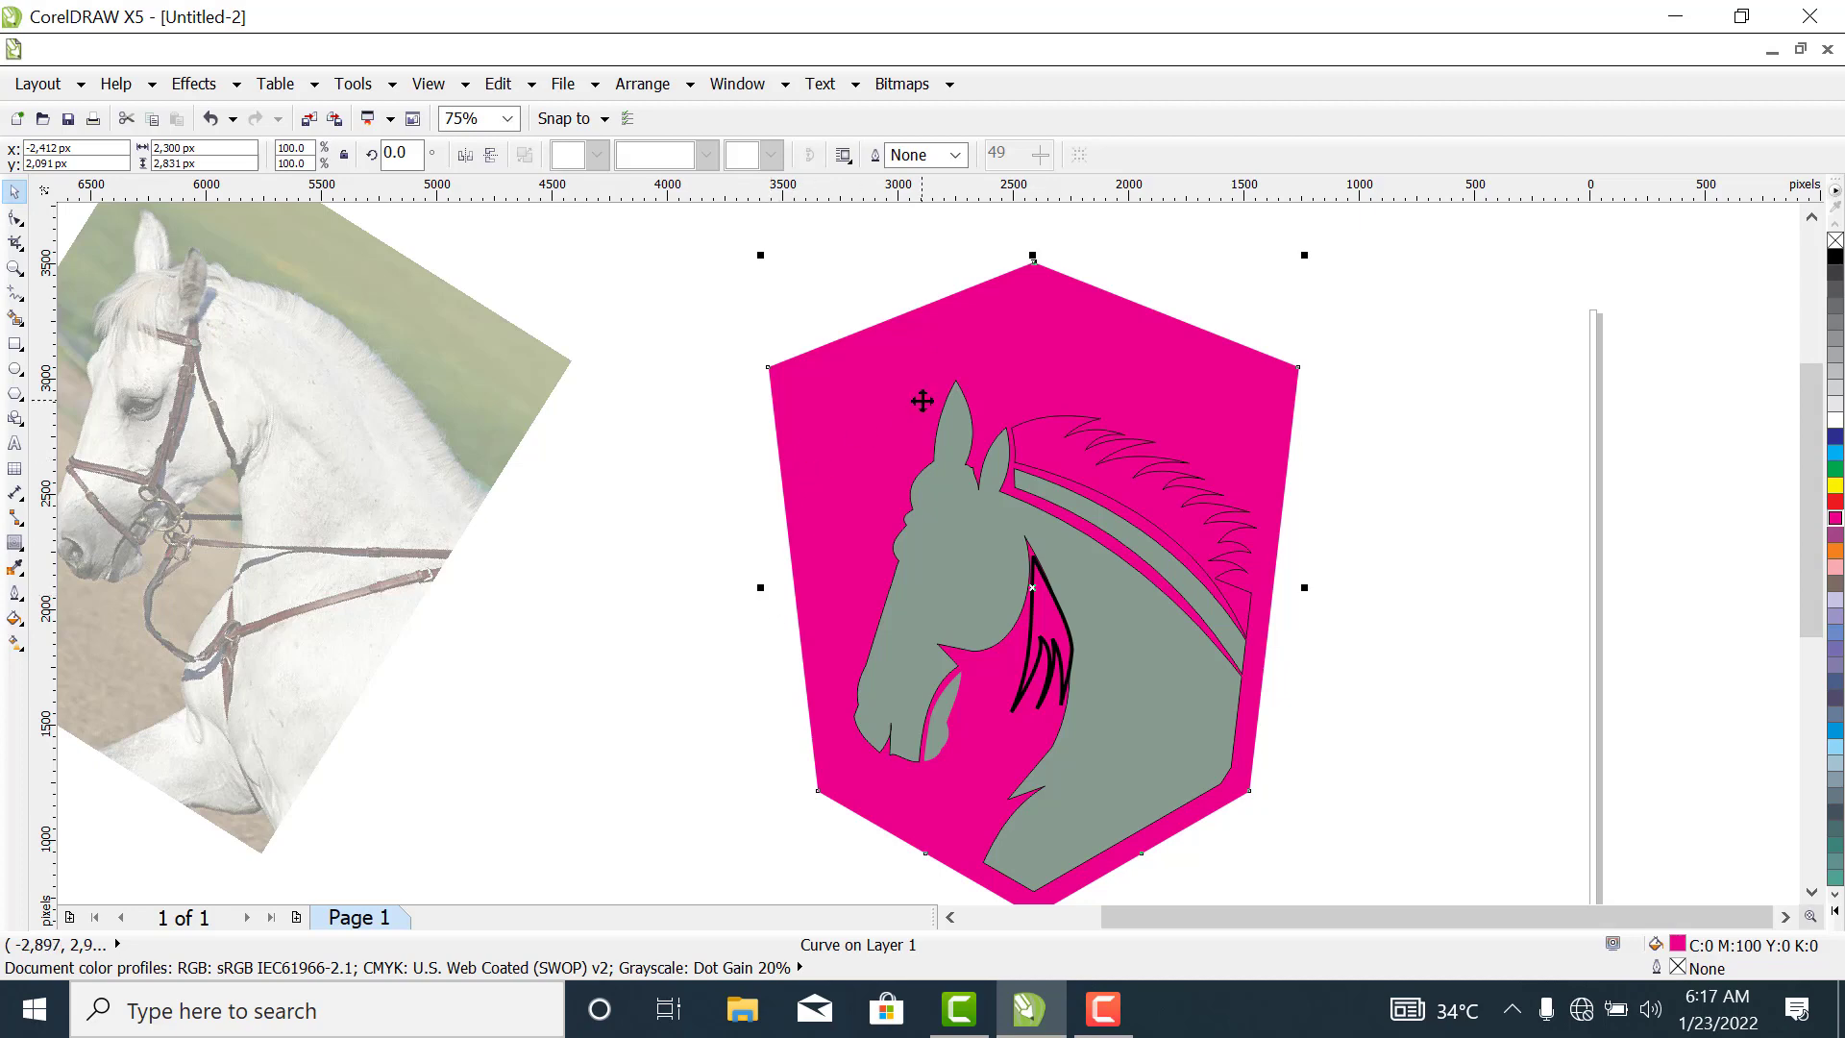
key("shift+Page_Down")
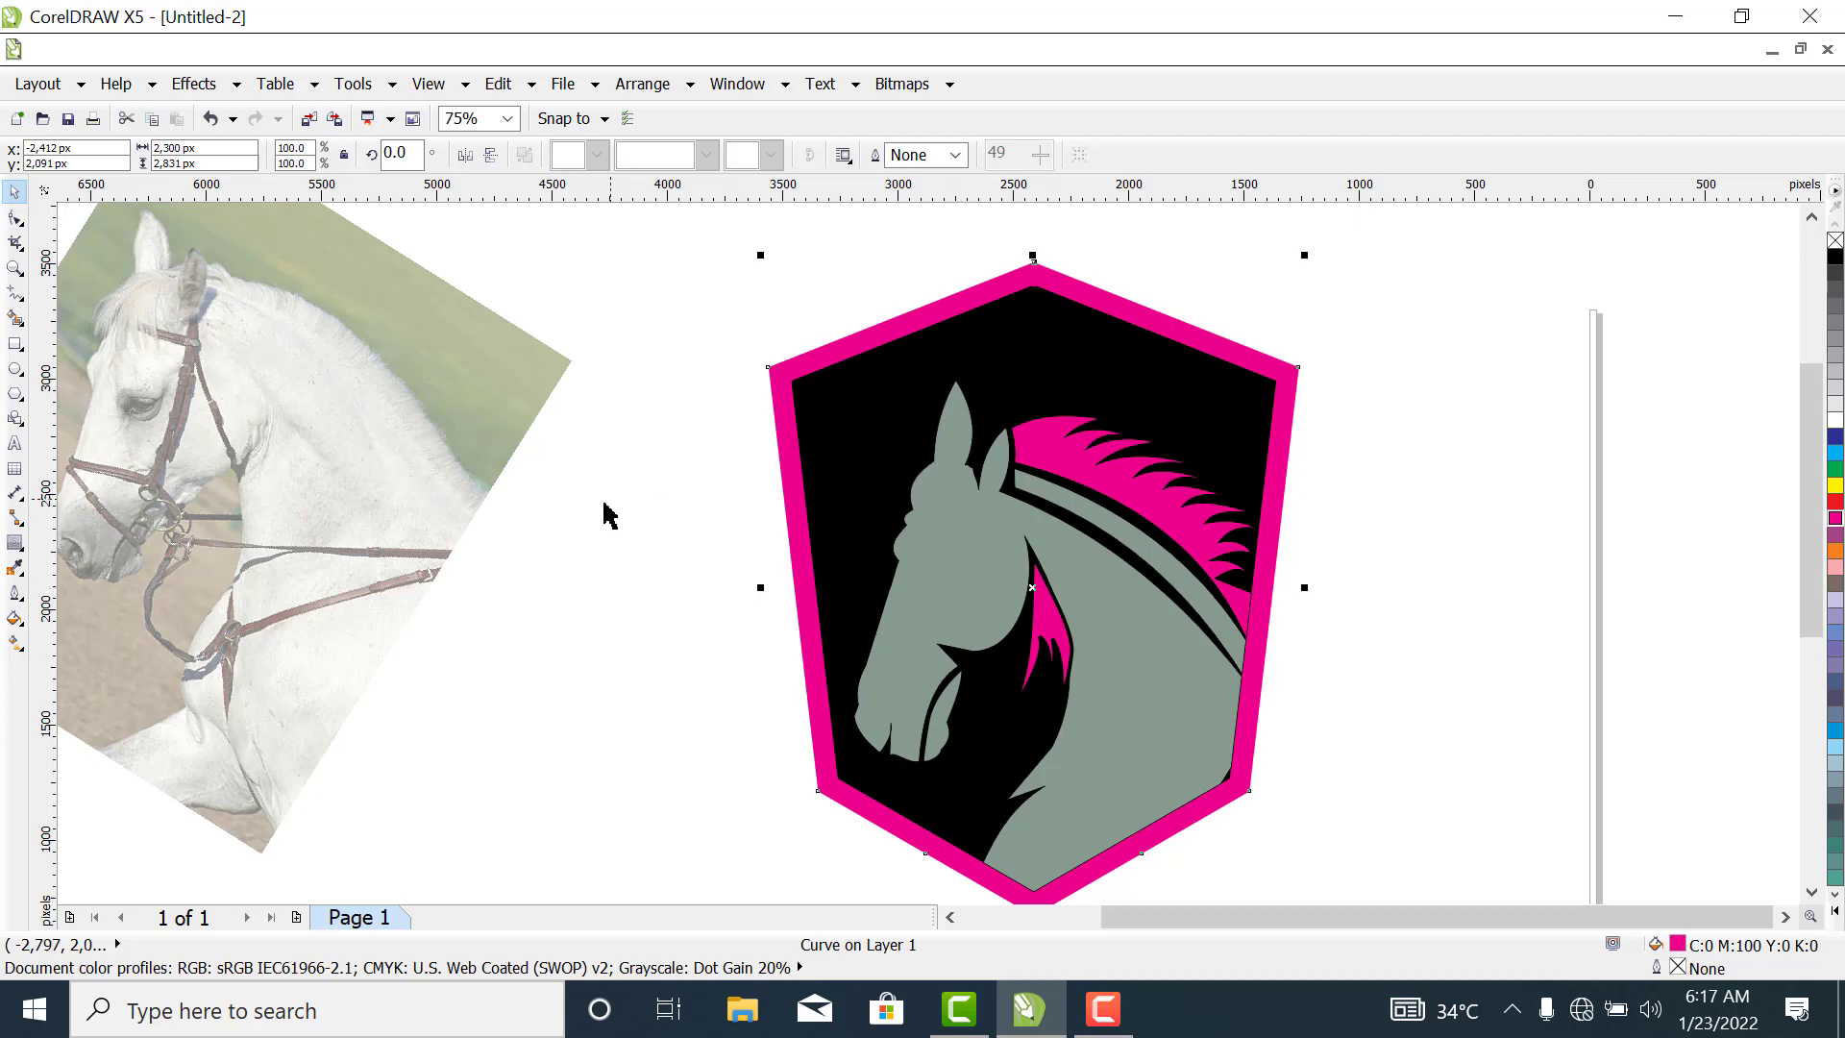
Fill the horse's head and neck, the curved band below the mane and the lower jaw piece with white.
left_click(945, 596)
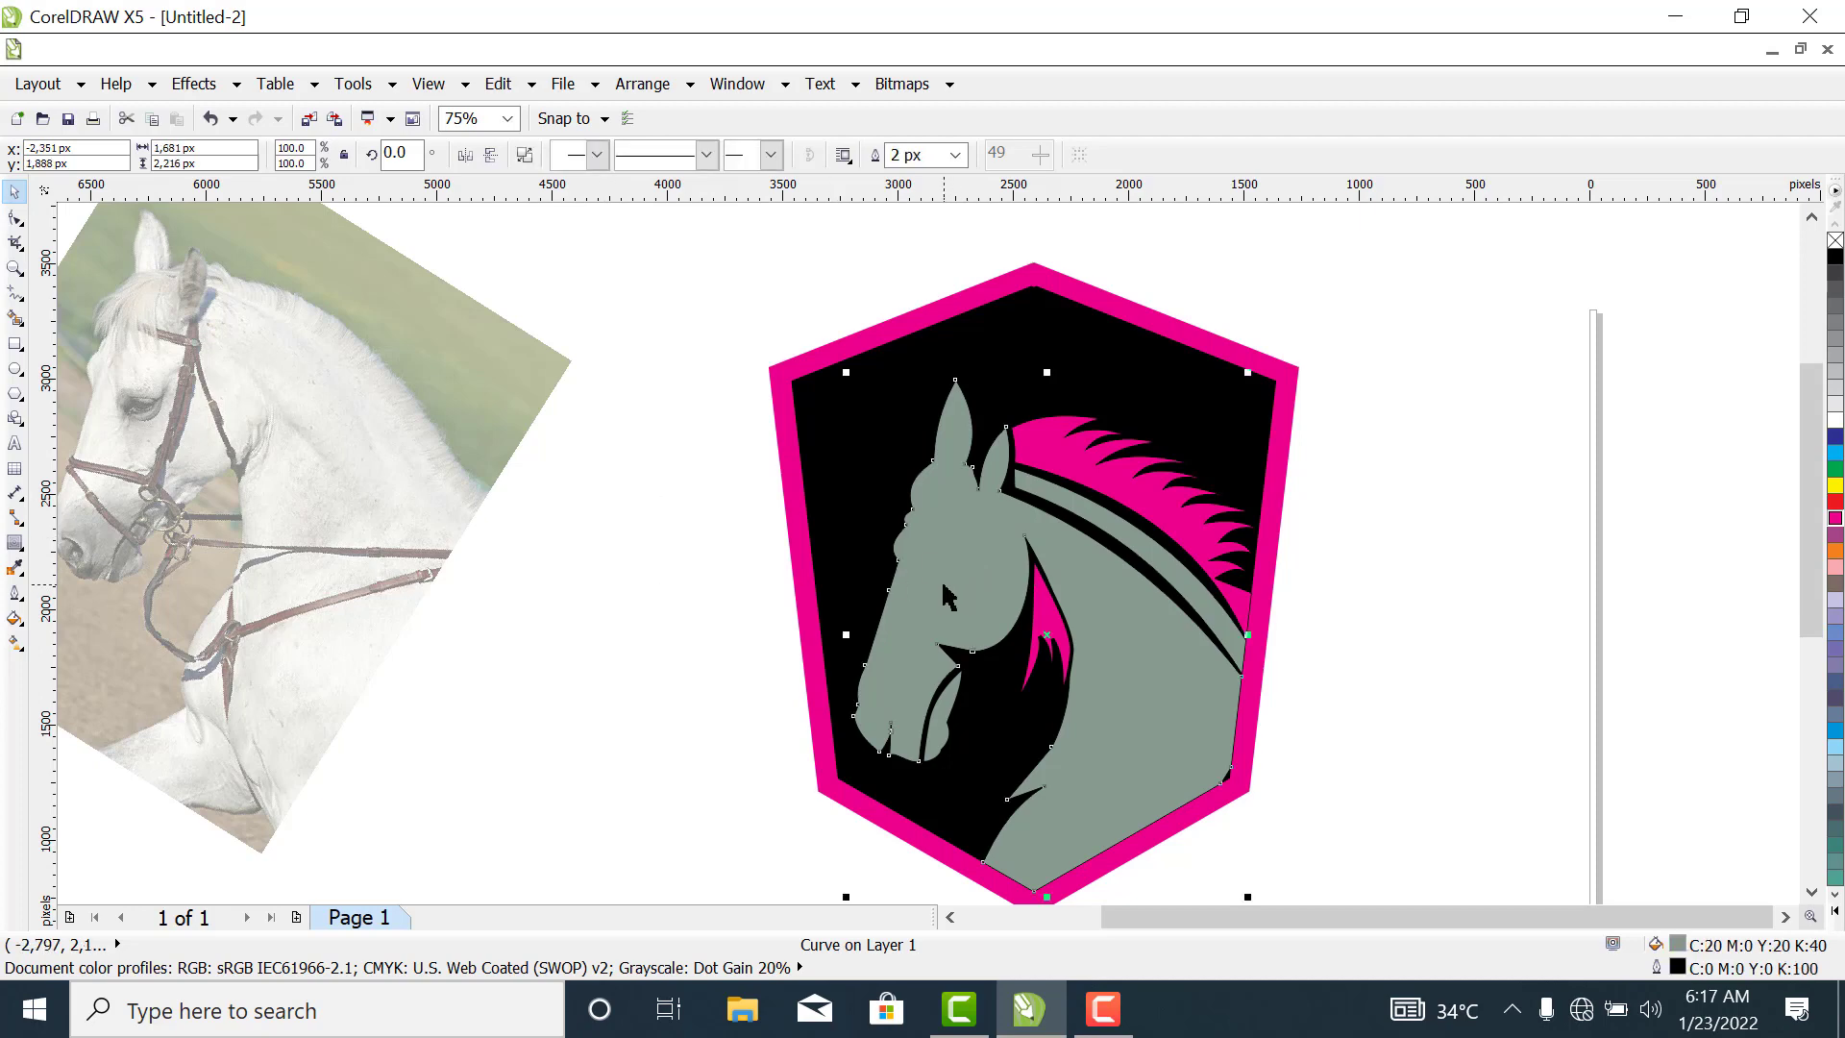
left_click(1835, 420)
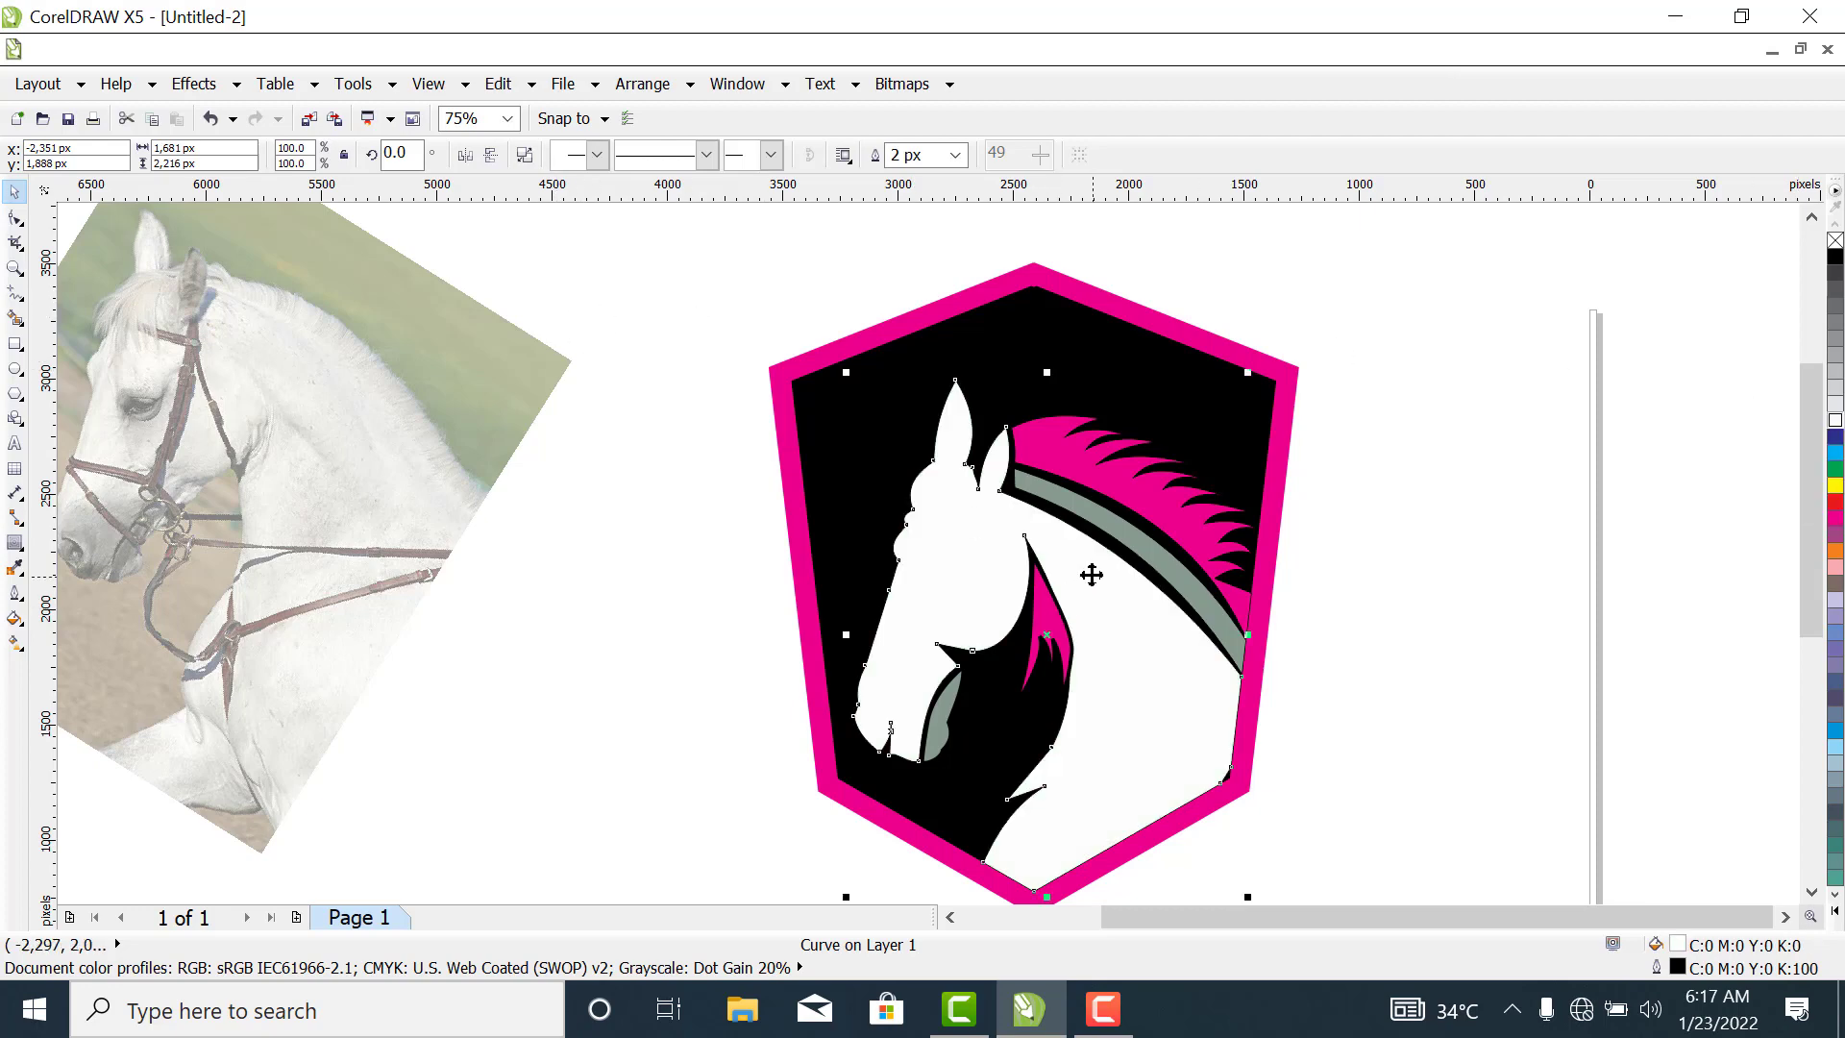
left_click(1111, 531)
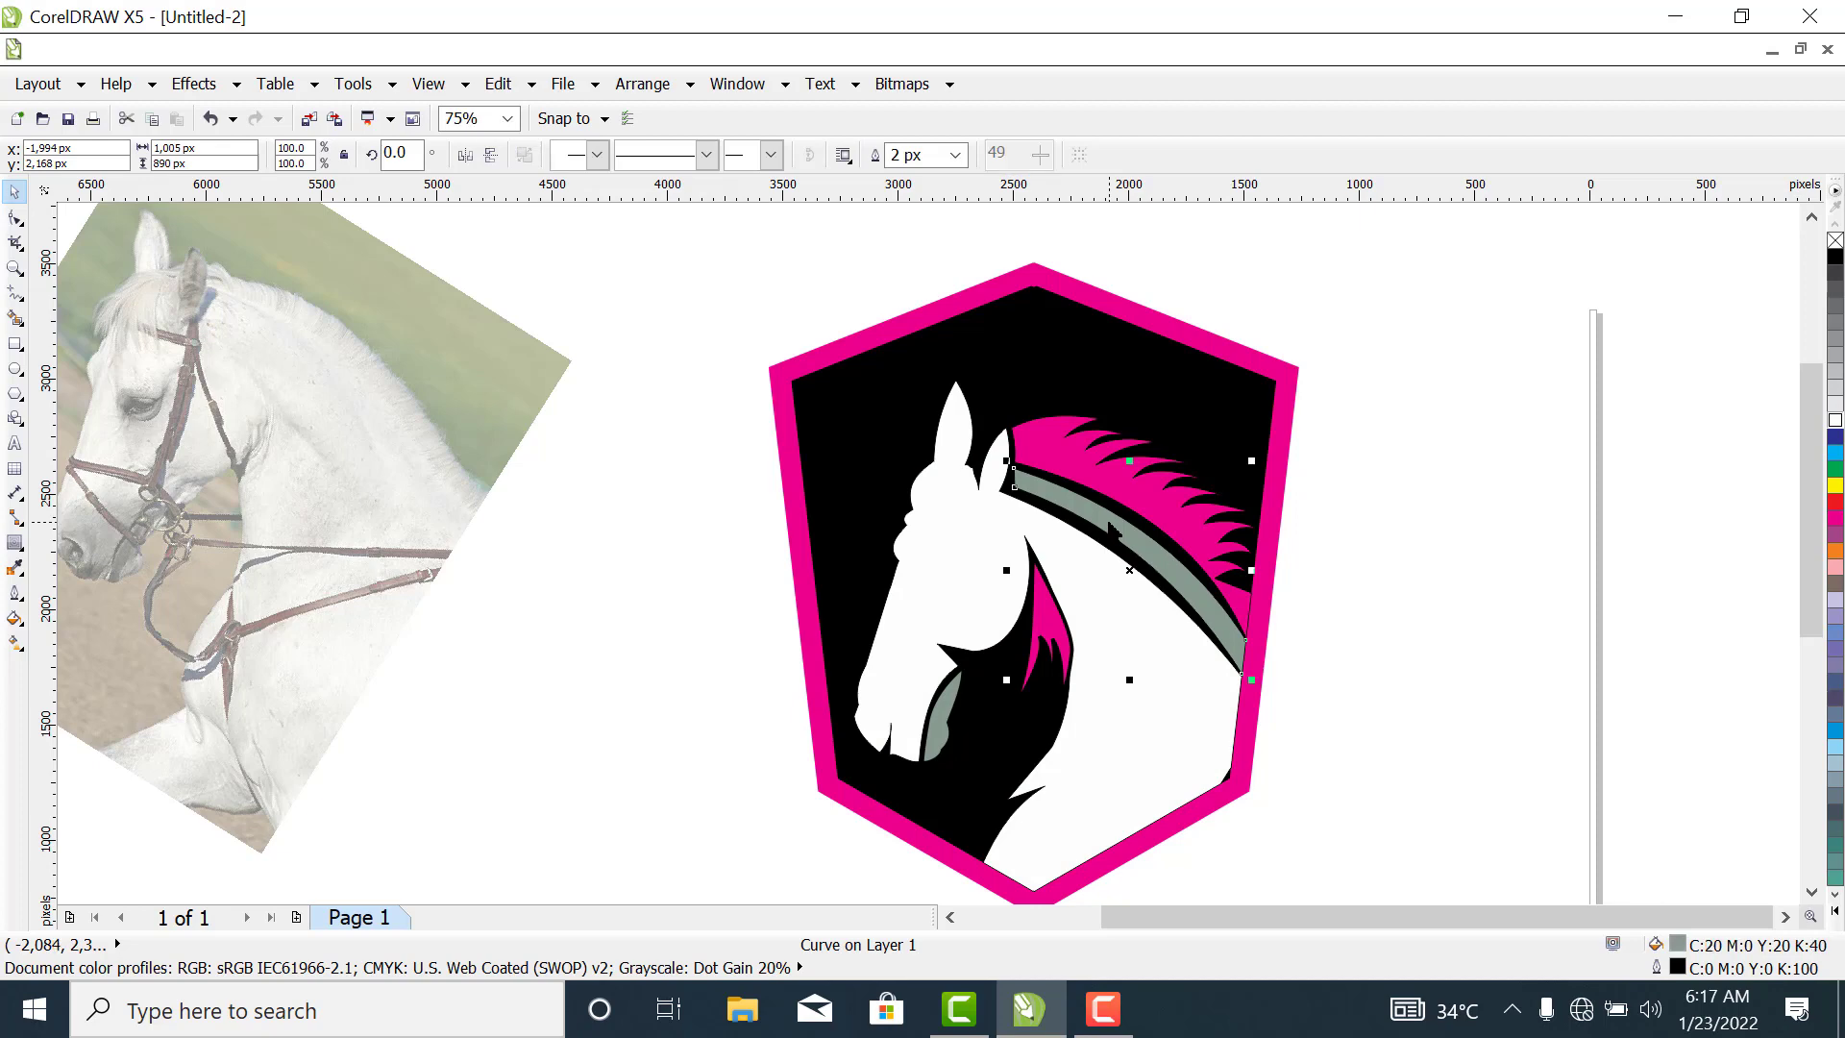
left_click(1832, 420)
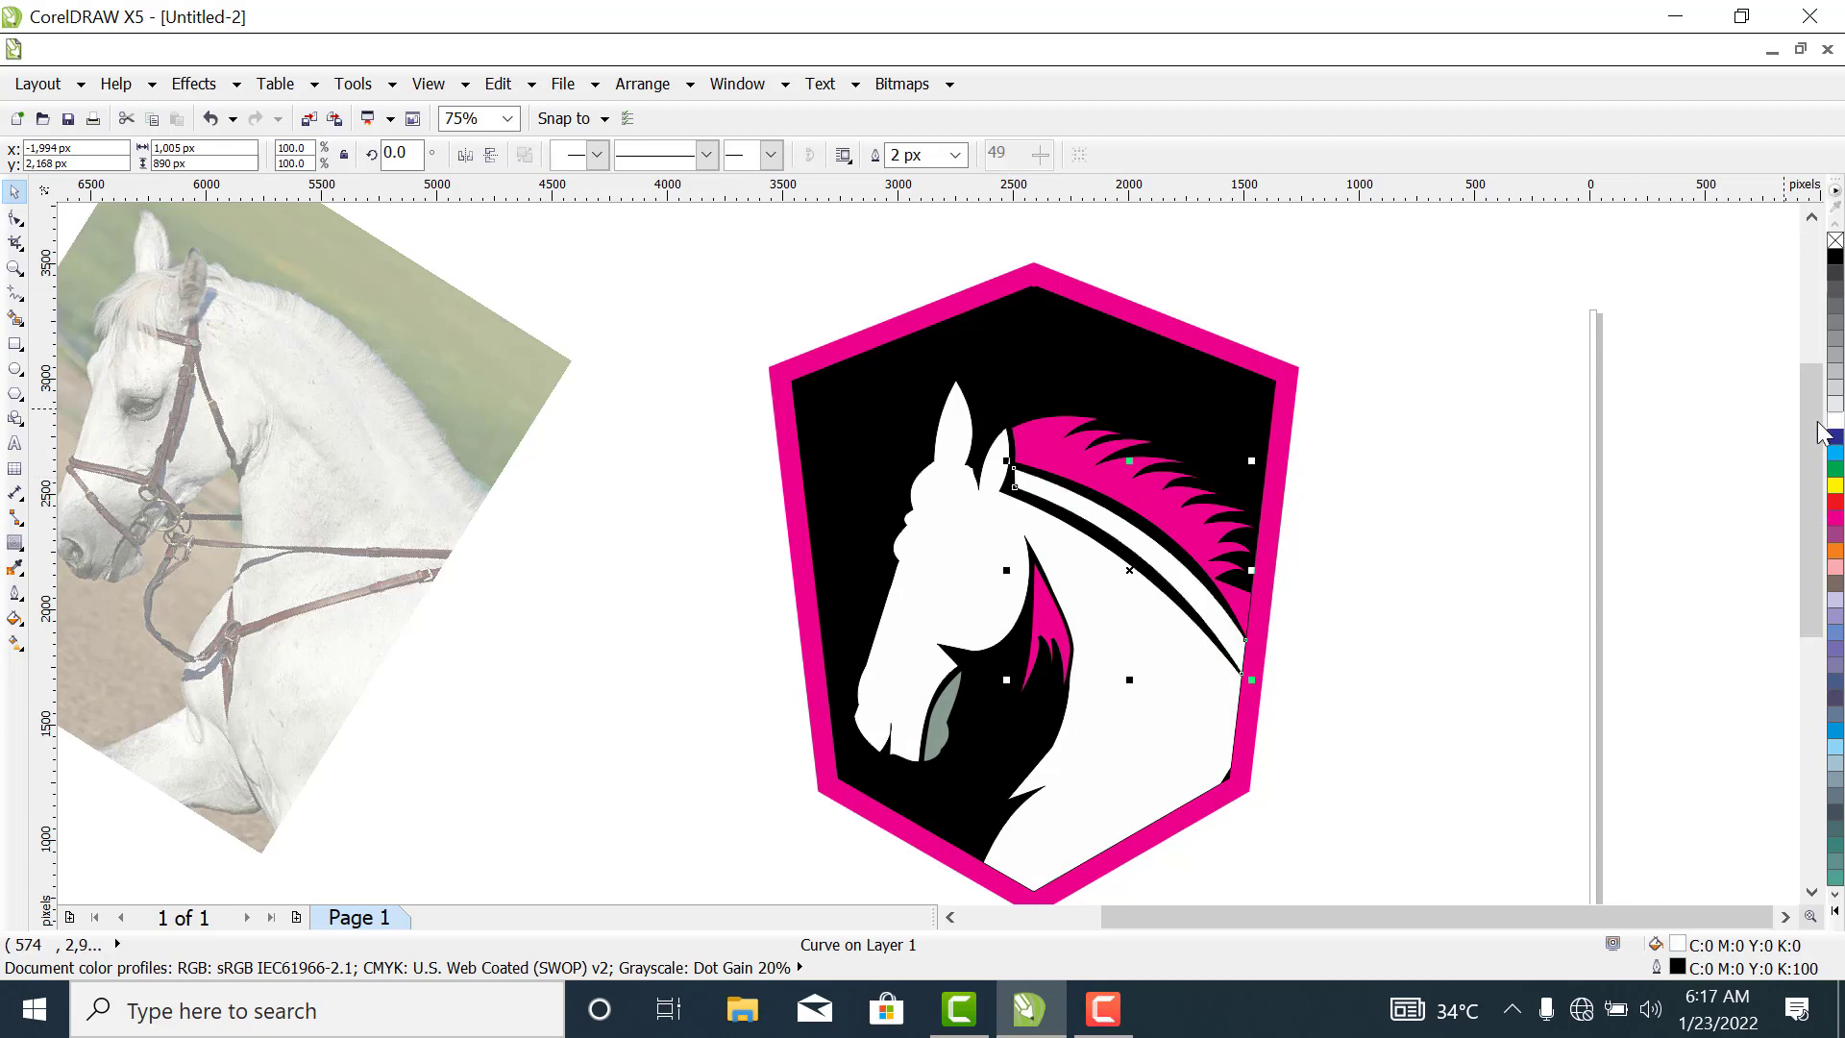
left_click(937, 730)
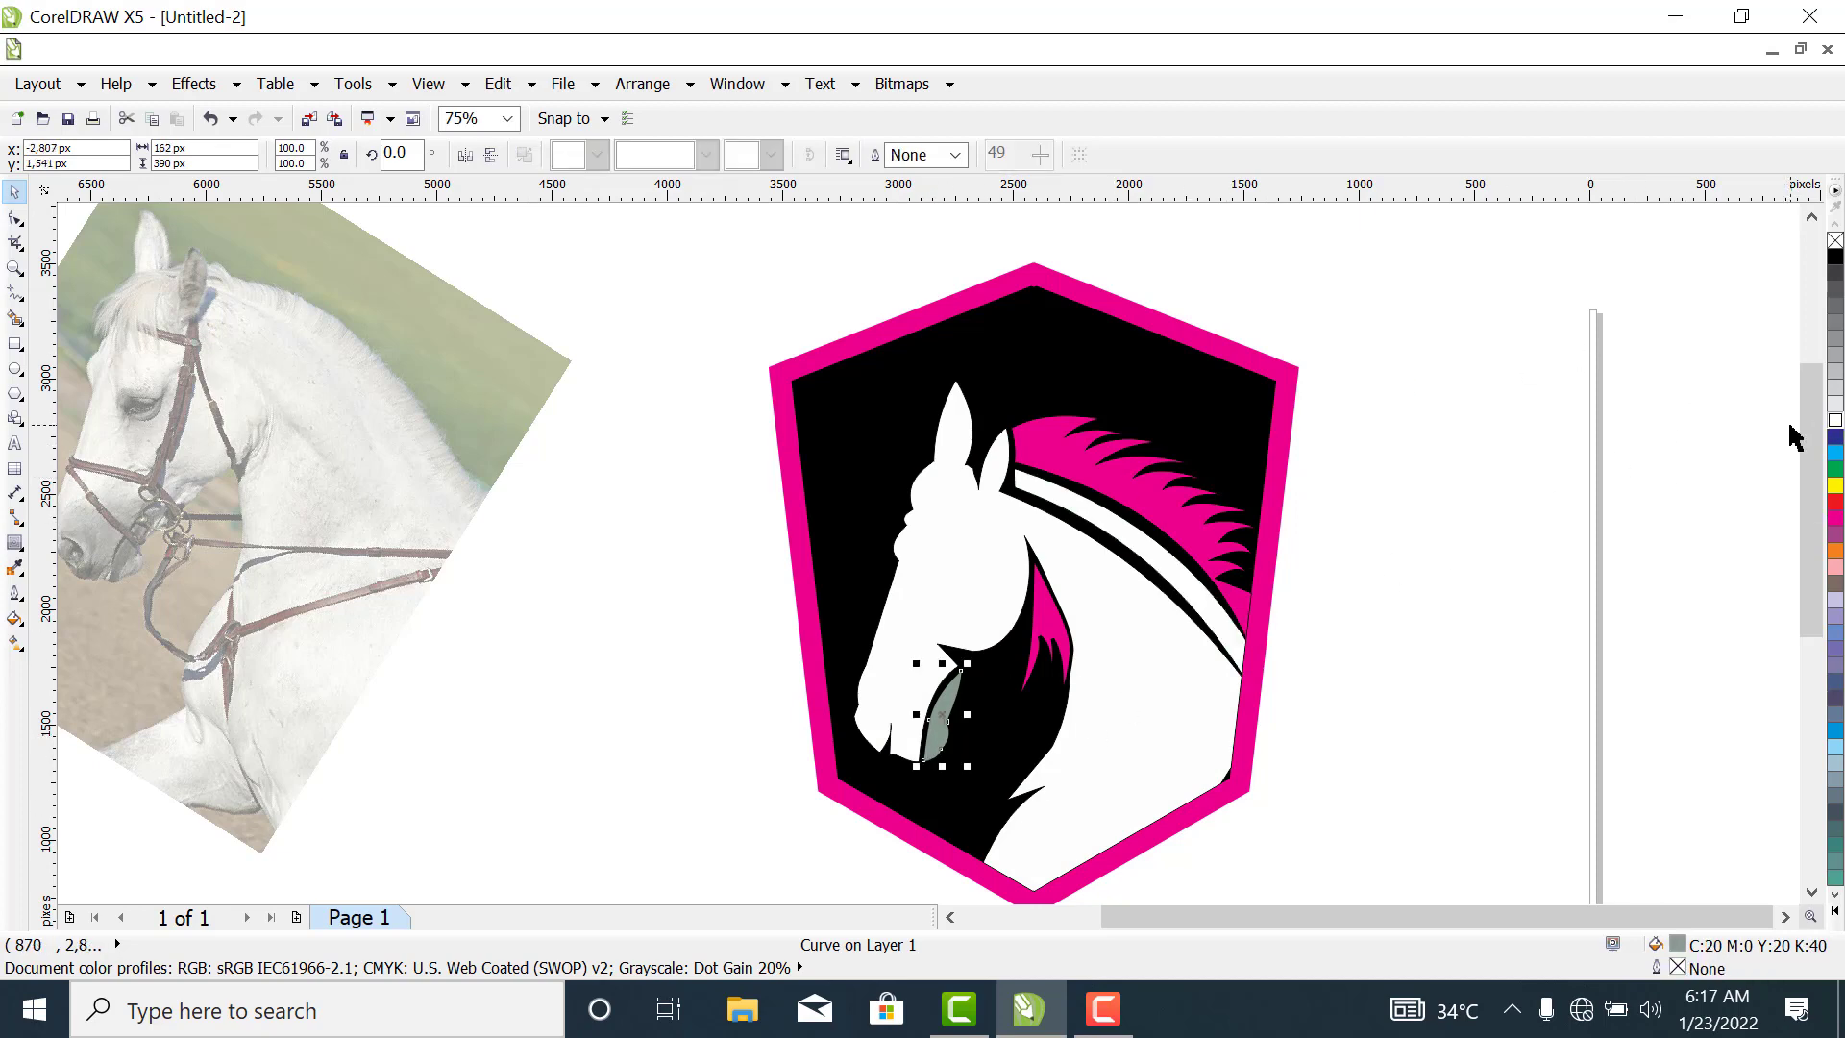
left_click(1834, 426)
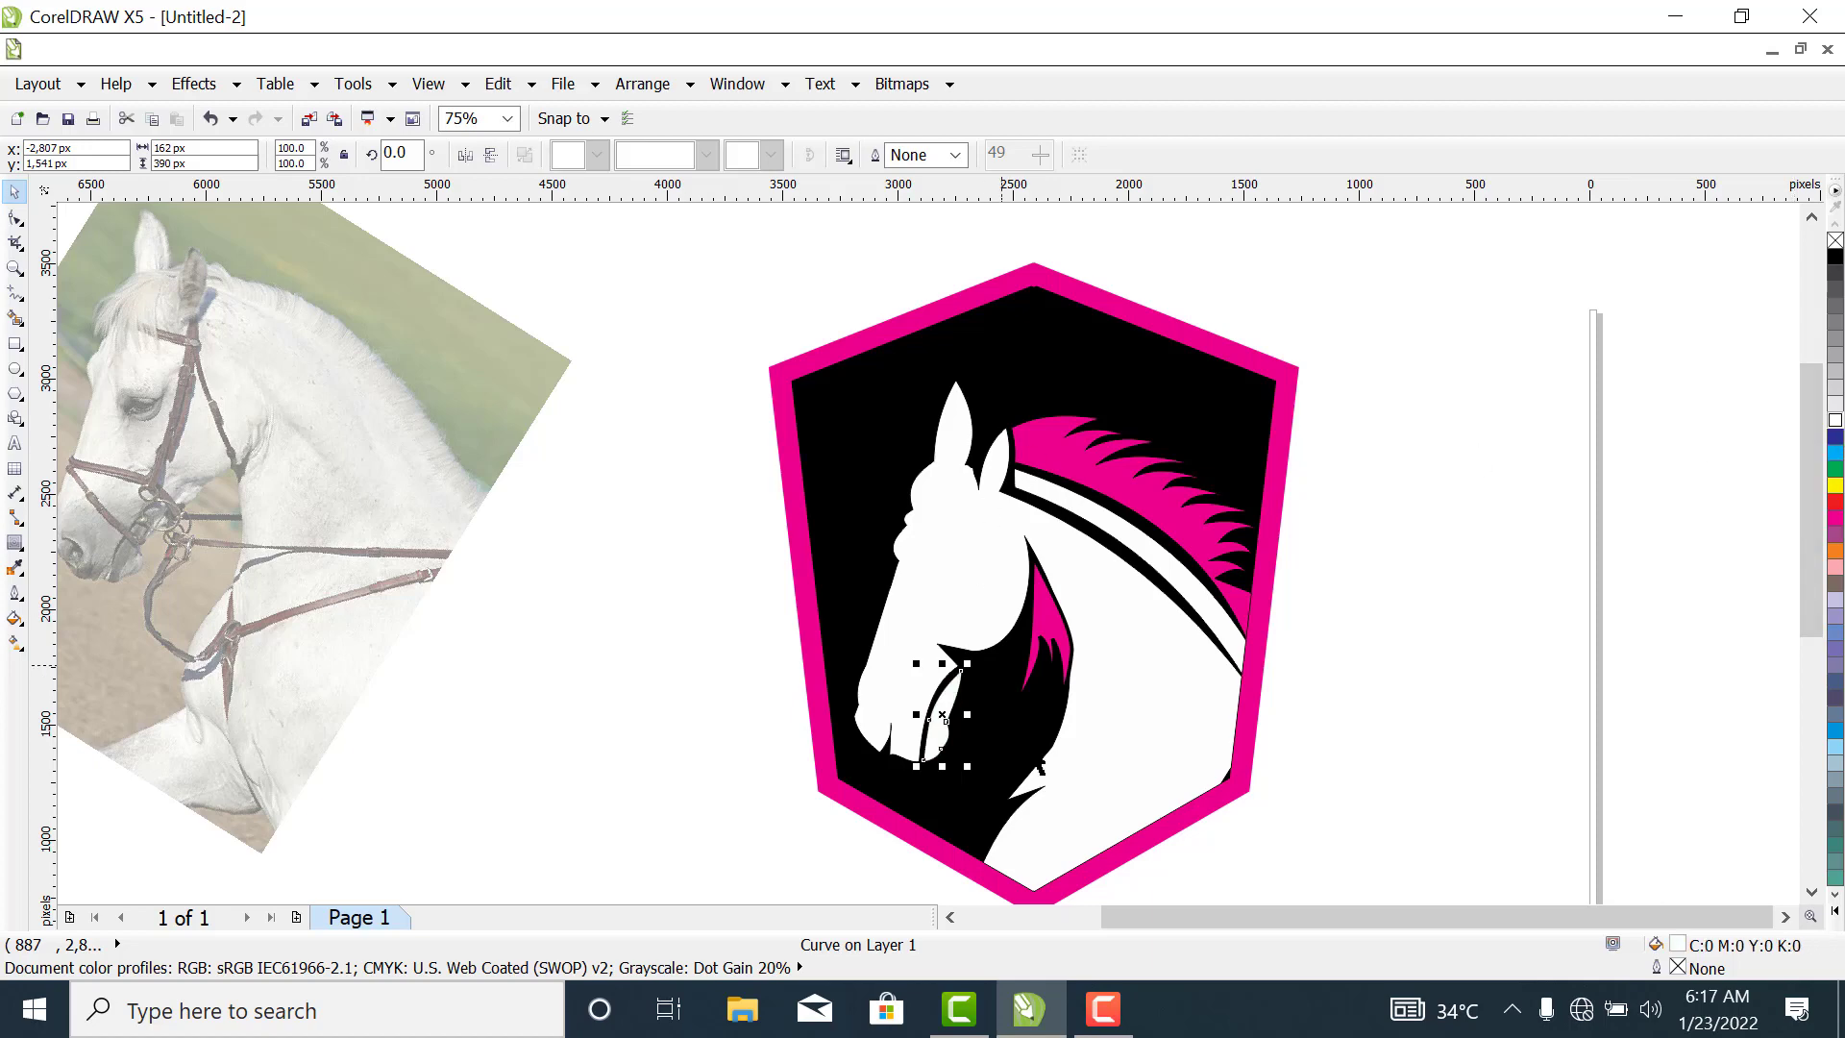
left_click(1477, 579)
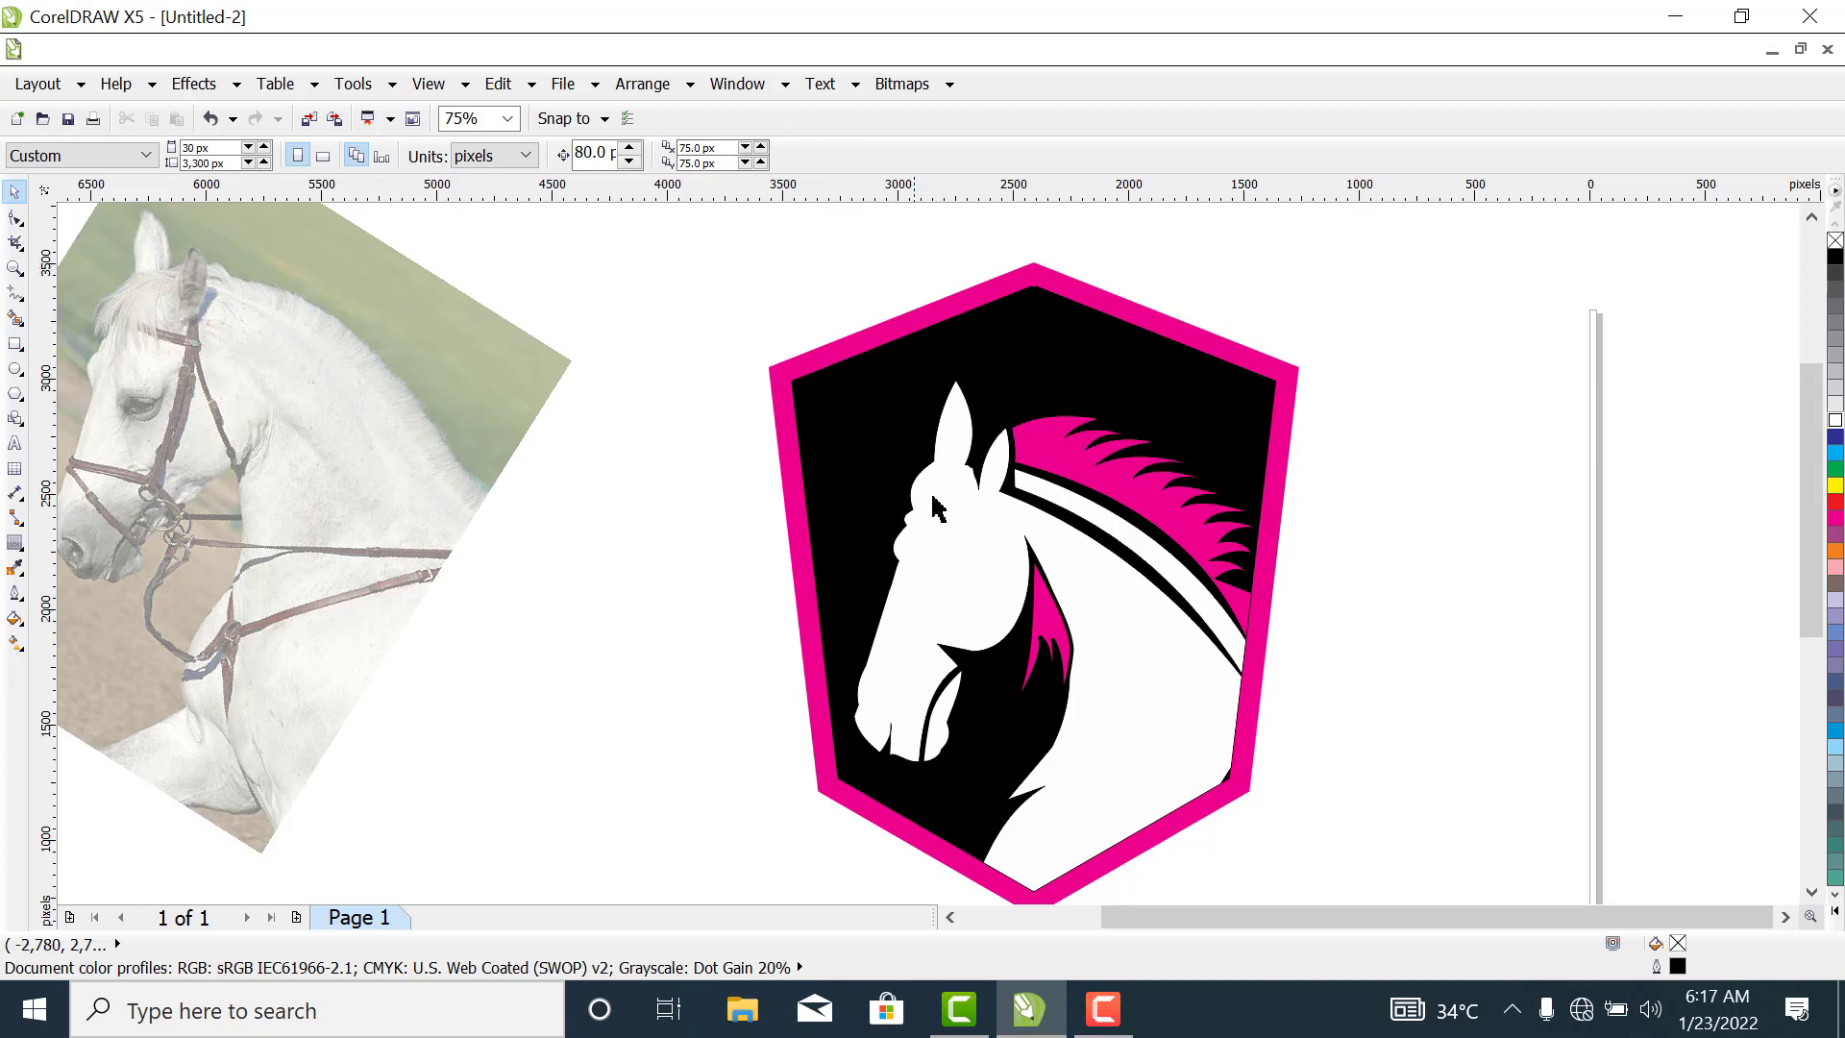
Draw a two-segment freehand line from the shield's top edge through the rear ear's base to the shield's edge beside the neck.
left_click(13, 293)
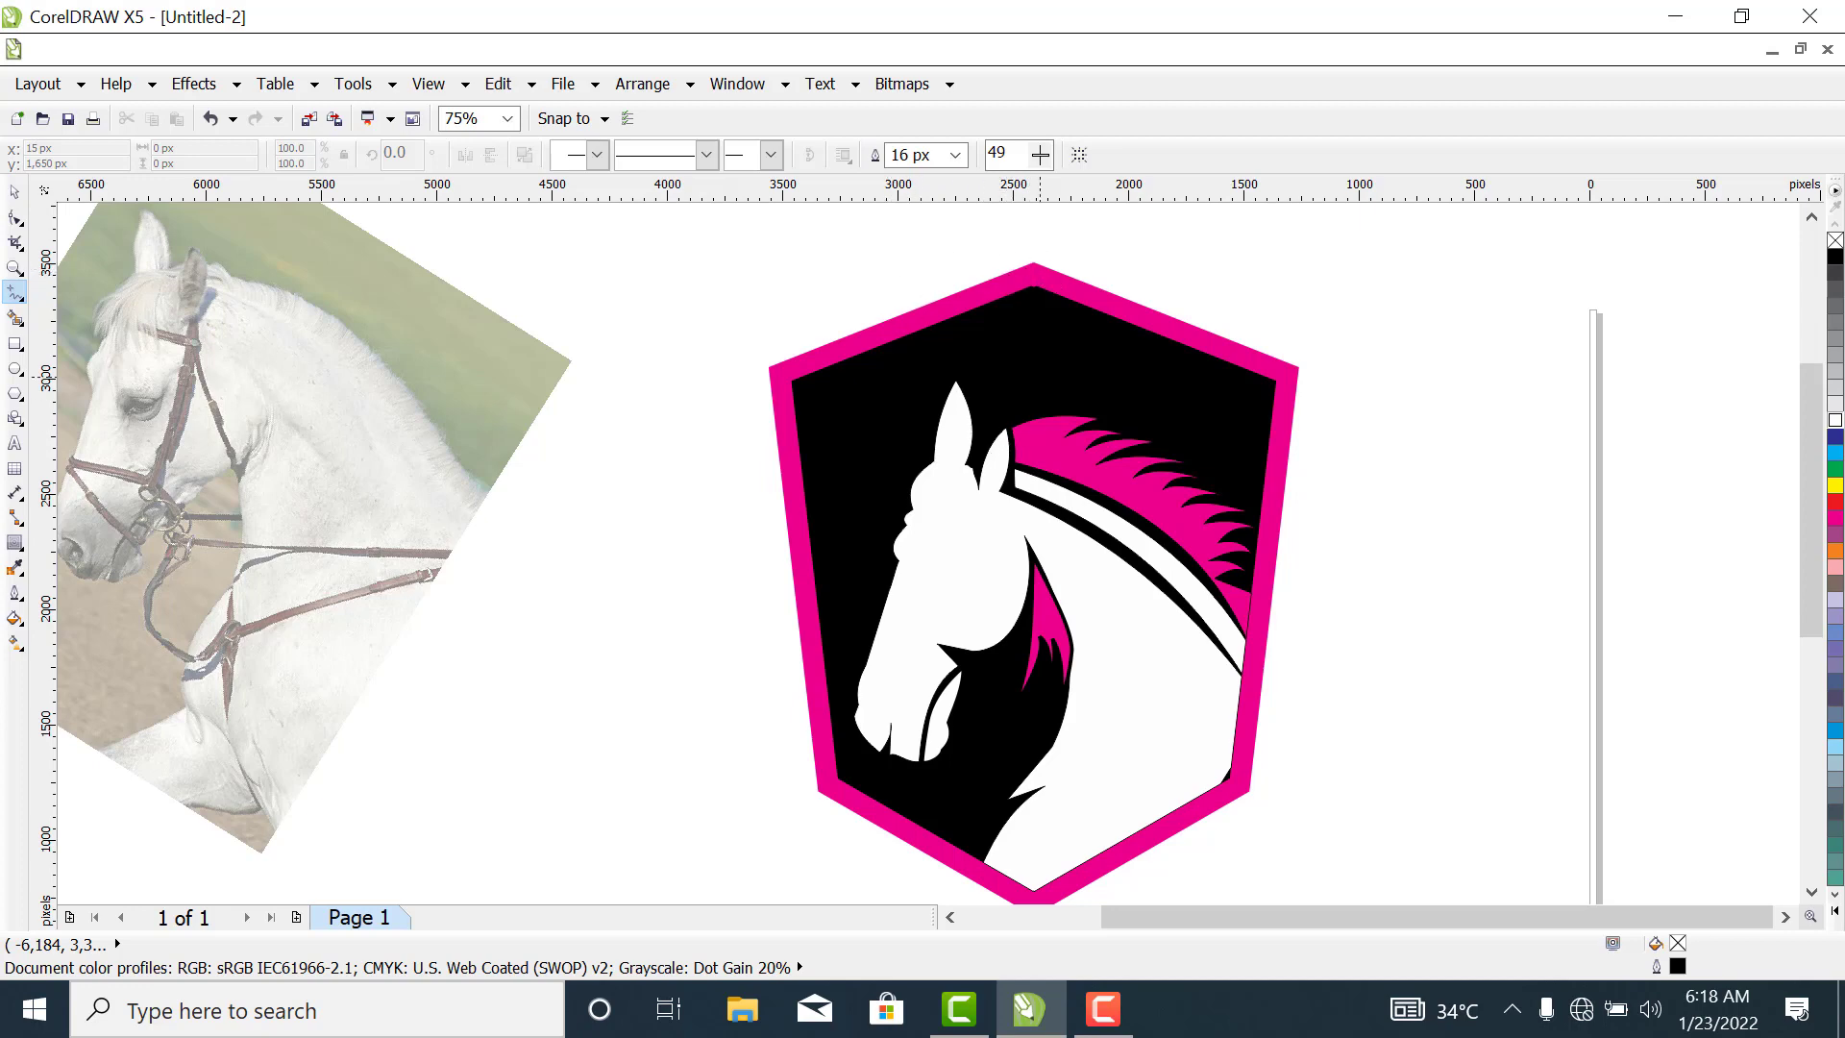
left_click(1060, 262)
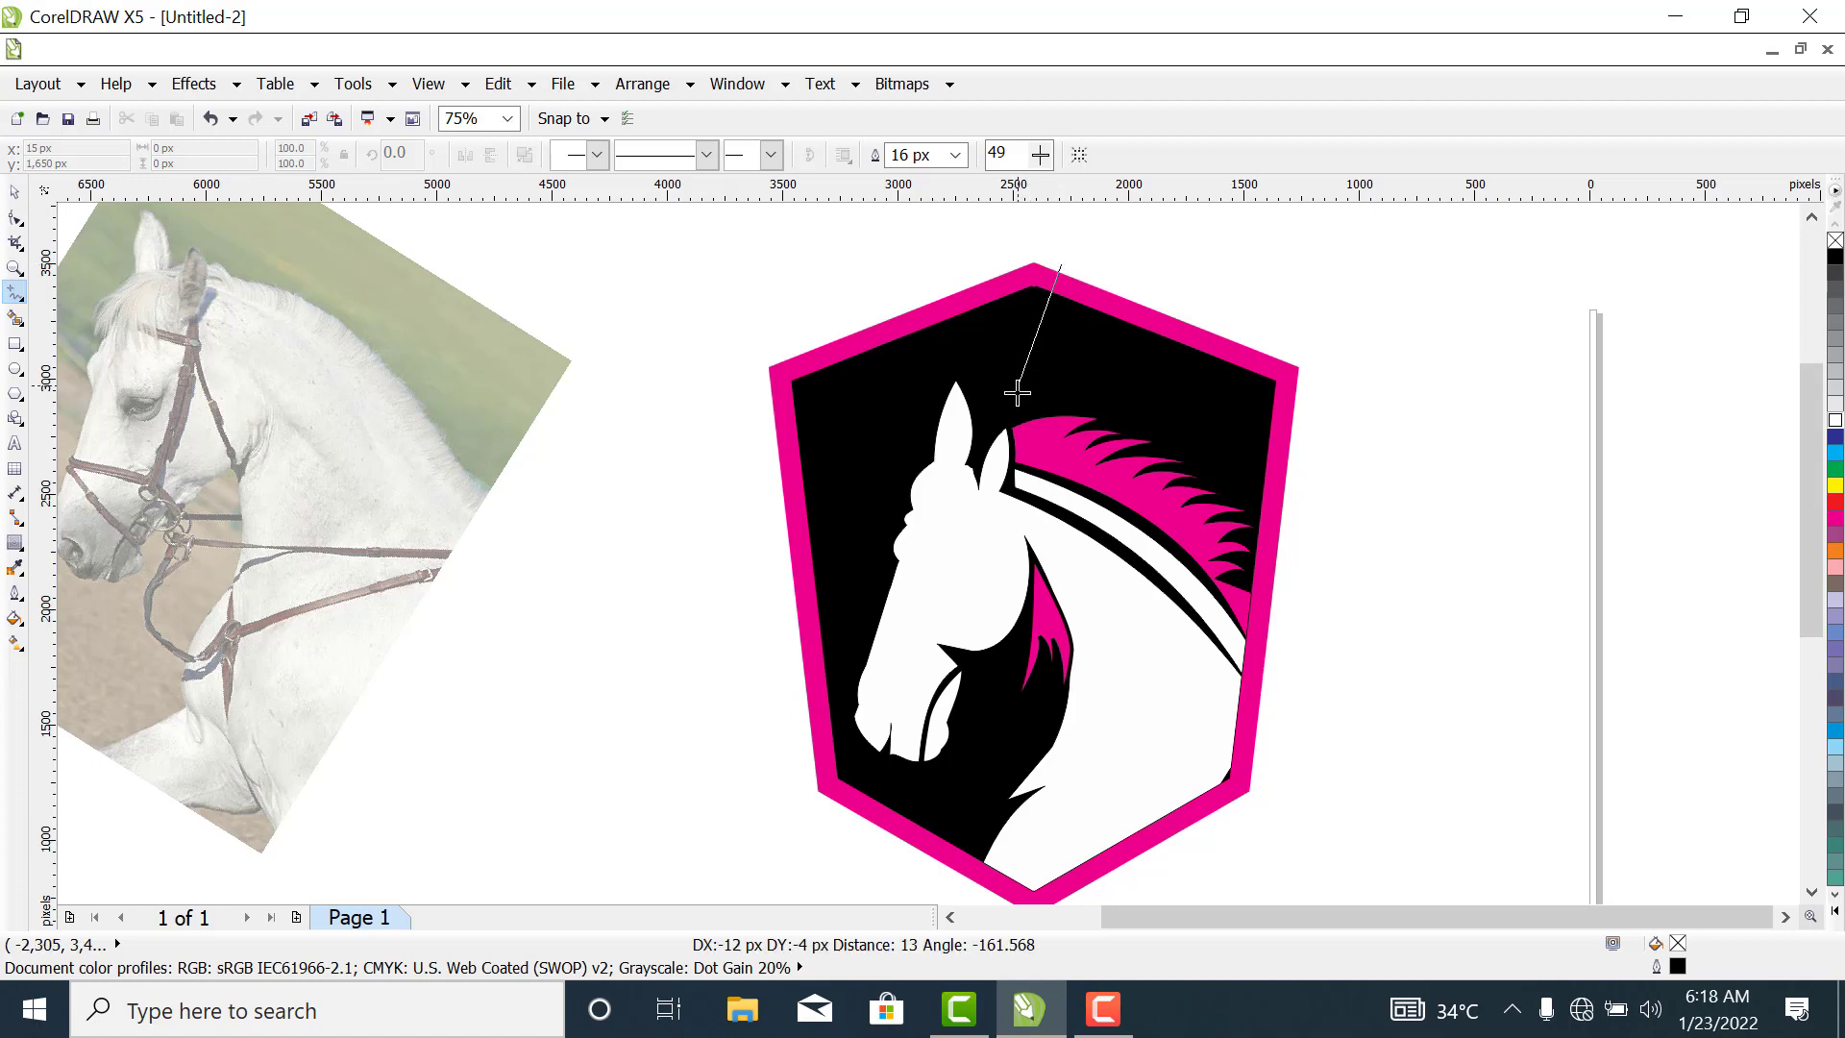
left_click(980, 502)
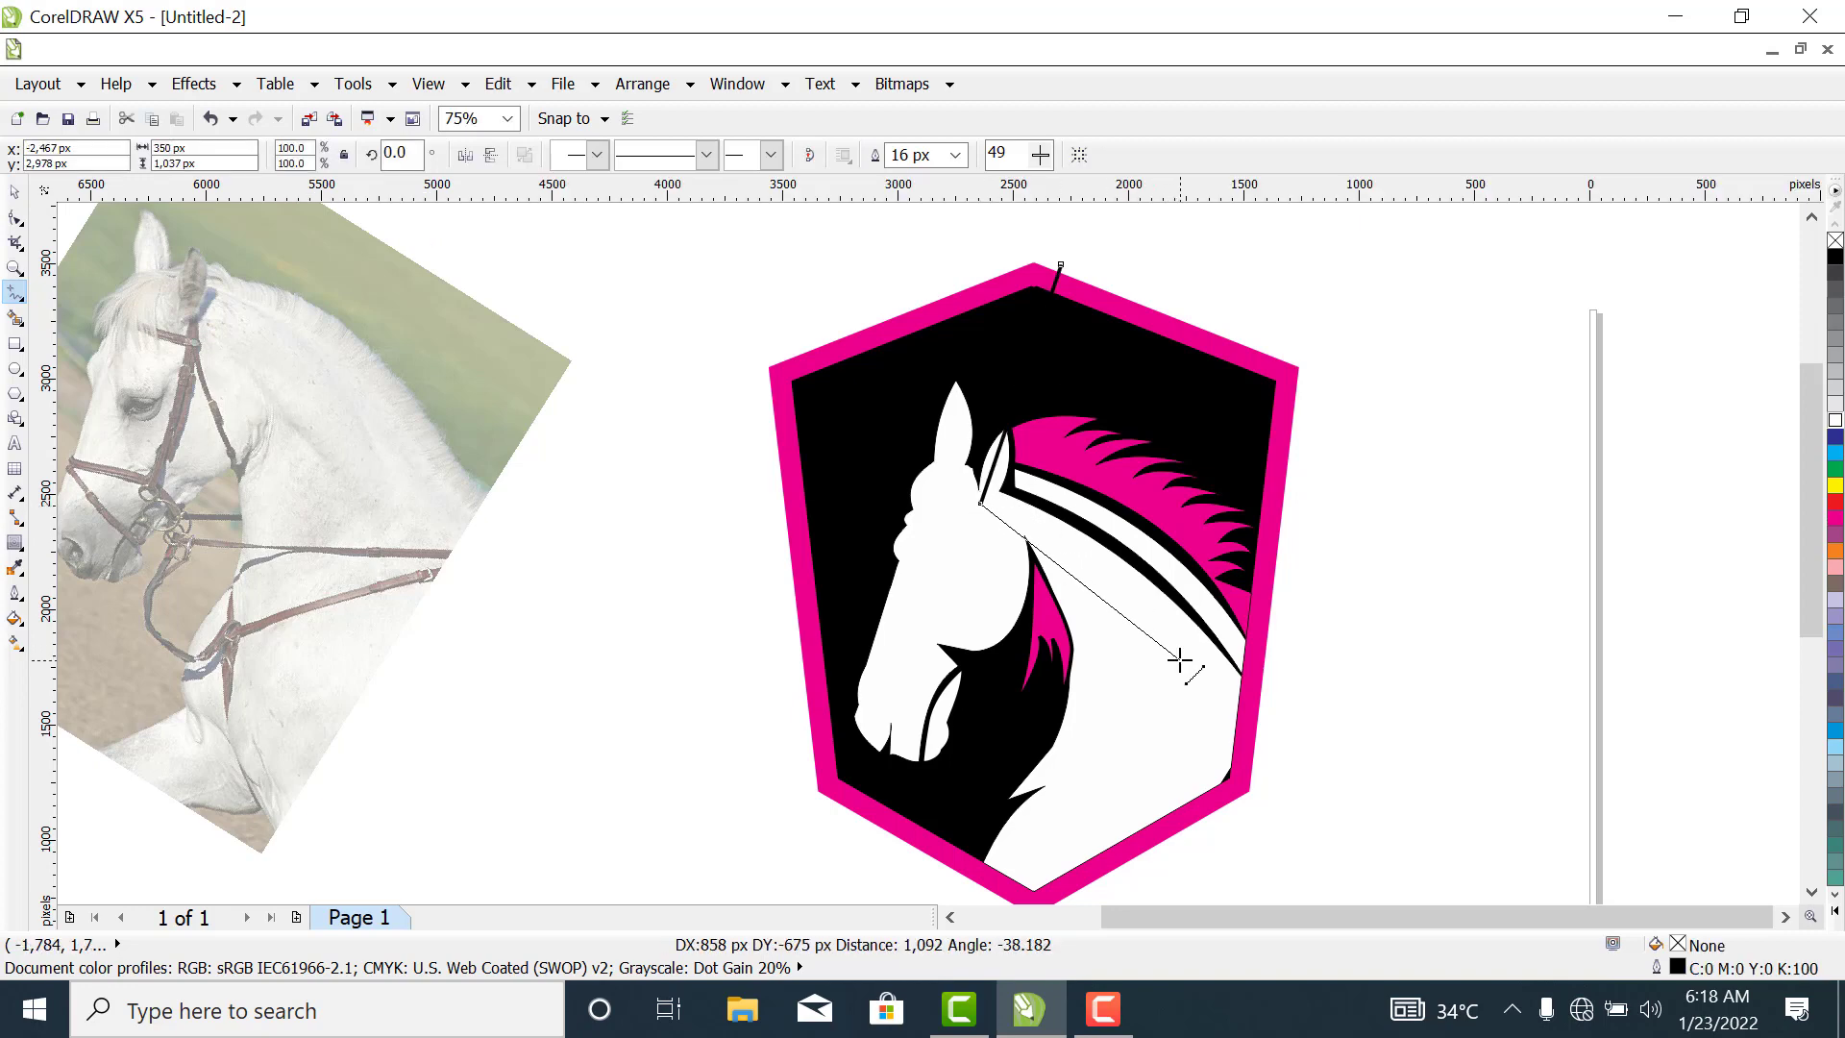
left_click(1251, 704)
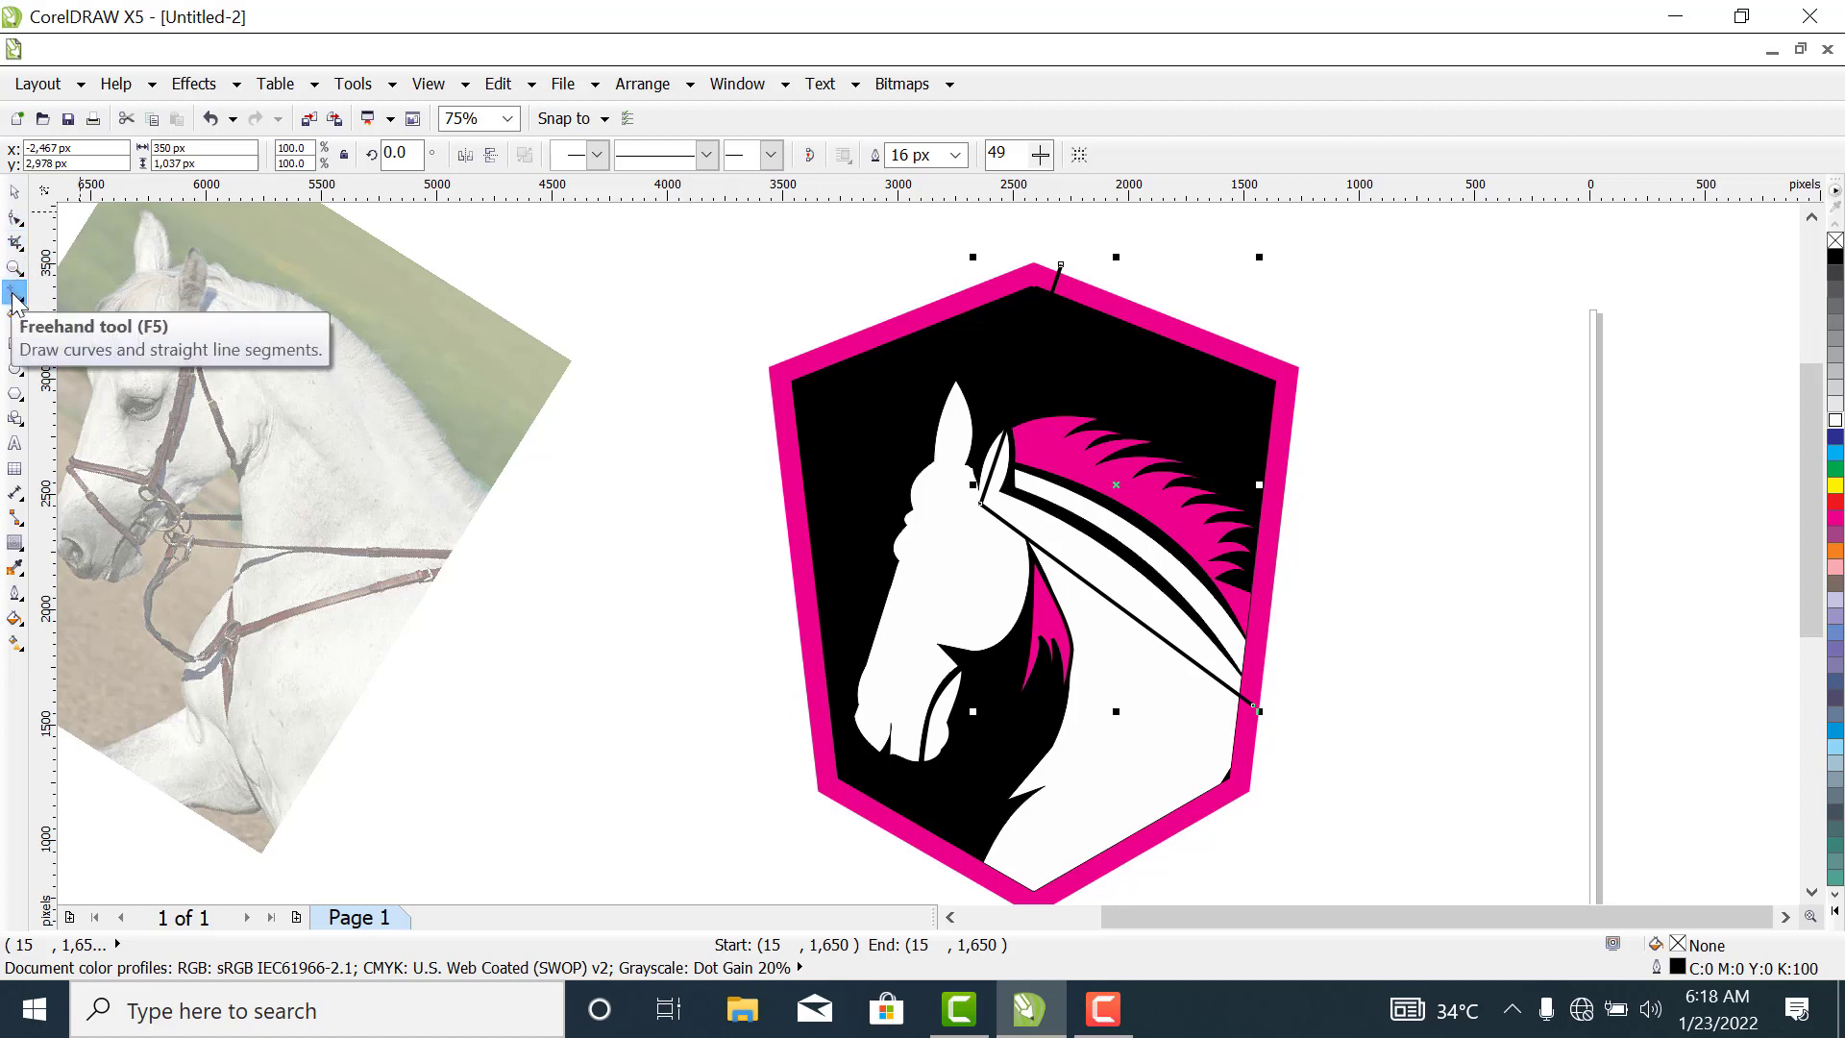
Convert the new line's segments to curves and bow the neck segment upward, roughly parallel to the white band below the mane.
left_click(14, 220)
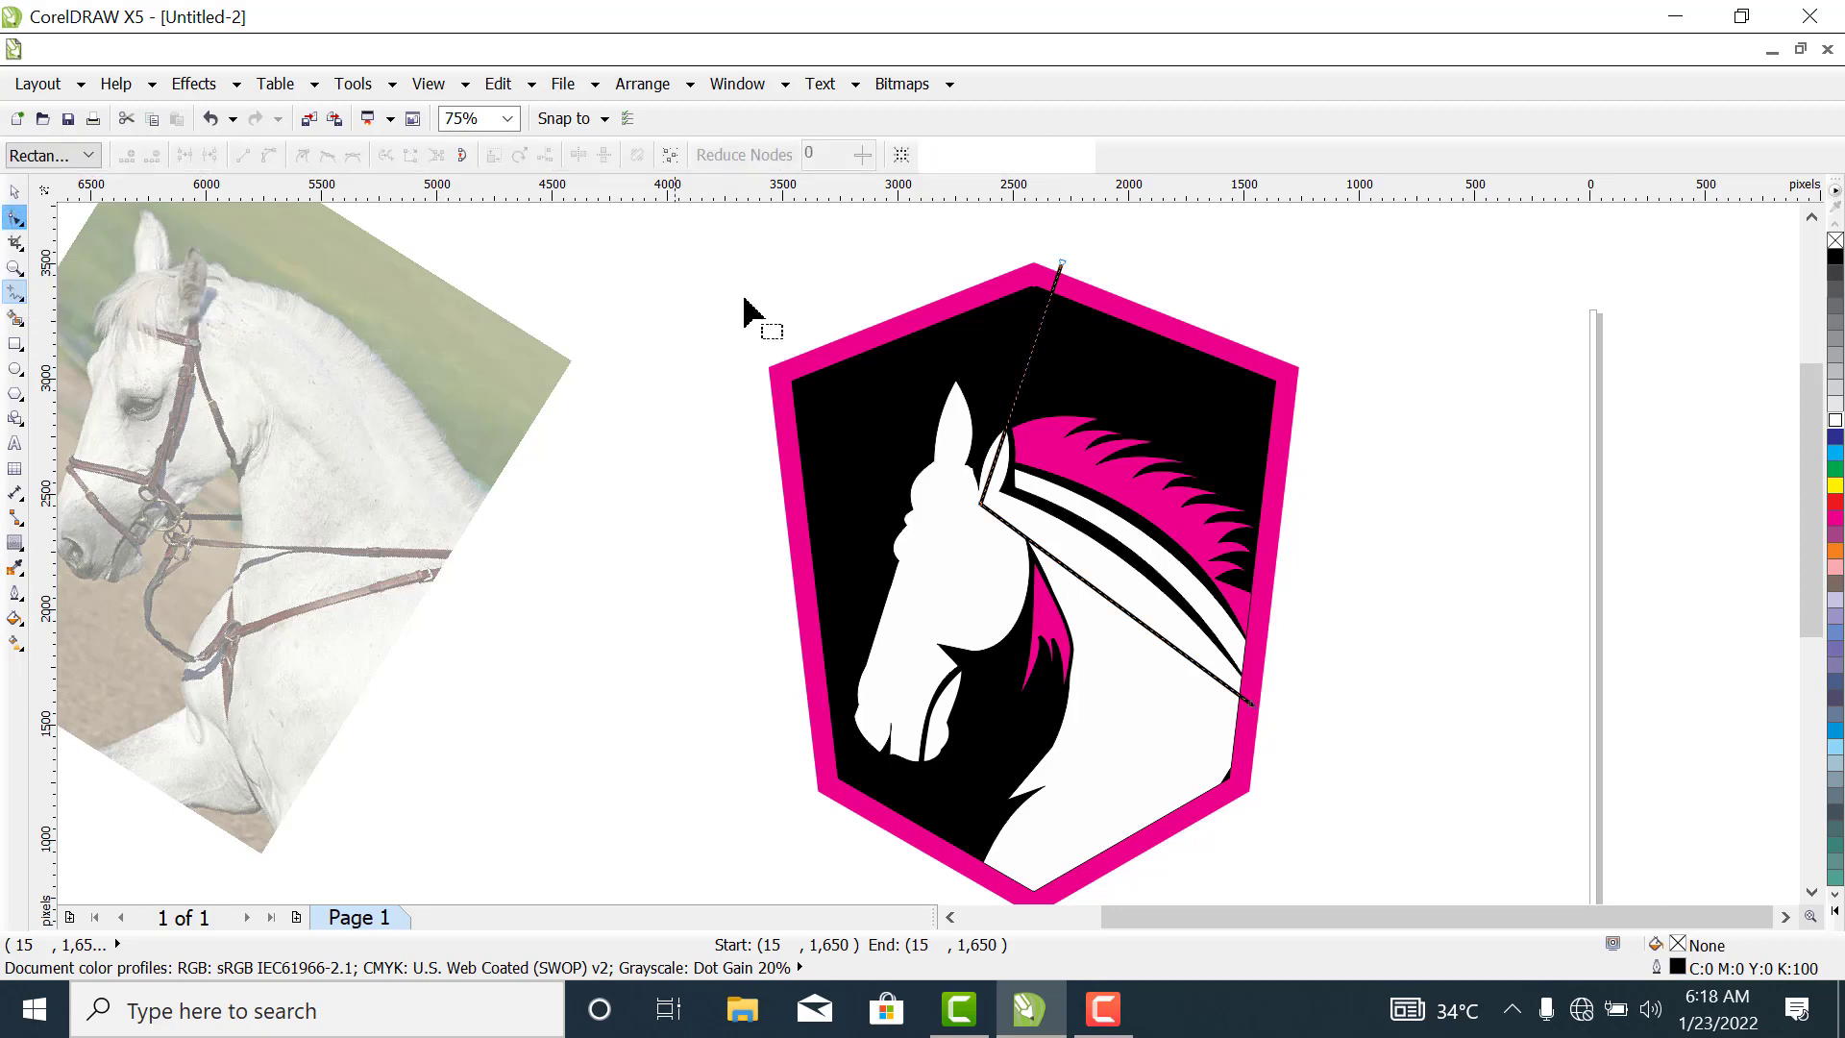
left_click_drag(954, 232, 1287, 747)
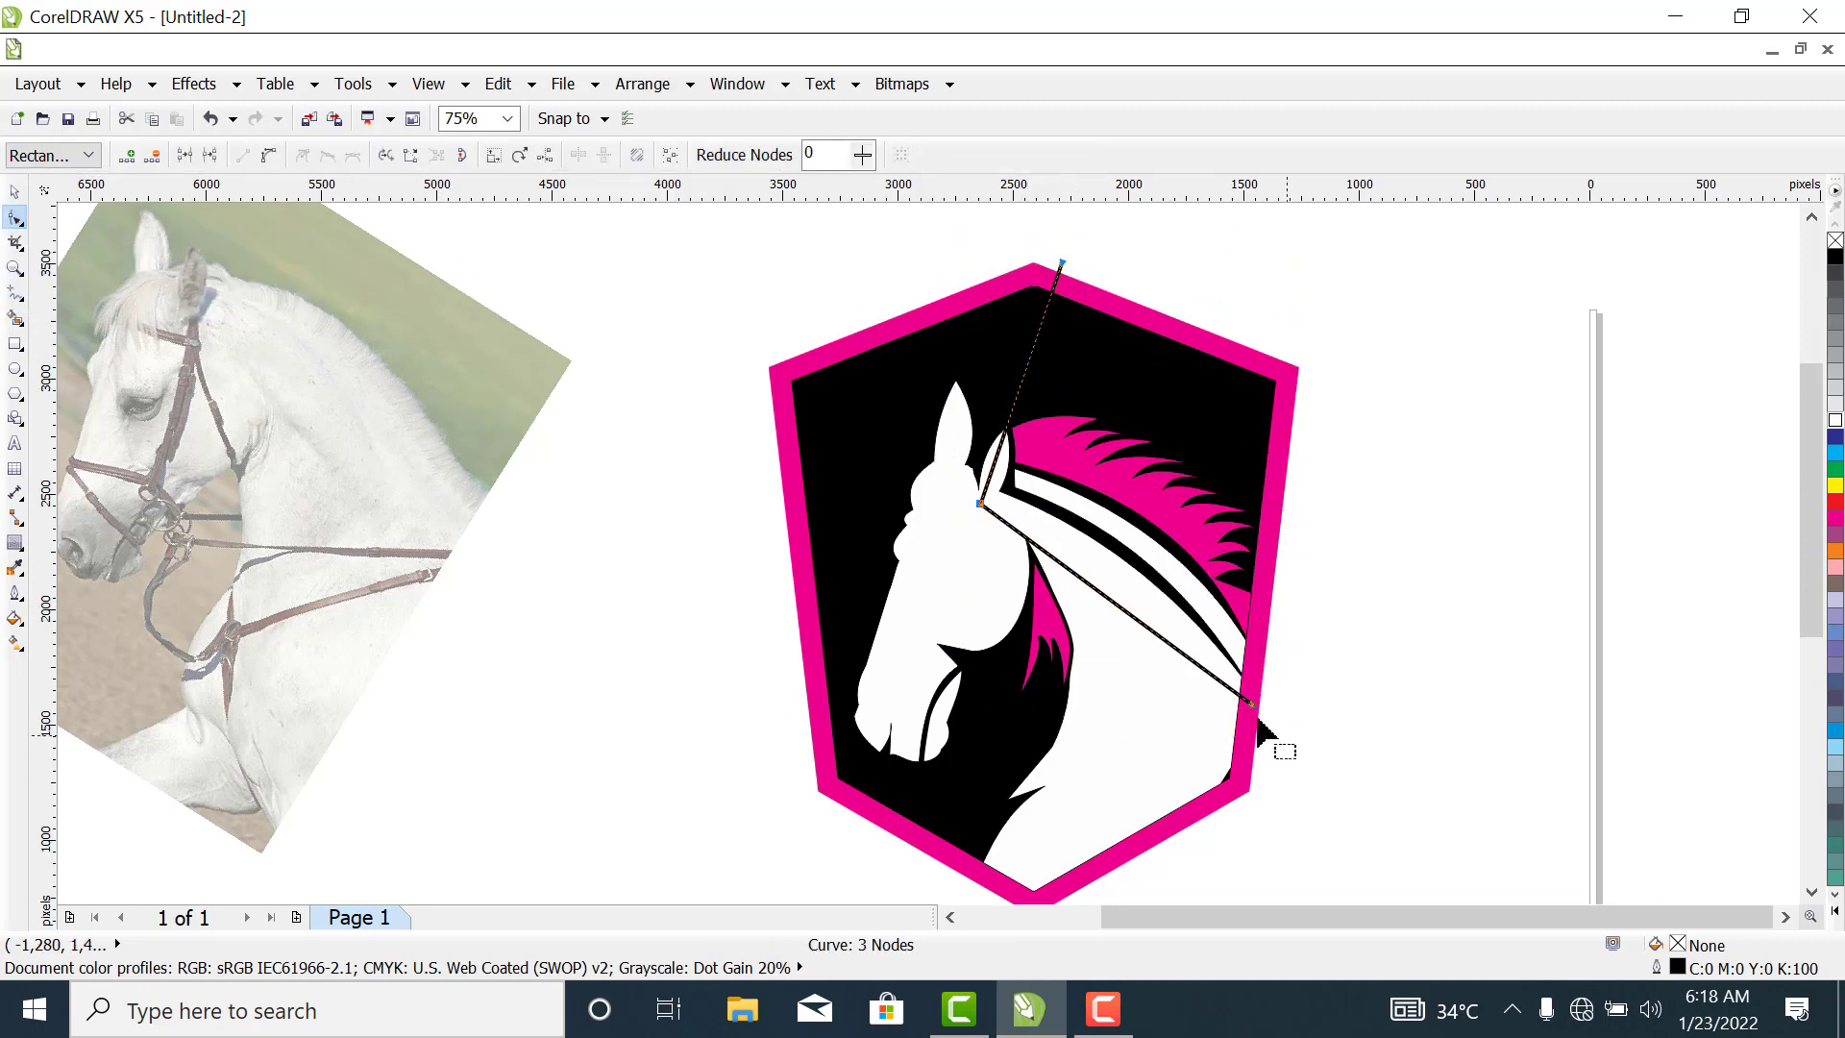
left_click(268, 158)
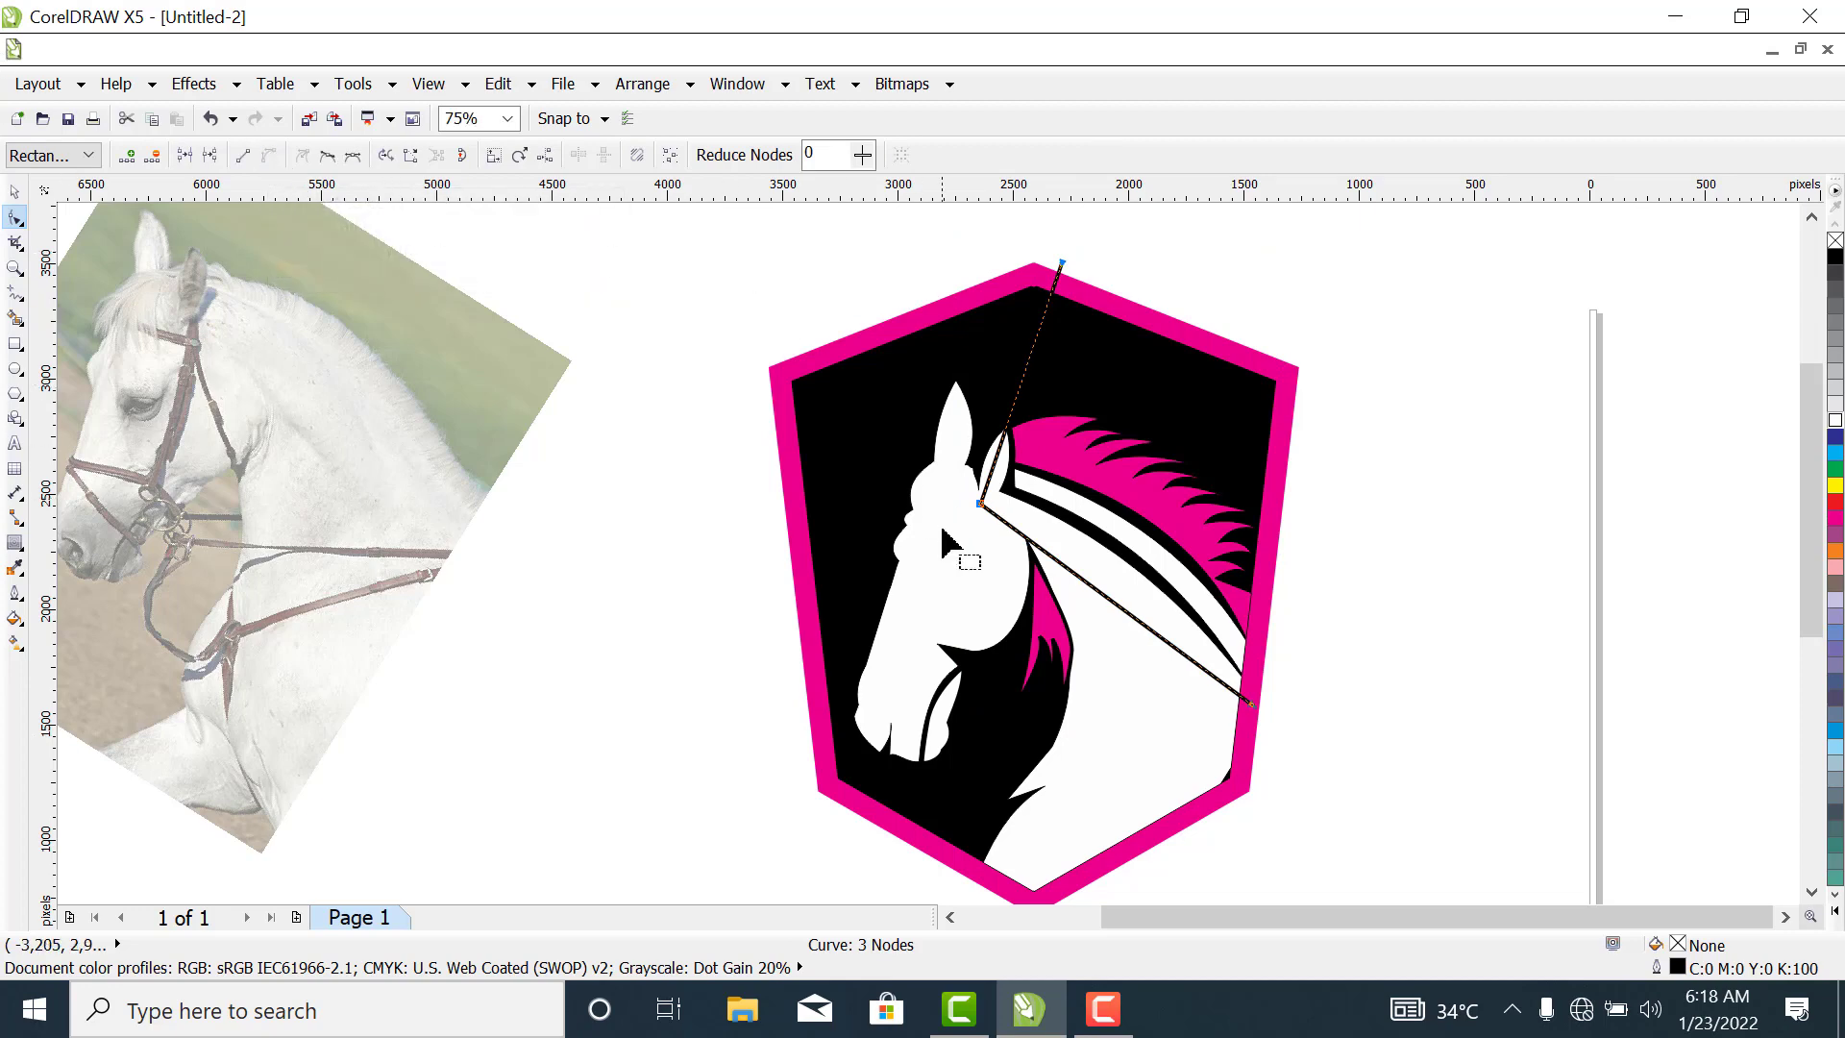
left_click(1042, 555)
left_click_drag(1046, 557, 1047, 534)
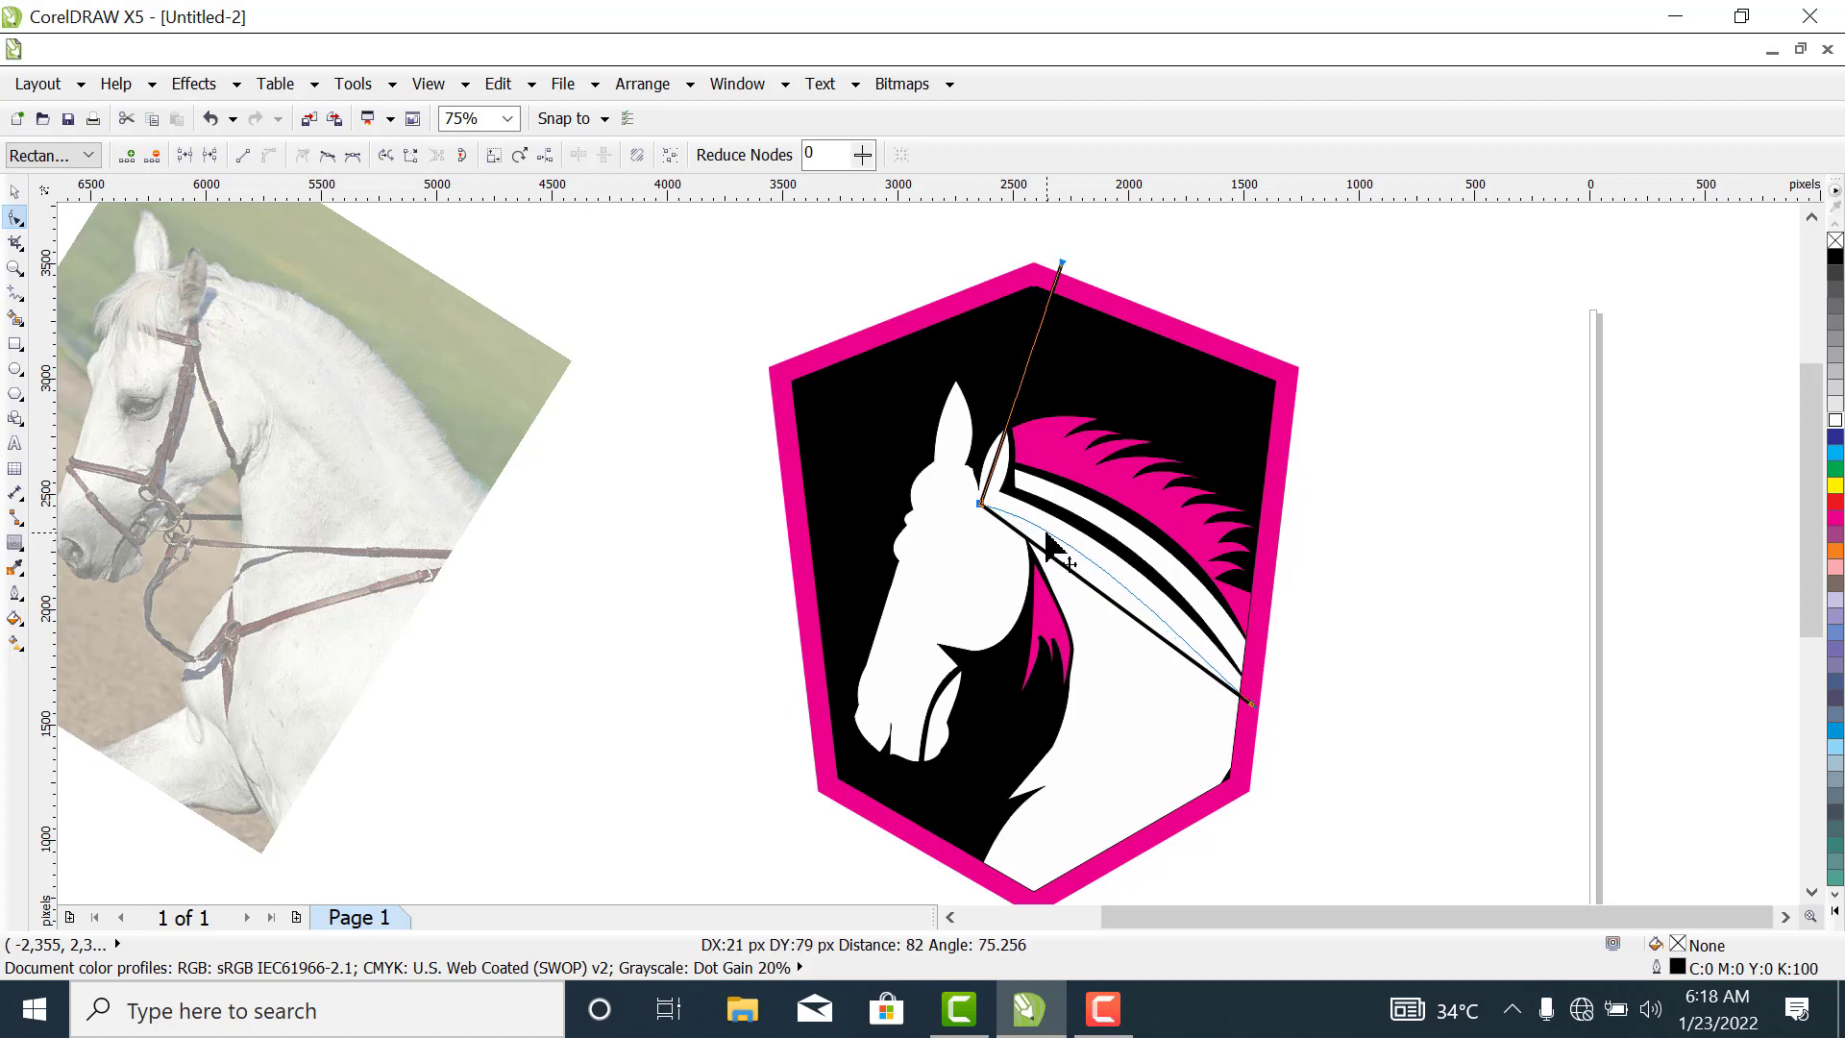
left_click_drag(1047, 534, 1047, 528)
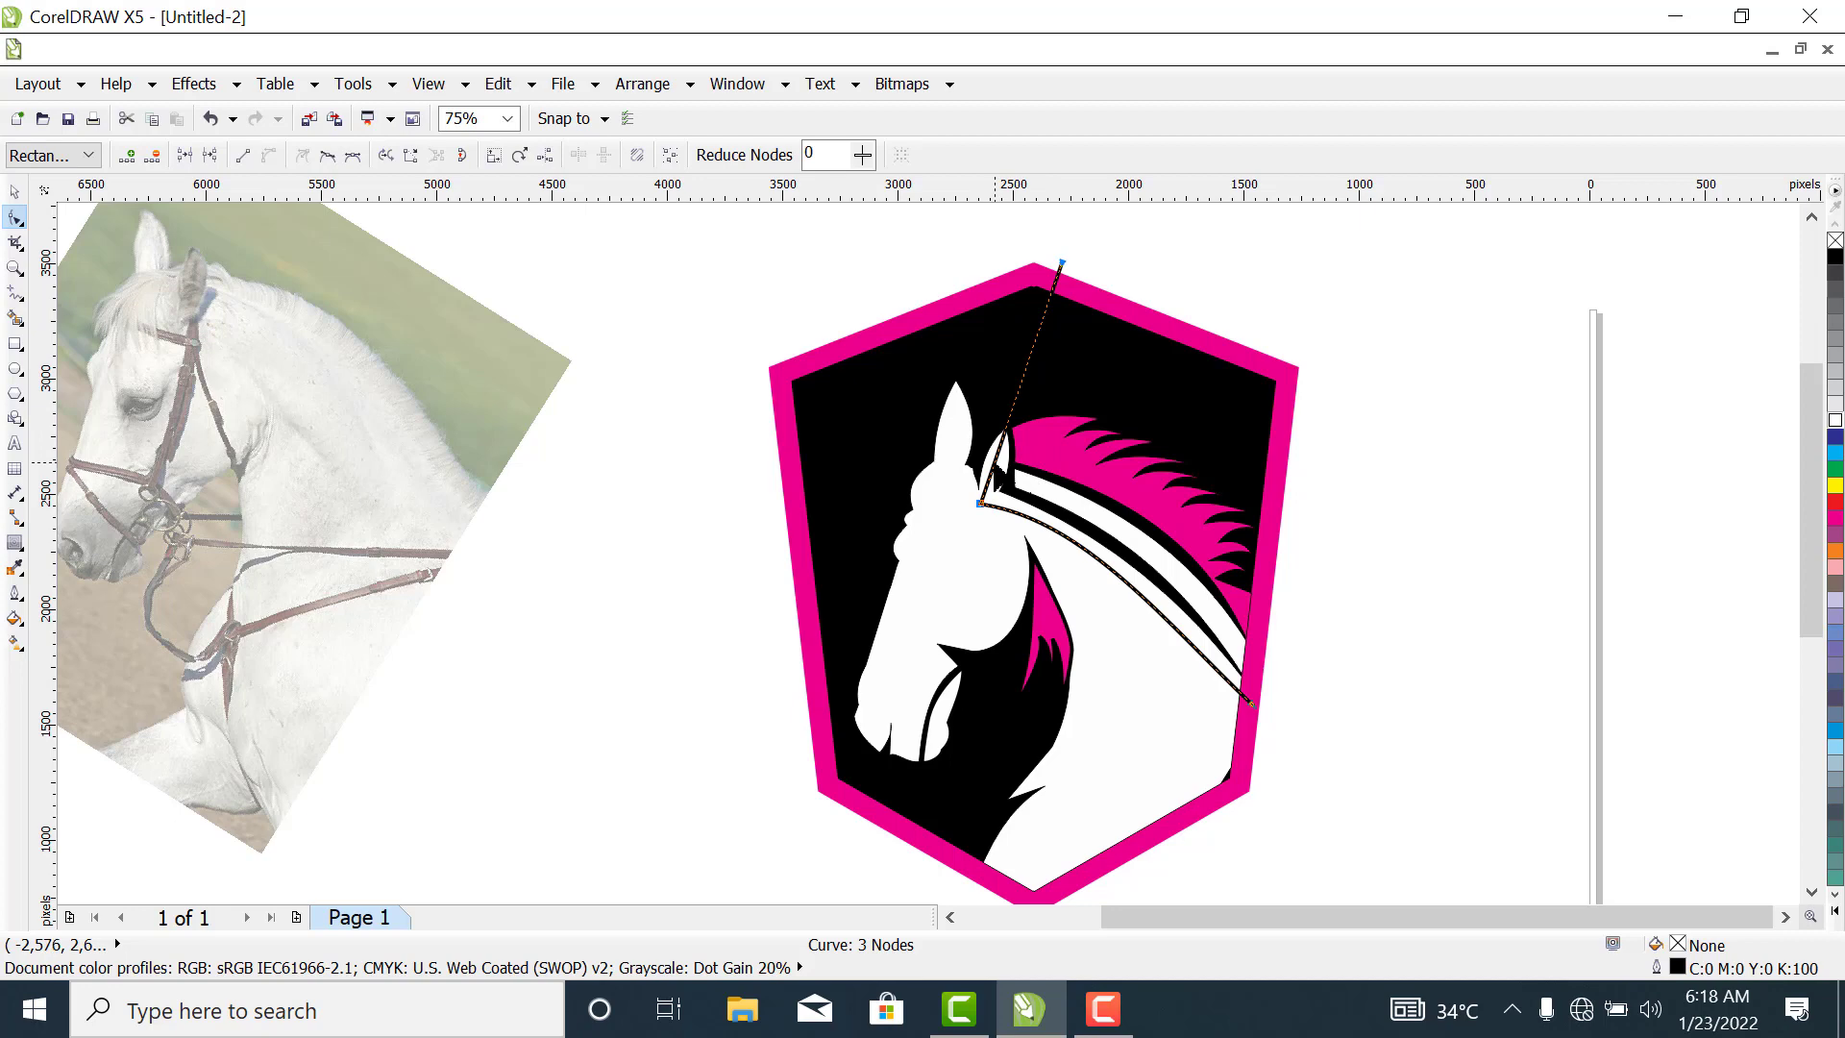
Move the line's corner node closer to the rear ear's base and adjust the curve handles along the ear and neck.
left_click_drag(1004, 473, 1024, 487)
left_click(988, 507)
left_click_drag(1006, 534, 1069, 539)
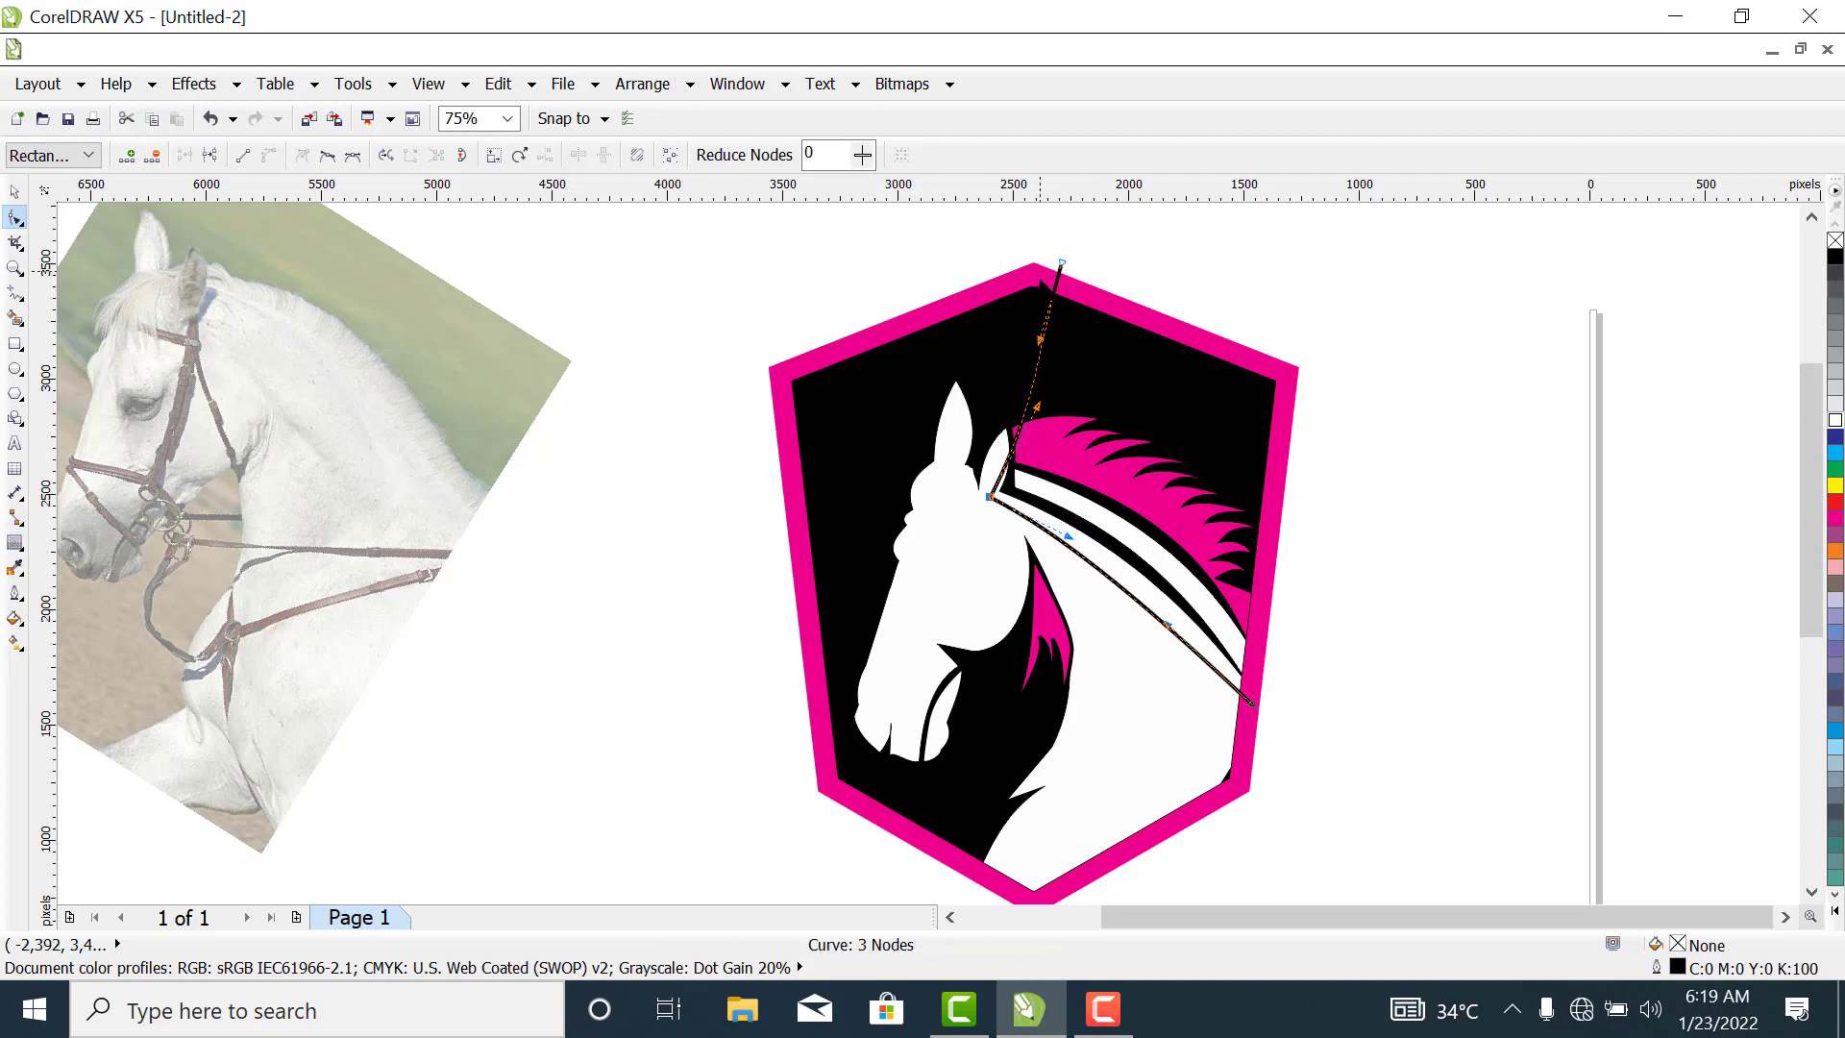
left_click_drag(1061, 435, 1034, 426)
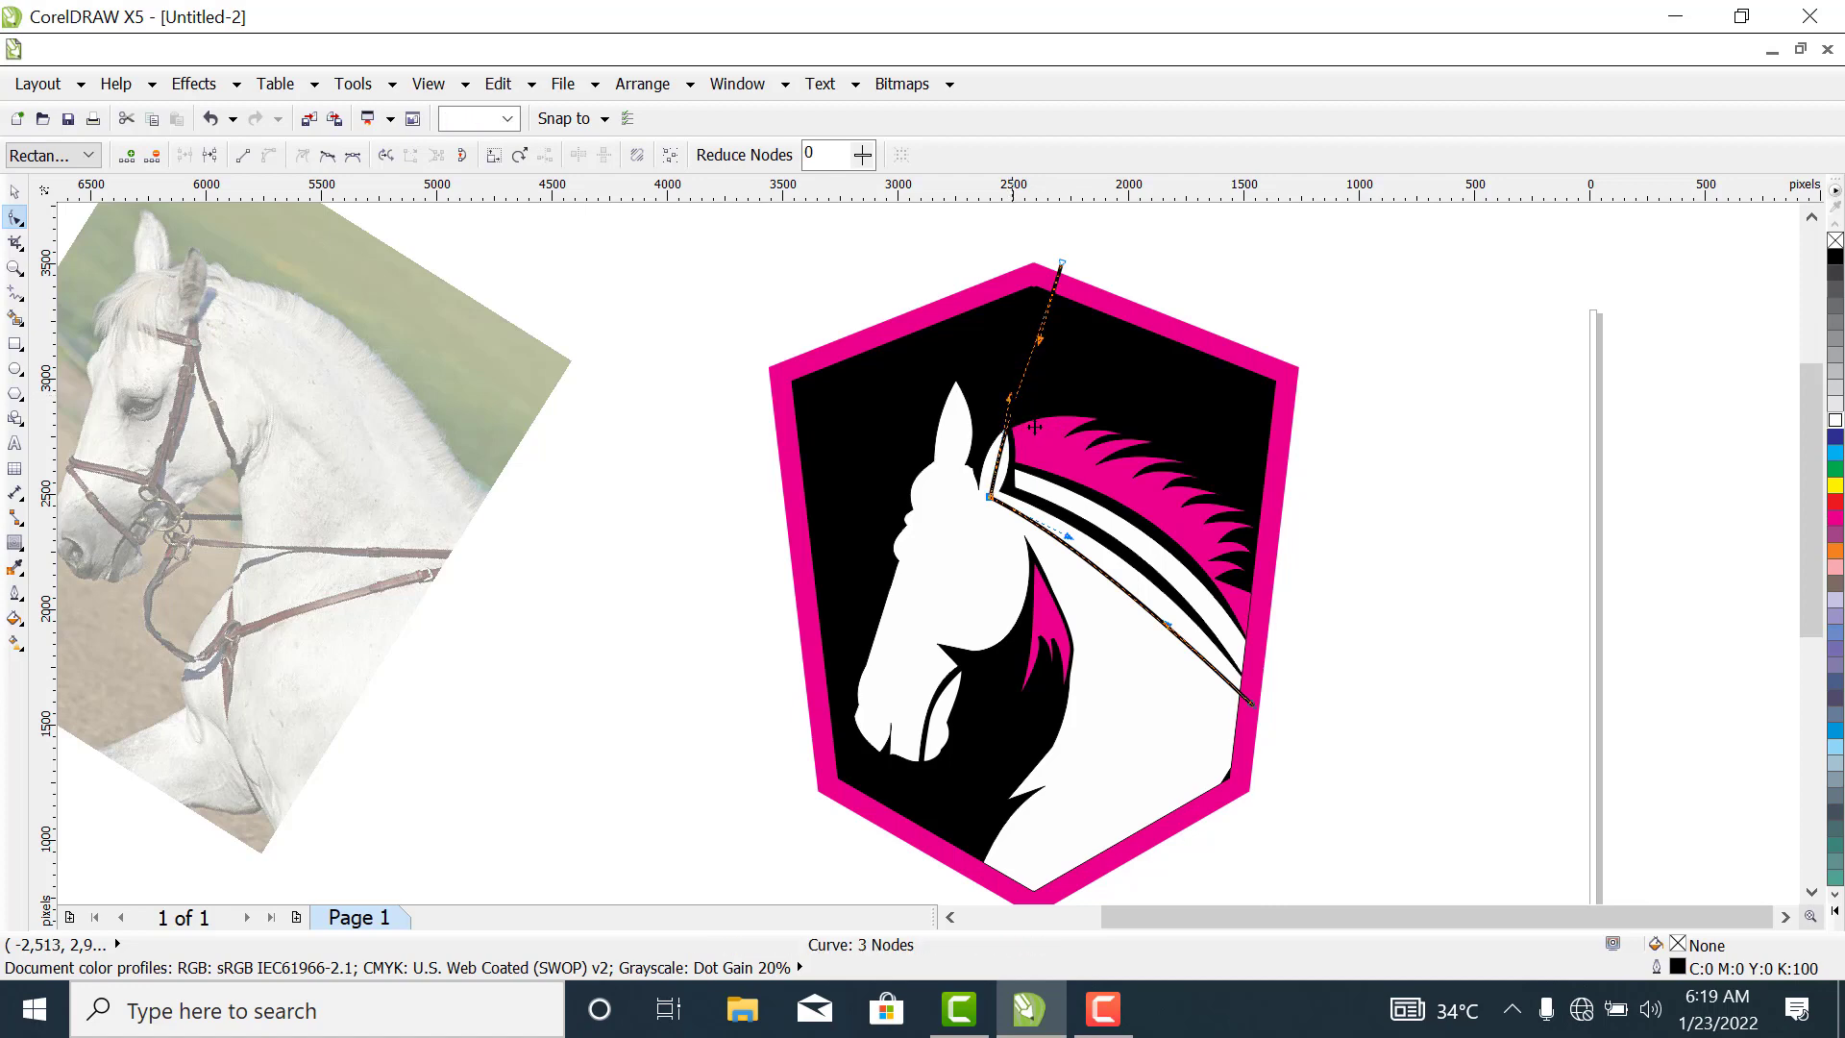
left_click(1168, 635)
mouse_move(1167, 634)
left_mouse_down()
mouse_move(1191, 623)
mouse_move(1173, 609)
left_mouse_up()
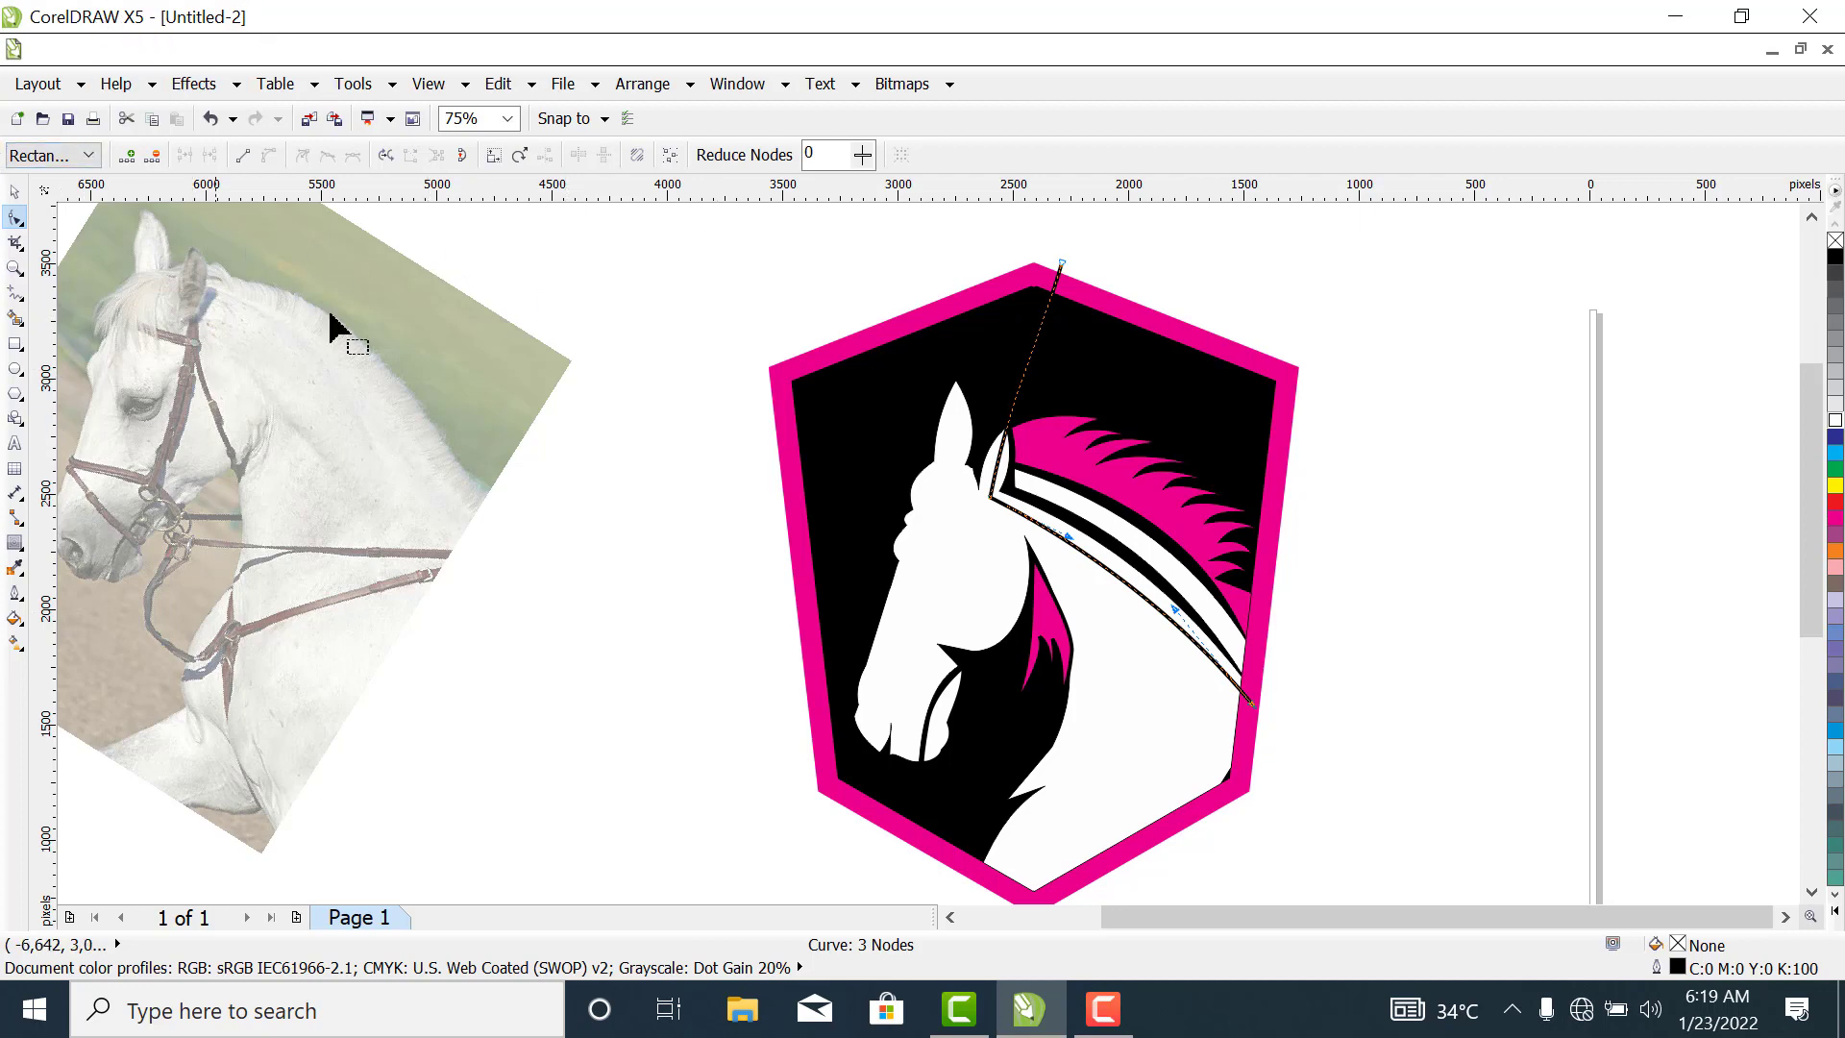
Use Smart Fill to shade the rear half of the ear and the neck strip above the curved line in grey-beige.
left_click(15, 318)
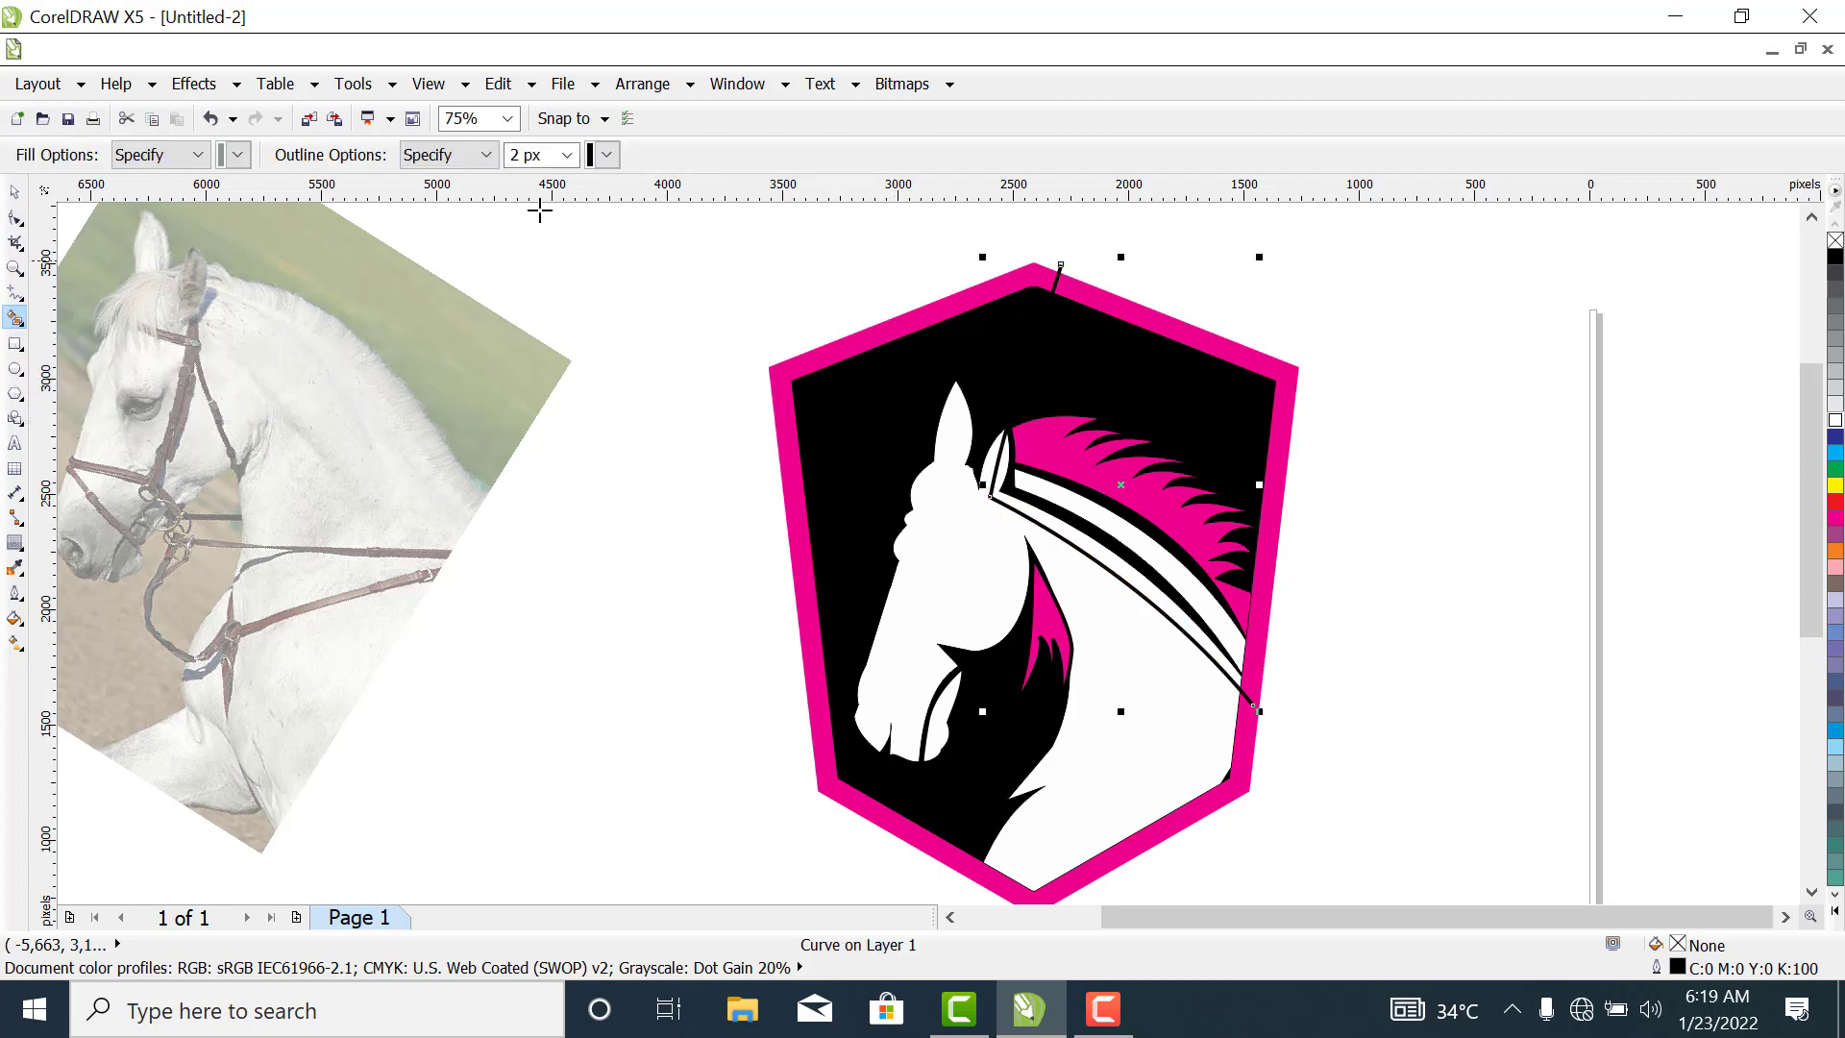
left_click(237, 157)
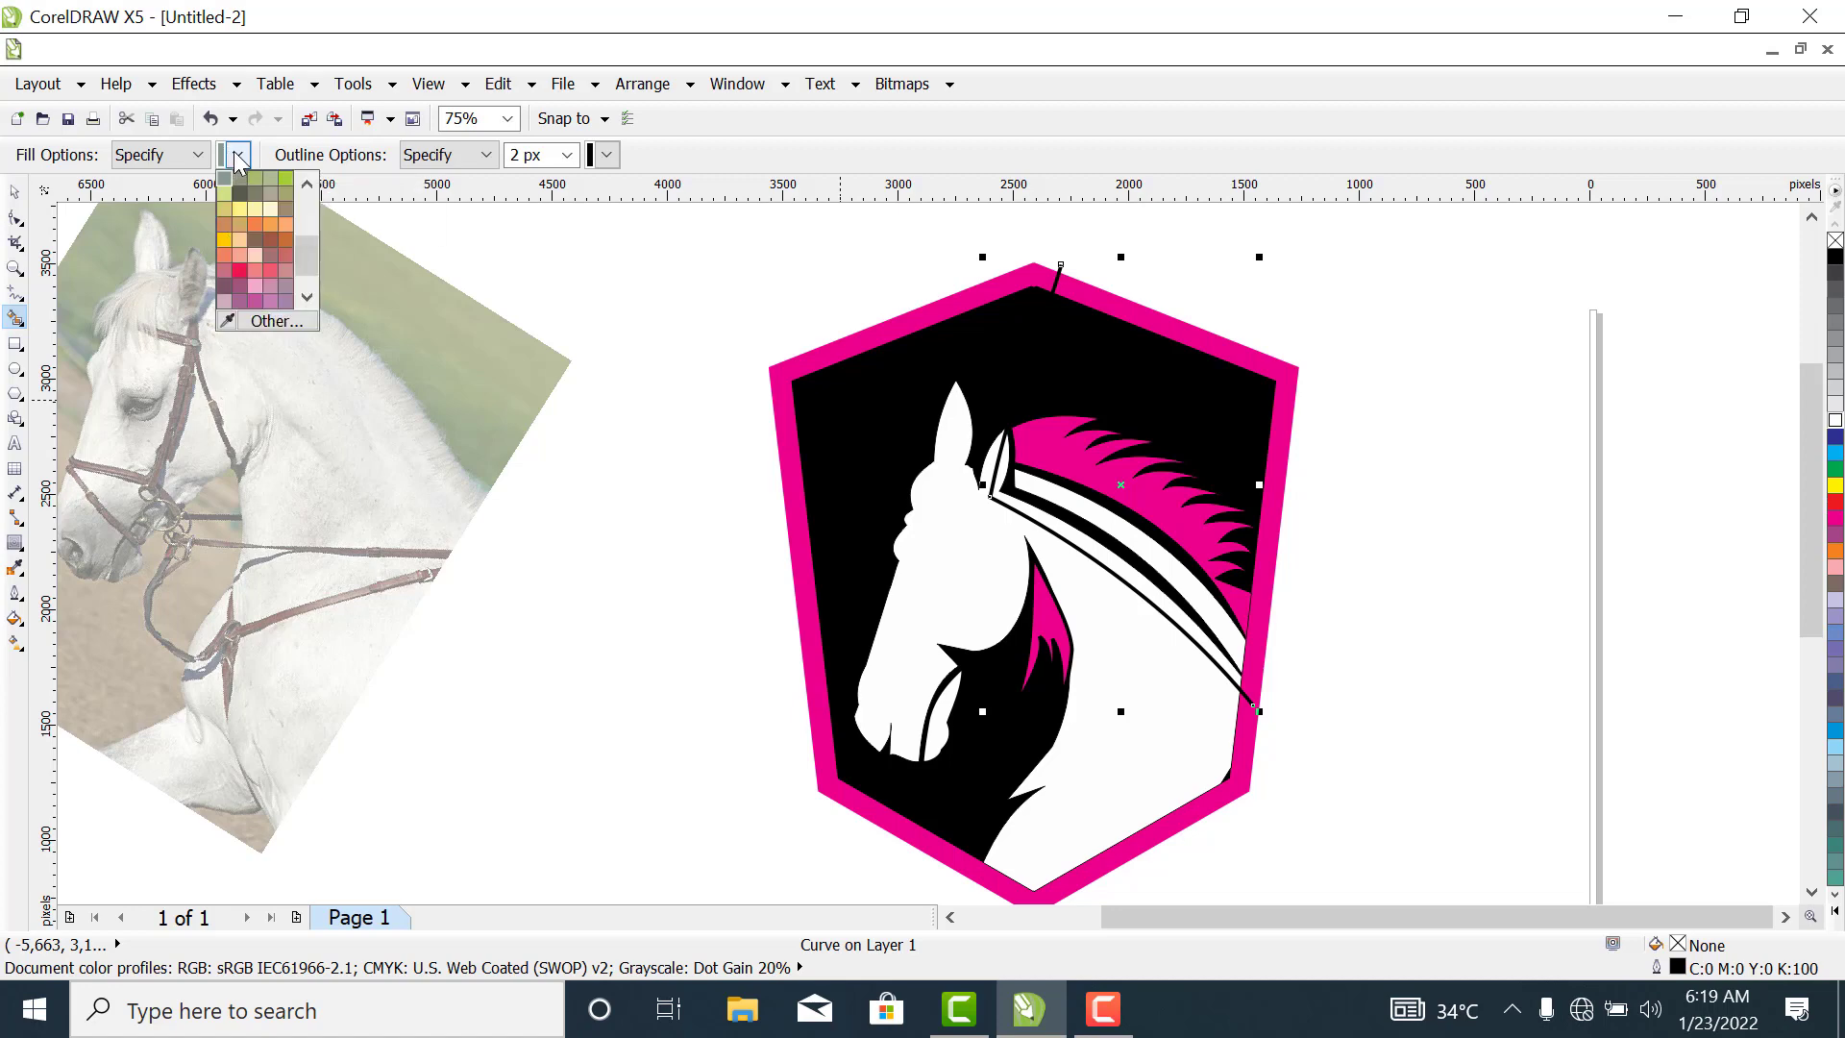
left_click(267, 193)
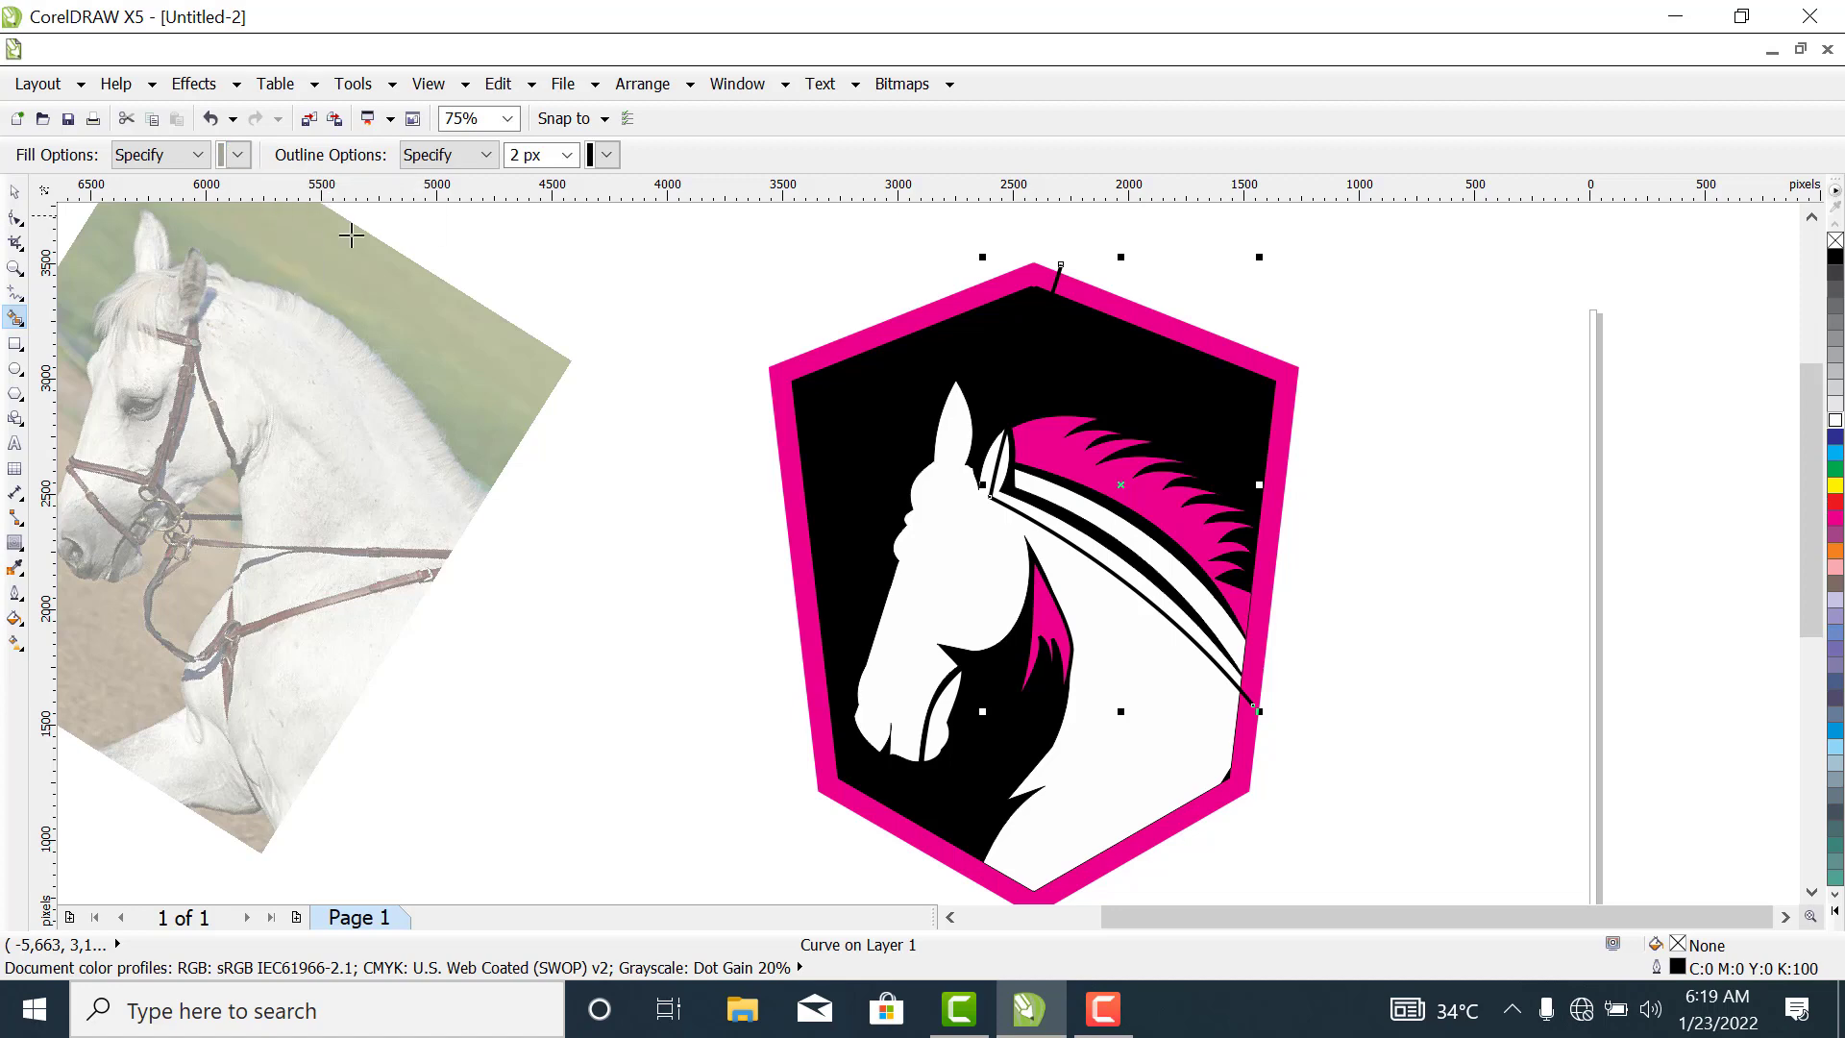
left_click(1042, 519)
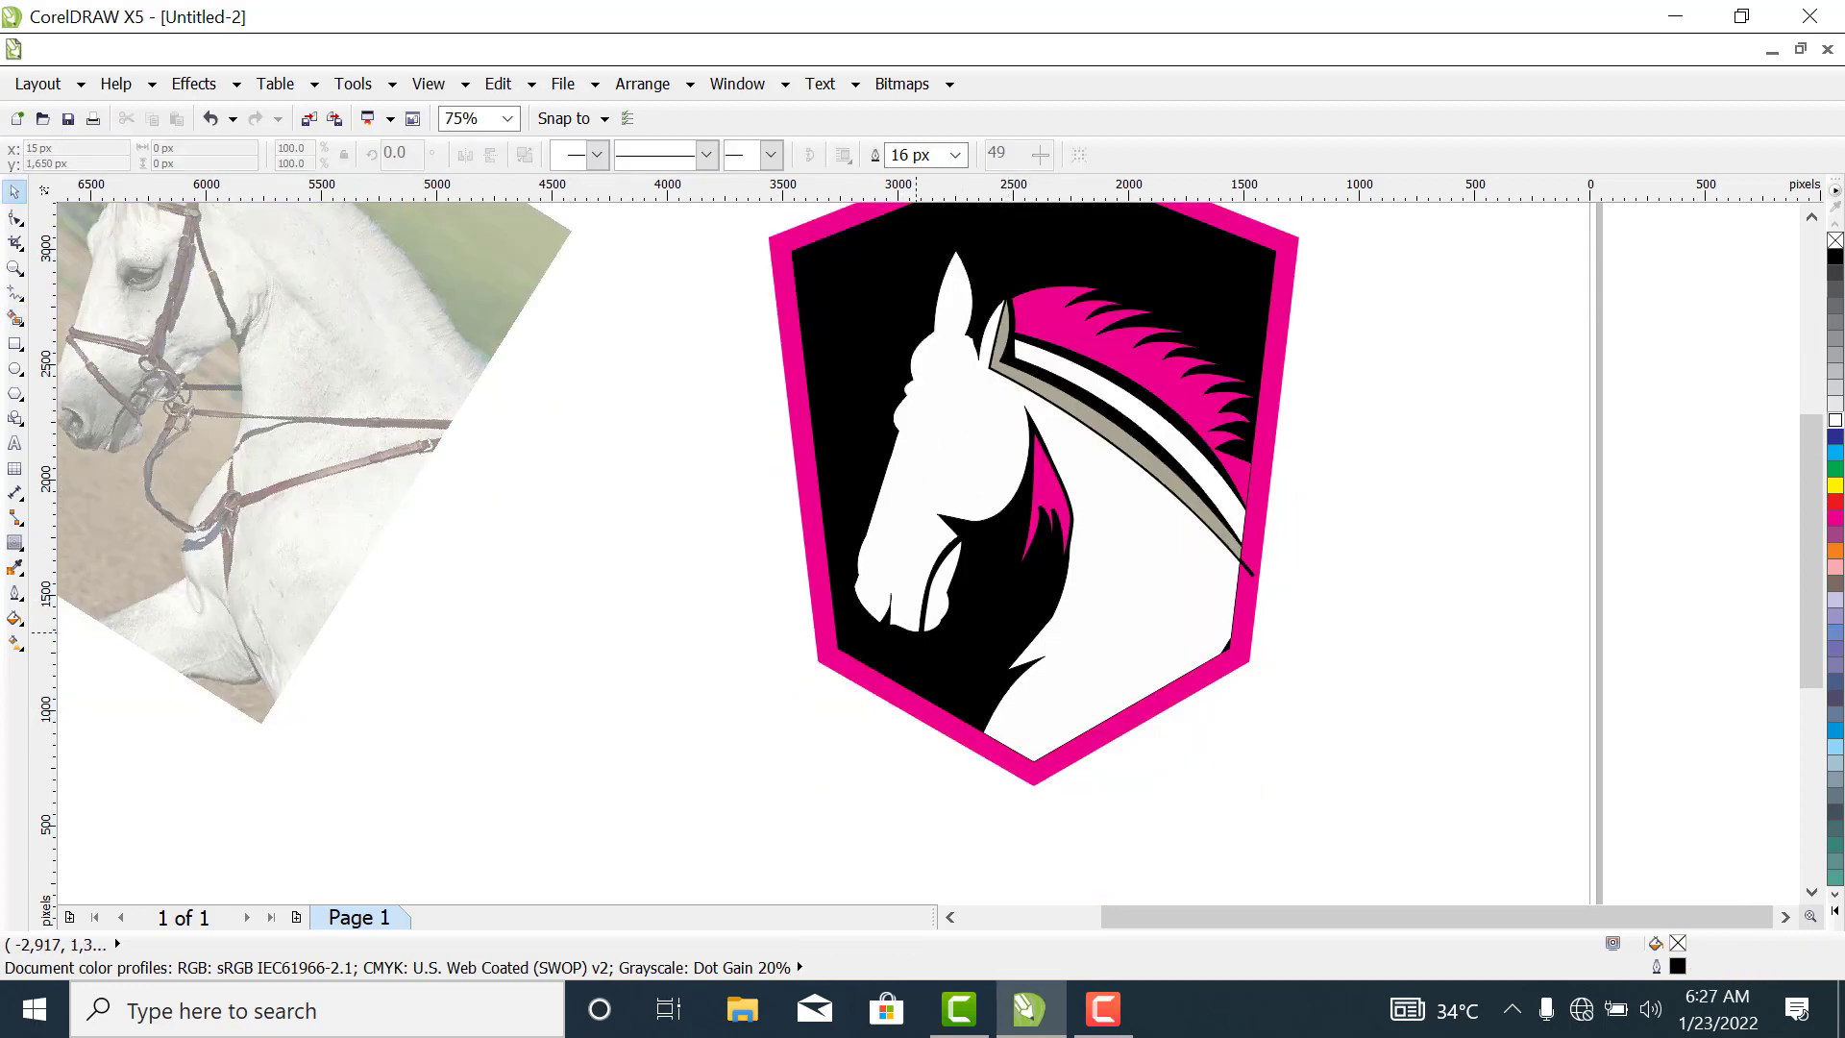
Start a freehand polyline at the mouth, running up the lower face and back along the jaw to the cheek.
left_click(14, 295)
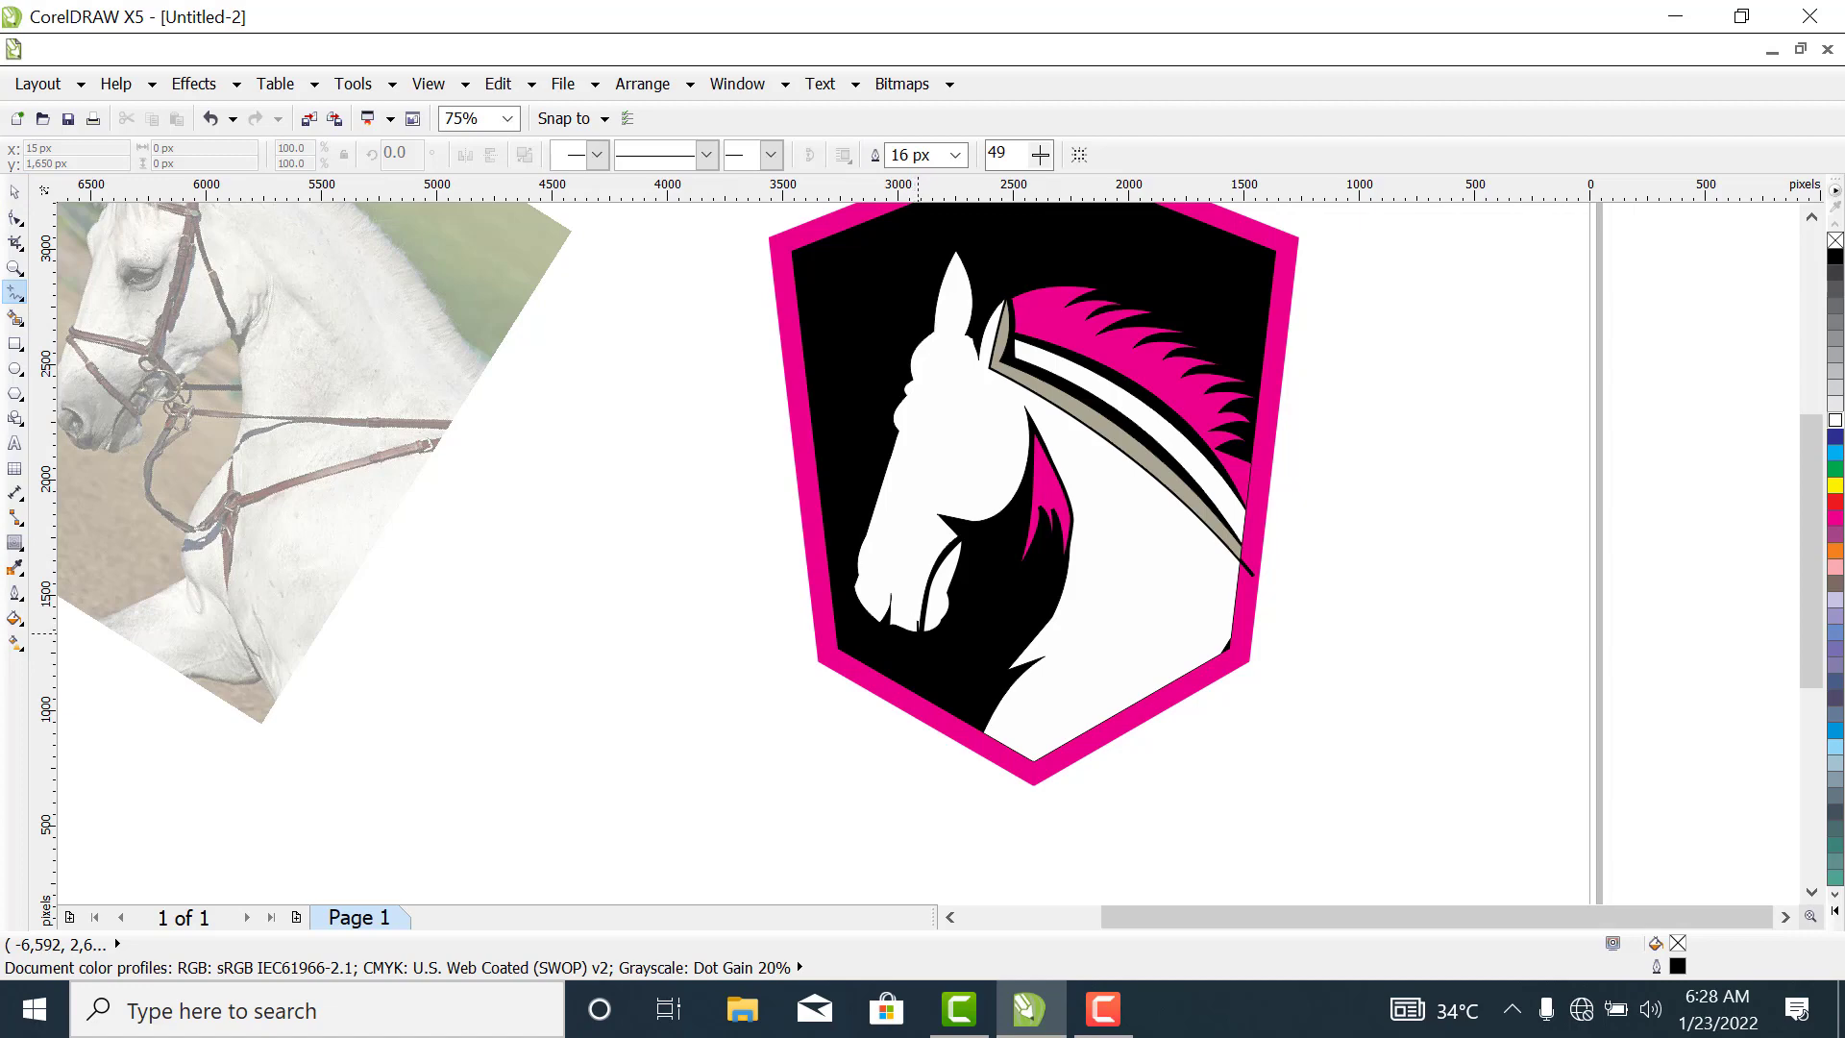
left_click(917, 631)
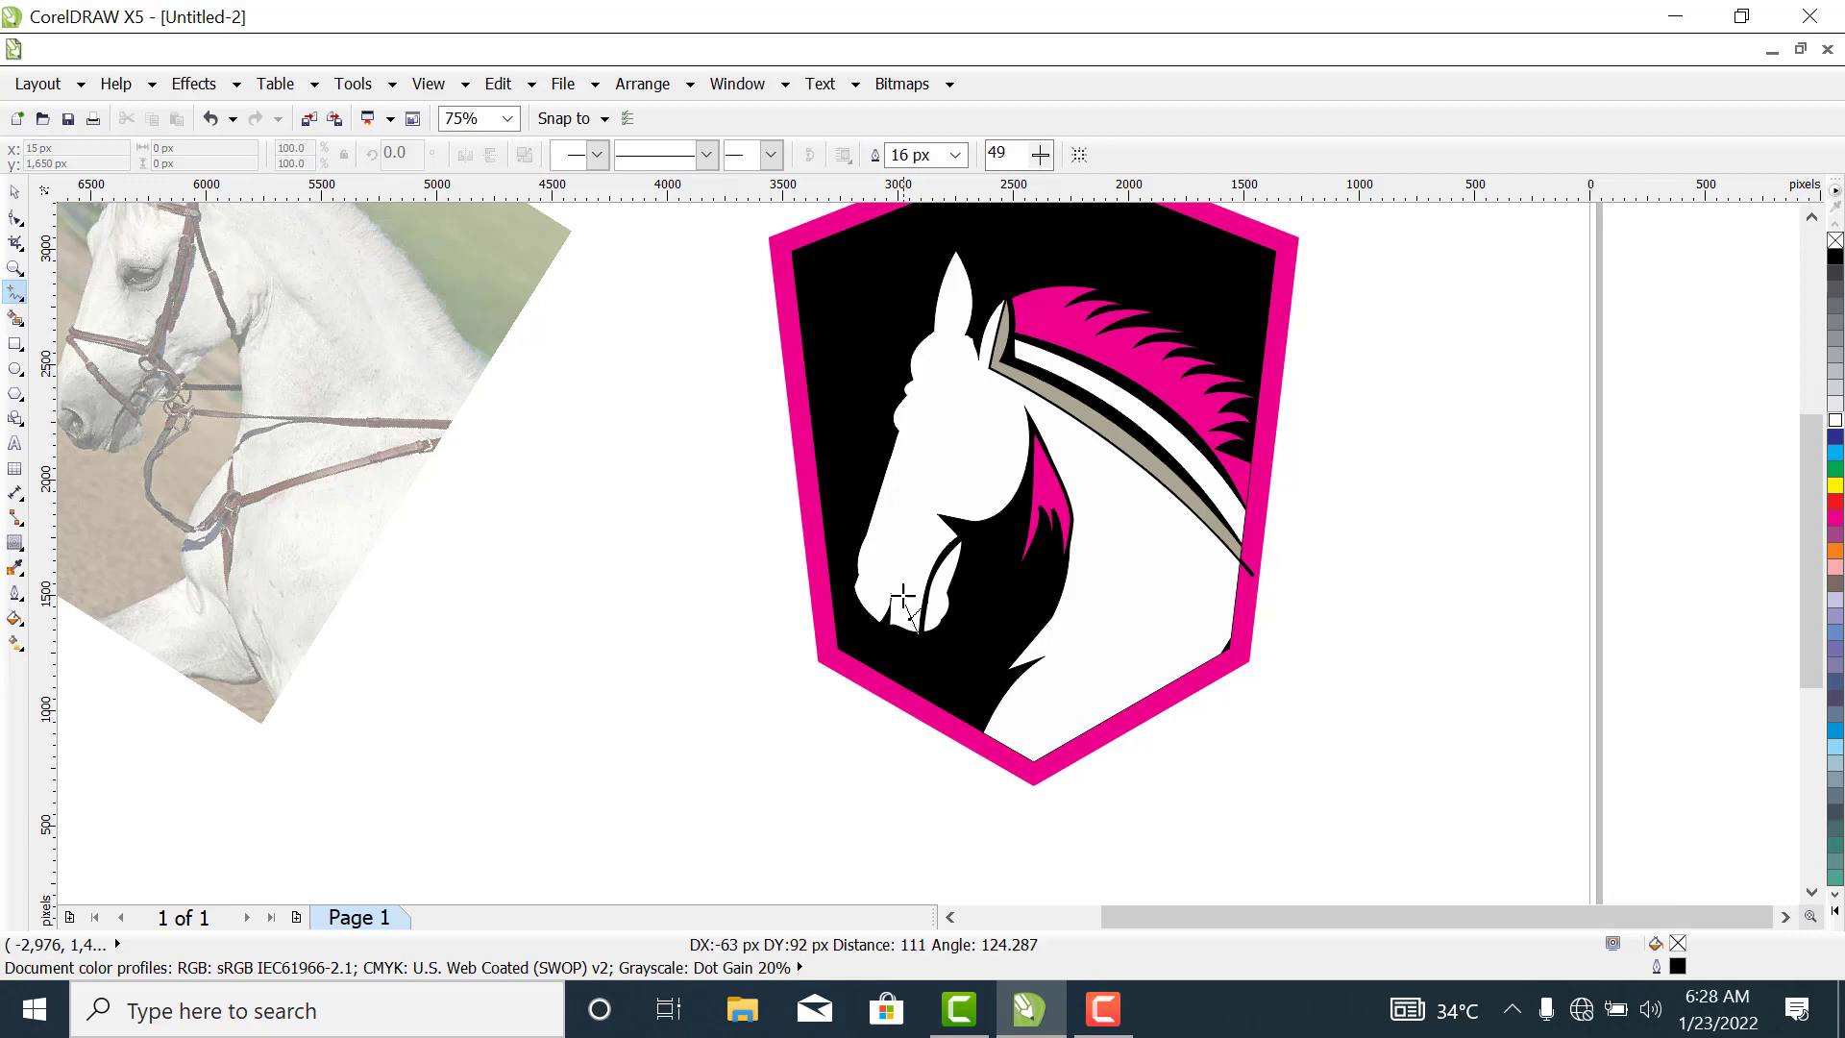
left_click(922, 529)
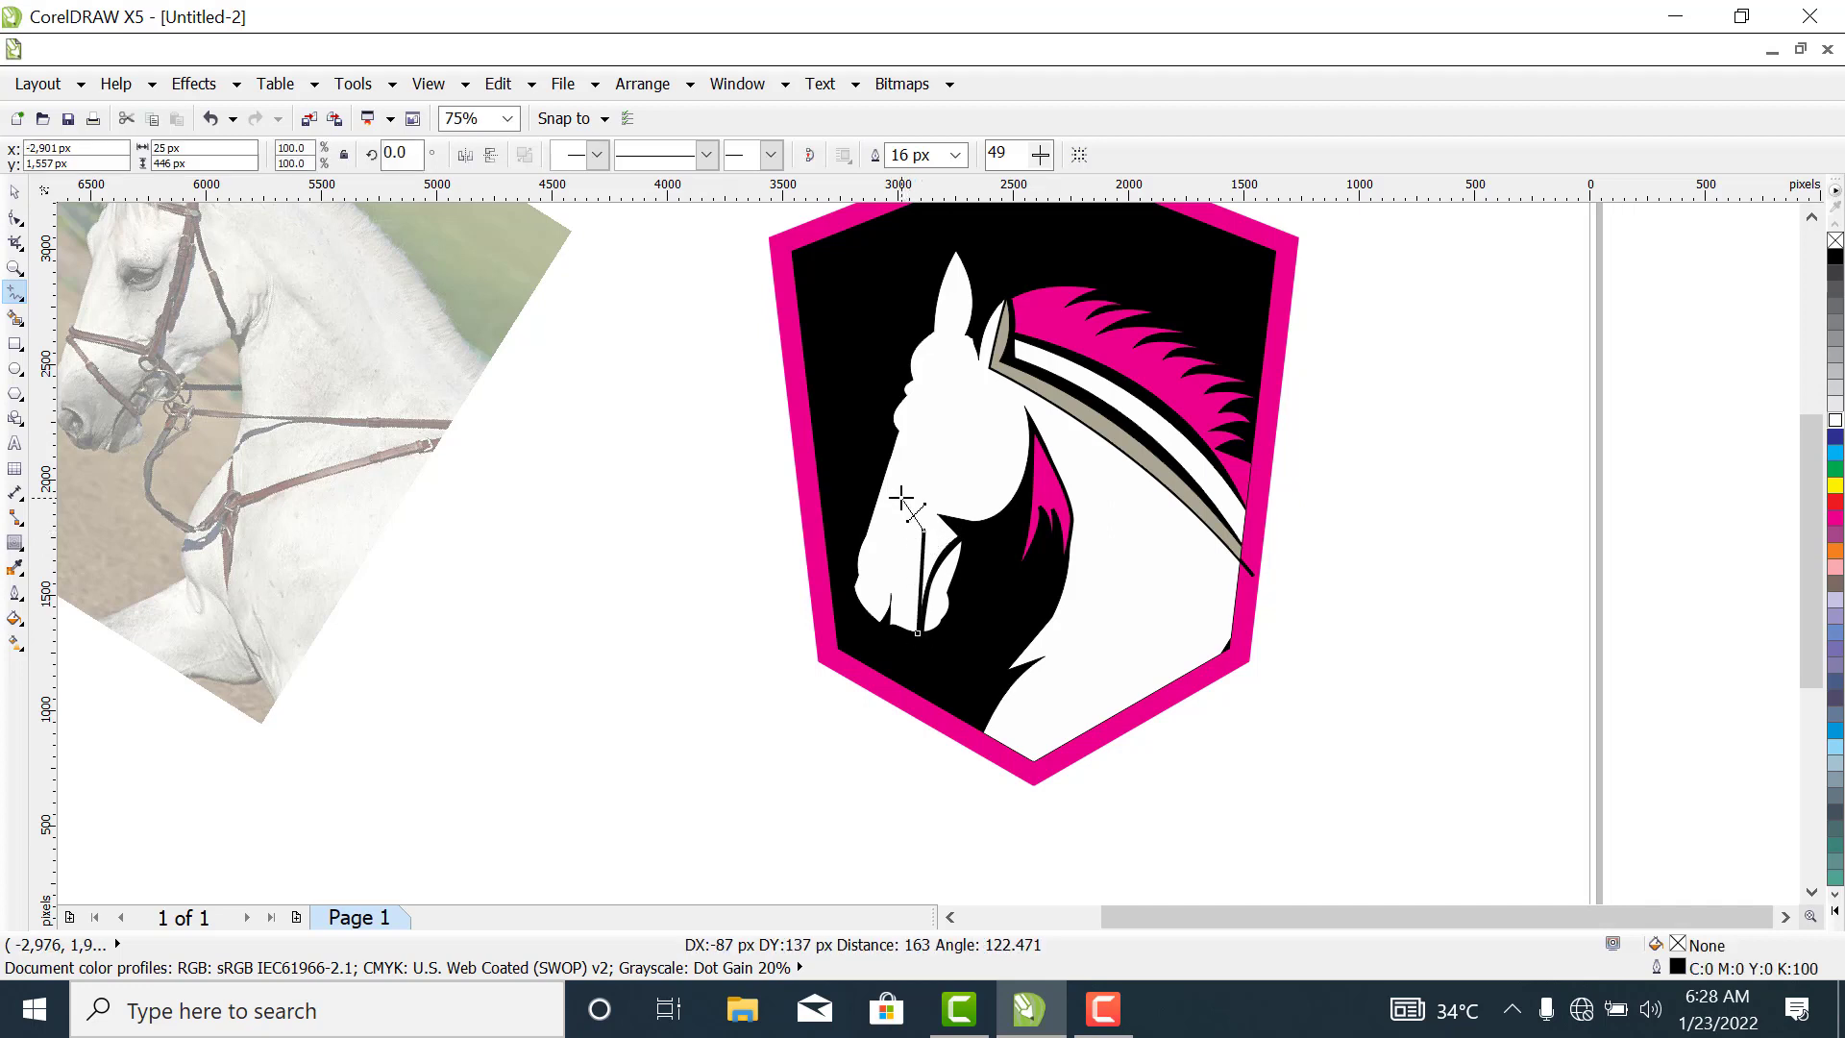
left_click(907, 493)
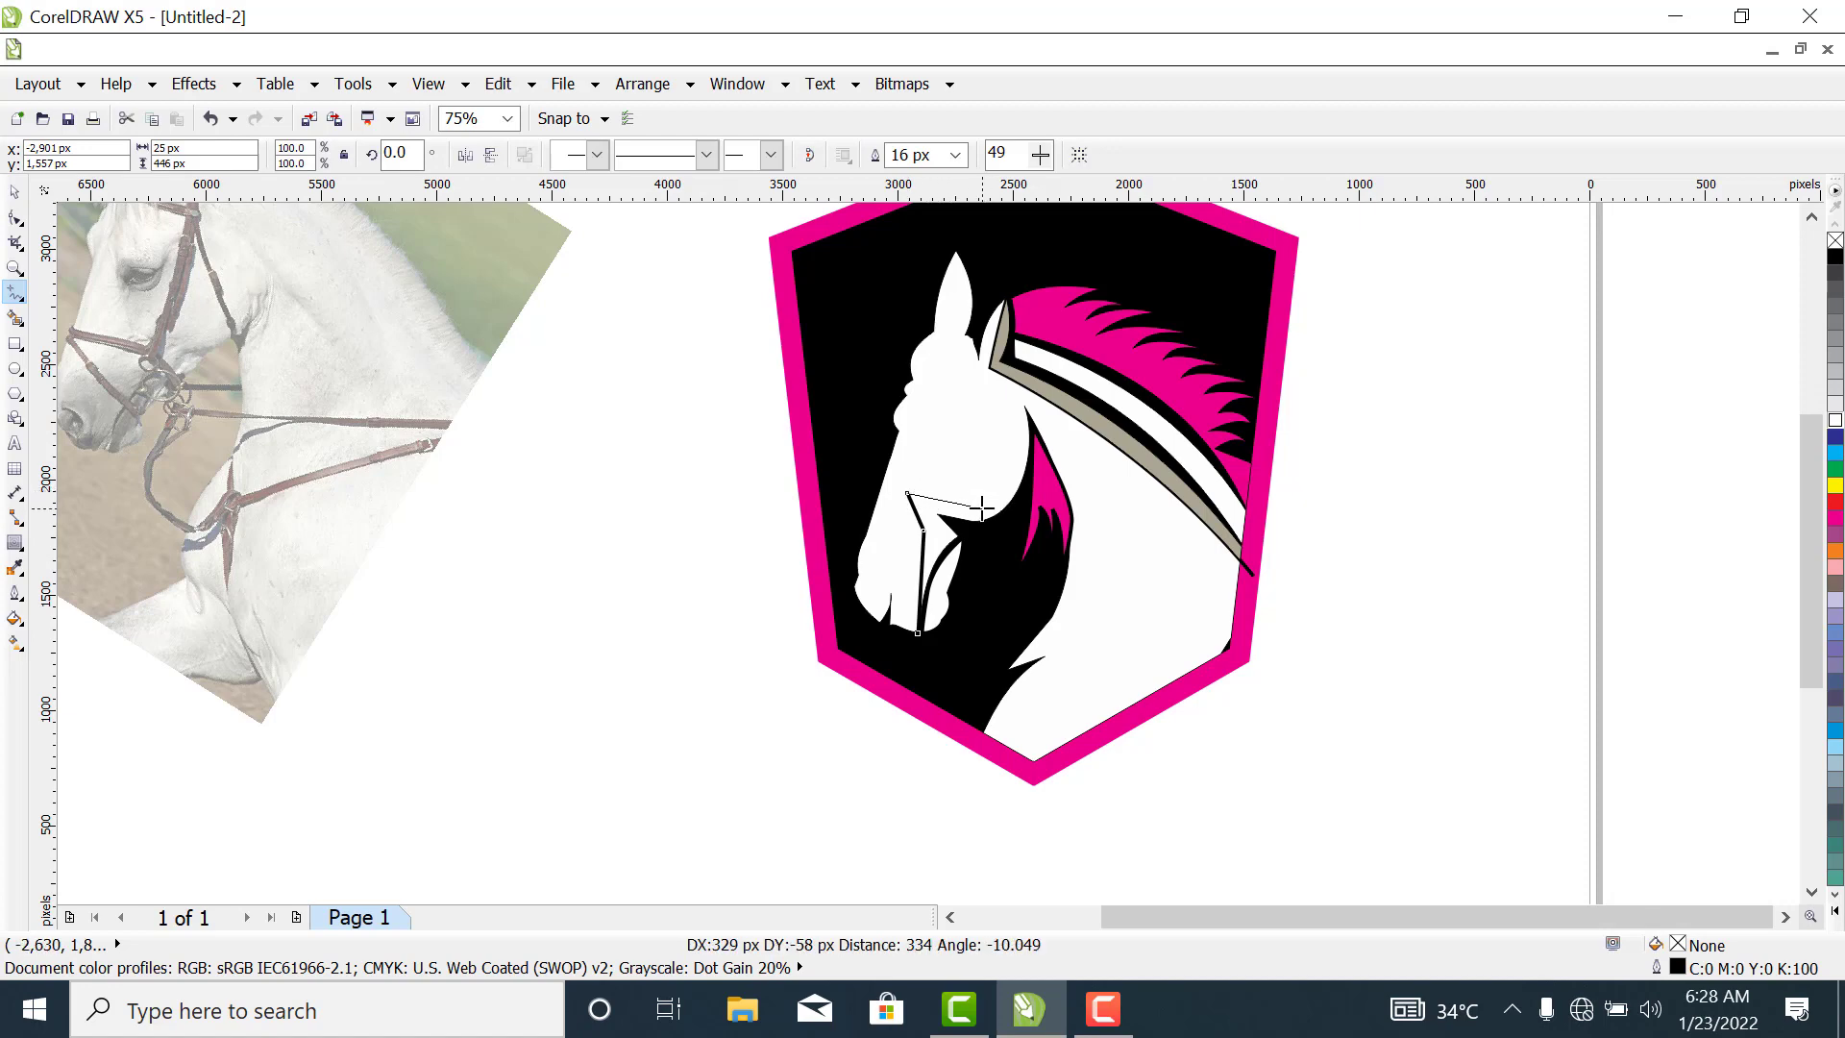
double_click(981, 508)
left_click(981, 507)
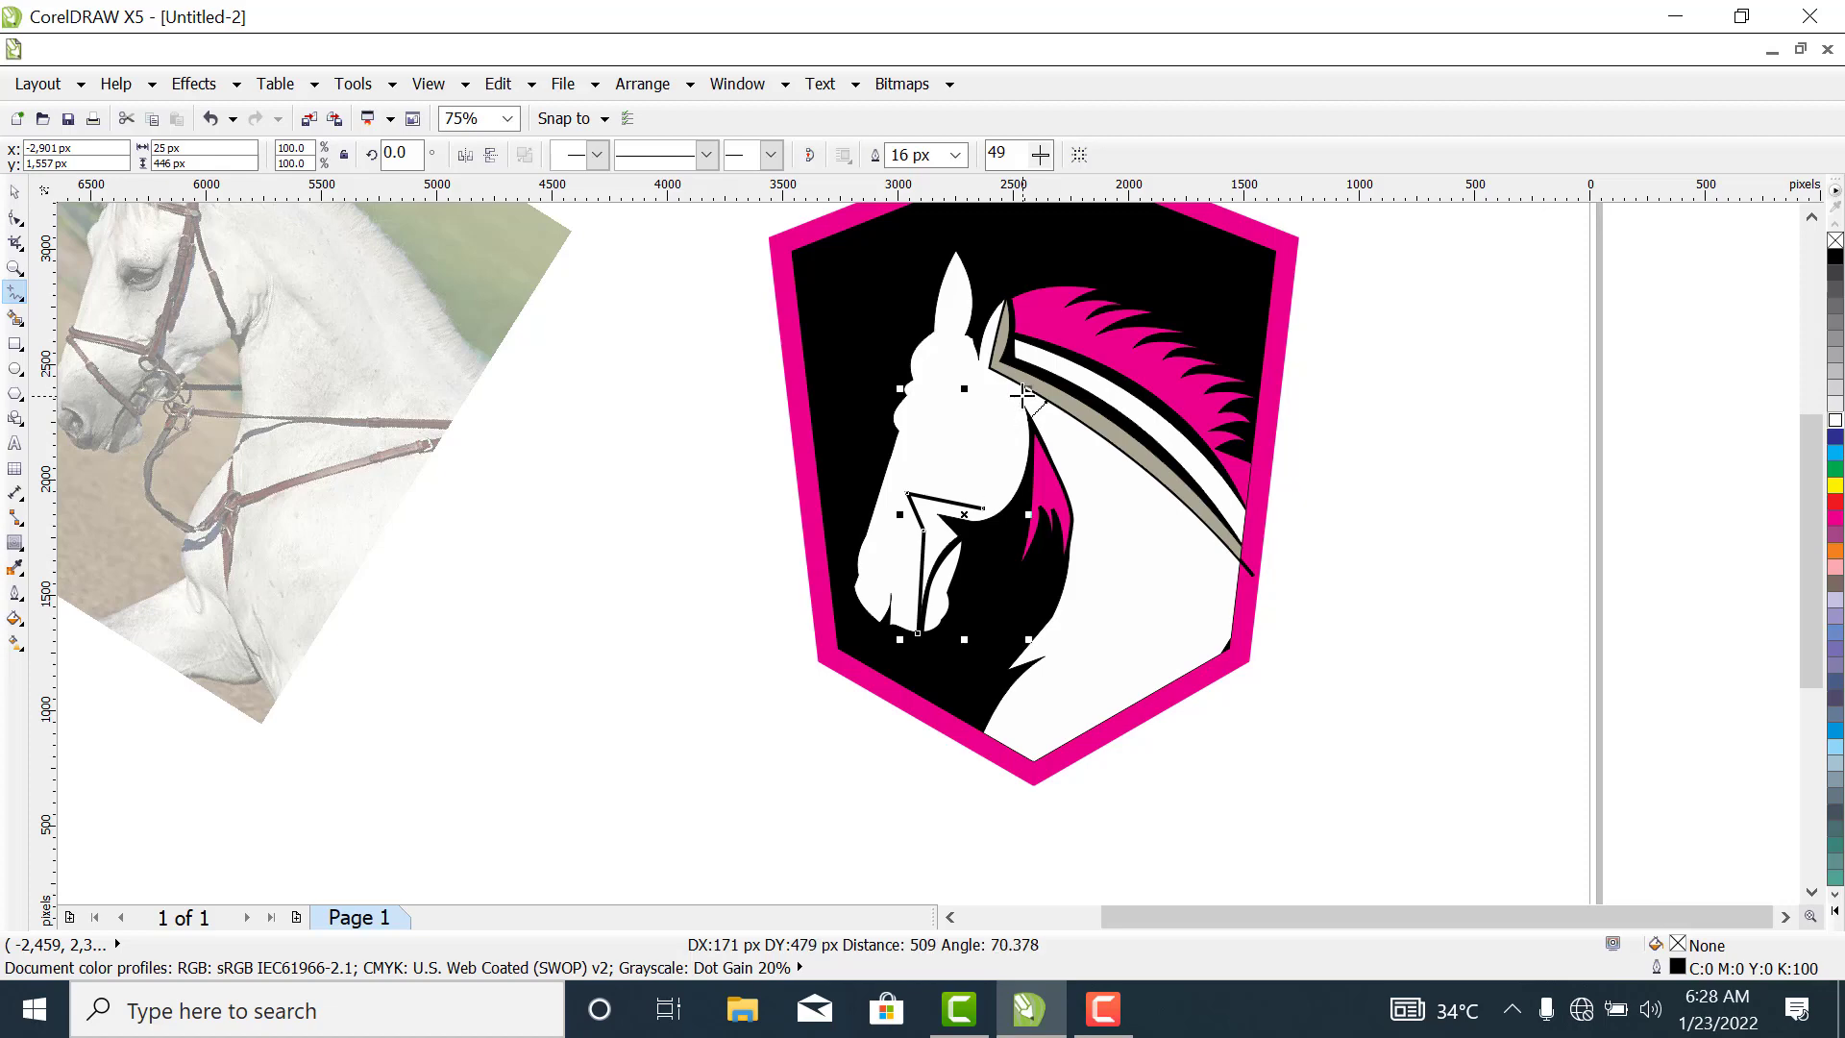
Continue the polyline up to the top of the hair tuft, down the neck front, around the chest notch and past the shield's lower edge.
left_click(1022, 394)
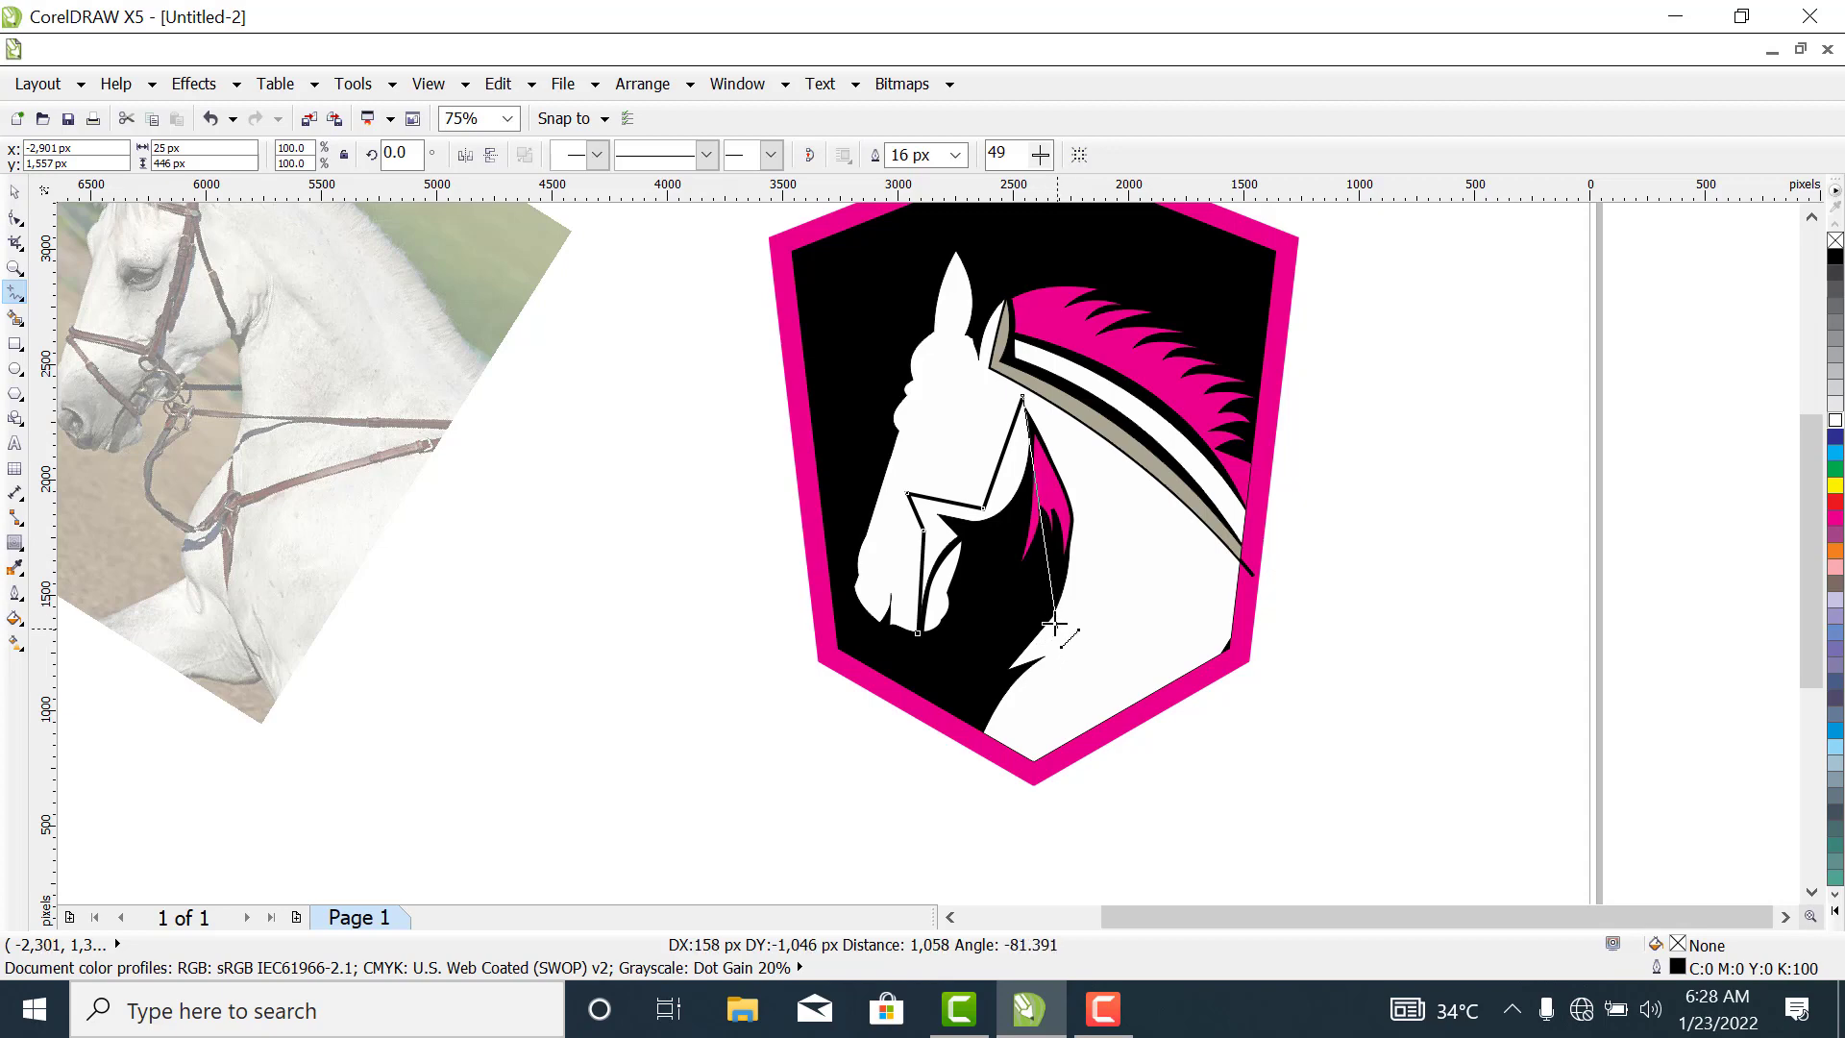
left_click(1059, 636)
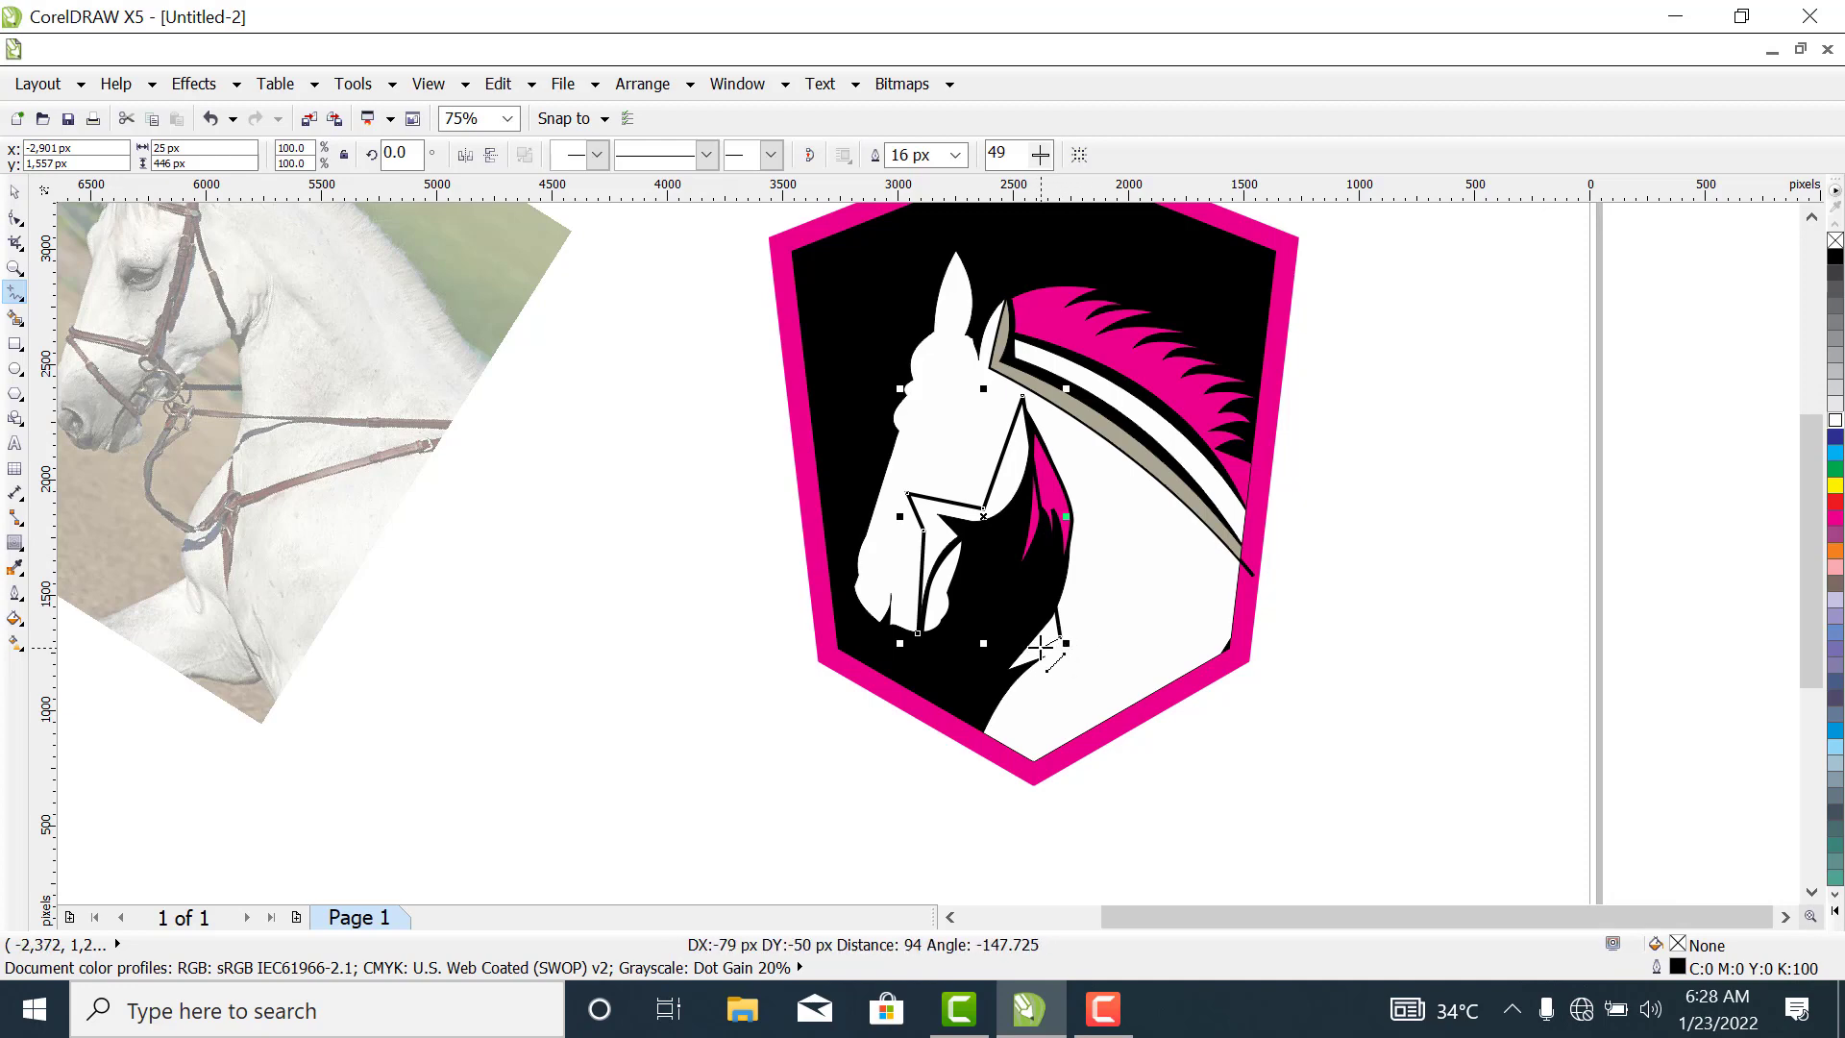
left_click(1043, 649)
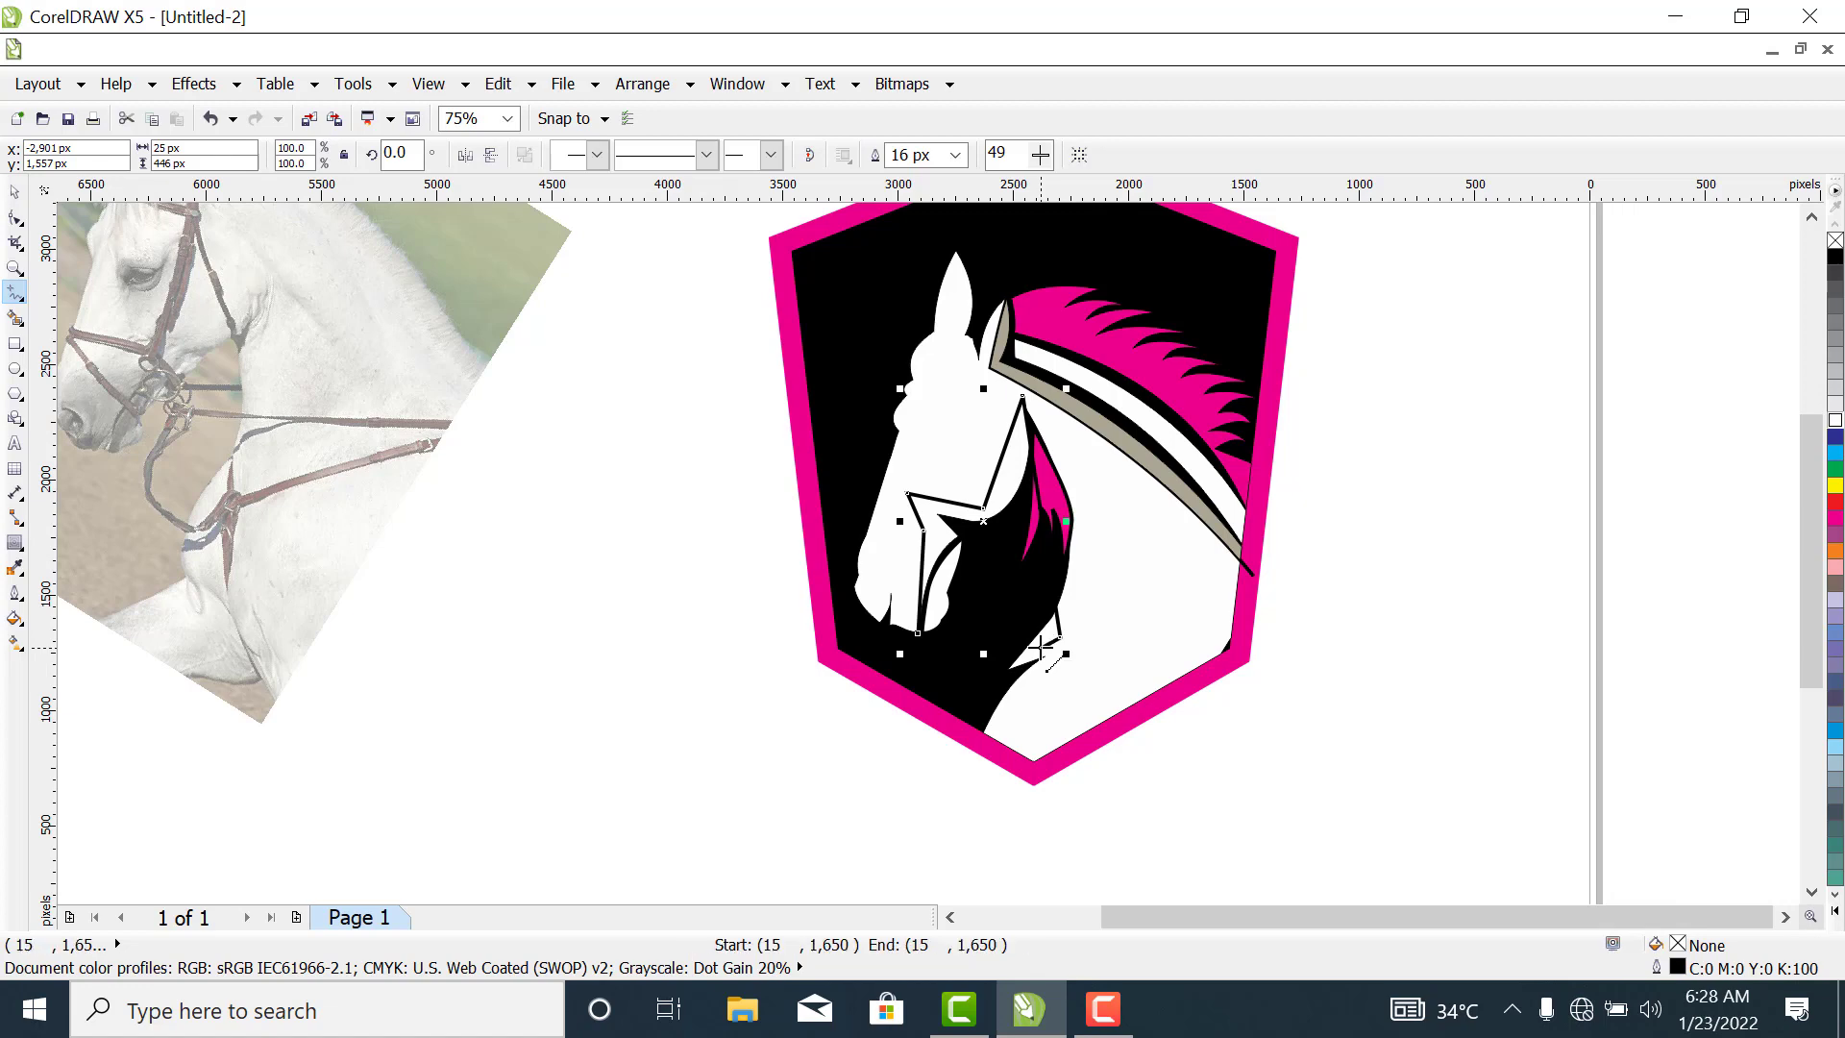
left_click(1090, 646)
left_click(1091, 646)
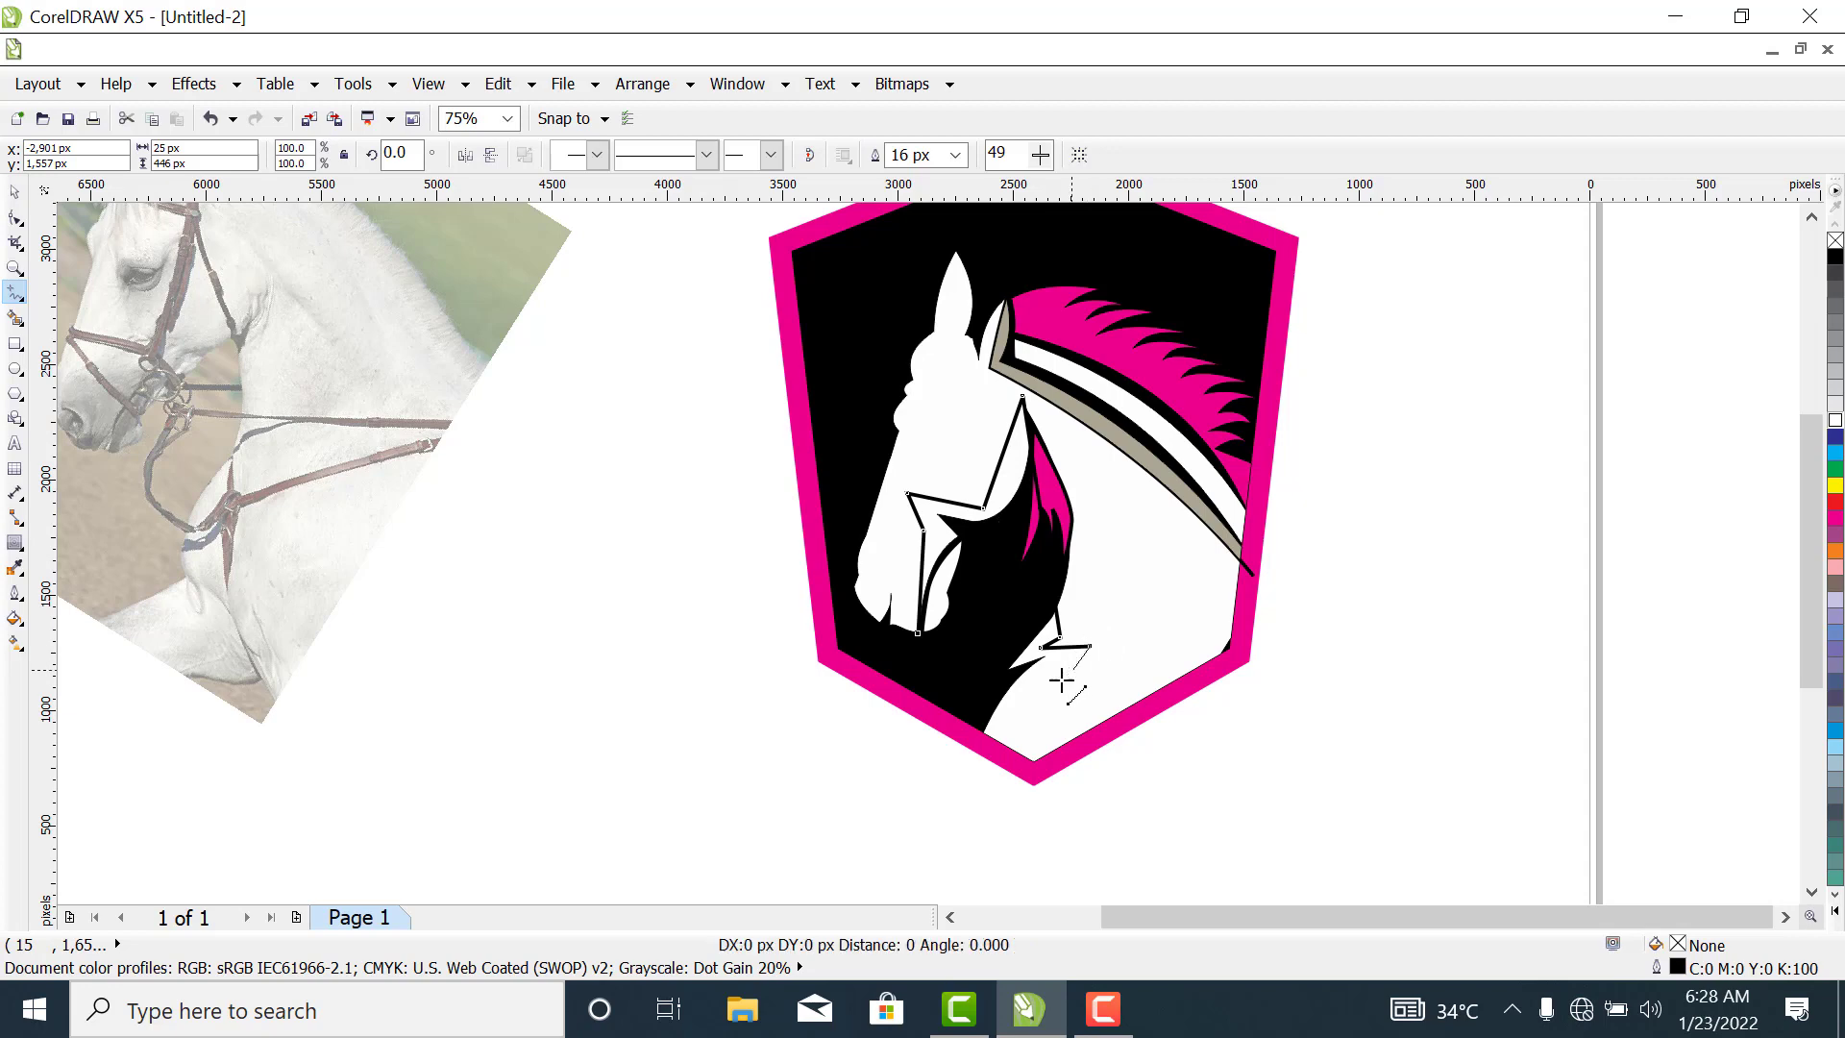
left_click(1002, 761)
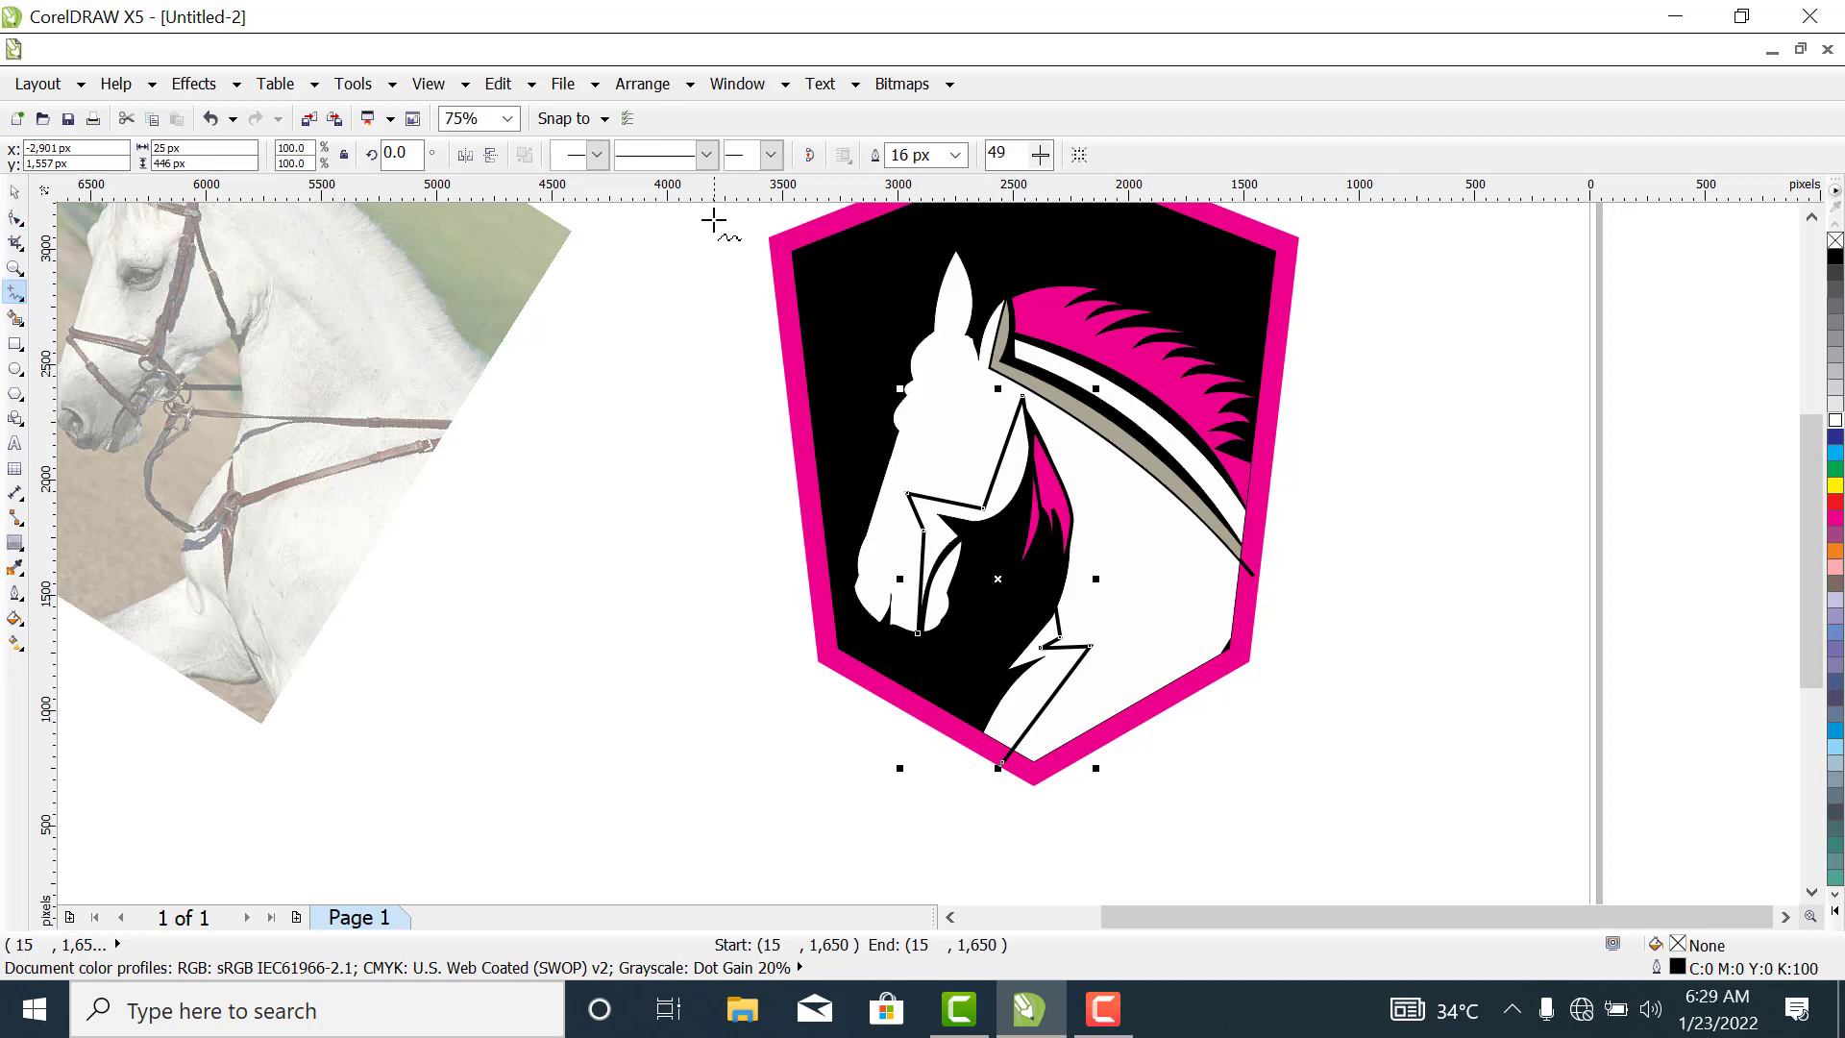
Convert the polyline's segments to curves, then bow the throat segment into the neck and round the cheek segment along the jaw.
left_click(14, 219)
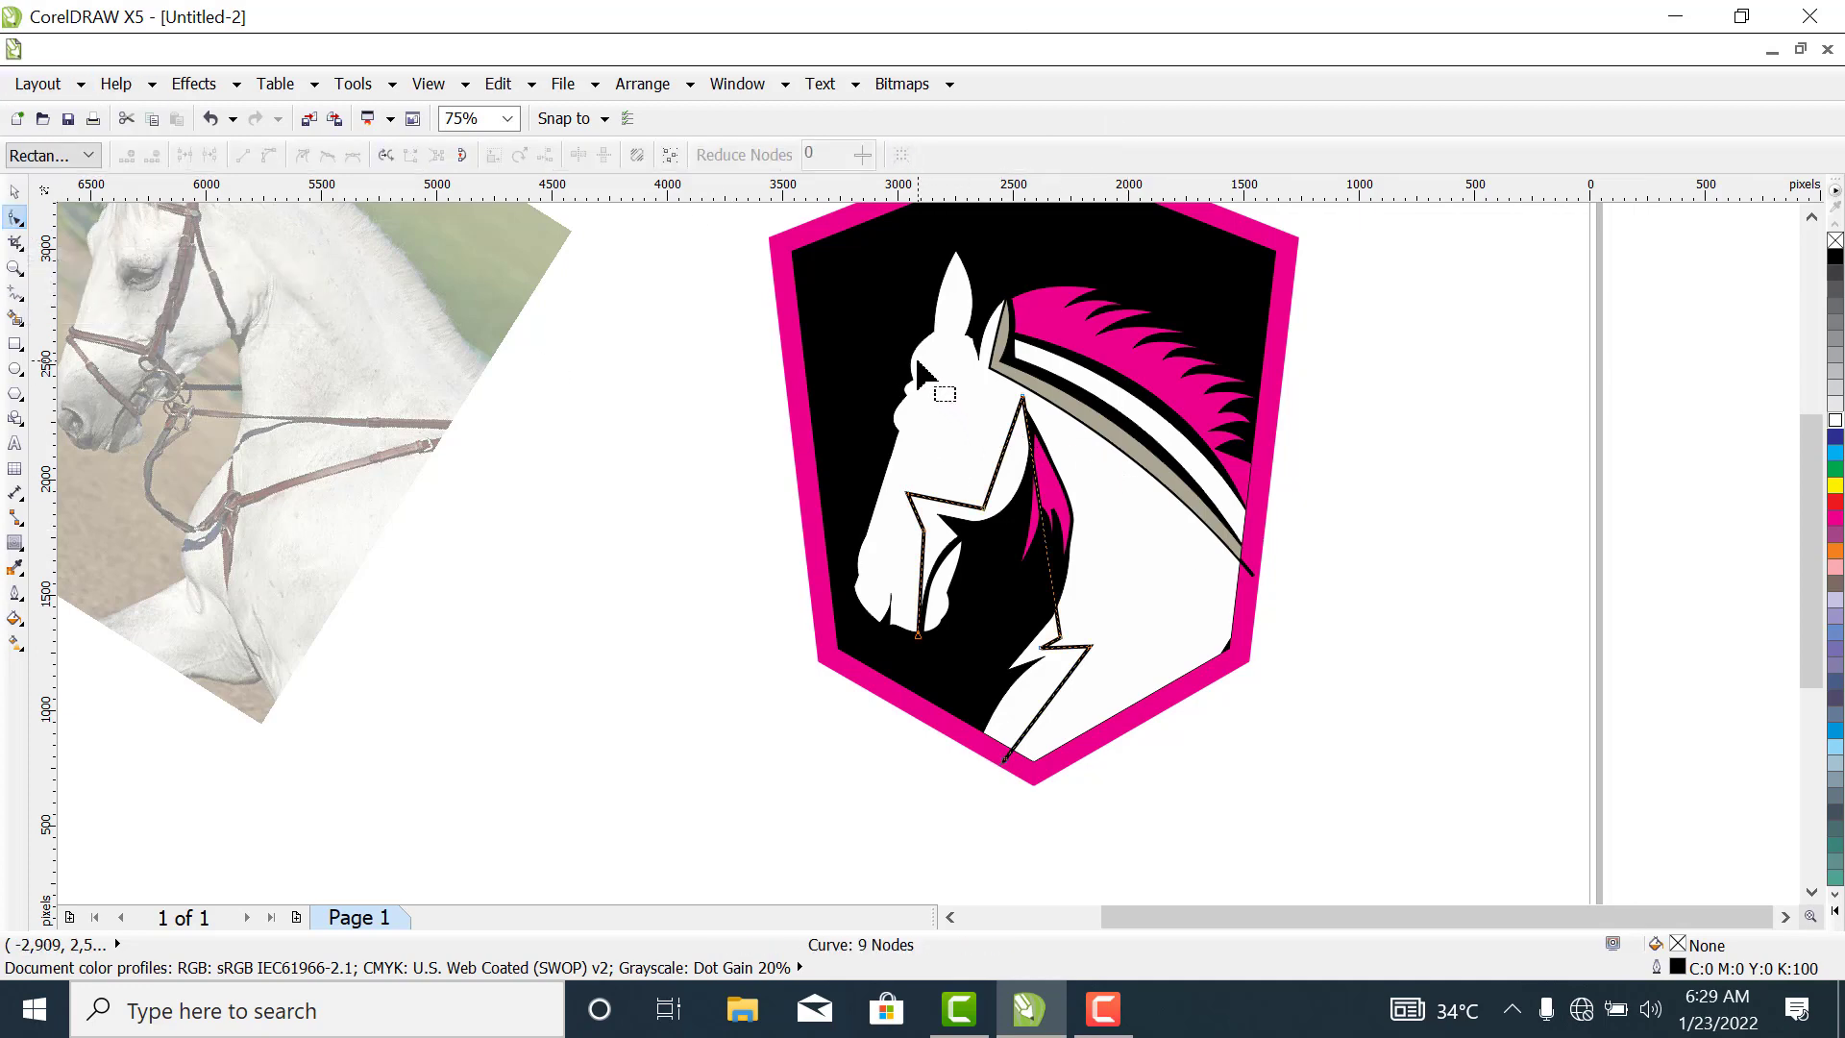
left_click_drag(918, 362, 1192, 803)
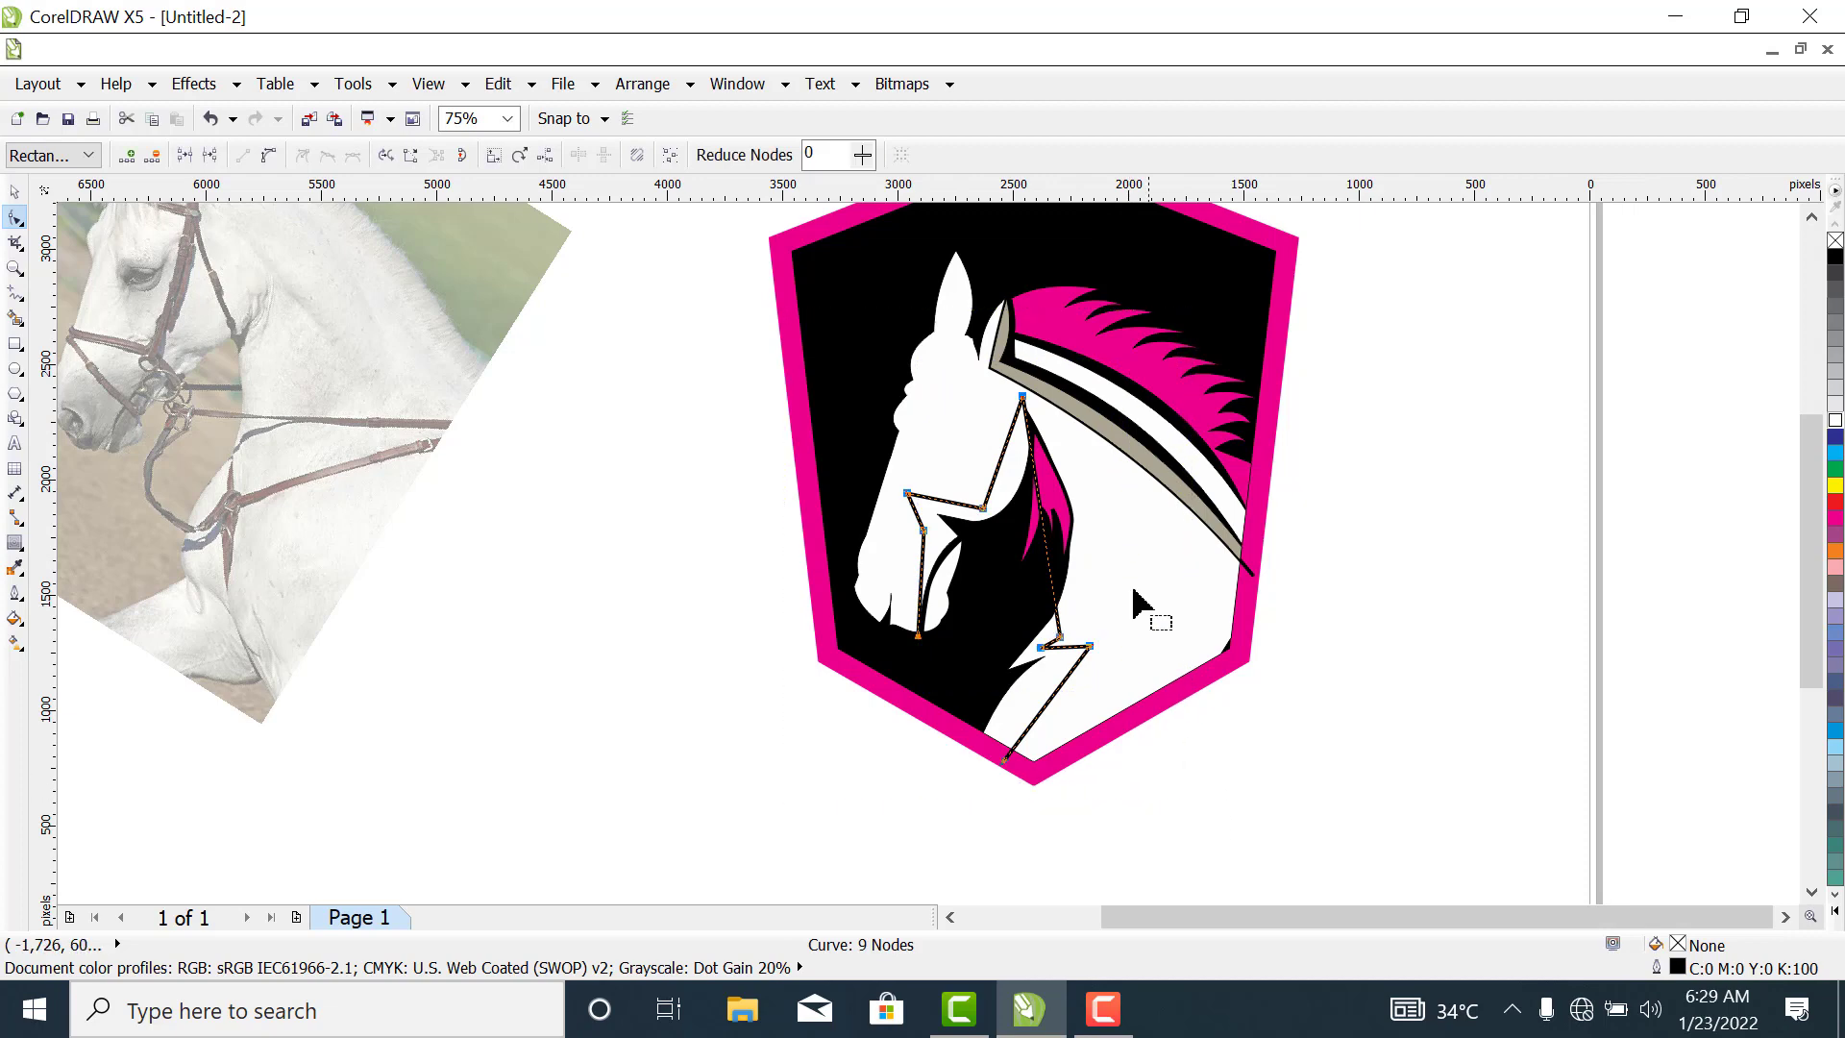
left_click(268, 159)
left_click_drag(1088, 541, 1104, 549)
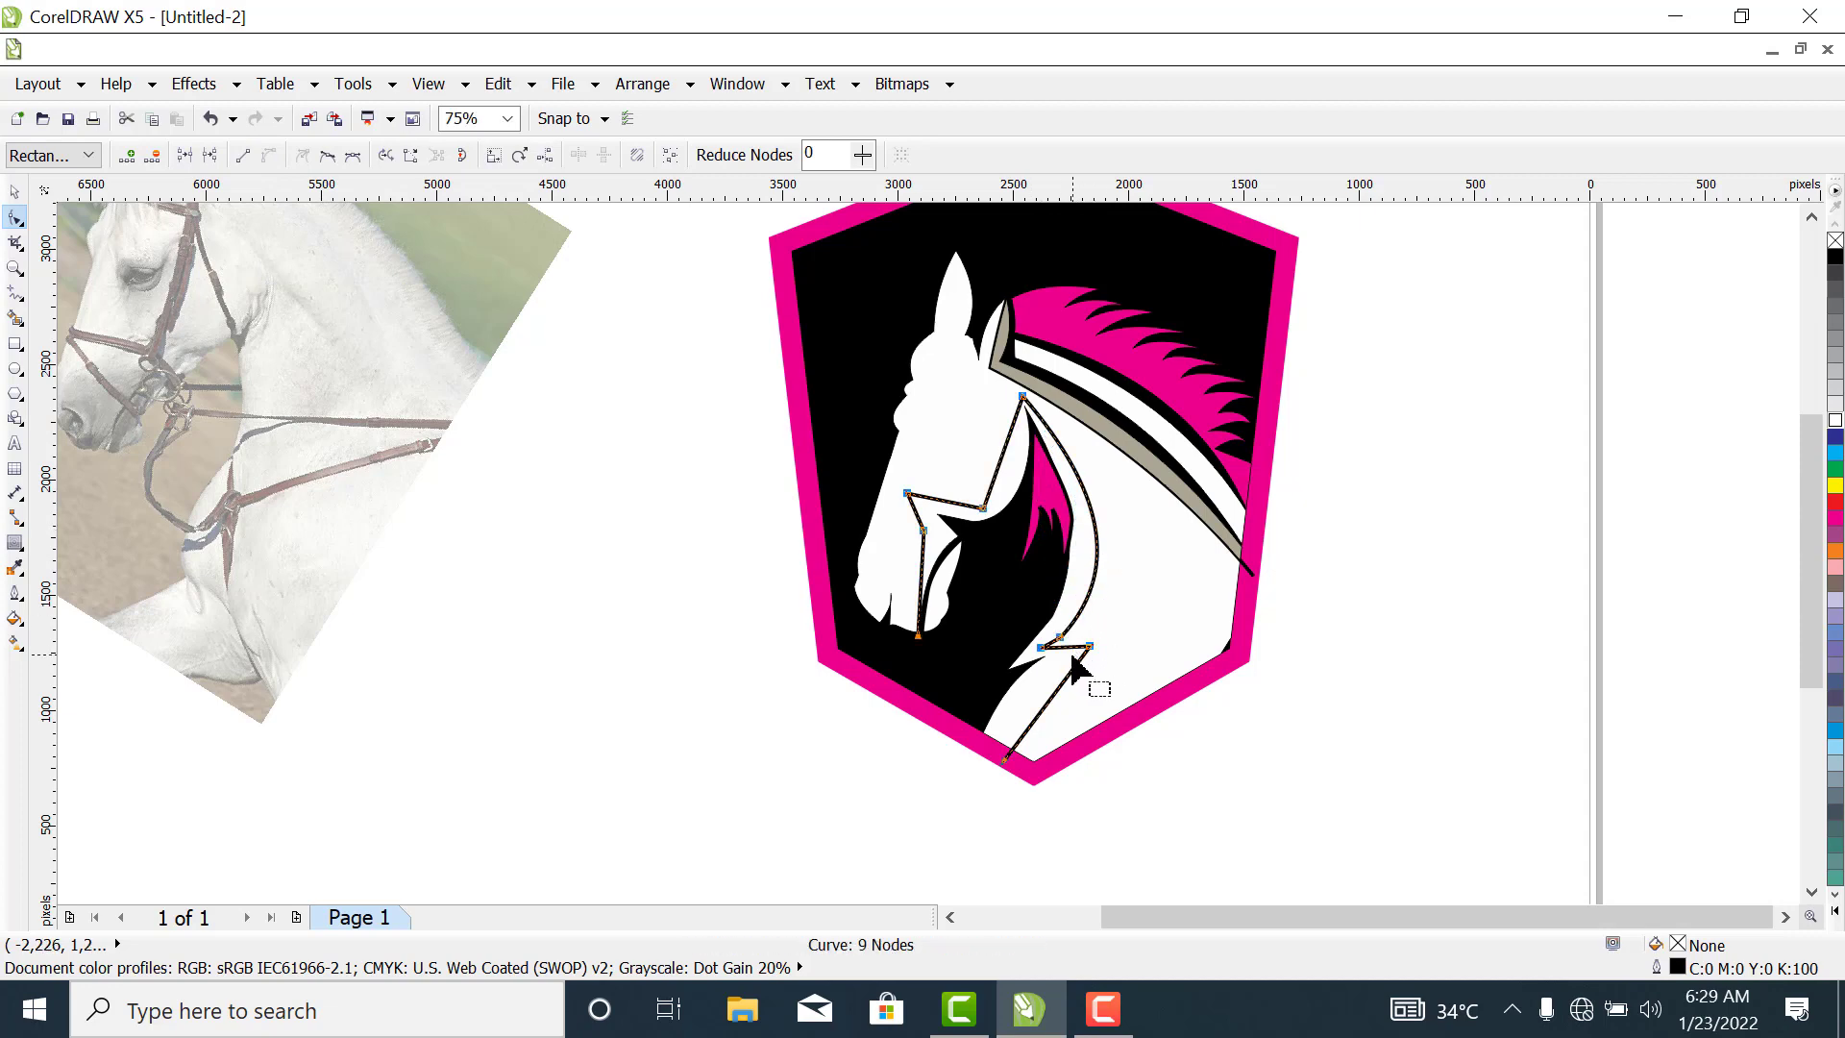
left_click(1010, 458)
left_click(1007, 470)
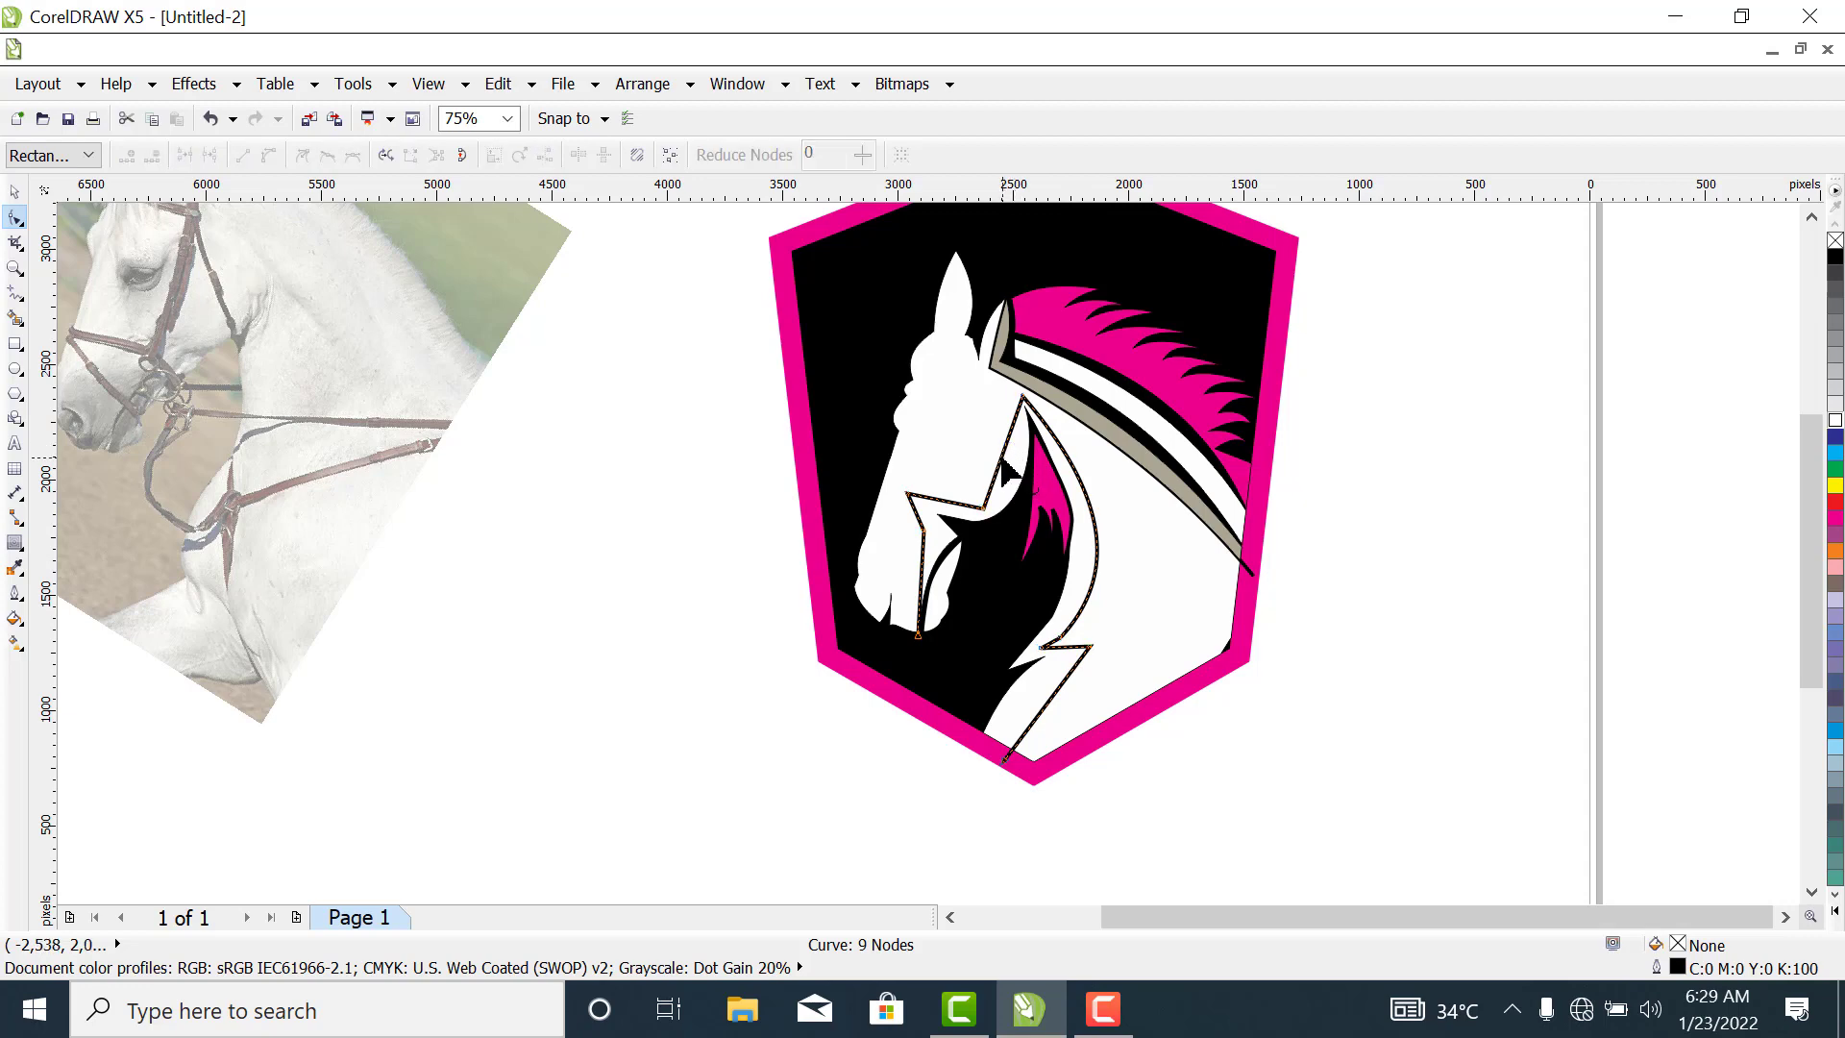
left_click_drag(1007, 470, 1036, 496)
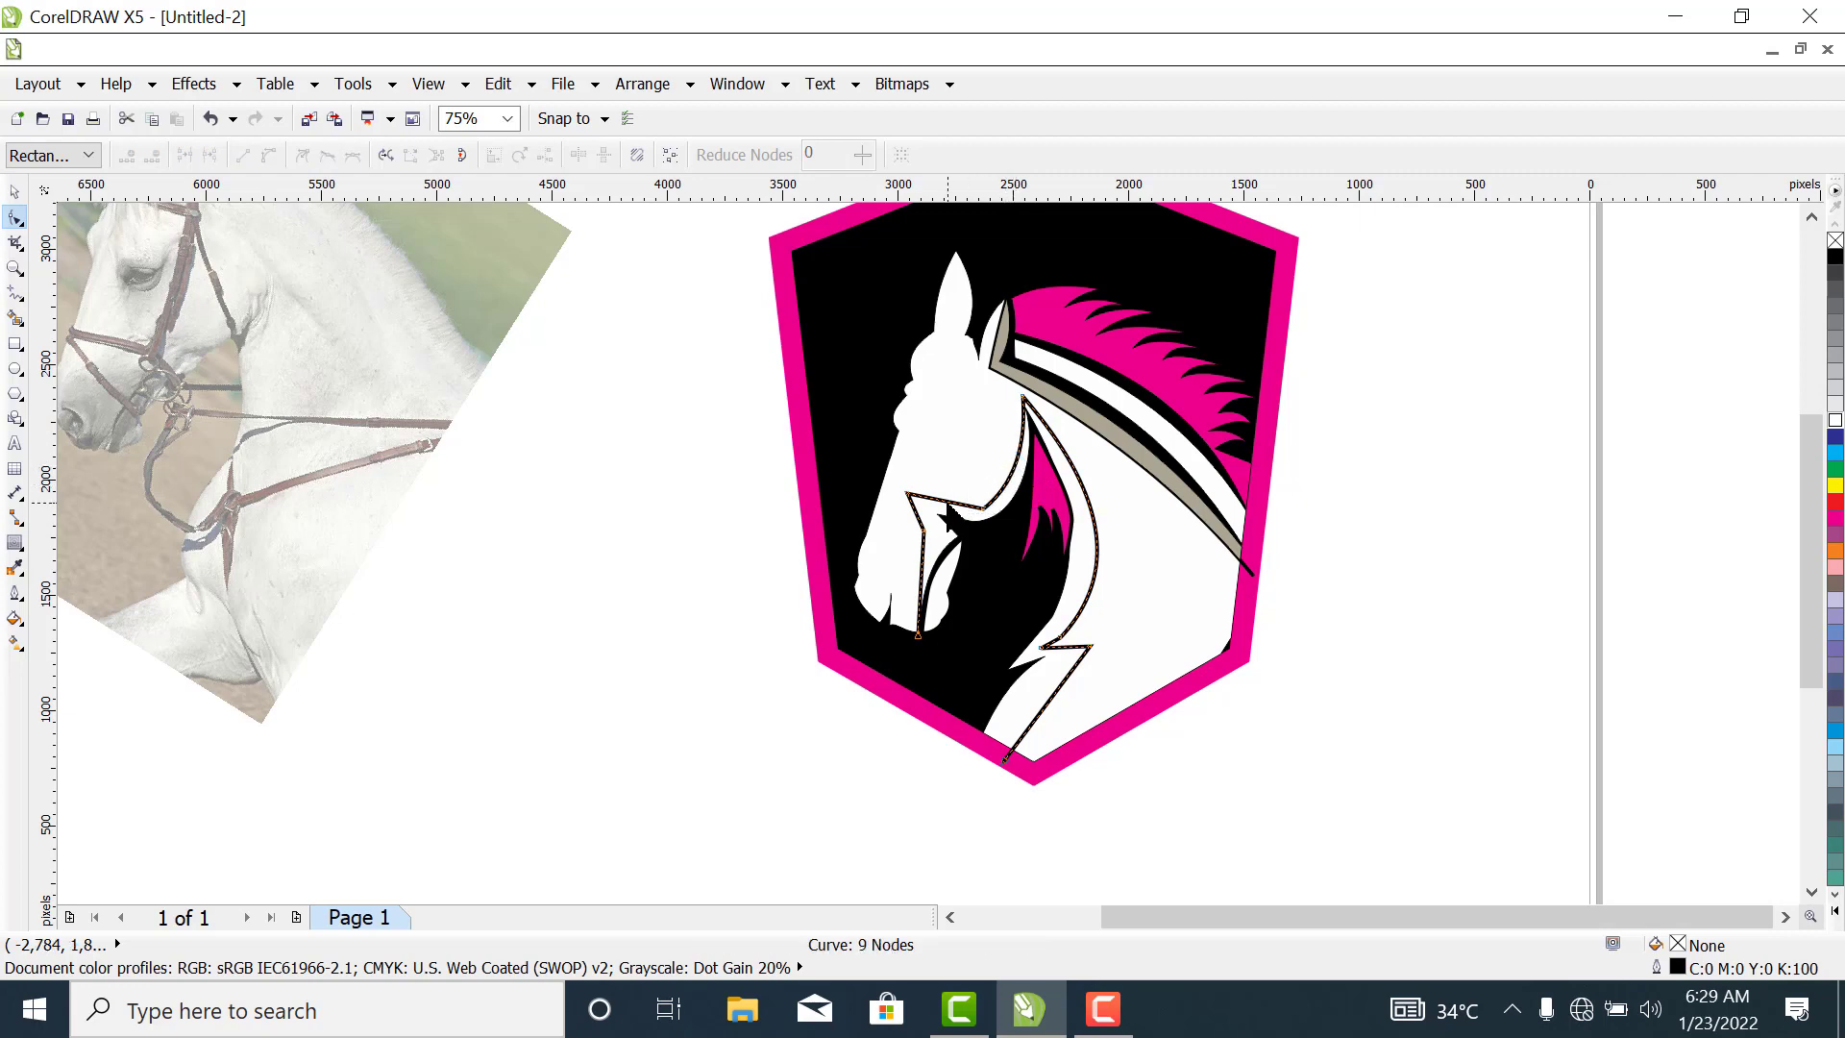
Bend the lower jaw segment into a smooth continuation of the cheek curve and curve the segment leading down to the mouth.
left_click_drag(972, 494, 1003, 518)
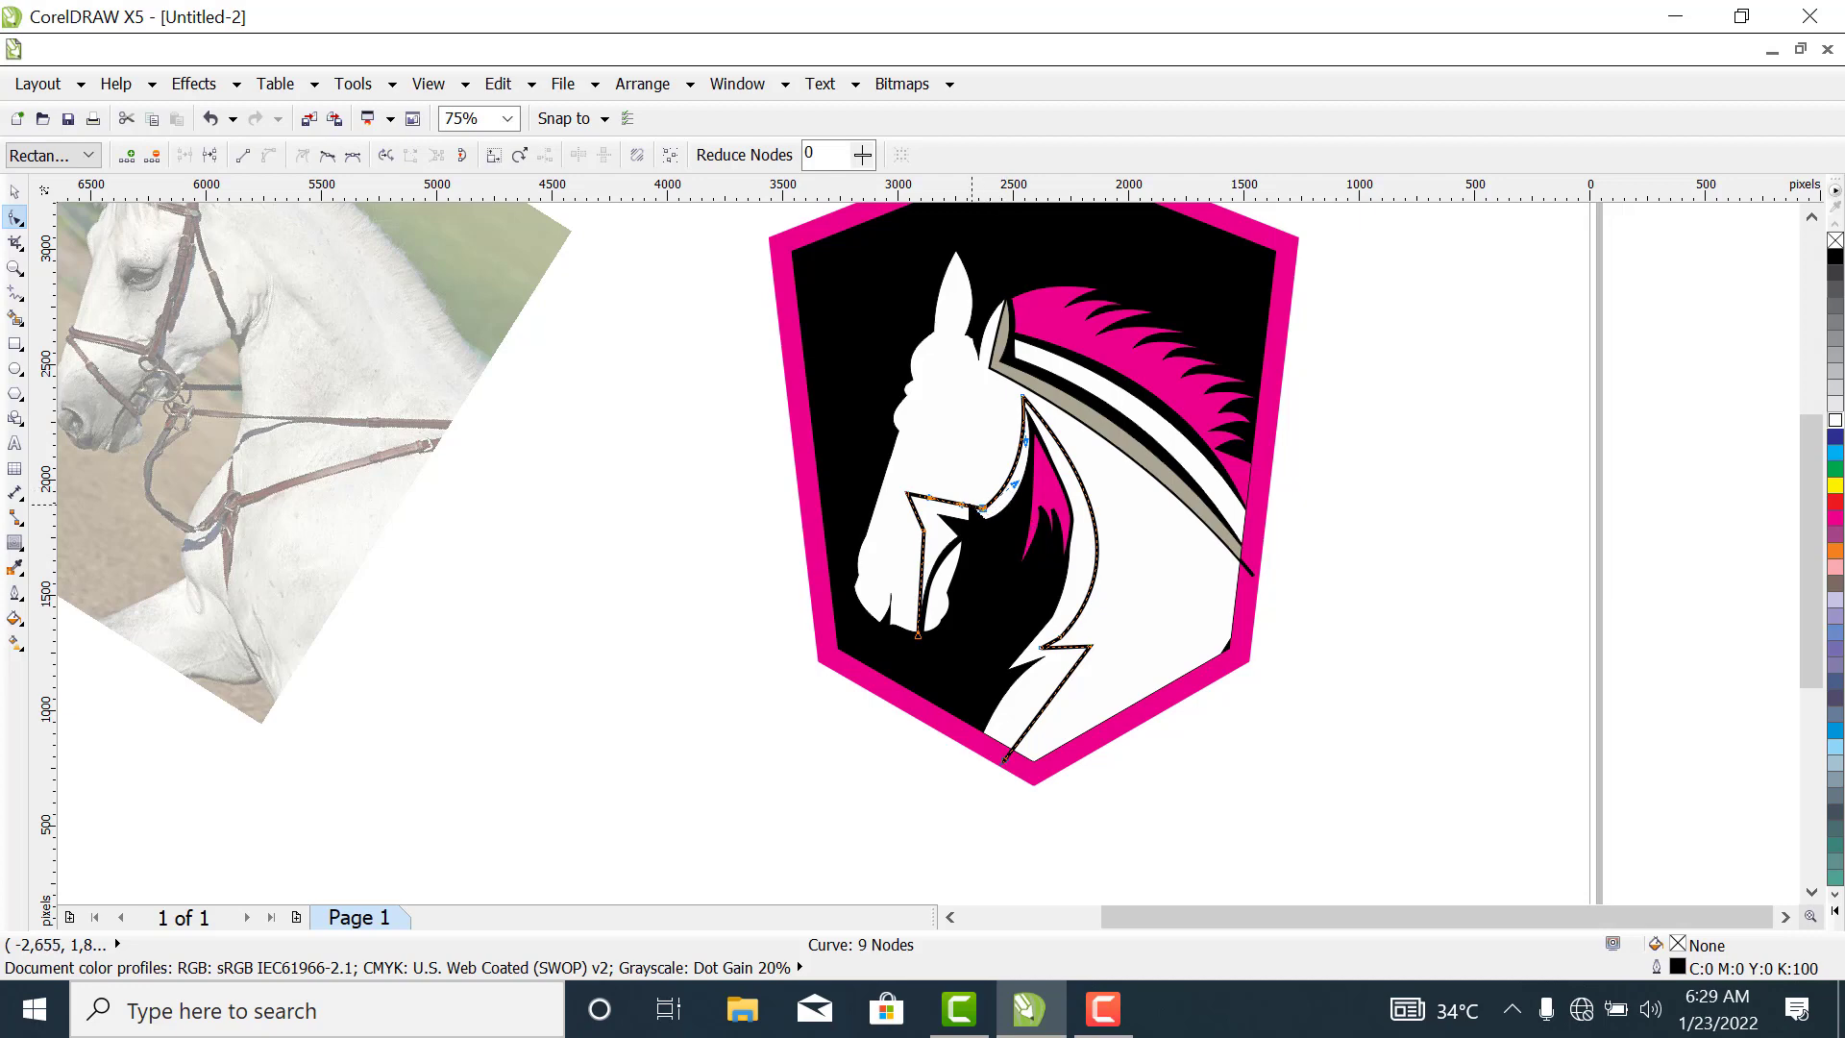
left_click_drag(982, 504, 1006, 491)
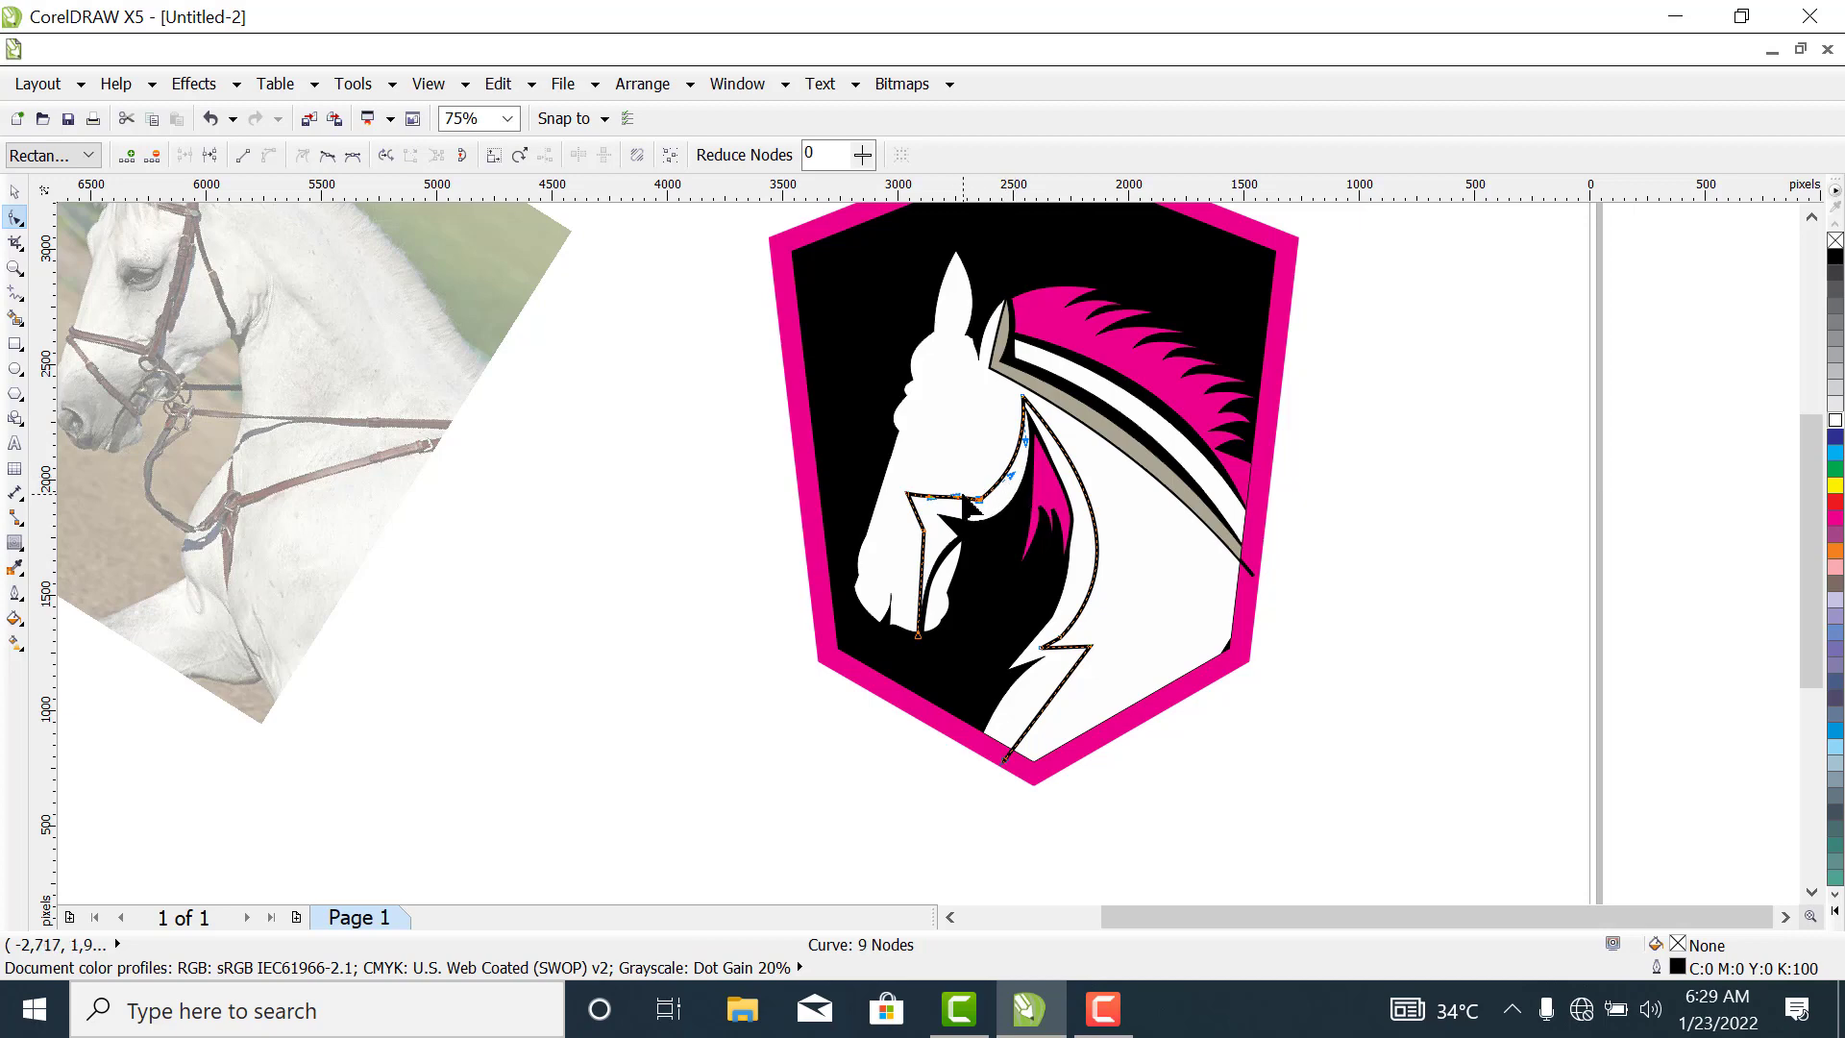
left_click_drag(1012, 476, 1018, 483)
left_click_drag(961, 504, 958, 509)
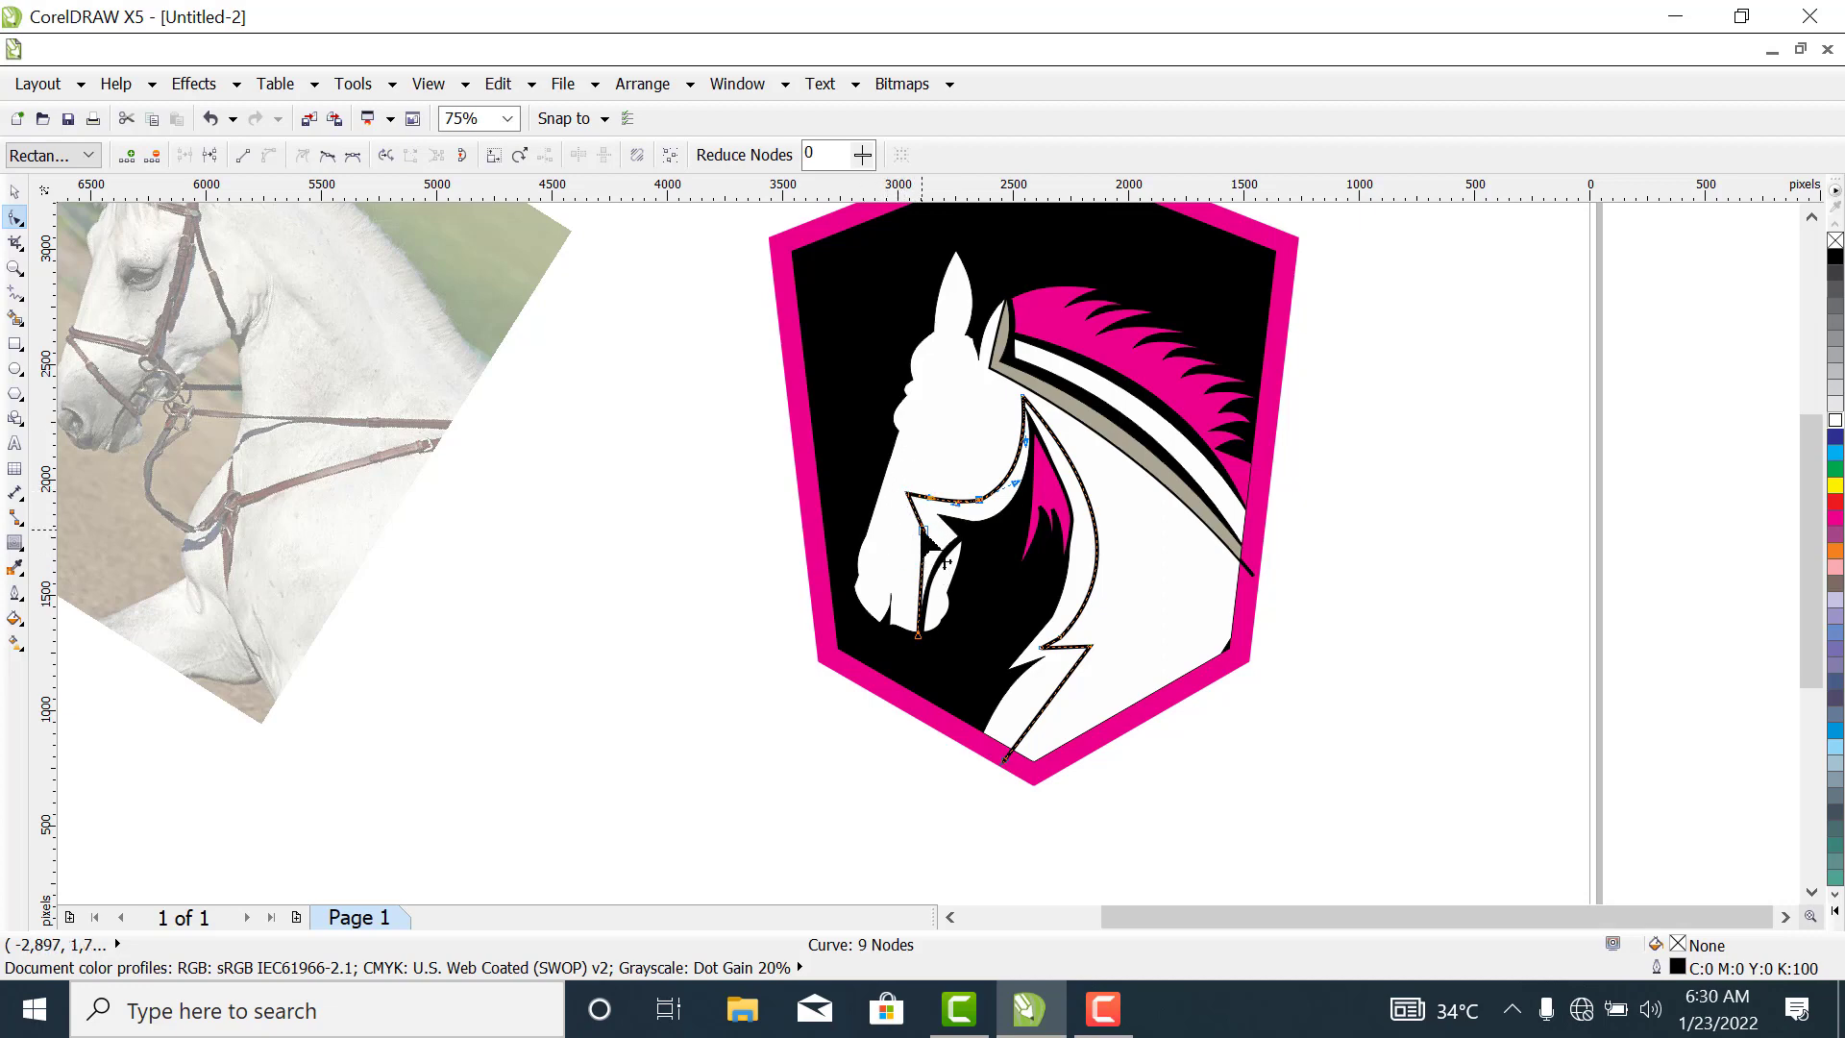
left_click_drag(903, 516, 951, 559)
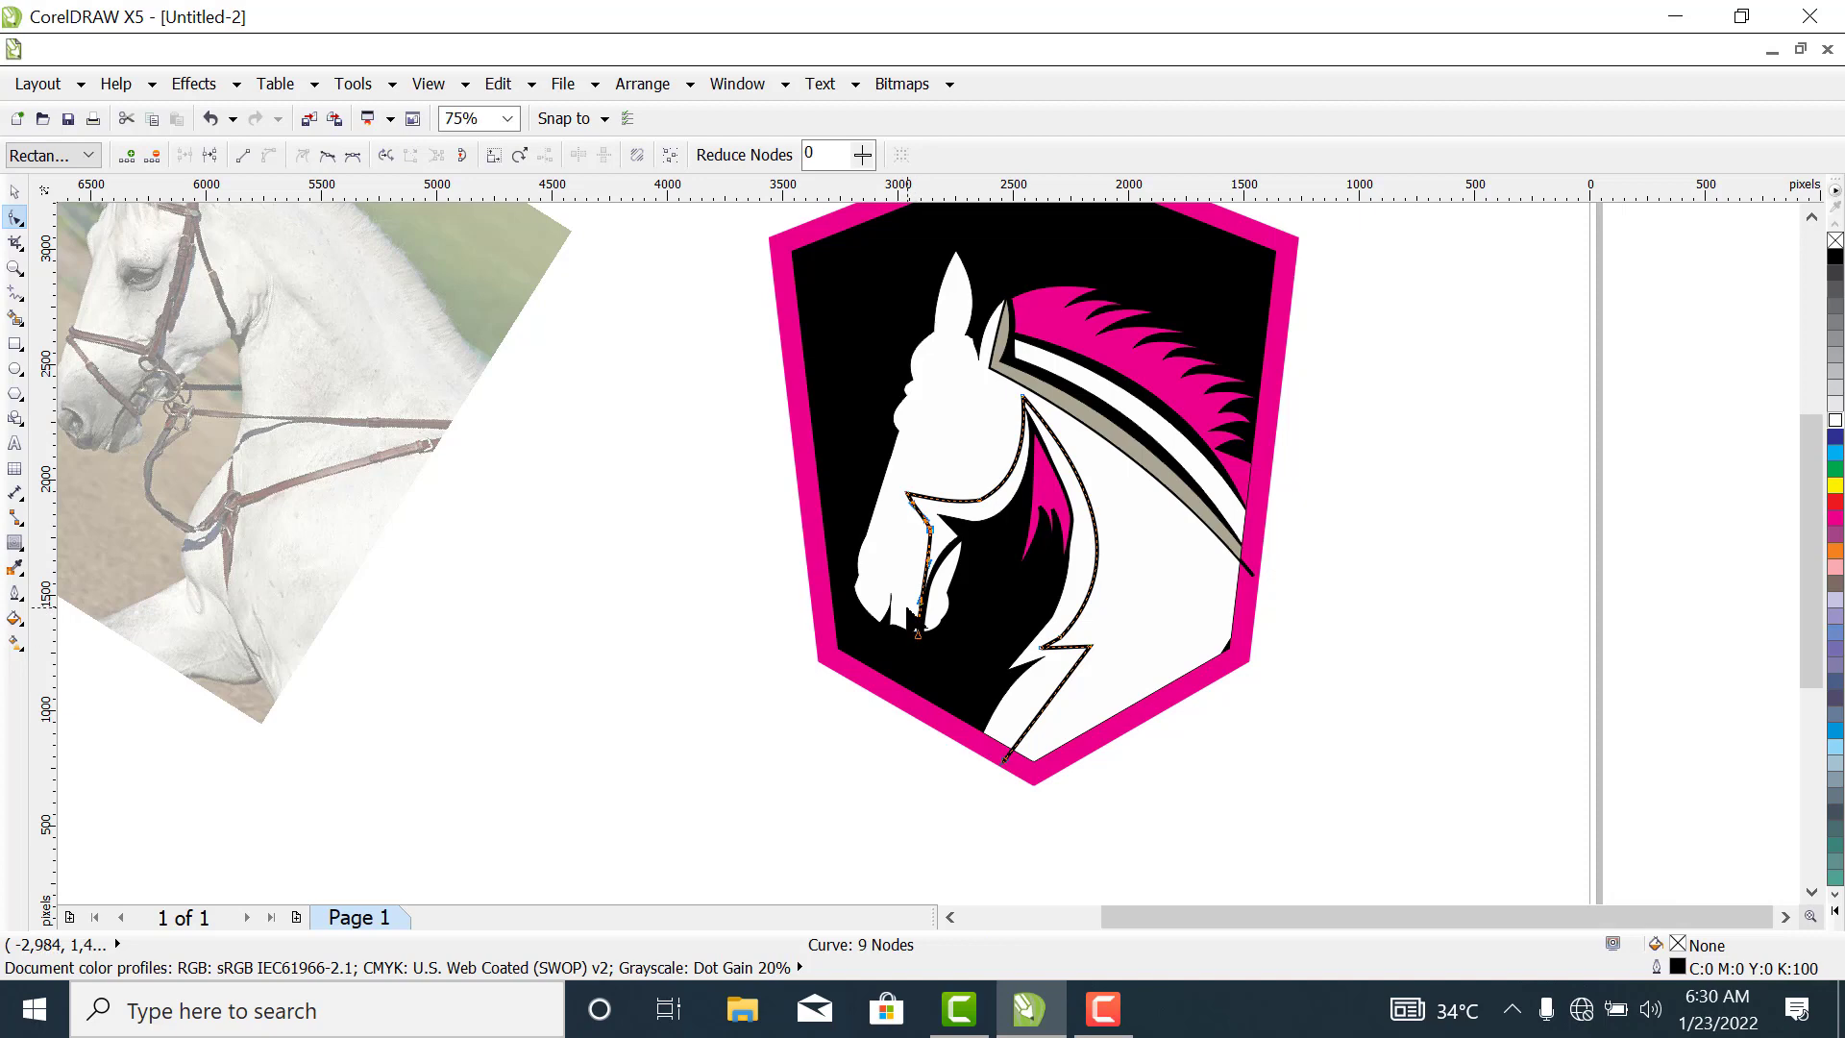
Refine the curve at the mouth and fill the enclosed jaw, throat and chest shading area with grey-beige.
left_click_drag(919, 634, 907, 602)
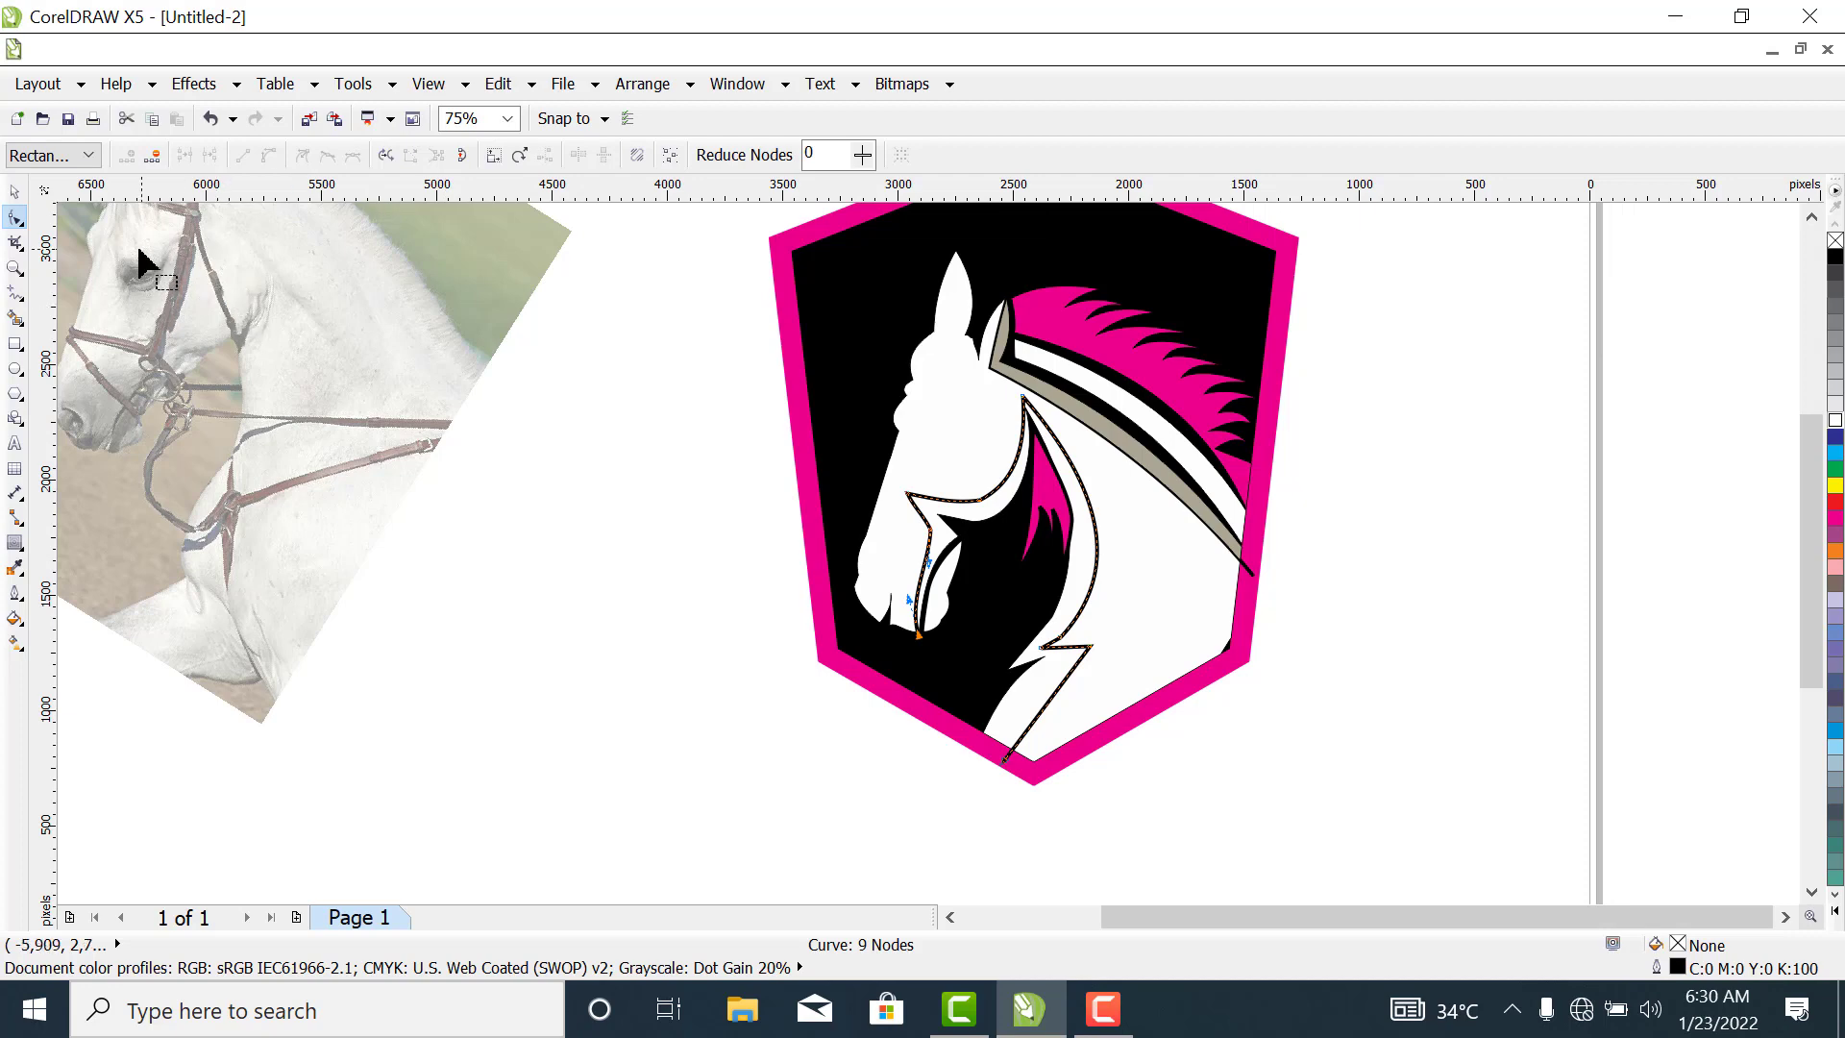
left_click(17, 323)
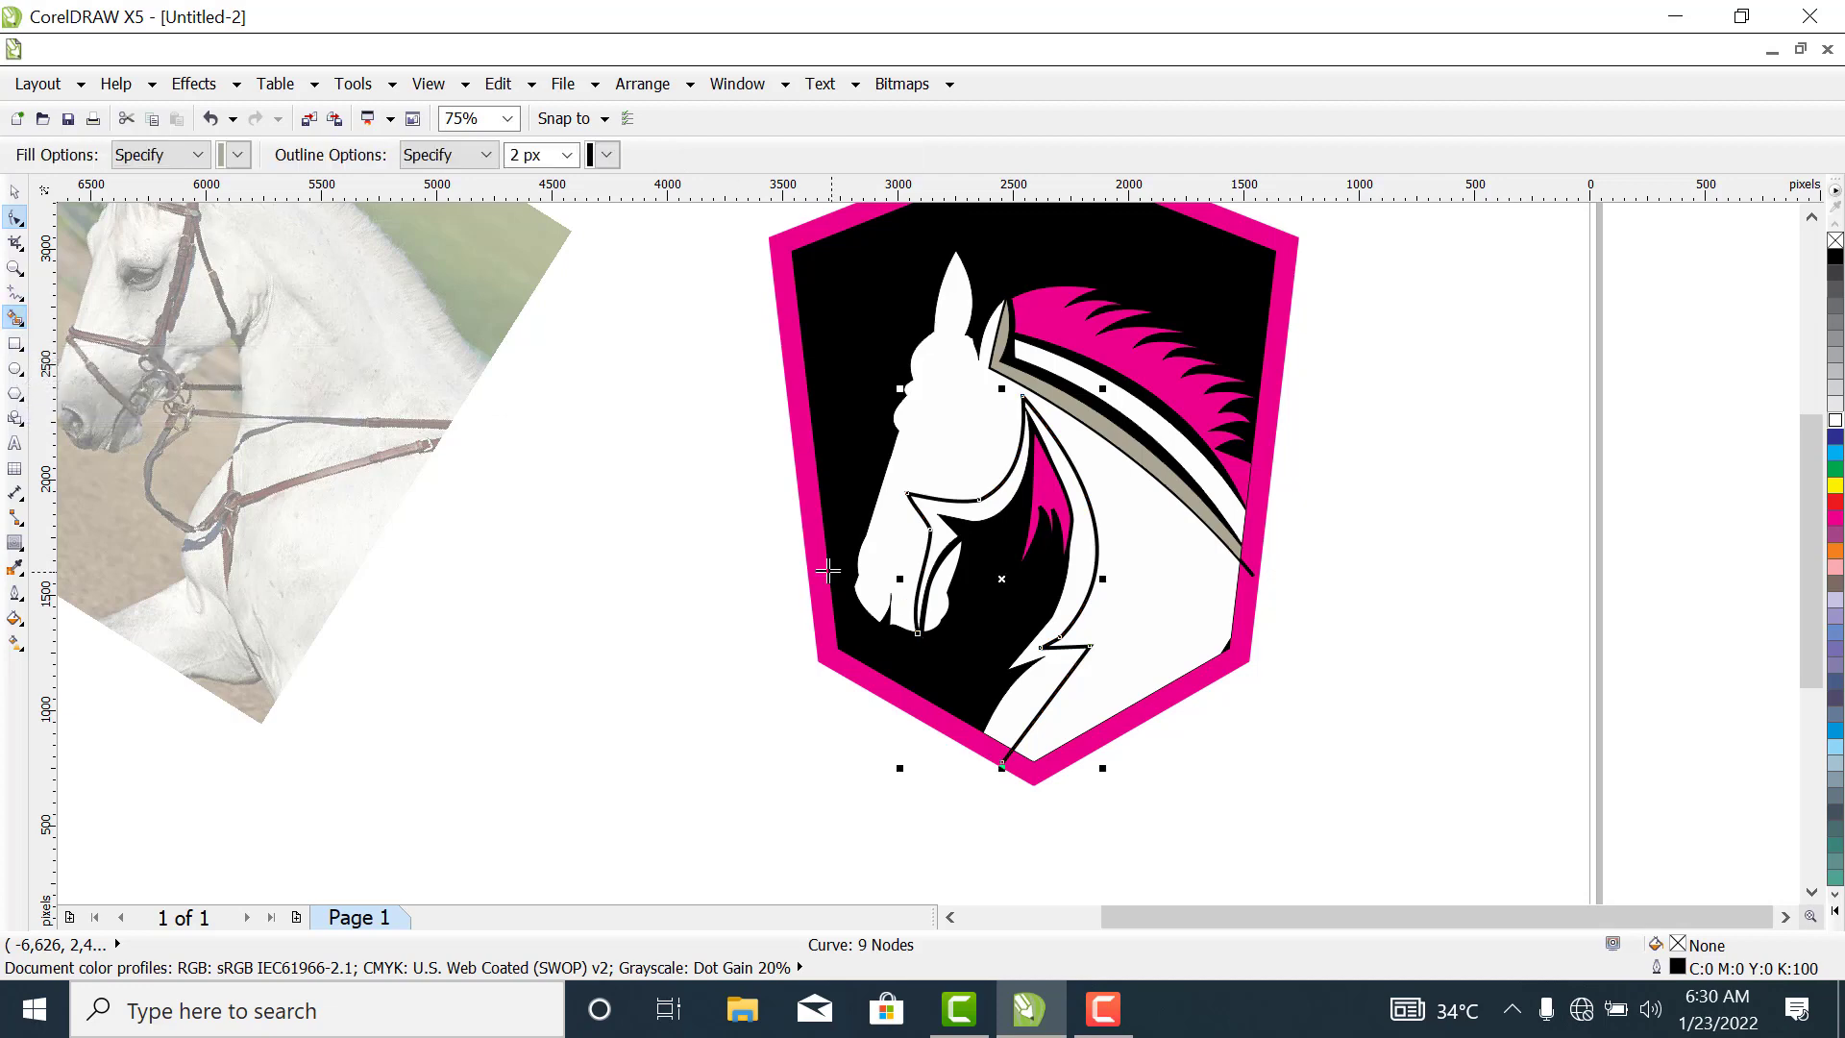
left_click(933, 516)
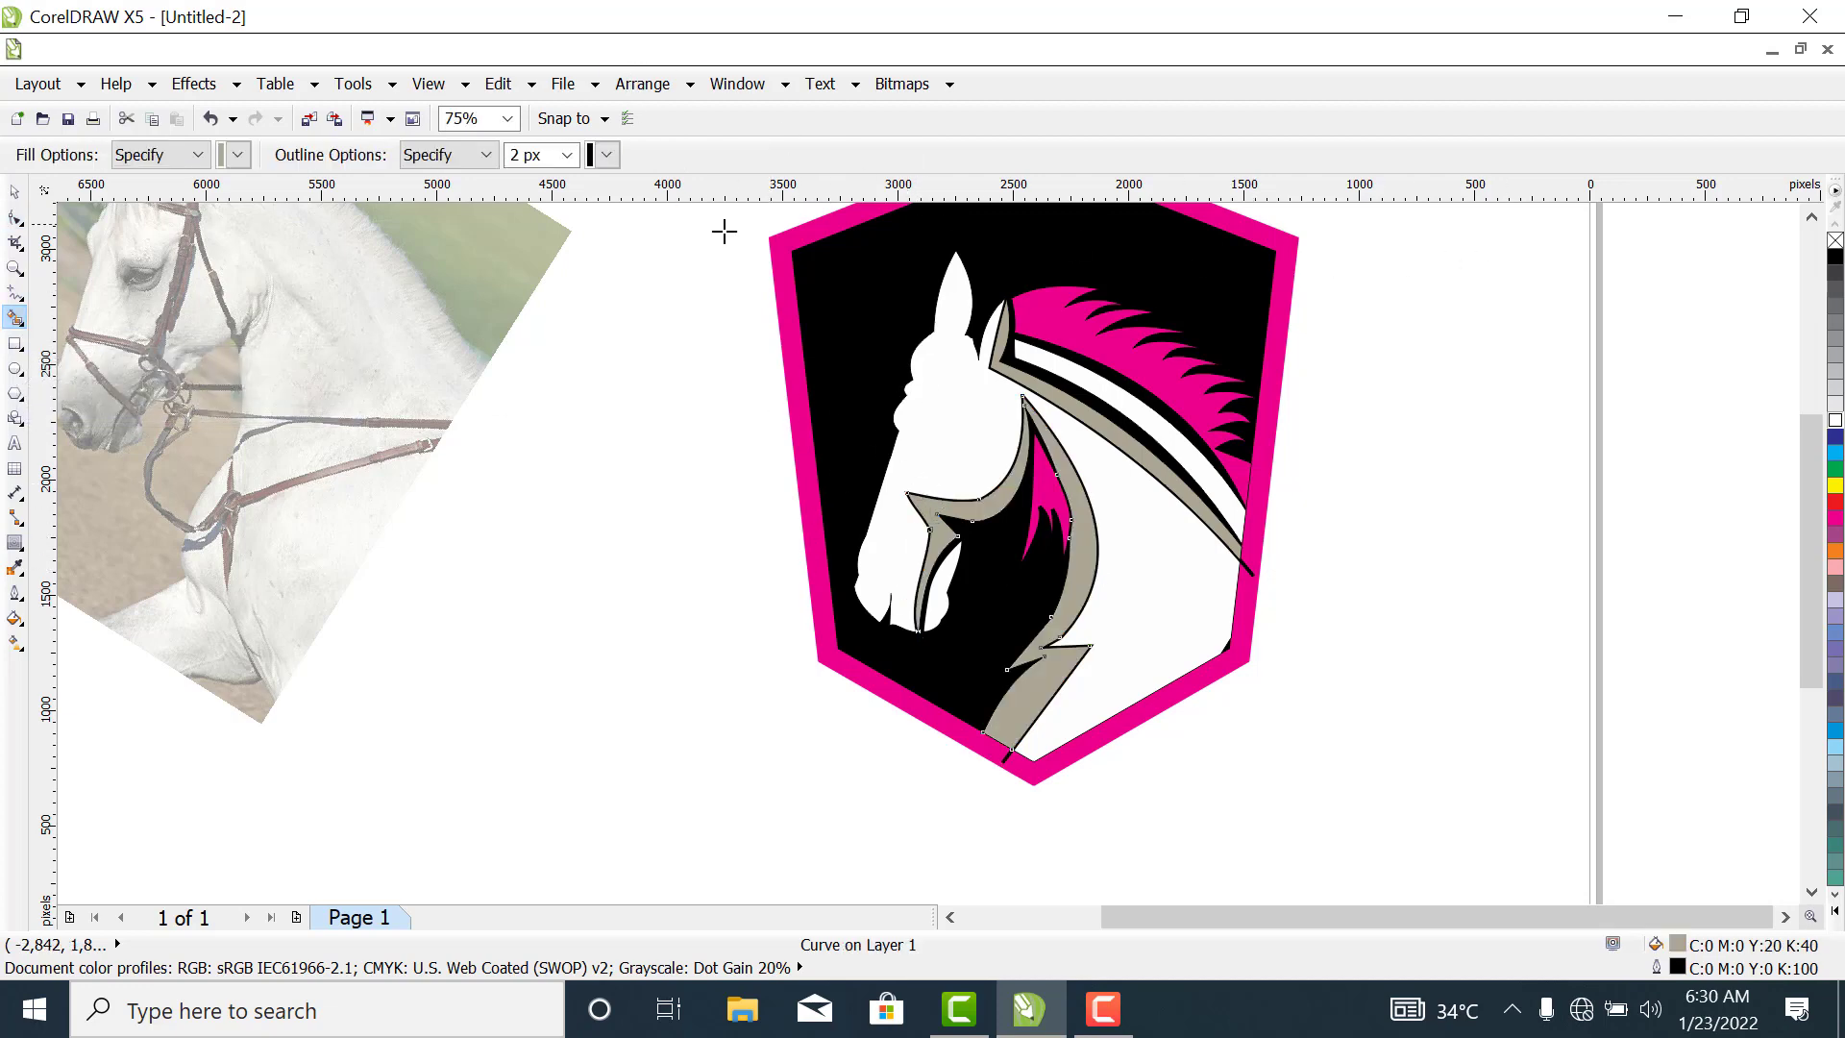
Recolour the jaw-and-neck shading and the shading strip below the mane to 10% black.
left_click(14, 193)
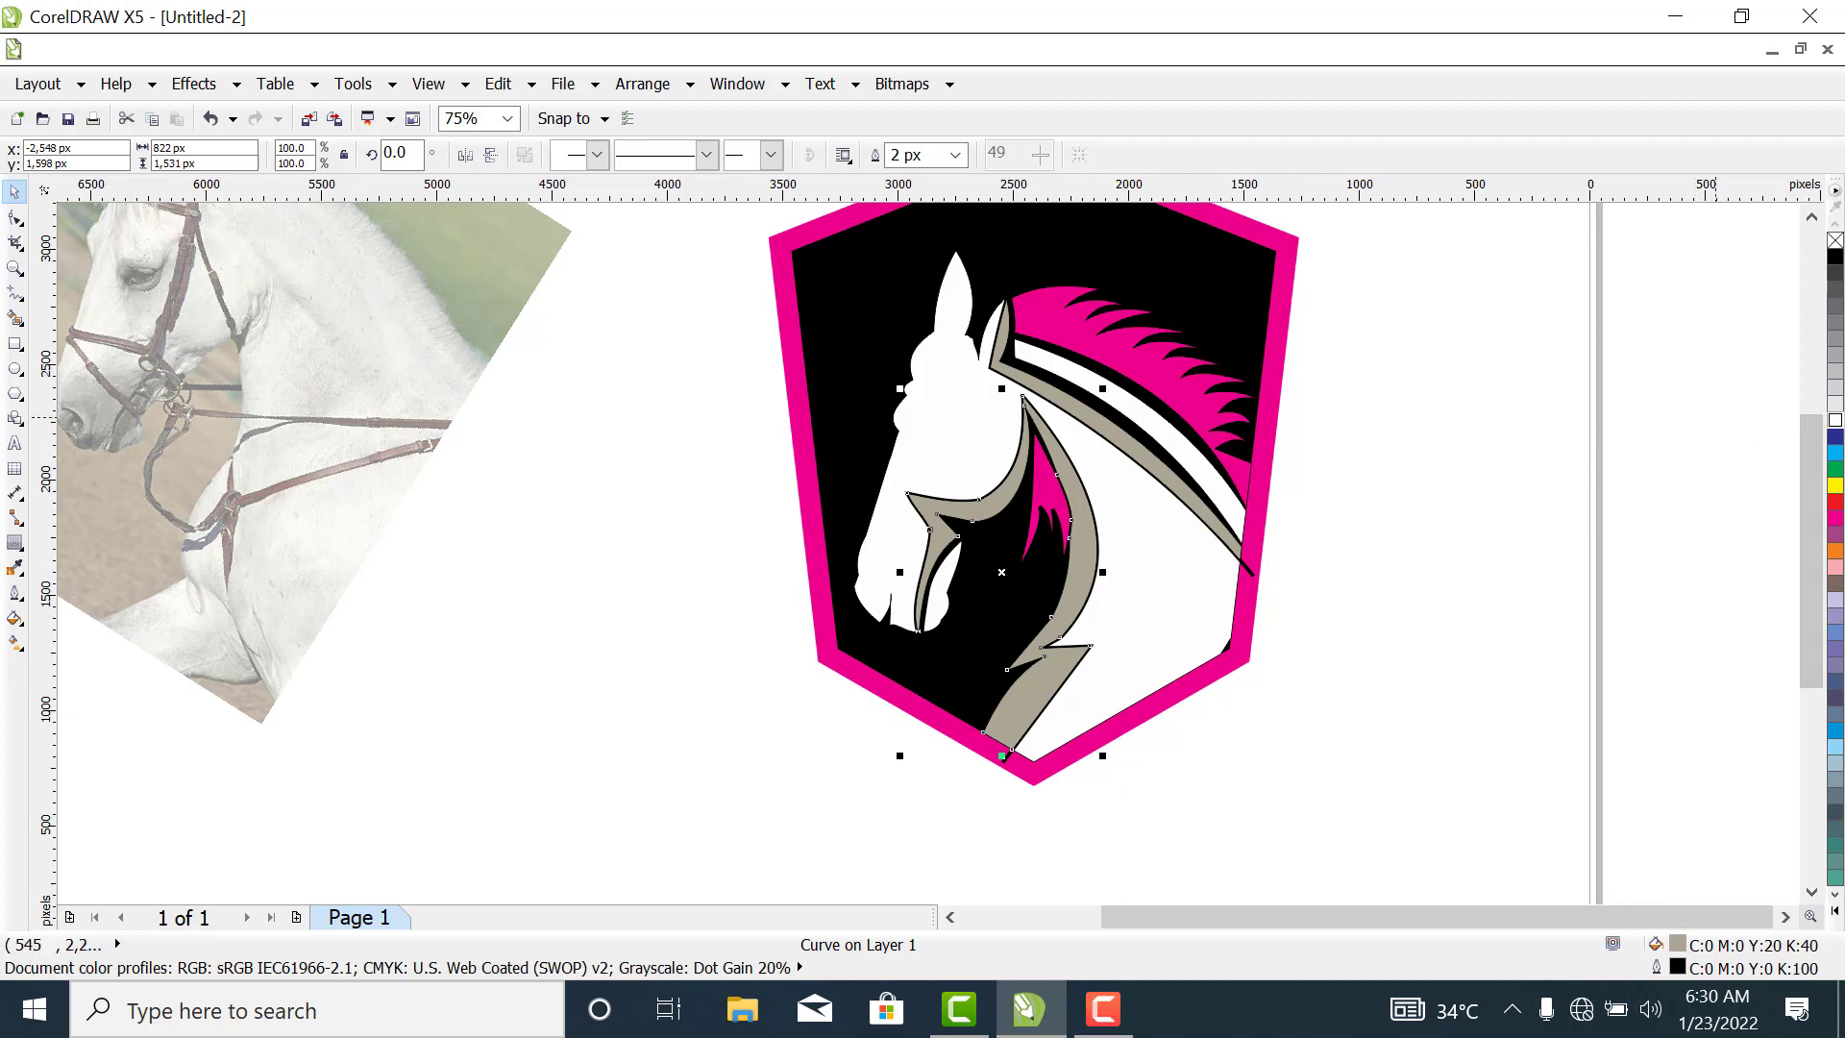
left_click(1835, 413)
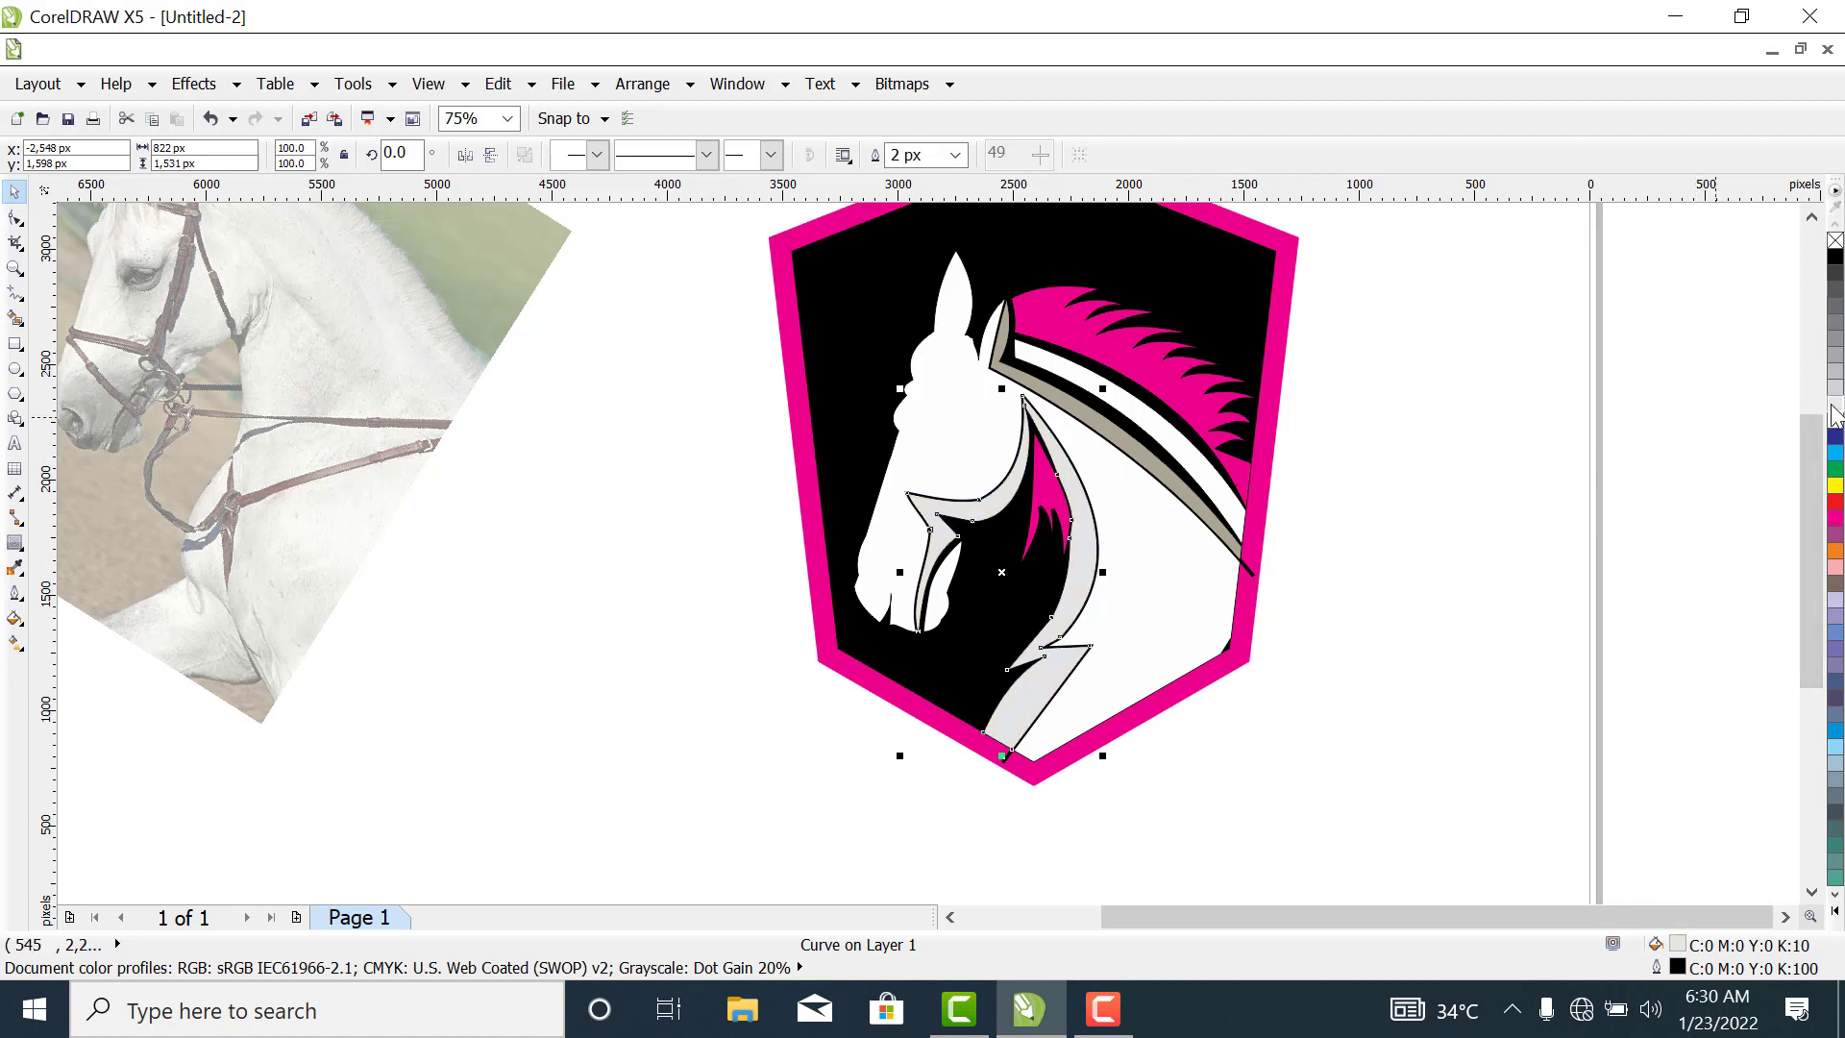
left_click(1836, 421)
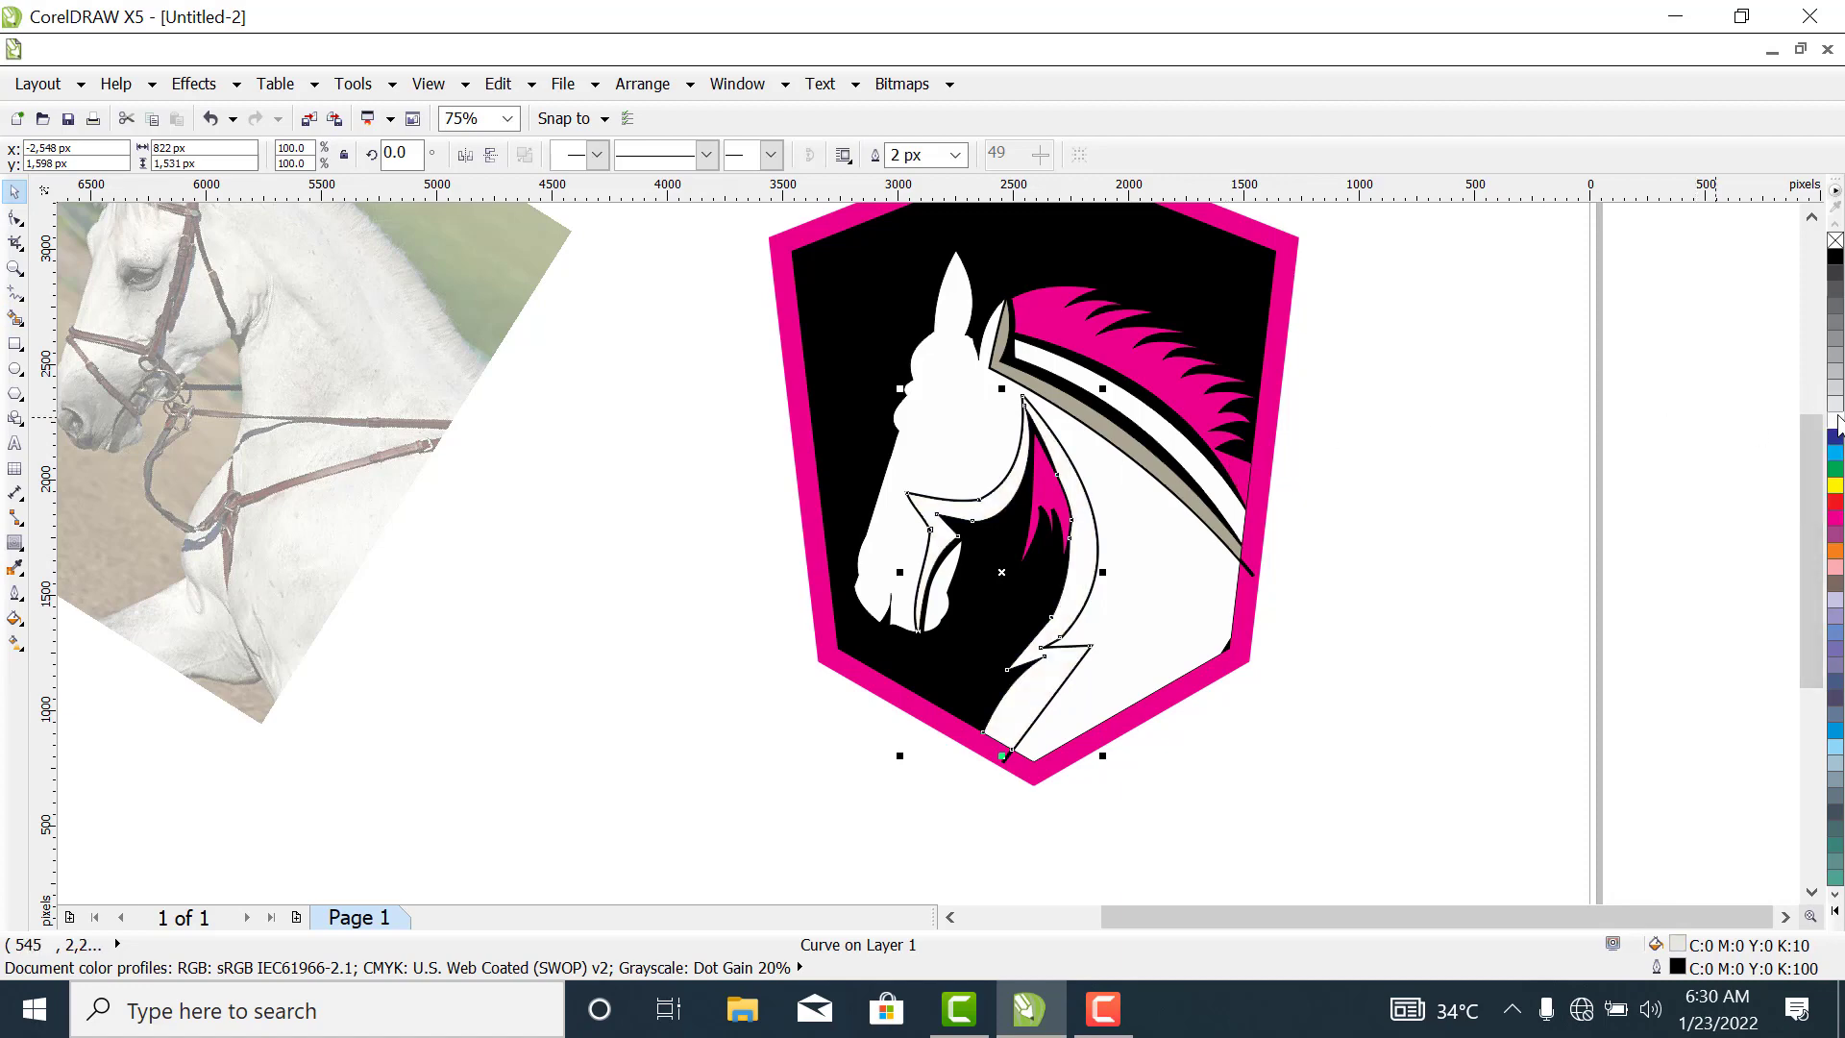
left_click(1836, 414)
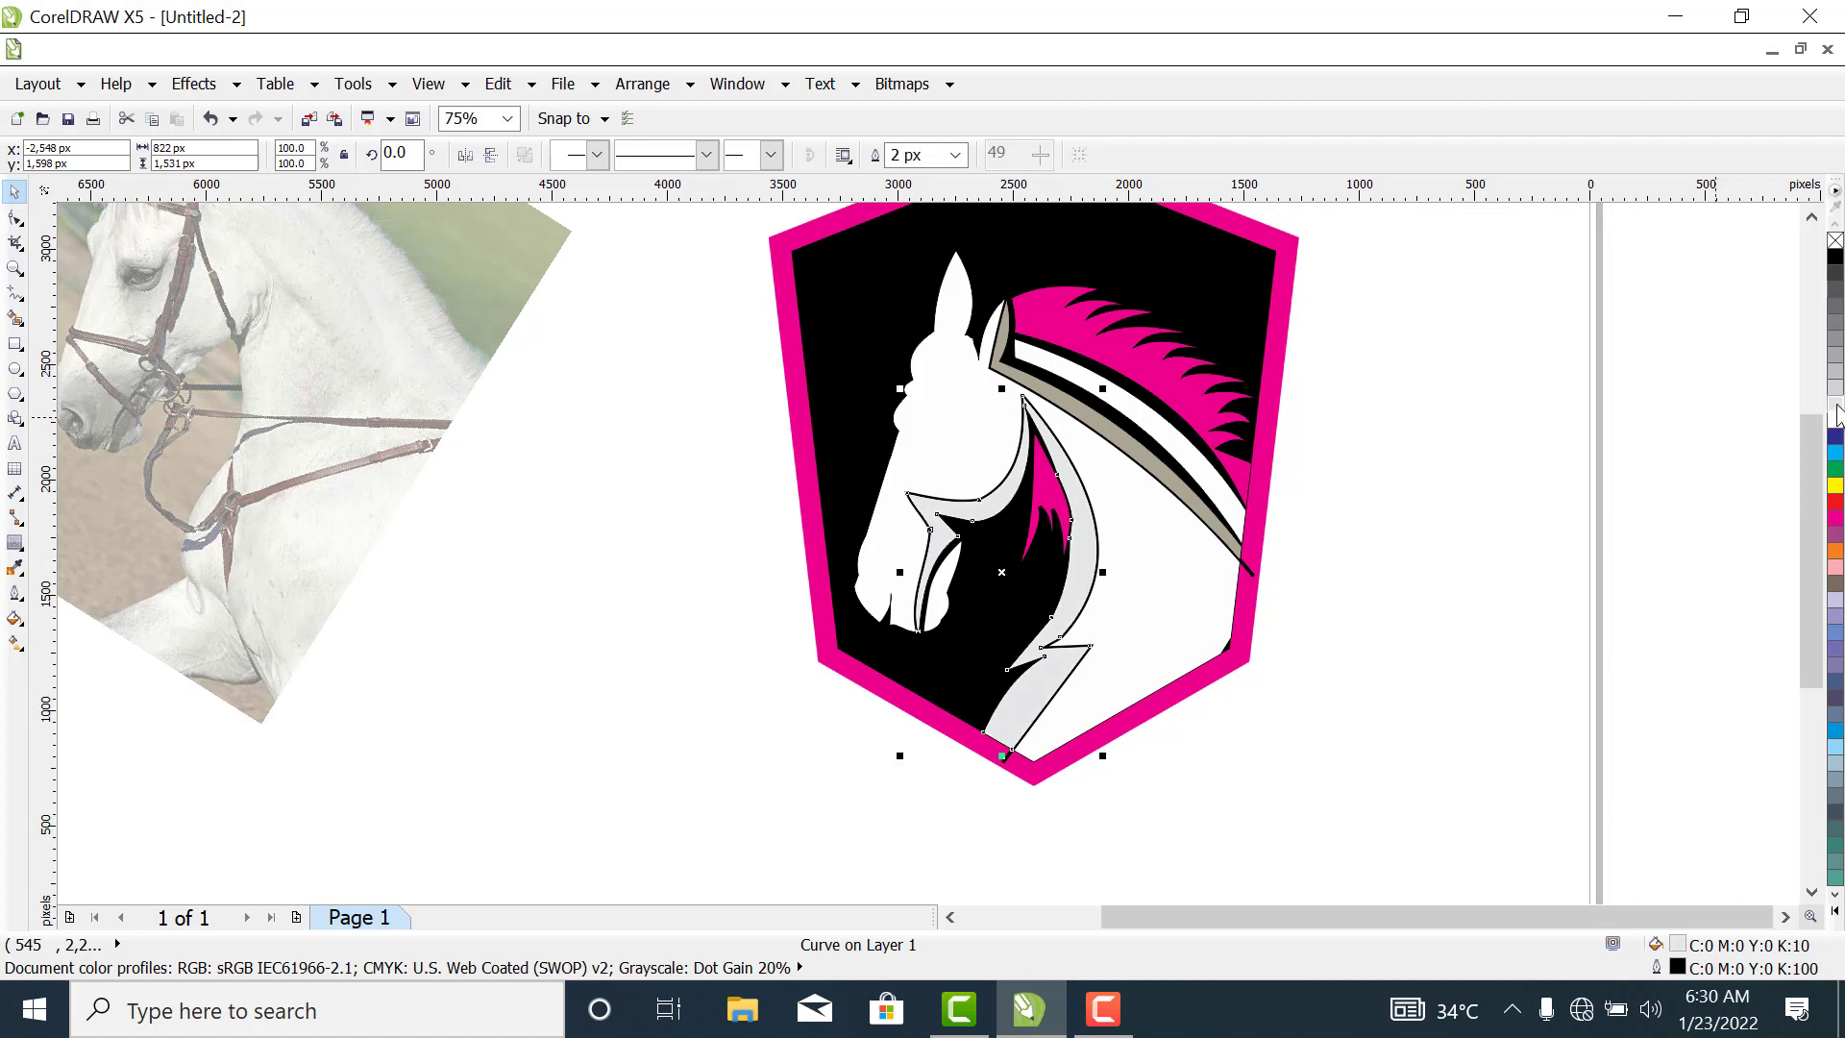
left_click(1193, 506)
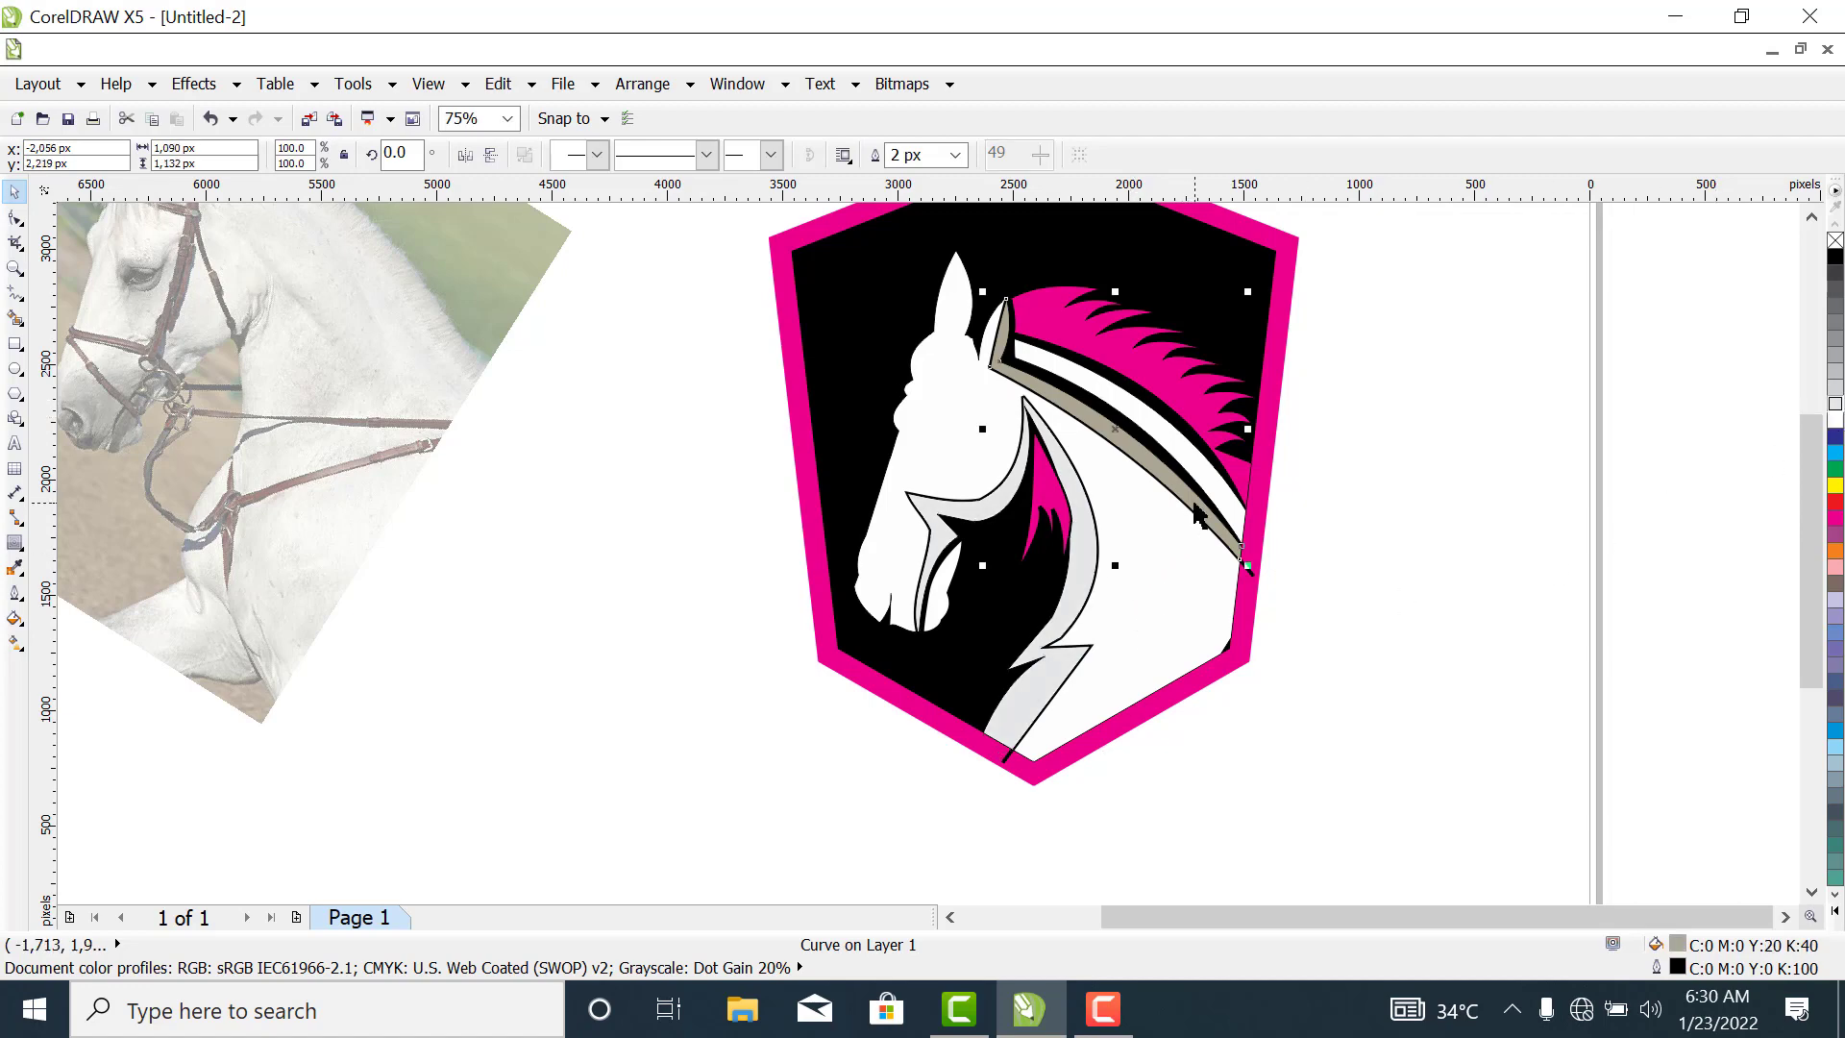
left_click(1835, 411)
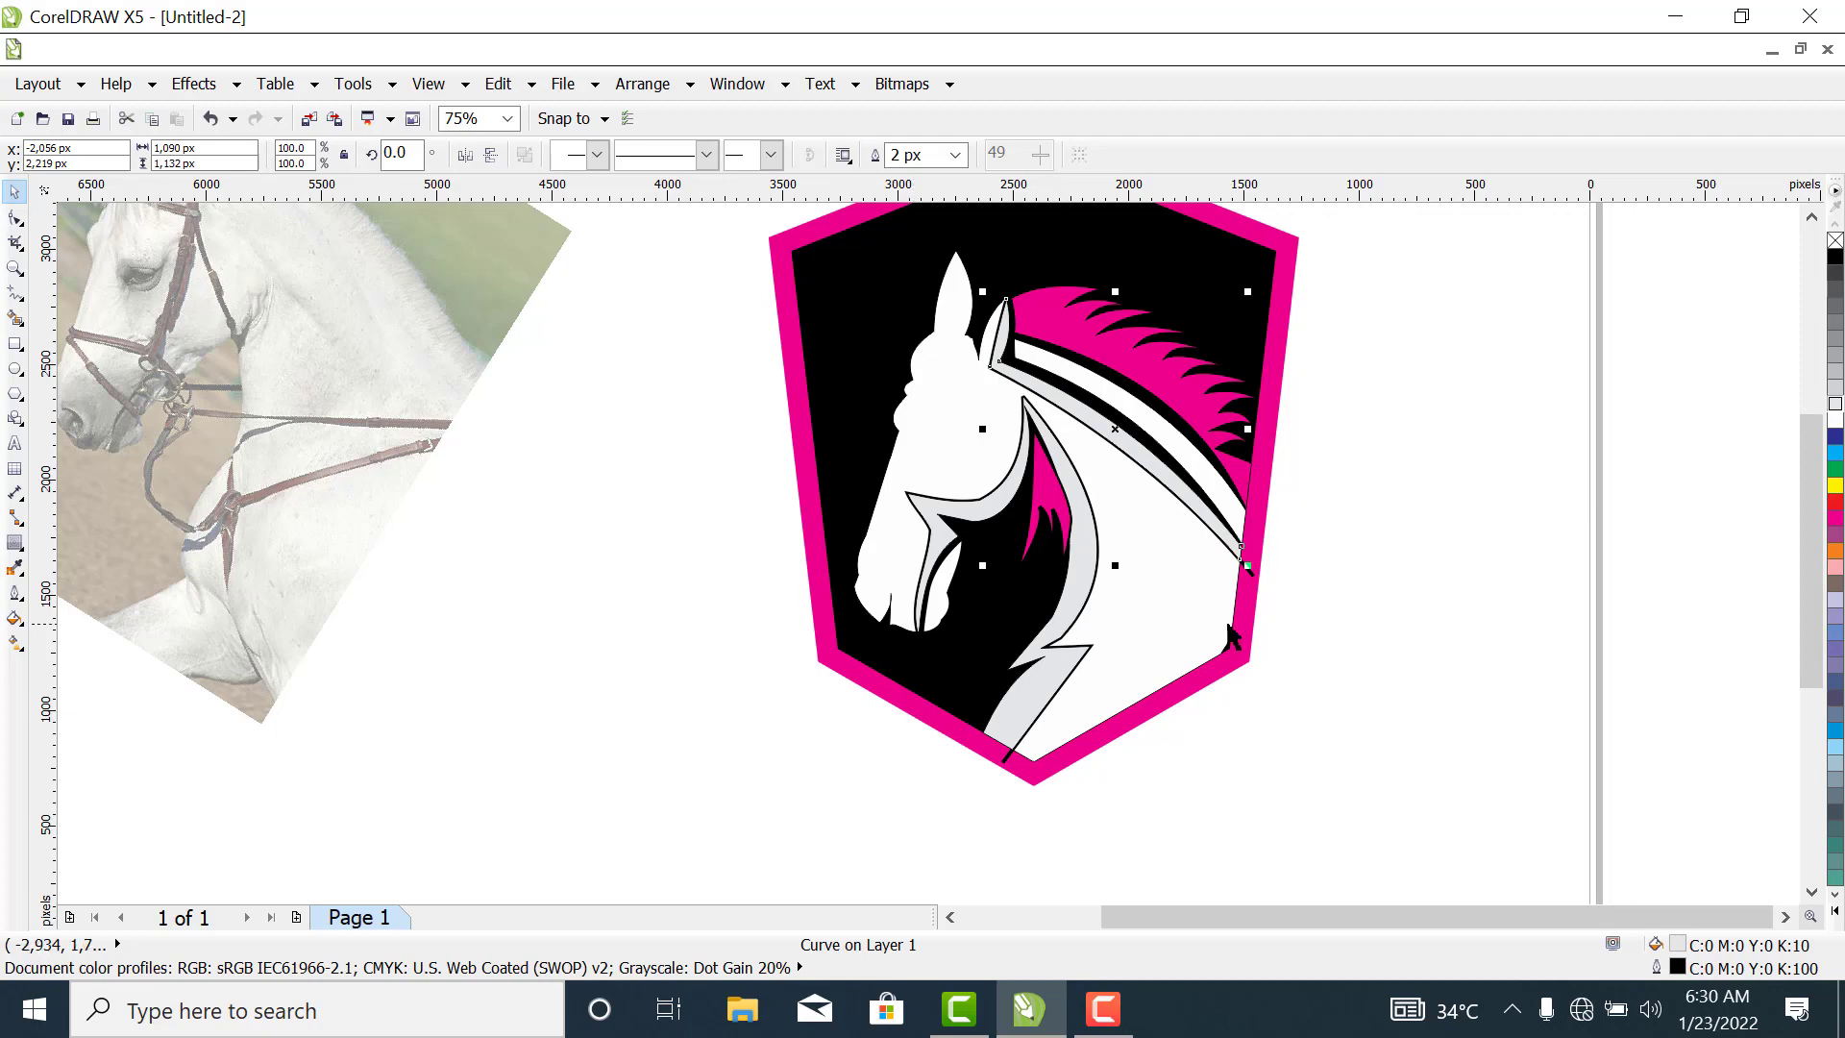
Delete the two leftover 16 px guide curves, one along the mane side and one along the jaw and neck.
left_click(1329, 580)
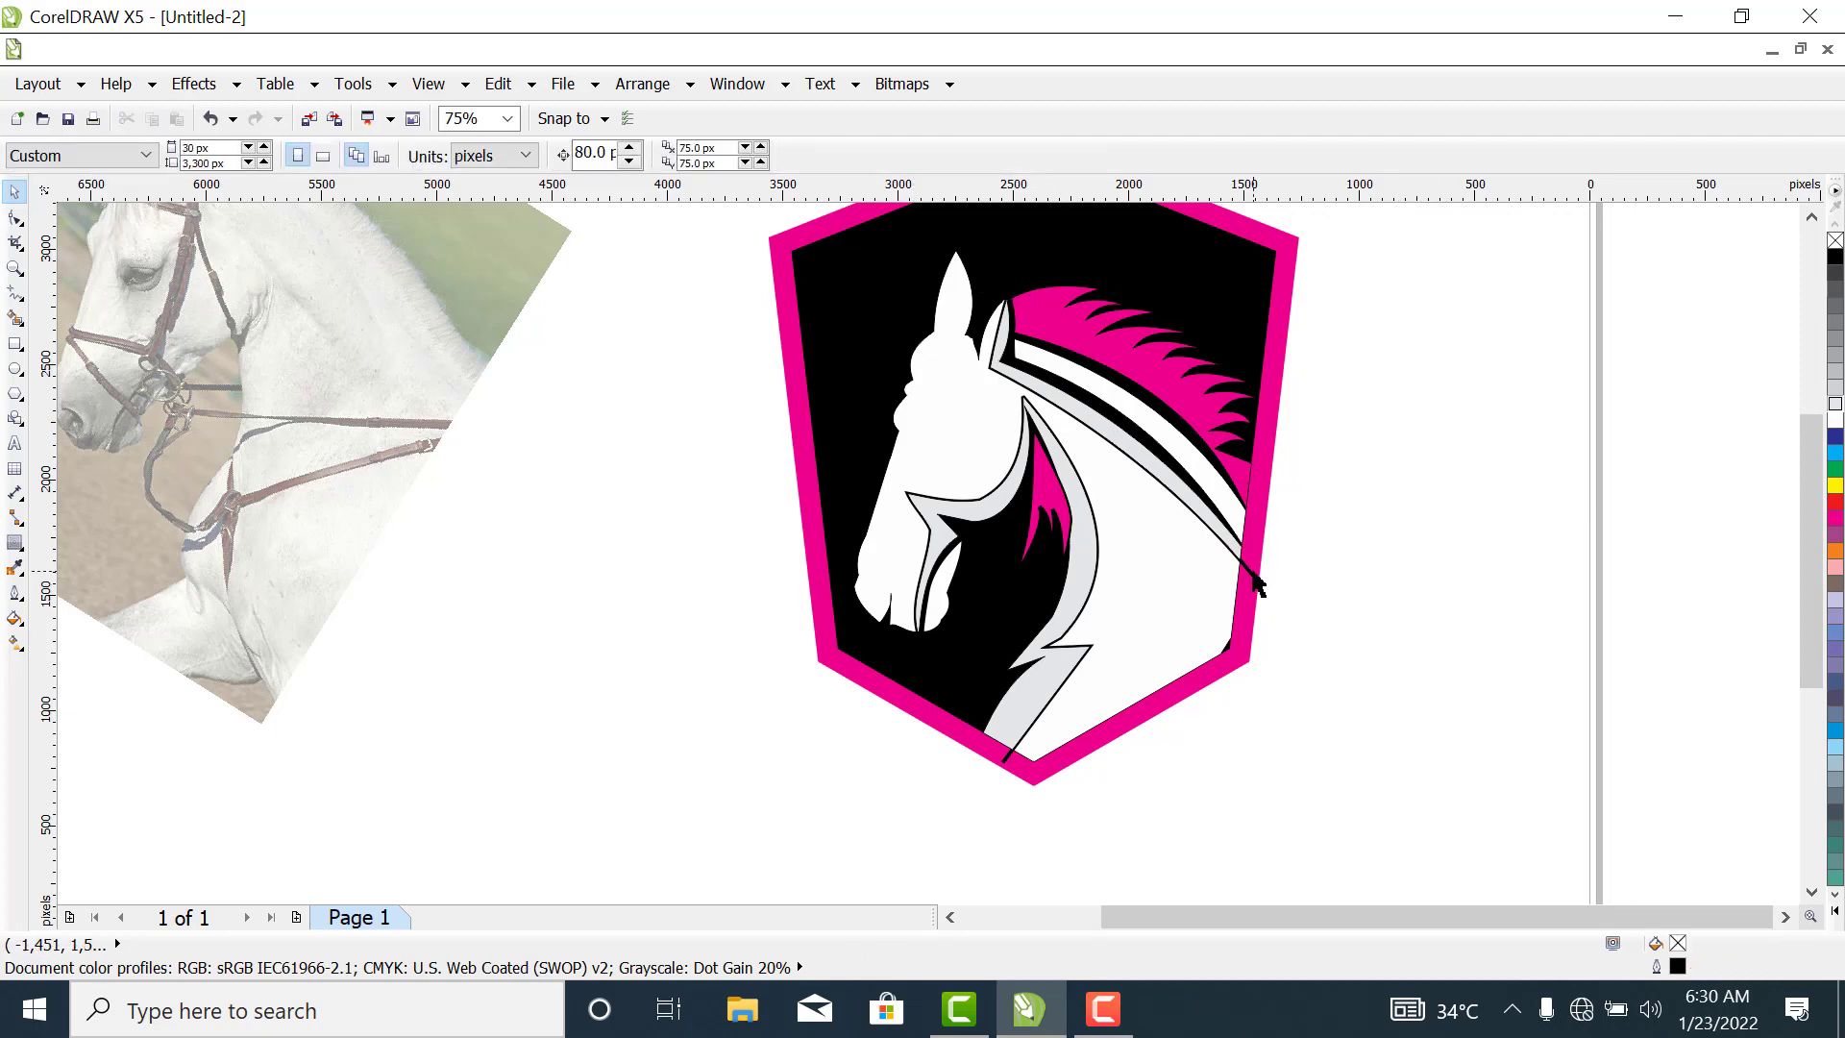
left_click(1253, 582)
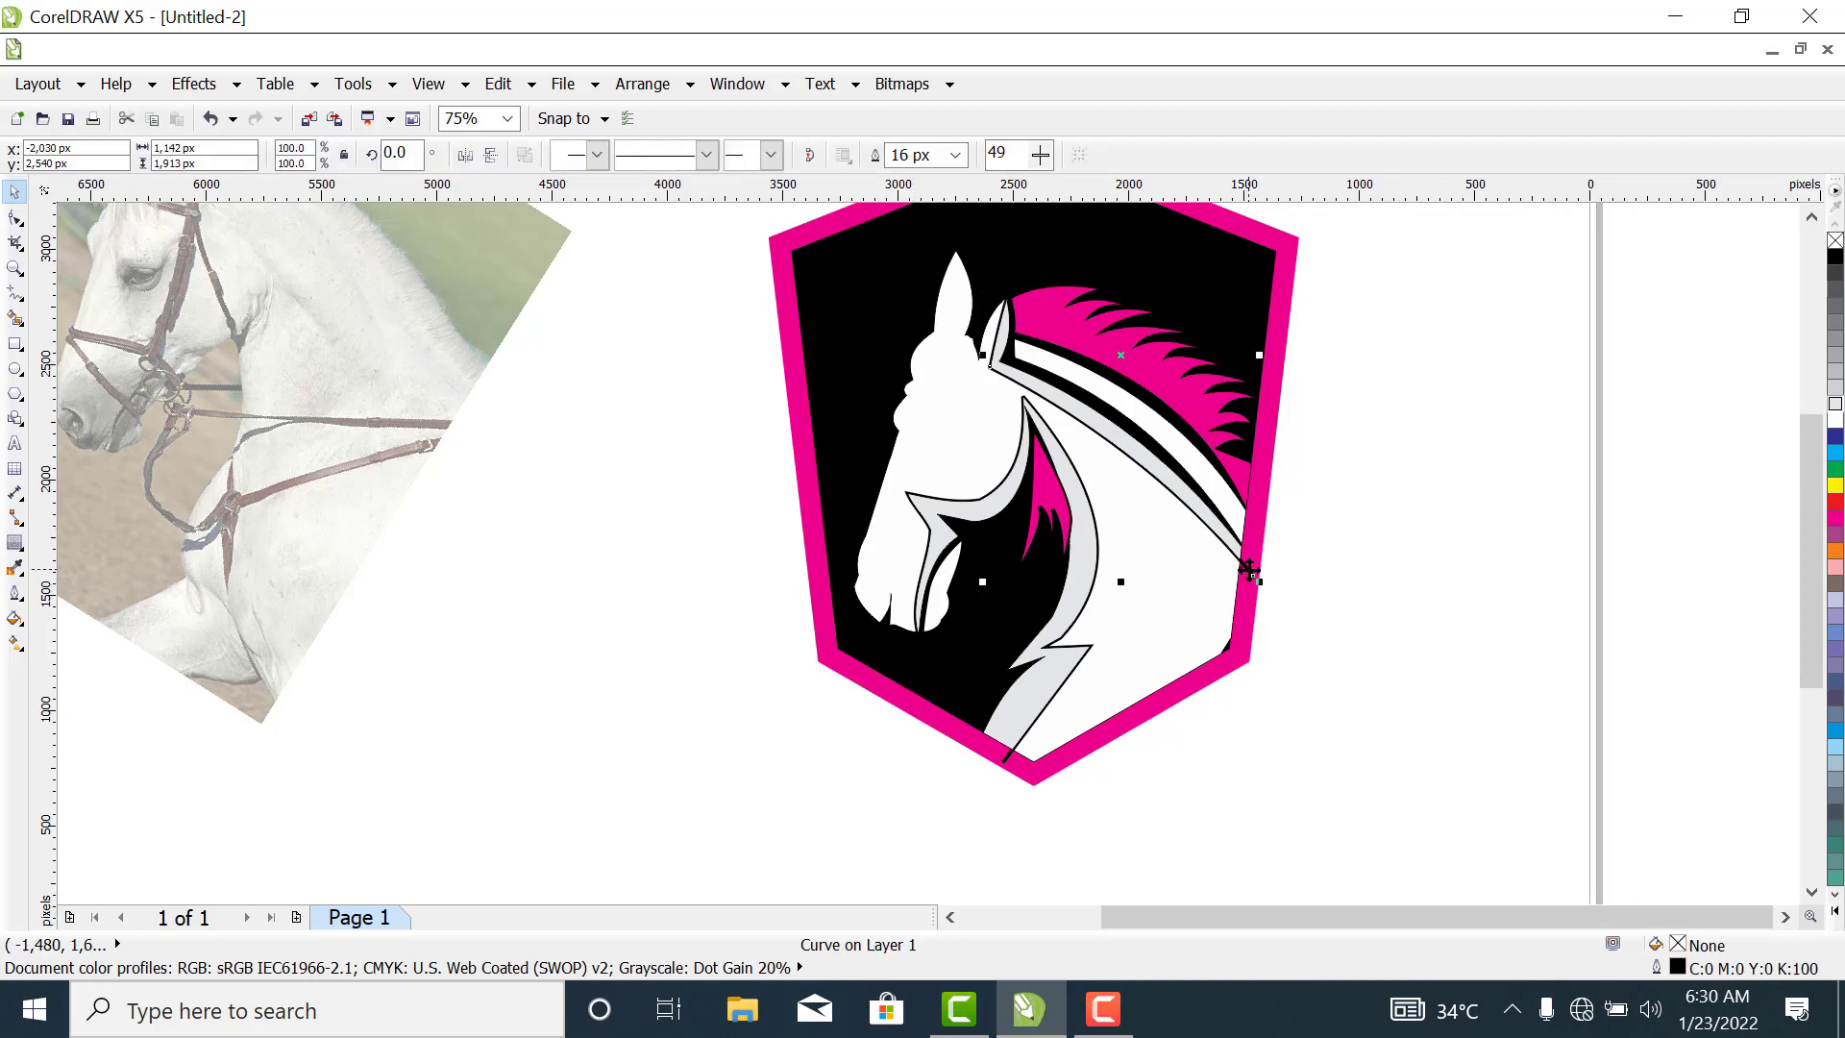
right_click(1249, 581)
left_click(1335, 236)
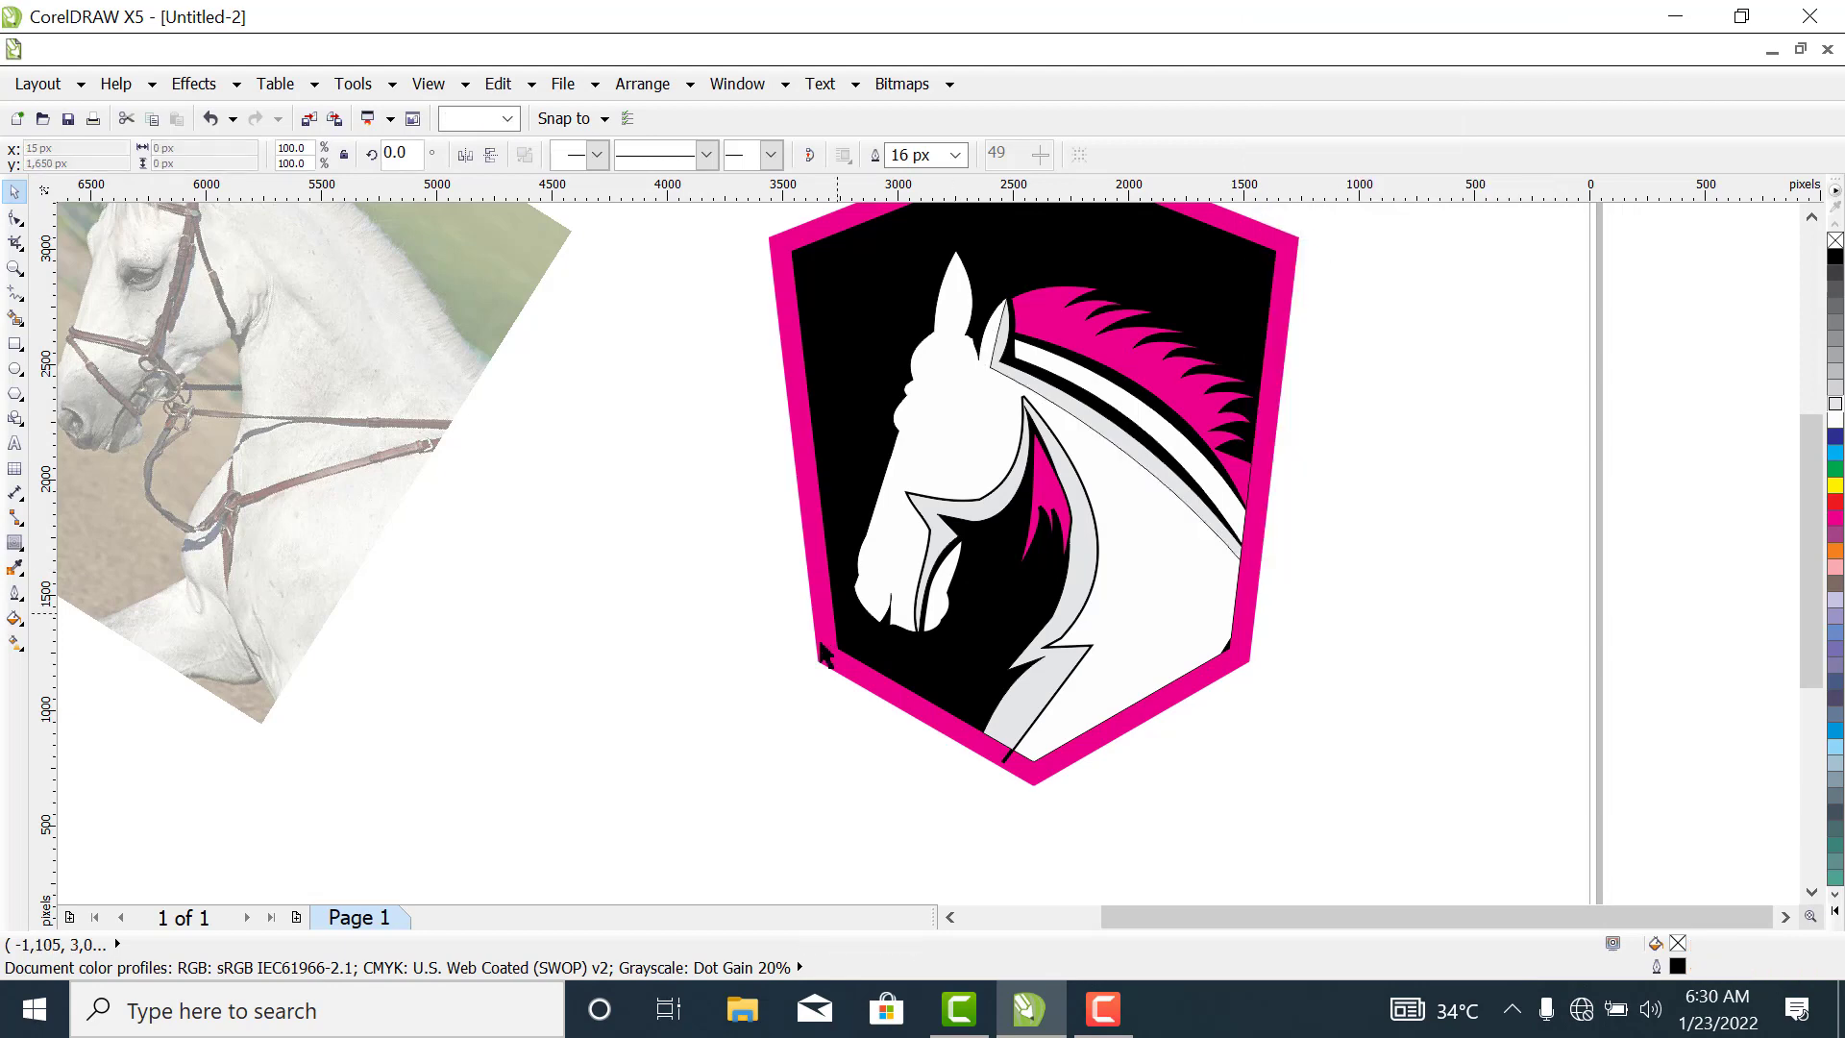
left_click(1003, 765)
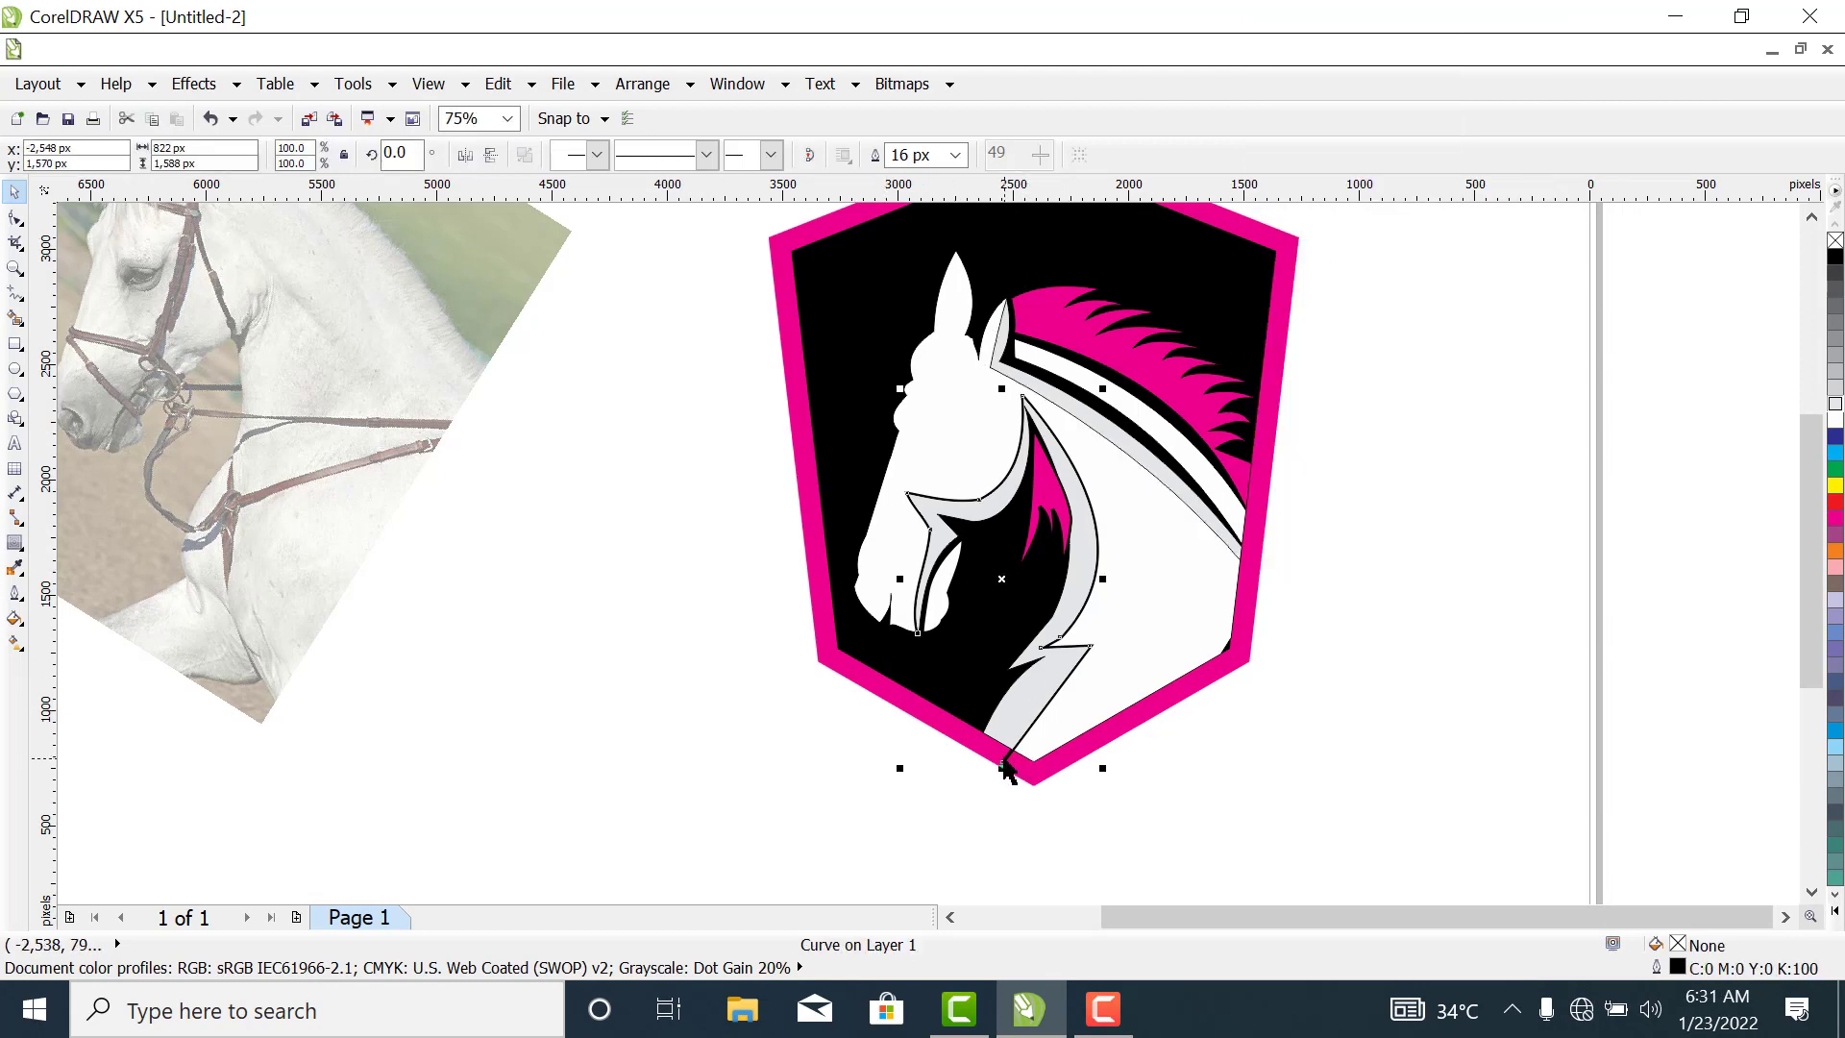
right_click(1003, 764)
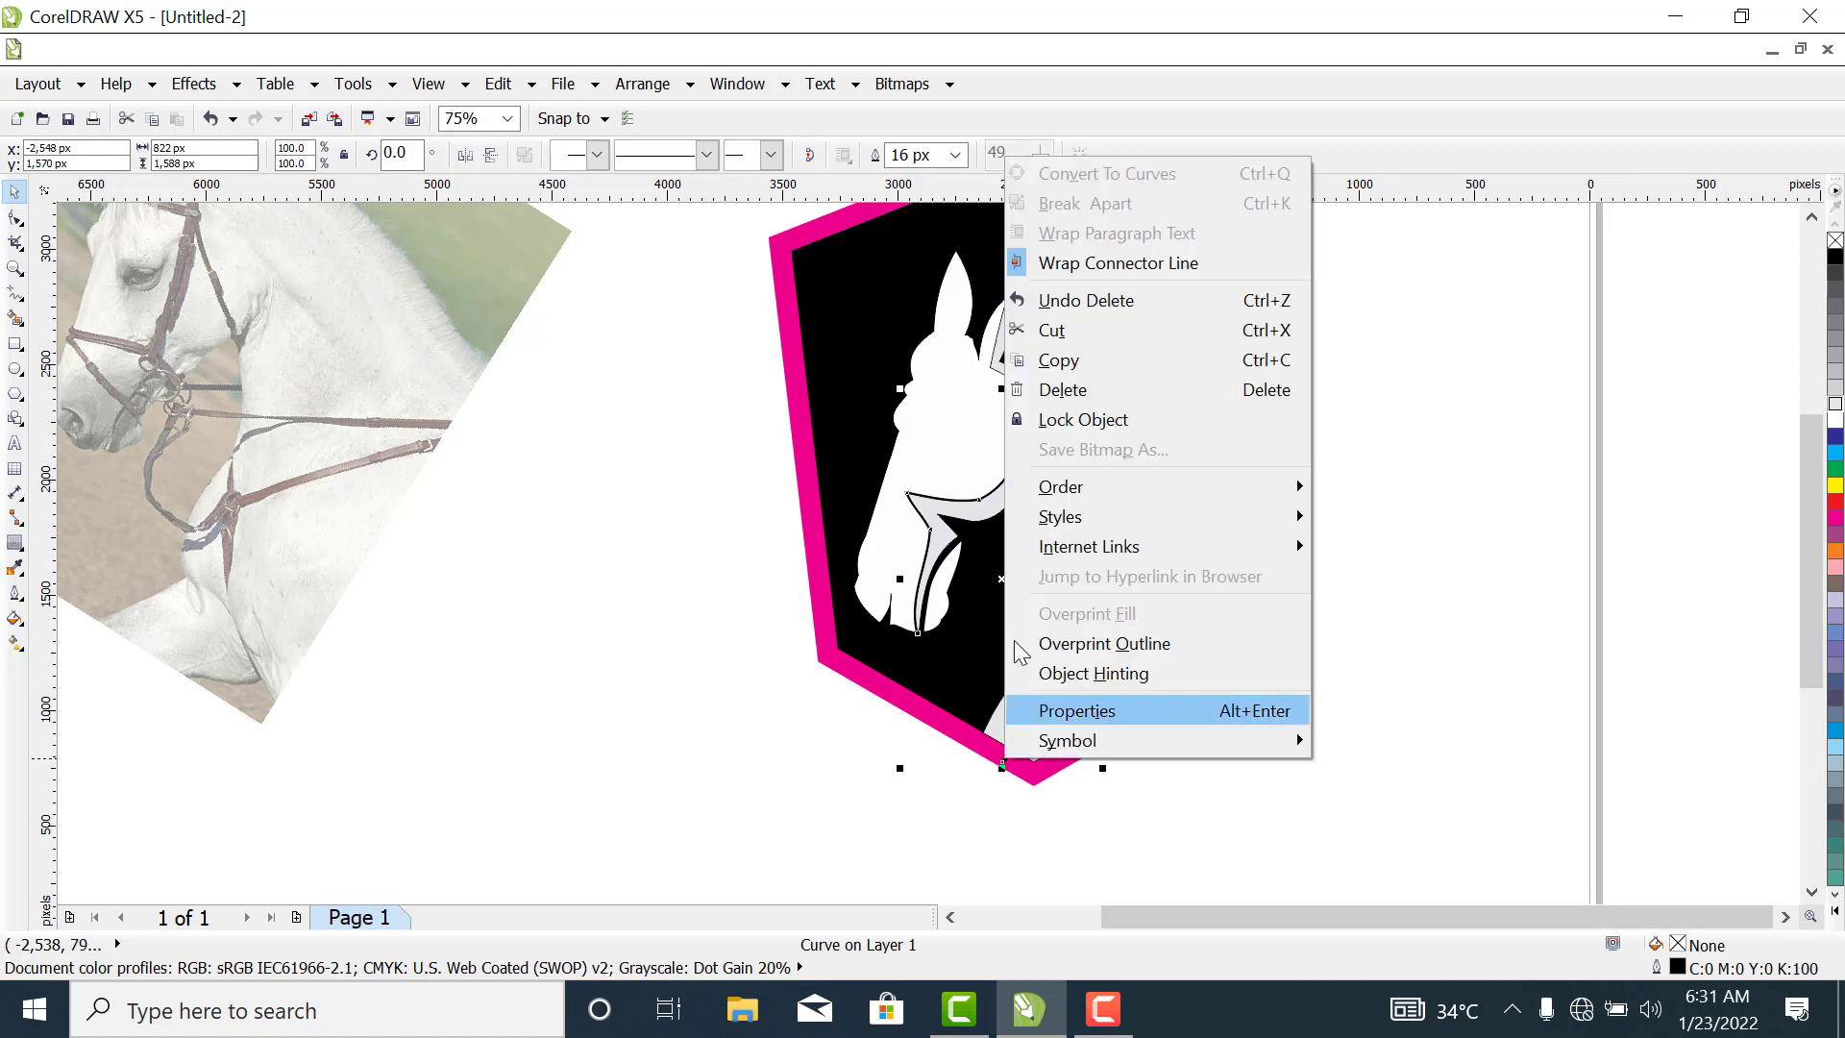
left_click(1053, 389)
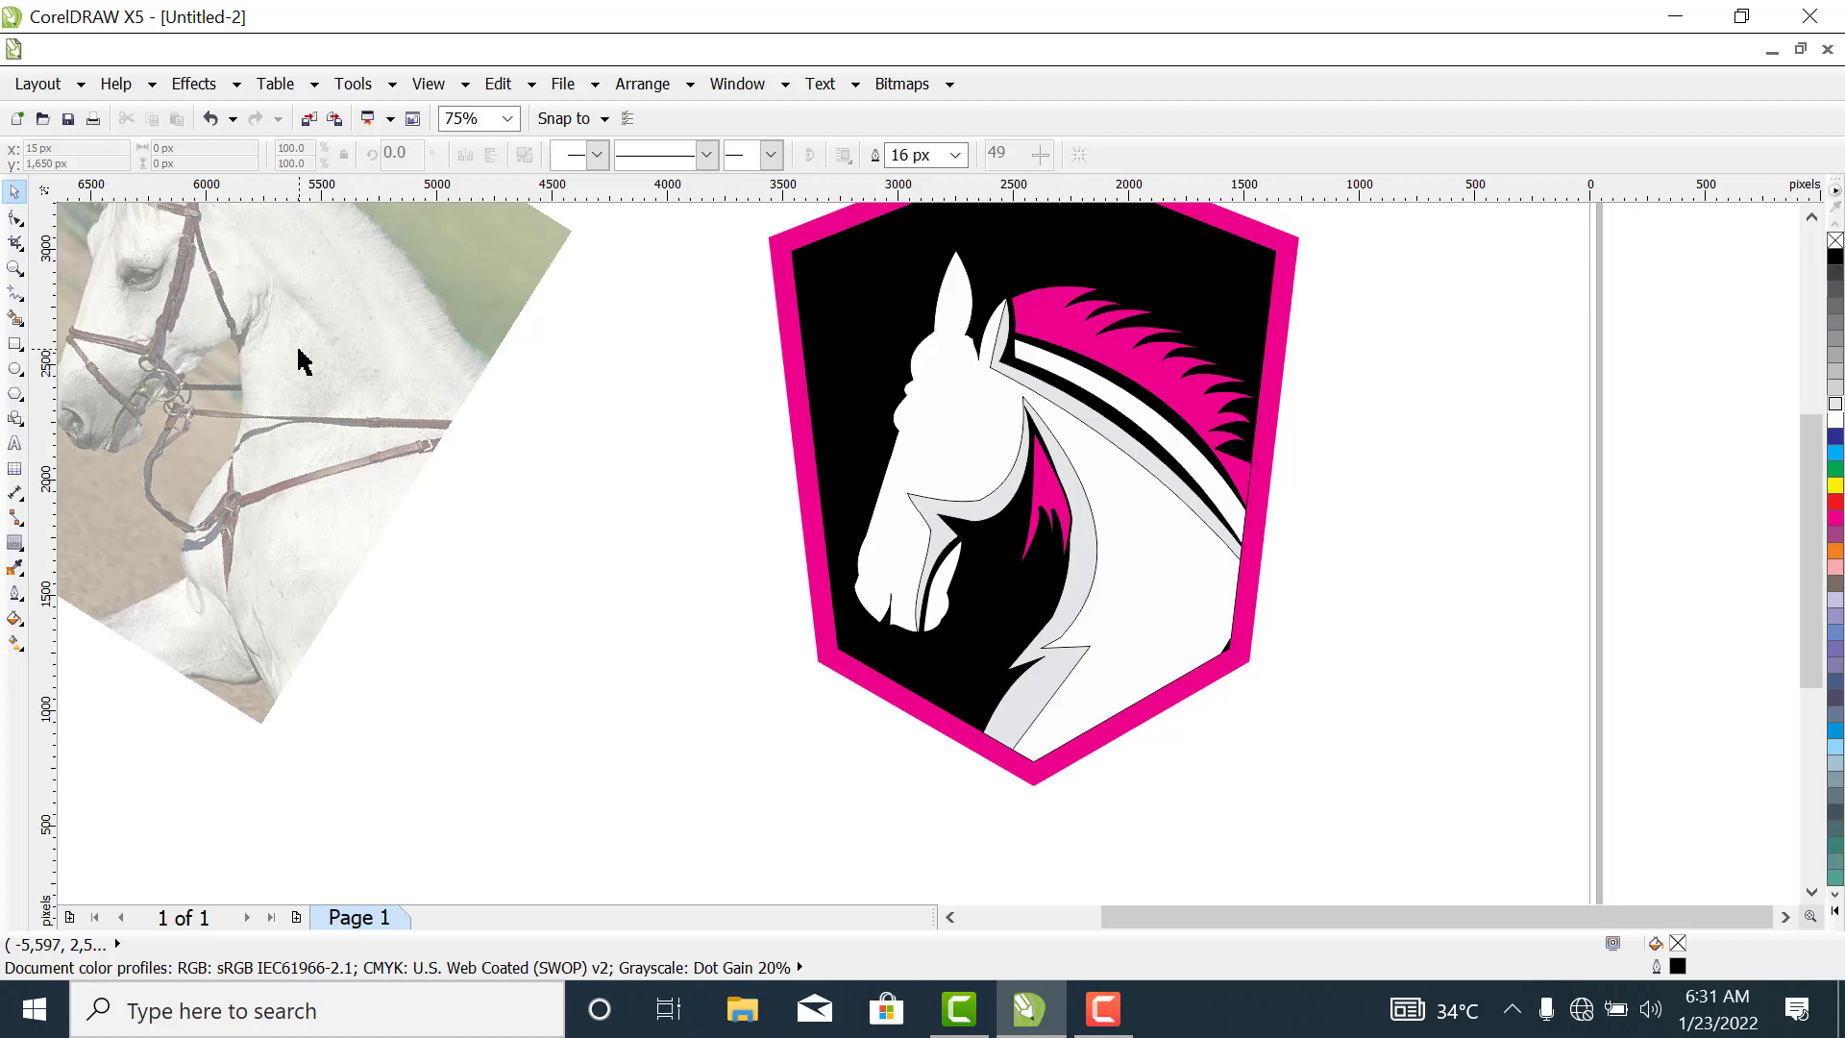
Move the horse photo lower and nearer the emblem, and bring the horse's eye into close view.
left_click_drag(292, 358, 379, 453)
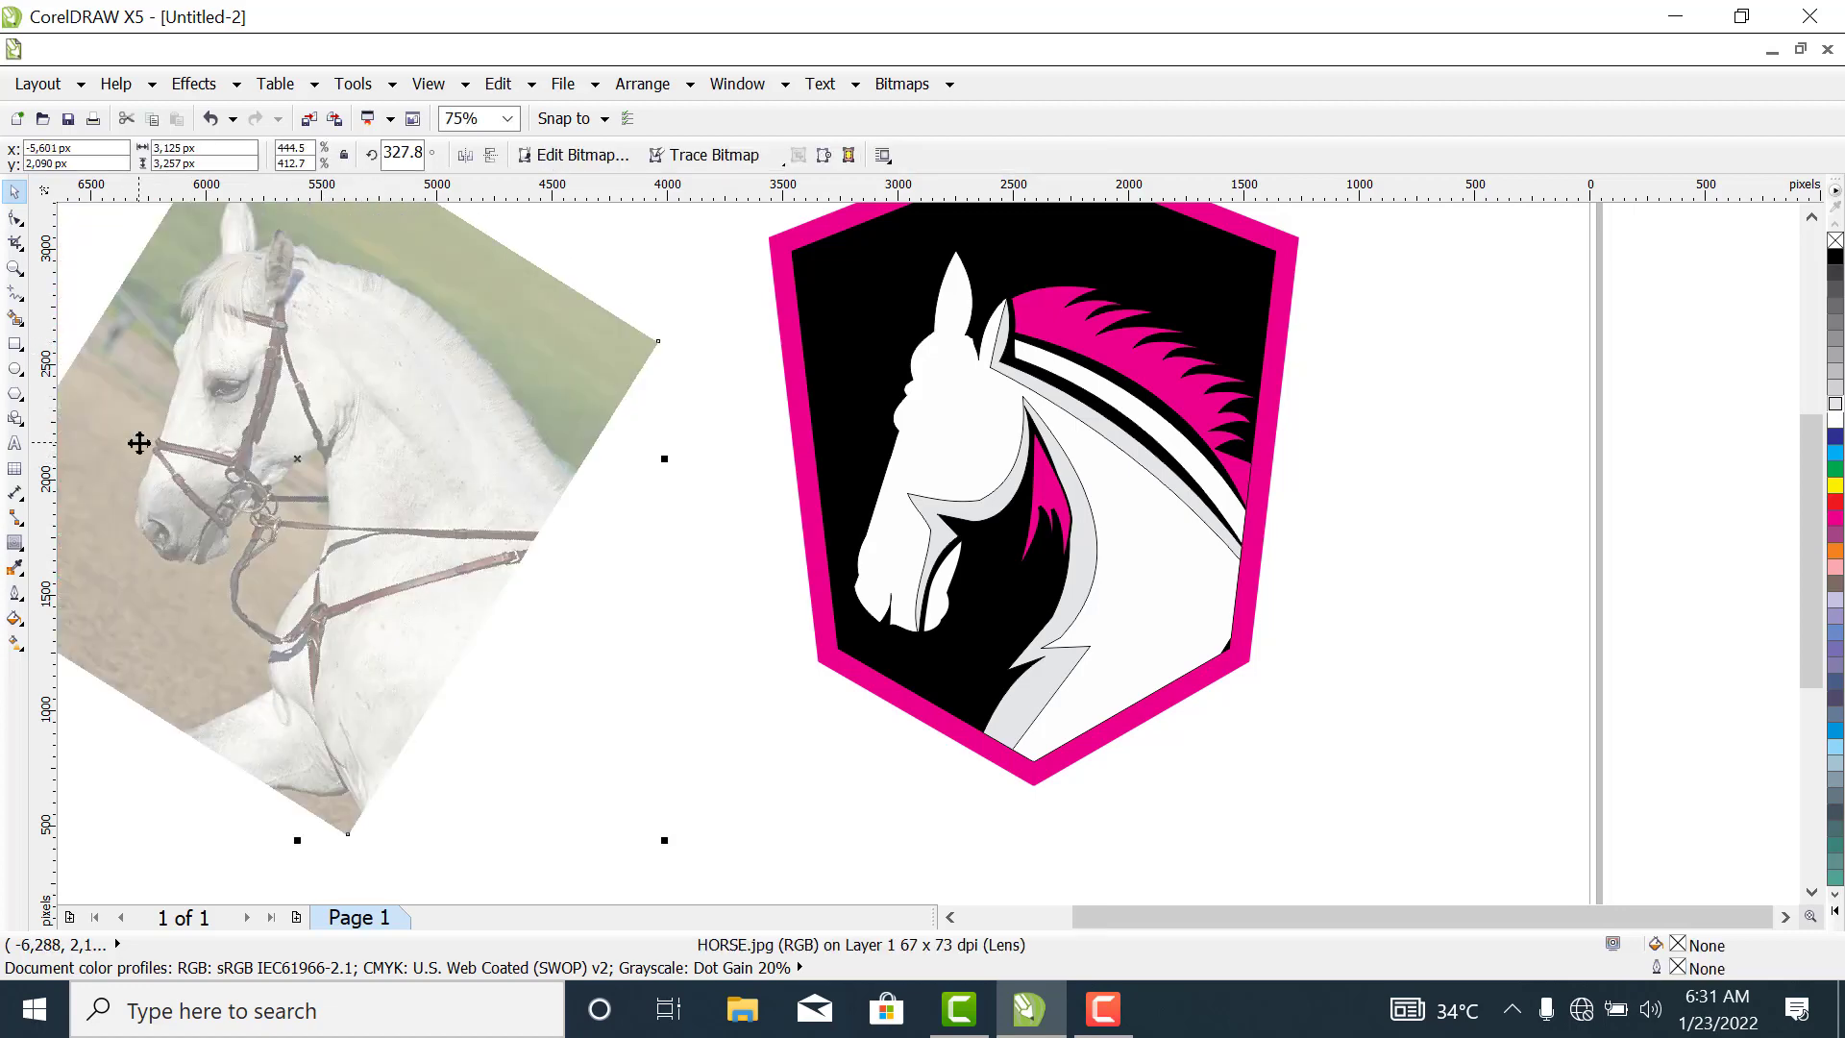
left_click(15, 268)
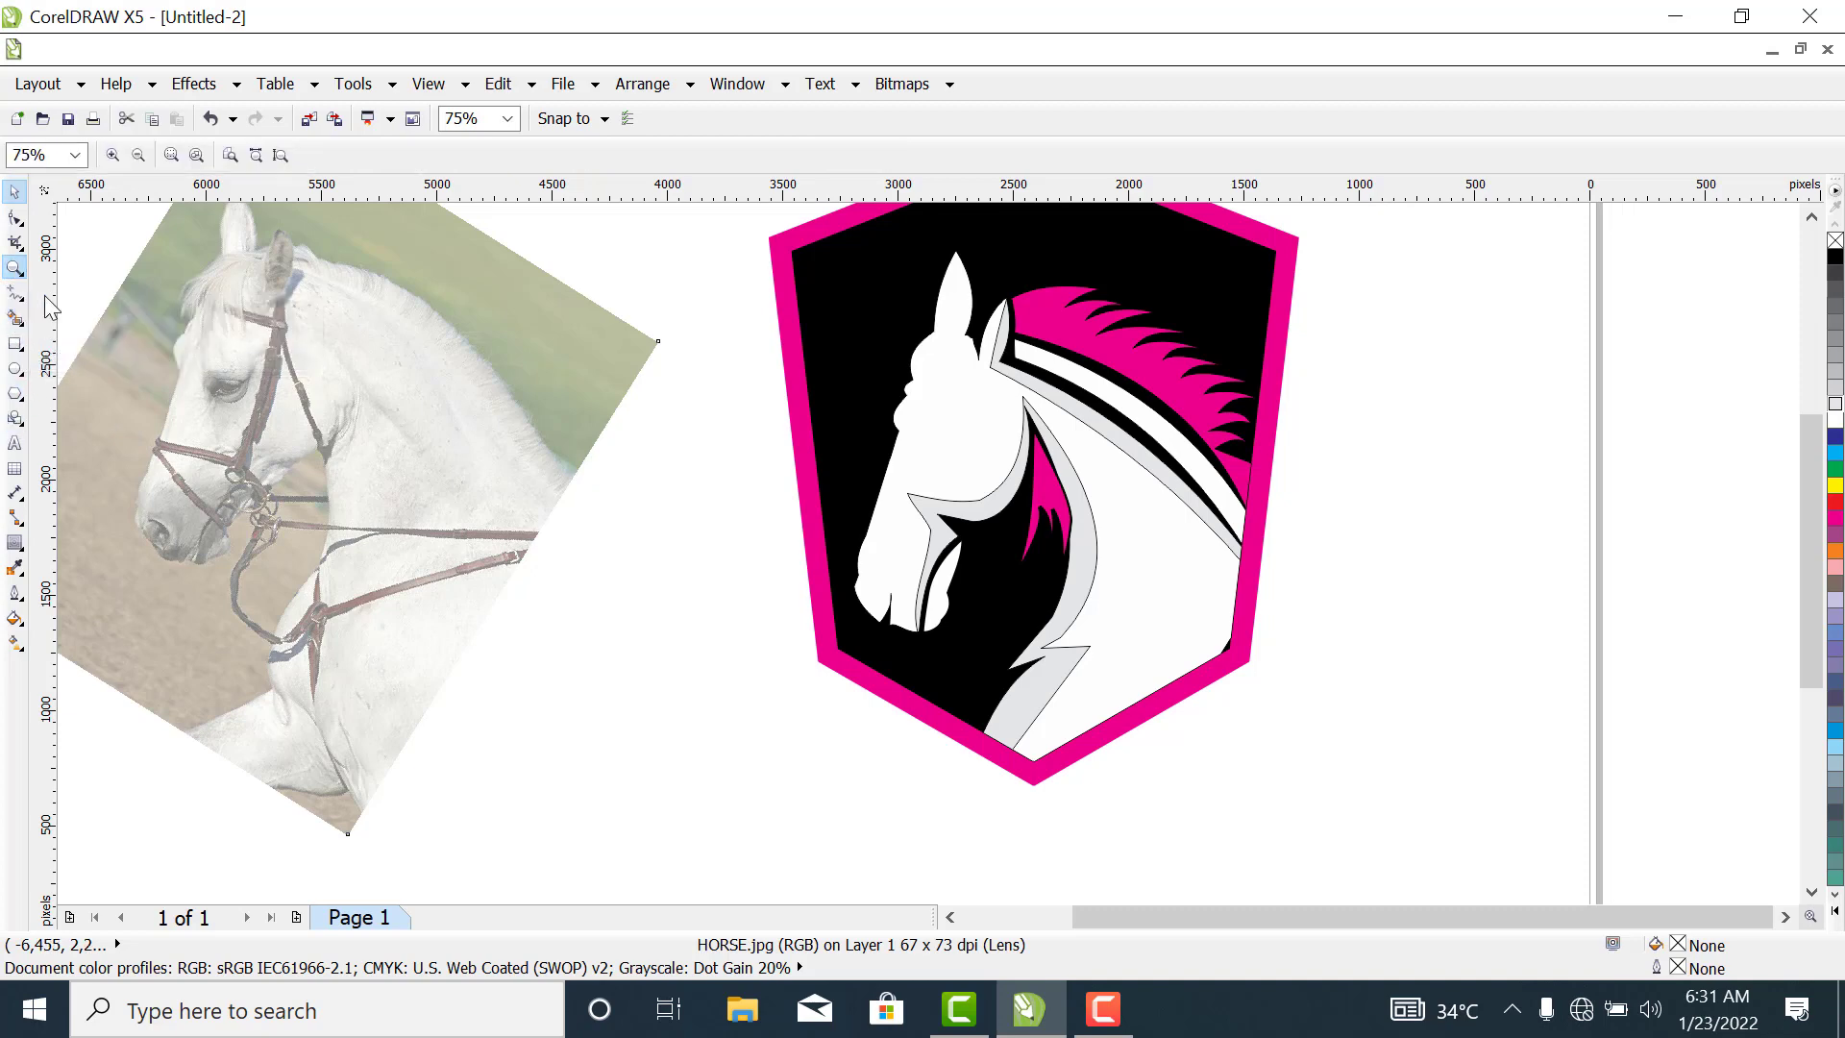
left_click_drag(188, 363, 267, 416)
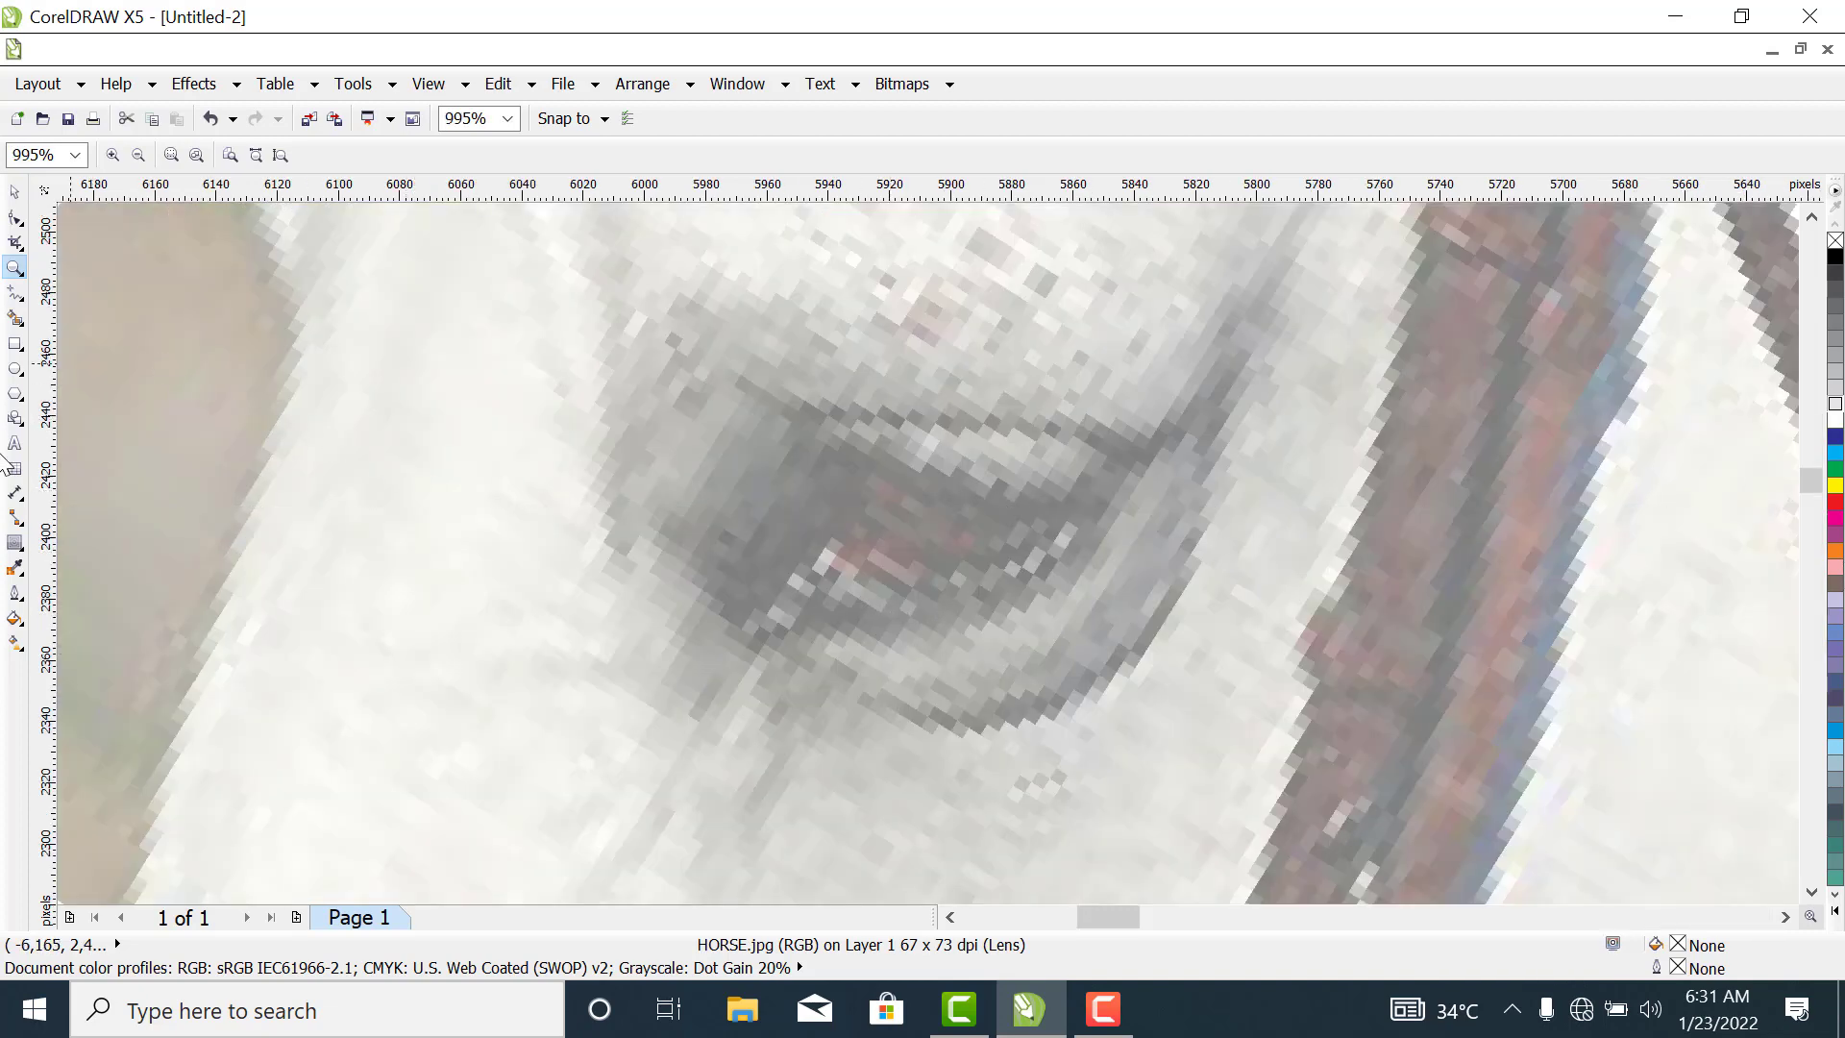
Start a freehand polyline at the front of the photo's eye, running up and across the upper lid to the raised rear corner.
left_click(16, 294)
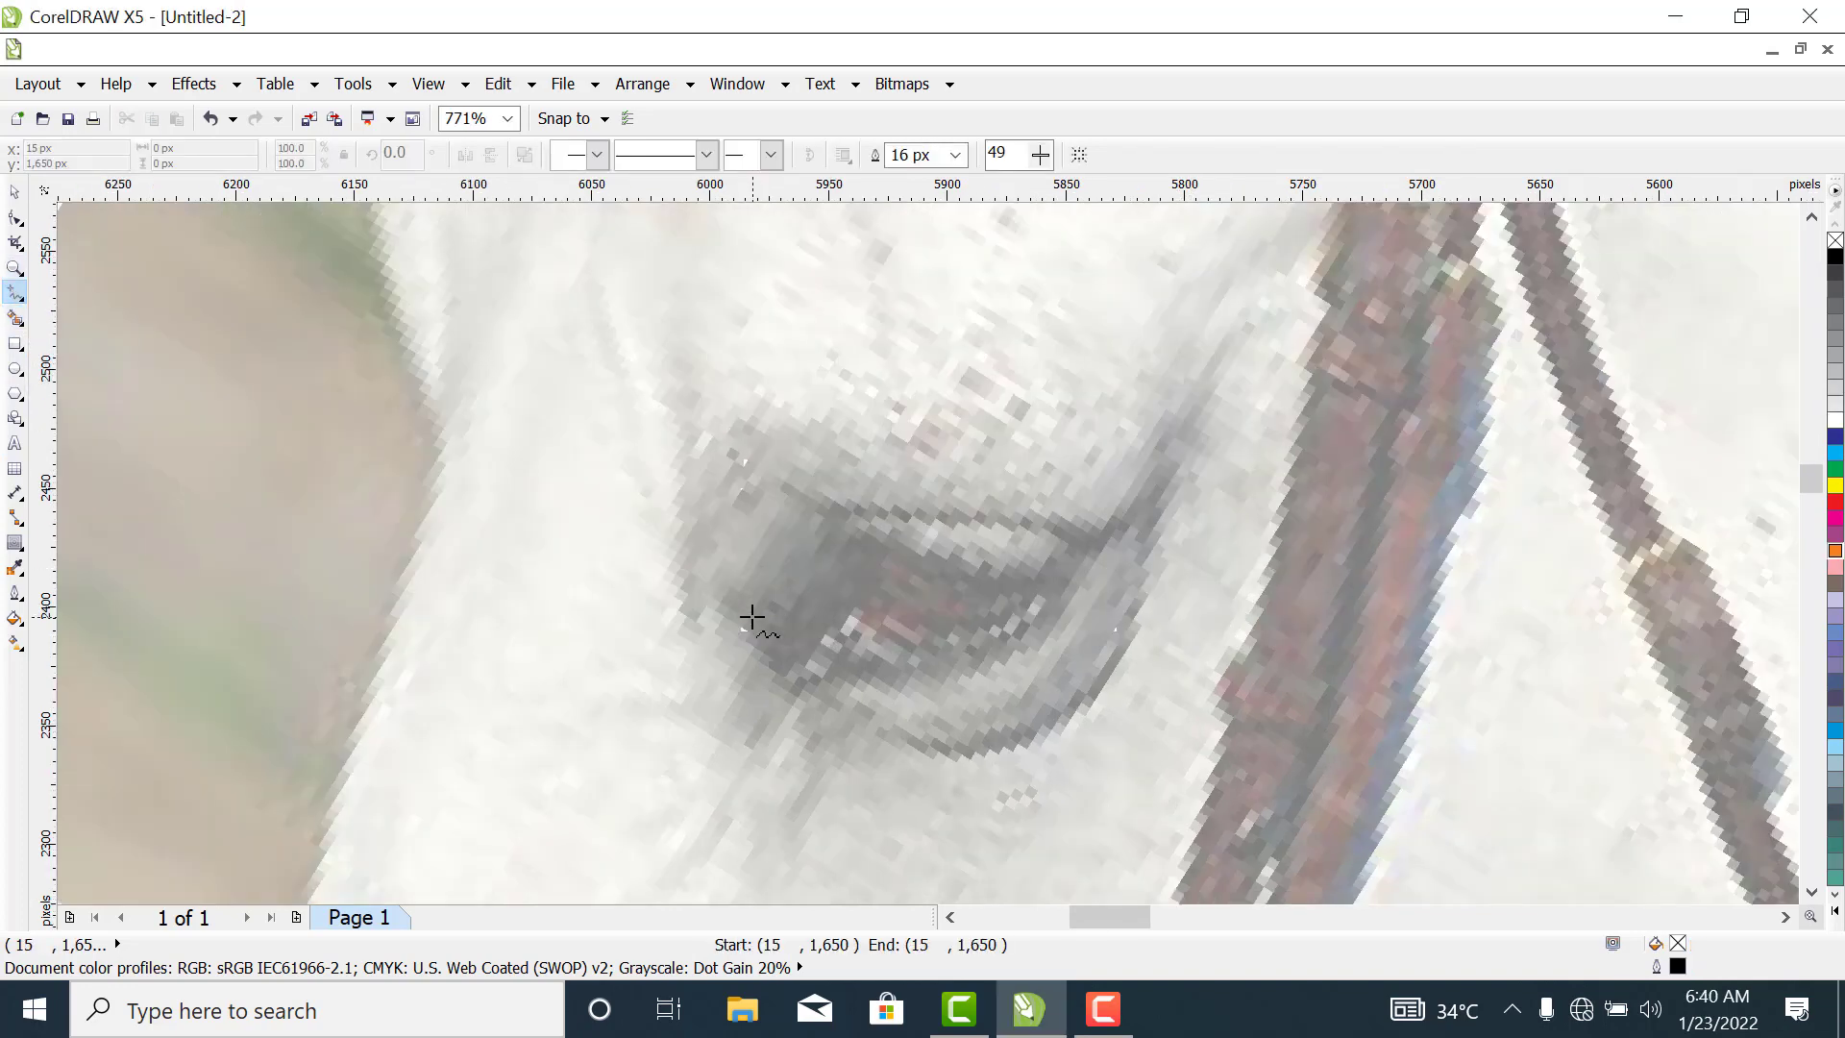
left_click(744, 626)
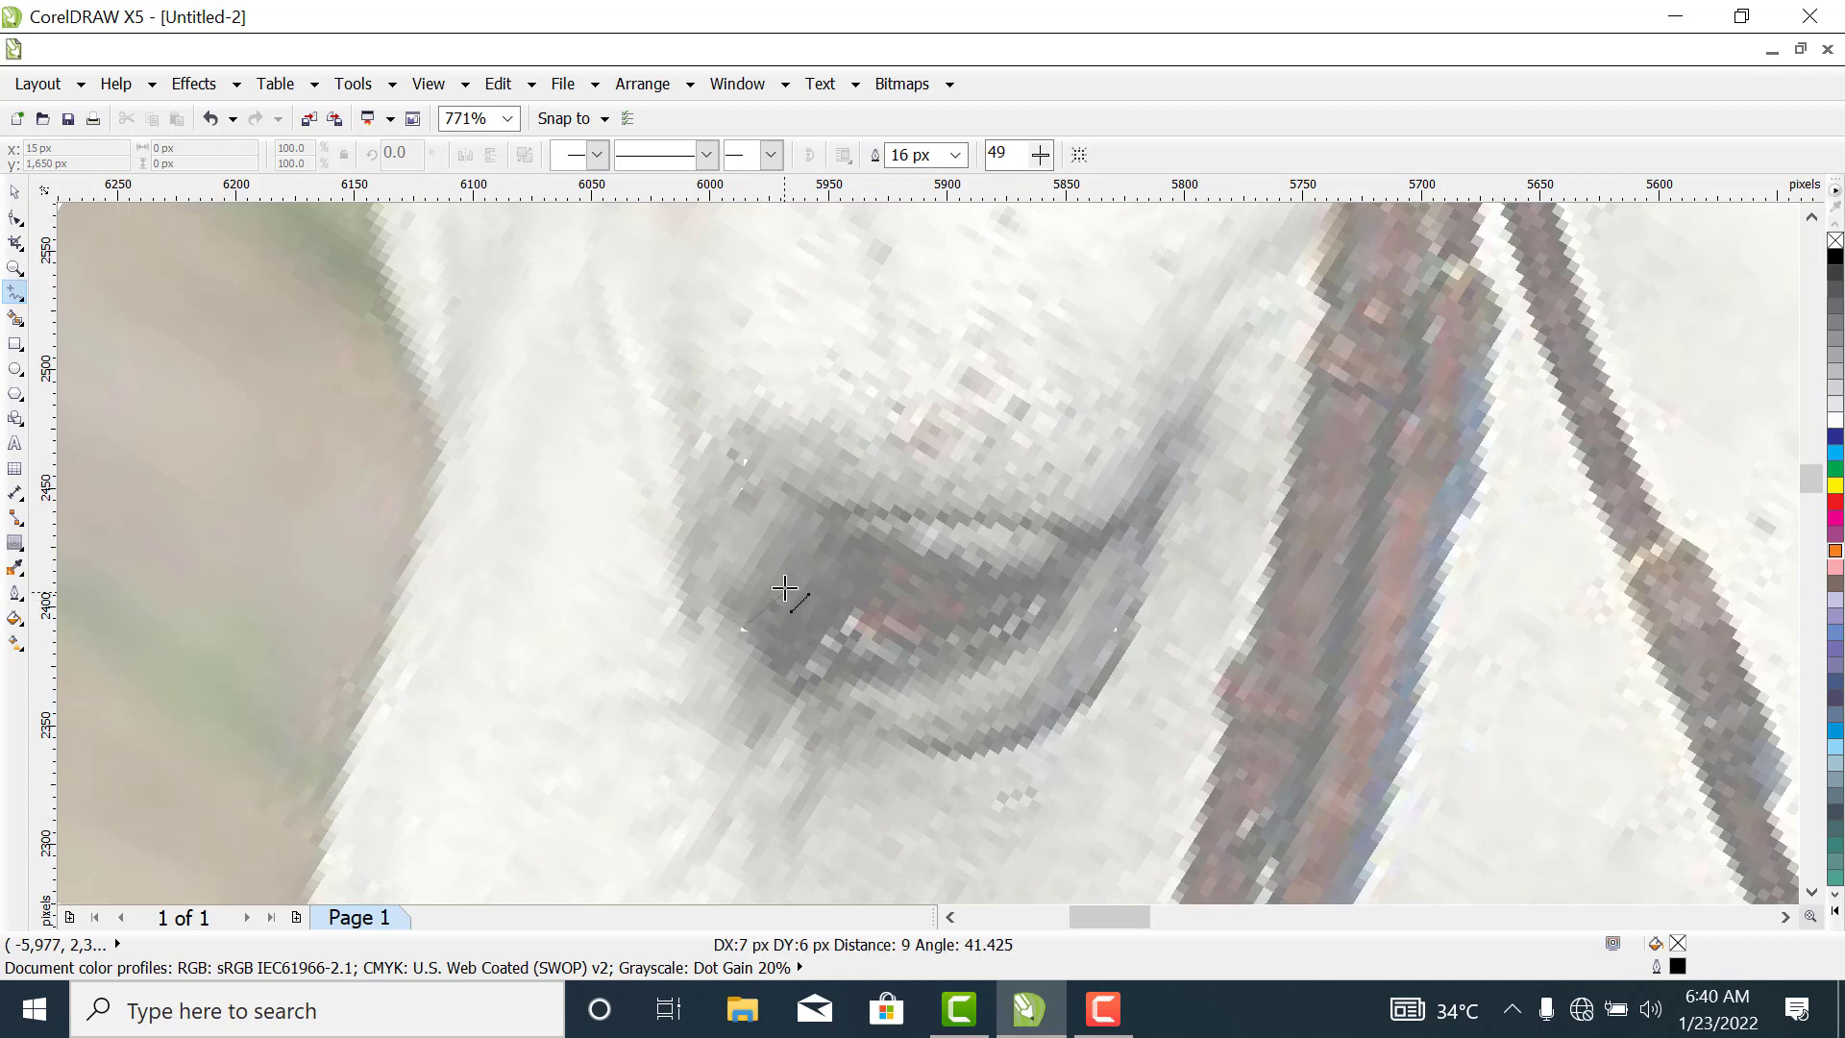
left_click(810, 512)
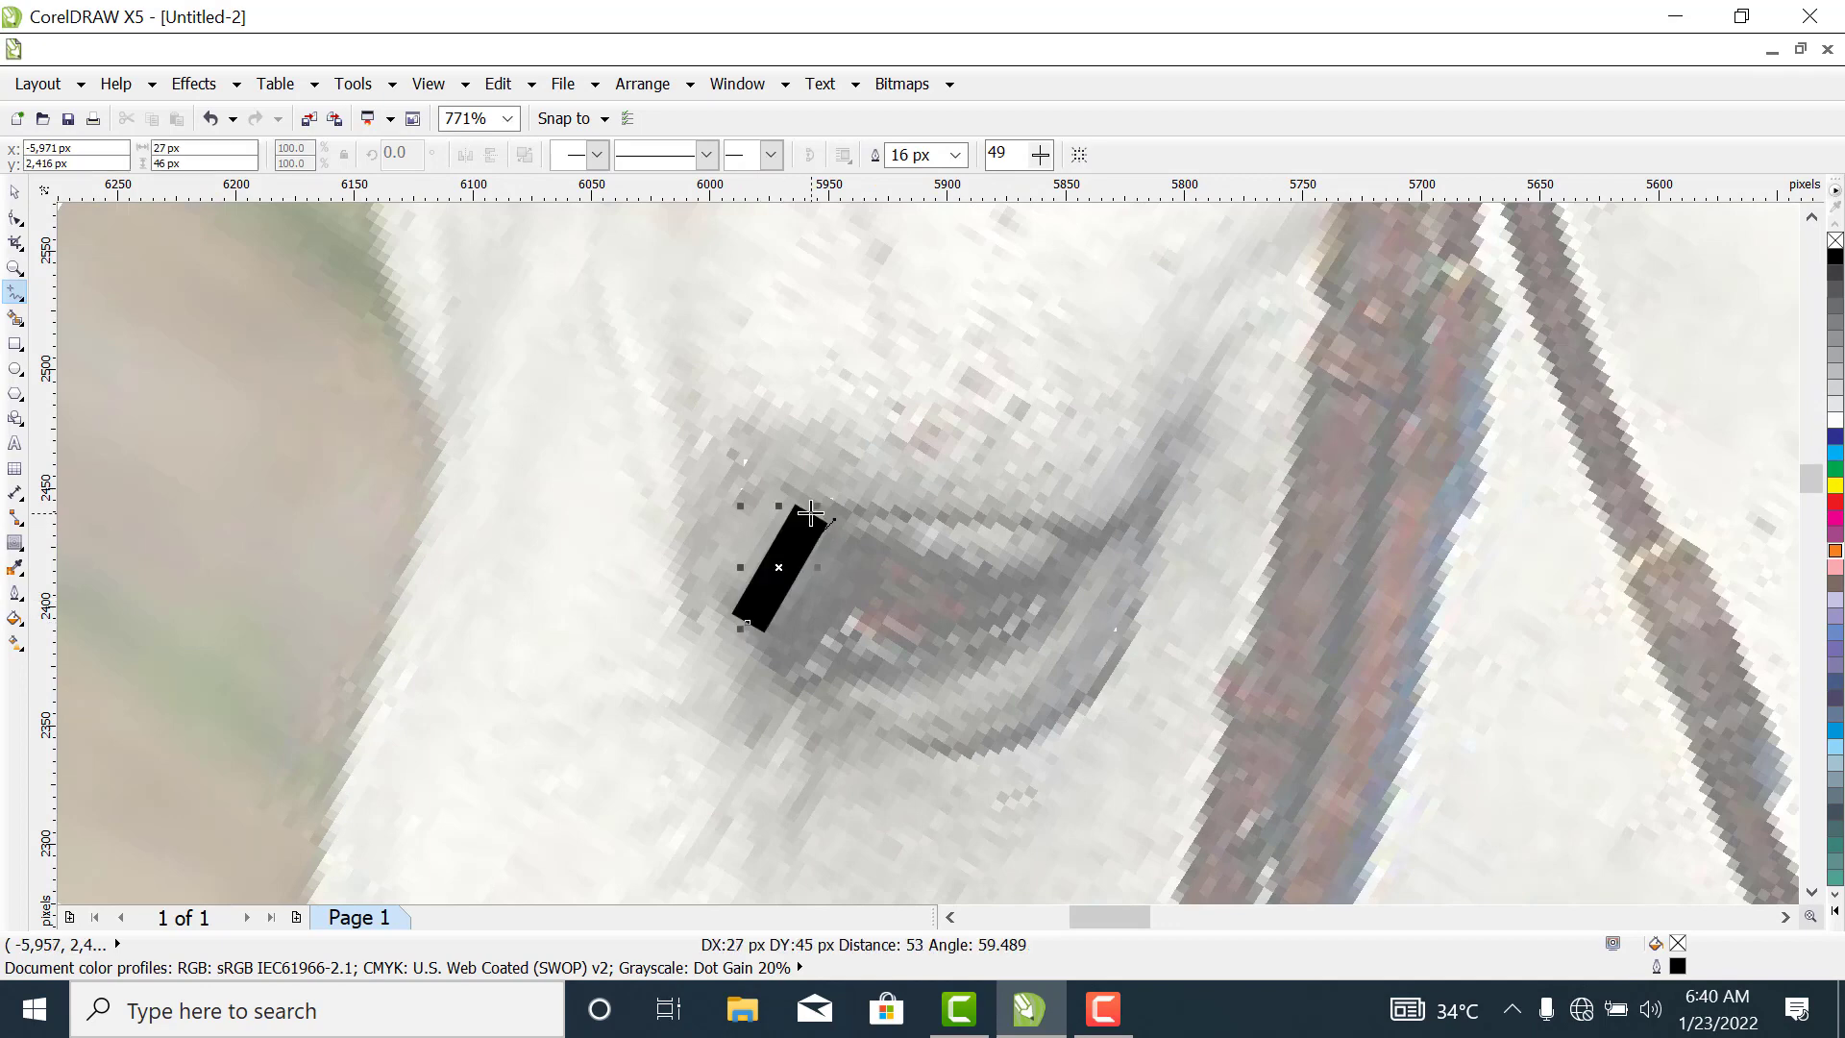
left_click(810, 512)
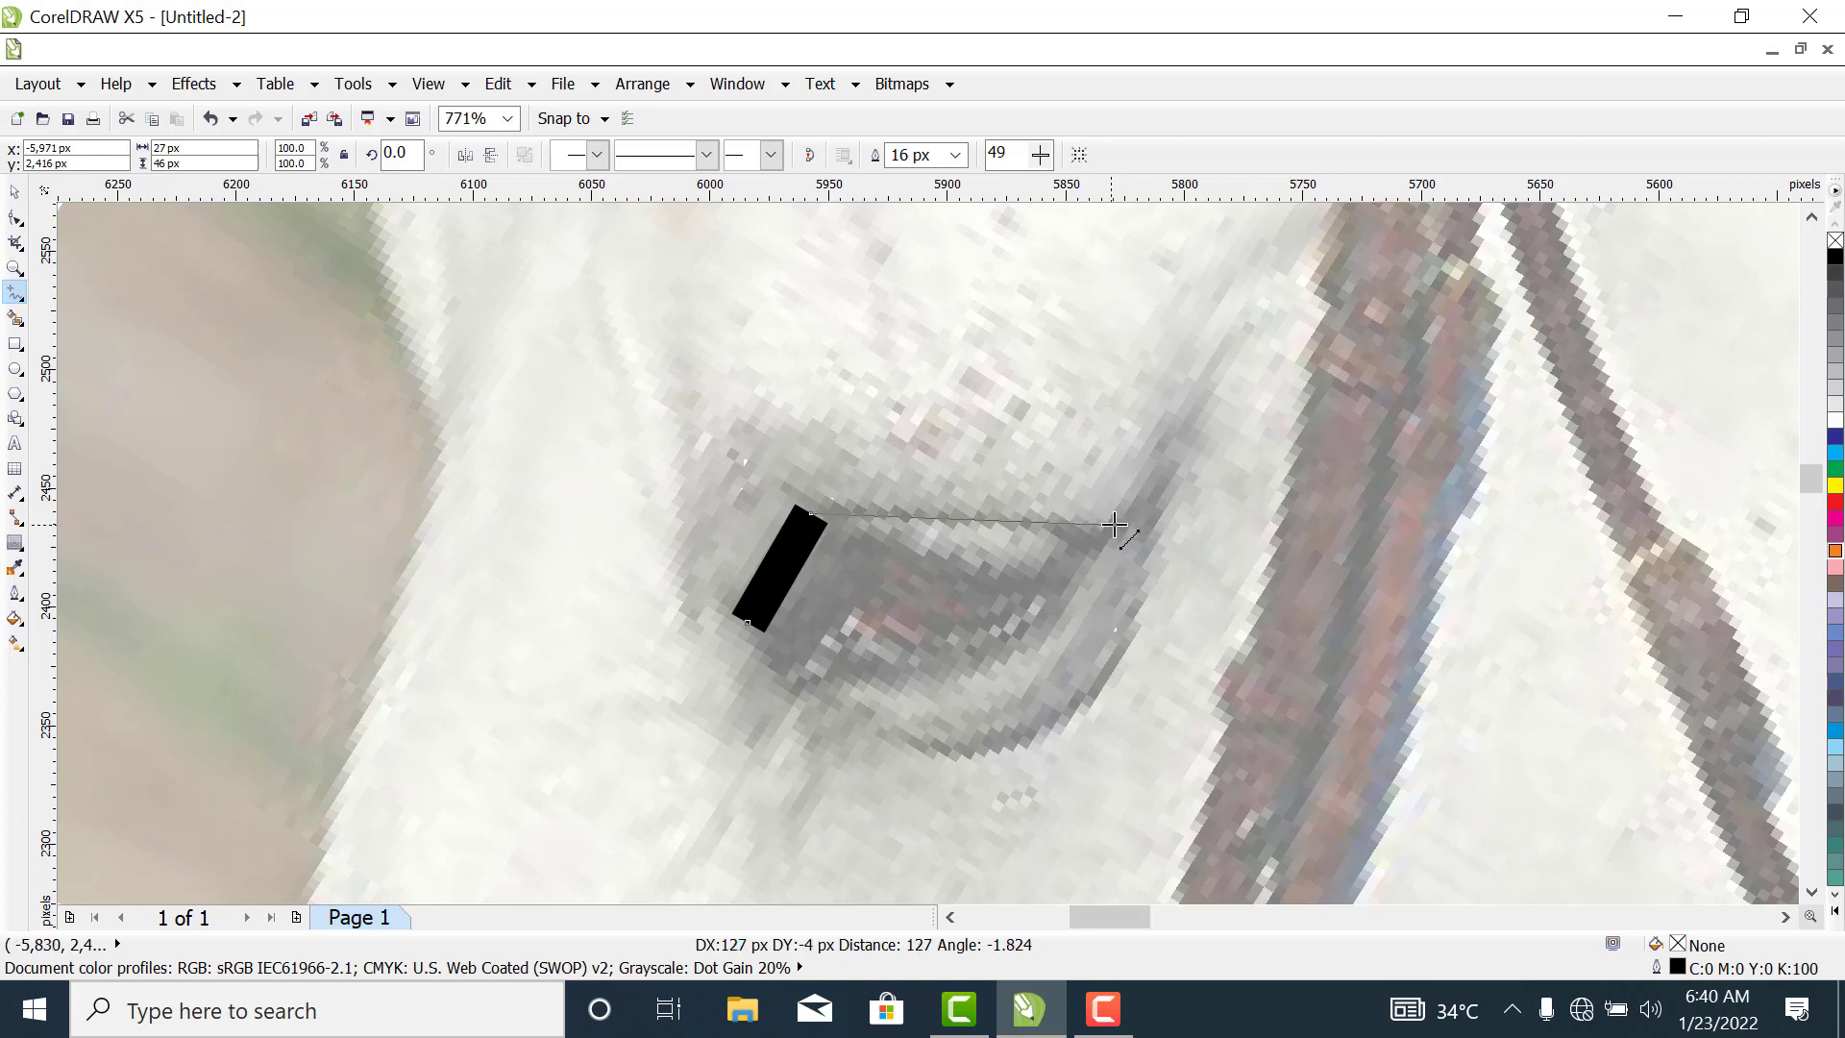
left_click(1113, 522)
left_click(1131, 514)
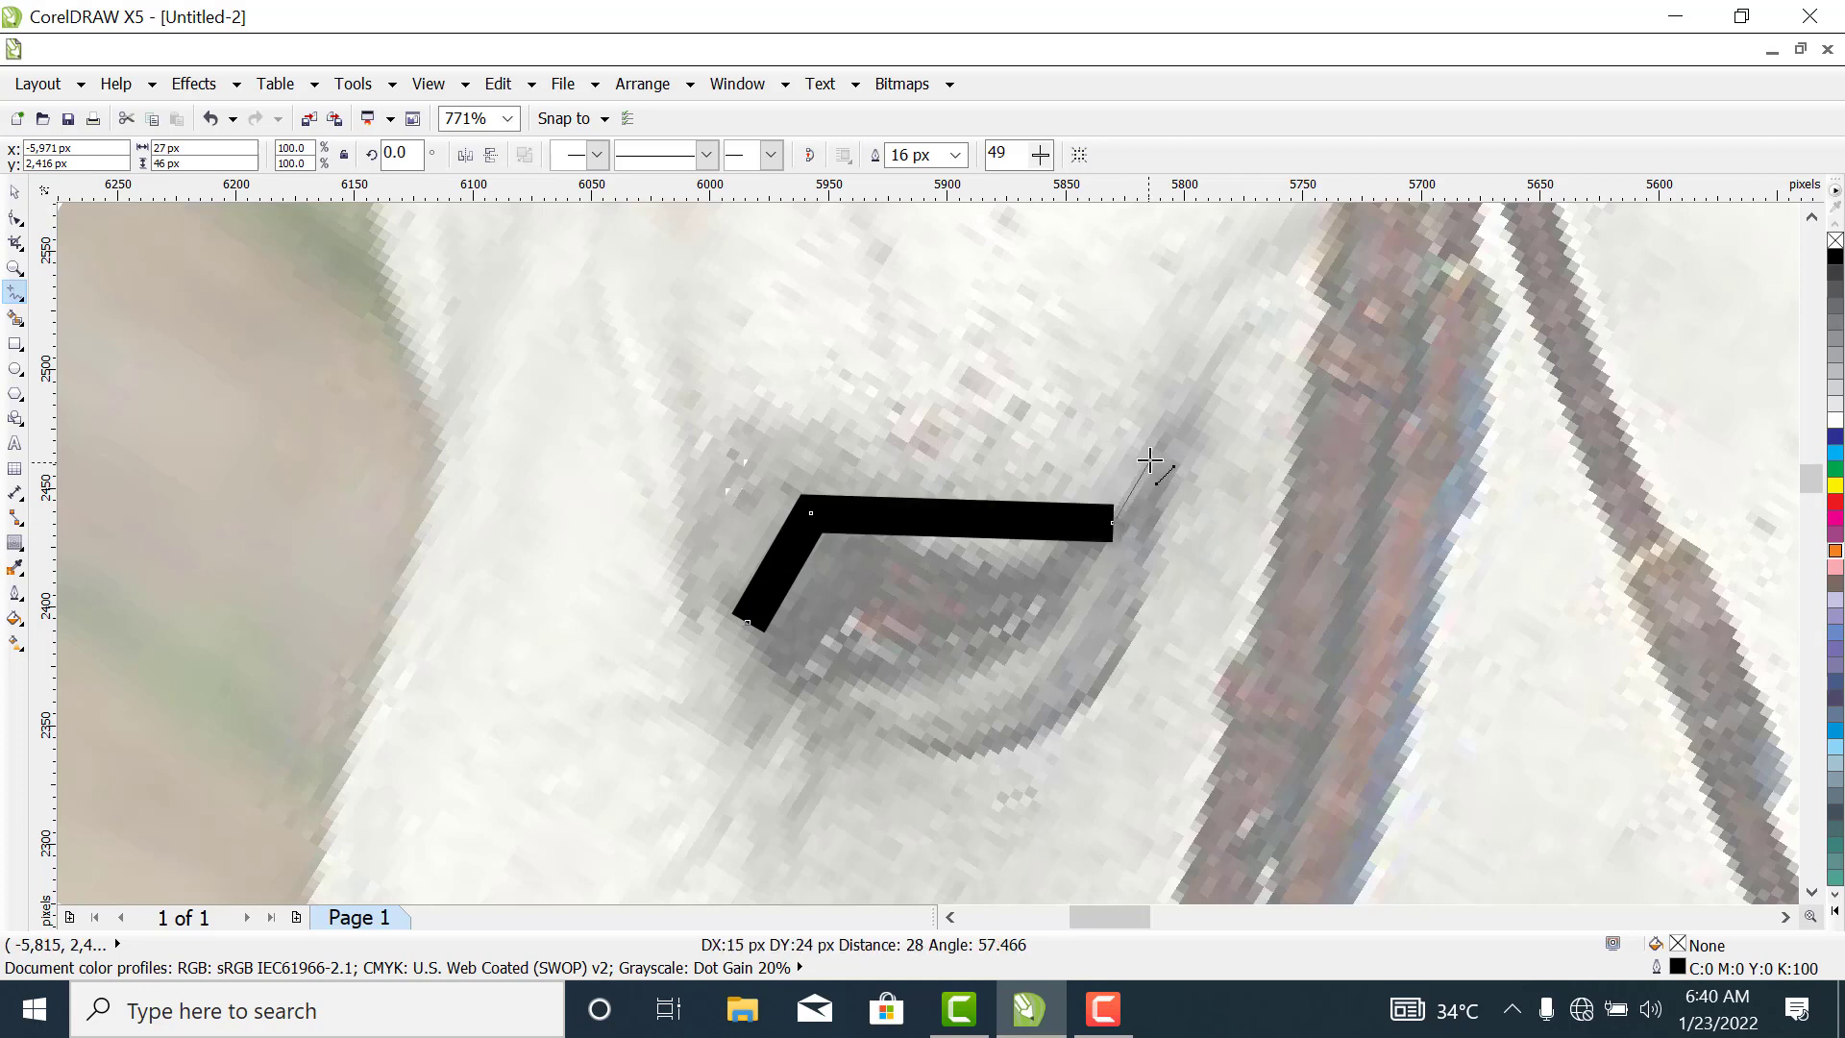
left_click(1171, 459)
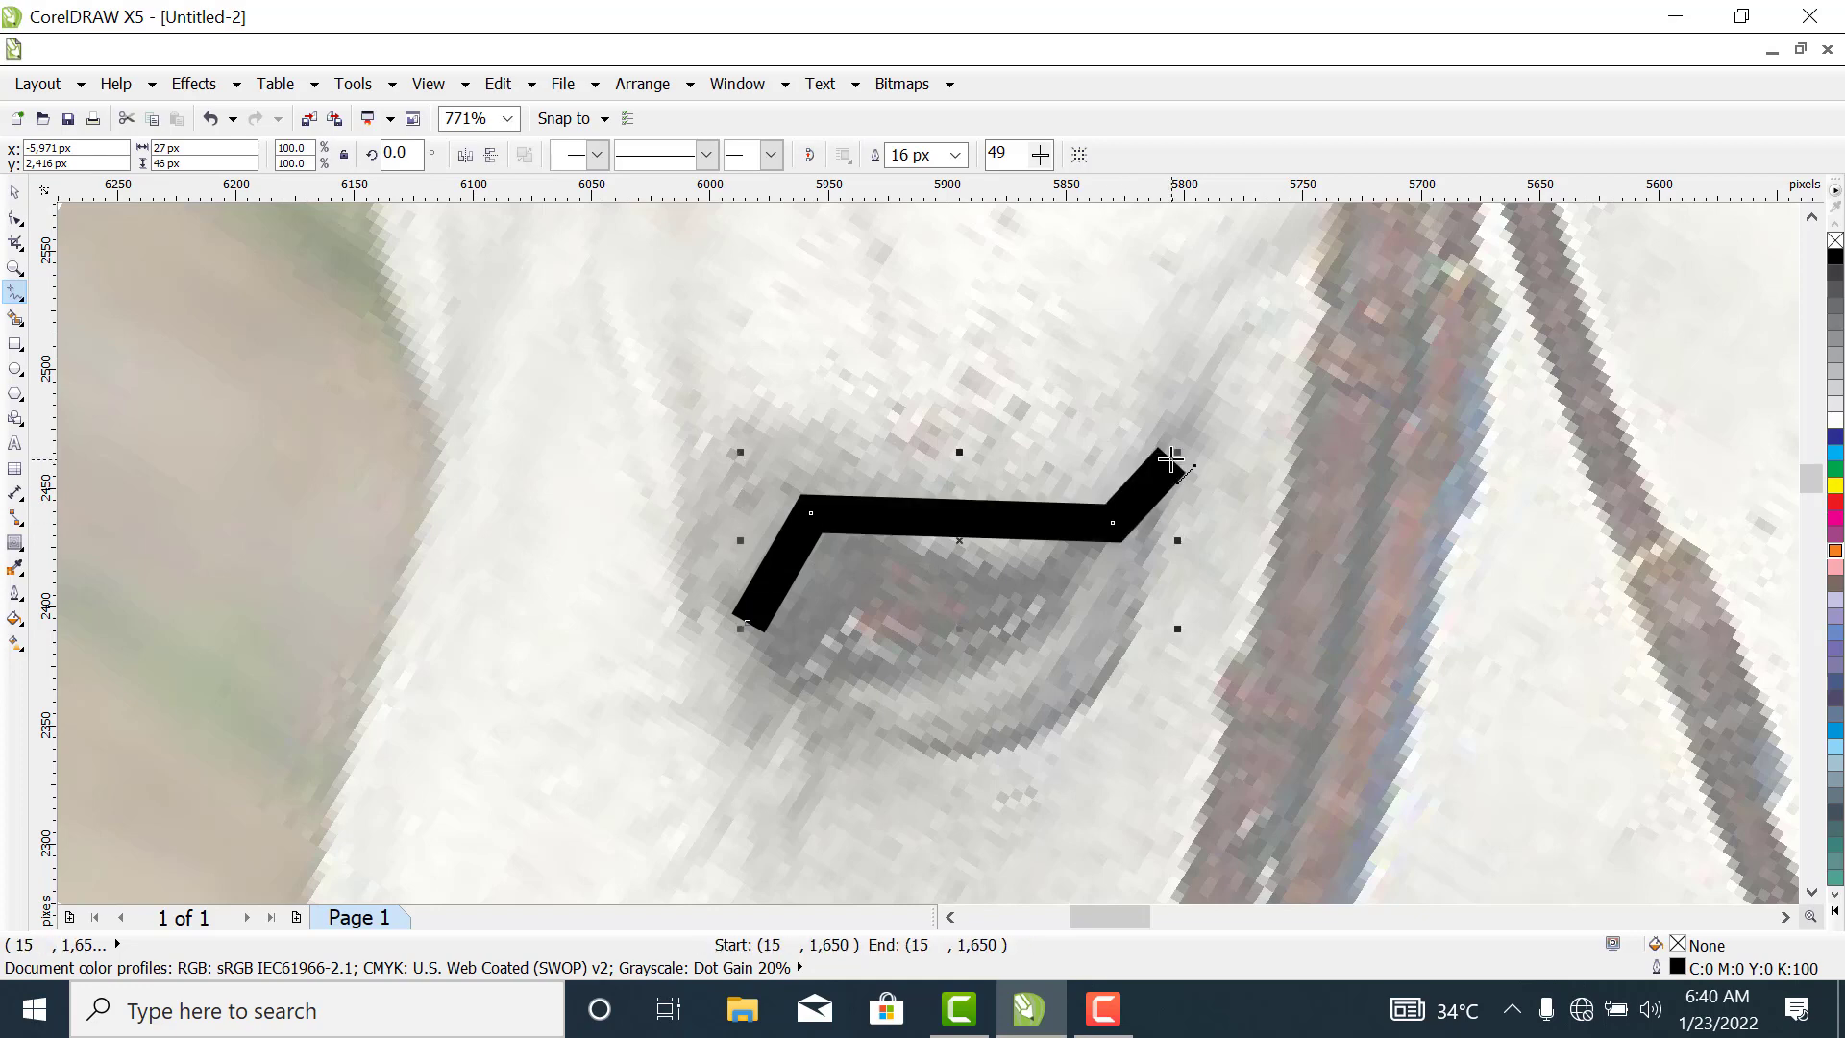
Continue the eye polyline down the rear edge, along the lower lid to the front tear corner, and close it at its start.
left_click(1165, 524)
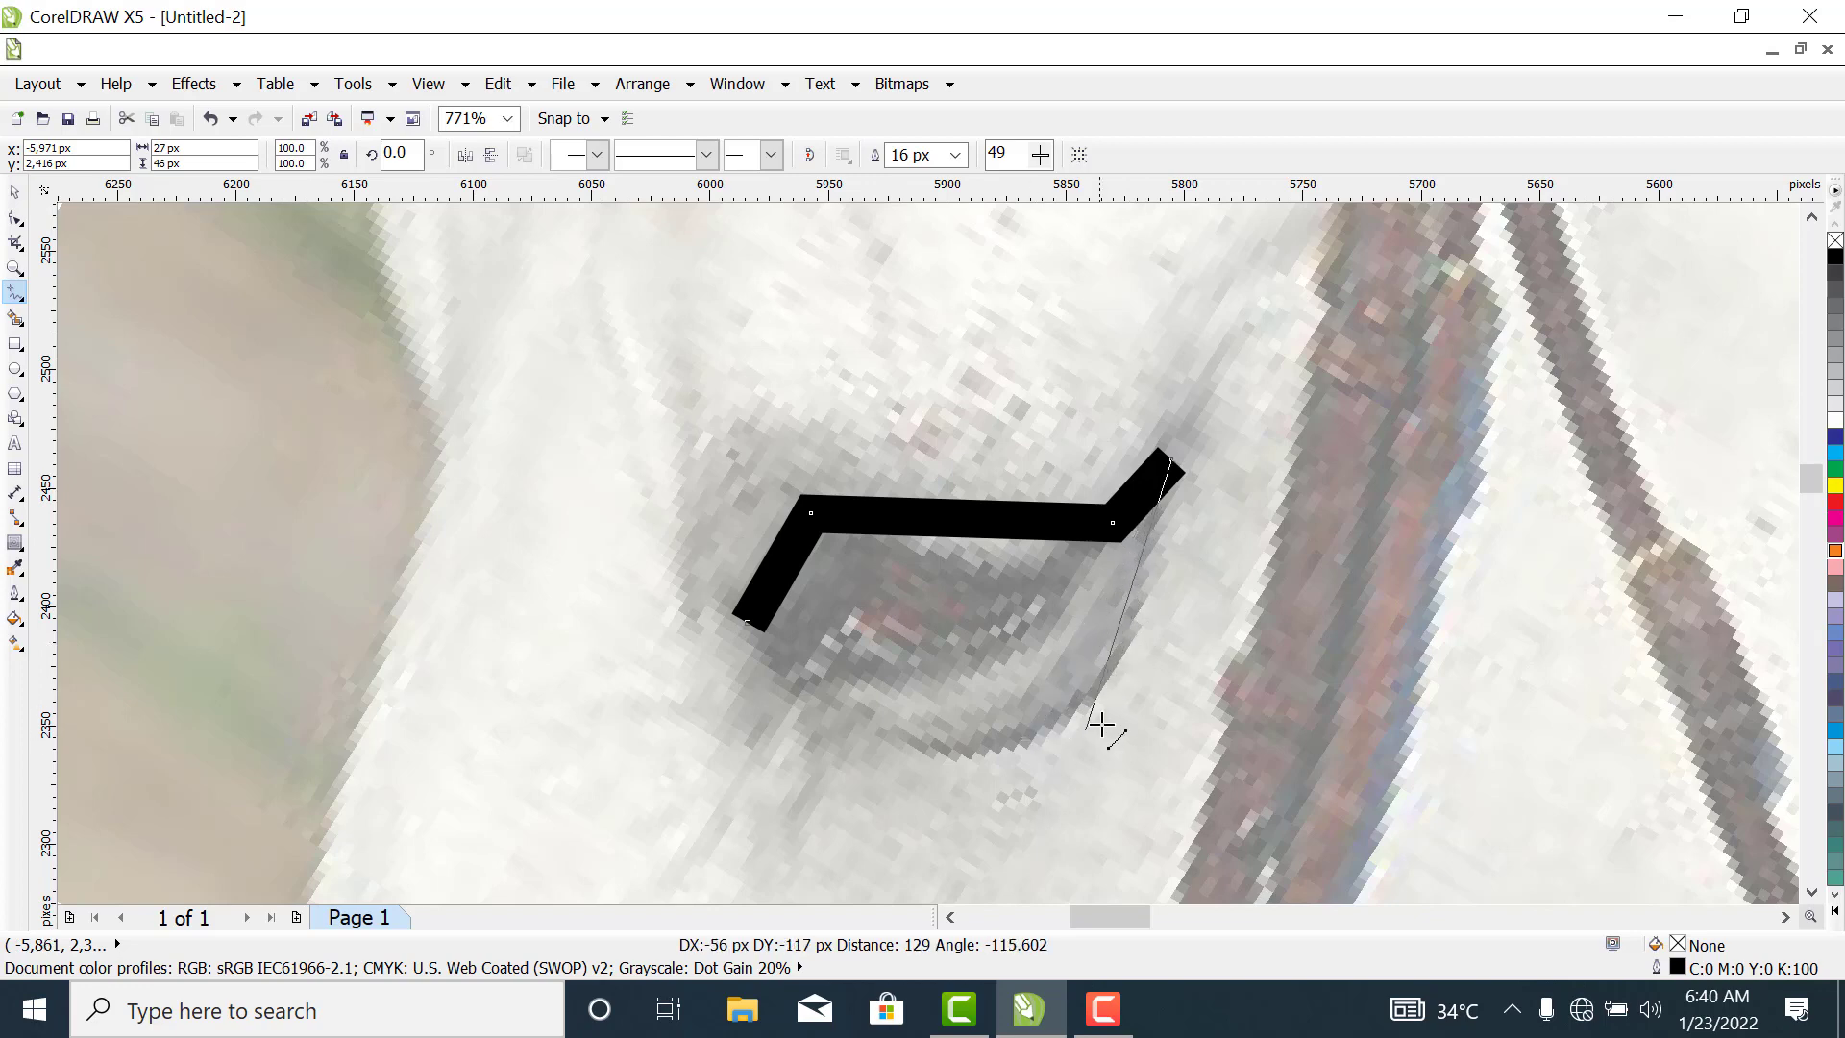
left_click(1047, 711)
left_click(1047, 711)
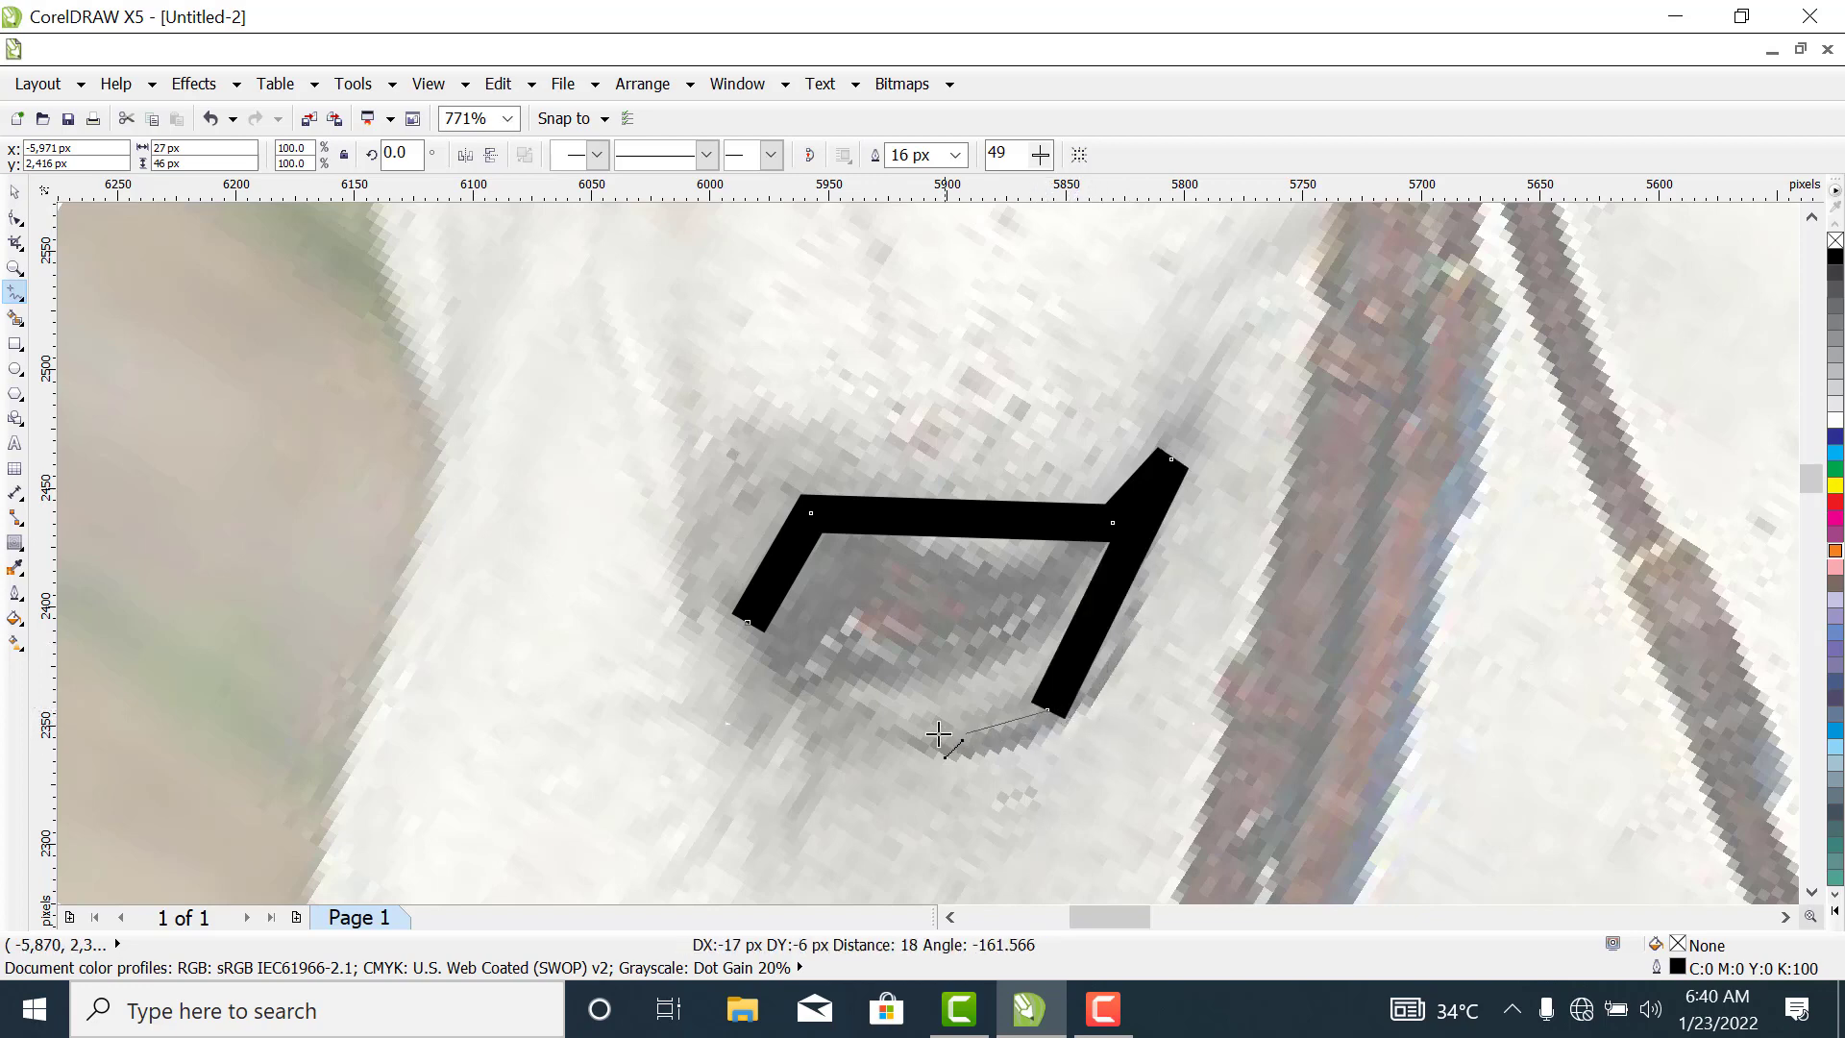
left_click(812, 707)
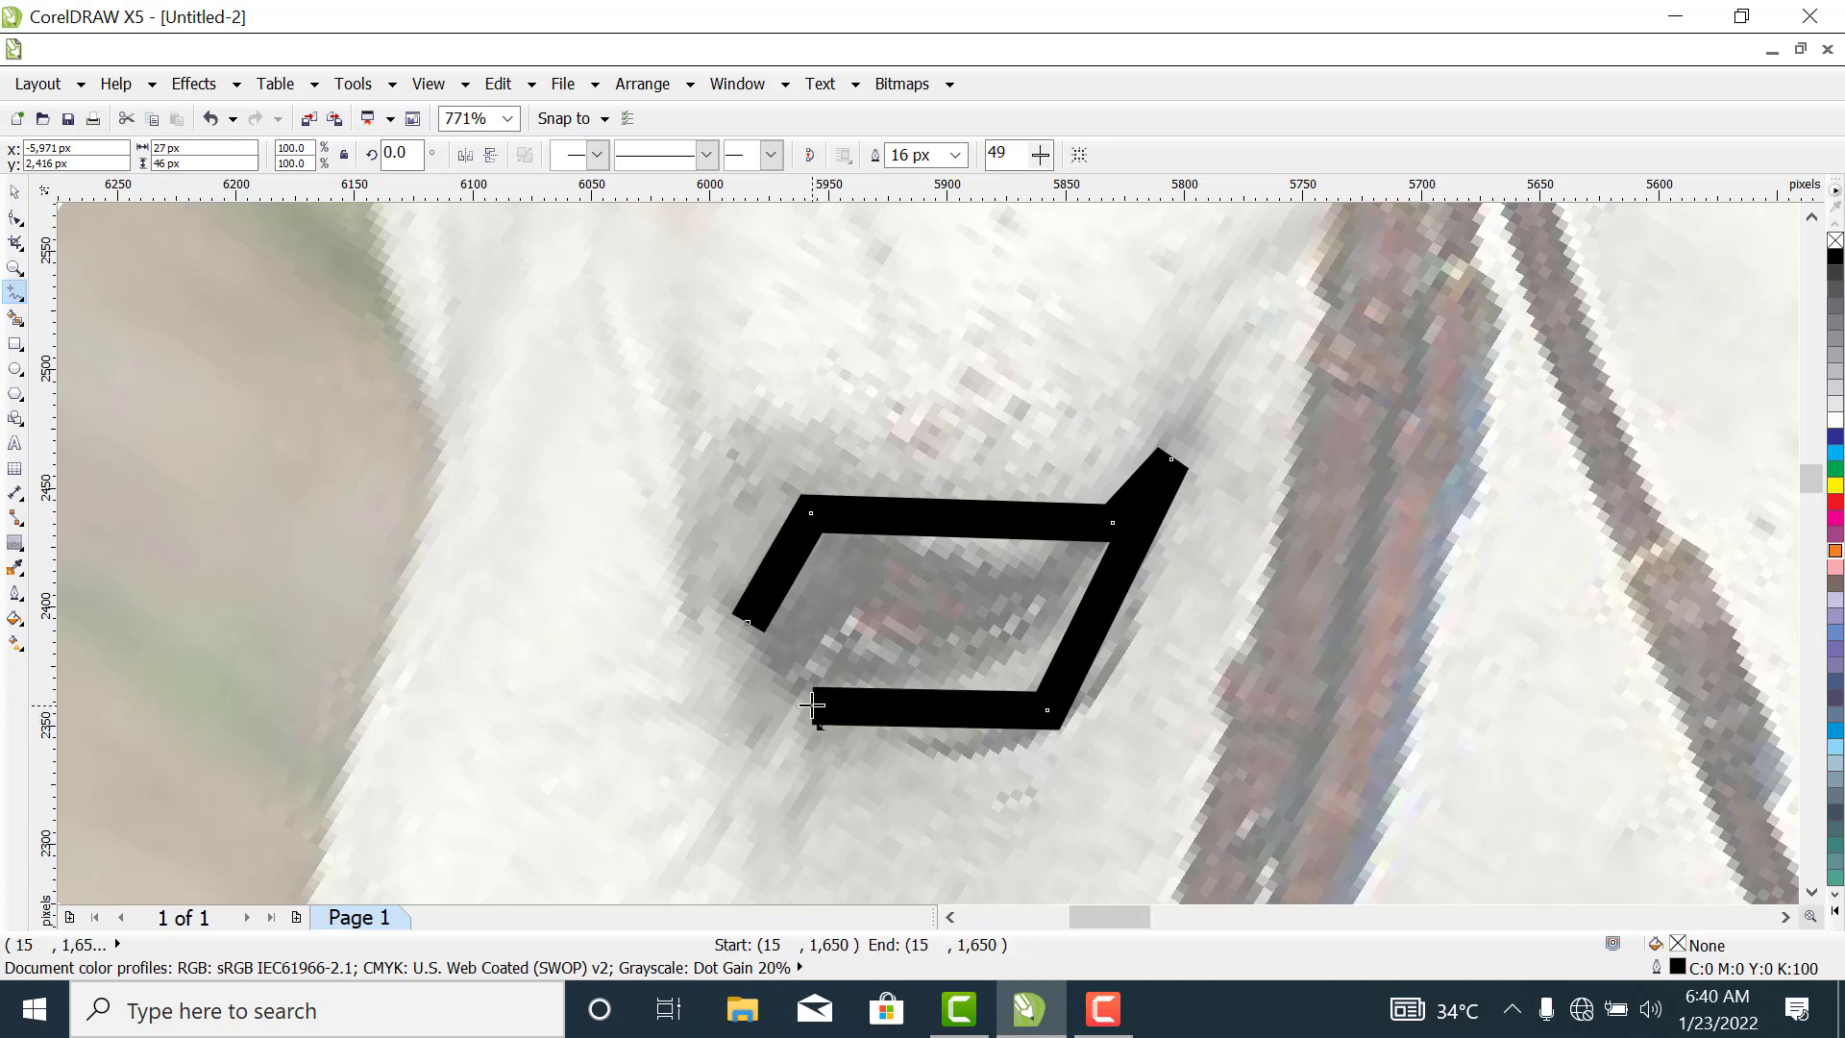
left_click_drag(812, 707, 737, 742)
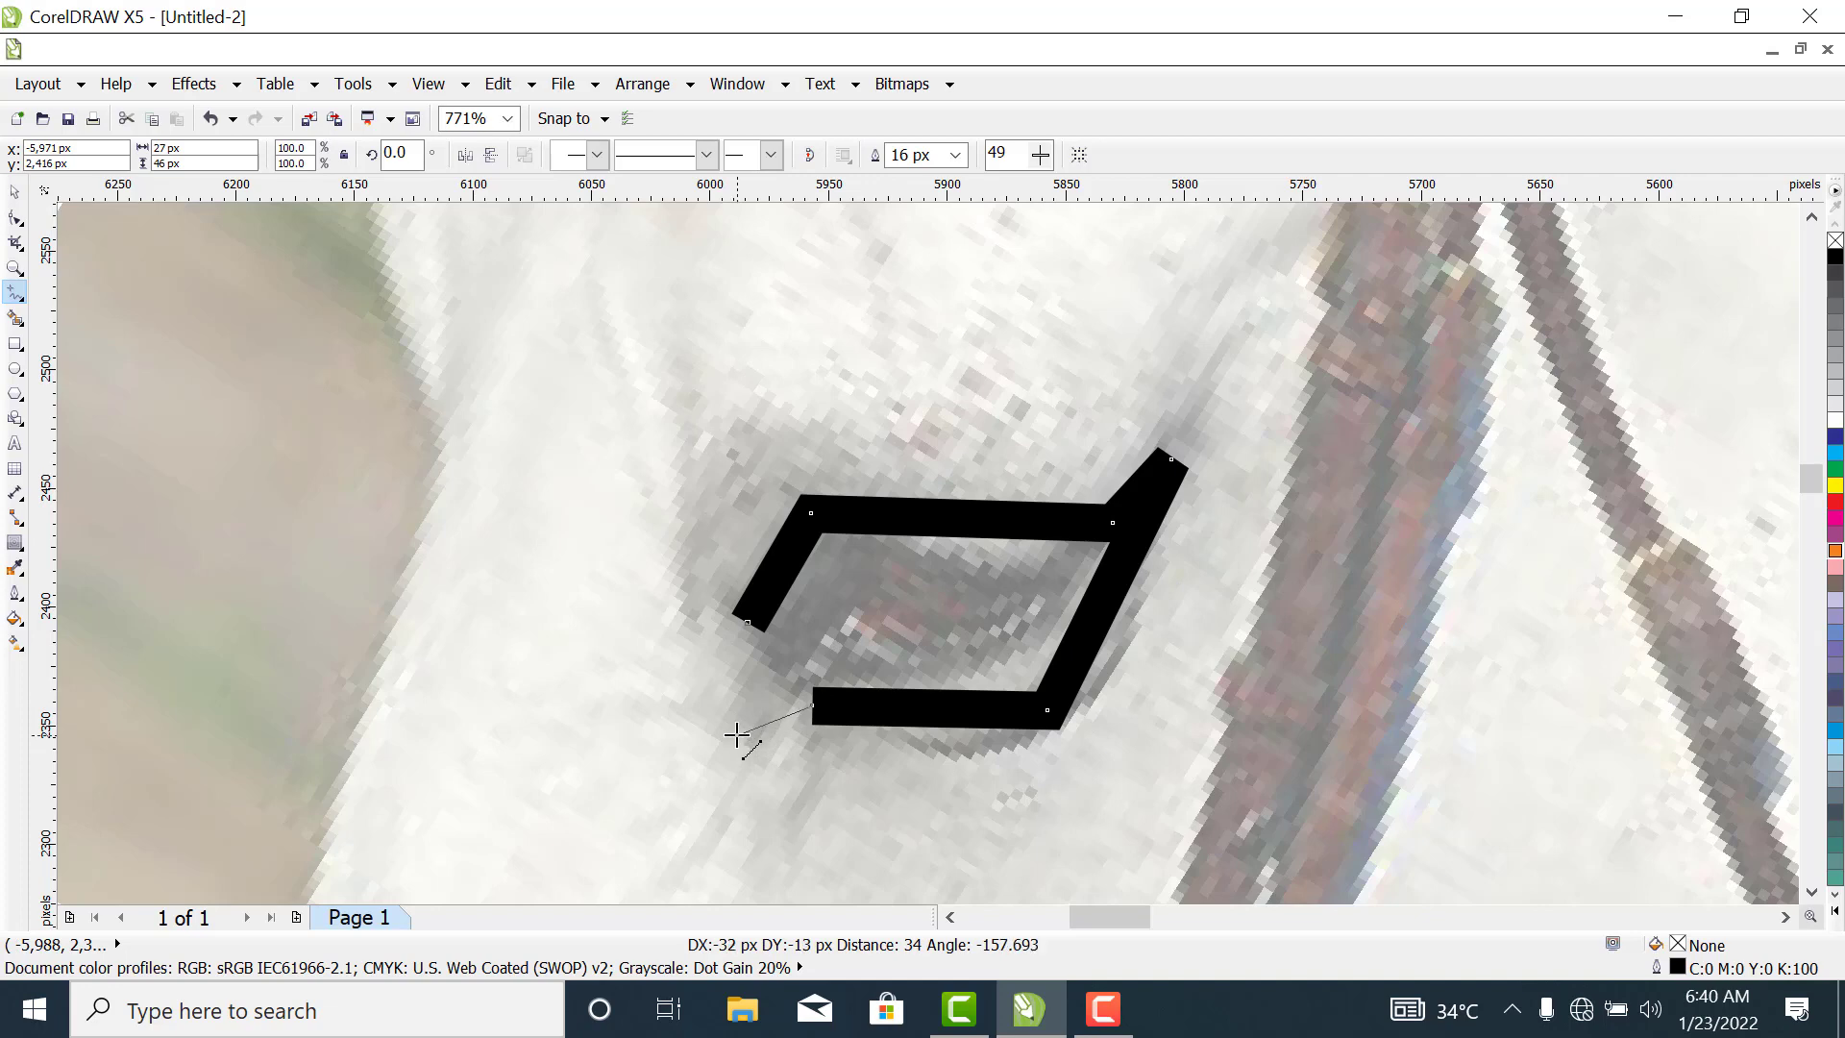
left_click(736, 734)
left_click_drag(736, 732, 747, 622)
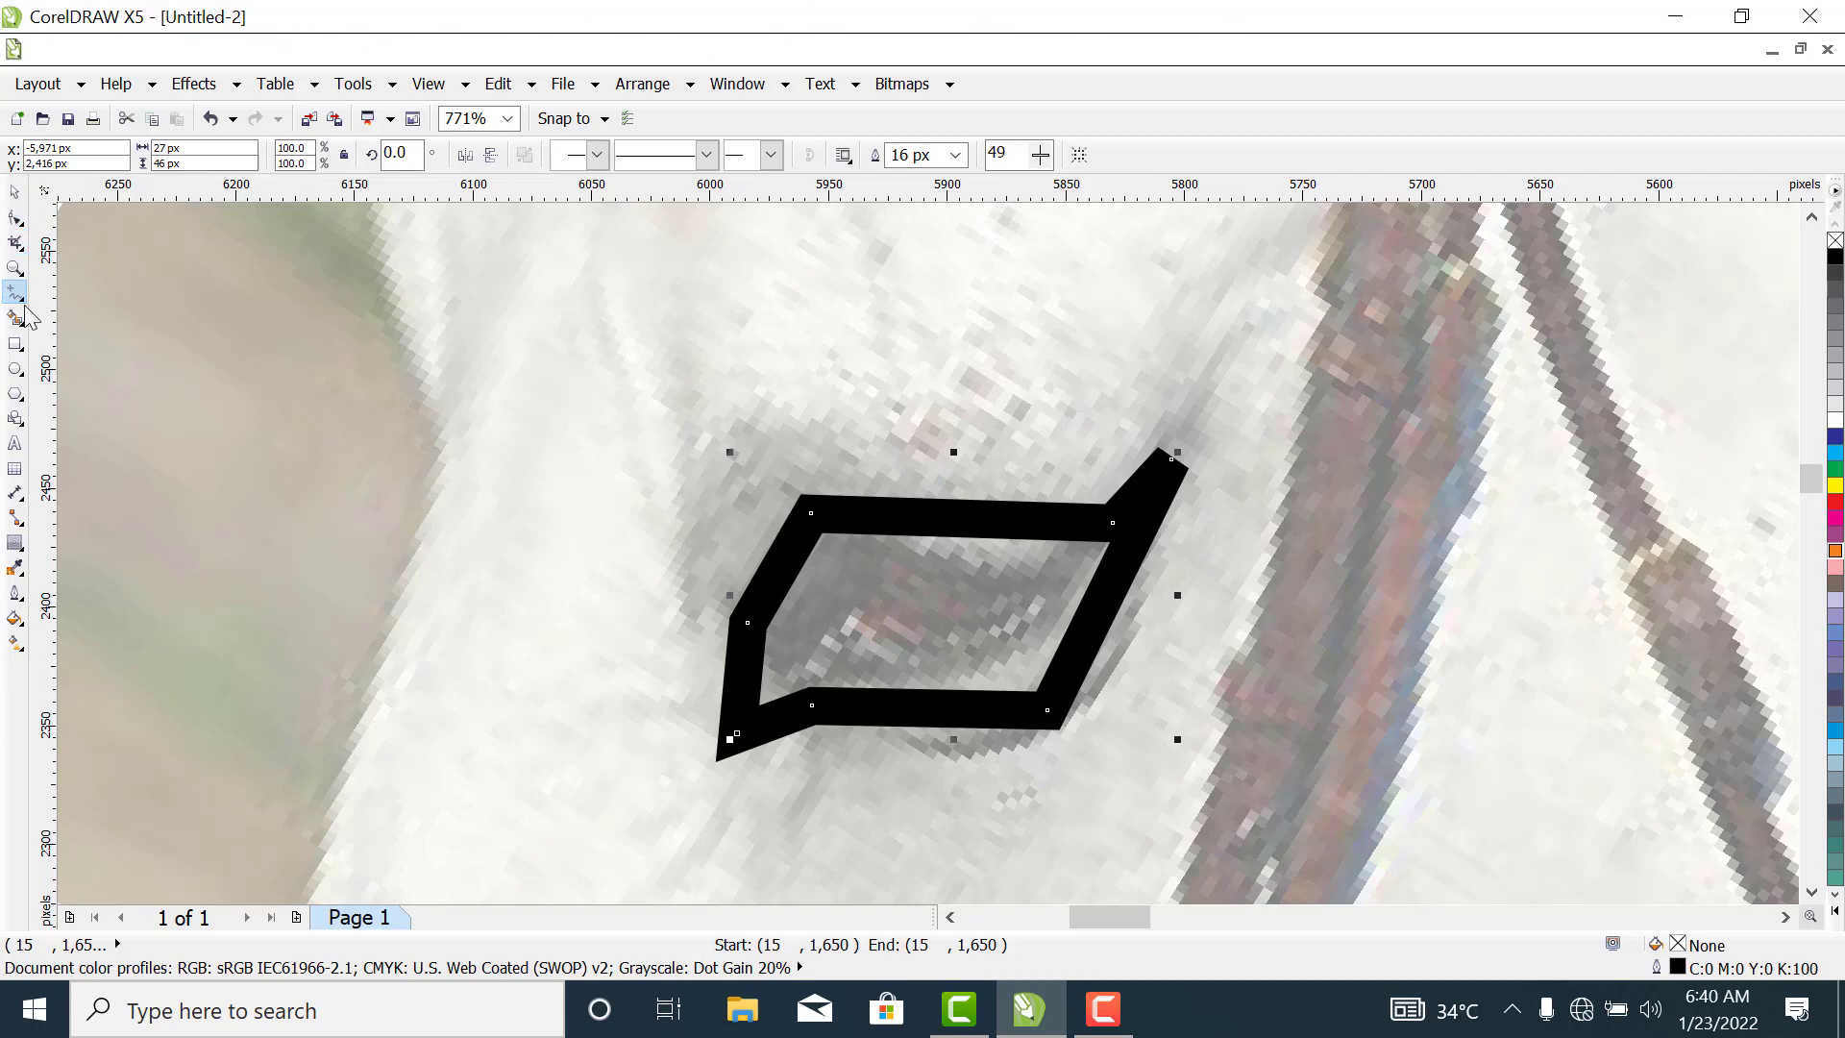
Convert the eye outline's segments to curves and bow the upper lid, both front segments, the rear edge and the lower lid.
left_click(14, 191)
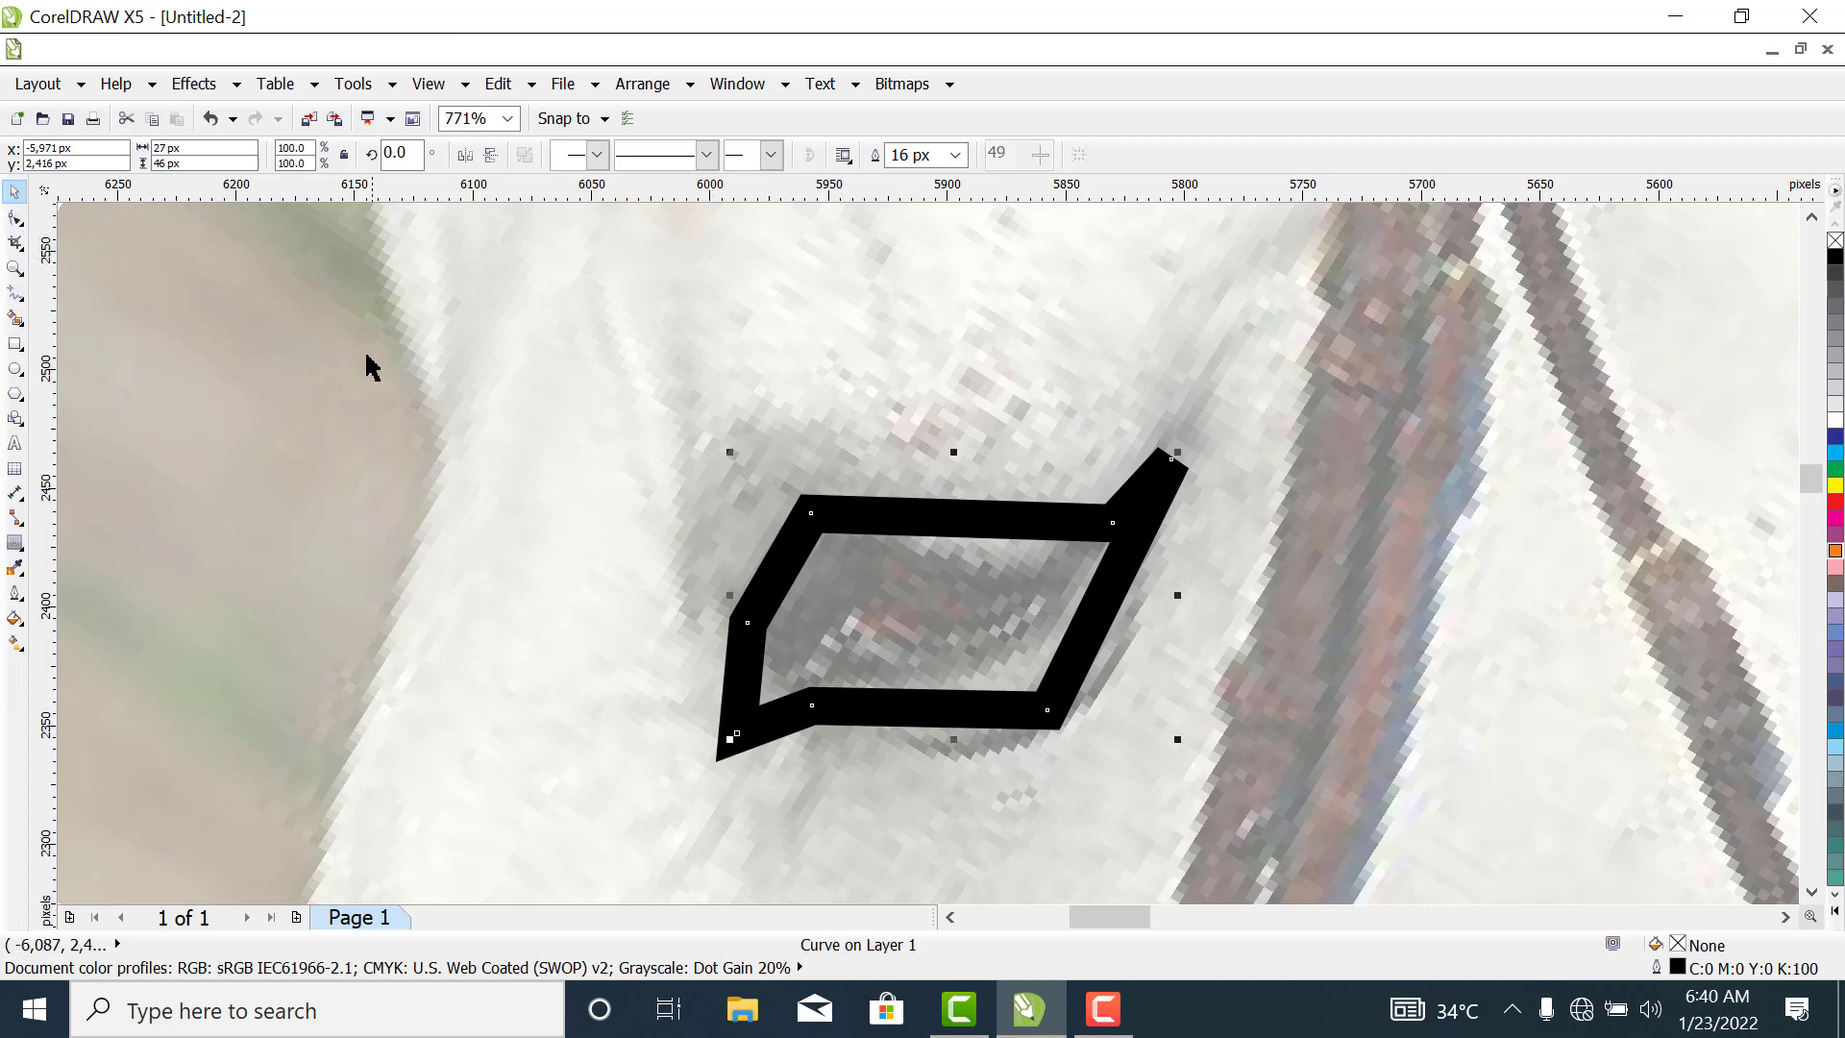
left_click(14, 217)
left_click_drag(654, 341, 1297, 841)
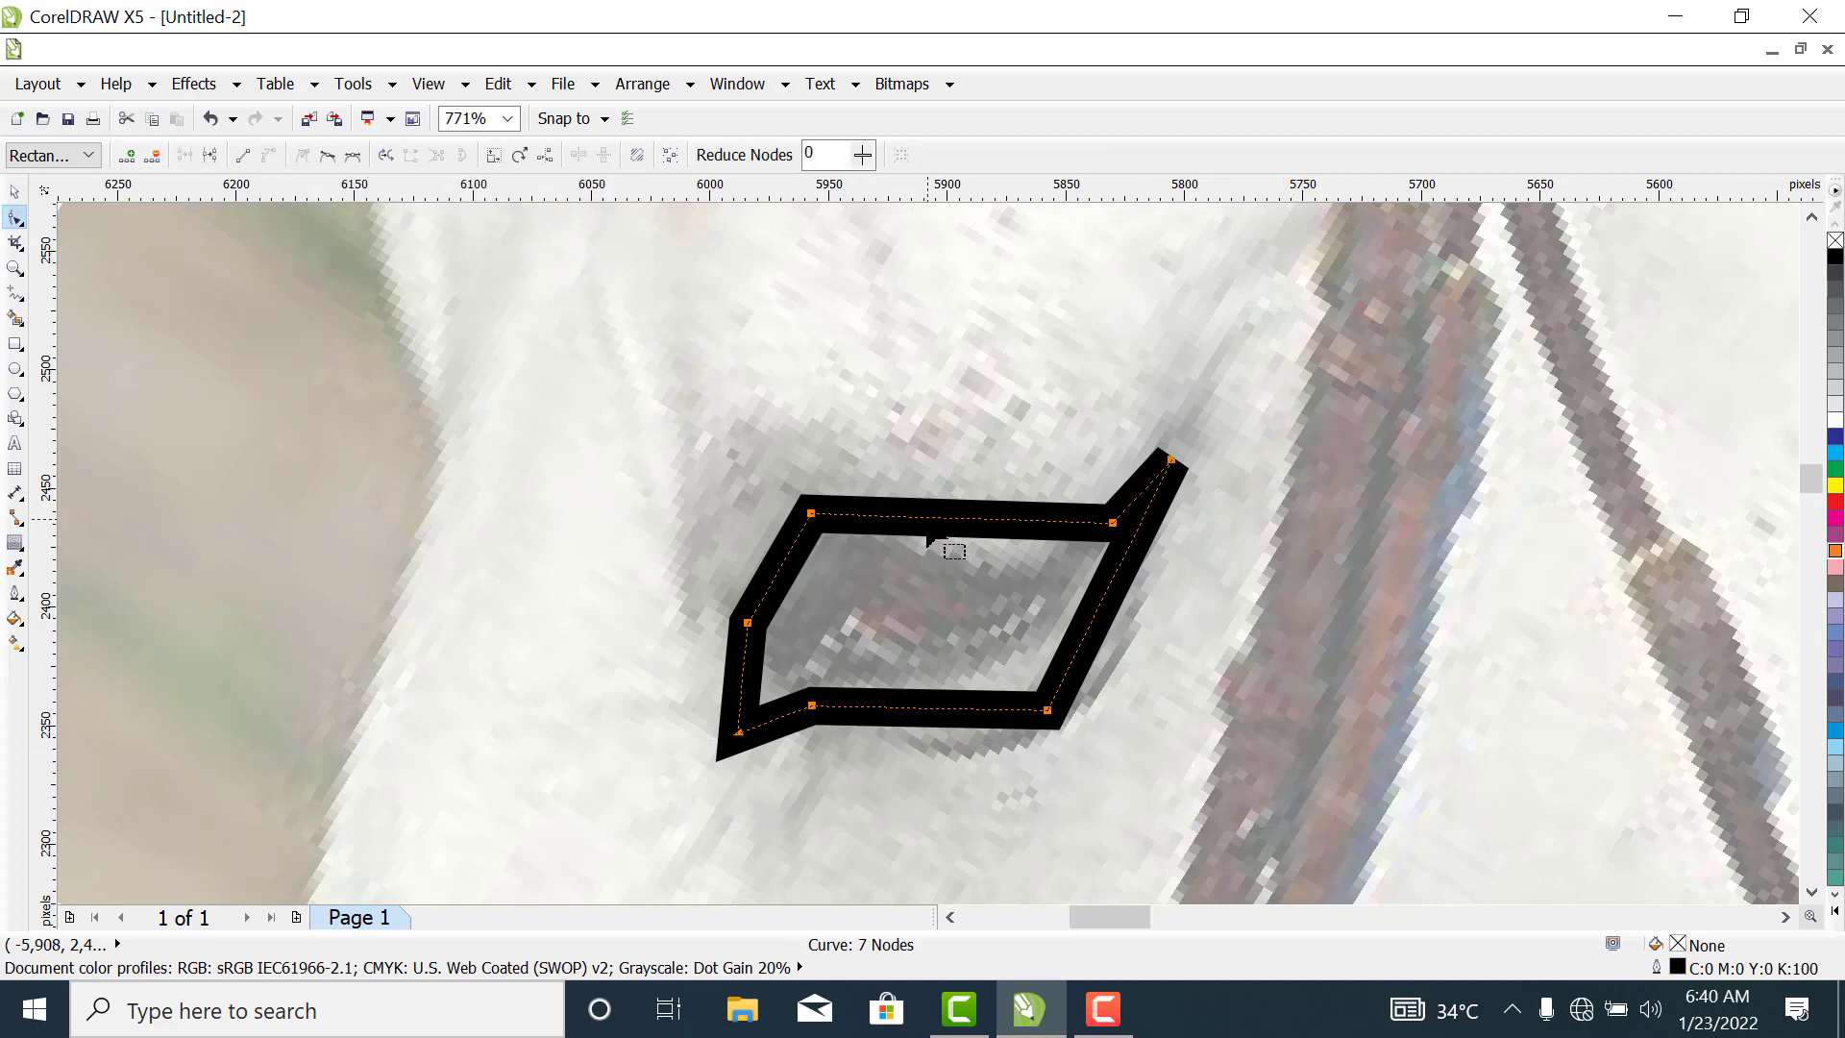
left_click_drag(928, 540, 930, 569)
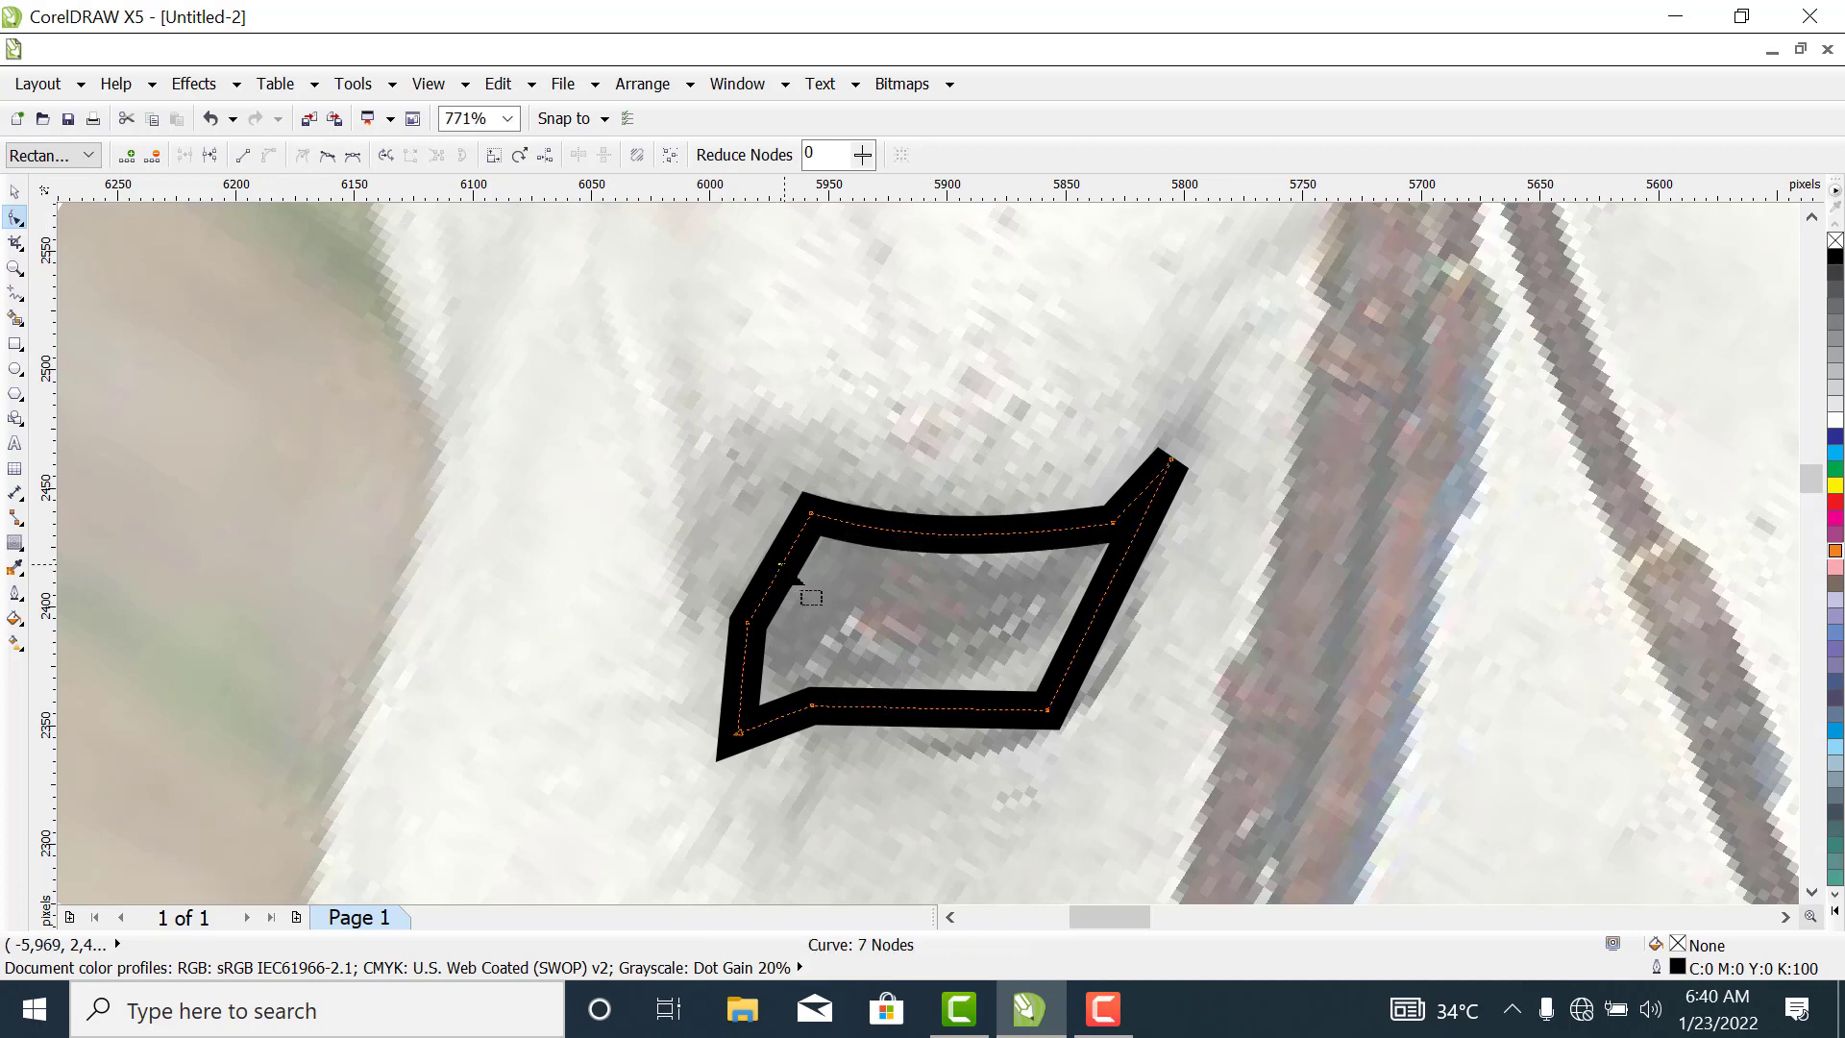
left_click_drag(780, 576, 742, 673)
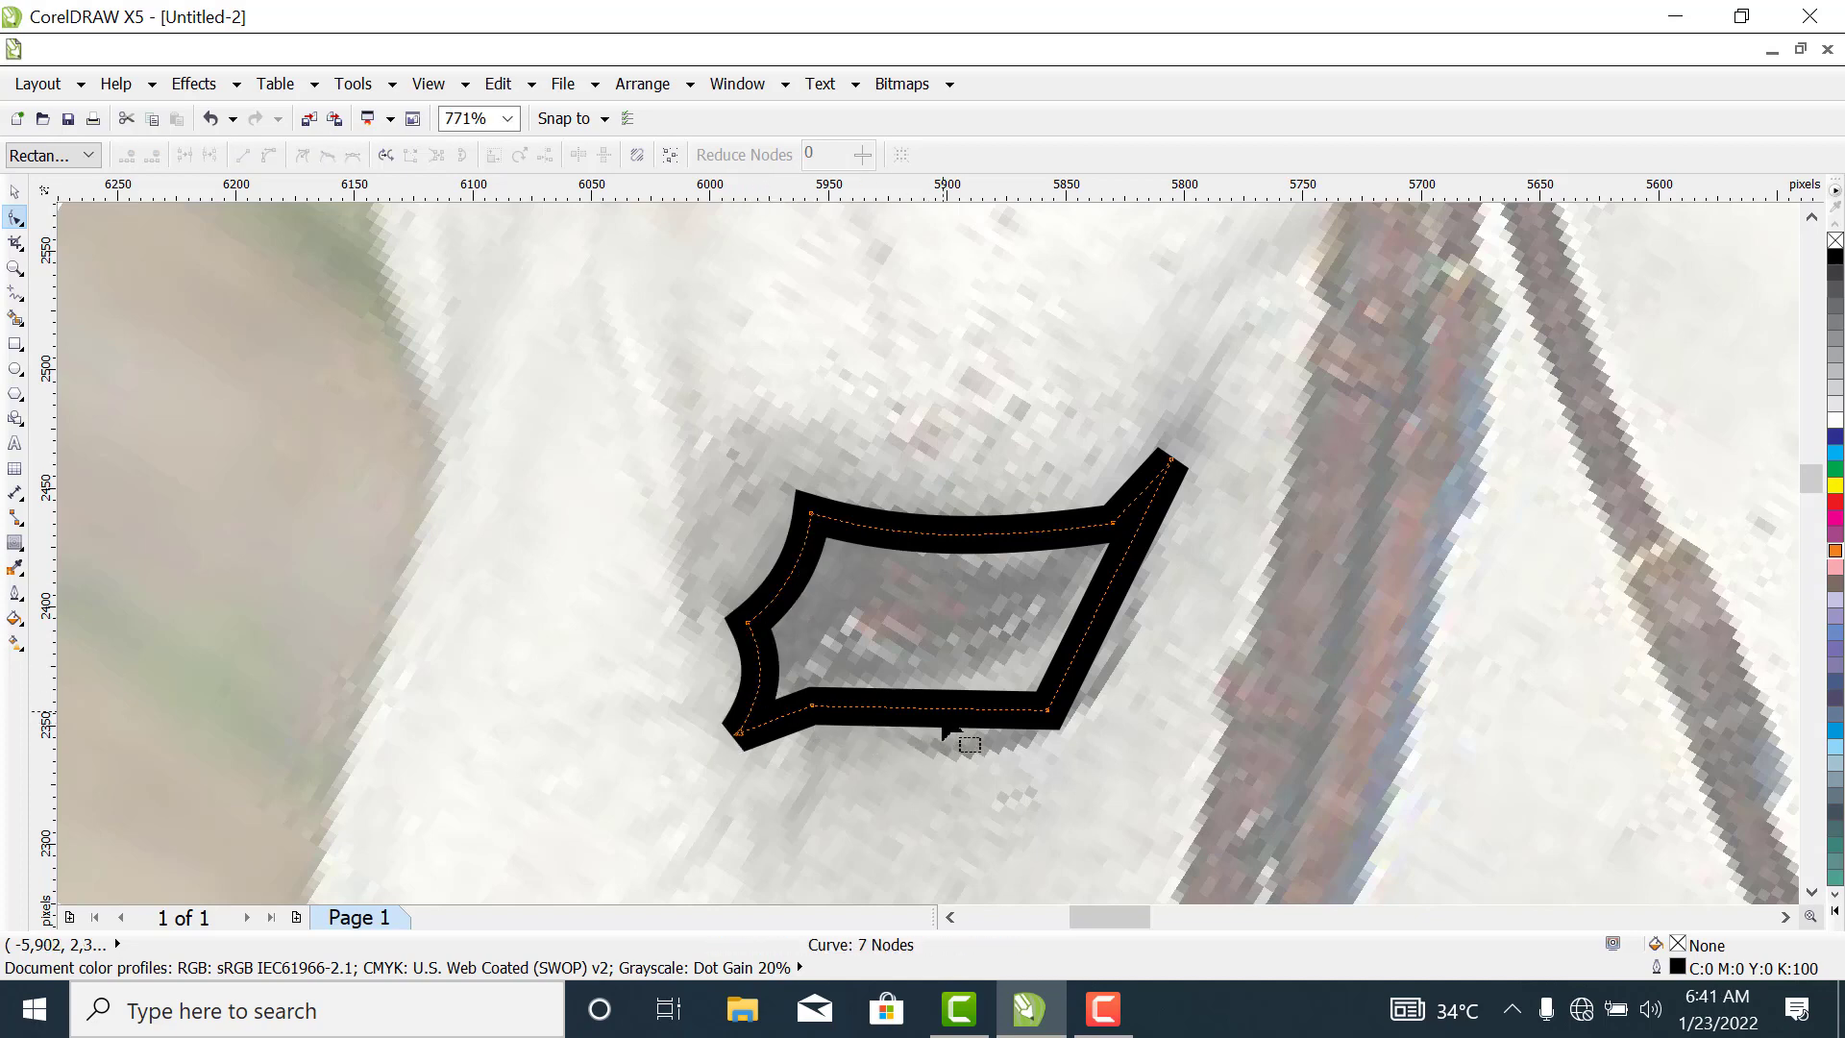
left_click(1098, 643)
left_click_drag(1098, 645, 1119, 638)
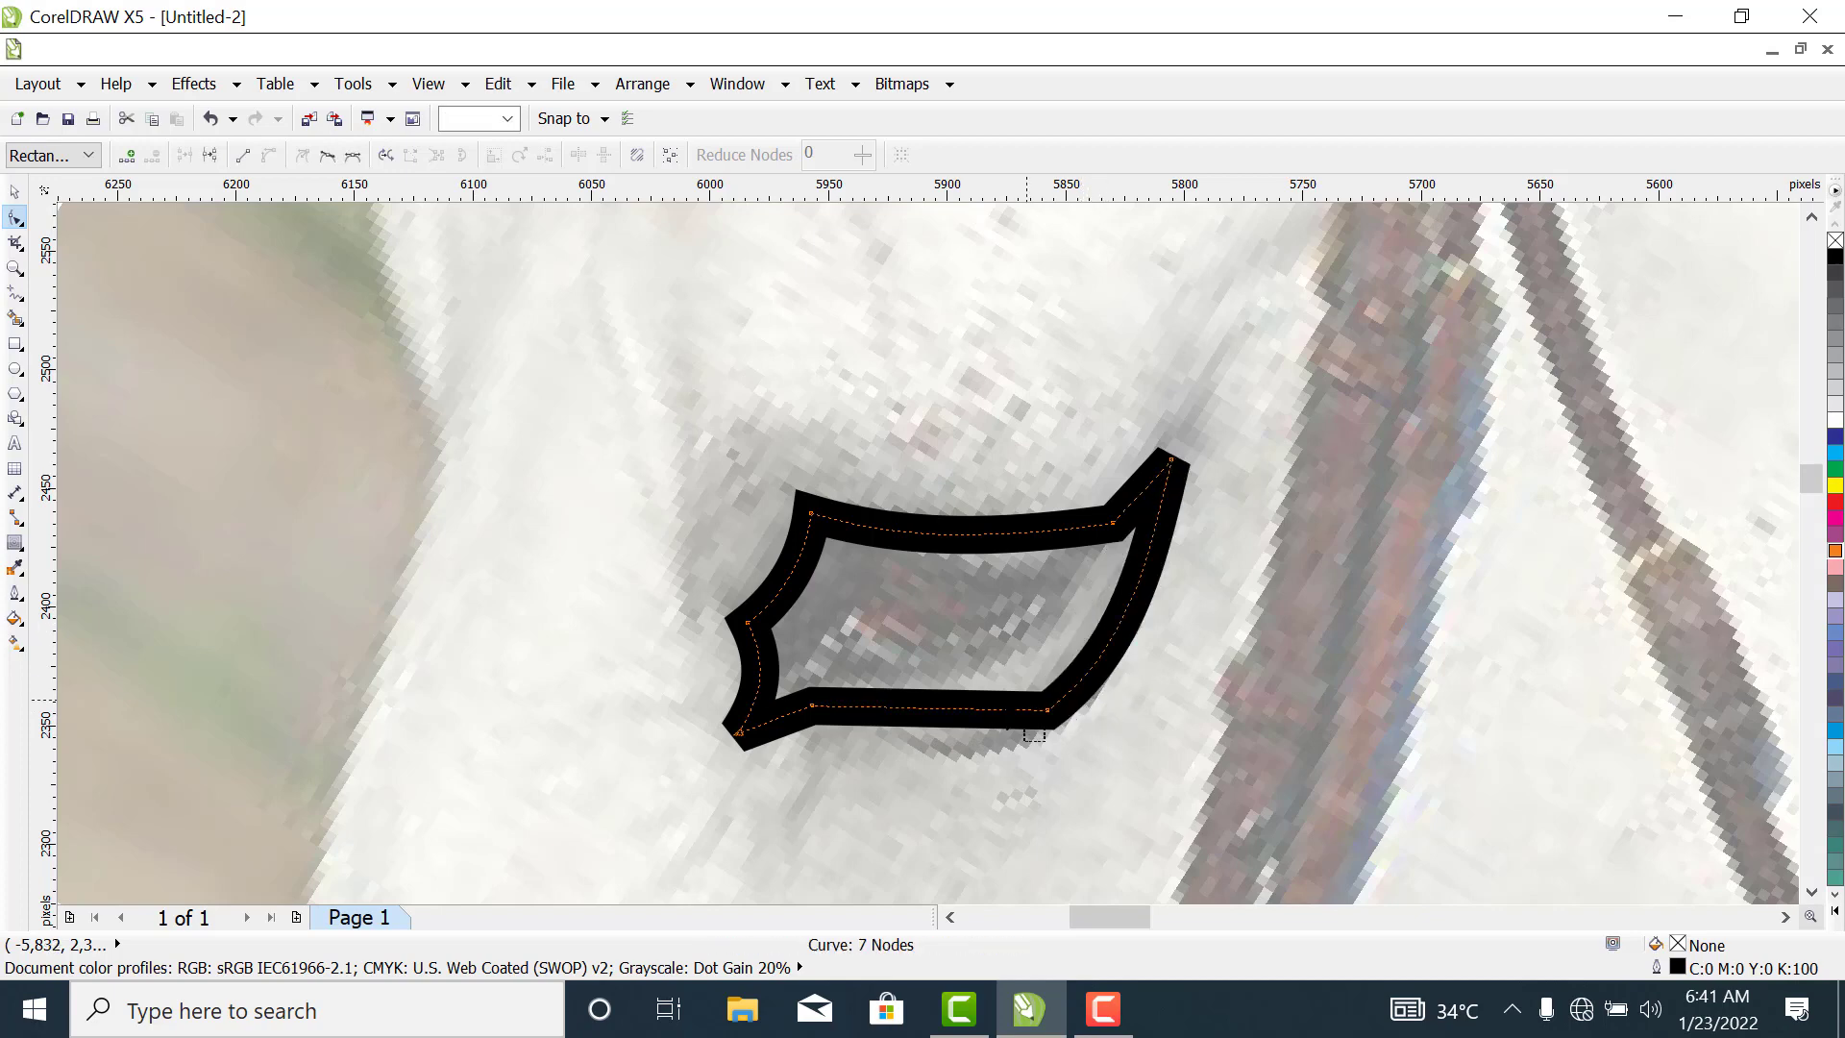
left_click_drag(954, 731, 960, 757)
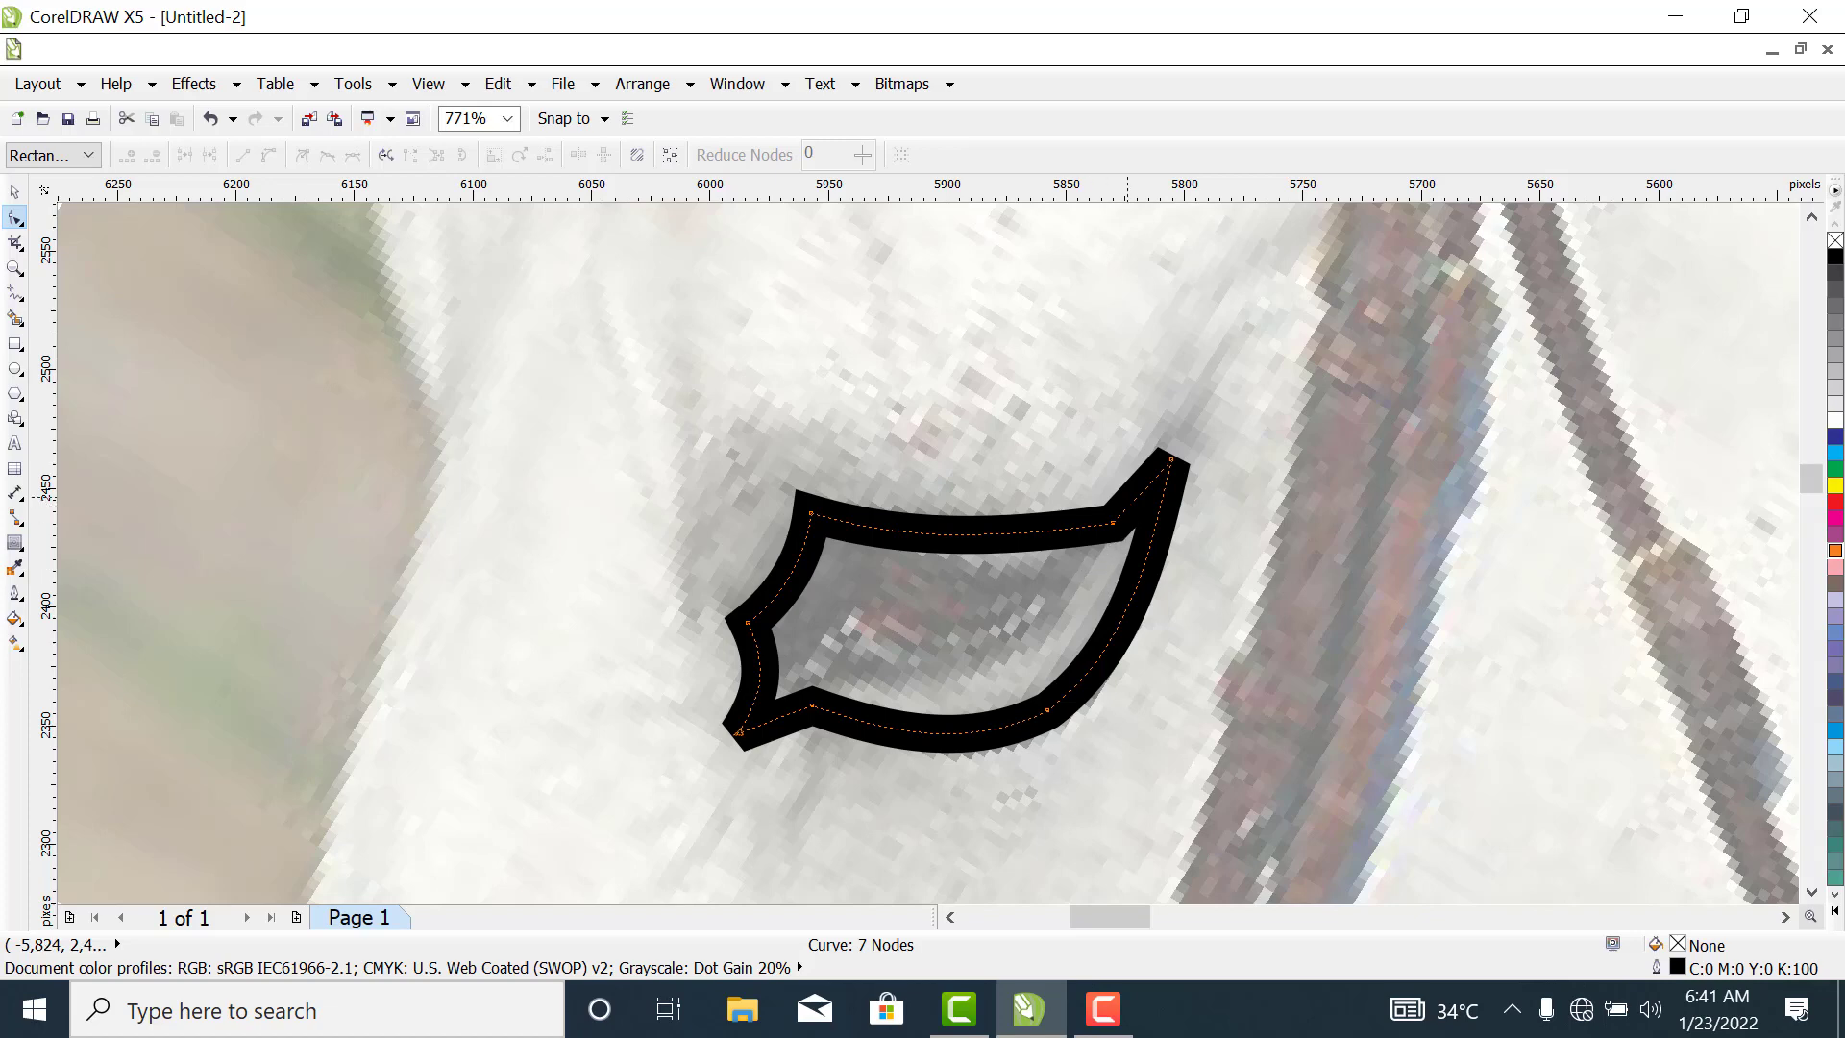
Bow the eye outline's rear tip outward, flatten the upper lid curve, and set the outline width to 3 px.
left_click_drag(1138, 492, 1129, 483)
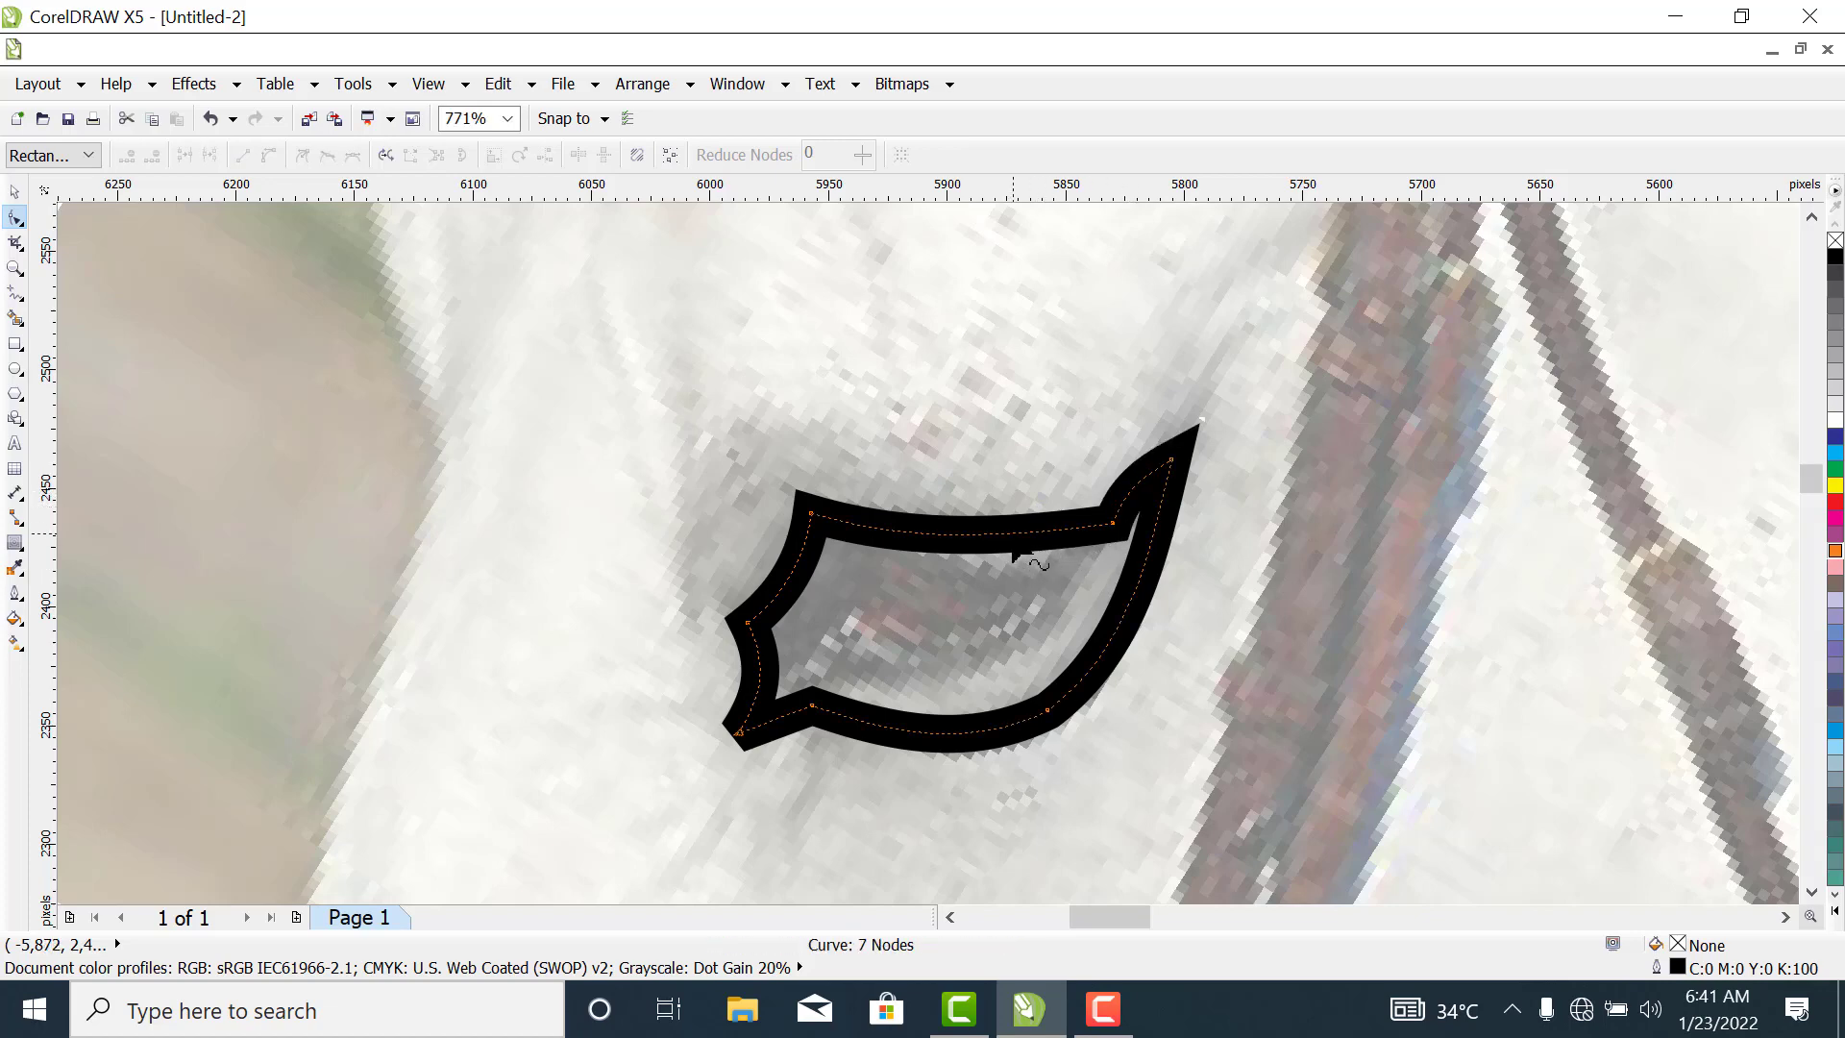
left_click_drag(1029, 564, 1033, 545)
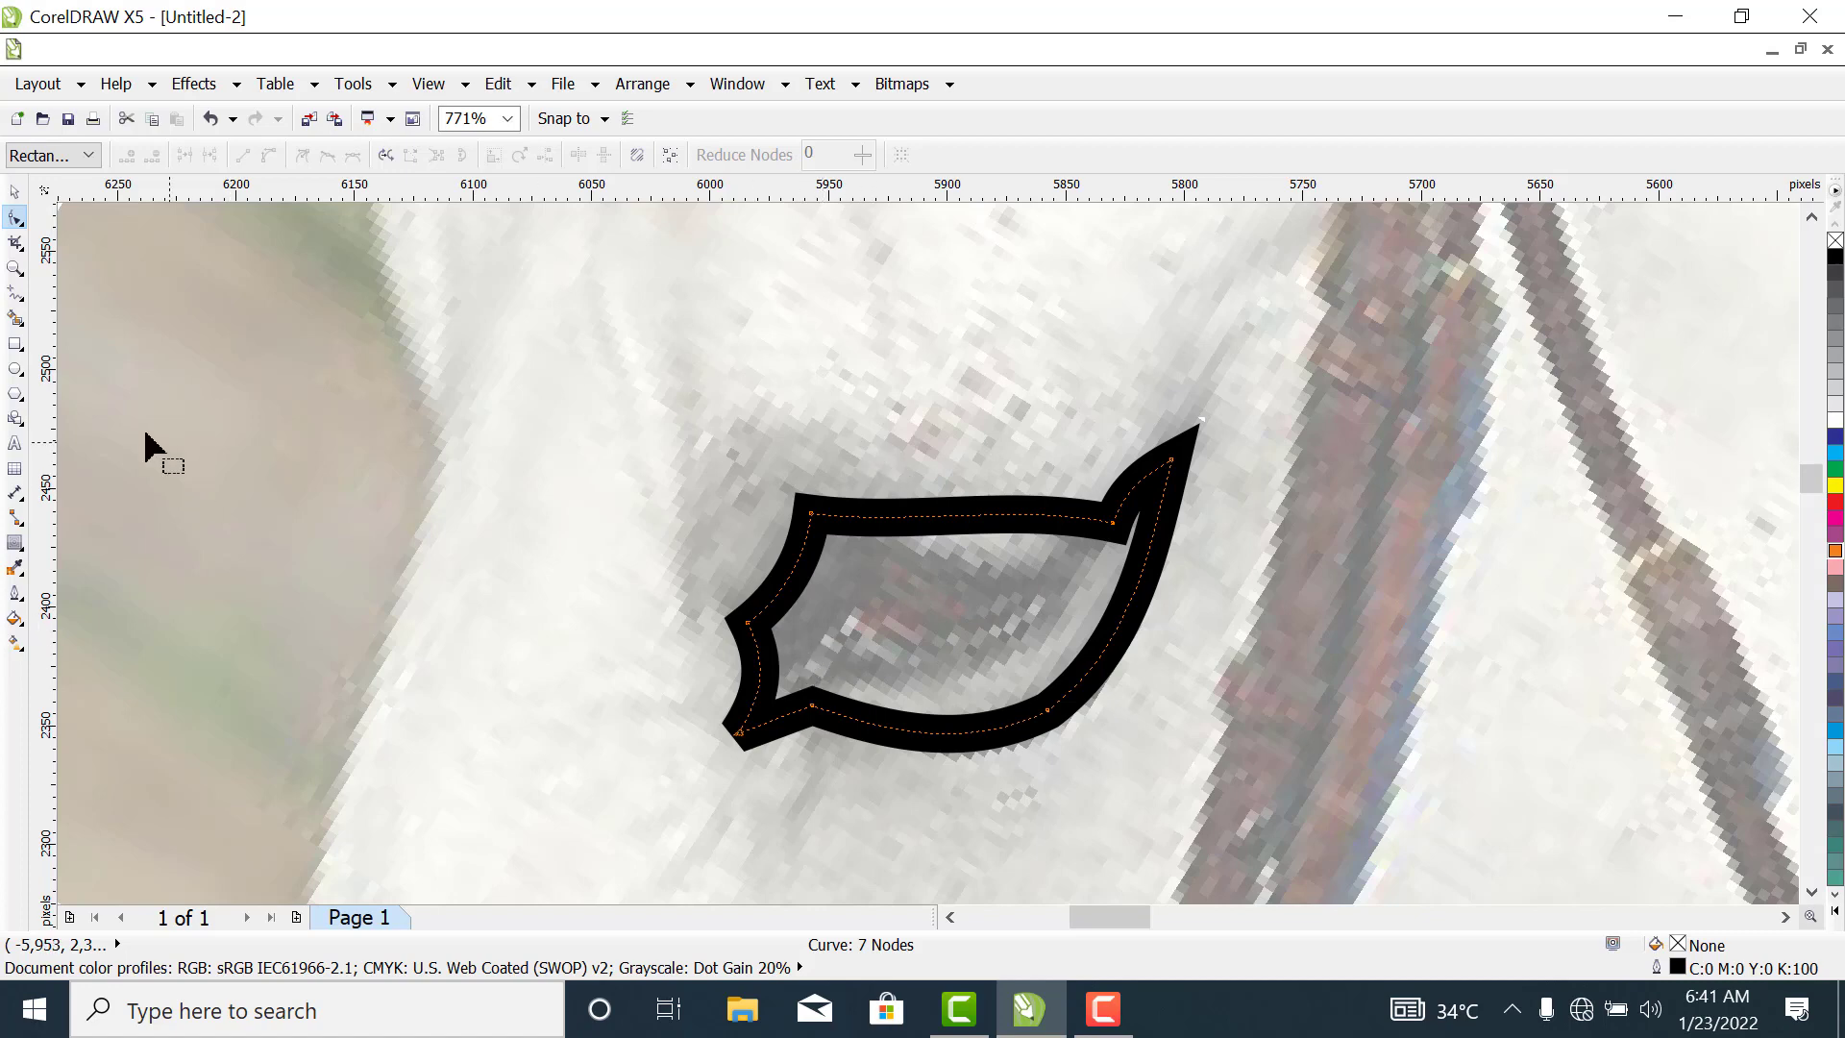
left_click(12, 301)
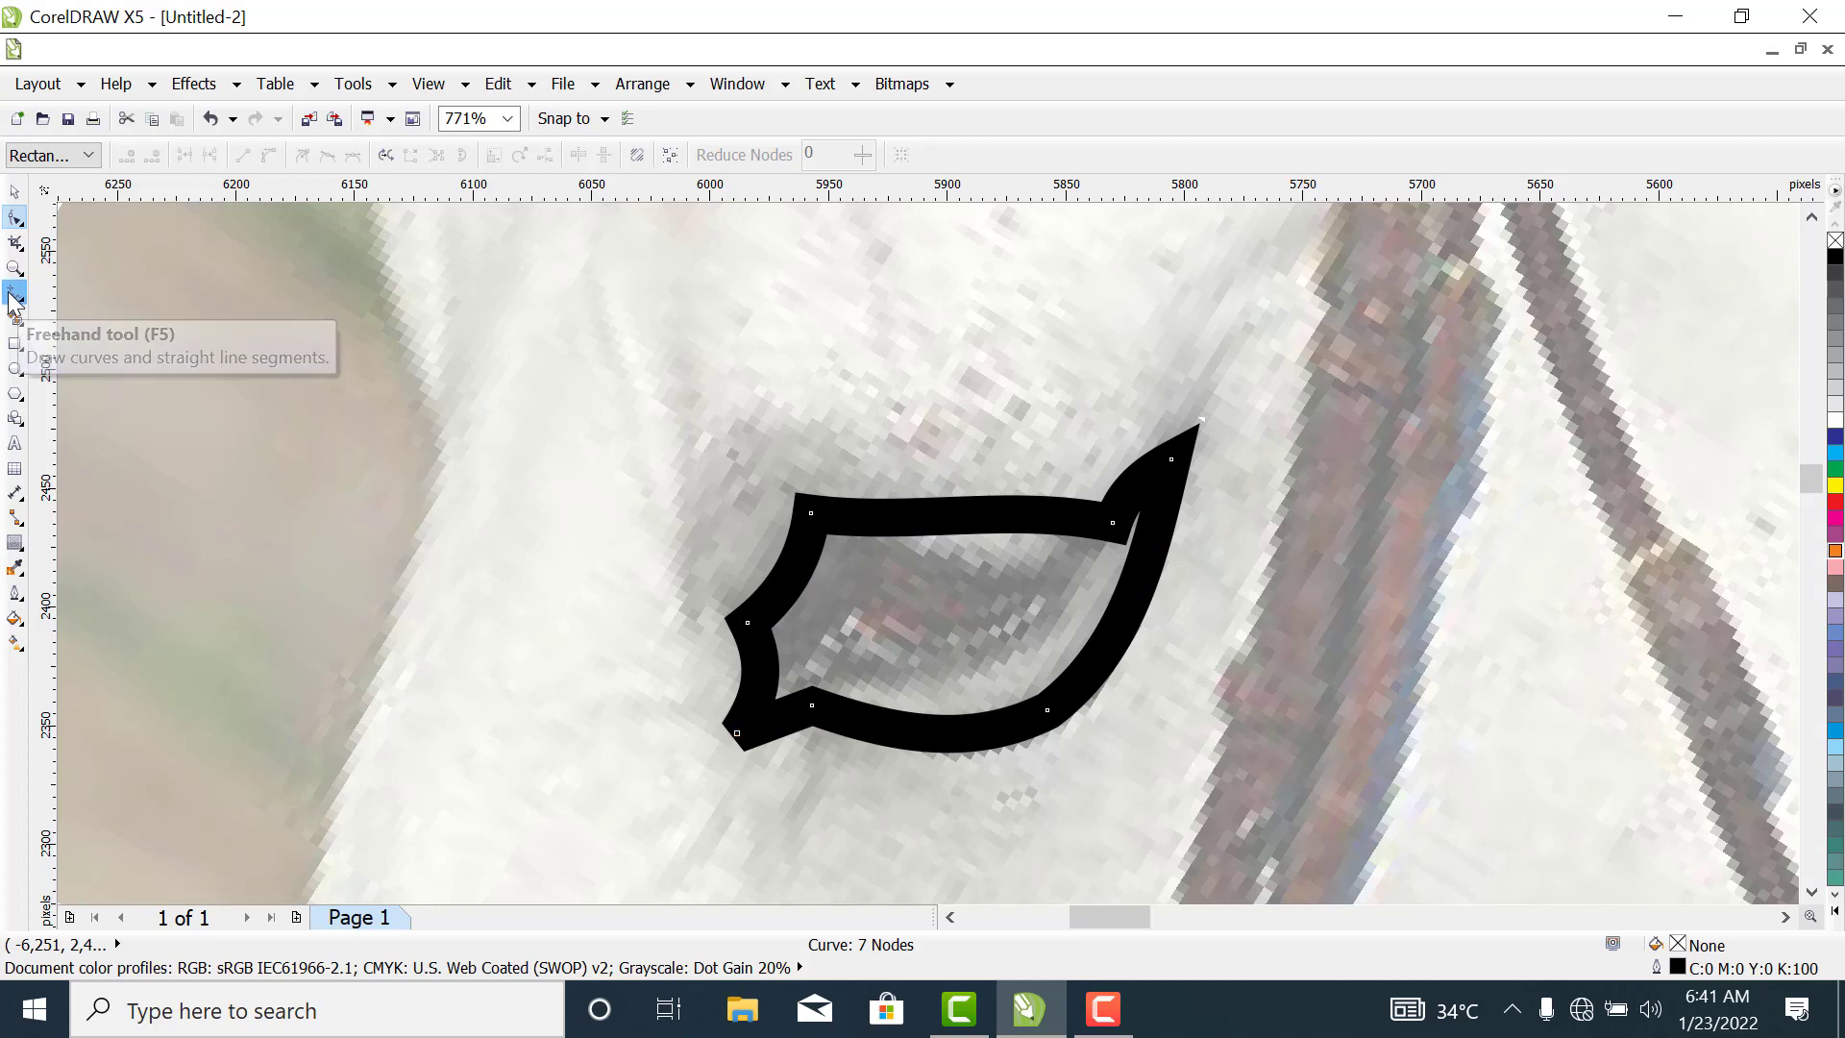
left_click(953, 155)
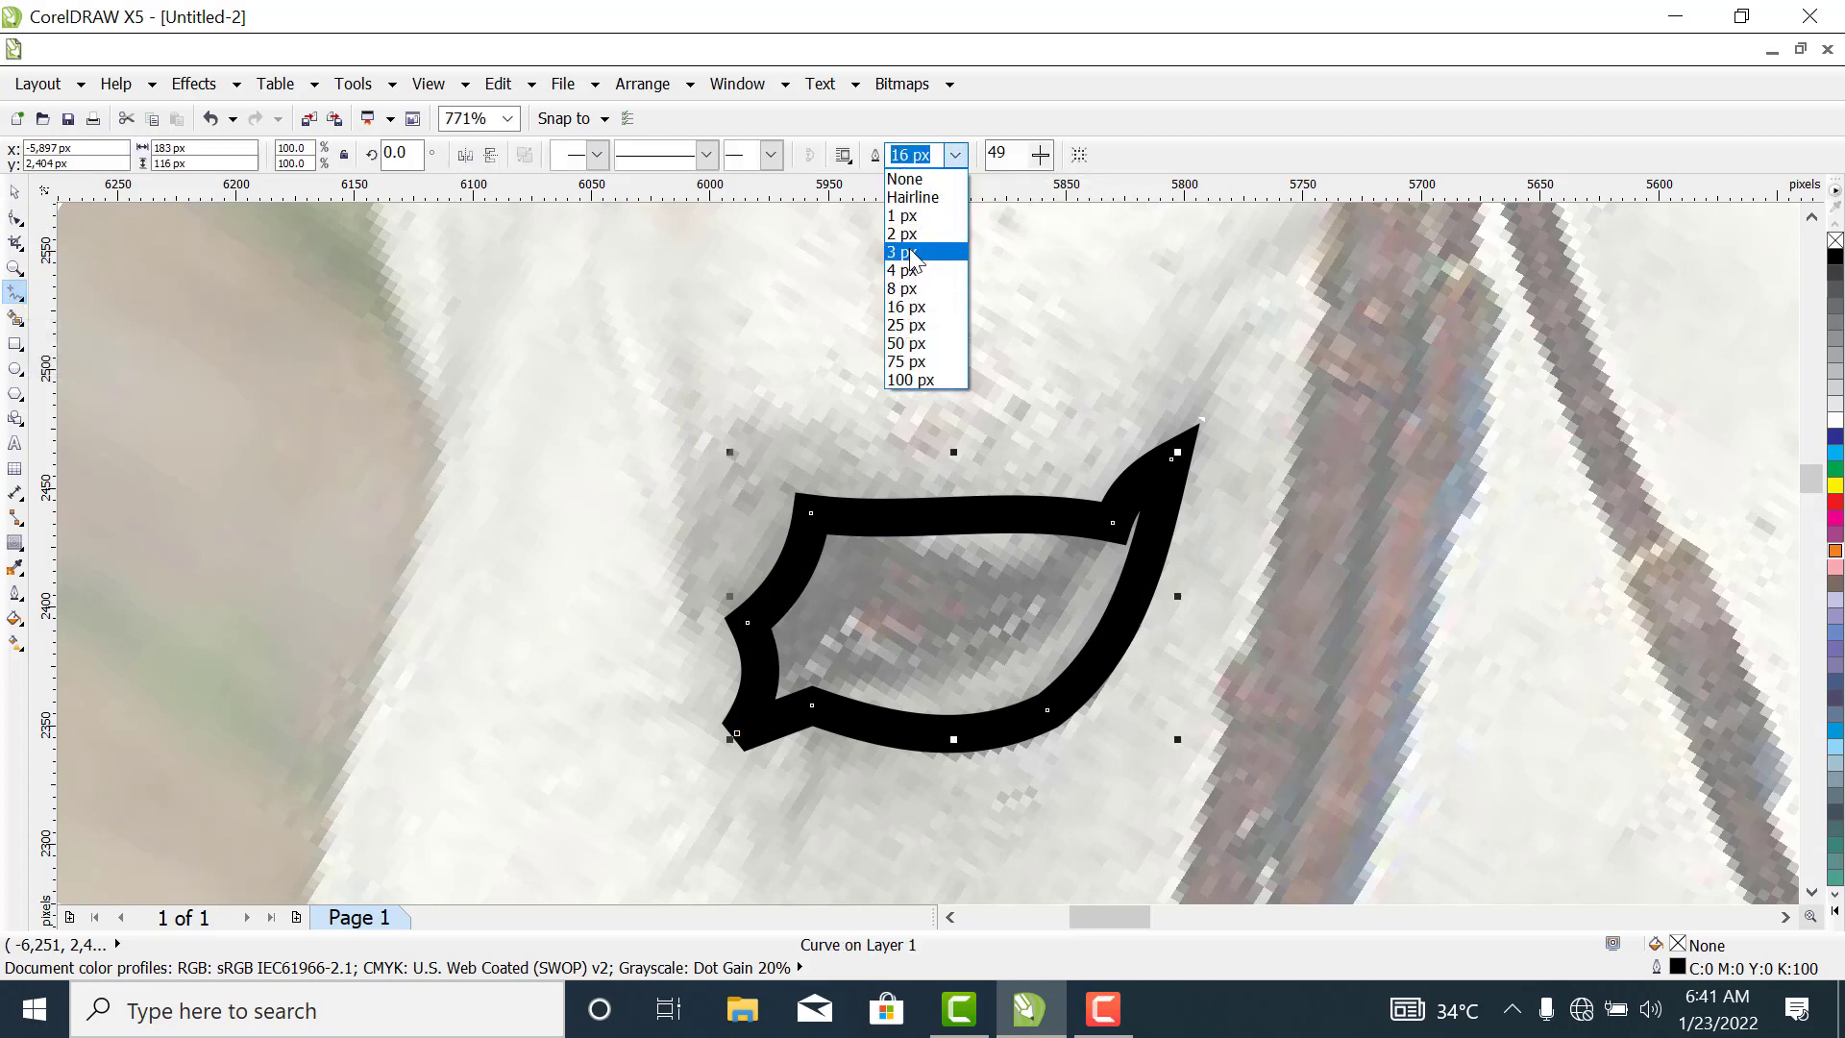
left_click(907, 253)
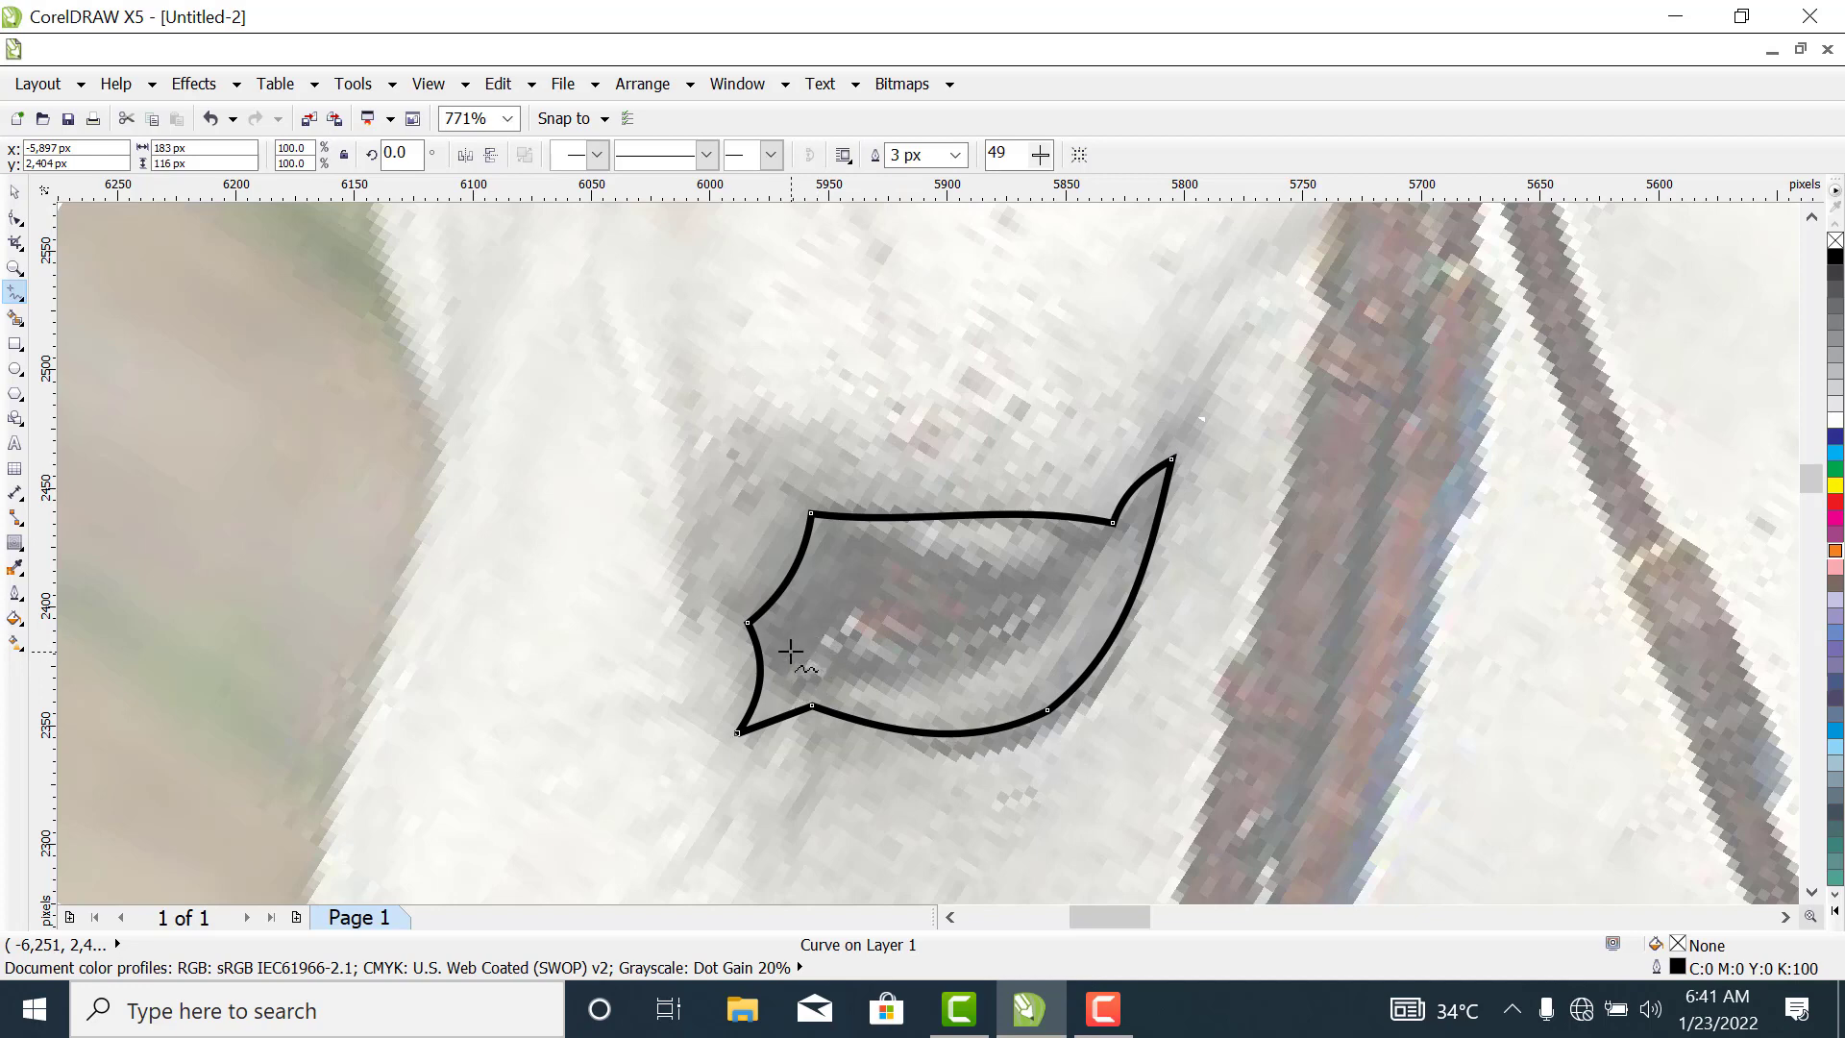
Draw a closed straight-sided inner eye shape inside the outline, following the photo's eyeball from front corner to rear corner and back.
left_click(790, 652)
left_click(860, 548)
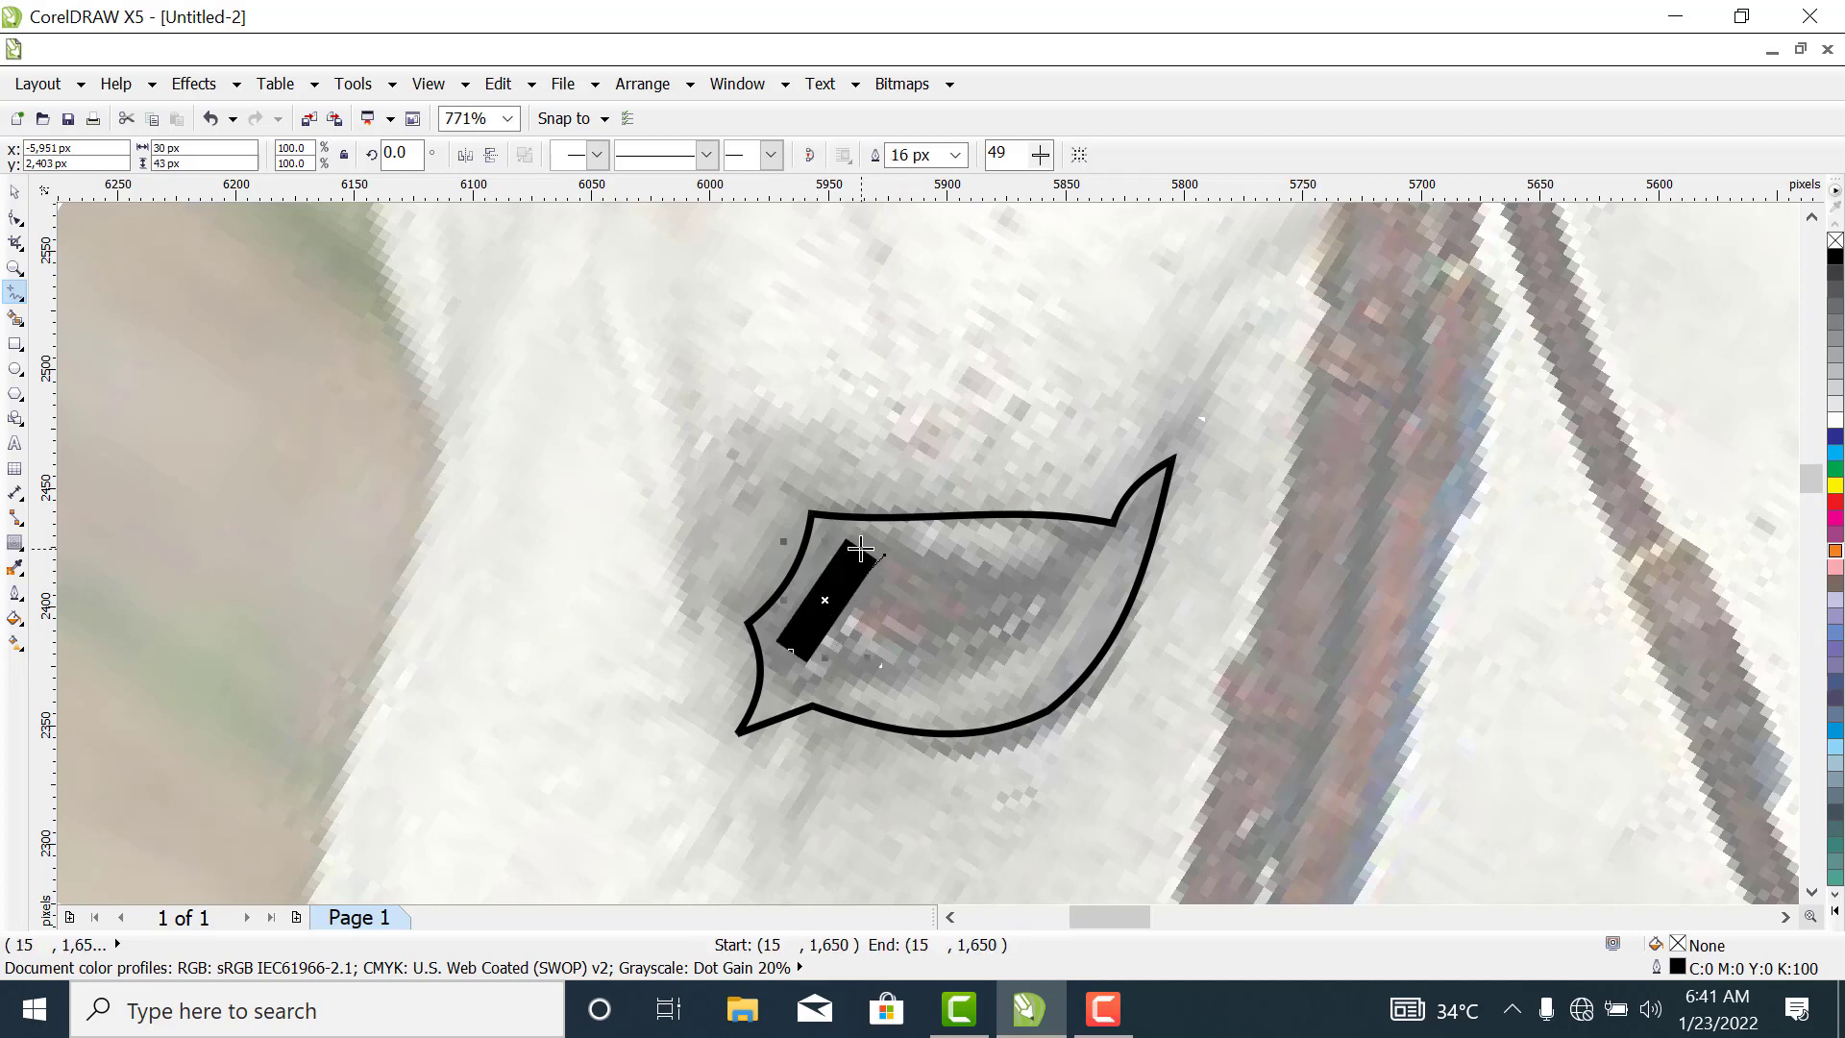
left_click(1057, 566)
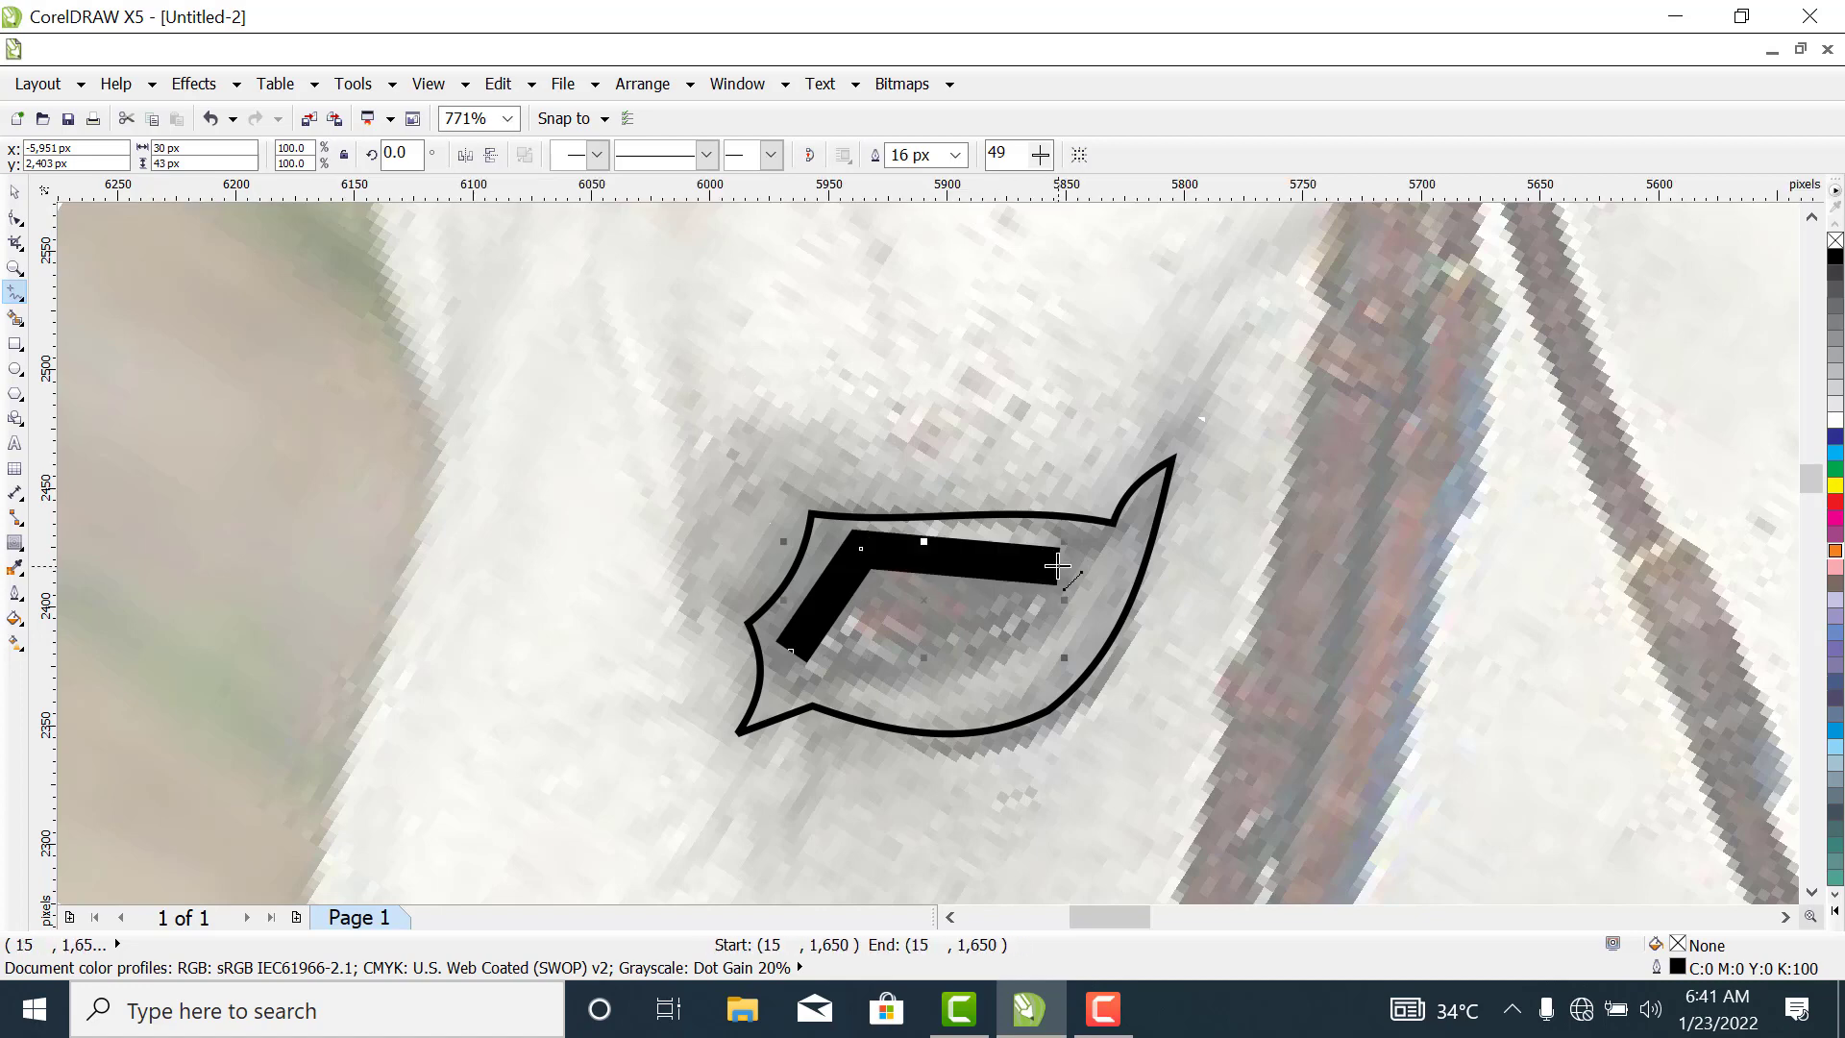
left_click(1057, 567)
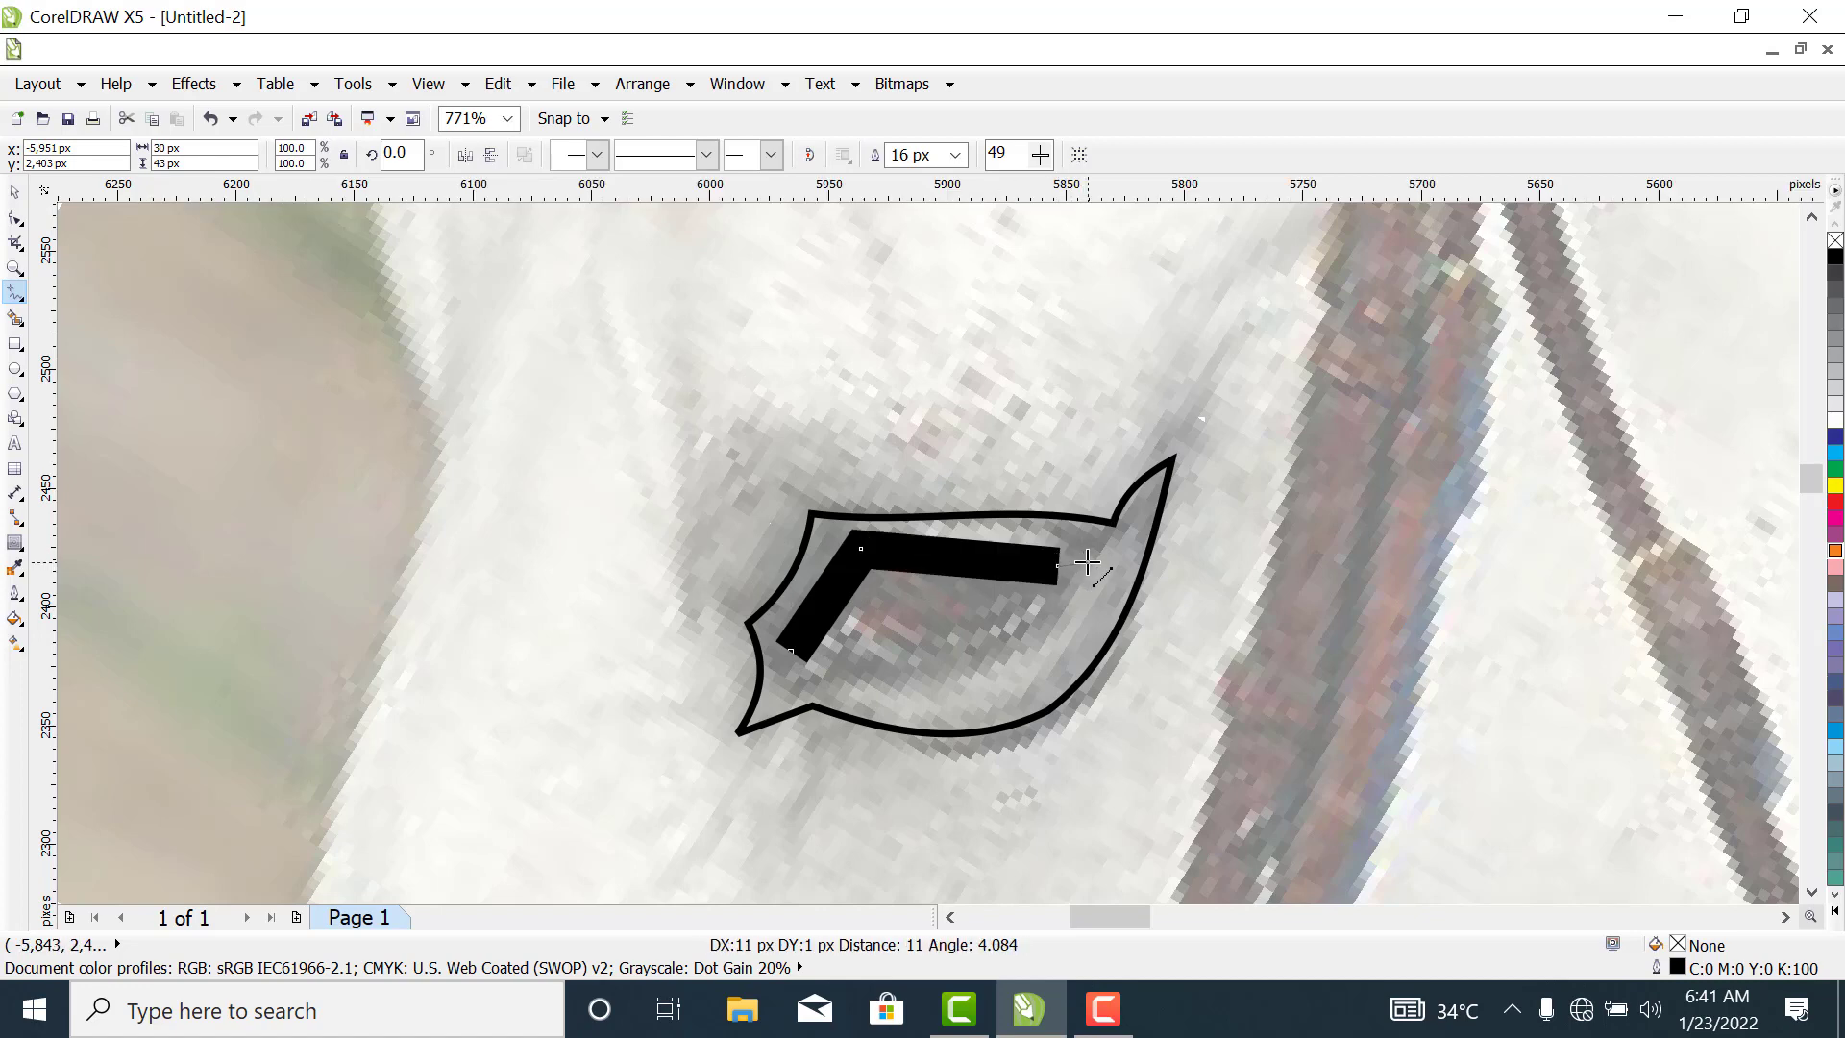
left_click(1102, 554)
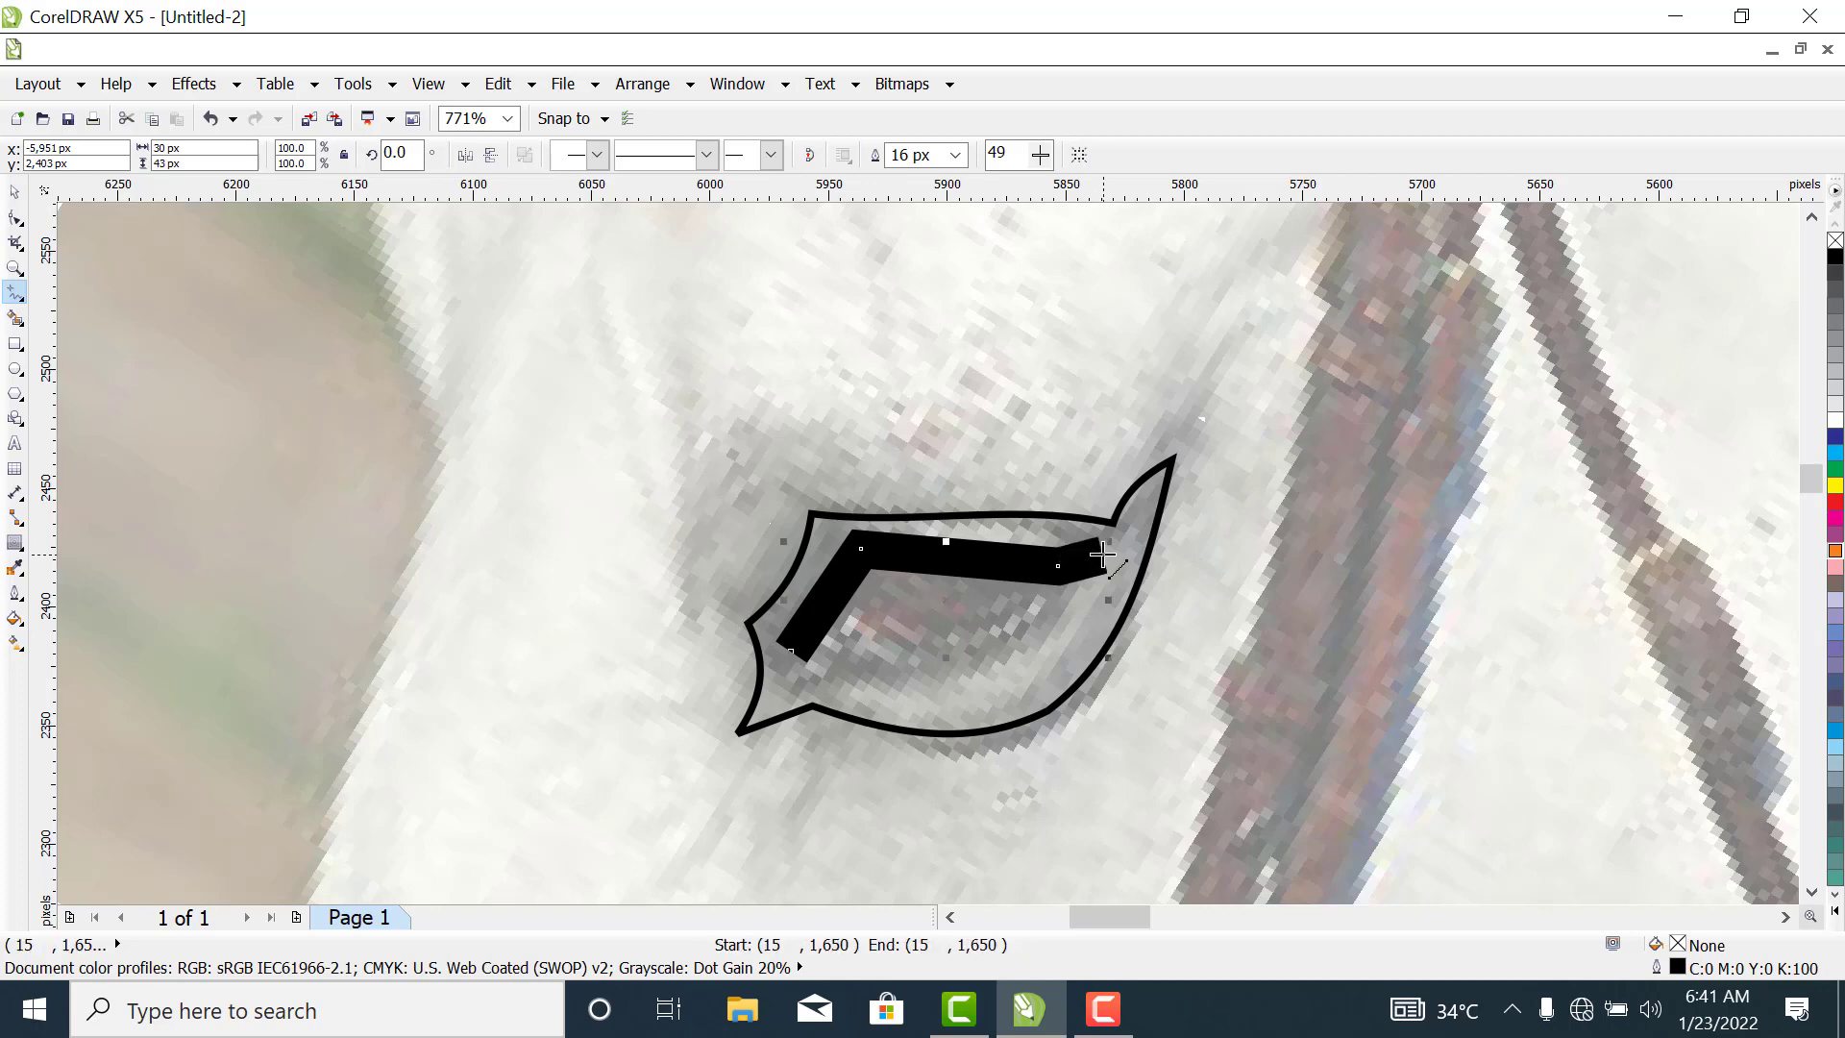
left_click(1000, 663)
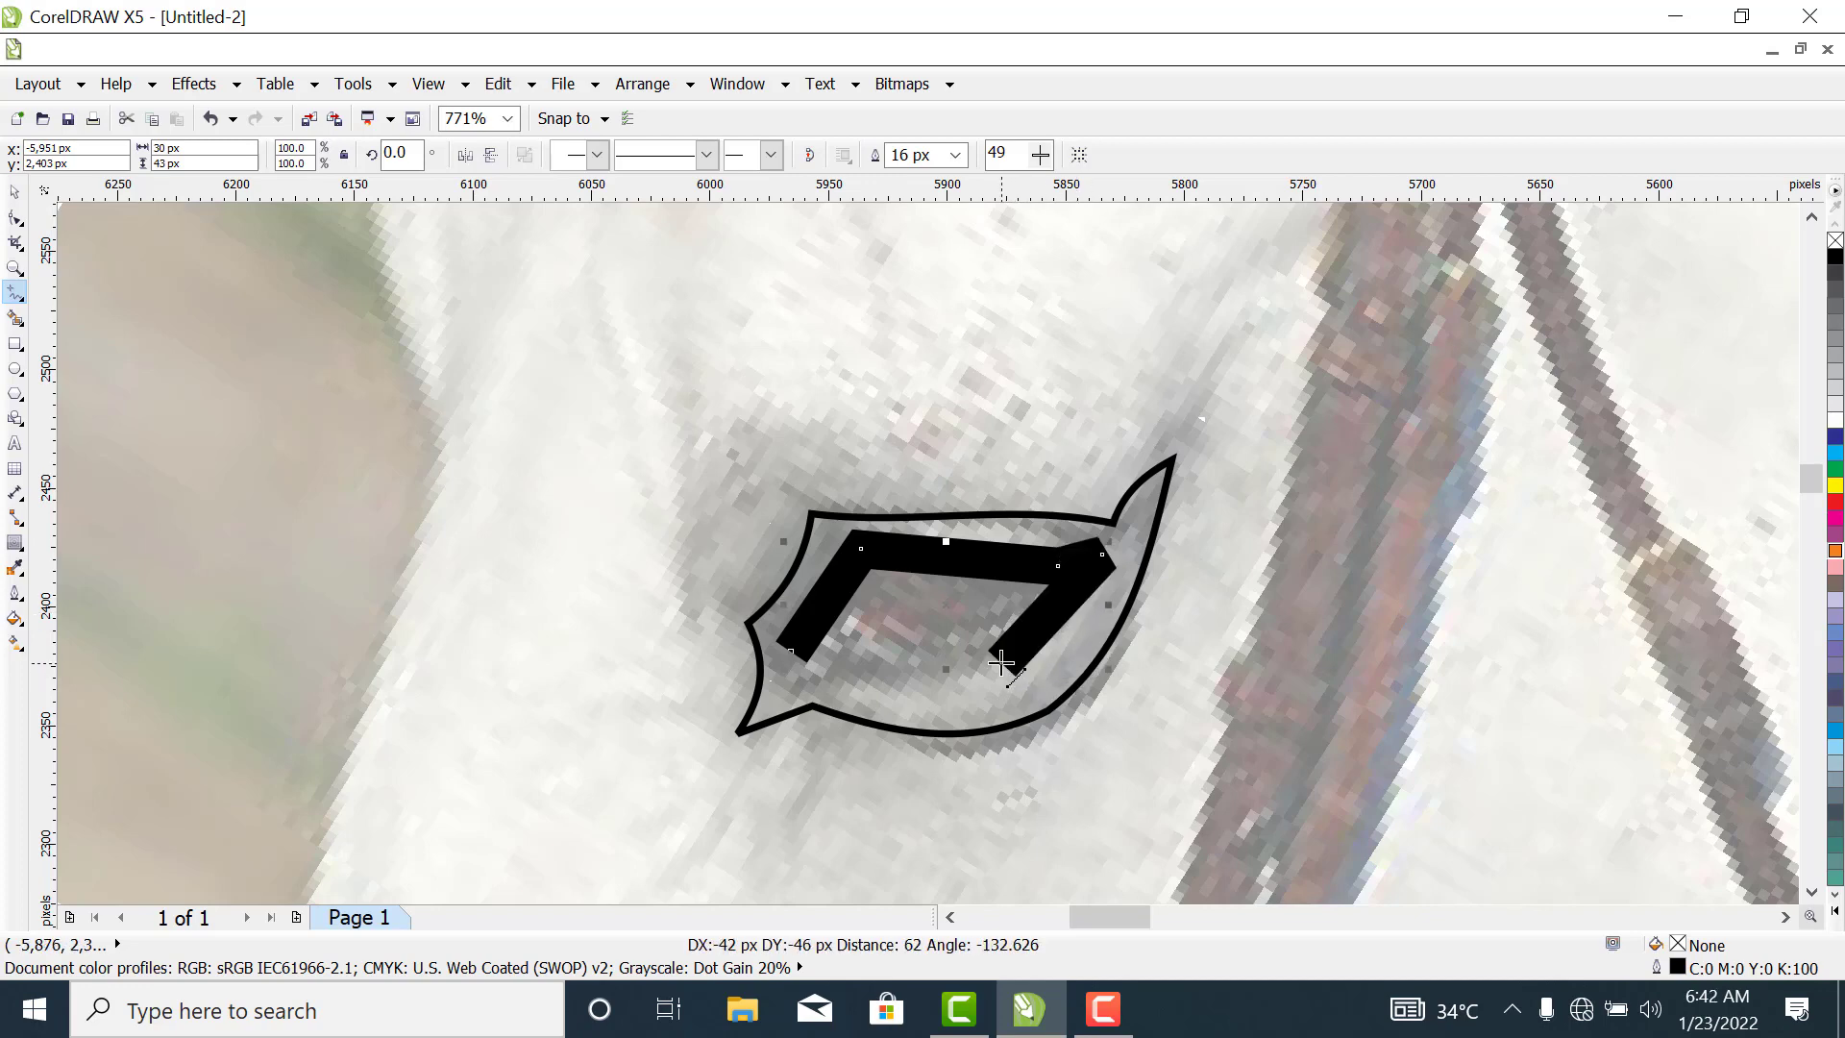
left_click(789, 653)
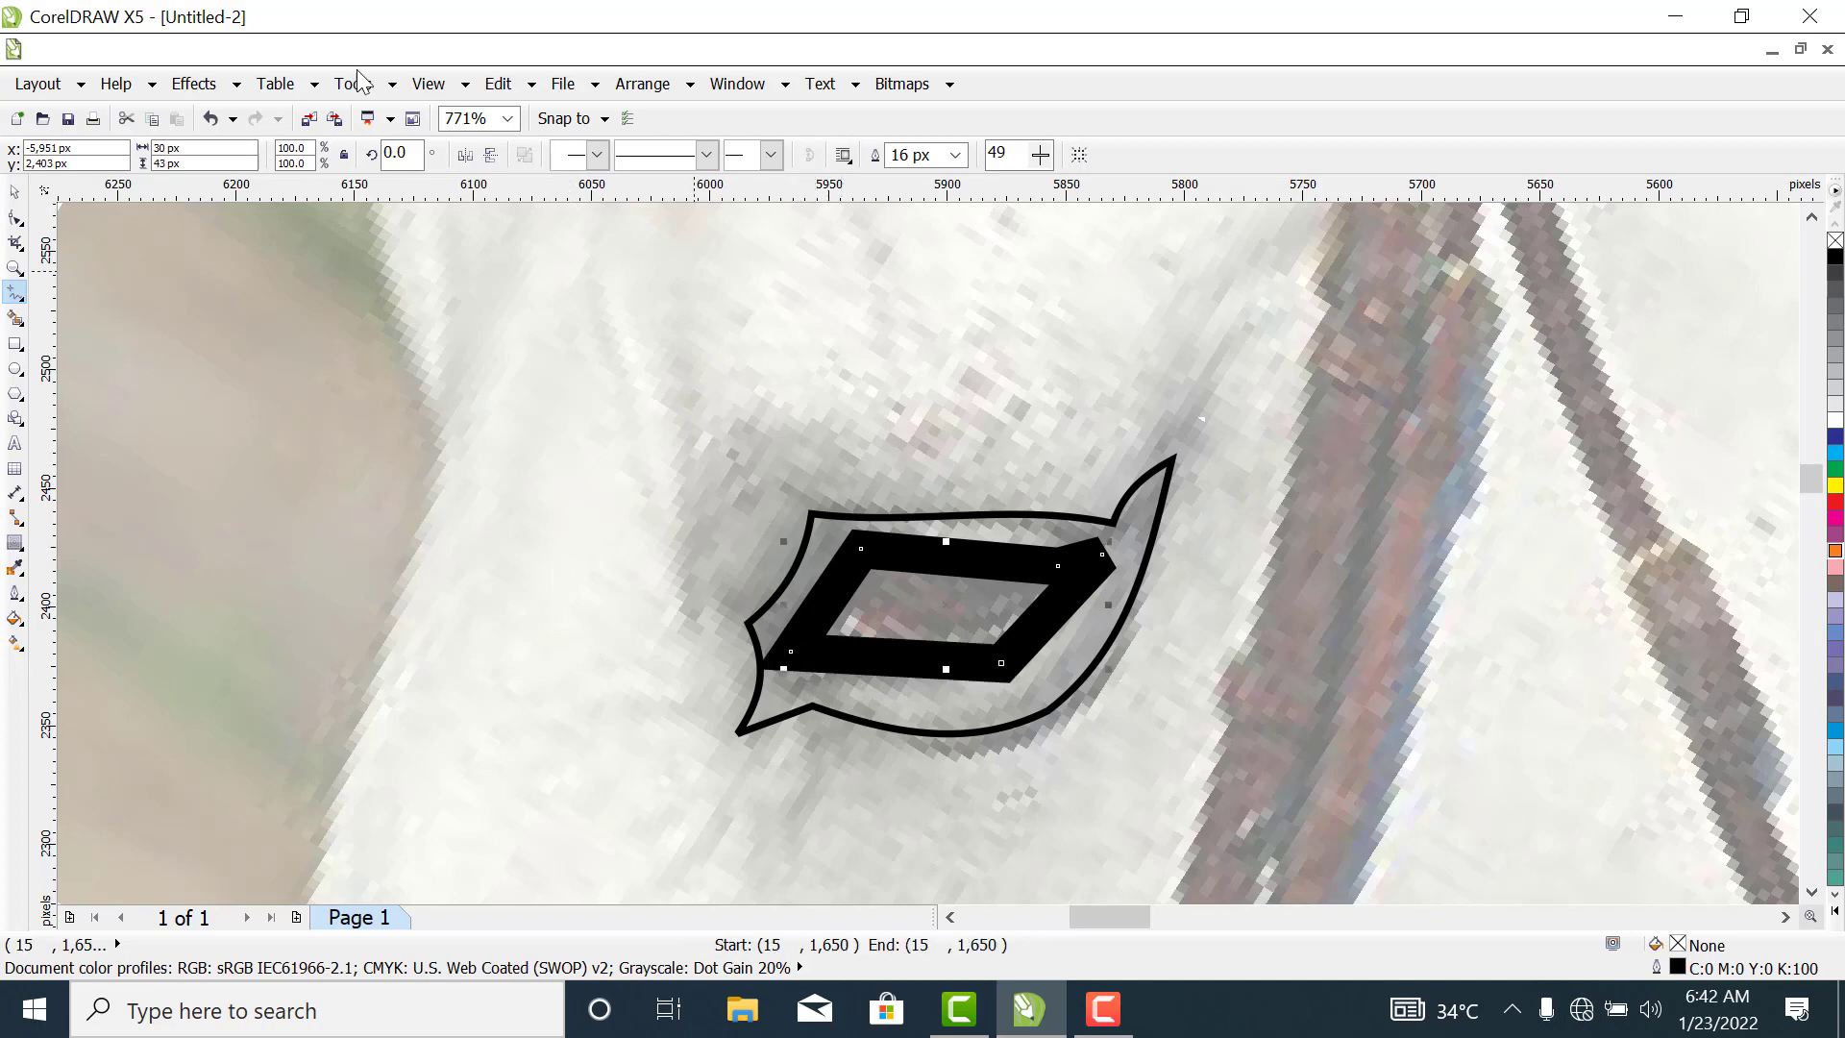
left_click(14, 194)
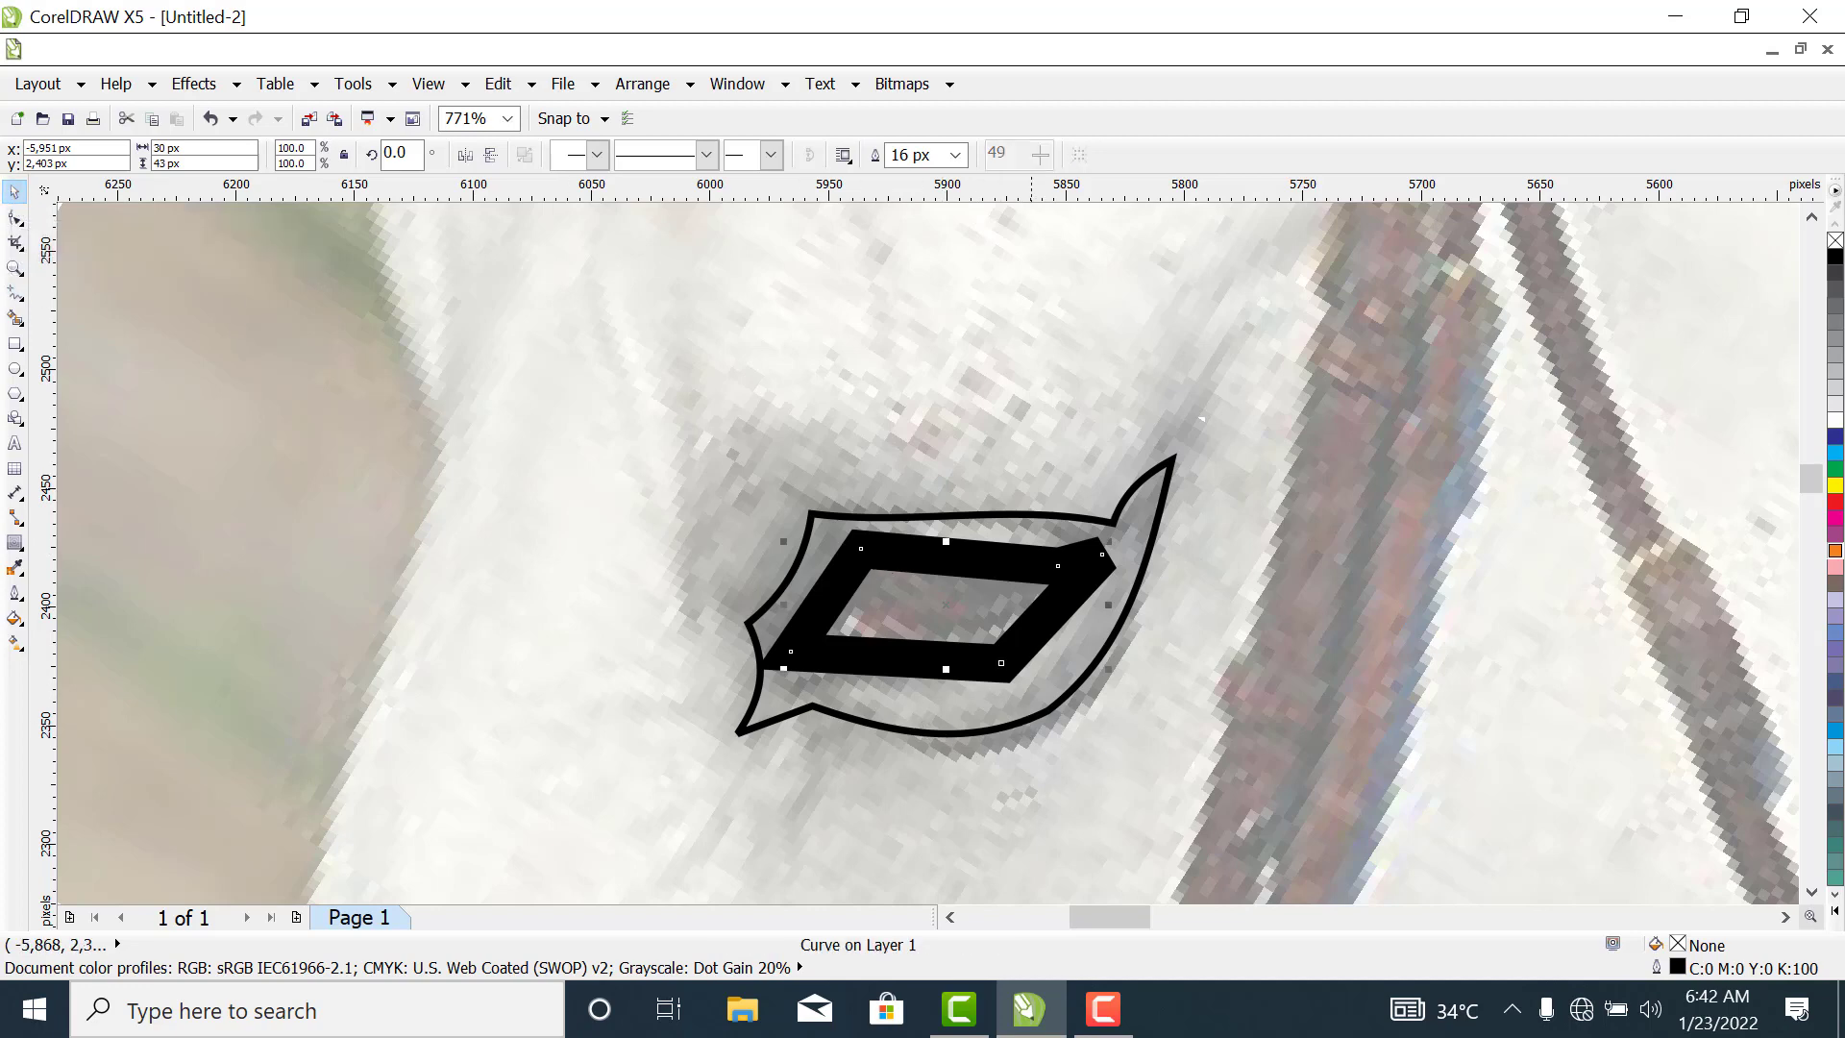
Draw a circle for the iris on the photo in front of the eye, fill it orange, and scale it to about 37 px wide.
left_click(15, 368)
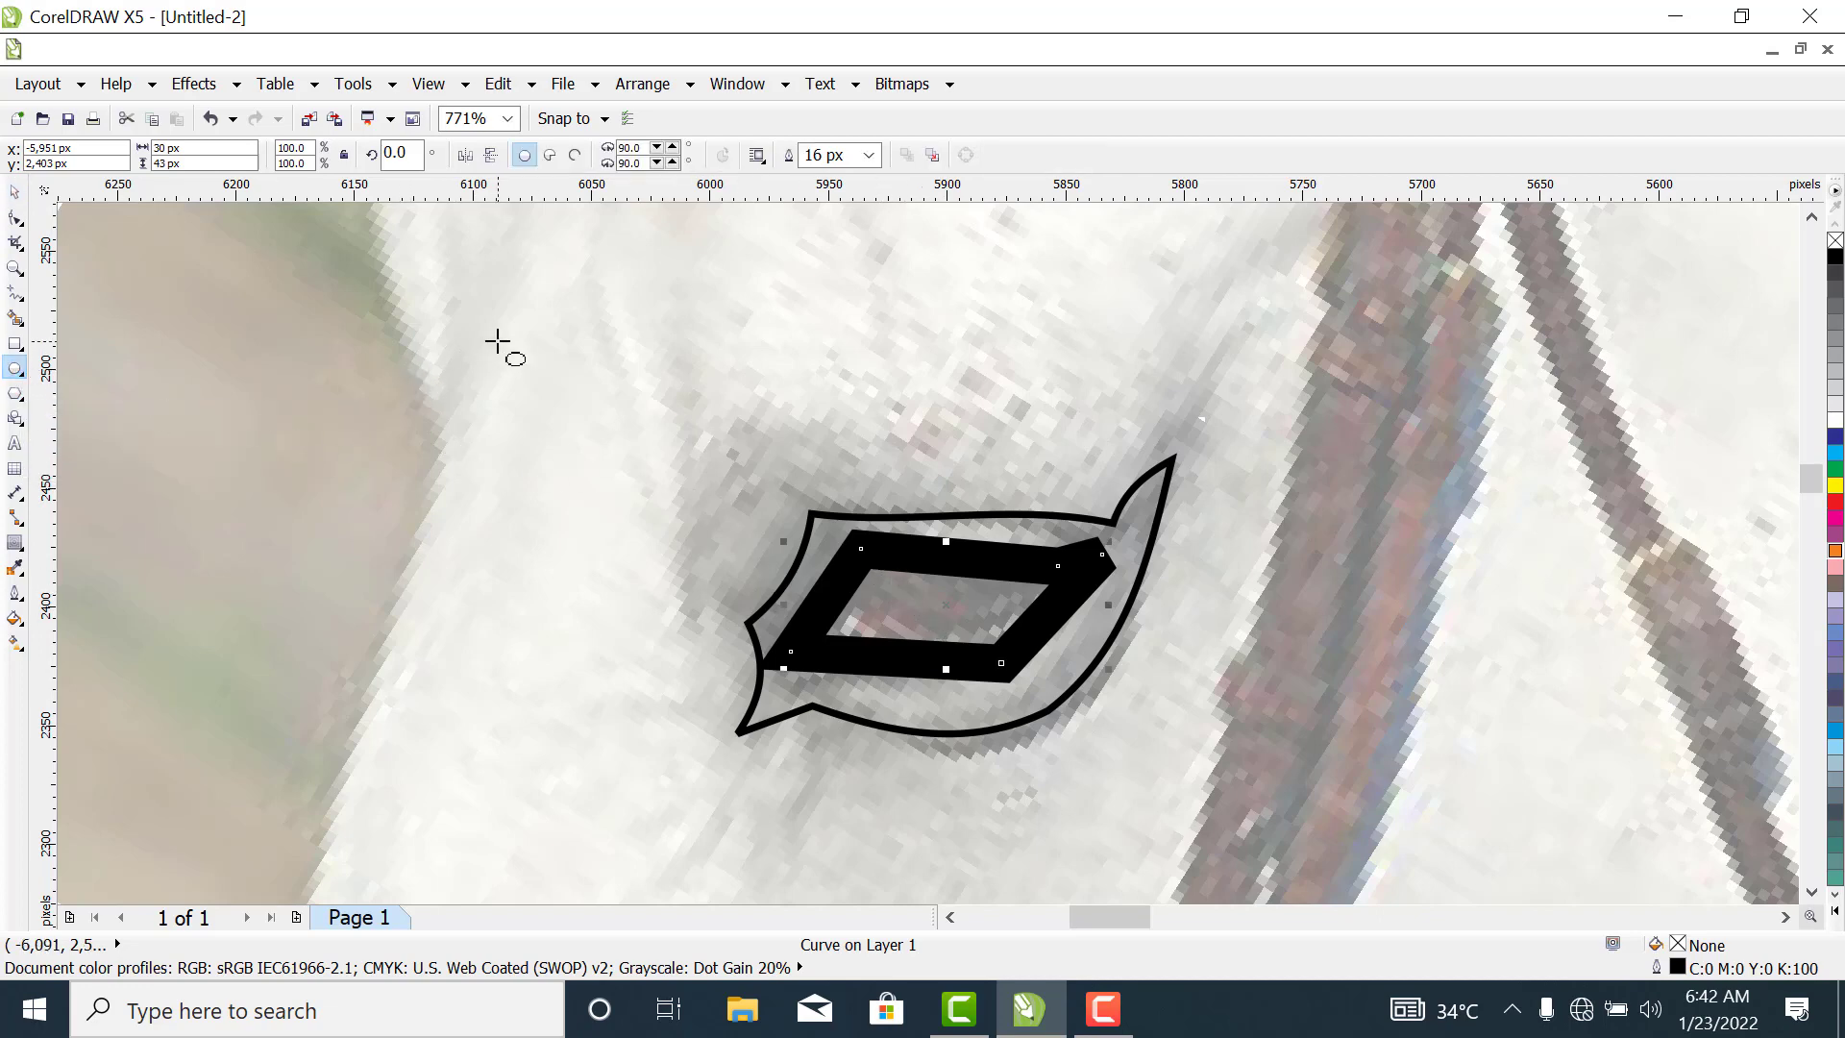
left_click_drag(500, 343, 607, 456)
key("space")
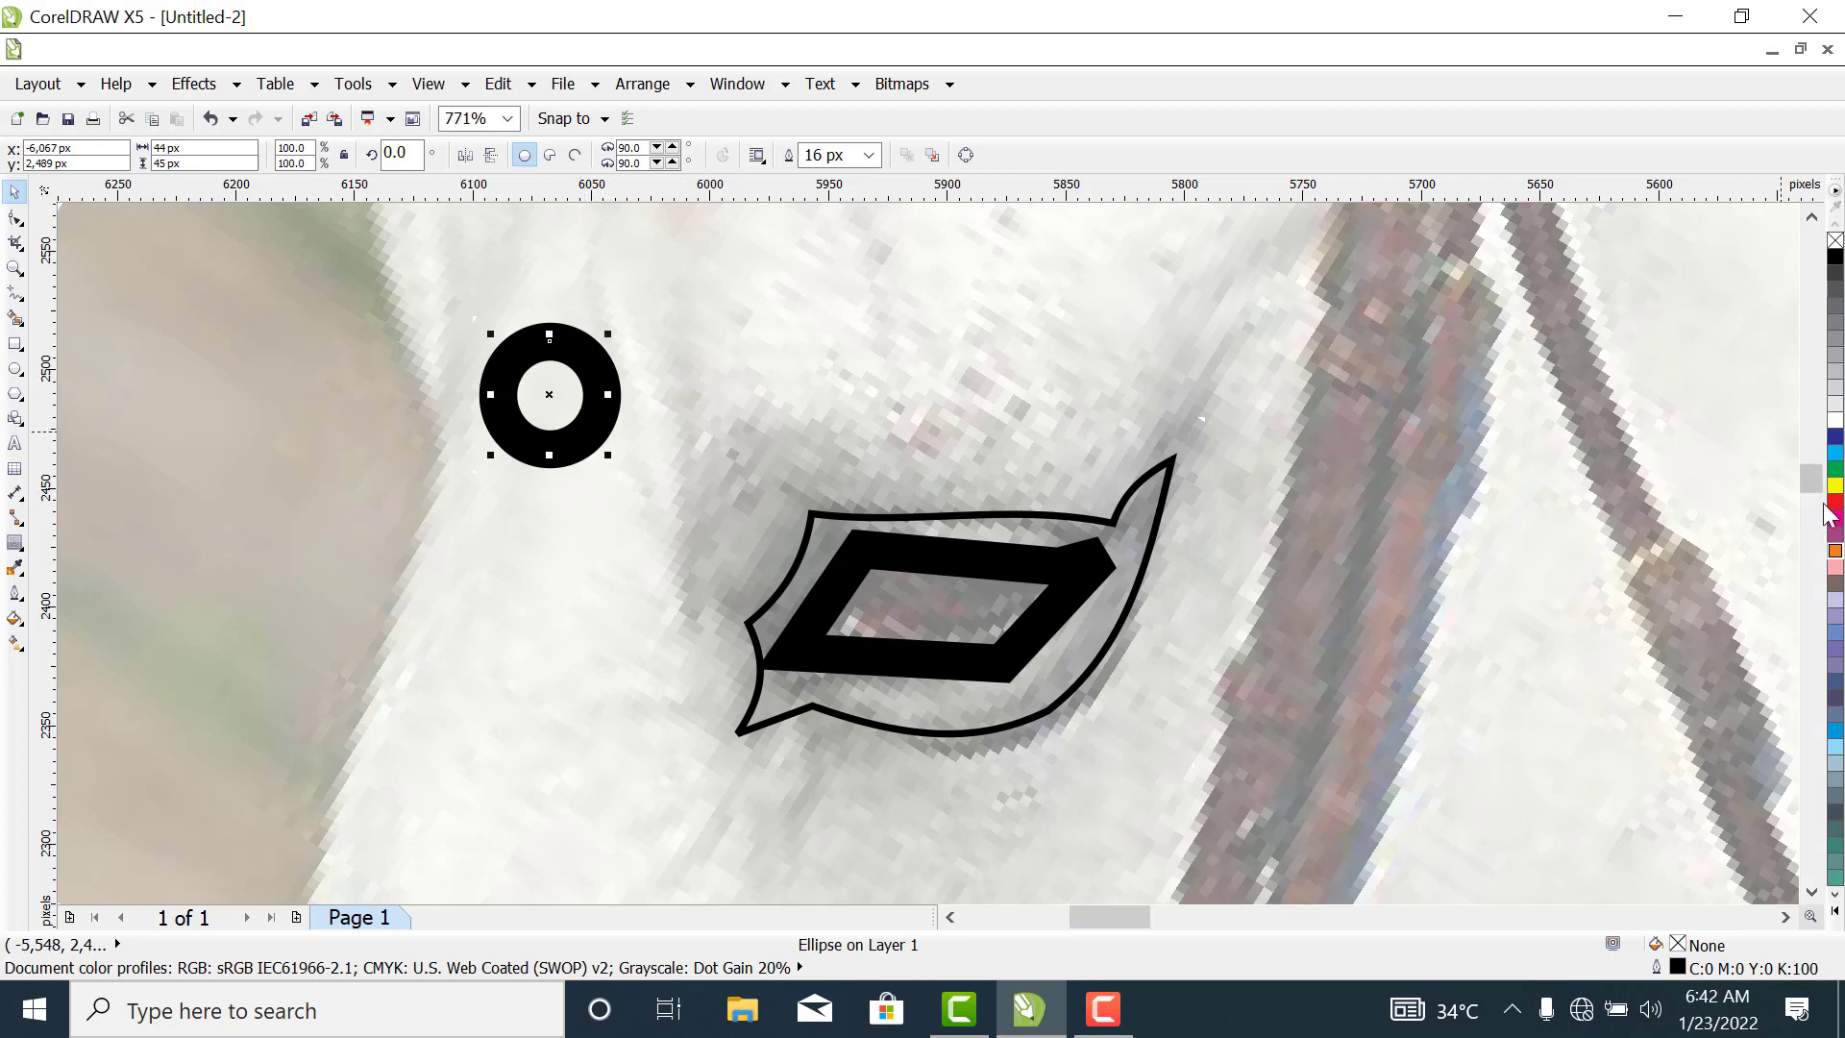
left_click(1835, 554)
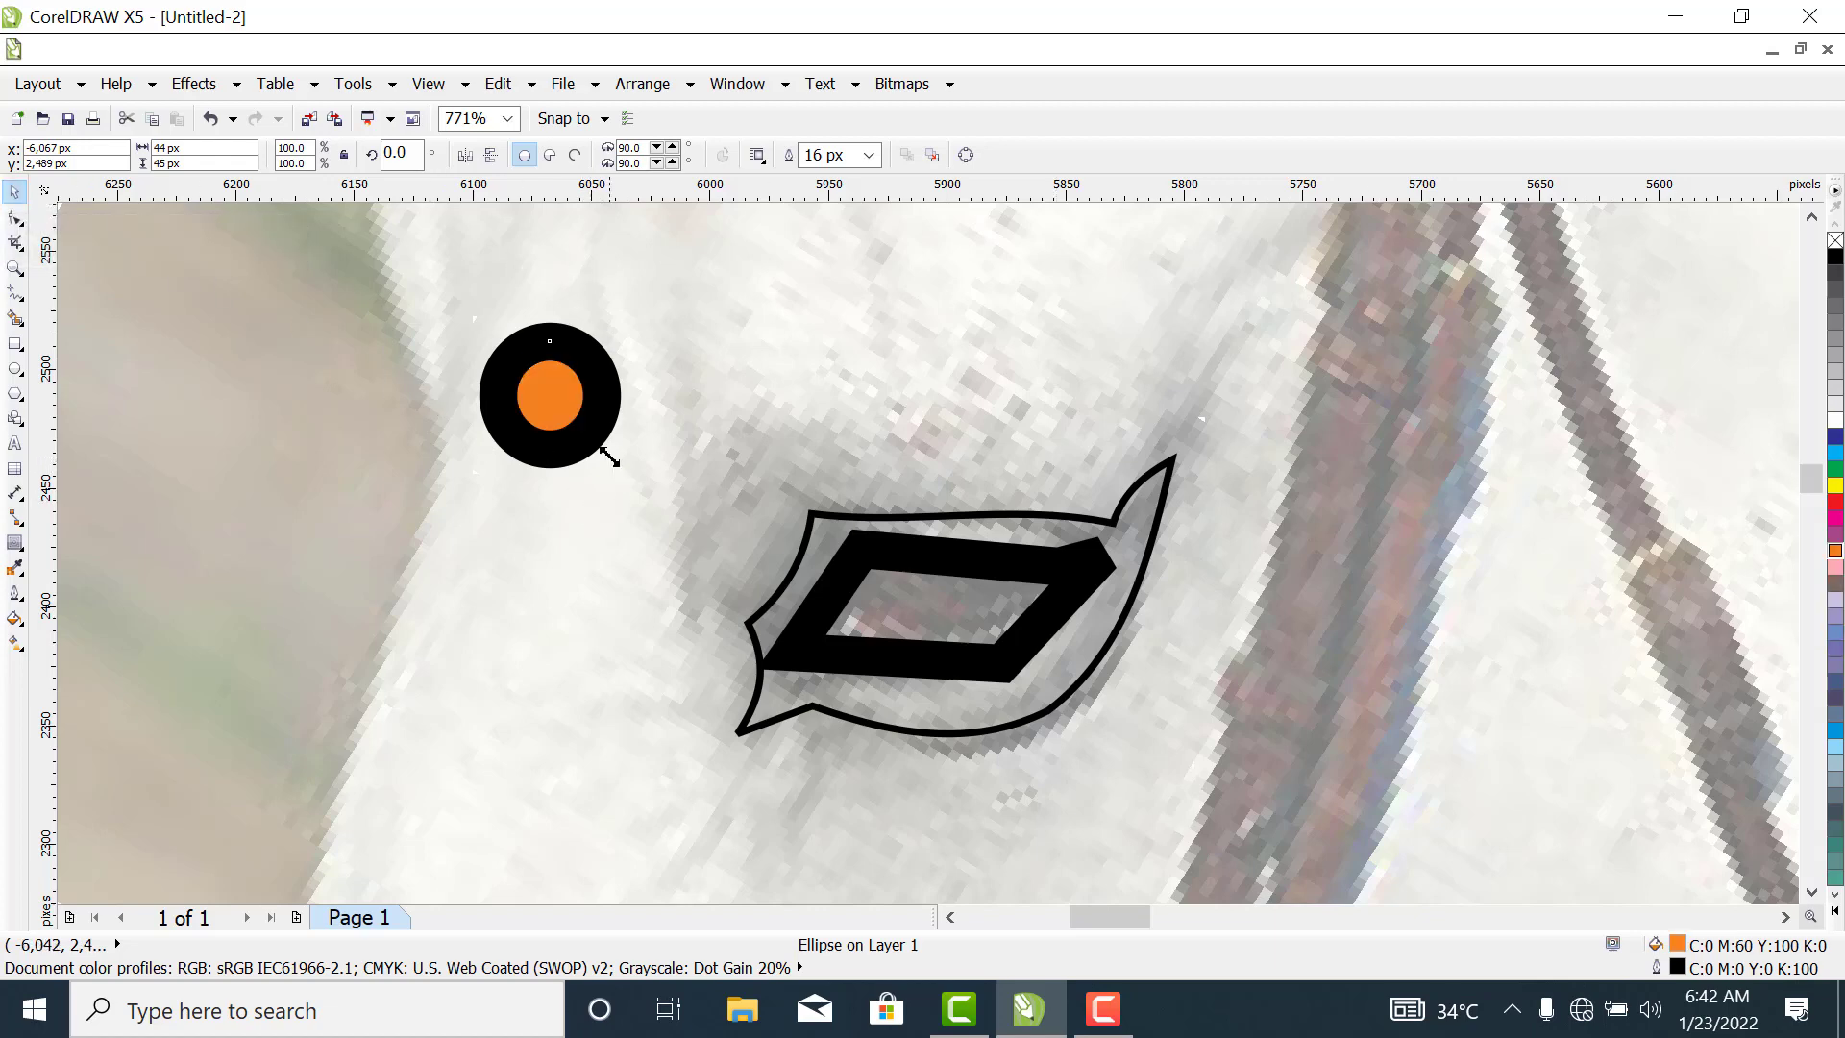
left_click_drag(609, 458, 606, 441)
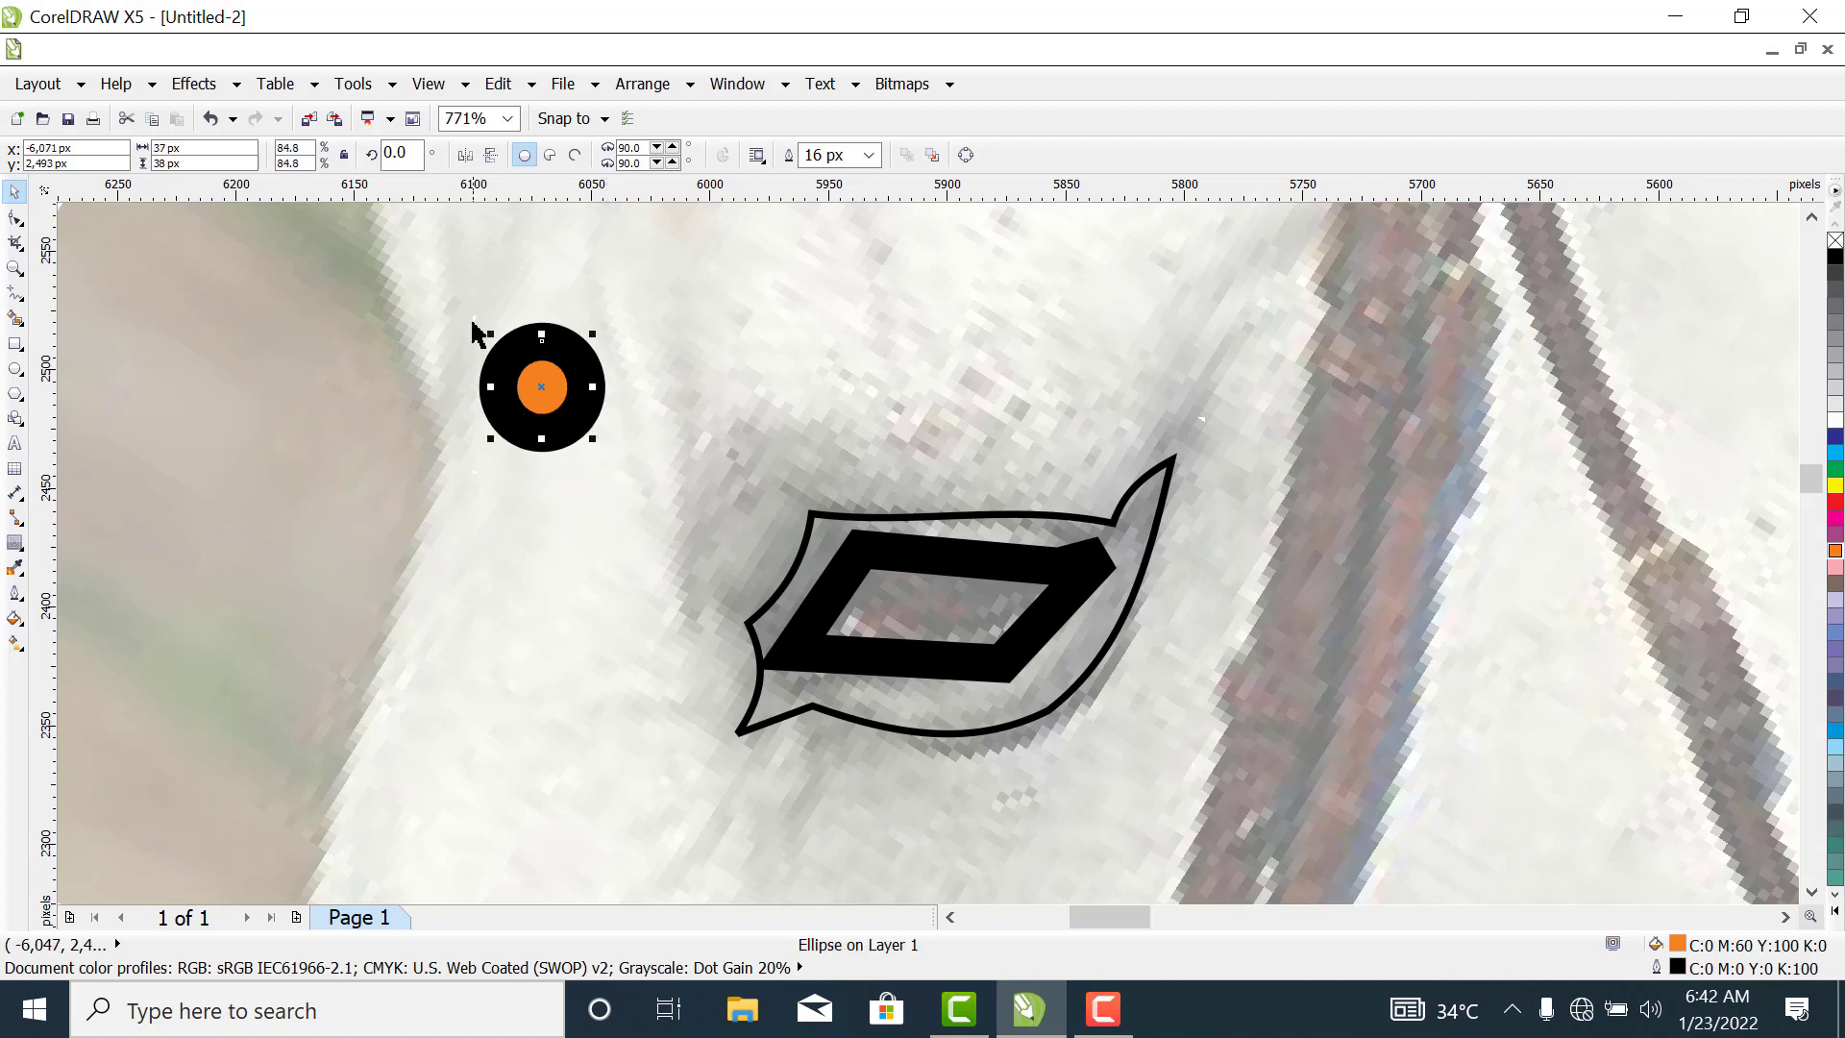
Move the orange iris into the middle of the inner eye shape and stretch it horizontally to about 57 px wide.
left_click(15, 217)
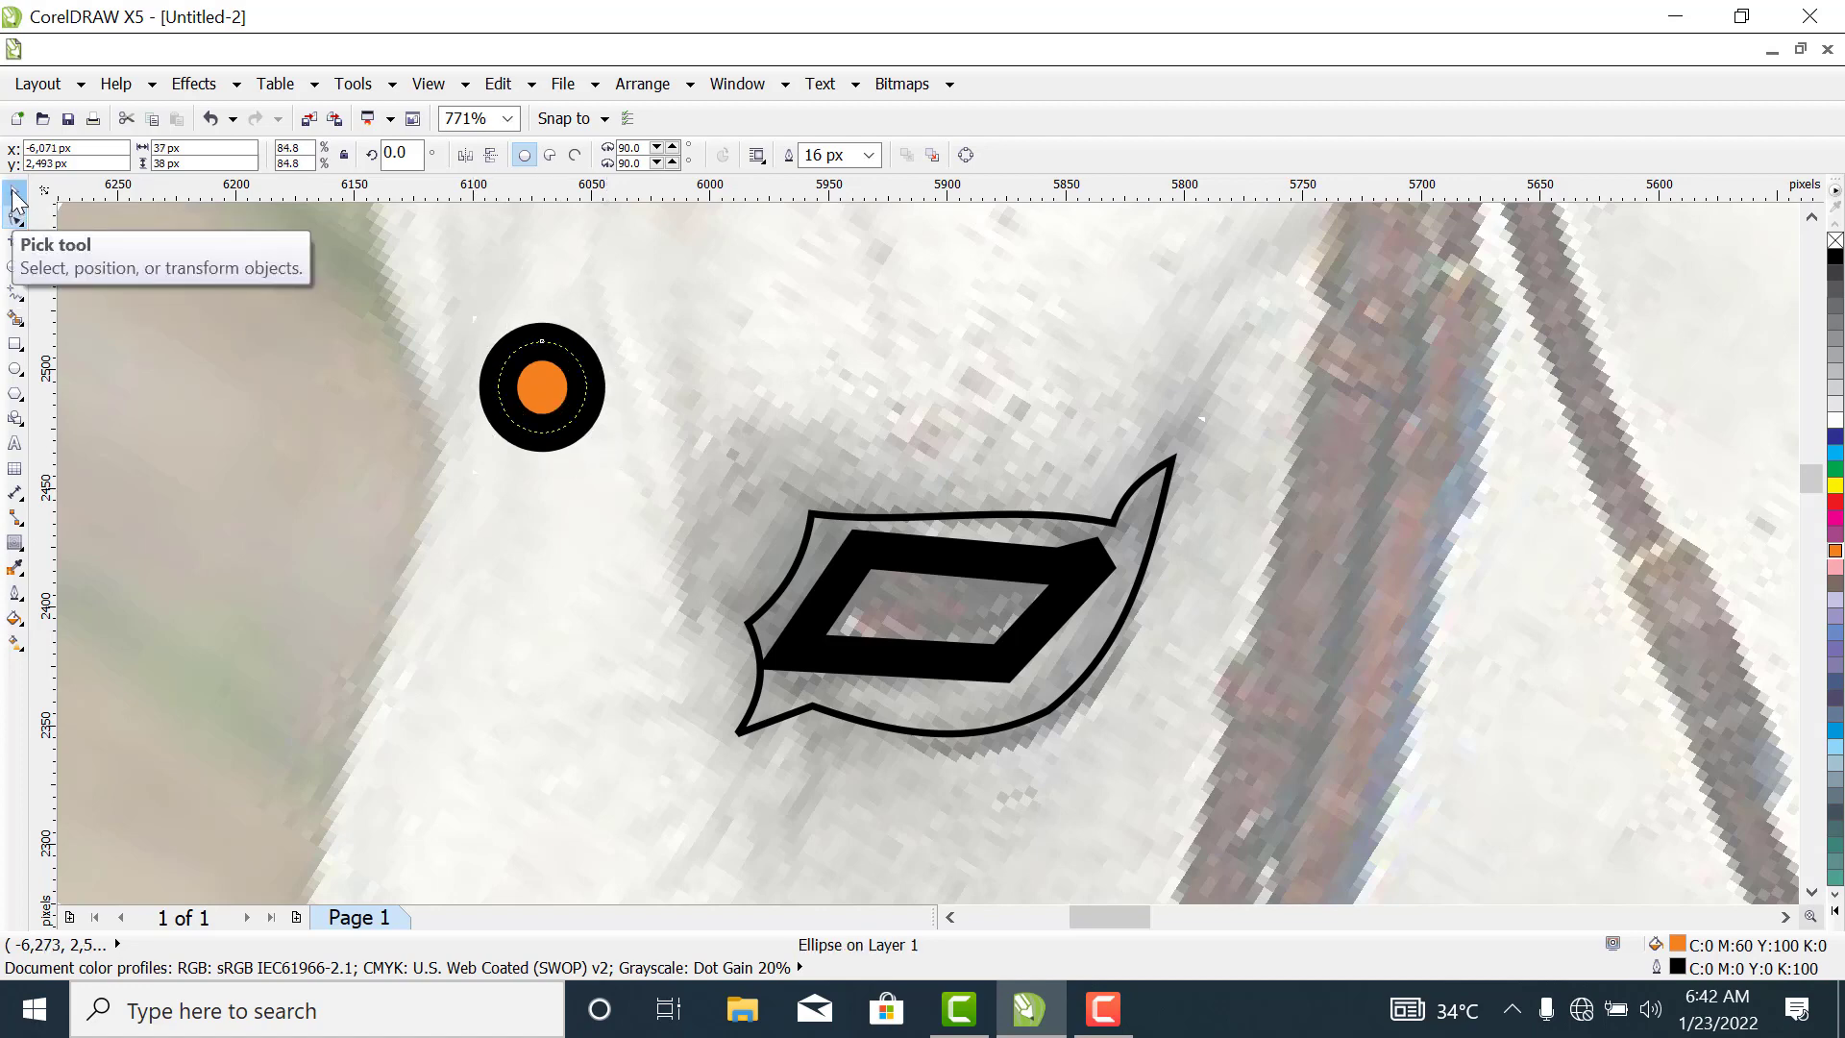
left_click(440, 300)
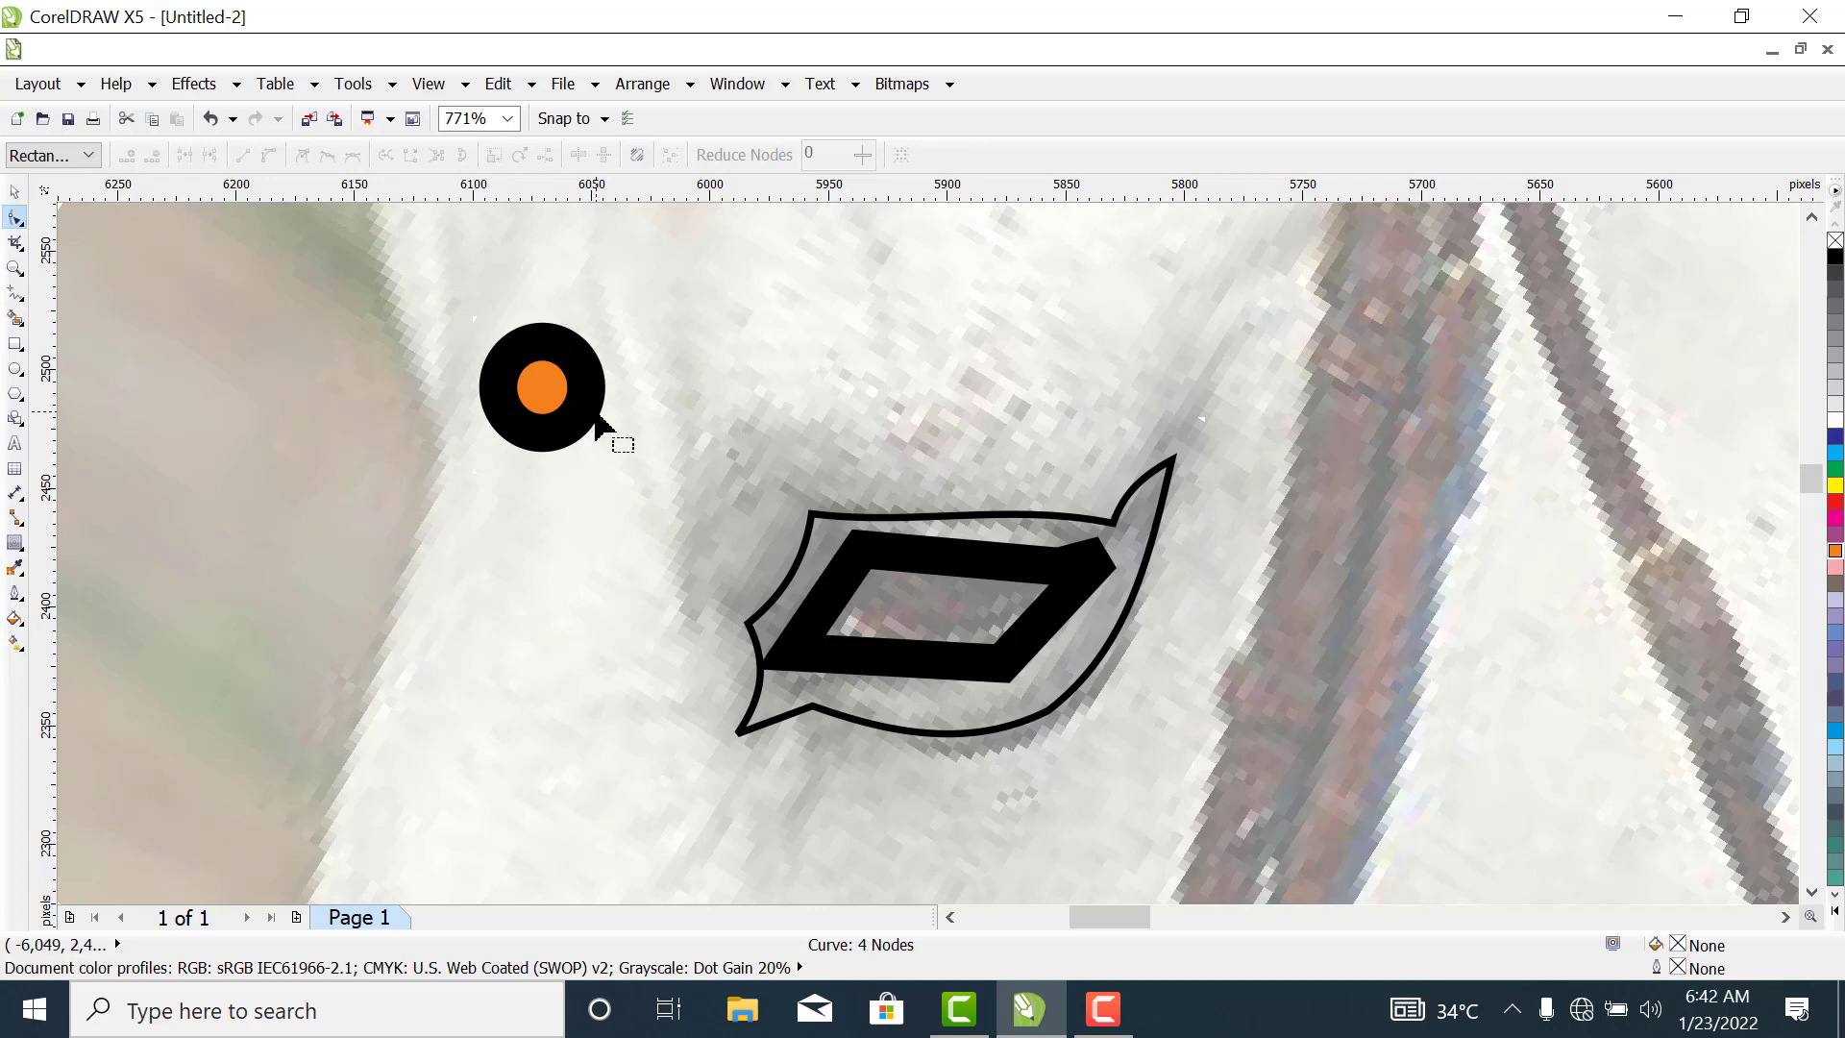
left_click(12, 195)
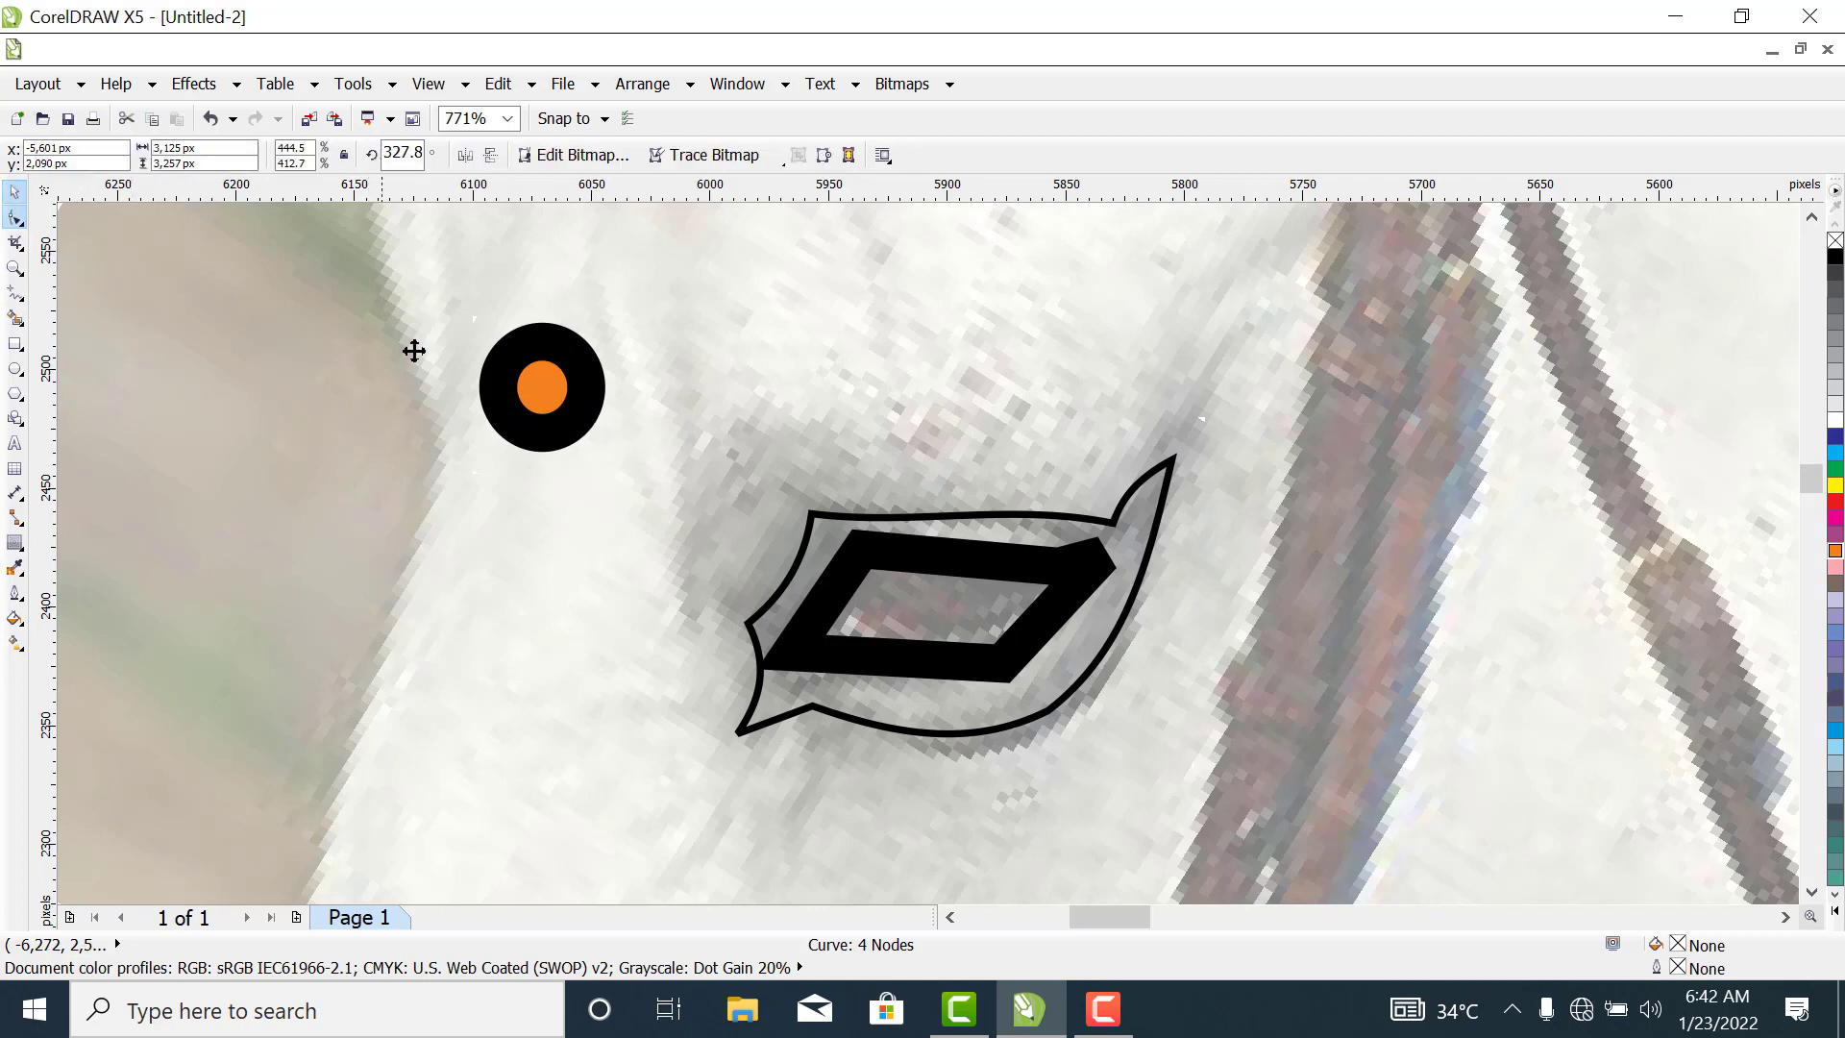
left_click(544, 382)
left_click_drag(581, 439, 939, 596)
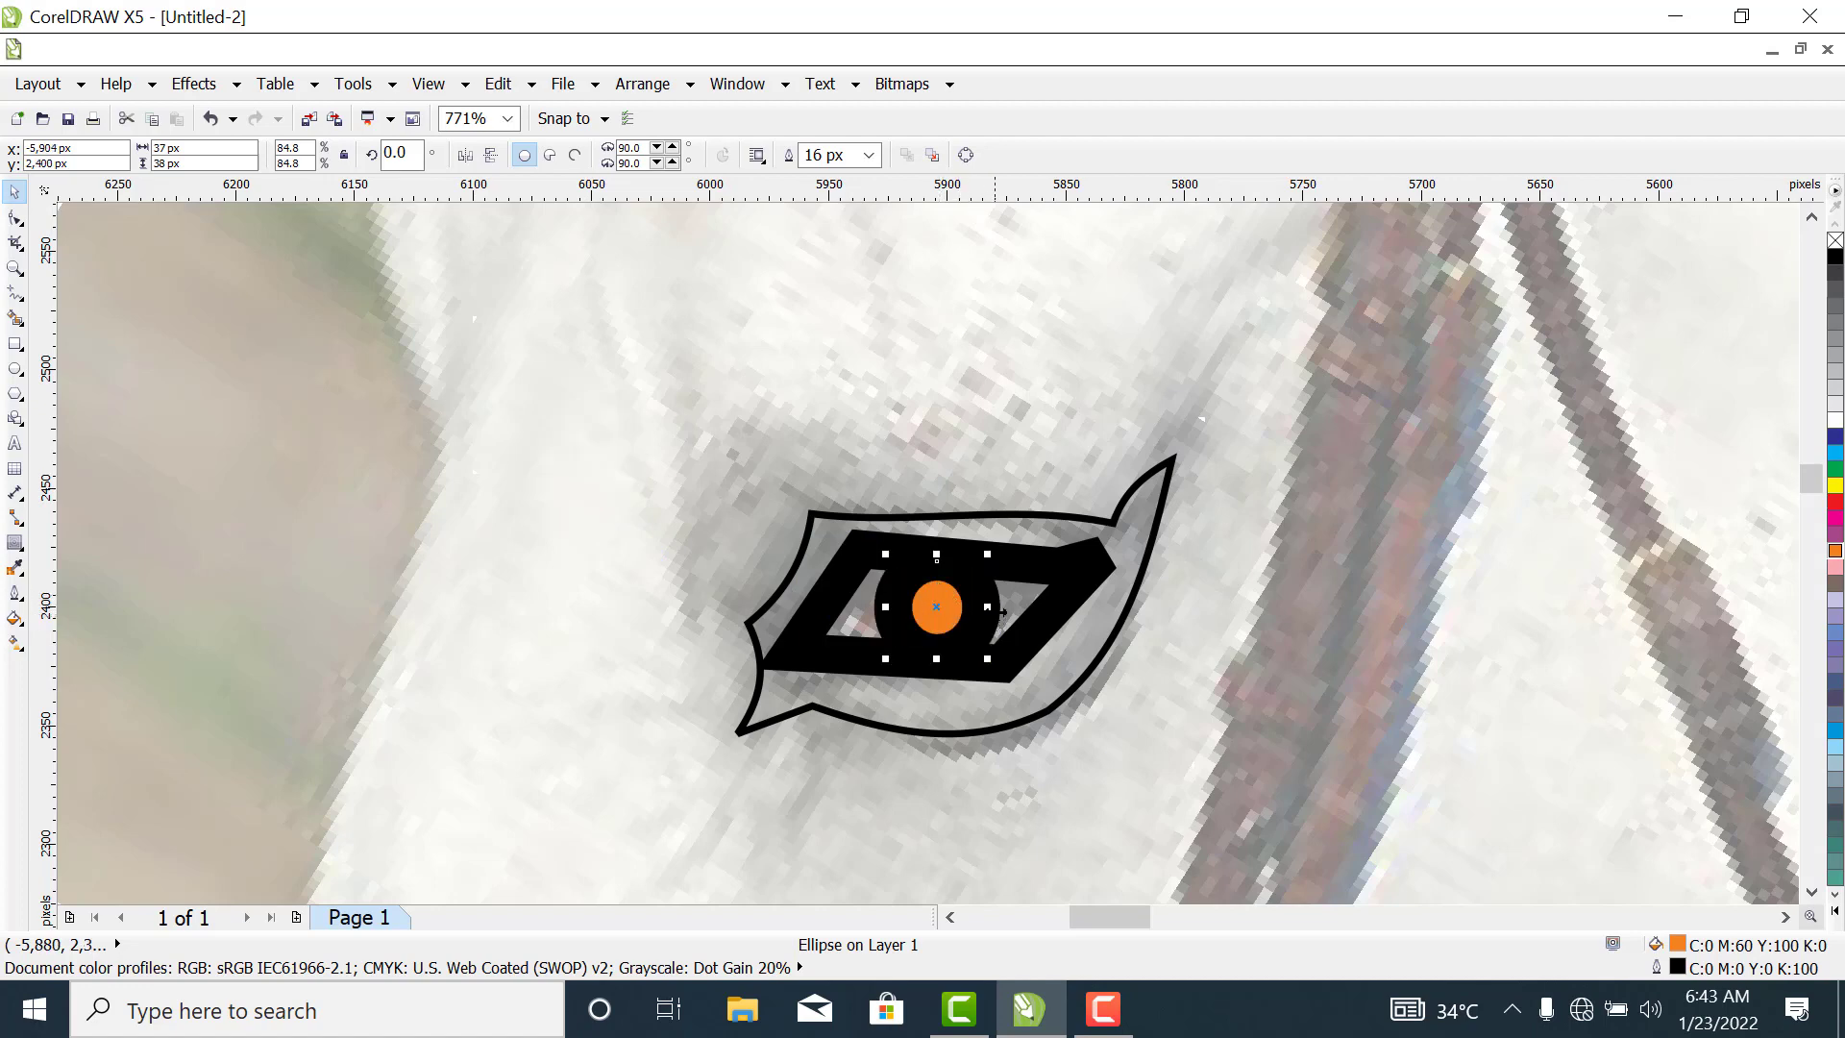
left_click_drag(980, 607, 1021, 606)
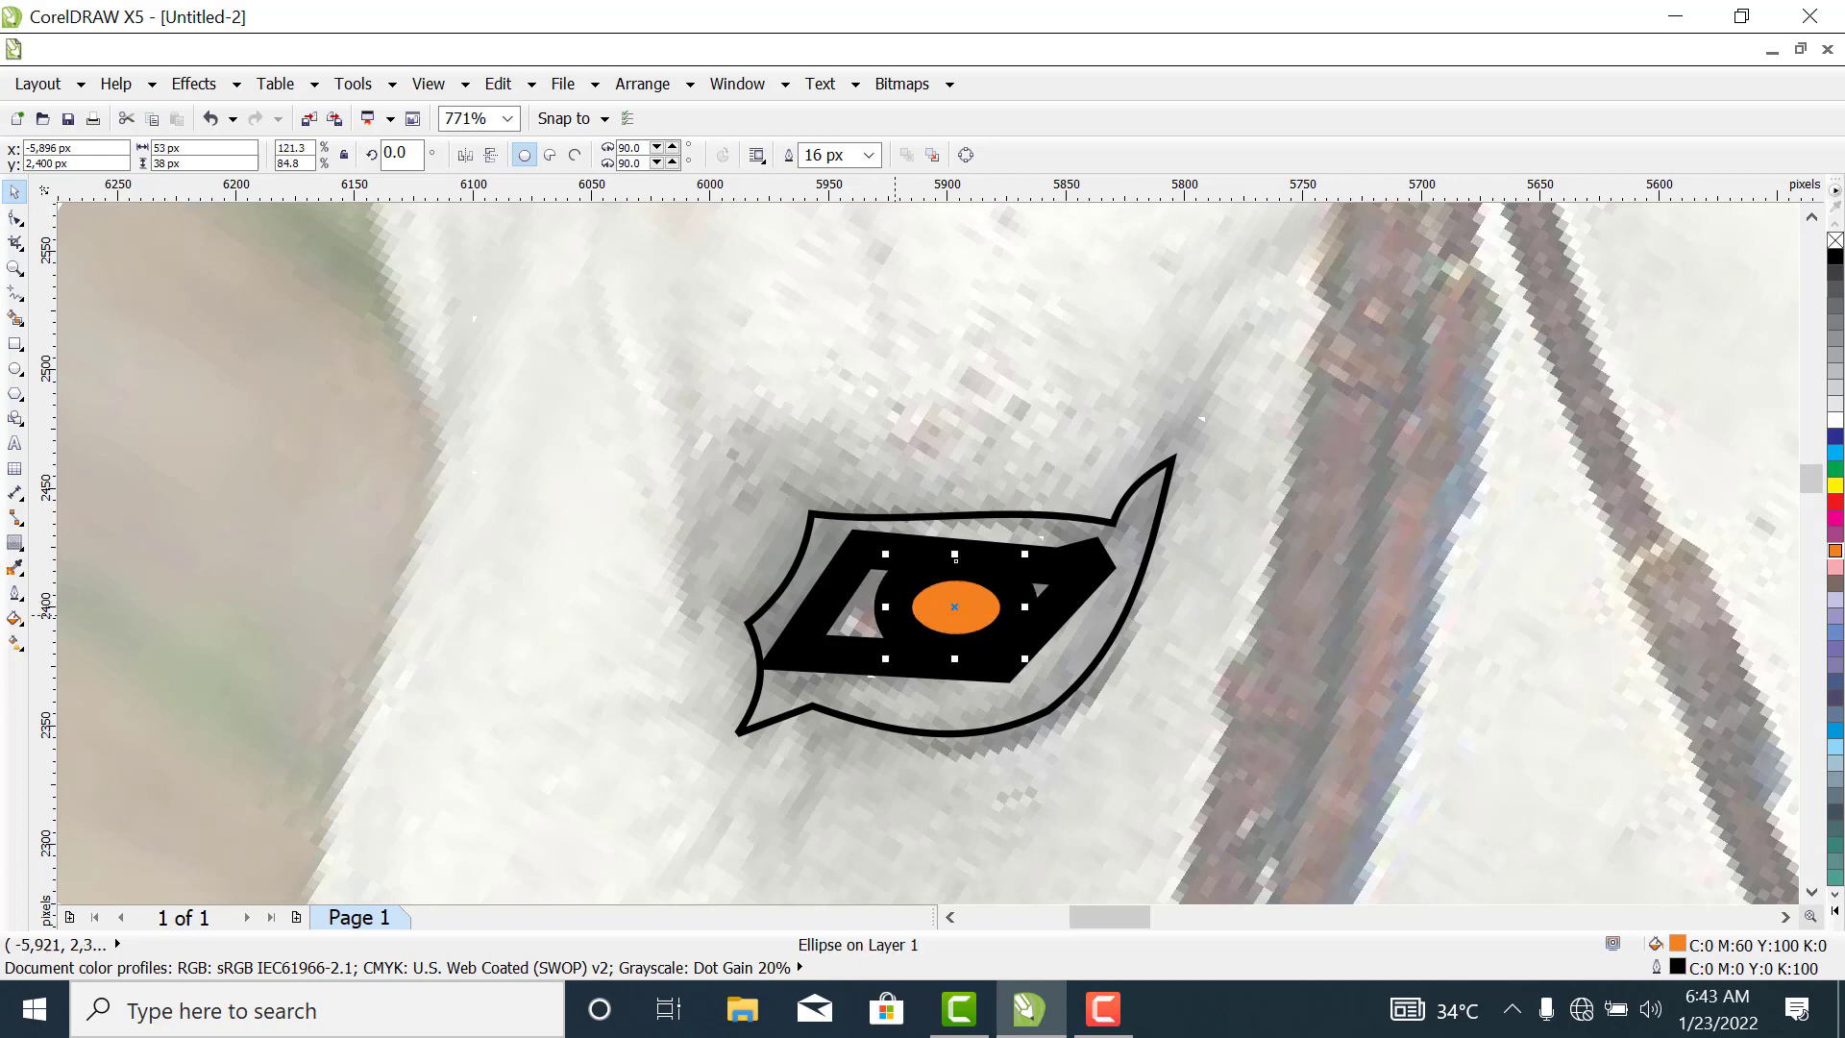
left_click_drag(874, 607, 868, 609)
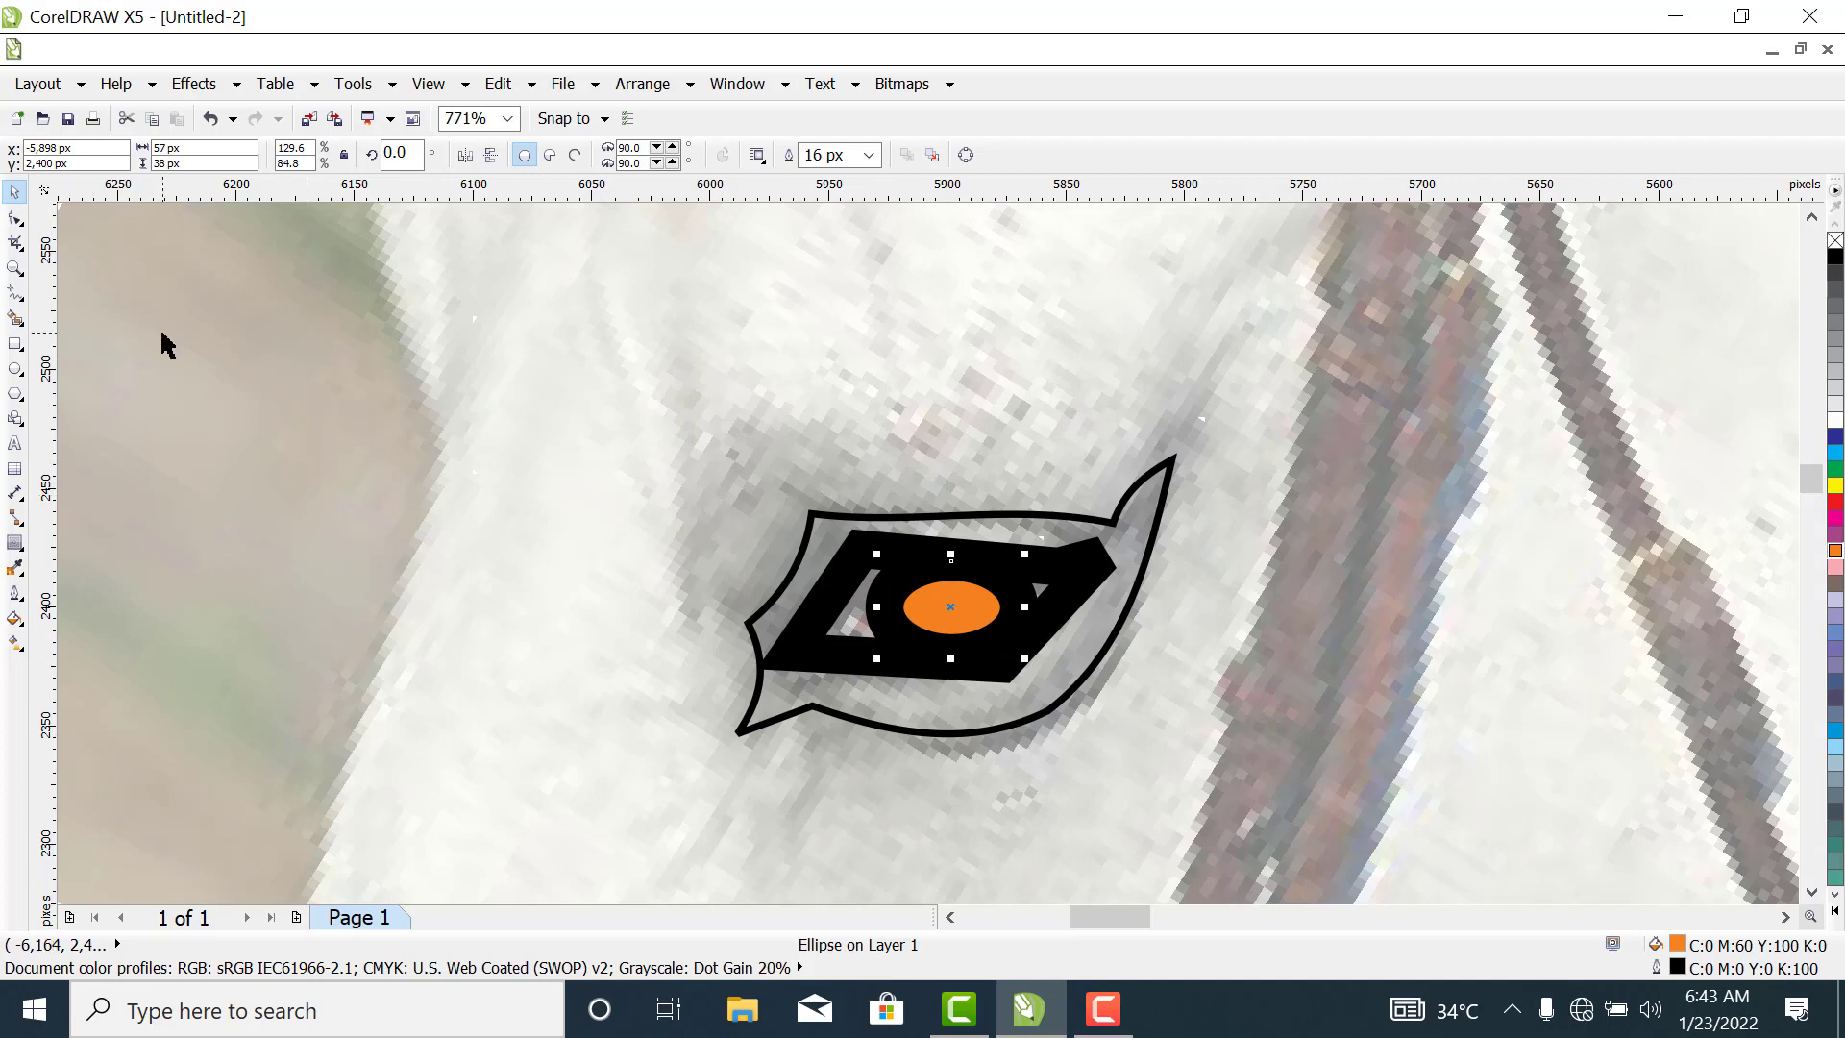
left_click(223, 366)
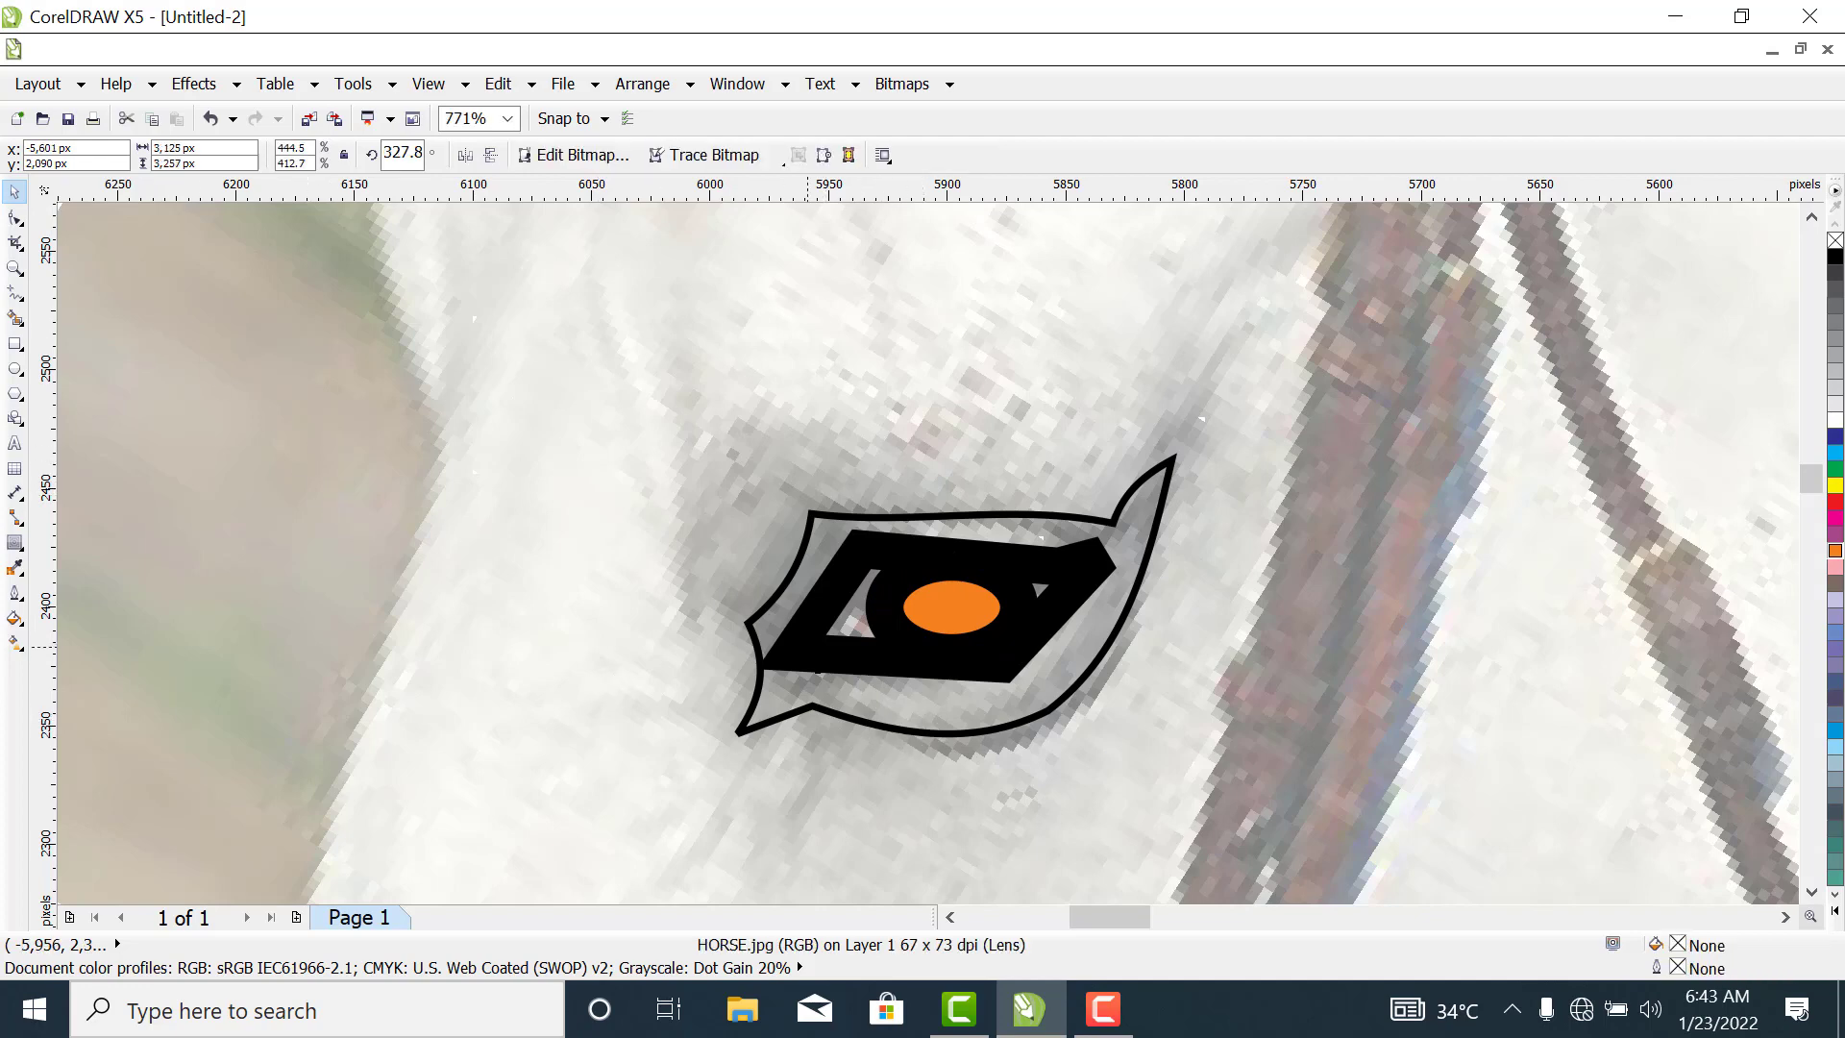
Nudge the thick-outlined inner eye shape a few pixels to the right and slightly down around the iris.
left_click(811, 648)
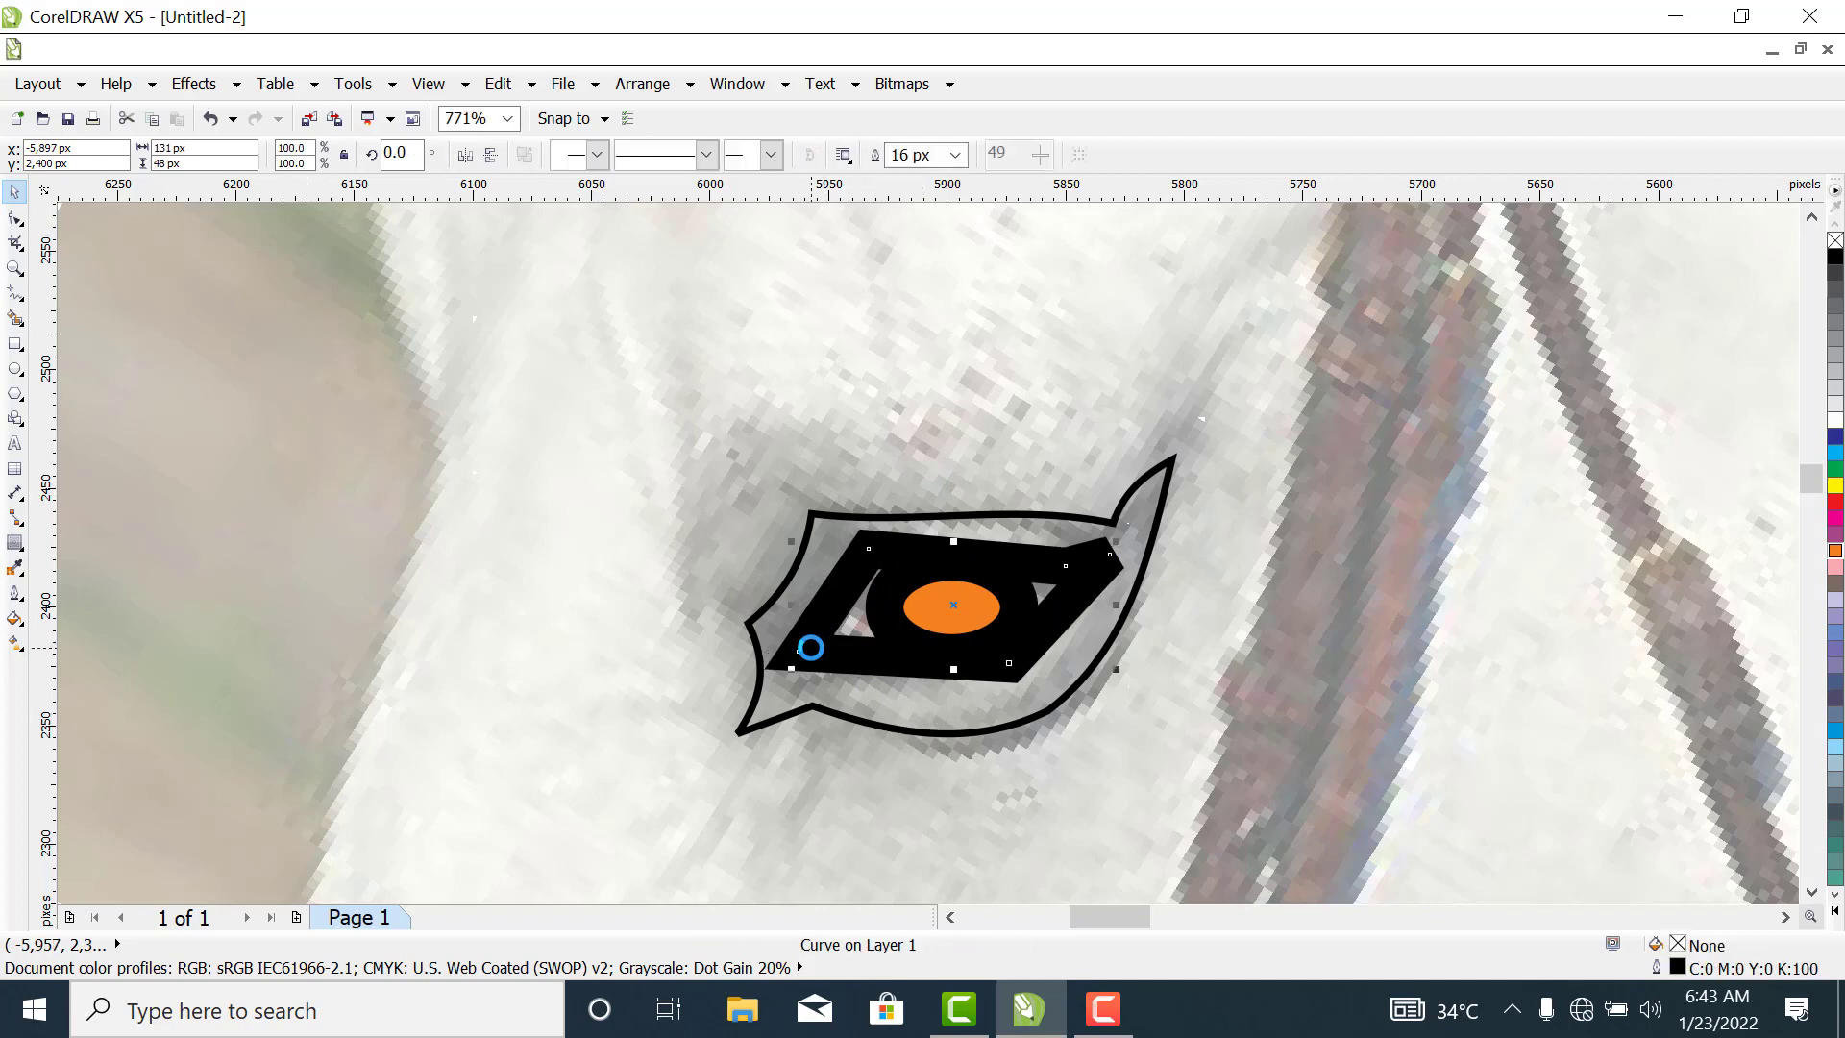
key("F10")
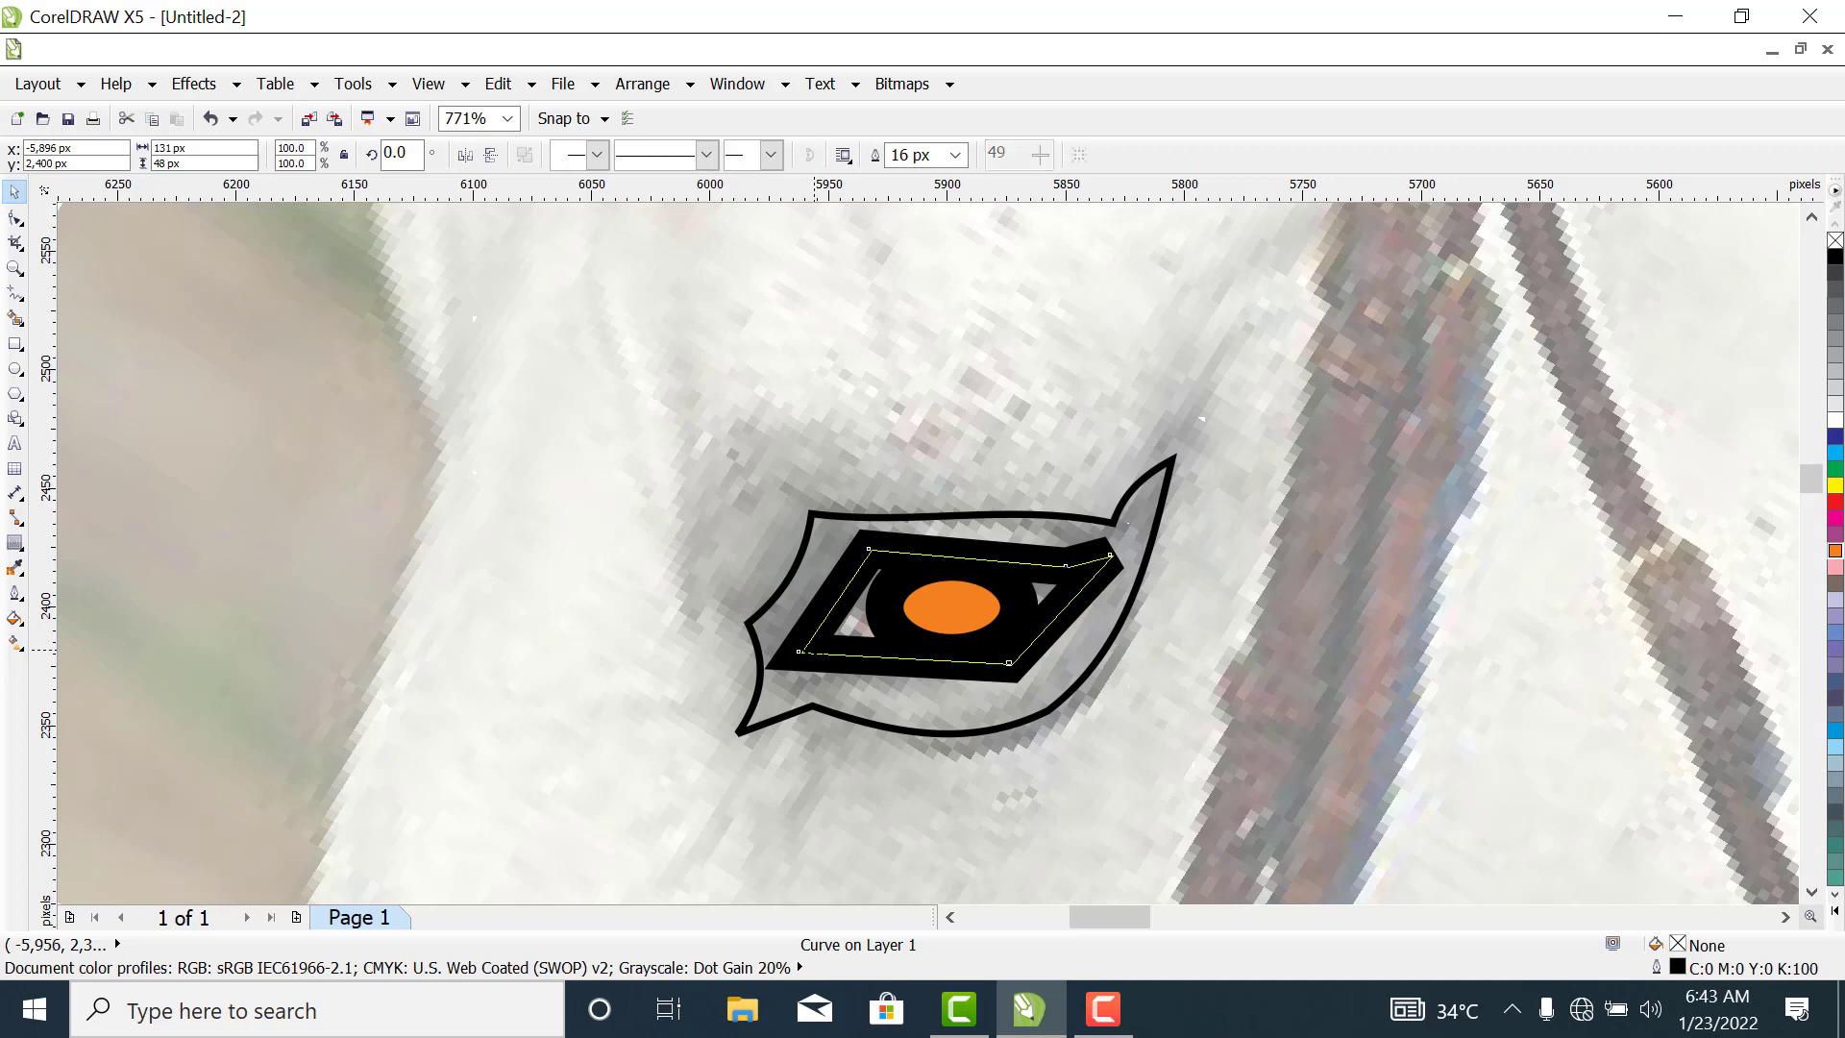
key("Up")
key("Left")
key("space")
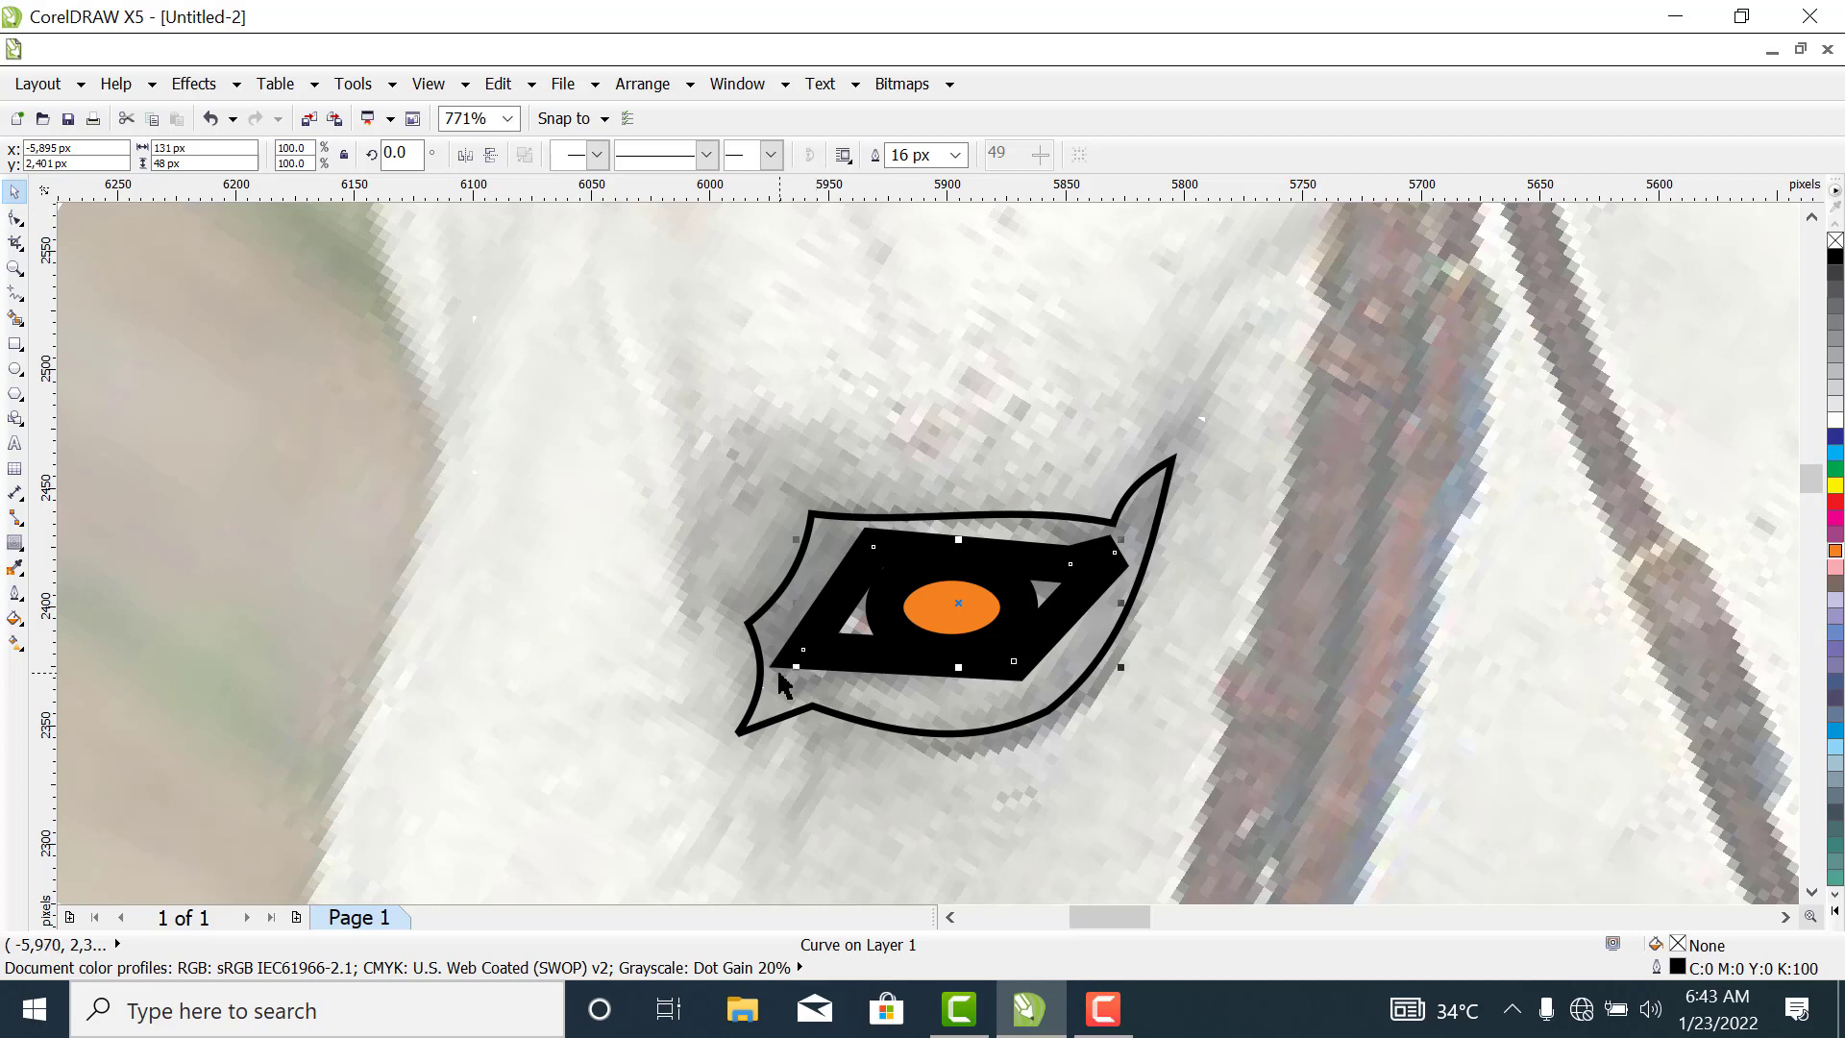
key("Right")
key("Down")
key("Right")
key("Down")
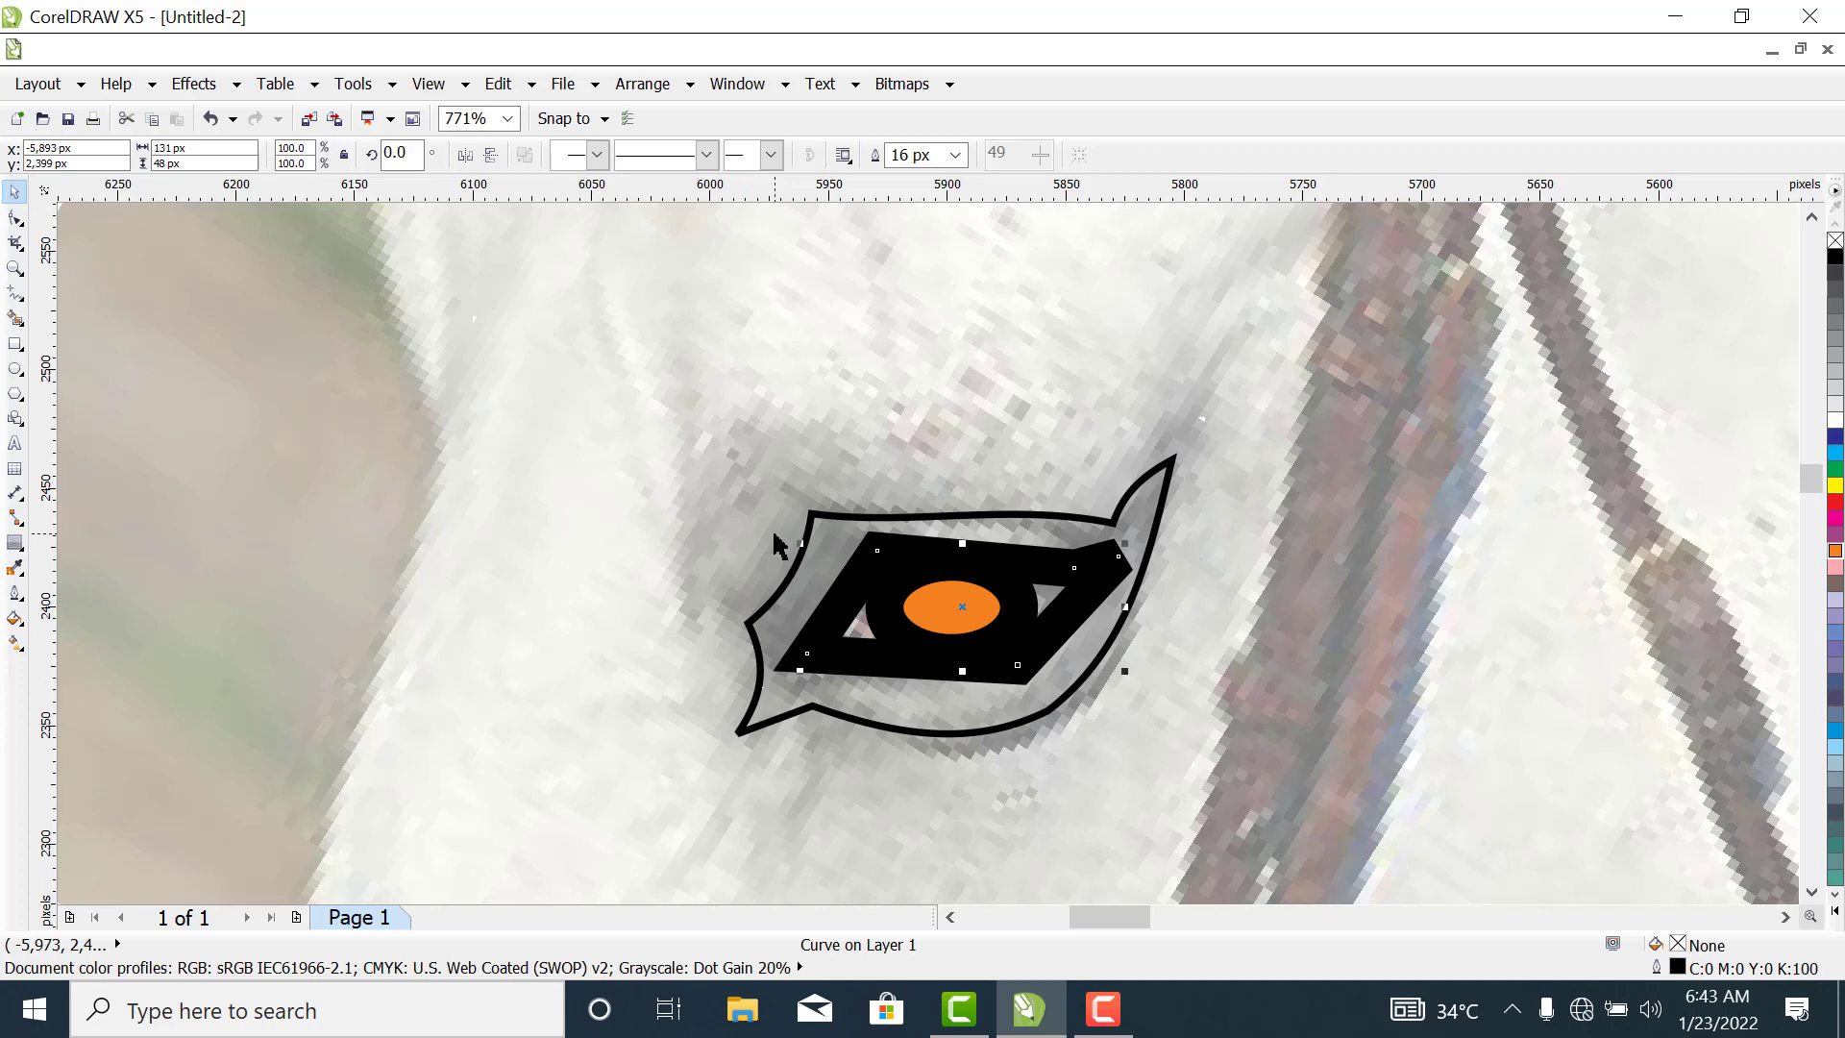
Fill the outer eye outline with black and move the horse photo down and right, clear of the drawn eye.
left_click(821, 559)
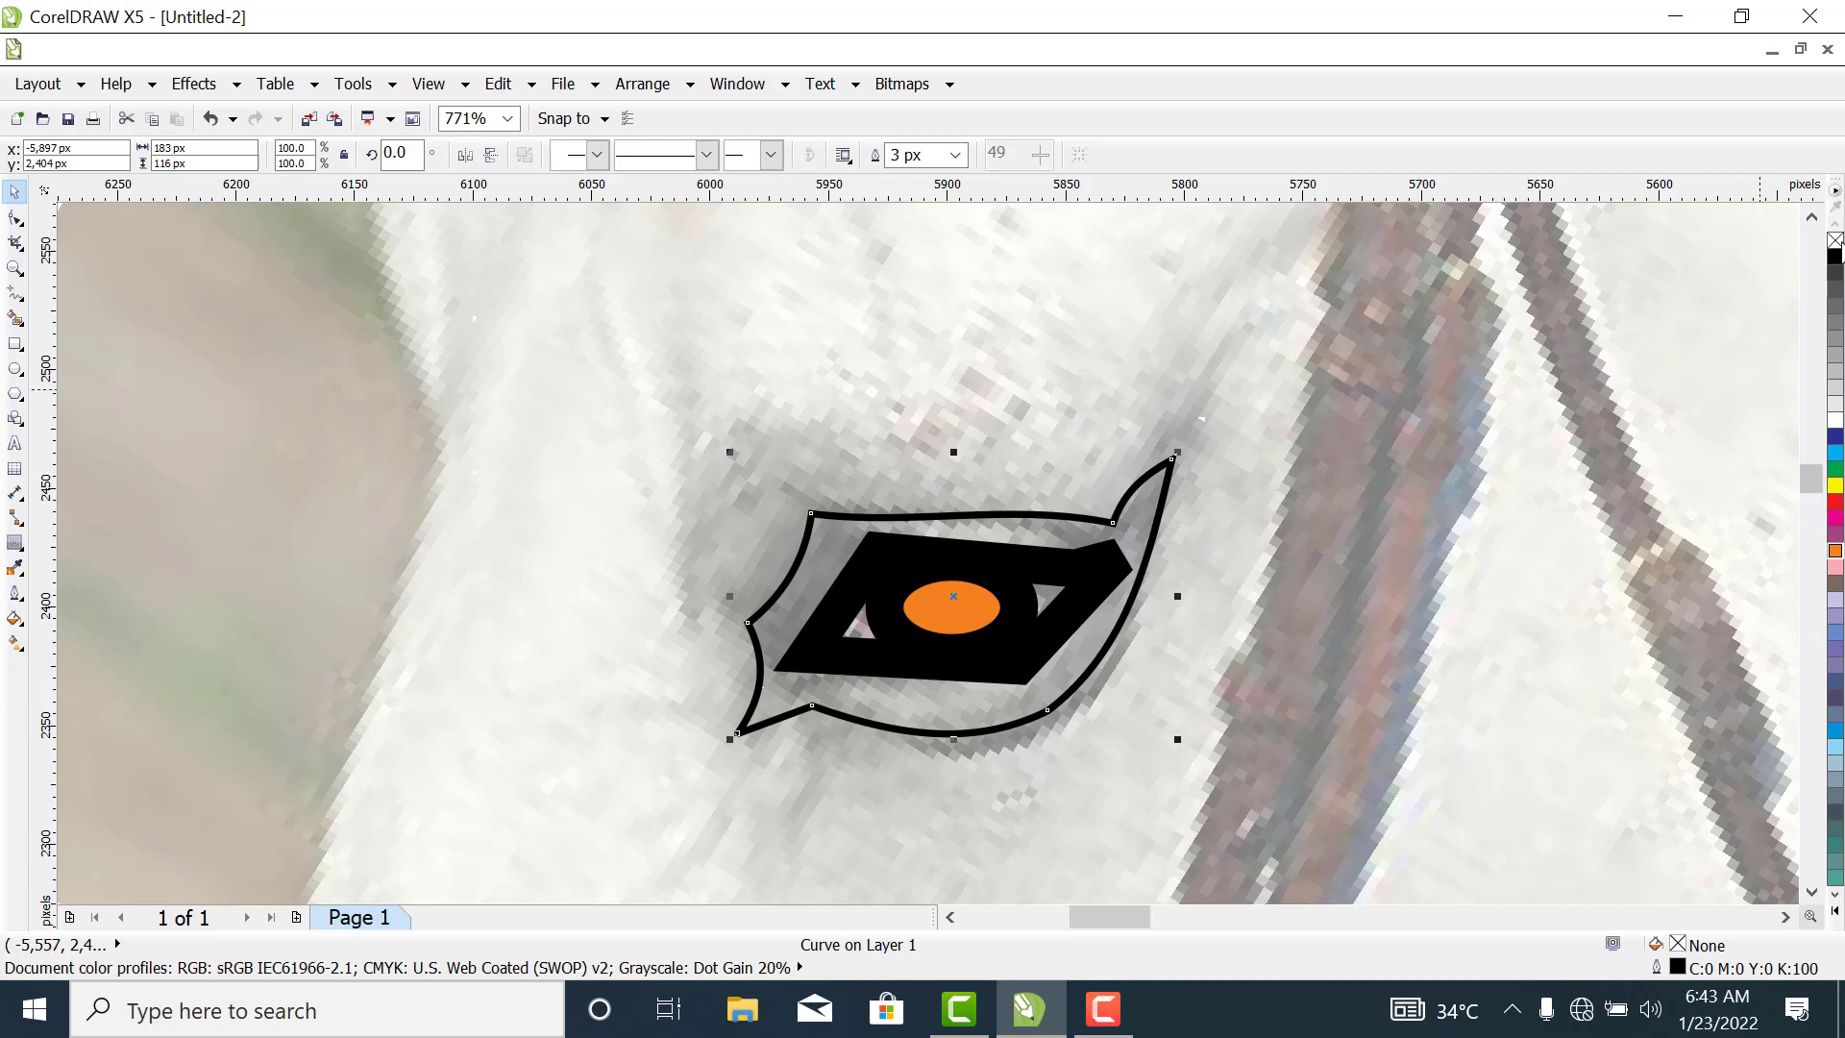
left_click(1833, 256)
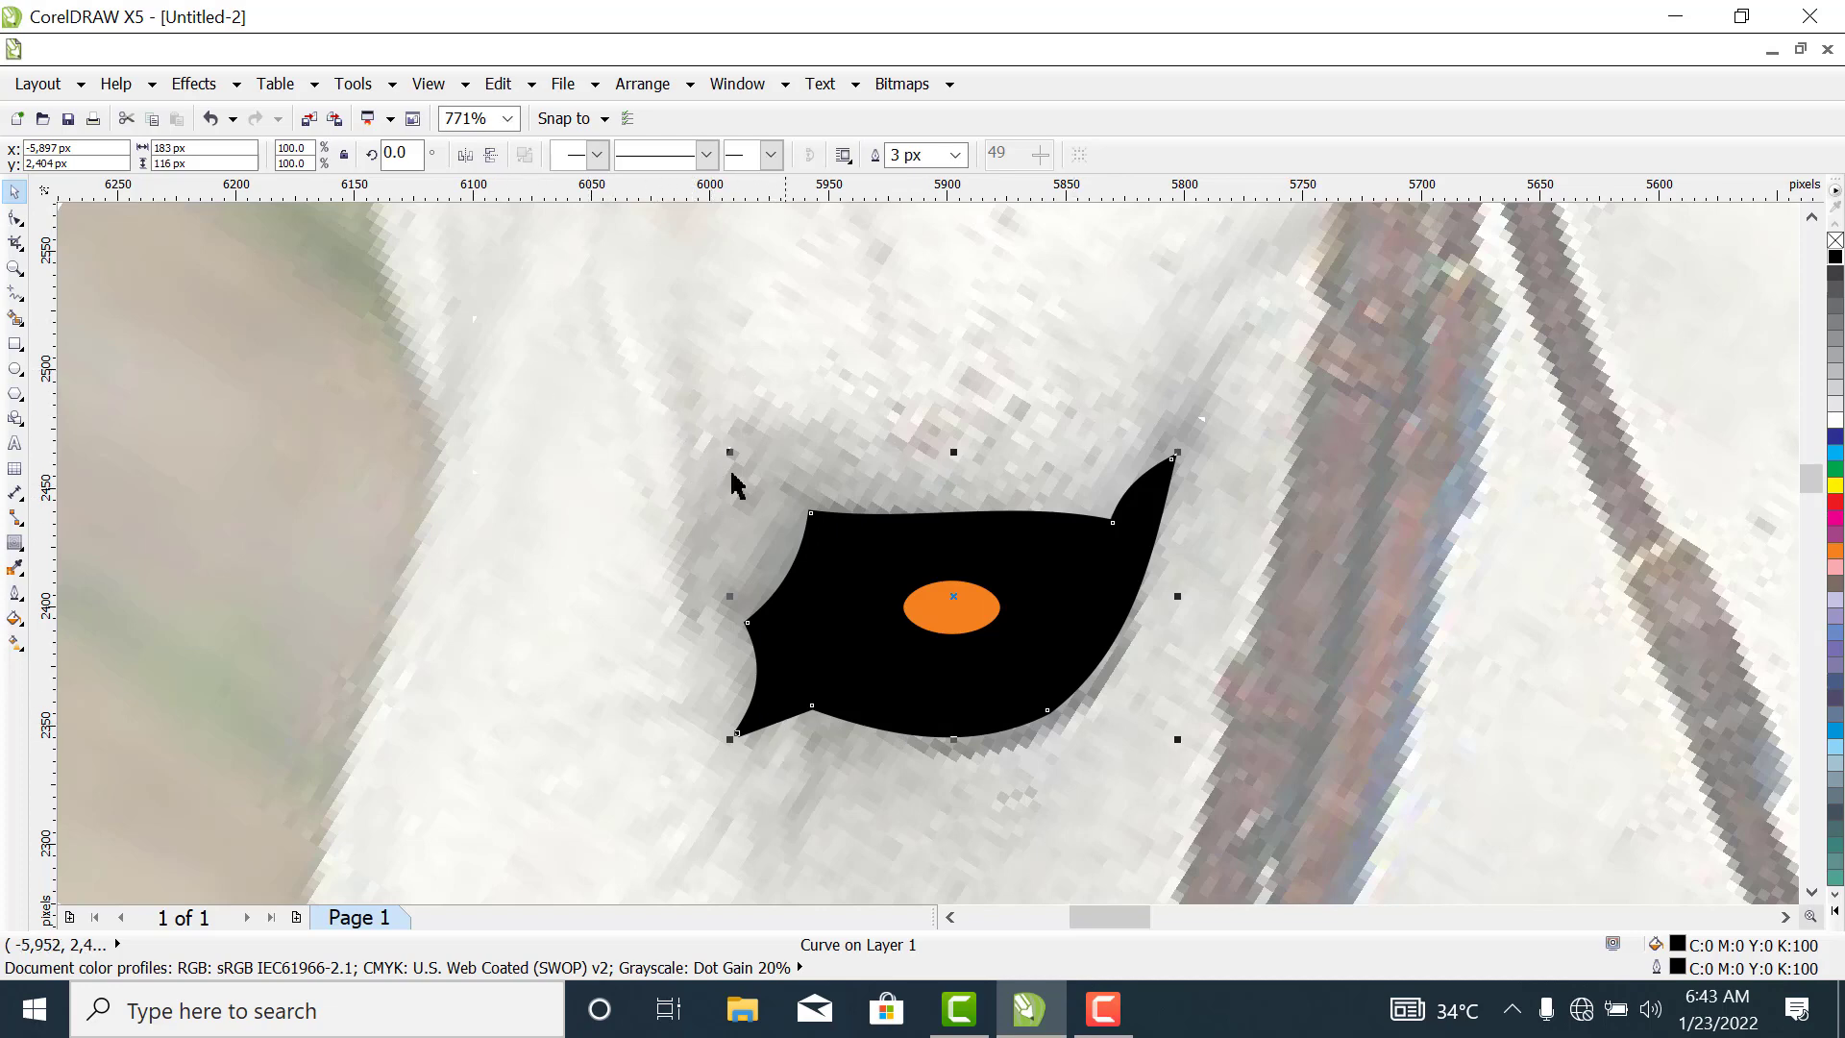
left_click(1105, 472)
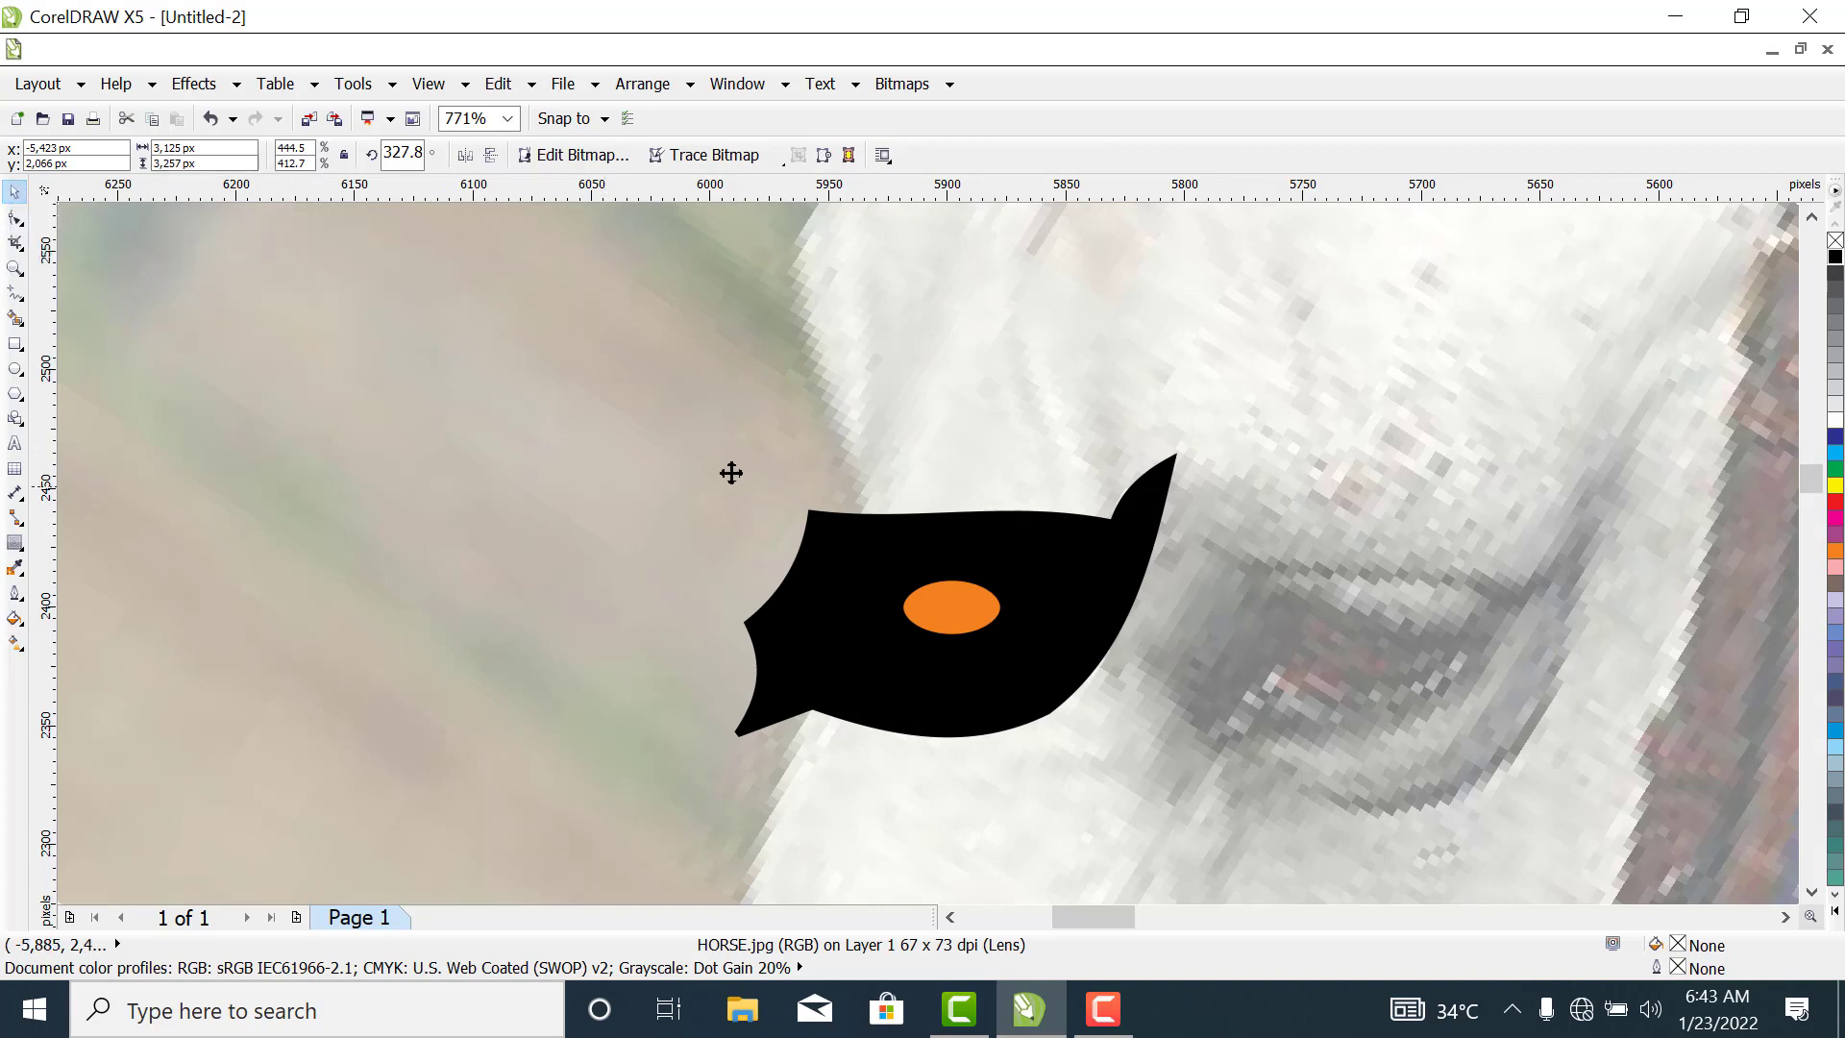
left_click_drag(950, 505, 1316, 646)
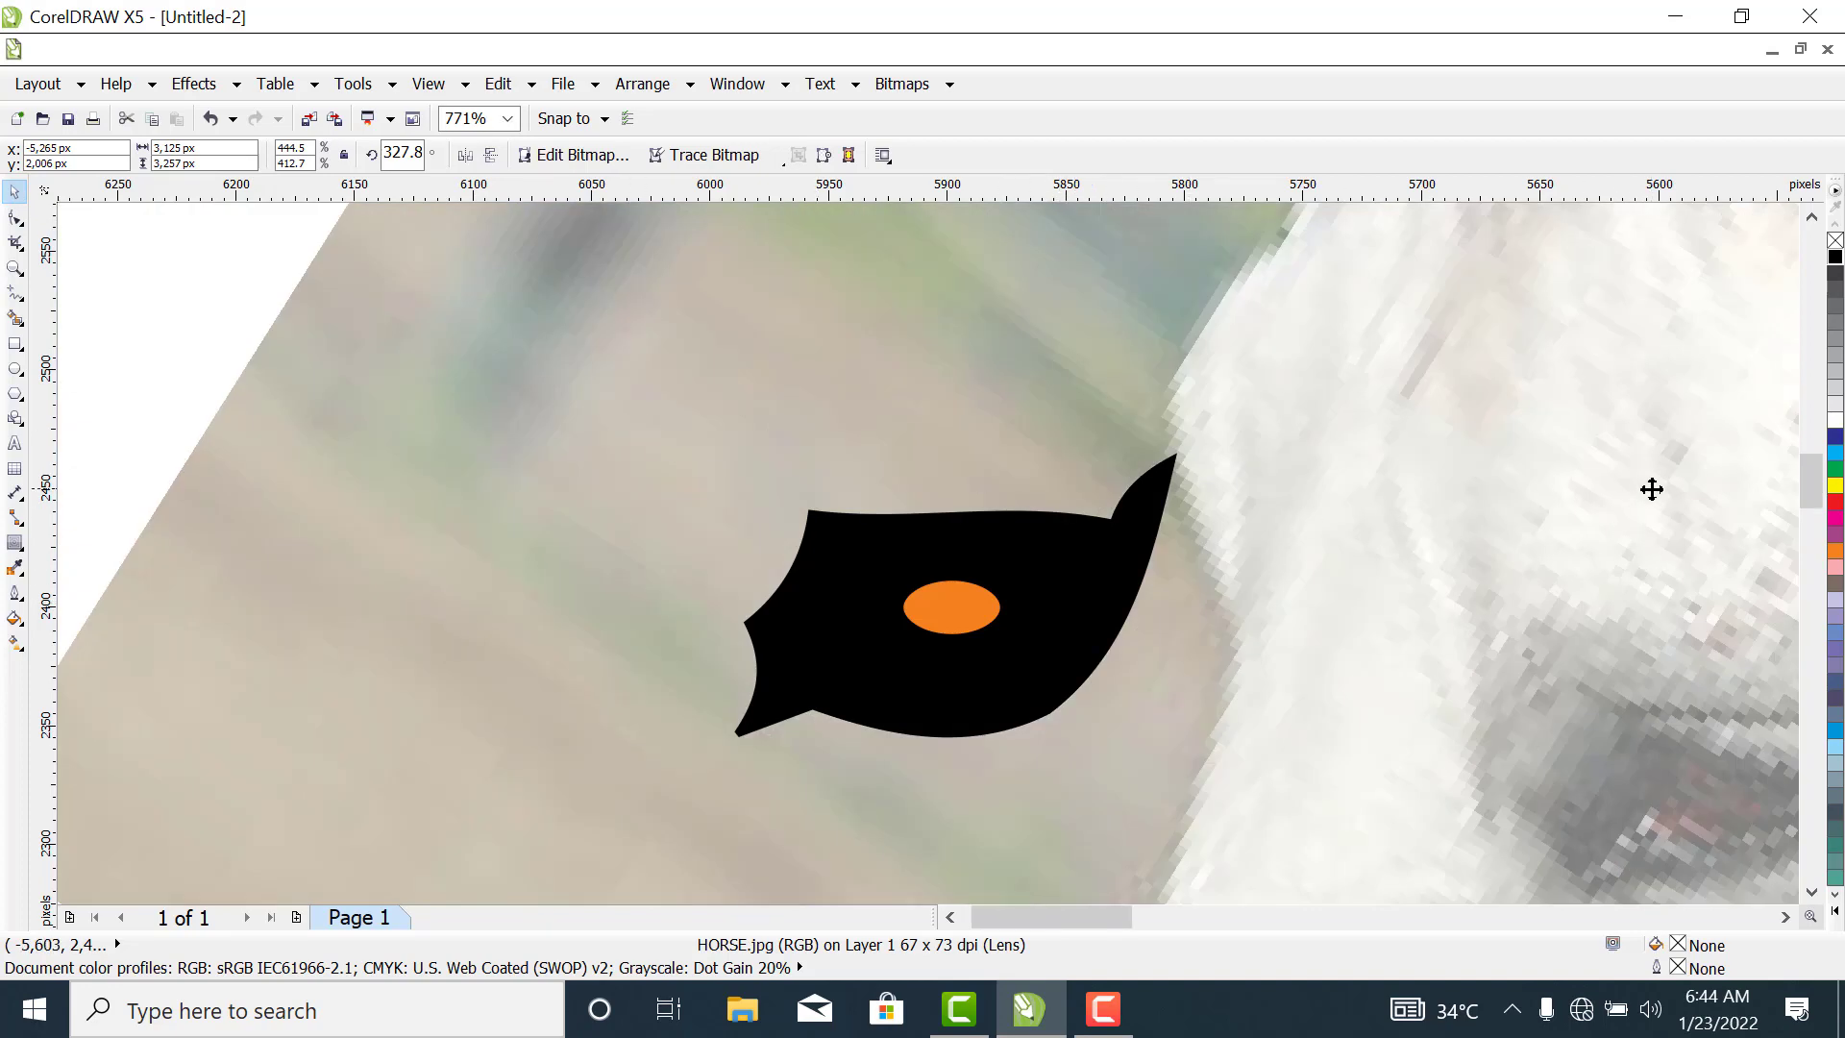
Select the iris, outer eye and inner eye shapes together and move them left onto the blank area beside the photo.
scroll(1627, 527, "down", 2)
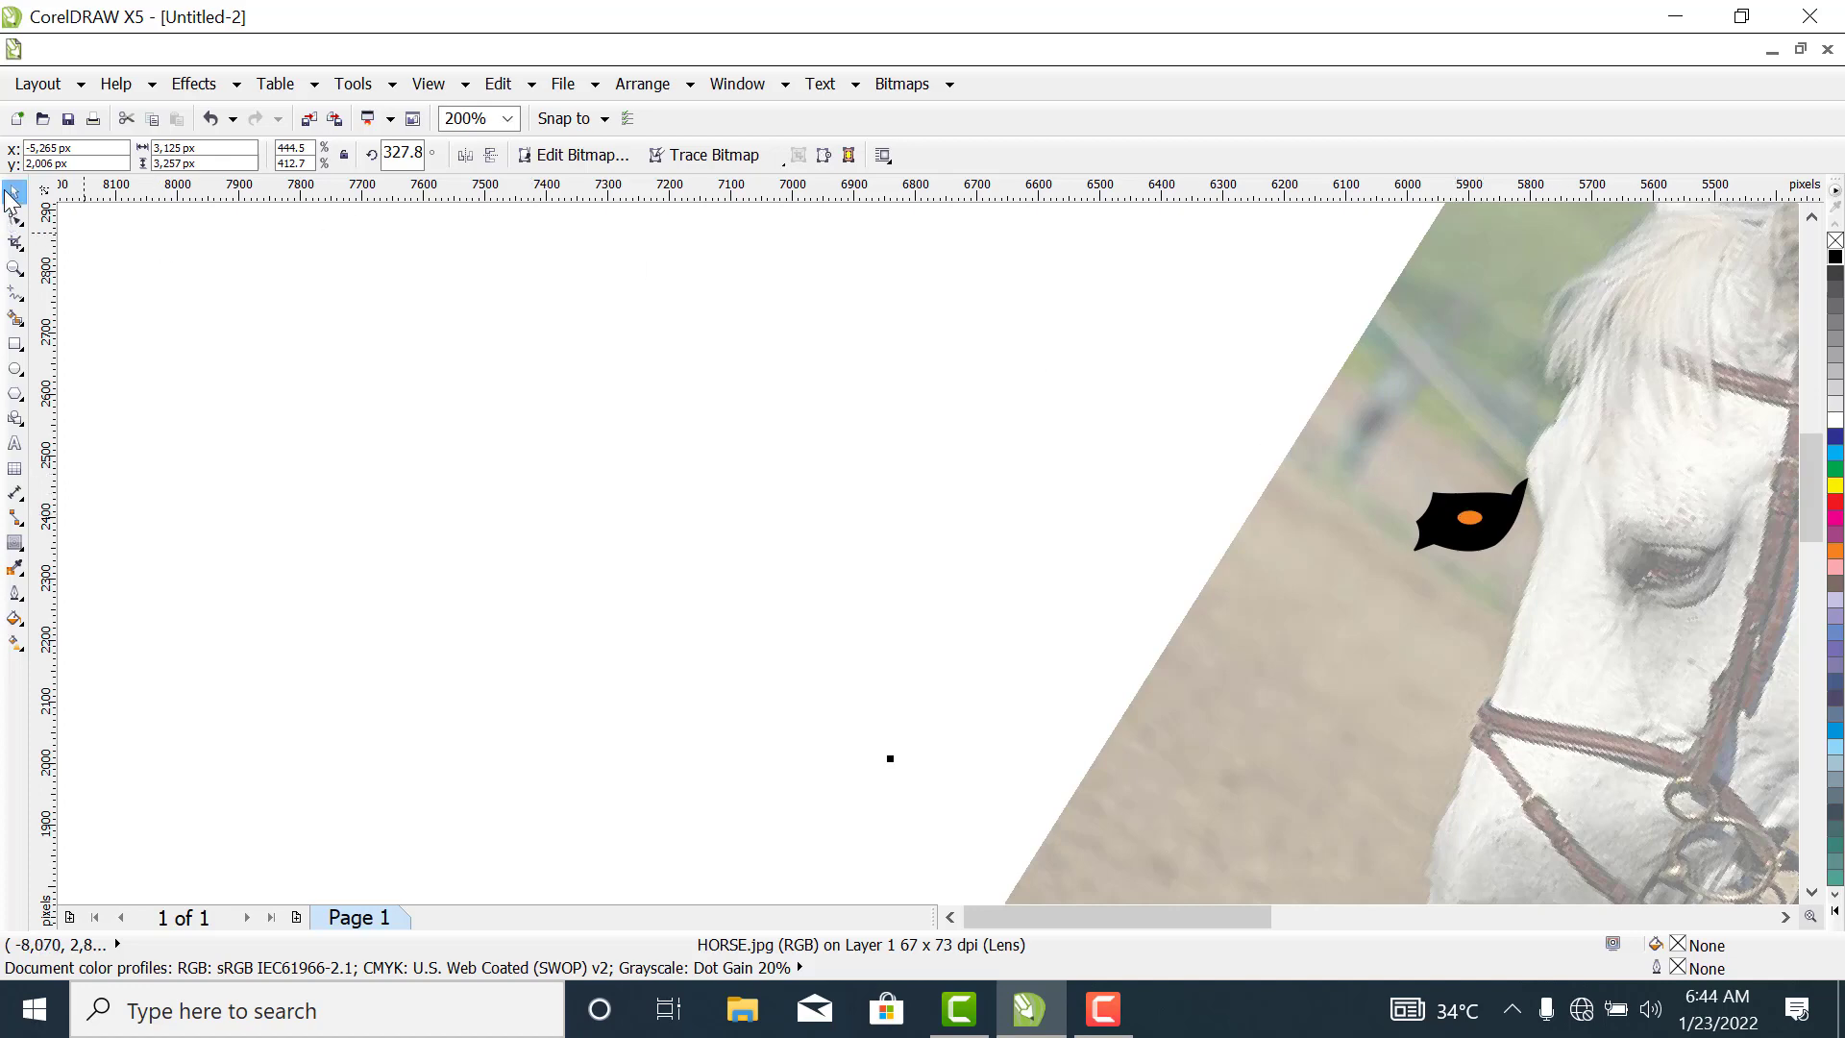
left_click(1469, 517)
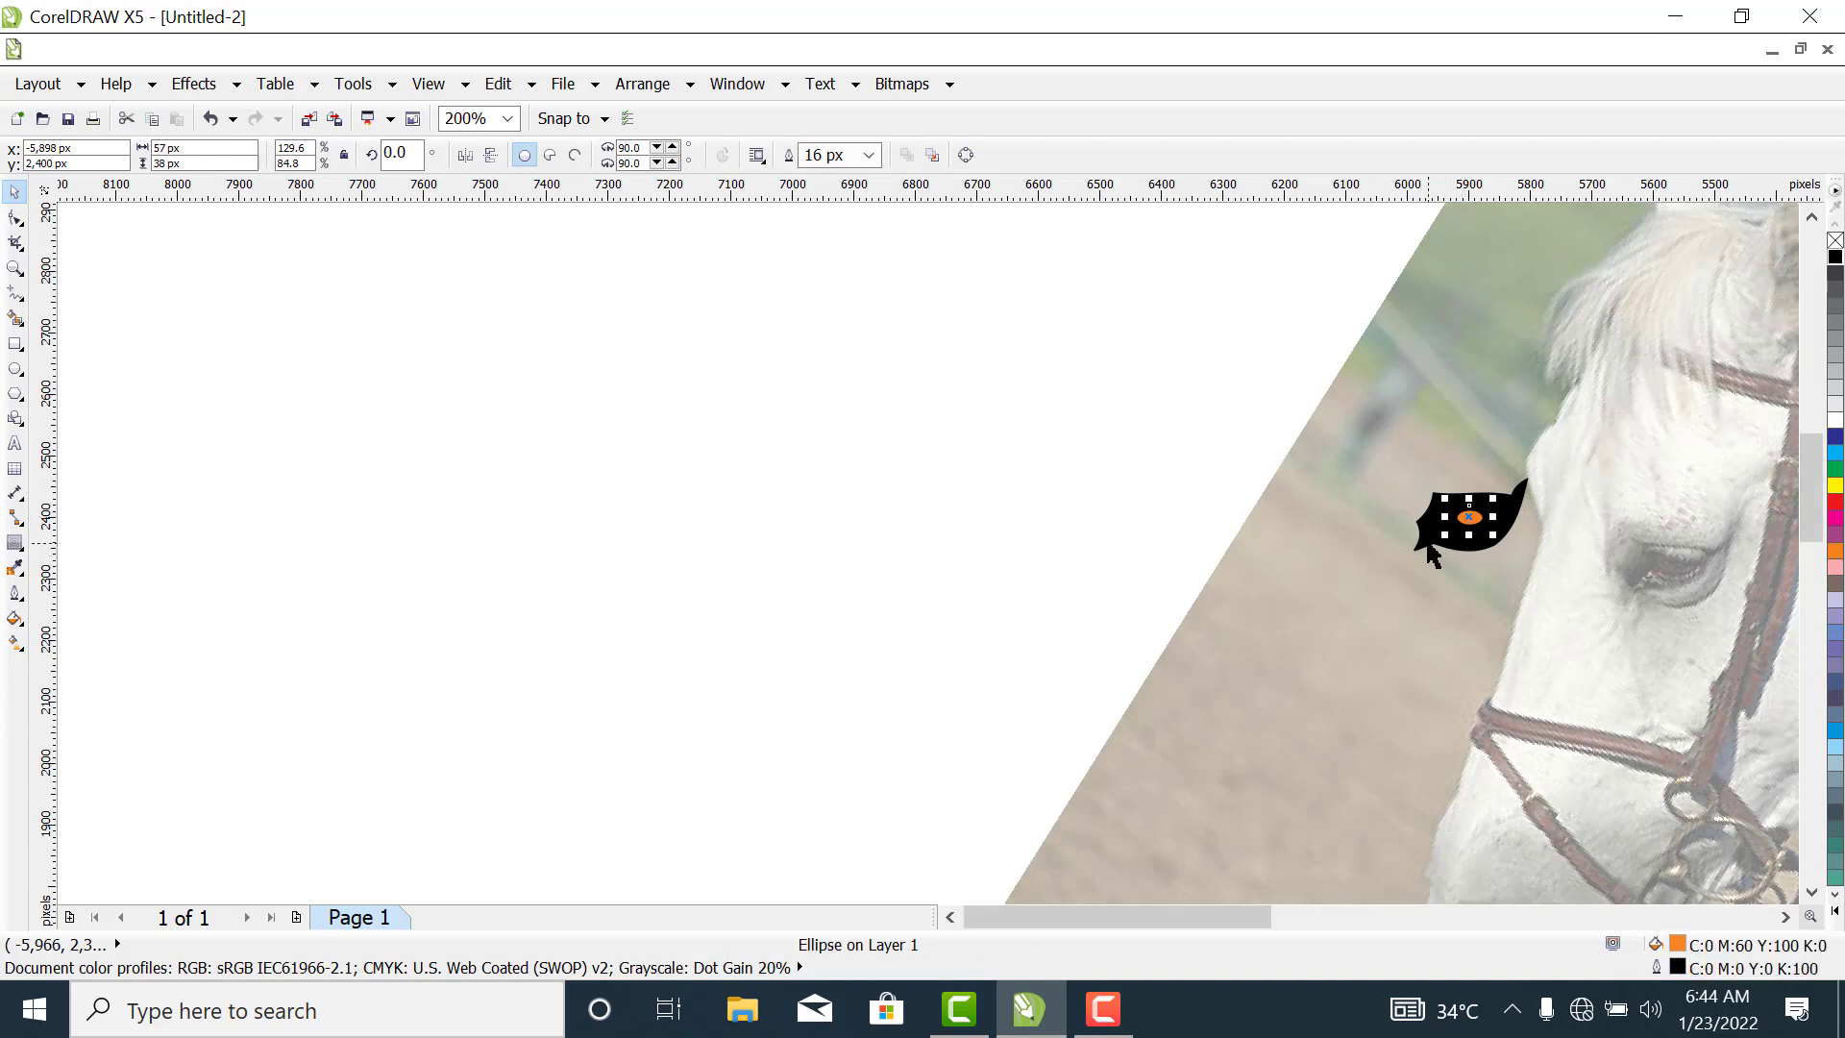
left_click(1428, 547, "shift")
left_click(1487, 531, "shift")
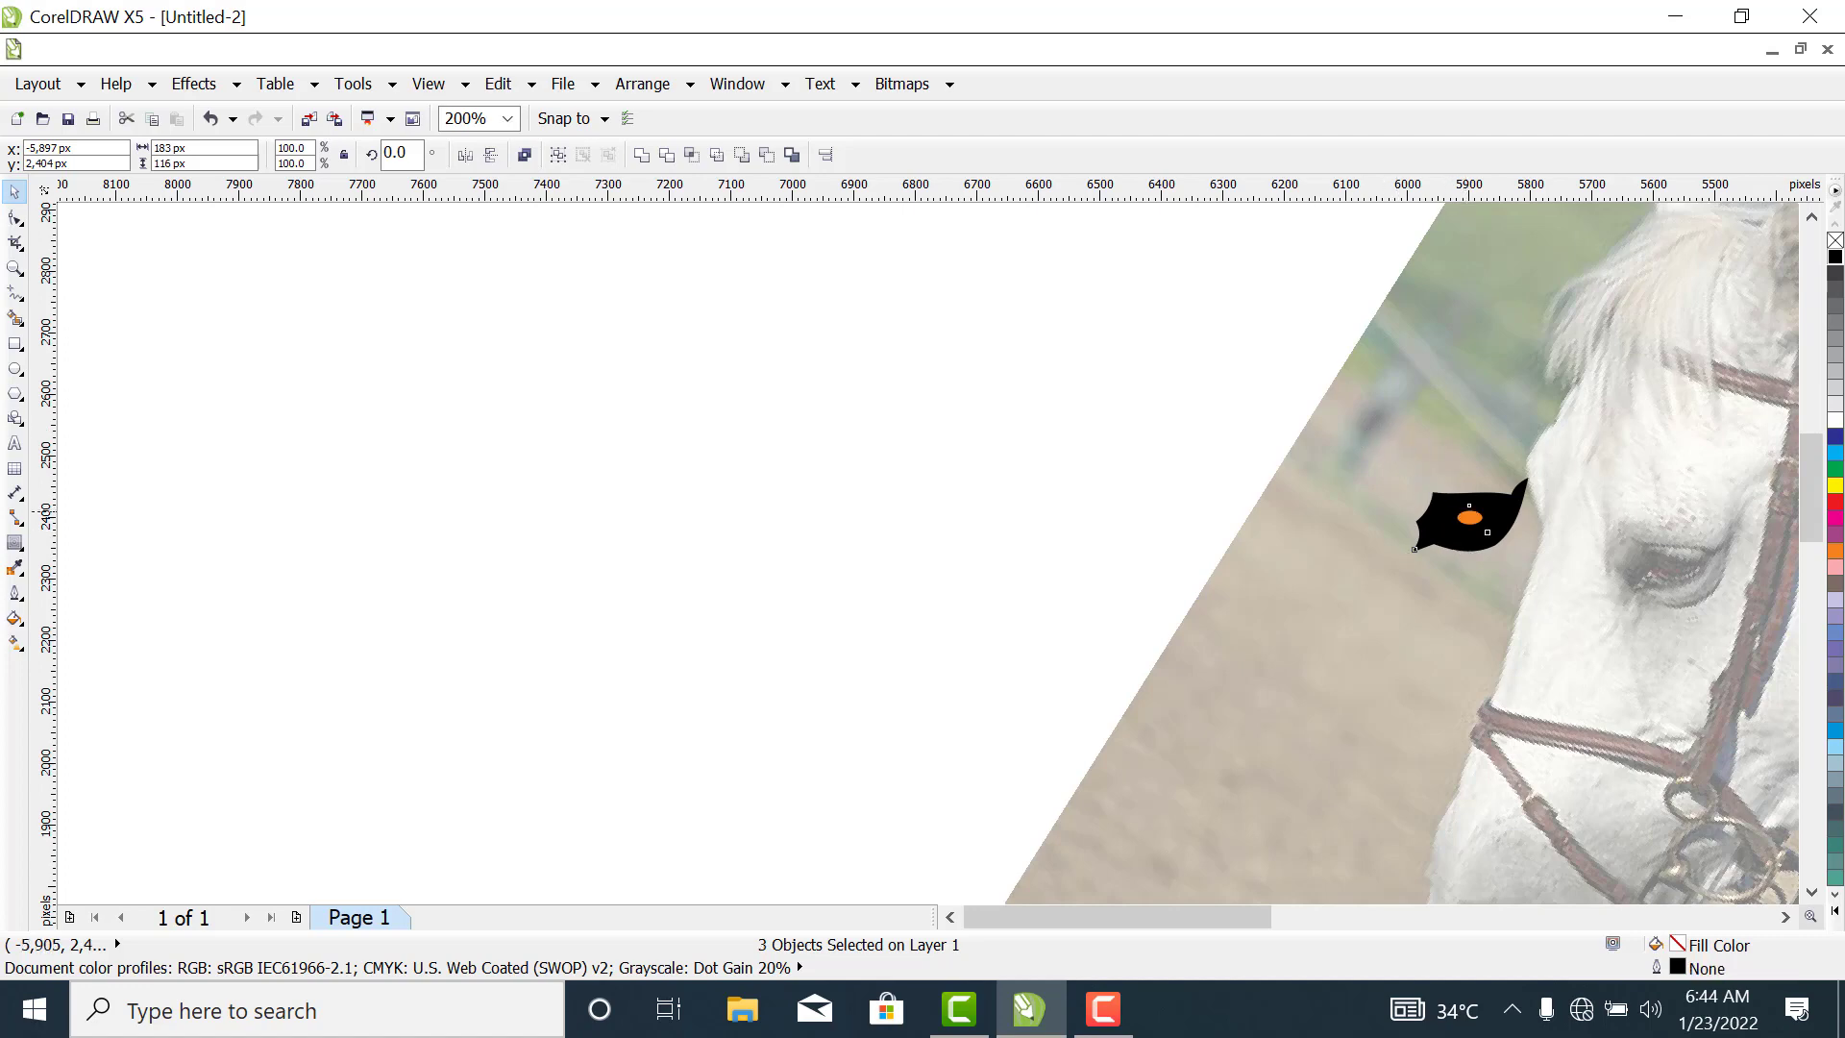
left_click_drag(1465, 519, 814, 508)
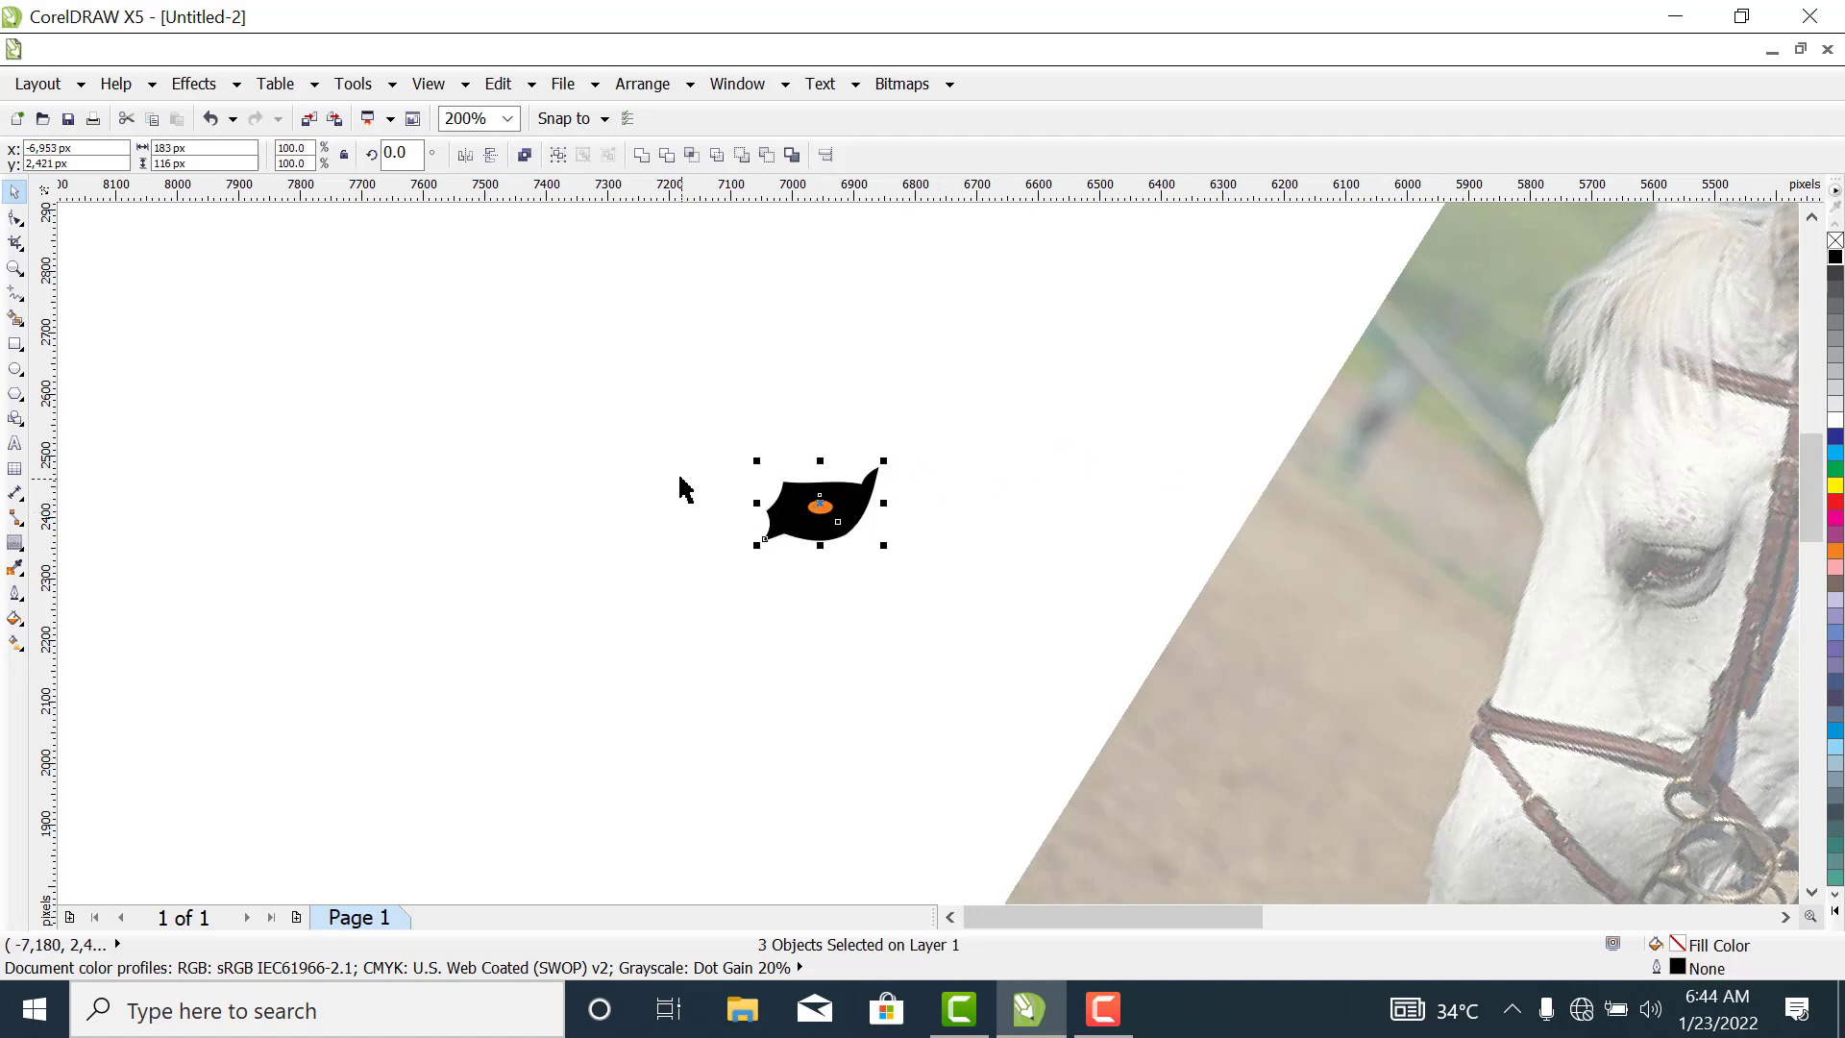
Group the iris, outer eye and inner eye shapes and scale the group down to about 151 px wide.
left_click_drag(706, 397, 976, 609)
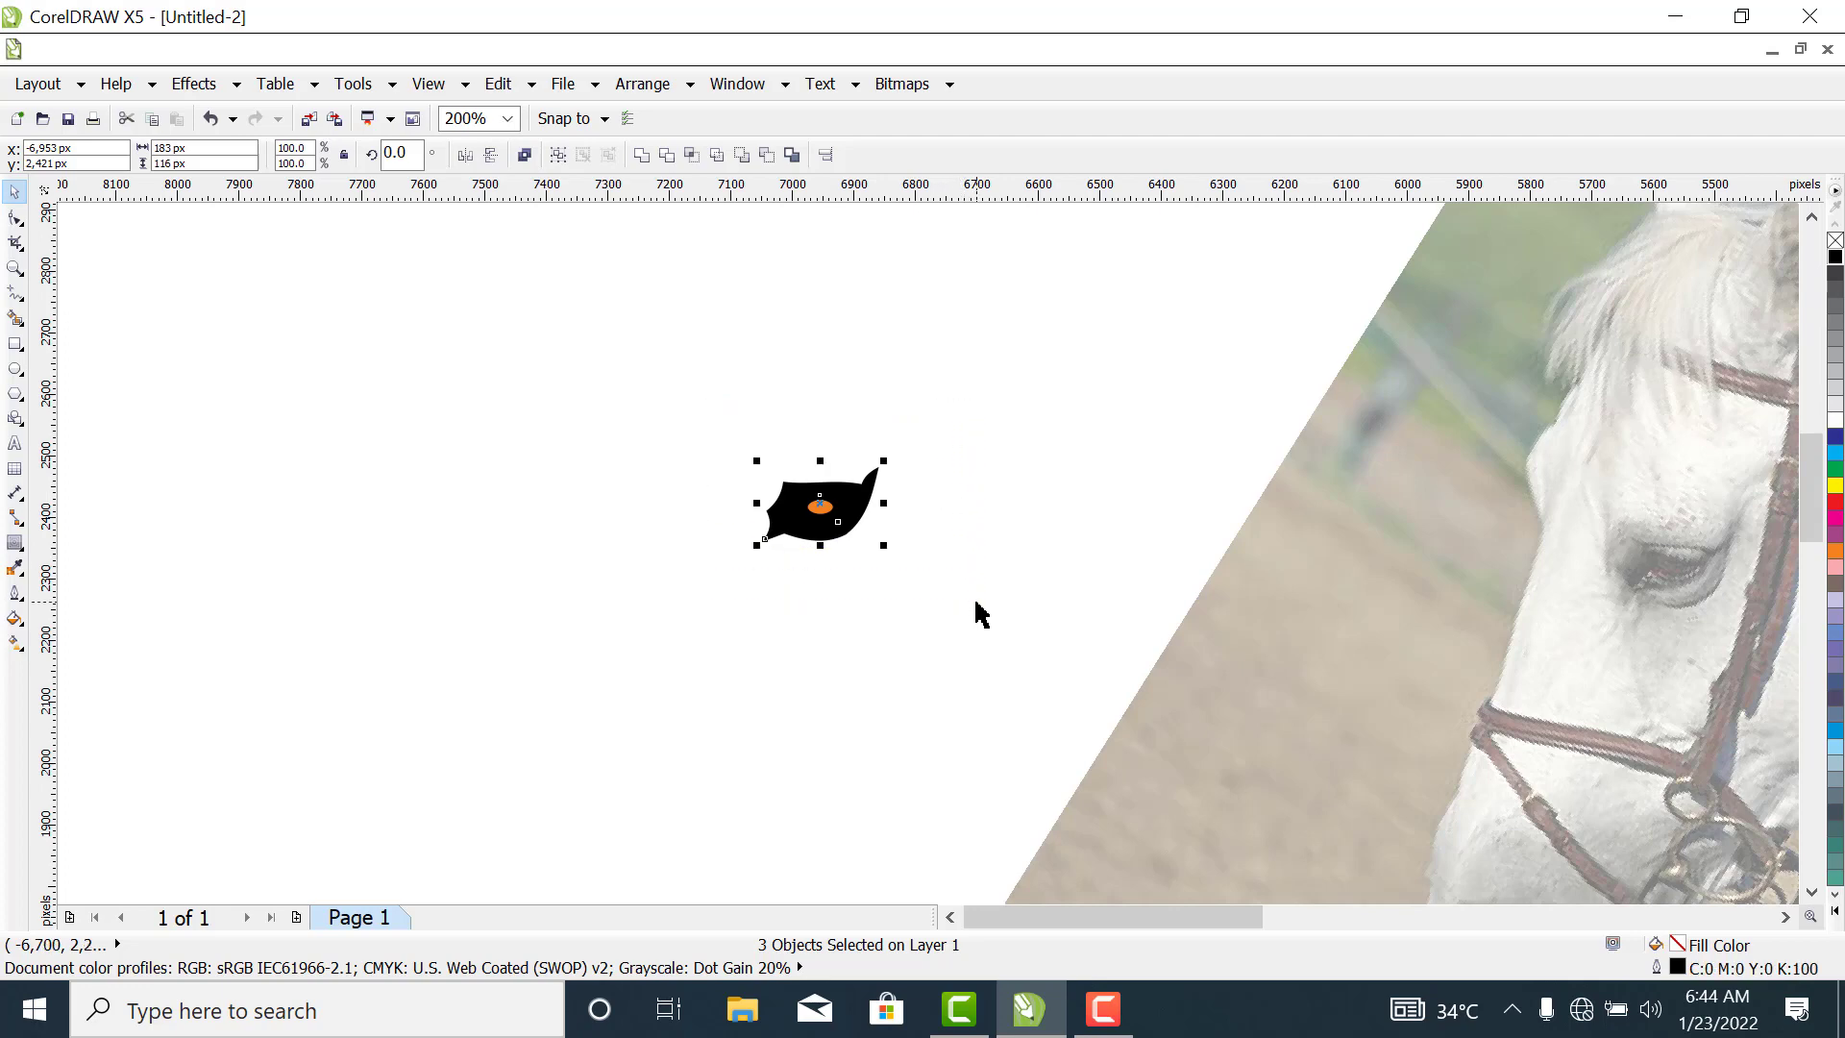
key("ctrl+g")
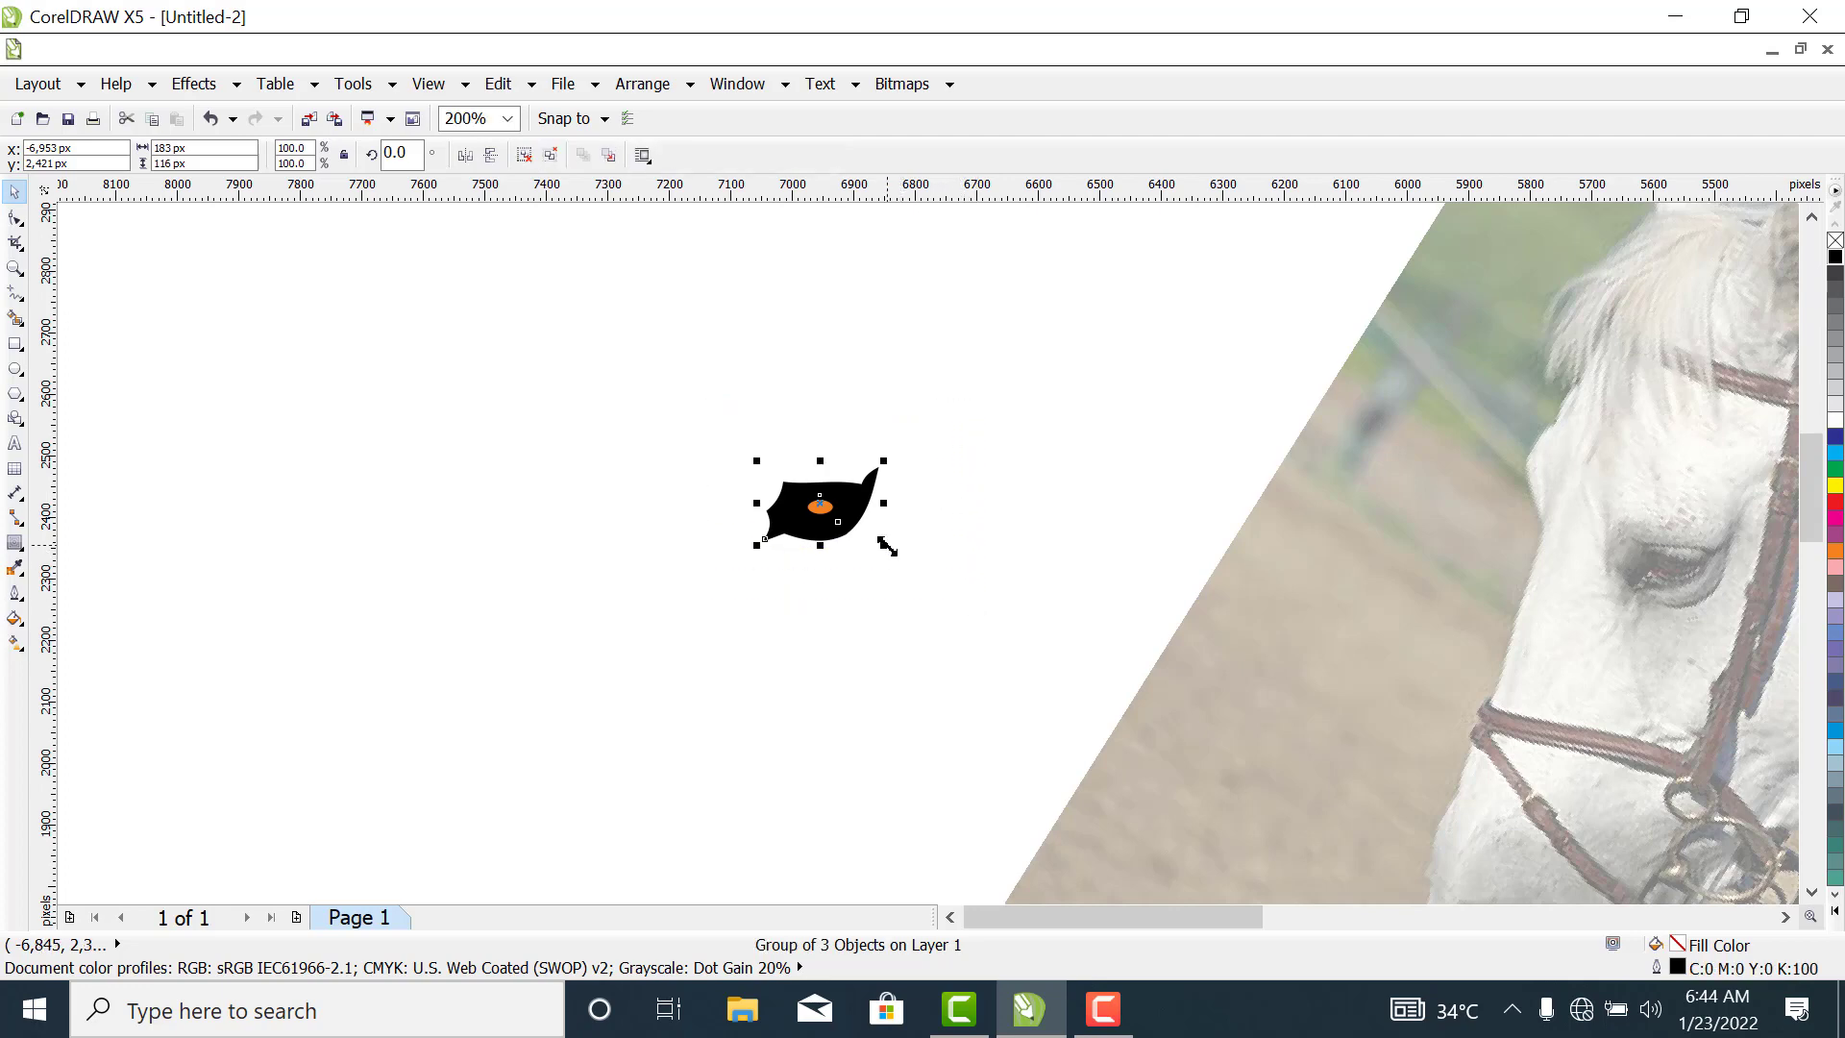
mouse_move(885, 546)
left_mouse_down()
mouse_move(852, 527)
mouse_move(870, 534)
left_mouse_up()
left_click(939, 506)
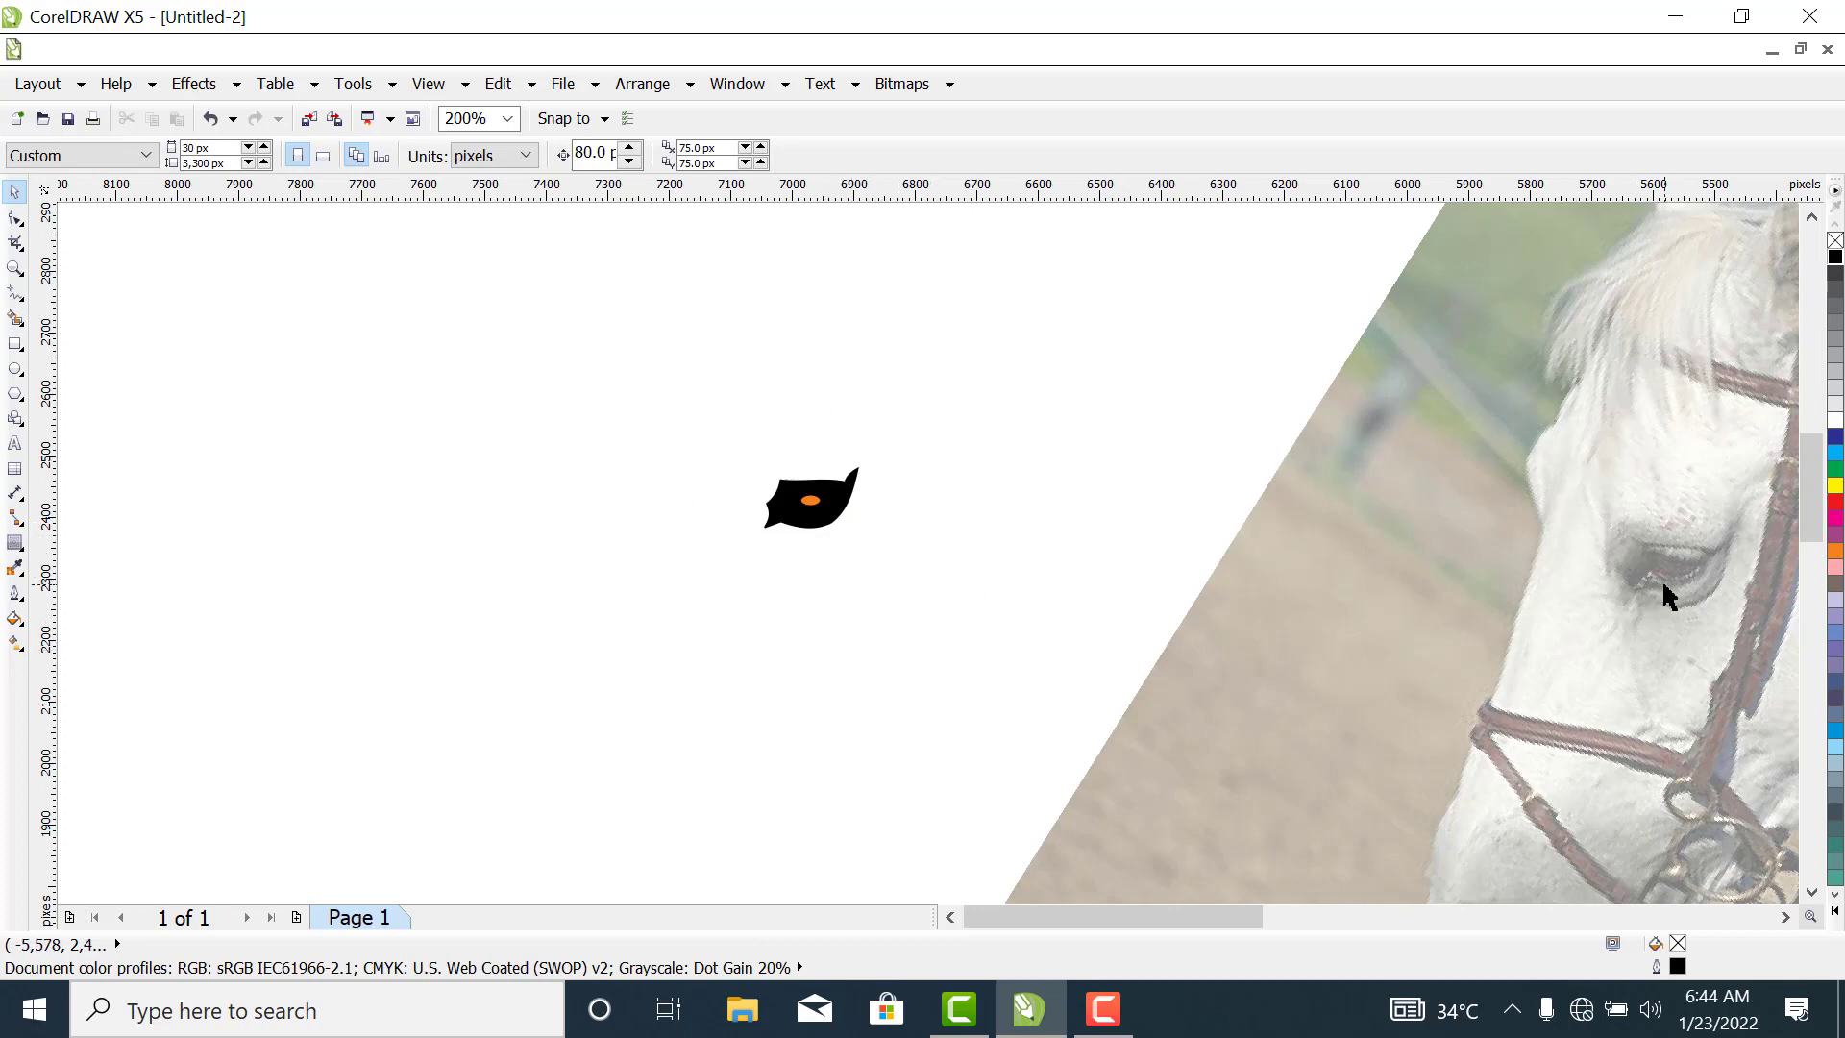
Move the horse photo far to the left, clear of the grouped eye.
left_click_drag(1665, 596, 849, 602)
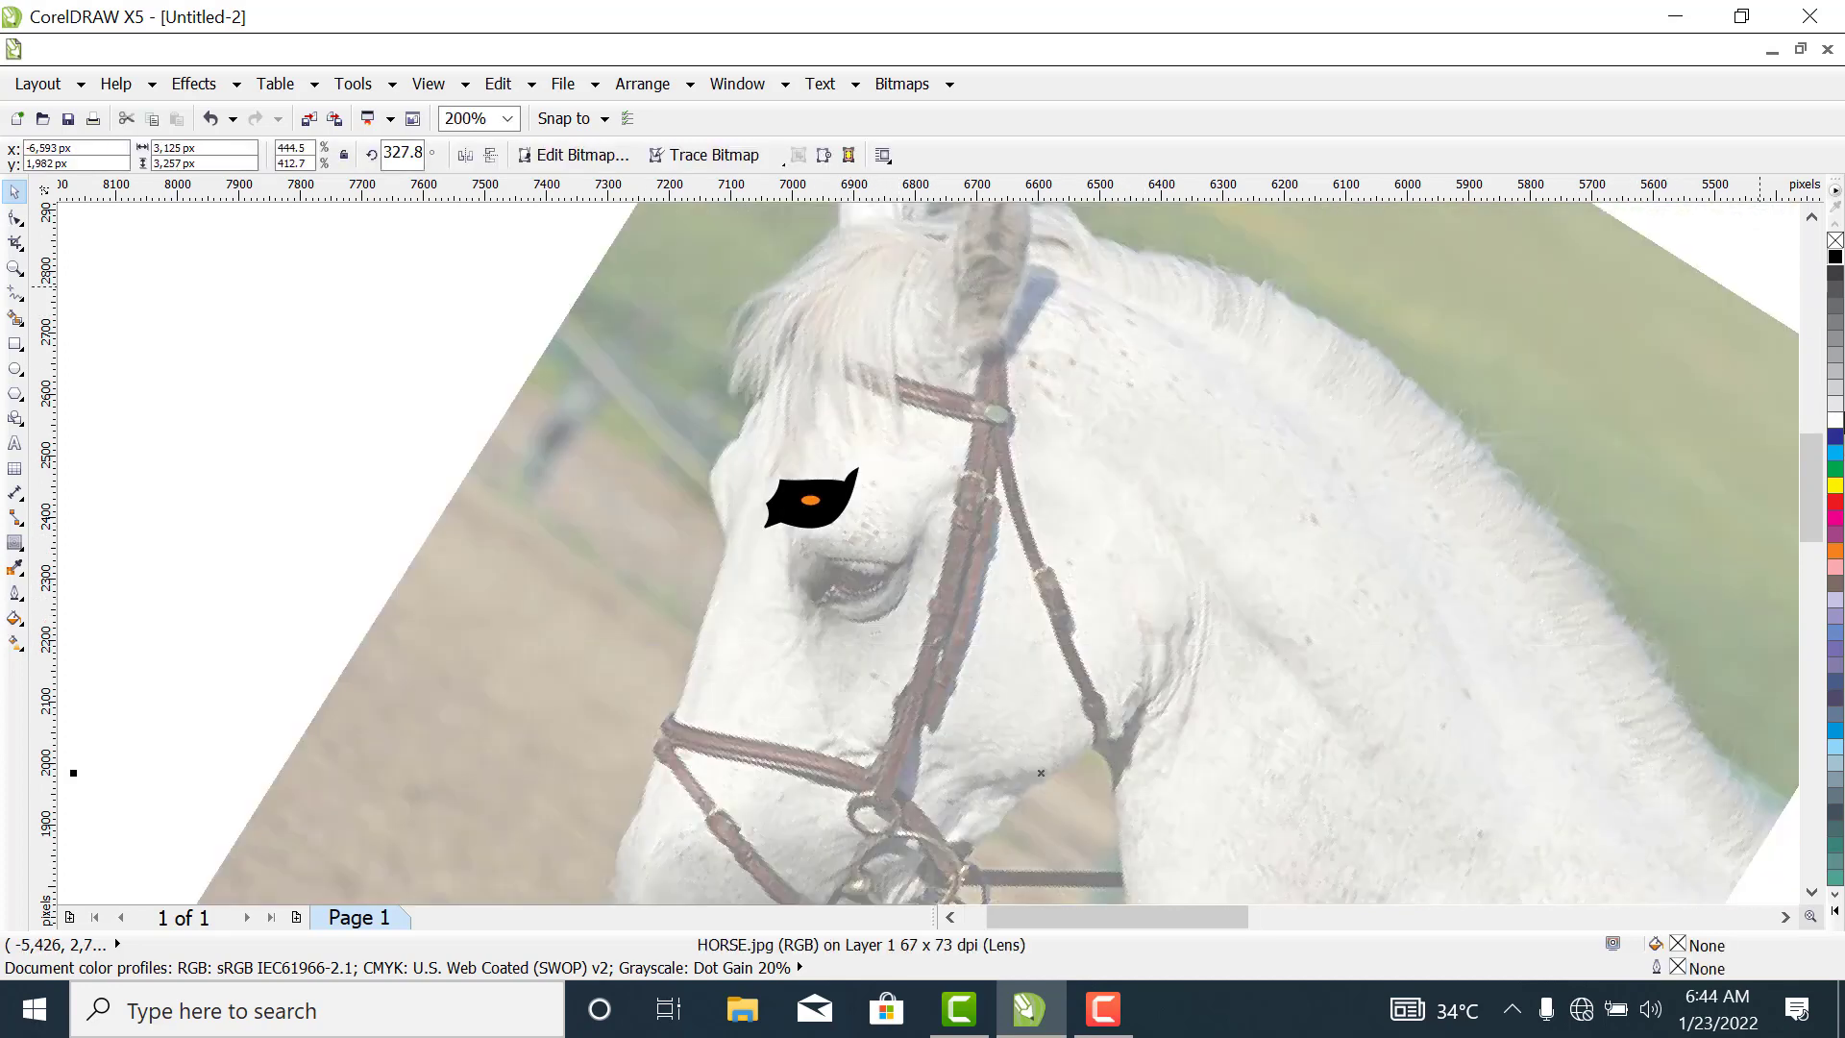
scroll(1611, 448, "down", 2)
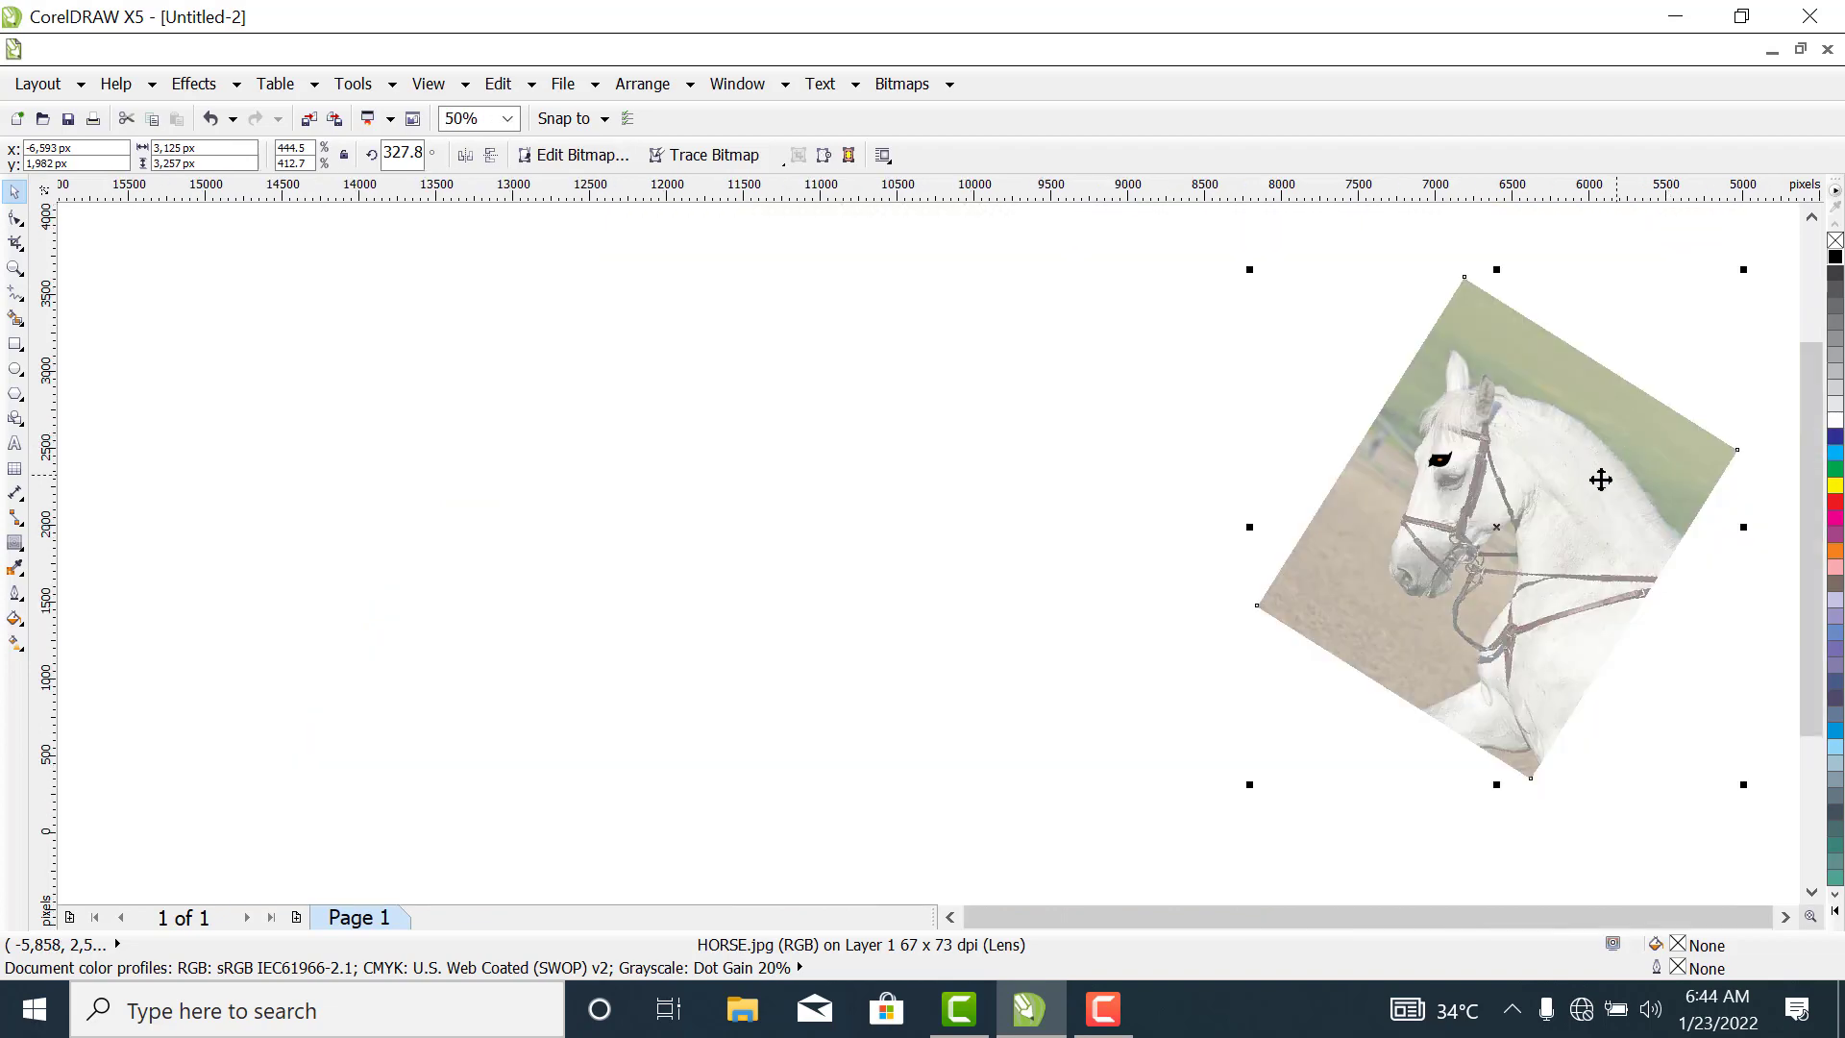
left_click_drag(1577, 550, 719, 566)
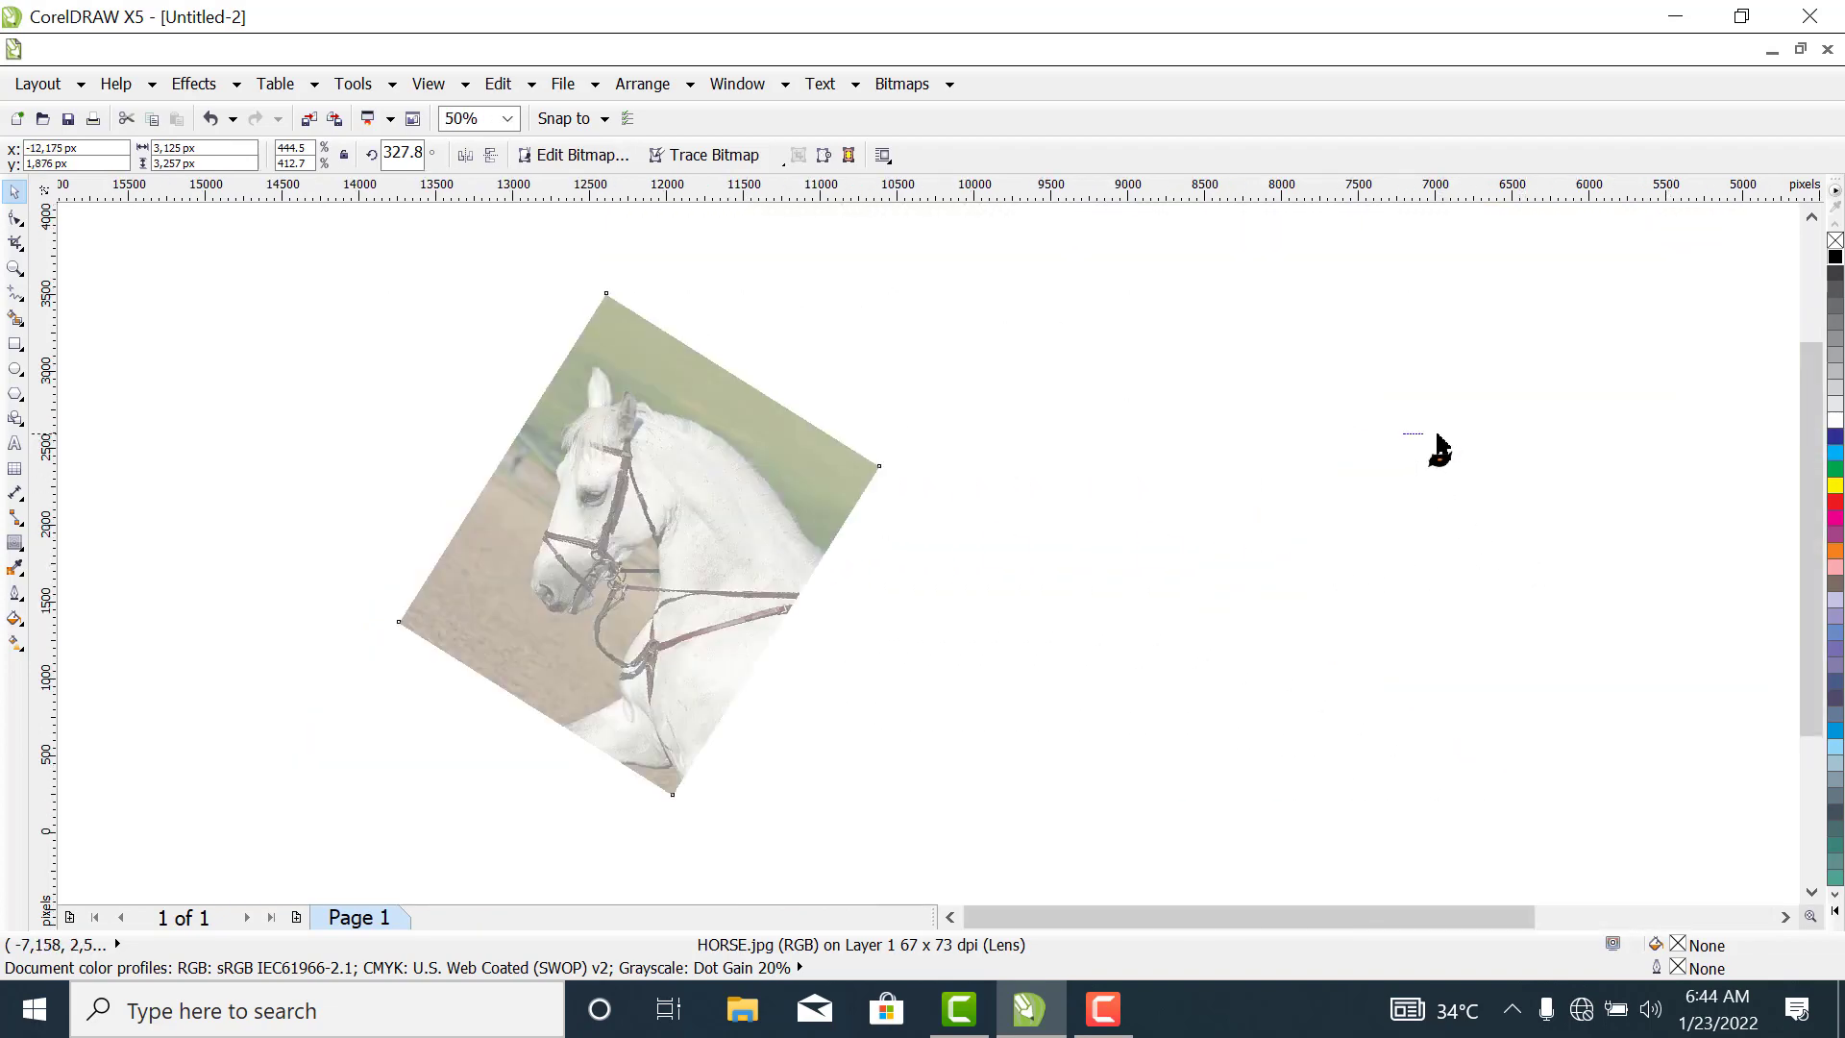
Select all nine shapes of the horse emblem together and move them left, next to the grouped eye.
left_click_drag(1439, 449, 1467, 520)
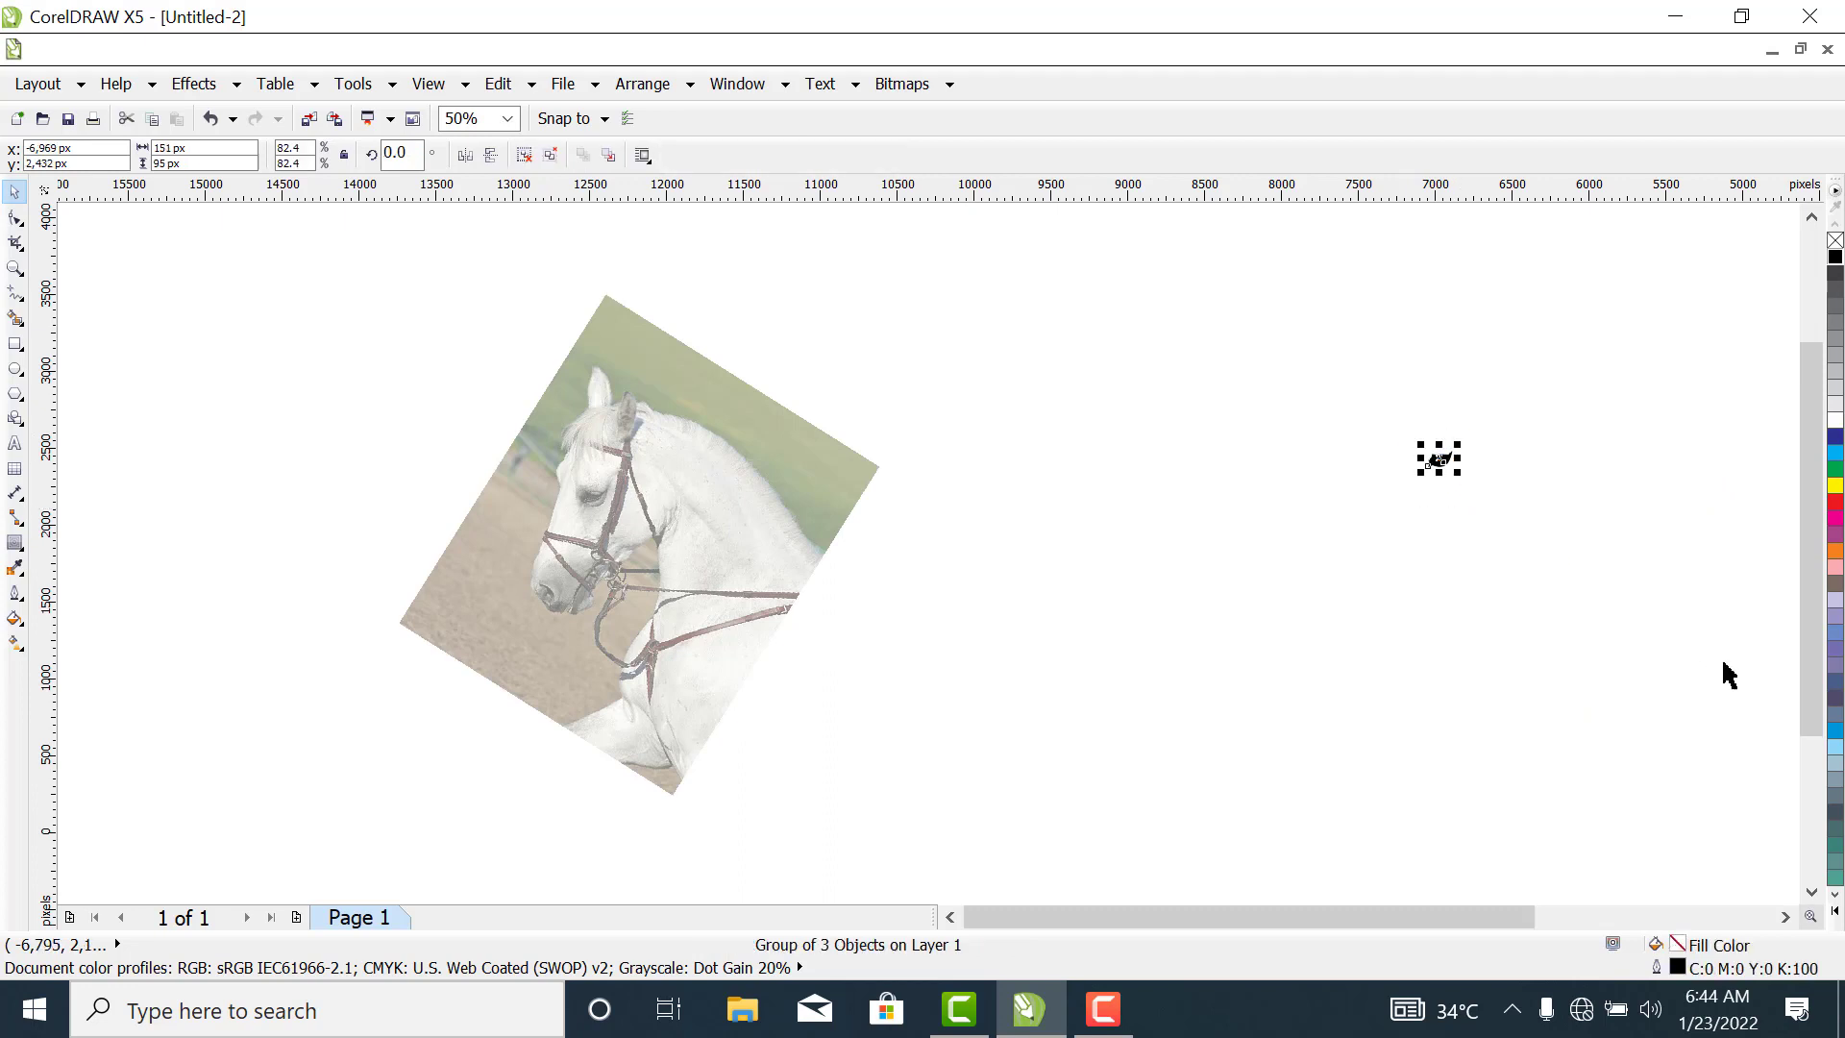
left_click(1782, 920)
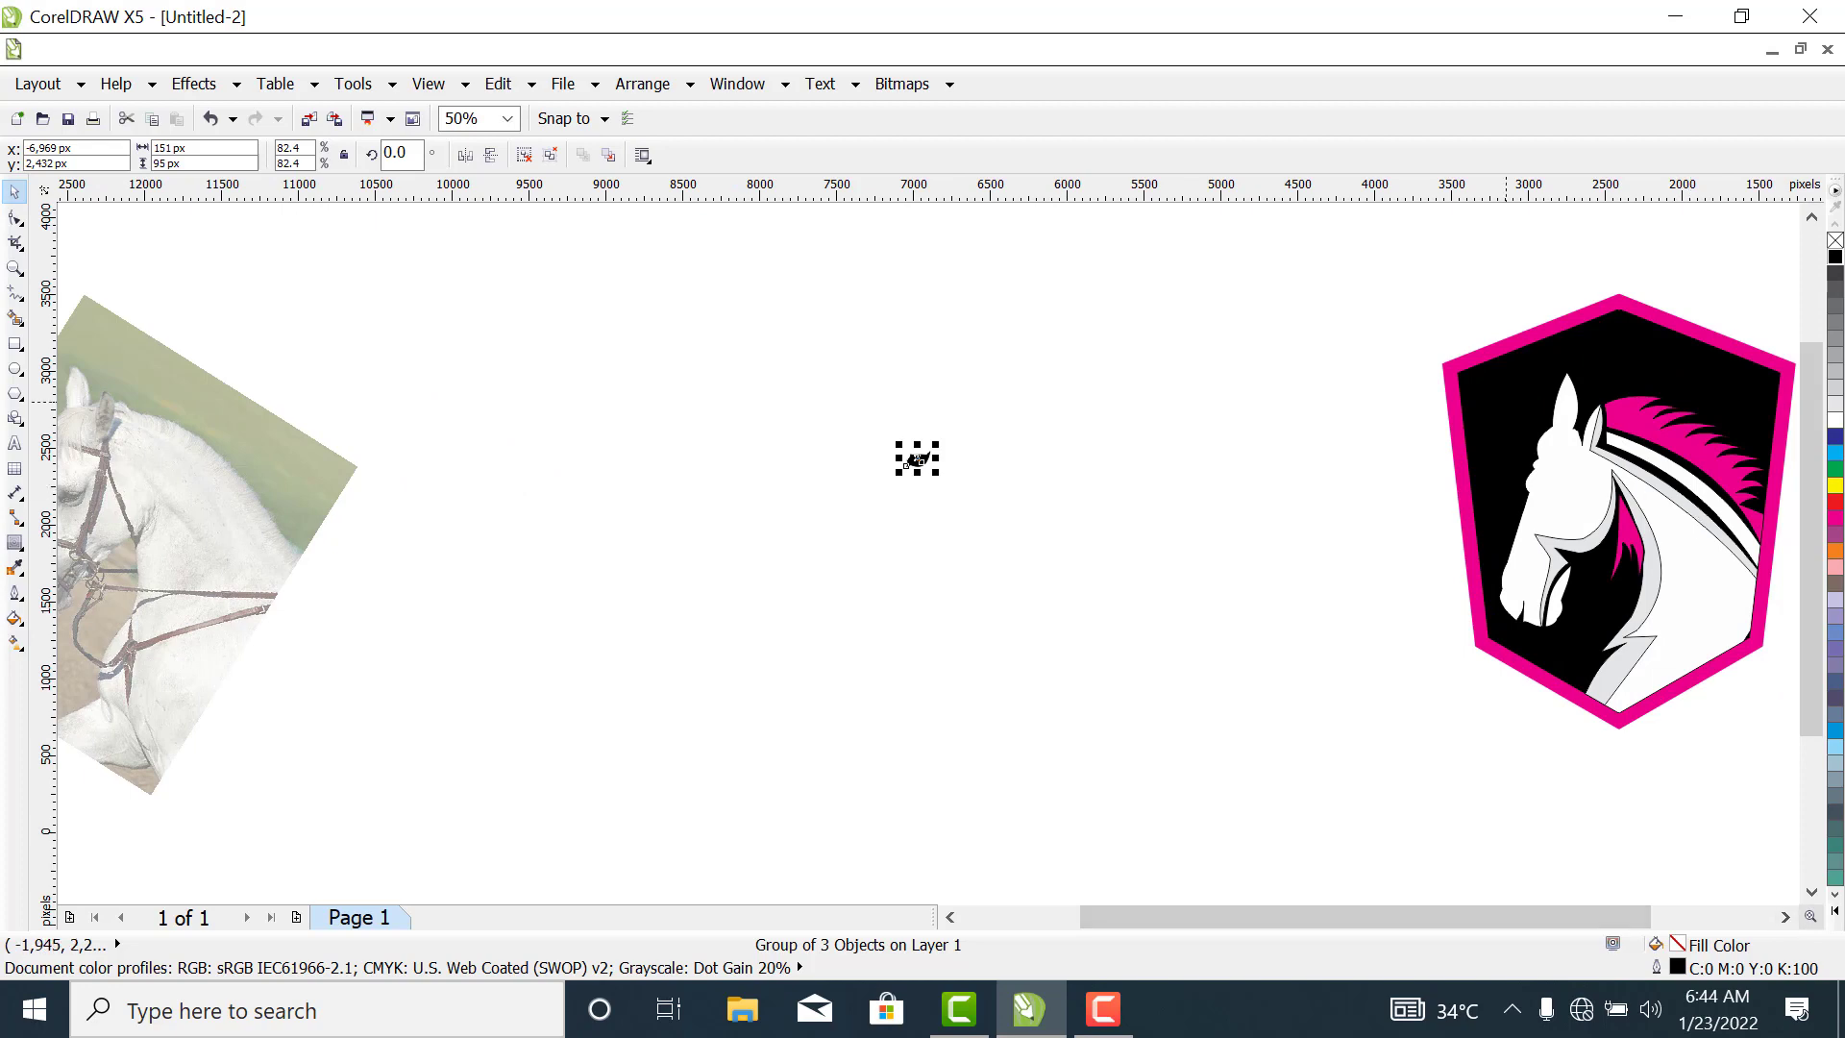
left_click_drag(1372, 263, 1660, 774)
left_click_drag(1314, 600, 980, 581)
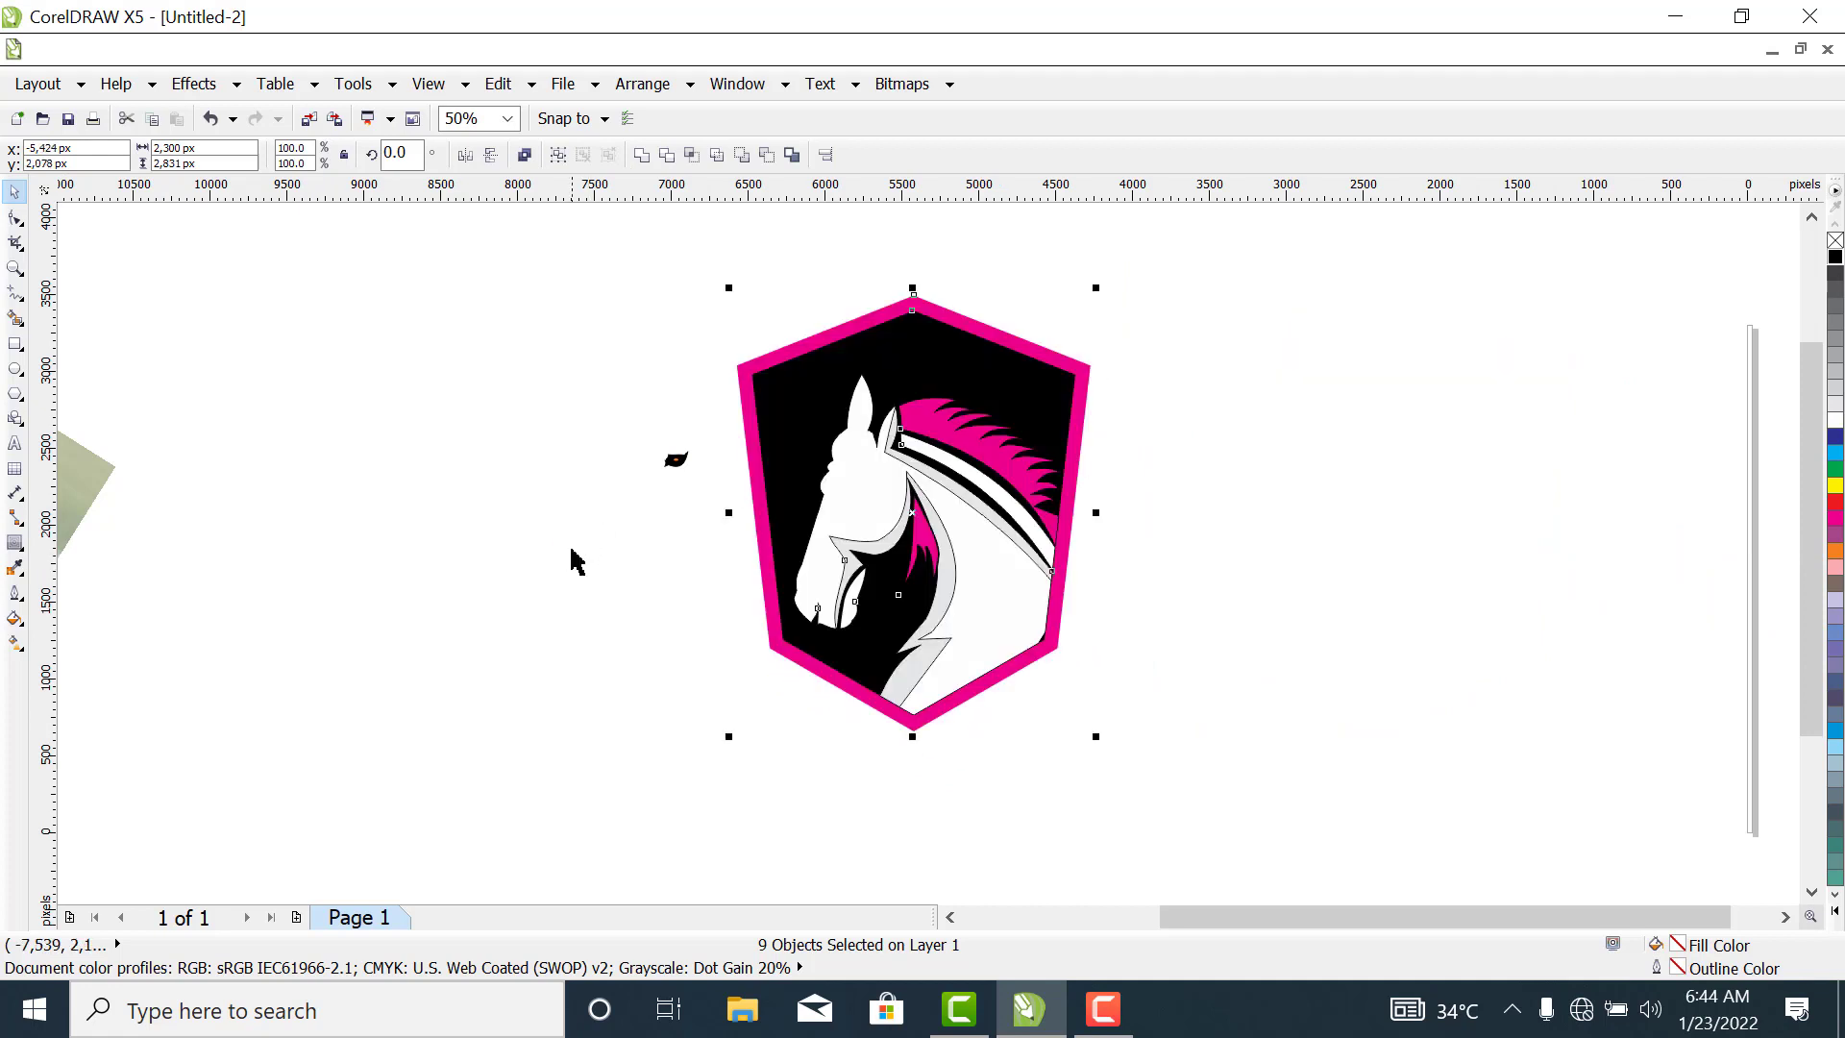
Place the grouped eye on the emblem's horse head and move the horse photo right, beside the emblem.
left_click_drag(675, 460, 857, 492)
left_click(1280, 502)
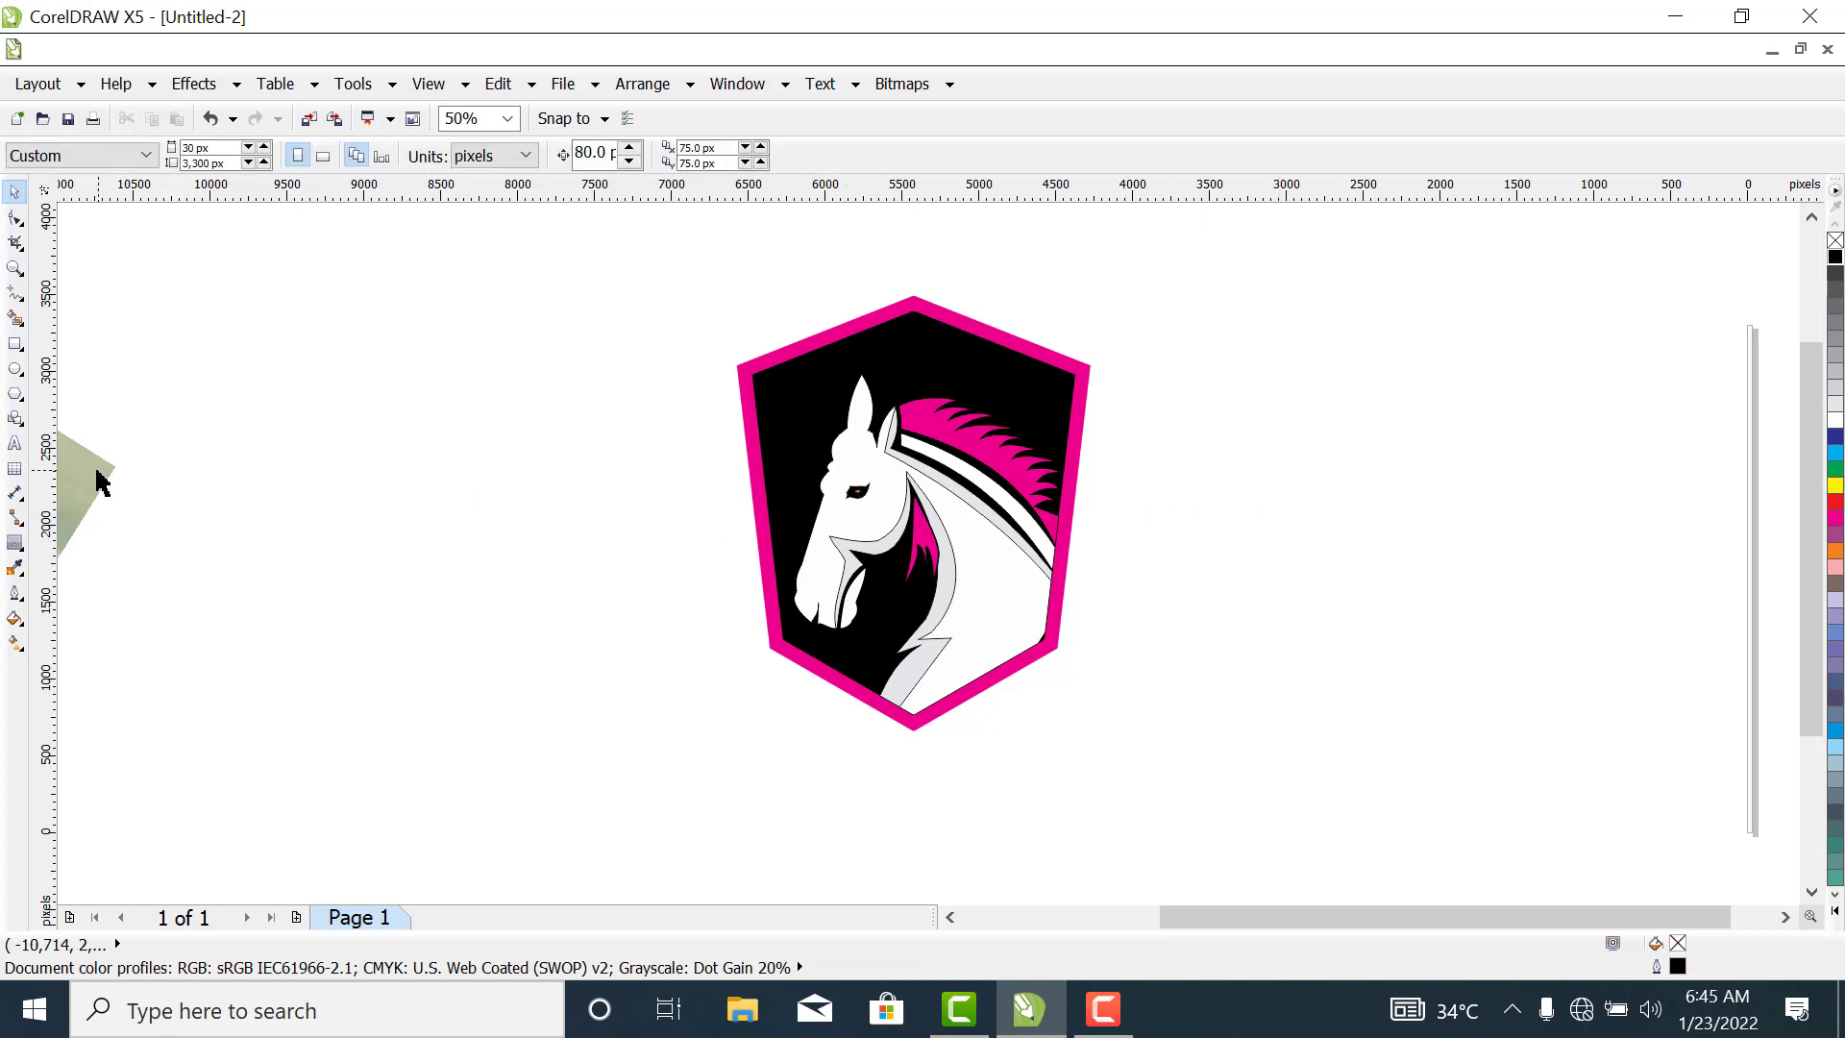
left_click_drag(103, 483, 545, 479)
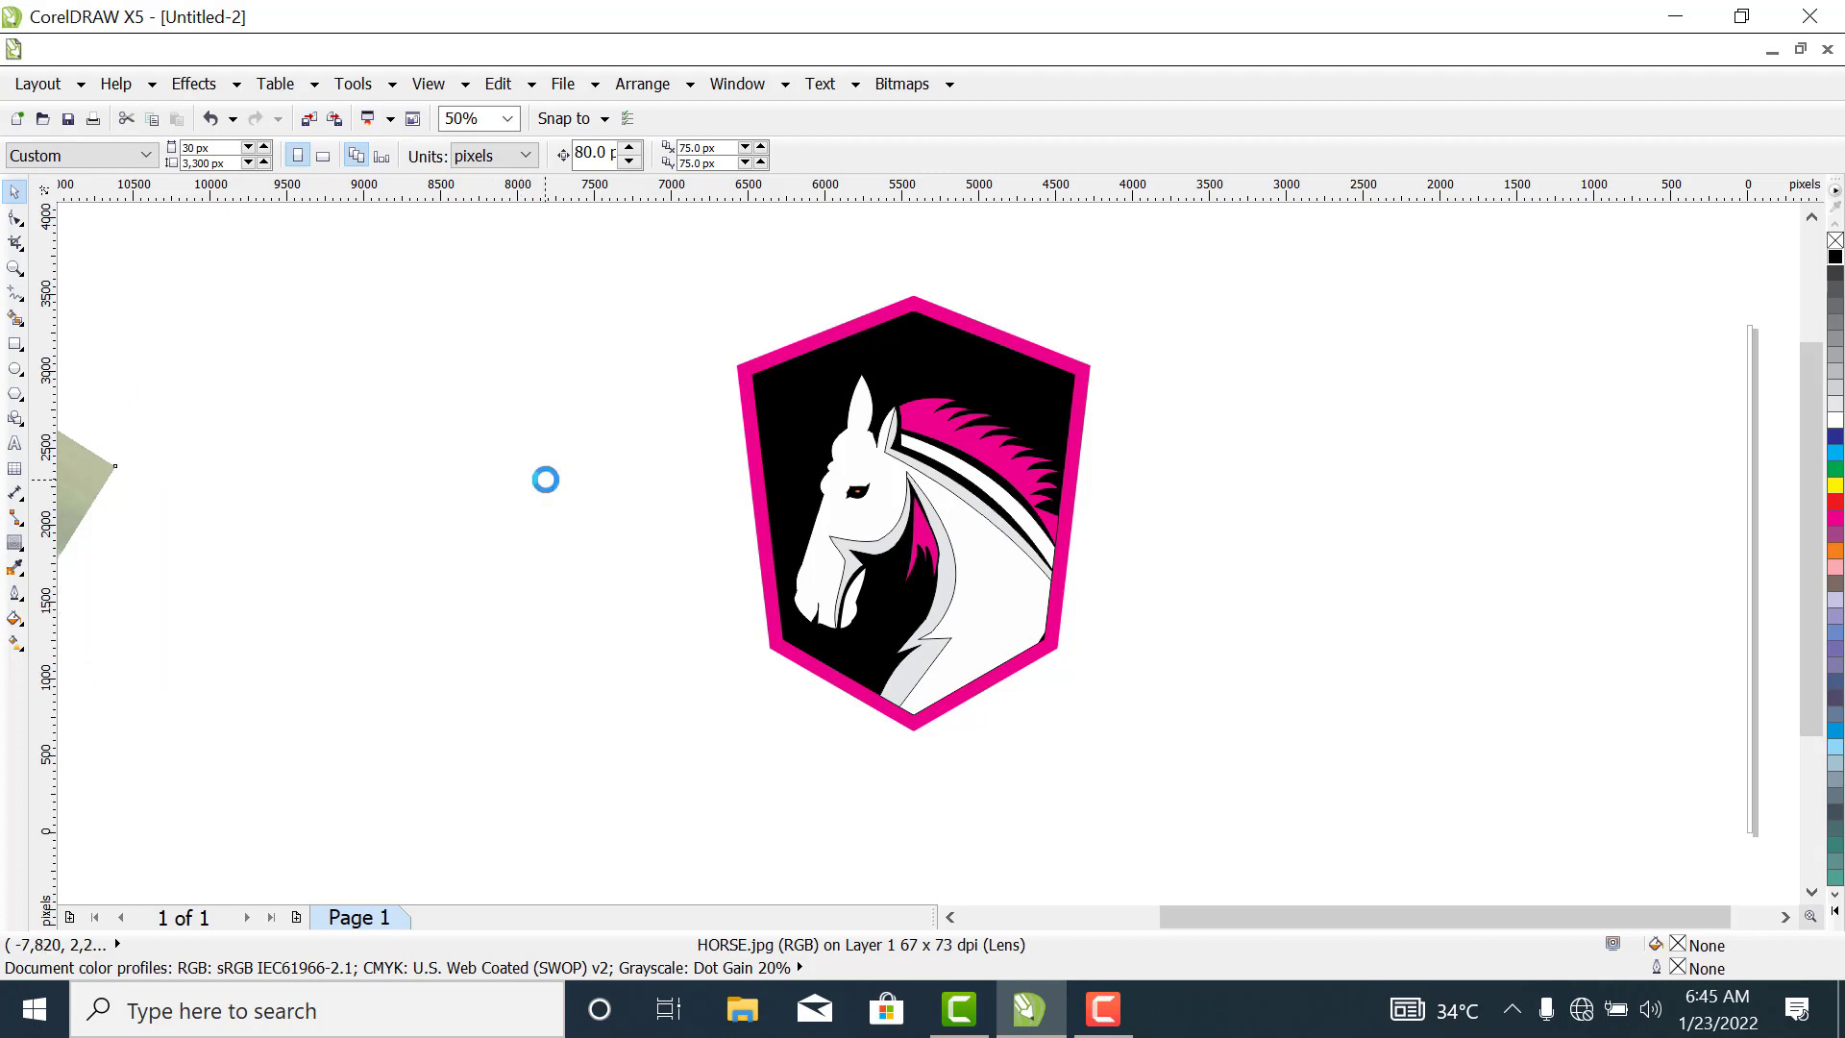
left_click(1324, 519)
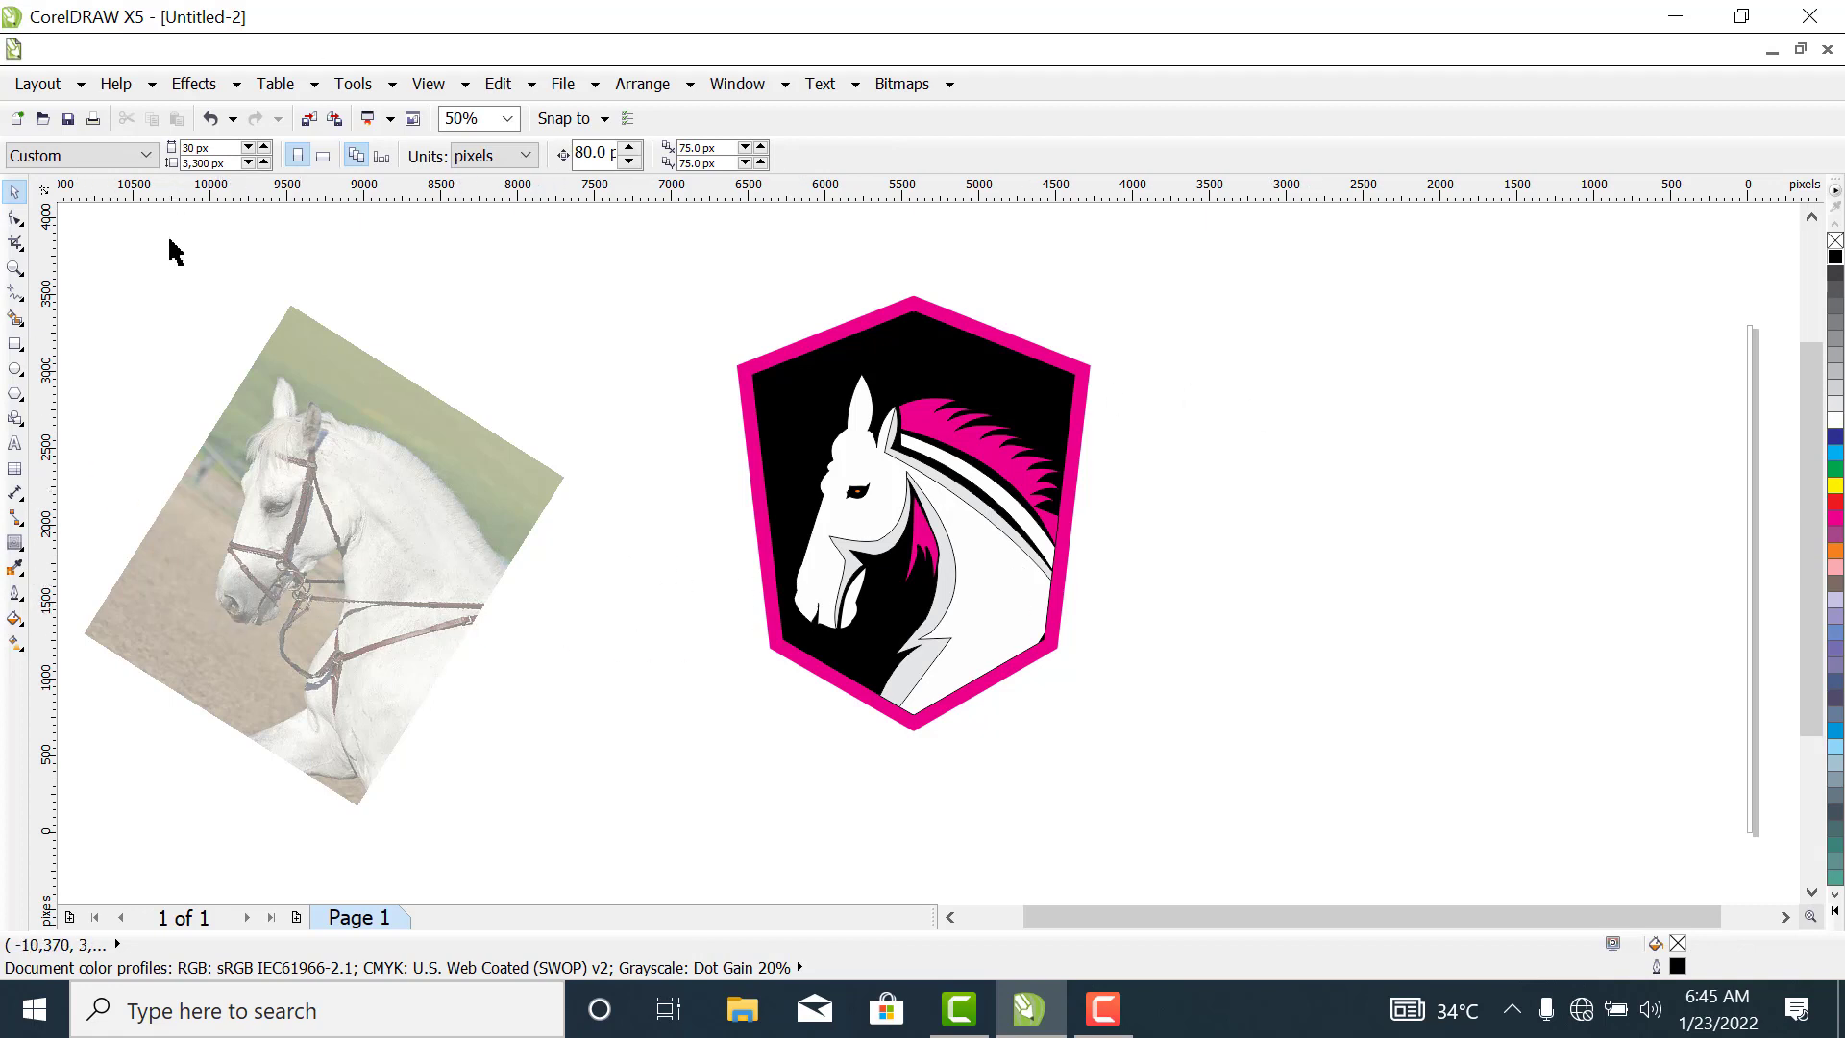
Draw a closed three-sided nostril with a 16 px outline on the white horse's muzzle and fill it with black.
left_click(14, 292)
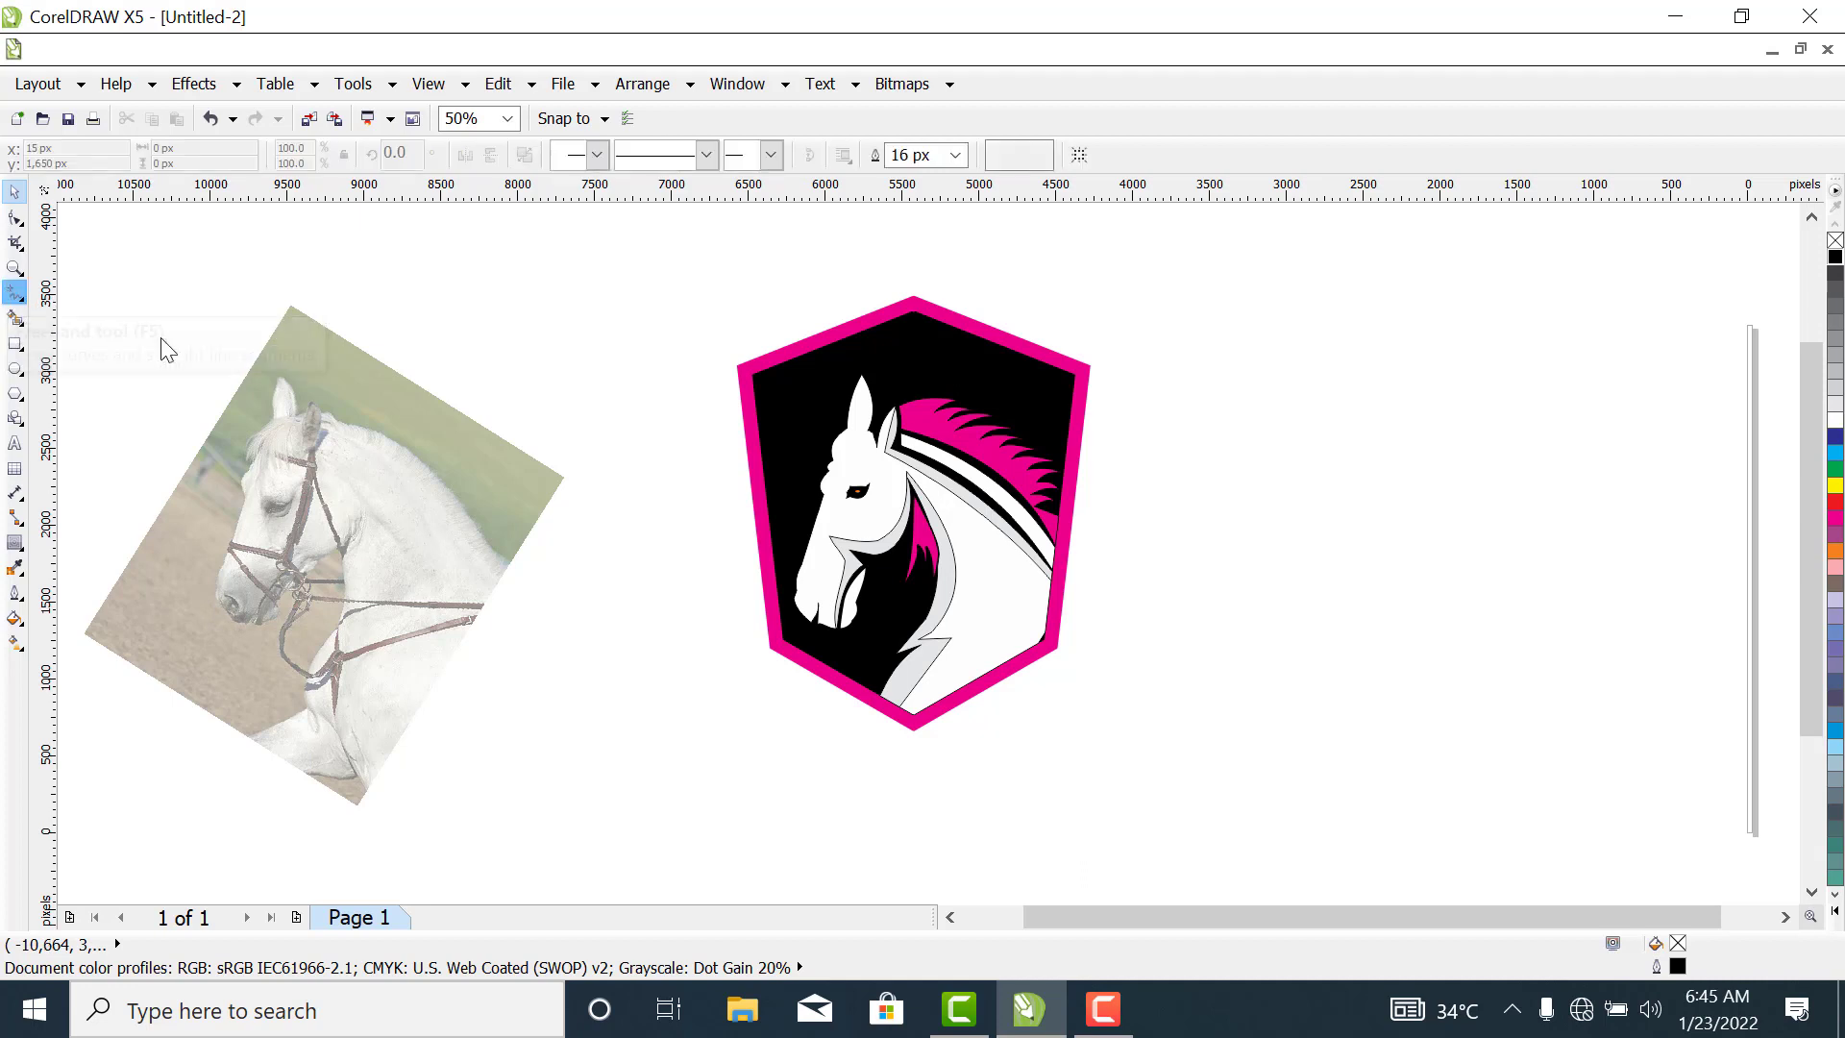
left_click(14, 192)
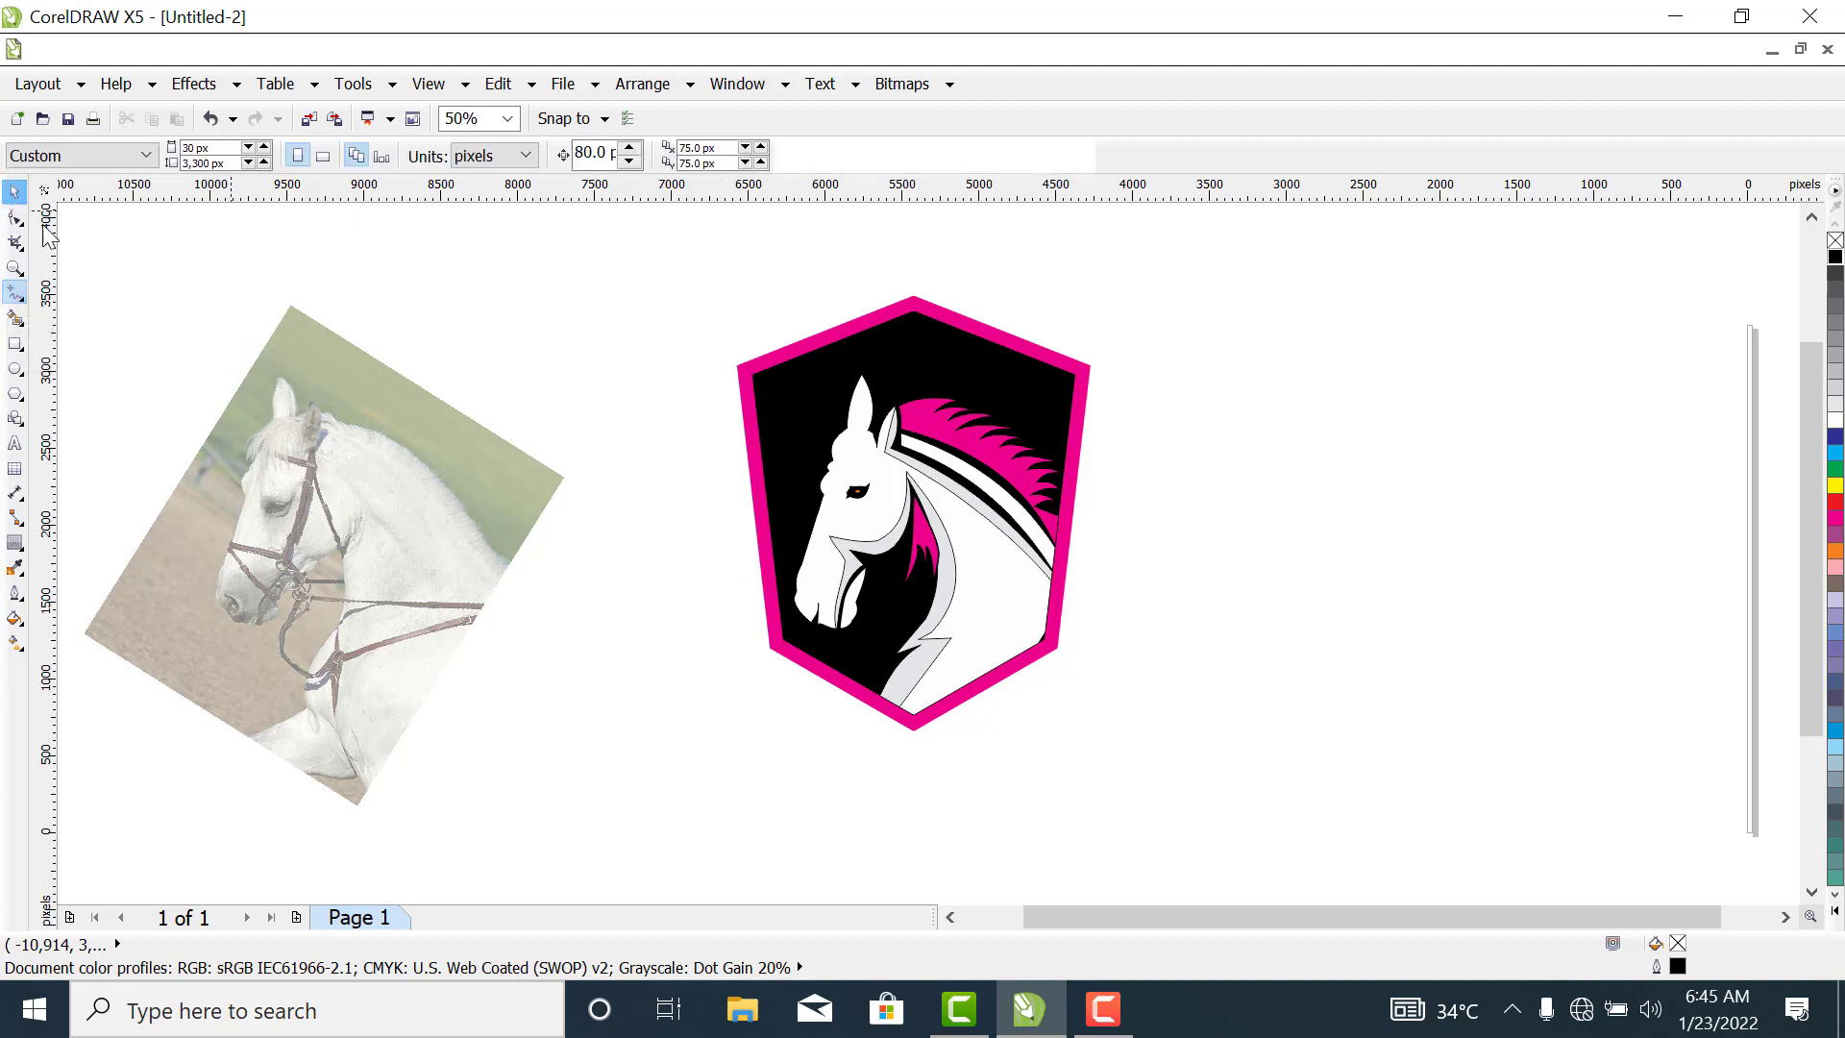
left_click(14, 269)
left_click_drag(629, 525, 1024, 697)
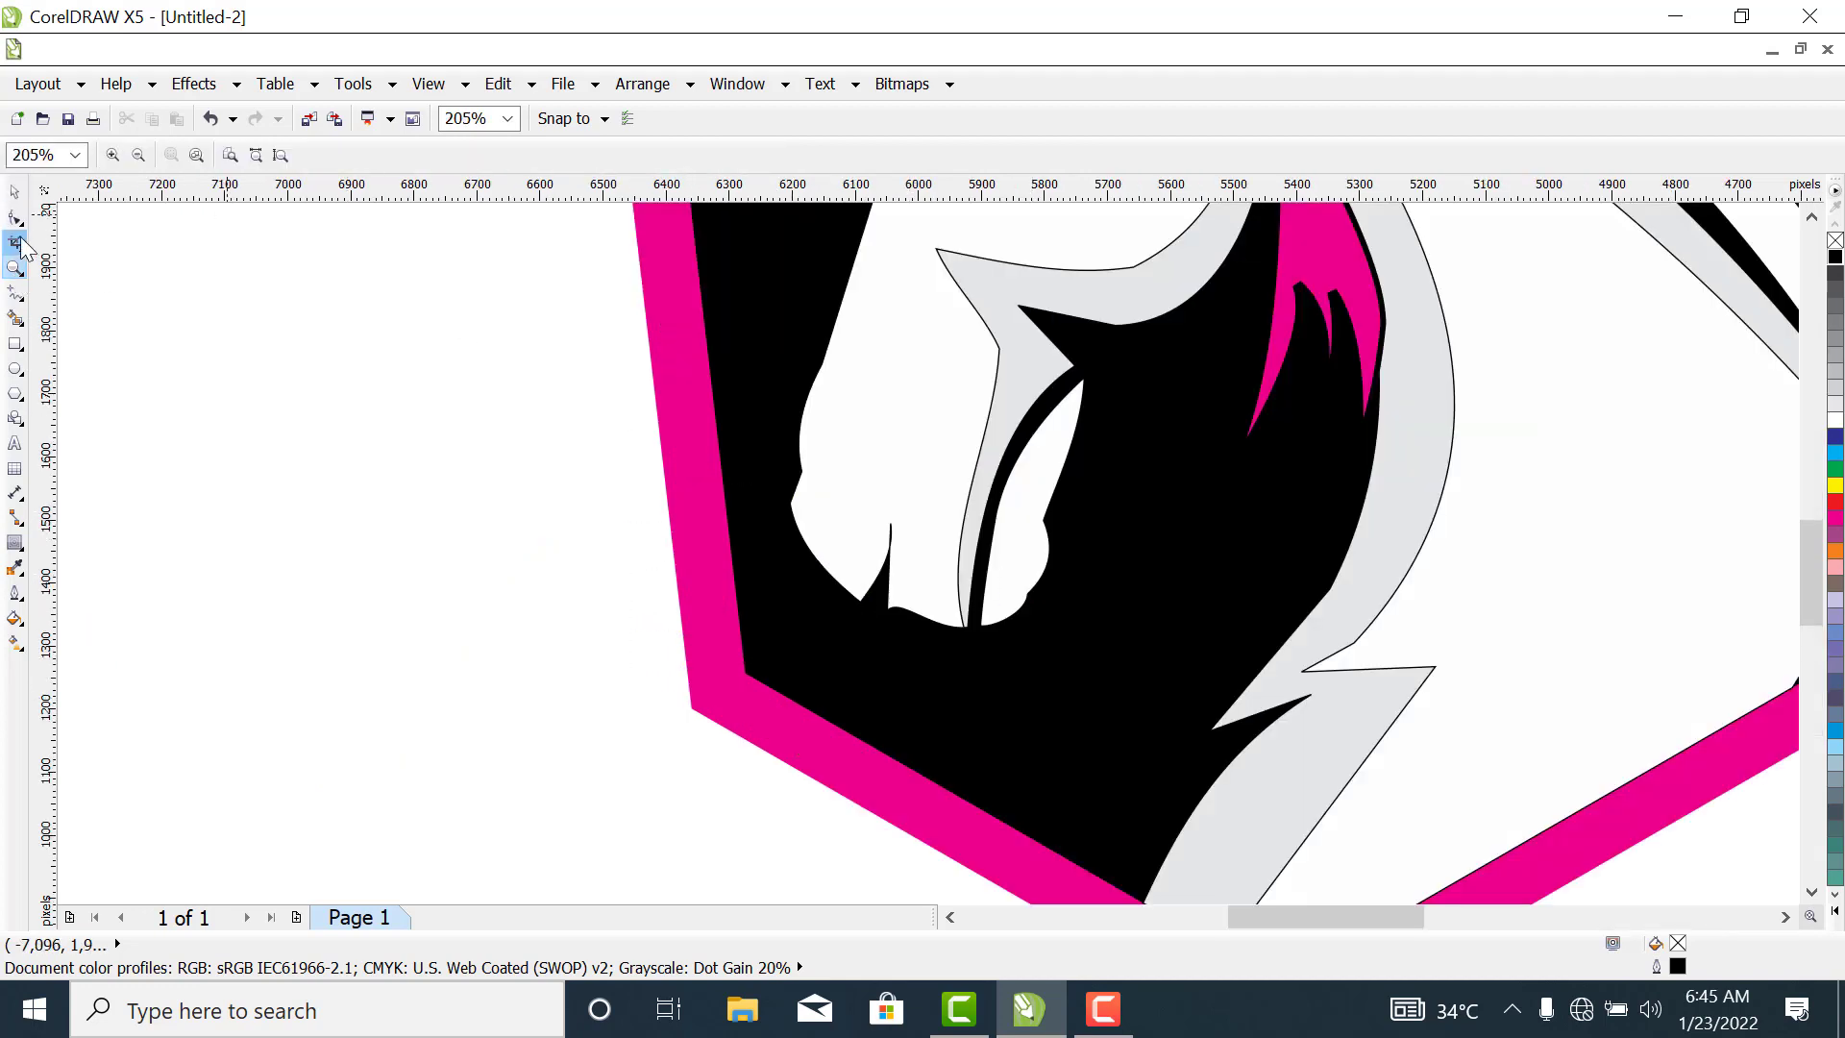
left_click(19, 293)
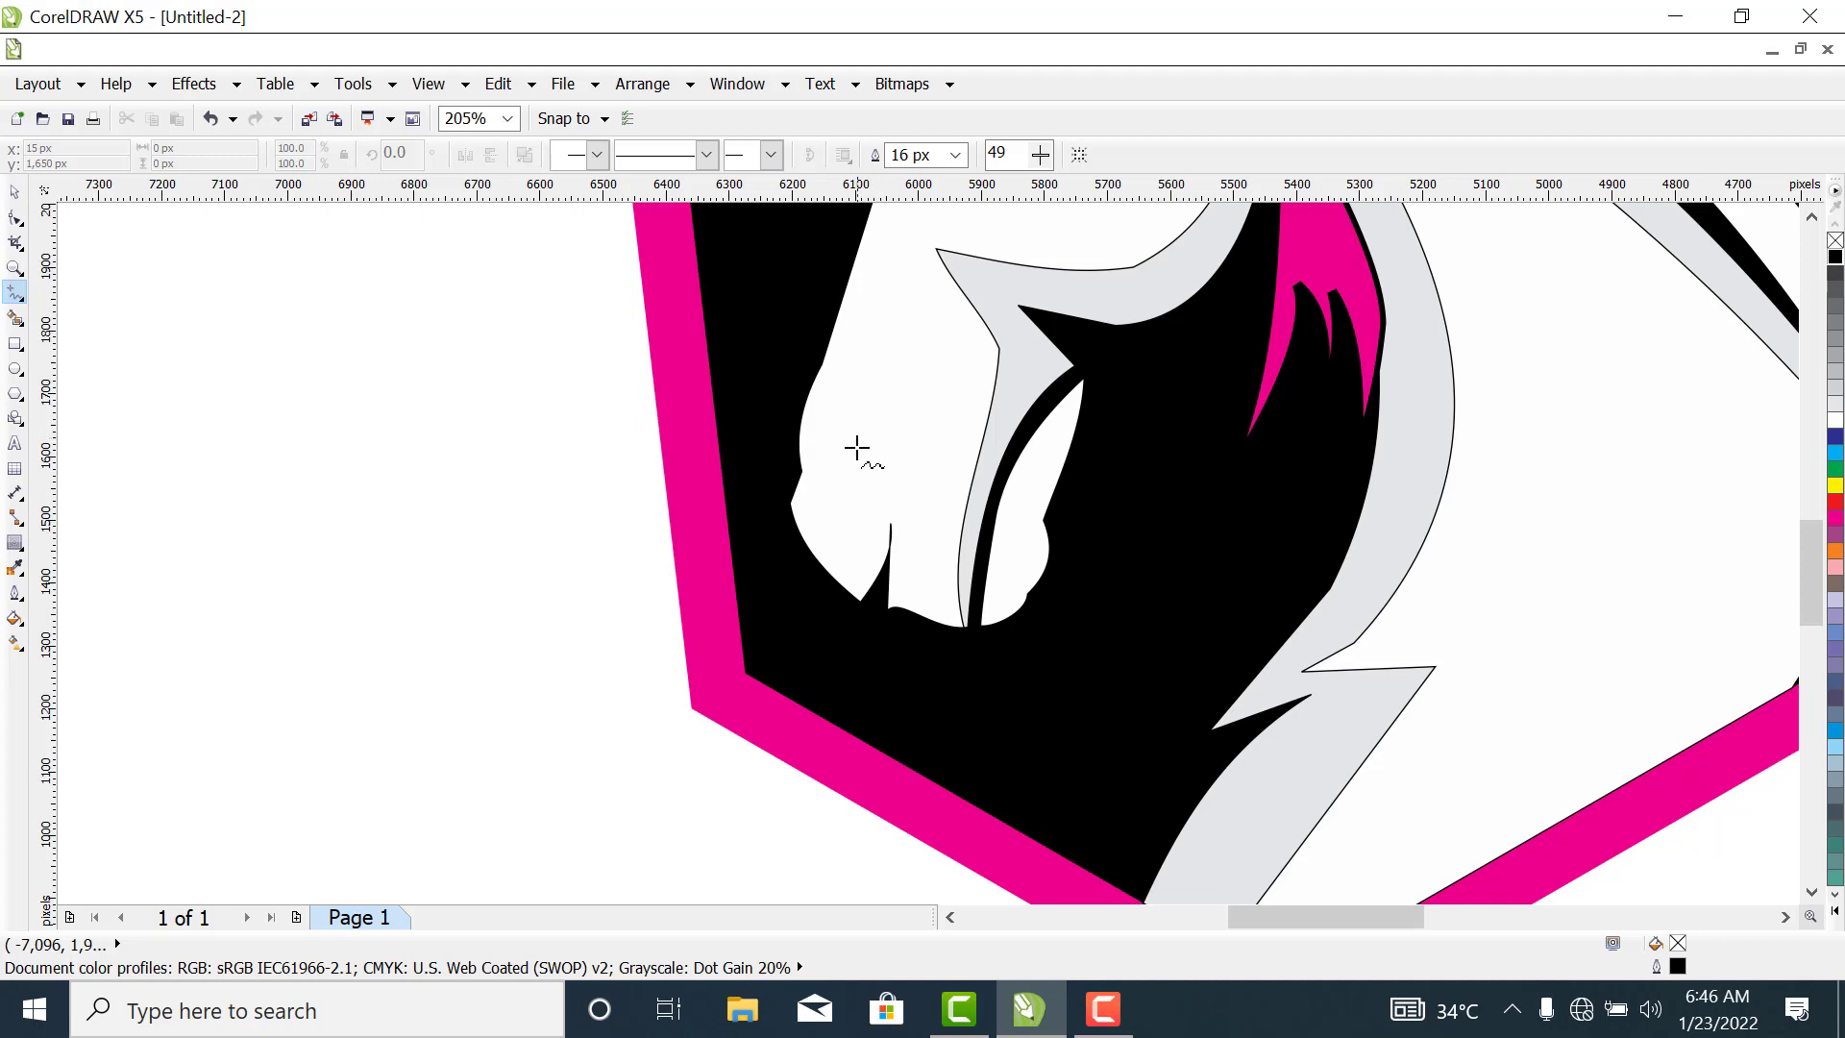
left_click(831, 414)
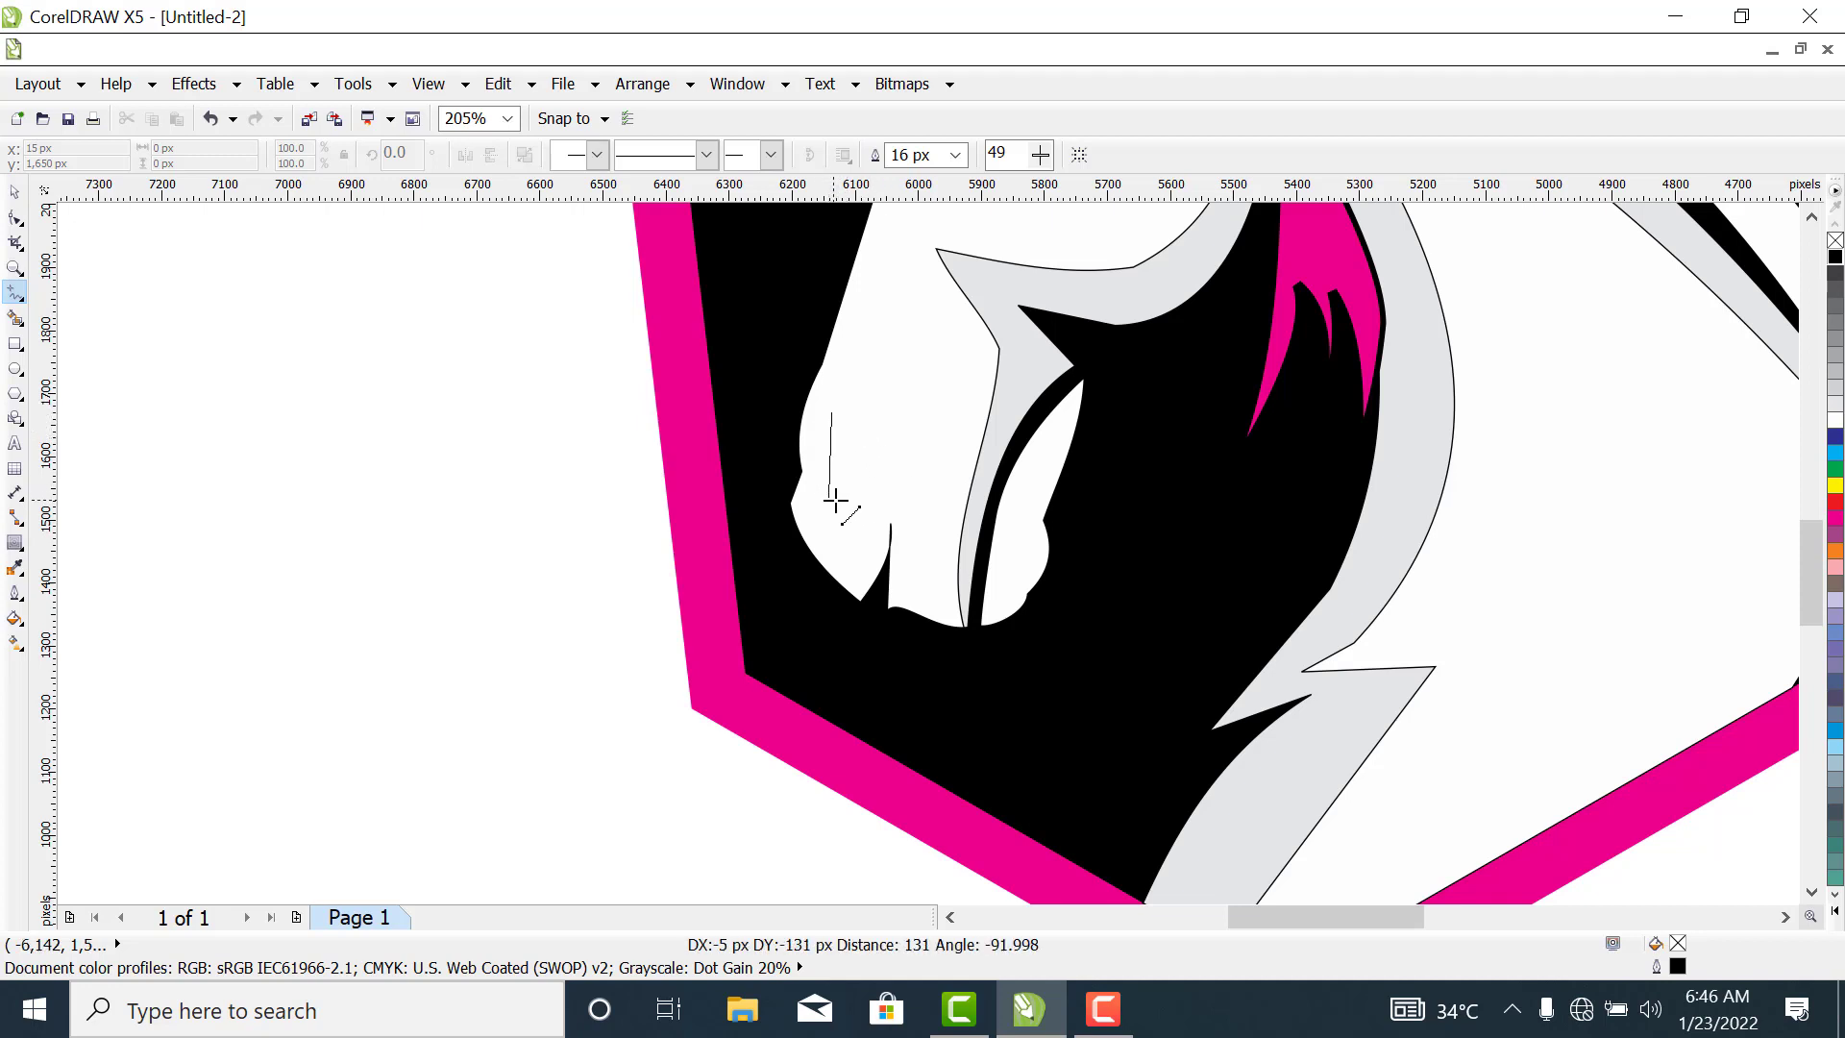
left_click(826, 490)
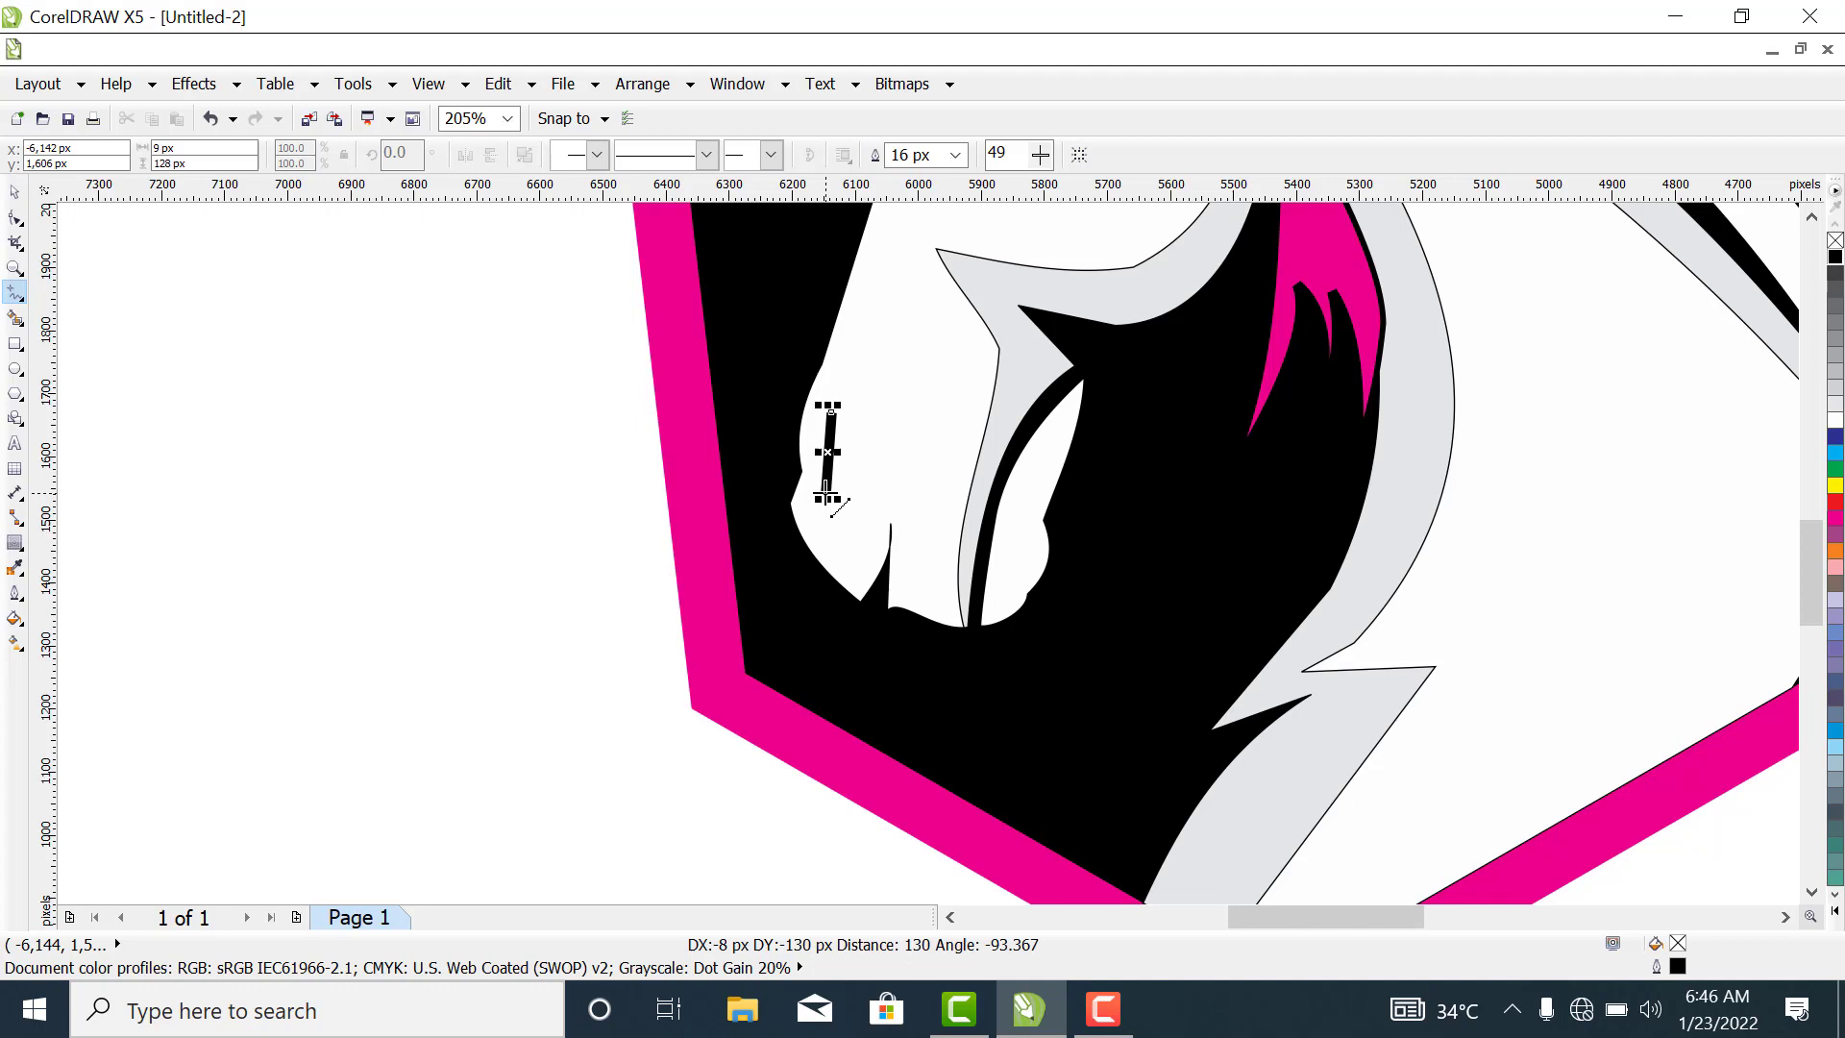
left_click(826, 492)
left_click(872, 514)
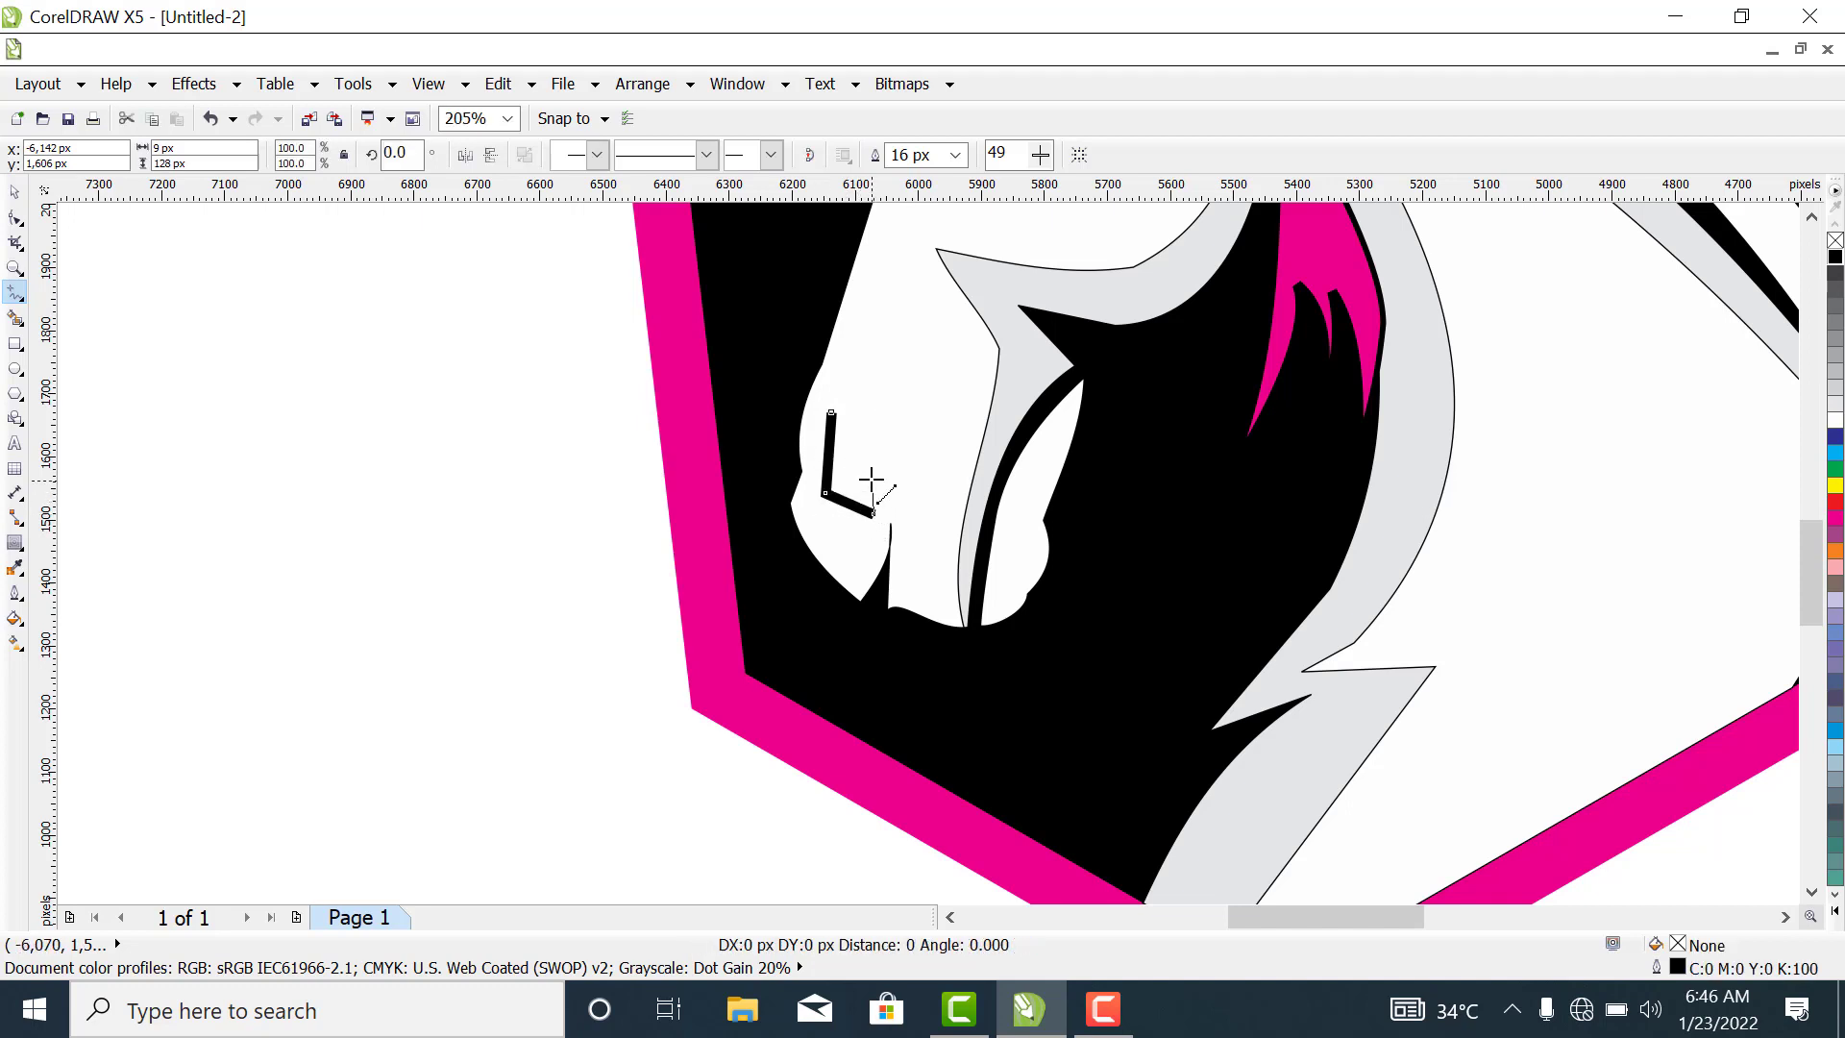
left_click(832, 413)
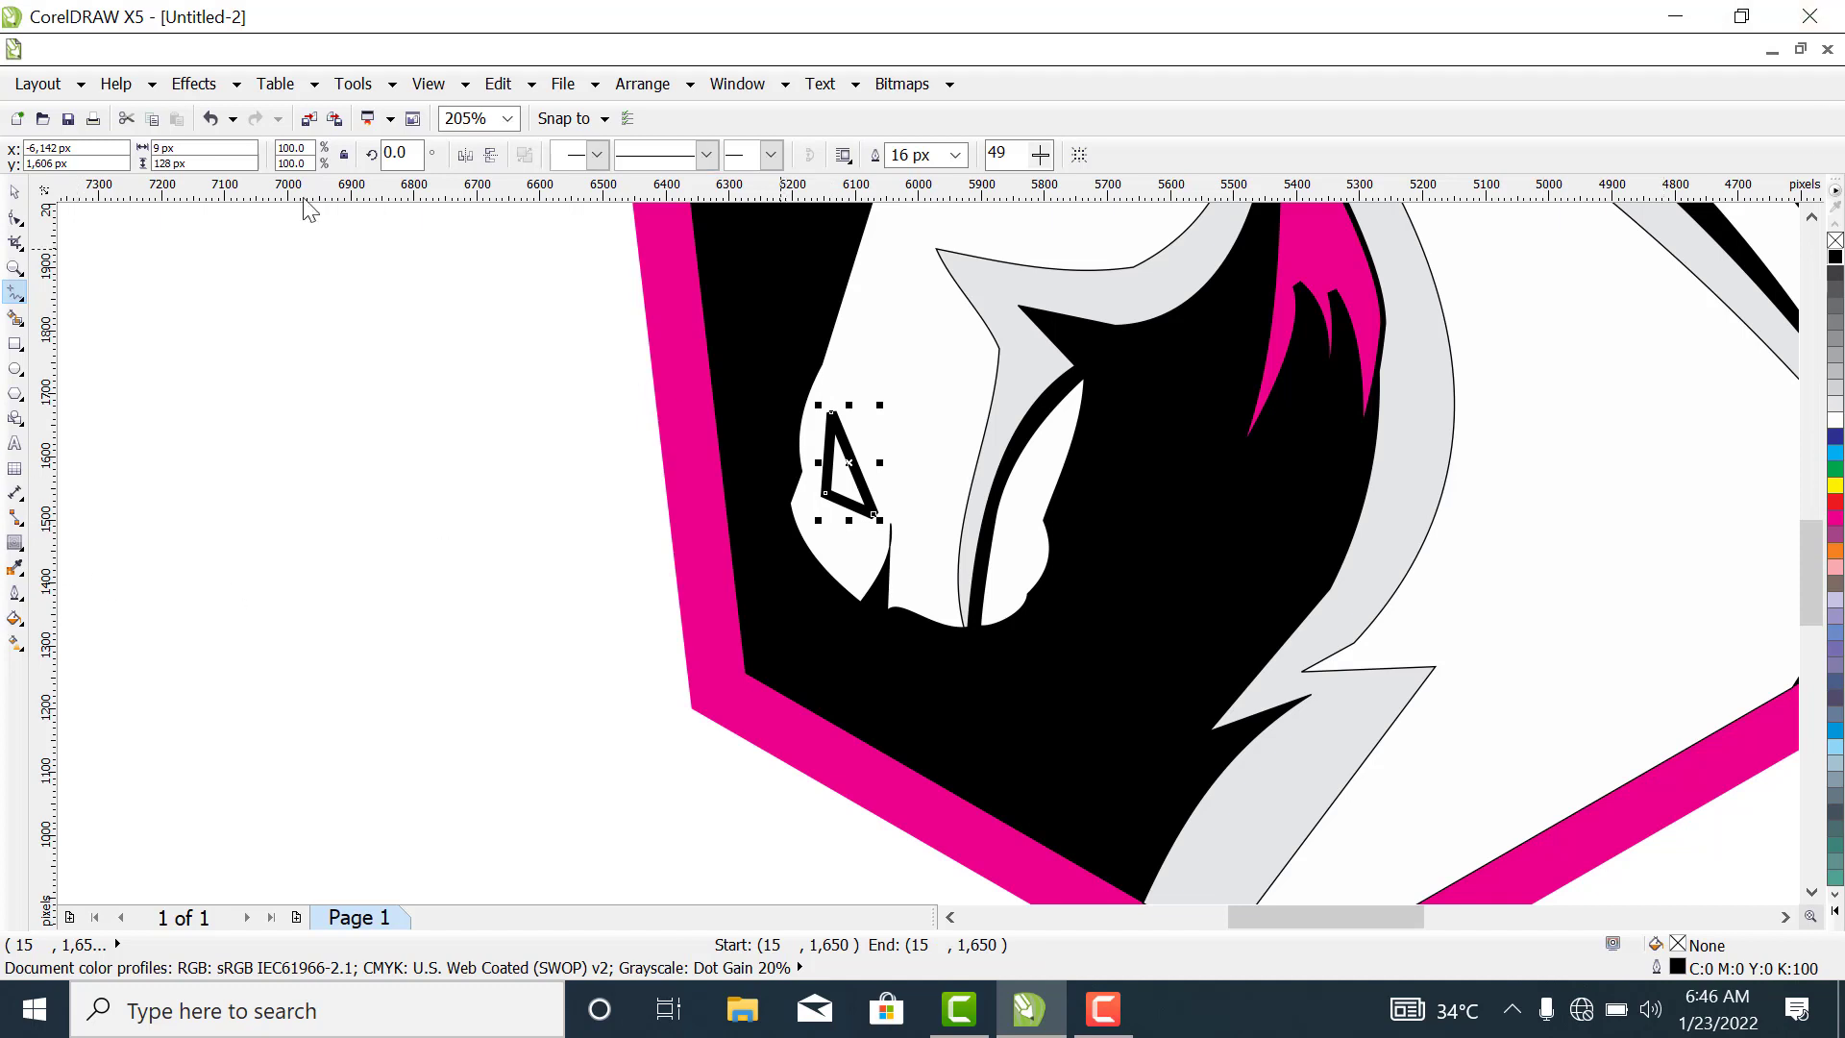
left_click(16, 192)
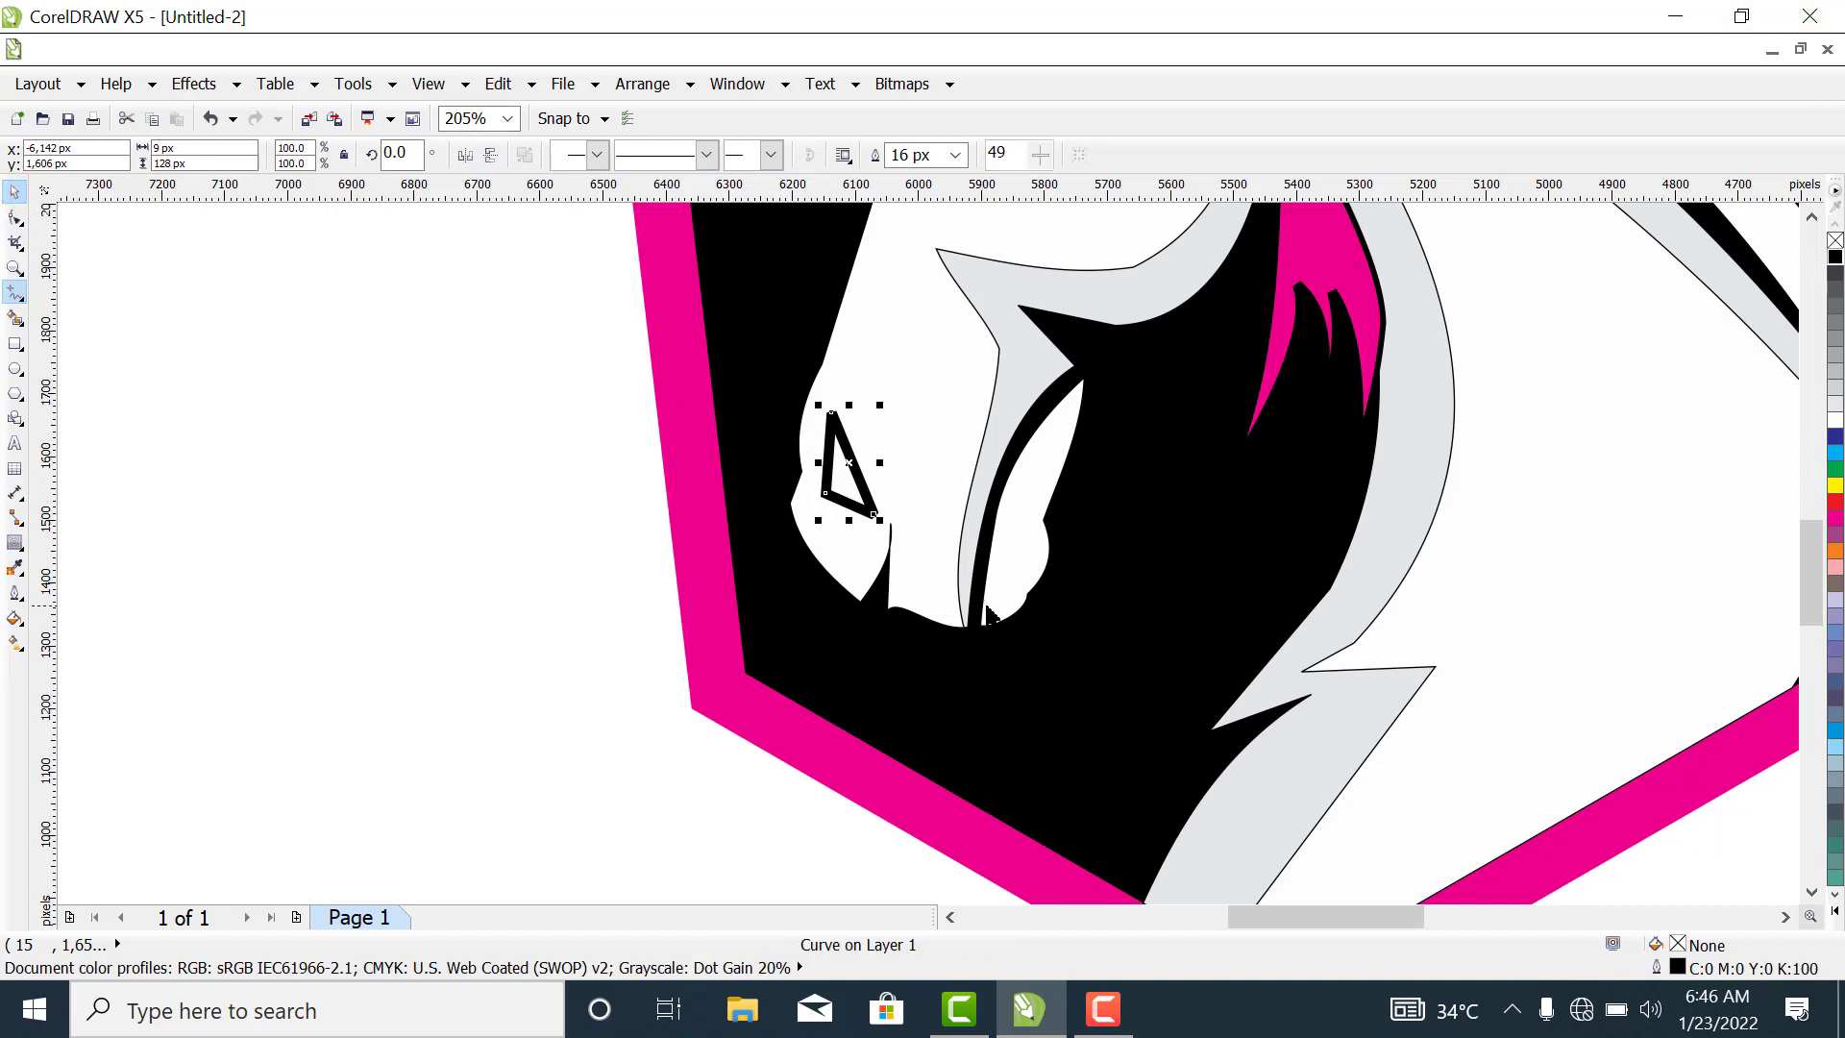
left_click(1835, 257)
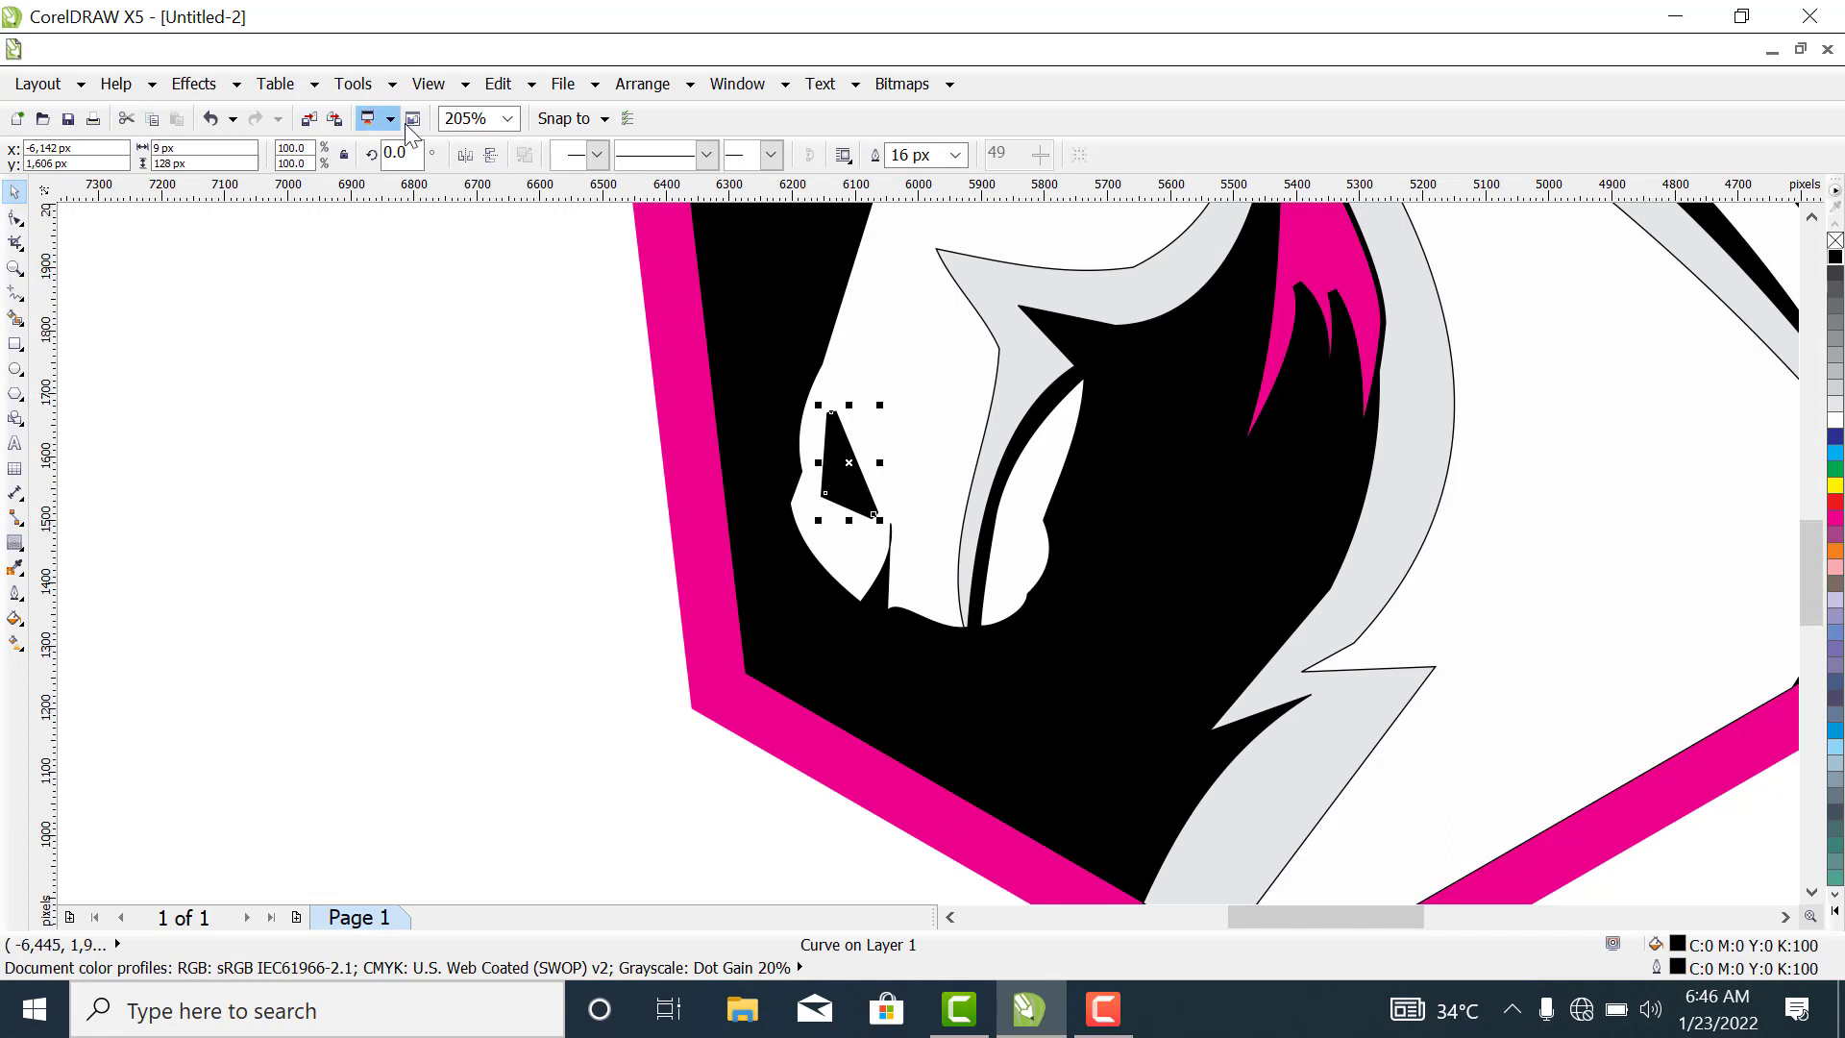
Select all eleven shapes of the horse emblem, including the eye and nostril, and group them.
left_click(507, 118)
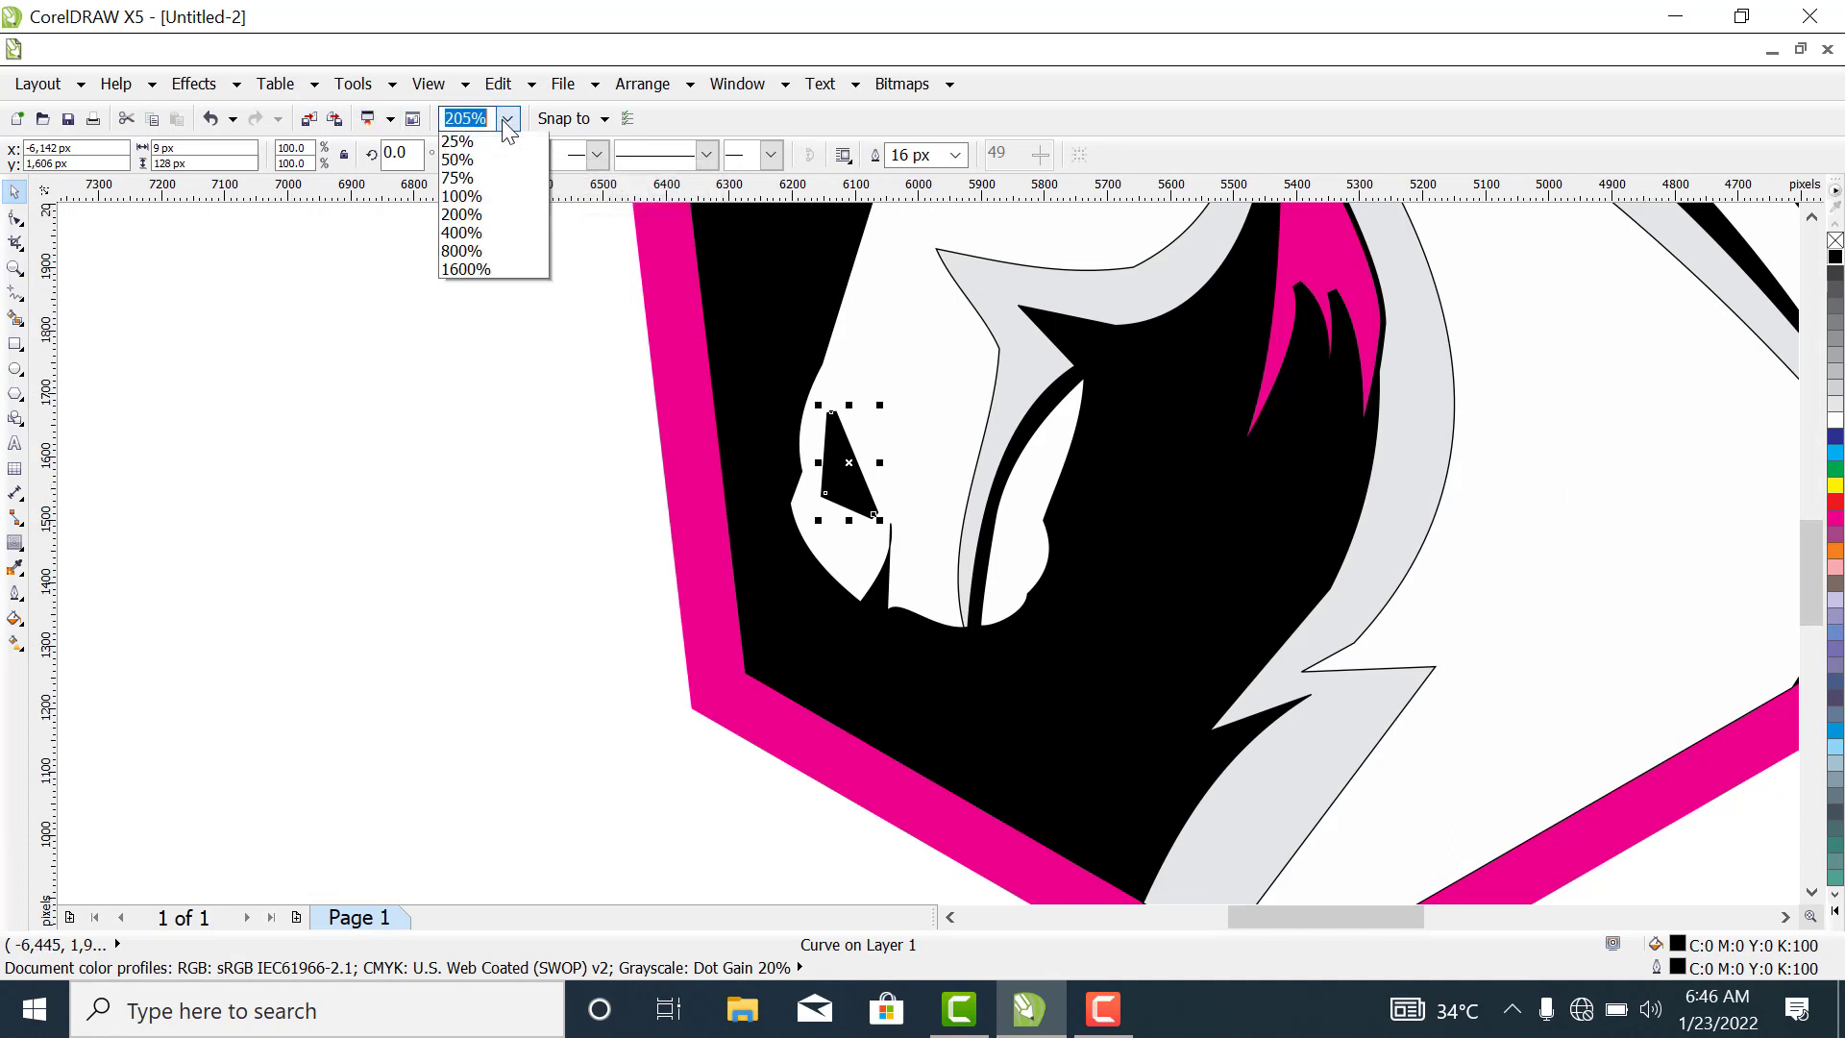
left_click(458, 289)
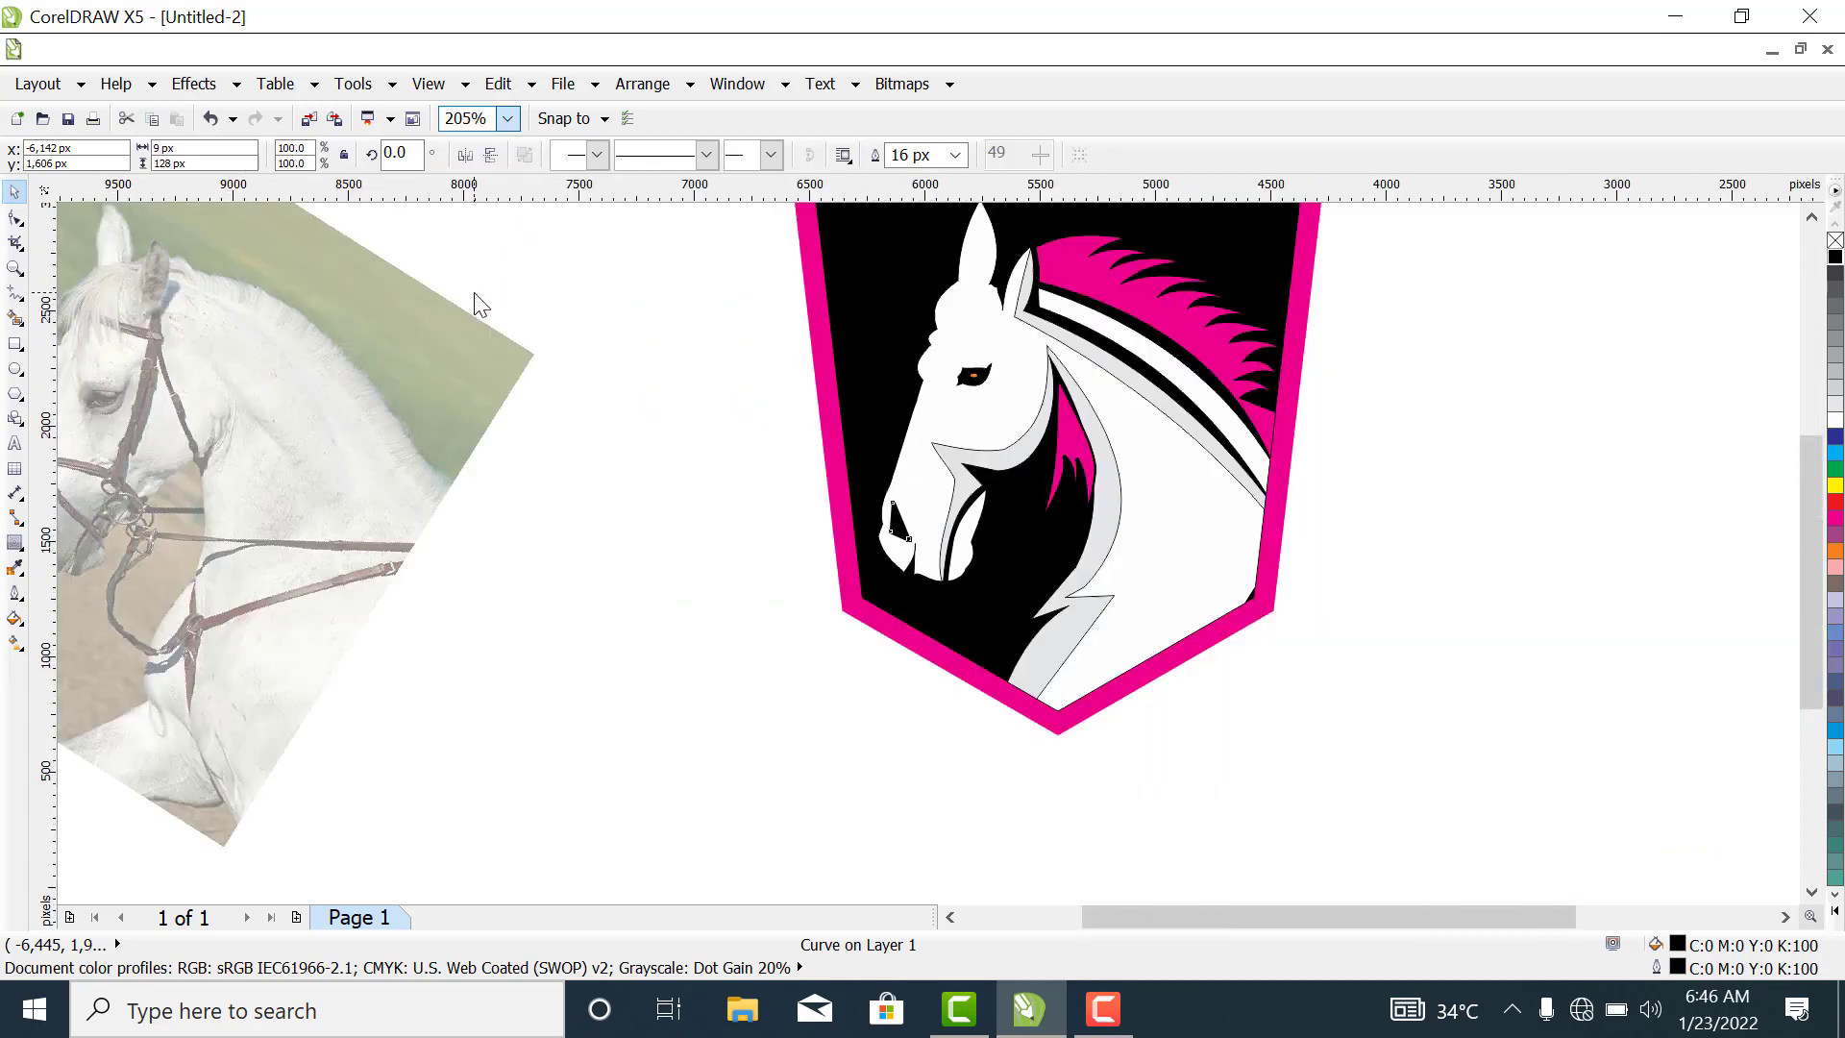
left_click(1585, 655)
left_click_drag(1808, 586, 1790, 532)
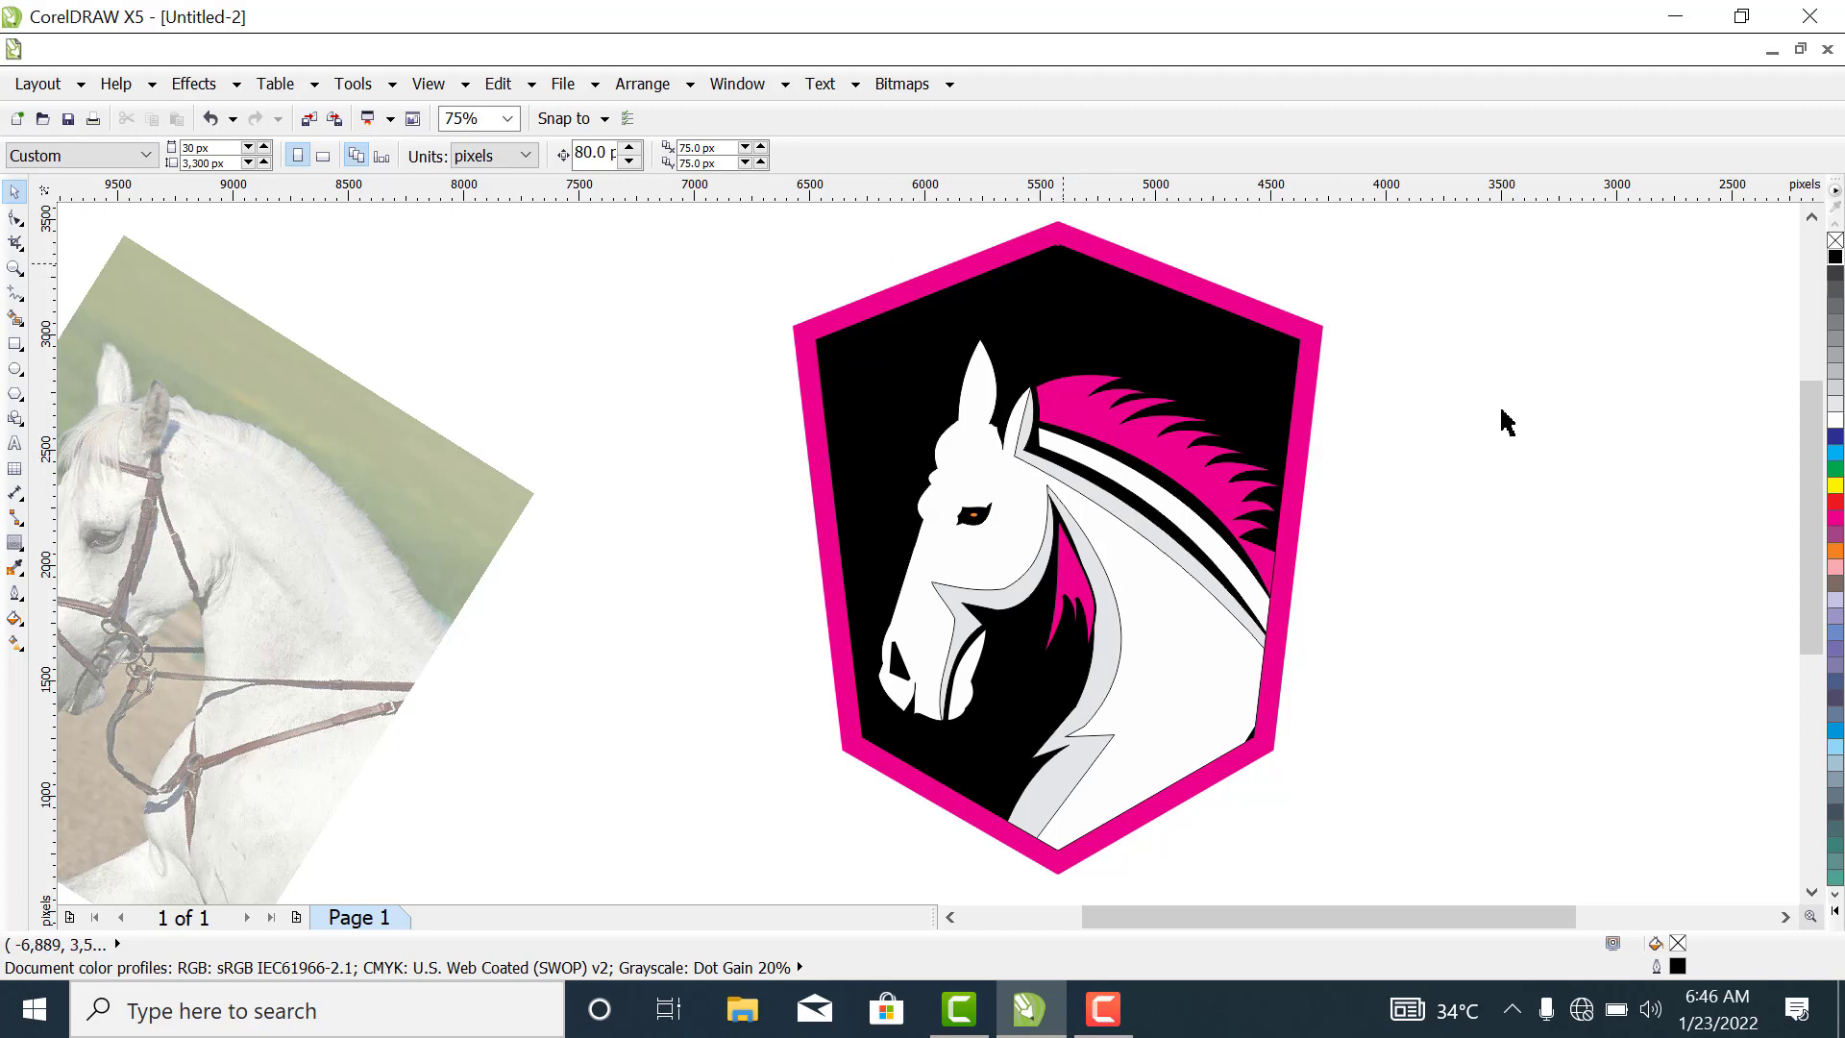
scroll(1811, 518, "up", 2)
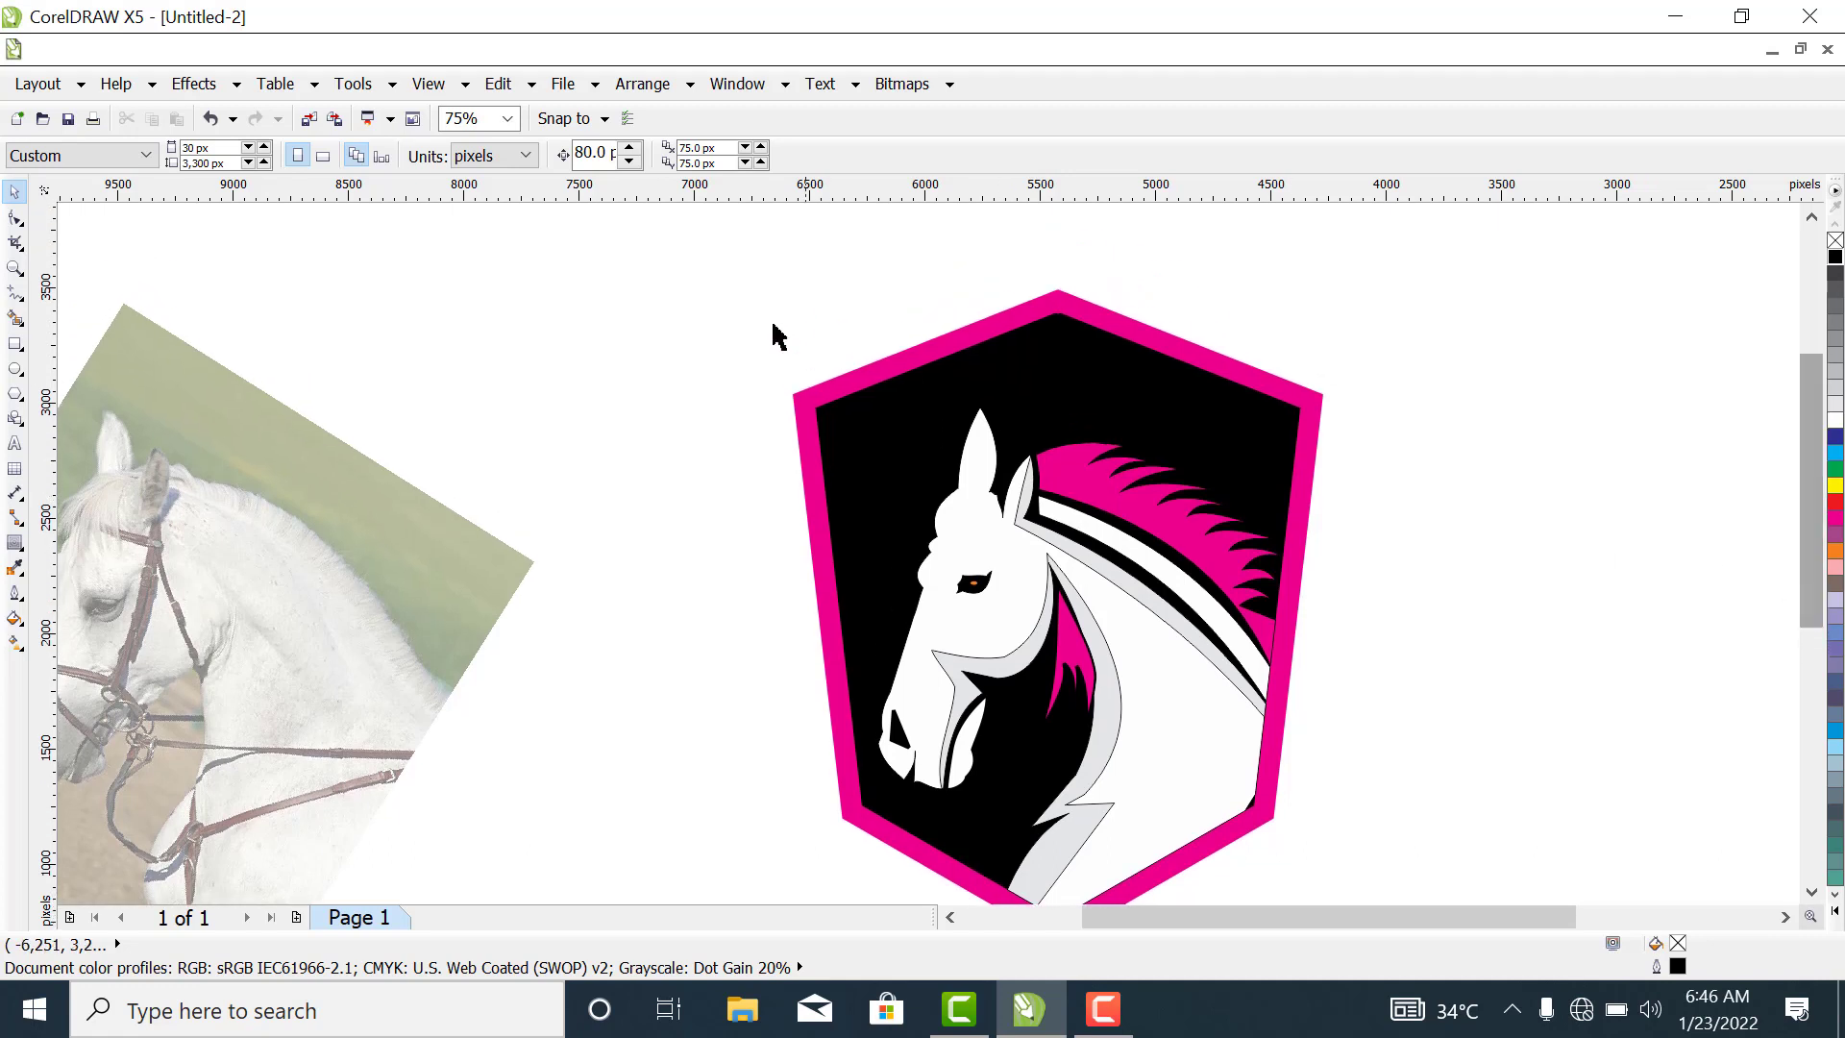
left_click_drag(658, 233, 1491, 868)
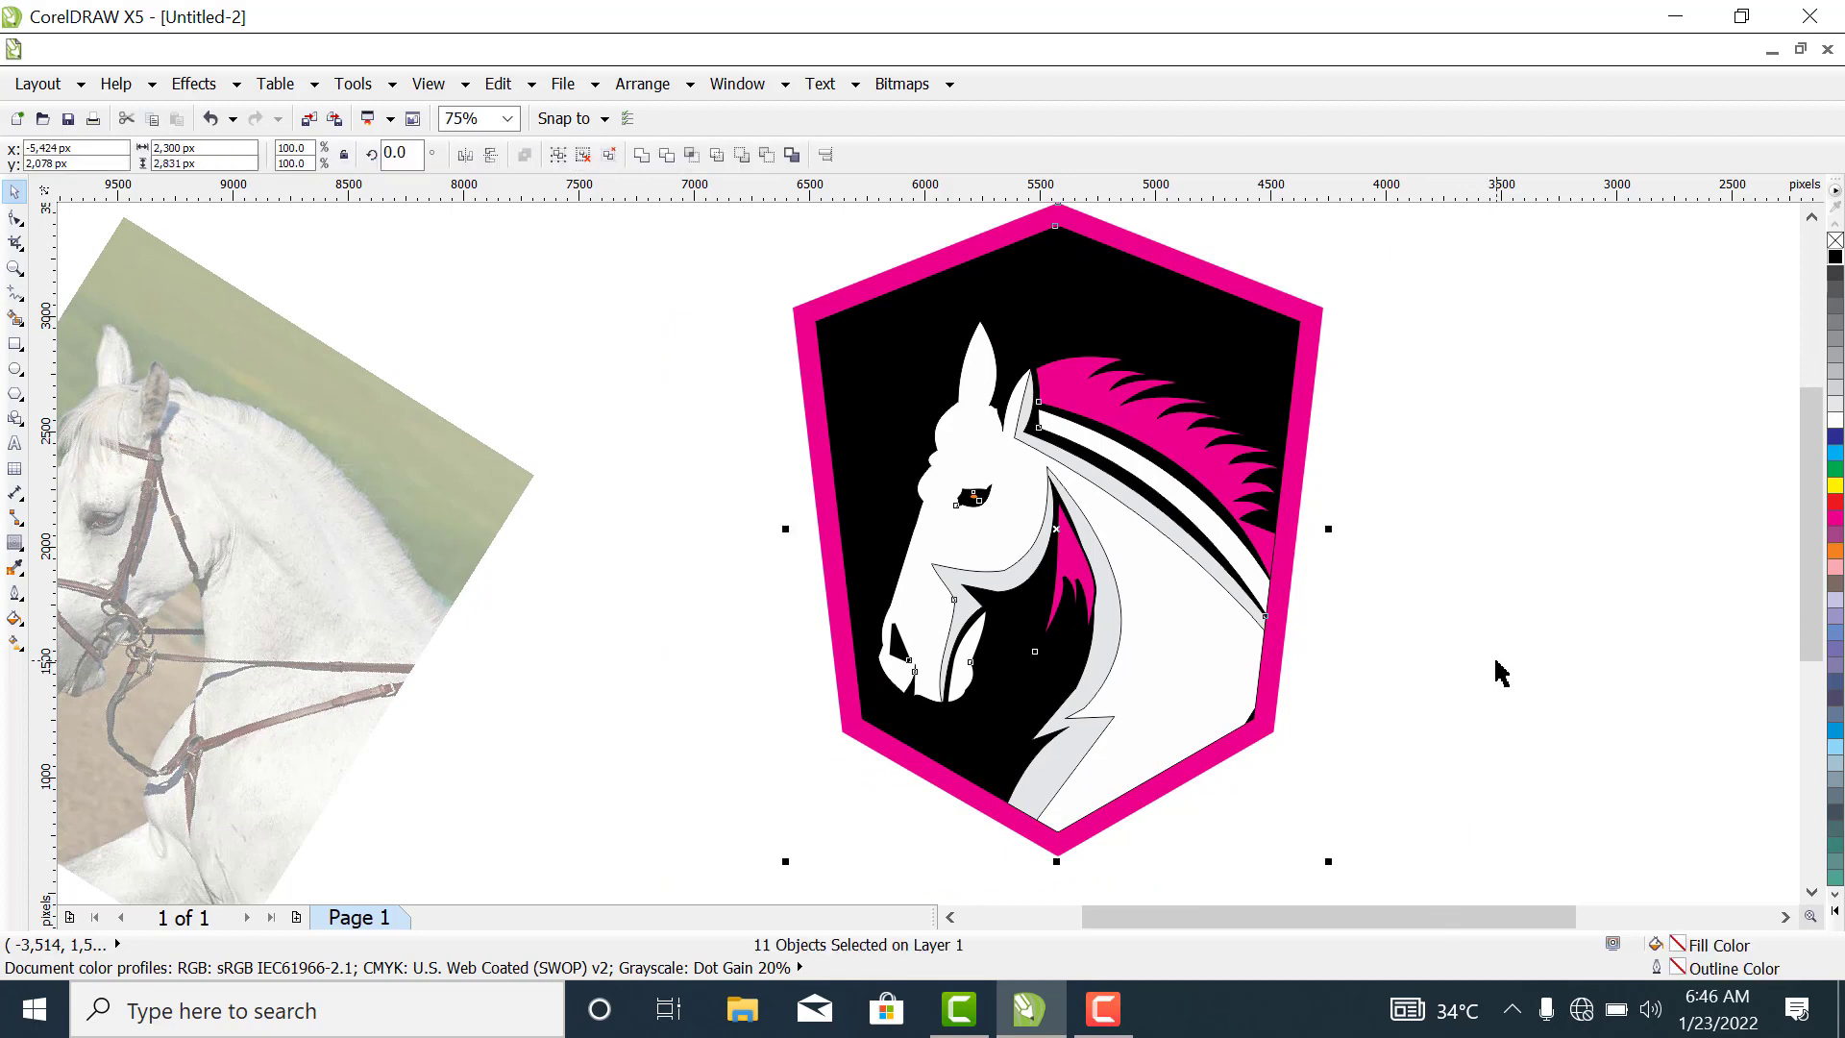
key("ctrl+g")
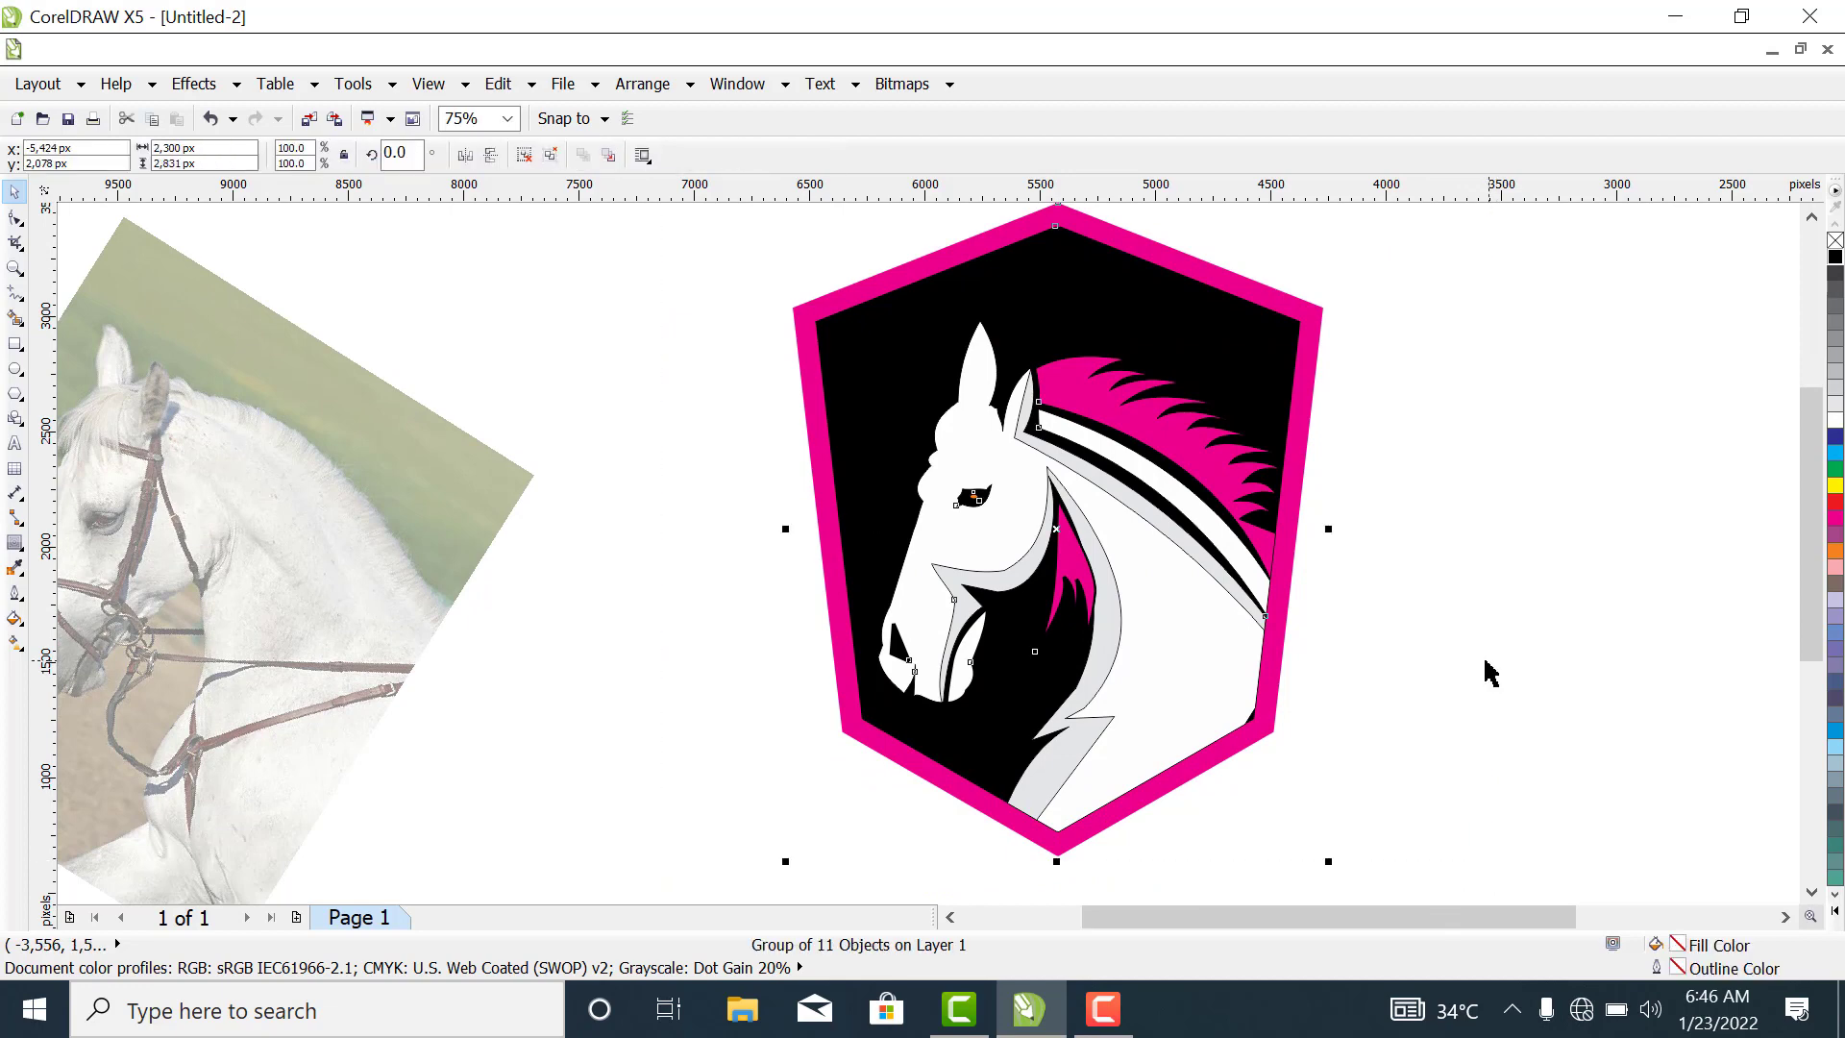
left_click(1572, 529)
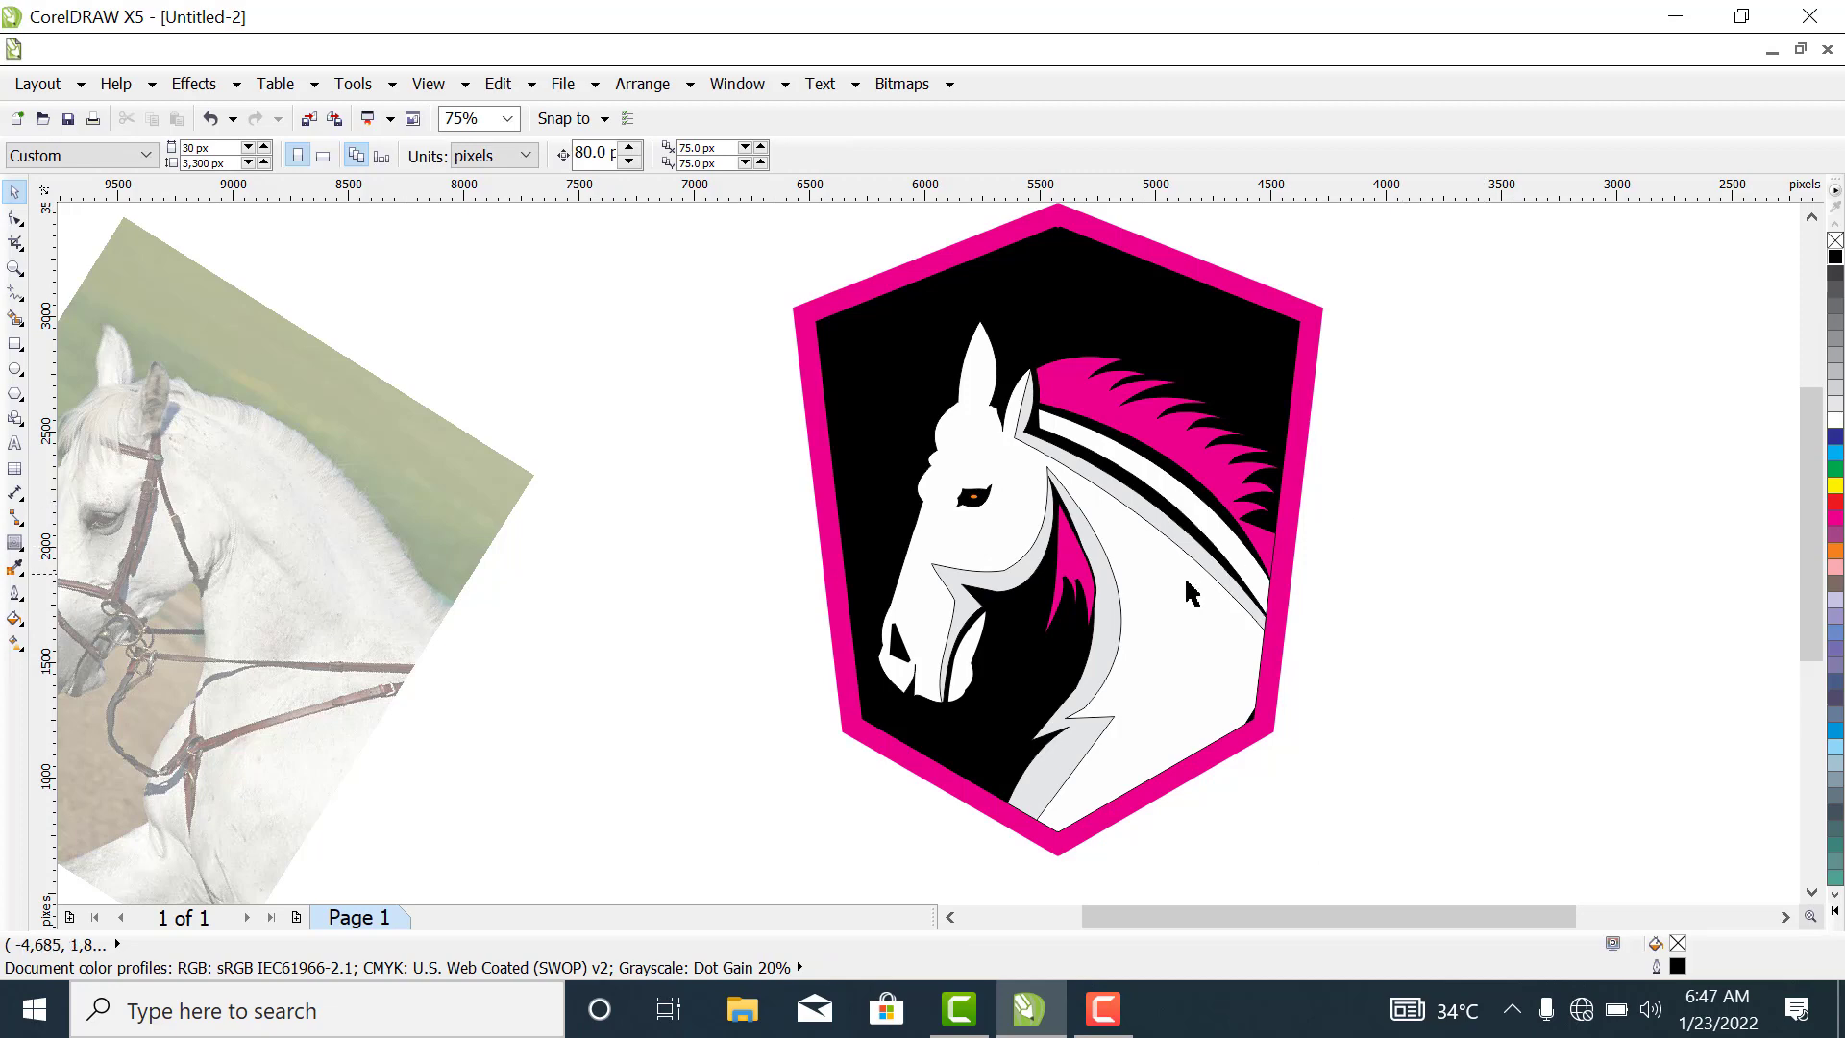
Move the grouped emblem slightly down and to the right.
left_click_drag(1164, 600, 1180, 672)
left_click(1486, 618)
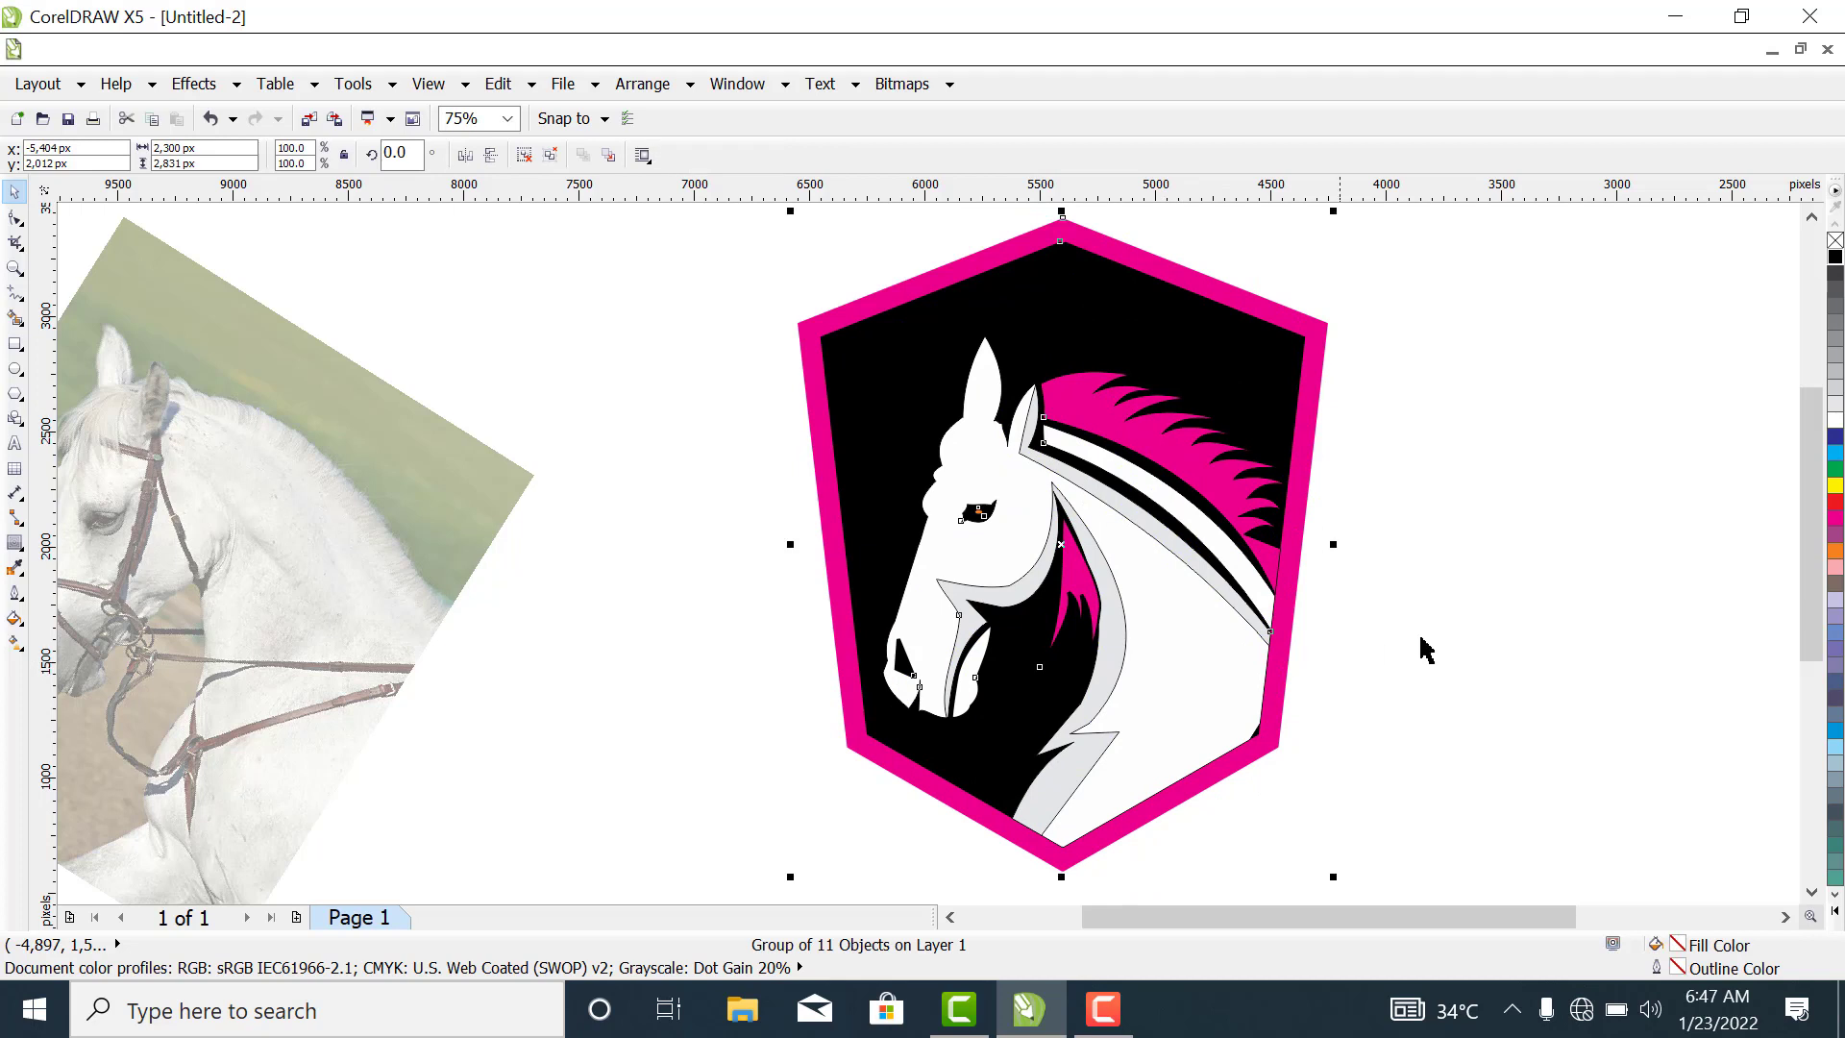
left_click(1218, 666)
left_click(1382, 514)
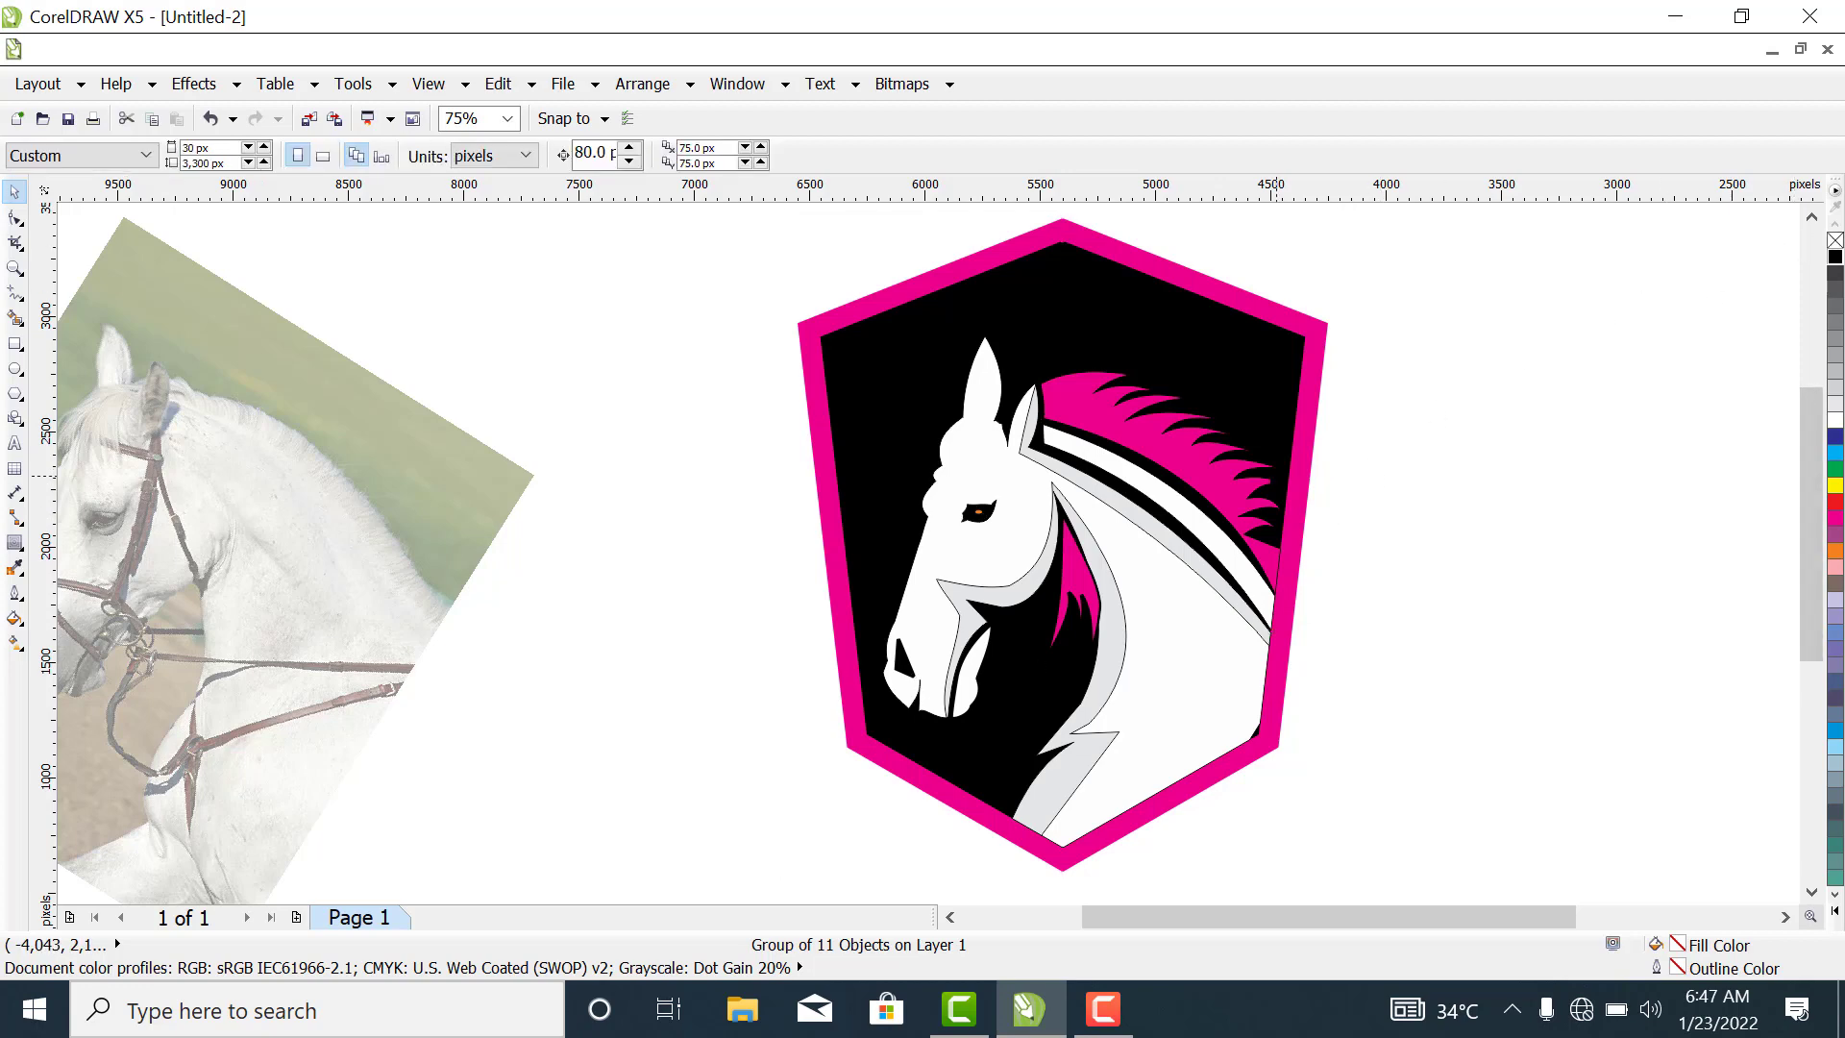
Remove the outline from the grouped emblem and shift the group a little further right and down.
left_click(1305, 480)
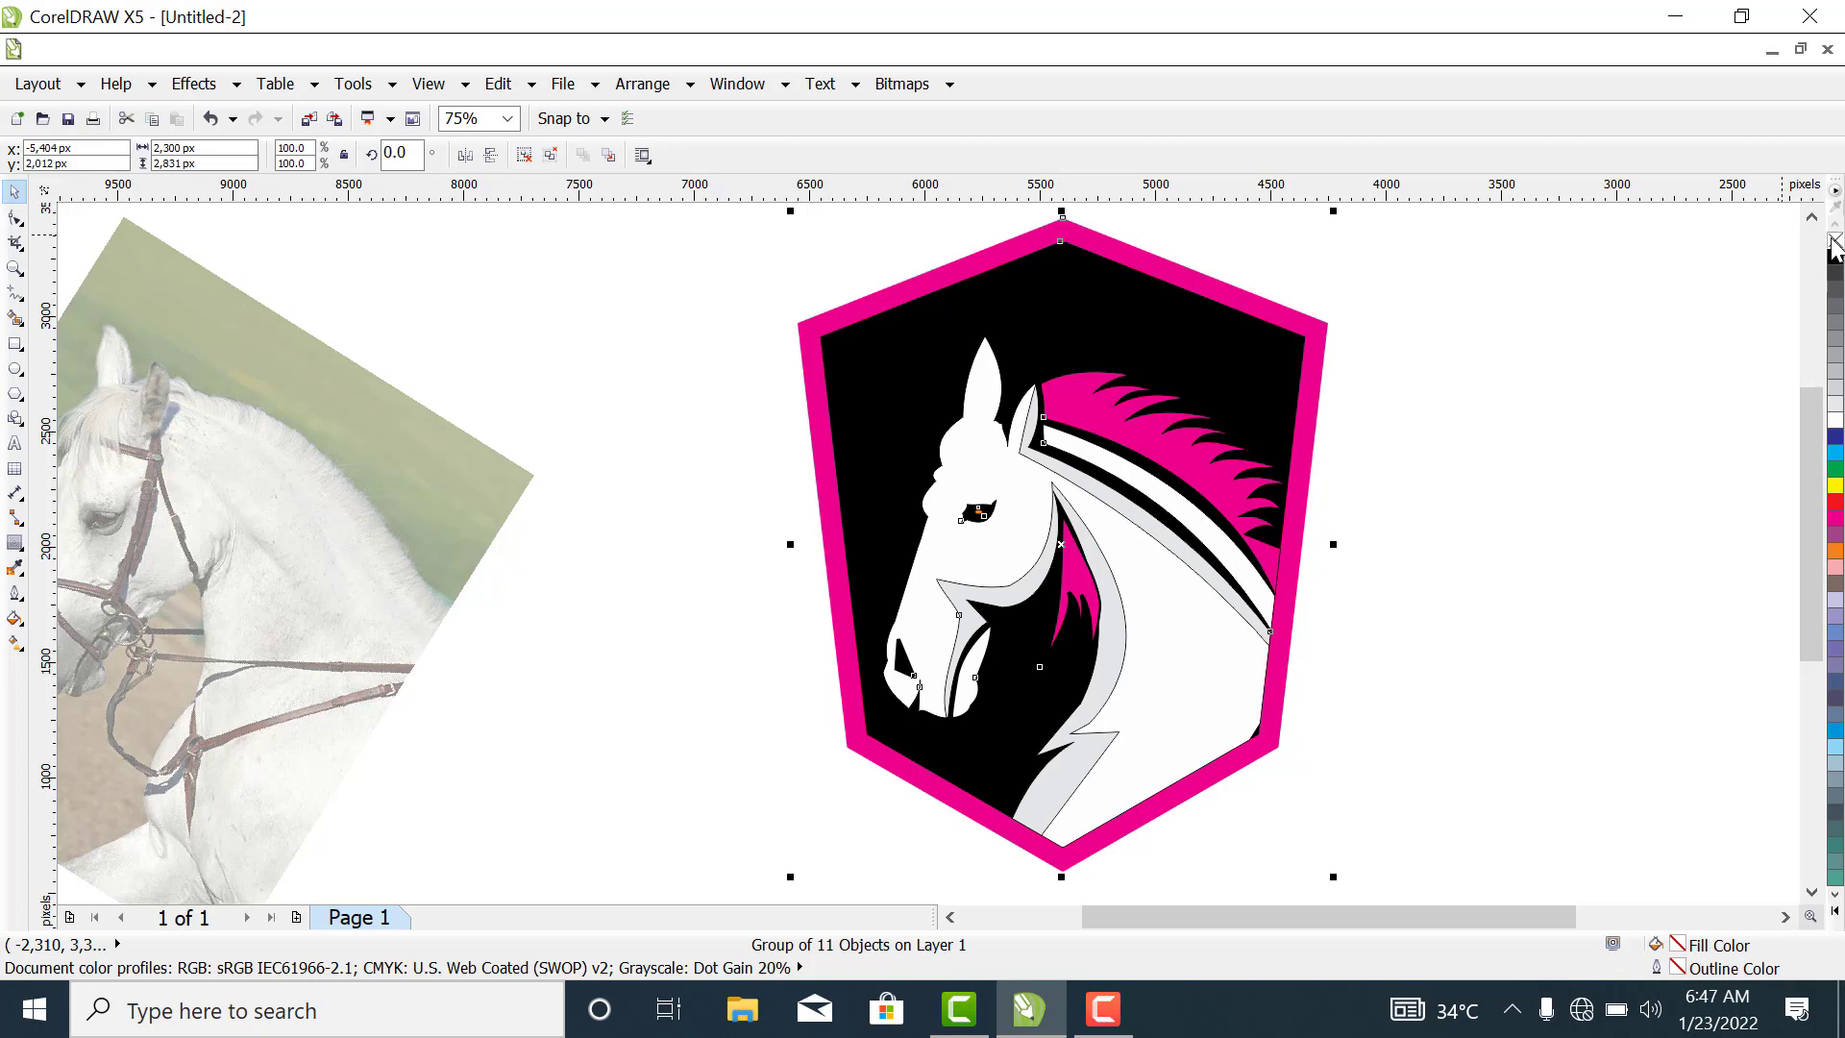
right_click(1834, 248)
left_click(1528, 445)
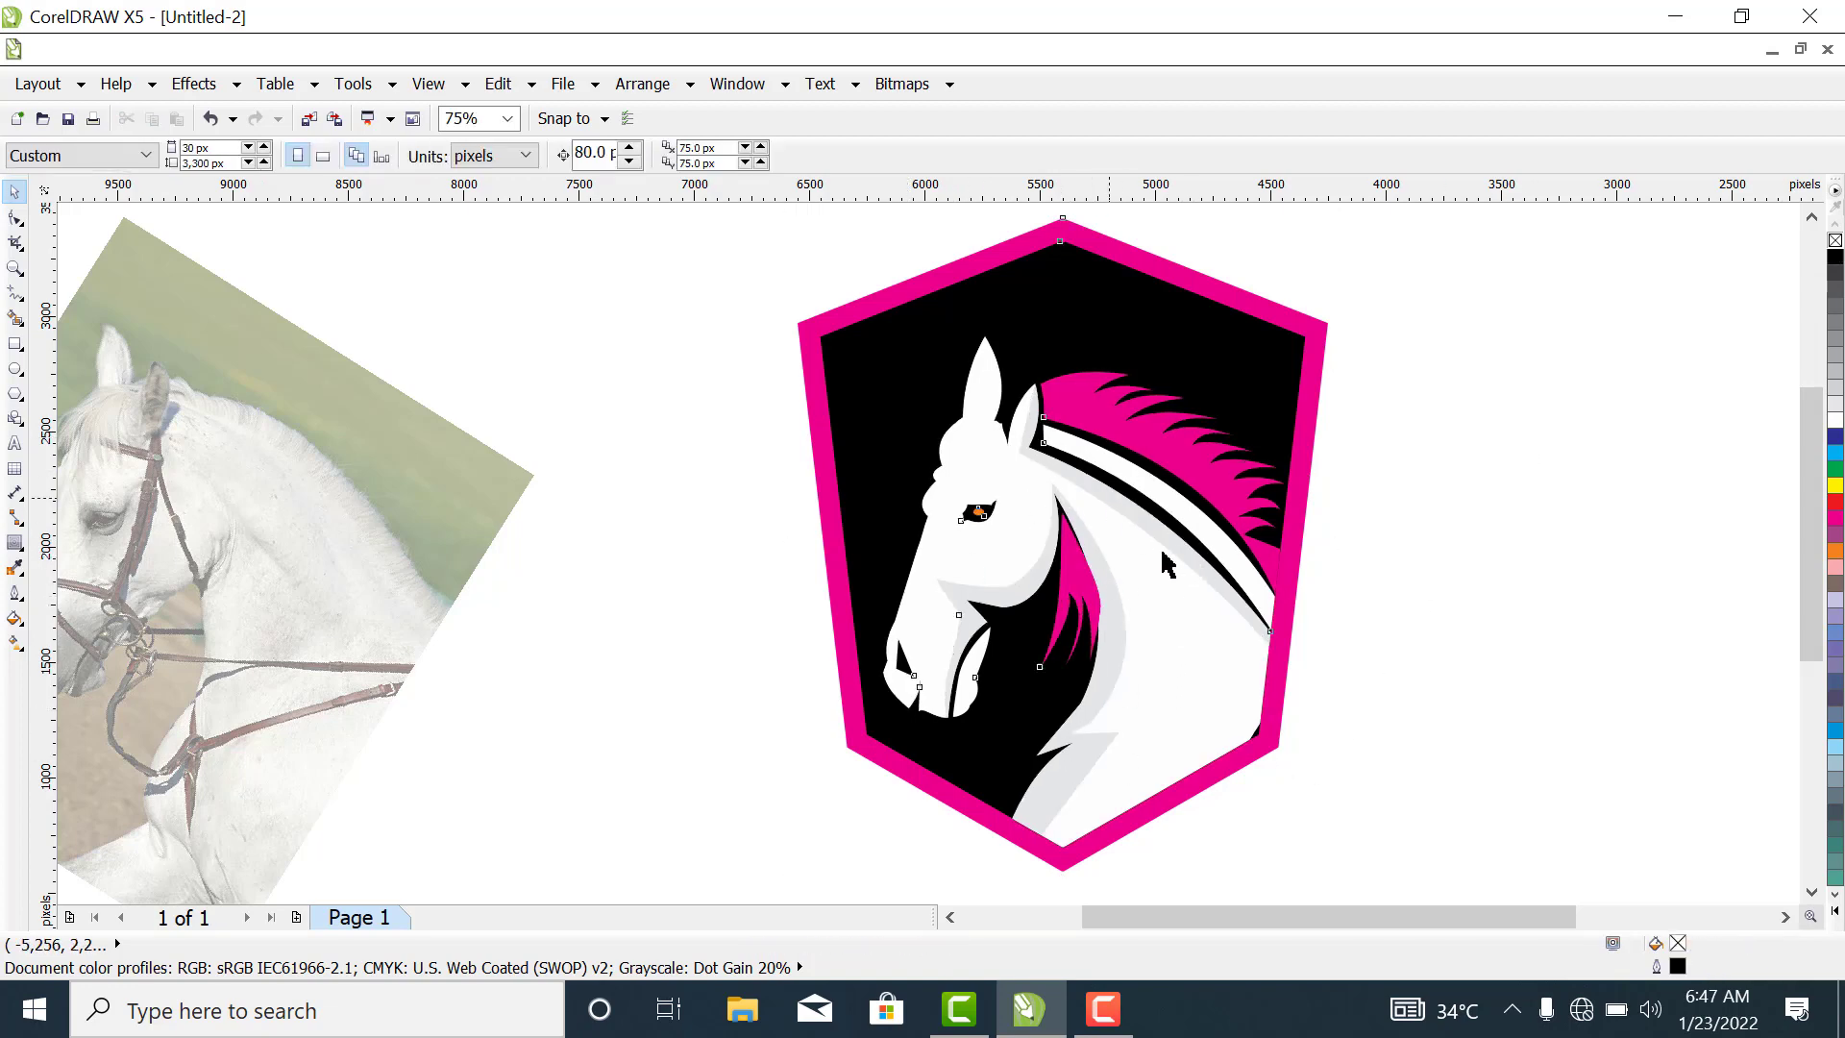
left_click_drag(1163, 562, 1191, 593)
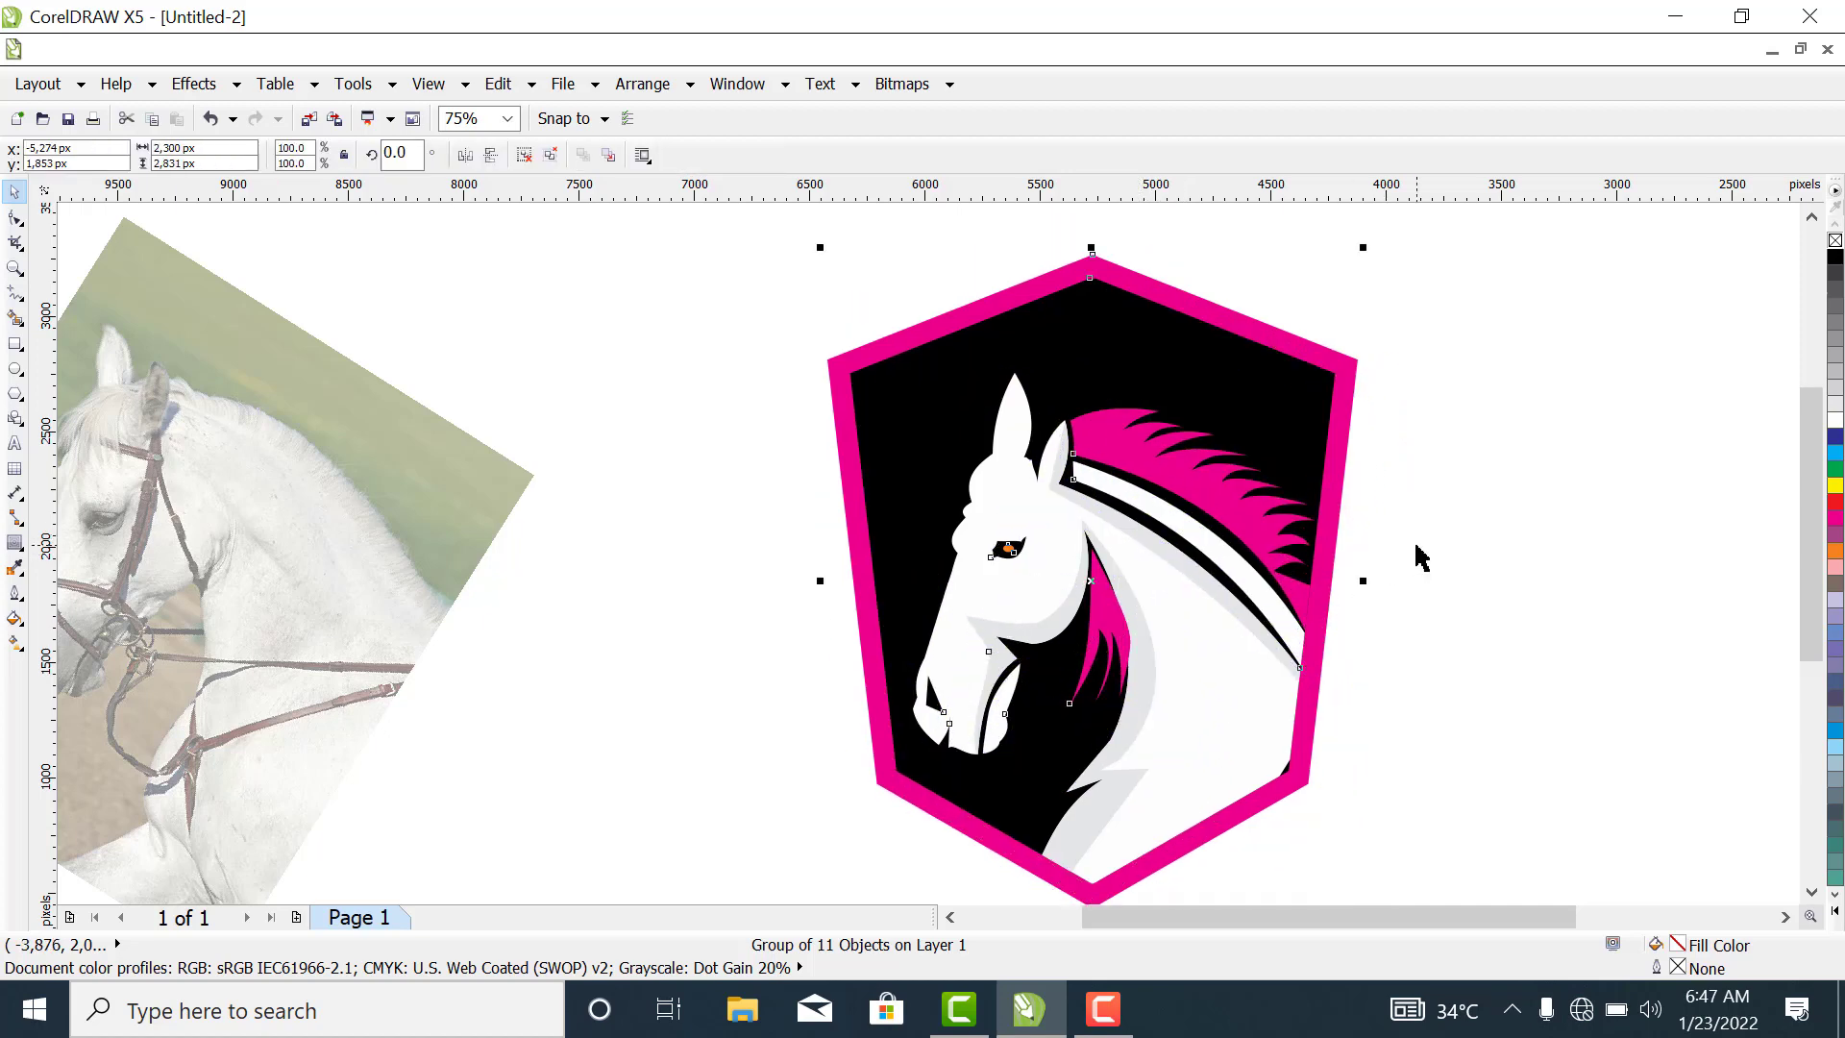
left_click(1420, 558)
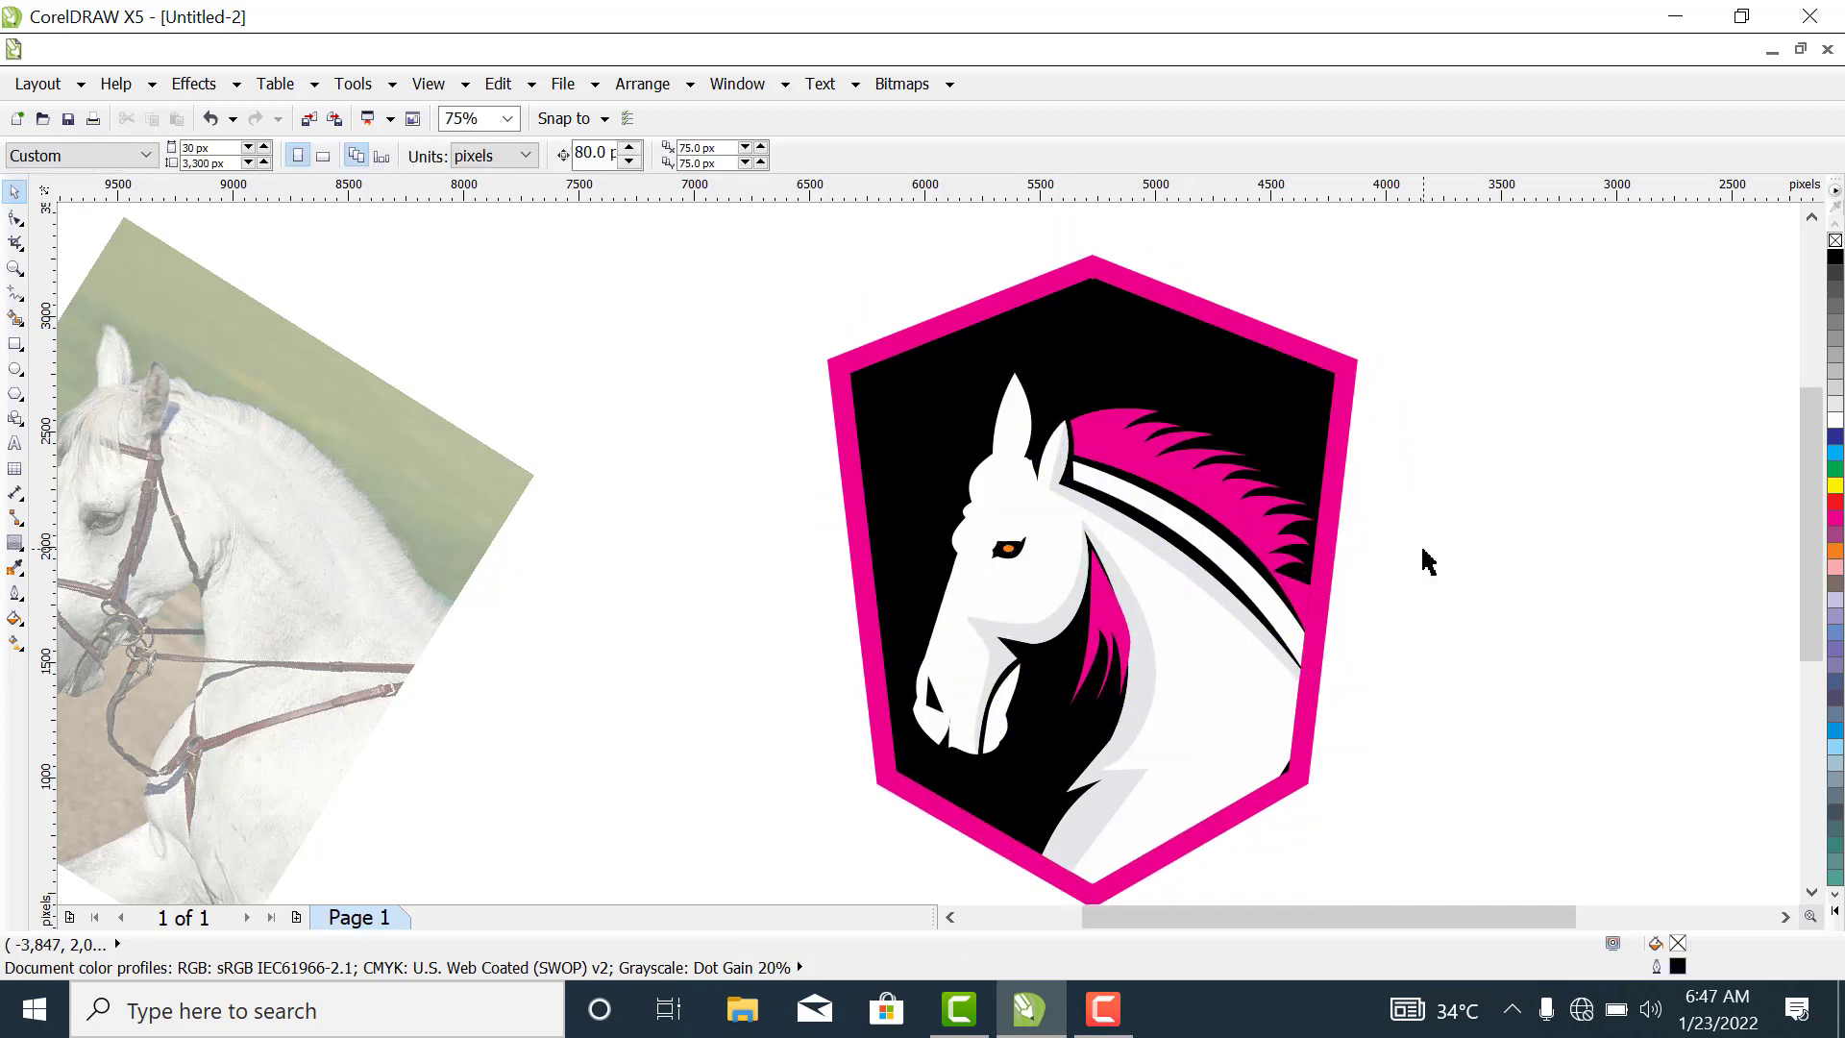